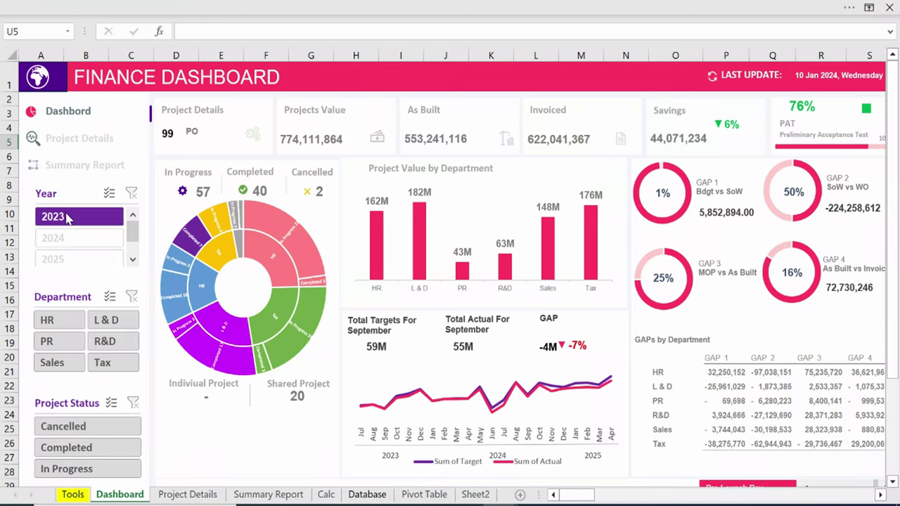
# Select 2024 in the Year slicer.
pyautogui.click(74, 238)
# Filter to 2025 and PR, try Cancelled, Completed and In Progress, then clear all slicers.
pyautogui.click(73, 260)
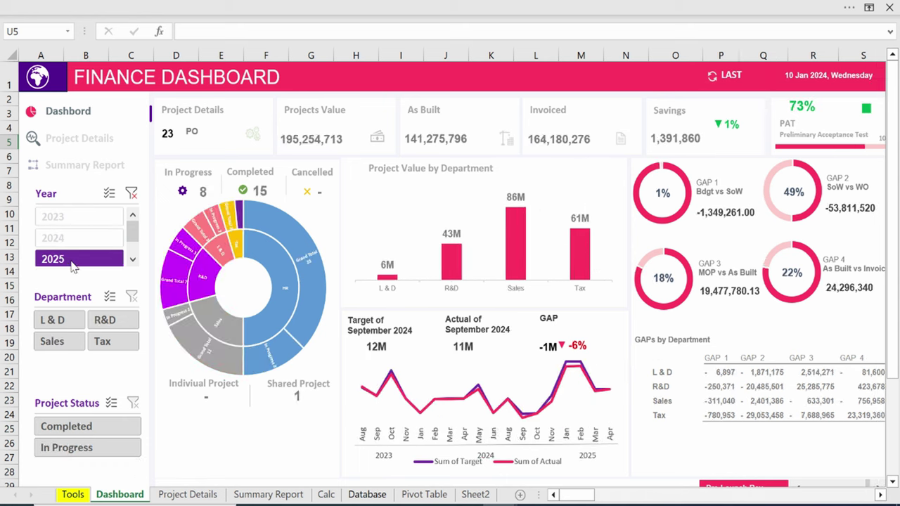
pyautogui.click(100, 320)
pyautogui.click(63, 426)
pyautogui.click(70, 450)
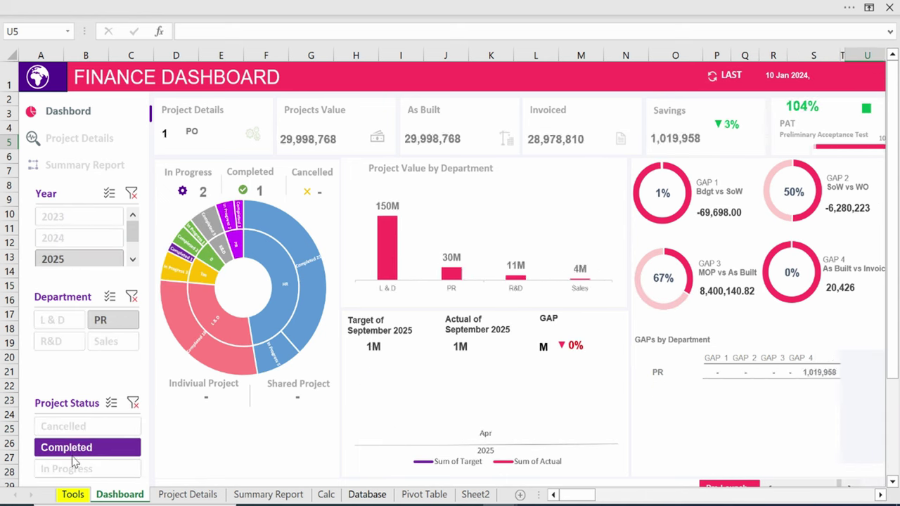
pyautogui.click(71, 469)
pyautogui.click(132, 193)
pyautogui.click(132, 296)
pyautogui.click(133, 403)
# Step the Year slicer through 2023, 2024 and 2025, then filter to the PR department.
pyautogui.click(70, 217)
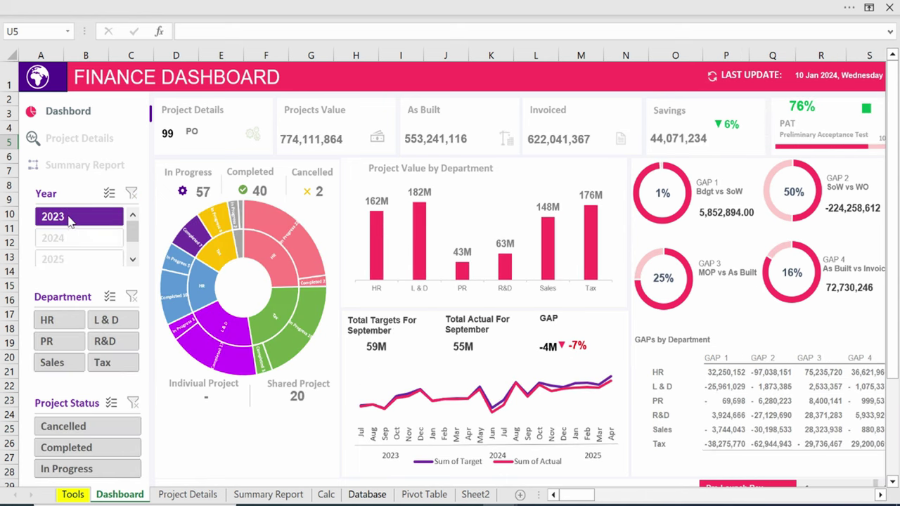
pyautogui.click(73, 238)
pyautogui.click(73, 258)
pyautogui.click(99, 320)
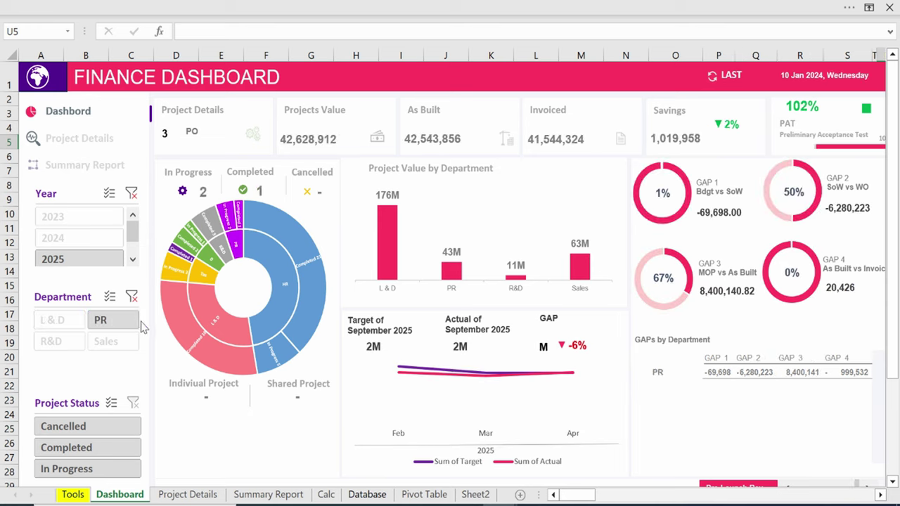
# Page the milestone carousel through RFP, Design Initiation, Pre-Launch Rev., Tech Review App. and Legal Comp. Check.
pyautogui.scroll(-3, 143, 327)
pyautogui.click(787, 344)
pyautogui.click(787, 343)
pyautogui.click(867, 343)
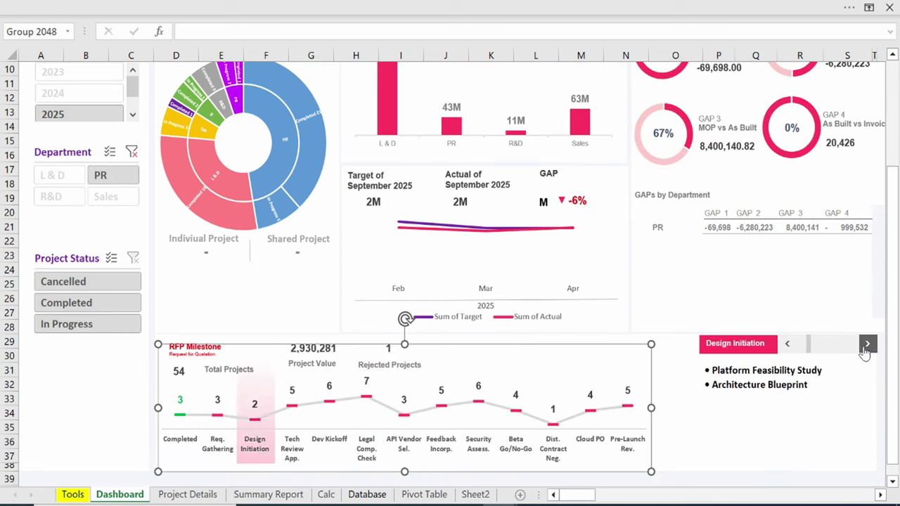
pyautogui.moveTo(866, 344); pyautogui.dragTo(865, 345)
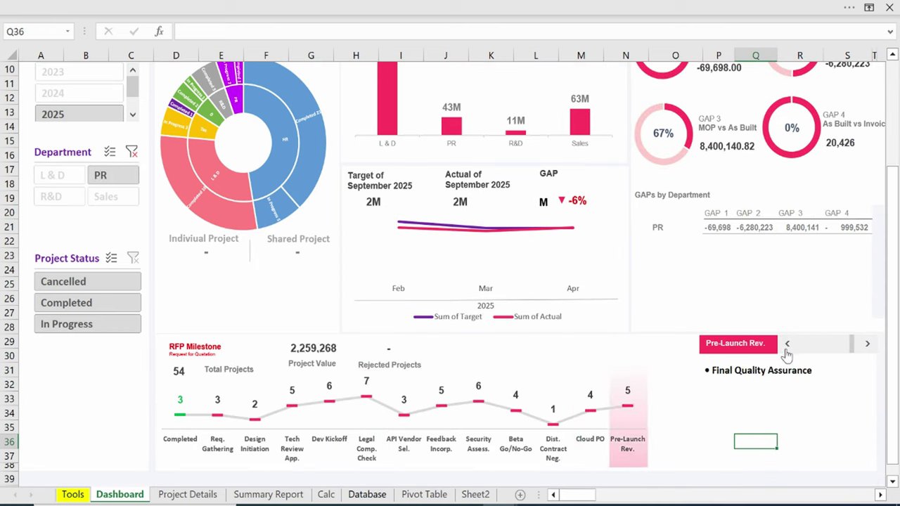
pyautogui.moveTo(787, 349); pyautogui.dragTo(787, 348)
pyautogui.moveTo(866, 345); pyautogui.dragTo(865, 354)
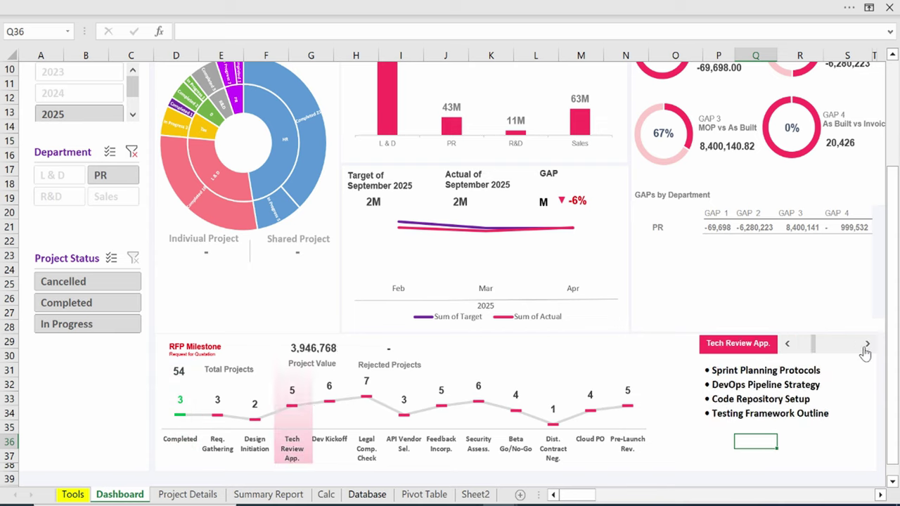
pyautogui.click(867, 343)
pyautogui.click(867, 343)
# Clear the year and department filters, then cycle through 2023, 2024 and 2025 twice.
pyautogui.scroll(3, 133, 246)
pyautogui.click(131, 192)
pyautogui.click(132, 297)
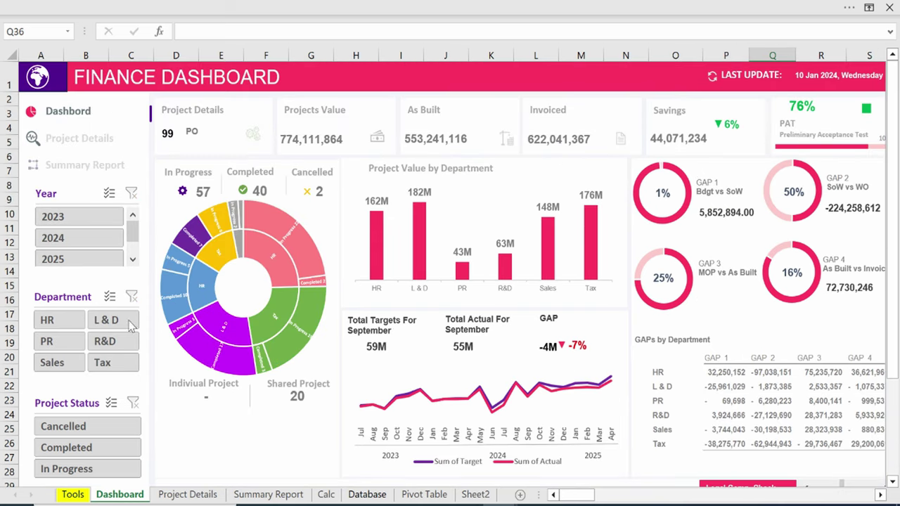
pyautogui.click(70, 217)
pyautogui.click(70, 237)
pyautogui.click(71, 259)
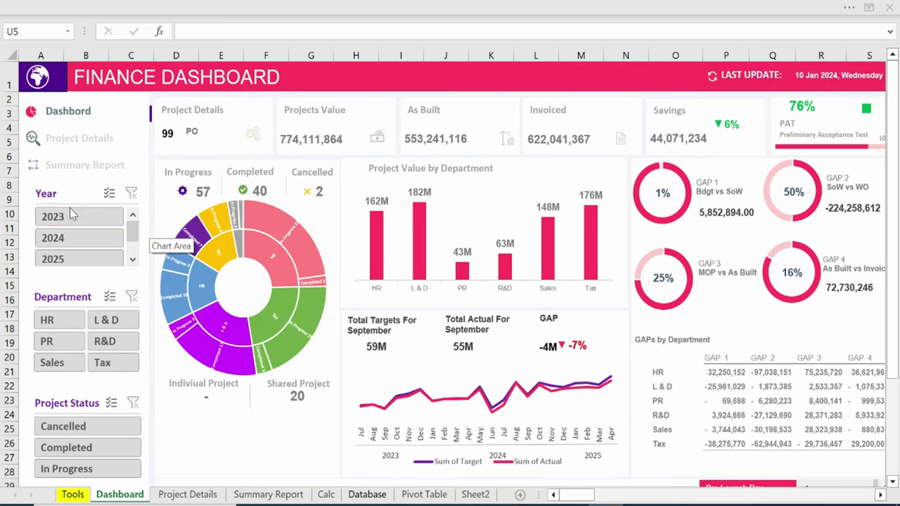
pyautogui.click(71, 217)
pyautogui.click(70, 238)
pyautogui.click(71, 259)
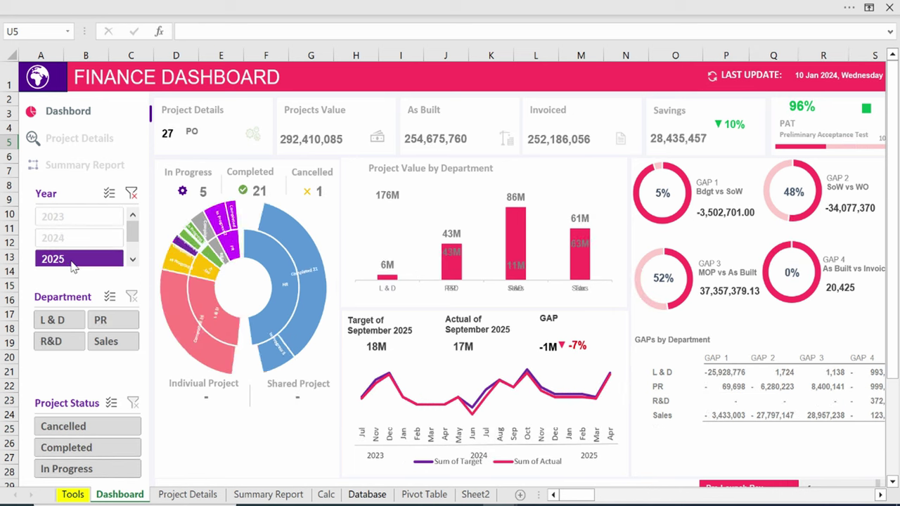
# Switch between L & D and PR, then show Cancelled, Completed and In Progress projects.
pyautogui.click(51, 320)
pyautogui.click(105, 320)
pyautogui.click(70, 426)
pyautogui.click(68, 447)
pyautogui.click(70, 469)
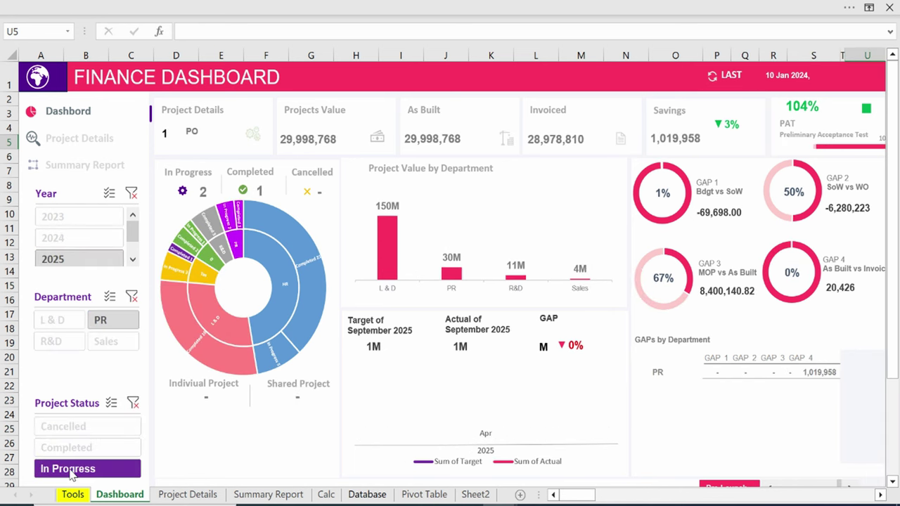
# Clear the year filter, then settle on 2025 and the PR department.
pyautogui.click(131, 193)
pyautogui.click(71, 238)
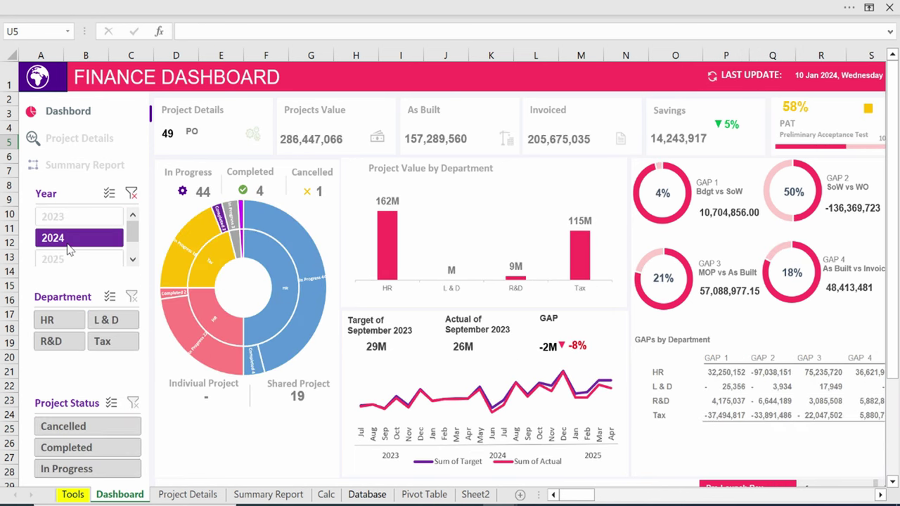
pyautogui.click(70, 259)
pyautogui.click(52, 320)
pyautogui.click(105, 320)
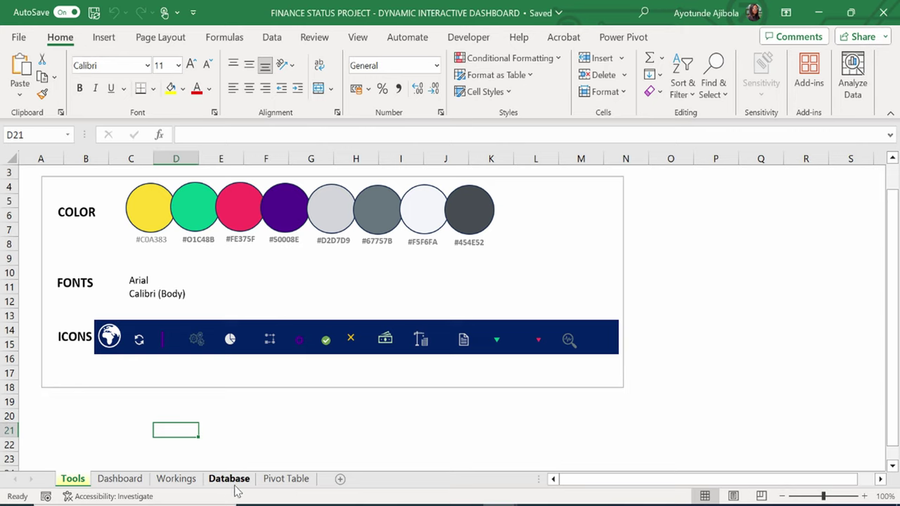
# Review the Pivot Table sheet's Saving Percentage and PAT calculations, then go to the Dashboard sheet.
pyautogui.click(285, 479)
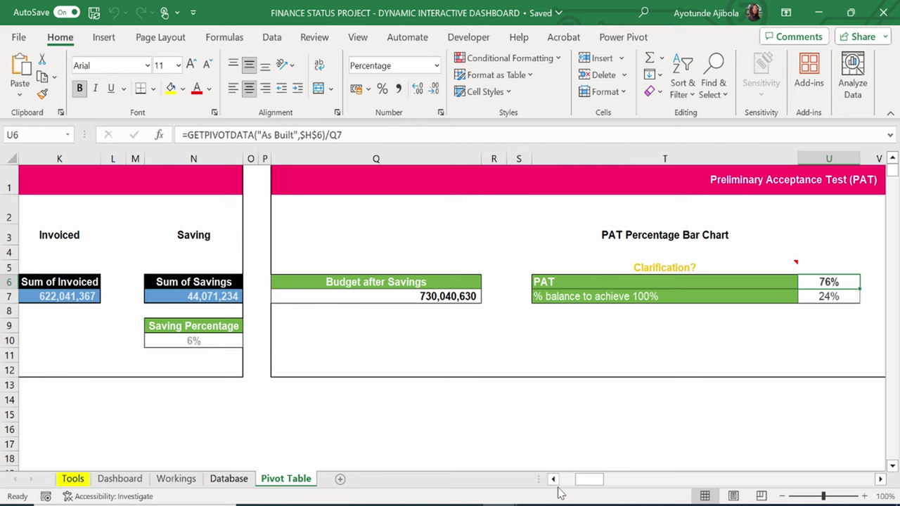
pyautogui.moveTo(589, 479); pyautogui.dragTo(654, 488)
pyautogui.click(119, 479)
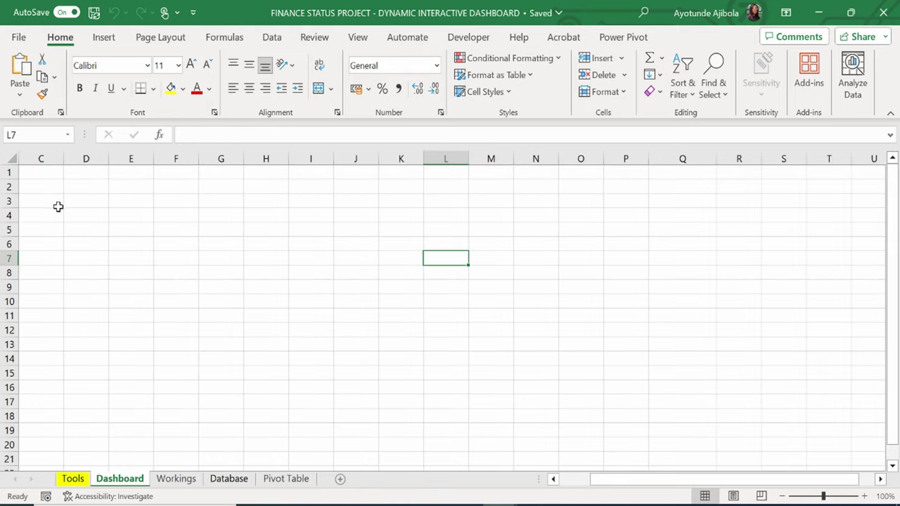
# Copy the #F5F6FA background colour code from the Tools sheet.
pyautogui.click(185, 231)
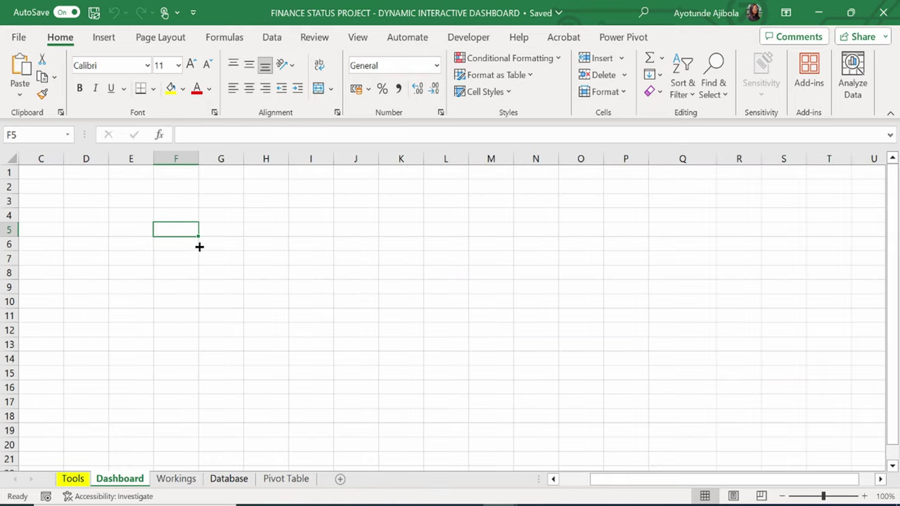
pyautogui.click(8, 158)
pyautogui.click(80, 211)
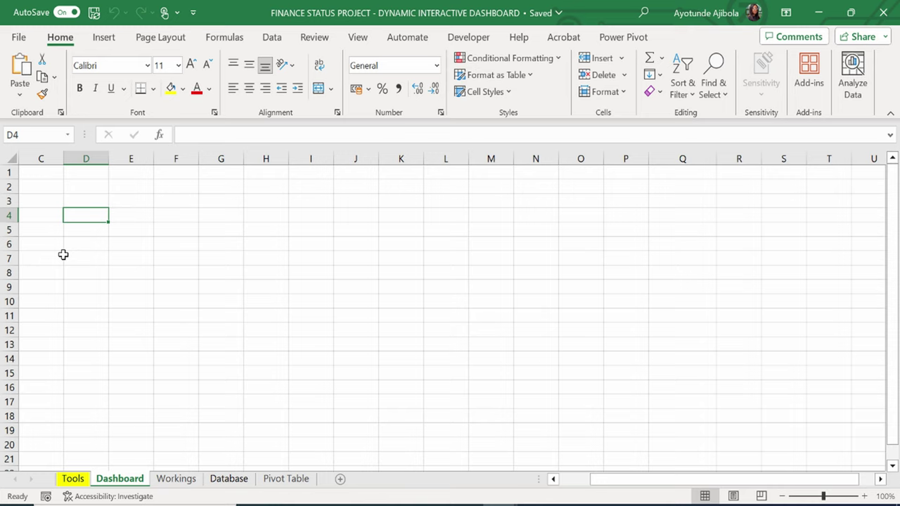
pyautogui.click(73, 479)
pyautogui.click(425, 241)
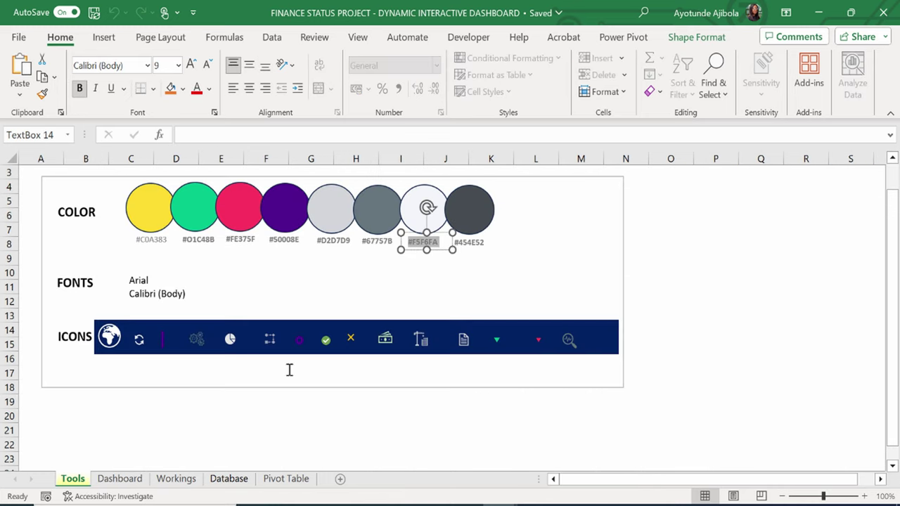
pyautogui.click(119, 479)
# Fill the entire Dashboard sheet with the custom colour #F5F6FA.
pyautogui.click(13, 161)
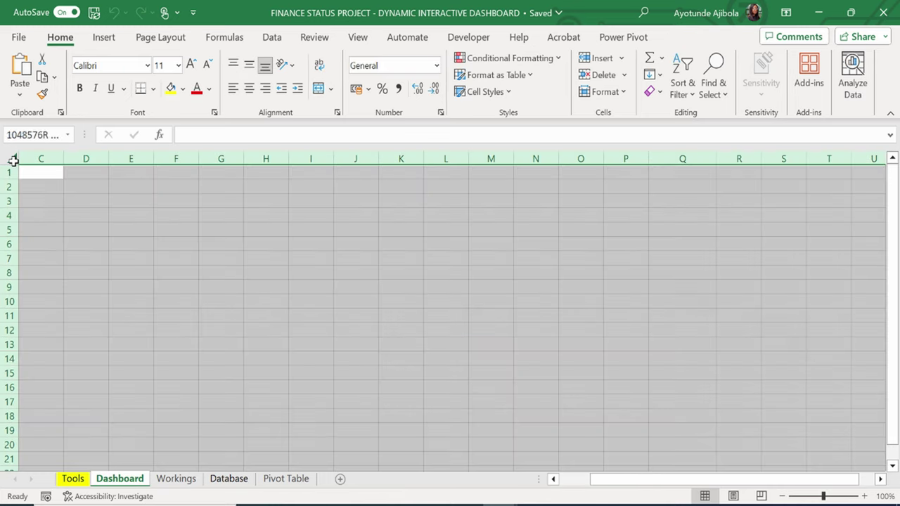
pyautogui.click(182, 89)
pyautogui.click(193, 316)
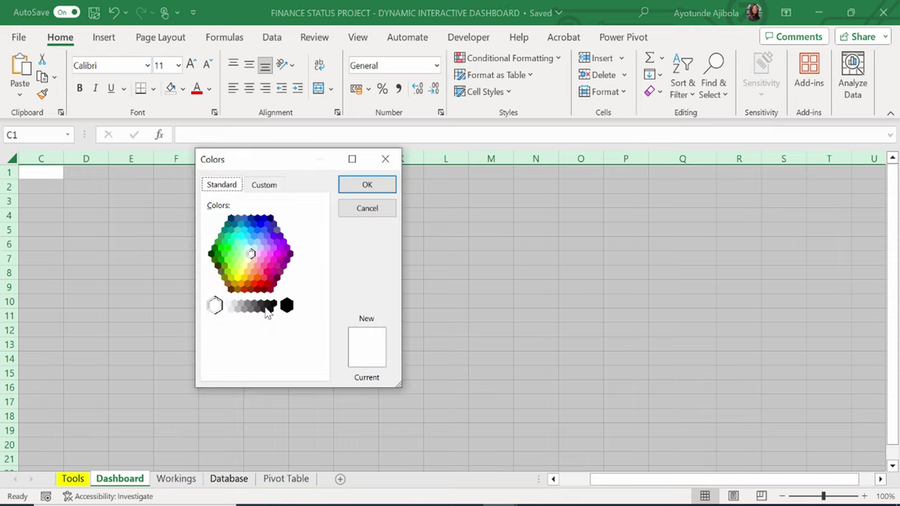
pyautogui.click(264, 185)
pyautogui.doubleClick(275, 366)
pyautogui.write('#F5F6FA')
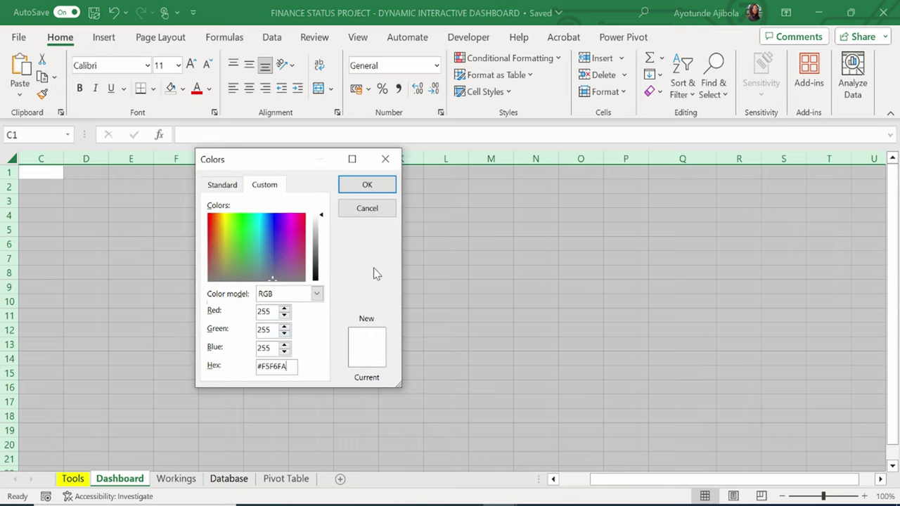
pyautogui.click(377, 187)
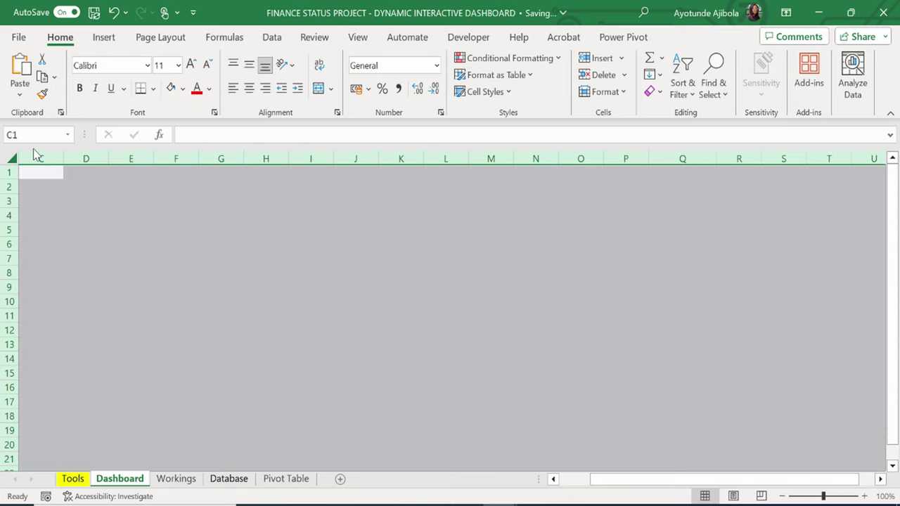
# Hide the gridlines and set row 1 height to 30.75.
pyautogui.click(358, 37)
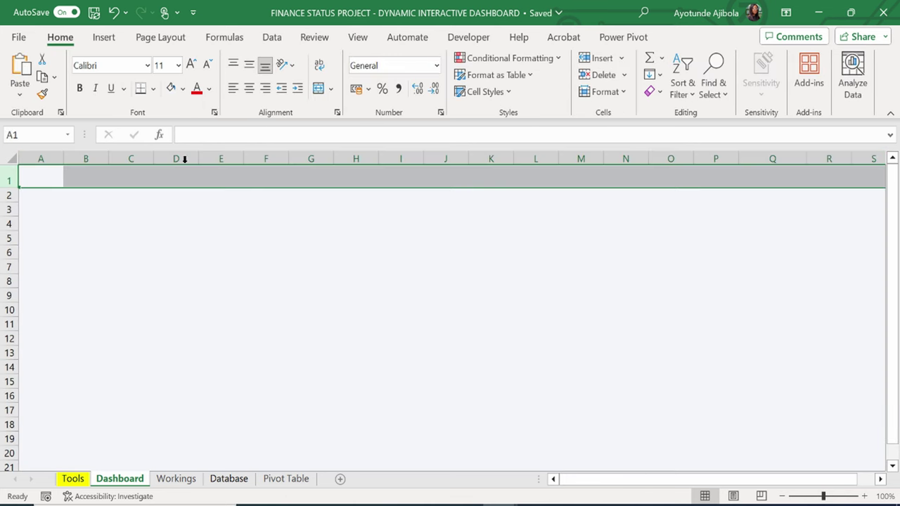
pyautogui.click(603, 92)
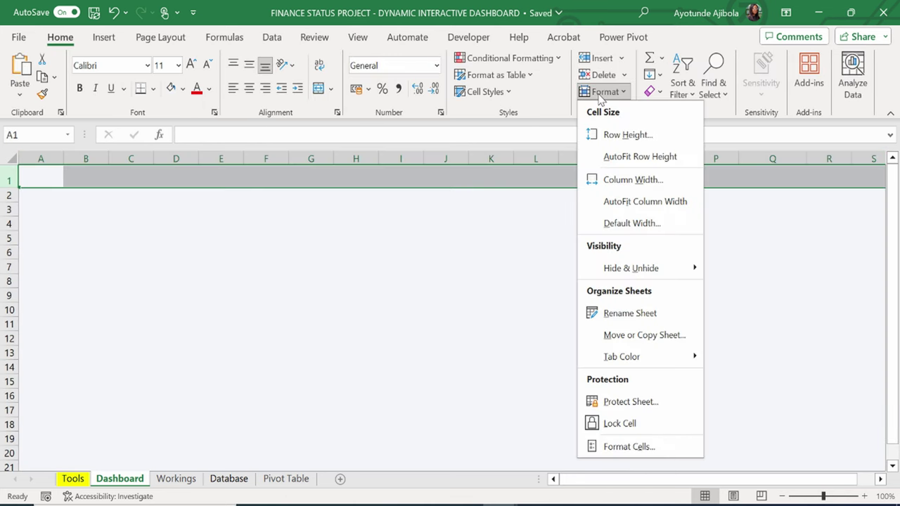
pyautogui.click(616, 135)
pyautogui.write('30.')
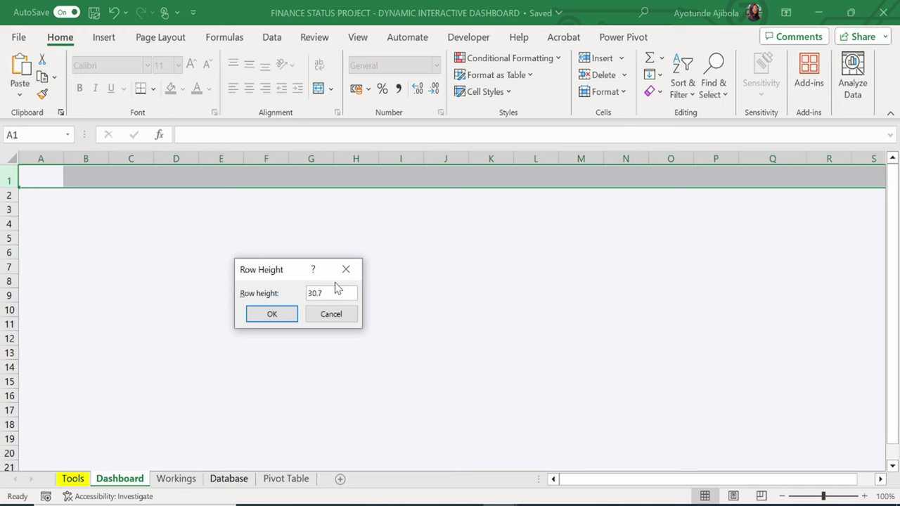
pyautogui.write('75')
pyautogui.click(272, 315)
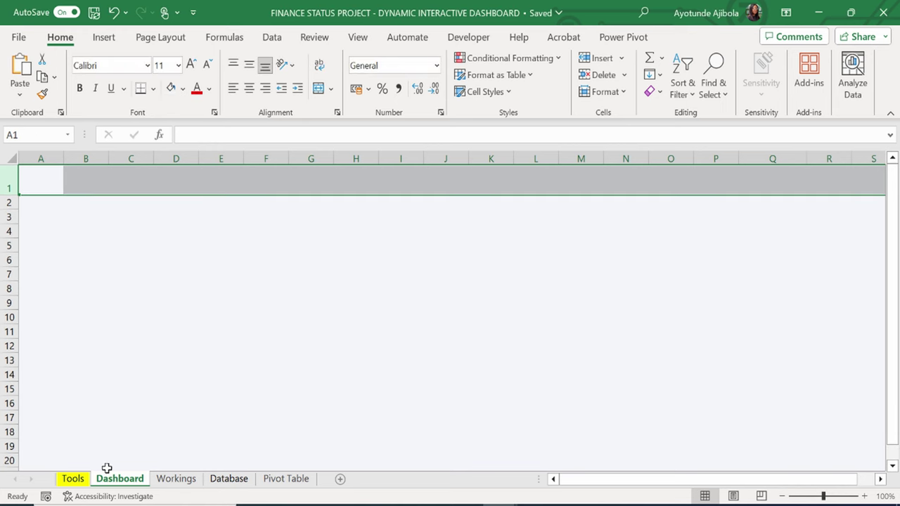
pyautogui.click(78, 482)
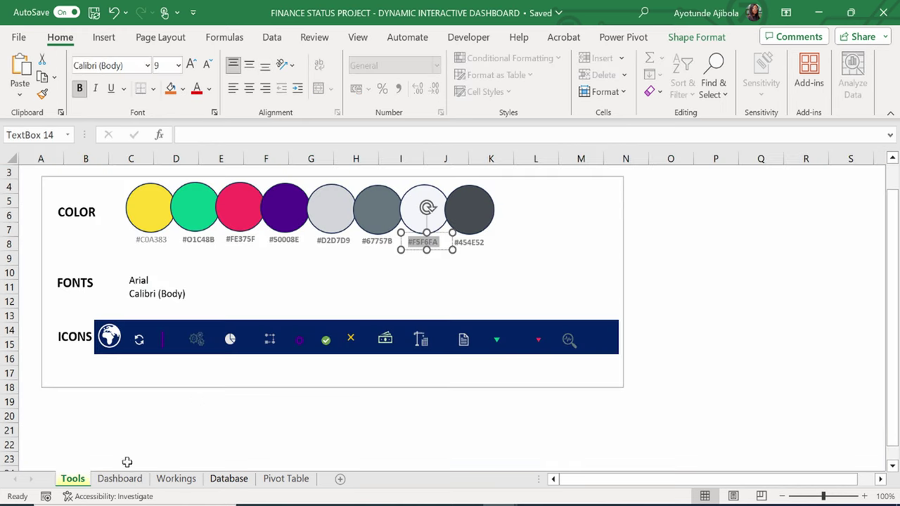
# Fill Dashboard row 1 with the pink #FE375F copied from the Tools palette.
pyautogui.click(246, 240)
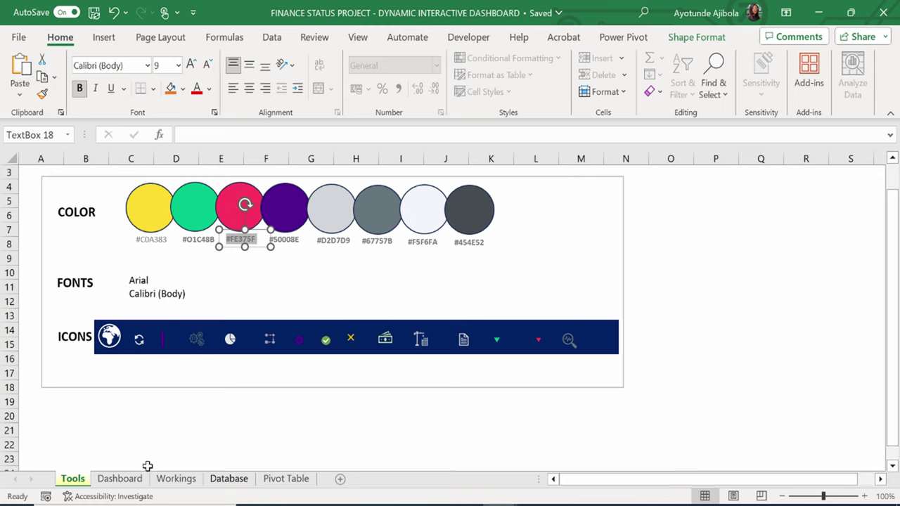
pyautogui.click(131, 479)
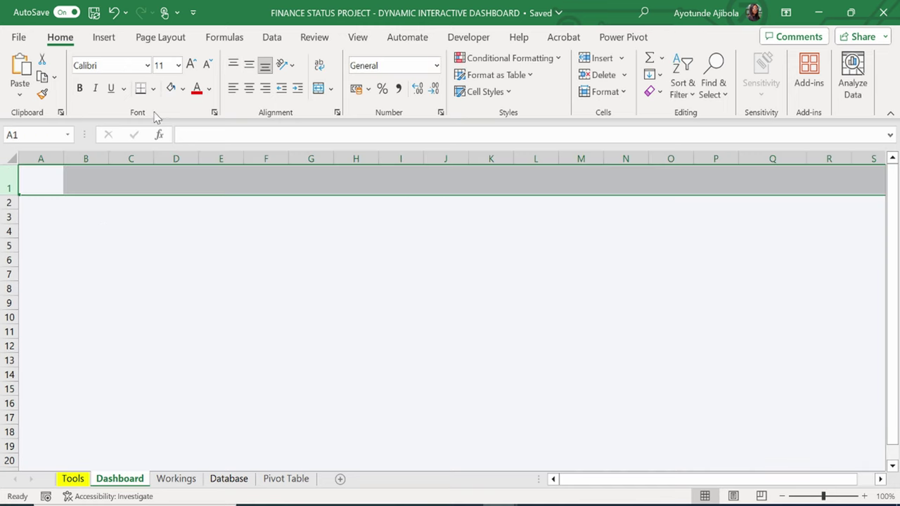
pyautogui.click(183, 89)
pyautogui.click(189, 316)
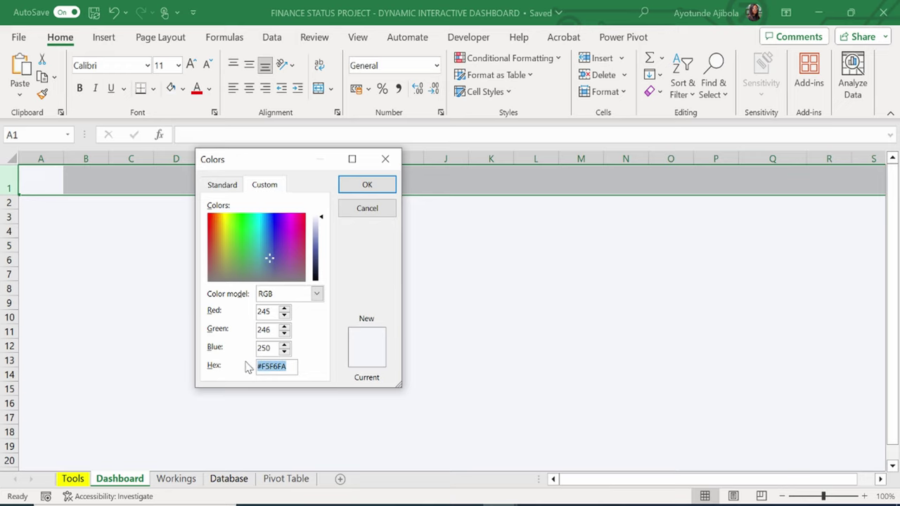
pyautogui.write('#FE375F')
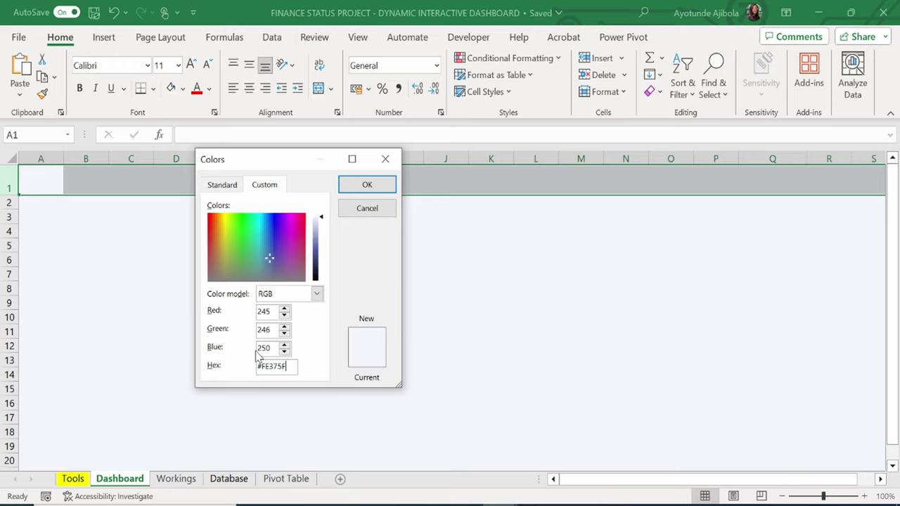
pyautogui.click(377, 187)
pyautogui.hotkey('ctrl', 'Home')
# Copy the globe icon from the Tools sheet into Dashboard cell A1.
pyautogui.click(75, 479)
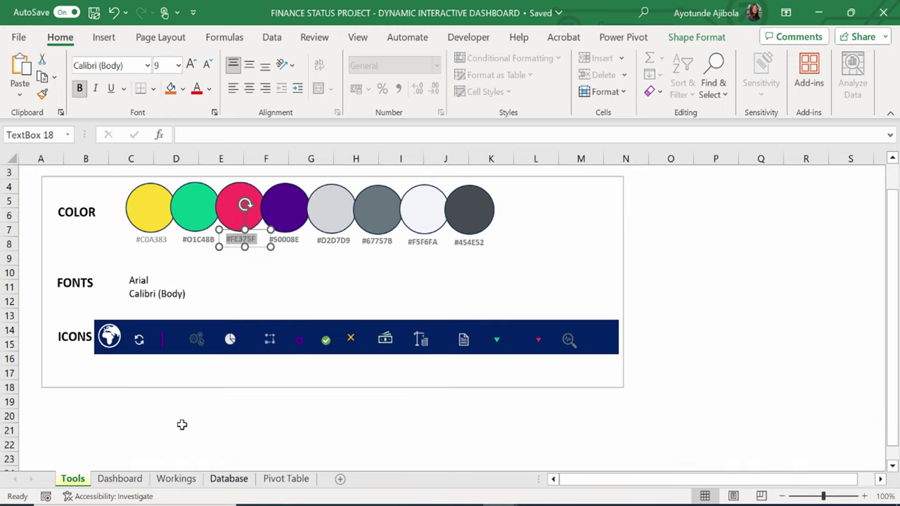
pyautogui.click(109, 337)
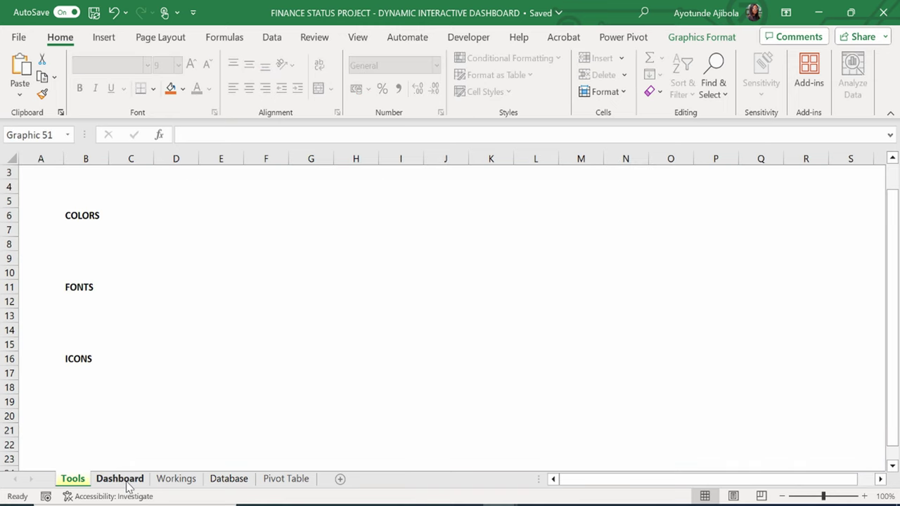
pyautogui.click(119, 479)
pyautogui.hotkey('ctrl', 'v')
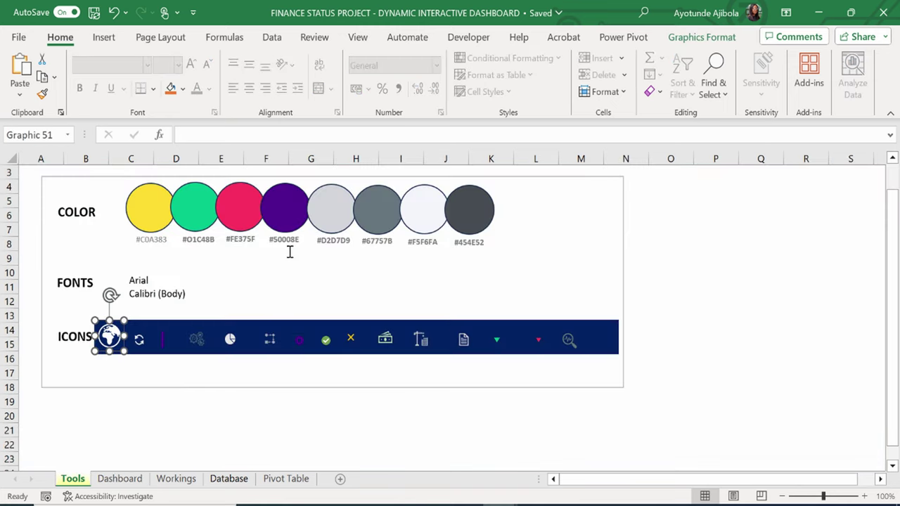
# Fill cell A1 with the purple custom colour #50008E.
pyautogui.click(283, 221)
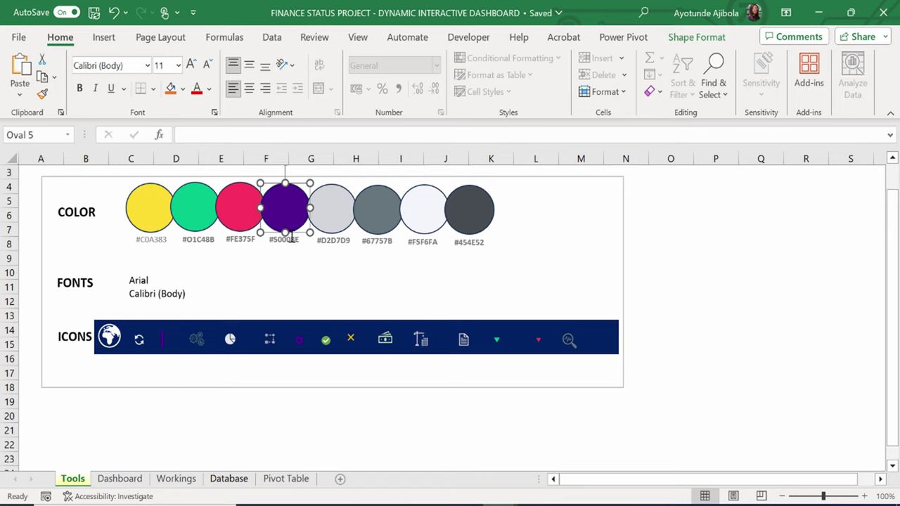
pyautogui.click(292, 239)
pyautogui.doubleClick(280, 239)
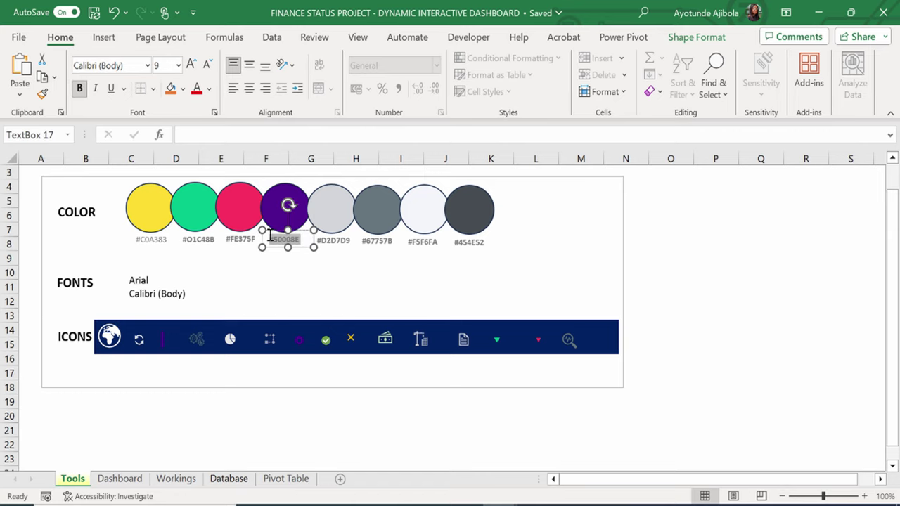
pyautogui.click(119, 478)
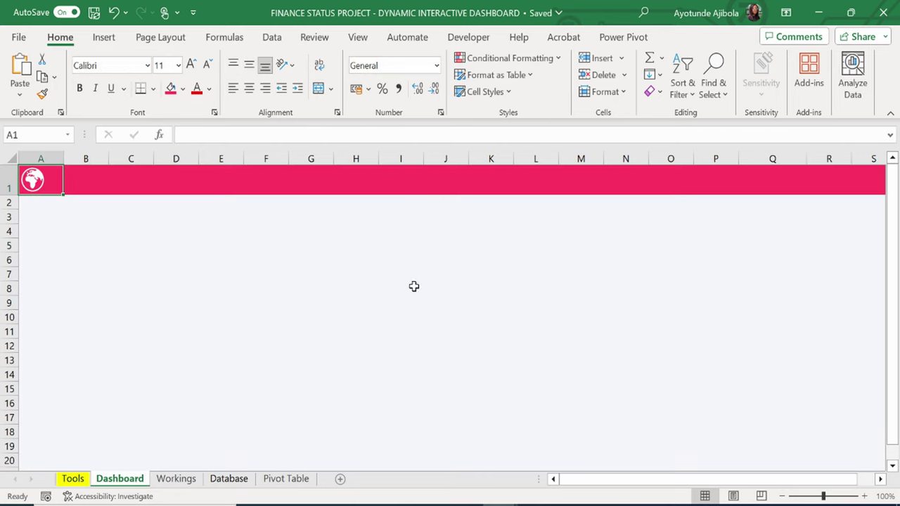
pyautogui.click(182, 88)
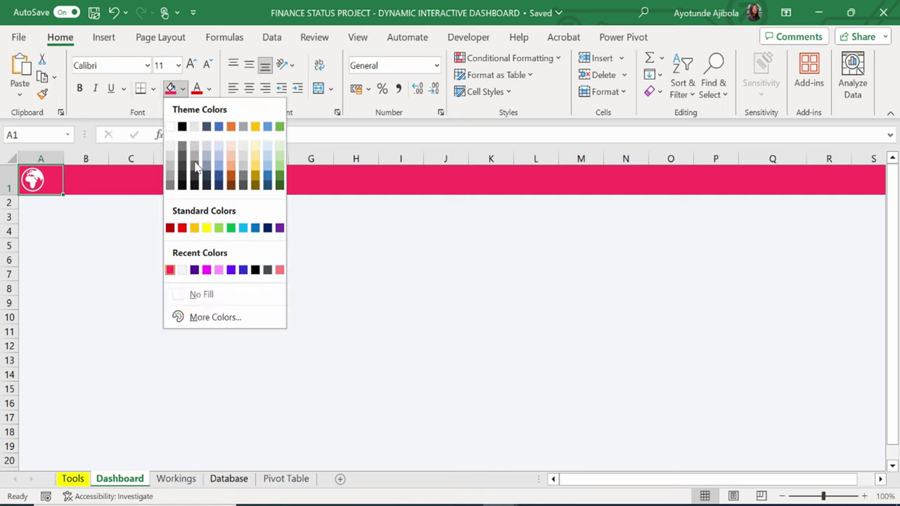
pyautogui.click(204, 316)
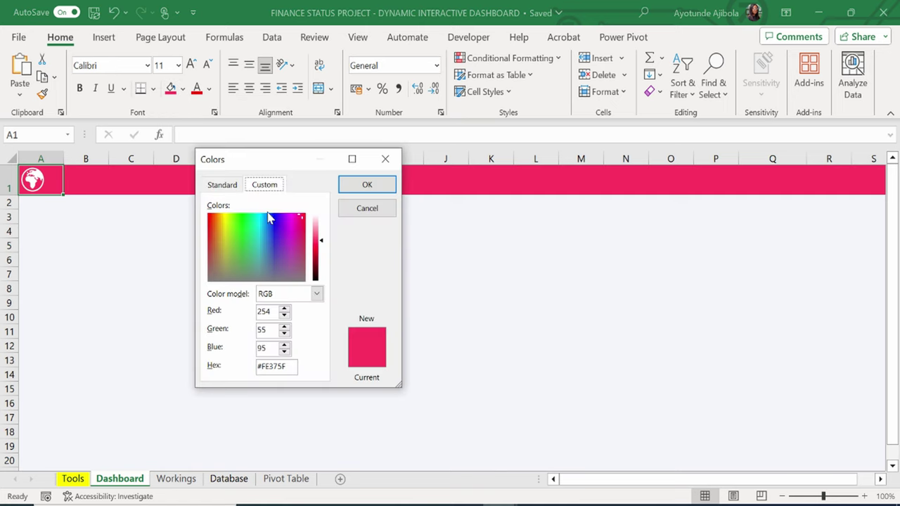
pyautogui.moveTo(284, 371); pyautogui.dragTo(259, 362)
pyautogui.write('#50008E')
pyautogui.click(366, 183)
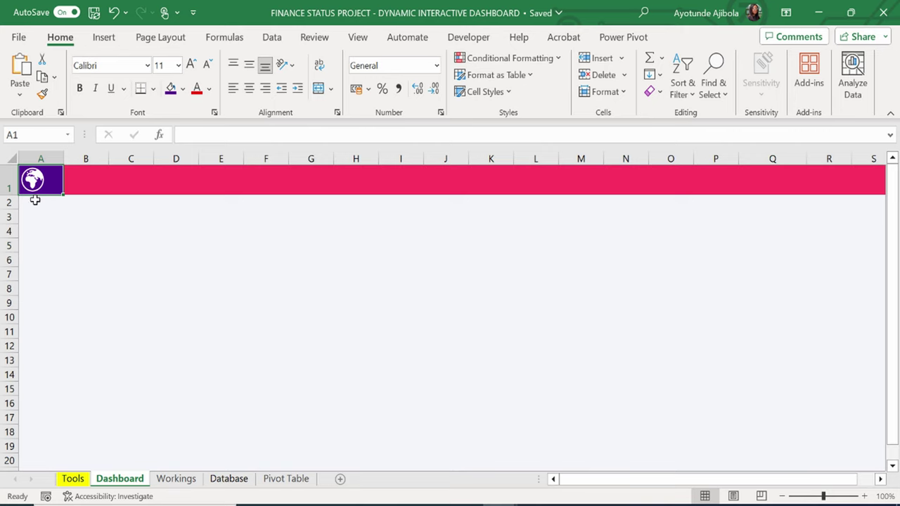
# Centre the globe icon inside the purple A1 cell.
pyautogui.click(35, 261)
pyautogui.click(40, 181)
pyautogui.moveTo(32, 180); pyautogui.dragTo(41, 184)
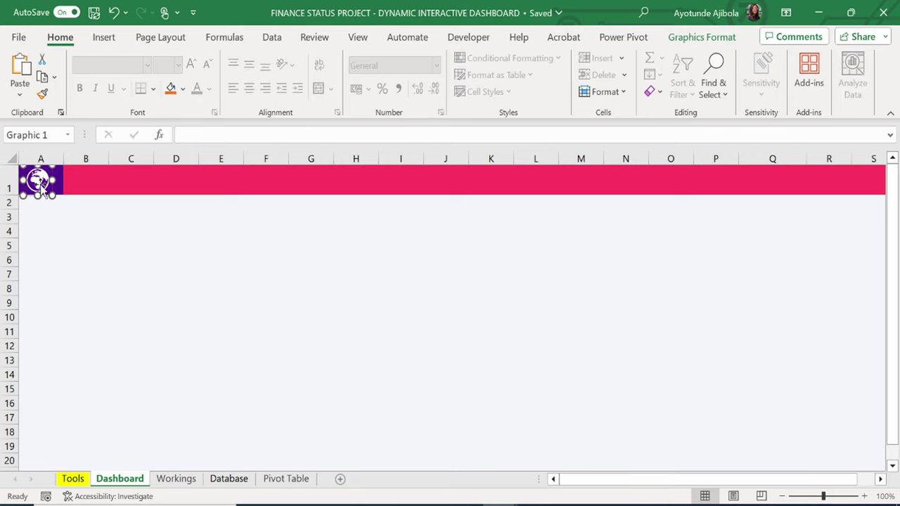
pyautogui.click(120, 244)
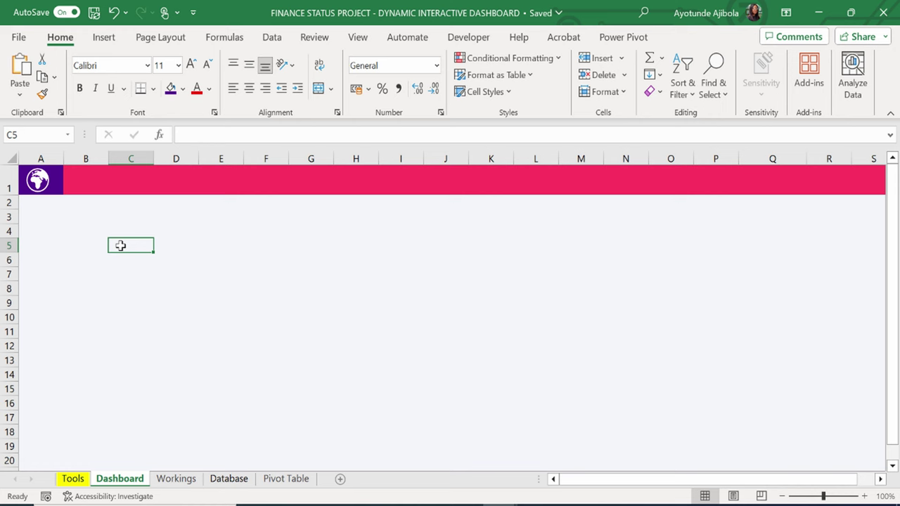
# Draw a text box across columns C to I and remove its outline.
pyautogui.click(104, 37)
pyautogui.click(167, 78)
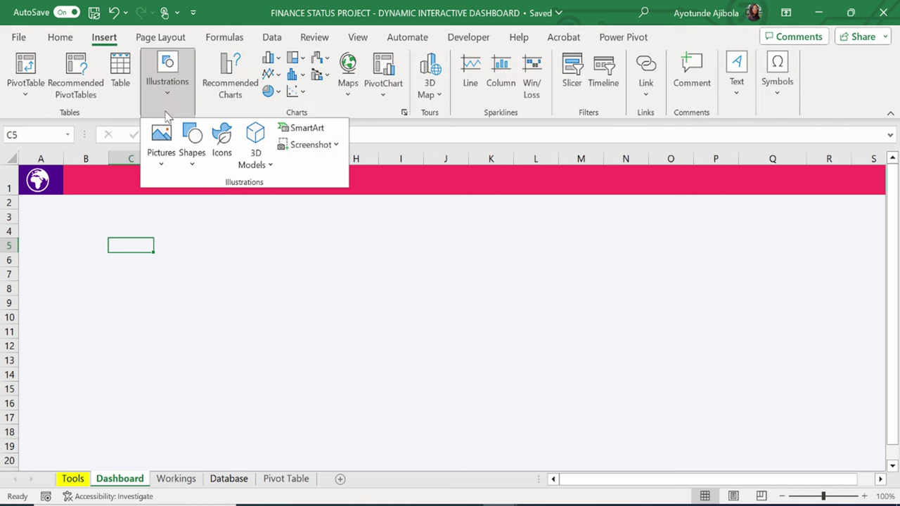
pyautogui.click(192, 145)
pyautogui.press('Escape')
pyautogui.moveTo(129, 223); pyautogui.dragTo(403, 272)
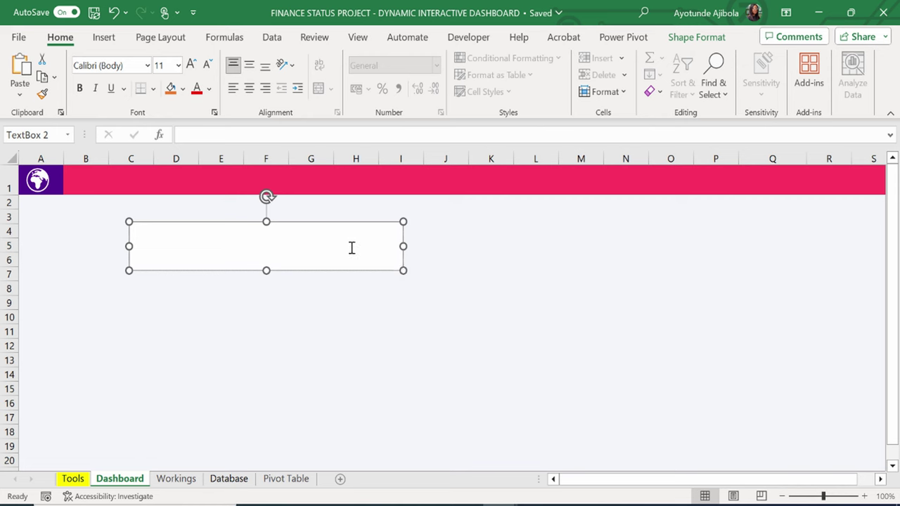
pyautogui.click(679, 38)
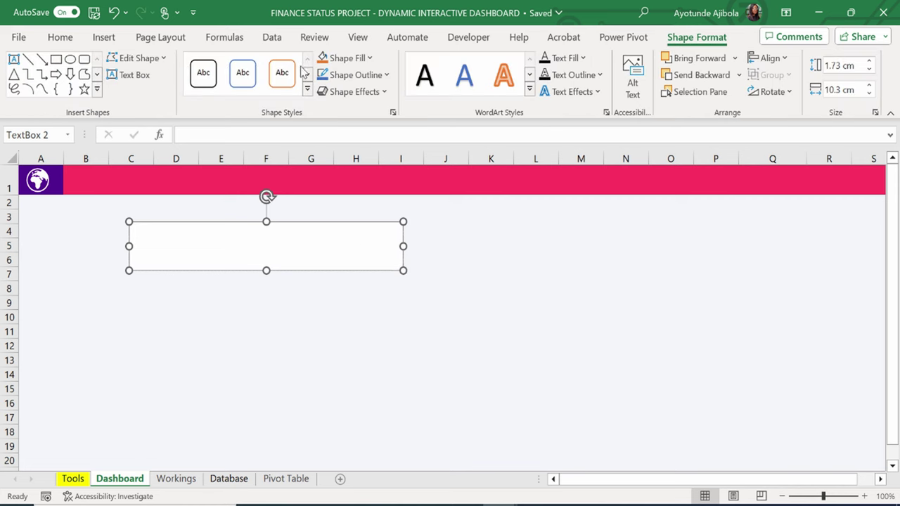
pyautogui.click(368, 58)
pyautogui.click(322, 258)
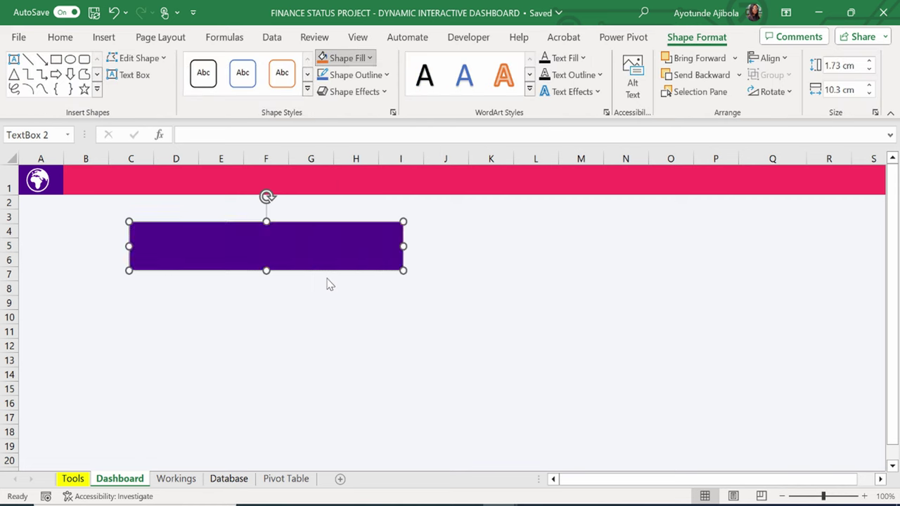
pyautogui.click(359, 74)
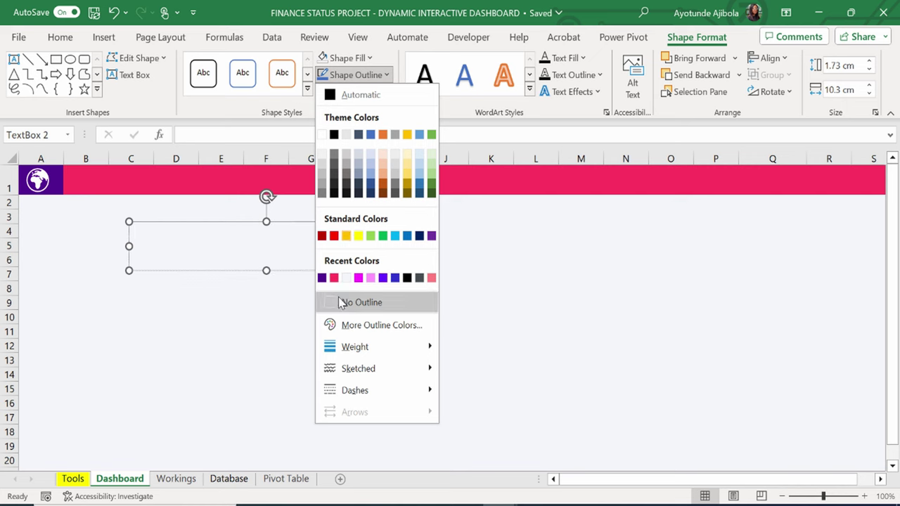
pyautogui.click(340, 302)
# Type FINANCE DASHBOARD in the box and widen it to column I.
pyautogui.click(269, 247)
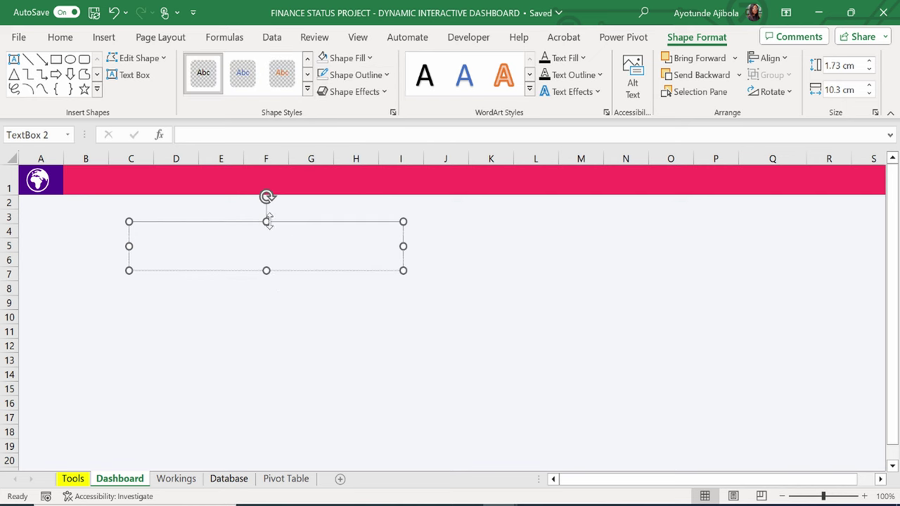
pyautogui.moveTo(267, 222); pyautogui.dragTo(170, 170)
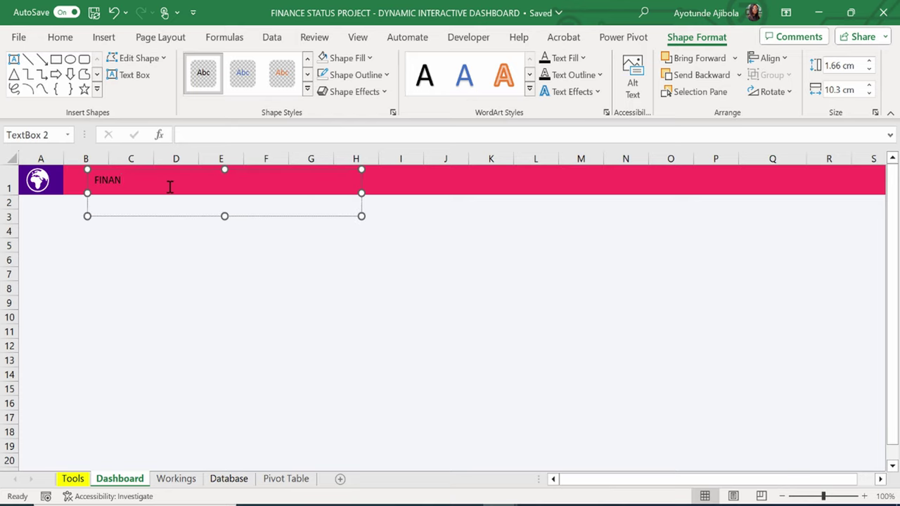
pyautogui.write('OARD')
pyautogui.click(187, 185)
pyautogui.moveTo(361, 193); pyautogui.dragTo(409, 193)
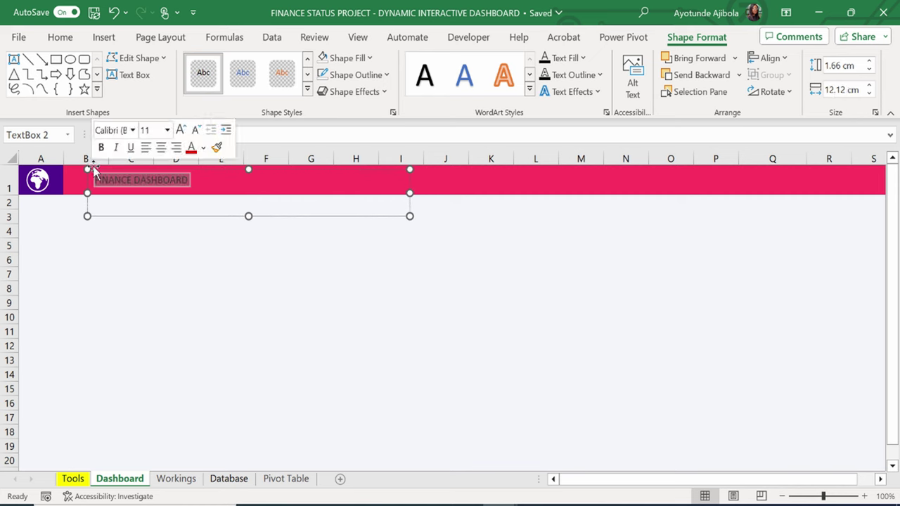
# Format the title text as white, 18-point Arial.
pyautogui.click(209, 88)
pyautogui.click(200, 148)
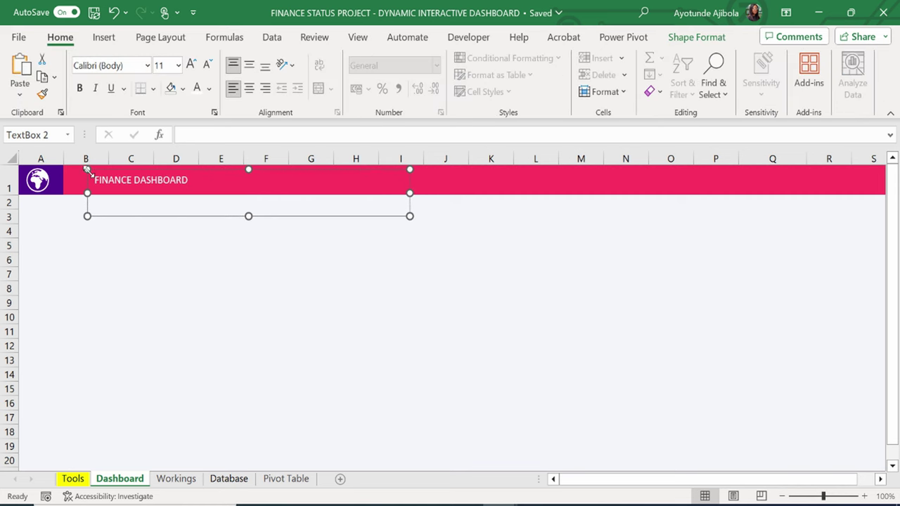
pyautogui.click(192, 64)
pyautogui.click(191, 64)
pyautogui.click(191, 65)
pyautogui.click(191, 65)
pyautogui.click(147, 65)
pyautogui.click(176, 211)
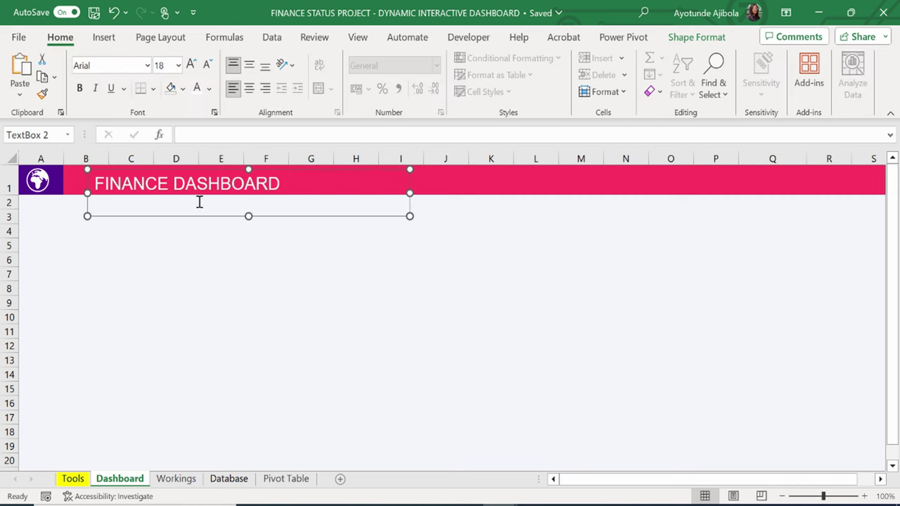
# Resize the title box to column J and row 2, and move it onto the pink header.
pyautogui.moveTo(410, 193); pyautogui.dragTo(450, 190)
pyautogui.moveTo(268, 215); pyautogui.dragTo(265, 197)
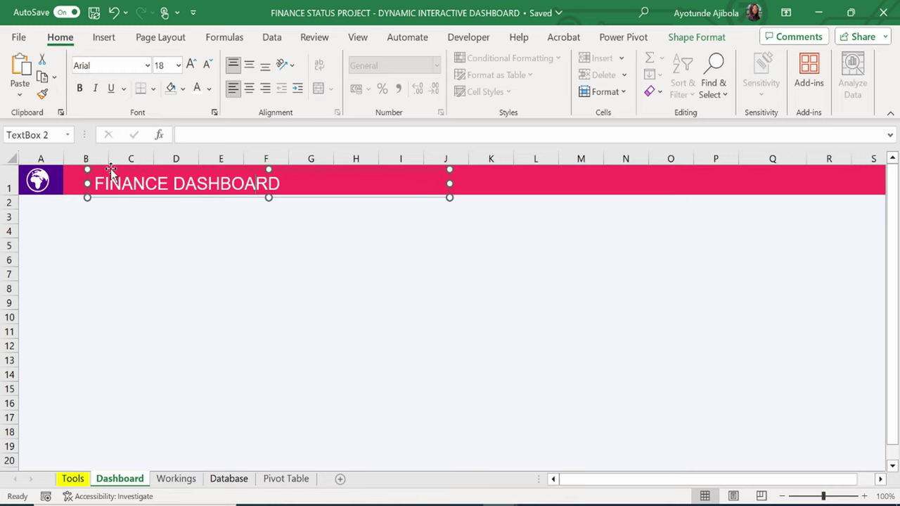
pyautogui.moveTo(110, 173); pyautogui.dragTo(103, 167)
pyautogui.click(581, 331)
pyautogui.click(103, 37)
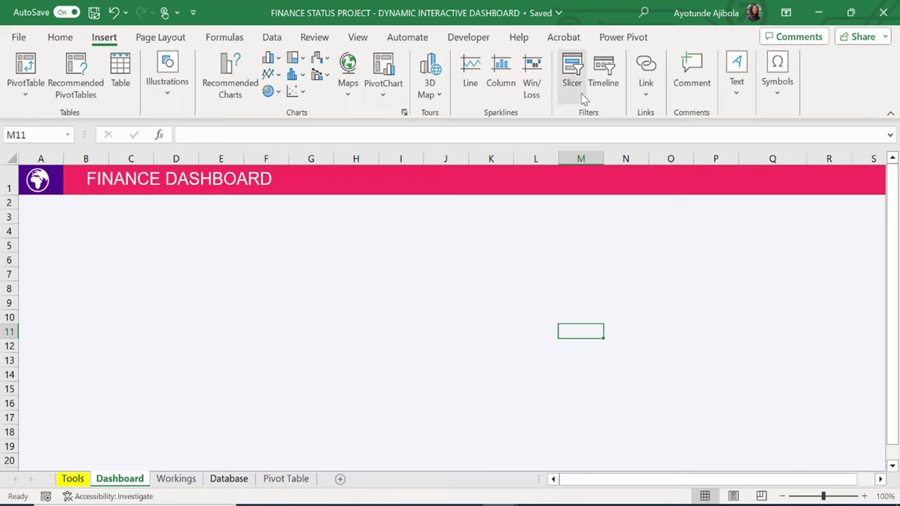
# Add a second text box for LAST UPDATE at the header's right end.
pyautogui.click(737, 74)
pyautogui.click(739, 140)
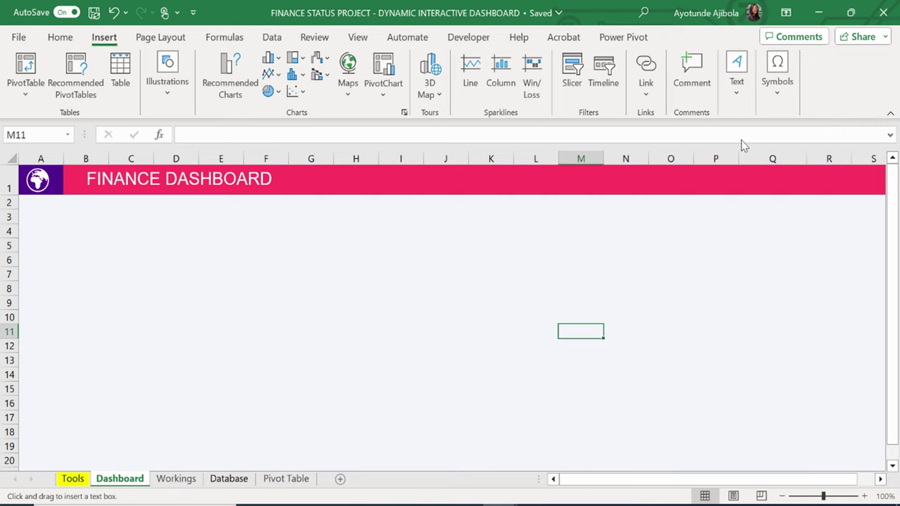
pyautogui.moveTo(576, 231); pyautogui.dragTo(778, 266)
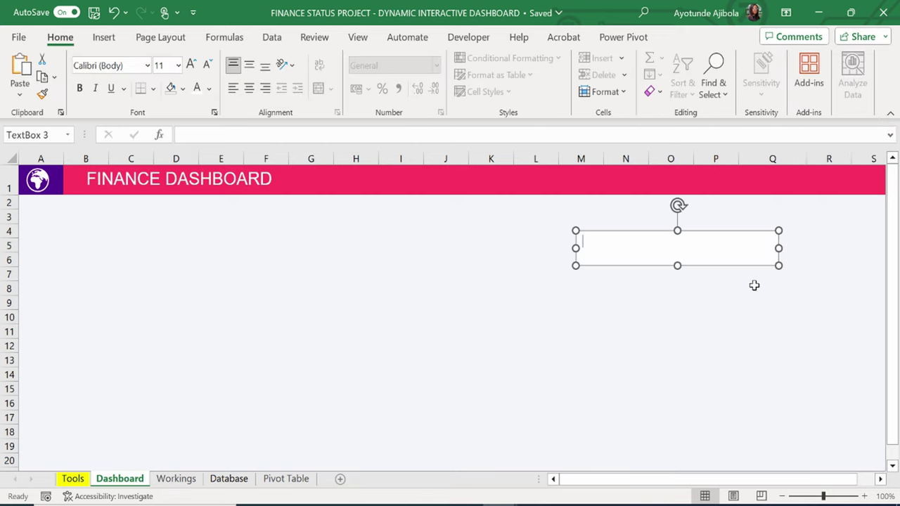
pyautogui.moveTo(576, 237); pyautogui.dragTo(657, 175)
pyautogui.click(701, 189)
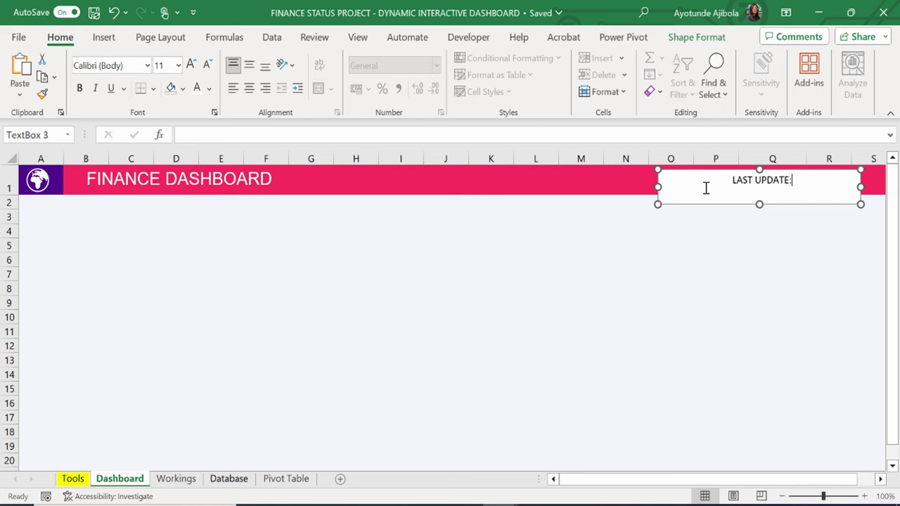
# Adjust the LAST UPDATE box's fill, remove its outline and make its text bold white.
pyautogui.click(696, 37)
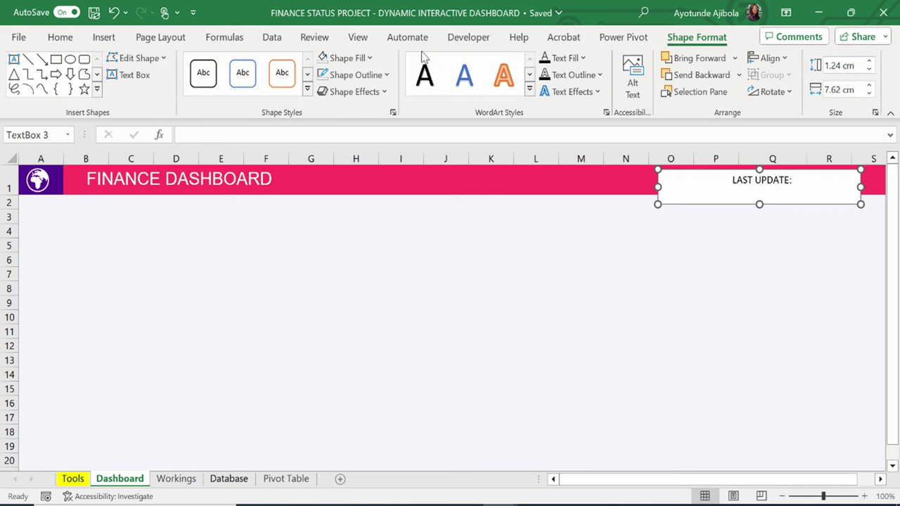
pyautogui.click(347, 58)
pyautogui.click(367, 262)
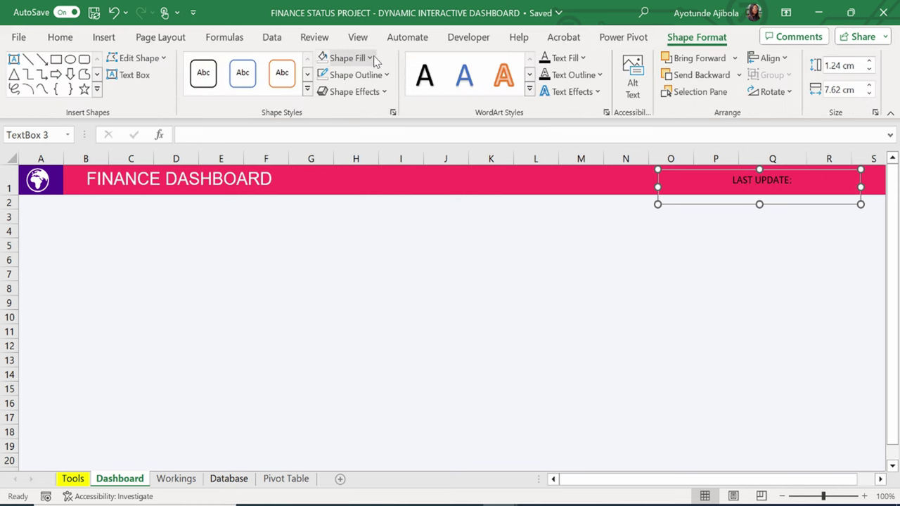
pyautogui.click(386, 75)
pyautogui.click(332, 304)
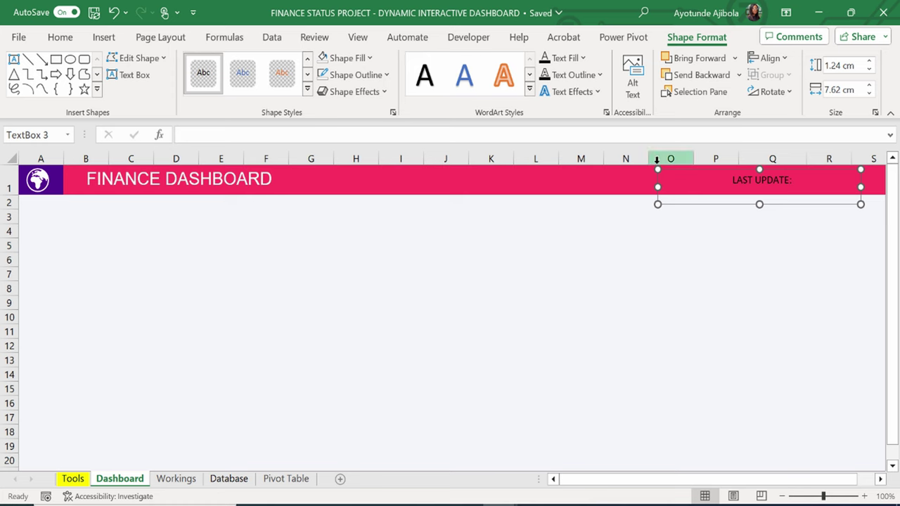
pyautogui.click(60, 37)
pyautogui.click(197, 88)
pyautogui.click(79, 88)
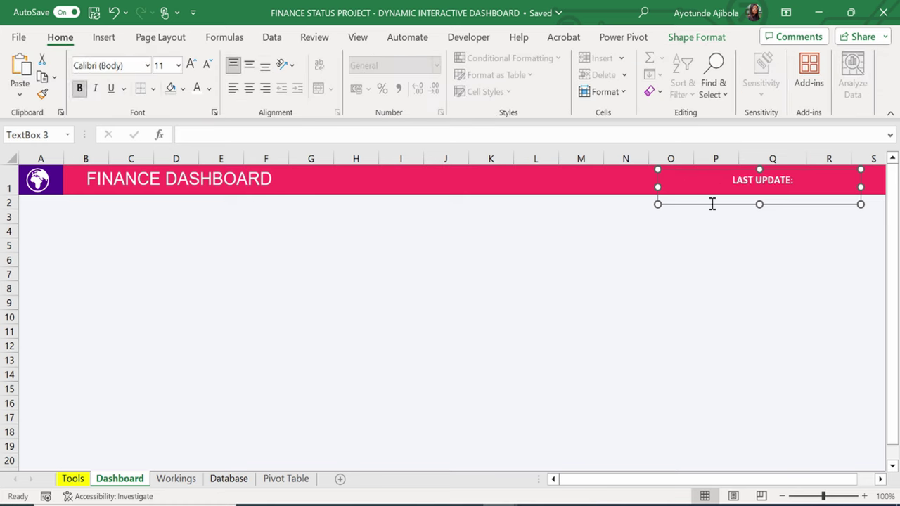
# Shrink the LAST UPDATE box to fit row 1 and place a duplicate in the header.
pyautogui.moveTo(759, 204); pyautogui.dragTo(760, 195)
pyautogui.moveTo(863, 181); pyautogui.dragTo(822, 182)
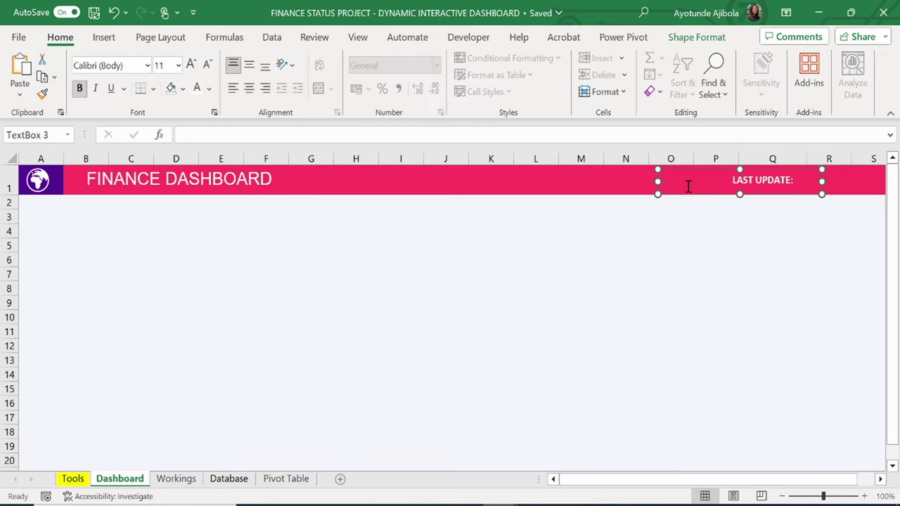
pyautogui.moveTo(697, 170); pyautogui.dragTo(659, 165)
pyautogui.hotkey('ctrl', 'd')
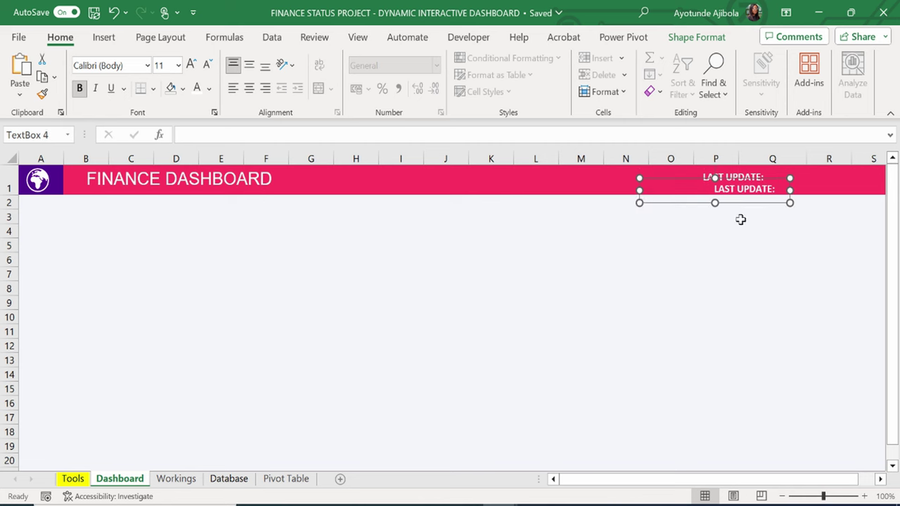
pyautogui.moveTo(638, 200); pyautogui.dragTo(732, 167)
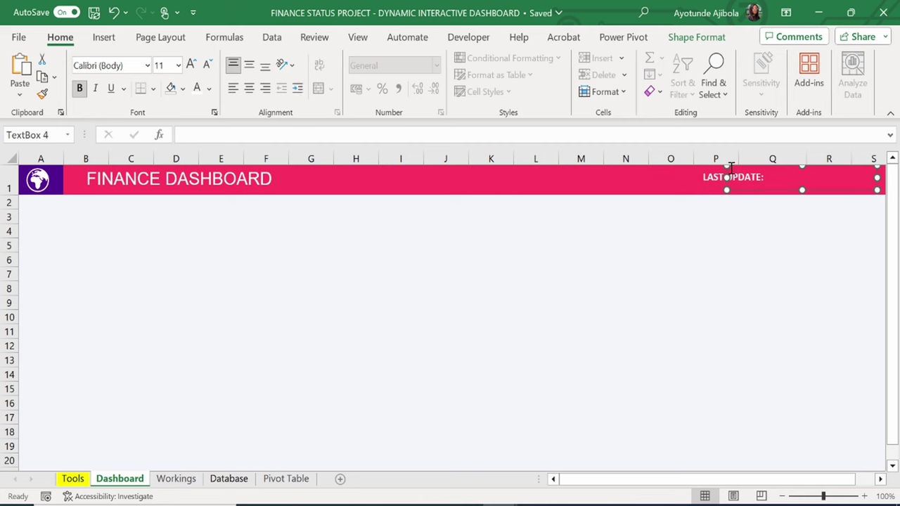
# Link the duplicate date box to Database cell B1 and make its text white.
pyautogui.click(228, 479)
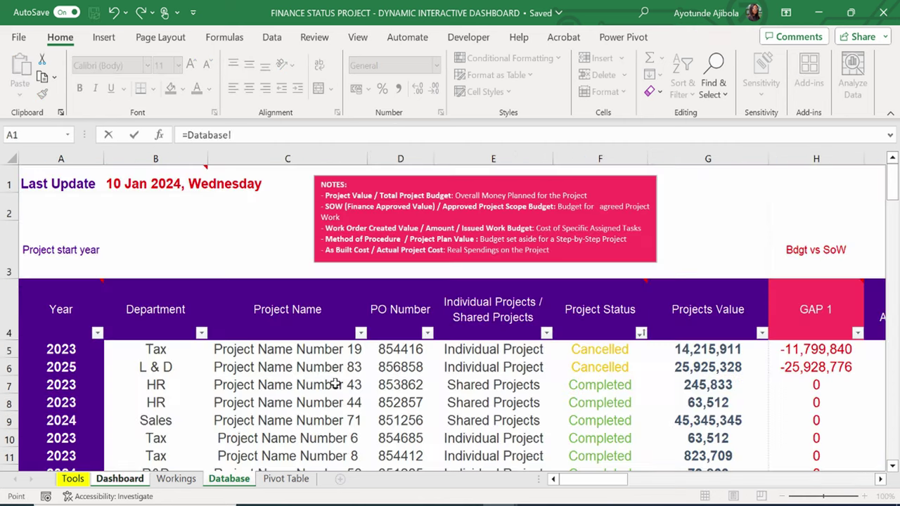
pyautogui.moveTo(112, 182)
pyautogui.press('Return')
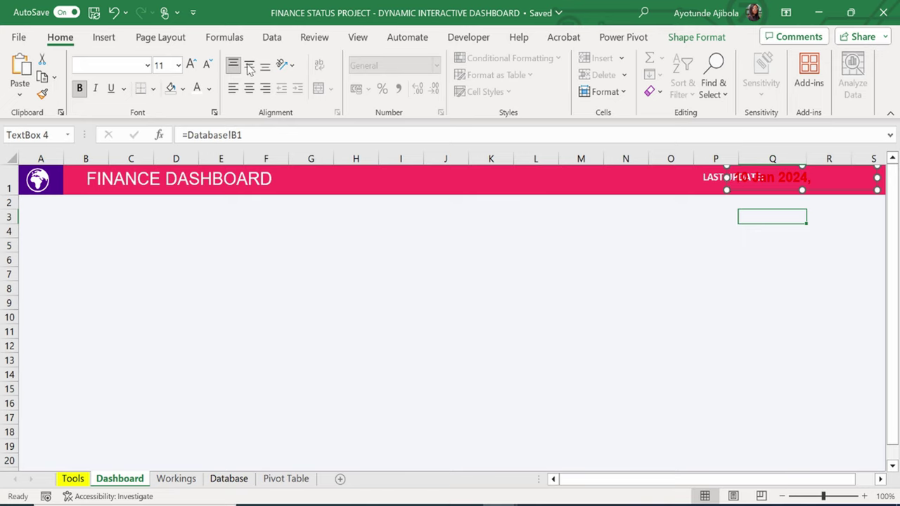
pyautogui.click(197, 88)
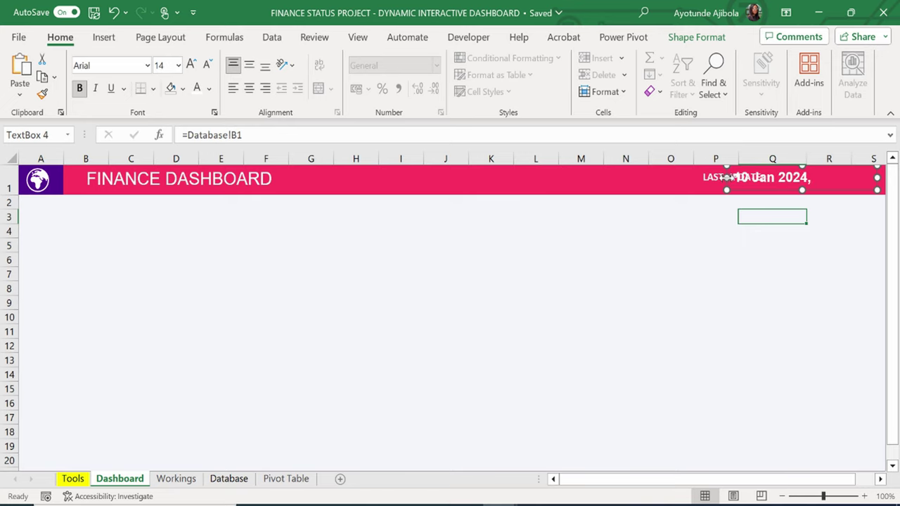
# Shrink the date text to 10 pt and widen the date box to show the full date.
pyautogui.moveTo(730, 177); pyautogui.dragTo(767, 177)
pyautogui.click(593, 176)
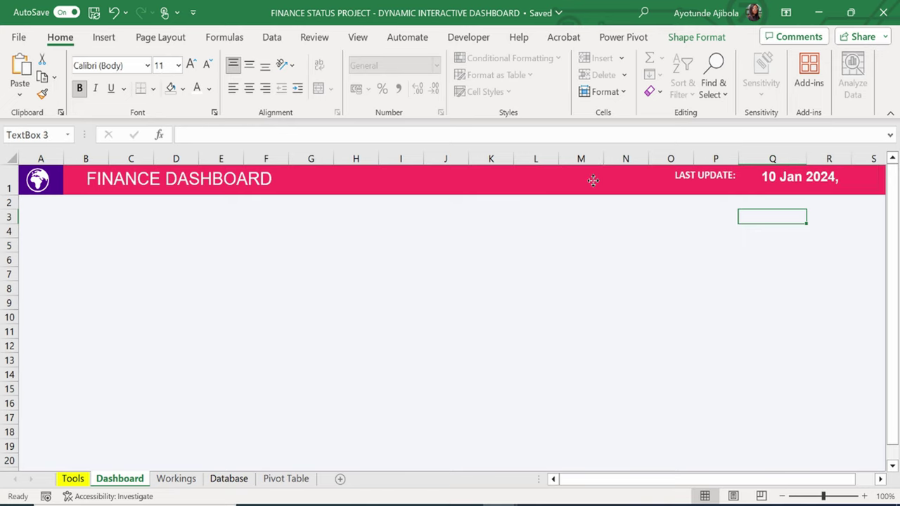
pyautogui.click(764, 177)
pyautogui.click(206, 64)
pyautogui.click(207, 65)
pyautogui.click(207, 65)
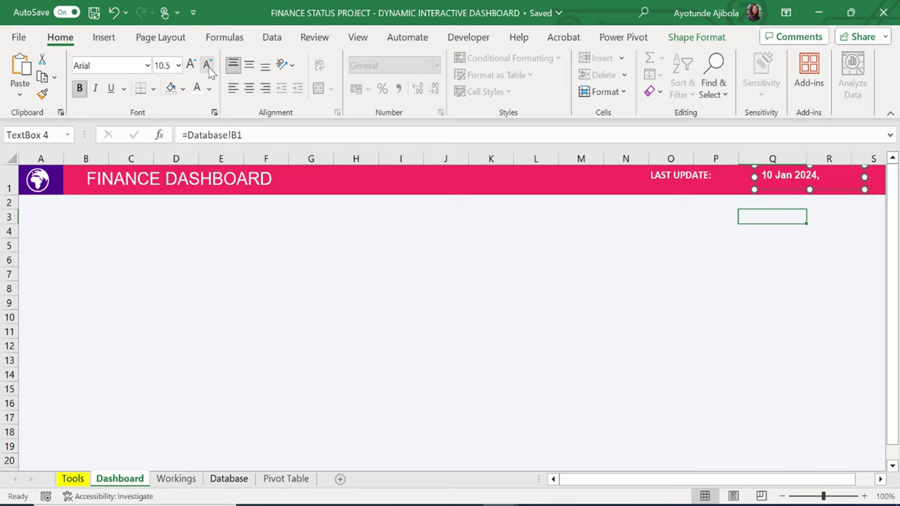
pyautogui.click(208, 65)
pyautogui.moveTo(753, 176); pyautogui.dragTo(725, 176)
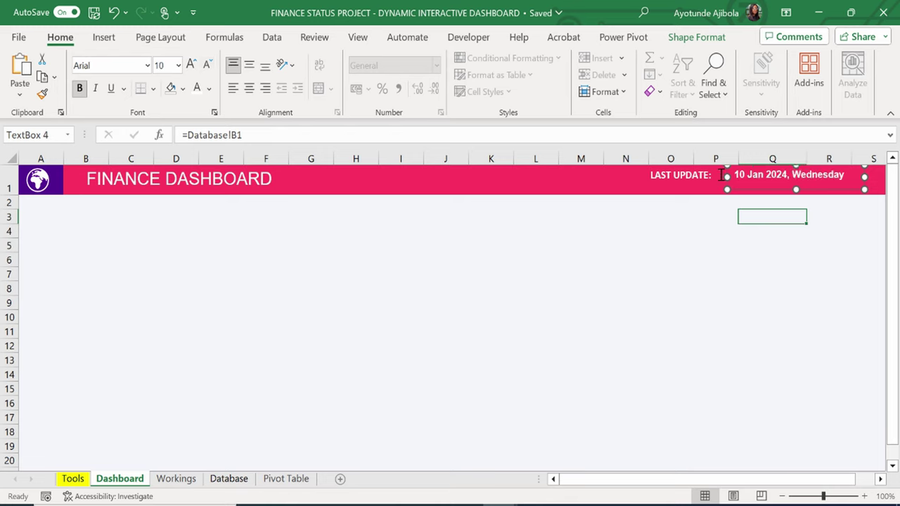
# Move the LAST UPDATE label right beside the date, then go to the Tools sheet.
pyautogui.click(701, 243)
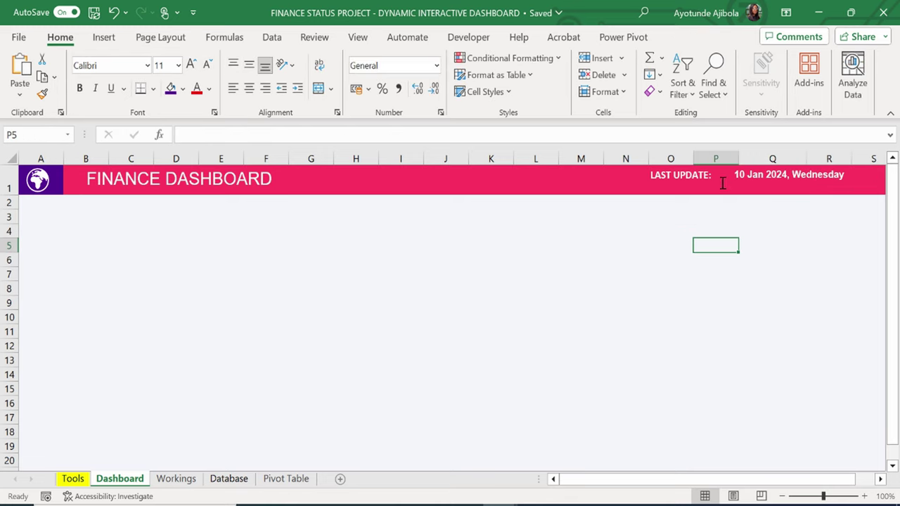
pyautogui.click(677, 173)
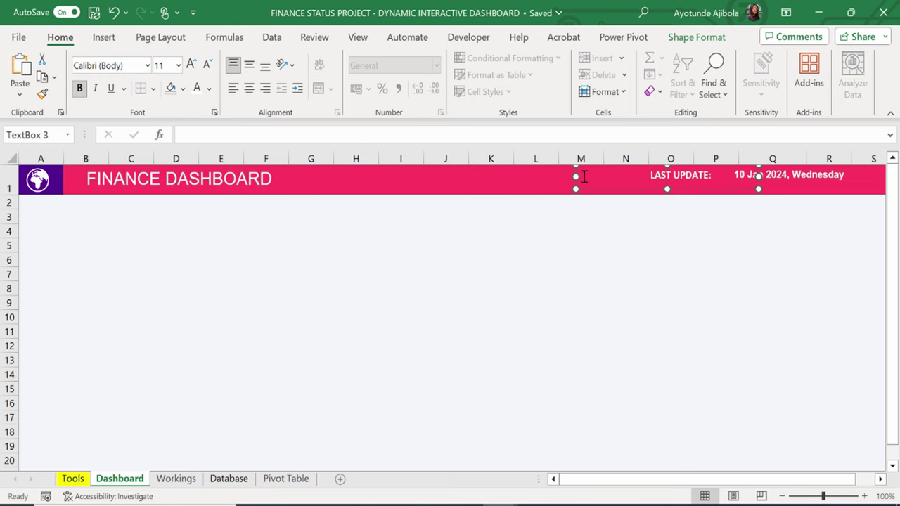
pyautogui.moveTo(576, 176); pyautogui.dragTo(732, 176)
pyautogui.click(683, 259)
pyautogui.click(78, 476)
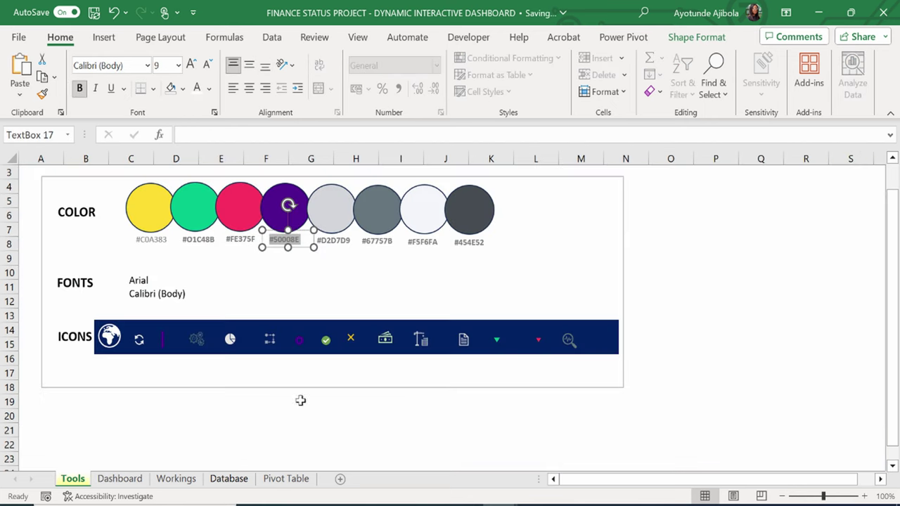
# Copy the refresh icon from Tools and place it just left of LAST UPDATE in the Dashboard header.
pyautogui.click(136, 343)
pyautogui.click(119, 479)
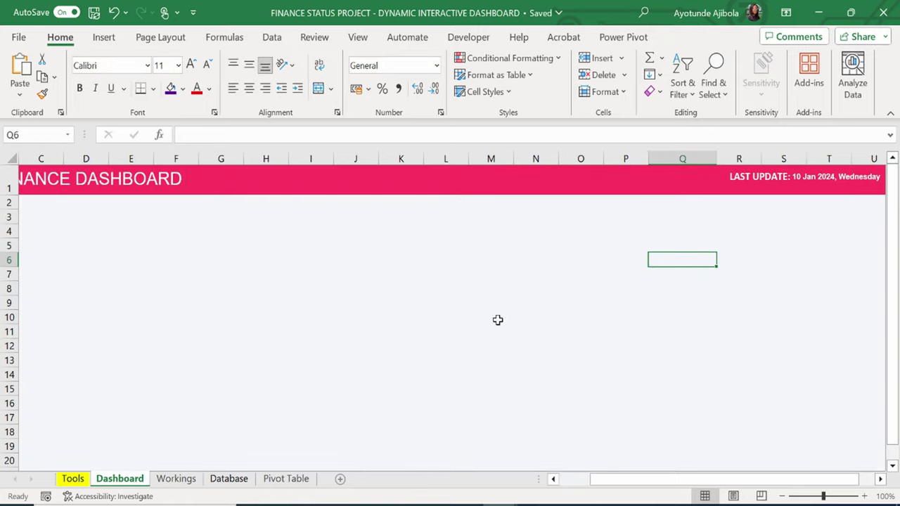
pyautogui.click(683, 233)
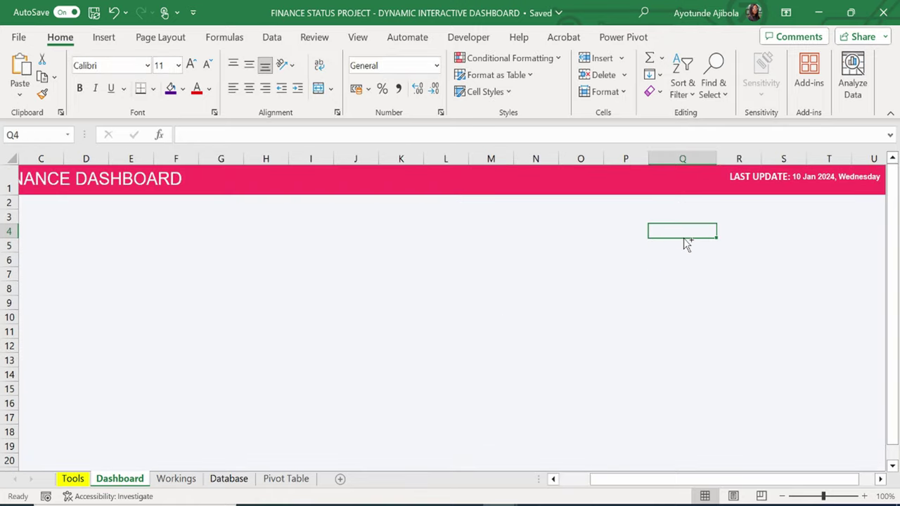
pyautogui.hotkey('ctrl', 'v')
pyautogui.moveTo(653, 267); pyautogui.dragTo(697, 219)
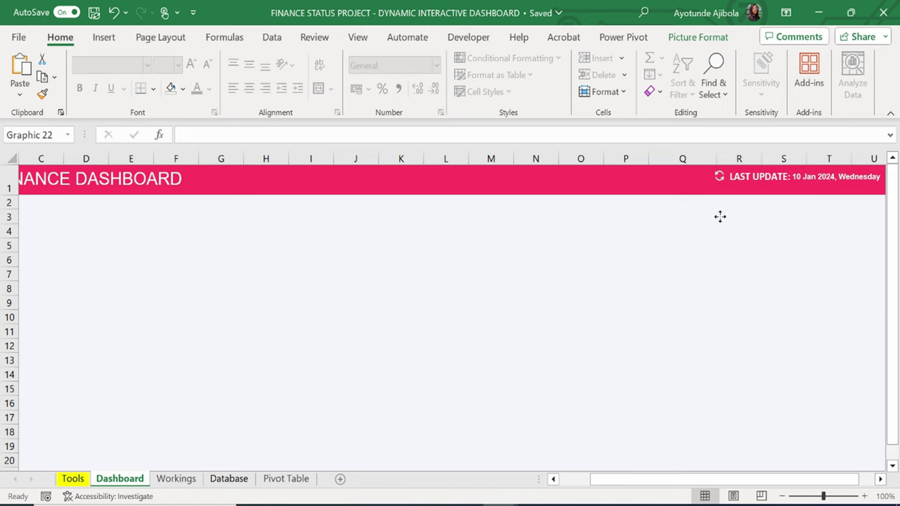
pyautogui.press('Escape')
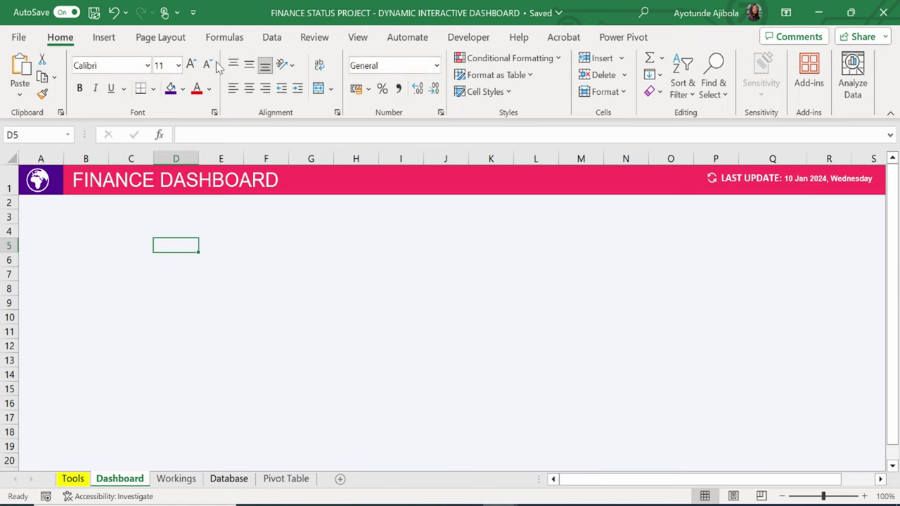
pyautogui.click(107, 42)
# Draw a tall rectangle from B3 down to row 20.
pyautogui.click(176, 89)
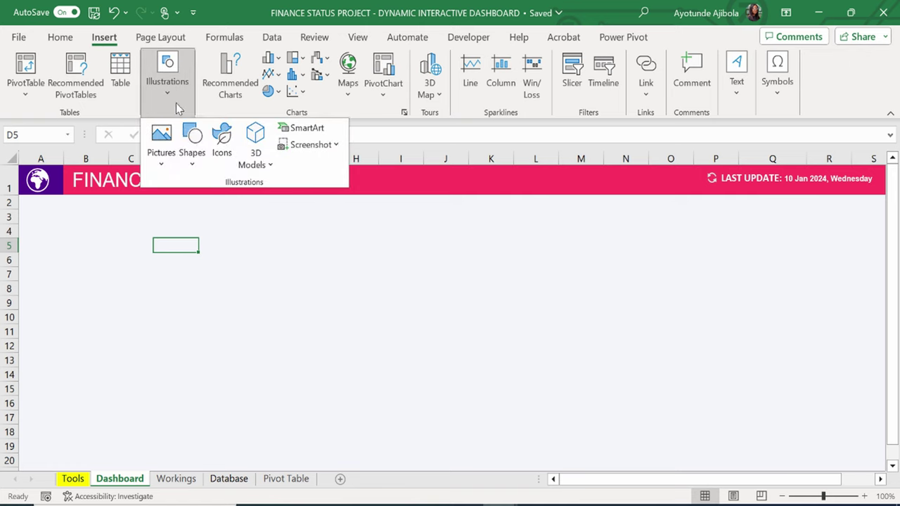
pyautogui.click(190, 144)
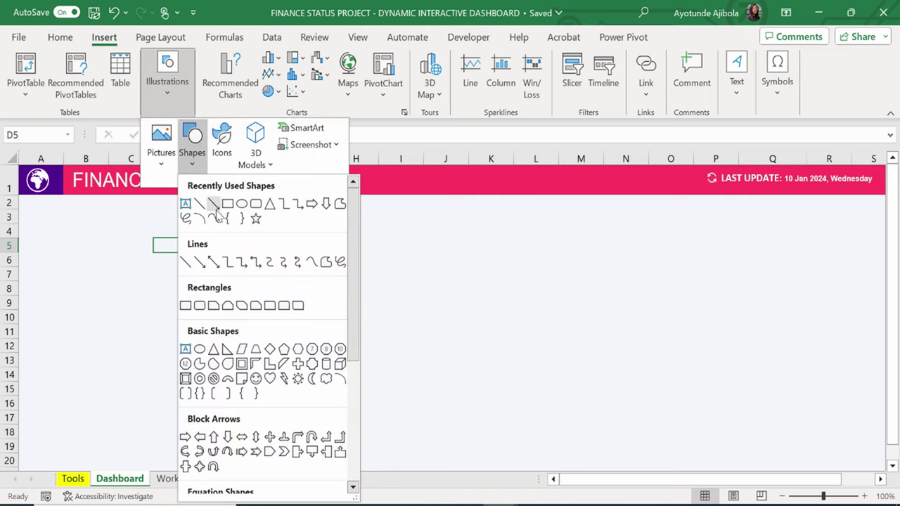
pyautogui.click(215, 206)
pyautogui.moveTo(29, 213); pyautogui.dragTo(161, 462)
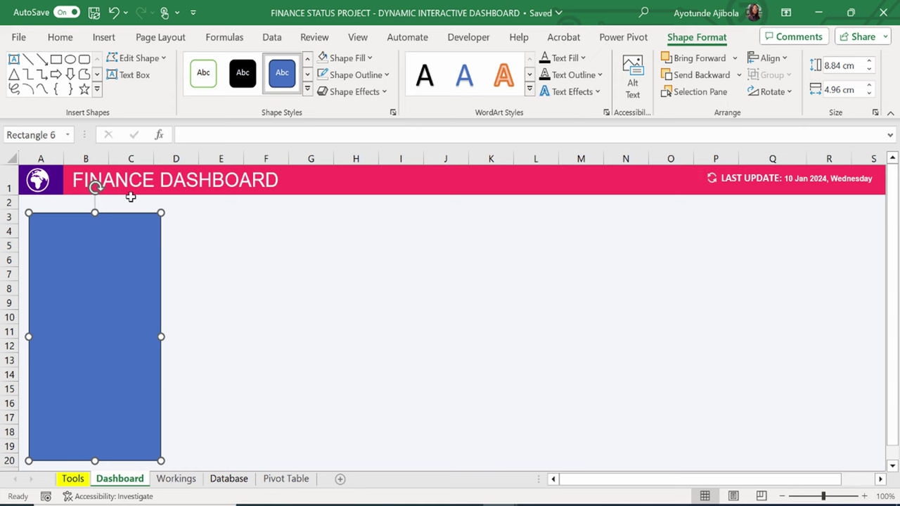
# Give the rectangle a white fill and no outline.
pyautogui.click(61, 37)
pyautogui.click(696, 37)
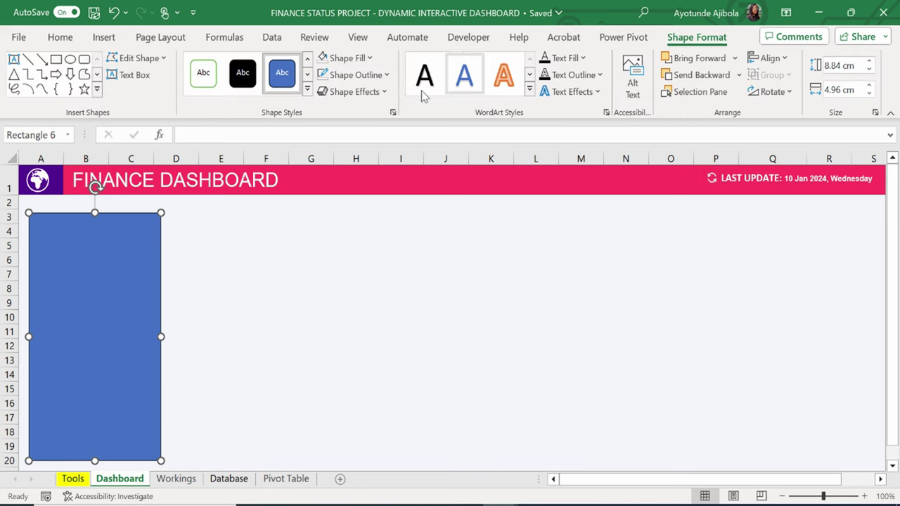
pyautogui.click(348, 57)
pyautogui.click(322, 115)
pyautogui.click(356, 74)
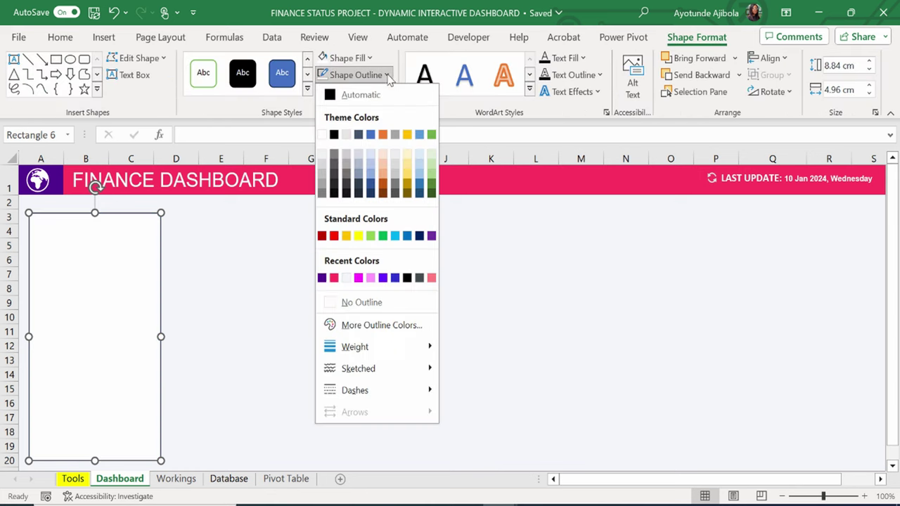
pyautogui.click(333, 310)
# Resize the rectangle to height 8 and width 1.95".
pyautogui.click(847, 65)
pyautogui.write('8')
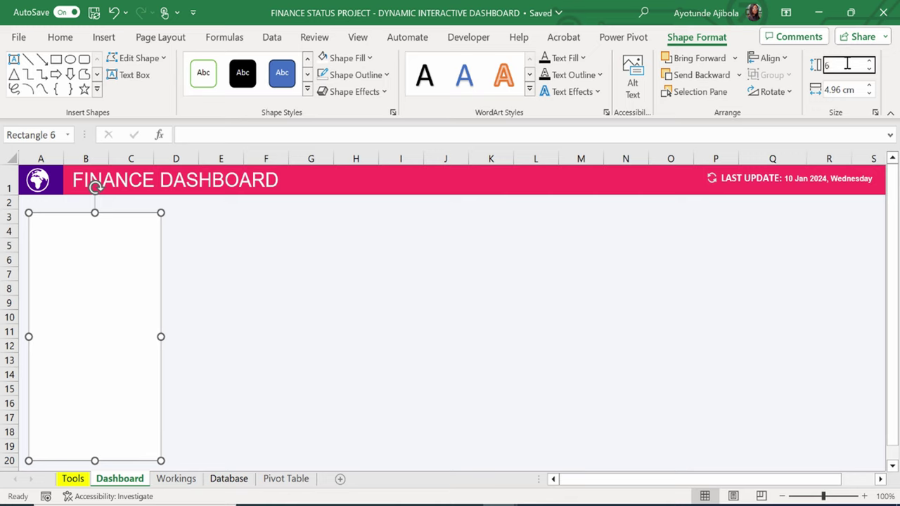
pyautogui.click(855, 88)
pyautogui.write('1.95"')
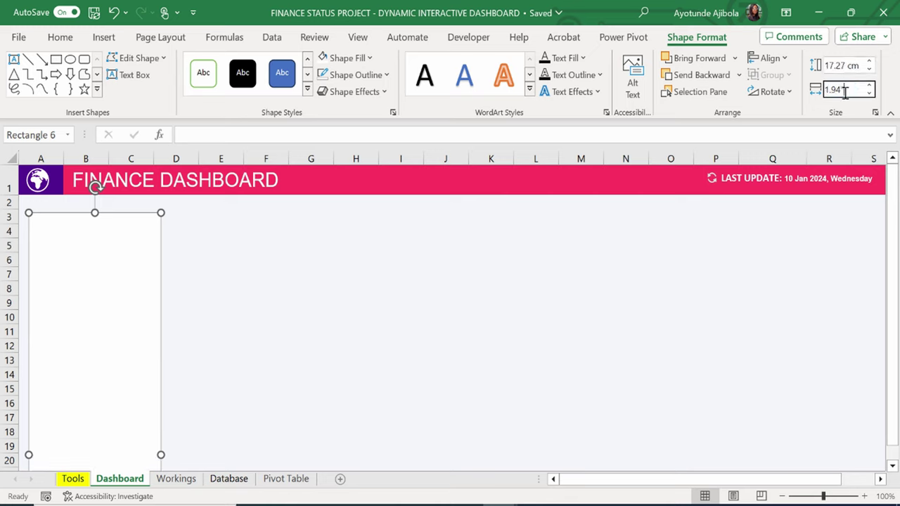
pyautogui.click(700, 274)
# Move the white panel against the header and left edge and send it to the back.
pyautogui.click(168, 256)
pyautogui.click(143, 260)
pyautogui.moveTo(142, 261); pyautogui.dragTo(136, 245)
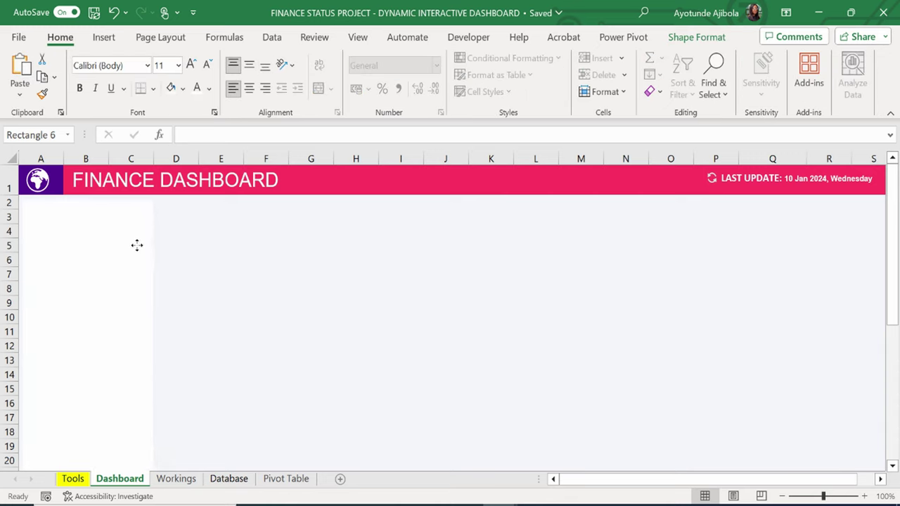
pyautogui.click(211, 275)
pyautogui.press('Right')
pyautogui.press('Down')
pyautogui.click(86, 260)
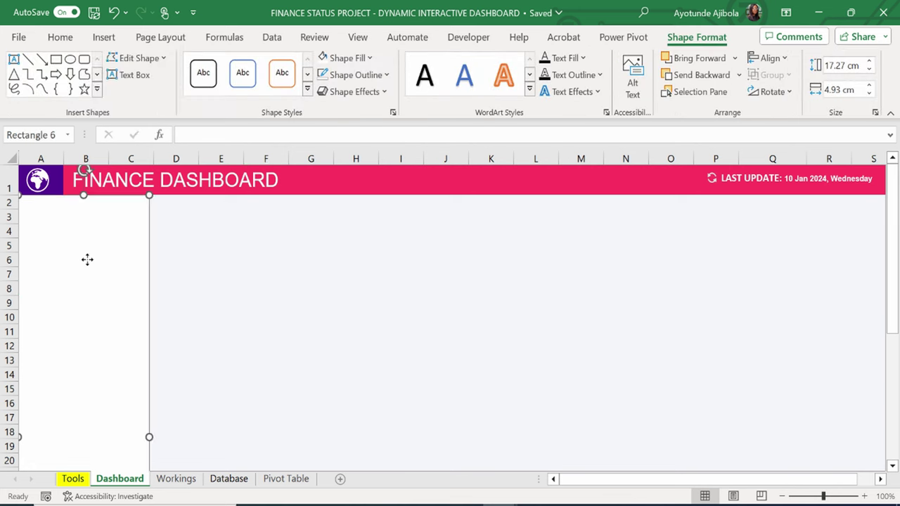
pyautogui.rightClick(87, 260)
pyautogui.click(159, 314)
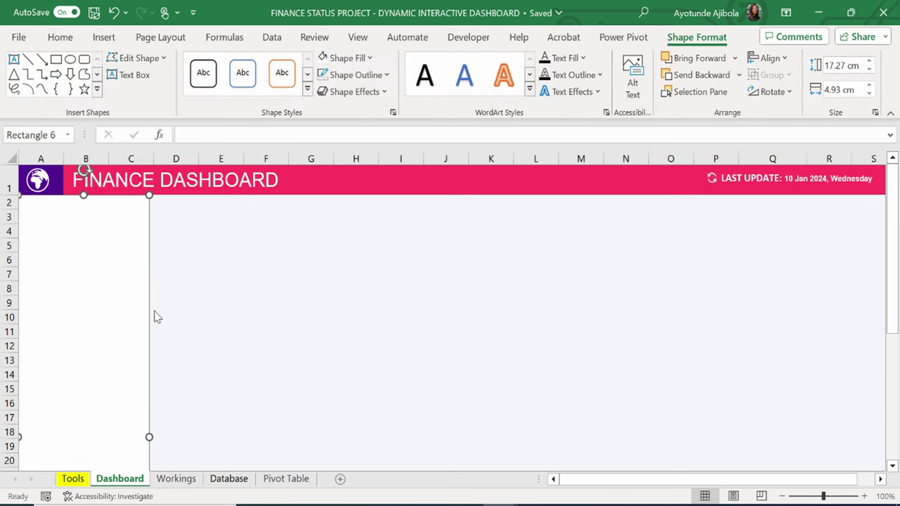
pyautogui.click(104, 37)
# Draw a small rectangle near the top of the panel with no fill and no outline.
pyautogui.click(166, 77)
pyautogui.click(191, 134)
pyautogui.click(217, 213)
pyautogui.moveTo(46, 220)
pyautogui.mouseDown()
pyautogui.moveTo(120, 238)
pyautogui.moveTo(137, 261)
pyautogui.moveTo(141, 255)
pyautogui.mouseUp()
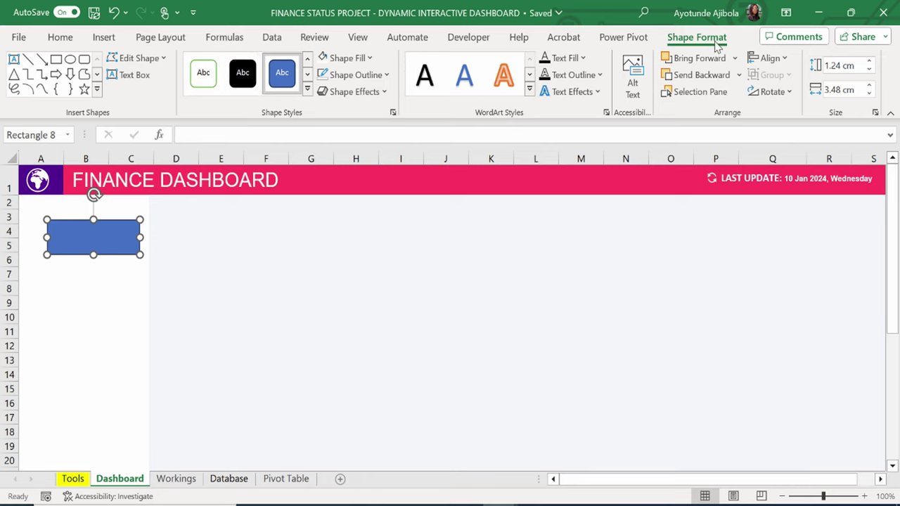
pyautogui.click(323, 58)
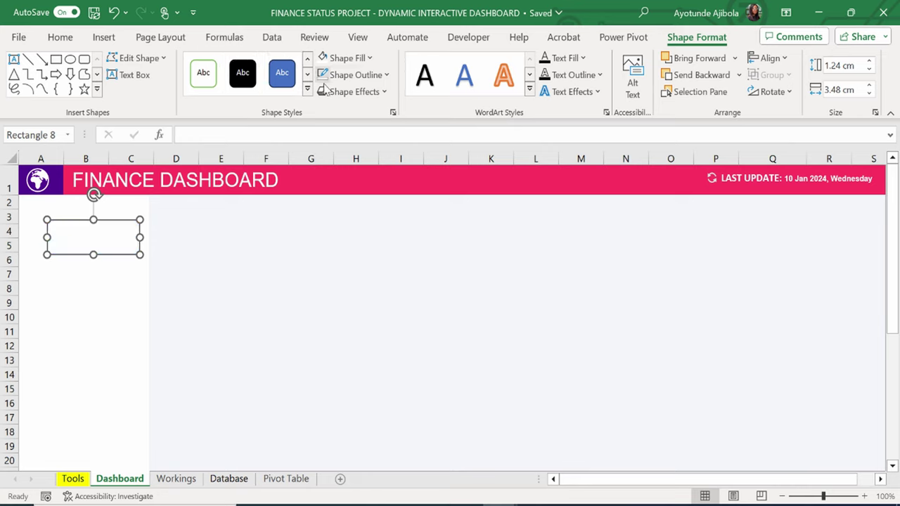
pyautogui.click(331, 74)
pyautogui.click(342, 302)
pyautogui.moveTo(77, 240); pyautogui.dragTo(64, 236)
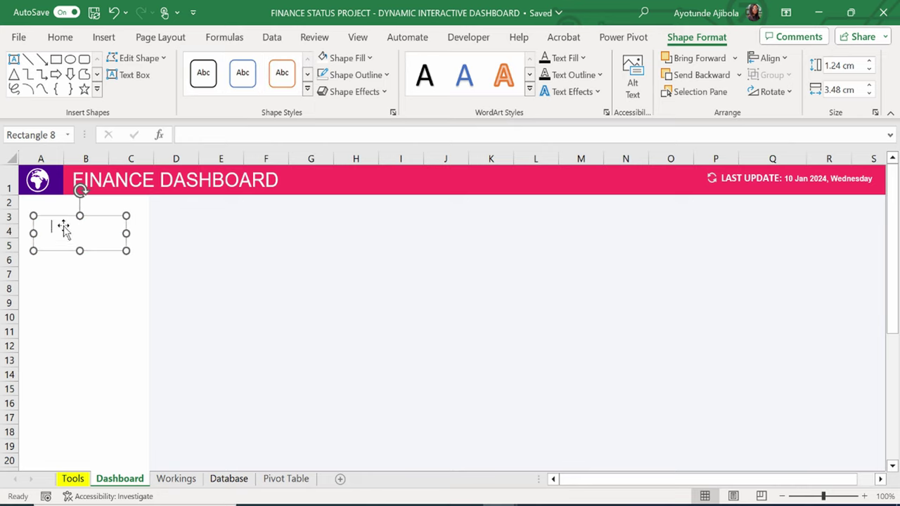
# Make the box's text black, finish typing the 'Dashbord' label, and shorten the box.
pyautogui.click(62, 37)
pyautogui.click(209, 89)
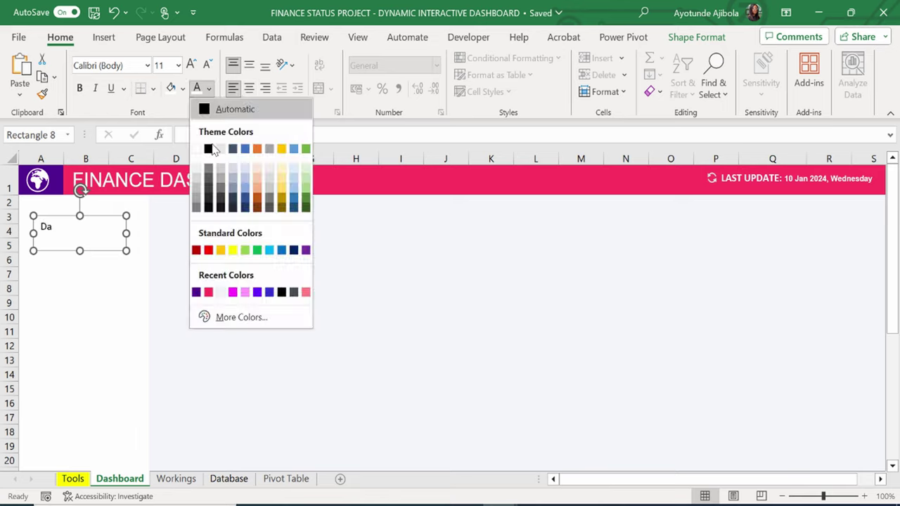
pyautogui.click(212, 148)
pyautogui.write('bord')
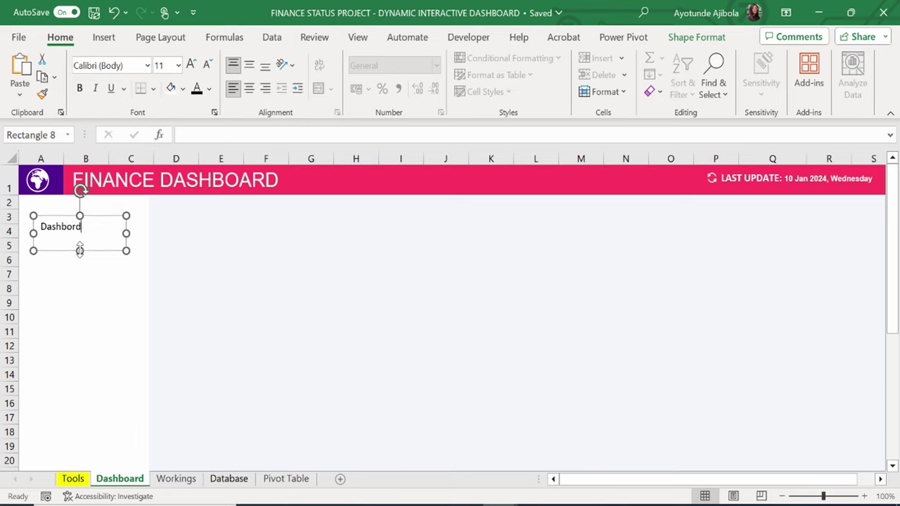
pyautogui.moveTo(79, 251); pyautogui.dragTo(94, 324)
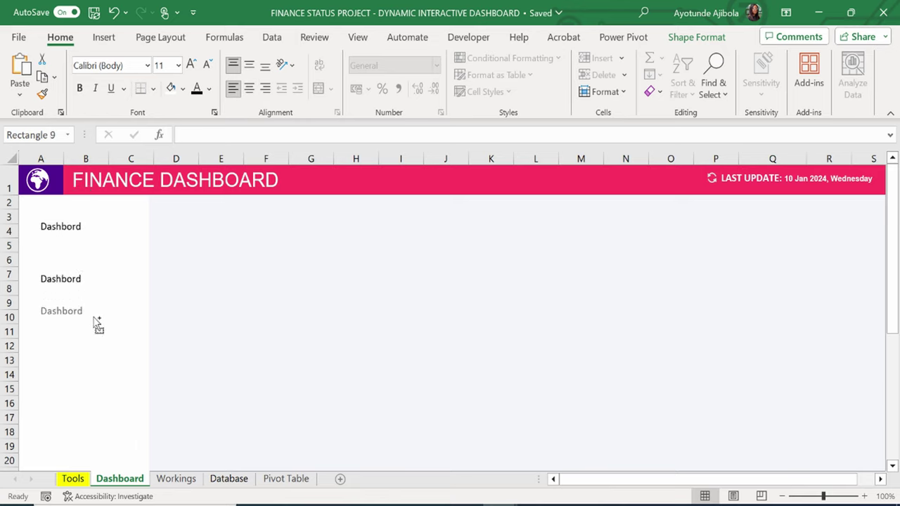
# Rename the two copied labels to Project Details and Summary Report.
pyautogui.click(77, 277)
pyautogui.doubleClick(84, 279)
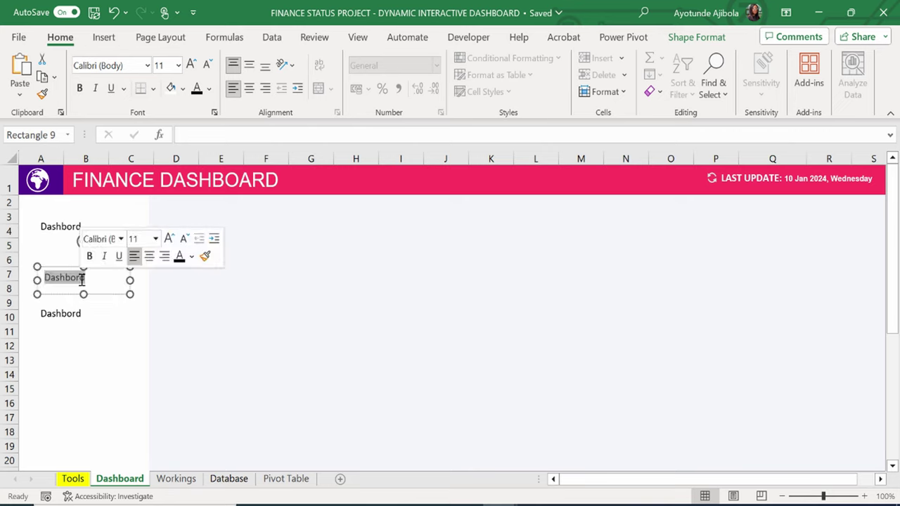
pyautogui.write('Project Details')
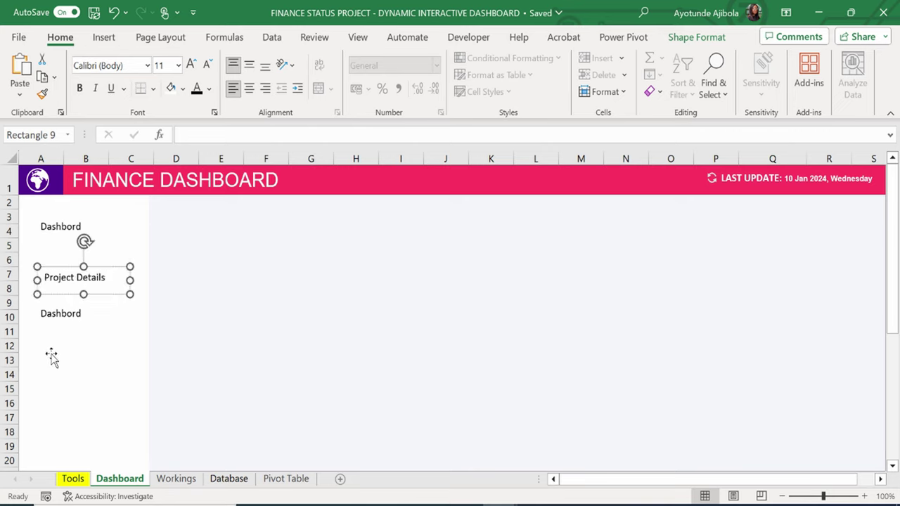
pyautogui.doubleClick(72, 315)
pyautogui.write('Summary Report')
pyautogui.click(90, 338)
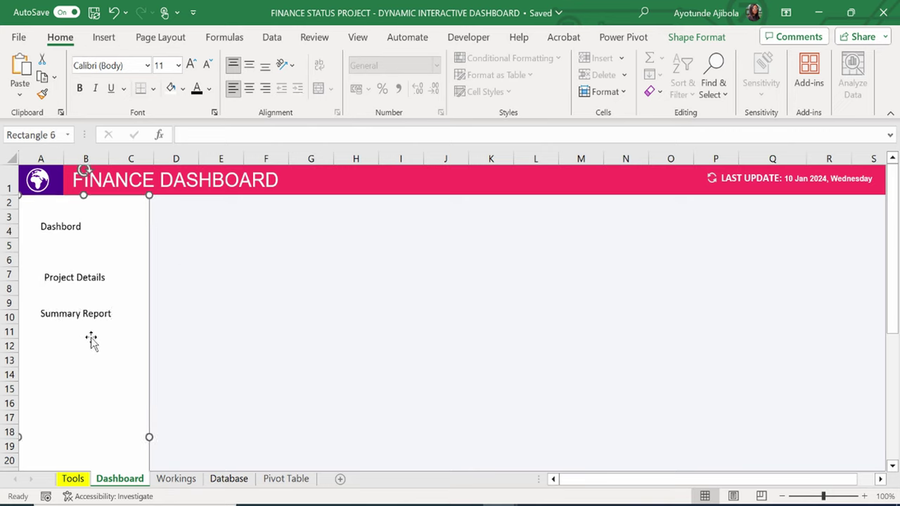
# Left-align the three menu labels and distribute them evenly vertically.
pyautogui.click(36, 232)
pyautogui.keyDown('shift'); pyautogui.click(53, 270); pyautogui.keyUp('shift')
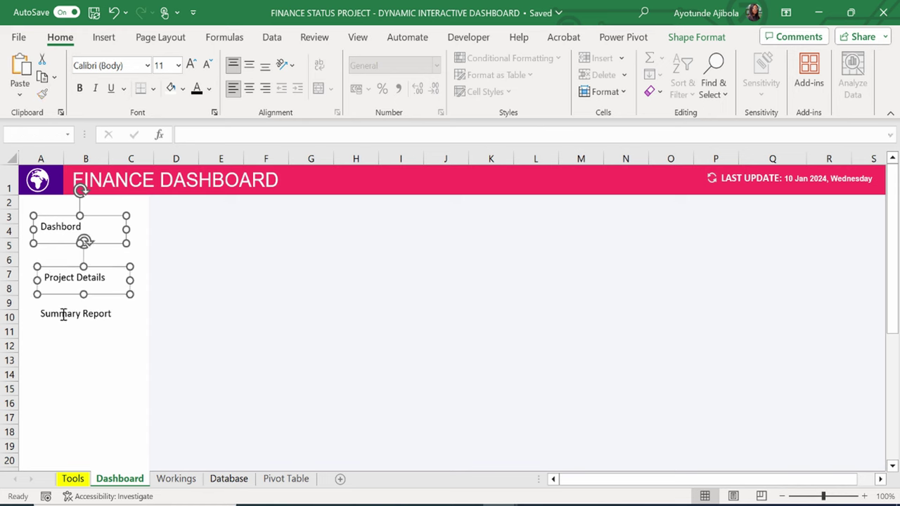
pyautogui.keyDown('shift'); pyautogui.click(66, 314); pyautogui.keyUp('shift')
pyautogui.click(695, 38)
pyautogui.click(769, 58)
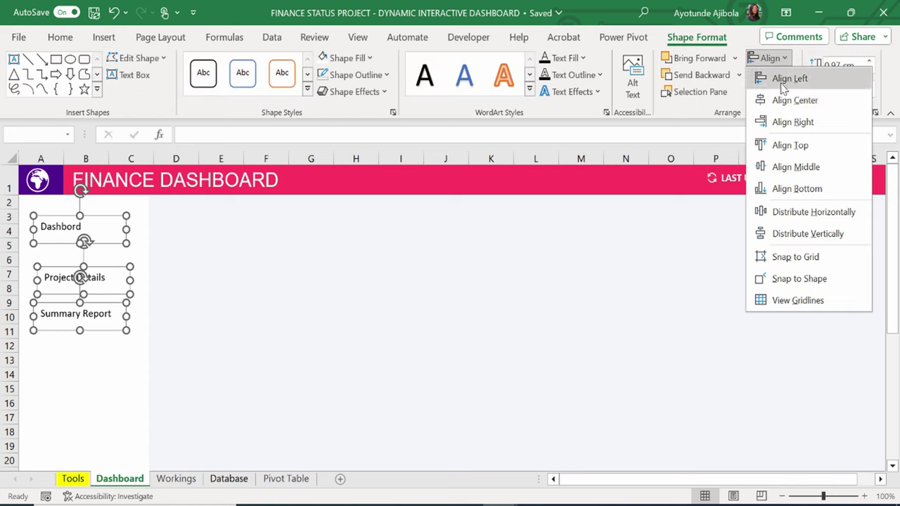
pyautogui.click(766, 58)
pyautogui.click(769, 58)
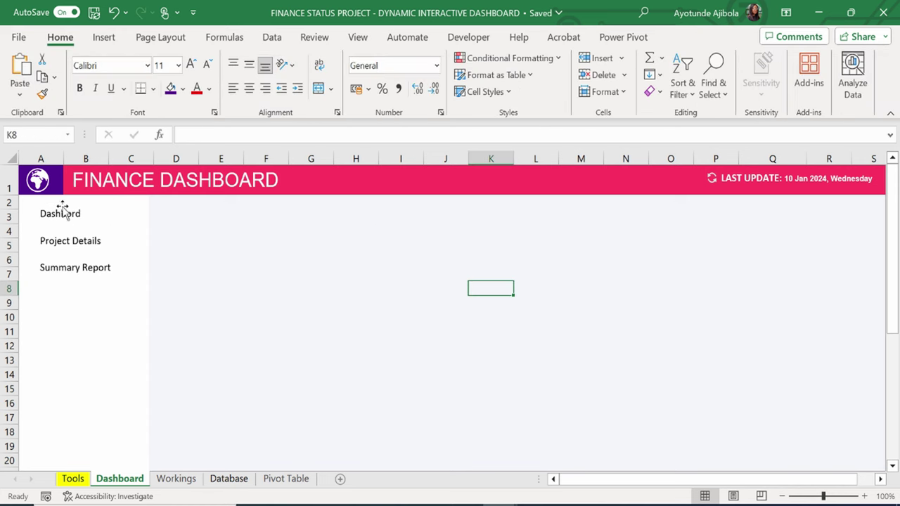
pyautogui.click(59, 217)
pyautogui.click(34, 204)
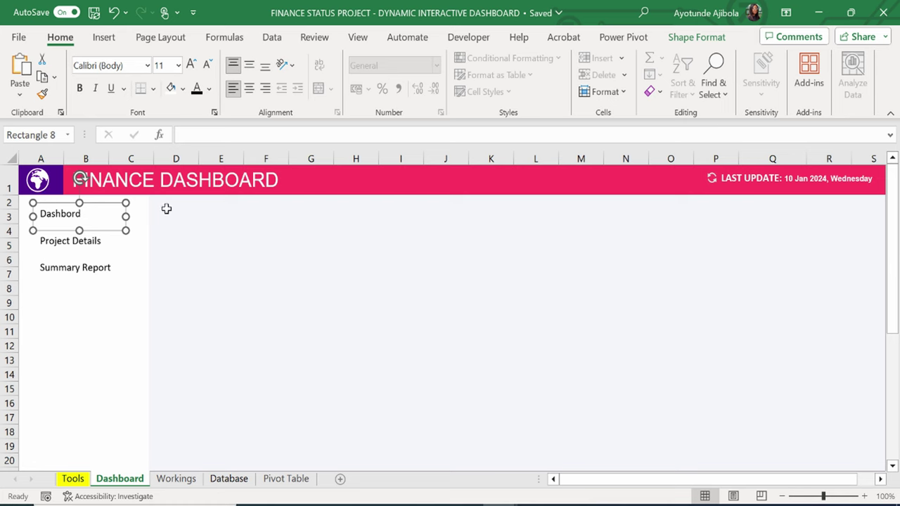
# Make Dashbord bold, 12 pt, in a custom grey hex colour copied from the Tools sheet.
pyautogui.click(74, 480)
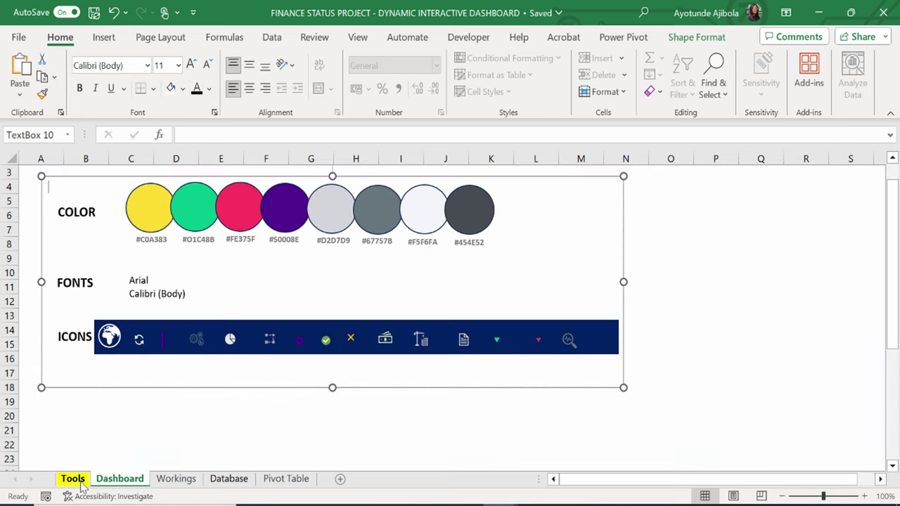
pyautogui.click(382, 241)
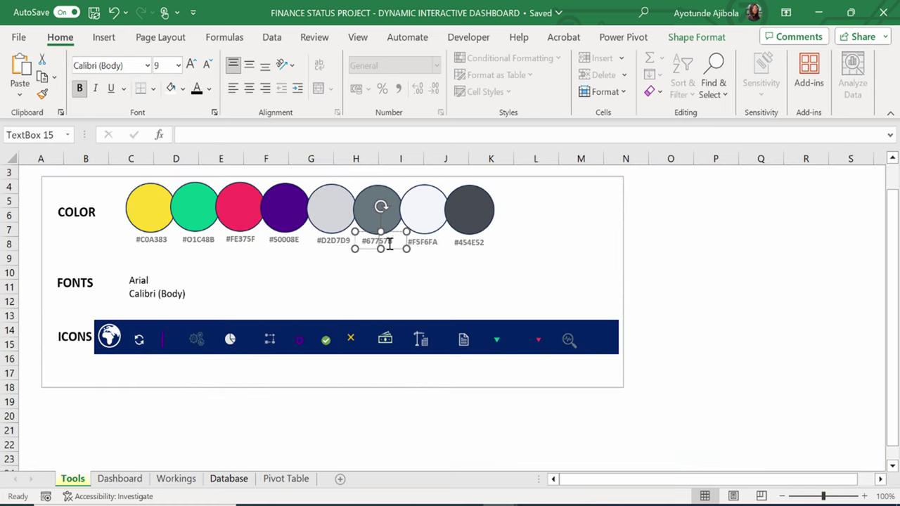
pyautogui.doubleClick(376, 242)
pyautogui.click(119, 478)
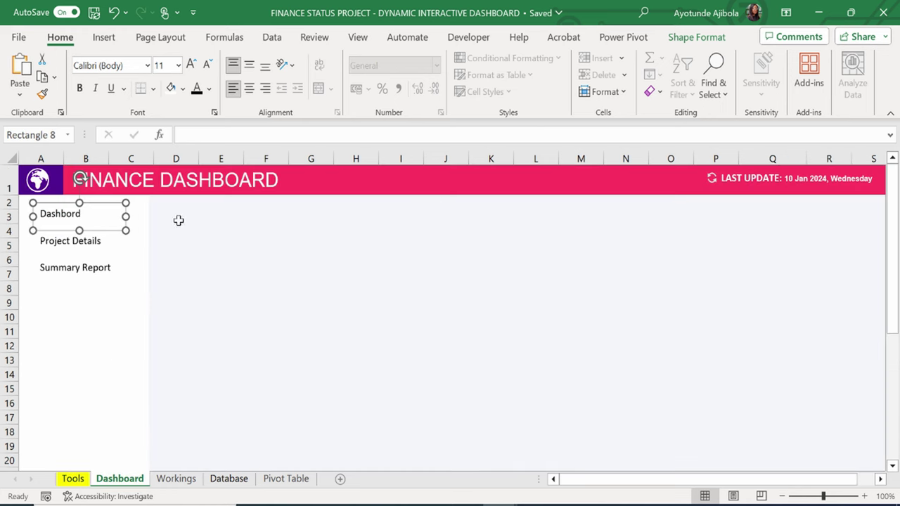
pyautogui.click(209, 89)
pyautogui.click(241, 316)
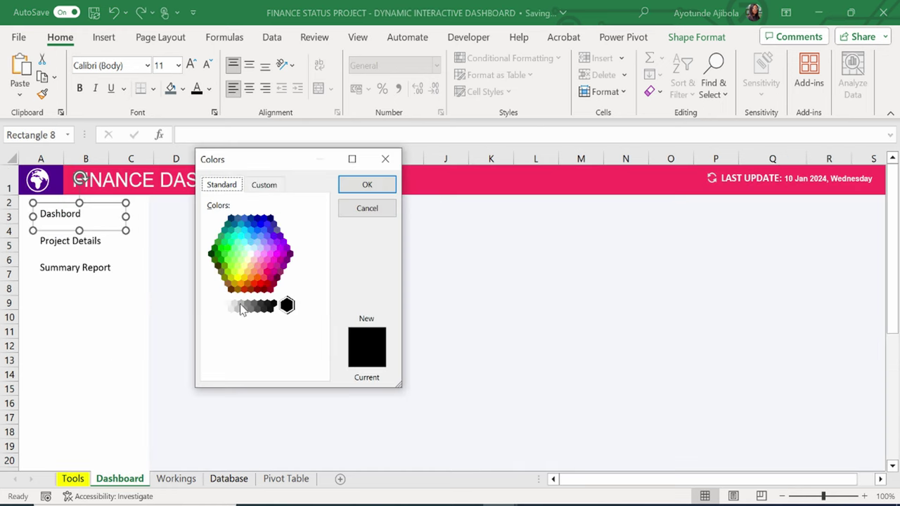
pyautogui.click(265, 185)
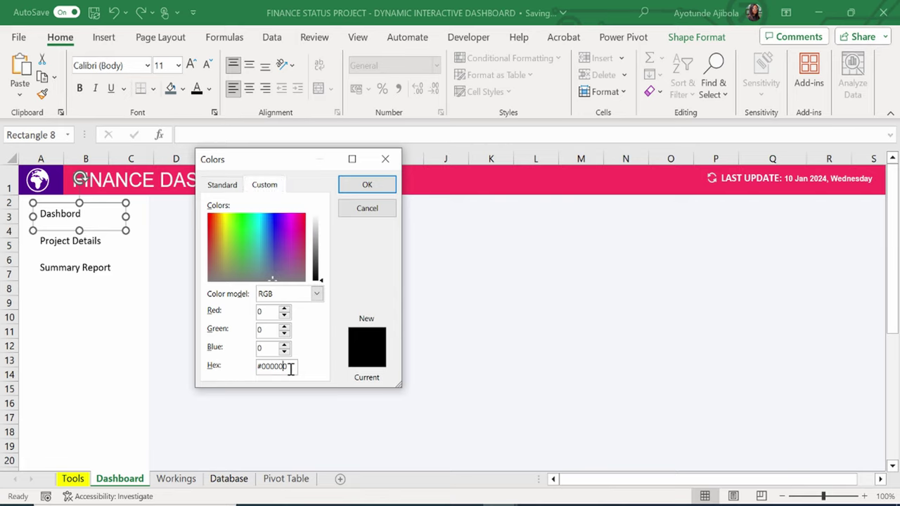
pyautogui.moveTo(290, 370); pyautogui.dragTo(260, 364)
pyautogui.write('#7F7F7F')
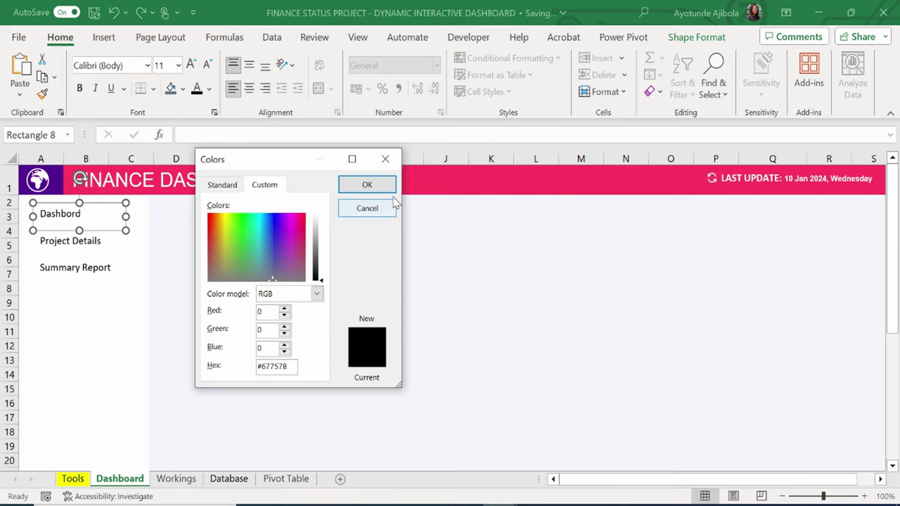
pyautogui.click(386, 184)
pyautogui.click(80, 87)
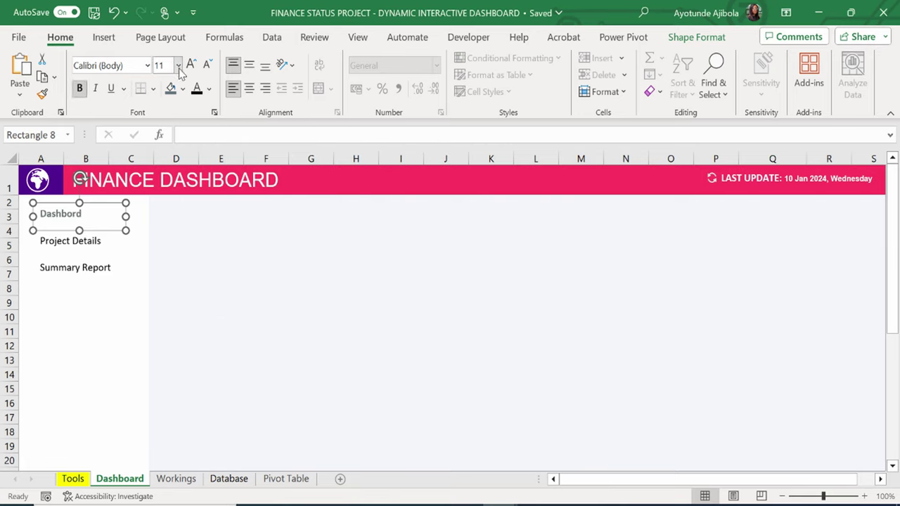
pyautogui.click(192, 65)
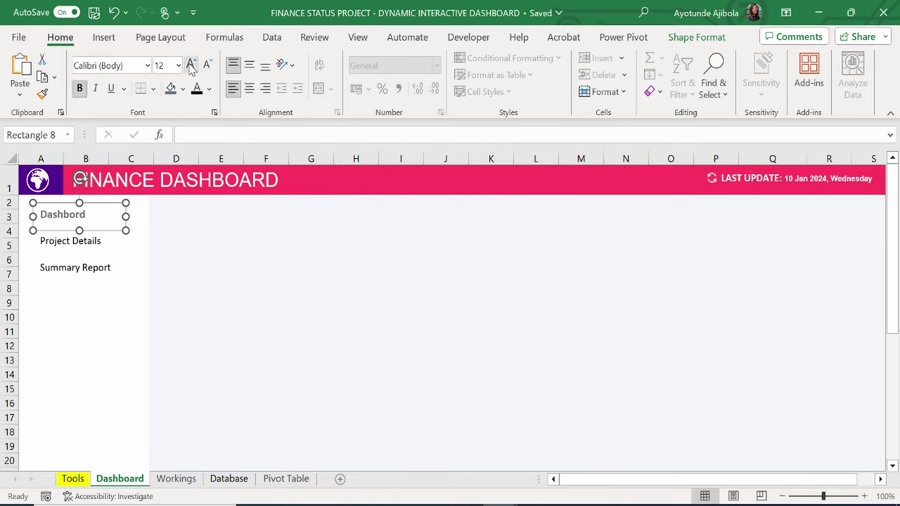
# Set Project Details and Summary Report to 12 pt light grey, then return to Tools.
pyautogui.click(61, 243)
pyautogui.keyDown('ctrl'); pyautogui.click(61, 269); pyautogui.keyUp('ctrl')
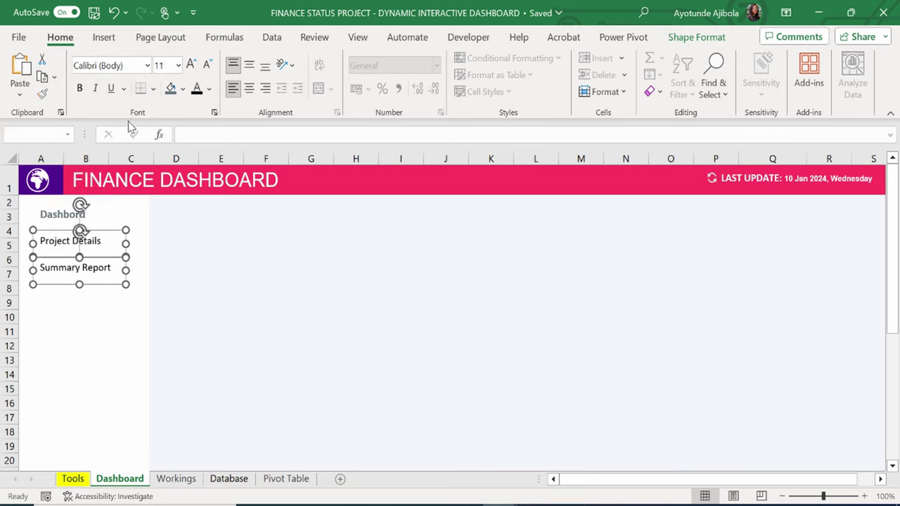
pyautogui.click(192, 65)
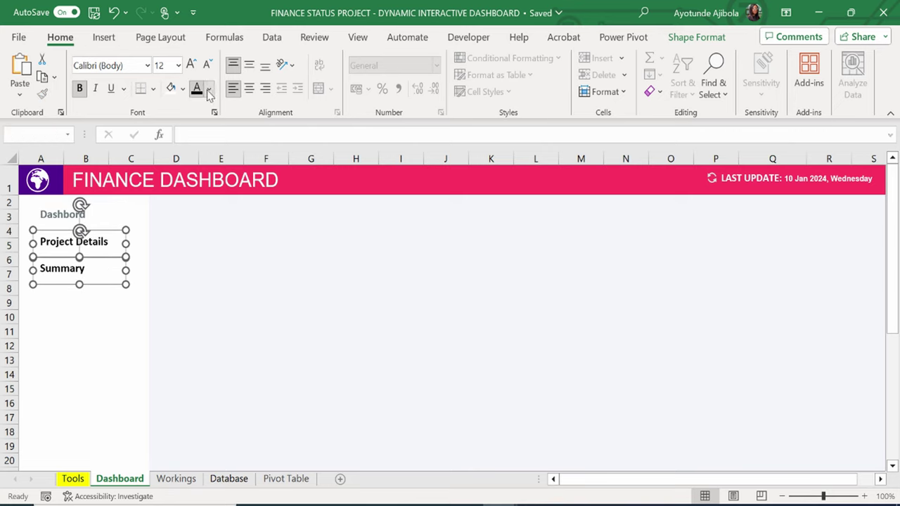
pyautogui.click(209, 89)
pyautogui.click(198, 185)
pyautogui.click(218, 245)
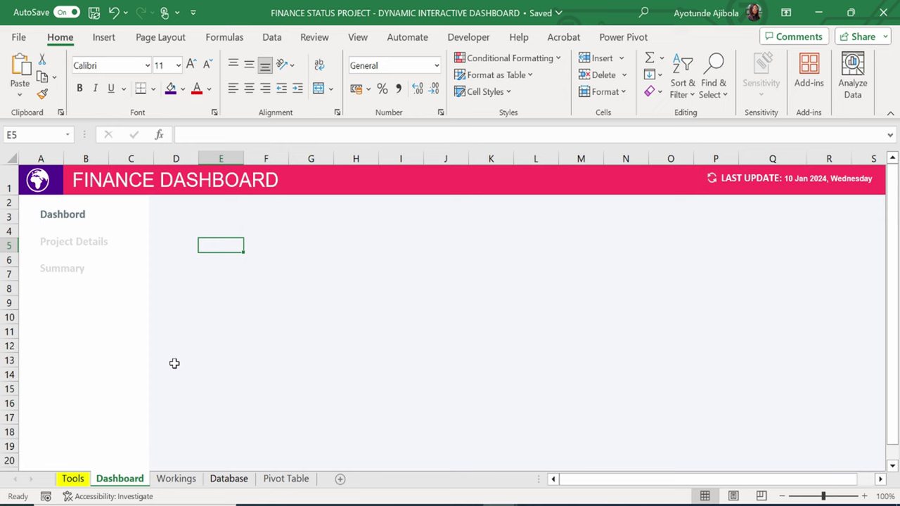
pyautogui.click(73, 478)
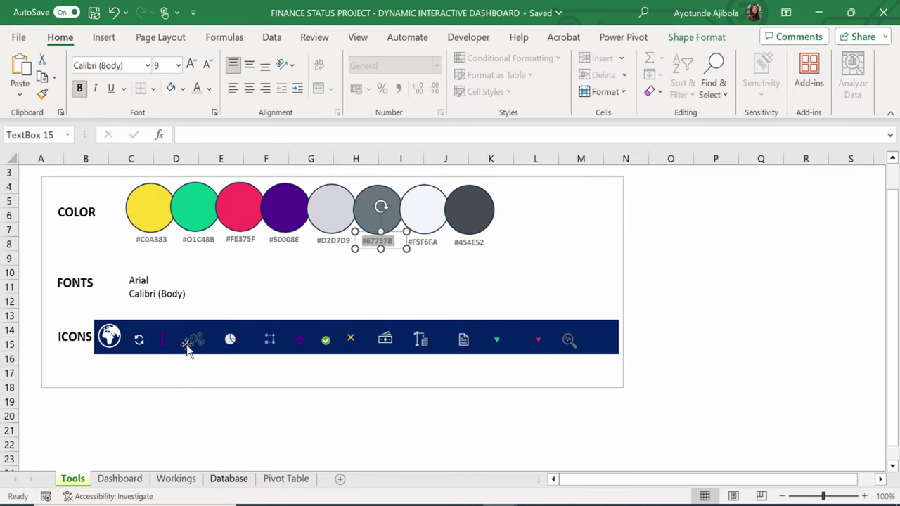
# Copy the pie chart, frame and magnifier icons from Tools onto the Dashboard.
pyautogui.click(233, 343)
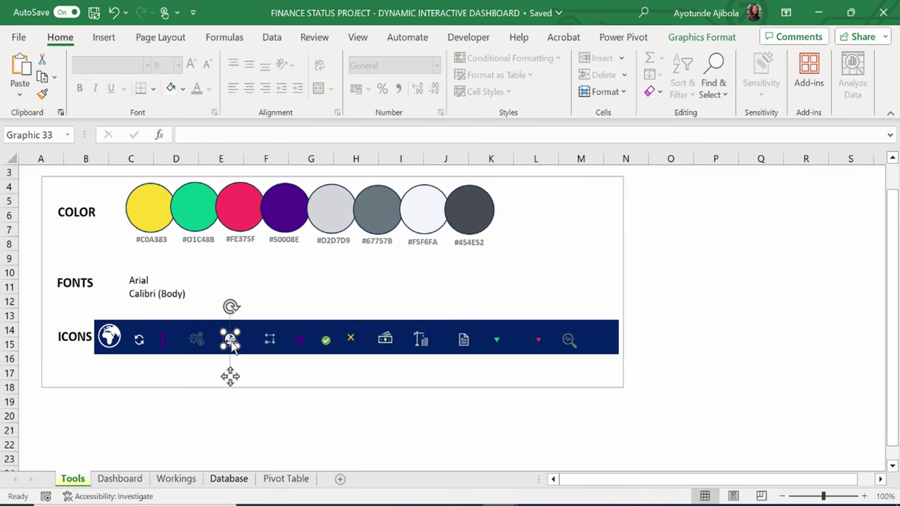
pyautogui.keyDown('ctrl'); pyautogui.click(270, 340); pyautogui.keyUp('ctrl')
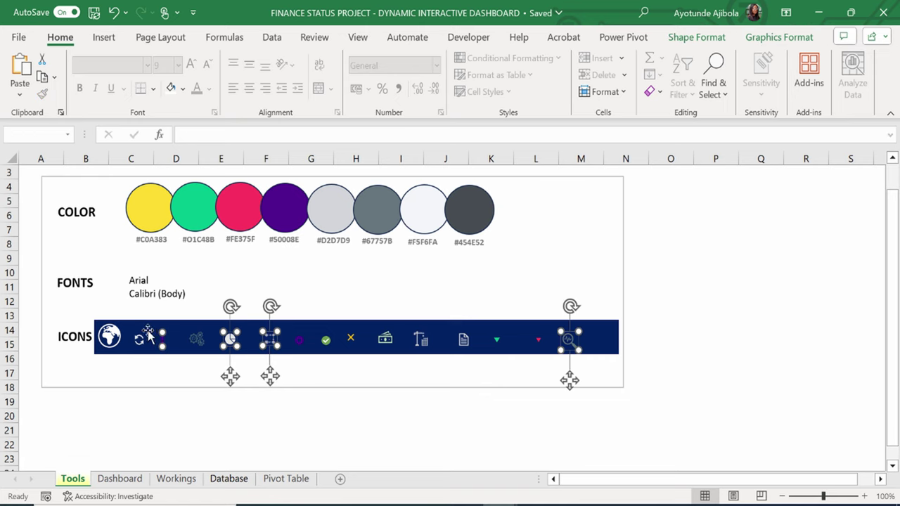
pyautogui.click(120, 478)
pyautogui.click(83, 339)
pyautogui.hotkey('ctrl', 'v')
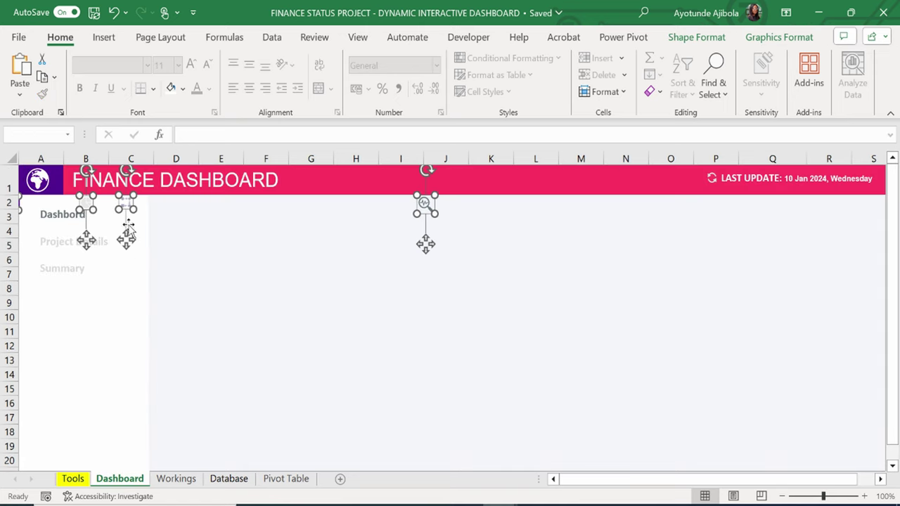
pyautogui.moveTo(426, 244); pyautogui.dragTo(637, 385)
pyautogui.click(221, 403)
# Place the purple marker bar beside Dashbord and the circle icon to its left.
pyautogui.click(231, 346)
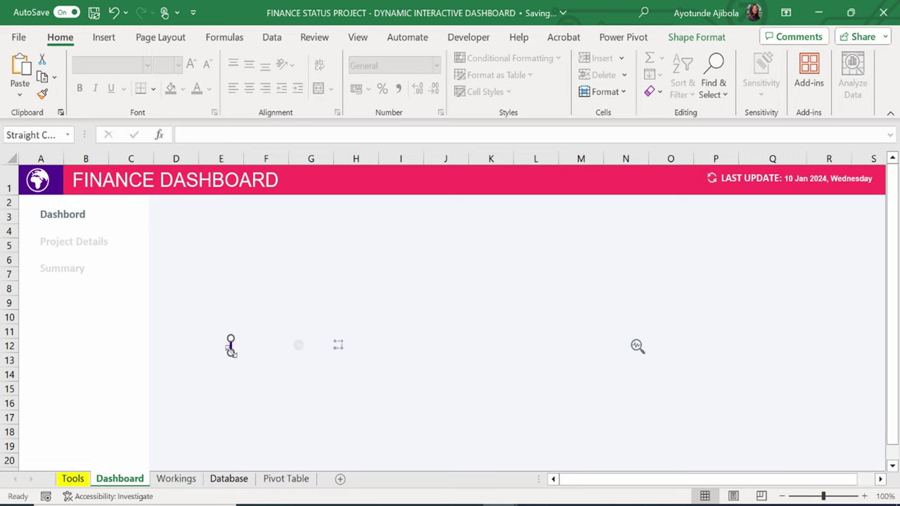
pyautogui.moveTo(230, 347); pyautogui.dragTo(147, 217)
pyautogui.click(177, 305)
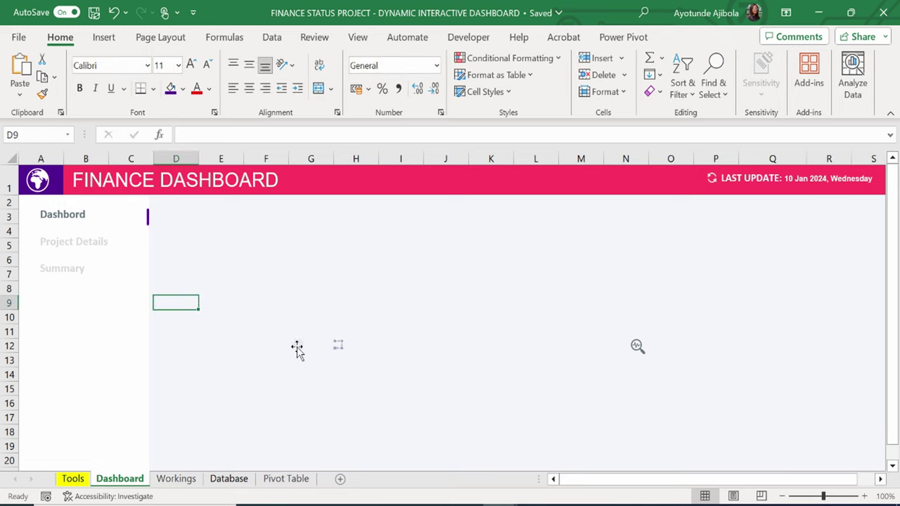
pyautogui.moveTo(298, 345); pyautogui.dragTo(49, 262)
# Put the magnifier icon beside Project Details and the frame icon beside Summary, nudging labels right.
pyautogui.click(29, 217)
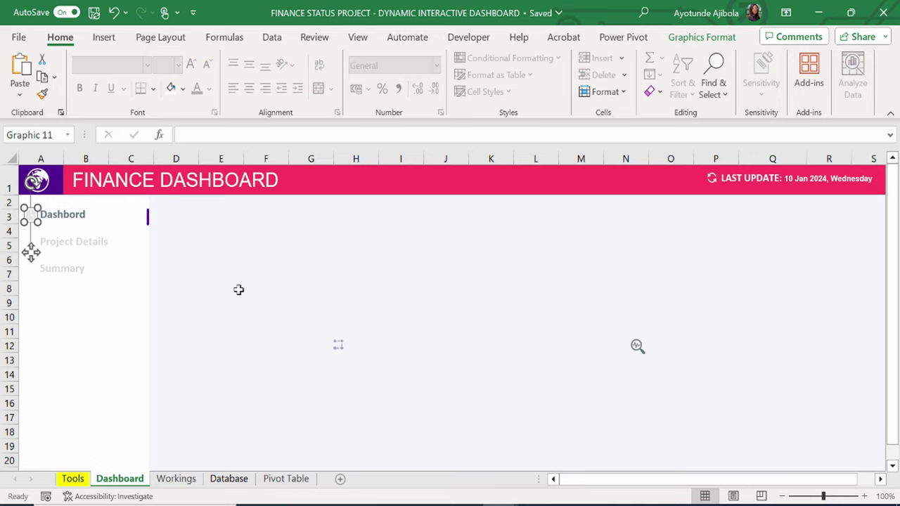
pyautogui.press('Escape')
pyautogui.click(638, 348)
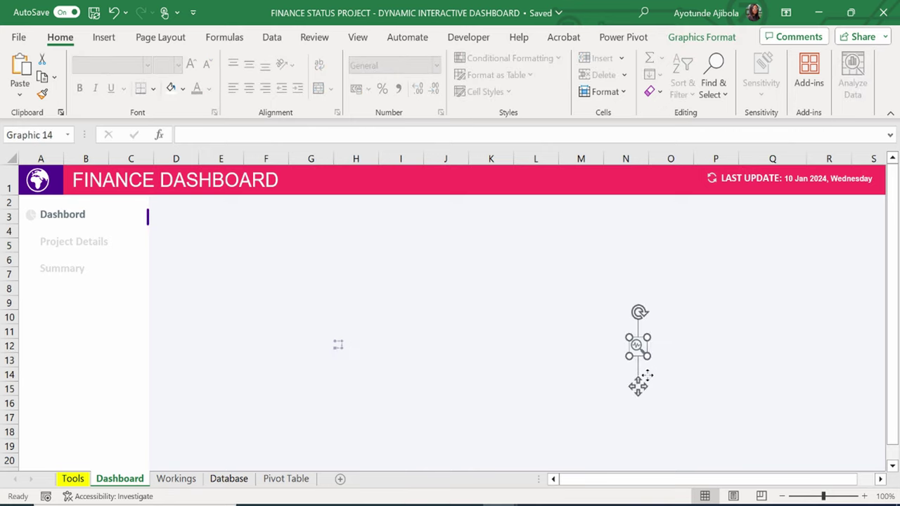
pyautogui.moveTo(639, 377); pyautogui.dragTo(32, 283)
pyautogui.click(337, 382)
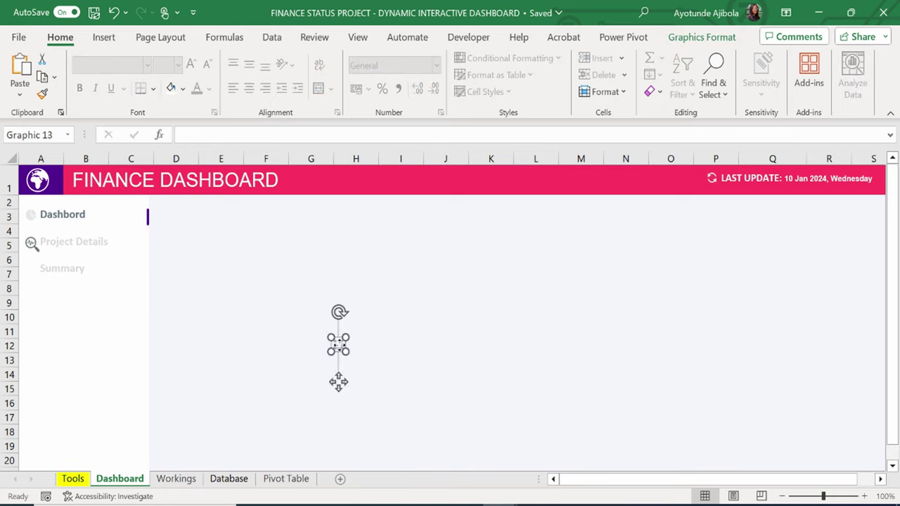
pyautogui.moveTo(338, 382); pyautogui.dragTo(30, 302)
pyautogui.click(84, 241)
pyautogui.press('Escape')
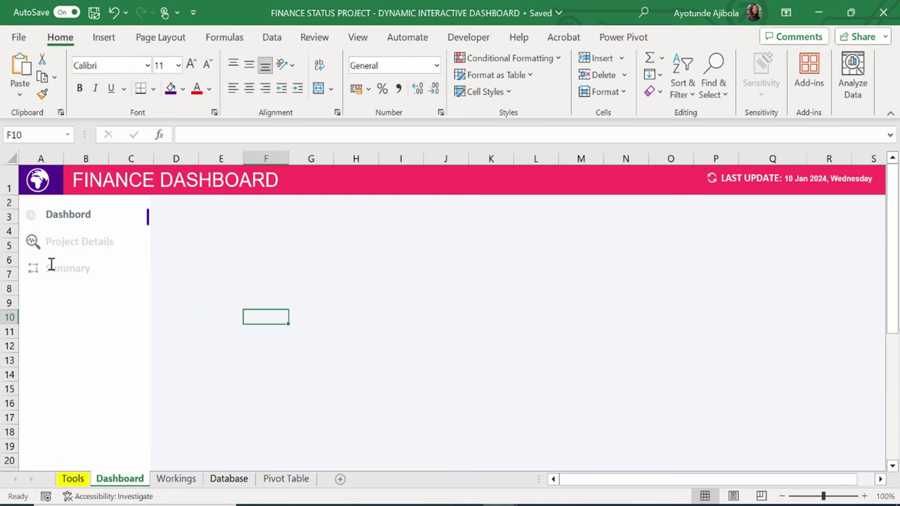
# Fill the Dashbord icon with the recent pink colour.
pyautogui.click(33, 217)
pyautogui.click(182, 88)
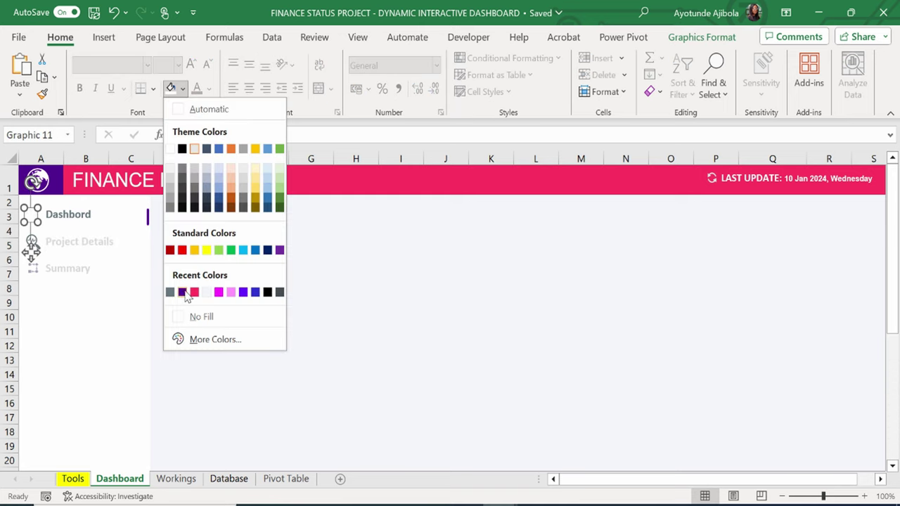
pyautogui.click(195, 293)
pyautogui.click(280, 357)
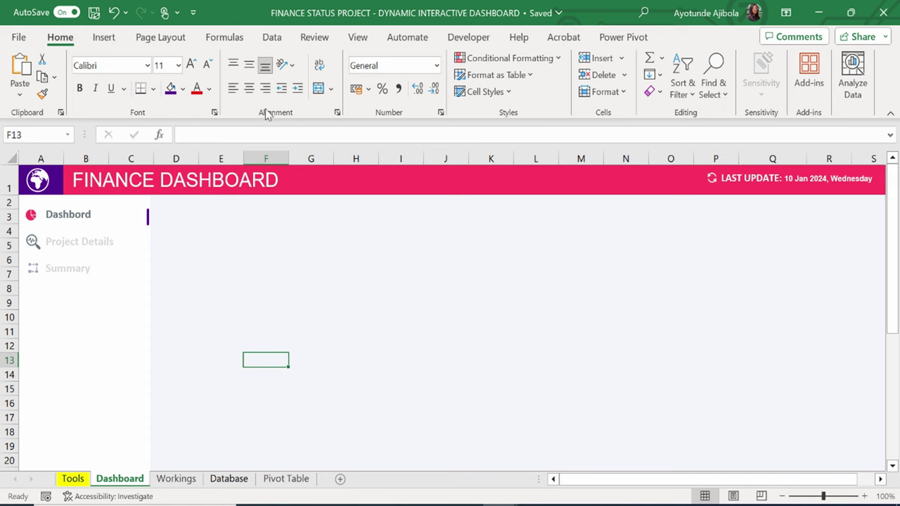
pyautogui.click(104, 39)
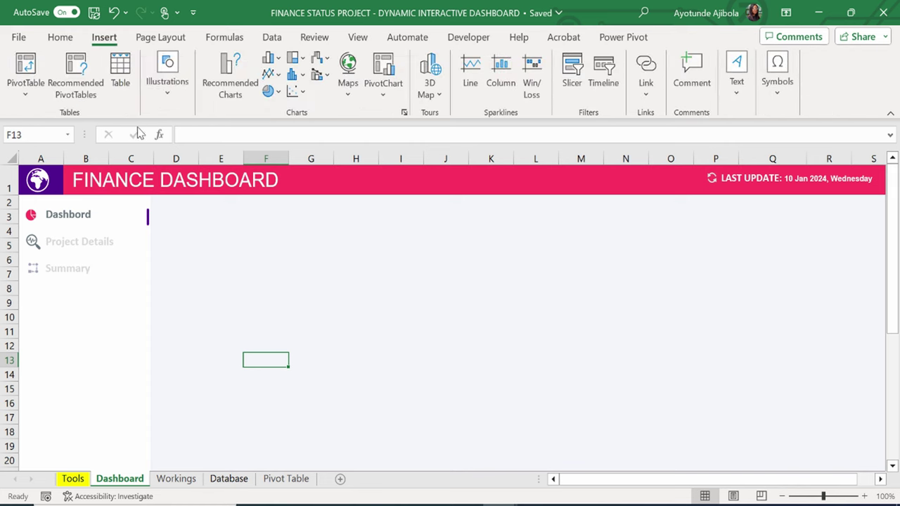
# Draw a rectangle from D2 to F4 with white fill and no outline.
pyautogui.click(174, 106)
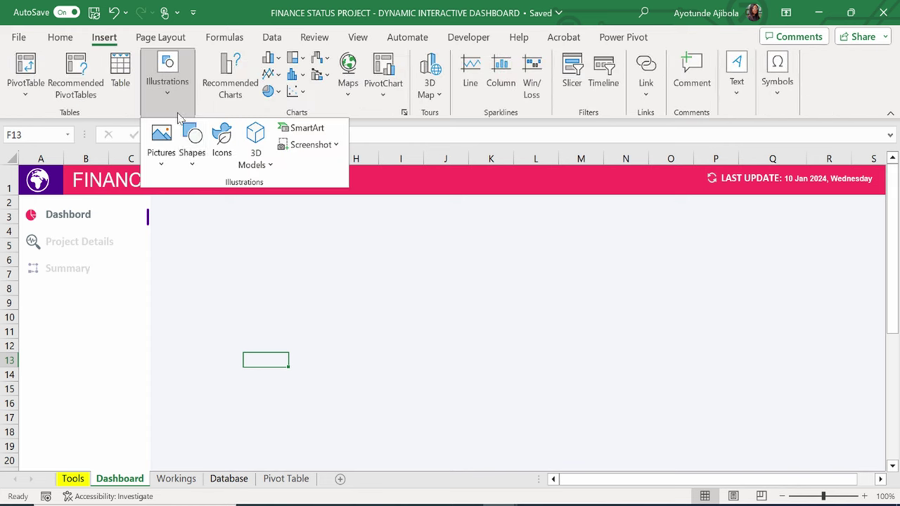
pyautogui.click(197, 160)
pyautogui.click(204, 207)
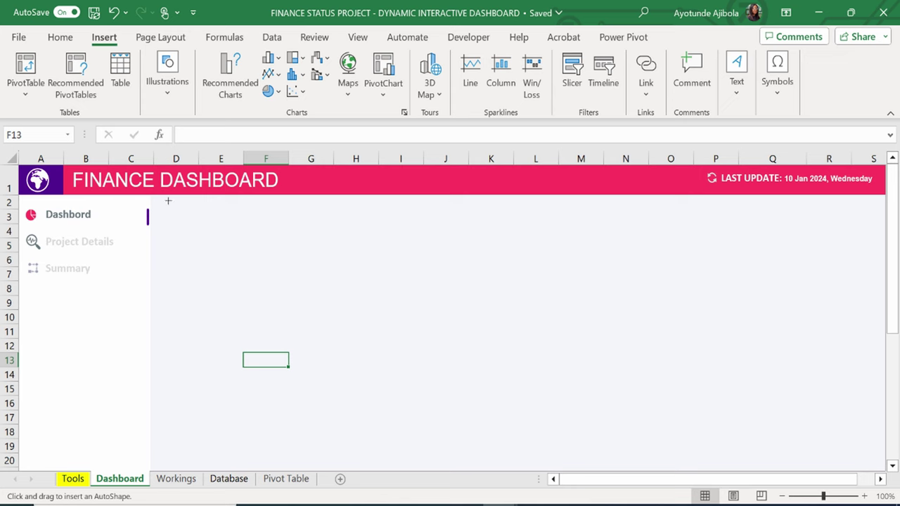
pyautogui.moveTo(169, 201); pyautogui.dragTo(296, 233)
pyautogui.click(371, 58)
pyautogui.click(332, 117)
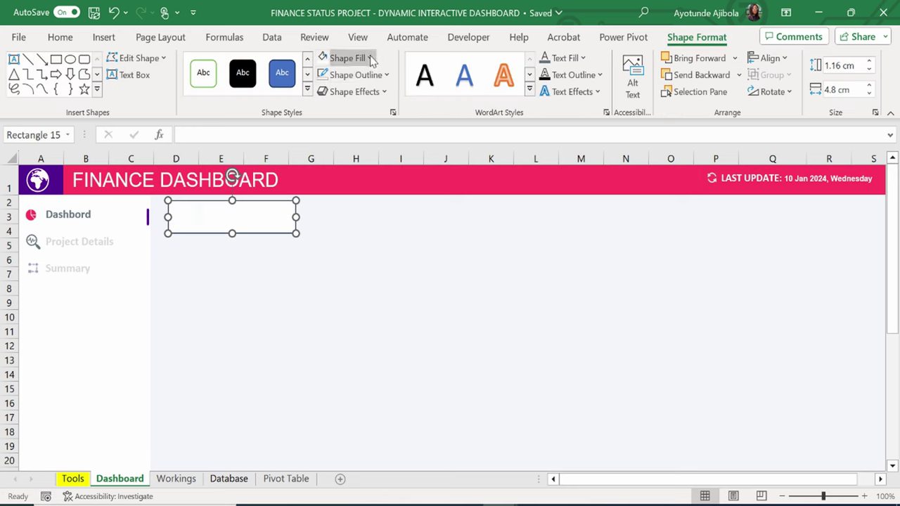
pyautogui.click(370, 59)
pyautogui.press('Escape')
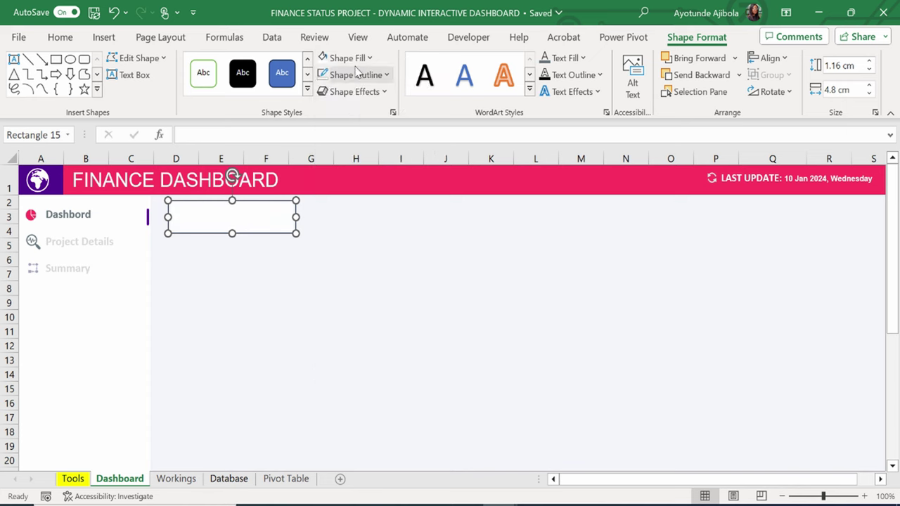
pyautogui.click(386, 74)
pyautogui.click(271, 299)
# Pick the Text Box shape from the Shapes gallery.
pyautogui.click(104, 37)
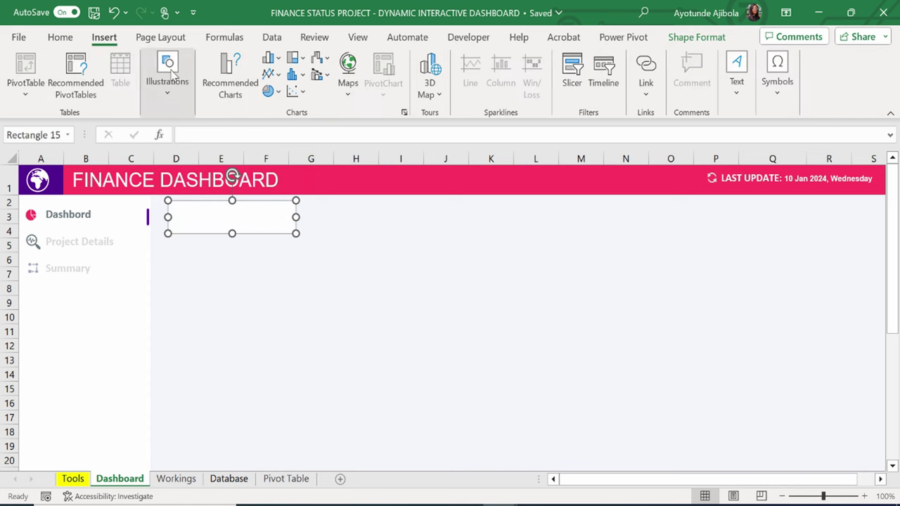
pyautogui.click(167, 70)
pyautogui.click(191, 145)
pyautogui.click(243, 363)
# Add a 'Project Details' text box on the white card with grey font colour.
pyautogui.moveTo(178, 209); pyautogui.dragTo(280, 224)
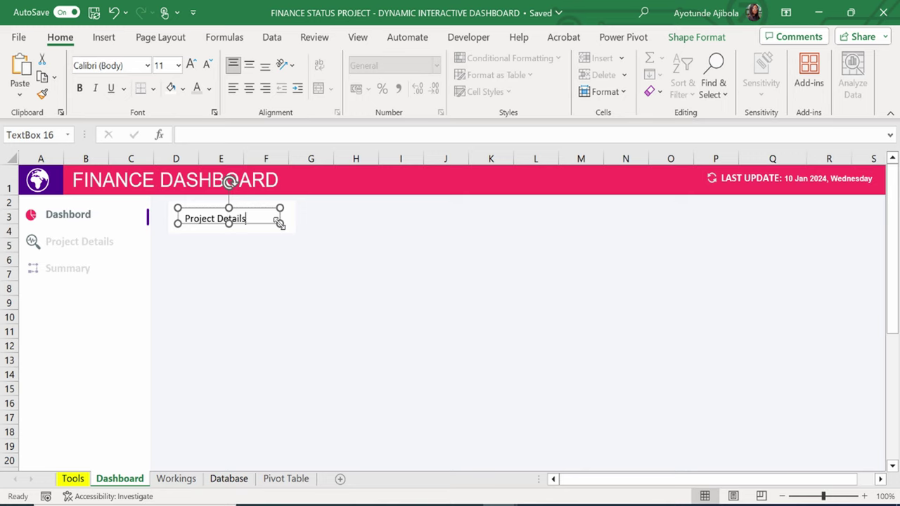
pyautogui.moveTo(178, 214); pyautogui.dragTo(166, 208)
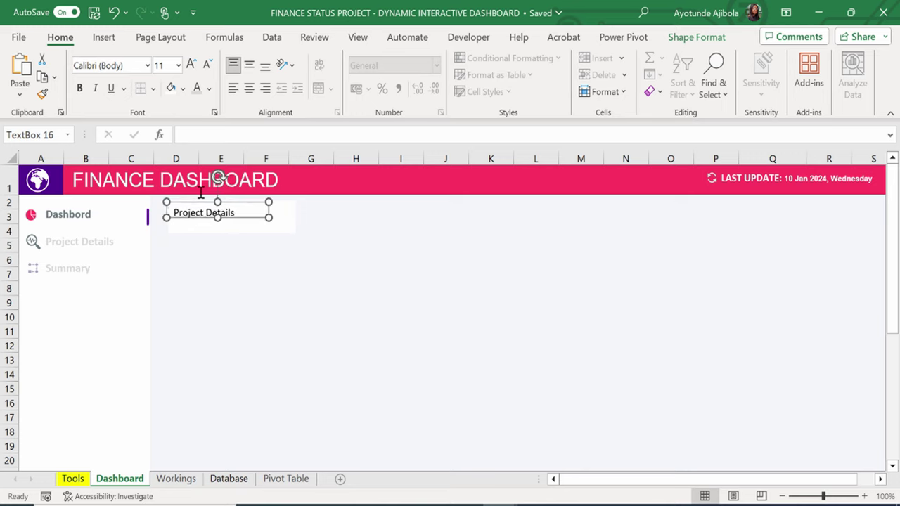
pyautogui.click(673, 40)
pyautogui.click(297, 286)
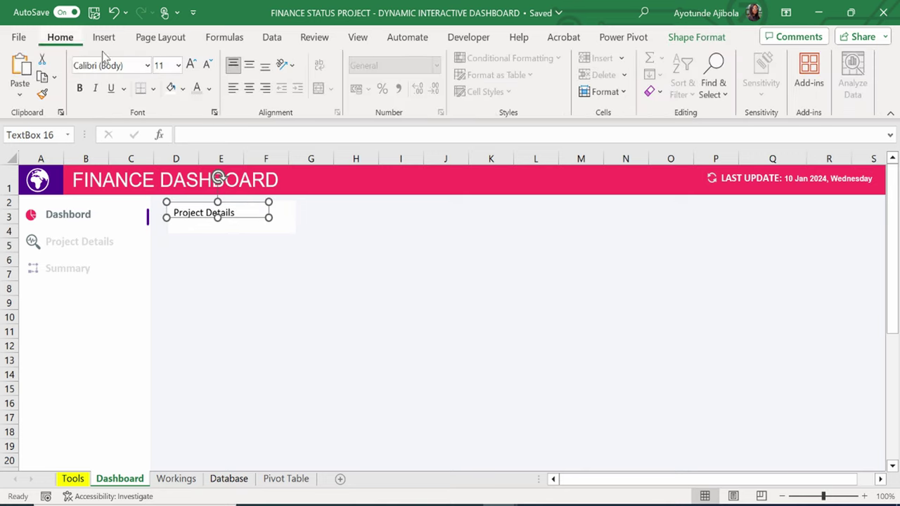
pyautogui.click(209, 88)
pyautogui.click(194, 199)
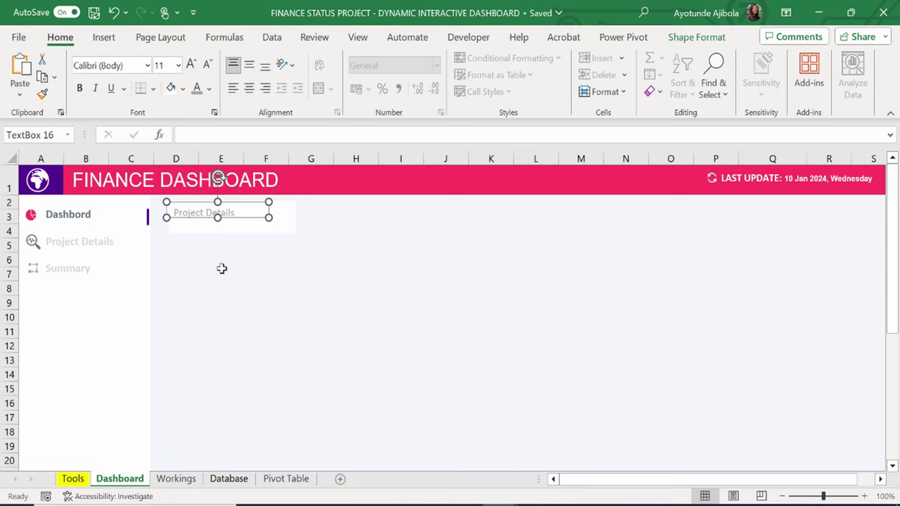
# Duplicate the title box and turn the copy into a dark, bold 'PO' label.
pyautogui.moveTo(221, 269); pyautogui.dragTo(170, 257)
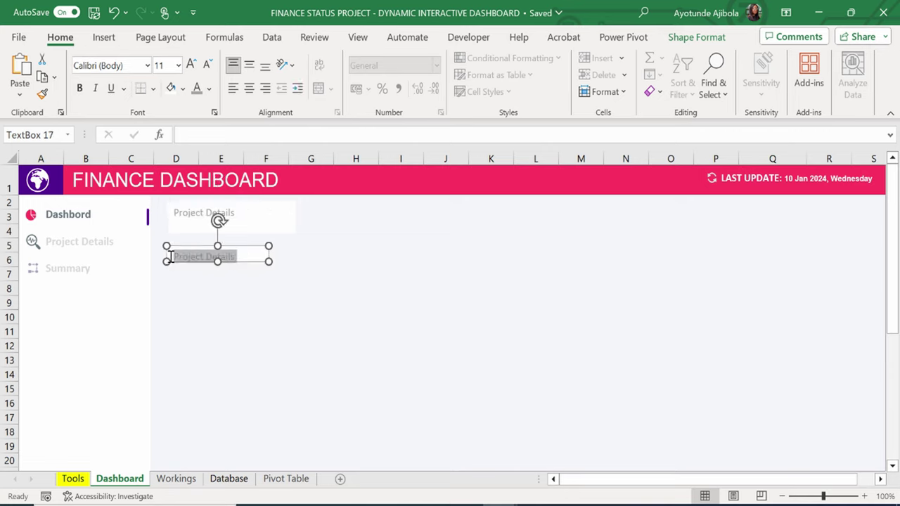
pyautogui.write('PO')
pyautogui.click(206, 265)
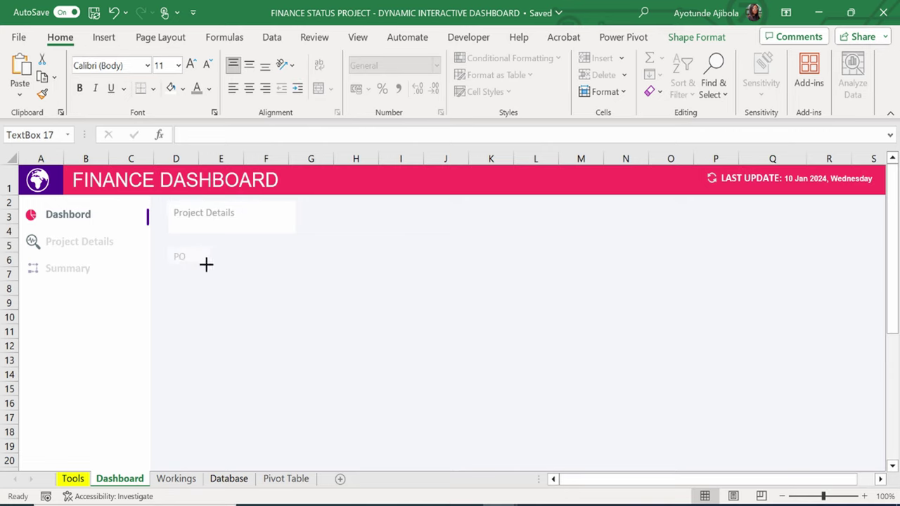
pyautogui.doubleClick(182, 257)
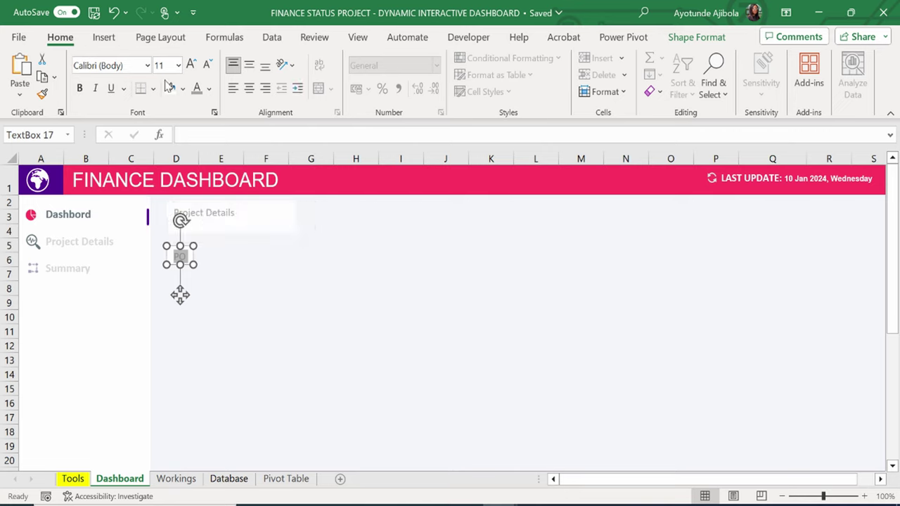
pyautogui.click(208, 88)
pyautogui.click(202, 201)
pyautogui.click(263, 273)
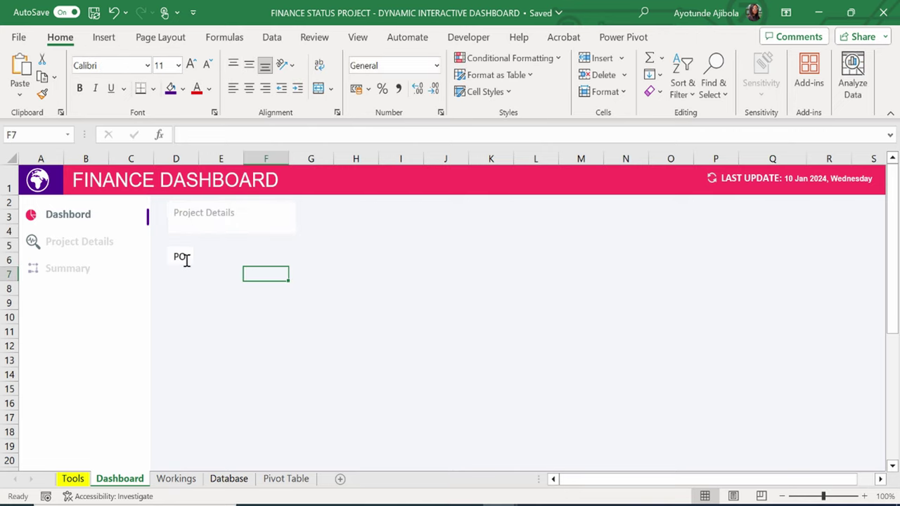
pyautogui.click(187, 258)
# Place the PO label under Project Details and duplicate it to its right.
pyautogui.moveTo(181, 293); pyautogui.dragTo(257, 294)
pyautogui.click(230, 234)
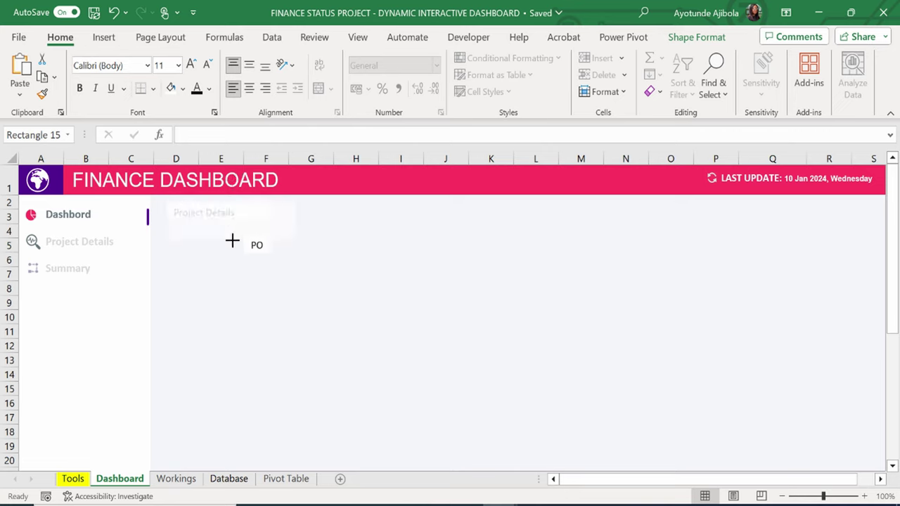
pyautogui.moveTo(257, 256); pyautogui.dragTo(202, 269)
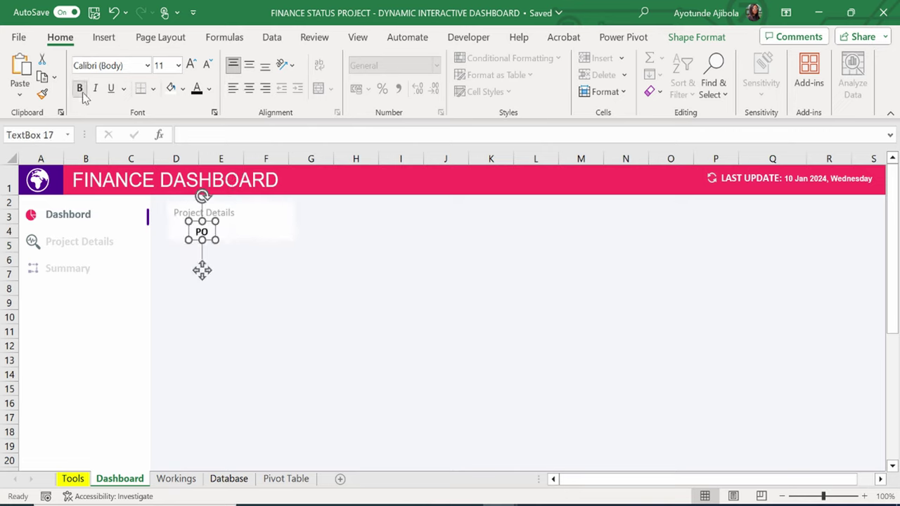
pyautogui.keyDown('ctrl'); pyautogui.moveTo(210, 236); pyautogui.dragTo(294, 219); pyautogui.keyUp('ctrl')
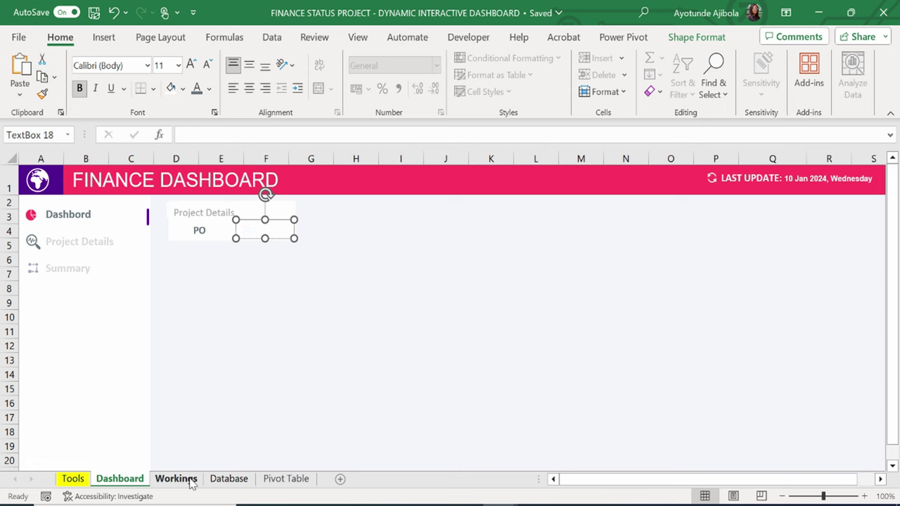
# Copy the Count of PO Number pivot to B10, adjust its value fields, then undo it.
pyautogui.click(296, 483)
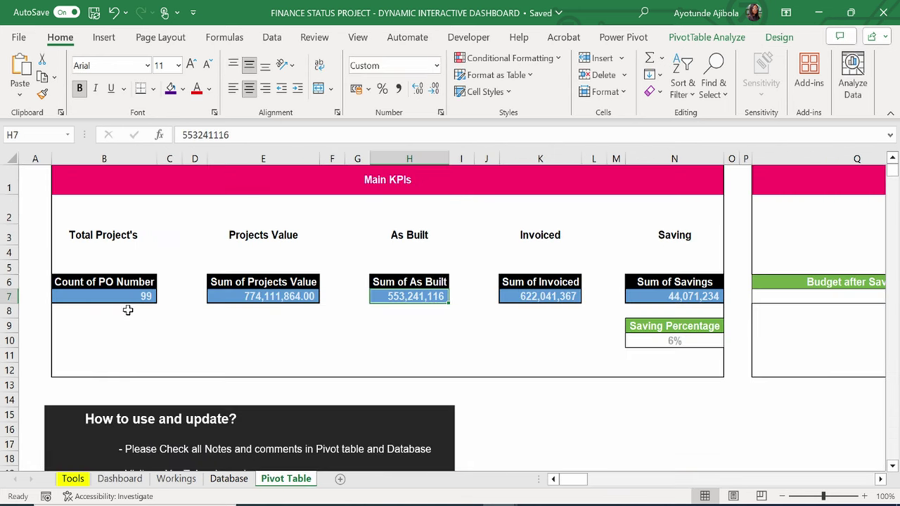
pyautogui.moveTo(146, 288); pyautogui.dragTo(120, 296)
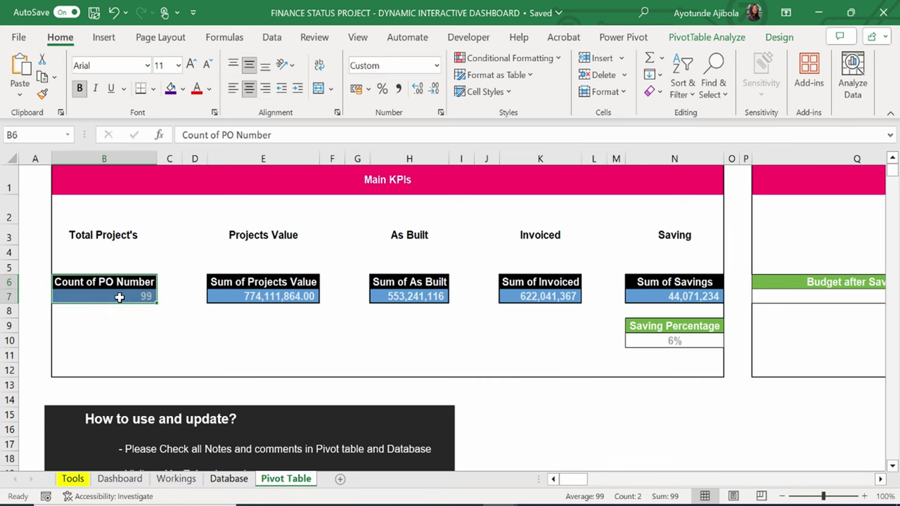
pyautogui.hotkey('ctrl', 'c')
pyautogui.click(120, 337)
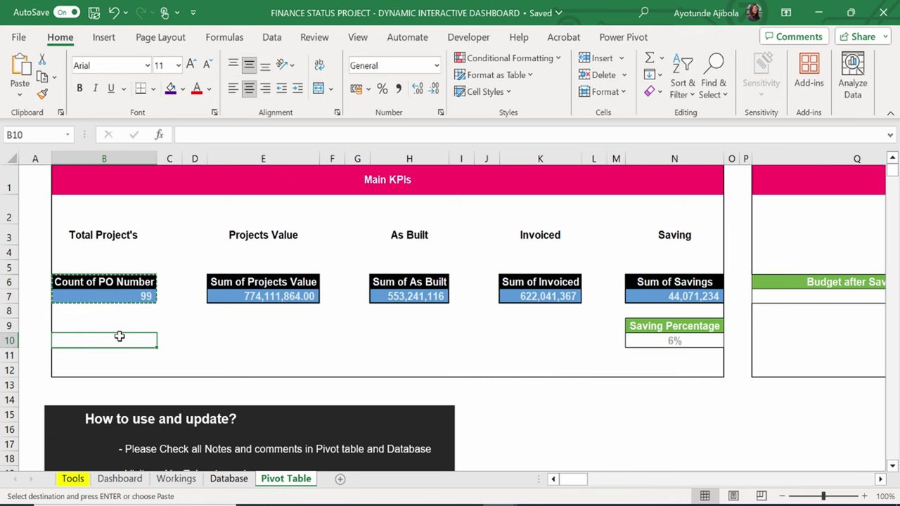
pyautogui.hotkey('ctrl', 'v')
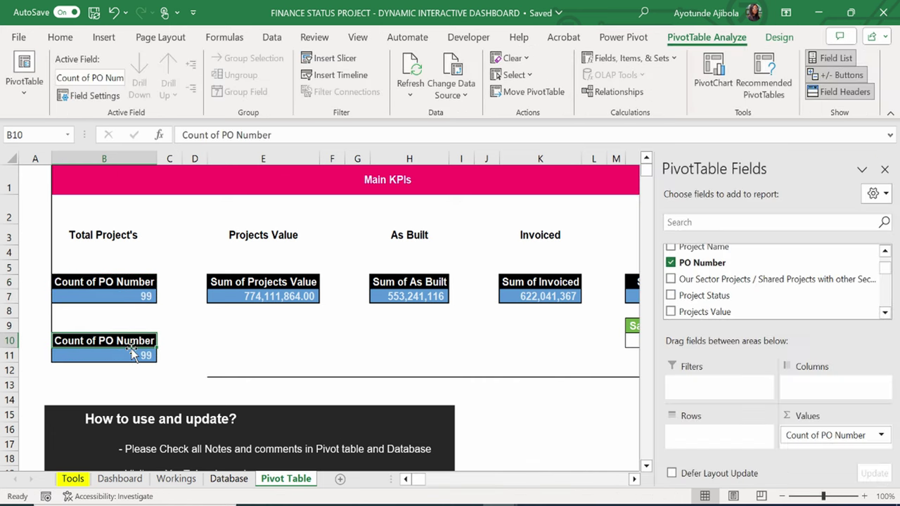
pyautogui.moveTo(845, 443); pyautogui.dragTo(462, 381)
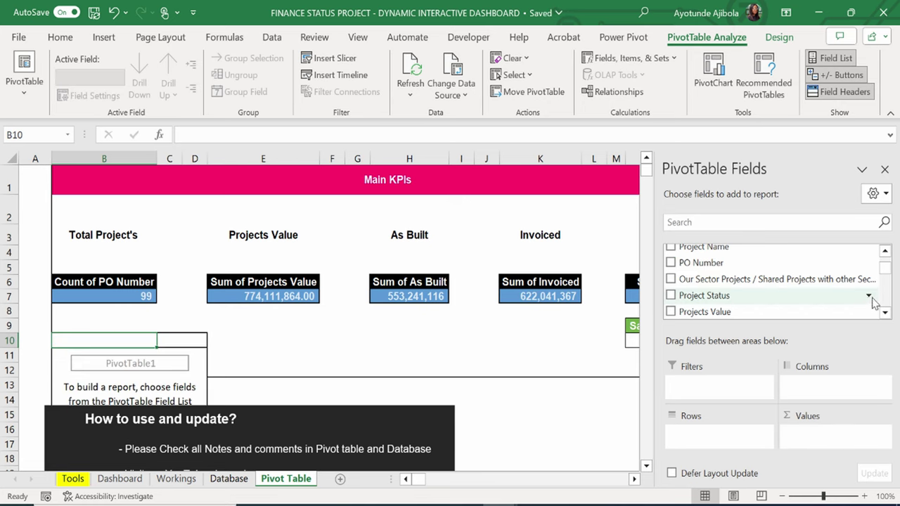
pyautogui.moveTo(703, 262); pyautogui.dragTo(811, 438)
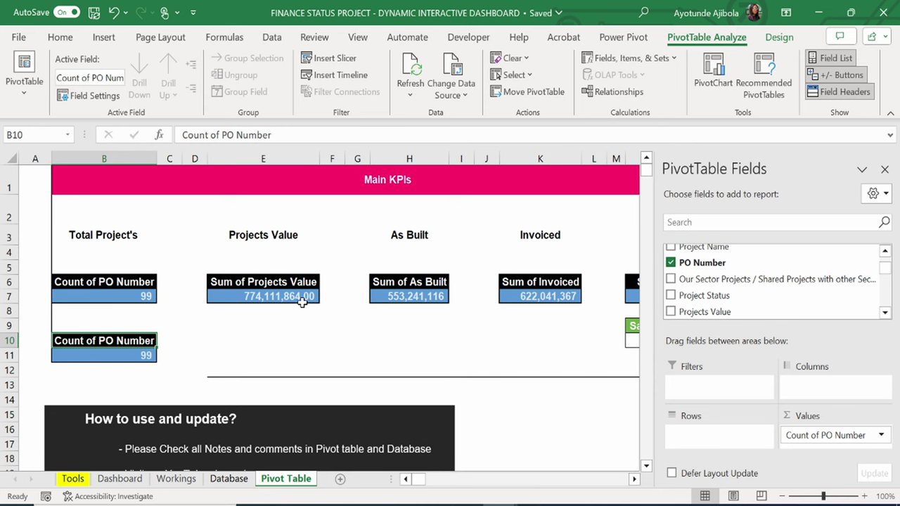
pyautogui.moveTo(106, 341); pyautogui.dragTo(141, 355)
pyautogui.hotkey('ctrl', 'z')
pyautogui.click(251, 345)
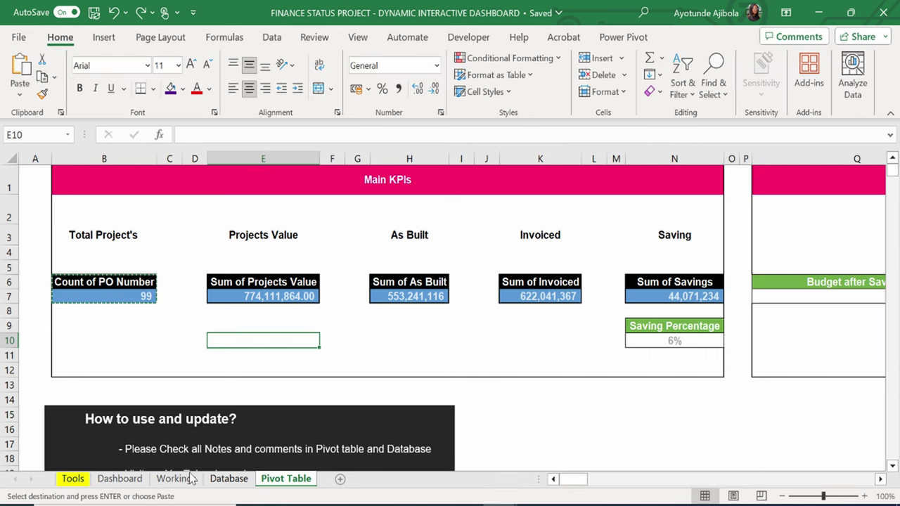
# Link the text box to the Pivot Table's Count of PO Number value.
pyautogui.click(120, 478)
pyautogui.write('=')
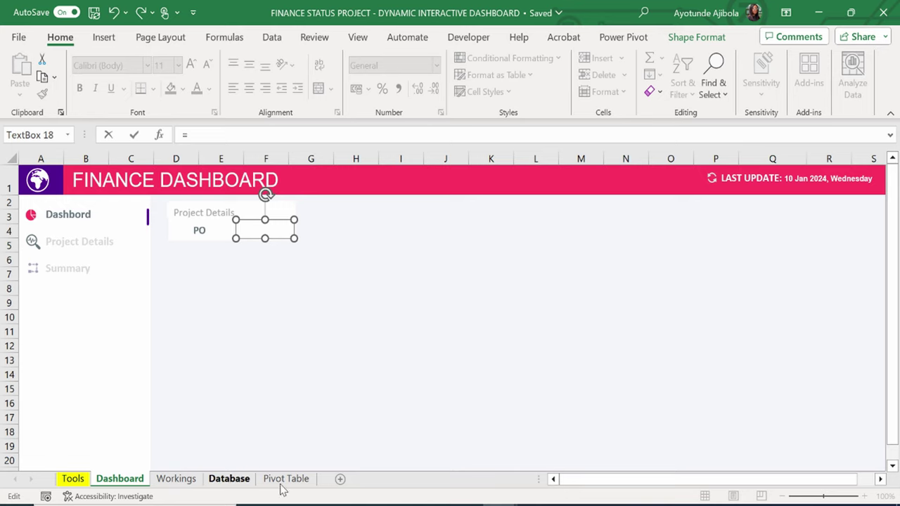
pyautogui.click(285, 479)
pyautogui.click(85, 298)
pyautogui.press('Return')
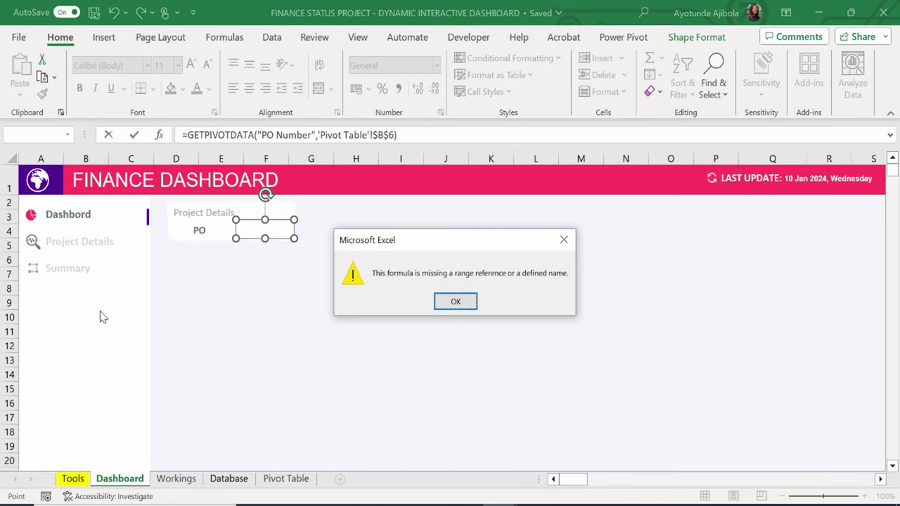
pyautogui.click(454, 302)
# Strip GETPIVOTDATA from the link so it references 'Pivot Table'!$B$7 directly.
pyautogui.click(260, 135)
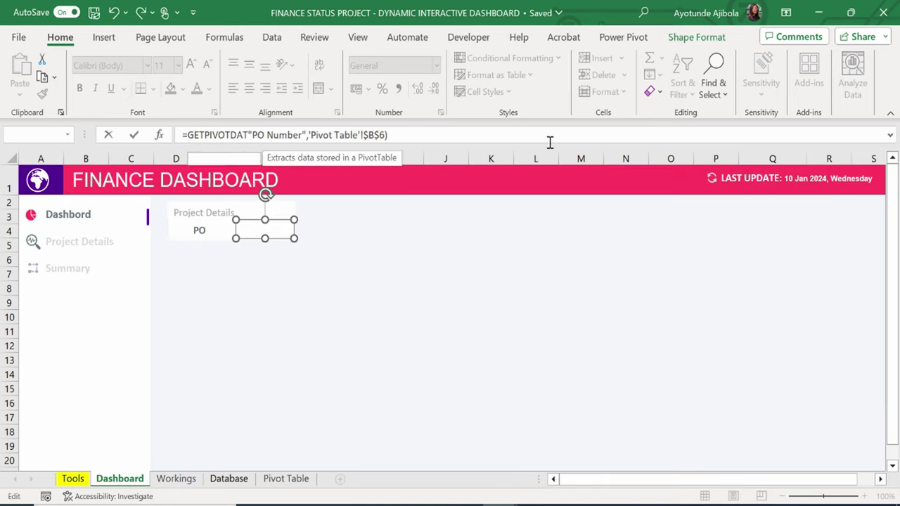
pyautogui.press('BackSpace')
pyautogui.press('BackSpace')
pyautogui.press('BackSpace')
pyautogui.press('BackSpace')
pyautogui.press('BackSpace')
pyautogui.press('BackSpace')
pyautogui.press('BackSpace')
pyautogui.press('BackSpace')
pyautogui.press('BackSpace')
pyautogui.press('BackSpace')
pyautogui.press('BackSpace')
pyautogui.press('BackSpace')
pyautogui.press('BackSpace')
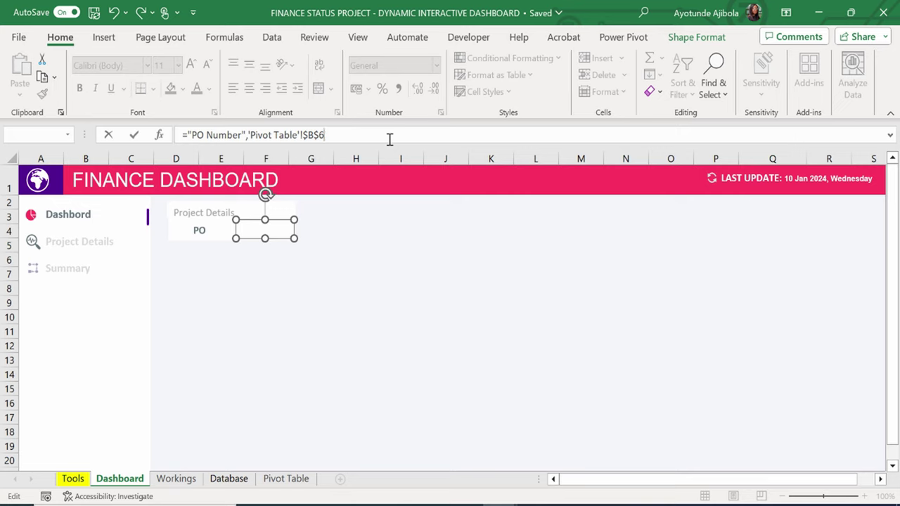
pyautogui.press('Return')
pyautogui.press('Return')
pyautogui.click(250, 135)
pyautogui.press('BackSpace')
pyautogui.press('BackSpace')
pyautogui.press('BackSpace')
pyautogui.press('BackSpace')
pyautogui.press('BackSpace')
pyautogui.press('BackSpace')
pyautogui.press('BackSpace')
pyautogui.press('BackSpace')
pyautogui.press('BackSpace')
pyautogui.press('BackSpace')
pyautogui.press('BackSpace')
pyautogui.press('BackSpace')
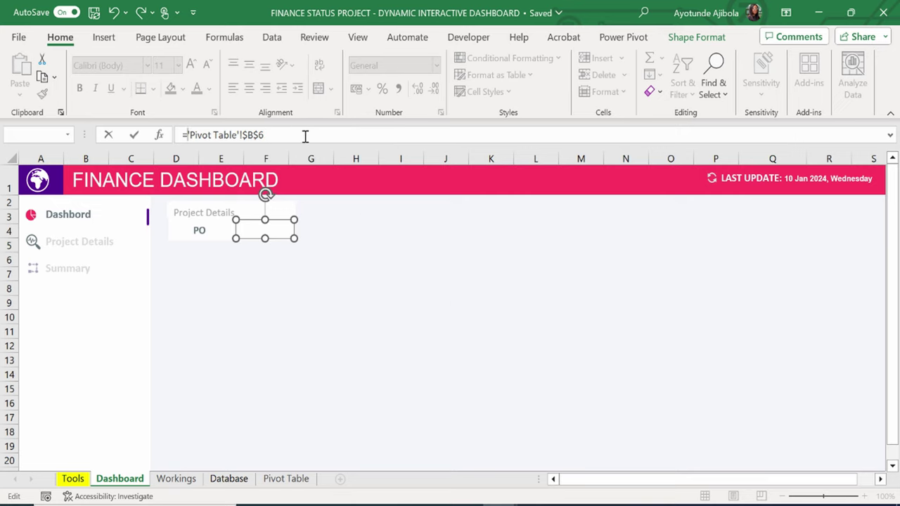
pyautogui.press('Return')
pyautogui.click(285, 478)
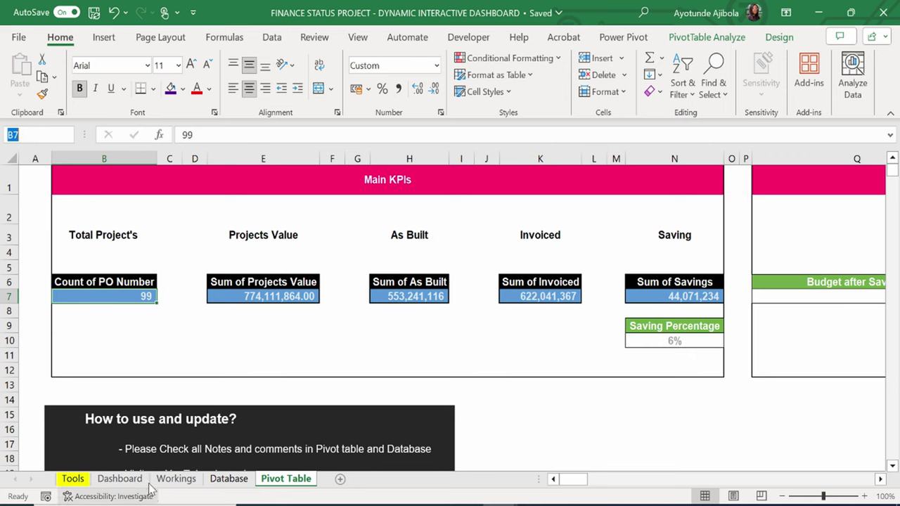
pyautogui.click(120, 478)
pyautogui.click(296, 135)
# Give the 99 box No Fill and place it left of PO.
pyautogui.press('Return')
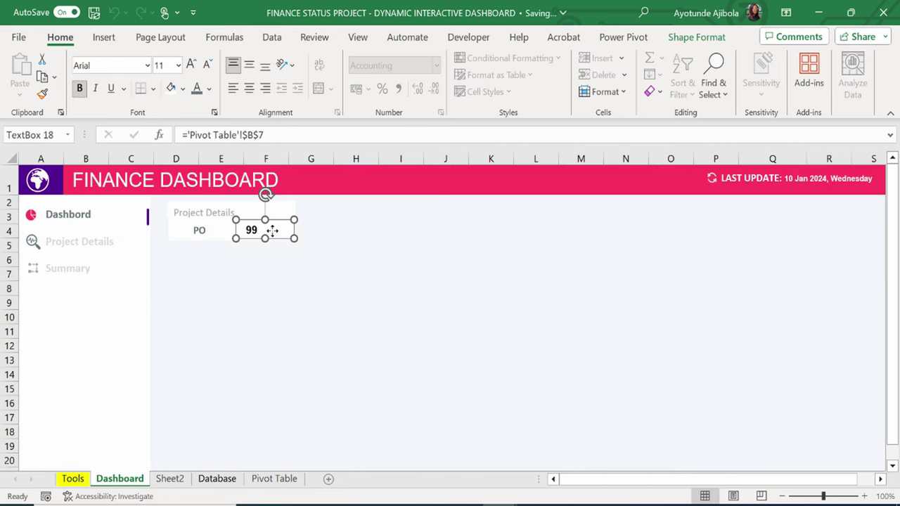
pyautogui.moveTo(295, 232); pyautogui.dragTo(271, 232)
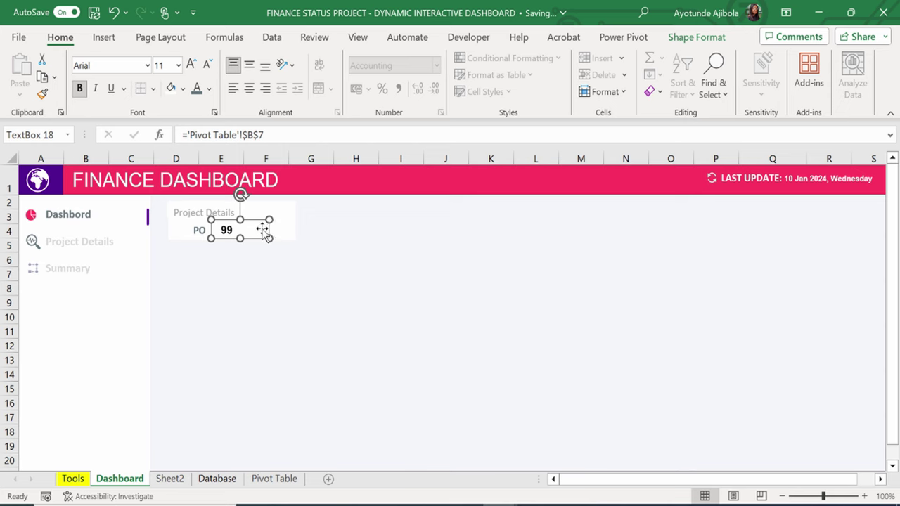
pyautogui.click(696, 37)
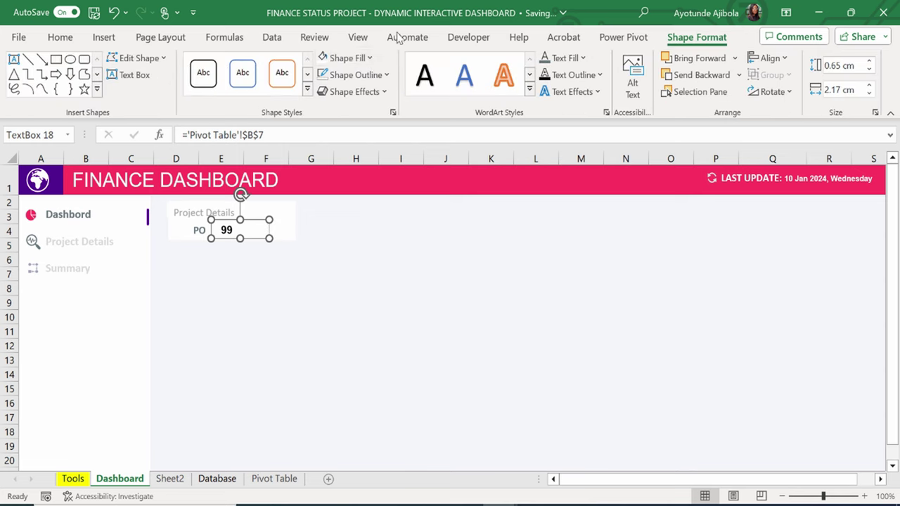
pyautogui.click(371, 58)
pyautogui.click(352, 286)
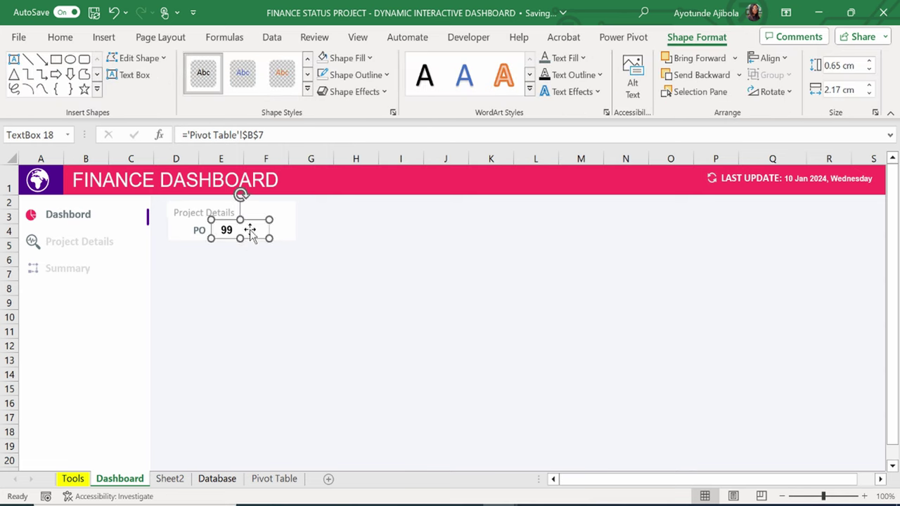
pyautogui.moveTo(244, 231); pyautogui.dragTo(202, 230)
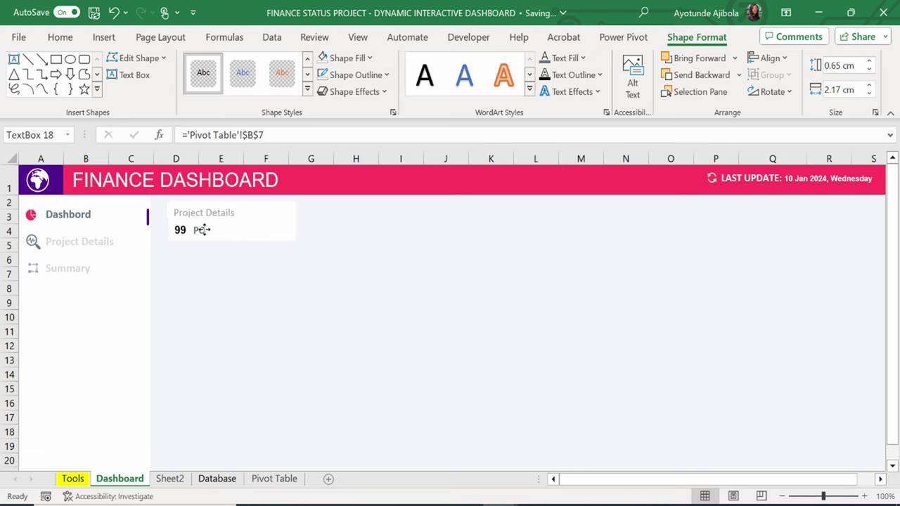
# Select the 99 box together with the Project Details card and copy-paste them.
pyautogui.click(188, 239)
pyautogui.keyDown('shift'); pyautogui.click(165, 242); pyautogui.keyUp('shift')
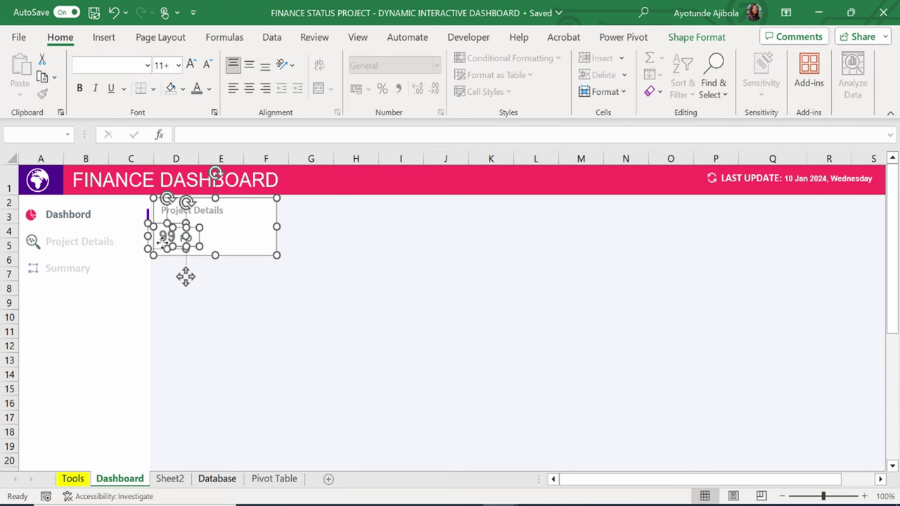
pyautogui.hotkey('ctrl', 'c')
pyautogui.hotkey('ctrl', 'v')
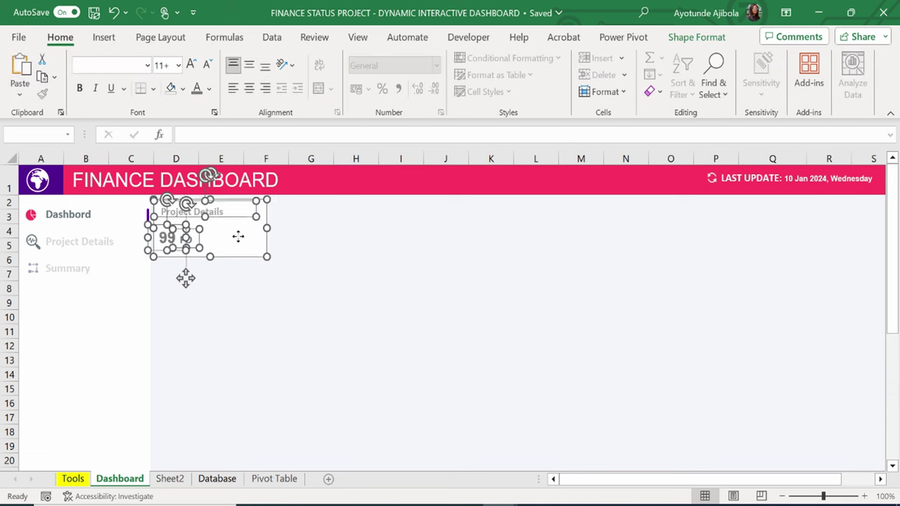
pyautogui.rightClick(238, 236)
# Group the Project Details card and make copies of it across the row.
pyautogui.moveTo(299, 315)
pyautogui.click(438, 314)
pyautogui.click(296, 314)
pyautogui.moveTo(237, 244); pyautogui.dragTo(368, 267)
pyautogui.moveTo(369, 259); pyautogui.dragTo(488, 267)
pyautogui.moveTo(474, 253); pyautogui.dragTo(858, 251)
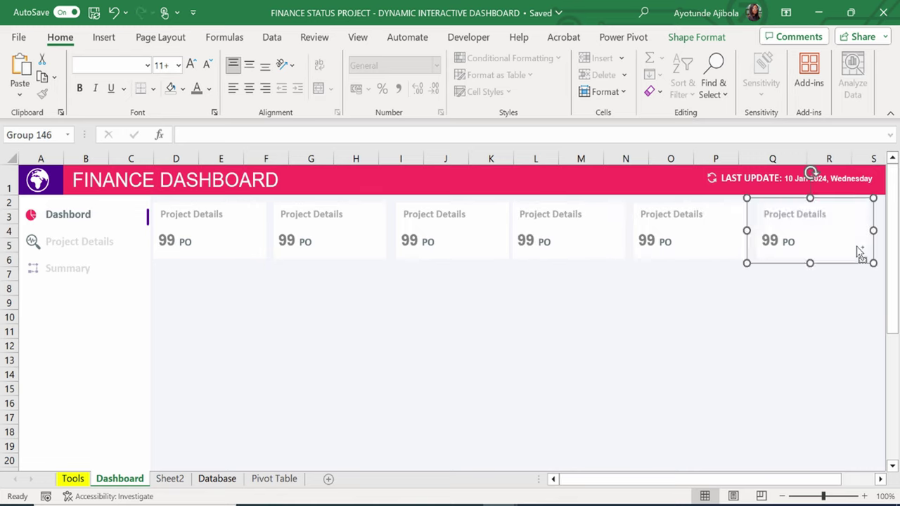
# Distribute all six cards horizontally and align them on their middles.
pyautogui.click(223, 248)
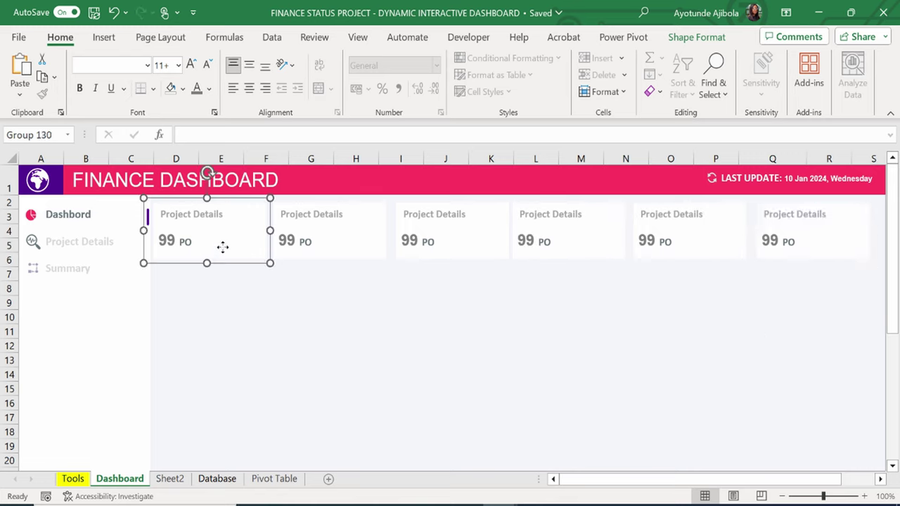
pyautogui.keyDown('ctrl'); pyautogui.click(326, 247); pyautogui.keyUp('ctrl')
pyautogui.keyDown('ctrl'); pyautogui.click(436, 241); pyautogui.keyUp('ctrl')
pyautogui.keyDown('ctrl'); pyautogui.click(599, 244); pyautogui.keyUp('ctrl')
pyautogui.keyDown('ctrl'); pyautogui.click(706, 241); pyautogui.keyUp('ctrl')
pyautogui.keyDown('ctrl'); pyautogui.click(819, 241); pyautogui.keyUp('ctrl')
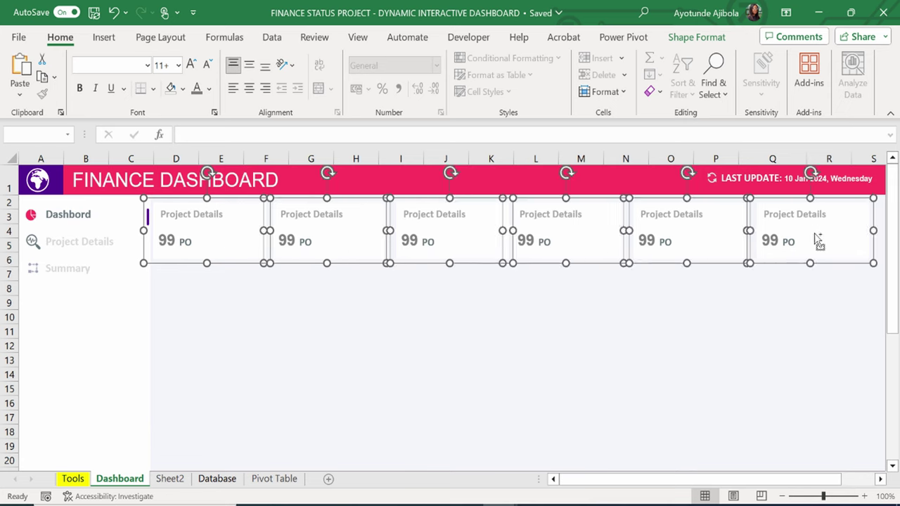
pyautogui.click(696, 36)
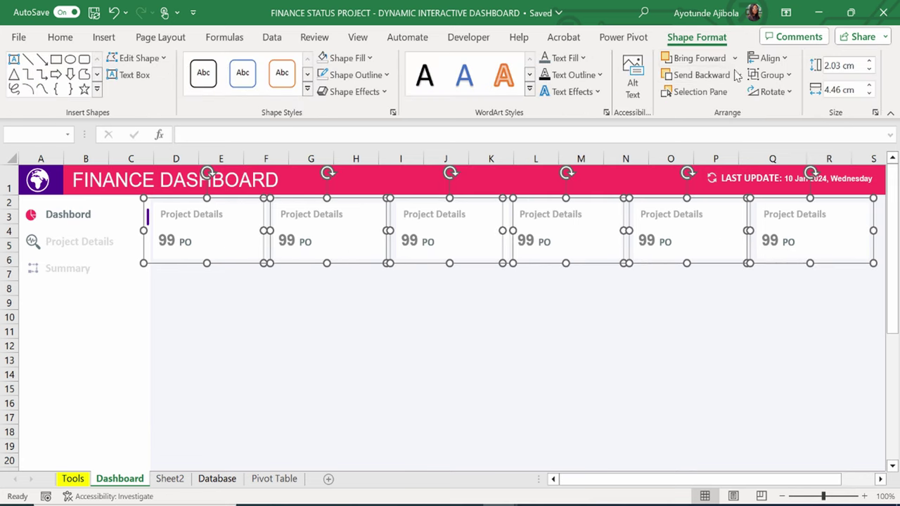
pyautogui.click(770, 58)
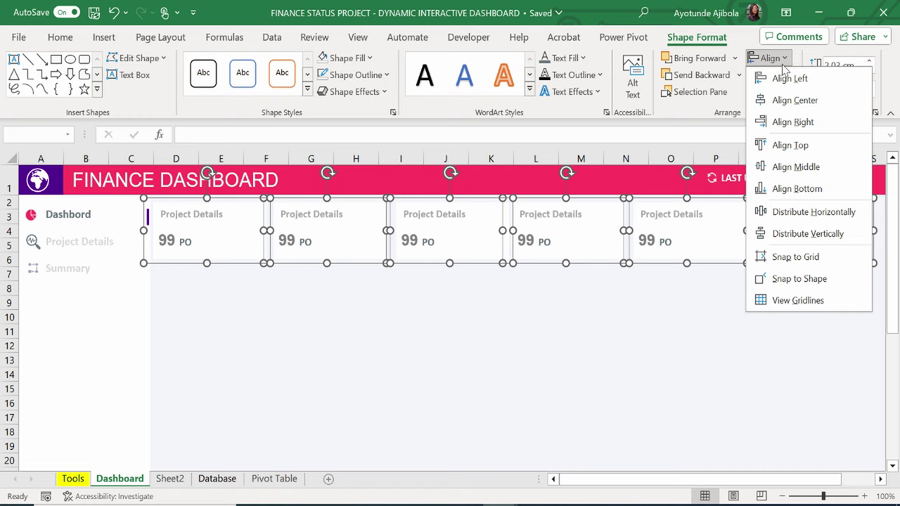
pyautogui.click(814, 212)
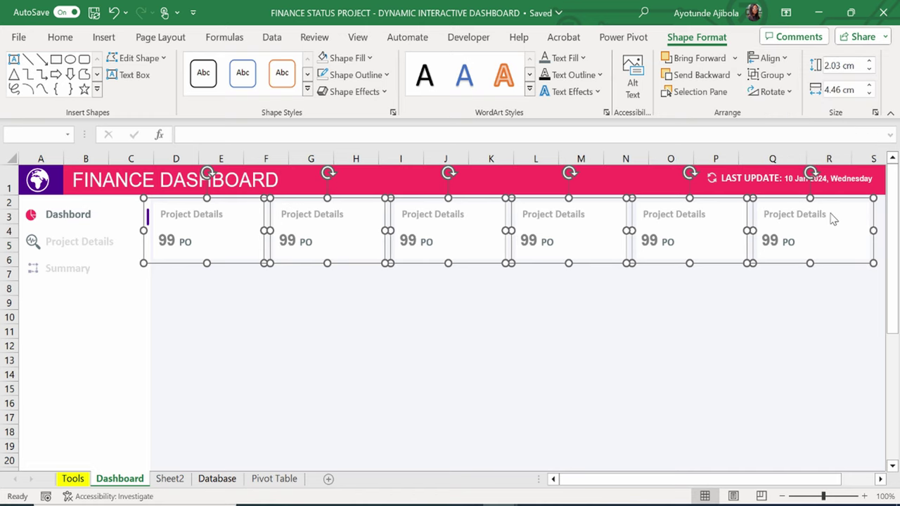
pyautogui.click(771, 58)
pyautogui.click(804, 166)
pyautogui.click(526, 342)
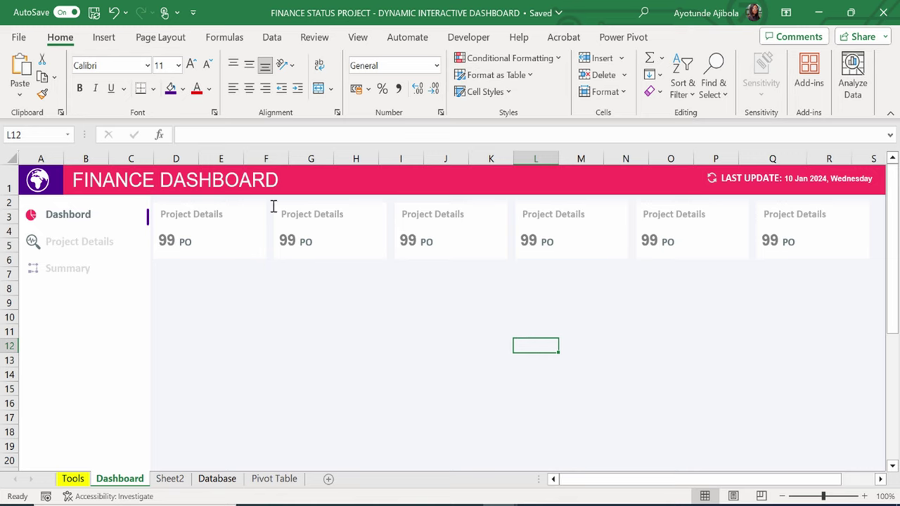
# Retitle the second card 'Projects Value' using the Pivot Table heading.
pyautogui.click(322, 217)
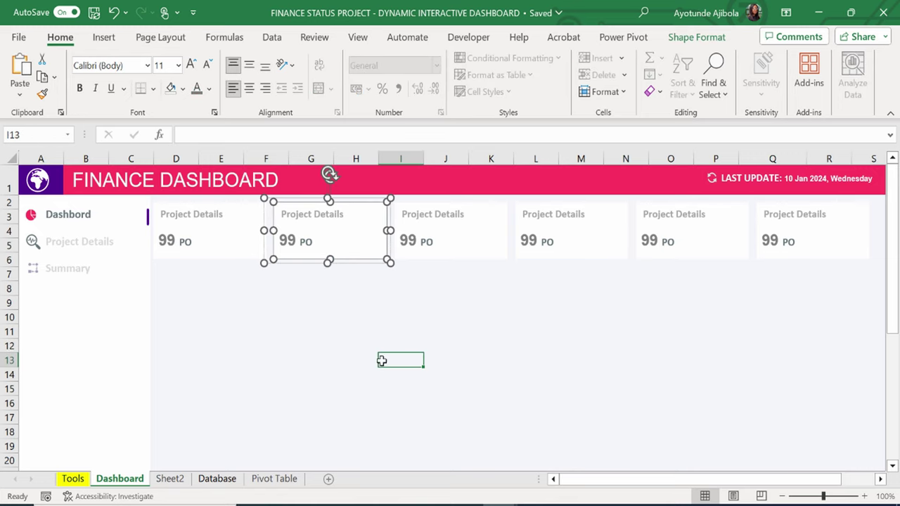
pyautogui.click(292, 214)
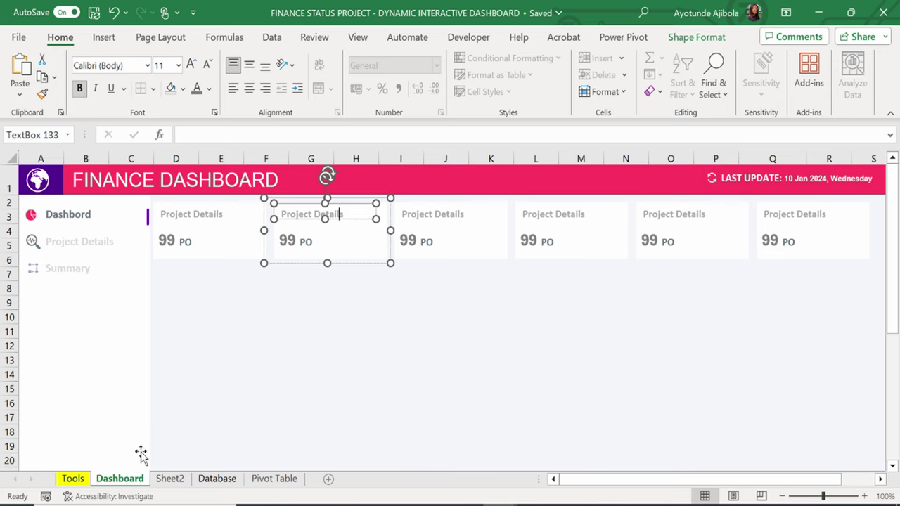
pyautogui.click(273, 479)
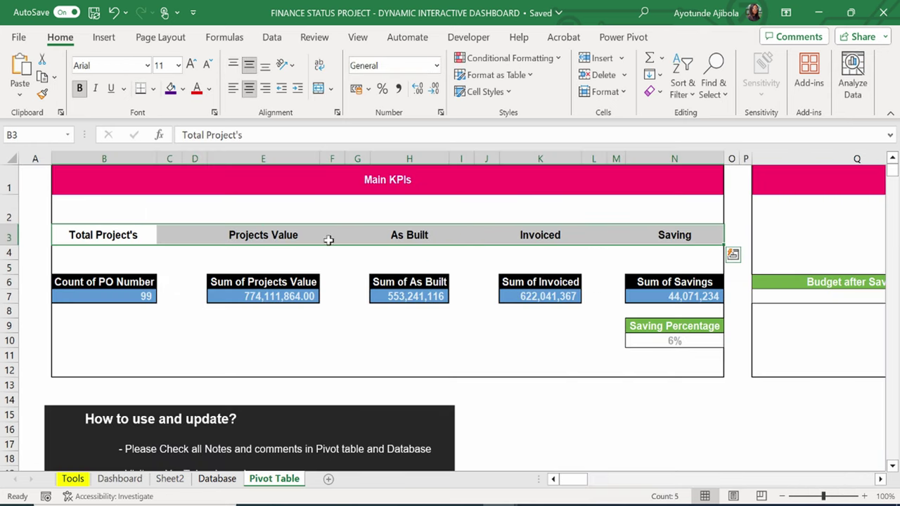
pyautogui.click(298, 232)
pyautogui.moveTo(244, 135); pyautogui.dragTo(177, 136)
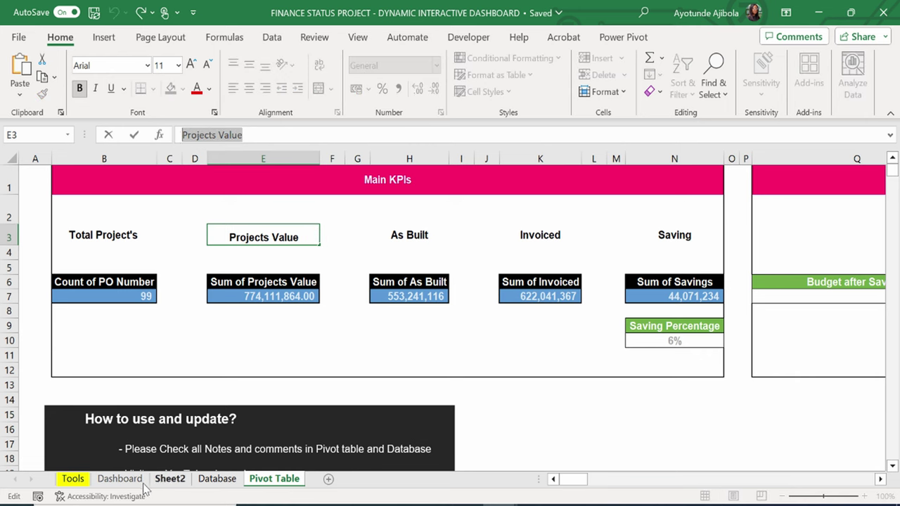
pyautogui.click(120, 479)
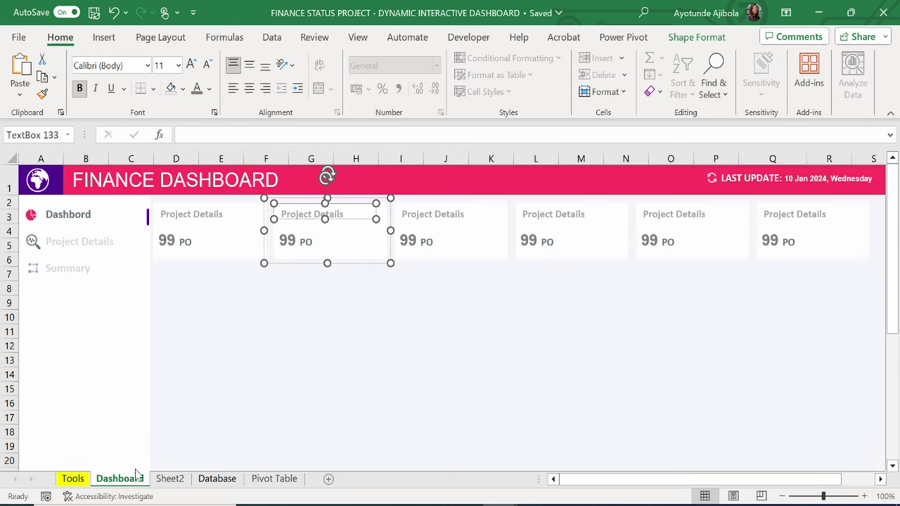
pyautogui.tripleClick(294, 213)
pyautogui.hotkey('ctrl', 'v')
# Retitle the third card 'As Built' from the Pivot Table heading.
pyautogui.click(258, 484)
pyautogui.click(416, 238)
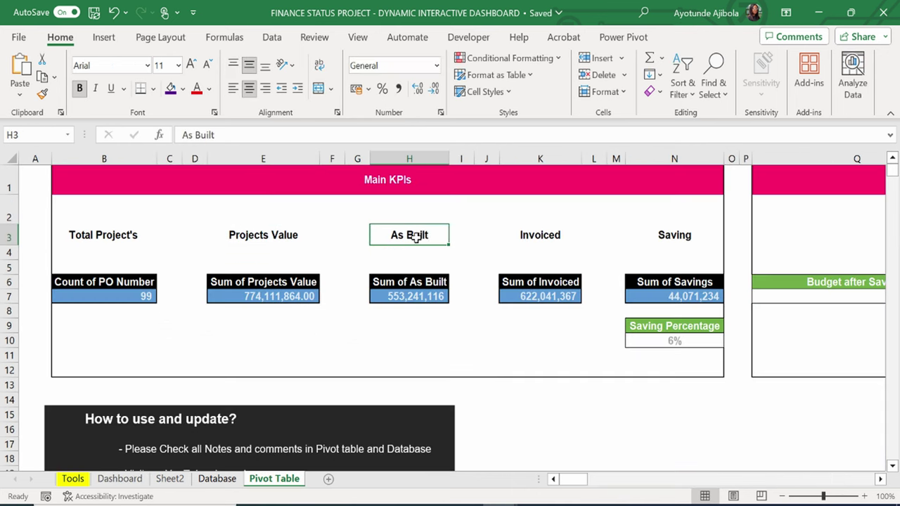
pyautogui.doubleClick(432, 232)
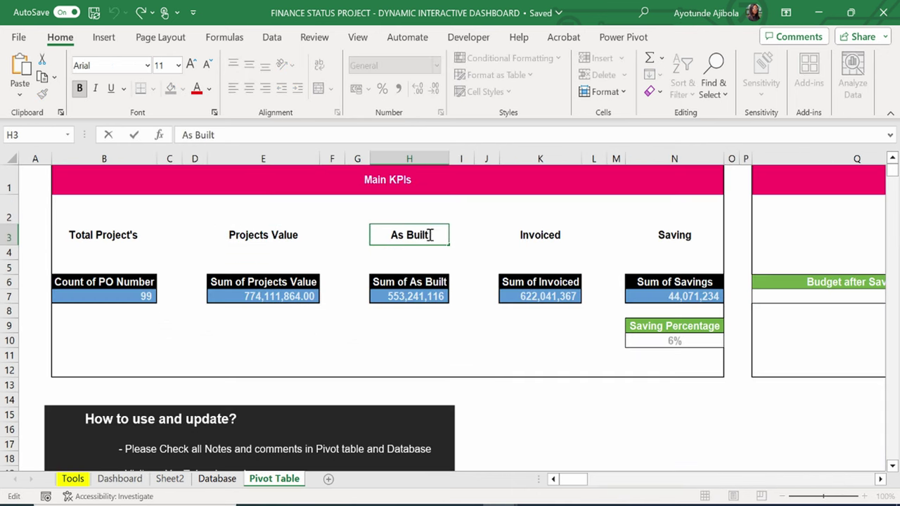
pyautogui.moveTo(431, 235); pyautogui.dragTo(391, 235)
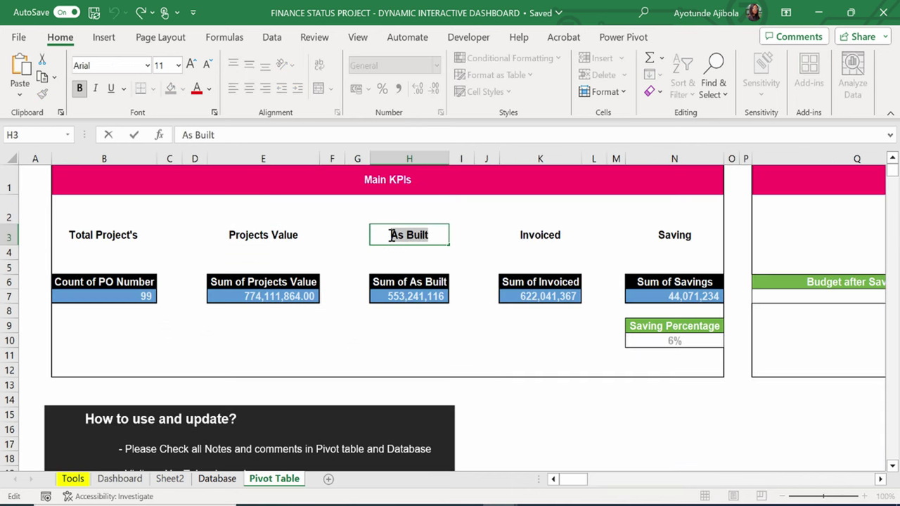
pyautogui.click(140, 478)
pyautogui.click(420, 218)
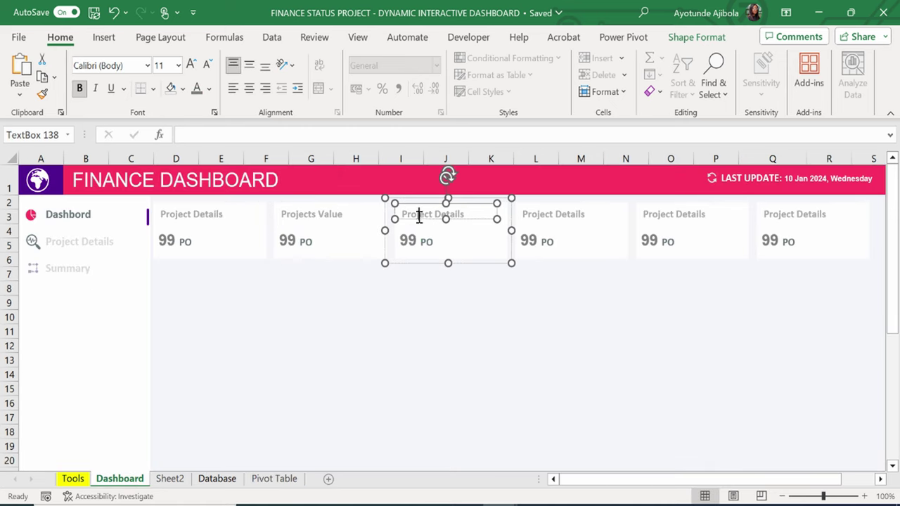
pyautogui.moveTo(403, 214); pyautogui.dragTo(458, 216)
pyautogui.rightClick(458, 215)
pyautogui.click(491, 286)
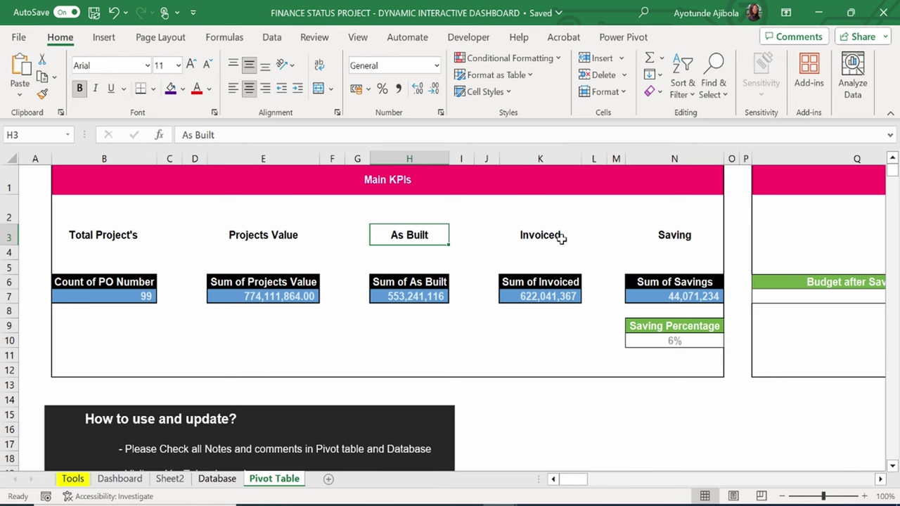
# Retitle the fourth card 'Invoiced'.
pyautogui.doubleClick(562, 239)
pyautogui.moveTo(561, 239); pyautogui.dragTo(520, 239)
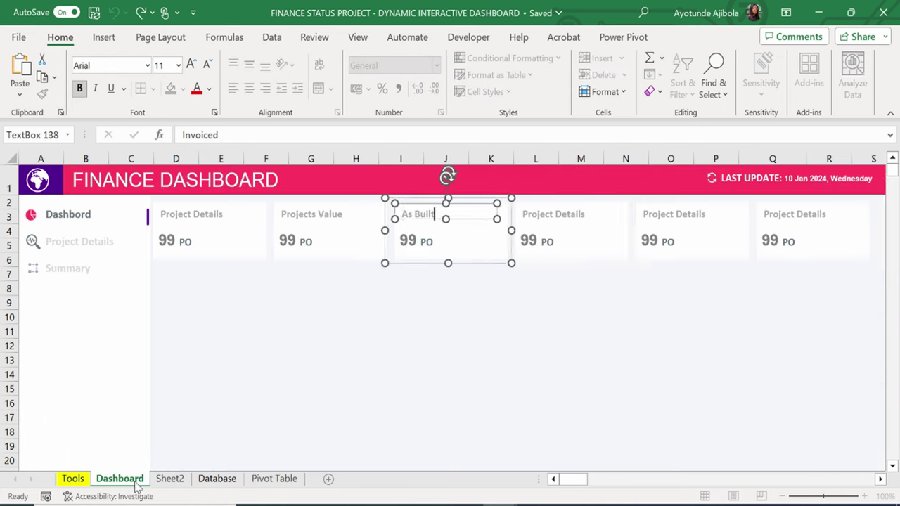
pyautogui.tripleClick(535, 218)
pyautogui.hotkey('ctrl', 'v')
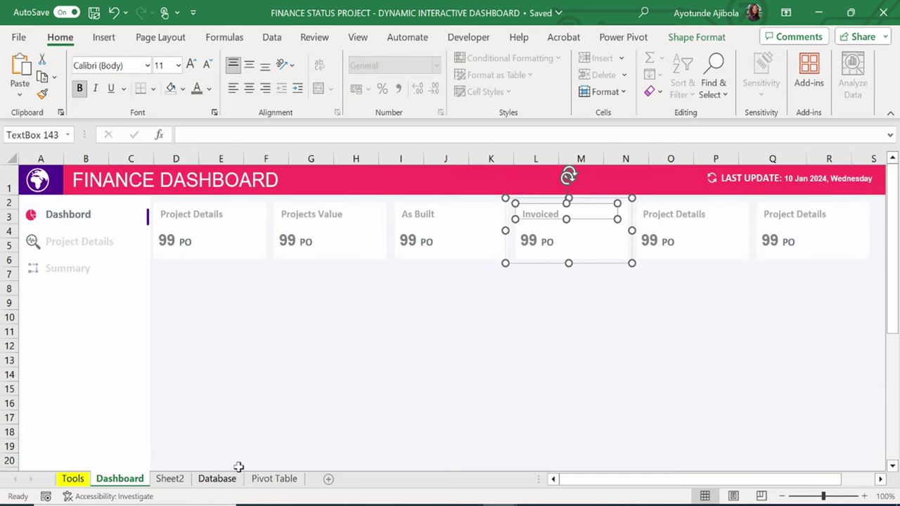
# Rename the Pivot Table heading to 'Savings' and use it for the fifth card's title.
pyautogui.click(275, 479)
pyautogui.click(642, 237)
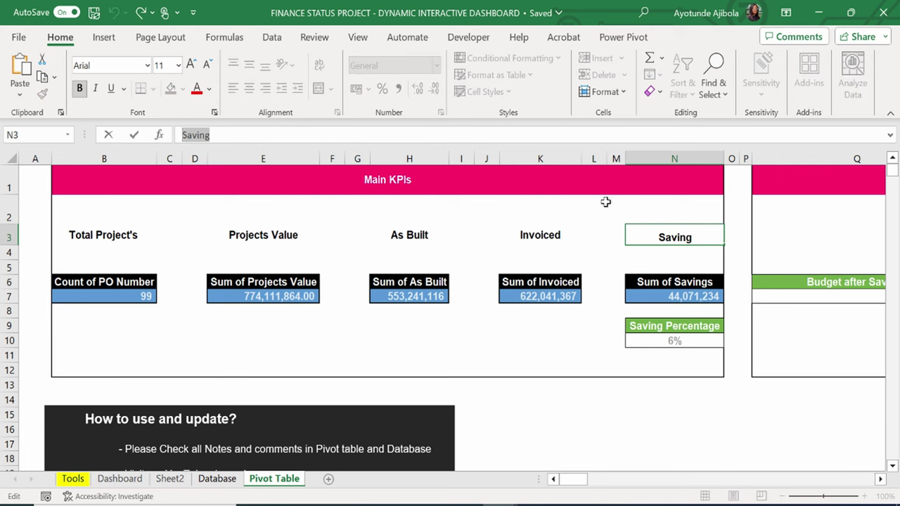
pyautogui.doubleClick(691, 237)
pyautogui.write('s')
pyautogui.moveTo(696, 237); pyautogui.dragTo(657, 237)
pyautogui.tripleClick(662, 214)
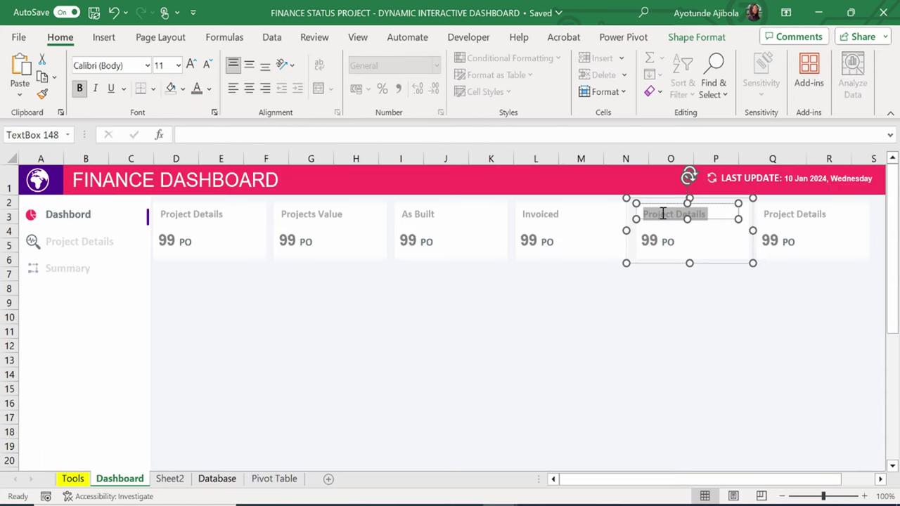
pyautogui.rightClick(663, 214)
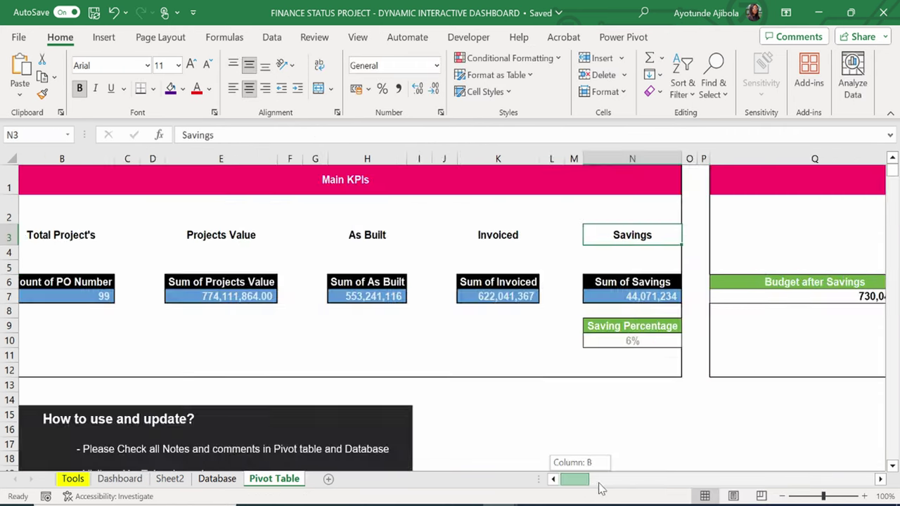
pyautogui.moveTo(599, 484)
pyautogui.mouseDown()
pyautogui.moveTo(640, 482)
pyautogui.moveTo(602, 474)
pyautogui.mouseUp()
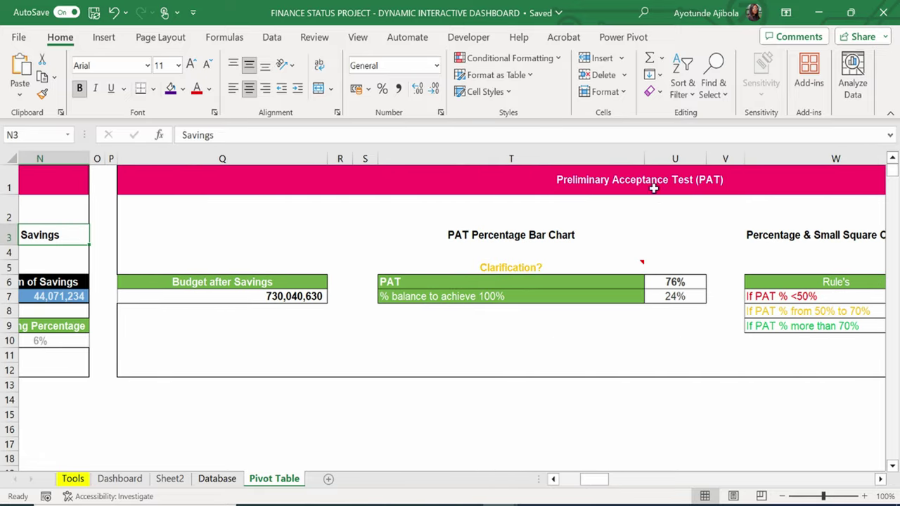
# Title the sixth card 'PAT Preliminary Acceptance Test' and centre its 99 figure.
pyautogui.click(616, 183)
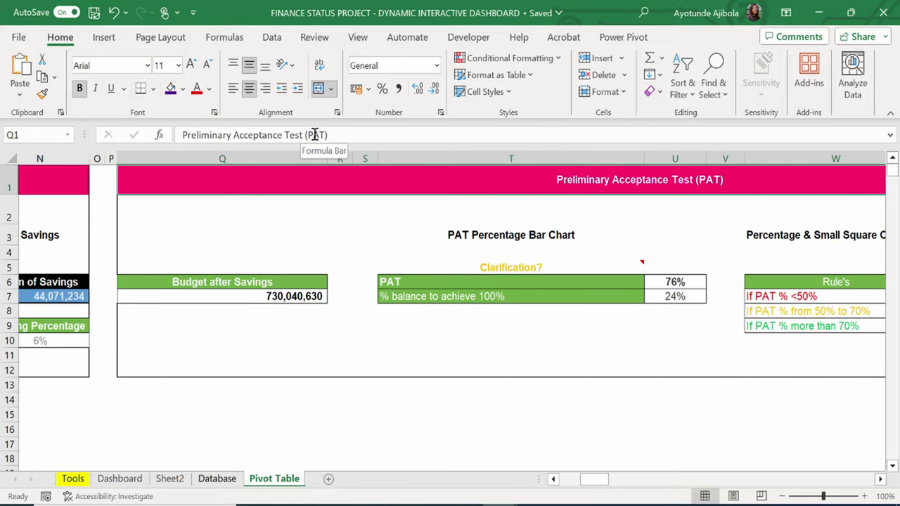
pyautogui.moveTo(302, 134); pyautogui.dragTo(181, 134)
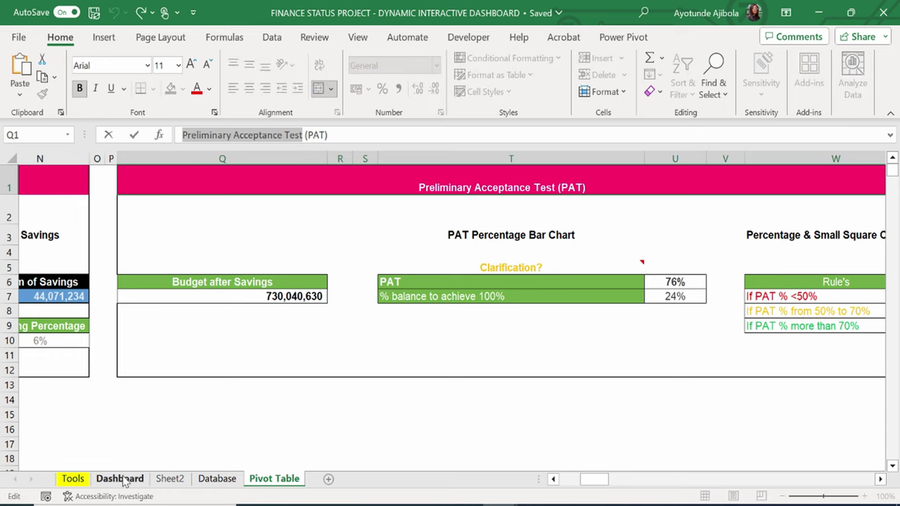
pyautogui.click(121, 478)
pyautogui.click(810, 218)
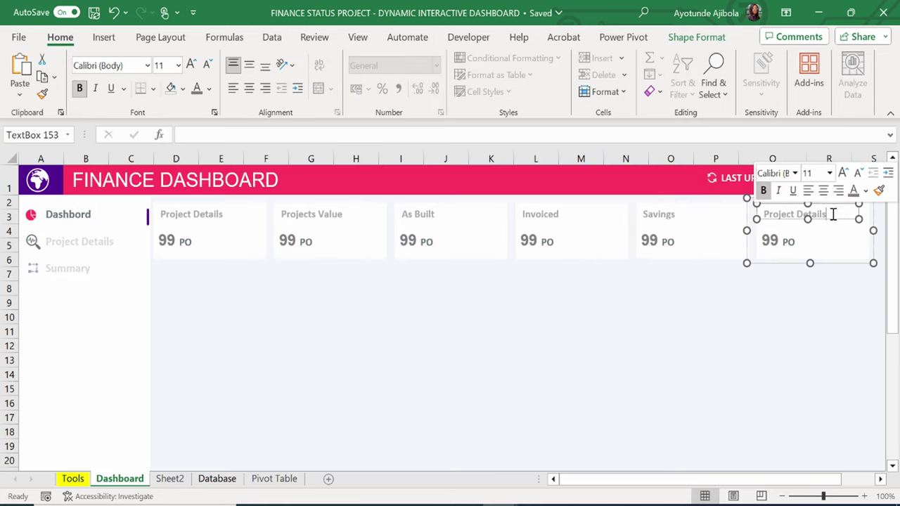
pyautogui.moveTo(834, 214); pyautogui.dragTo(773, 209)
pyautogui.write('Preliminary Acceptance Test')
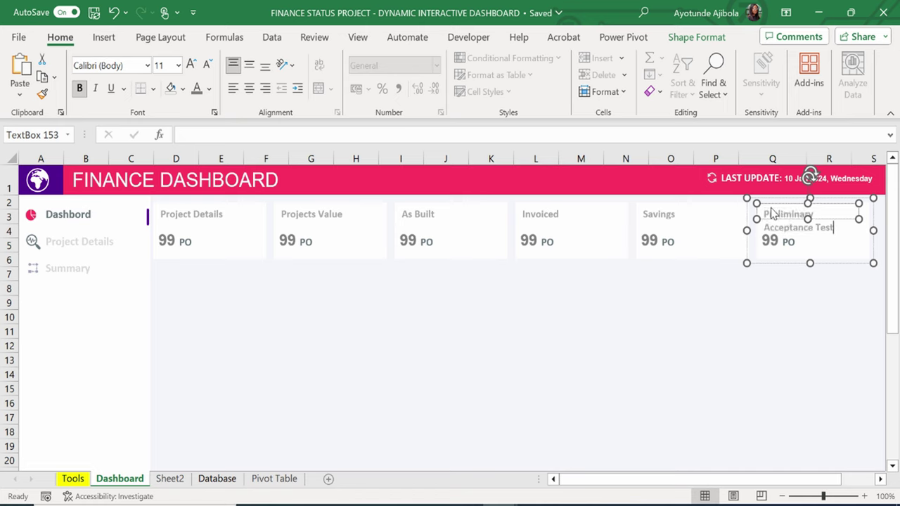
pyautogui.click(810, 233)
pyautogui.write('PAT')
pyautogui.click(877, 229)
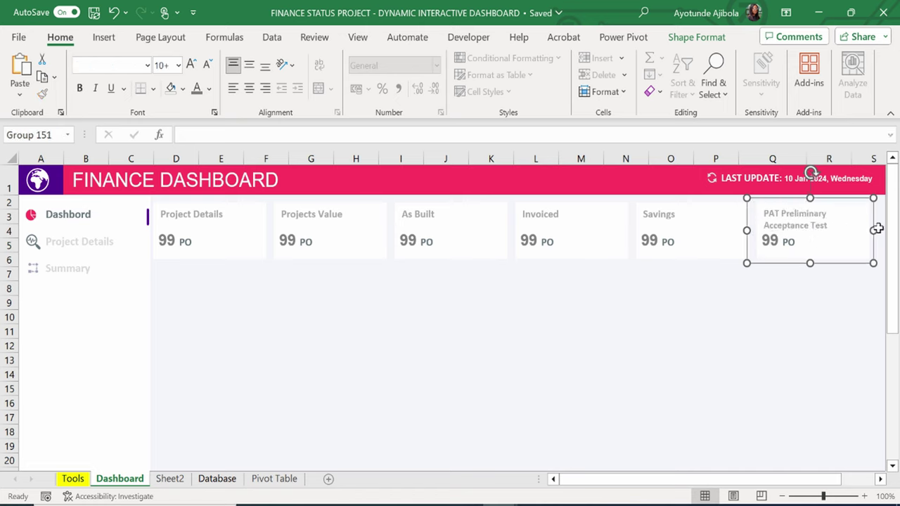
pyautogui.moveTo(774, 240); pyautogui.dragTo(790, 288)
# Delete the PO labels from the Invoiced, As Built, Projects Value and Project Details cards.
pyautogui.click(646, 250)
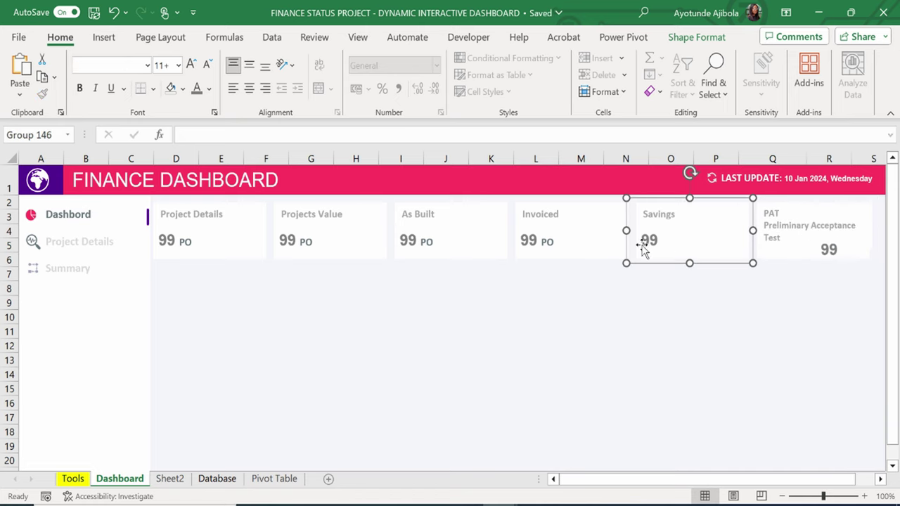
pyautogui.click(555, 242)
pyautogui.click(556, 242)
pyautogui.press('Delete')
pyautogui.click(430, 241)
pyautogui.click(431, 240)
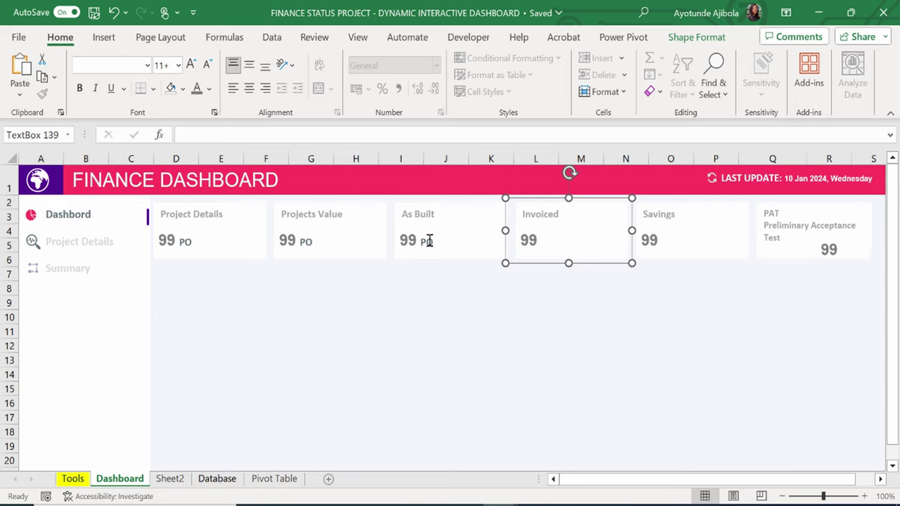
pyautogui.press('Delete')
pyautogui.click(307, 242)
pyautogui.click(308, 241)
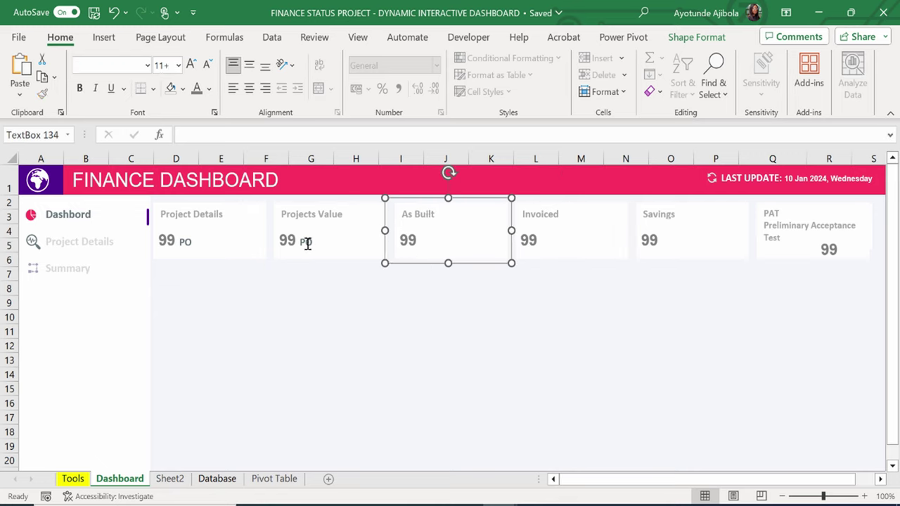
pyautogui.press('Delete')
pyautogui.click(188, 242)
pyautogui.click(188, 241)
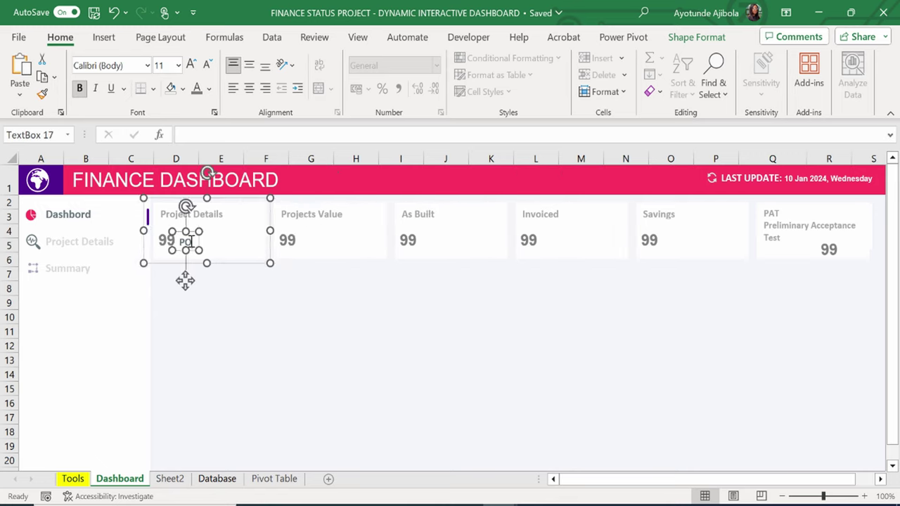
pyautogui.press('Delete')
pyautogui.click(483, 328)
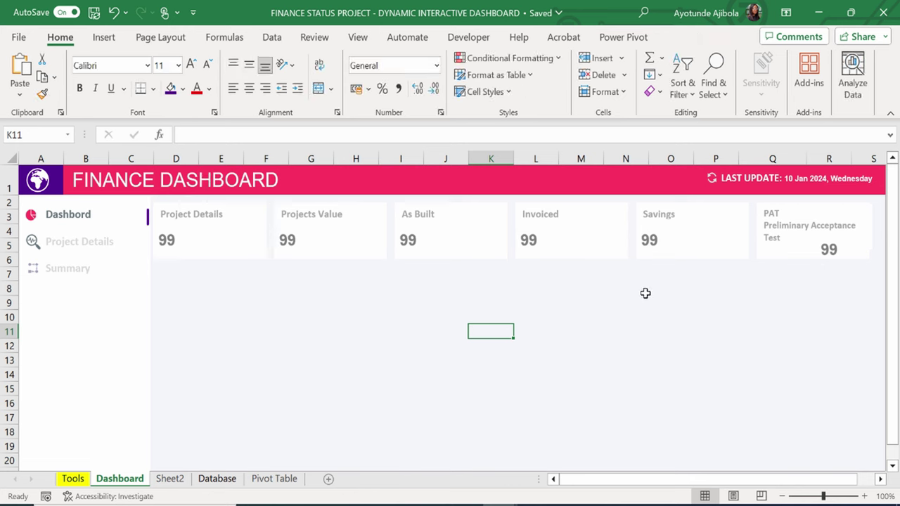
pyautogui.click(287, 239)
pyautogui.click(287, 240)
# Find the Projects Value total in the Pivot Table sheet, cell E7.
pyautogui.click(293, 367)
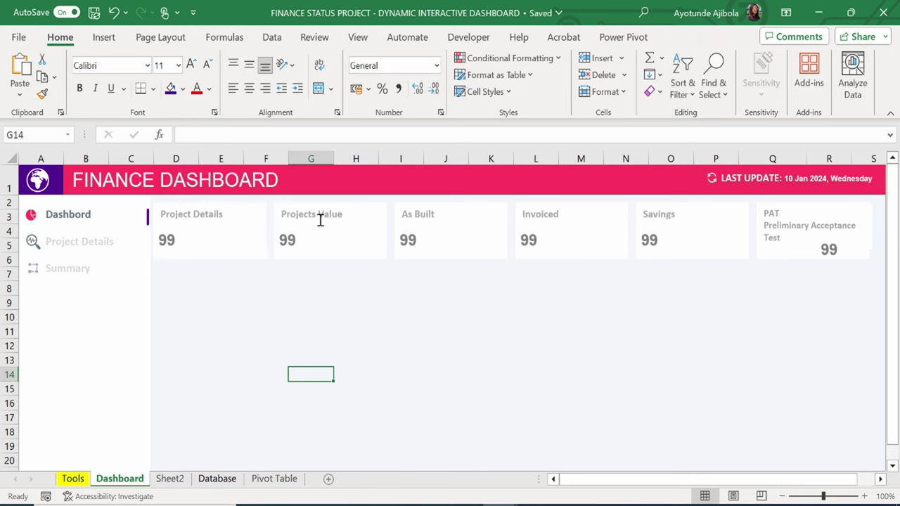
pyautogui.click(274, 479)
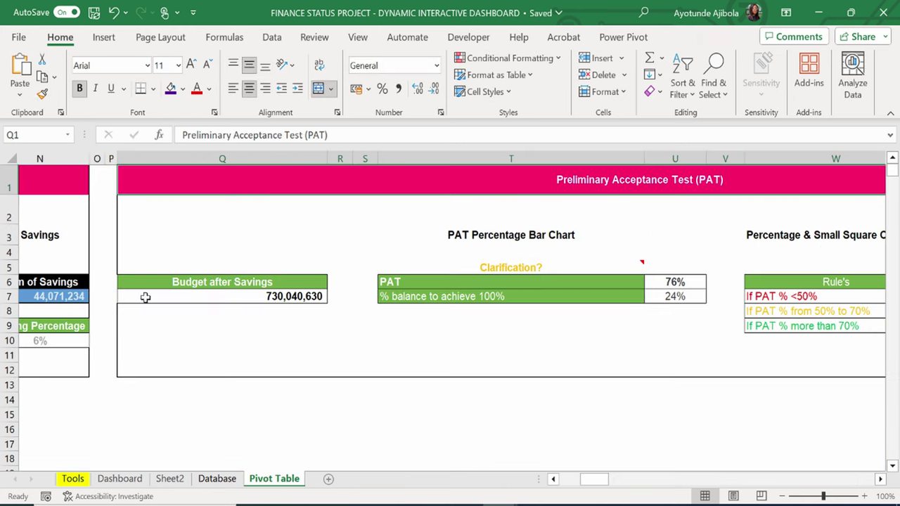
pyautogui.moveTo(594, 479); pyautogui.dragTo(573, 479)
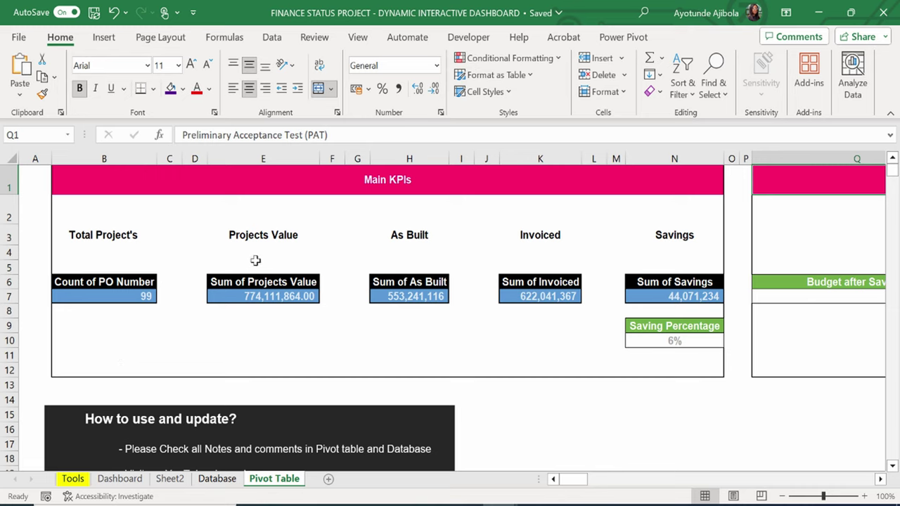
pyautogui.click(280, 234)
pyautogui.click(267, 297)
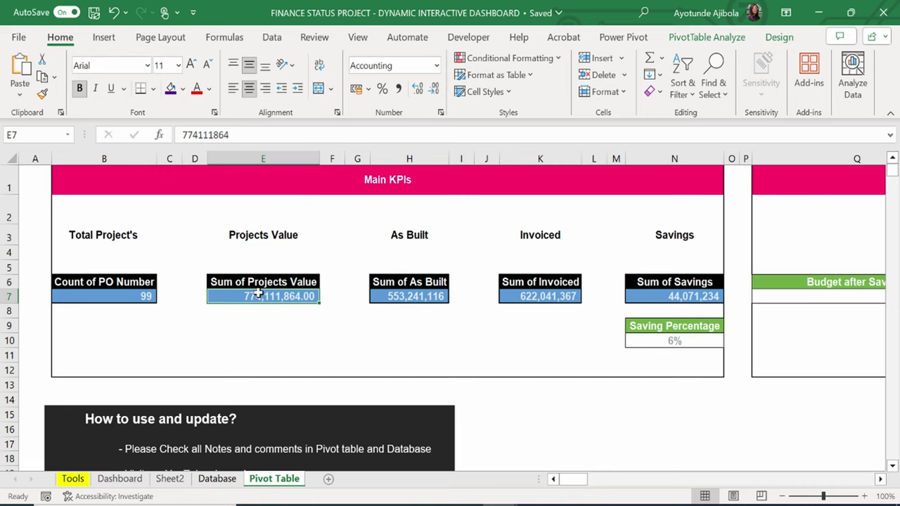
pyautogui.click(23, 132)
# Link the Projects Value card's figure box to 'Pivot Table'!E7, showing 774,111,864.
pyautogui.click(120, 479)
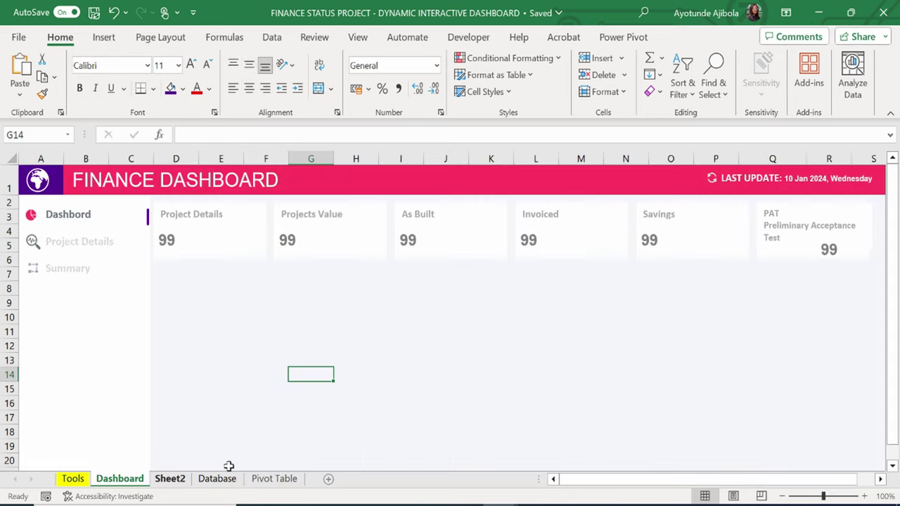
pyautogui.click(286, 252)
pyautogui.click(295, 246)
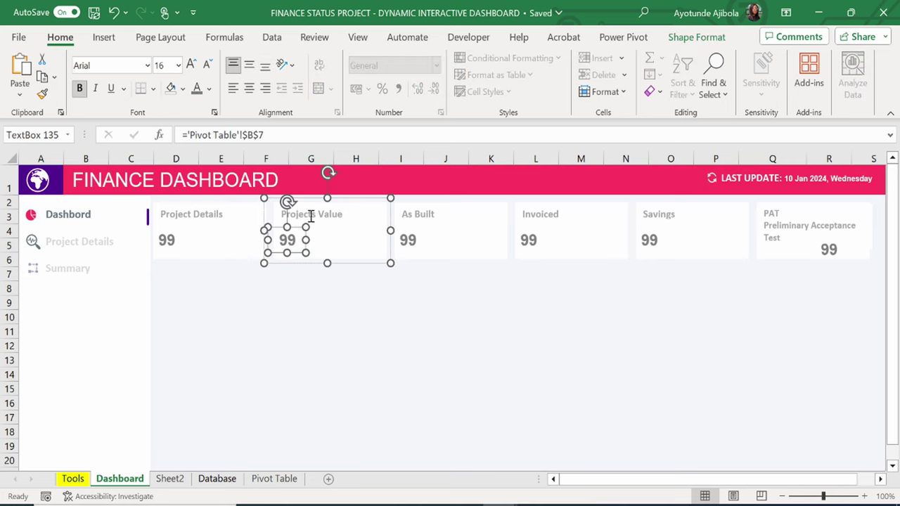
pyautogui.click(254, 135)
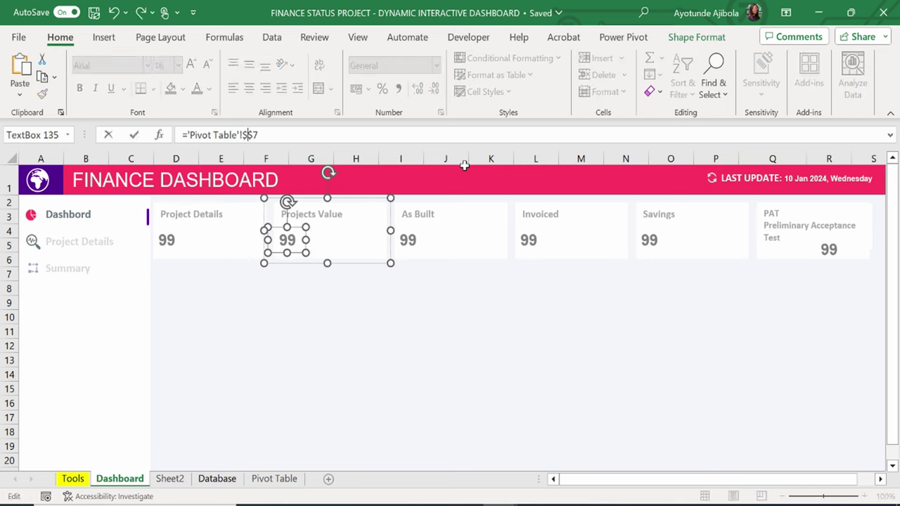
pyautogui.press('Return')
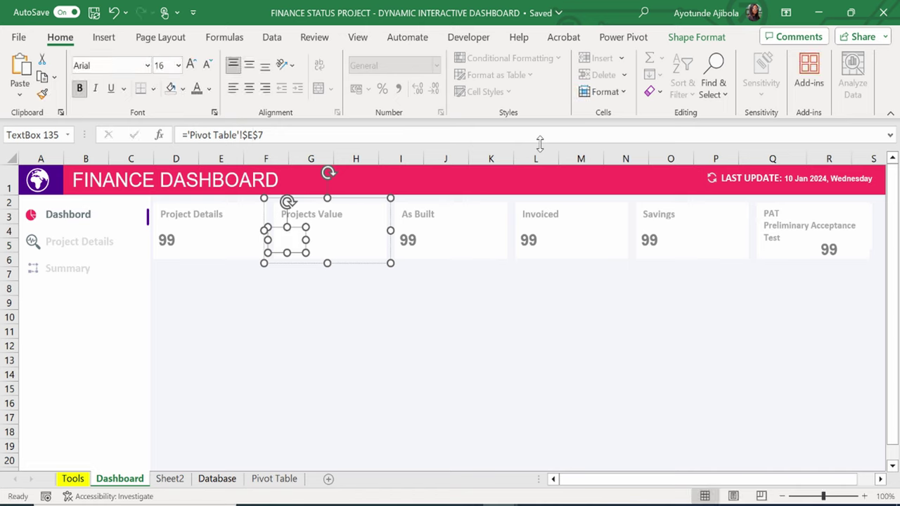
pyautogui.click(479, 358)
pyautogui.click(297, 240)
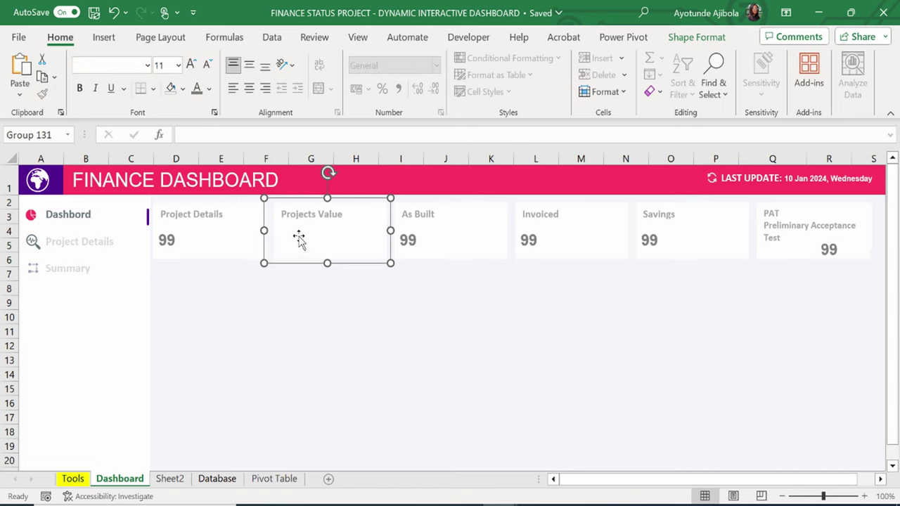
pyautogui.click(297, 241)
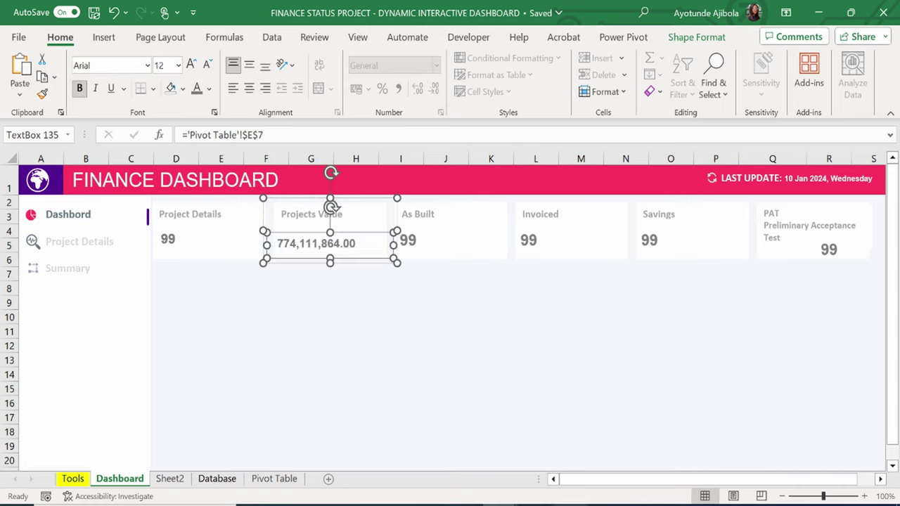
pyautogui.click(356, 345)
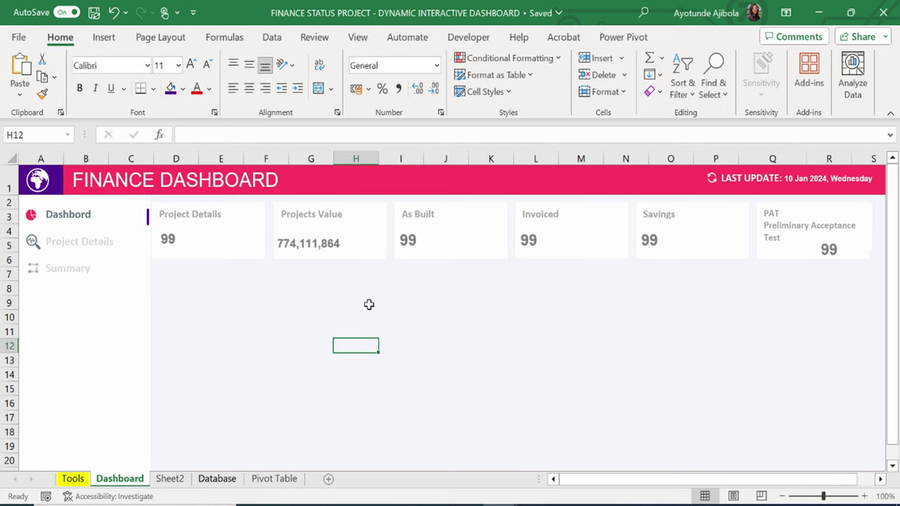
# Link the As Built card's figure box to the pivot total in cell H7.
pyautogui.click(412, 242)
pyautogui.click(411, 241)
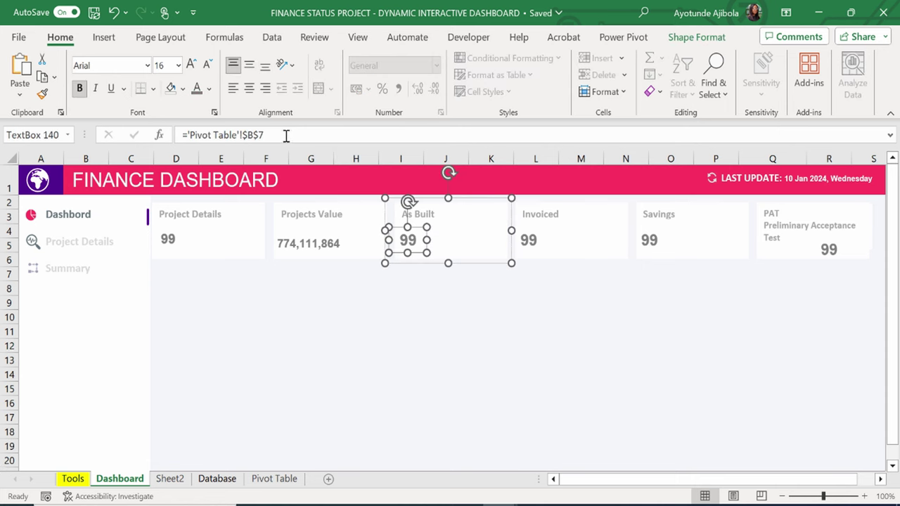
pyautogui.click(271, 479)
pyautogui.click(413, 298)
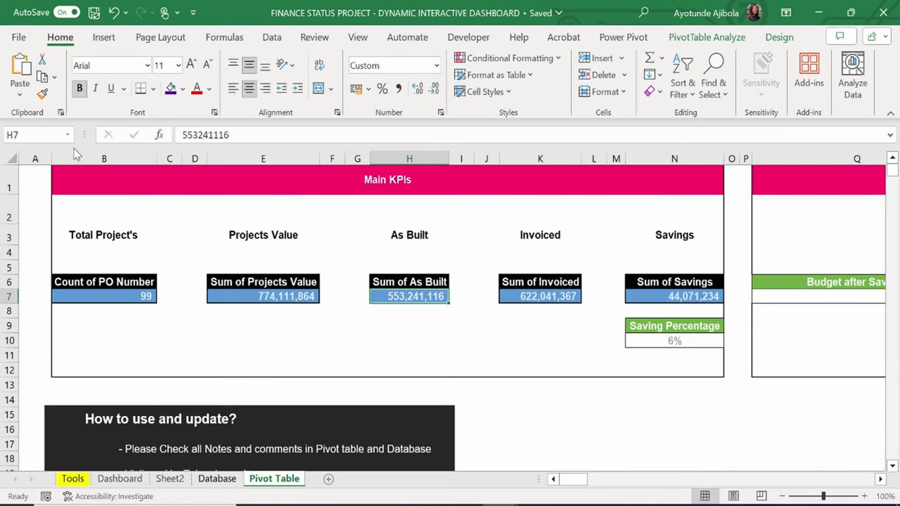
pyautogui.click(120, 479)
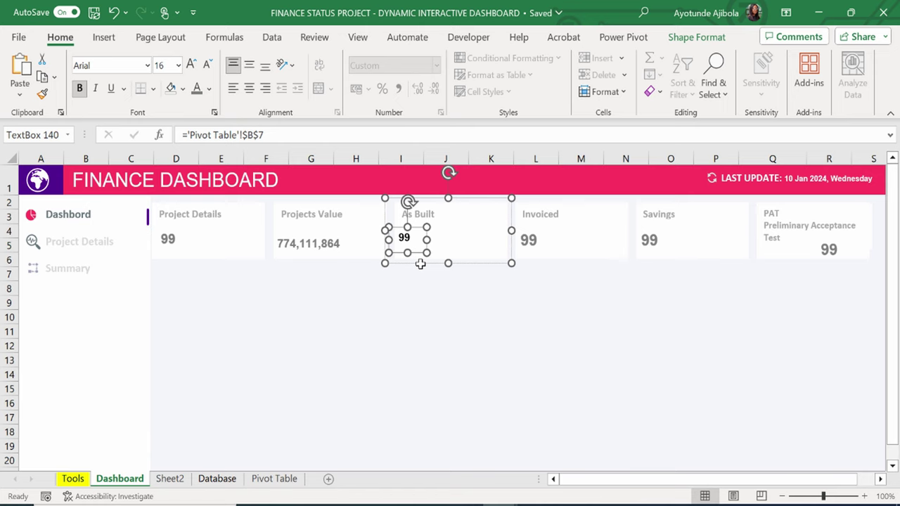
pyautogui.click(264, 139)
pyautogui.press('Left')
pyautogui.press('Left')
pyautogui.press('BackSpace')
pyautogui.write('H')
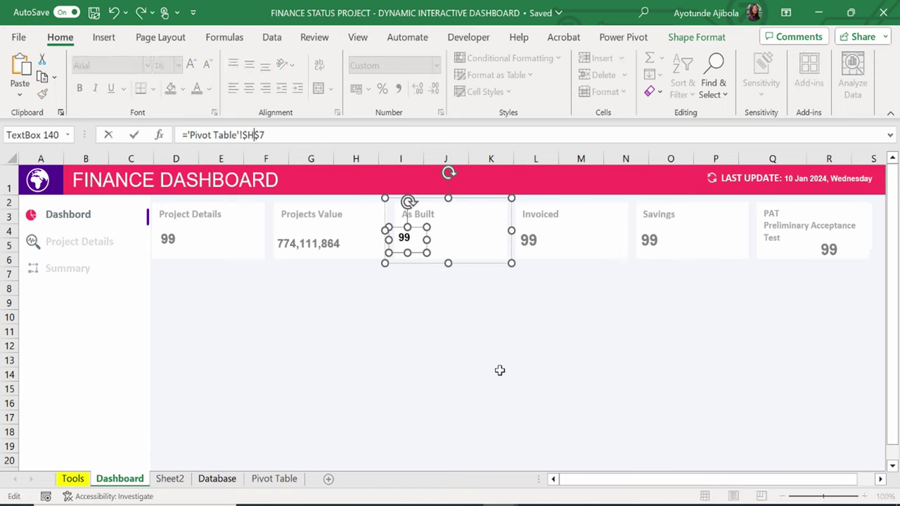
pyautogui.click(446, 246)
# Format the As Built figure at font size 12, not bold.
pyautogui.click(422, 254)
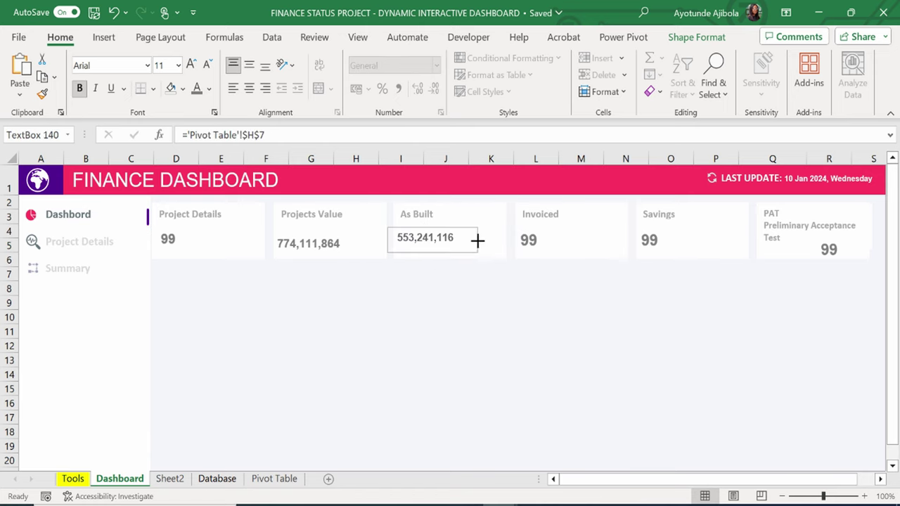
pyautogui.click(437, 239)
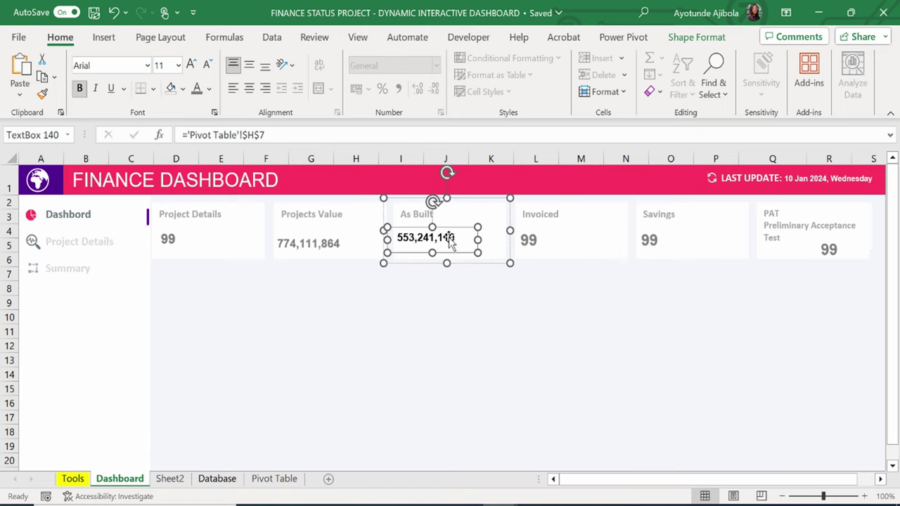
pyautogui.click(207, 65)
pyautogui.click(191, 65)
pyautogui.click(191, 64)
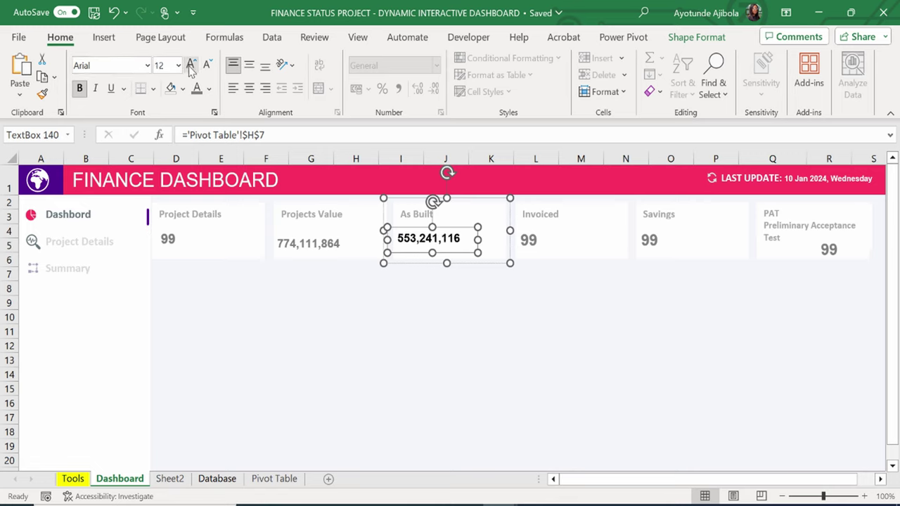
pyautogui.click(80, 88)
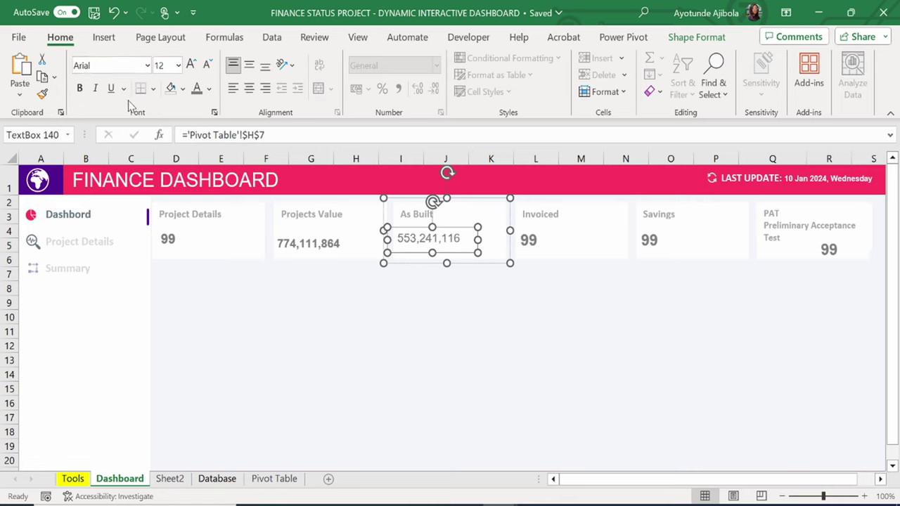
pyautogui.click(440, 246)
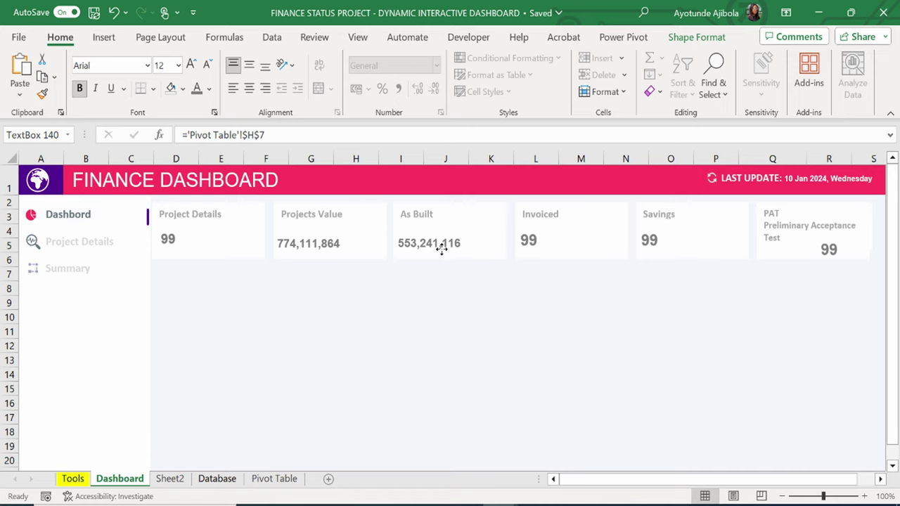
pyautogui.click(555, 275)
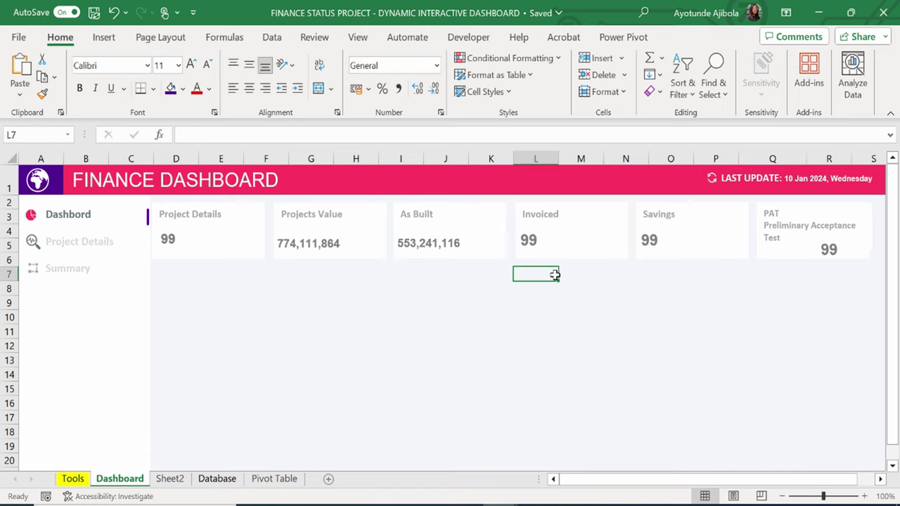
# Link the Invoiced card's figure box to pivot cell K7.
pyautogui.click(531, 242)
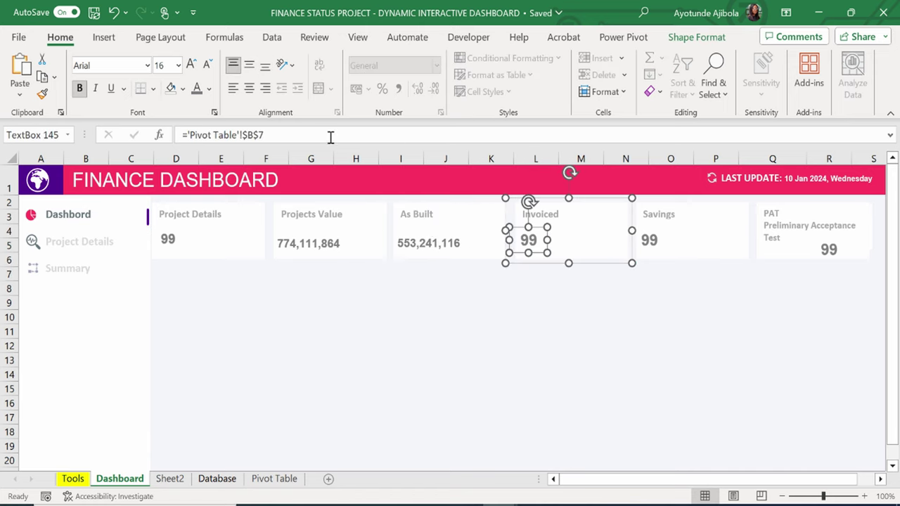
pyautogui.click(275, 478)
pyautogui.click(540, 301)
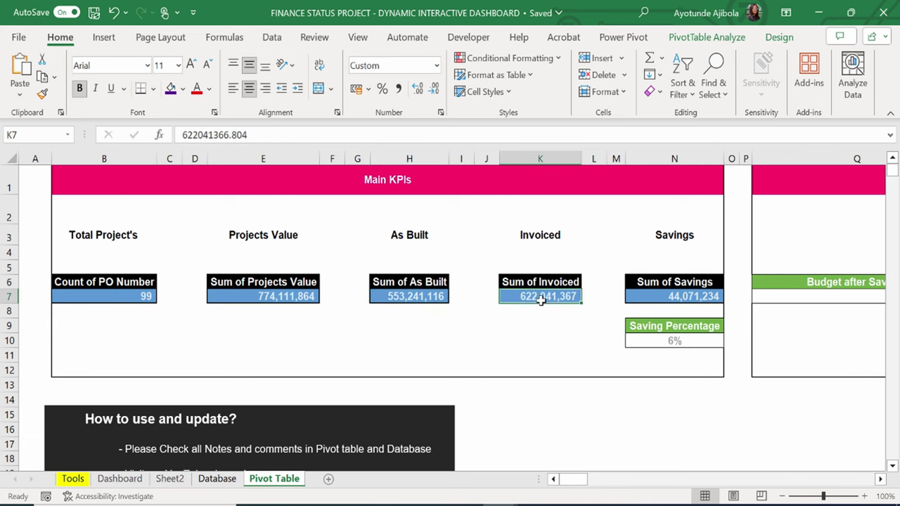
pyautogui.click(120, 478)
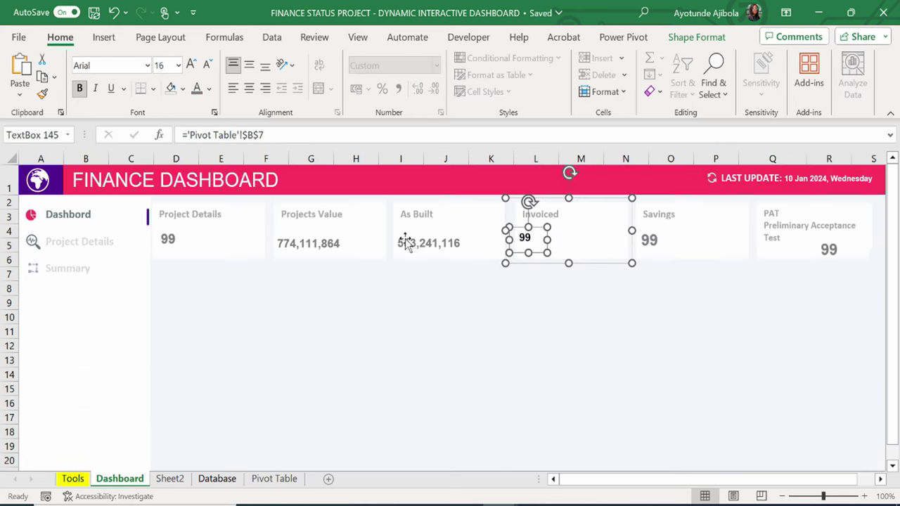
pyautogui.click(256, 139)
pyautogui.press('BackSpace')
pyautogui.write('K')
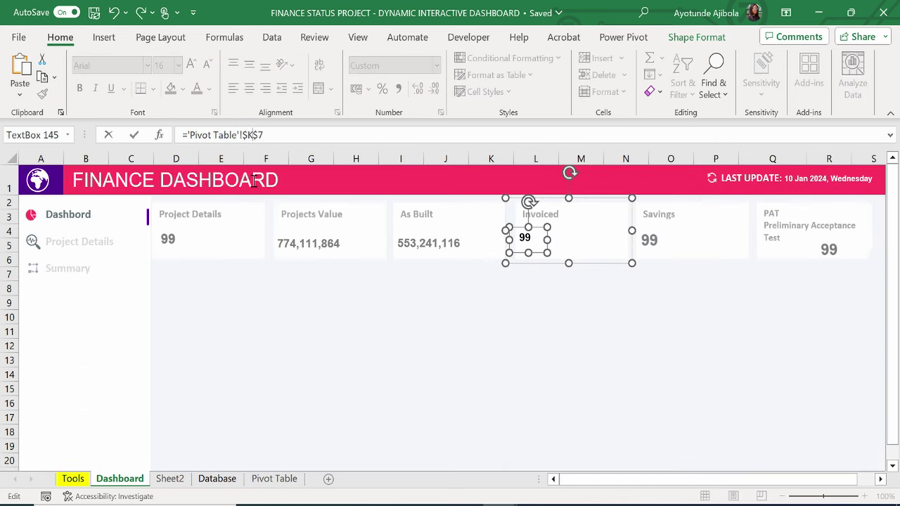
pyautogui.click(461, 336)
# Widen the Invoiced box to fit 622,041,367 and make it size 12 bold.
pyautogui.click(539, 247)
pyautogui.click(528, 248)
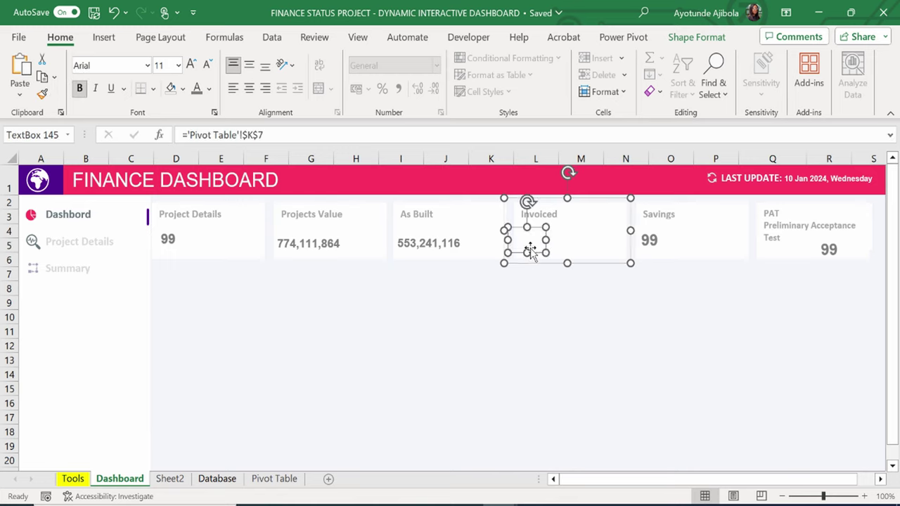
pyautogui.moveTo(587, 249); pyautogui.dragTo(599, 252)
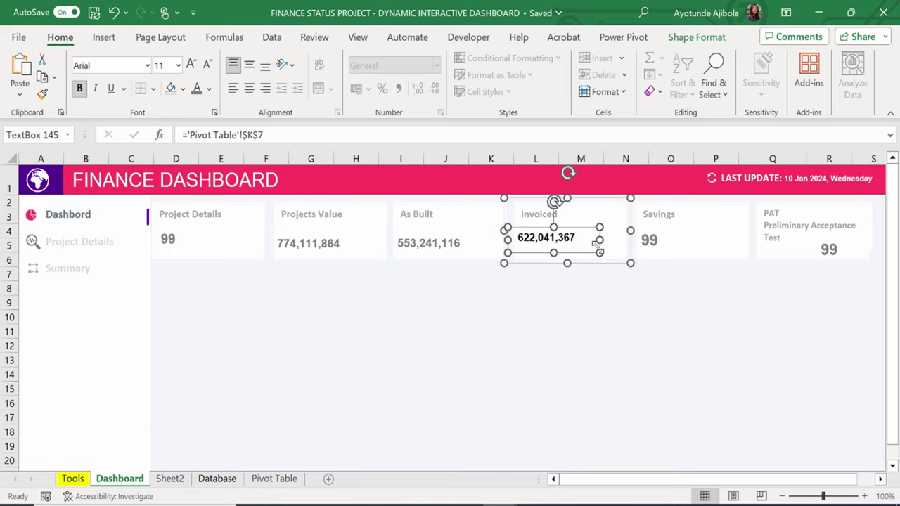
pyautogui.click(79, 88)
pyautogui.click(191, 64)
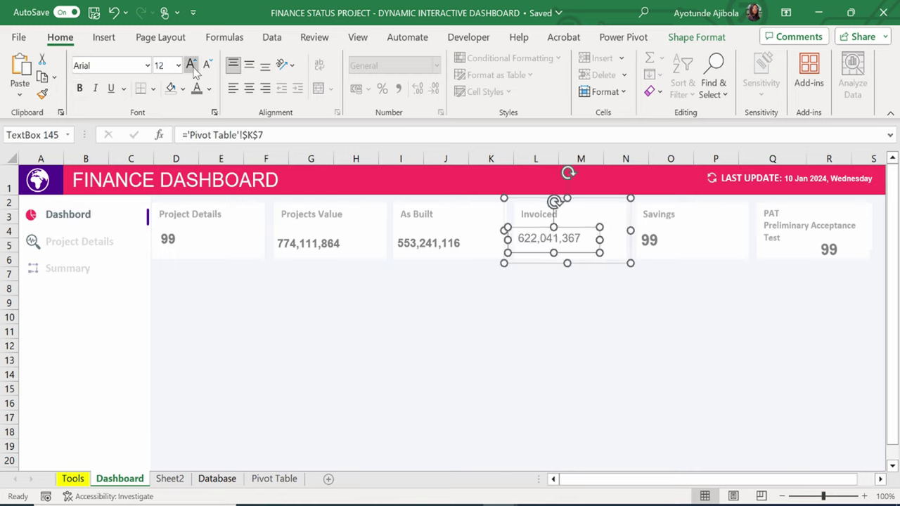
pyautogui.click(79, 88)
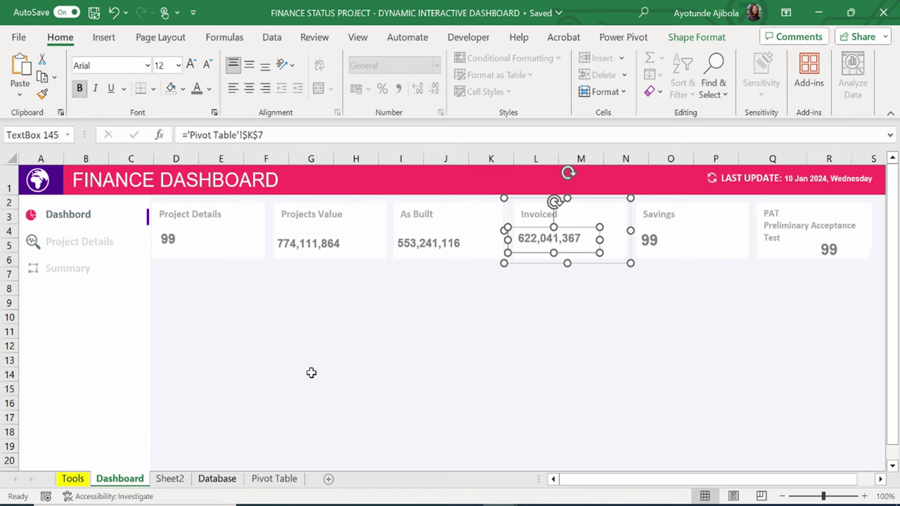
pyautogui.click(543, 246)
pyautogui.click(548, 243)
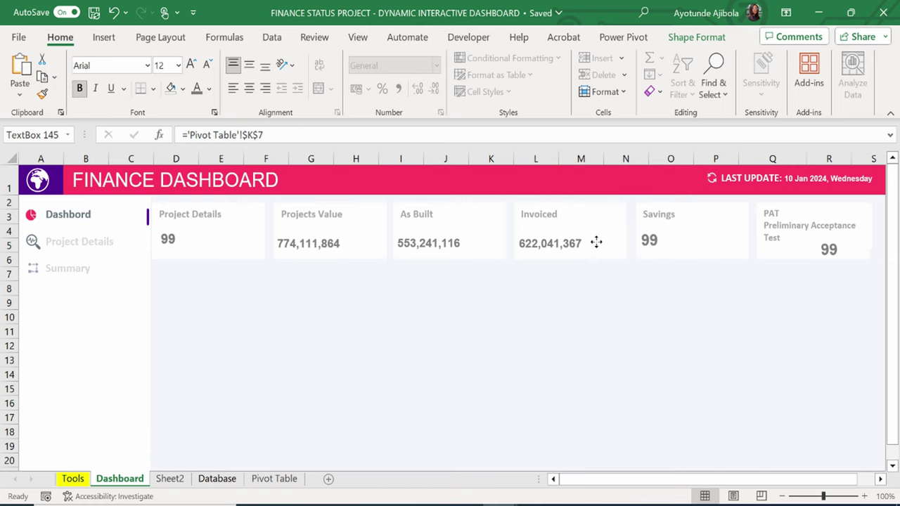
pyautogui.click(676, 346)
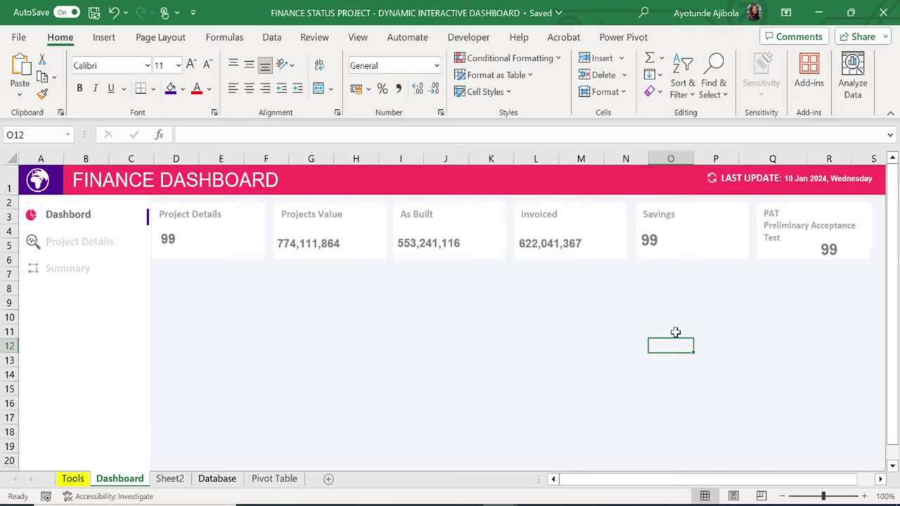
# Link the Savings card's figure box to the Sum of Savings in pivot cell N7.
pyautogui.click(654, 241)
pyautogui.click(654, 241)
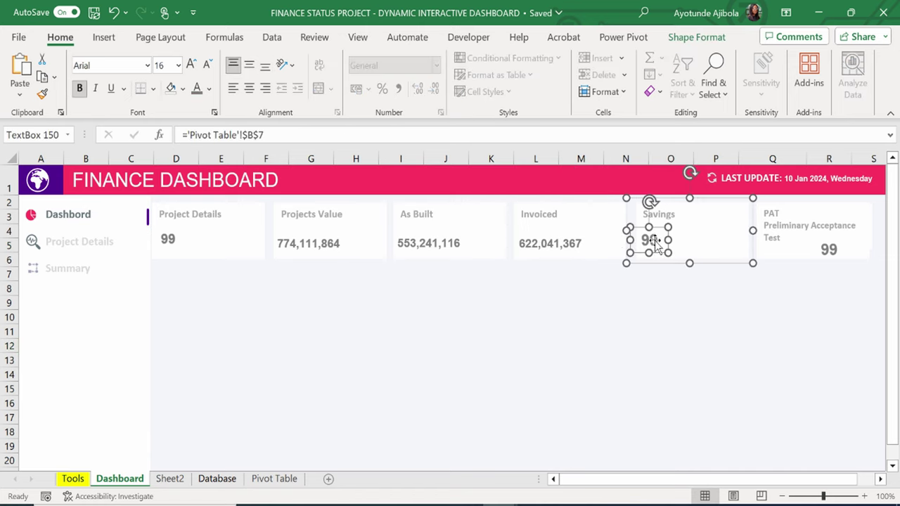
pyautogui.click(271, 478)
pyautogui.click(675, 294)
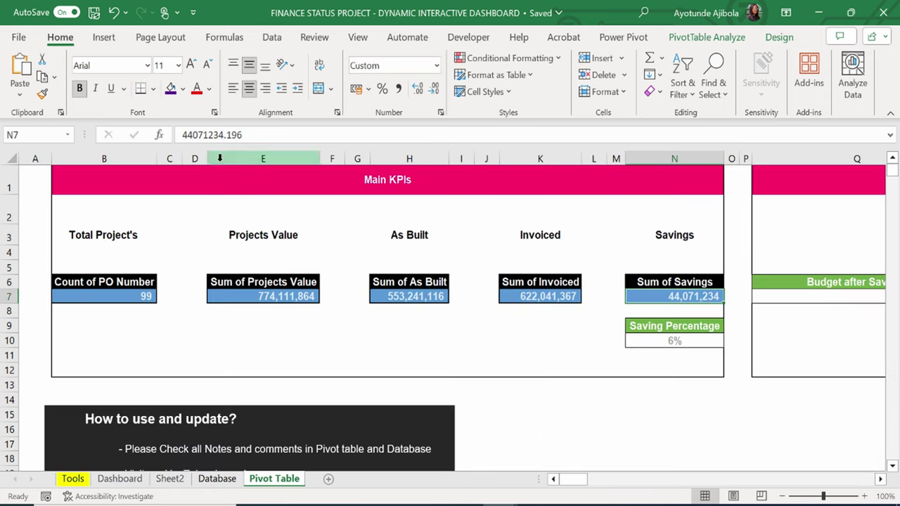
pyautogui.click(138, 481)
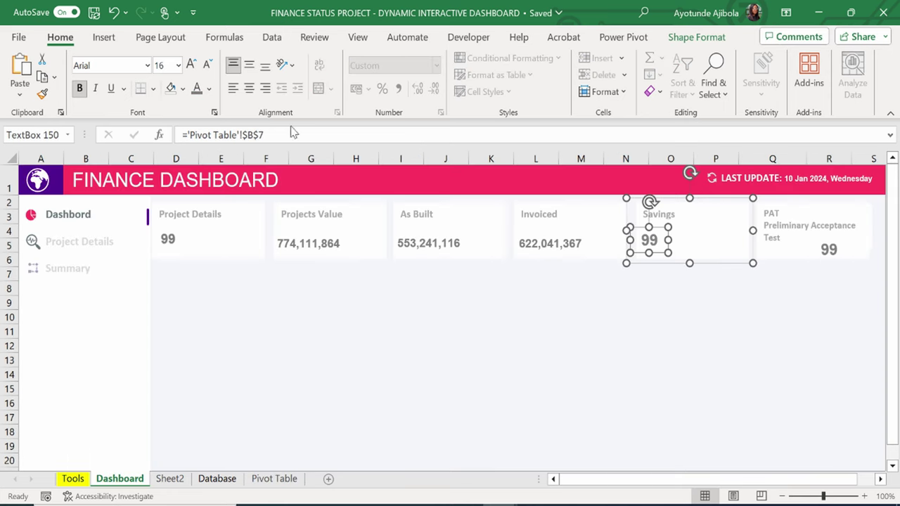
pyautogui.click(255, 134)
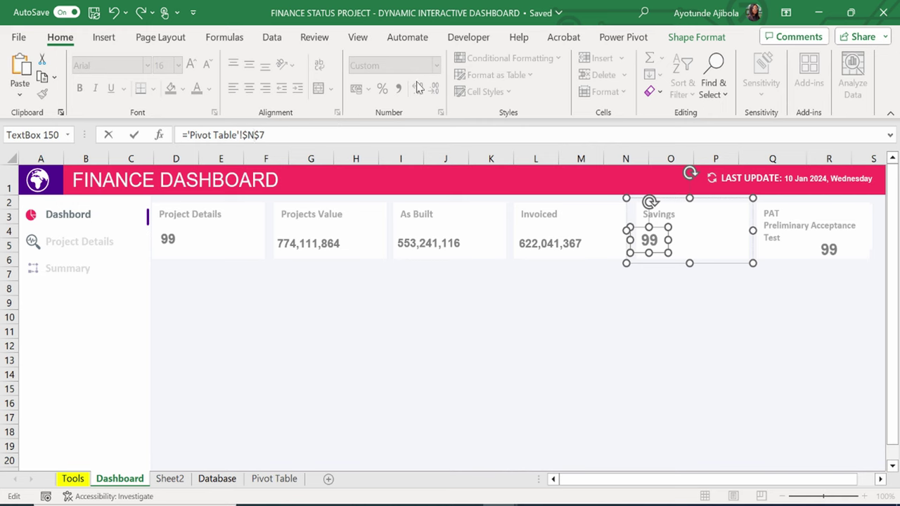
pyautogui.click(581, 330)
# Widen the Savings box to fit 44,071,234, enlarge its font and make it bold.
pyautogui.click(649, 240)
pyautogui.moveTo(669, 239); pyautogui.dragTo(717, 241)
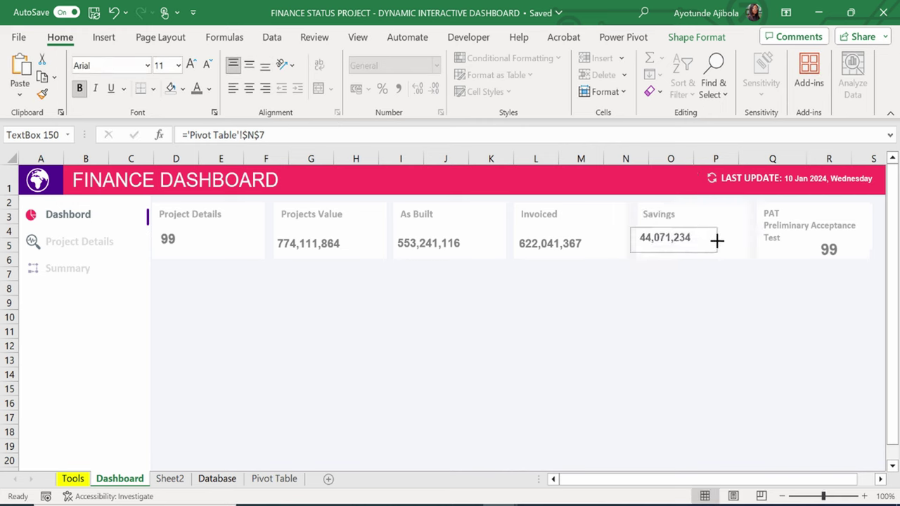
pyautogui.click(80, 88)
pyautogui.click(208, 65)
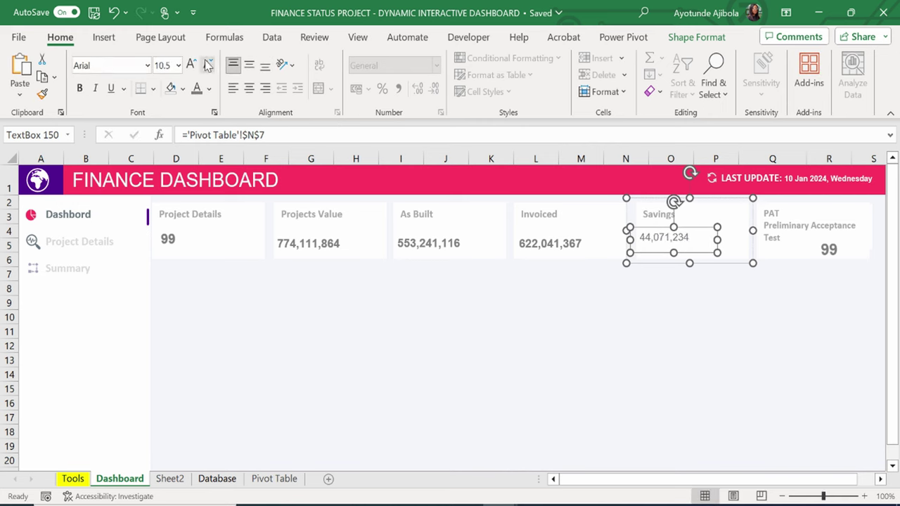
pyautogui.click(209, 64)
pyautogui.click(190, 64)
pyautogui.click(191, 64)
pyautogui.click(573, 357)
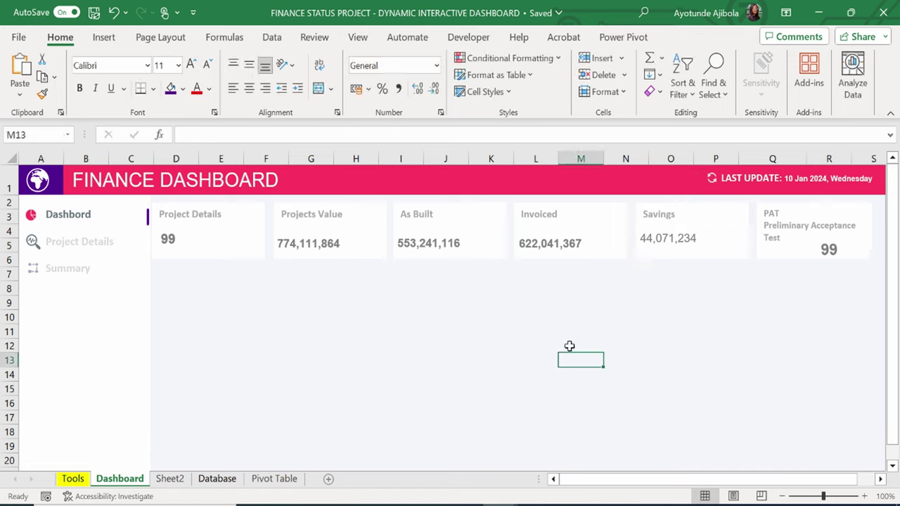
pyautogui.click(648, 243)
pyautogui.click(648, 244)
pyautogui.hotkey('ctrl', 'b')
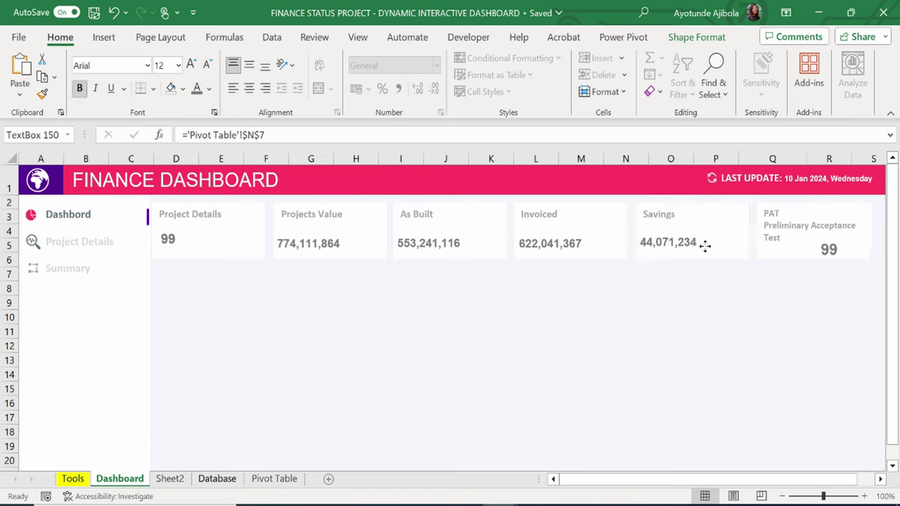
pyautogui.click(777, 318)
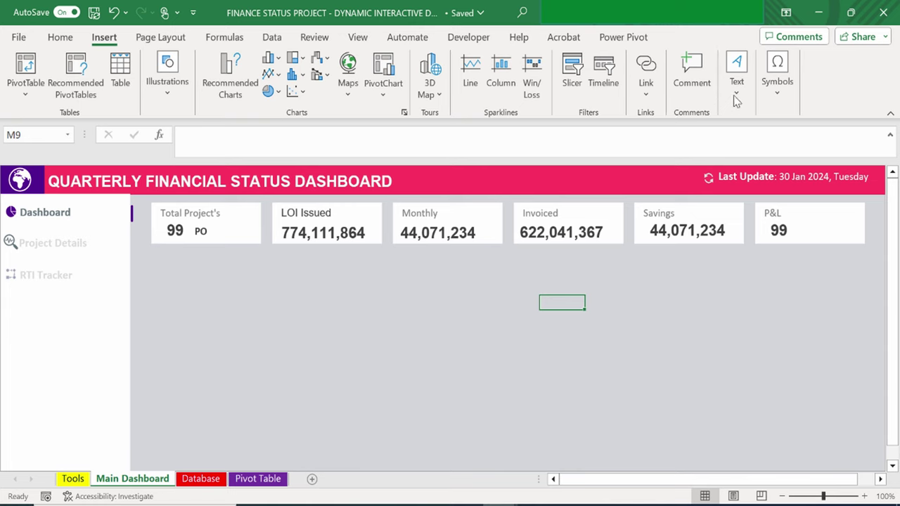
# Add a text box linked to the Pivot Table's Saving Percentage cell N10, showing 6%.
pyautogui.click(736, 74)
pyautogui.click(738, 137)
pyautogui.moveTo(662, 278); pyautogui.dragTo(699, 300)
pyautogui.click(209, 136)
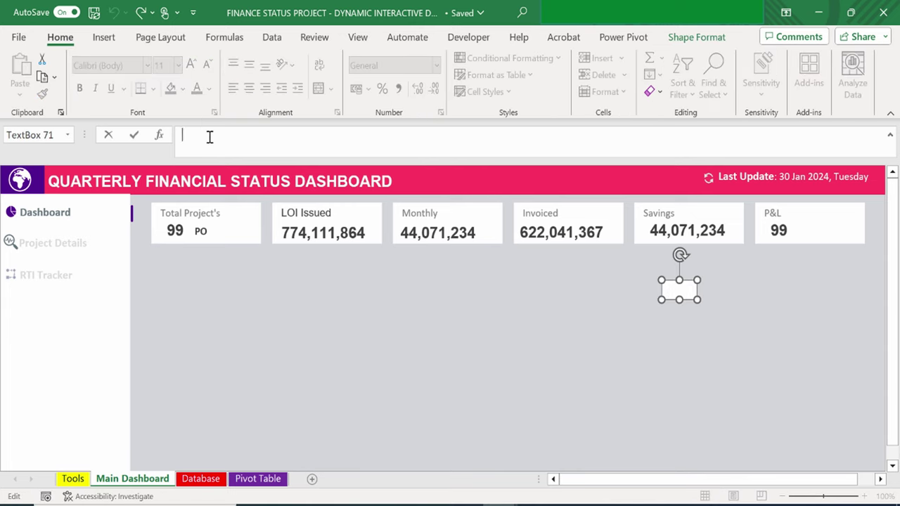
pyautogui.write('=')
pyautogui.click(257, 479)
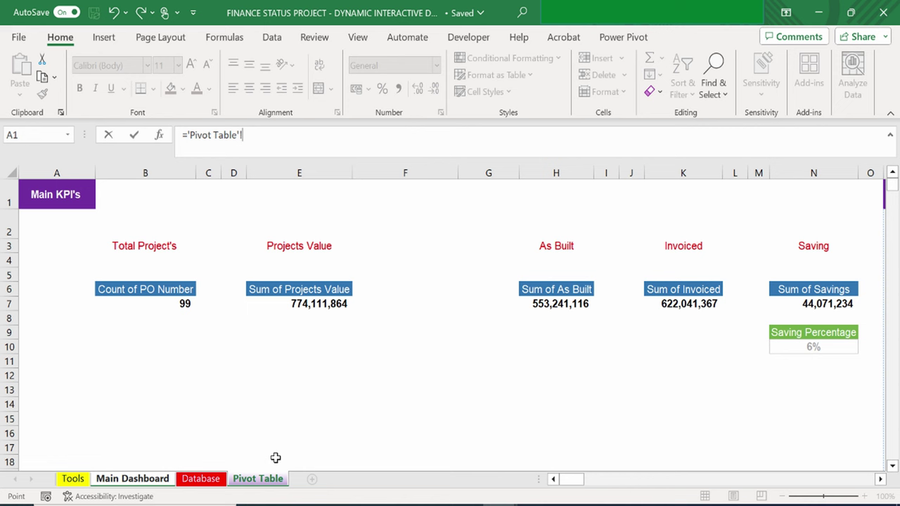
pyautogui.click(824, 347)
pyautogui.press('Return')
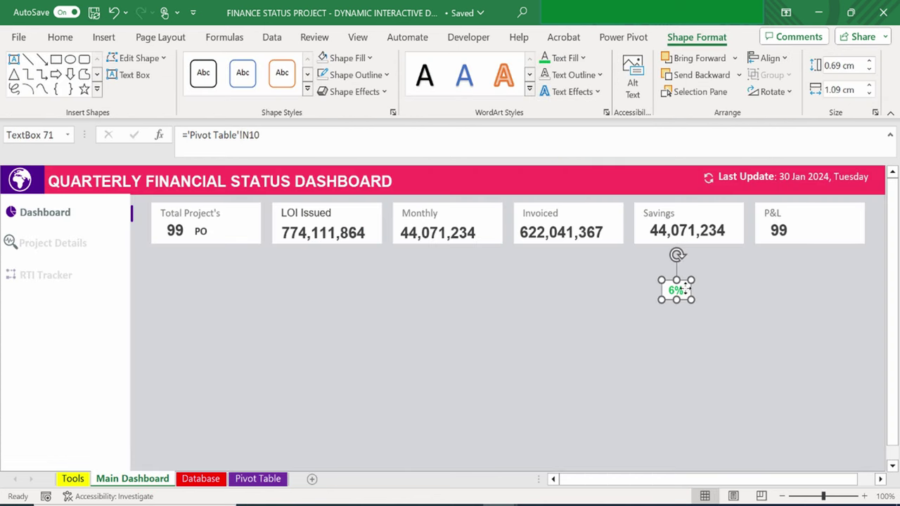
# Give the 6% box no fill, move it onto the Savings card, and paste an arrow beside it.
pyautogui.click(345, 58)
pyautogui.click(341, 285)
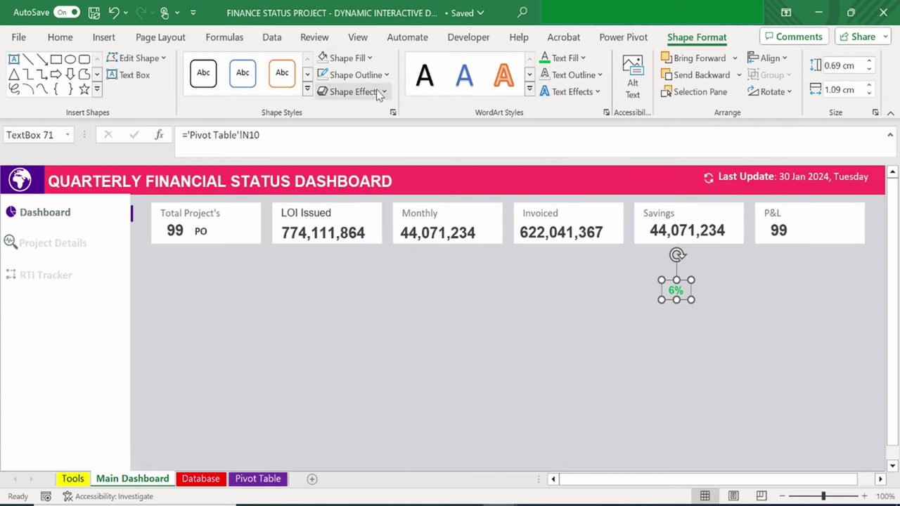
pyautogui.click(607, 360)
pyautogui.moveTo(676, 291); pyautogui.dragTo(718, 209)
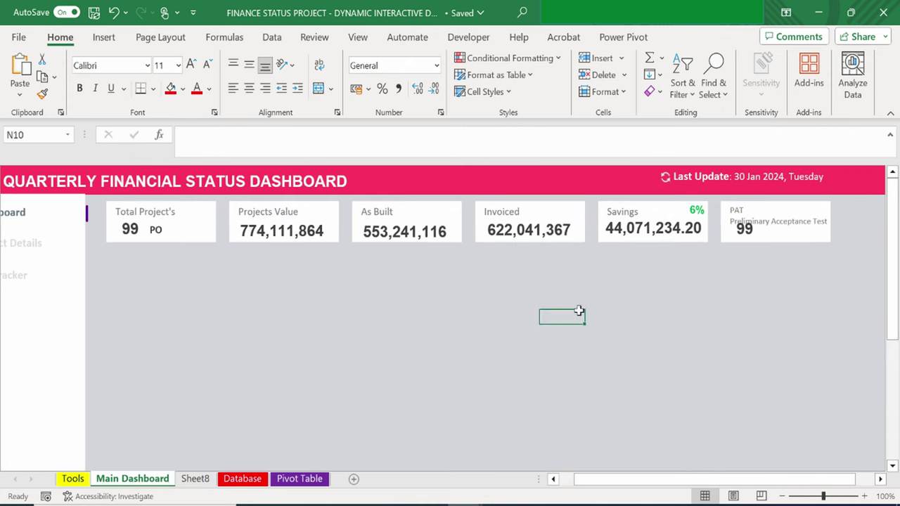
pyautogui.hotkey('ctrl', 'v')
pyautogui.moveTo(508, 313); pyautogui.dragTo(647, 211)
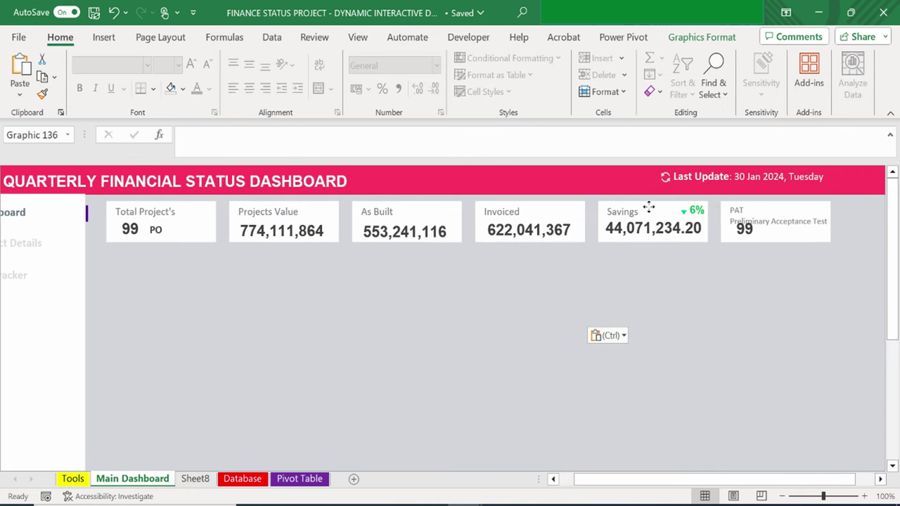
pyautogui.click(531, 335)
pyautogui.click(302, 481)
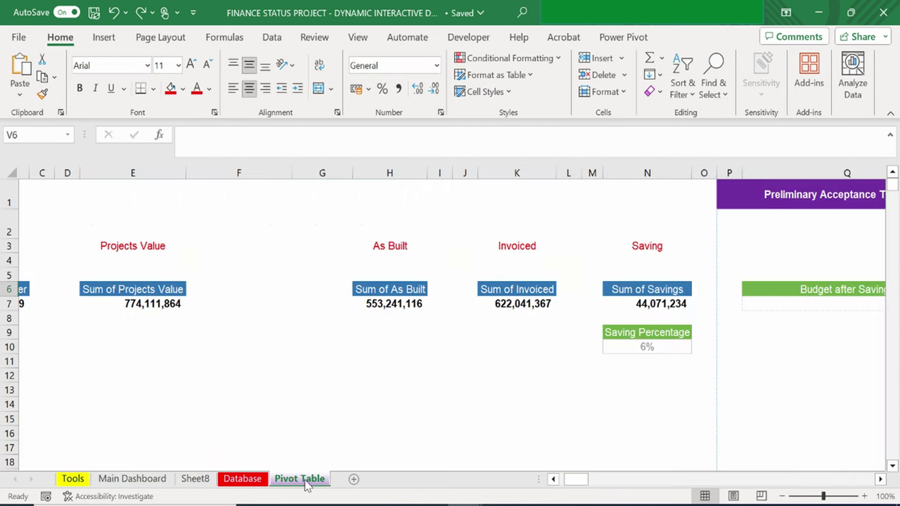
pyautogui.moveTo(571, 481); pyautogui.dragTo(603, 480)
pyautogui.click(284, 358)
pyautogui.click(391, 320)
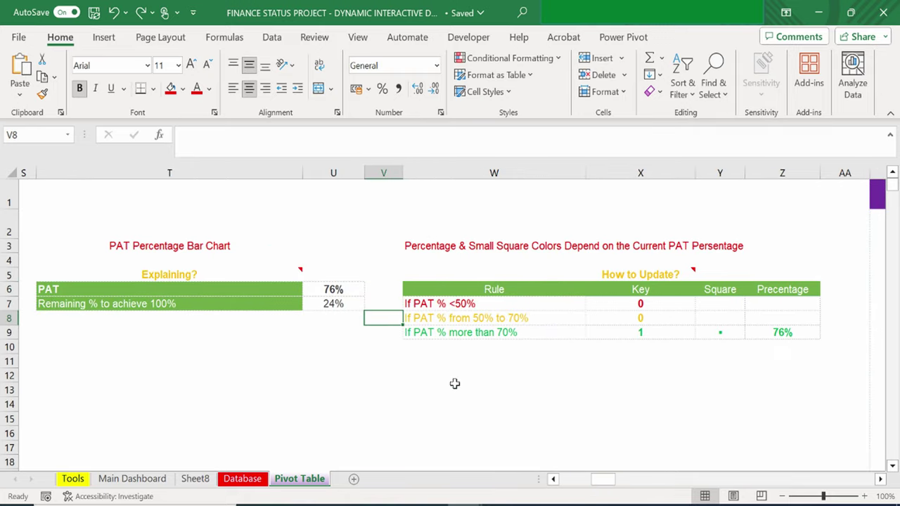
pyautogui.click(458, 306)
pyautogui.click(354, 290)
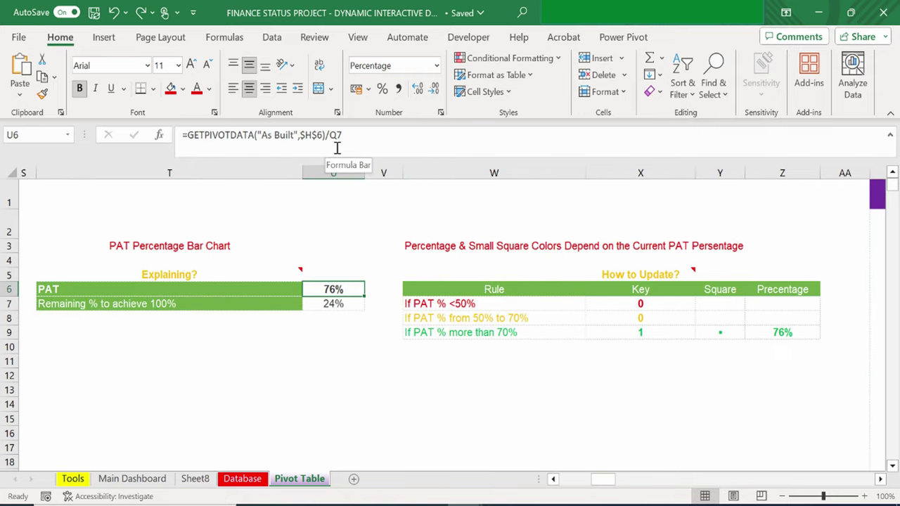
pyautogui.click(328, 304)
pyautogui.click(473, 308)
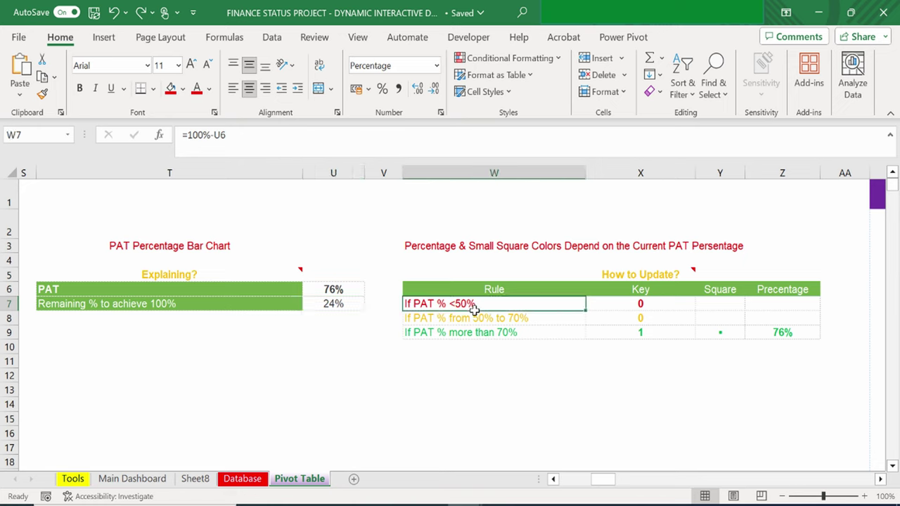
pyautogui.doubleClick(502, 307)
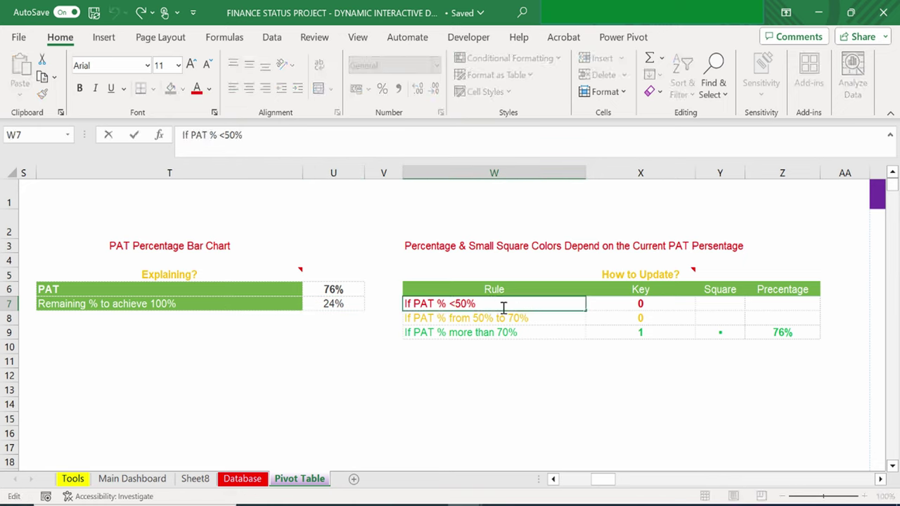
pyautogui.click(492, 362)
pyautogui.click(483, 318)
pyautogui.click(418, 303)
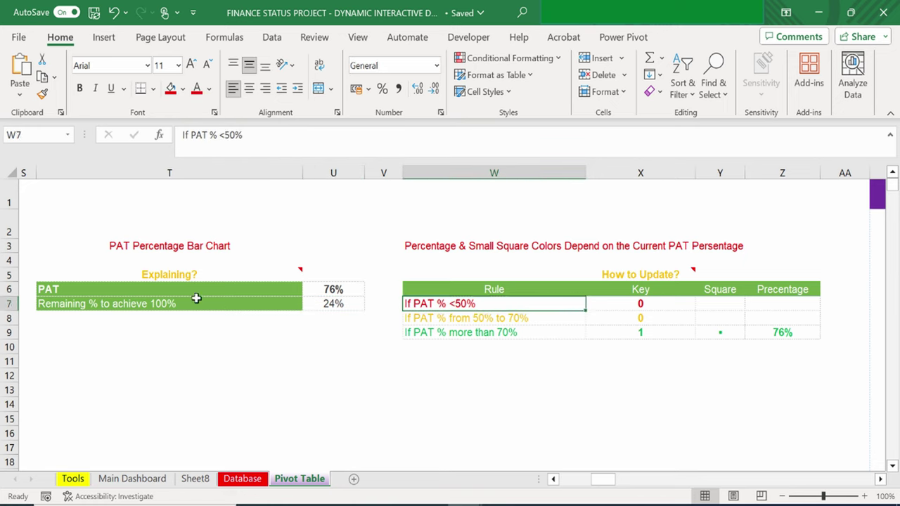
pyautogui.click(652, 303)
pyautogui.doubleClick(649, 304)
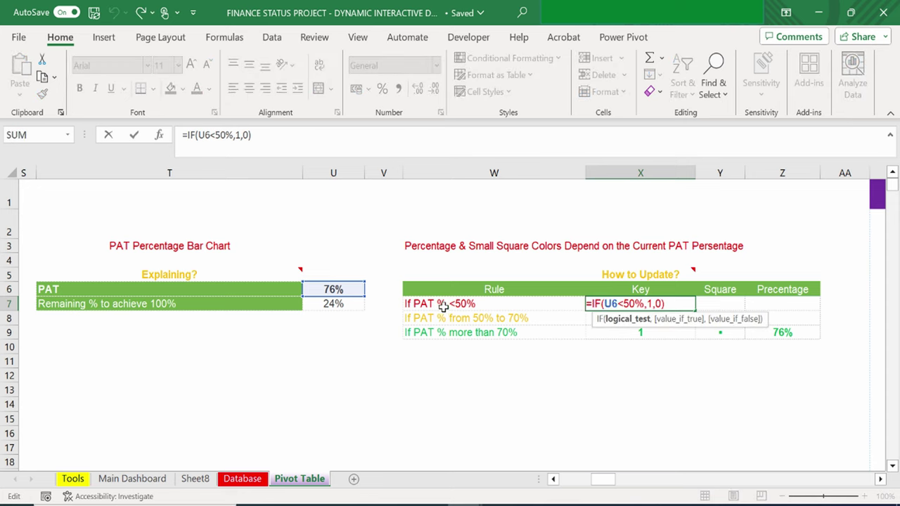
# Commit =IF(U6<50%,1,0) in X7, then review the X8 and X9 key formulas.
pyautogui.click(654, 374)
pyautogui.click(637, 318)
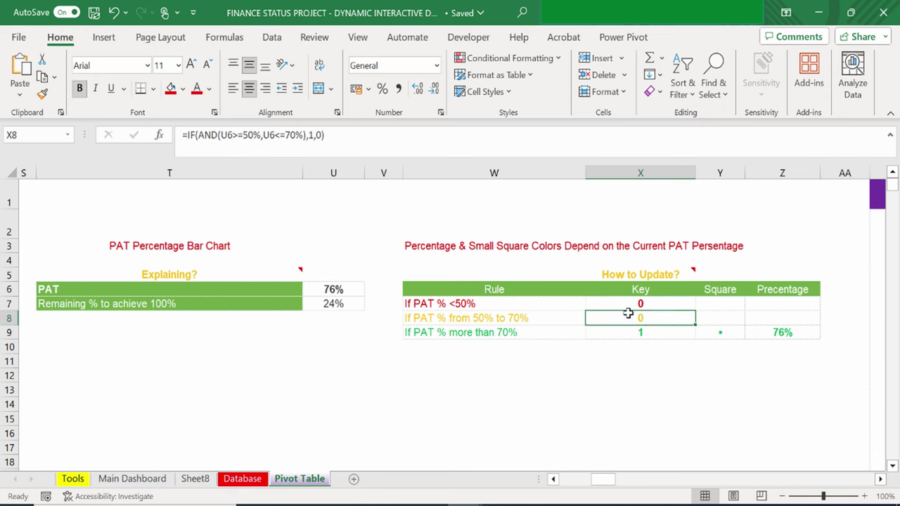
pyautogui.doubleClick(637, 318)
pyautogui.click(629, 333)
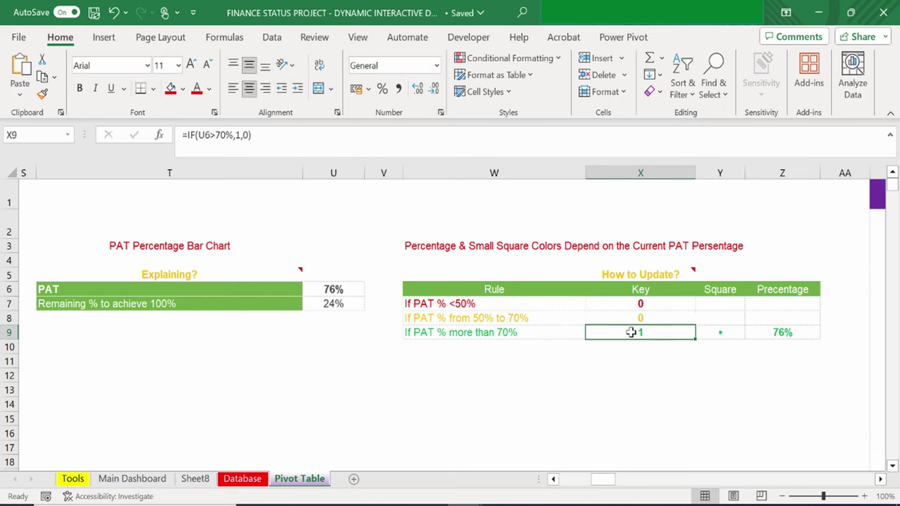
pyautogui.click(629, 402)
pyautogui.click(715, 331)
# Review the IFERROR percentage formulas in Z9, Z8 and Z7.
pyautogui.click(493, 376)
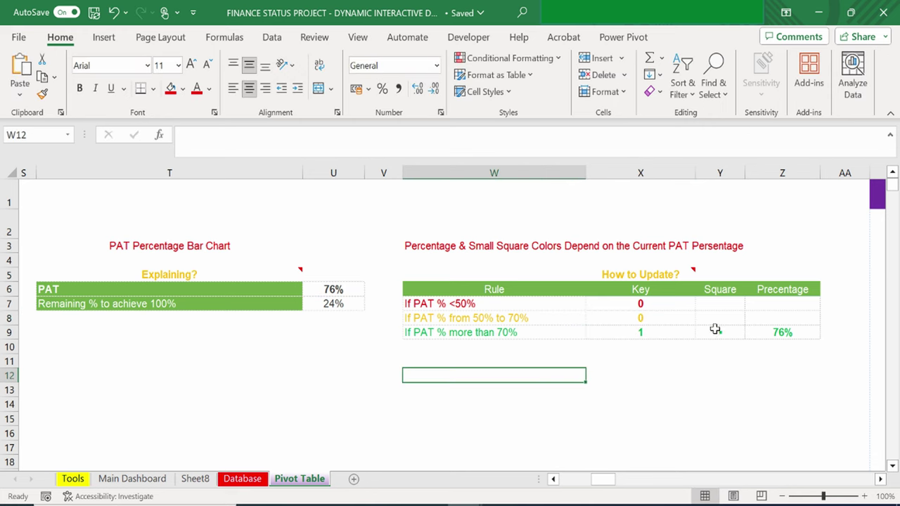
pyautogui.click(772, 330)
pyautogui.click(764, 316)
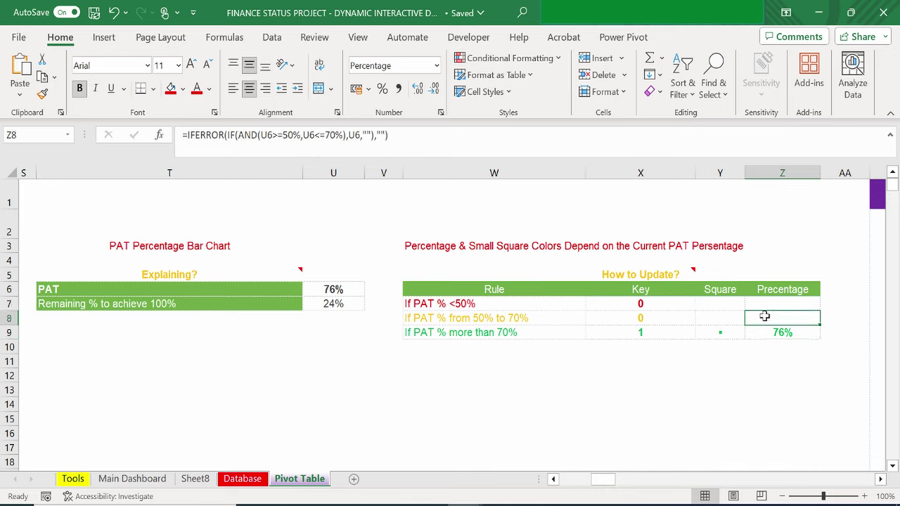
pyautogui.click(771, 306)
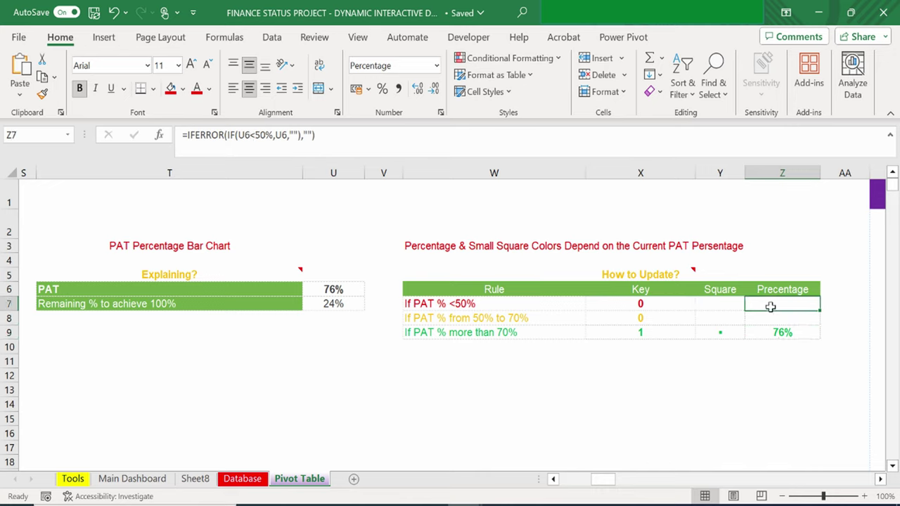
pyautogui.click(351, 364)
pyautogui.click(383, 289)
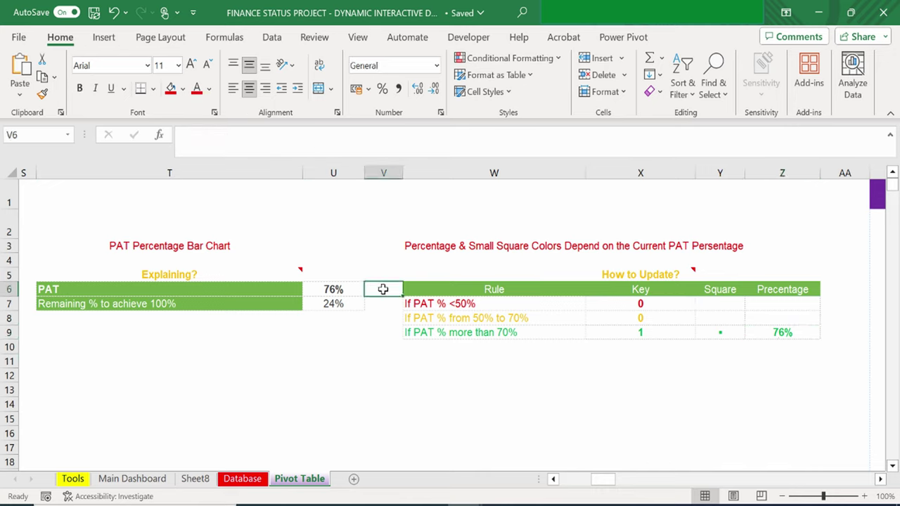
# Write a test note beside PAT and try 50% as the PAT value in U6.
pyautogui.write('5')
pyautogui.press('Return')
pyautogui.click(335, 289)
pyautogui.write('5')
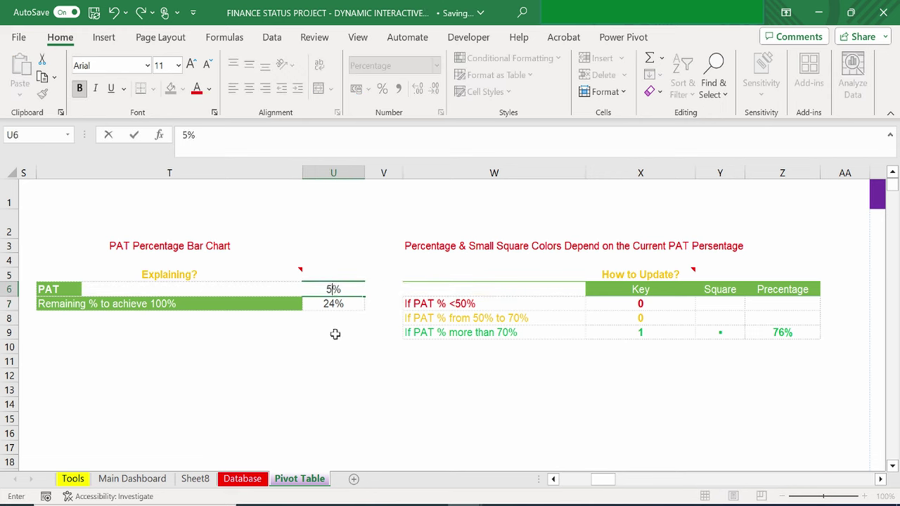
pyautogui.click(350, 361)
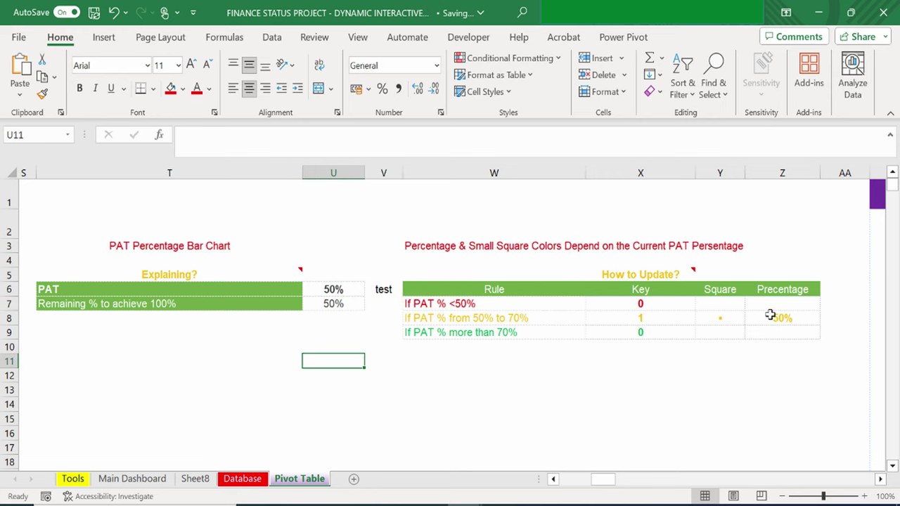
# Try 40% as the PAT value, then undo to restore the 76% formula result.
pyautogui.click(333, 289)
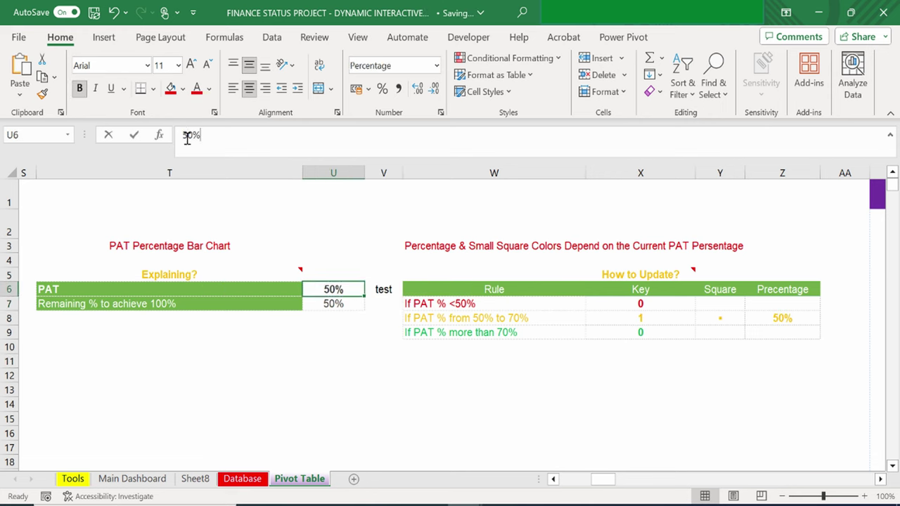
pyautogui.write('40')
pyautogui.click(295, 363)
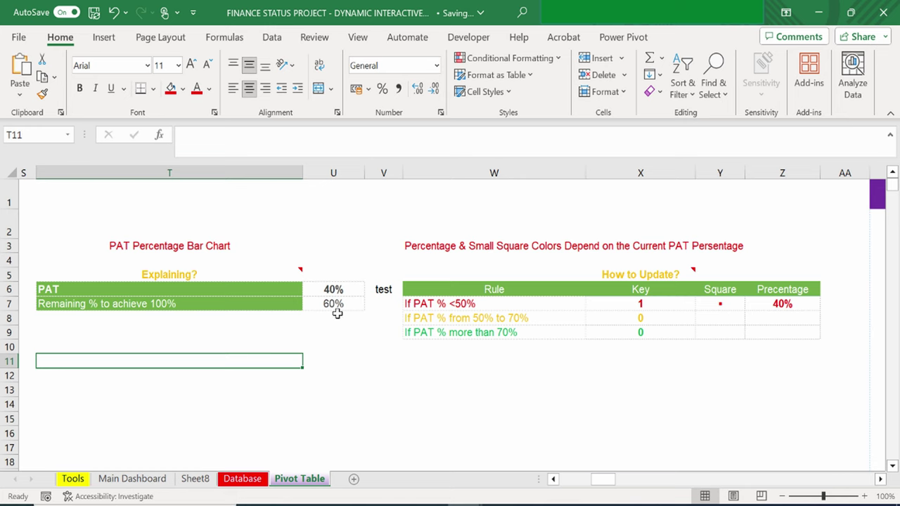
pyautogui.hotkey('ctrl', 'z')
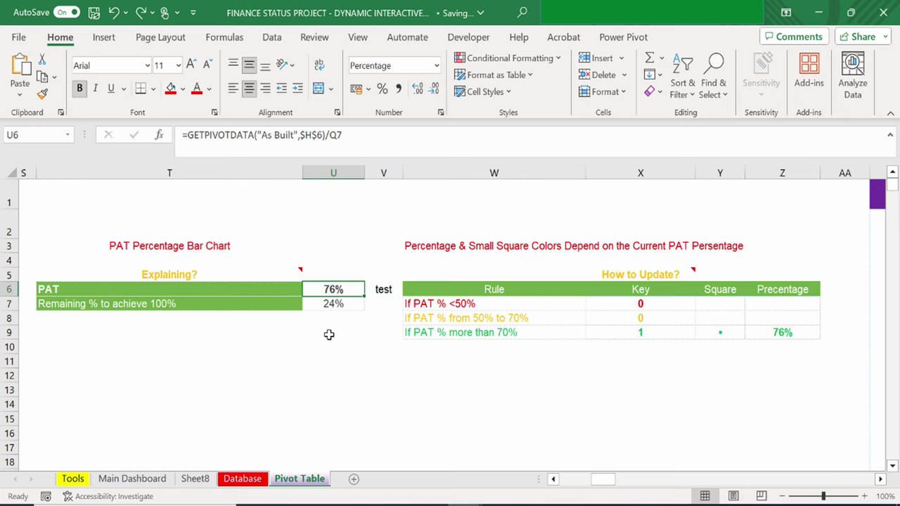
pyautogui.click(328, 346)
# Insert a Stacked Bar chart from the PAT and remaining-percentage rows T6:U7.
pyautogui.moveTo(211, 289); pyautogui.dragTo(330, 303)
pyautogui.click(103, 37)
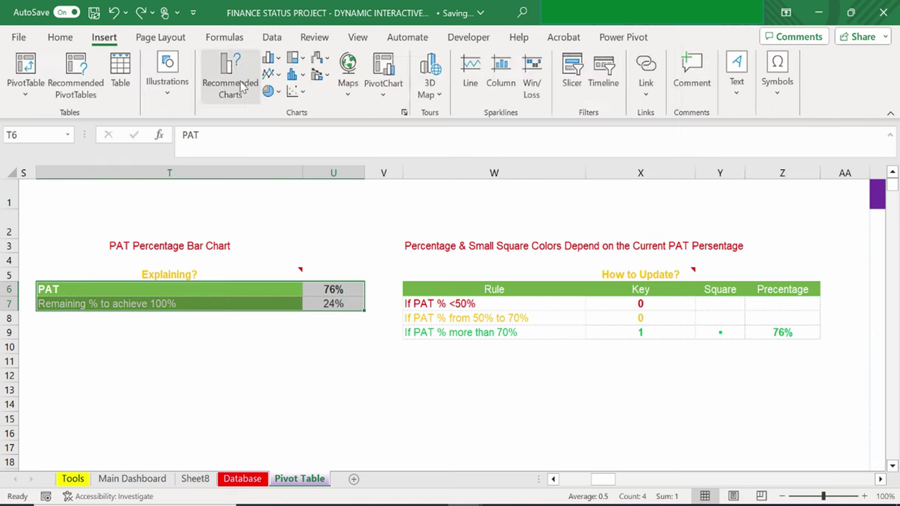
pyautogui.click(241, 85)
pyautogui.click(329, 62)
pyautogui.click(268, 155)
pyautogui.click(268, 173)
pyautogui.click(396, 95)
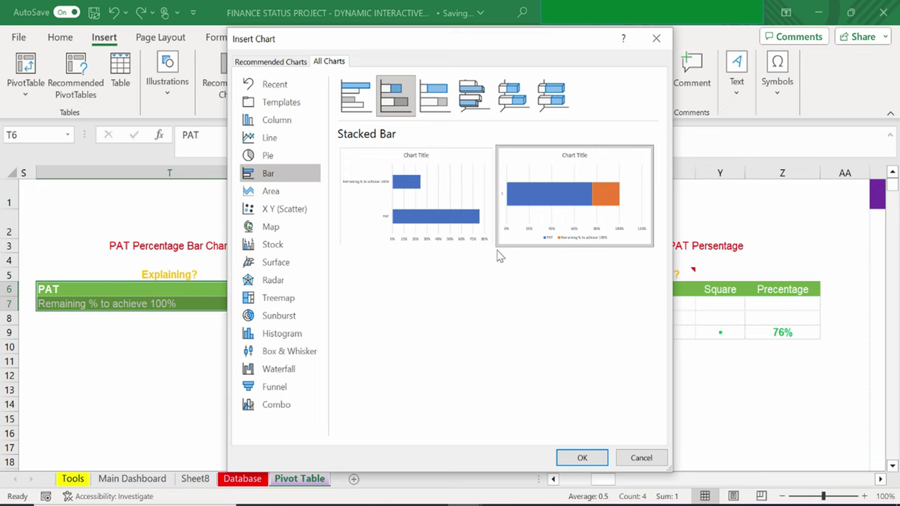
pyautogui.click(582, 458)
# Remove the chart's axes, title, gridlines and legend.
pyautogui.click(639, 227)
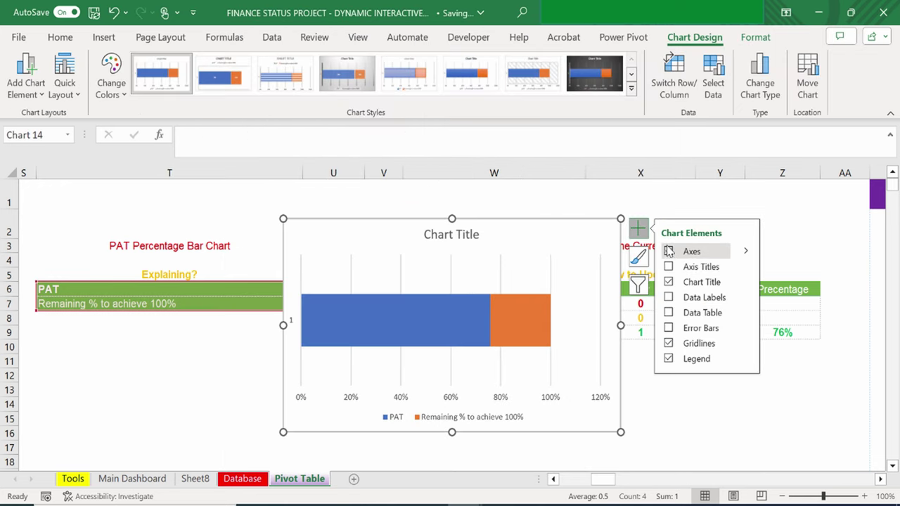
pyautogui.click(668, 252)
pyautogui.click(669, 343)
pyautogui.click(669, 358)
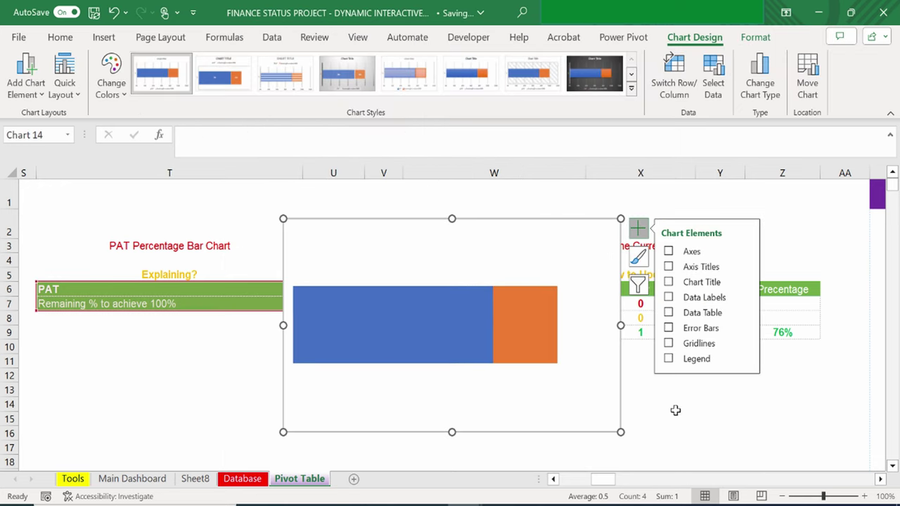
pyautogui.click(677, 415)
# Shrink the chart and move it below the PAT table.
pyautogui.click(453, 432)
pyautogui.moveTo(453, 432); pyautogui.dragTo(464, 356)
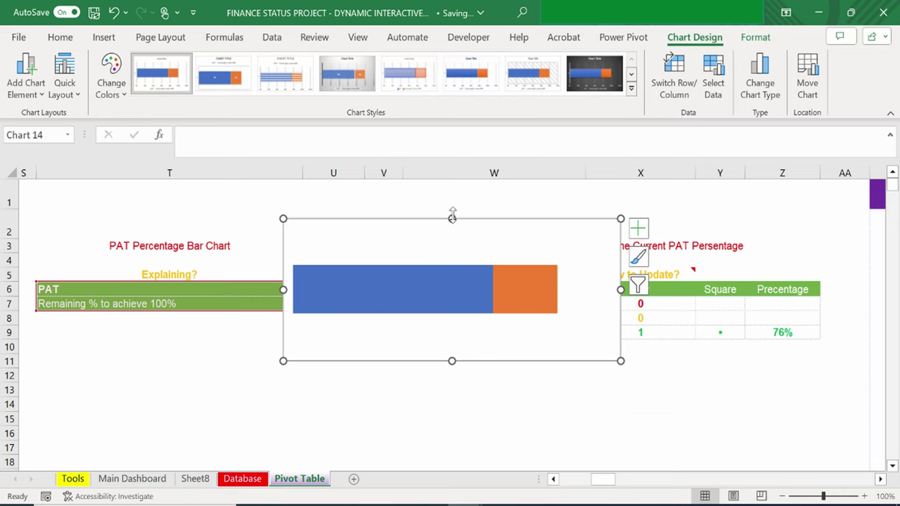
pyautogui.moveTo(452, 216); pyautogui.dragTo(453, 260)
pyautogui.moveTo(621, 310); pyautogui.dragTo(571, 310)
pyautogui.click(307, 296)
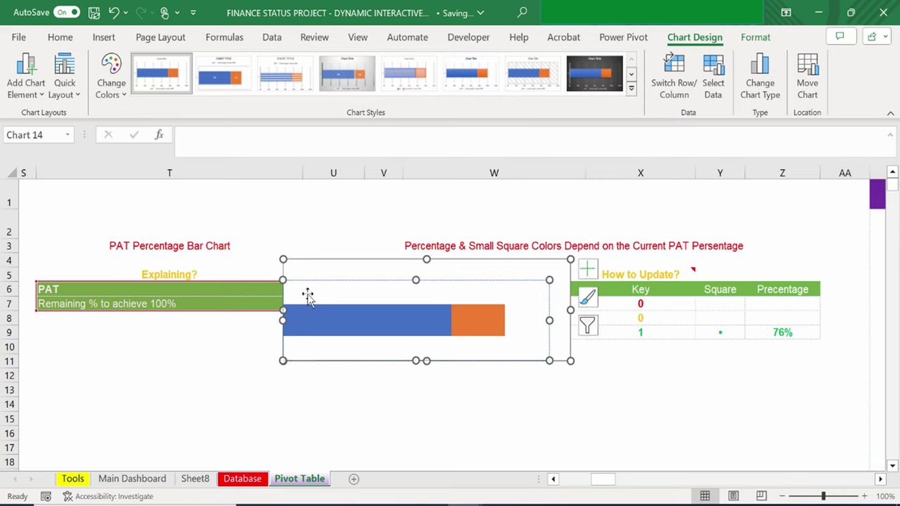
pyautogui.moveTo(368, 287); pyautogui.dragTo(279, 341)
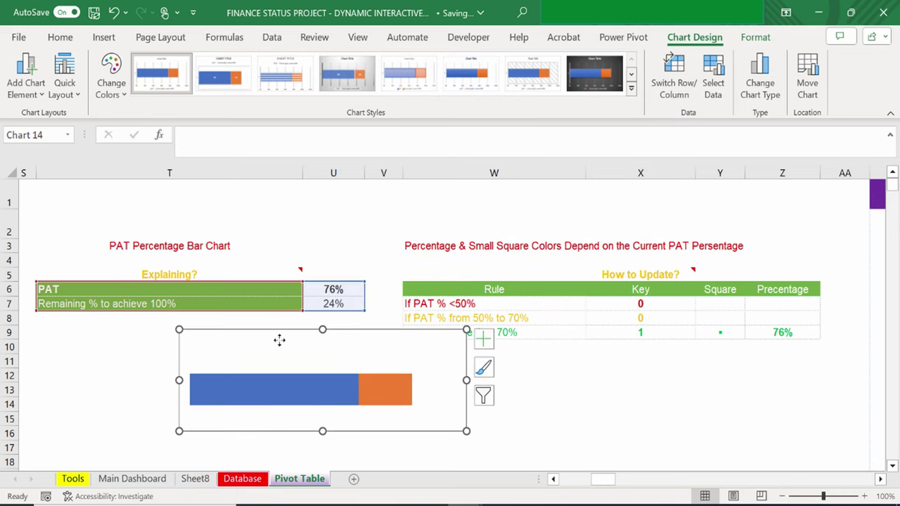
# Cut the chart from the Pivot Table sheet and paste it onto the Main Dashboard.
pyautogui.hotkey('ctrl', 'x')
pyautogui.click(151, 477)
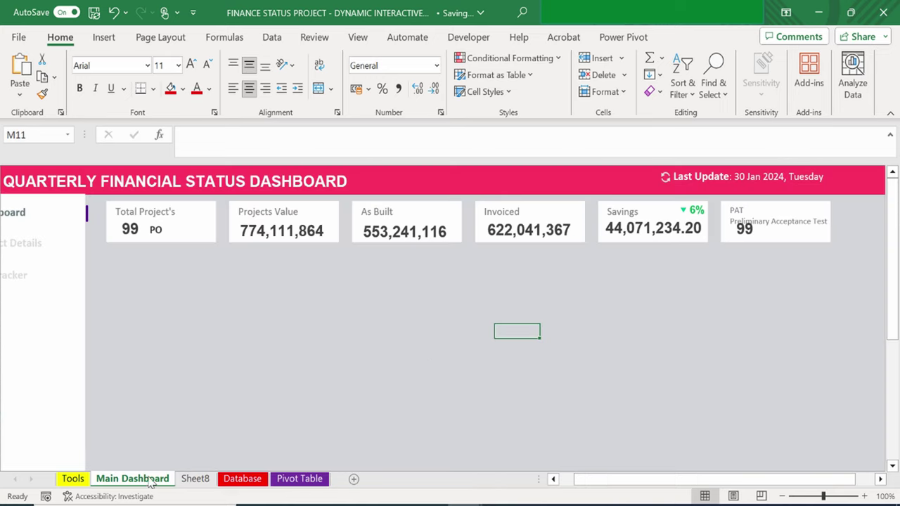
pyautogui.hotkey('ctrl', 'v')
pyautogui.moveTo(475, 363); pyautogui.dragTo(484, 330)
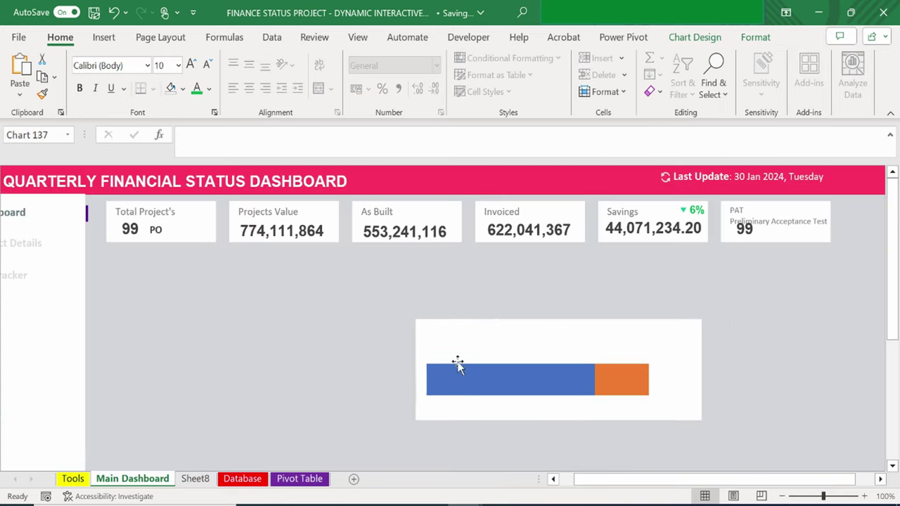
pyautogui.click(436, 301)
pyautogui.click(478, 338)
pyautogui.click(473, 329)
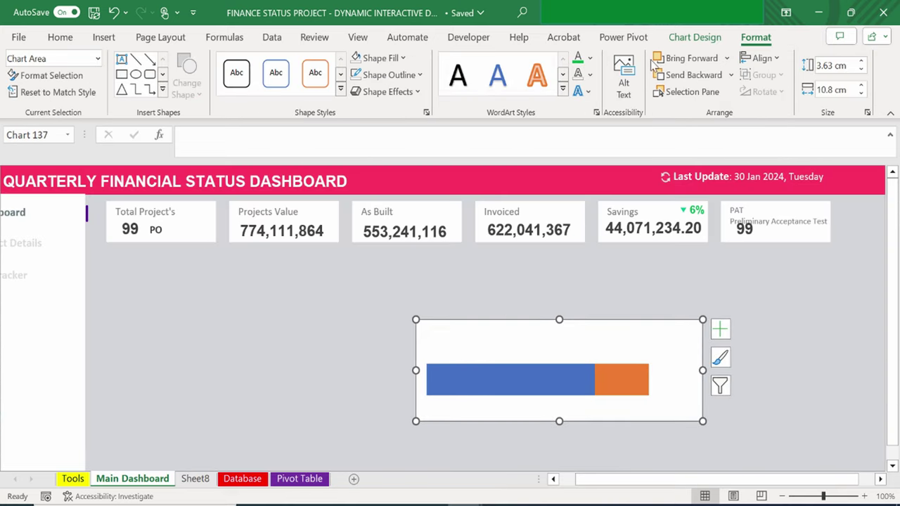
# Remove the chart's white background fill and border outline.
pyautogui.click(383, 58)
pyautogui.click(394, 283)
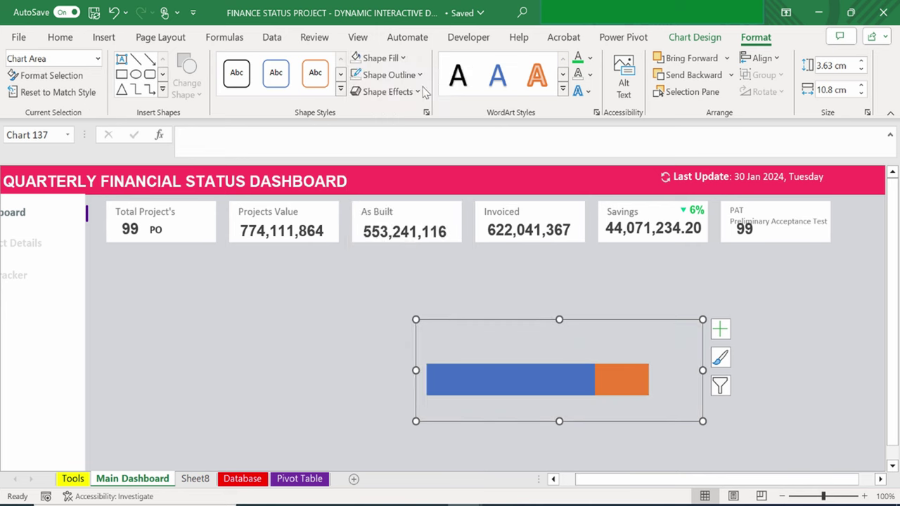
pyautogui.click(420, 75)
pyautogui.click(394, 302)
pyautogui.click(488, 289)
# Colour the PAT bar crimson and the remaining-percentage bar pink.
pyautogui.click(498, 380)
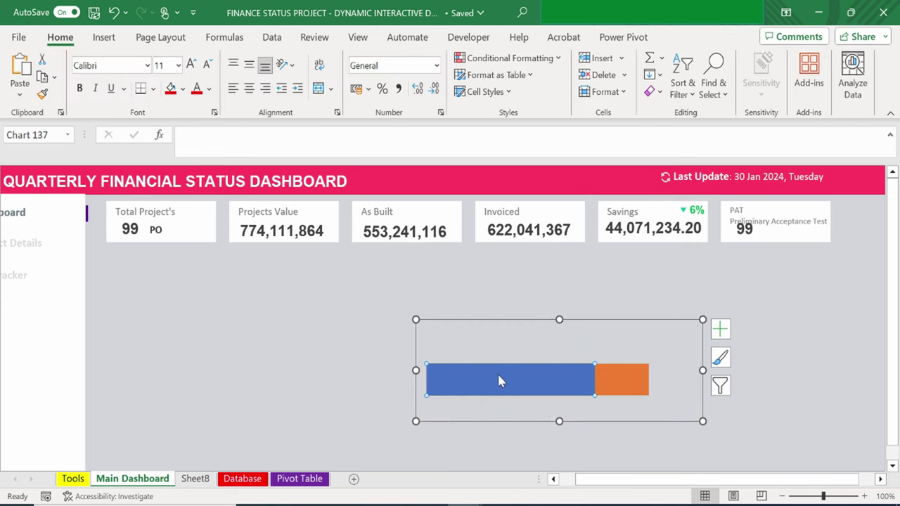
pyautogui.click(497, 380)
pyautogui.moveTo(559, 421); pyautogui.dragTo(559, 408)
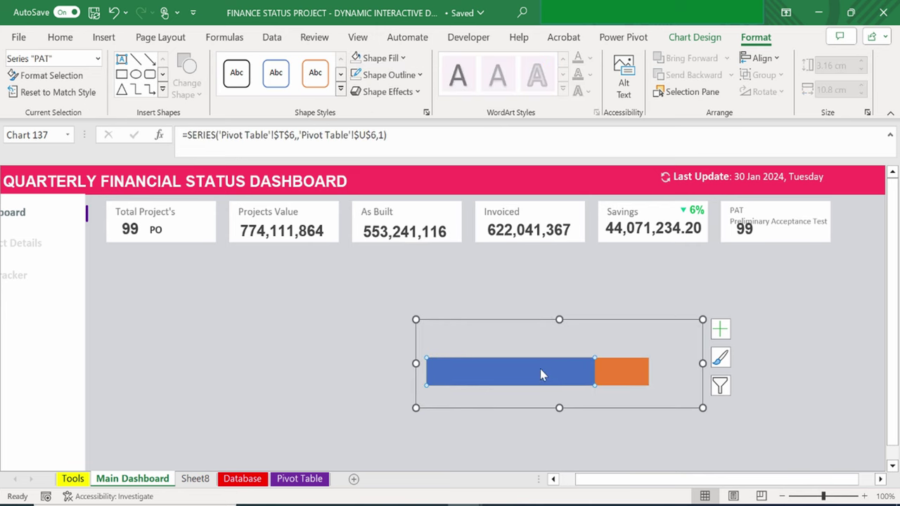
pyautogui.click(404, 59)
pyautogui.click(417, 261)
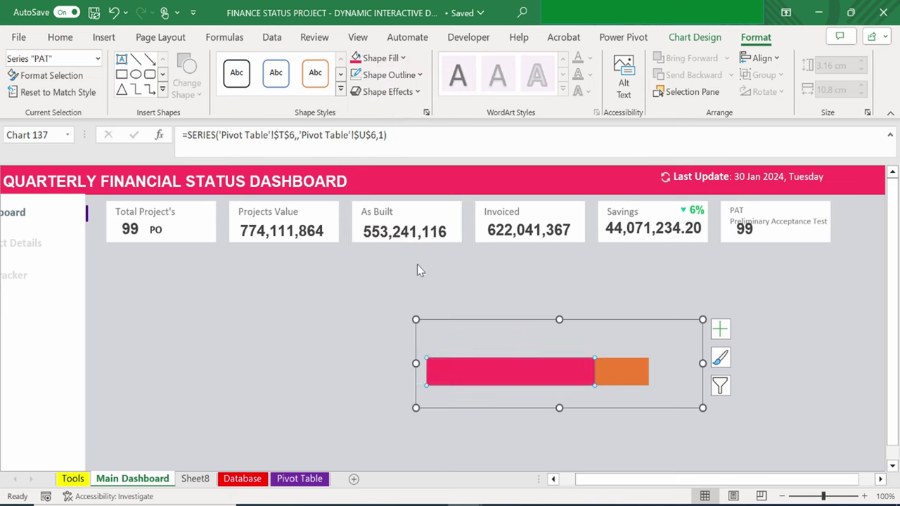
pyautogui.click(624, 370)
pyautogui.click(403, 59)
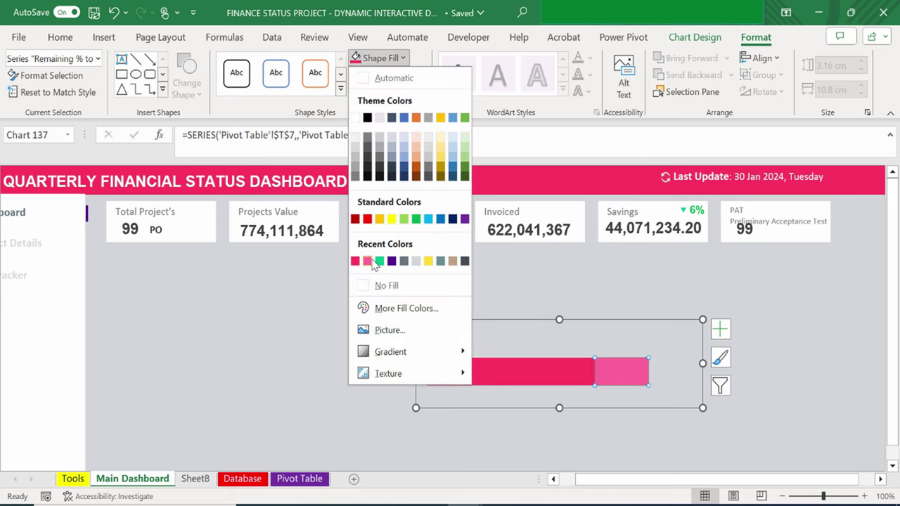
pyautogui.press('Escape')
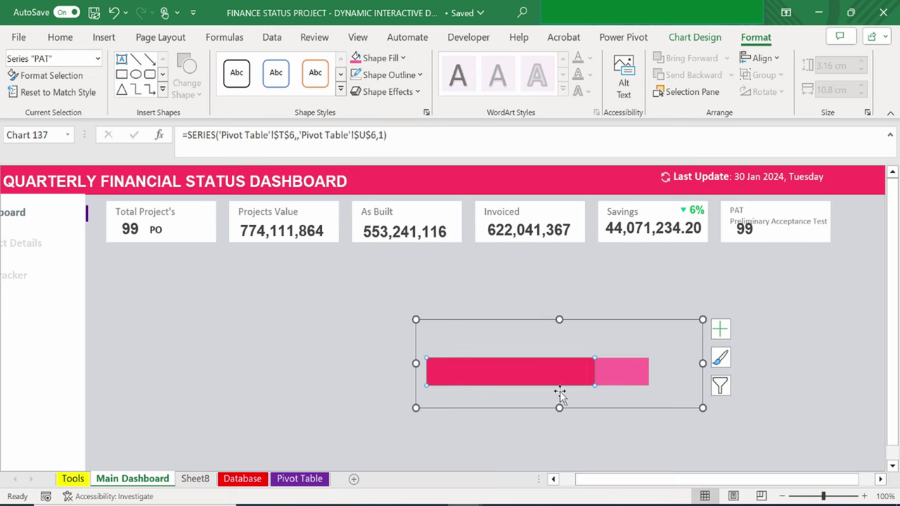
# Shrink the chart to a thin bar and move it under the PAT card.
pyautogui.moveTo(559, 407); pyautogui.dragTo(560, 393)
pyautogui.moveTo(558, 318); pyautogui.dragTo(559, 361)
pyautogui.moveTo(703, 376); pyautogui.dragTo(586, 376)
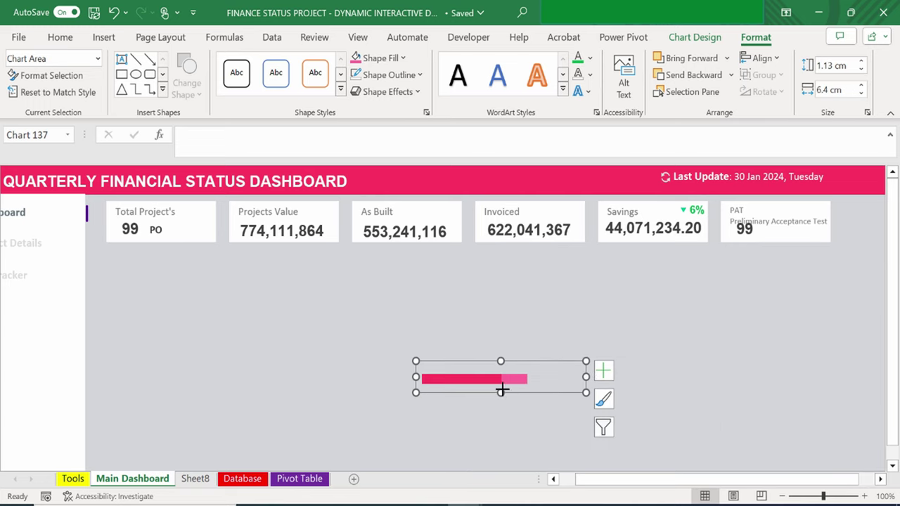
pyautogui.moveTo(488, 362); pyautogui.dragTo(767, 264)
# Delete the 99 value from the PAT card and place the bar chart there.
pyautogui.click(751, 238)
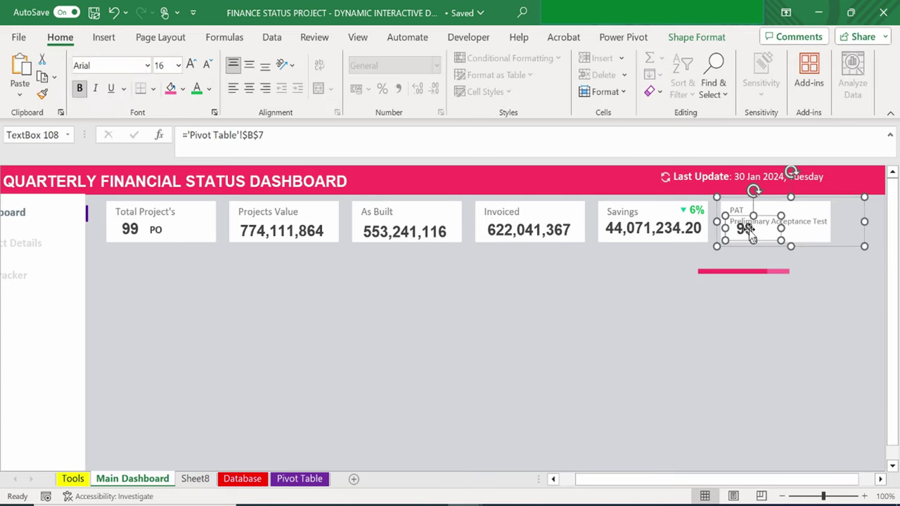
pyautogui.press('Delete')
pyautogui.click(747, 274)
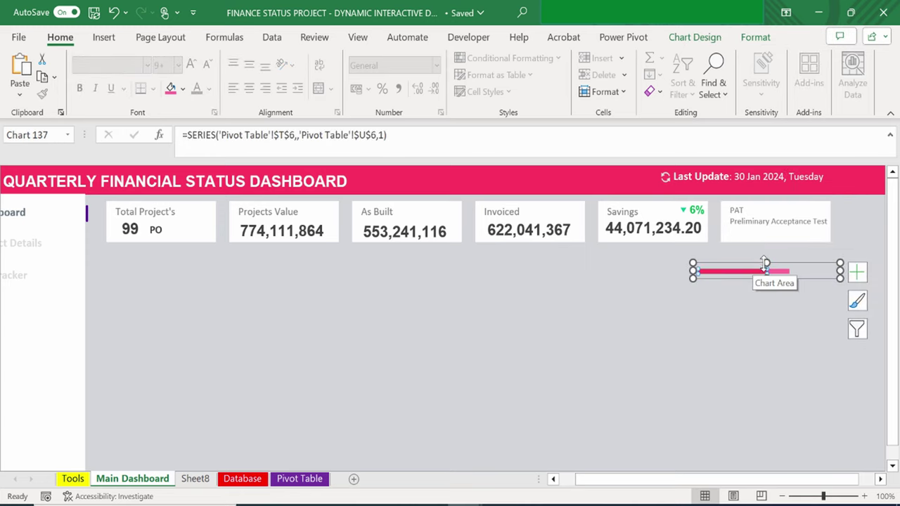
pyautogui.moveTo(766, 278); pyautogui.dragTo(789, 228)
# Draw a small text box below the PAT card.
pyautogui.hscroll(2, 745, 321)
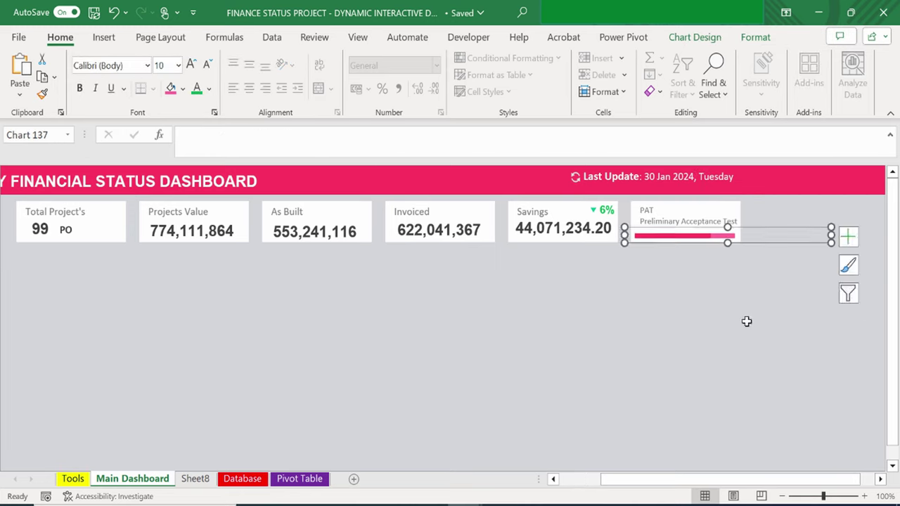
pyautogui.click(607, 331)
pyautogui.click(104, 37)
pyautogui.click(737, 74)
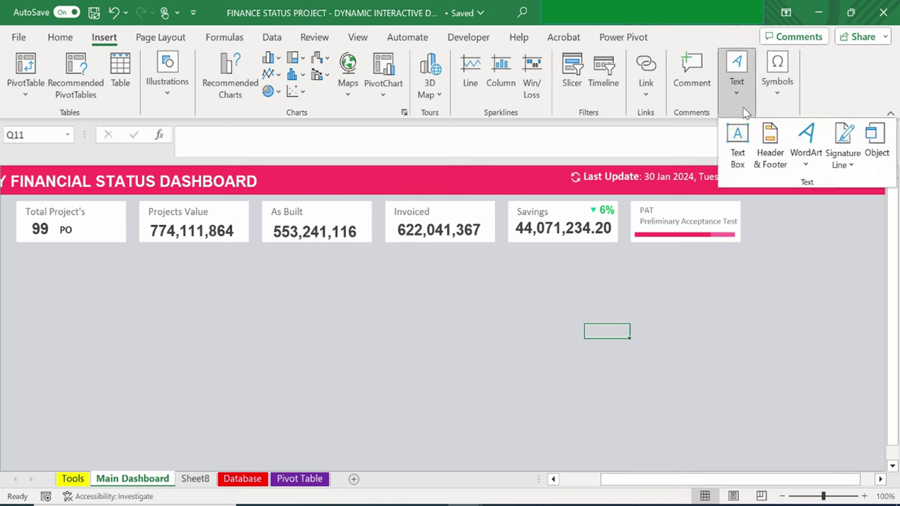
pyautogui.click(735, 143)
pyautogui.moveTo(545, 304); pyautogui.dragTo(595, 325)
pyautogui.moveTo(597, 328); pyautogui.dragTo(597, 329)
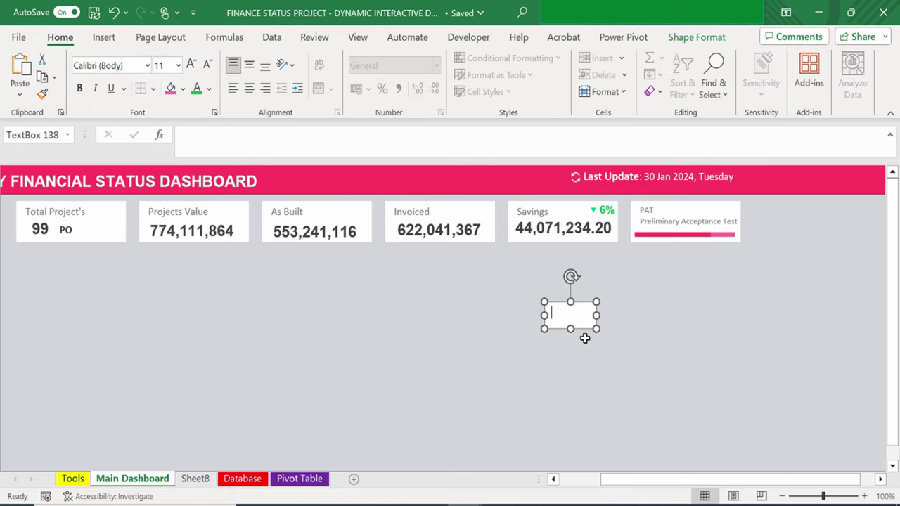
pyautogui.click(584, 340)
# Paste two copies of the text box further down.
pyautogui.click(567, 313)
pyautogui.click(579, 362)
pyautogui.hotkey('ctrl', 'v')
pyautogui.click(588, 387)
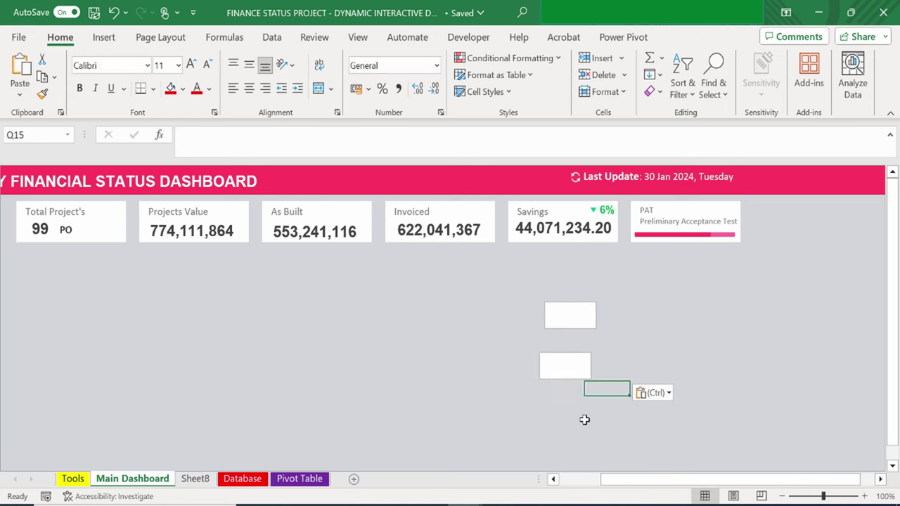
pyautogui.hotkey('ctrl', 'v')
pyautogui.click(587, 338)
# Link the top text box to Pivot Table cell Z7.
pyautogui.click(545, 306)
pyautogui.click(283, 149)
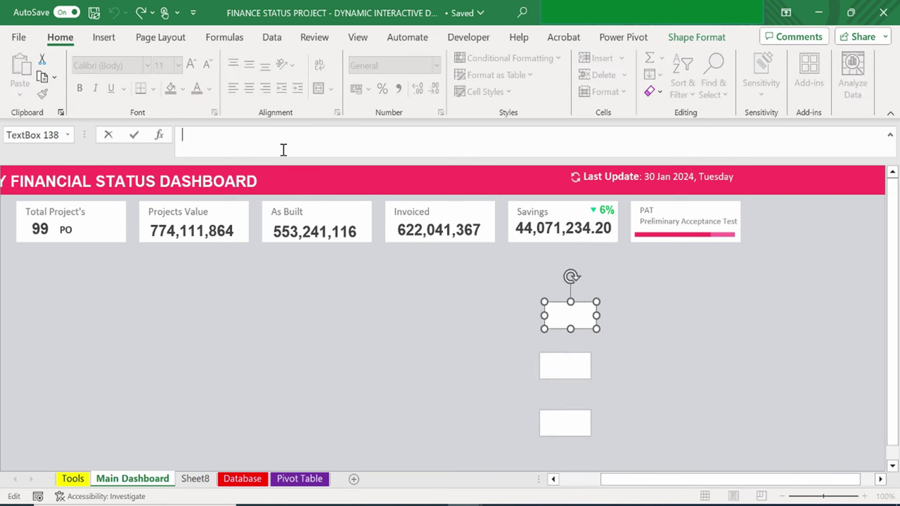
pyautogui.write('=')
pyautogui.click(300, 479)
pyautogui.click(775, 307)
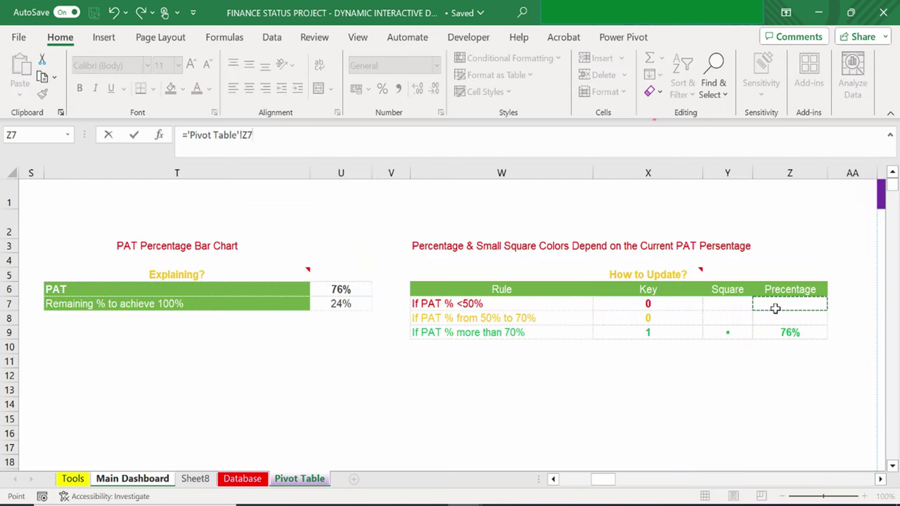
pyautogui.press('Return')
# Link the middle text box to Pivot Table cell Z8.
pyautogui.click(543, 356)
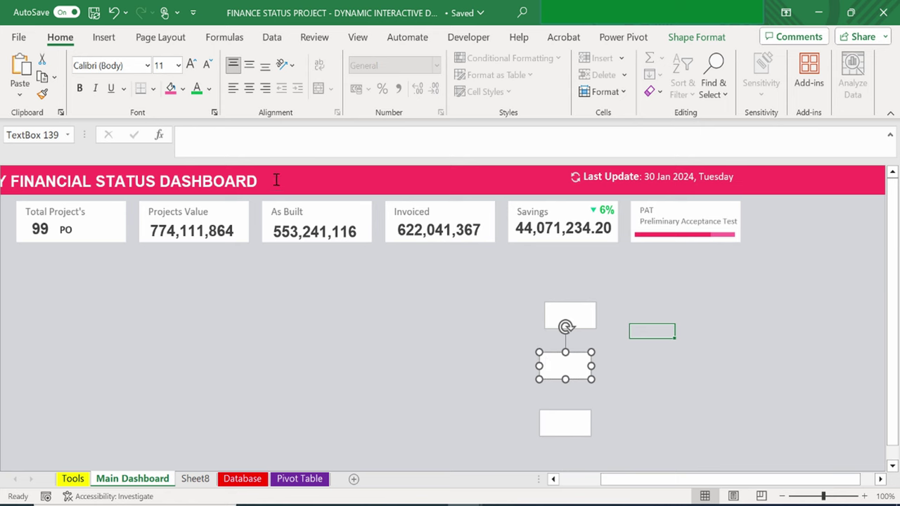
pyautogui.click(259, 139)
pyautogui.write('=')
pyautogui.click(299, 479)
pyautogui.click(786, 321)
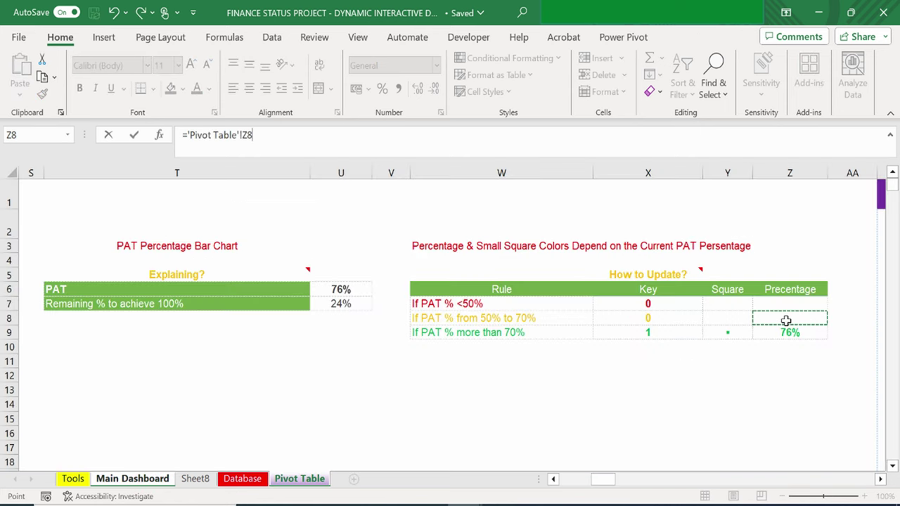
pyautogui.press('Return')
pyautogui.click(485, 402)
# Link the bottom text box to Pivot Table cell Z9, showing 76%.
pyautogui.click(541, 416)
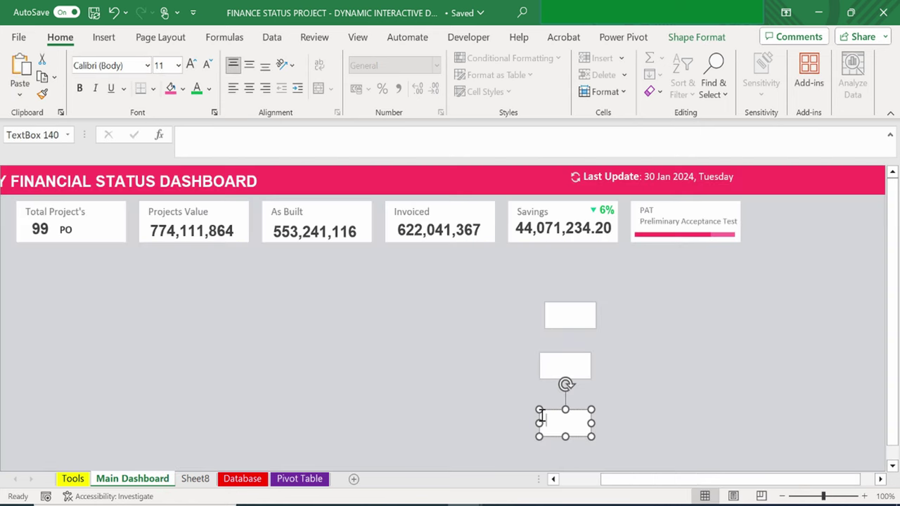
pyautogui.click(262, 136)
pyautogui.write('=')
pyautogui.click(300, 479)
pyautogui.click(773, 345)
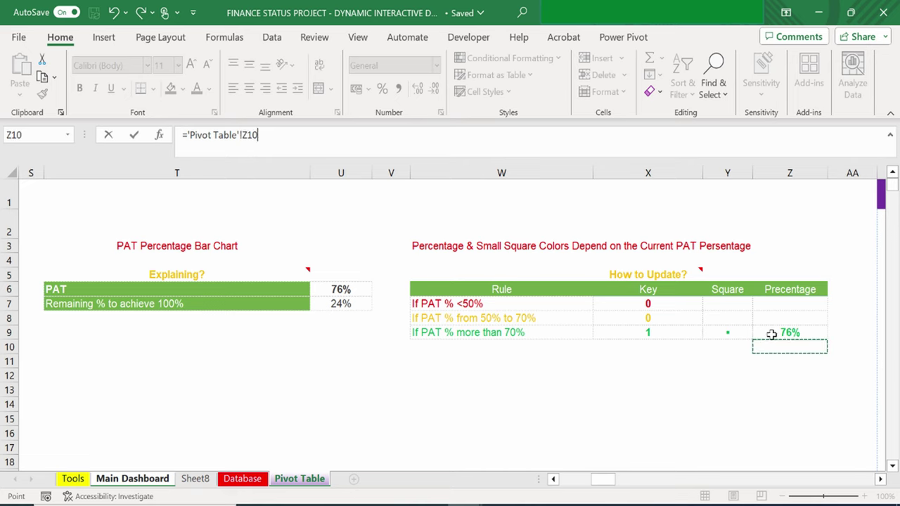
pyautogui.press('Return')
pyautogui.click(652, 345)
# Format all three text boxes in Arial 16 pt, centred vertically and horizontally.
pyautogui.click(545, 325)
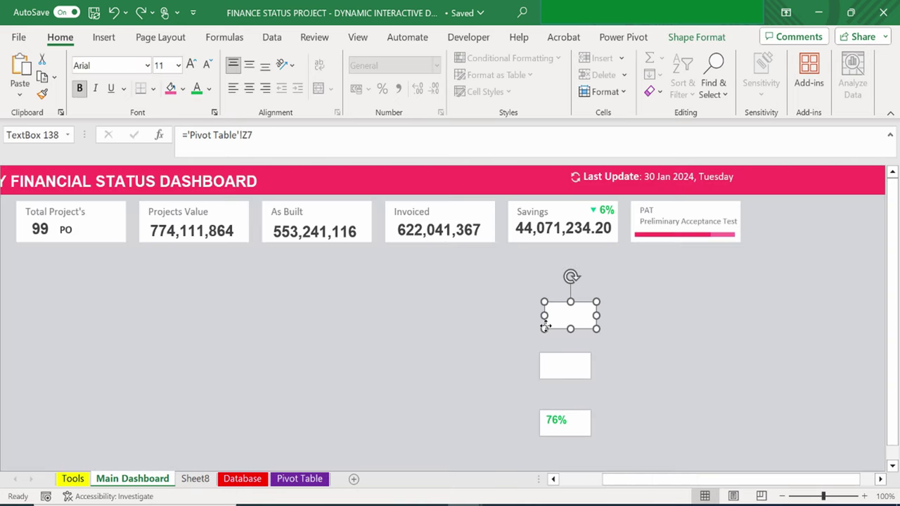
pyautogui.keyDown('shift'); pyautogui.click(558, 361); pyautogui.keyUp('shift')
pyautogui.keyDown('shift'); pyautogui.click(565, 415); pyautogui.keyUp('shift')
pyautogui.click(147, 65)
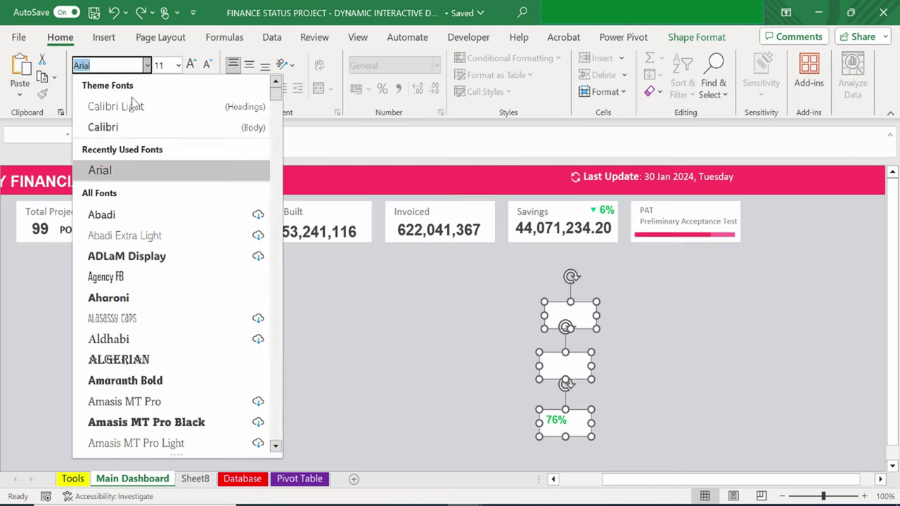
pyautogui.click(99, 170)
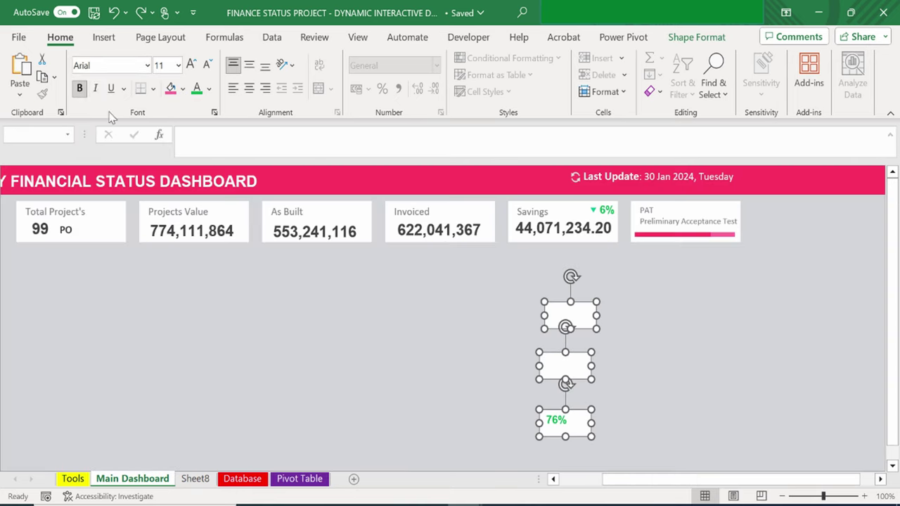
pyautogui.click(191, 65)
pyautogui.click(191, 64)
pyautogui.click(191, 65)
pyautogui.click(249, 65)
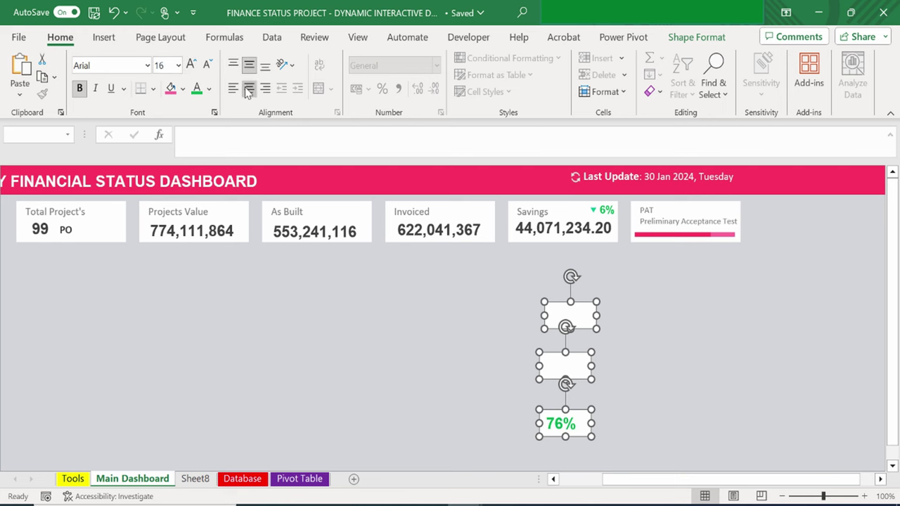
pyautogui.click(249, 89)
# Check the Percentage and Key formulas on the Pivot Table sheet.
pyautogui.click(290, 480)
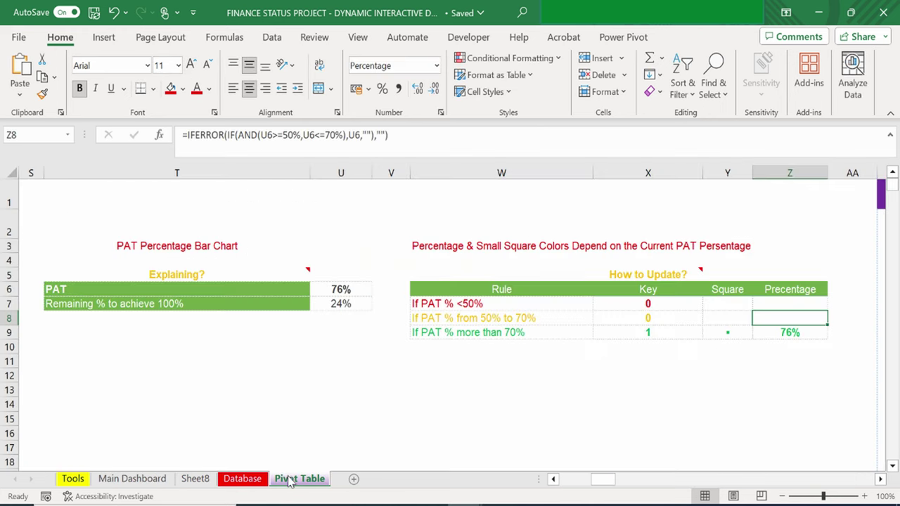
pyautogui.click(780, 301)
pyautogui.click(648, 318)
pyautogui.click(132, 478)
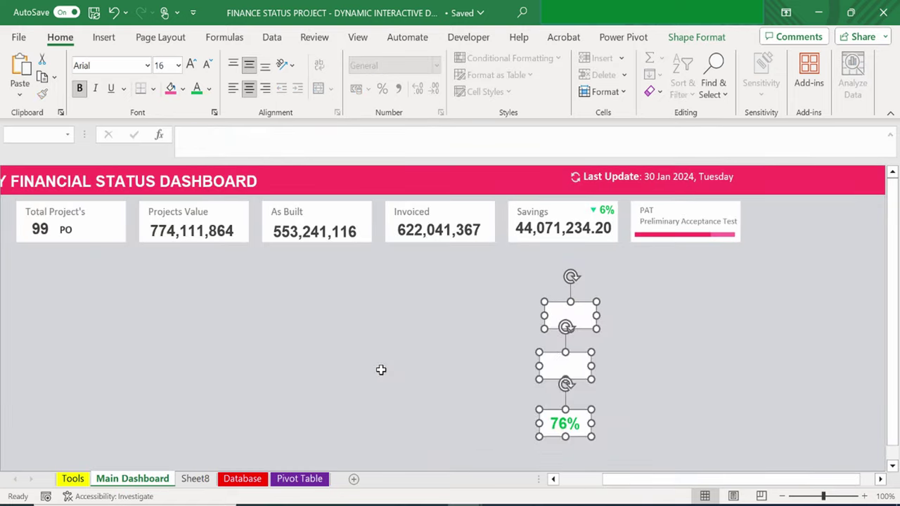
# Colour the top text box's text red.
pyautogui.click(570, 315)
pyautogui.click(209, 89)
pyautogui.click(209, 251)
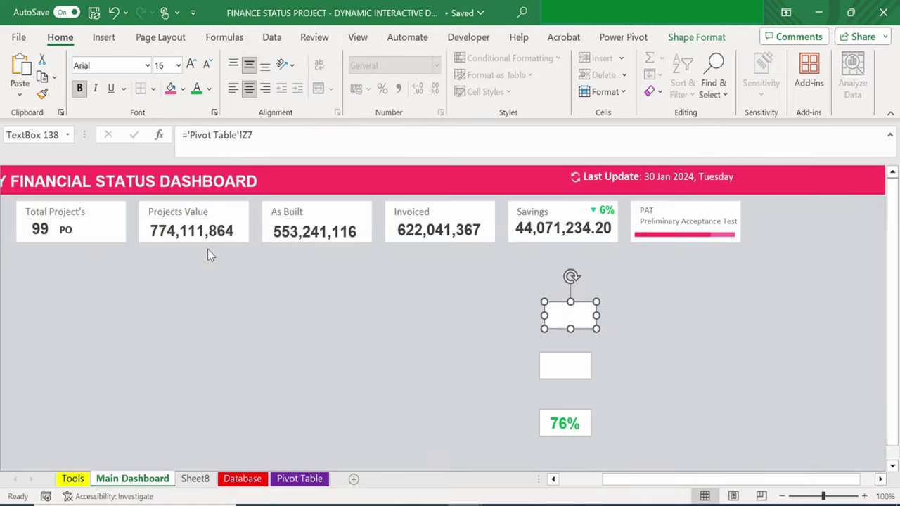
pyautogui.click(296, 478)
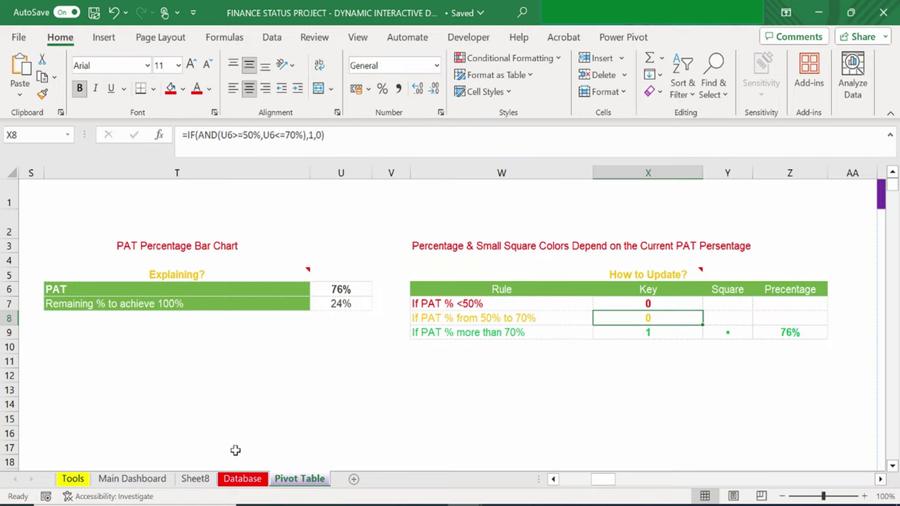
pyautogui.click(132, 478)
# Colour the middle text box's text orange.
pyautogui.click(569, 367)
pyautogui.click(209, 89)
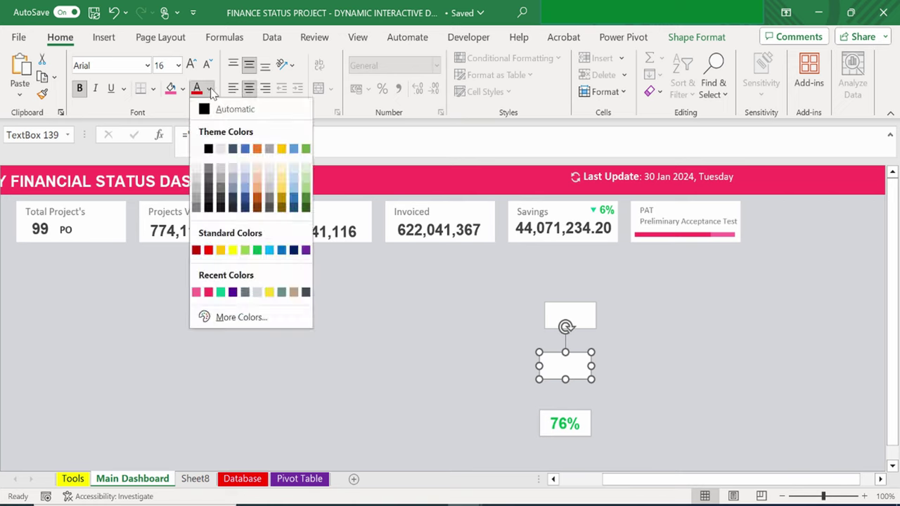
pyautogui.click(222, 250)
pyautogui.click(337, 316)
# Colour the 76% text green, then select all three text boxes together.
pyautogui.click(550, 424)
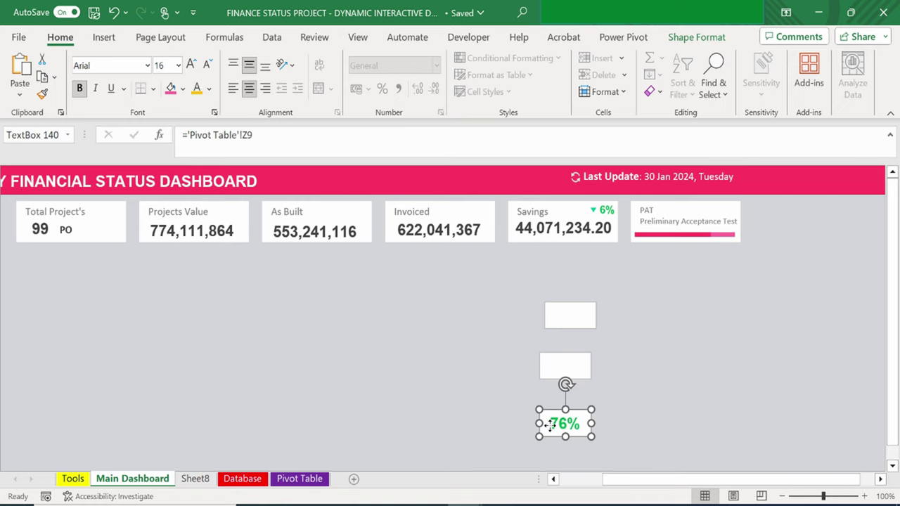
pyautogui.click(209, 88)
pyautogui.click(218, 291)
pyautogui.click(280, 356)
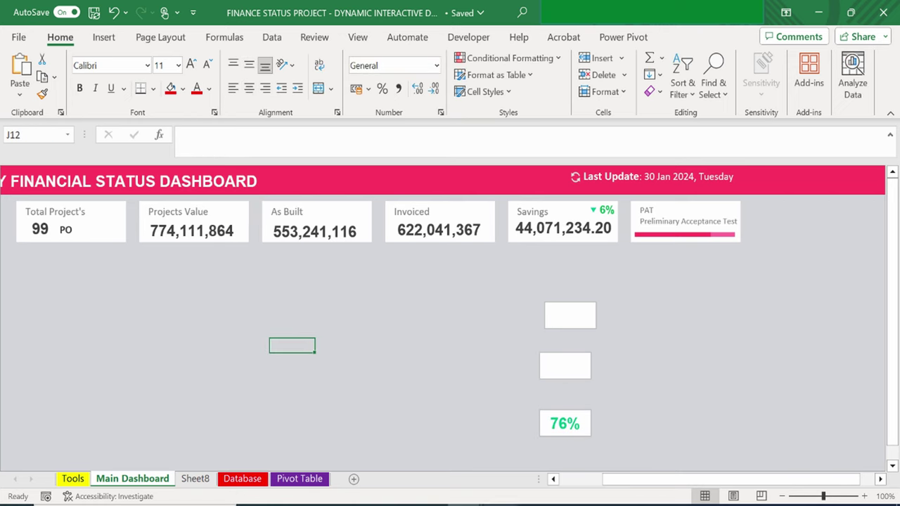
pyautogui.click(548, 313)
pyautogui.keyDown('shift'); pyautogui.click(565, 366); pyautogui.keyUp('shift')
pyautogui.keyDown('shift'); pyautogui.click(565, 424); pyautogui.keyUp('shift')
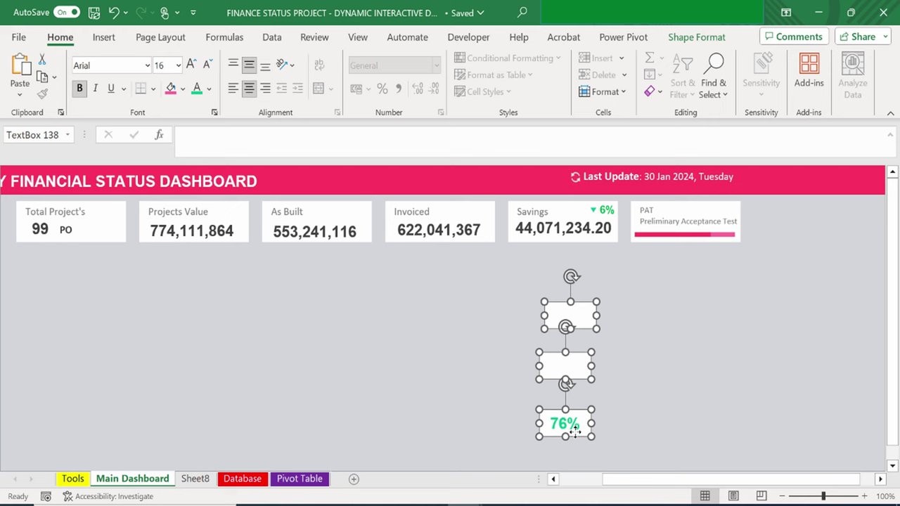
# Resize the text boxes to a height of 1.27 cm and a width of 0.9.
pyautogui.click(696, 37)
pyautogui.click(849, 64)
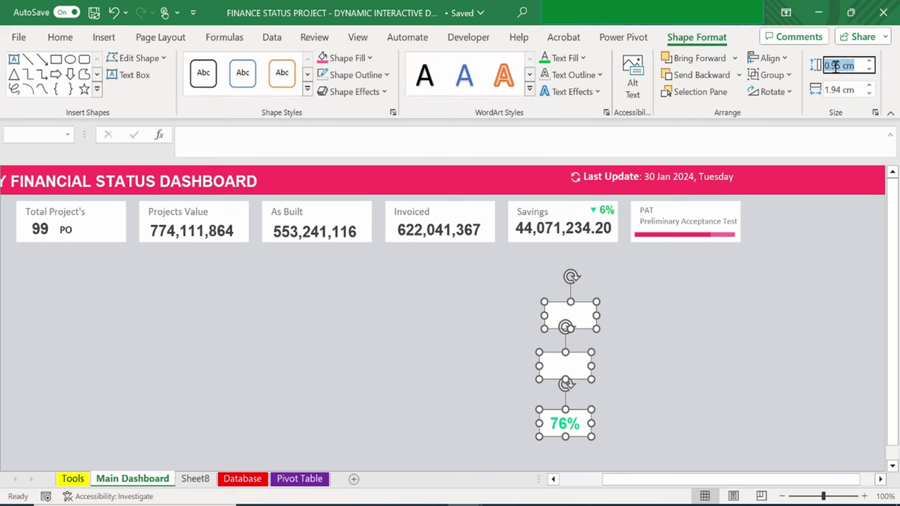
pyautogui.write('0.5"')
pyautogui.click(842, 88)
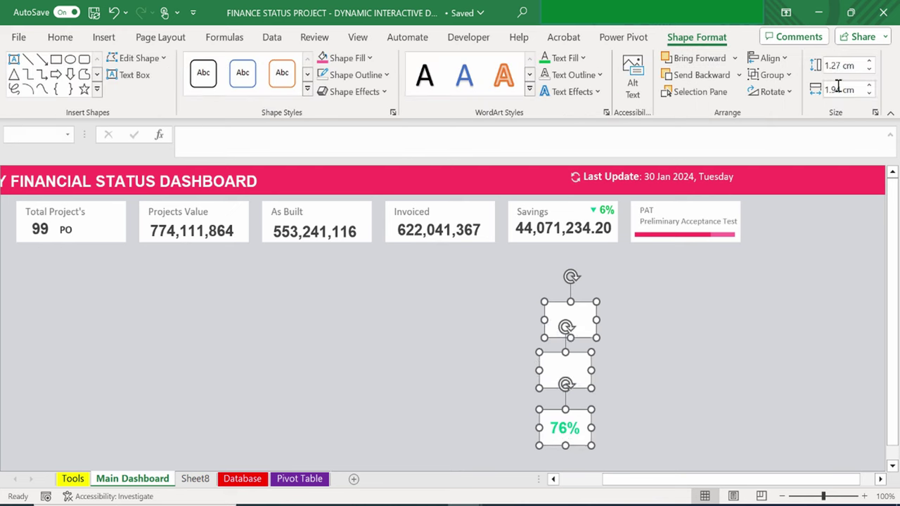
pyautogui.write('0')
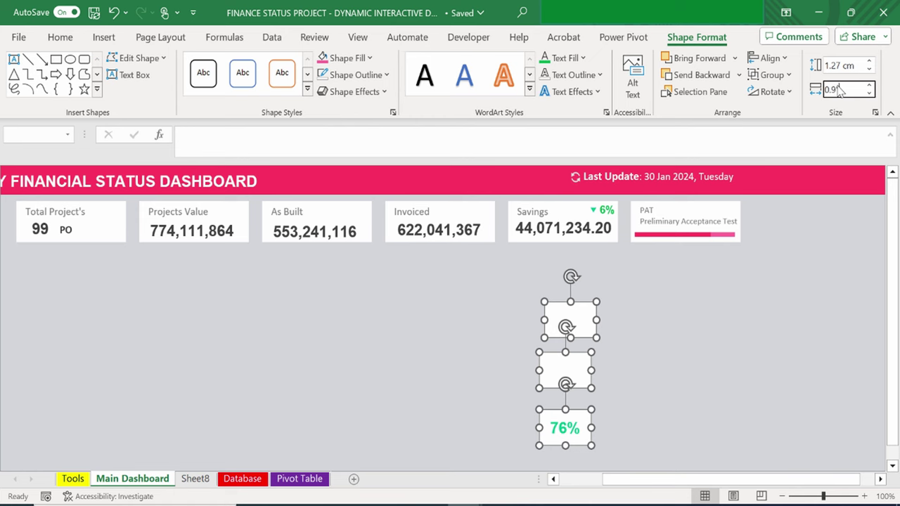
pyautogui.write('.9')
pyautogui.click(746, 319)
# Remove the outline from the three text boxes and stack them centred on one another.
pyautogui.click(597, 334)
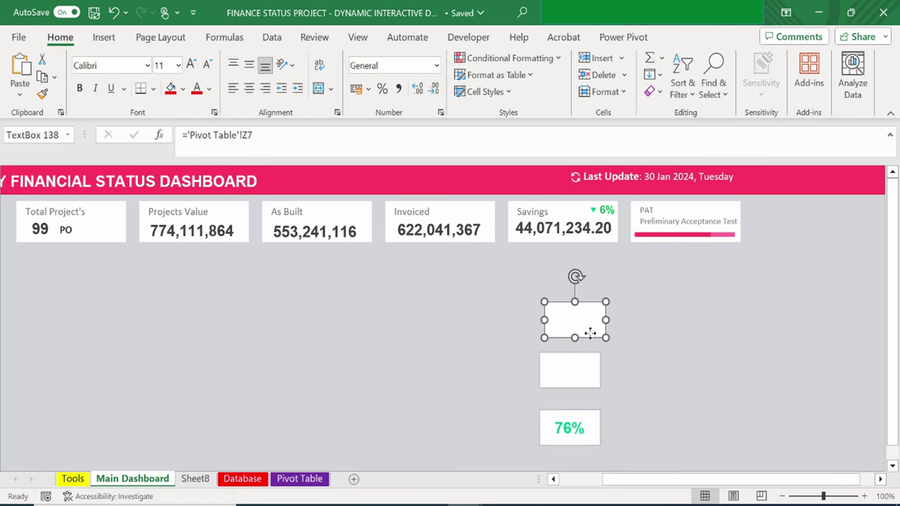
pyautogui.keyDown('ctrl'); pyautogui.click(570, 371); pyautogui.keyUp('ctrl')
pyautogui.keyDown('ctrl'); pyautogui.click(570, 429); pyautogui.keyUp('ctrl')
pyautogui.click(696, 37)
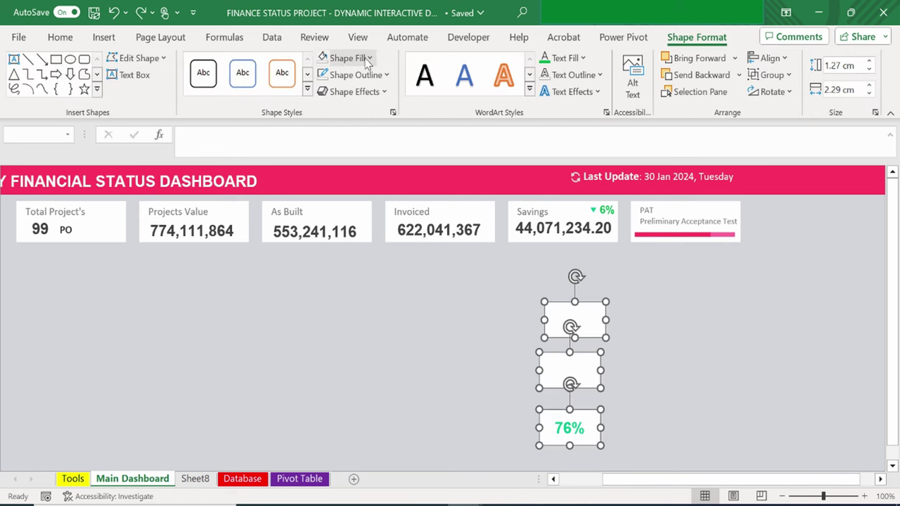
pyautogui.click(348, 58)
pyautogui.click(356, 74)
pyautogui.click(356, 75)
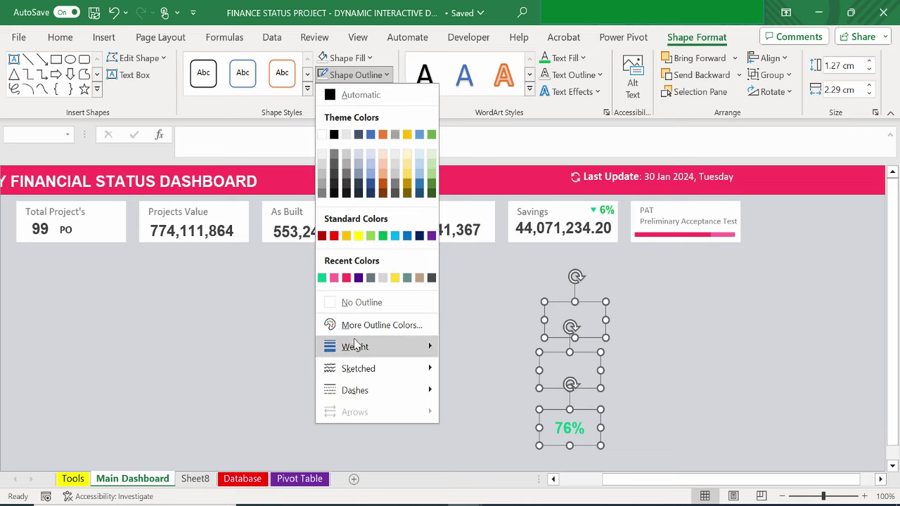
pyautogui.click(364, 301)
pyautogui.click(770, 58)
pyautogui.click(786, 100)
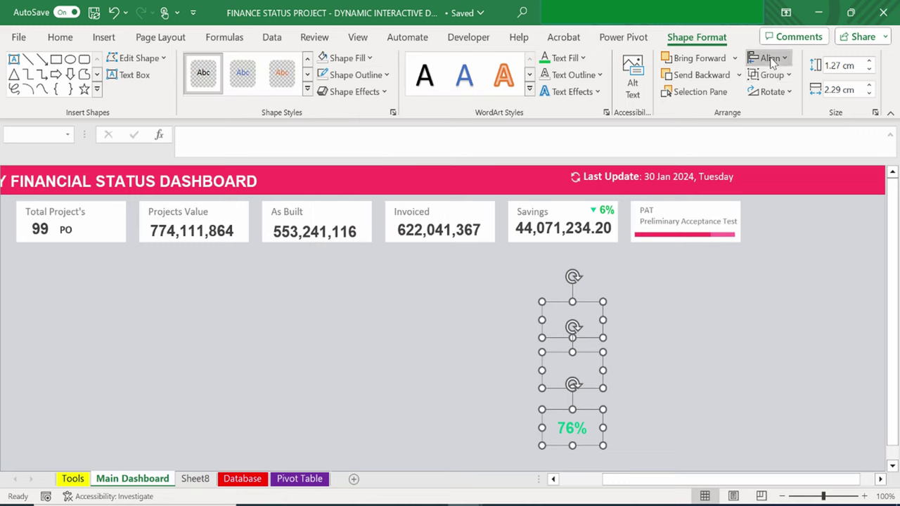
pyautogui.click(770, 57)
pyautogui.click(801, 167)
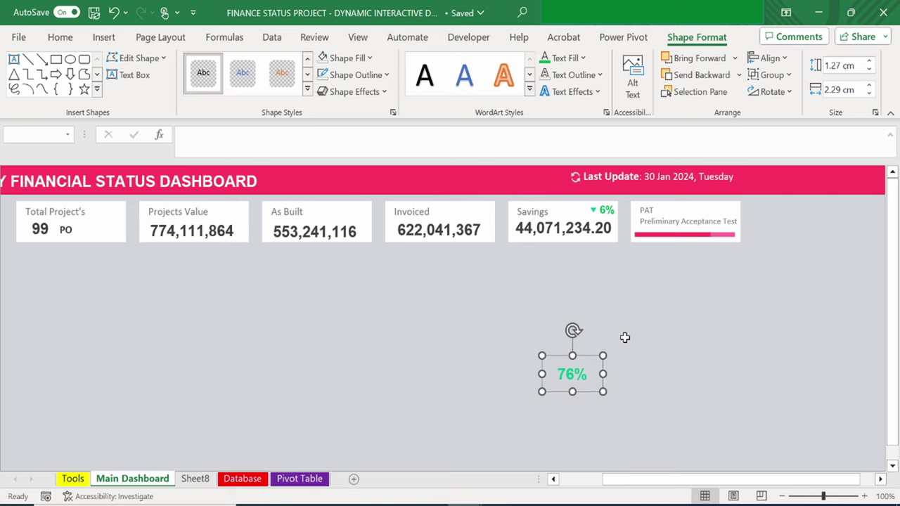
# Shrink the 76% label's font and move it onto the PAT card's top-left corner.
pyautogui.moveTo(636, 479); pyautogui.dragTo(728, 464)
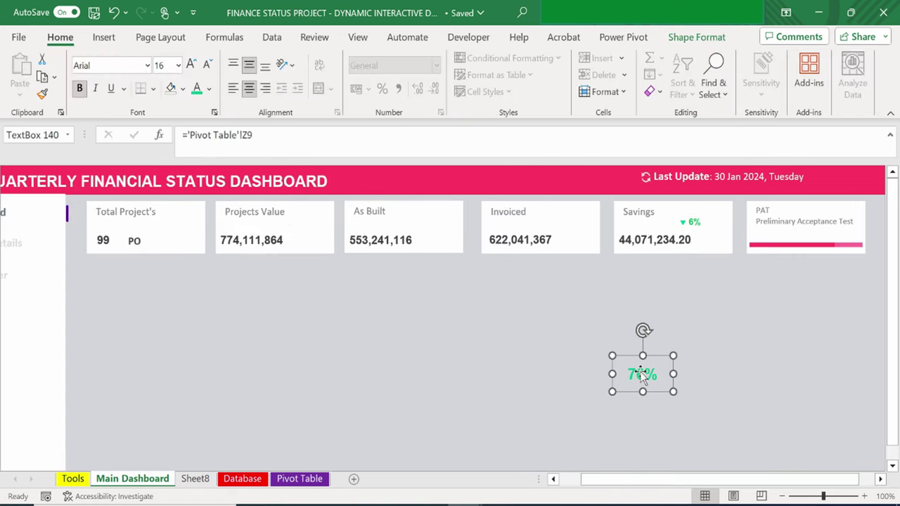
pyautogui.hotkey('ctrl', 'shift', ',')
pyautogui.hotkey('ctrl', 'shift', ',')
pyautogui.moveTo(642, 378); pyautogui.dragTo(768, 209)
pyautogui.click(632, 352)
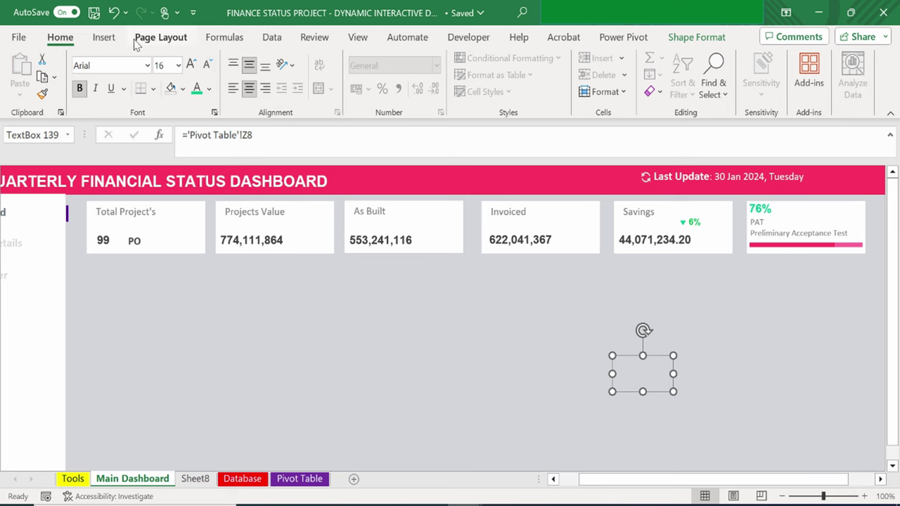
# Draw a new text box holding 100% below the KPI cards.
pyautogui.click(103, 38)
pyautogui.click(168, 77)
pyautogui.click(196, 167)
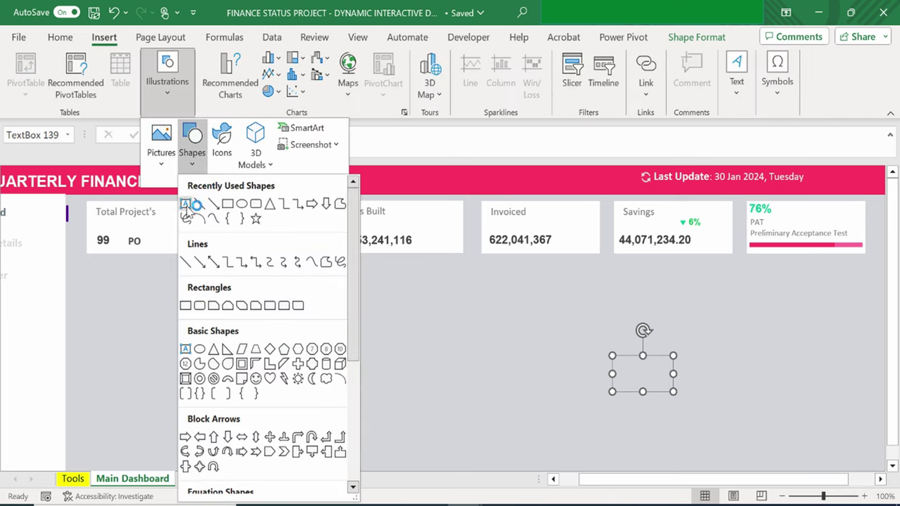
pyautogui.click(191, 207)
pyautogui.moveTo(398, 304); pyautogui.dragTo(436, 322)
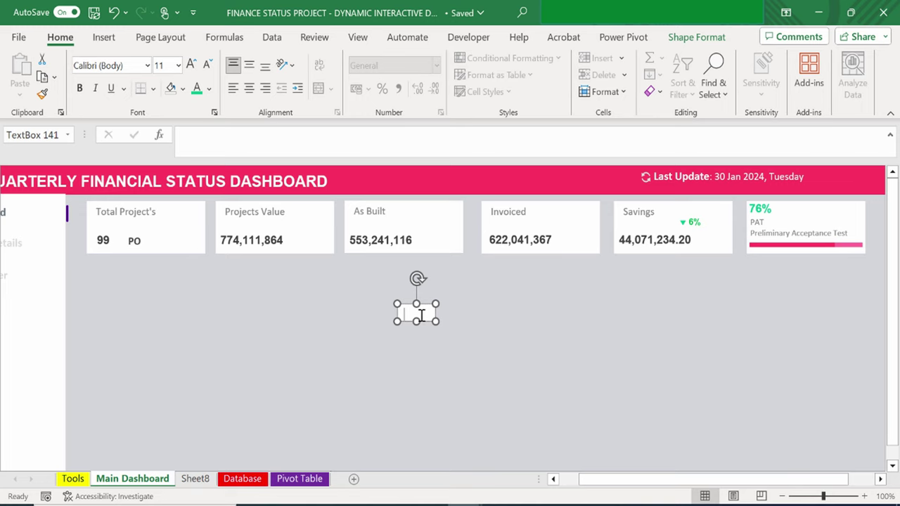
pyautogui.click(464, 387)
pyautogui.click(422, 307)
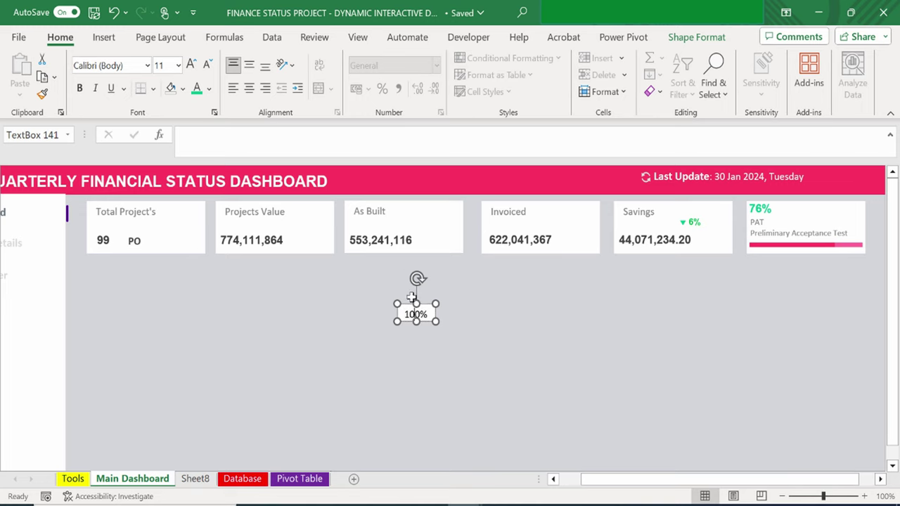
# Decrease the 100% label's font size by two steps.
pyautogui.click(207, 64)
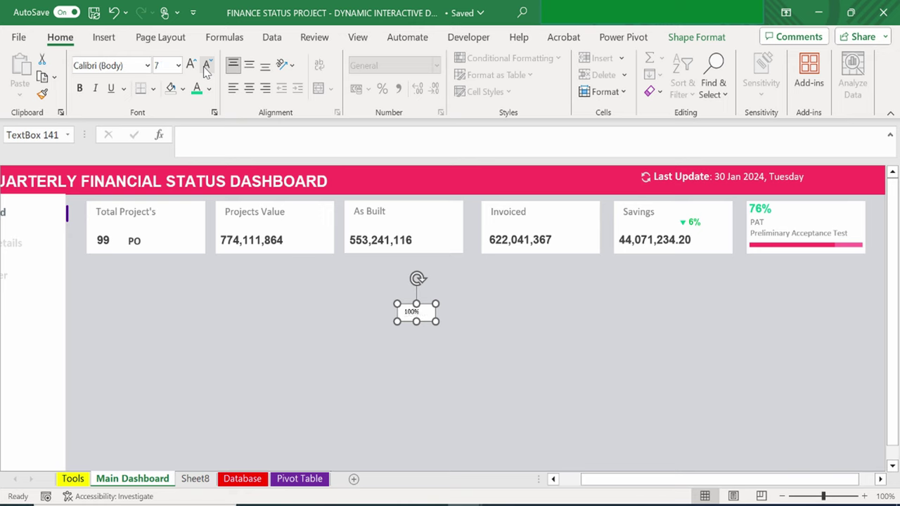
pyautogui.click(207, 64)
pyautogui.click(192, 64)
pyautogui.press('Escape')
pyautogui.click(429, 312)
# Remove the 100% box's outline and place it at the PAT progress bar's right end.
pyautogui.click(676, 38)
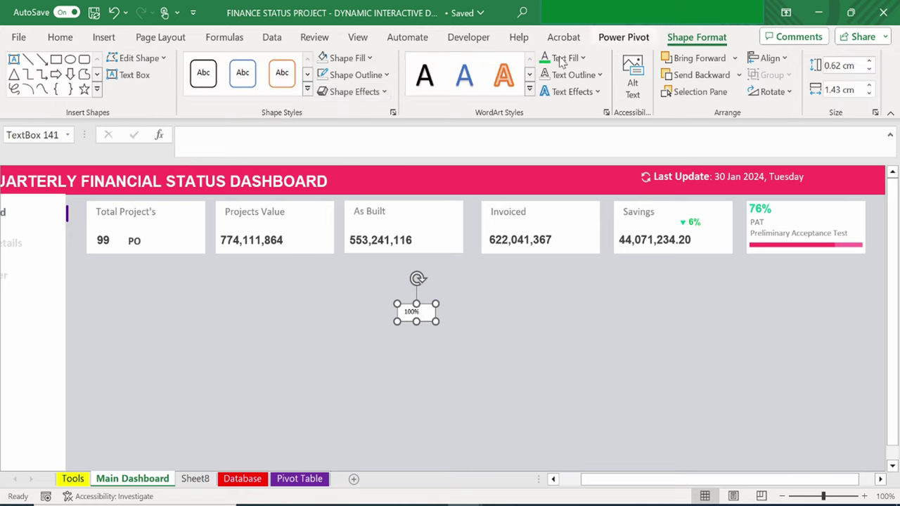
pyautogui.click(355, 58)
pyautogui.click(390, 84)
pyautogui.click(386, 75)
pyautogui.click(355, 299)
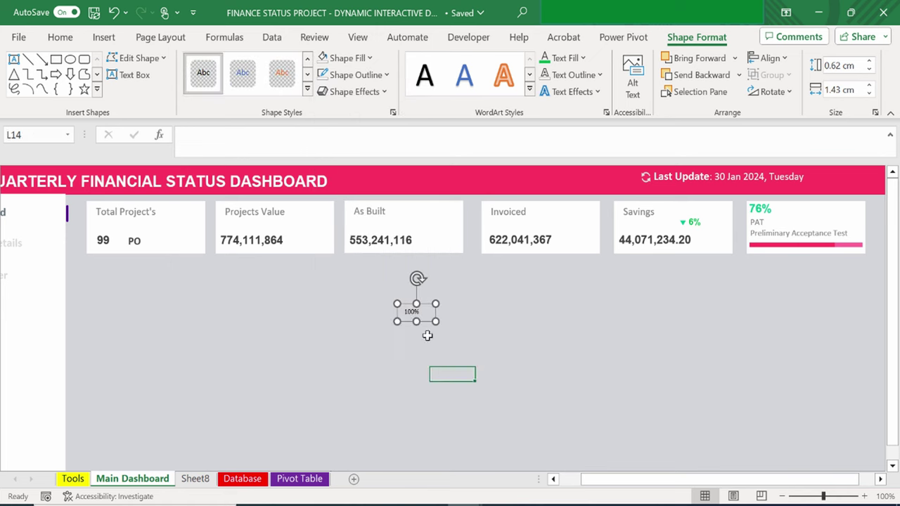
pyautogui.moveTo(400, 313); pyautogui.dragTo(837, 239)
pyautogui.click(60, 37)
pyautogui.click(206, 89)
pyautogui.click(452, 374)
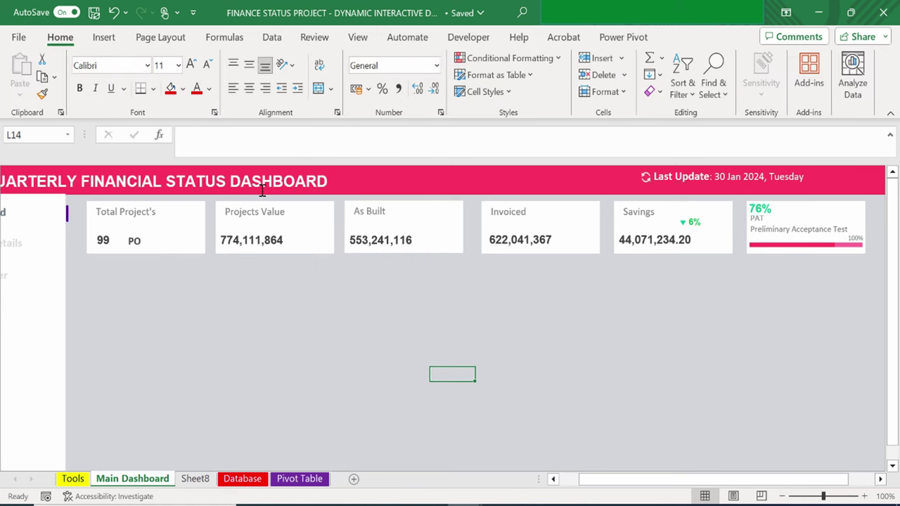
pyautogui.click(104, 37)
pyautogui.click(167, 77)
# Draw a text box below the dashboard cards and make three stacked copies of it.
pyautogui.click(161, 140)
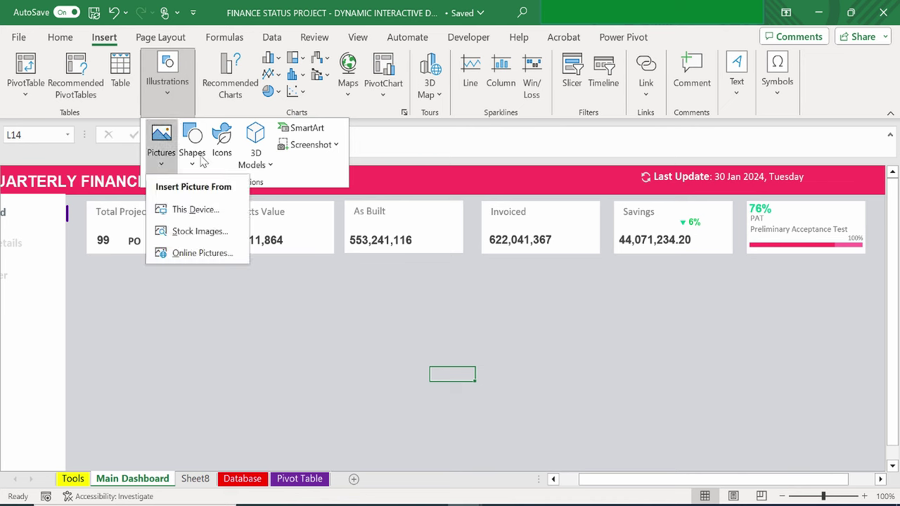
pyautogui.click(191, 141)
pyautogui.click(191, 302)
pyautogui.moveTo(436, 319)
pyautogui.mouseDown()
pyautogui.moveTo(480, 342)
pyautogui.moveTo(423, 393)
pyautogui.mouseUp()
pyautogui.click(464, 420)
pyautogui.hotkey('ctrl', 'v')
pyautogui.click(492, 361)
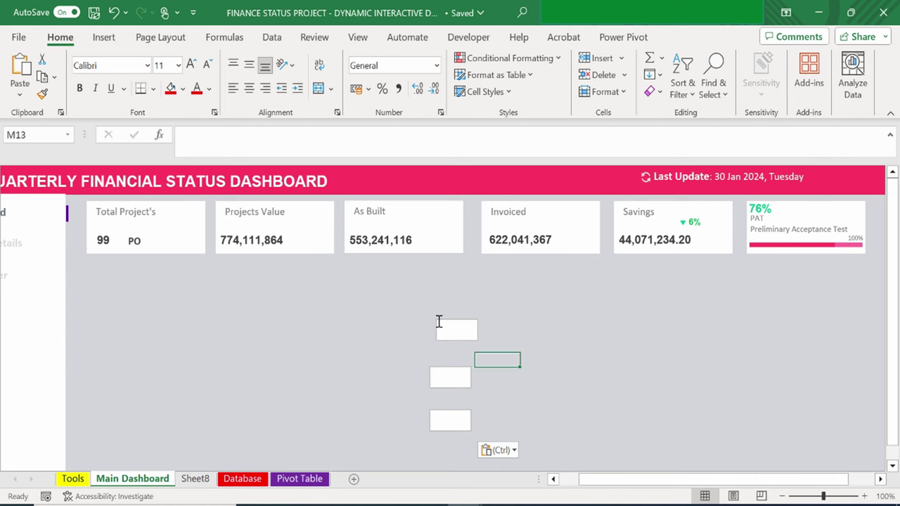
pyautogui.click(438, 321)
# Link the top, middle and bottom boxes to 'Pivot Table'!Y7, Y8 and Y9.
pyautogui.click(296, 148)
pyautogui.write('=')
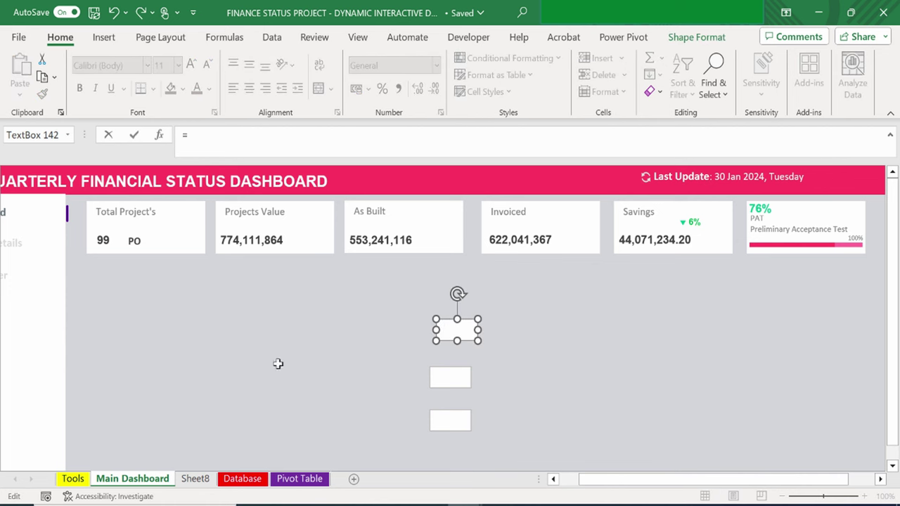
pyautogui.click(299, 478)
pyautogui.click(723, 308)
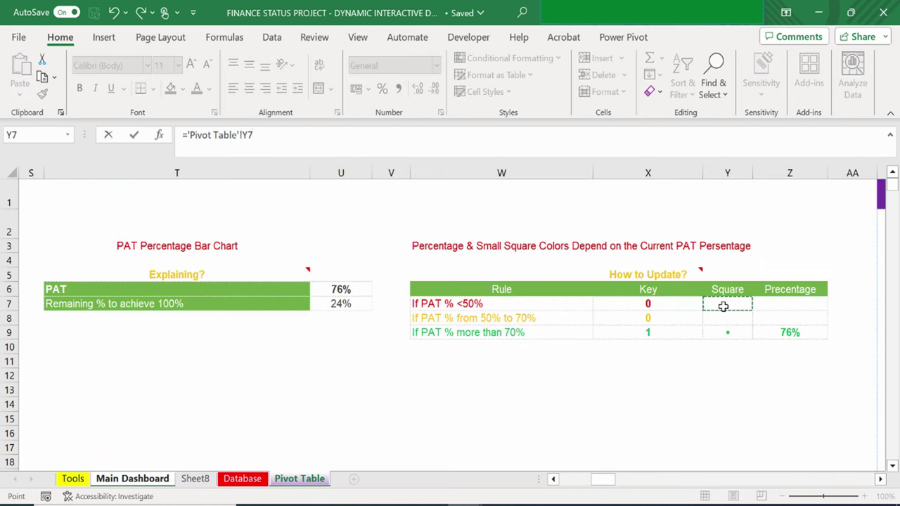
pyautogui.press('Return')
pyautogui.click(430, 370)
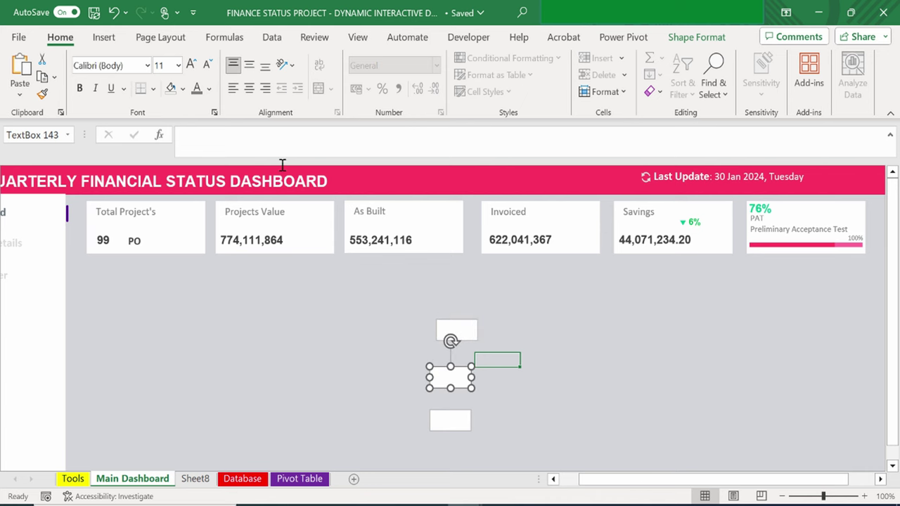
pyautogui.click(257, 139)
pyautogui.write('=')
pyautogui.click(300, 479)
pyautogui.click(725, 320)
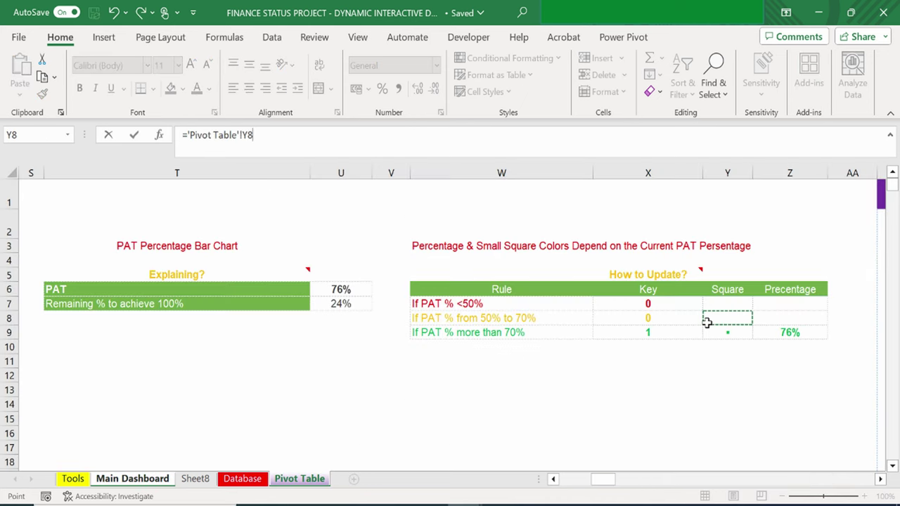
pyautogui.press('Return')
pyautogui.click(533, 448)
pyautogui.click(430, 413)
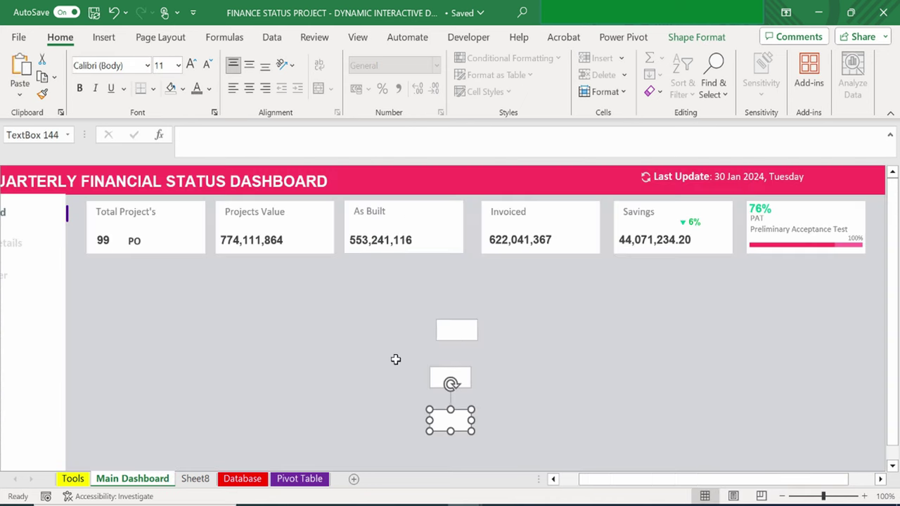
pyautogui.click(211, 134)
pyautogui.write('=')
pyautogui.click(300, 478)
pyautogui.click(709, 329)
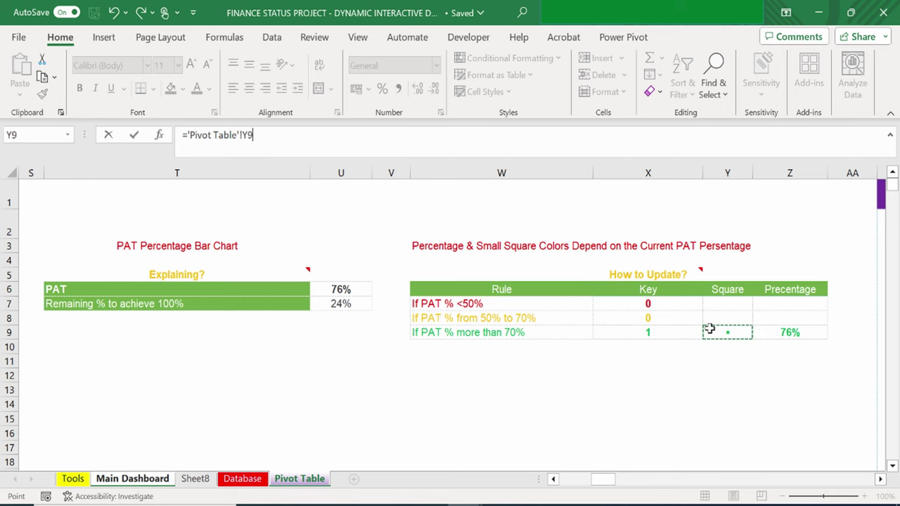
pyautogui.press('Return')
# Resize all three linked boxes to height 0.6 and width 0.5.
pyautogui.click(457, 331)
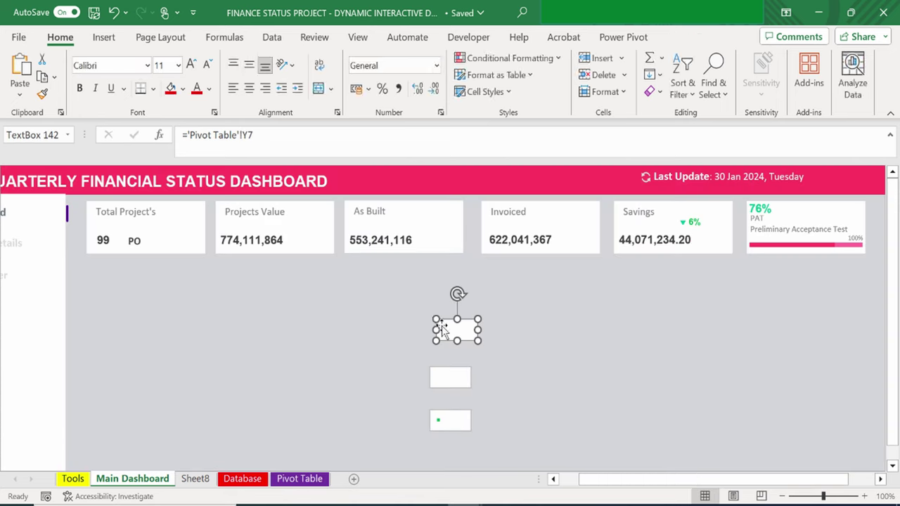
pyautogui.keyDown('shift'); pyautogui.click(461, 378); pyautogui.keyUp('shift')
pyautogui.keyDown('shift'); pyautogui.click(450, 421); pyautogui.keyUp('shift')
pyautogui.click(697, 37)
pyautogui.click(848, 65)
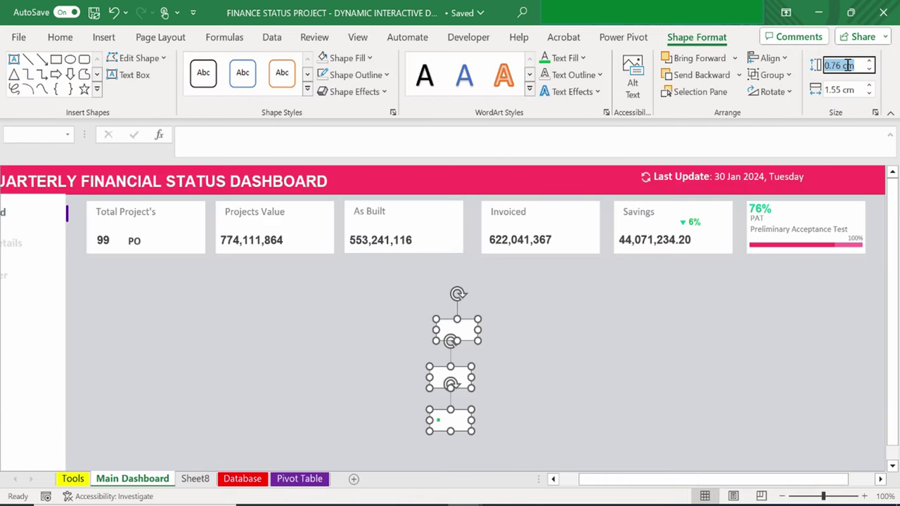
pyautogui.write('0.6')
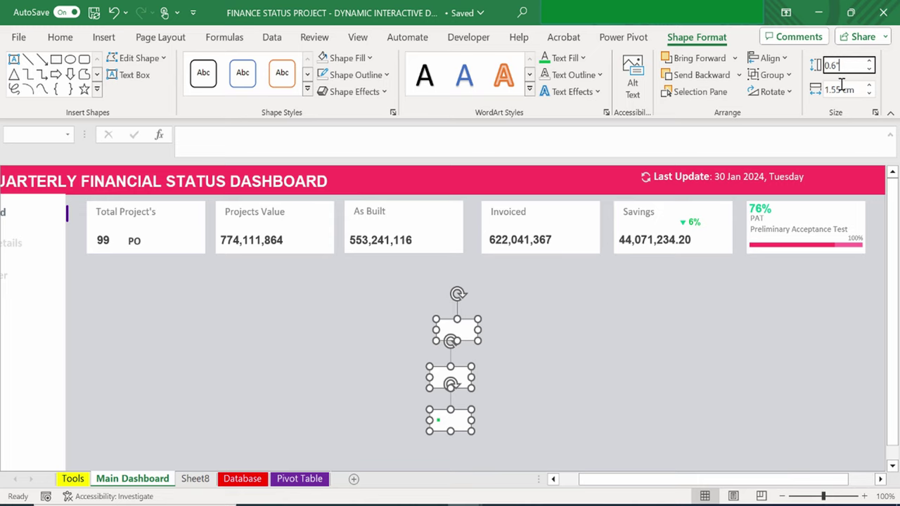
pyautogui.press('Tab')
pyautogui.write('0.5')
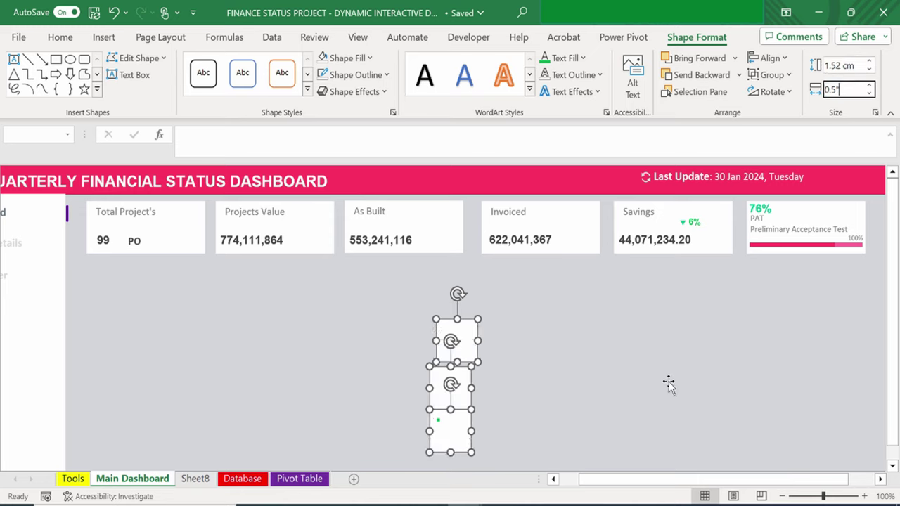
pyautogui.click(671, 372)
pyautogui.click(531, 367)
# Colour the three boxes' text red, yellow and green respectively.
pyautogui.click(453, 341)
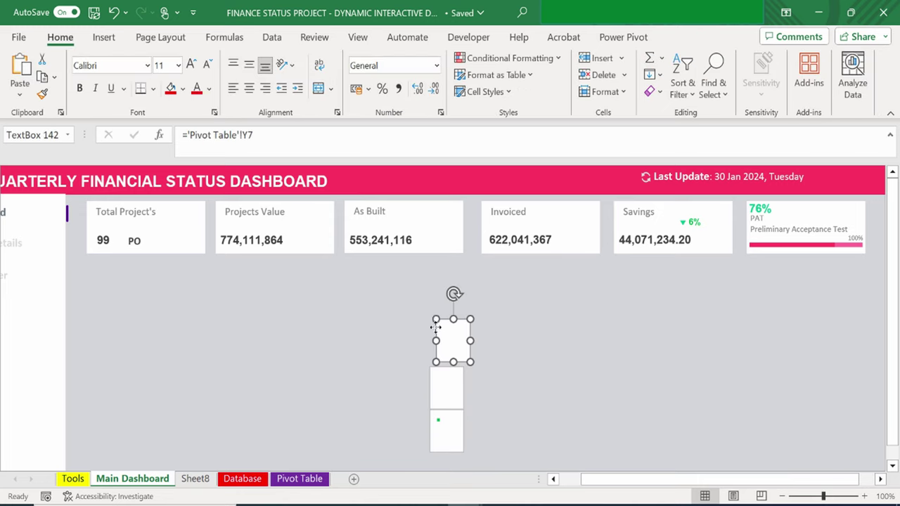
pyautogui.click(209, 89)
pyautogui.click(208, 251)
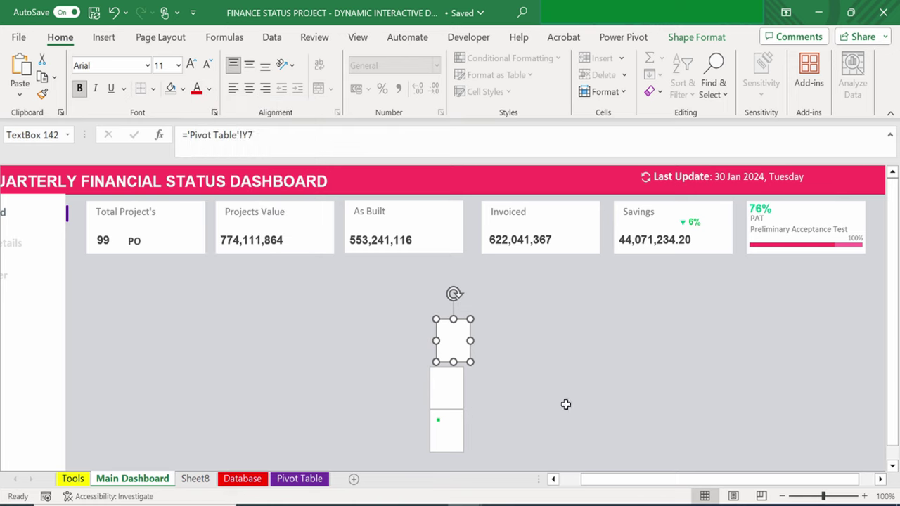
pyautogui.click(435, 376)
pyautogui.click(209, 89)
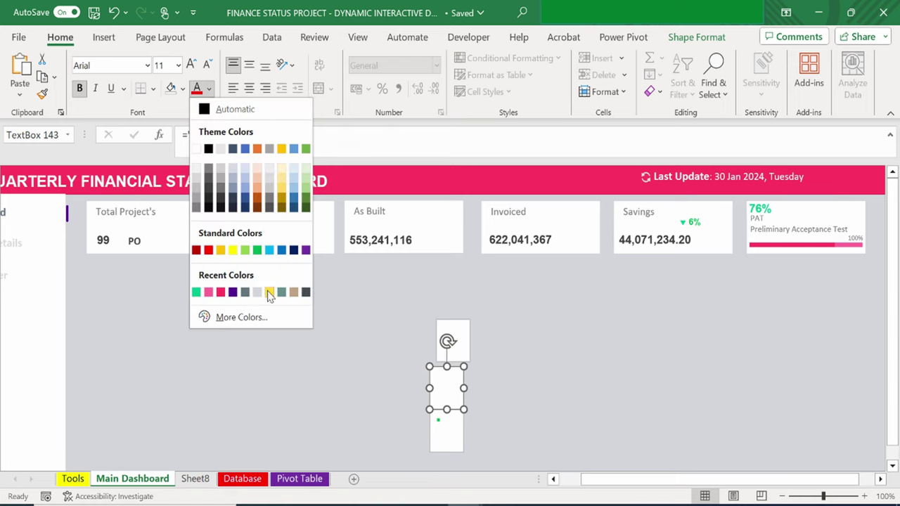
pyautogui.click(270, 293)
pyautogui.press('Escape')
pyautogui.click(446, 441)
pyautogui.click(209, 89)
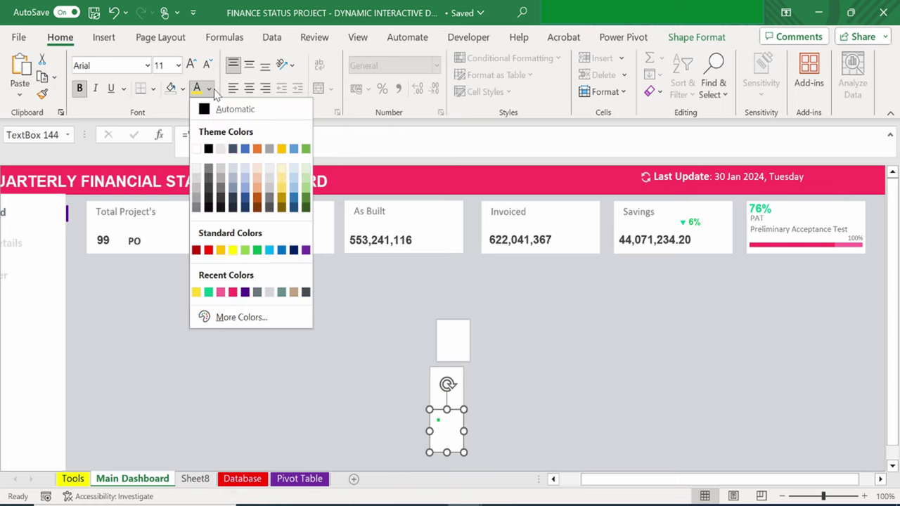
pyautogui.click(255, 250)
pyautogui.click(563, 348)
# Stack the three boxes on one spot using centre and middle alignment.
pyautogui.click(436, 341)
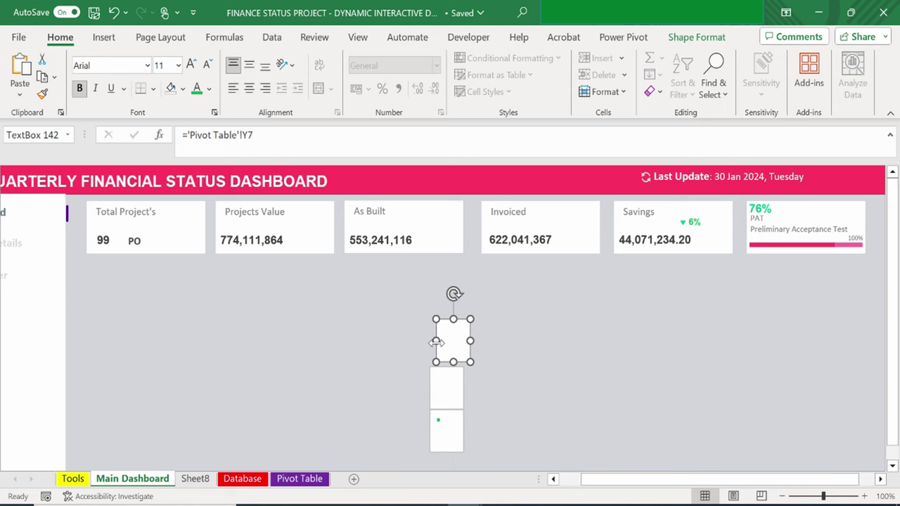
pyautogui.keyDown('shift'); pyautogui.click(448, 386); pyautogui.keyUp('shift')
pyautogui.keyDown('shift'); pyautogui.click(459, 422); pyautogui.keyUp('shift')
pyautogui.click(693, 37)
pyautogui.click(770, 58)
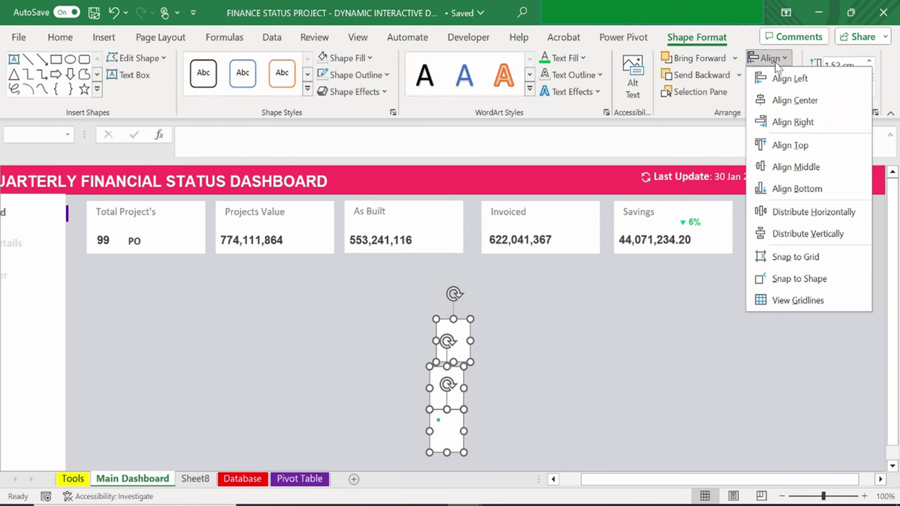
pyautogui.click(795, 100)
pyautogui.click(769, 57)
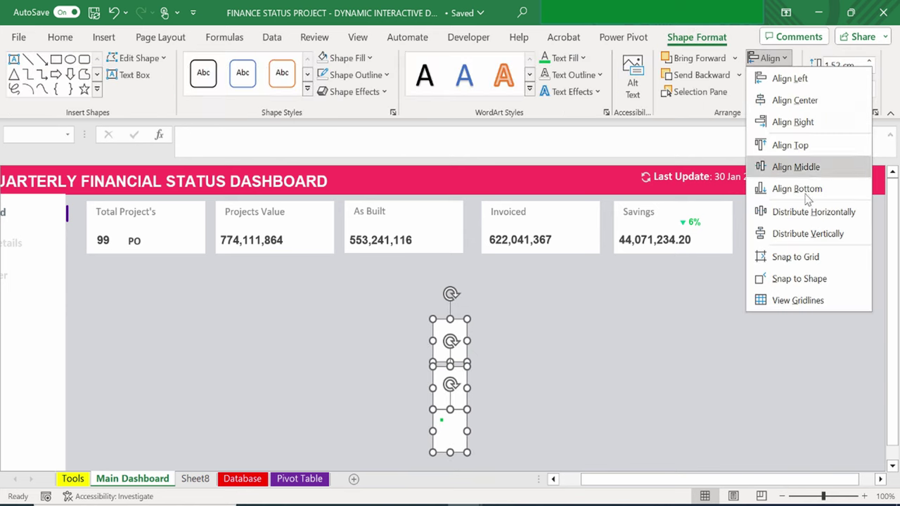
pyautogui.click(795, 168)
# Give the boxes no fill and no outline, then move them onto the PAT card.
pyautogui.click(347, 58)
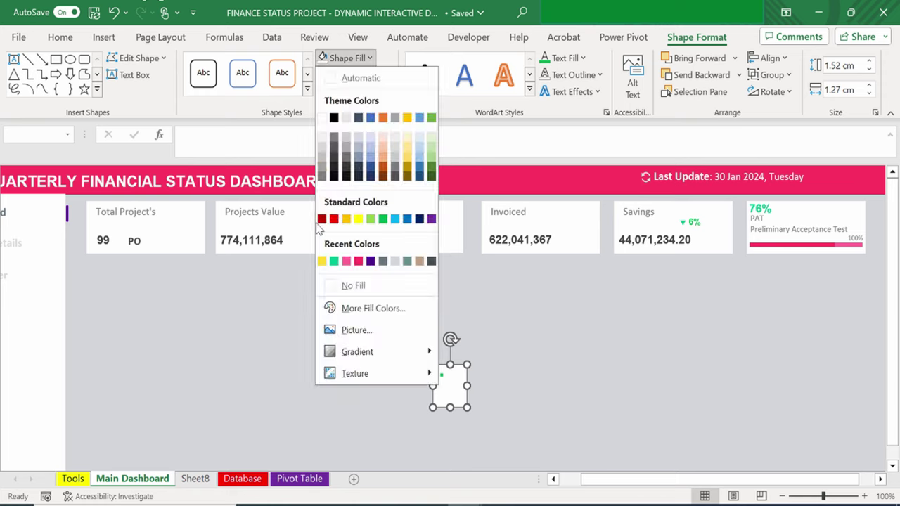
pyautogui.click(353, 286)
pyautogui.click(355, 74)
pyautogui.click(353, 302)
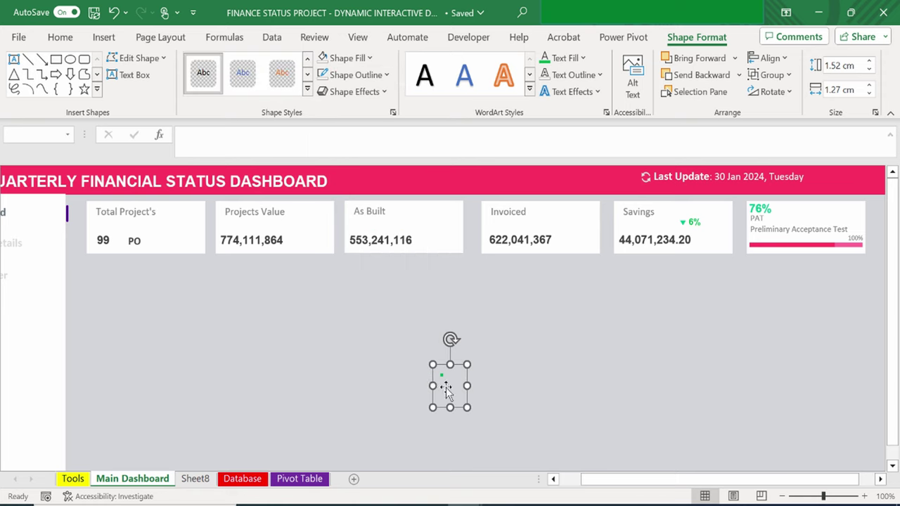
pyautogui.moveTo(448, 394); pyautogui.dragTo(772, 280)
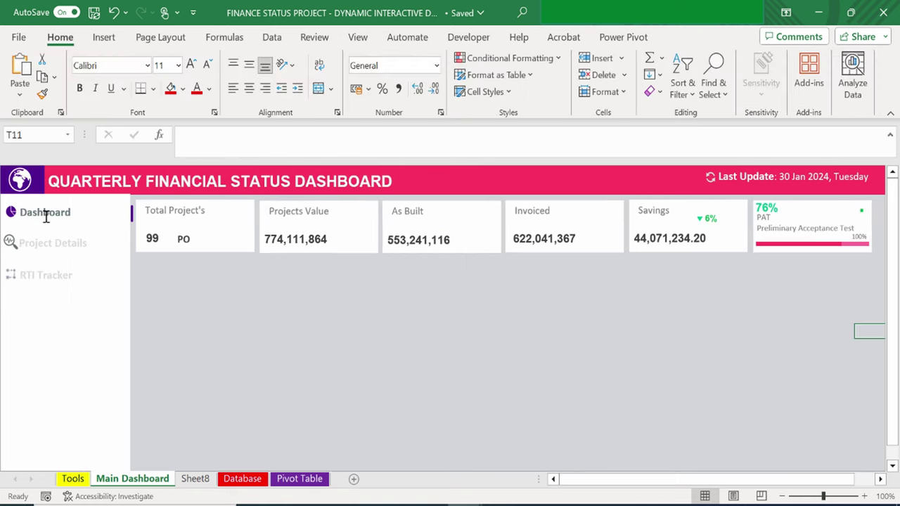
pyautogui.click(45, 217)
# Hyperlink the Dashboard label to 'Main Dashboard' with ScreenTip 'Go To Main Dashboard', then test it.
pyautogui.click(82, 253)
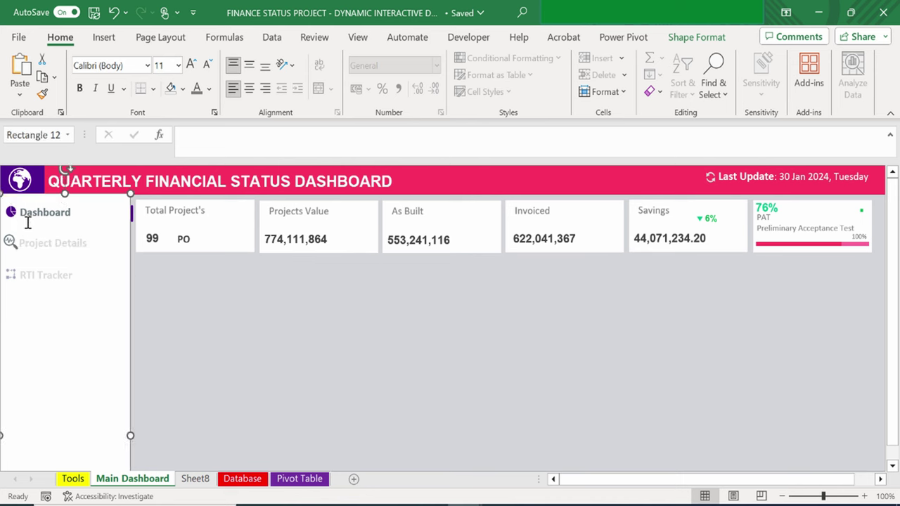
pyautogui.click(28, 218)
pyautogui.rightClick(30, 214)
pyautogui.click(76, 400)
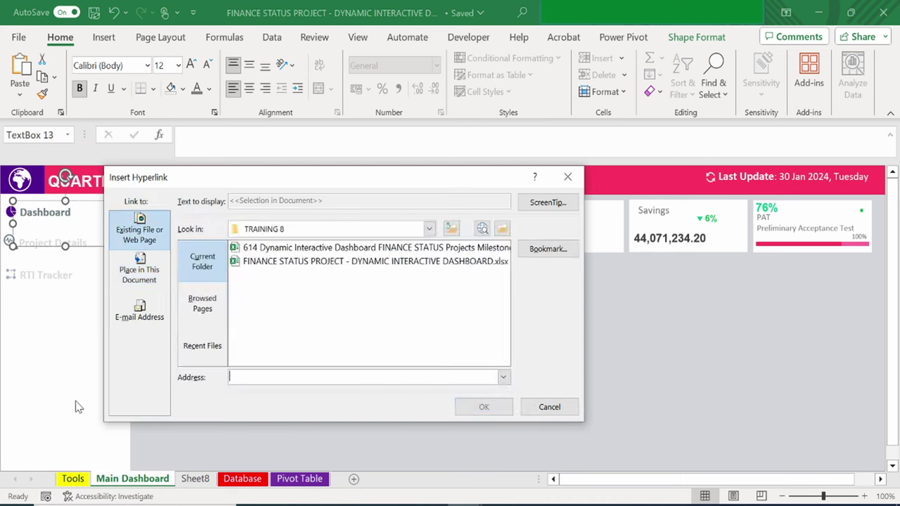
pyautogui.click(138, 270)
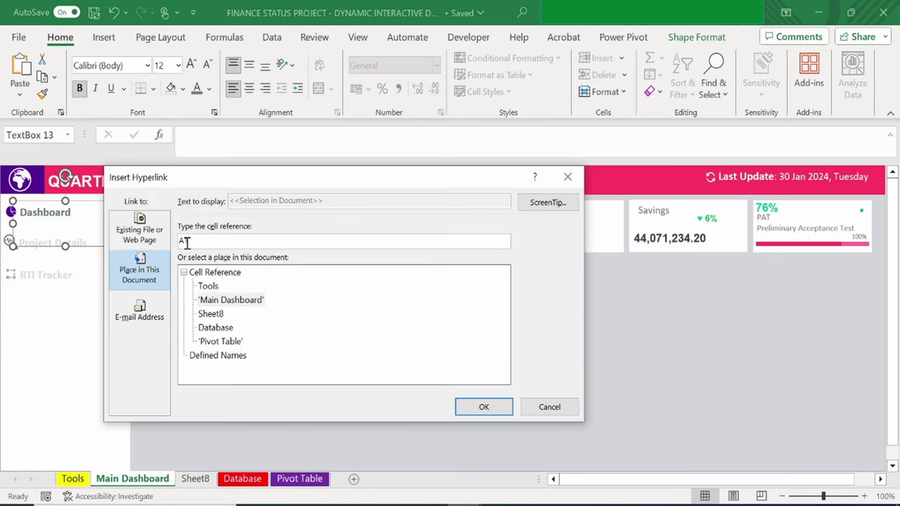
pyautogui.click(232, 301)
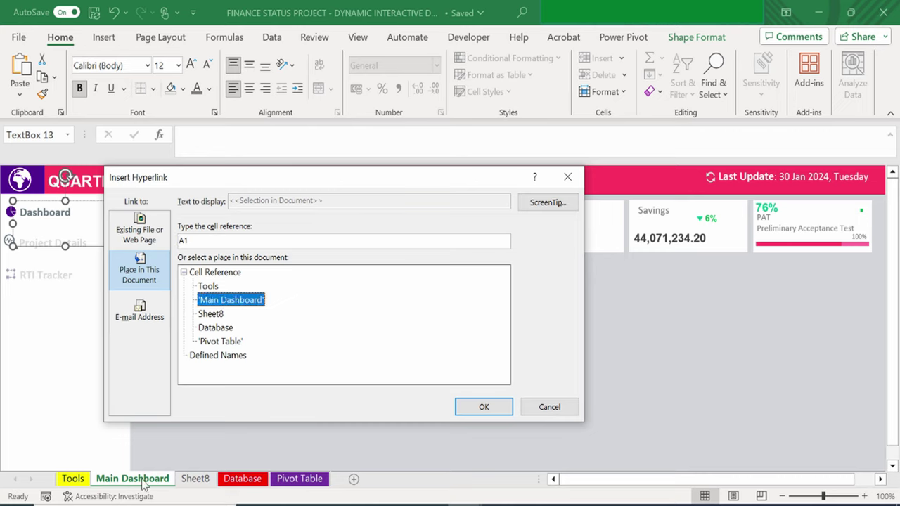
pyautogui.click(548, 202)
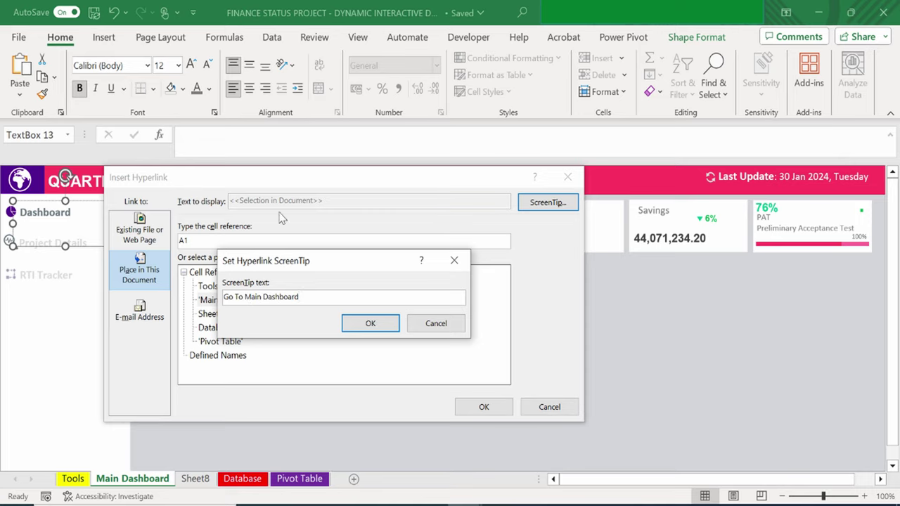
pyautogui.click(369, 322)
pyautogui.click(484, 406)
pyautogui.click(199, 328)
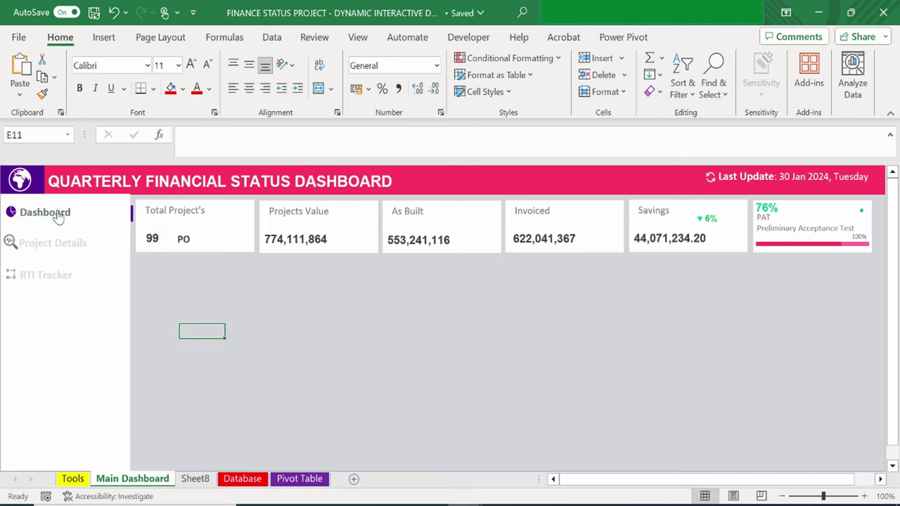
pyautogui.click(58, 218)
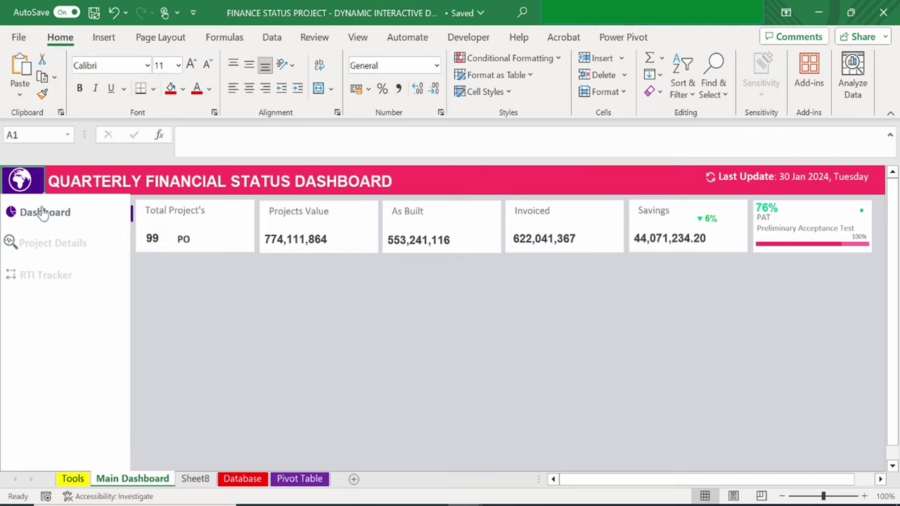
# Draw a text box over the globe logo in the top-left corner.
pyautogui.click(100, 40)
pyautogui.click(168, 74)
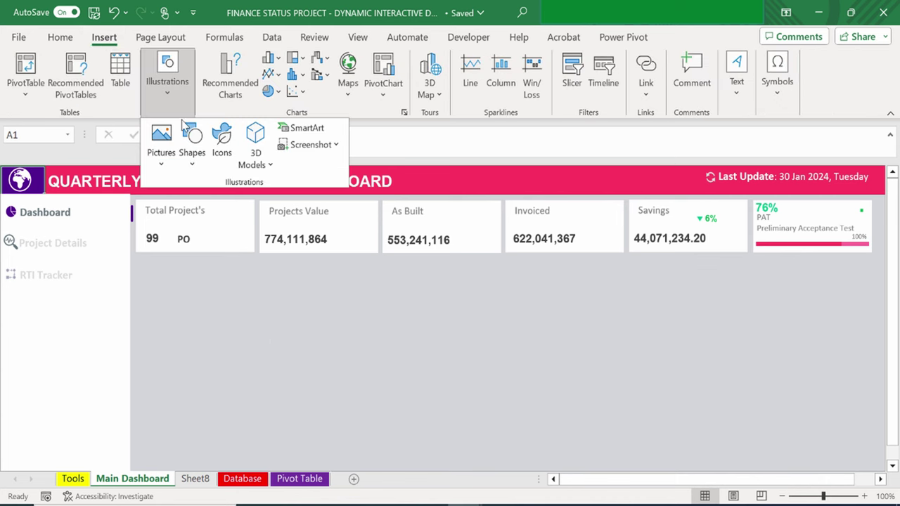
pyautogui.click(192, 144)
pyautogui.click(188, 204)
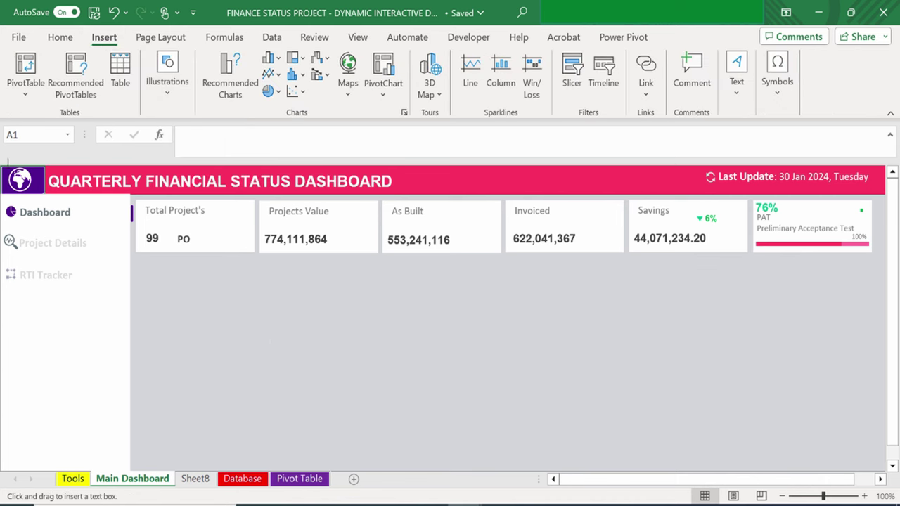
pyautogui.press('Escape')
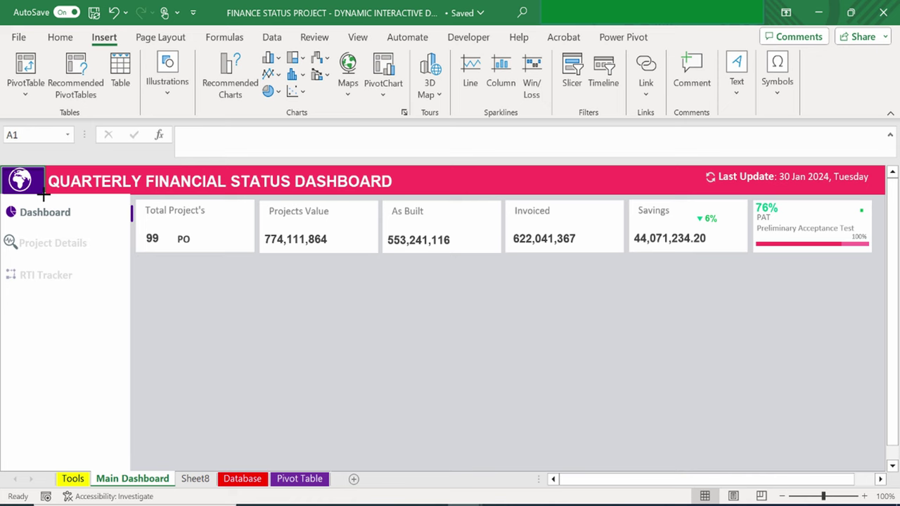
pyautogui.moveTo(43, 196); pyautogui.dragTo(2, 171)
pyautogui.click(30, 183)
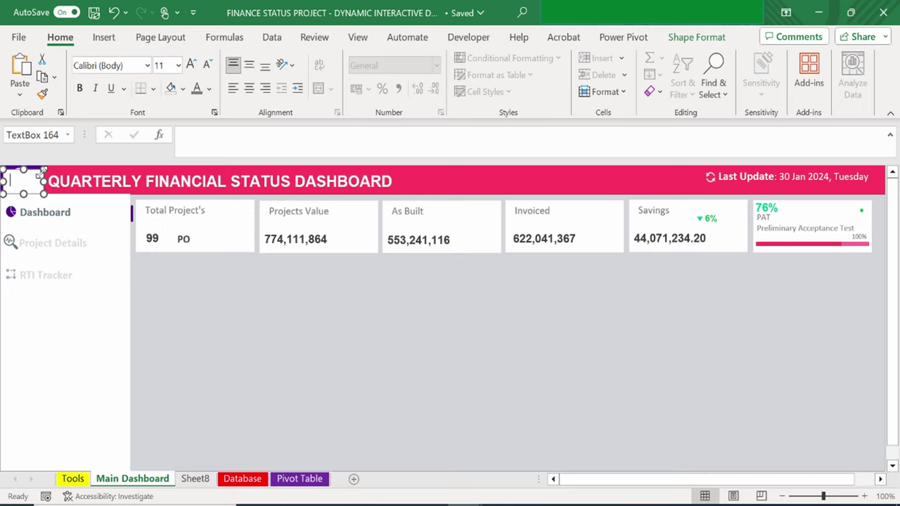
pyautogui.moveTo(44, 172); pyautogui.dragTo(42, 180)
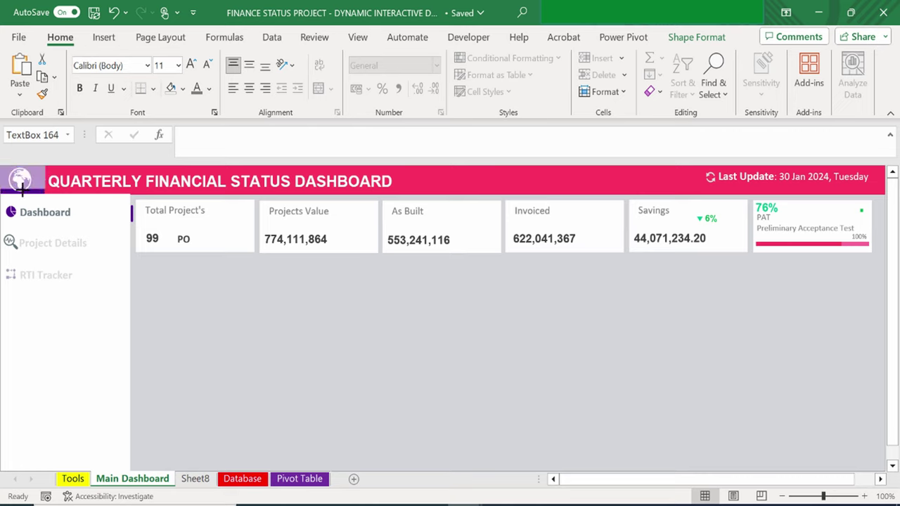
pyautogui.click(24, 192)
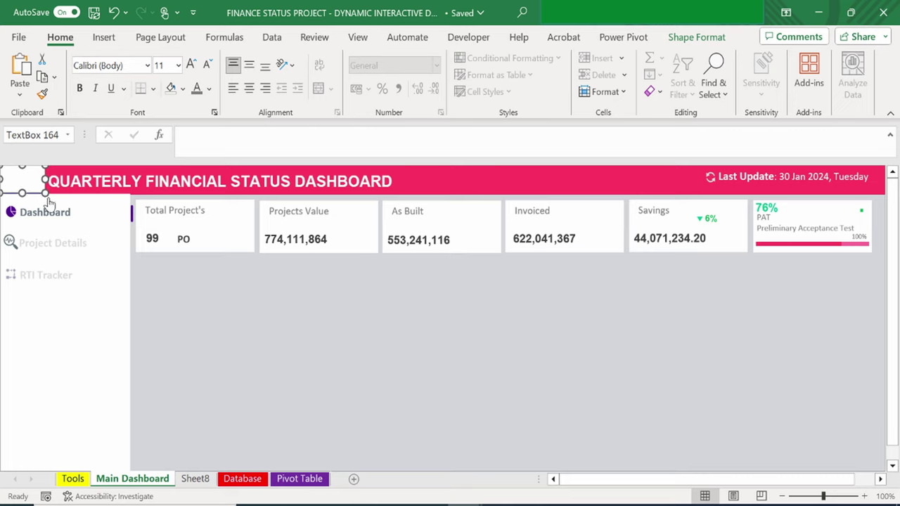
# Fill the box purple and send it behind the globe logo.
pyautogui.click(697, 37)
pyautogui.click(347, 58)
pyautogui.click(371, 260)
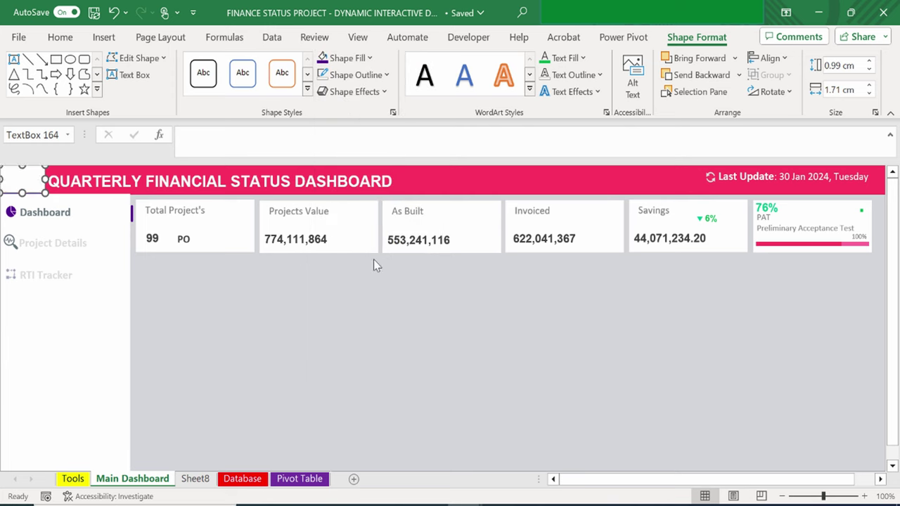
pyautogui.rightClick(26, 181)
pyautogui.press('Escape')
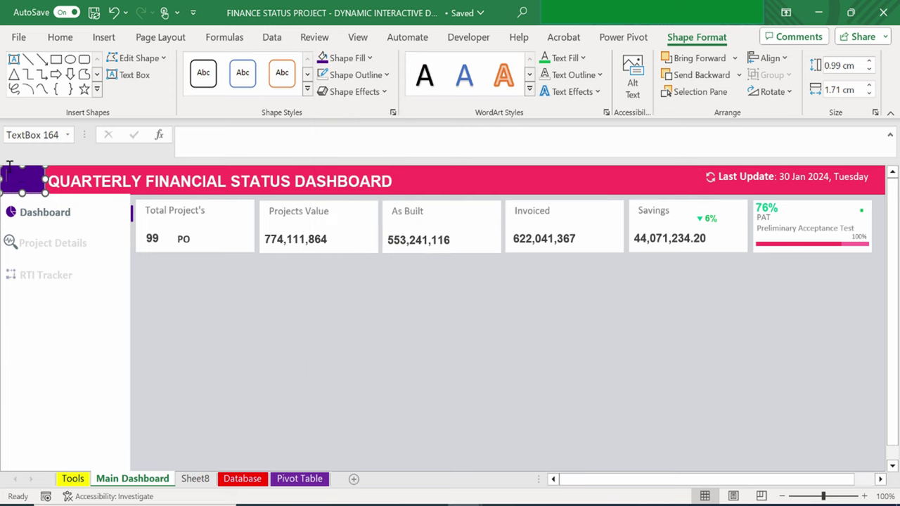
pyautogui.rightClick(44, 196)
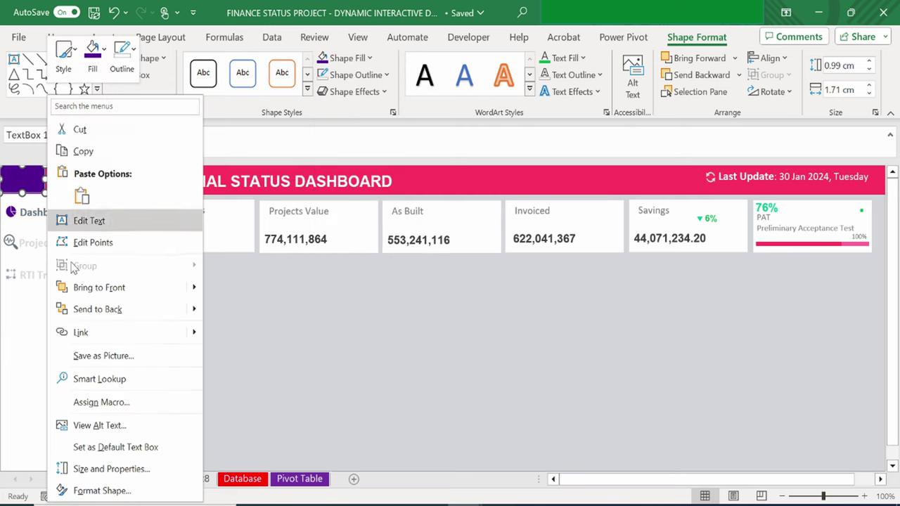
pyautogui.click(101, 316)
pyautogui.press('Escape')
# Add a new blank sheet named 'Project Details'.
pyautogui.click(64, 245)
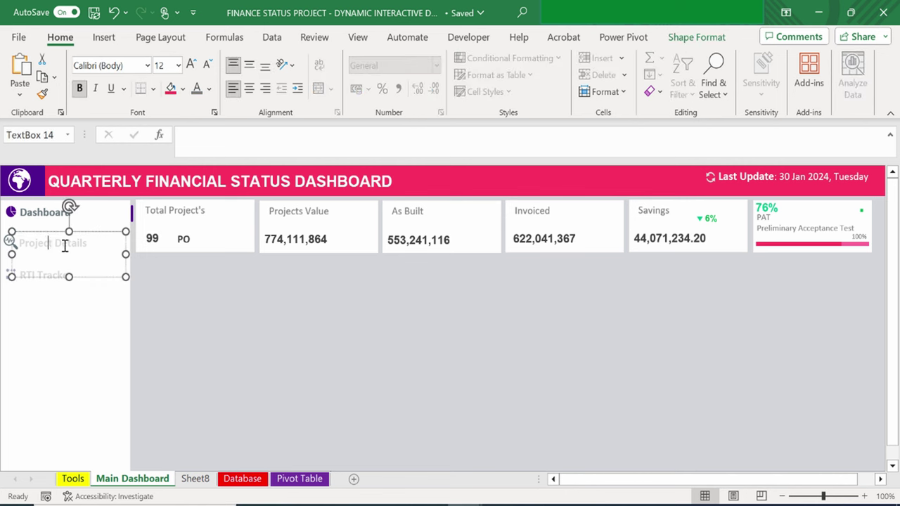
pyautogui.click(216, 328)
pyautogui.click(354, 479)
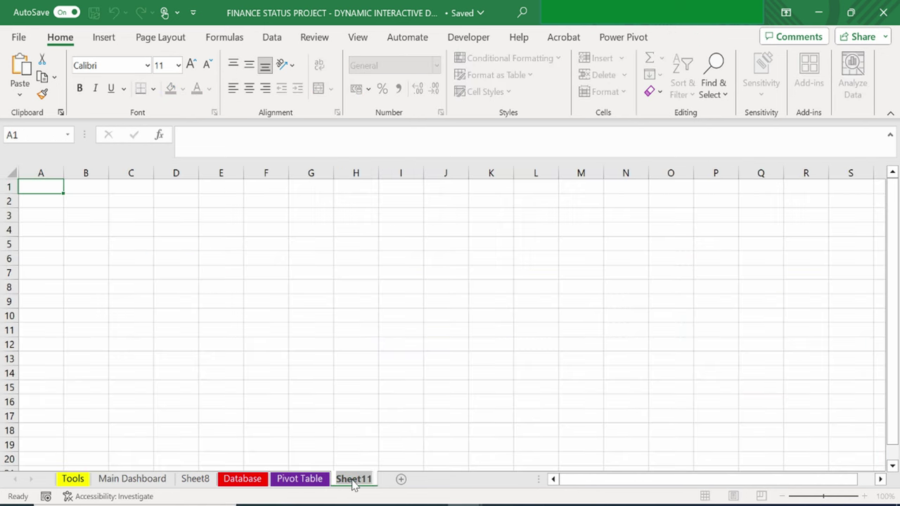
pyautogui.write('Project De')
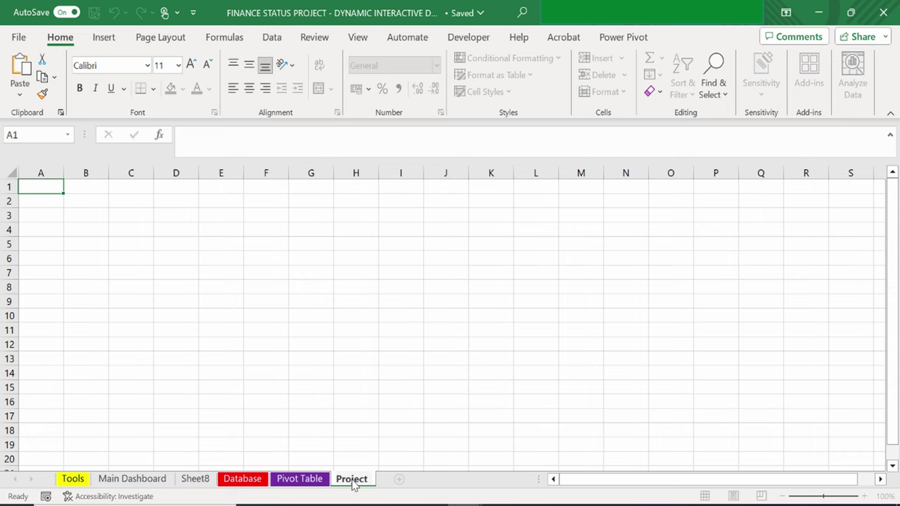
pyautogui.write('tails')
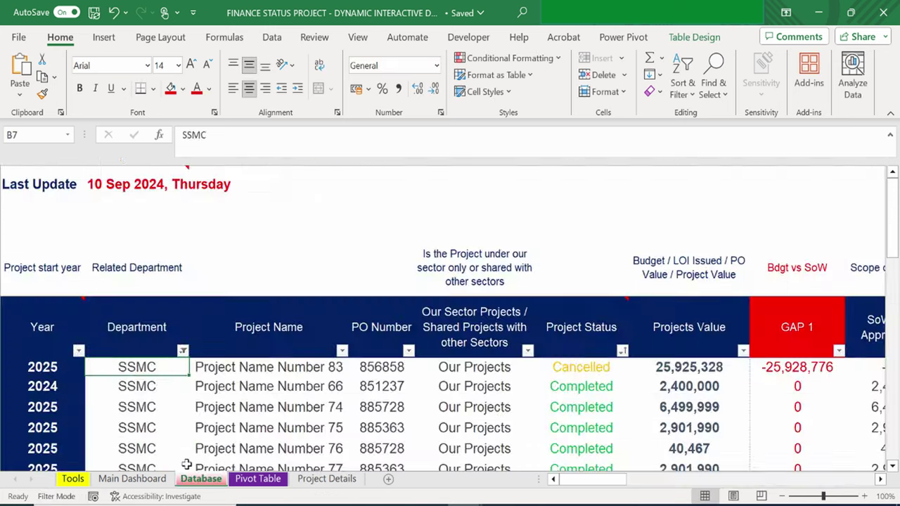
# Hyperlink the sidebar Project Details label to the Project Details sheet with tip 'Go To Project Details'.
pyautogui.click(159, 481)
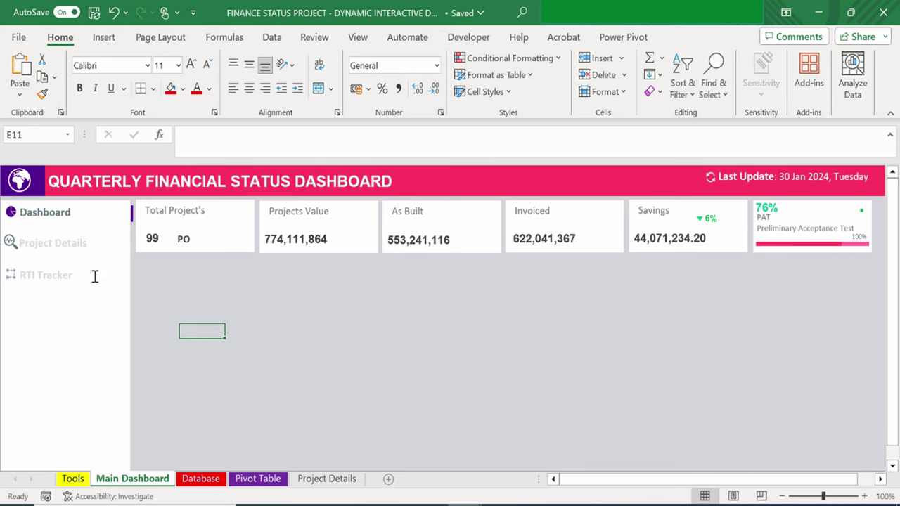
pyautogui.click(73, 250)
pyautogui.rightClick(128, 229)
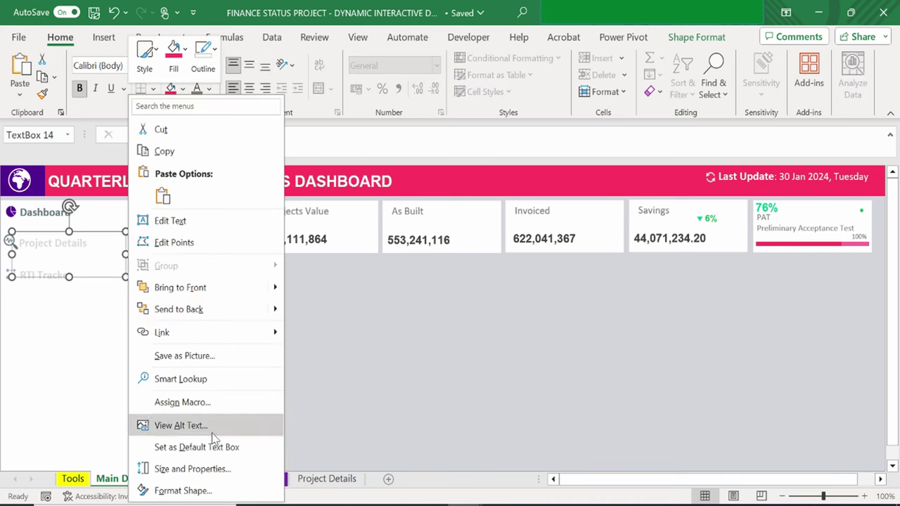
pyautogui.click(187, 332)
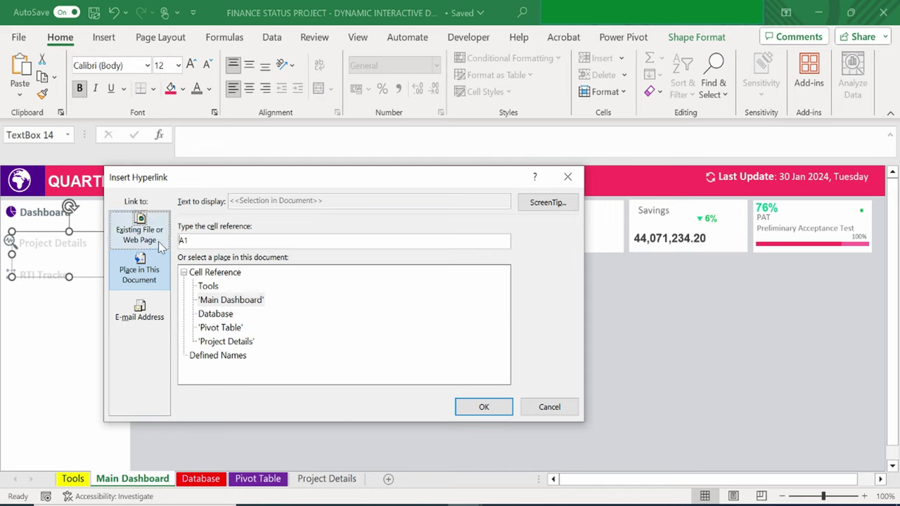
pyautogui.click(224, 342)
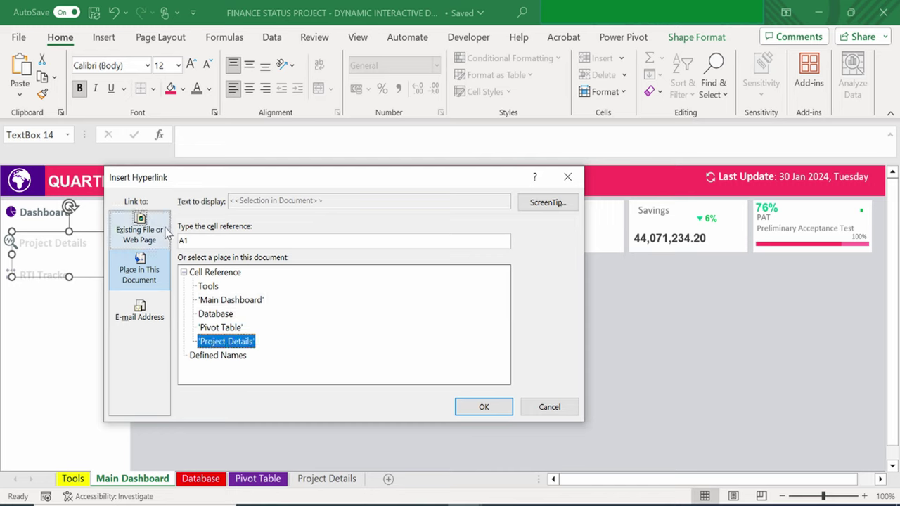
pyautogui.click(565, 207)
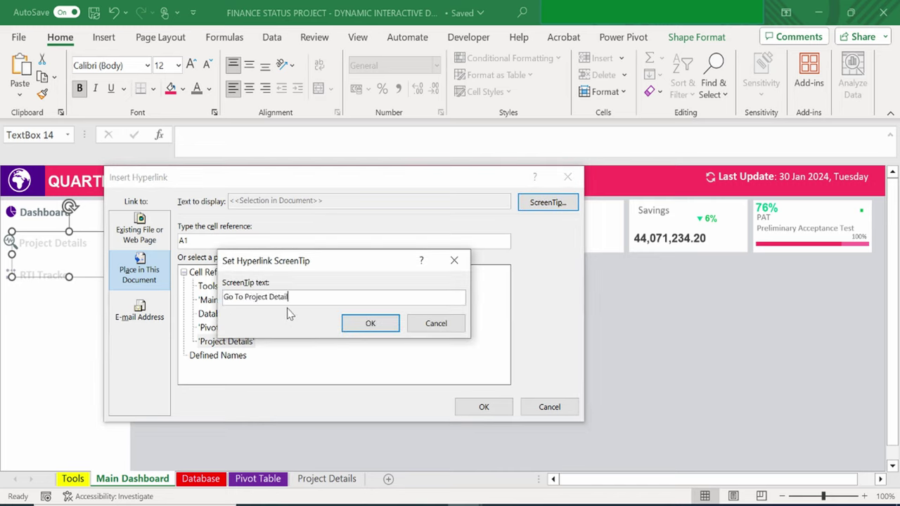
pyautogui.click(360, 327)
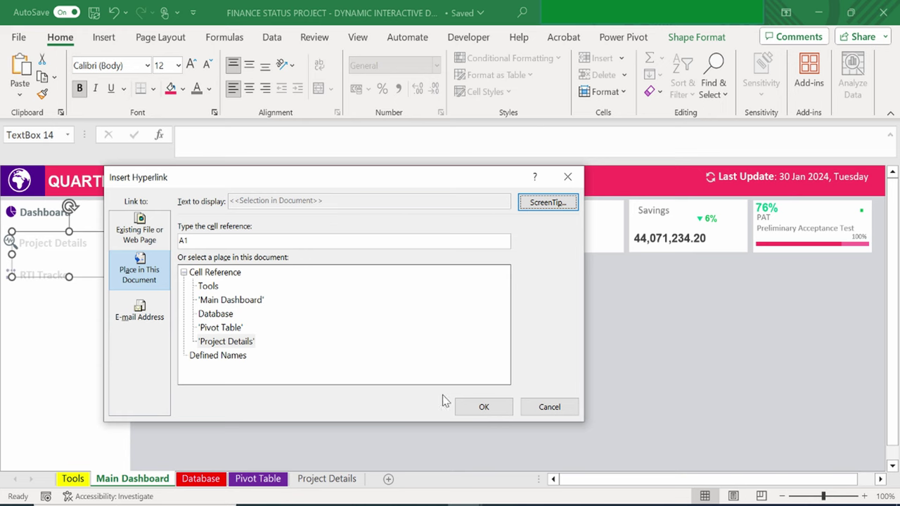
pyautogui.click(470, 411)
# Test the Project Details link by jumping between it and the Main Dashboard.
pyautogui.click(129, 325)
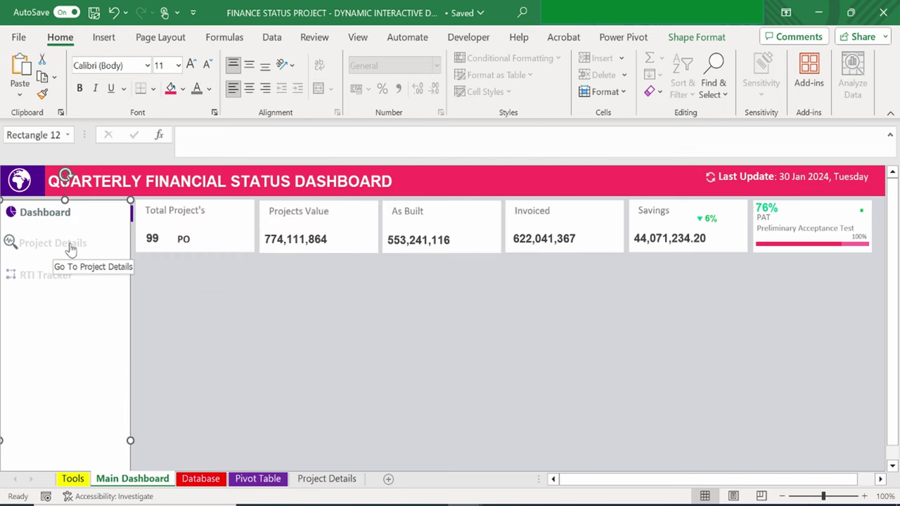
pyautogui.click(70, 248)
pyautogui.click(113, 480)
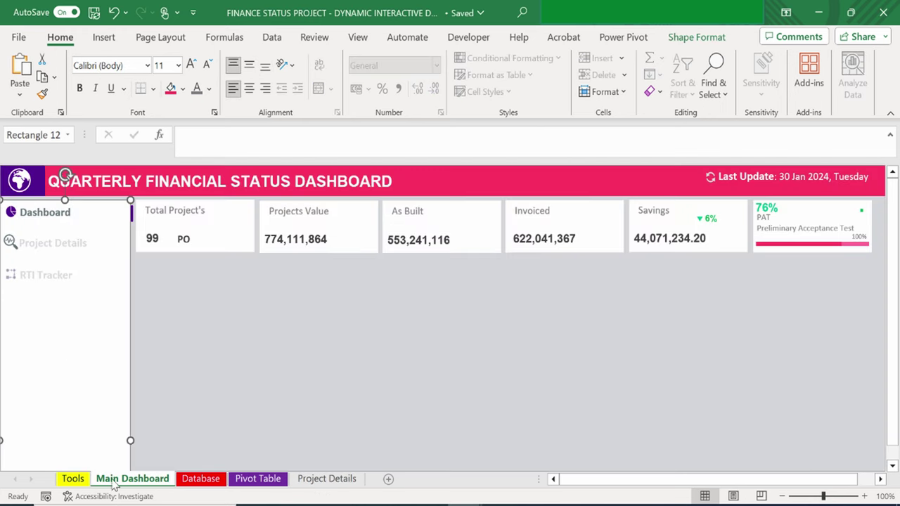
pyautogui.click(229, 382)
pyautogui.click(77, 245)
pyautogui.click(116, 480)
pyautogui.click(246, 331)
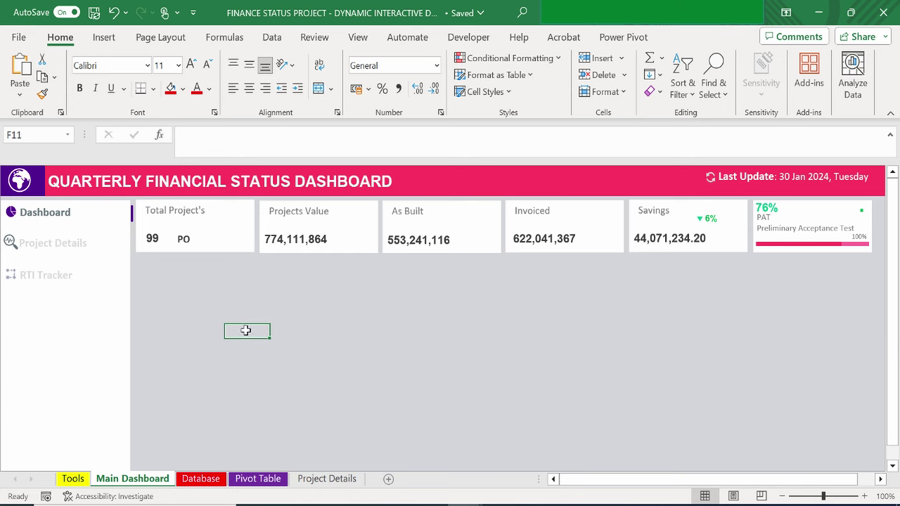
pyautogui.click(45, 250)
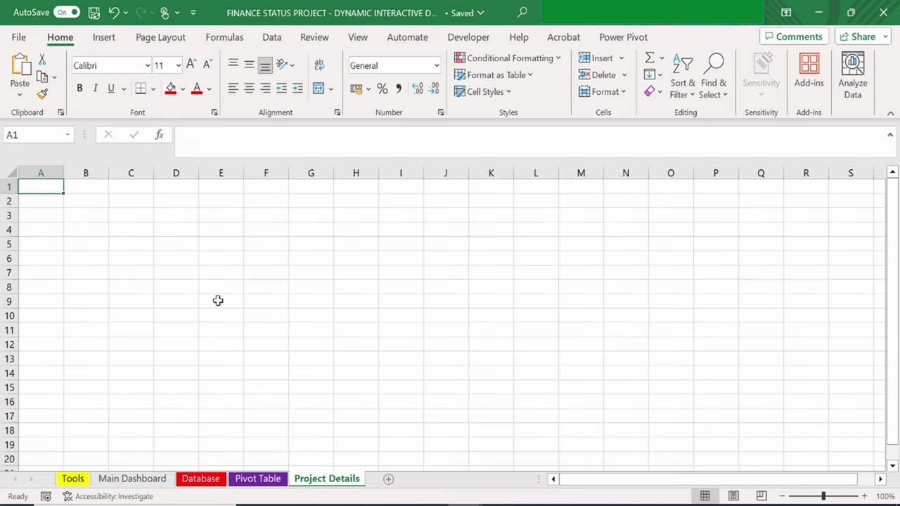
# Add a new blank sheet named 'RTI Tracker' after the Project Details sheet.
pyautogui.click(133, 480)
pyautogui.click(272, 392)
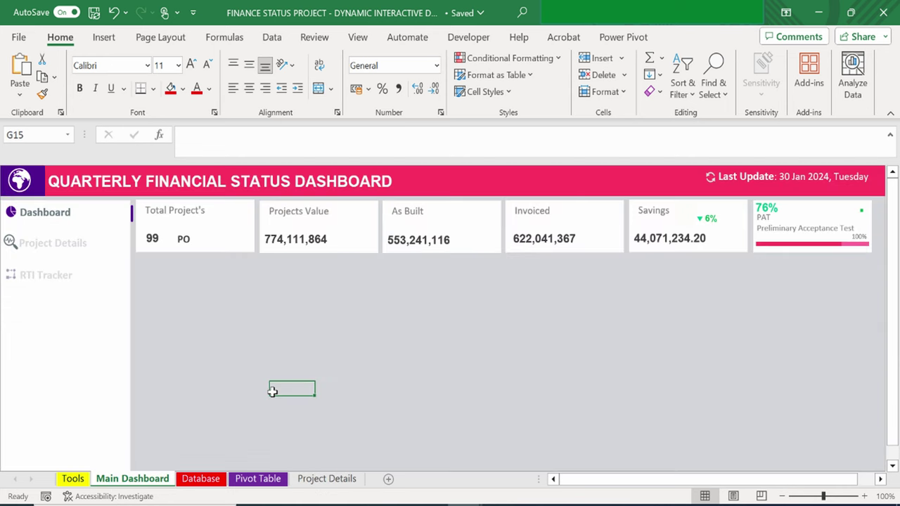
pyautogui.click(56, 283)
pyautogui.click(90, 373)
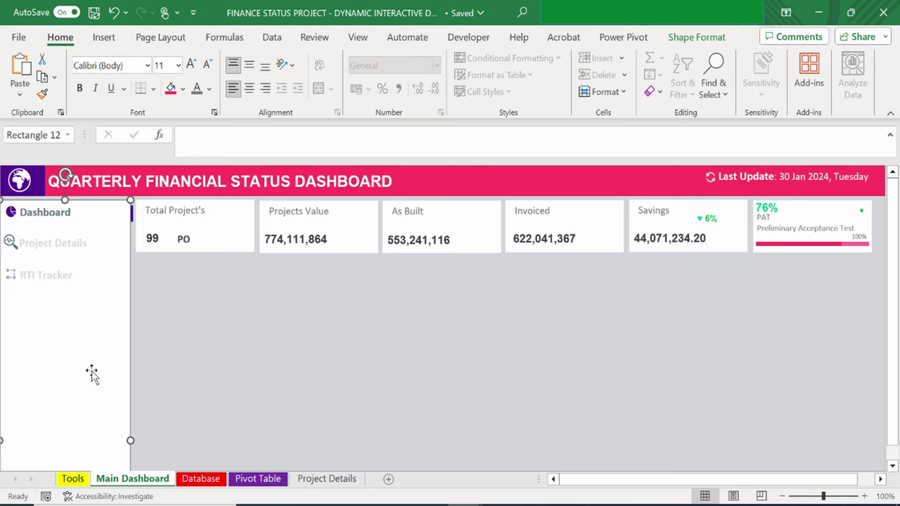
pyautogui.click(318, 479)
pyautogui.click(388, 479)
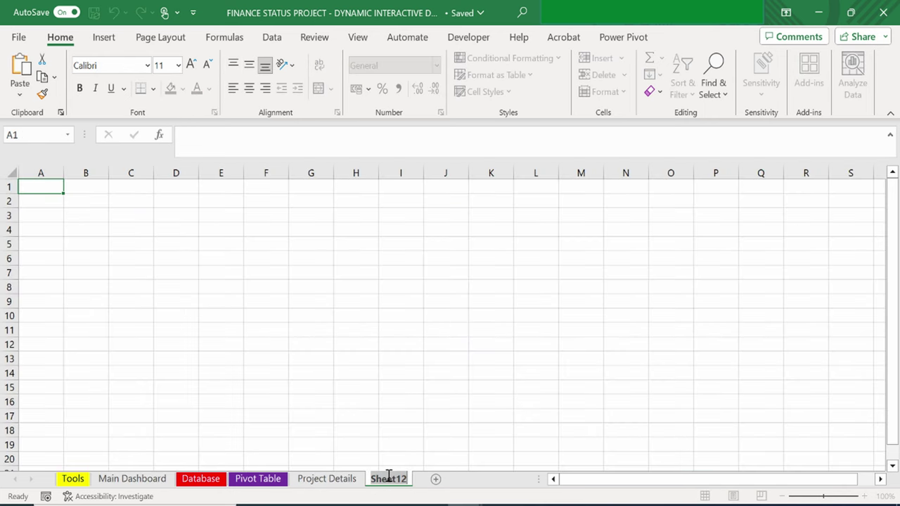
pyautogui.write('RTI Trac')
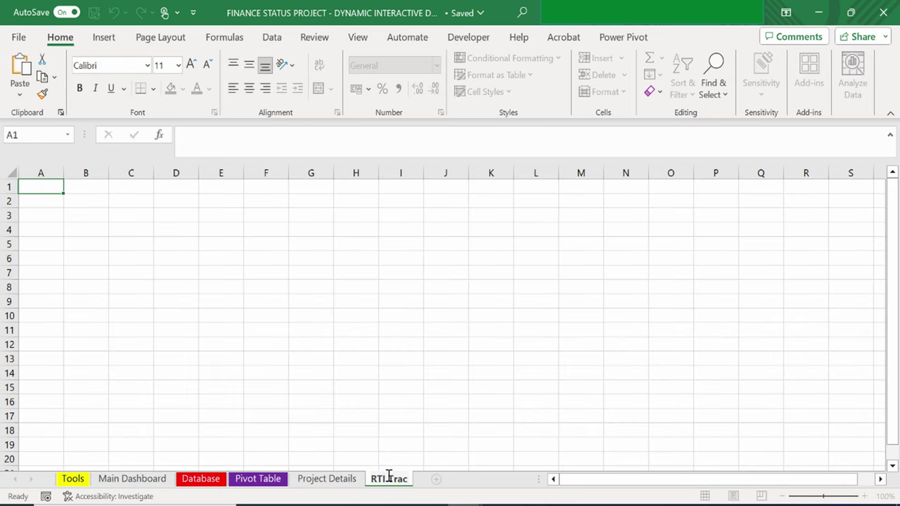
pyautogui.write('ker')
pyautogui.click(355, 429)
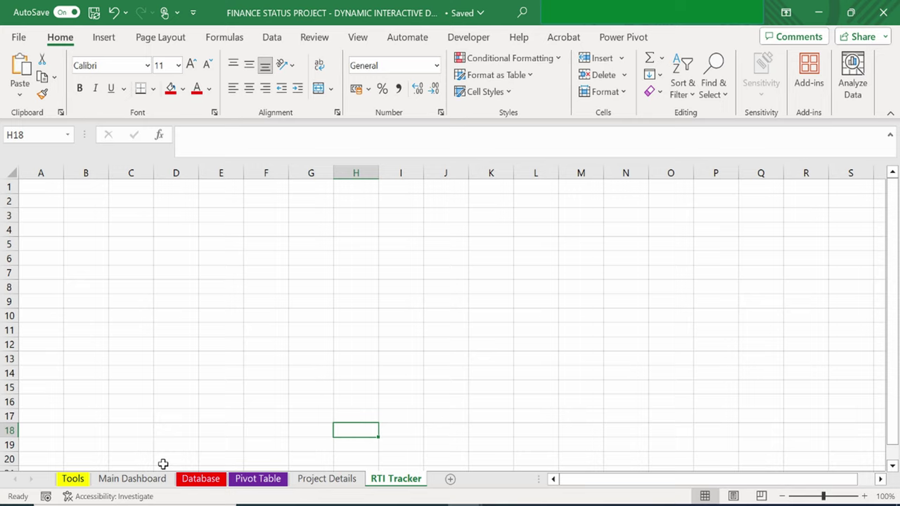
# Hyperlink the RTI Tracker text box to the RTI Tracker sheet with tip 'Go To RTI Tracker'.
pyautogui.click(114, 479)
pyautogui.click(46, 277)
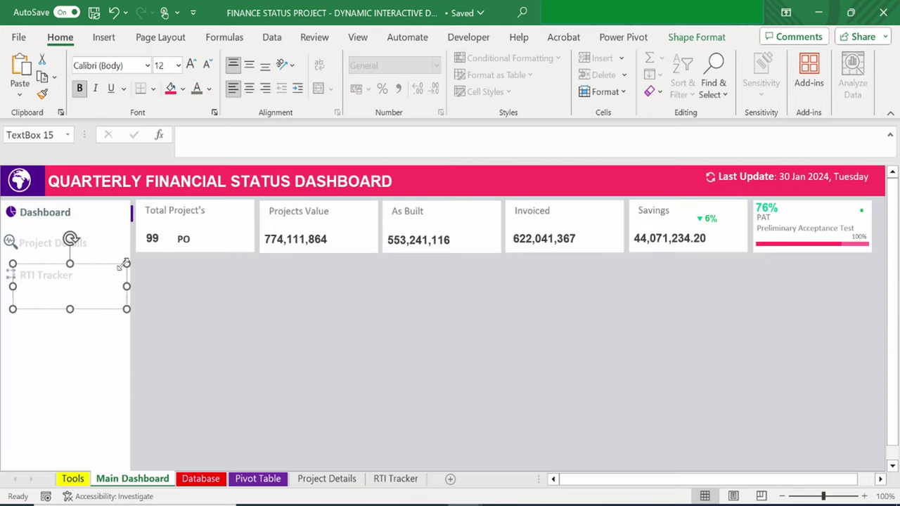
pyautogui.click(124, 266)
pyautogui.rightClick(125, 265)
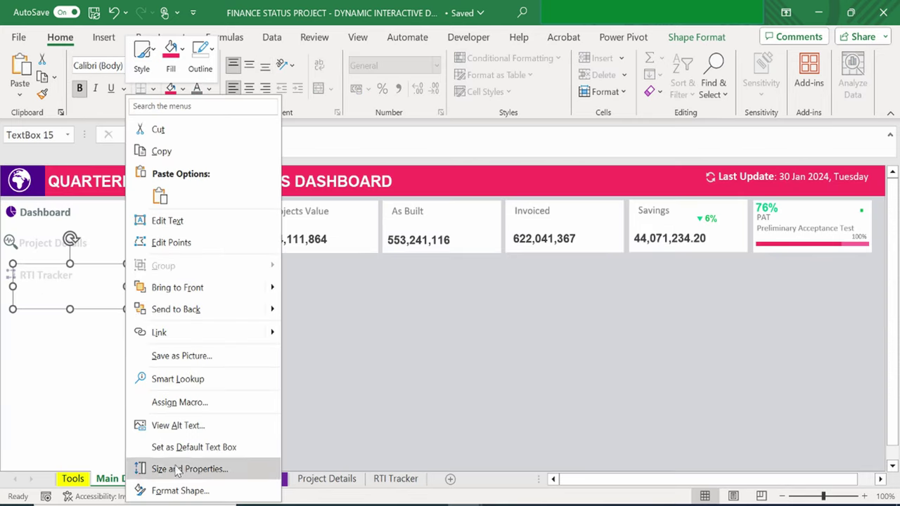
pyautogui.click(174, 334)
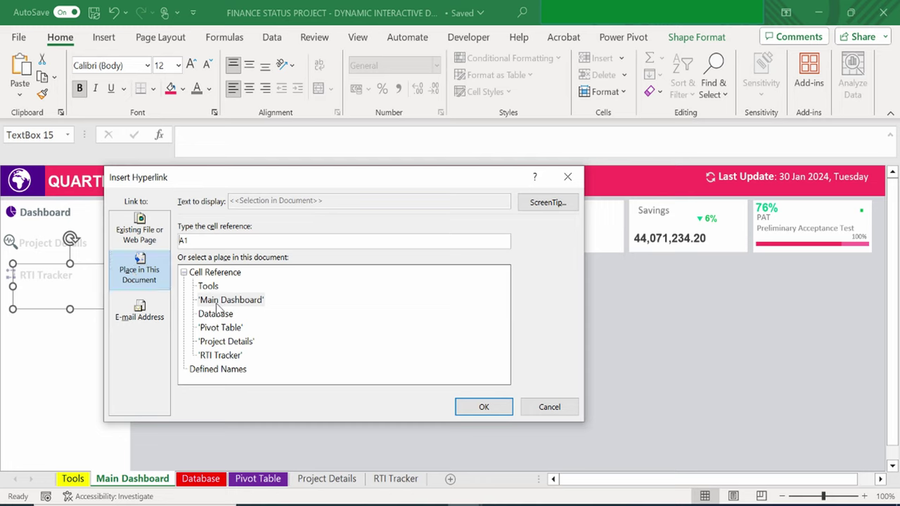
pyautogui.click(232, 357)
pyautogui.click(221, 239)
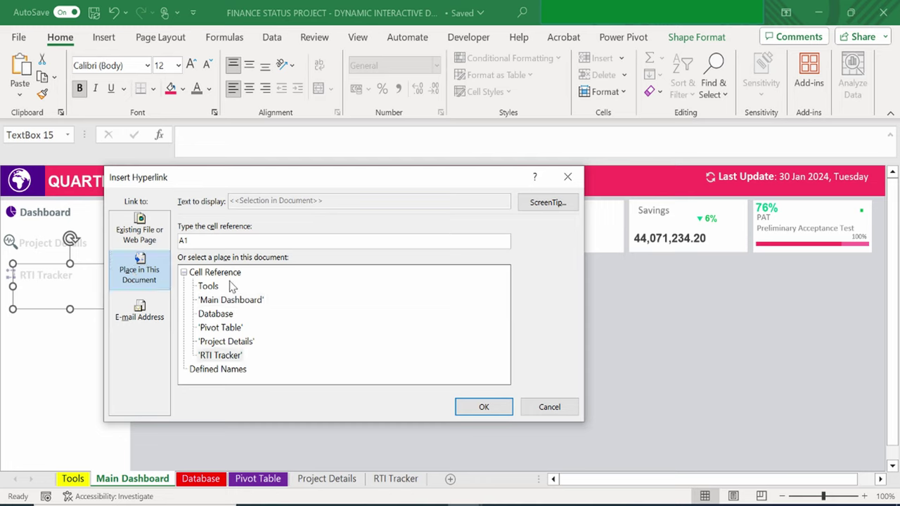
pyautogui.click(234, 359)
pyautogui.click(546, 202)
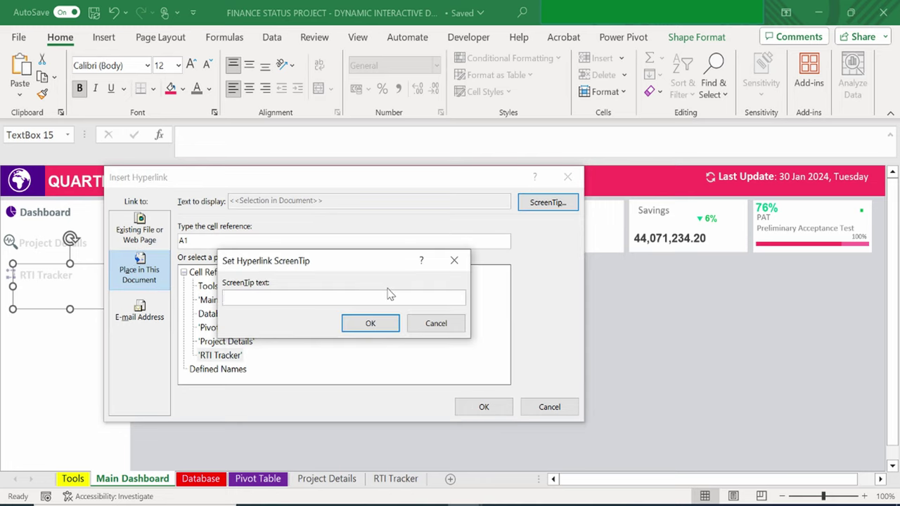
pyautogui.write('Go To RTI Tracker')
pyautogui.click(387, 329)
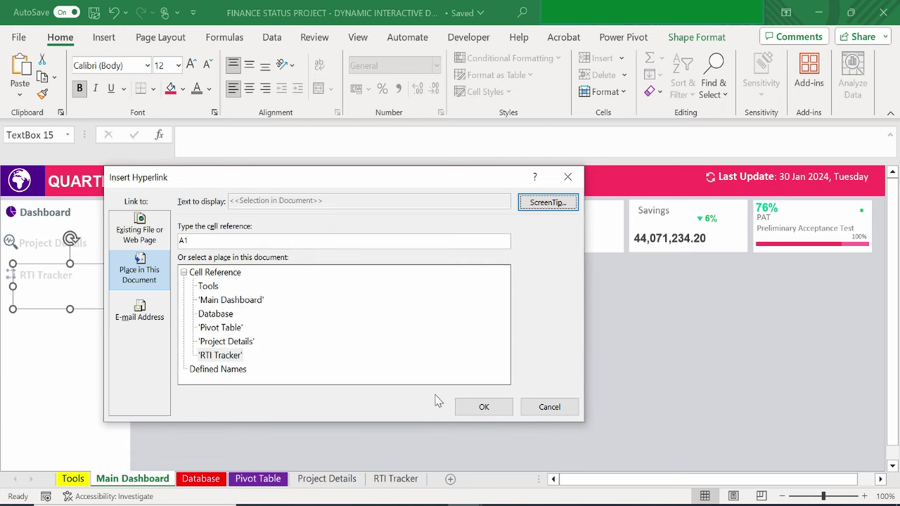
pyautogui.click(481, 407)
# Test the RTI Tracker, Dashboard and Project Details links, ending on the Main Dashboard.
pyautogui.click(272, 373)
pyautogui.click(56, 285)
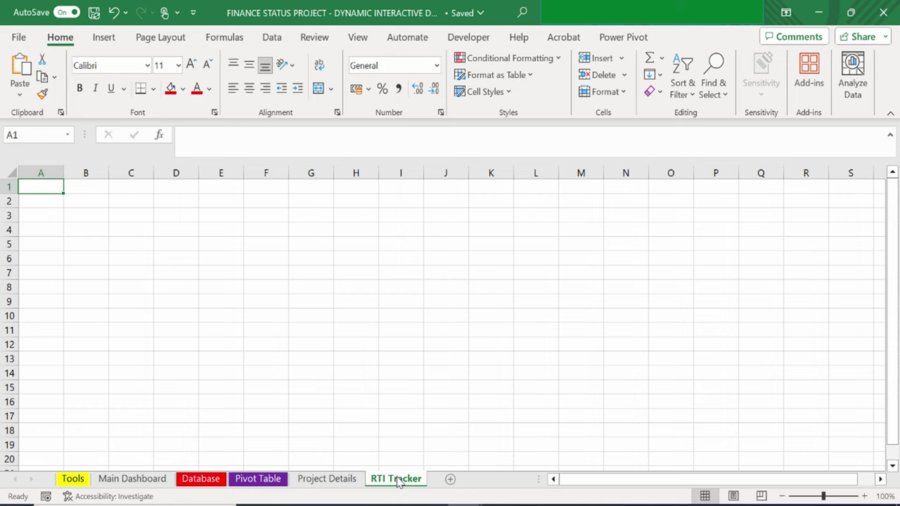
pyautogui.click(107, 484)
pyautogui.click(43, 275)
pyautogui.click(137, 480)
pyautogui.click(59, 214)
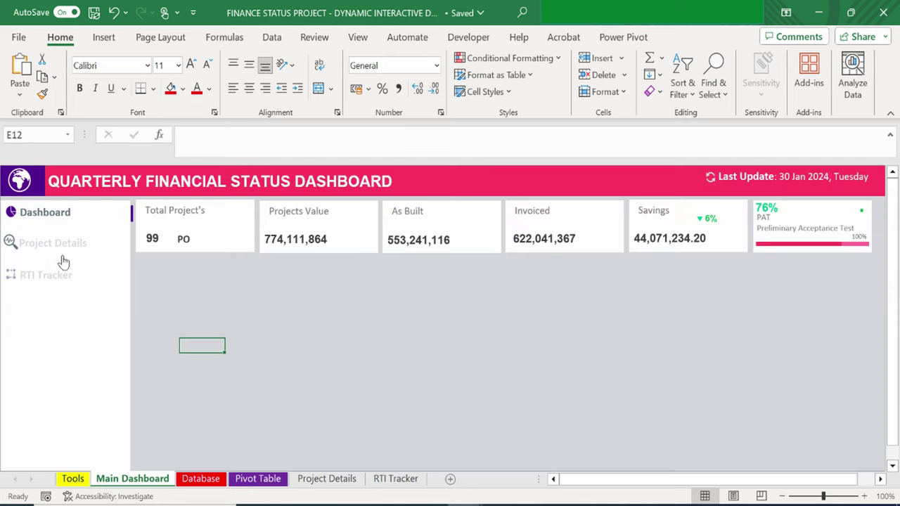
pyautogui.click(56, 244)
pyautogui.click(133, 479)
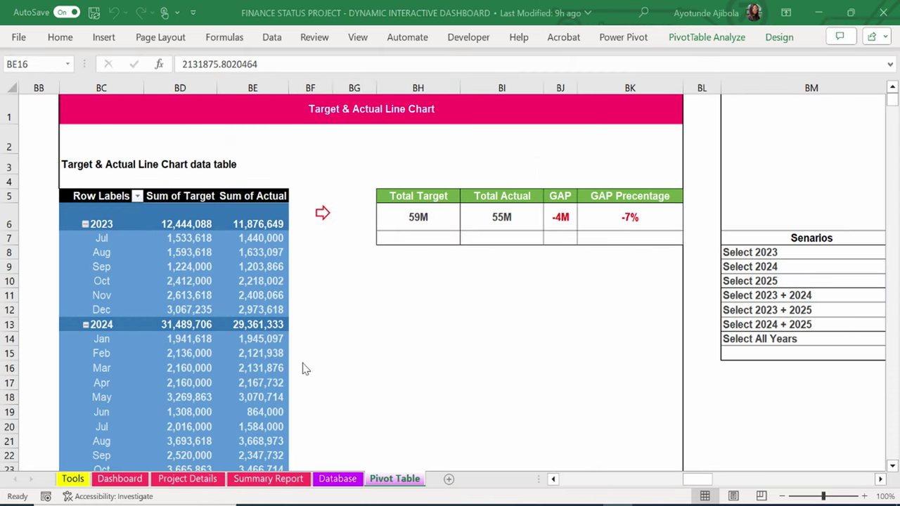
# Insert a Year slicer for the Target & Actual pivot table, narrowed and placed over the GAP summary.
pyautogui.moveTo(706, 480); pyautogui.dragTo(689, 484)
pyautogui.click(366, 268)
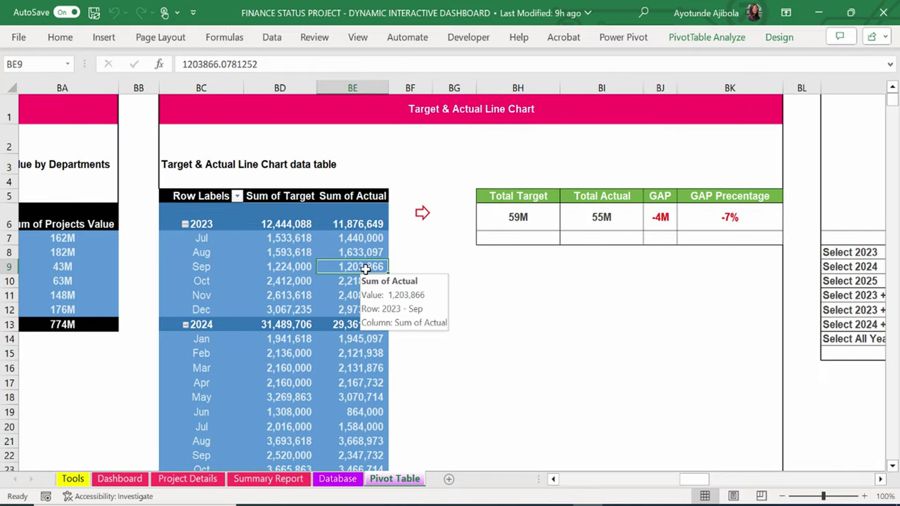
pyautogui.click(104, 37)
pyautogui.click(571, 79)
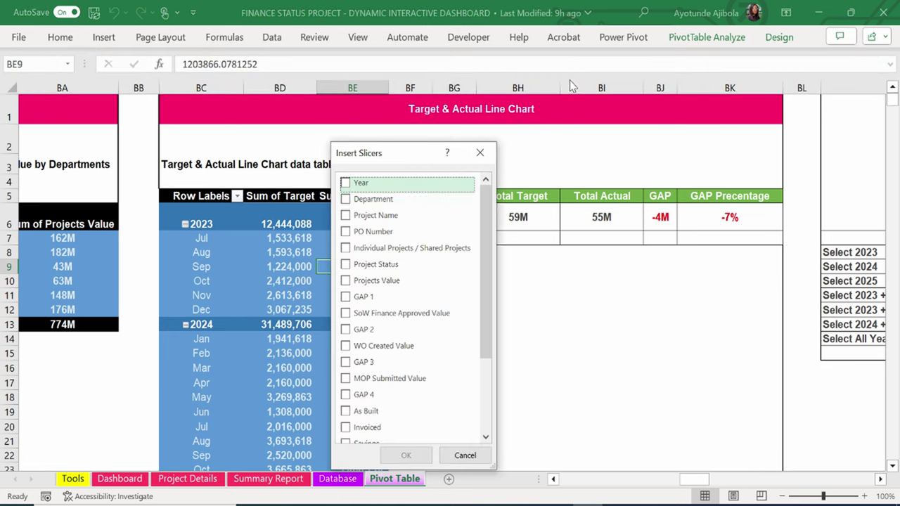
pyautogui.click(346, 183)
pyautogui.click(406, 455)
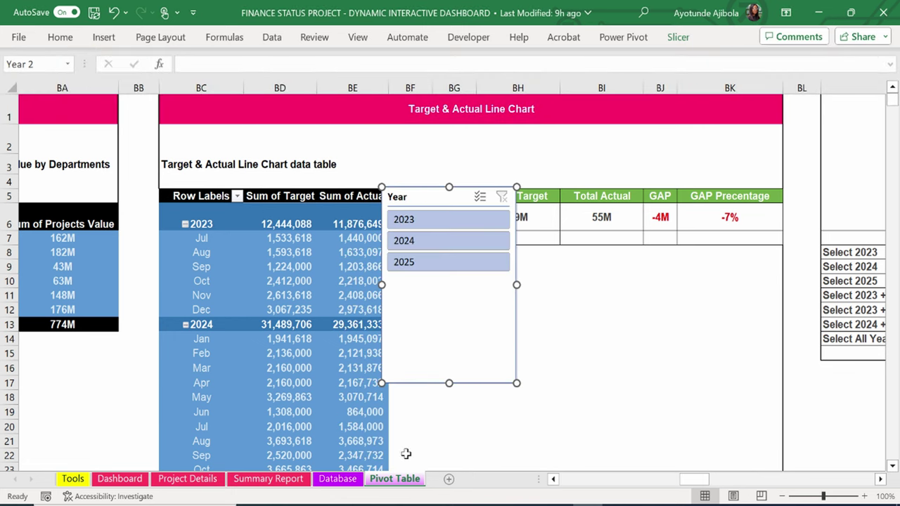
pyautogui.moveTo(436, 196); pyautogui.dragTo(676, 215)
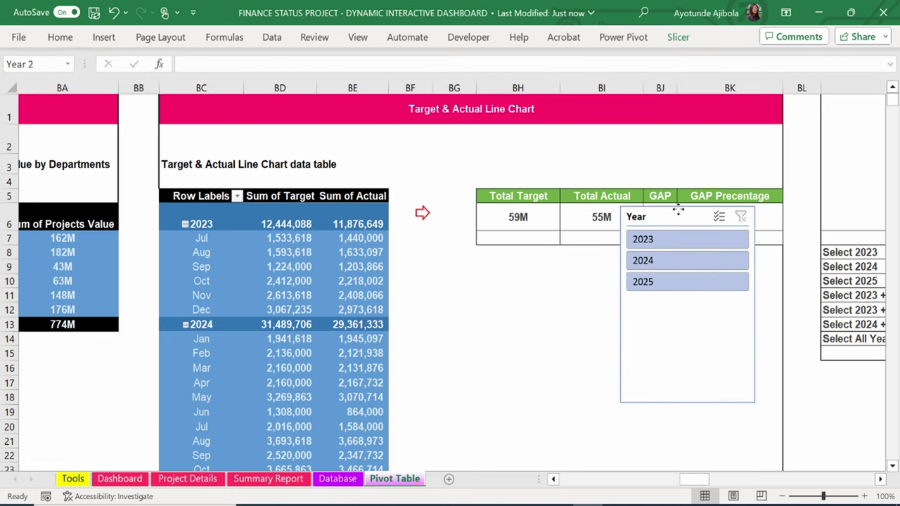
pyautogui.moveTo(684, 366); pyautogui.dragTo(685, 297)
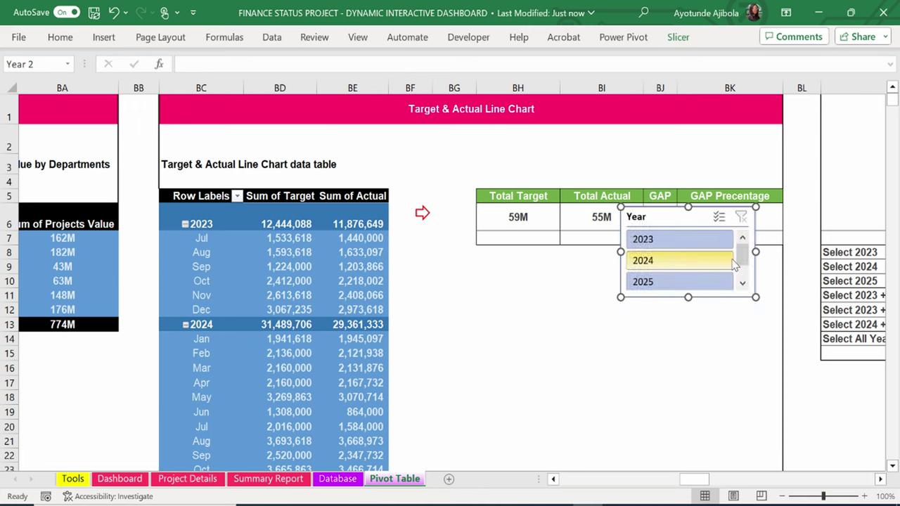
pyautogui.moveTo(741, 251); pyautogui.dragTo(738, 251)
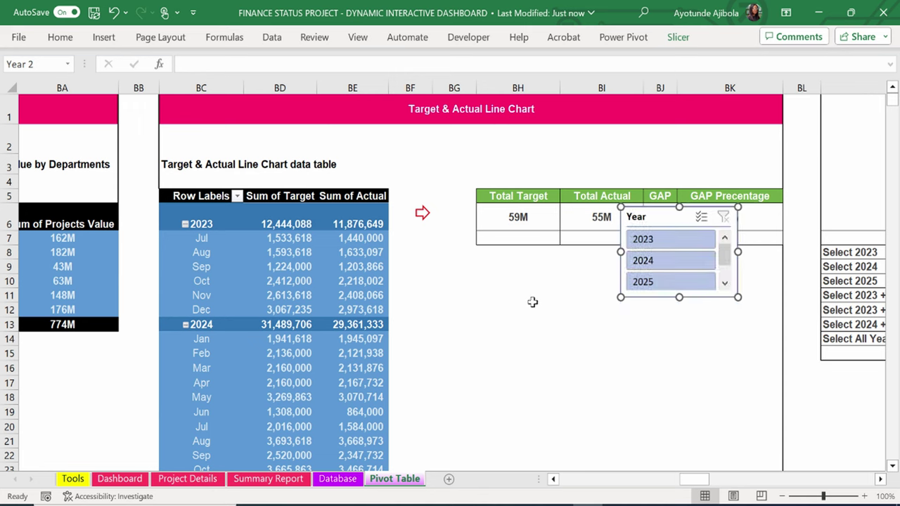
pyautogui.click(323, 268)
# Add a two-column Department slicer, resized and placed below the Year slicer.
pyautogui.click(103, 36)
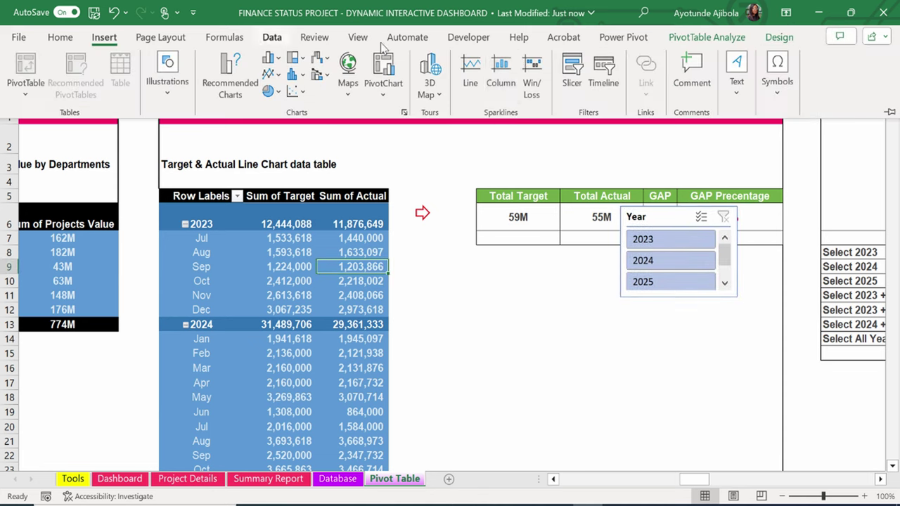
pyautogui.click(569, 79)
pyautogui.click(360, 204)
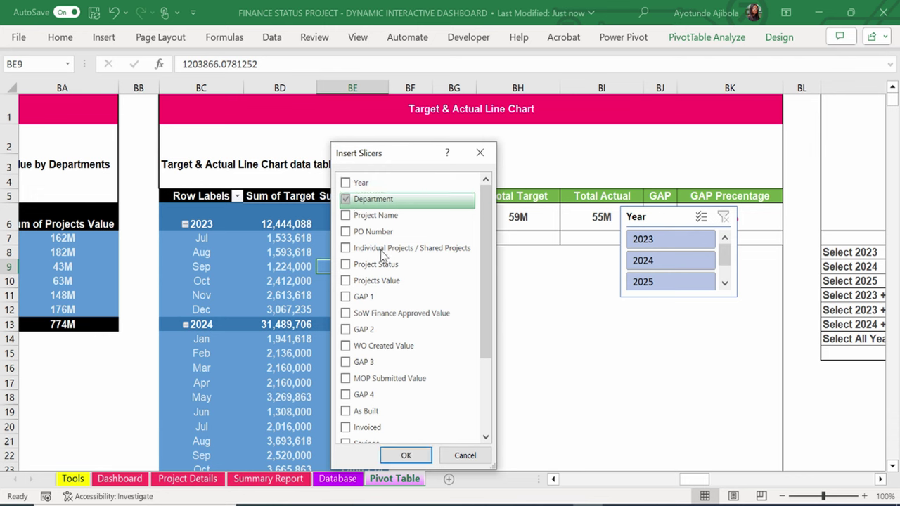
pyautogui.click(422, 456)
pyautogui.moveTo(427, 200); pyautogui.dragTo(490, 249)
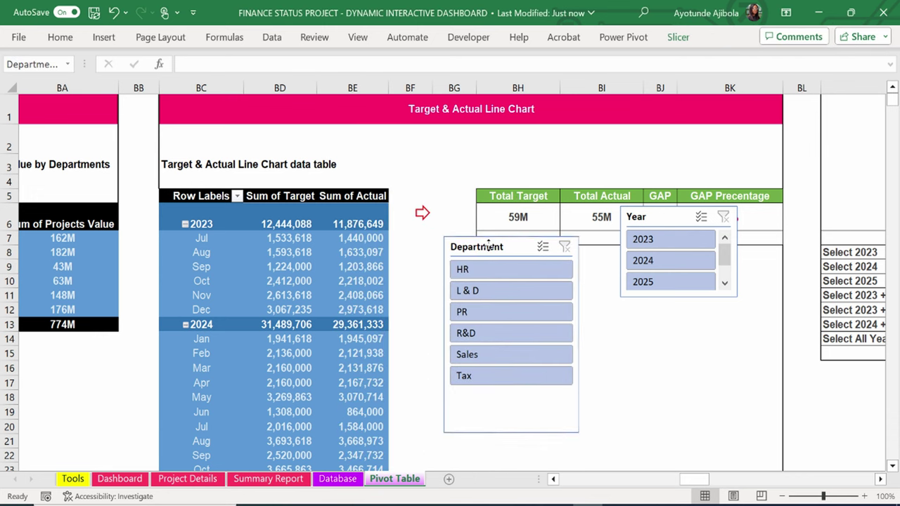
pyautogui.click(672, 41)
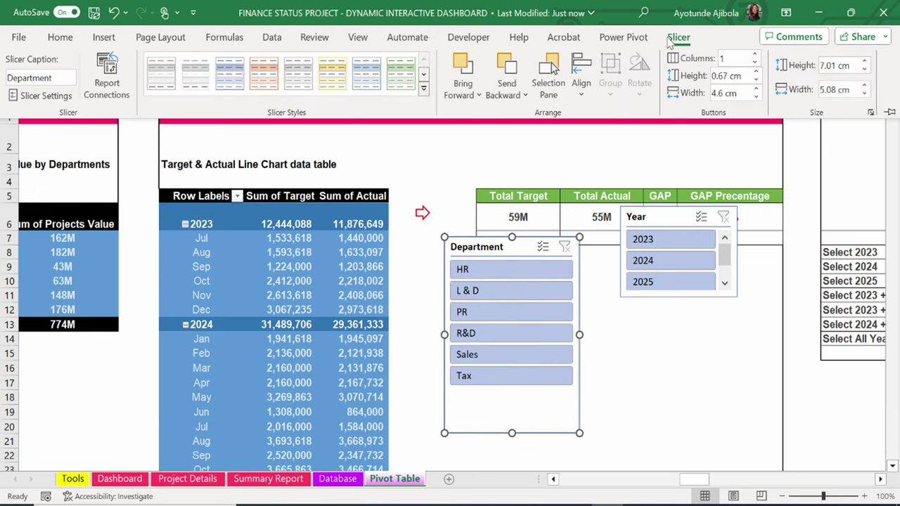
pyautogui.click(737, 59)
pyautogui.write('2')
pyautogui.press('Return')
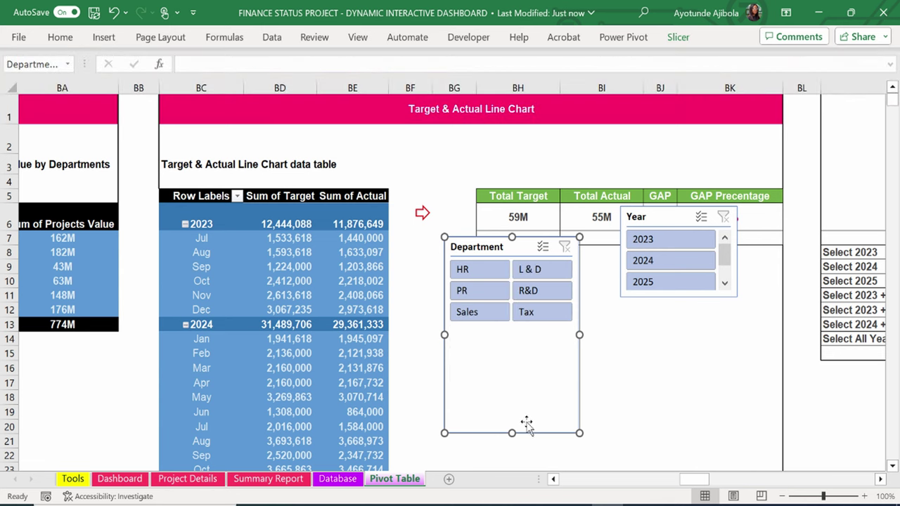
pyautogui.moveTo(512, 434); pyautogui.dragTo(518, 329)
pyautogui.moveTo(580, 283); pyautogui.dragTo(567, 282)
pyautogui.moveTo(505, 250); pyautogui.dragTo(680, 327)
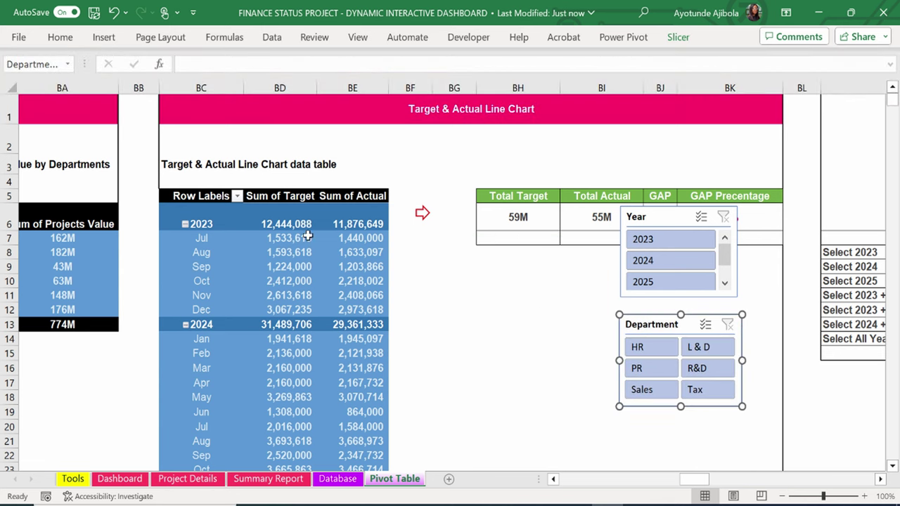
pyautogui.click(280, 252)
# Add a Project Status slicer, shrink it, and position it beside the Department slicer.
pyautogui.click(102, 37)
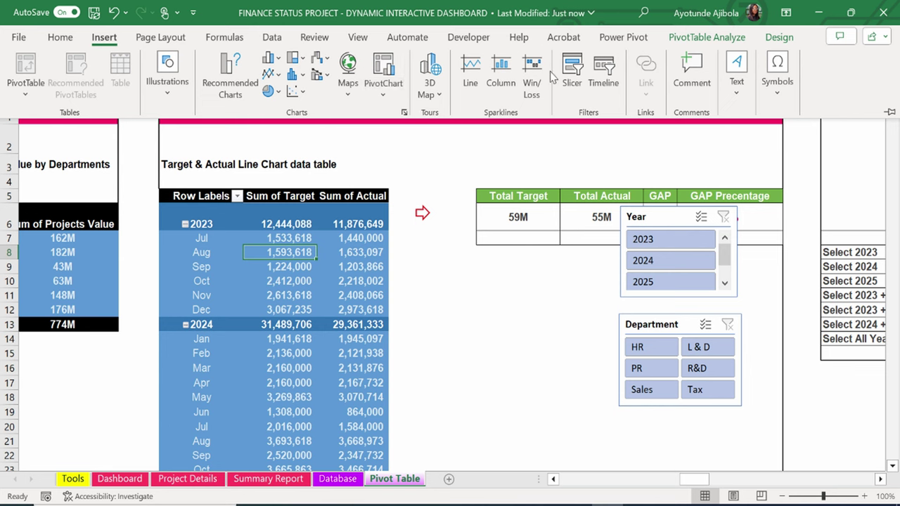
pyautogui.click(569, 76)
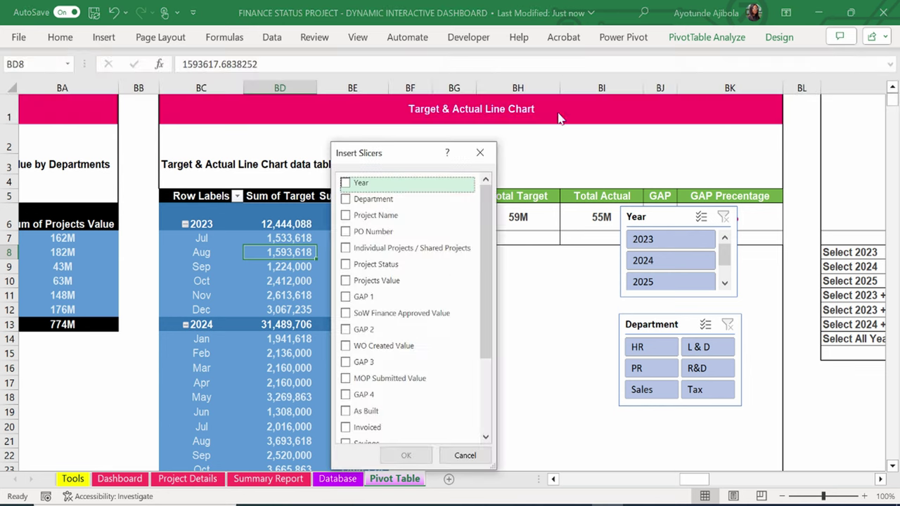
pyautogui.click(355, 269)
pyautogui.click(406, 455)
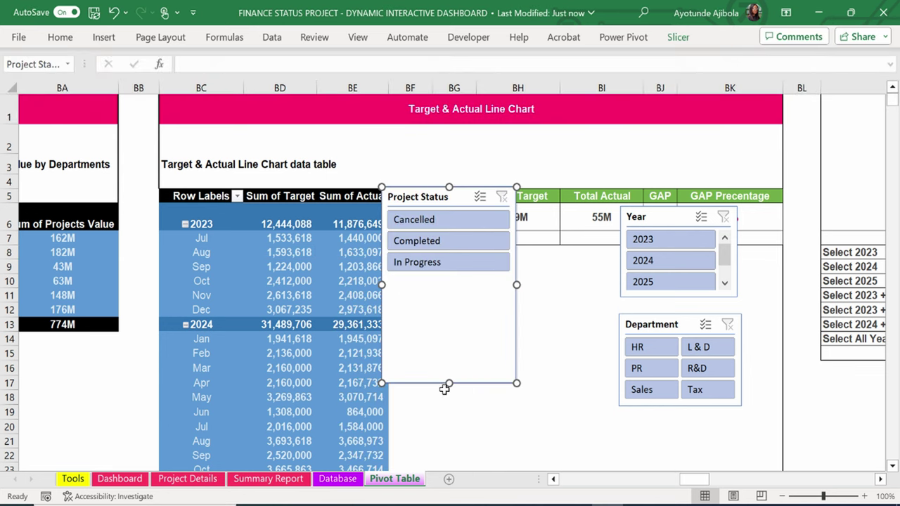
pyautogui.moveTo(444, 389); pyautogui.dragTo(454, 281)
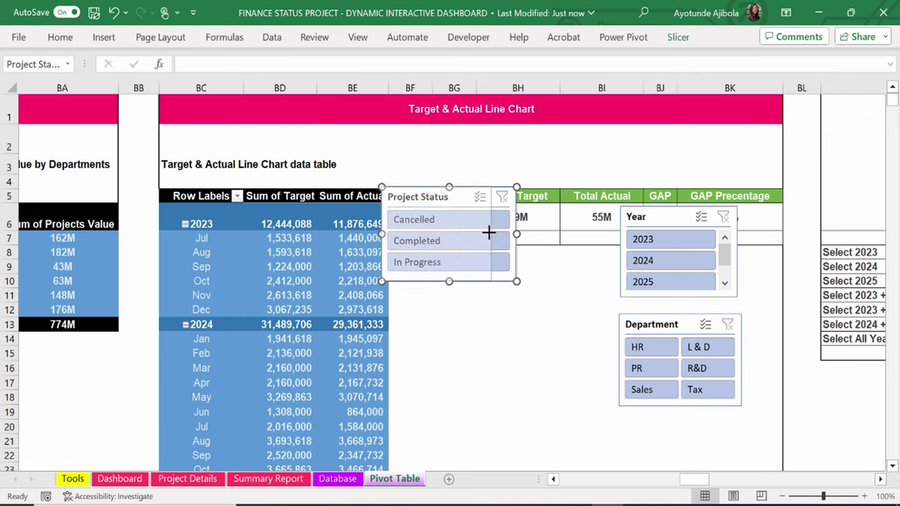
pyautogui.moveTo(489, 232); pyautogui.dragTo(485, 232)
pyautogui.moveTo(433, 206); pyautogui.dragTo(479, 321)
pyautogui.click(676, 330)
pyautogui.moveTo(675, 331); pyautogui.dragTo(636, 358)
# On Main Dashboard, tick Disable resizing and moving for the Year slicer in Size and Properties.
pyautogui.click(661, 217)
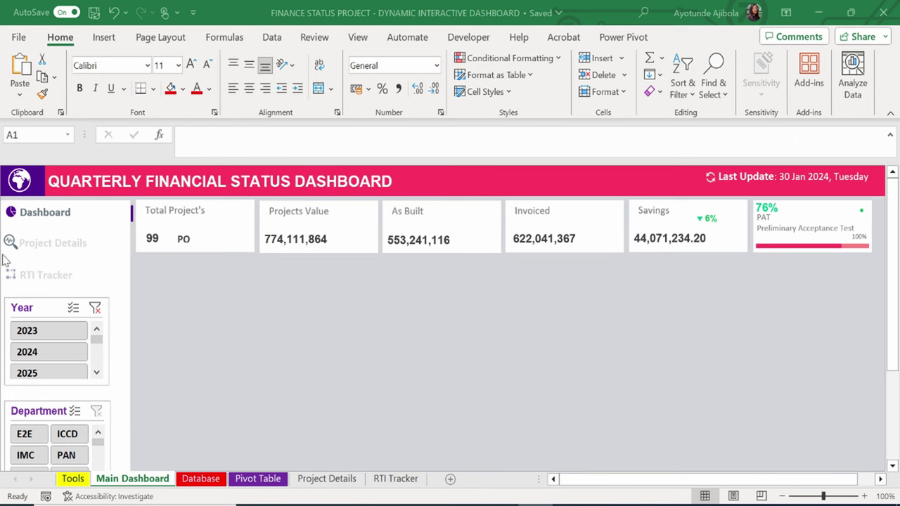
pyautogui.click(54, 309)
pyautogui.rightClick(54, 309)
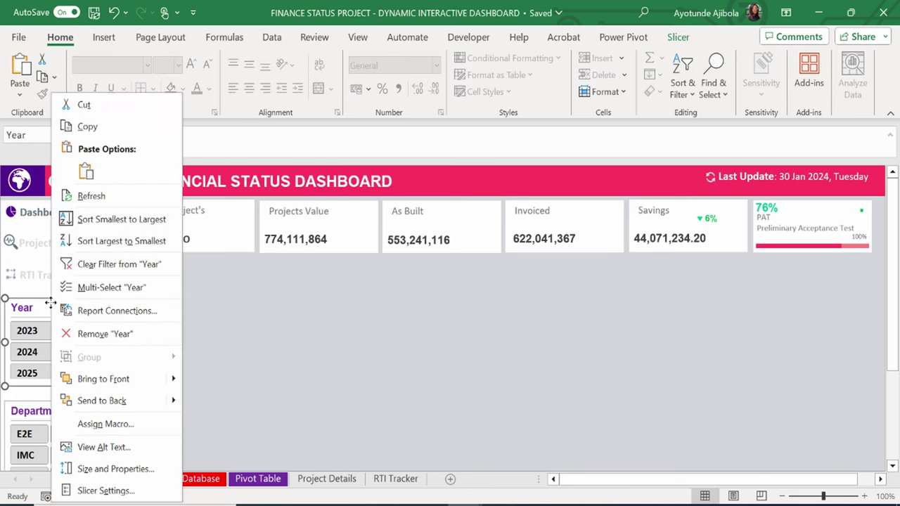
pyautogui.click(116, 469)
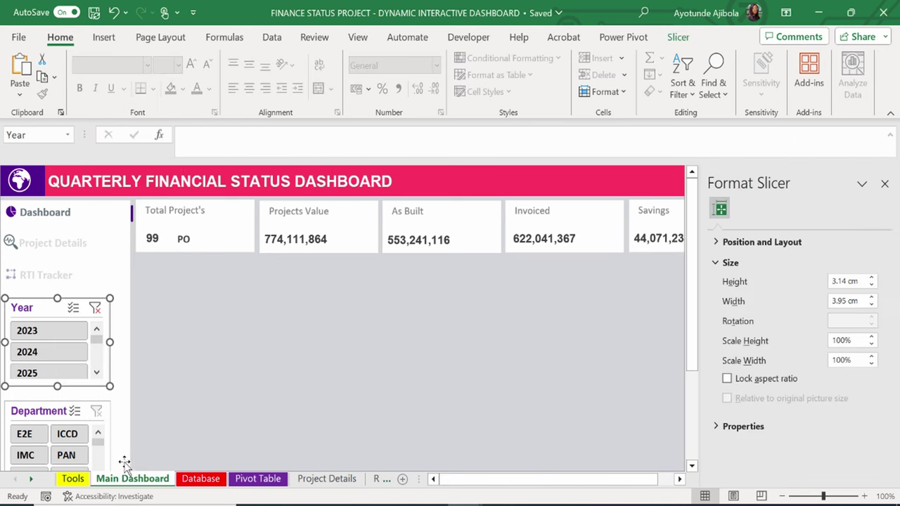
pyautogui.moveTo(790, 170); pyautogui.dragTo(573, 175)
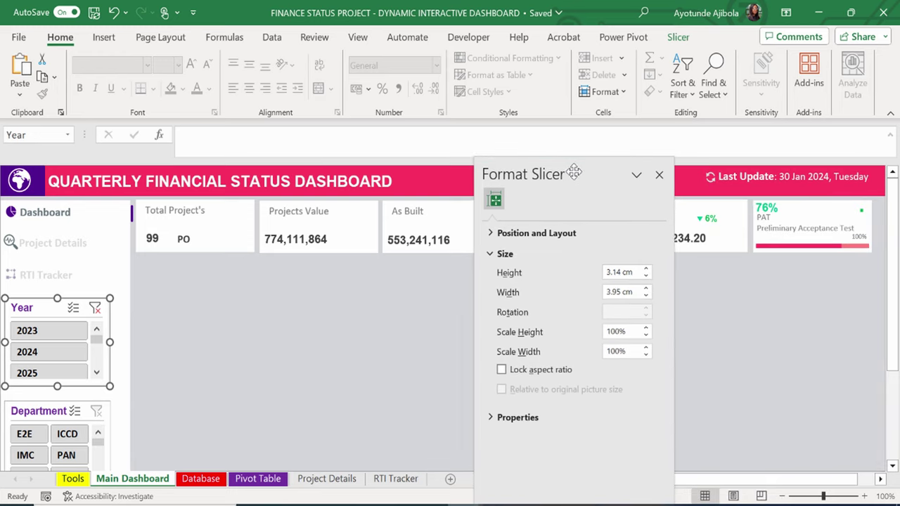
pyautogui.click(534, 235)
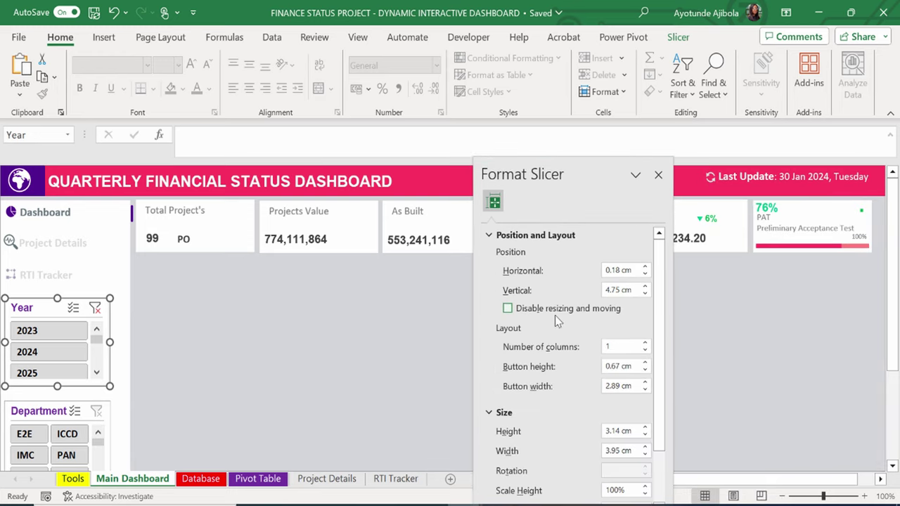
pyautogui.click(507, 309)
pyautogui.click(490, 420)
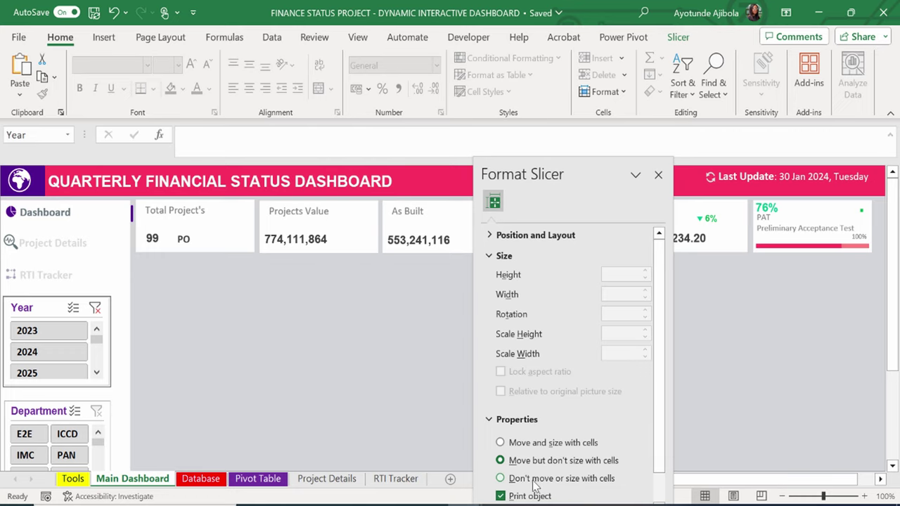
pyautogui.scroll(-2, 654, 450)
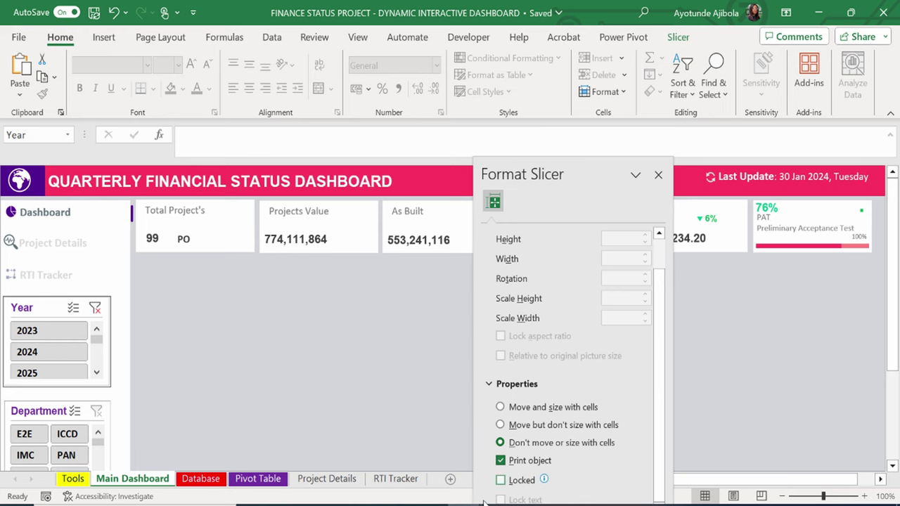
# Set the Year and Department slicers to hide items with no data.
pyautogui.click(42, 300)
pyautogui.rightClick(44, 300)
pyautogui.click(98, 491)
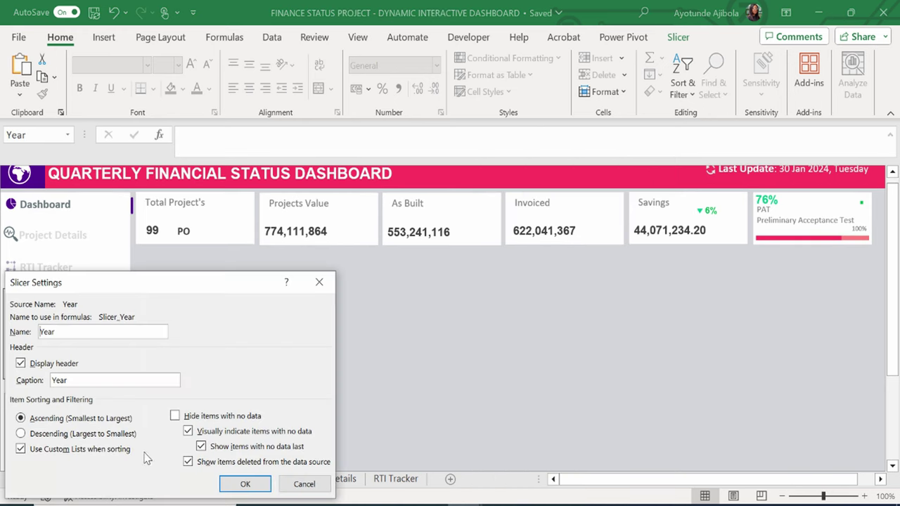
pyautogui.click(176, 417)
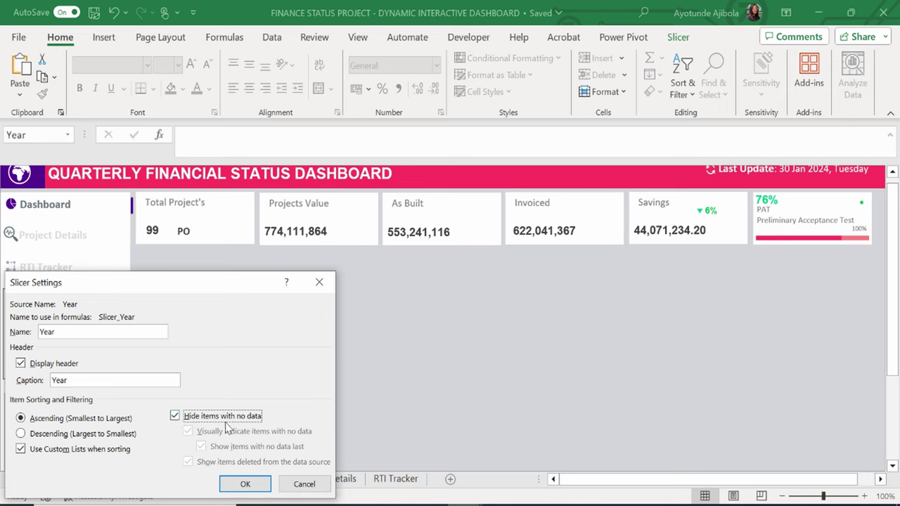
pyautogui.click(245, 484)
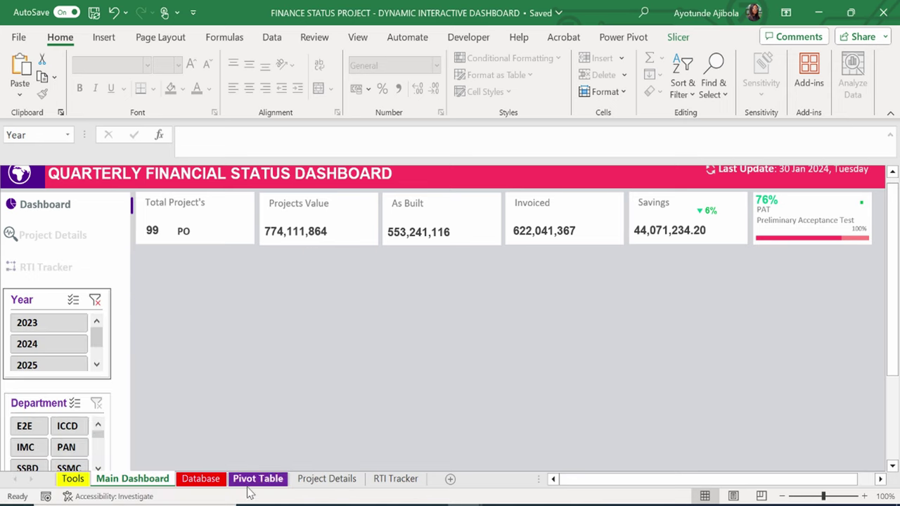
pyautogui.rightClick(87, 395)
pyautogui.click(99, 488)
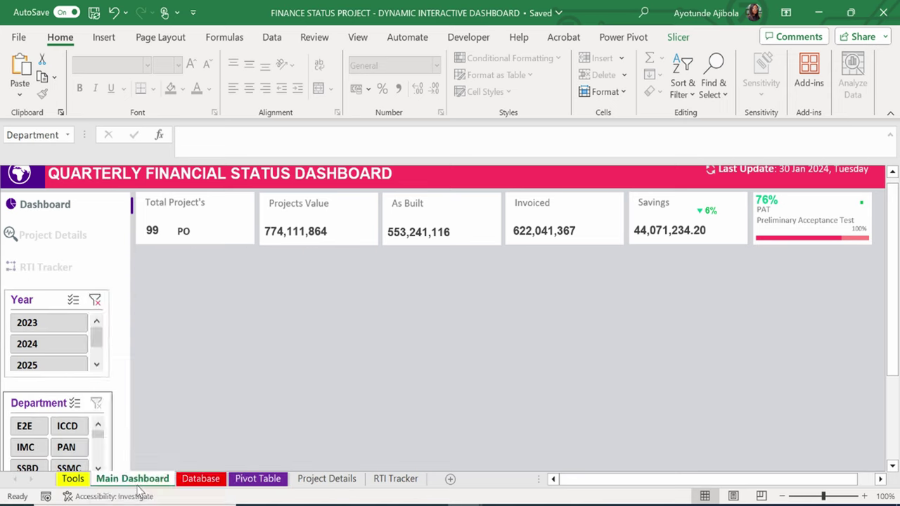
pyautogui.click(170, 416)
pyautogui.click(238, 483)
# Set the Project Status slicer to hide items with no data, then reselect the Year slicer.
pyautogui.moveTo(893, 342); pyautogui.dragTo(892, 422)
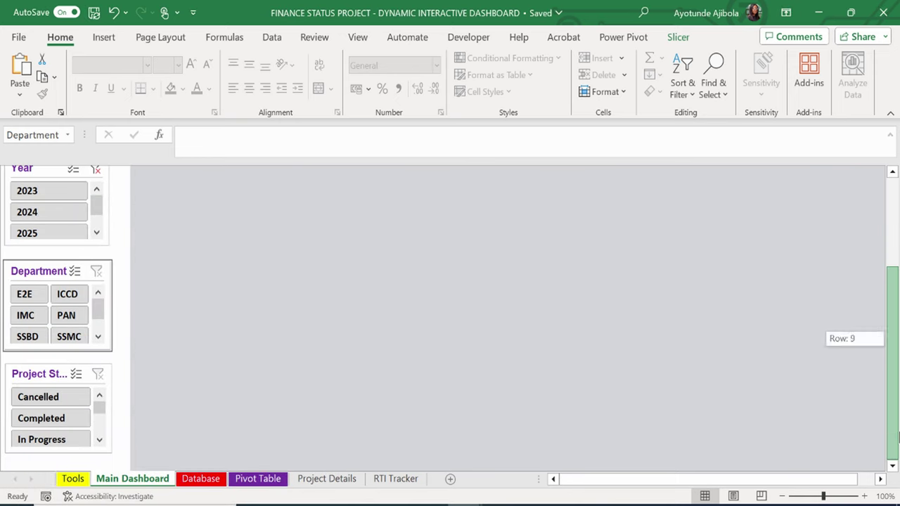
pyautogui.click(53, 375)
pyautogui.rightClick(53, 376)
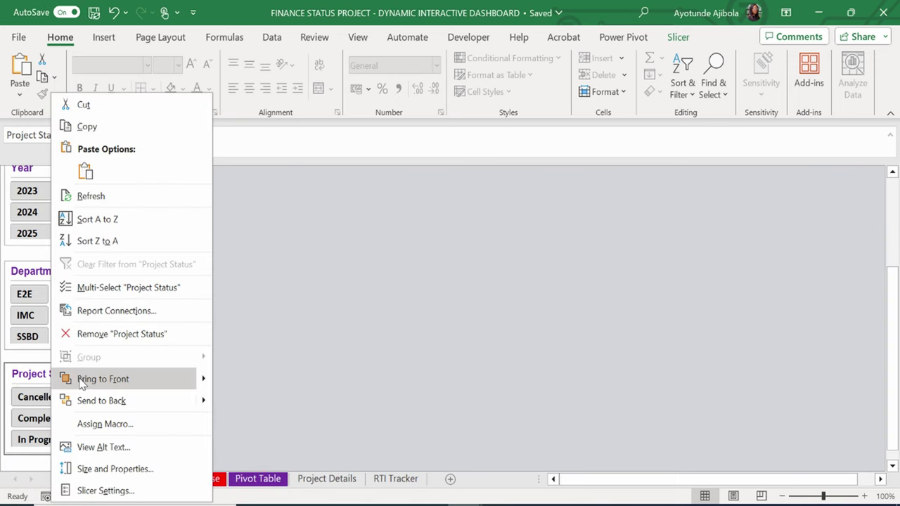
pyautogui.click(98, 490)
pyautogui.click(169, 417)
pyautogui.click(239, 484)
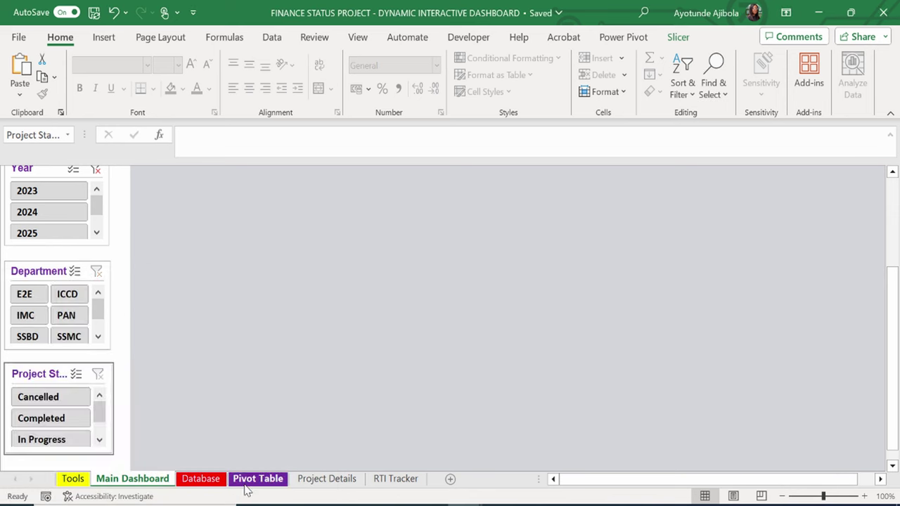
pyautogui.press('Tab')
pyautogui.click(676, 37)
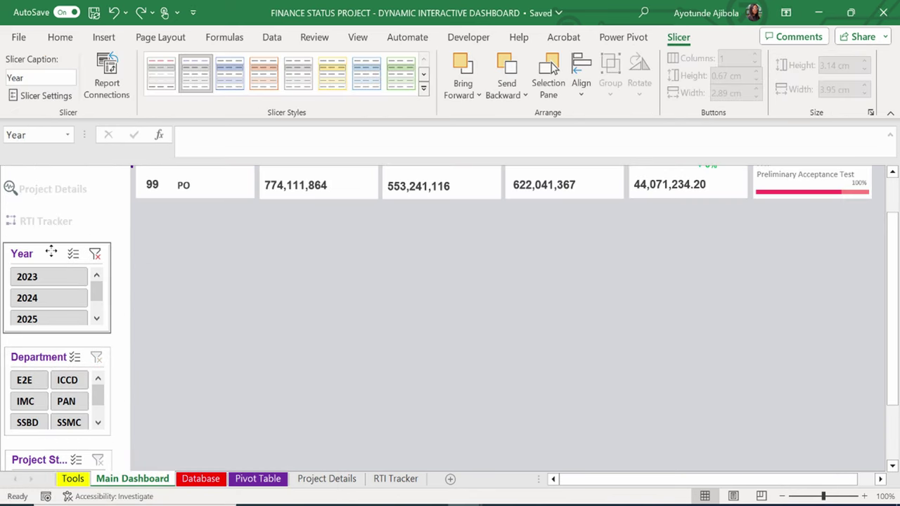
# Add the Department and Project Status slicers to the selection and start modifying the second slicer style.
pyautogui.keyDown('ctrl'); pyautogui.click(107, 385); pyautogui.keyUp('ctrl')
pyautogui.keyDown('ctrl'); pyautogui.click(103, 455); pyautogui.keyUp('ctrl')
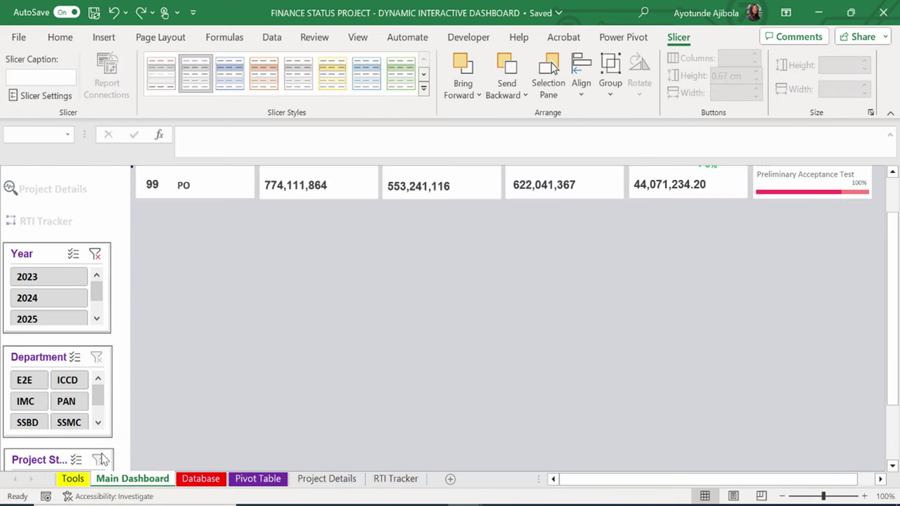
pyautogui.rightClick(201, 74)
pyautogui.click(239, 83)
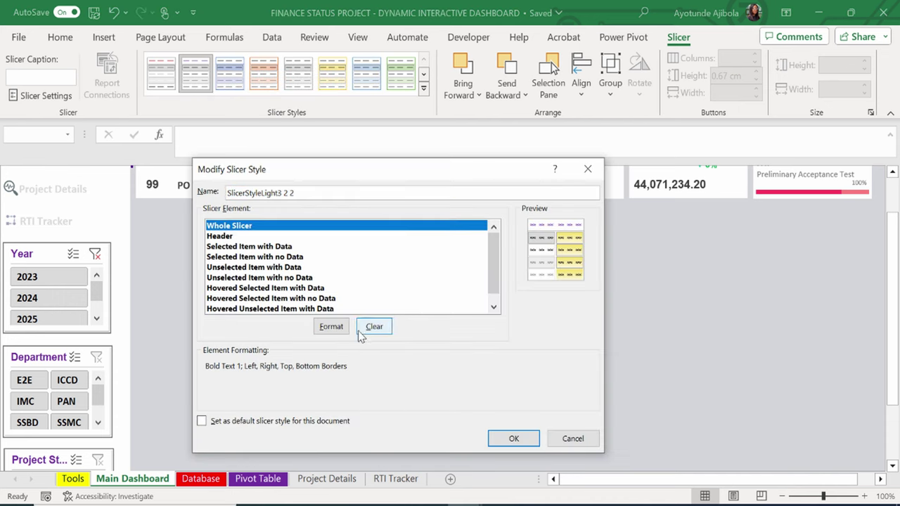
# Review the Whole Slicer element's border and fill settings and keep them.
pyautogui.click(332, 327)
pyautogui.click(283, 128)
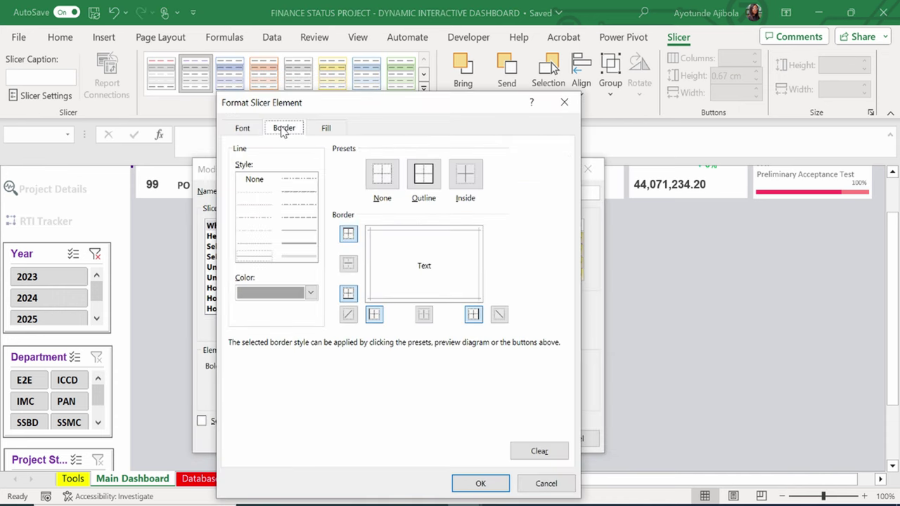
pyautogui.click(327, 129)
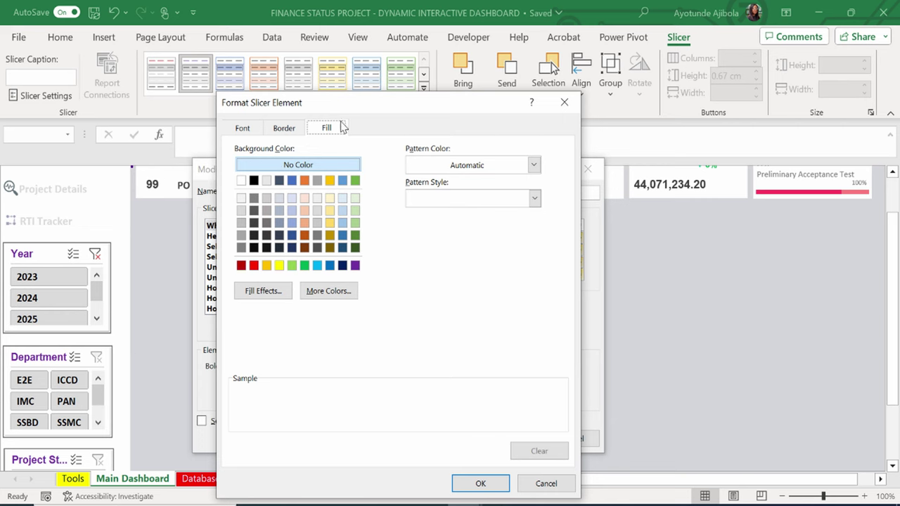
pyautogui.click(481, 484)
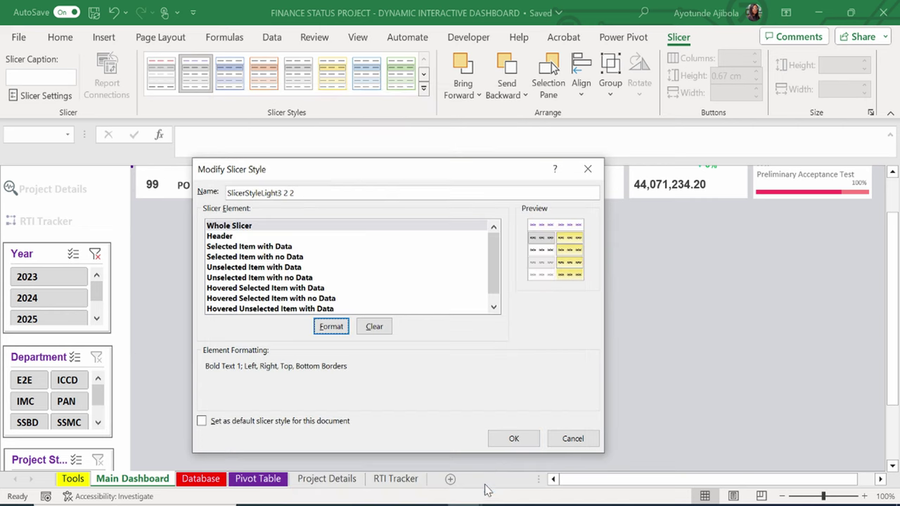
# Format the Header element with an Automatic border and Calibri (Body) Bold 12 text.
pyautogui.click(253, 237)
pyautogui.click(331, 327)
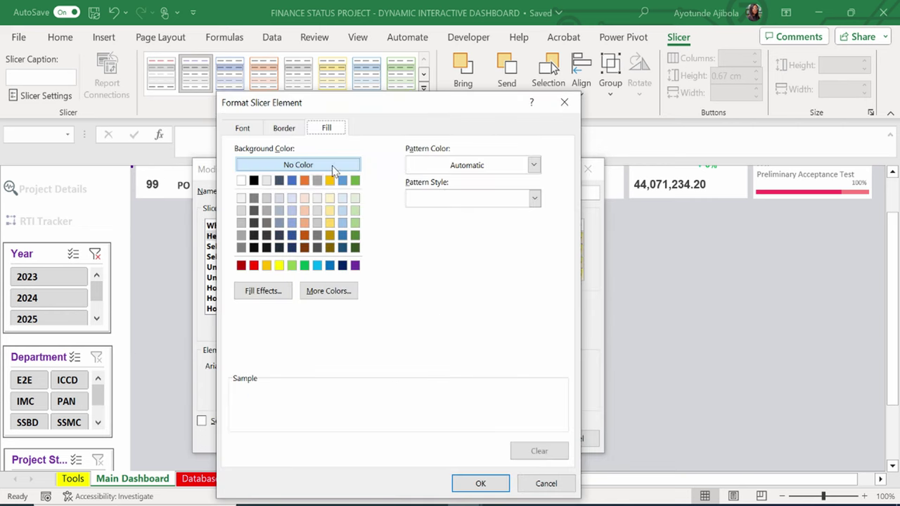
pyautogui.click(284, 129)
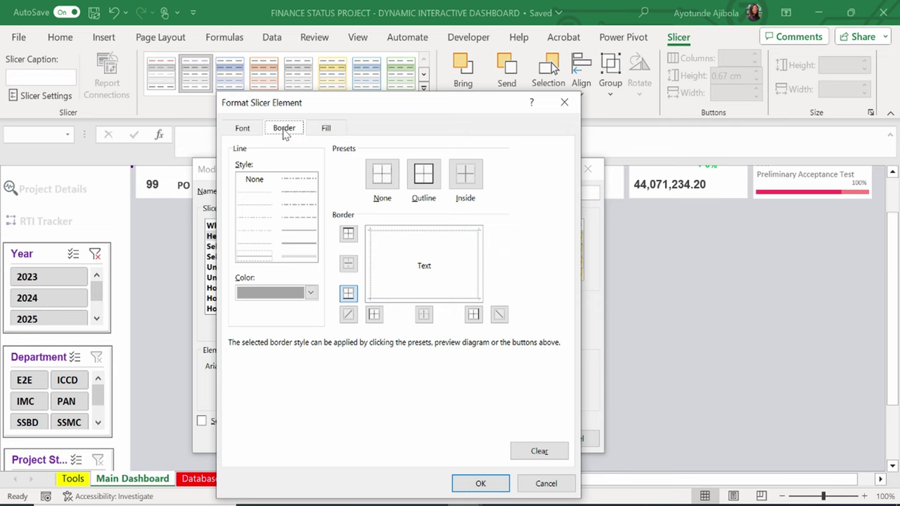
pyautogui.click(310, 294)
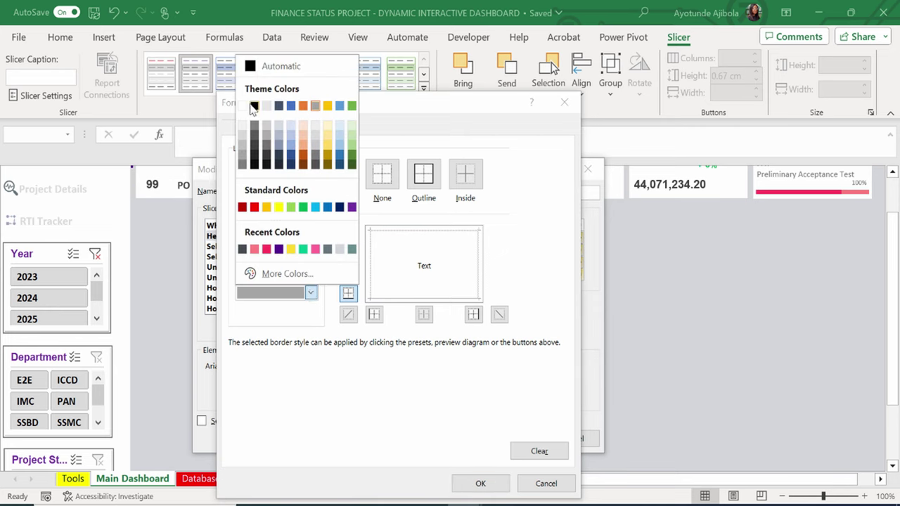
pyautogui.click(264, 68)
pyautogui.click(243, 130)
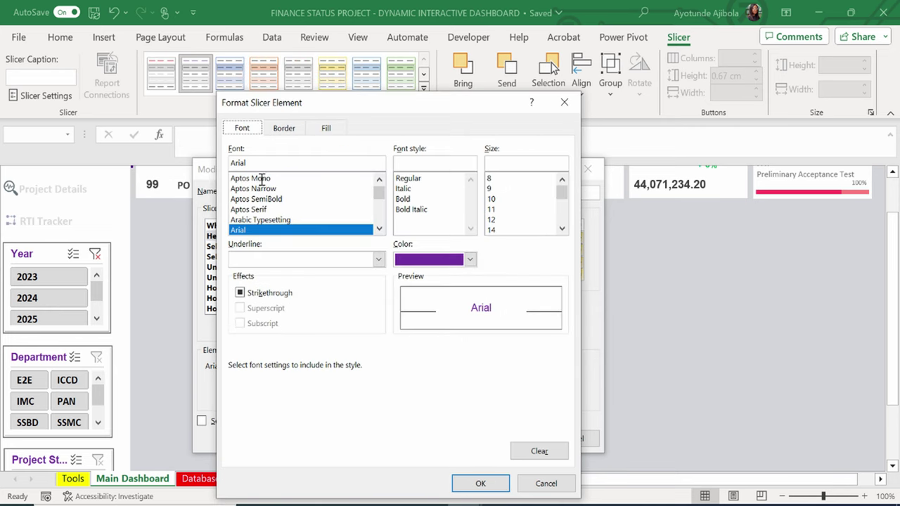
pyautogui.scroll(2, 275, 218)
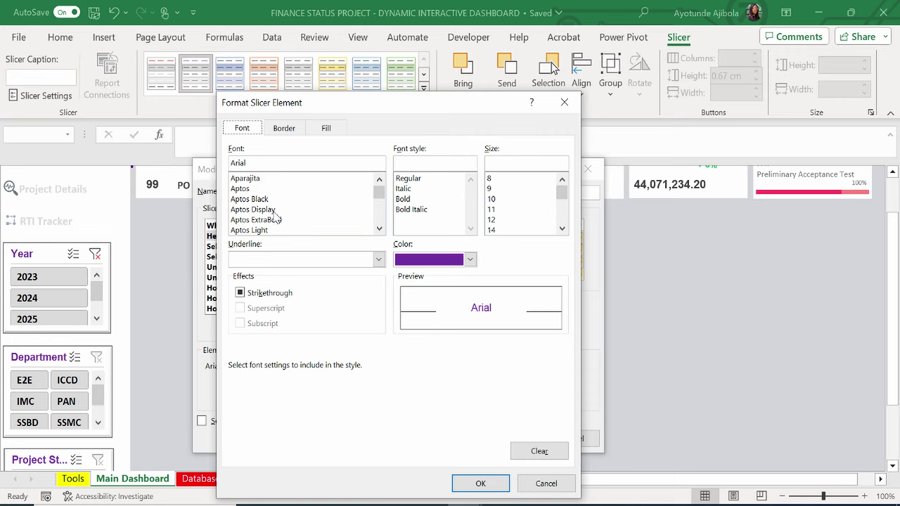
pyautogui.scroll(4, 275, 219)
pyautogui.click(280, 190)
pyautogui.click(402, 199)
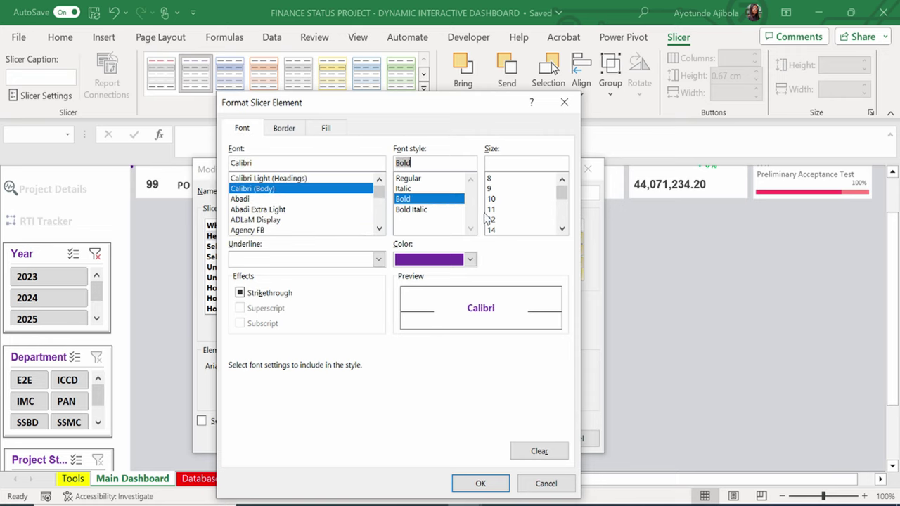
pyautogui.click(493, 220)
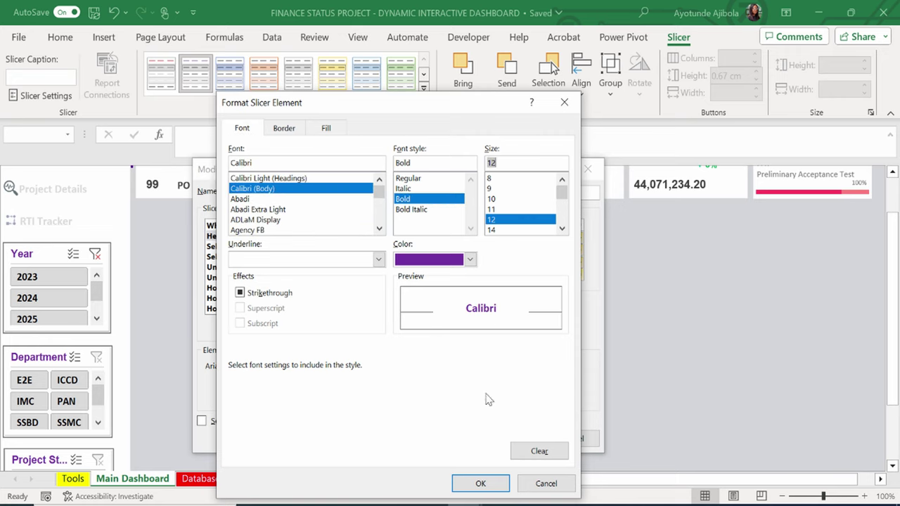
pyautogui.click(480, 484)
# Set Selected Item with Data text to Calibri Bold 12 in dark grey.
pyautogui.click(279, 248)
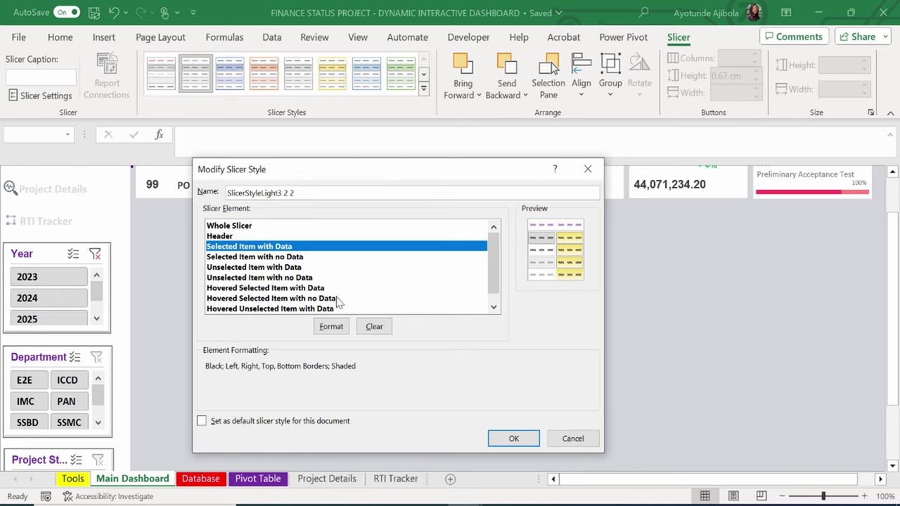
pyautogui.click(336, 327)
pyautogui.click(259, 190)
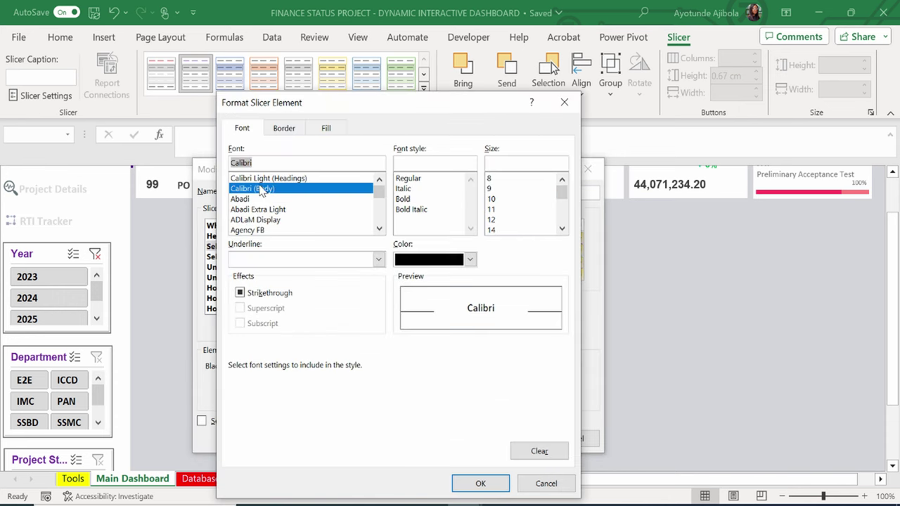
pyautogui.click(405, 200)
pyautogui.click(501, 220)
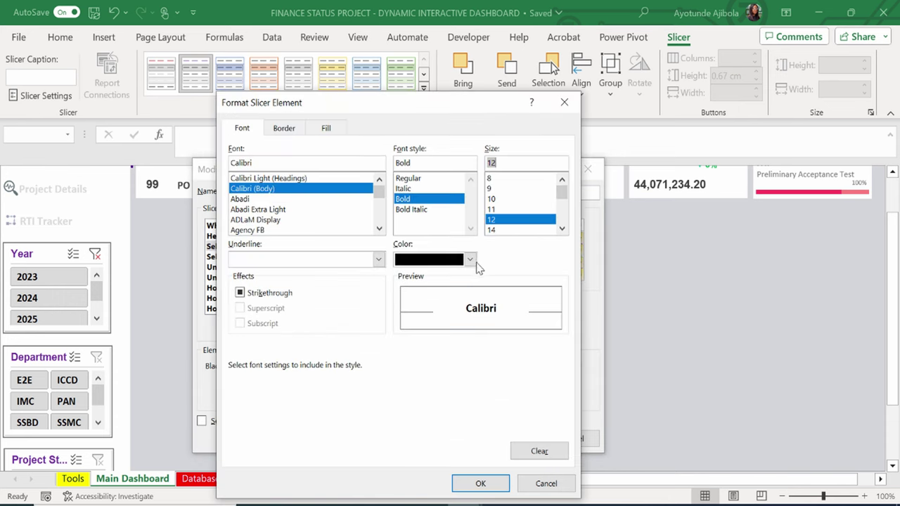
pyautogui.click(473, 261)
pyautogui.click(415, 353)
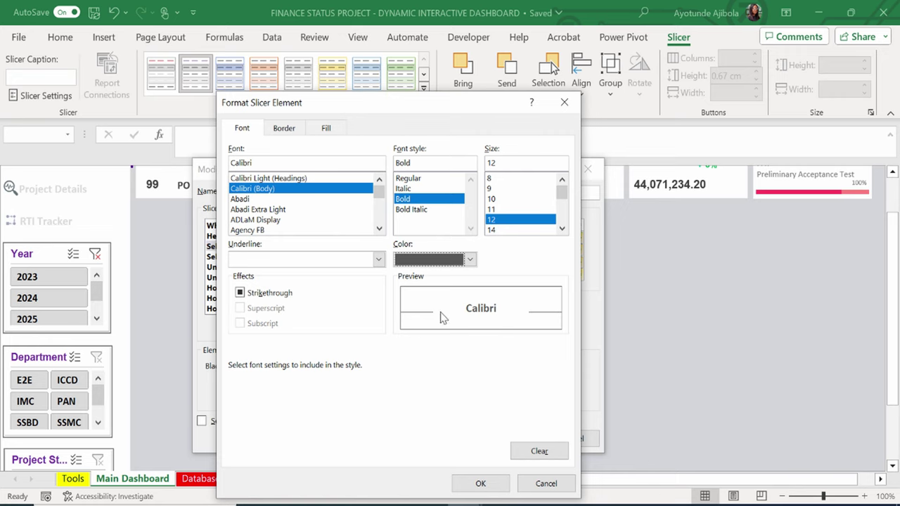
pyautogui.click(470, 259)
pyautogui.click(415, 355)
# Give Selected Item with Data an Automatic border colour and confirm its formatting.
pyautogui.click(286, 130)
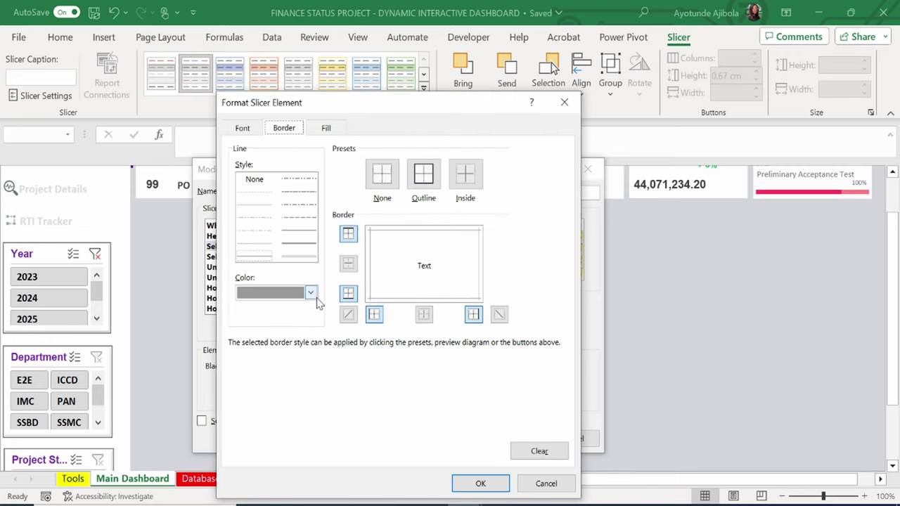
pyautogui.click(315, 295)
pyautogui.click(267, 66)
pyautogui.click(327, 130)
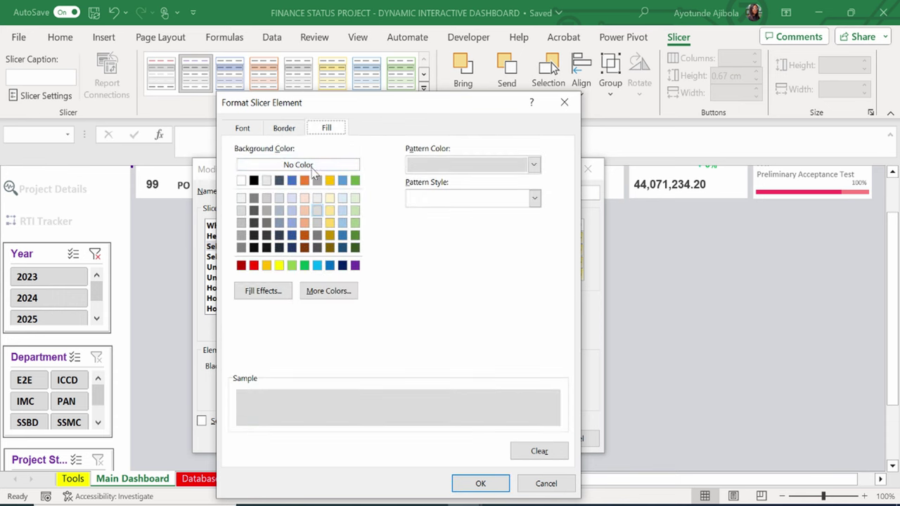
pyautogui.click(480, 484)
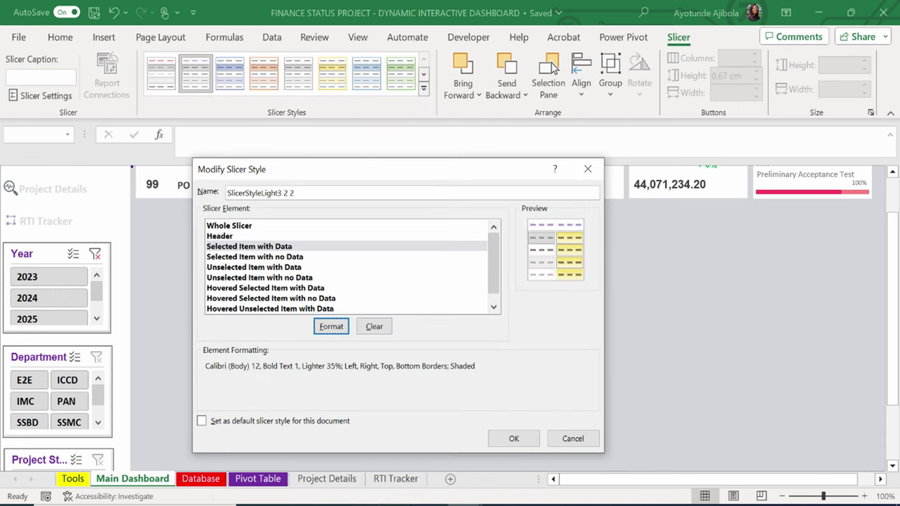
# Format Selected Item with no Data with an Automatic border and white Arial Bold text.
pyautogui.click(248, 246)
pyautogui.click(255, 257)
pyautogui.click(330, 326)
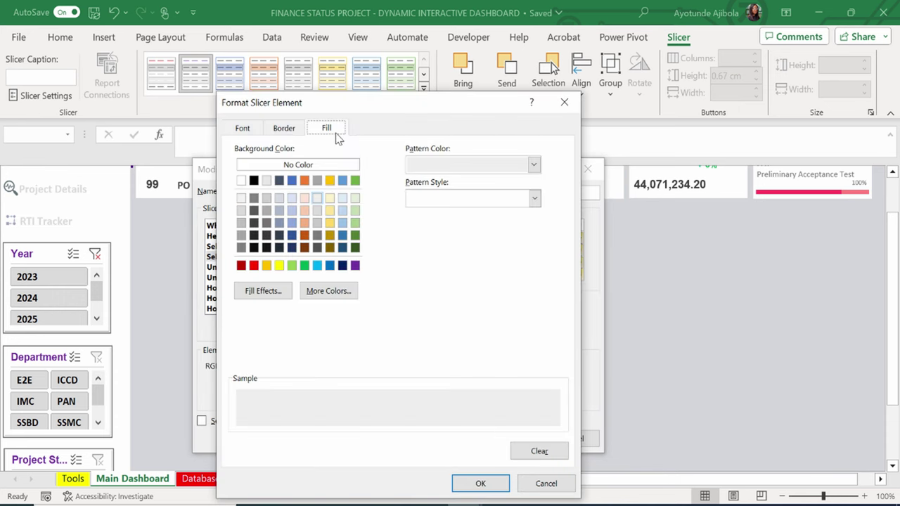
pyautogui.click(287, 130)
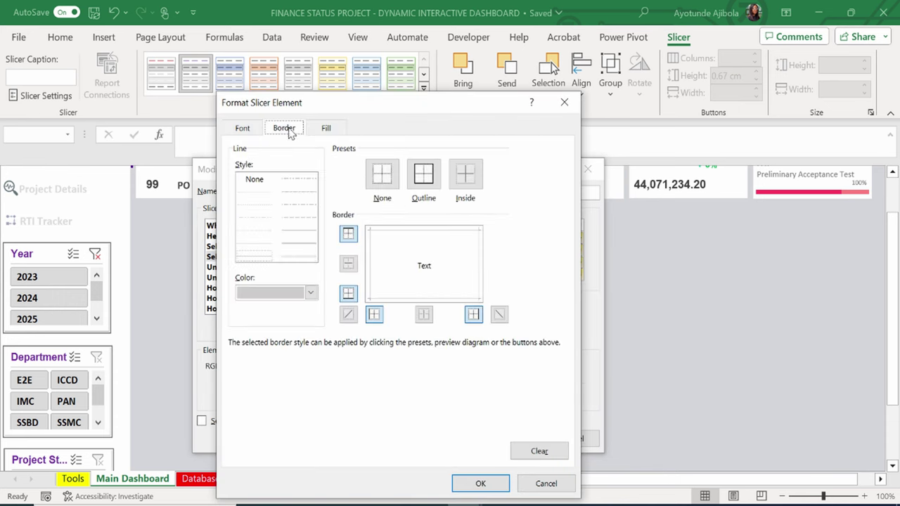
pyautogui.click(310, 292)
pyautogui.click(271, 67)
pyautogui.click(242, 128)
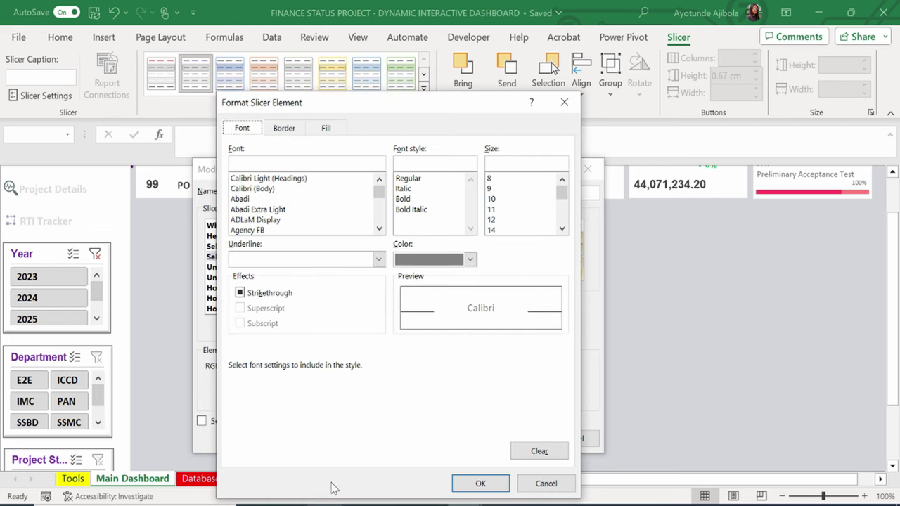
pyautogui.scroll(-4, 266, 225)
pyautogui.click(264, 200)
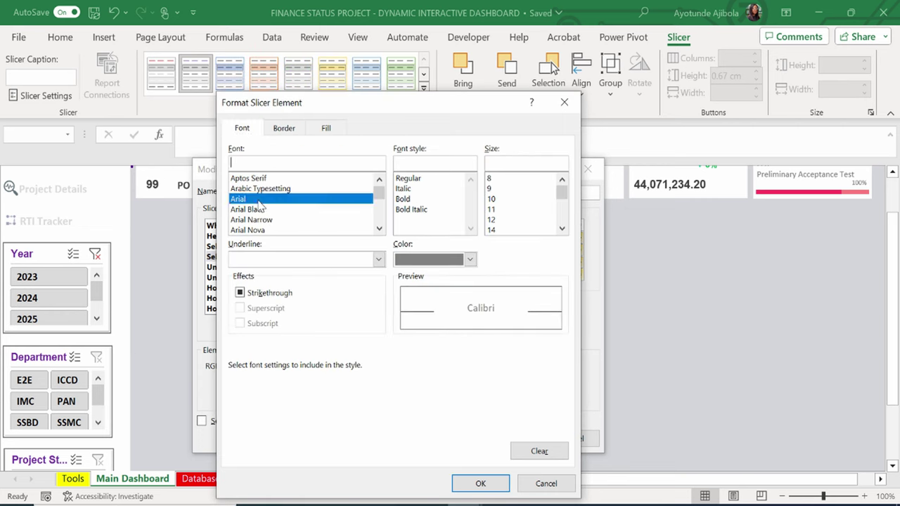
pyautogui.click(413, 200)
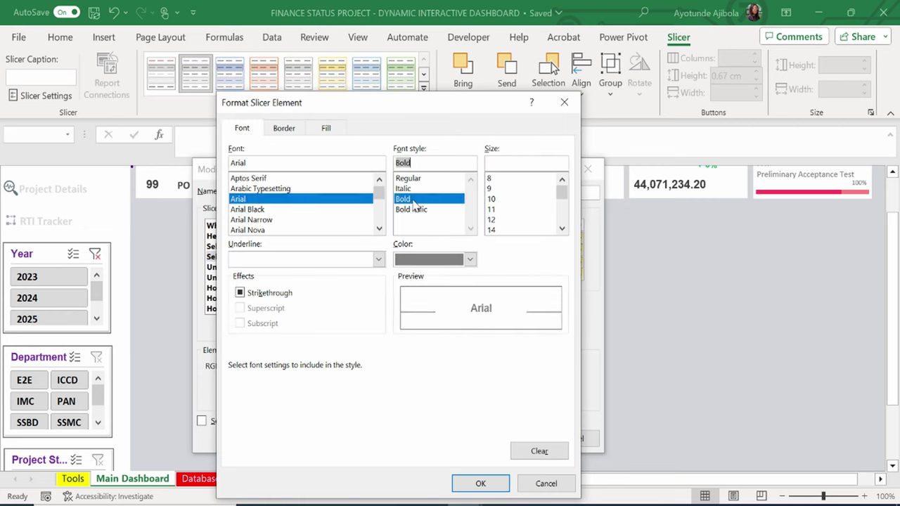
pyautogui.click(470, 260)
pyautogui.click(405, 325)
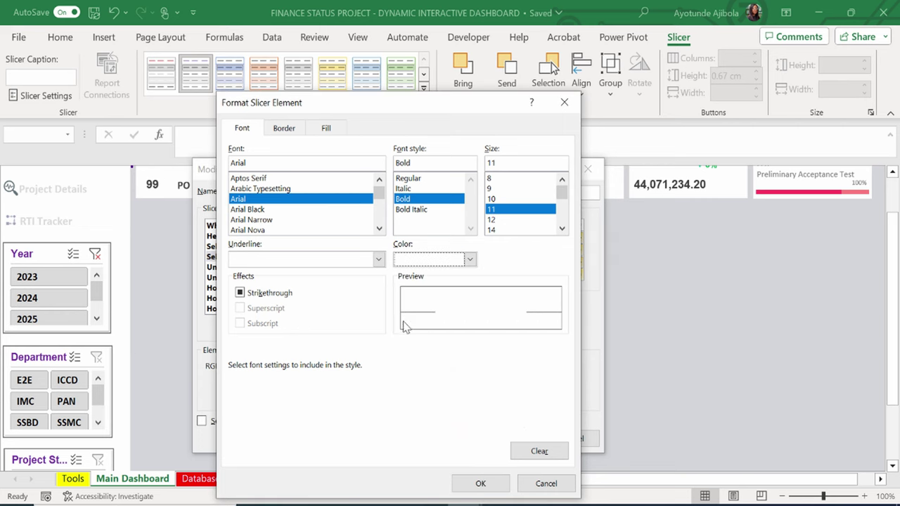
pyautogui.click(480, 483)
pyautogui.click(235, 269)
# Set Unselected Item with Data text to Calibri Bold 12 in light grey.
pyautogui.click(331, 326)
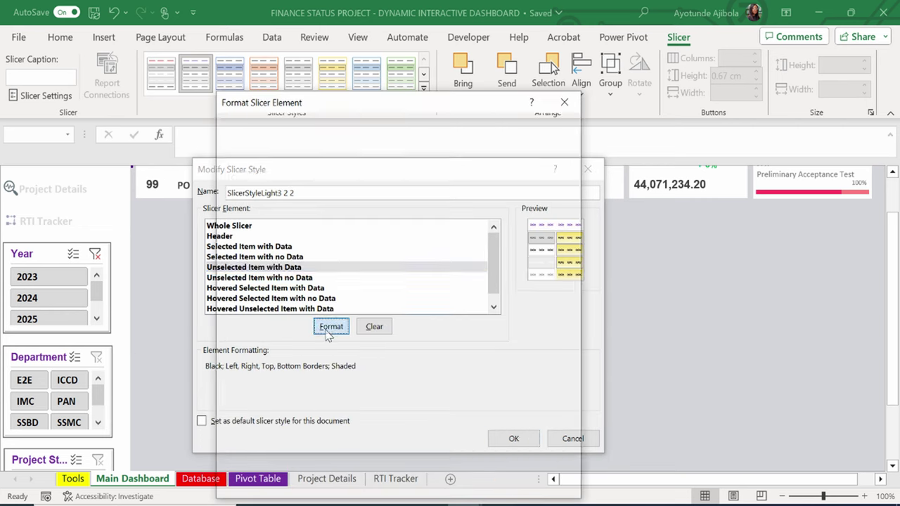
pyautogui.click(247, 191)
pyautogui.click(403, 200)
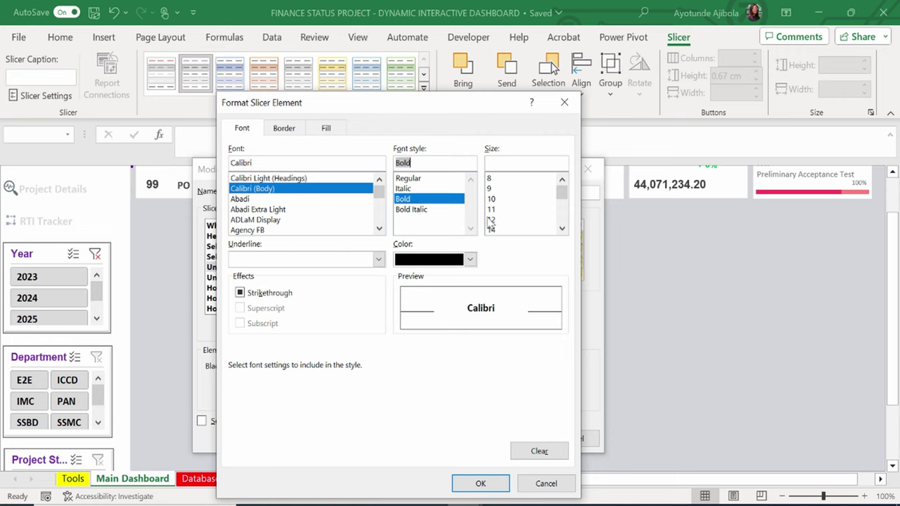
pyautogui.click(491, 221)
pyautogui.click(471, 262)
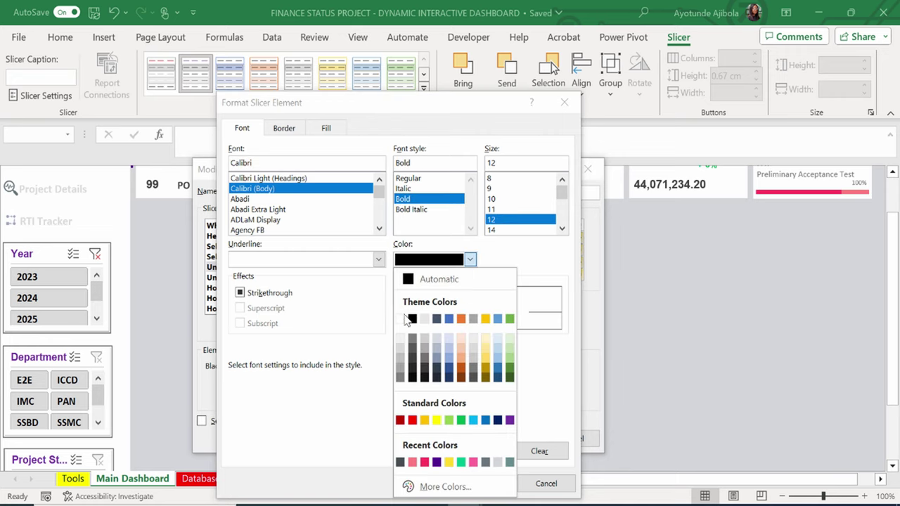
pyautogui.click(400, 320)
pyautogui.click(470, 261)
pyautogui.click(401, 351)
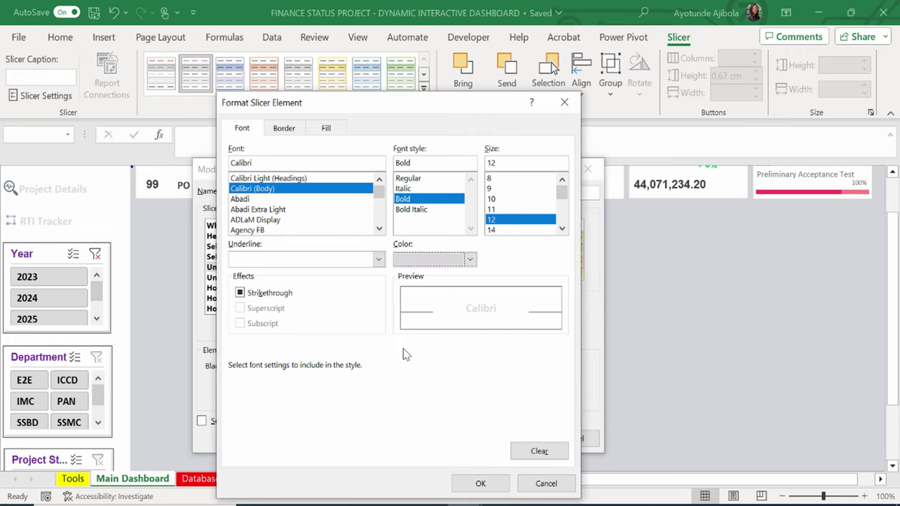
# Give Unselected Item with Data an Automatic border colour and confirm its formatting.
pyautogui.click(285, 128)
pyautogui.click(311, 292)
pyautogui.click(265, 70)
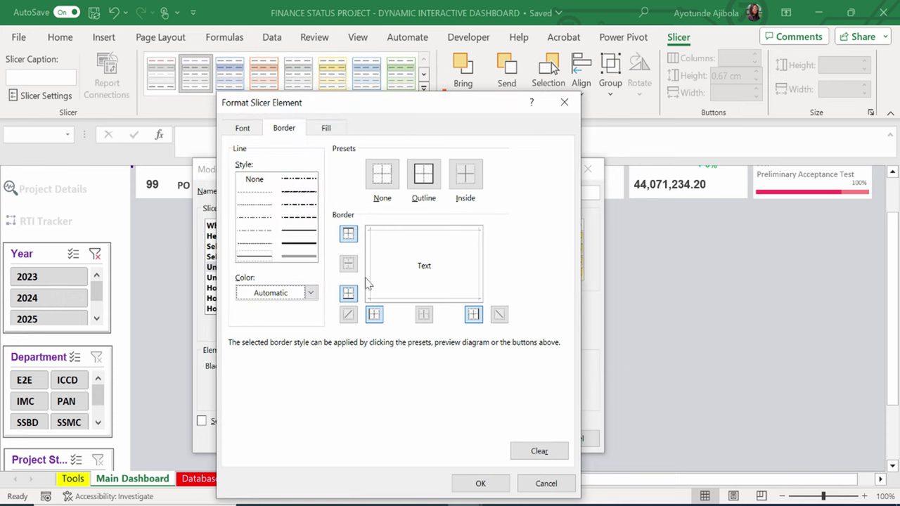
pyautogui.click(324, 128)
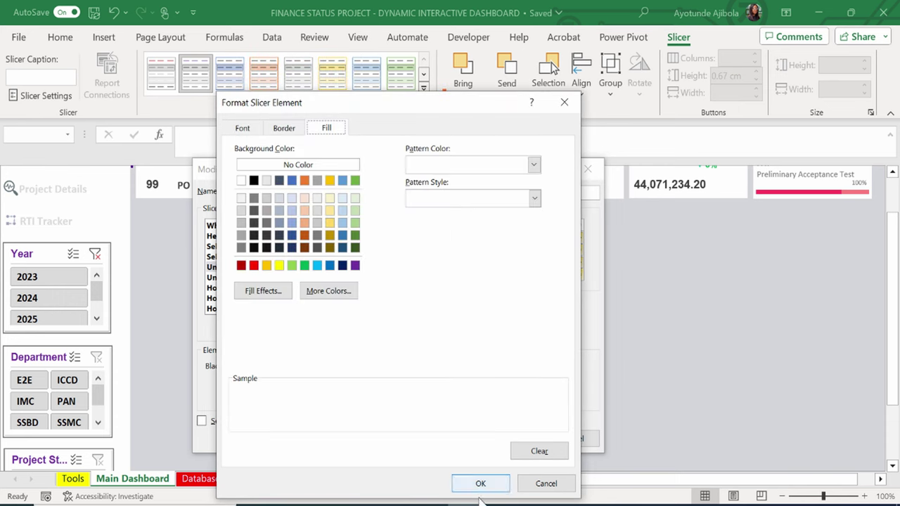
pyautogui.click(481, 484)
# Set Unselected Item with no Data text to Calibri Regular 11 in custom dark grey RGB(69, 78, 82).
pyautogui.click(250, 278)
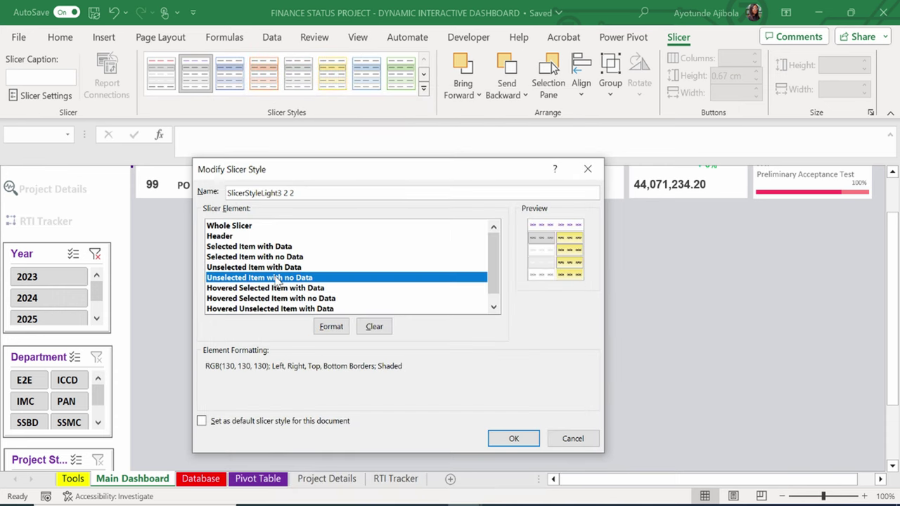
pyautogui.click(318, 326)
pyautogui.click(248, 131)
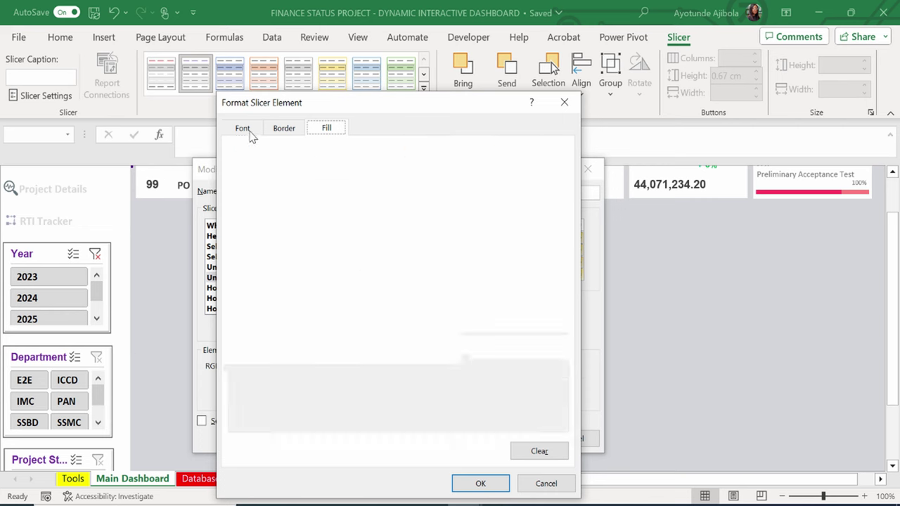
pyautogui.click(255, 190)
pyautogui.click(406, 179)
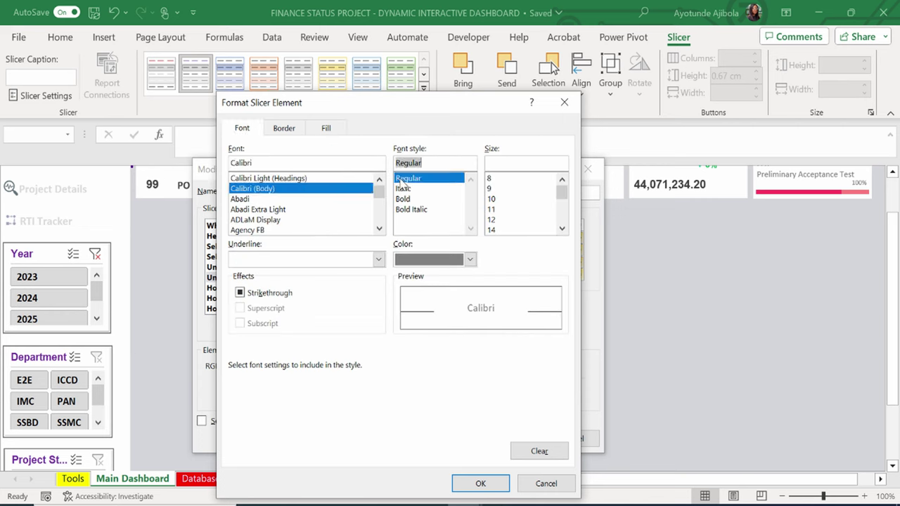
pyautogui.click(491, 209)
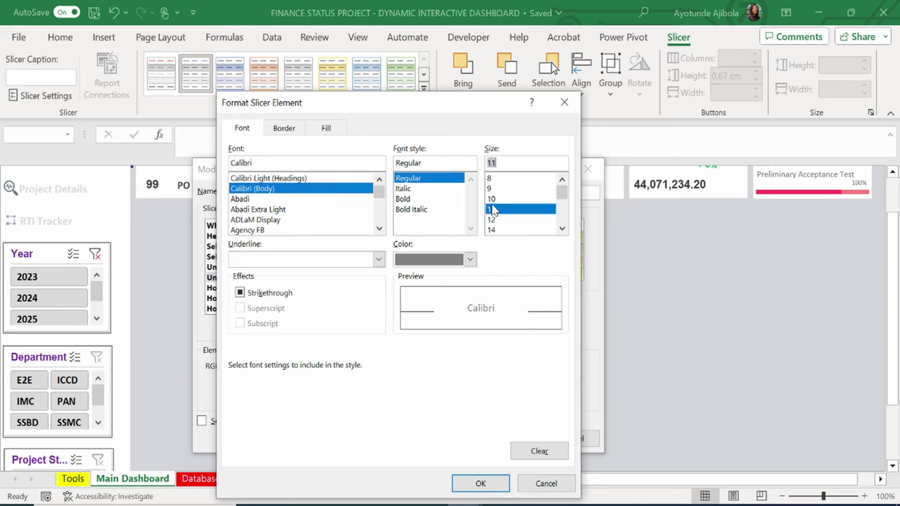
pyautogui.click(420, 263)
pyautogui.click(434, 485)
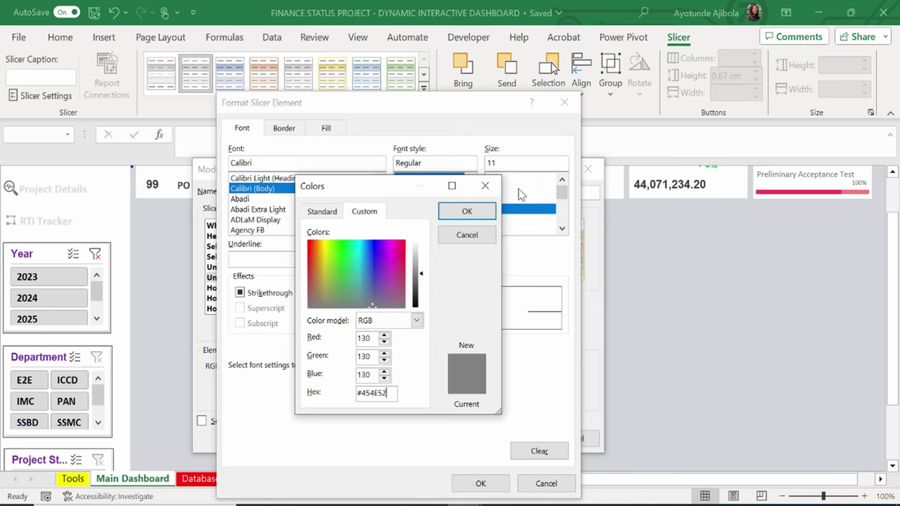
pyautogui.click(461, 211)
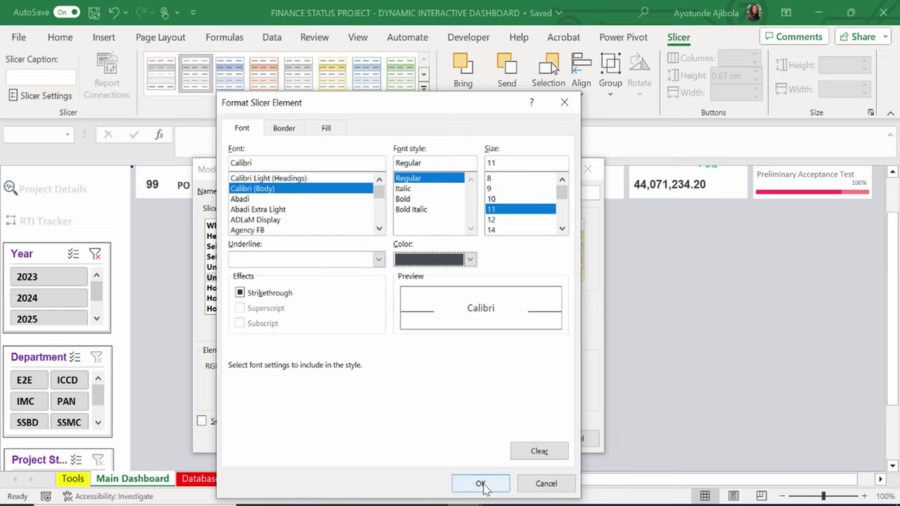
# Give Unselected Item with no Data an Automatic border colour and No Color fill.
pyautogui.click(284, 129)
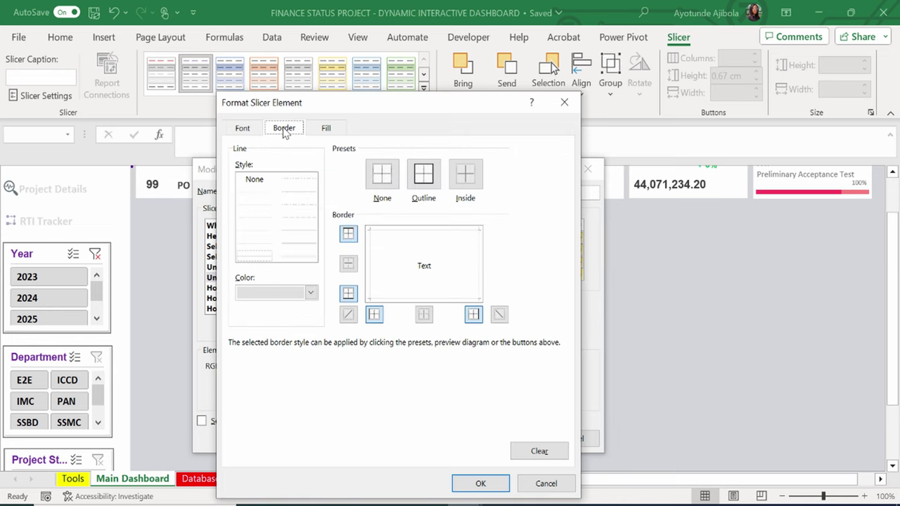
pyautogui.click(313, 294)
pyautogui.click(274, 67)
pyautogui.click(328, 132)
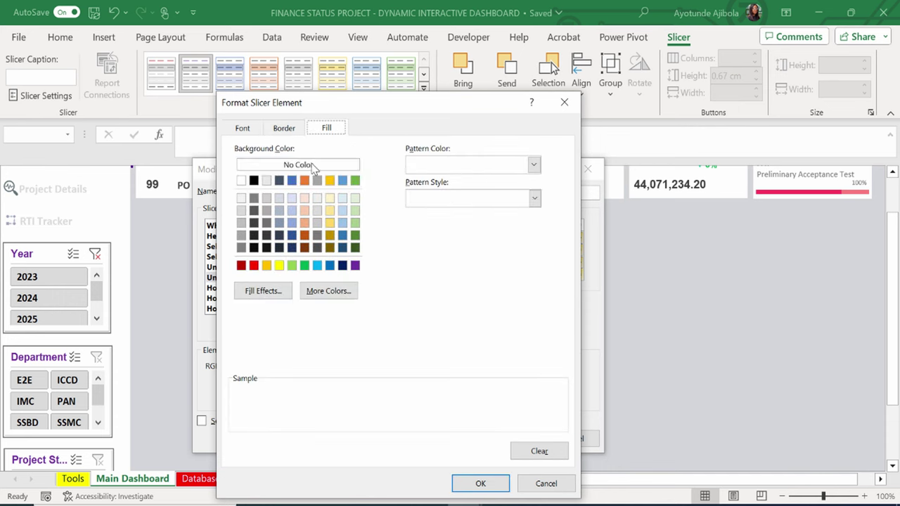
pyautogui.click(313, 166)
# Give Hovered Selected Item with Data a purple fill and an Automatic border colour.
pyautogui.click(479, 484)
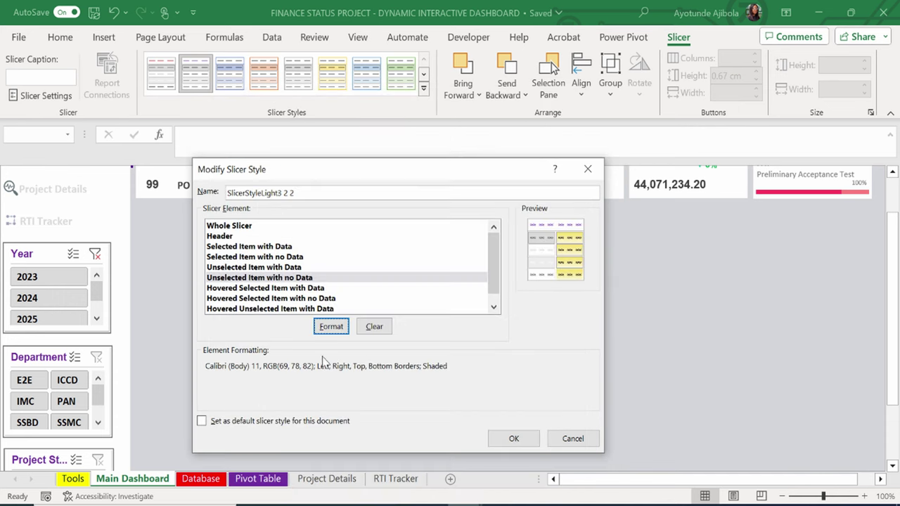
pyautogui.click(278, 288)
pyautogui.click(331, 327)
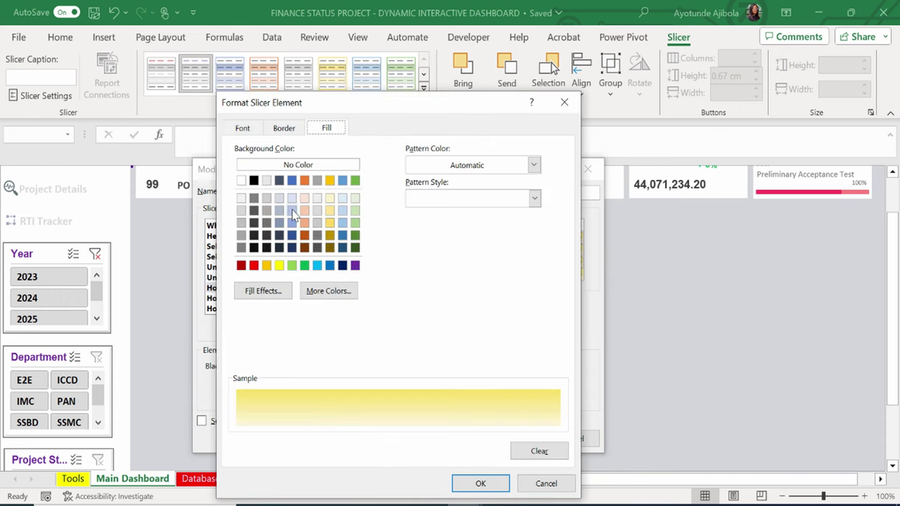
pyautogui.click(355, 266)
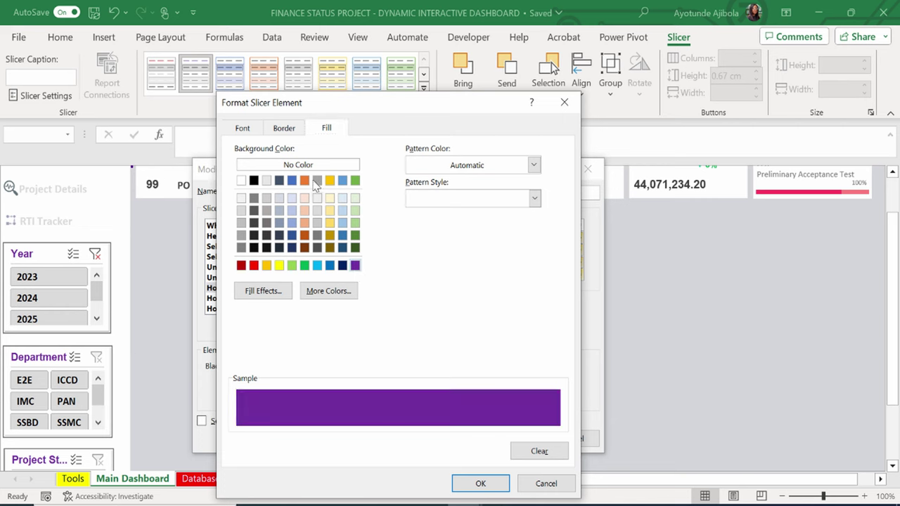
pyautogui.click(287, 131)
pyautogui.click(306, 297)
pyautogui.click(278, 66)
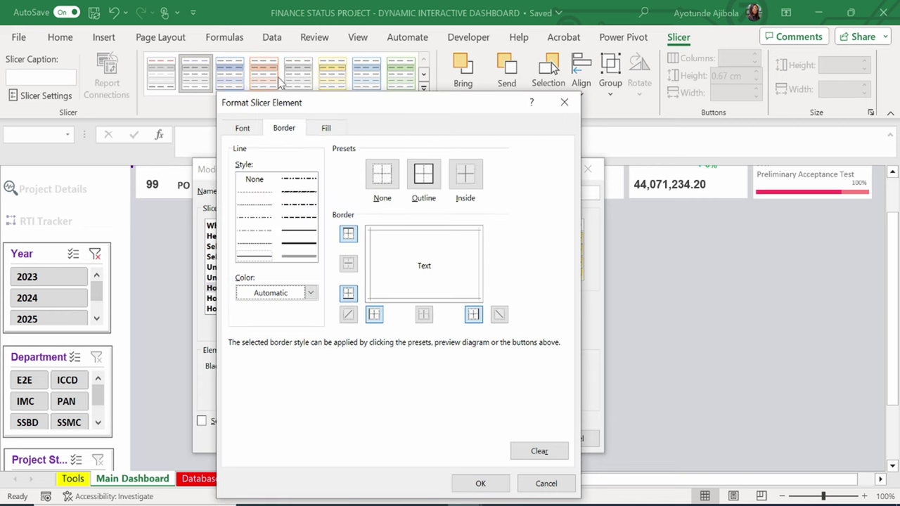
# Set Hovered Selected Item with Data text to white Arial Bold 11.
pyautogui.click(252, 130)
pyautogui.scroll(-8, 271, 216)
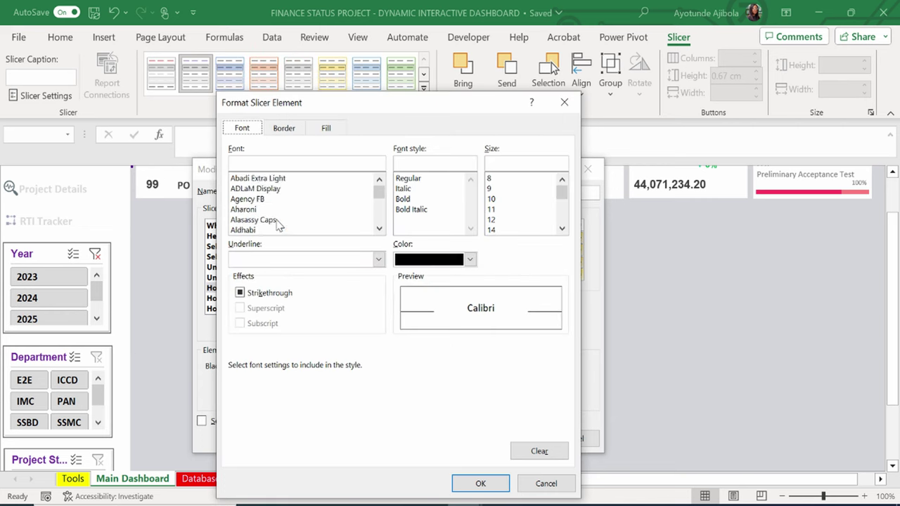
pyautogui.click(242, 199)
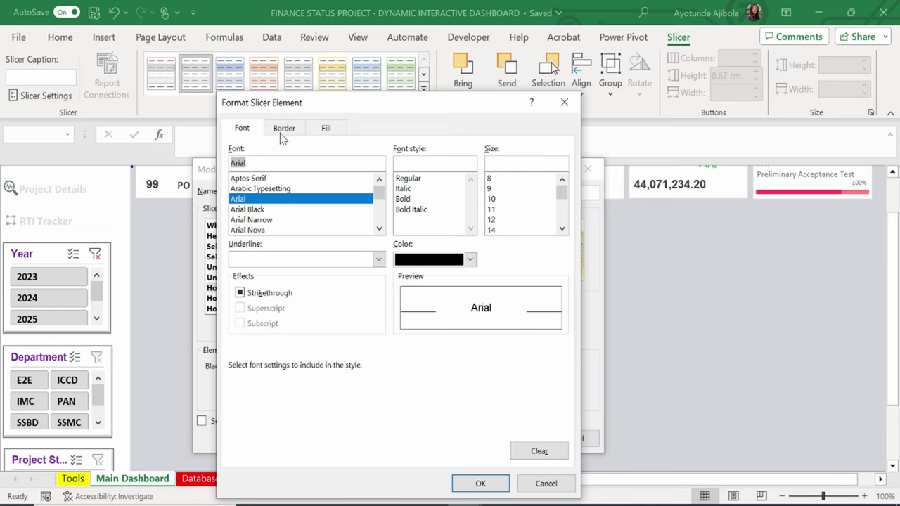
pyautogui.click(402, 200)
pyautogui.click(493, 209)
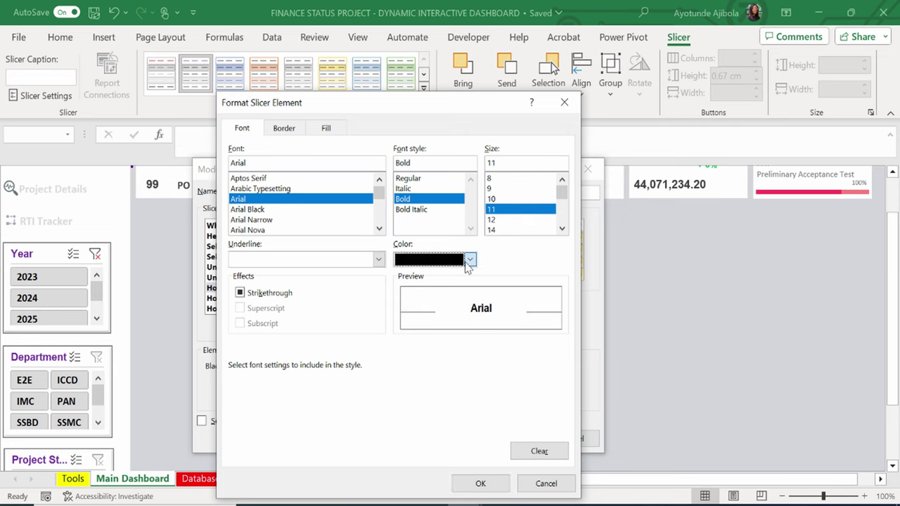
pyautogui.click(470, 260)
pyautogui.click(399, 321)
pyautogui.click(456, 484)
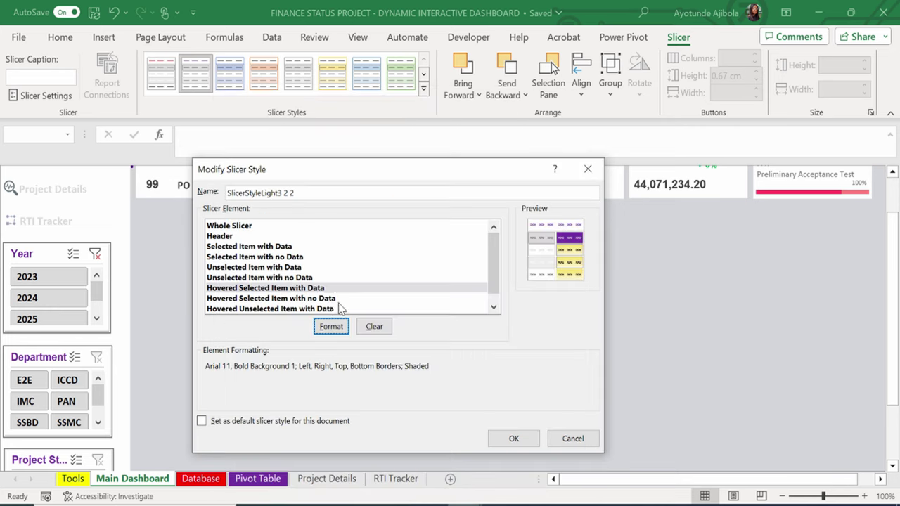
# Give Hovered Selected Item with no Data No Color fill and an Automatic border colour.
pyautogui.click(295, 299)
pyautogui.click(494, 308)
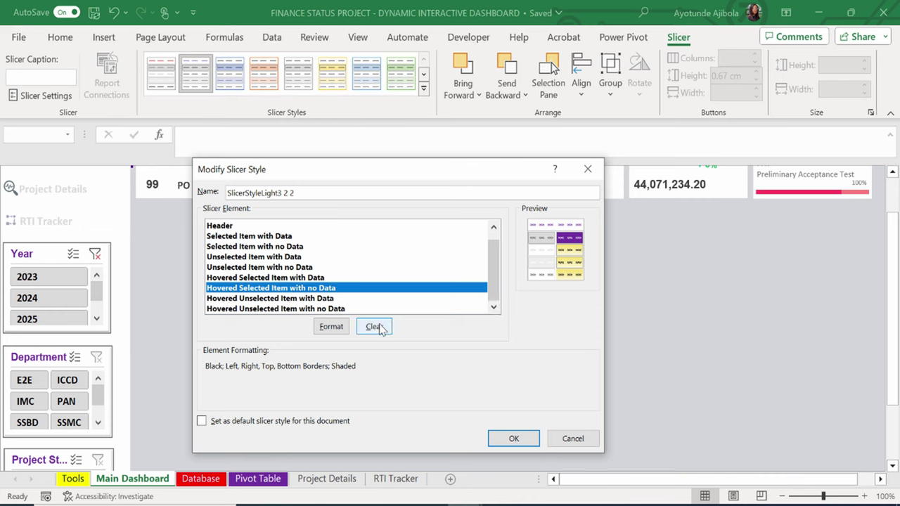
pyautogui.click(331, 326)
pyautogui.click(334, 132)
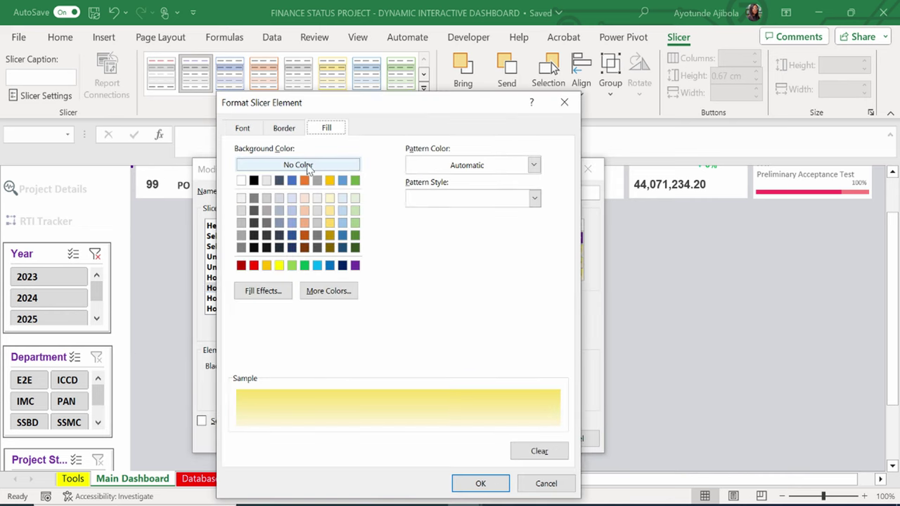
pyautogui.click(241, 180)
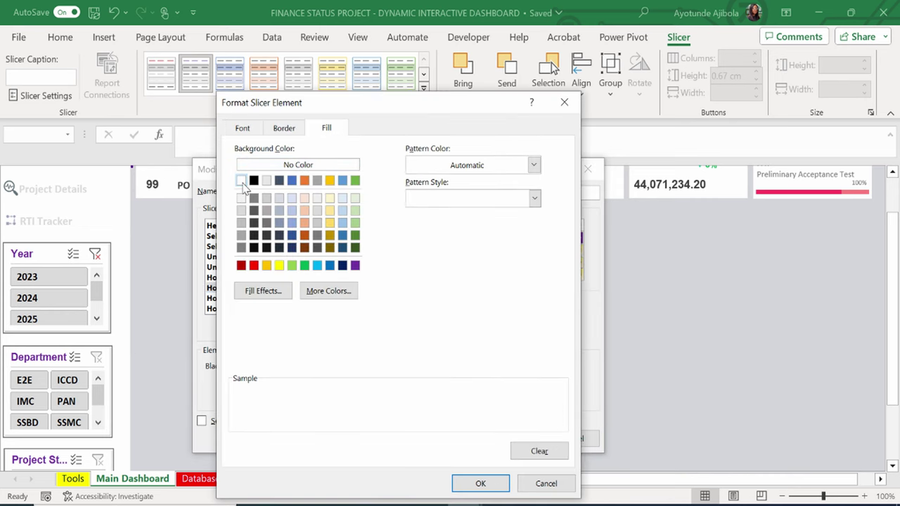
pyautogui.click(298, 164)
pyautogui.click(288, 128)
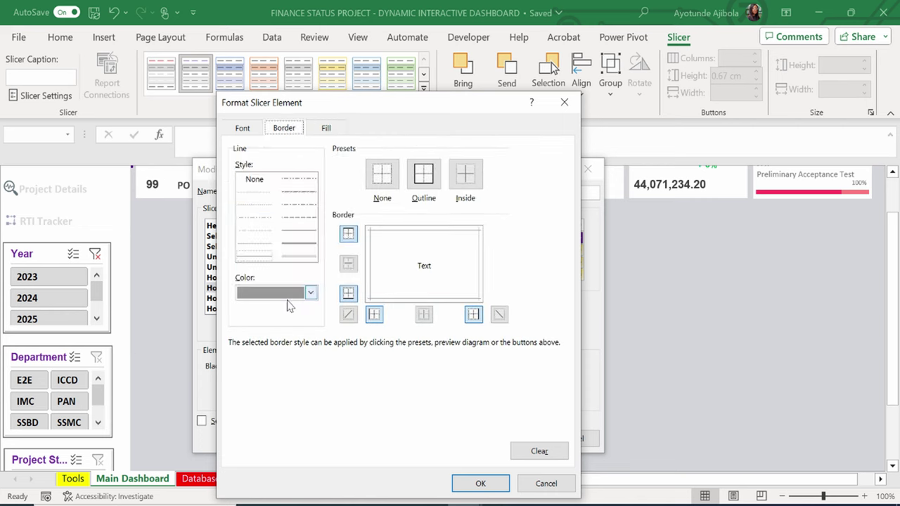
pyautogui.click(310, 294)
pyautogui.click(261, 67)
# Set Hovered Selected Item with no Data text to white Arial Bold 11.
pyautogui.click(242, 128)
pyautogui.scroll(-5, 256, 224)
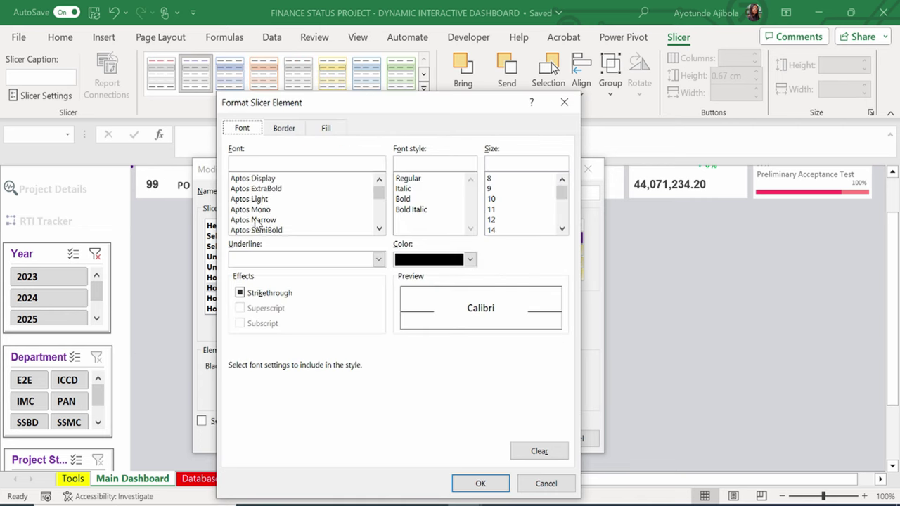
pyautogui.scroll(1, 255, 189)
pyautogui.click(253, 199)
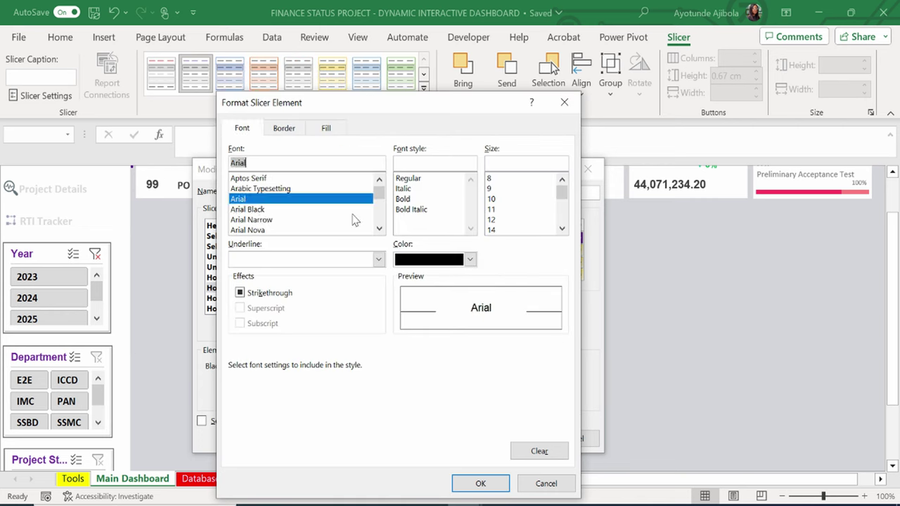
pyautogui.click(403, 199)
pyautogui.click(491, 209)
pyautogui.click(470, 260)
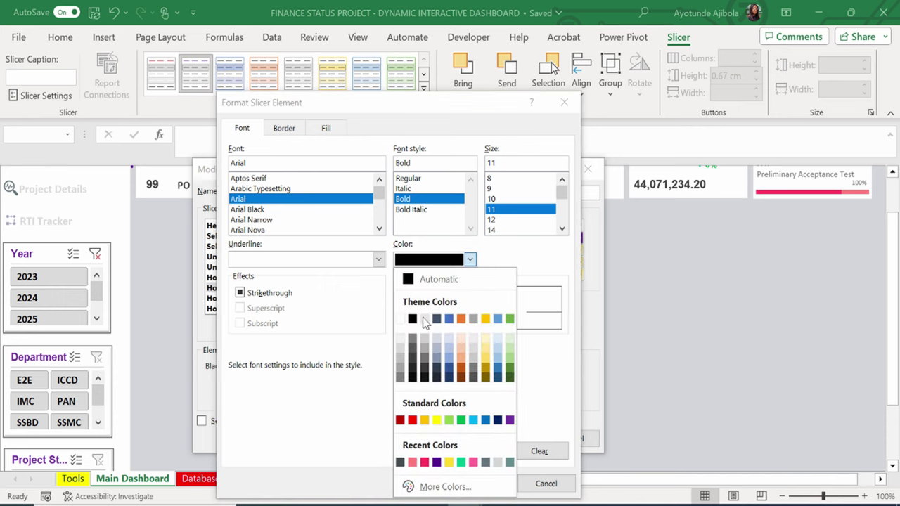
pyautogui.click(400, 320)
pyautogui.click(480, 488)
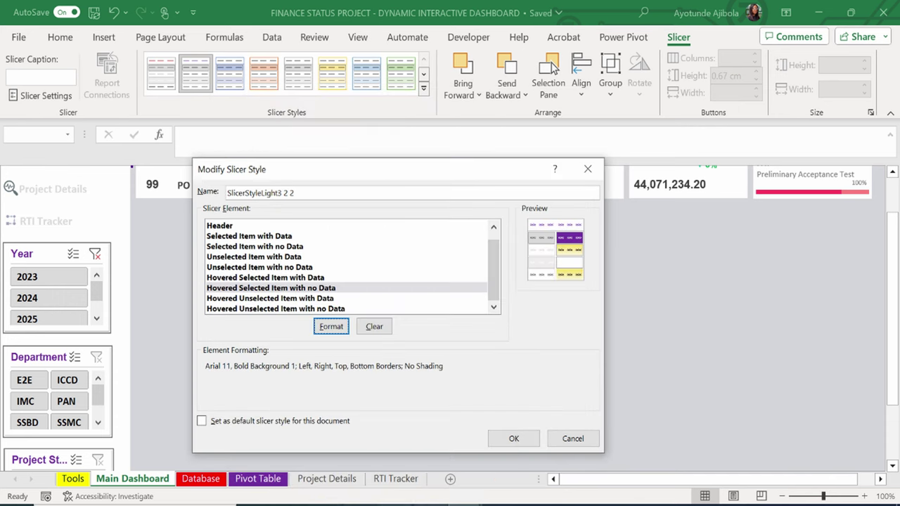
# Set Hovered Unselected Item with Data text to white Arial Bold 11.
pyautogui.click(316, 299)
pyautogui.click(337, 327)
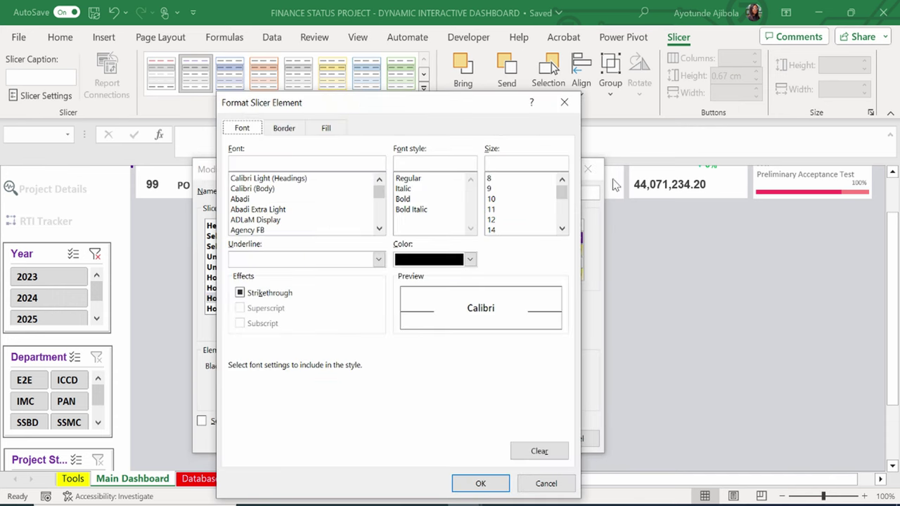
pyautogui.scroll(-5, 298, 206)
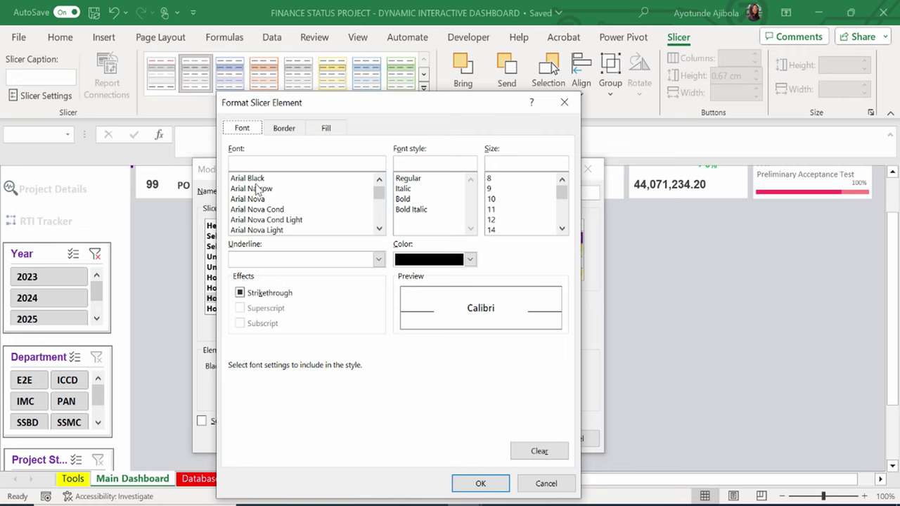
pyautogui.scroll(1, 257, 190)
pyautogui.click(253, 199)
pyautogui.click(411, 199)
pyautogui.click(493, 210)
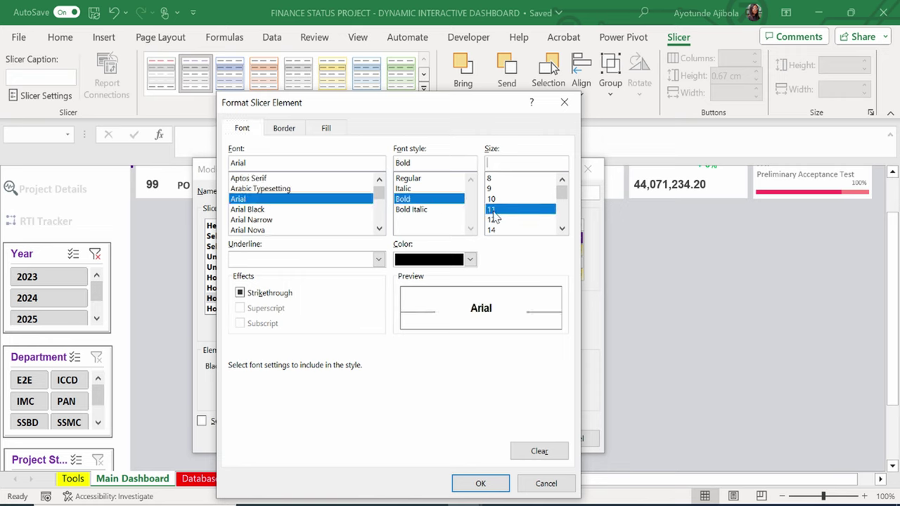
pyautogui.click(470, 260)
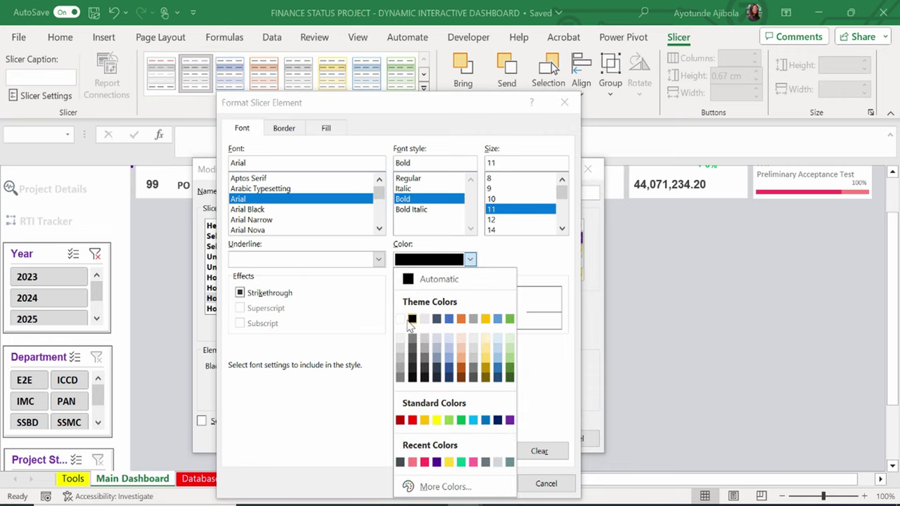
pyautogui.click(411, 320)
pyautogui.click(470, 259)
pyautogui.click(400, 319)
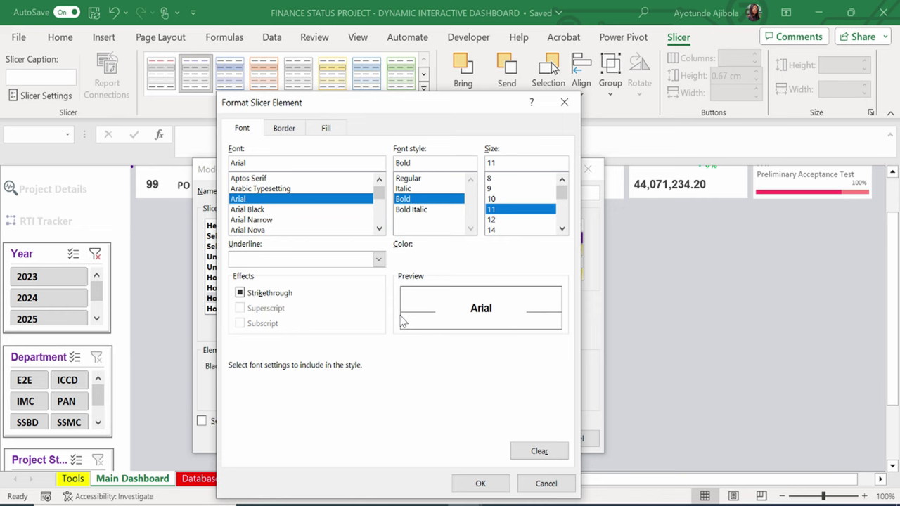
# Give Hovered Unselected Item with Data an Automatic border colour and purple fill.
pyautogui.click(288, 128)
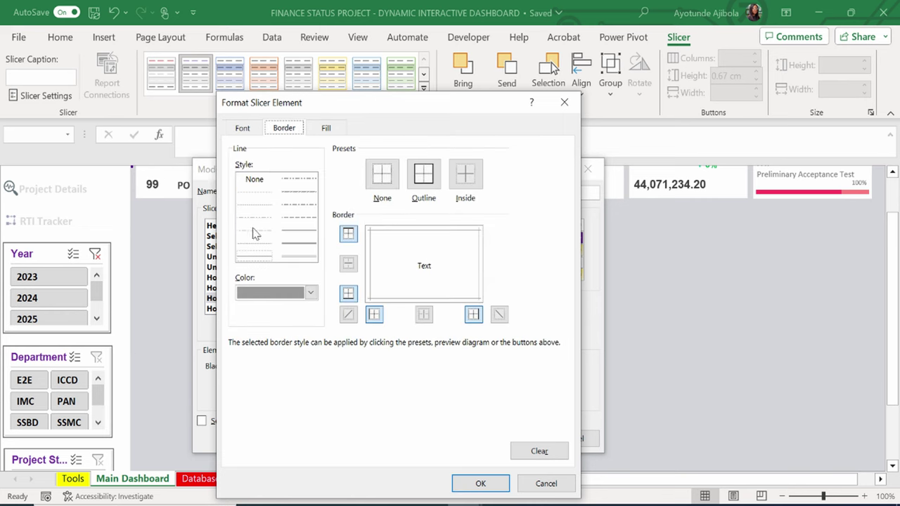
pyautogui.click(311, 296)
pyautogui.click(285, 63)
pyautogui.click(326, 128)
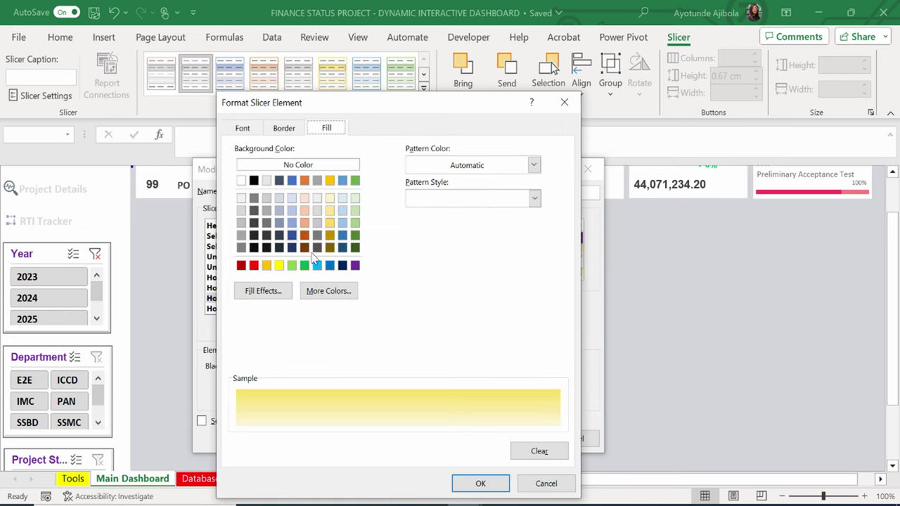
pyautogui.click(355, 265)
pyautogui.click(479, 484)
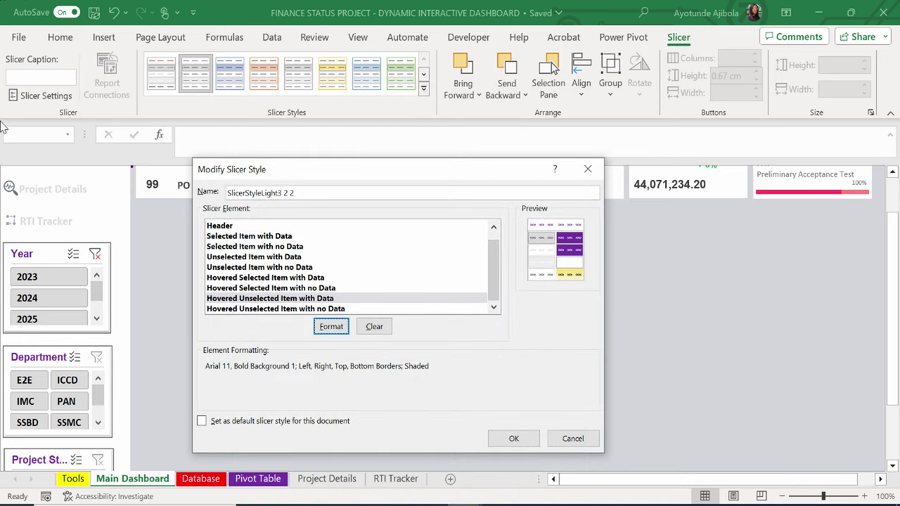
# Give Hovered Unselected Item with no Data No Color fill, Automatic border and text colour, then save the style.
pyautogui.click(275, 309)
pyautogui.click(331, 326)
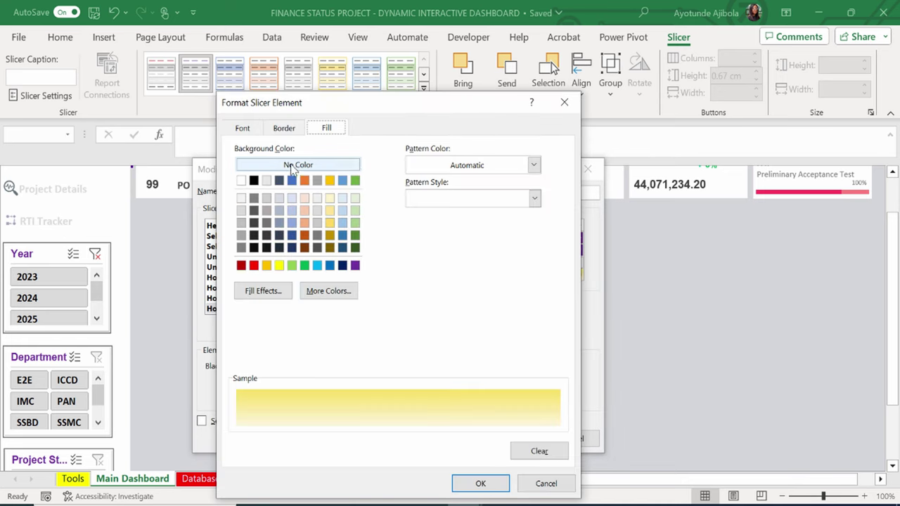
pyautogui.click(301, 165)
pyautogui.click(284, 128)
pyautogui.click(311, 293)
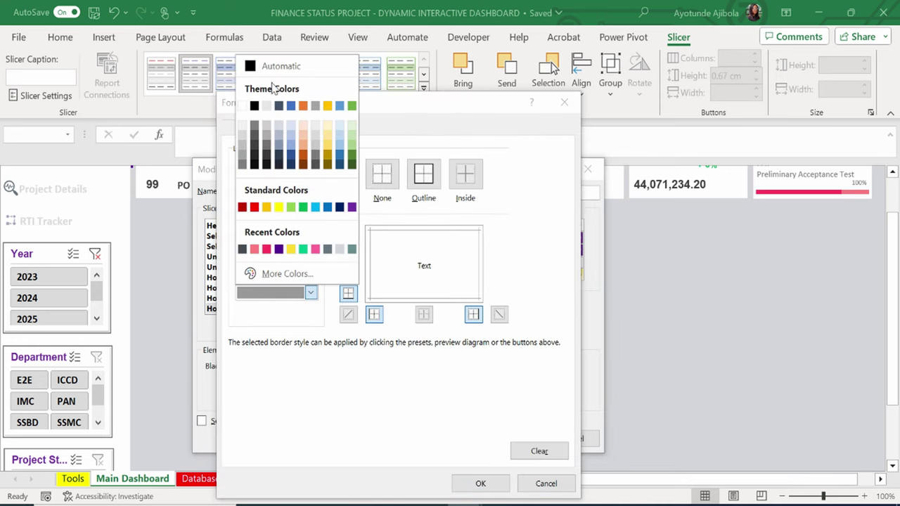
pyautogui.click(281, 67)
pyautogui.click(242, 128)
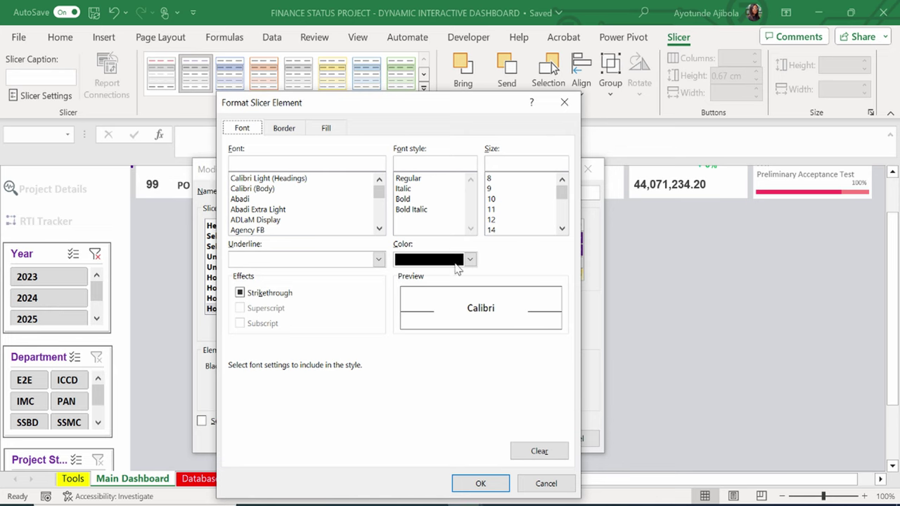
pyautogui.click(471, 259)
pyautogui.click(448, 279)
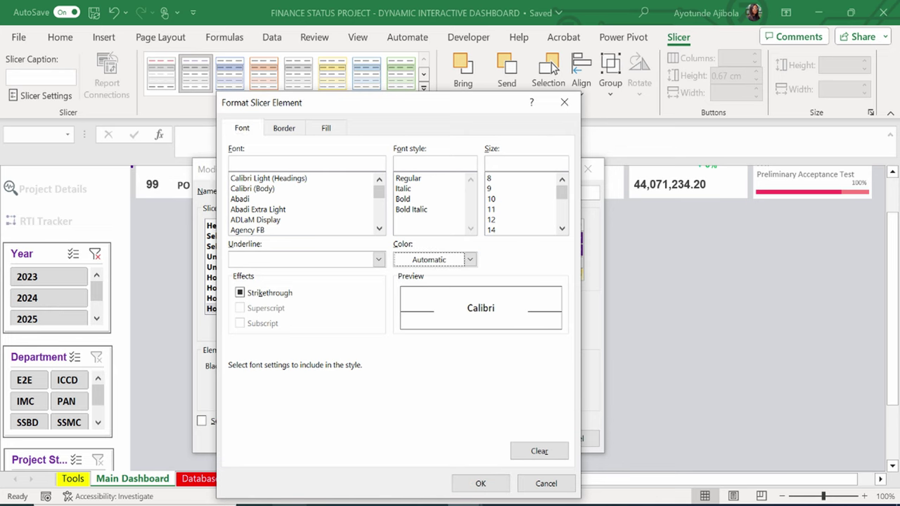
pyautogui.click(481, 484)
pyautogui.click(512, 439)
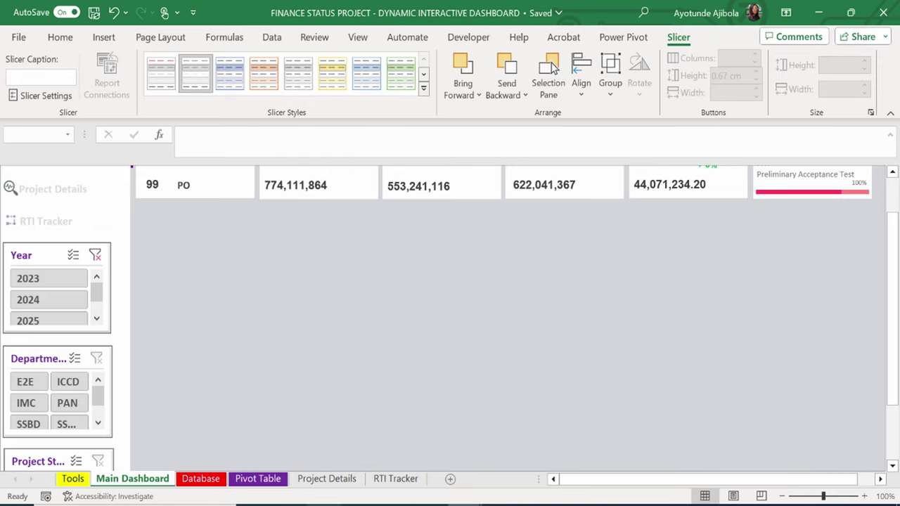
# Check the restyled slicers, then filter the finished dashboard's Year slicer to 2024 (23 projects, 195,254,713).
pyautogui.scroll(1, 39, 296)
pyautogui.click(35, 291)
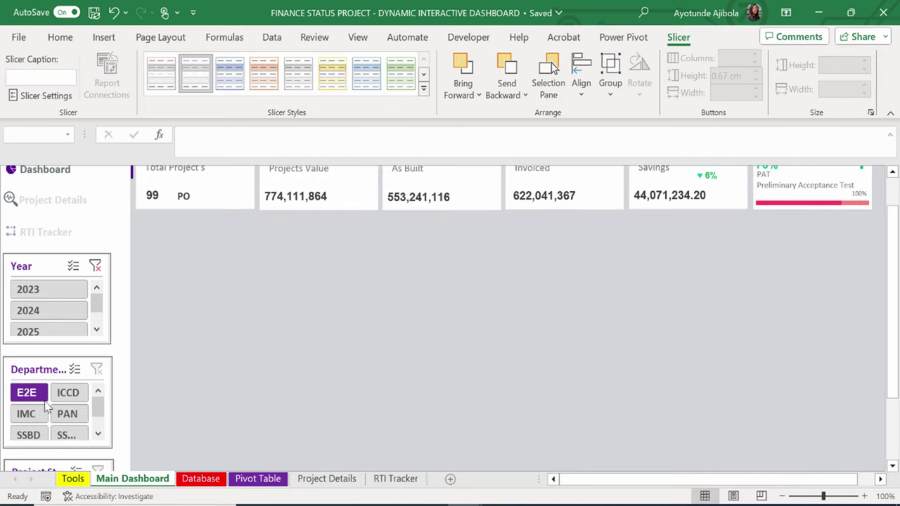
pyautogui.scroll(-2, 75, 417)
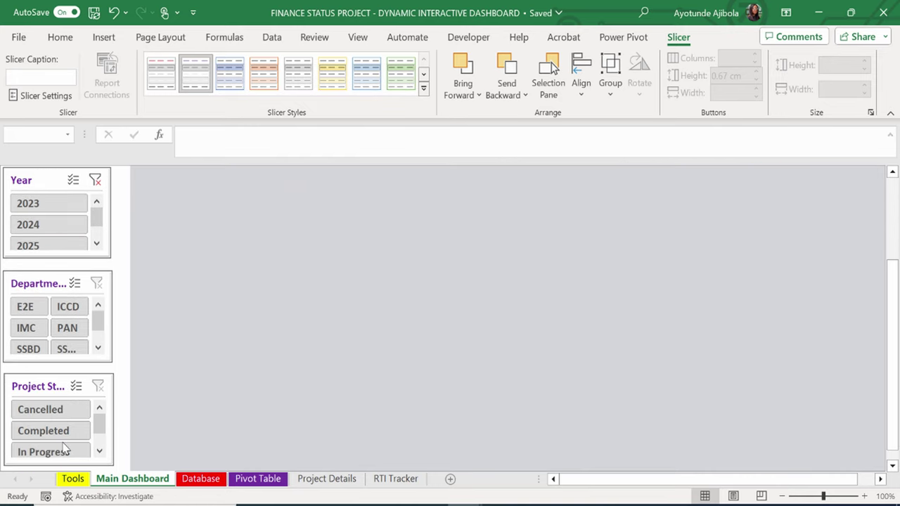
pyautogui.scroll(1, 134, 288)
pyautogui.scroll(-1, 49, 257)
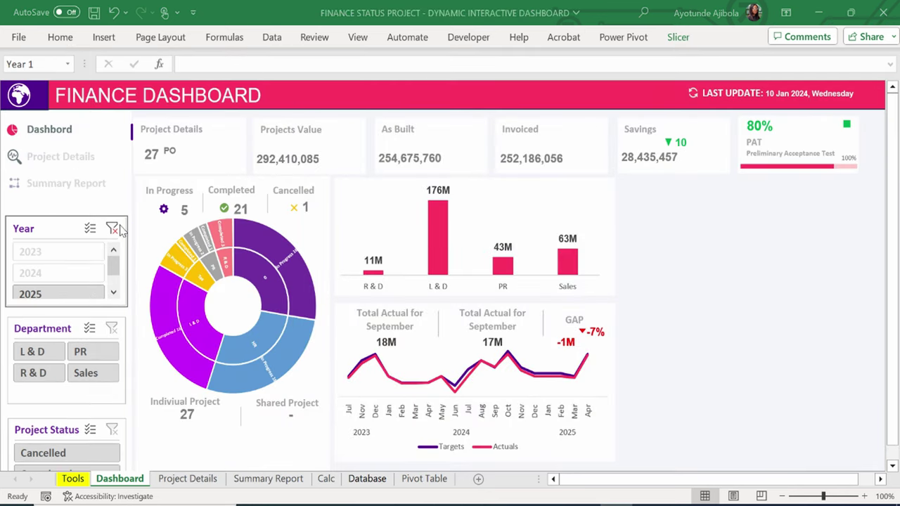
pyautogui.click(112, 230)
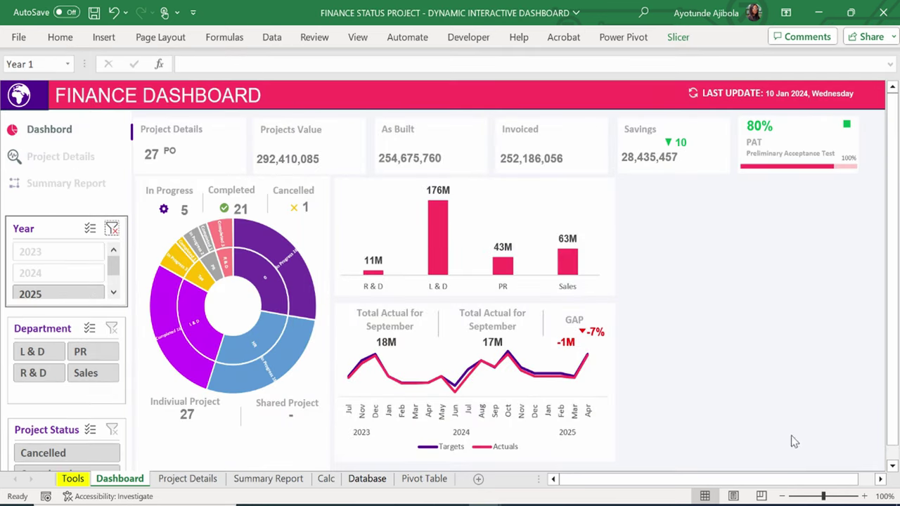
pyautogui.click(59, 274)
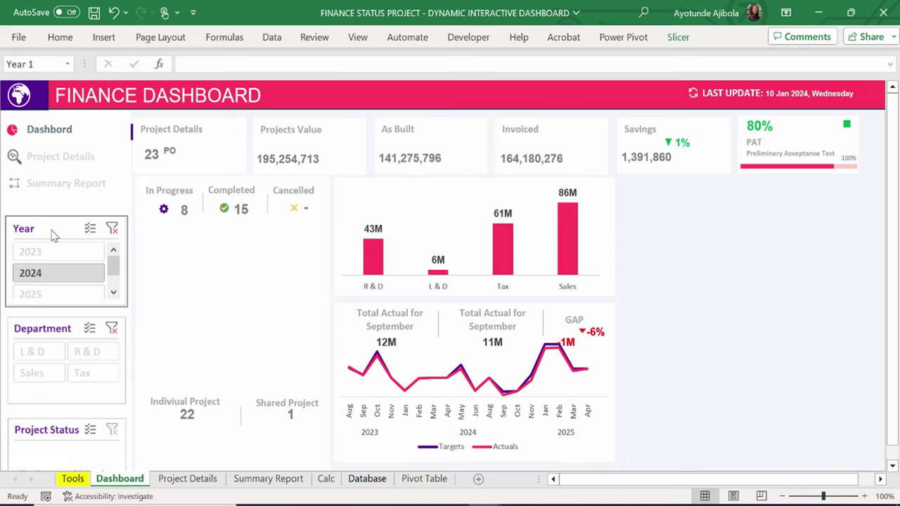
# Review the Year slicer's report connections to the pivot tables and confirm them.
pyautogui.rightClick(50, 230)
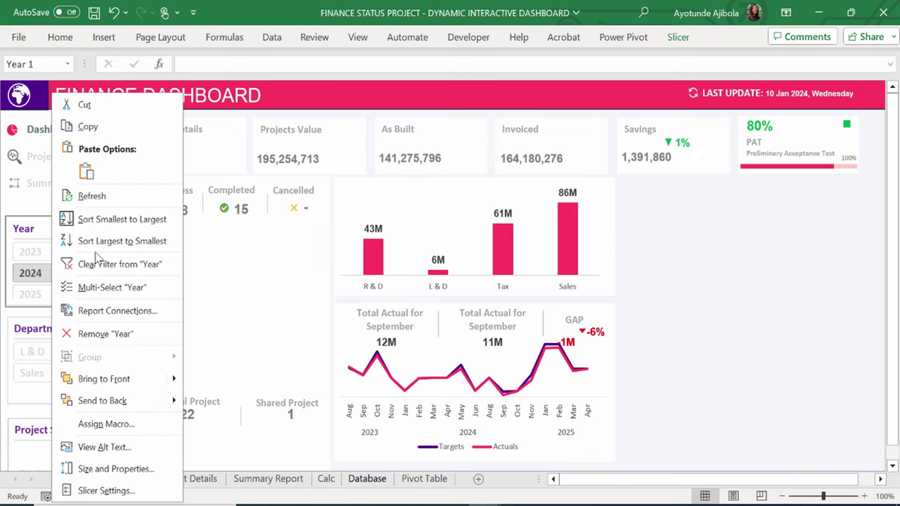
pyautogui.click(108, 311)
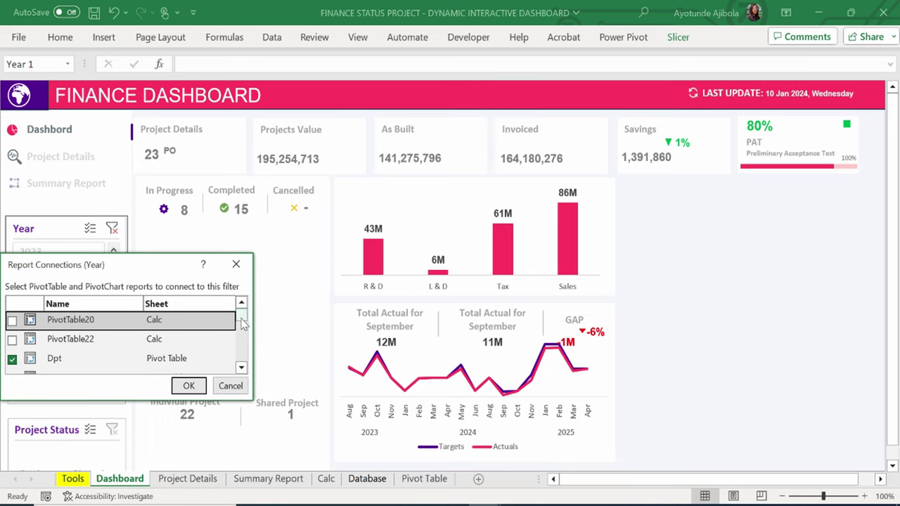
pyautogui.moveTo(241, 320); pyautogui.dragTo(244, 301)
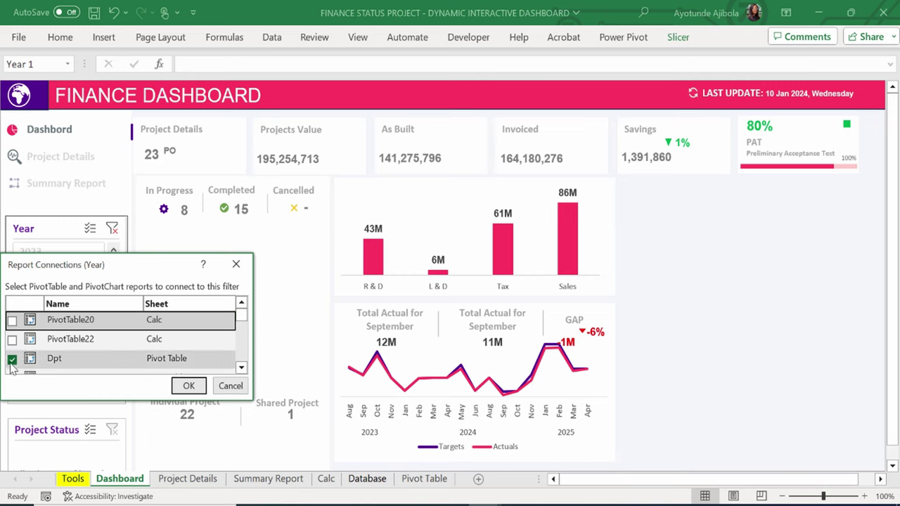
pyautogui.scroll(-1, 133, 359)
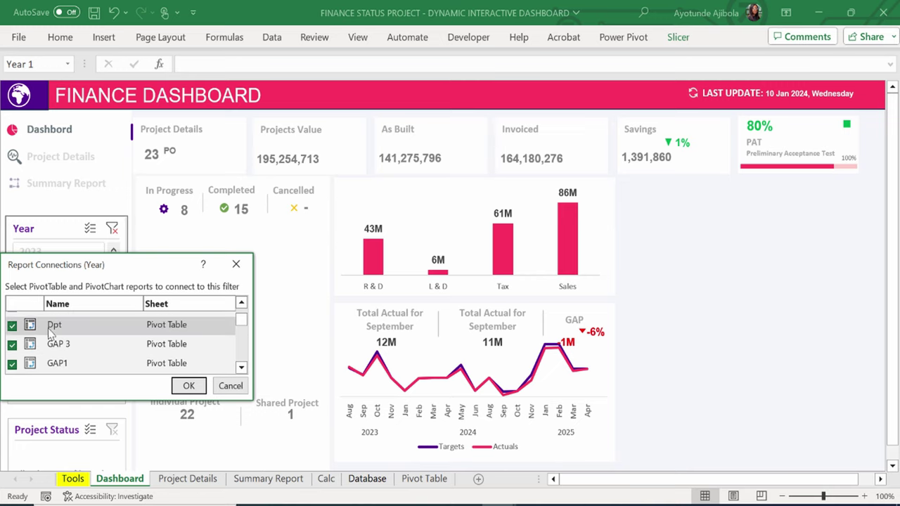
pyautogui.scroll(-3, 64, 331)
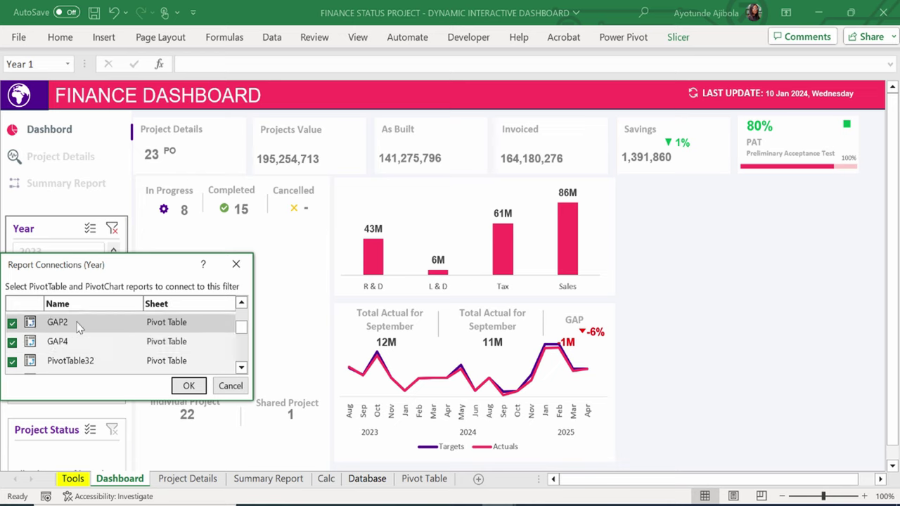
pyautogui.moveTo(241, 331); pyautogui.dragTo(241, 309)
pyautogui.click(188, 385)
# In the Department slicer's report connections, tick GAP 3 through PivotTable86 and PivotTable87.
pyautogui.click(70, 324)
pyautogui.rightClick(70, 323)
pyautogui.click(127, 315)
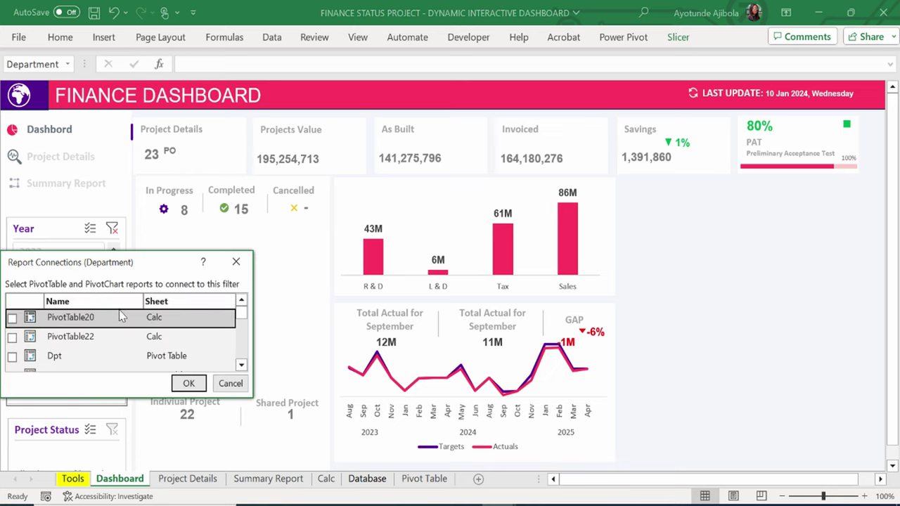
pyautogui.scroll(-1, 70, 338)
pyautogui.click(12, 340)
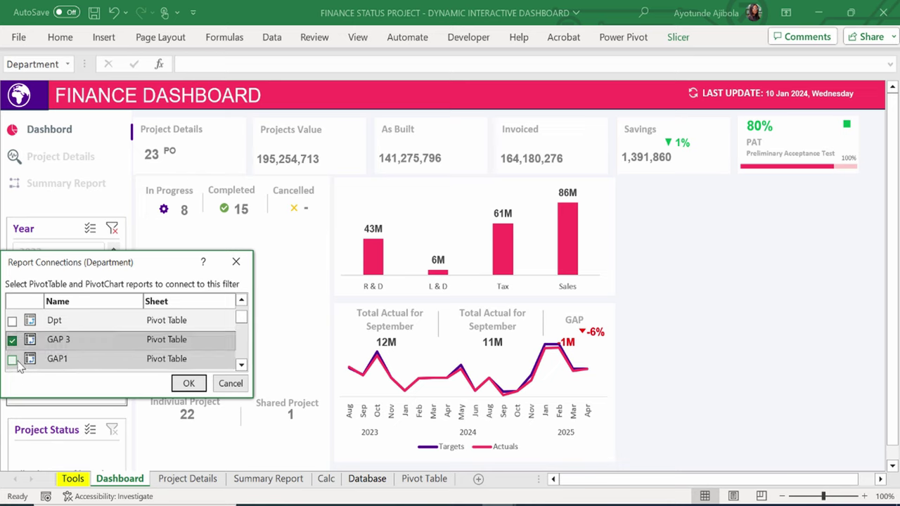
pyautogui.click(12, 359)
pyautogui.scroll(-2, 70, 344)
pyautogui.click(12, 340)
pyautogui.click(12, 359)
pyautogui.scroll(-3, 70, 345)
pyautogui.click(12, 344)
pyautogui.click(241, 365)
pyautogui.click(12, 344)
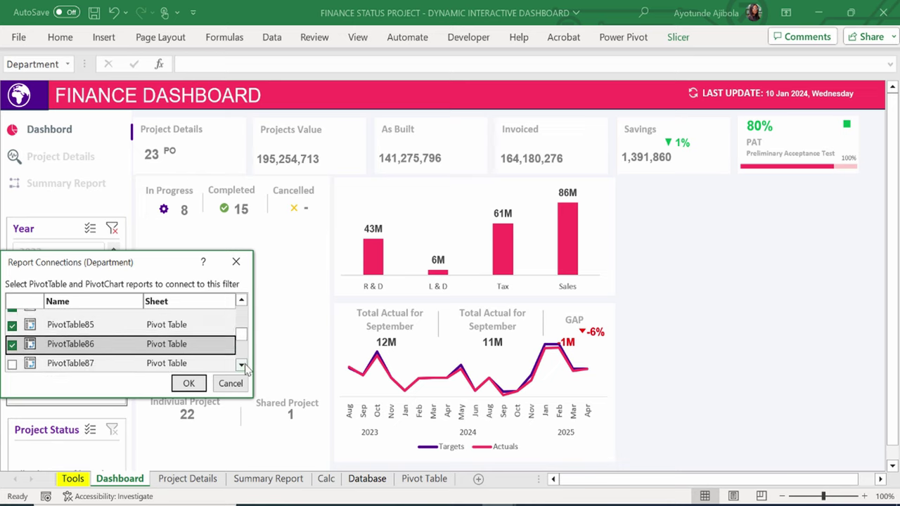
pyautogui.click(241, 365)
# Tick the remaining Department slicer connections, including PivotTable91, PivotTable95, STATUS and SUN, and confirm.
pyautogui.click(11, 344)
pyautogui.click(12, 359)
pyautogui.click(242, 365)
pyautogui.click(241, 366)
pyautogui.click(12, 350)
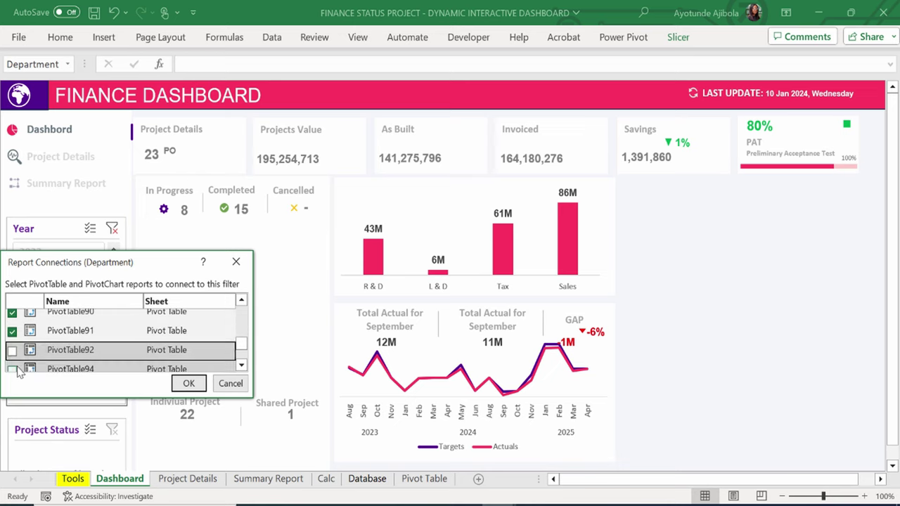
pyautogui.click(11, 369)
pyautogui.click(241, 365)
pyautogui.click(242, 365)
pyautogui.click(12, 328)
pyautogui.click(12, 367)
pyautogui.click(12, 348)
pyautogui.scroll(-1, 70, 366)
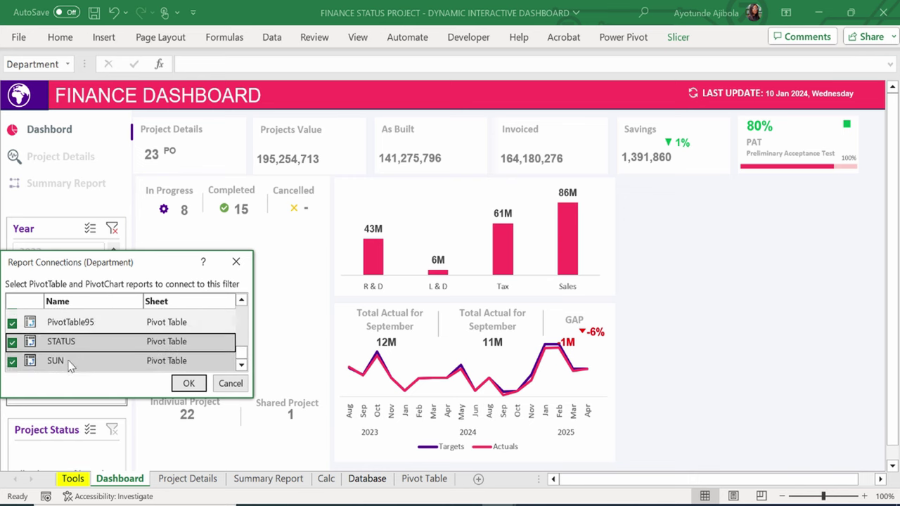
pyautogui.click(19, 363)
pyautogui.click(189, 383)
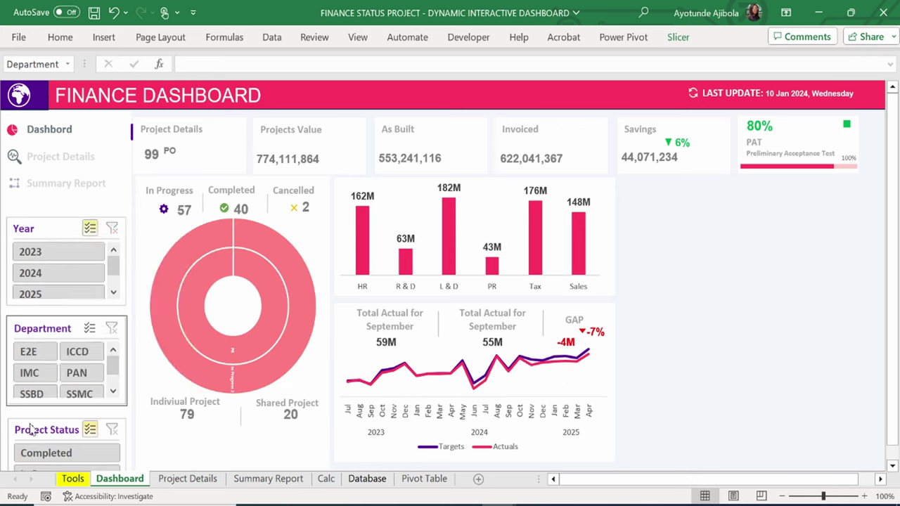
# In the Project Status slicer's report connections, tick Dpt, PivotTable82 and the next pivot tables.
pyautogui.rightClick(30, 430)
pyautogui.click(77, 239)
pyautogui.click(242, 288)
pyautogui.click(12, 268)
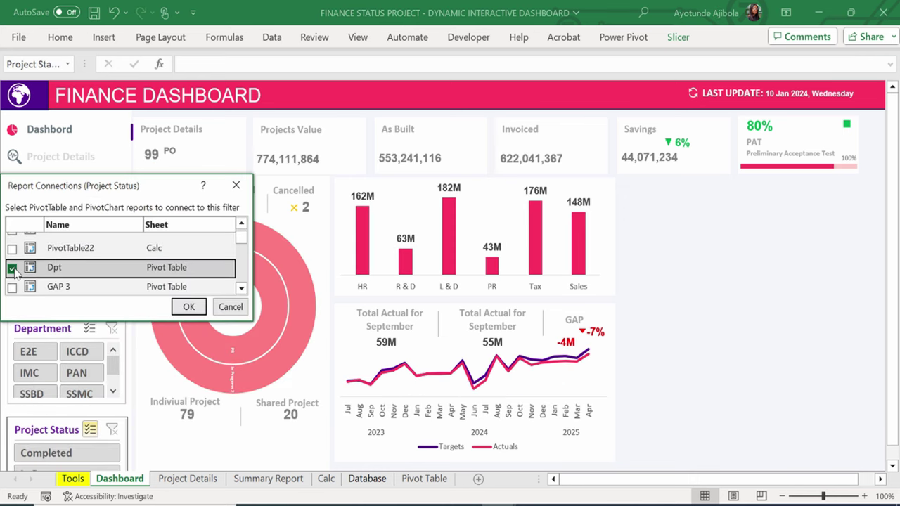
pyautogui.scroll(-2, 106, 267)
pyautogui.click(12, 280)
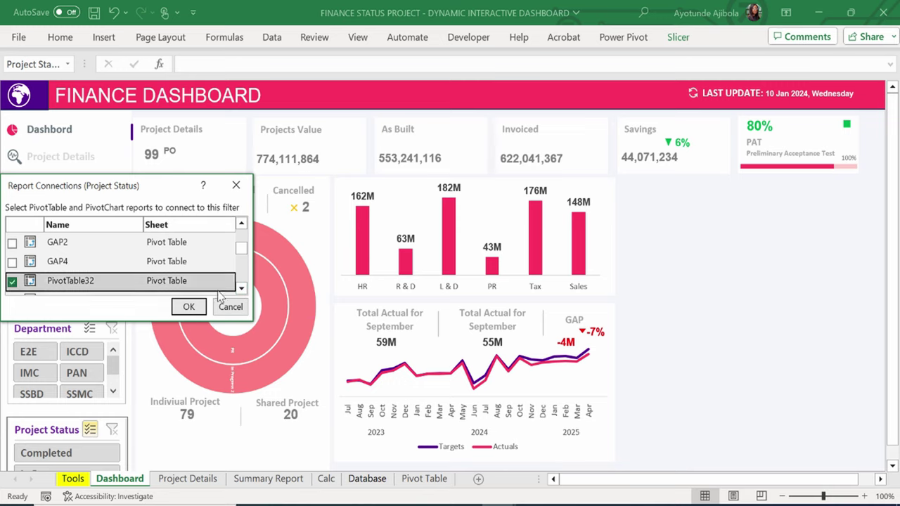
pyautogui.scroll(-1, 28, 260)
pyautogui.click(12, 272)
pyautogui.scroll(-2, 28, 267)
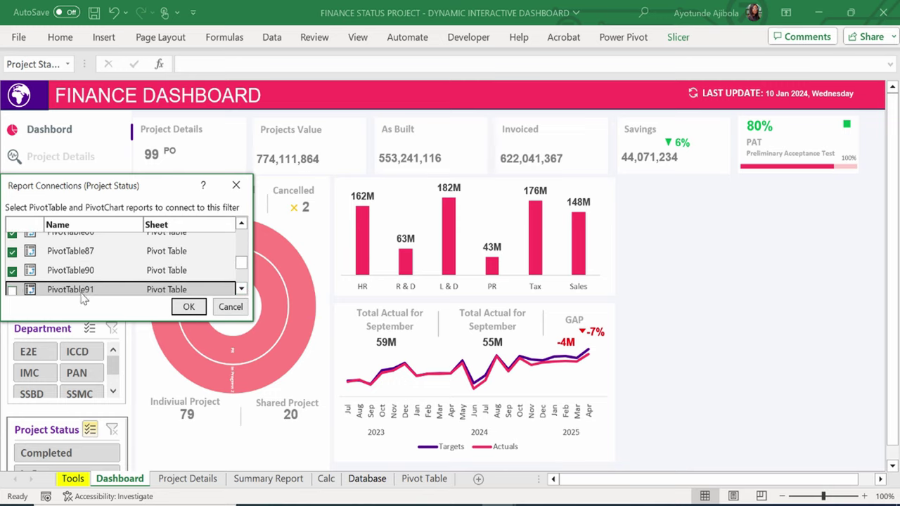
pyautogui.click(12, 291)
# Tick PivotTable91, PivotTable94, PivotTable95 and SUN for the Project Status slicer and confirm.
pyautogui.click(241, 288)
pyautogui.click(241, 288)
pyautogui.click(12, 266)
pyautogui.click(12, 285)
pyautogui.click(241, 288)
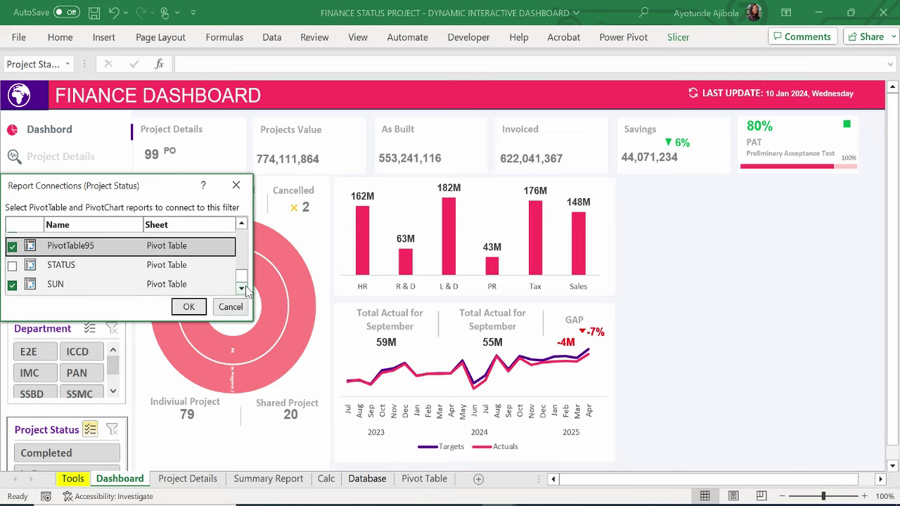
pyautogui.click(232, 284)
pyautogui.click(12, 284)
pyautogui.click(187, 306)
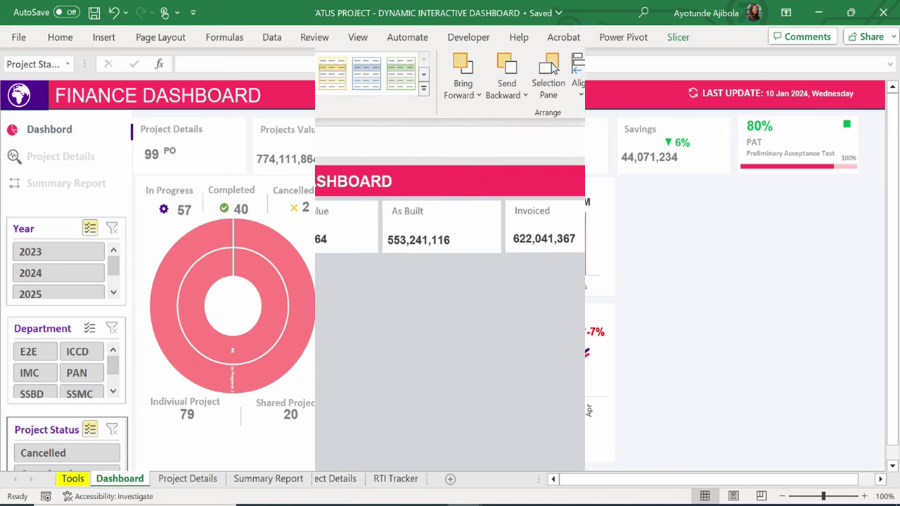
# Draw a tall rectangle panel below the KPI cards, then reposition and widen it.
pyautogui.click(168, 74)
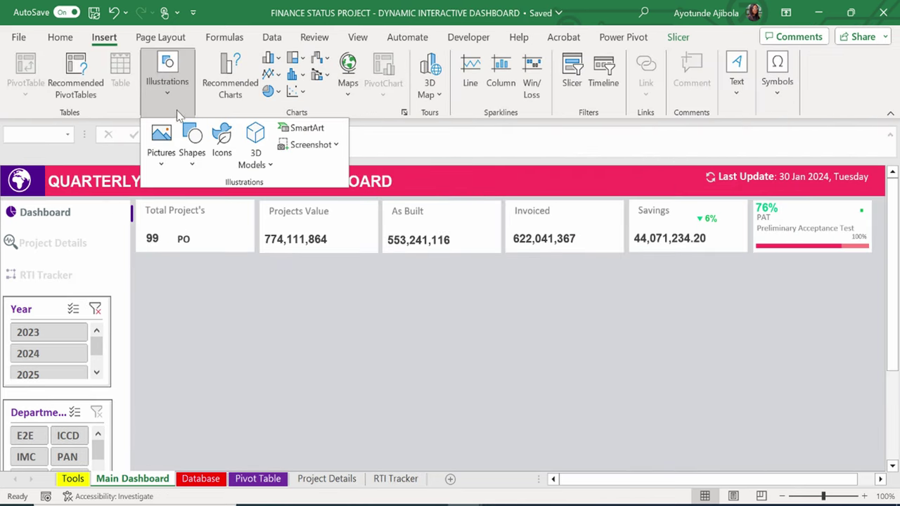
pyautogui.click(192, 145)
pyautogui.click(228, 218)
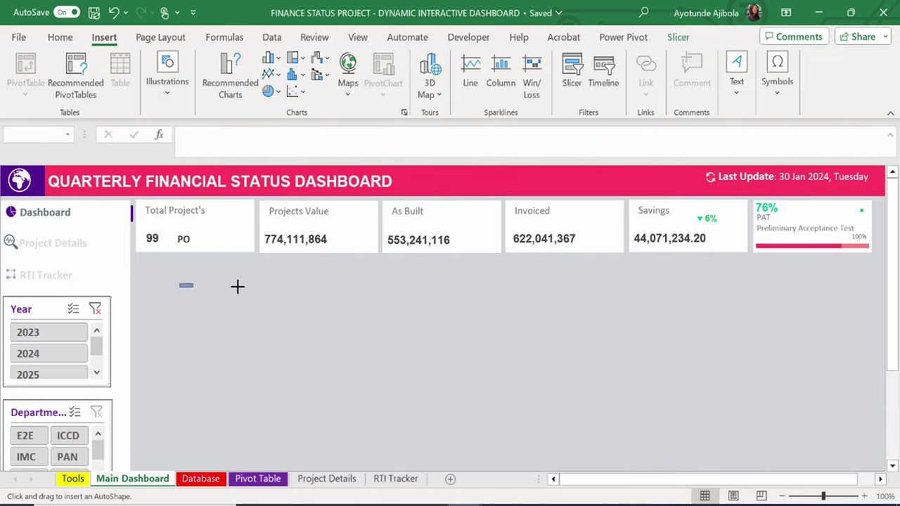
pyautogui.moveTo(237, 287); pyautogui.dragTo(297, 444)
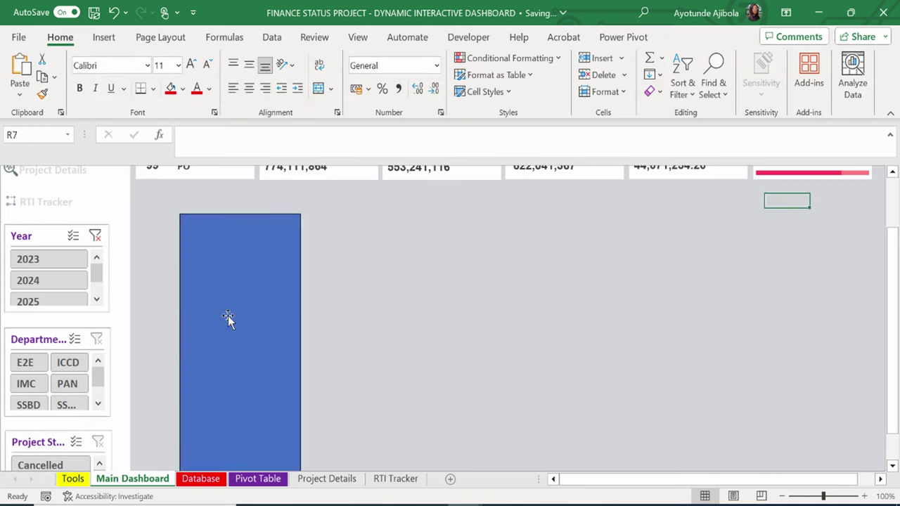
pyautogui.moveTo(228, 318); pyautogui.dragTo(183, 289)
pyautogui.moveTo(257, 326); pyautogui.dragTo(289, 326)
# Fill the rectangle panel white with no outline, then go to the Workings sheet.
pyautogui.click(103, 36)
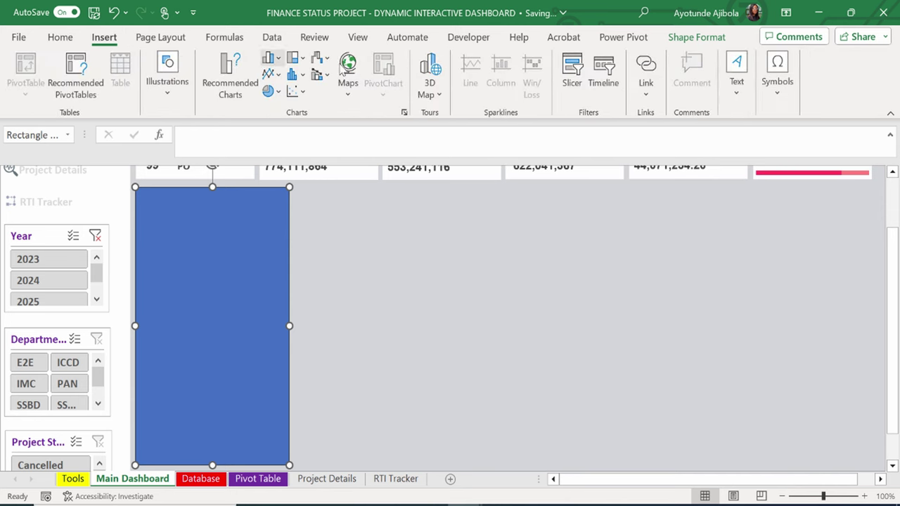
pyautogui.click(306, 229)
pyautogui.click(273, 237)
pyautogui.click(697, 37)
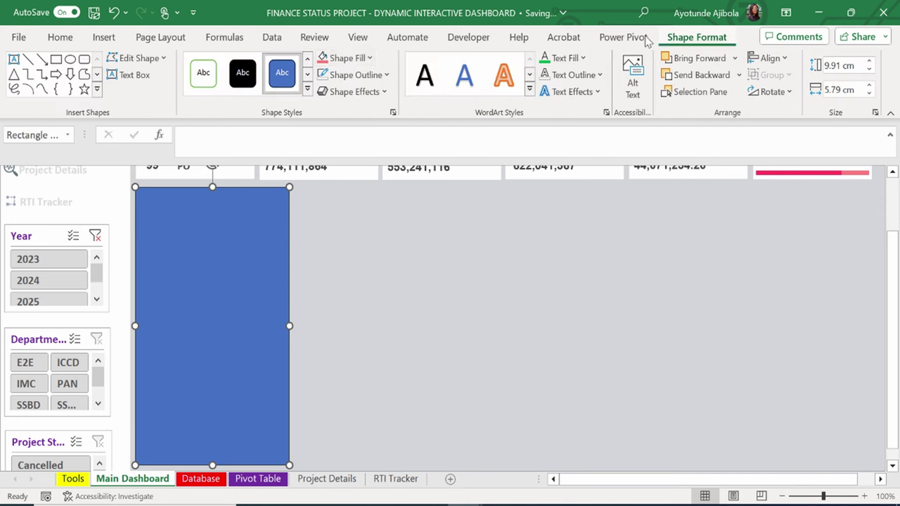
pyautogui.click(367, 59)
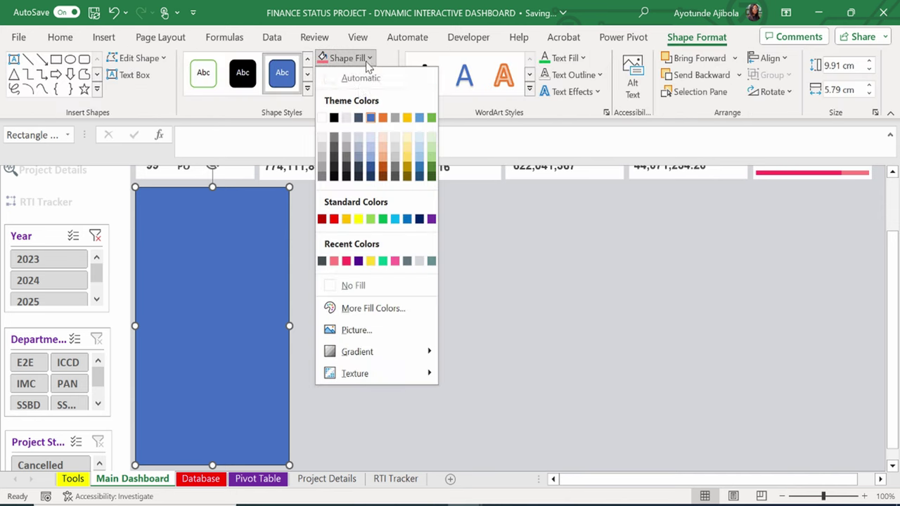
pyautogui.click(321, 138)
pyautogui.click(341, 74)
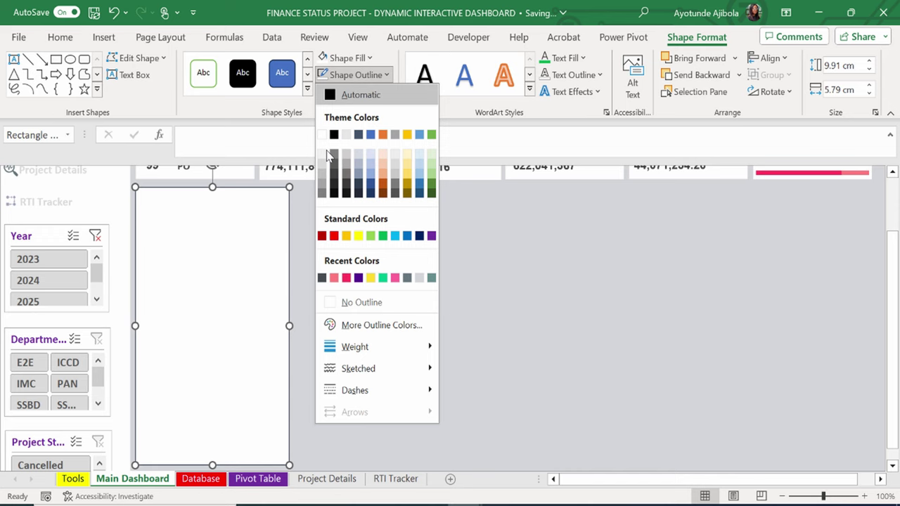
pyautogui.click(352, 308)
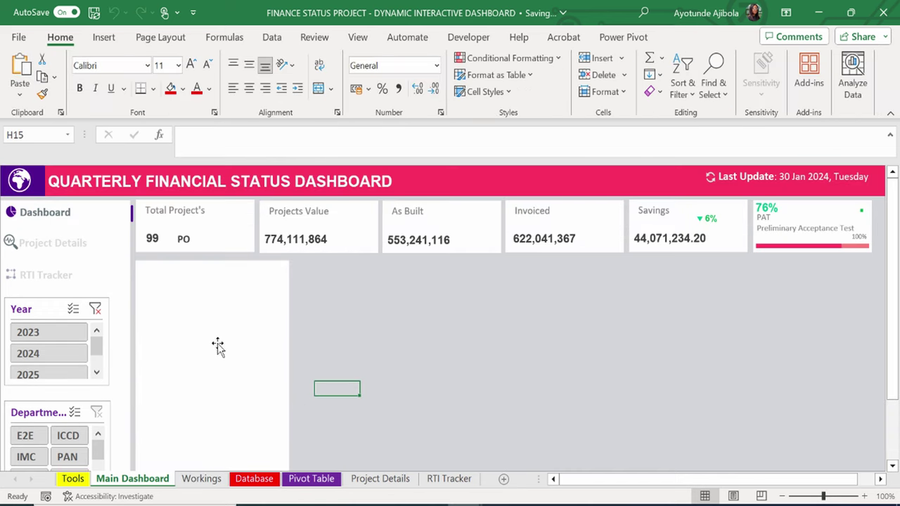
pyautogui.click(199, 481)
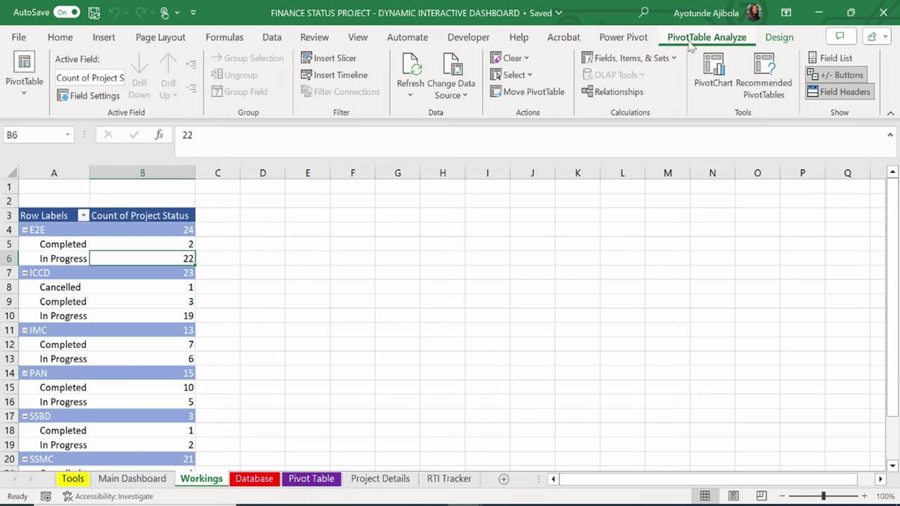
# Start a PivotChart from the Workings pivot table and pick the Sunburst chart type.
pyautogui.click(103, 36)
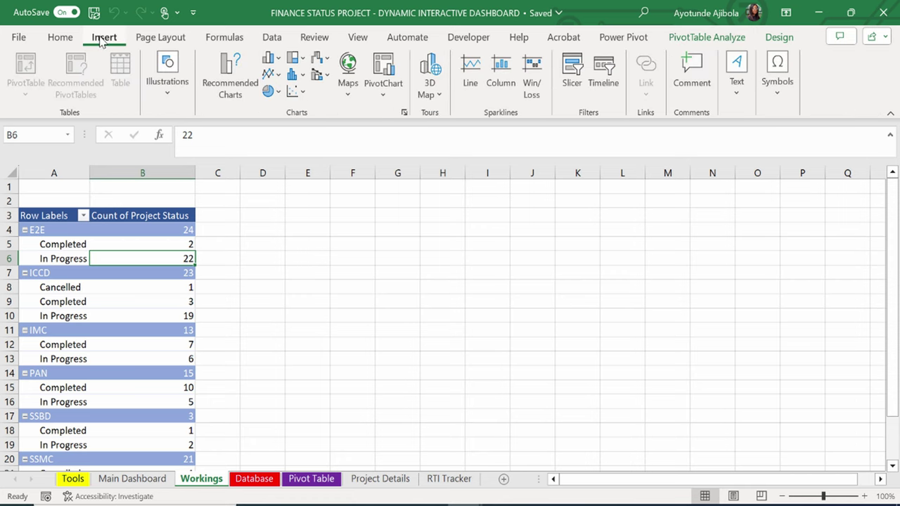
pyautogui.click(385, 97)
pyautogui.click(396, 117)
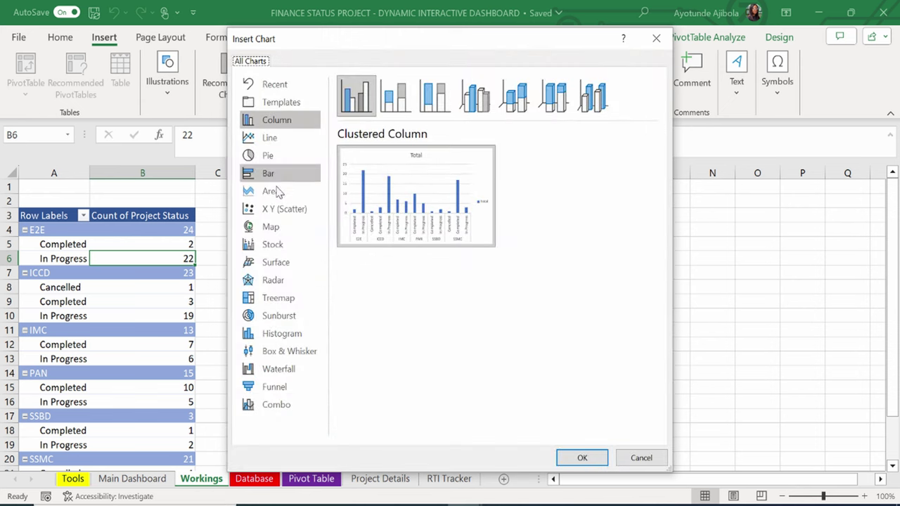
pyautogui.click(280, 317)
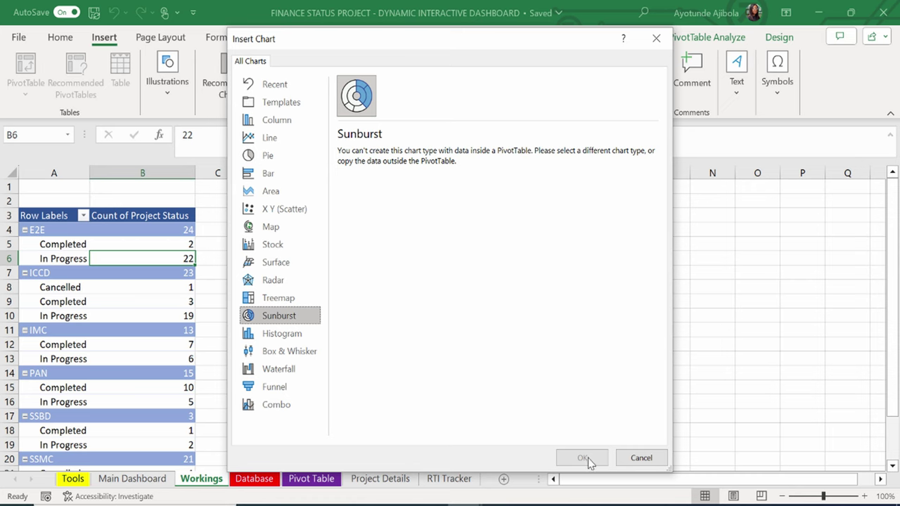
# Cancel the Insert Chart dialog and select the cell where the department list will start.
pyautogui.click(640, 458)
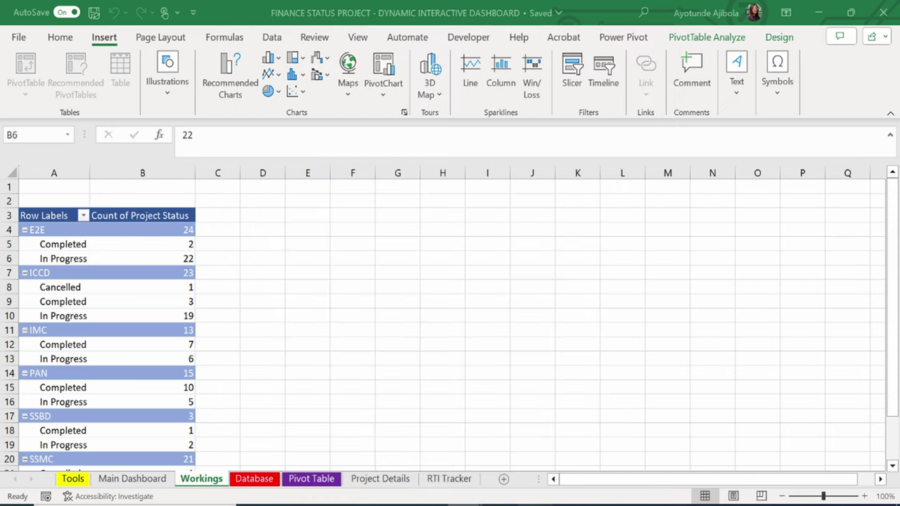
pyautogui.click(305, 215)
# Enter the departments E2E, ICCD, IMC, PAN, SSBD and SSMC down column D.
pyautogui.press('Down')
pyautogui.write('E')
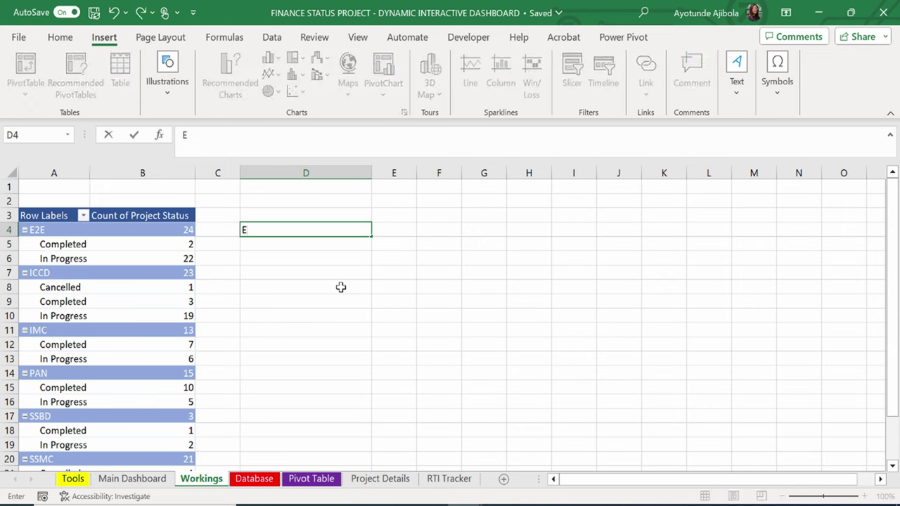
pyautogui.press('Down')
pyautogui.press('Down')
pyautogui.press('Down')
pyautogui.write('ICCD')
pyautogui.press('Down')
pyautogui.press('Down')
pyautogui.press('Down')
pyautogui.write('IMC')
pyautogui.press('Down')
pyautogui.press('Down')
pyautogui.press('Down')
pyautogui.write('PAN')
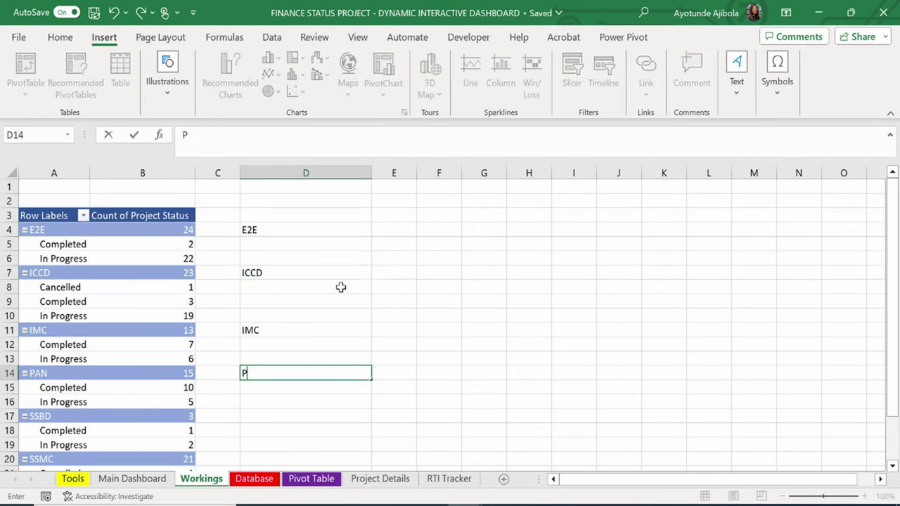
pyautogui.press('Down')
pyautogui.press('Down')
pyautogui.press('Down')
pyautogui.write('SSBD')
pyautogui.press('Down')
pyautogui.press('Down')
pyautogui.press('Down')
pyautogui.write('SSMC')
pyautogui.press('Down')
pyautogui.press('Down')
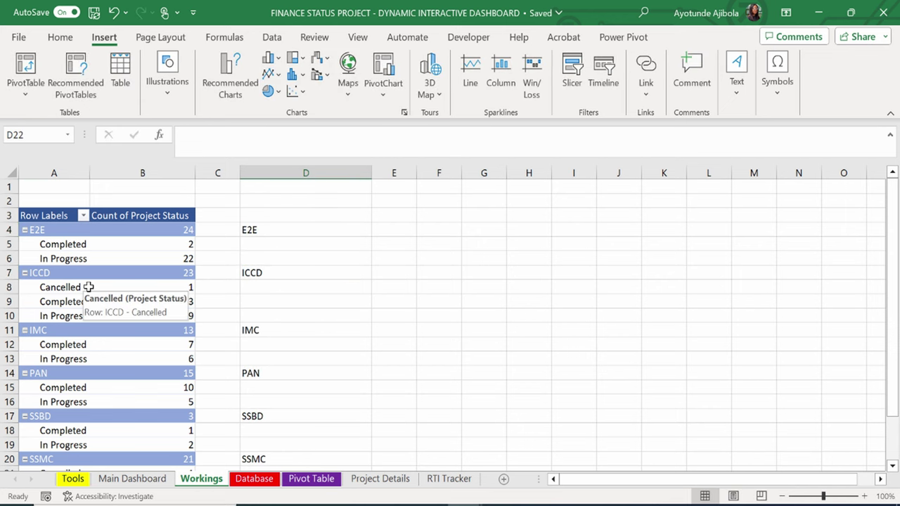
# Copy the Cancelled, Completed, In Progress labels to E4 and repeat them down column E.
pyautogui.moveTo(89, 287); pyautogui.dragTo(84, 316)
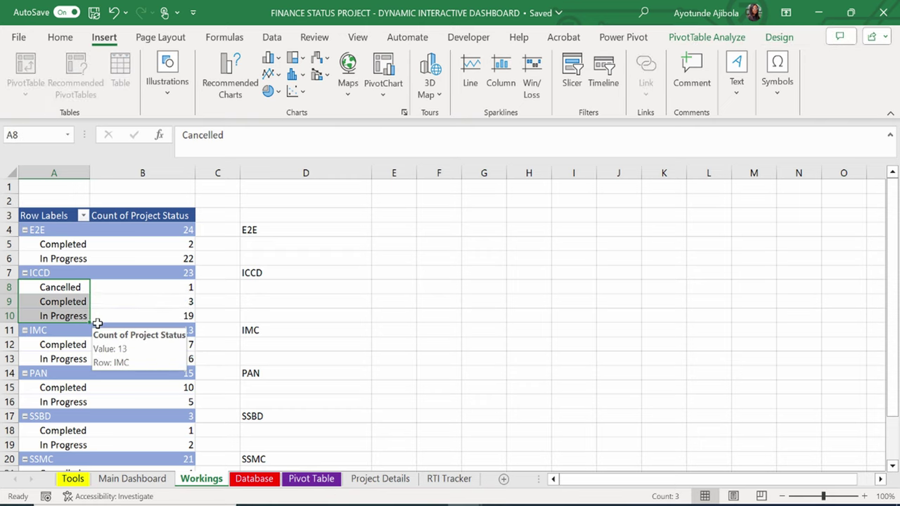
pyautogui.hotkey('ctrl', 'c')
pyautogui.moveTo(416, 175); pyautogui.dragTo(474, 177)
pyautogui.click(413, 227)
pyautogui.hotkey('ctrl', 'v')
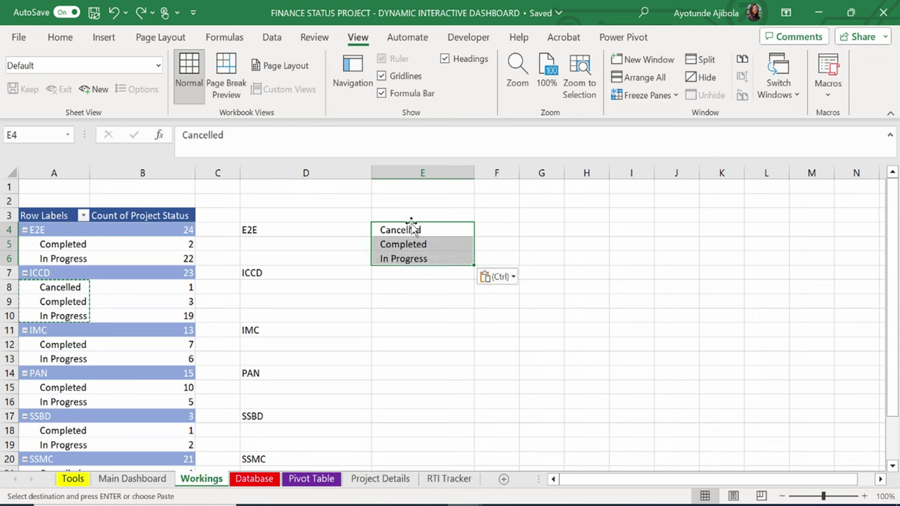
pyautogui.moveTo(422, 273); pyautogui.dragTo(441, 430)
pyautogui.hotkey('ctrl', 'v')
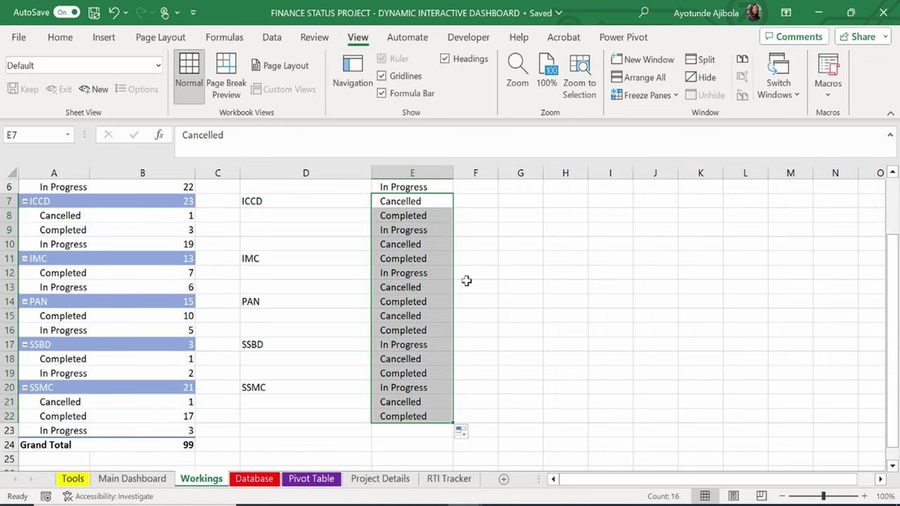
pyautogui.scroll(2, 458, 274)
pyautogui.click(376, 230)
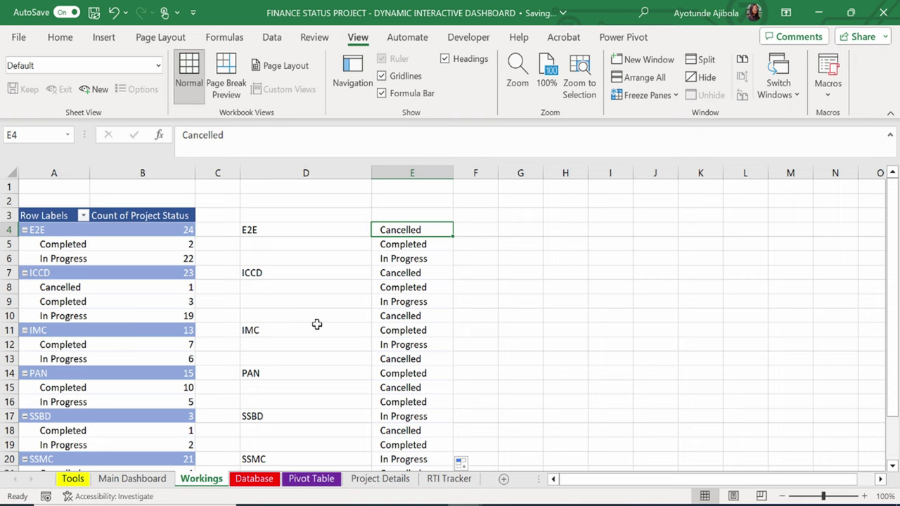
# Move IMC to D10, PAN to D13 and SSMC to D19 so each starts a status group.
pyautogui.click(288, 332)
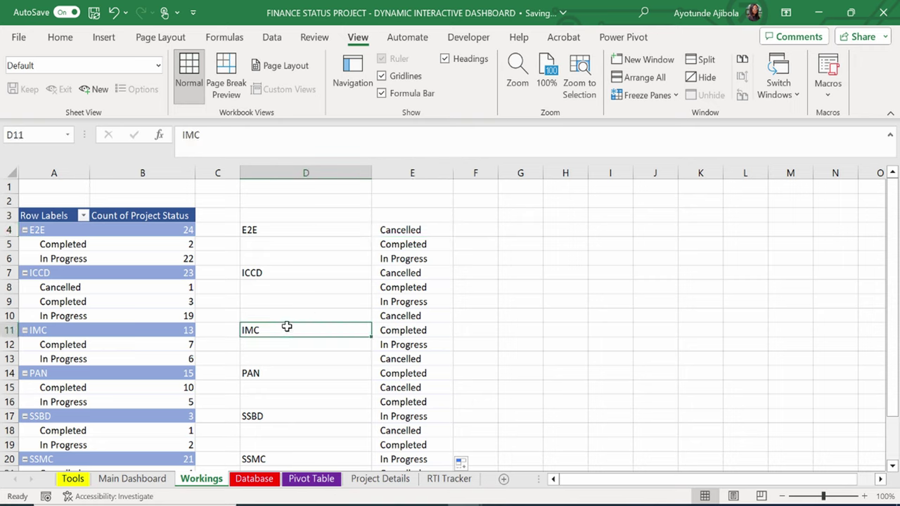
pyautogui.hotkey('ctrl', 'c')
pyautogui.click(294, 316)
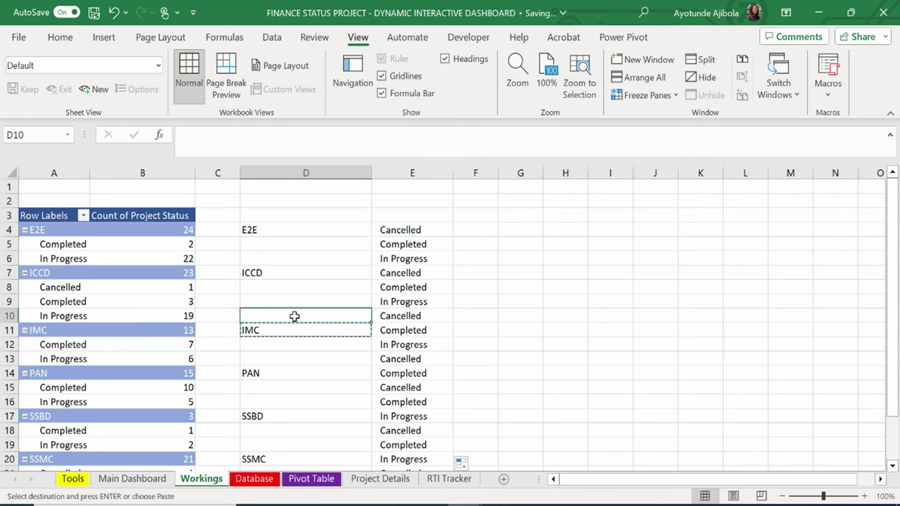
pyautogui.press('Return')
pyautogui.click(281, 368)
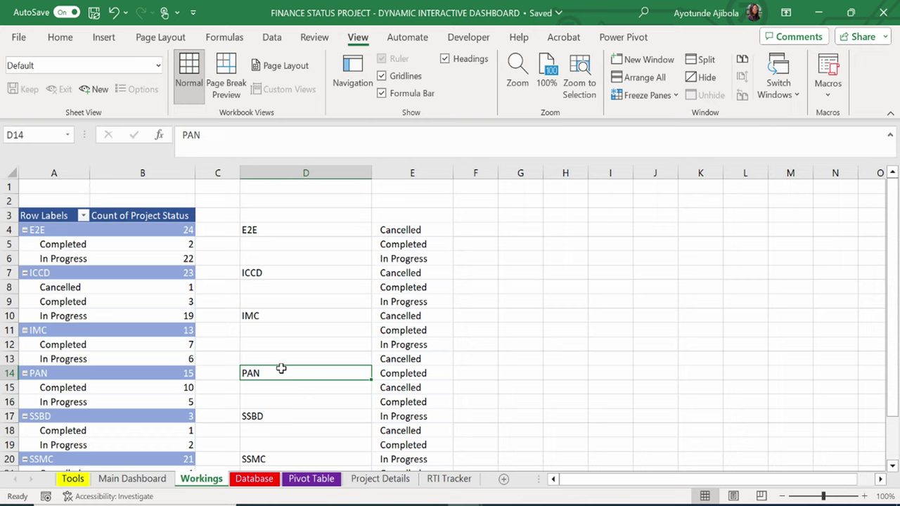
pyautogui.hotkey('ctrl', 'c')
pyautogui.click(310, 358)
pyautogui.press('Return')
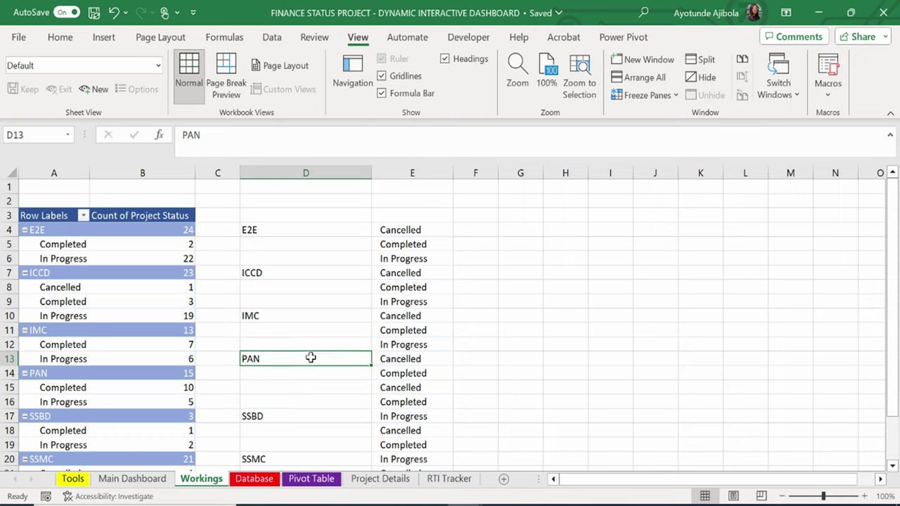
pyautogui.click(276, 420)
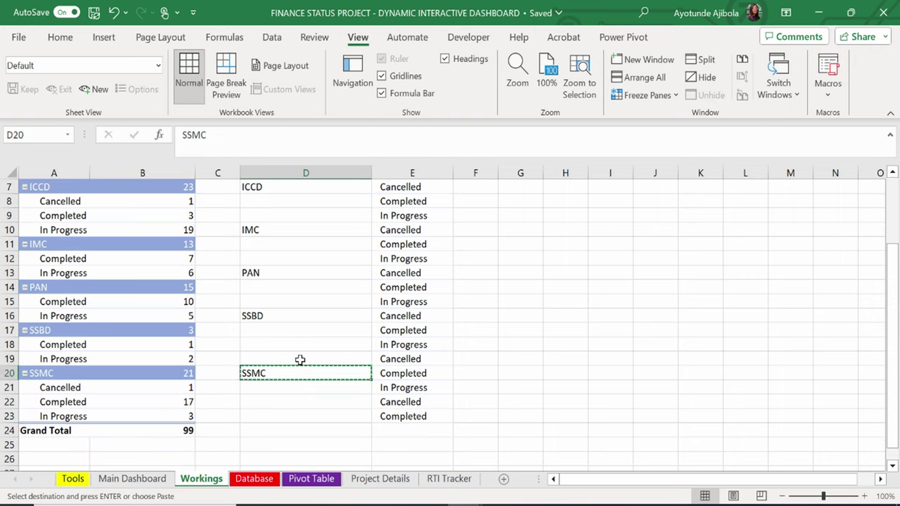
pyautogui.click(300, 360)
pyautogui.press('Return')
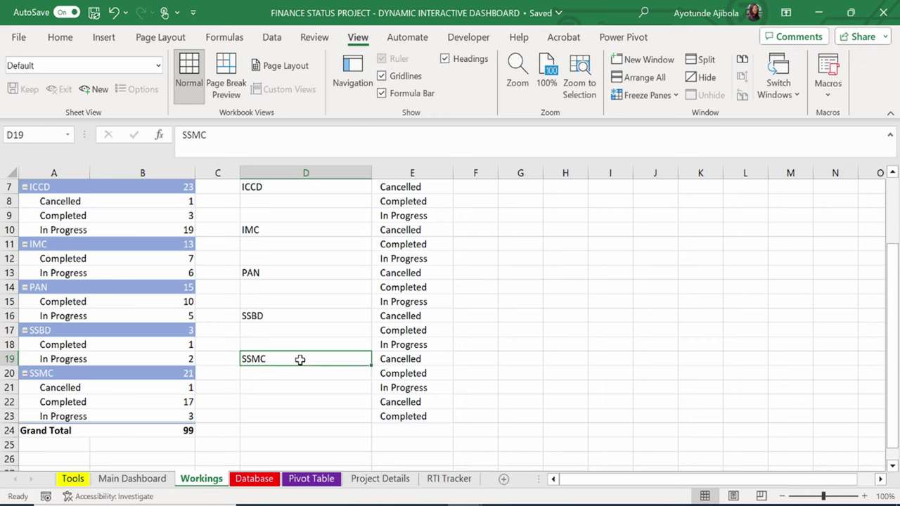
# Clear the surplus status labels, widen column F and select D4:F21.
pyautogui.moveTo(388, 401); pyautogui.dragTo(394, 423)
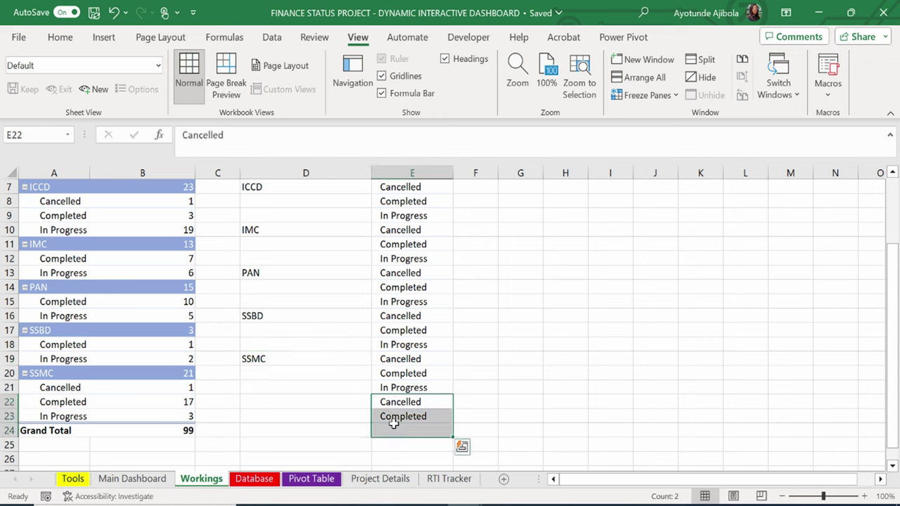
pyautogui.press('Delete')
pyautogui.scroll(2, 392, 408)
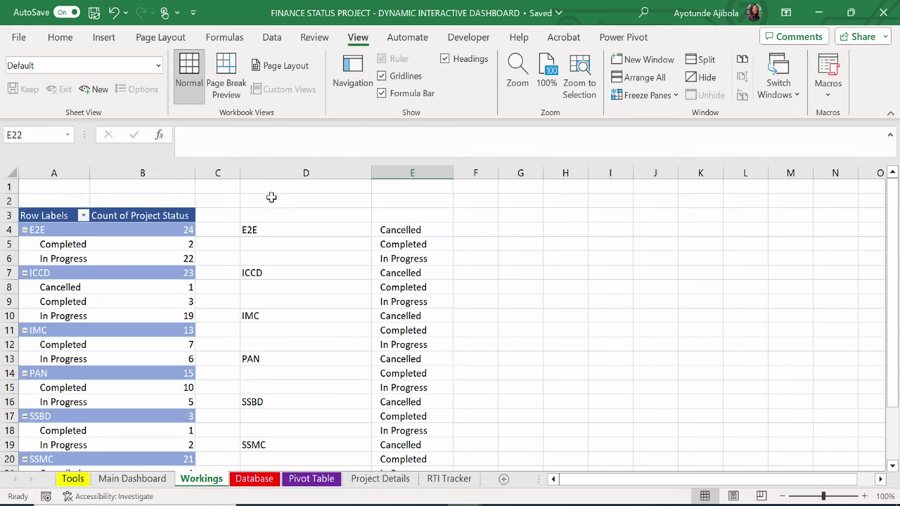
pyautogui.click(270, 227)
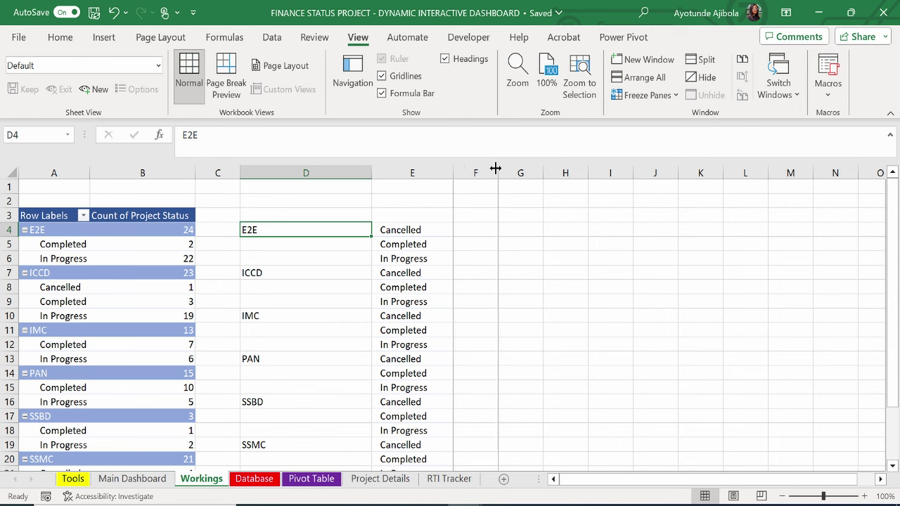
pyautogui.moveTo(496, 173); pyautogui.dragTo(528, 173)
pyautogui.moveTo(347, 229); pyautogui.dragTo(493, 462)
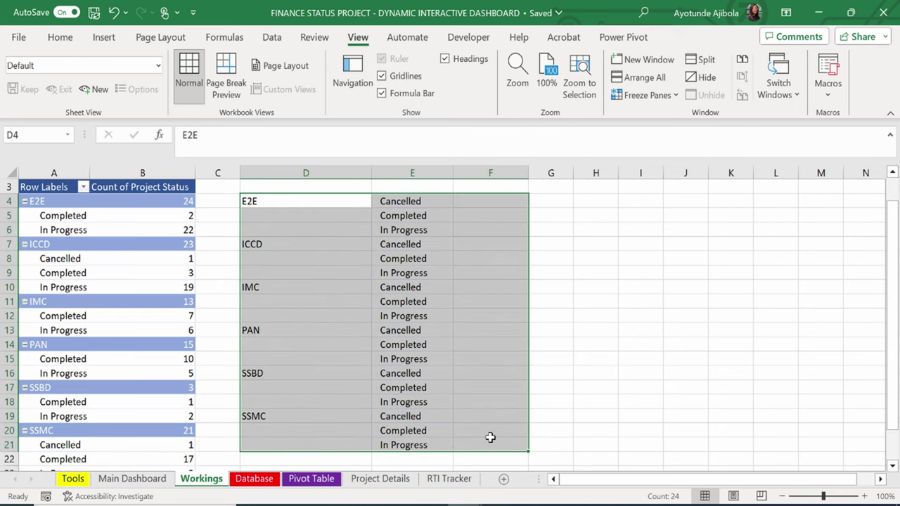
# Outline the helper table D4:F21 with a border.
pyautogui.click(61, 37)
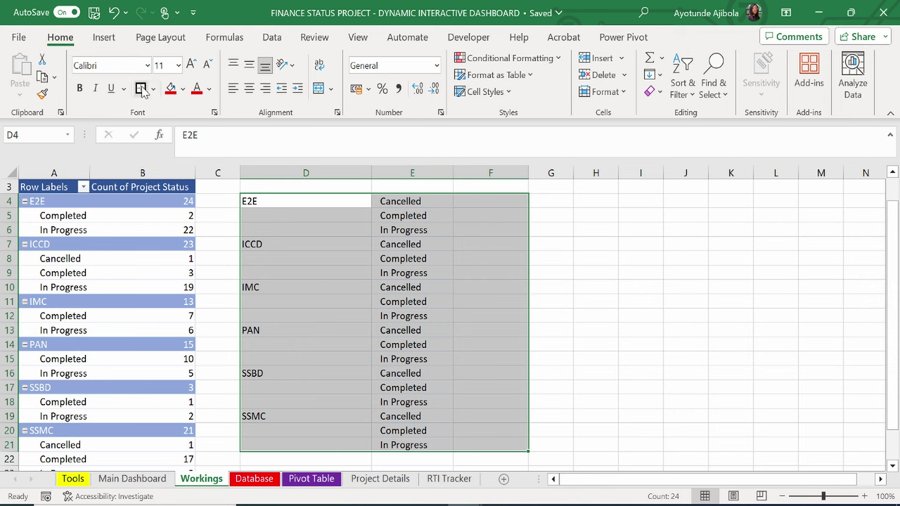
pyautogui.click(140, 89)
pyautogui.click(360, 246)
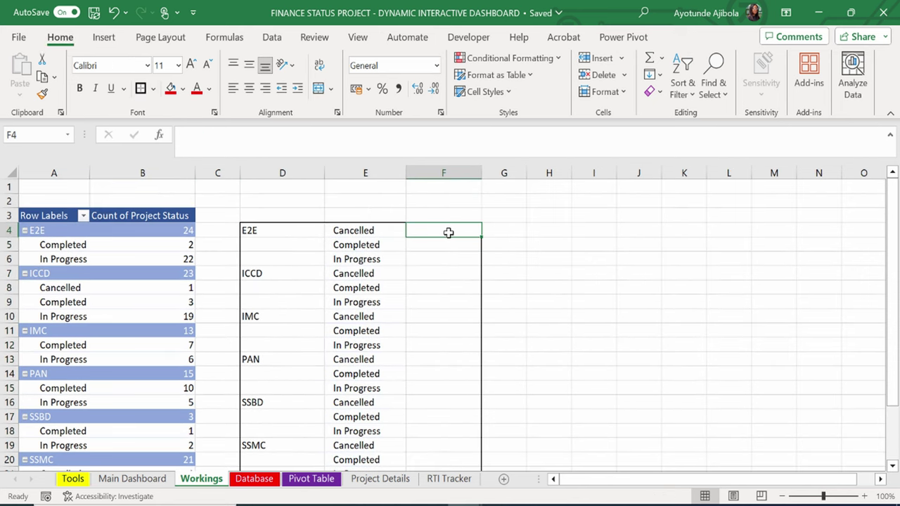
# Link column F to the pivot's E2E, ICCD and IMC status counts.
pyautogui.click(432, 241)
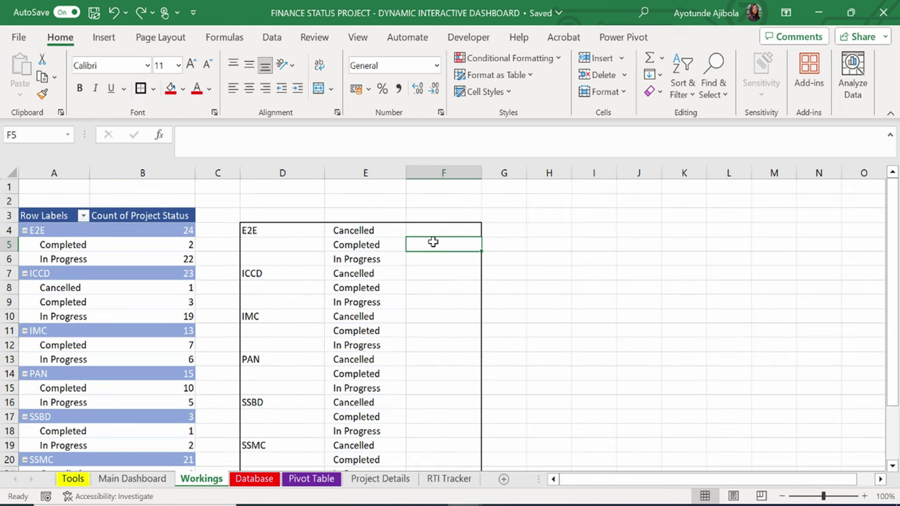
pyautogui.write('=')
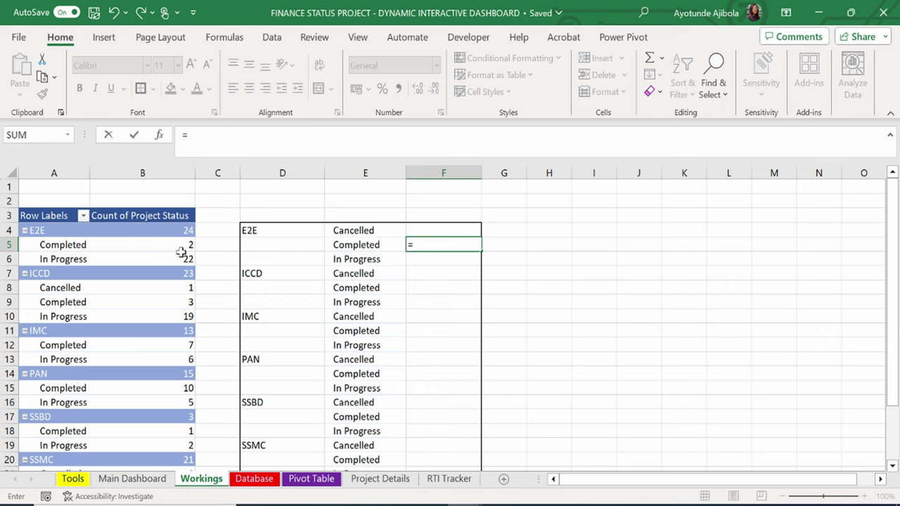
pyautogui.click(161, 248)
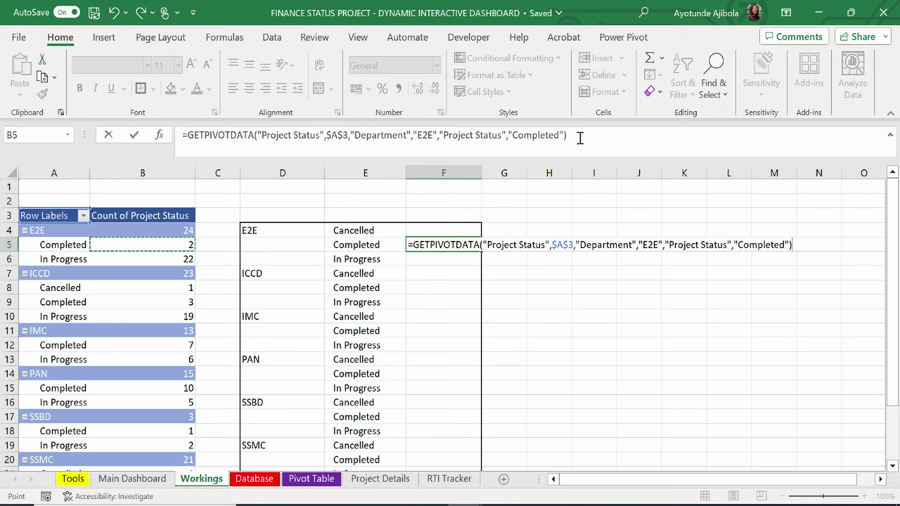
pyautogui.press('Return')
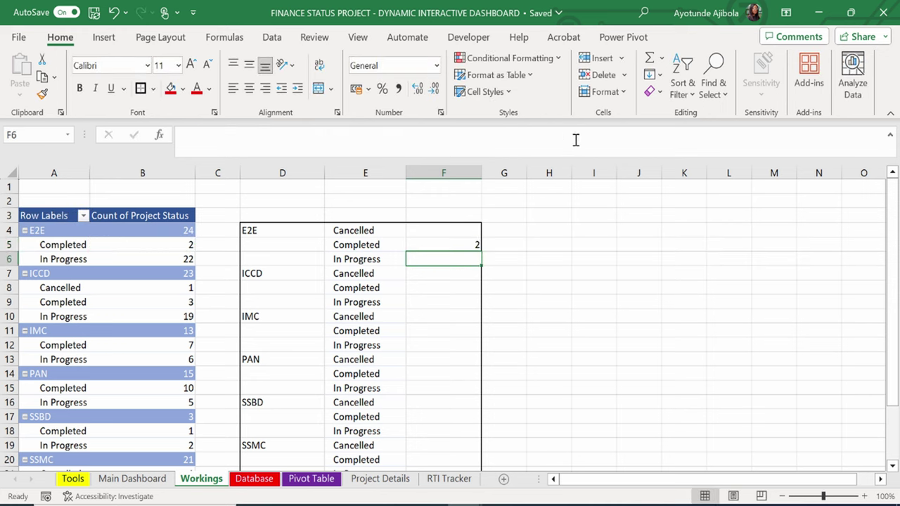
pyautogui.write('=')
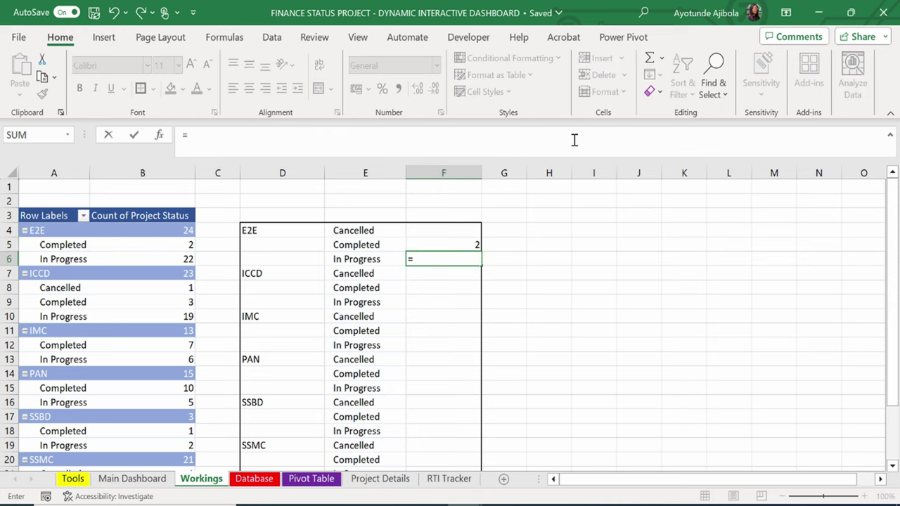
pyautogui.click(175, 259)
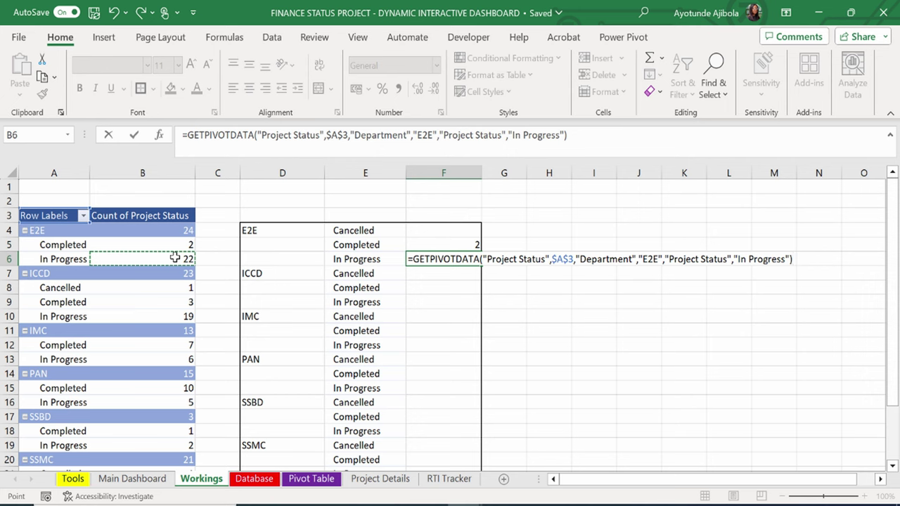
pyautogui.press('Return')
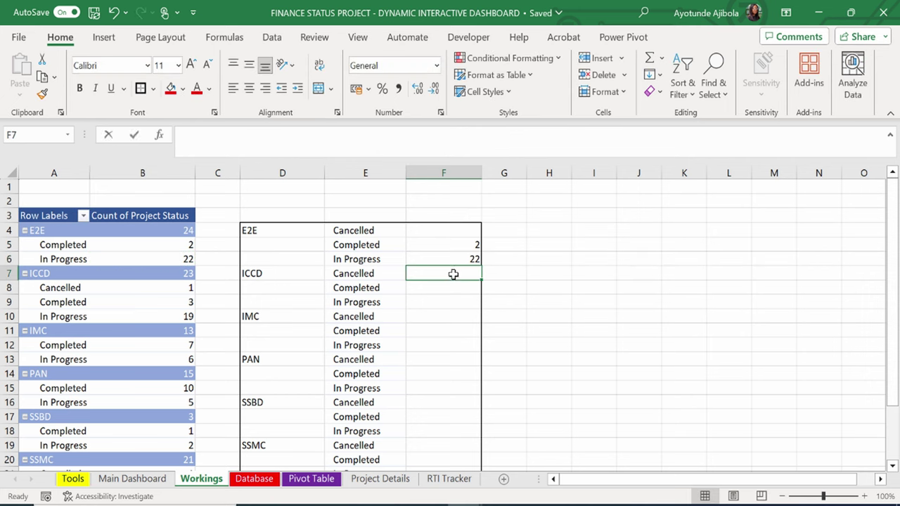
pyautogui.write('=')
pyautogui.click(180, 288)
pyautogui.press('Return')
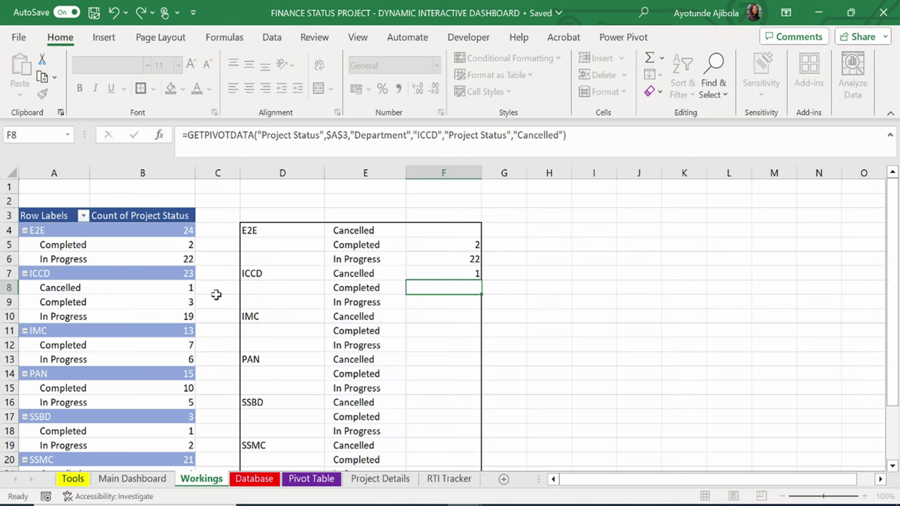
pyautogui.click(191, 302)
pyautogui.click(190, 317)
pyautogui.press('Return')
pyautogui.press('Return')
pyautogui.click(190, 345)
pyautogui.press('Return')
pyautogui.click(190, 360)
pyautogui.press('Return')
# Link the PAN and SSBD Completed and In Progress counts, leaving PAN Cancelled blank.
pyautogui.write('=')
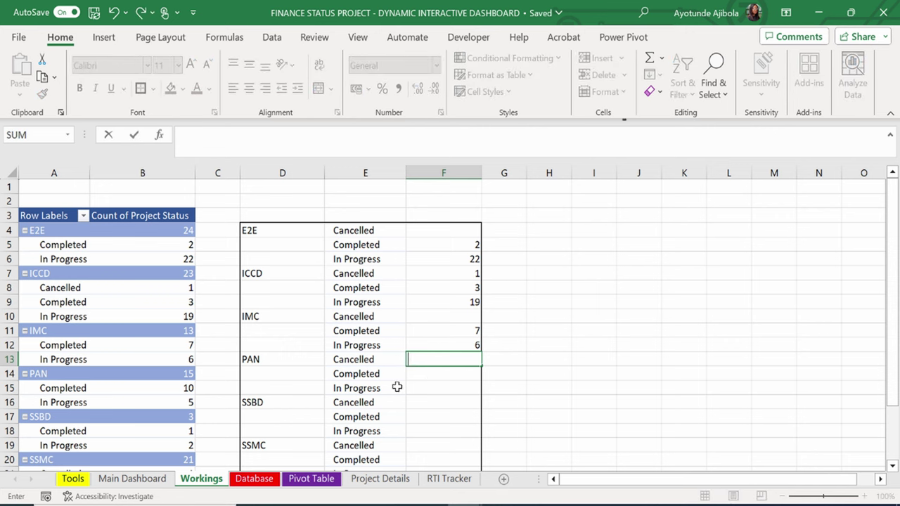
pyautogui.press('Return')
pyautogui.write('=')
pyautogui.click(190, 388)
pyautogui.press('Return')
pyautogui.write('=')
pyautogui.click(190, 403)
pyautogui.press('Return')
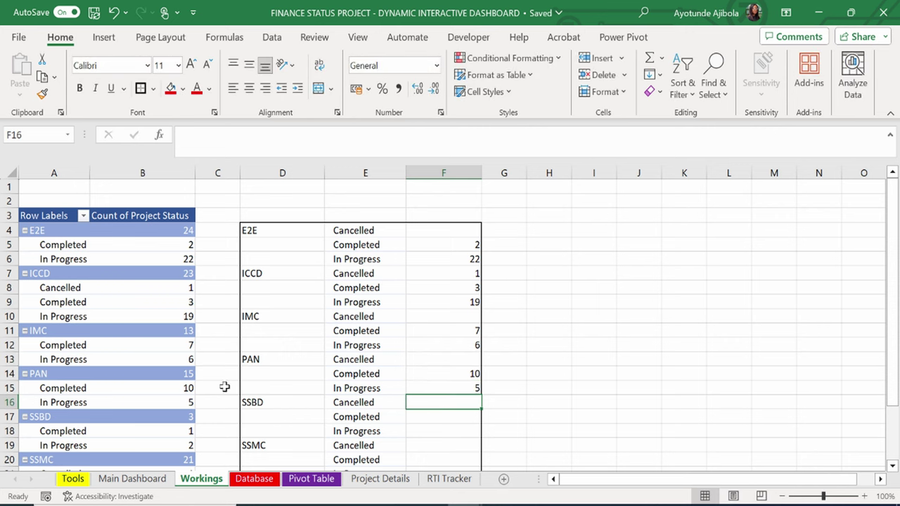
pyautogui.press('Return')
pyautogui.press('=')
pyautogui.click(183, 429)
pyautogui.press('Return')
pyautogui.press('=')
pyautogui.click(181, 446)
pyautogui.press('Return')
# Link the SSMC counts (Completed 17, In Progress 3) and select D4:F21.
pyautogui.scroll(-2, 426, 390)
pyautogui.click(164, 392)
pyautogui.press('Return')
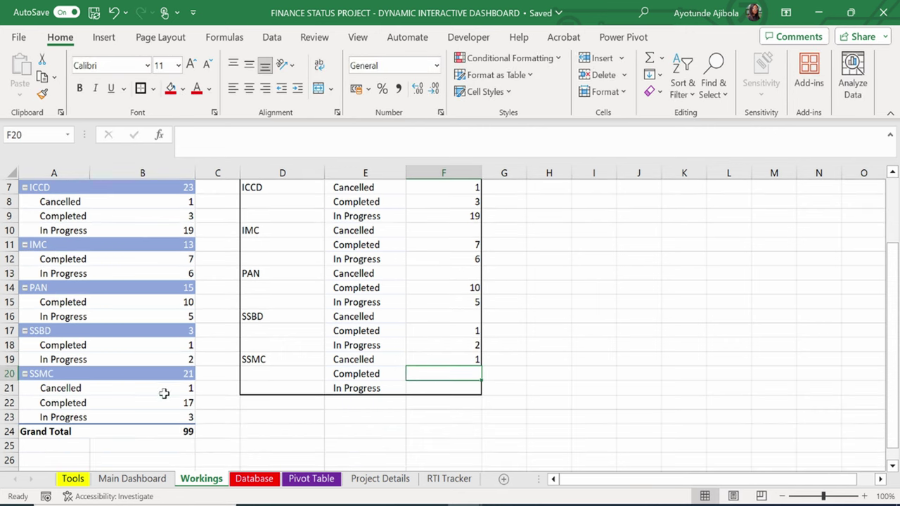
pyautogui.write('=')
pyautogui.click(169, 403)
pyautogui.press('Return')
pyautogui.press('Return')
pyautogui.scroll(2, 410, 424)
pyautogui.click(258, 229)
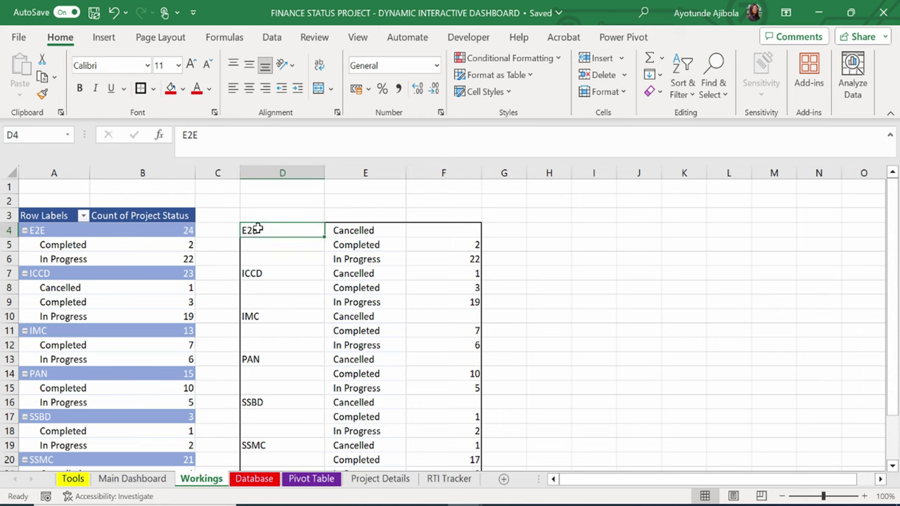
pyautogui.moveTo(258, 228); pyautogui.dragTo(412, 446)
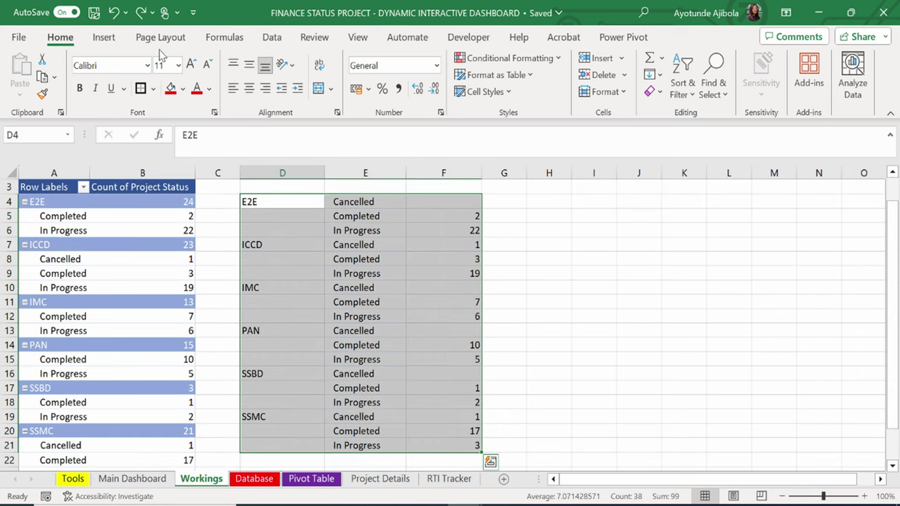
# Insert a Sunburst chart of D4:F21 from All Charts and place it right of the table.
pyautogui.click(103, 36)
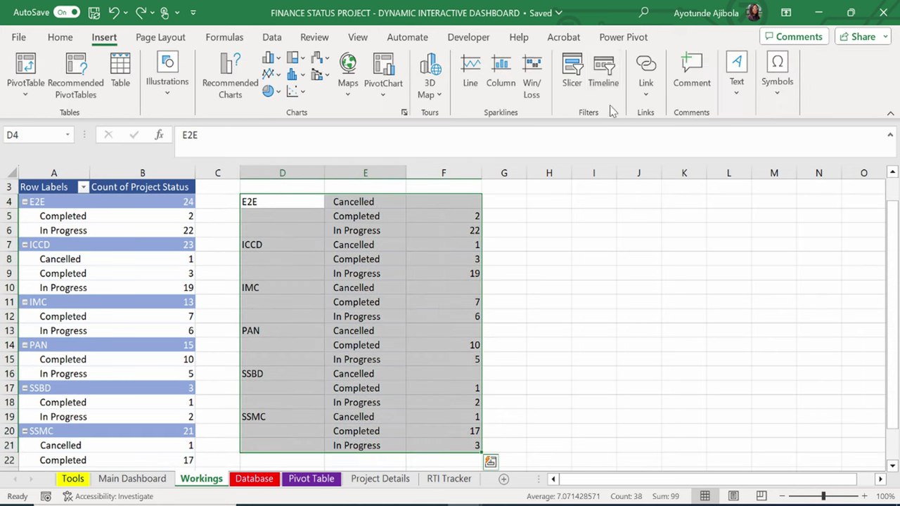
pyautogui.click(233, 88)
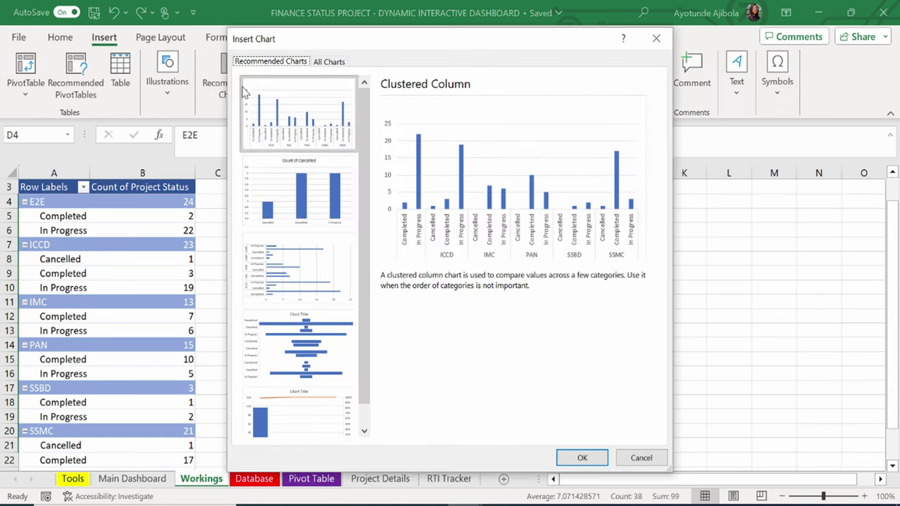
pyautogui.click(327, 62)
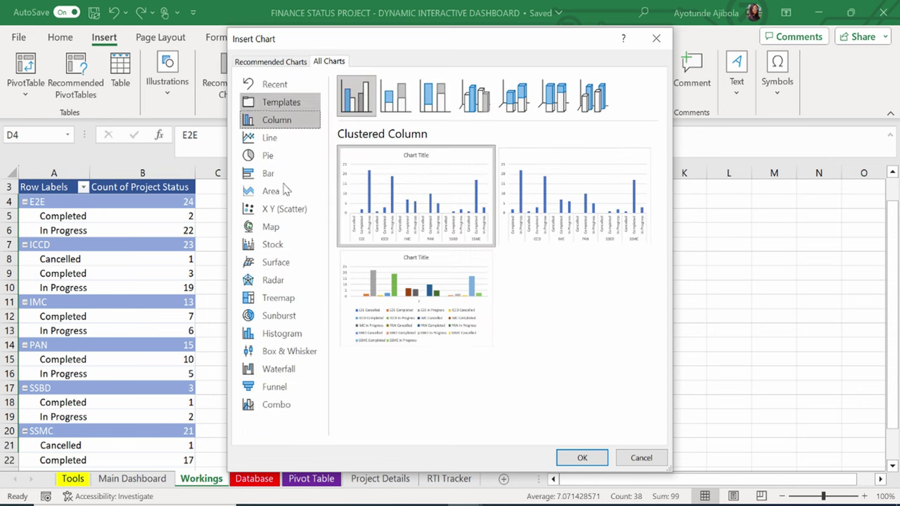
pyautogui.click(279, 317)
pyautogui.click(581, 458)
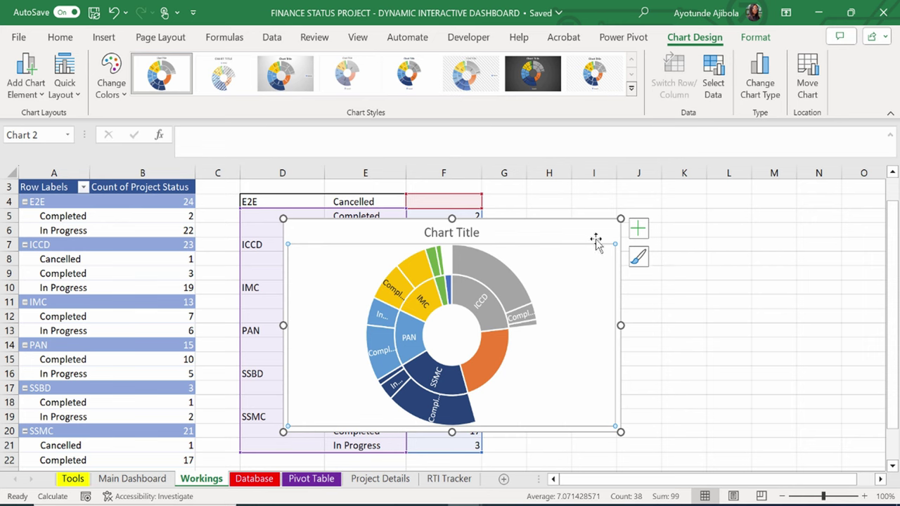
pyautogui.moveTo(578, 231)
pyautogui.mouseDown()
pyautogui.moveTo(783, 239)
pyautogui.moveTo(767, 222)
pyautogui.mouseUp()
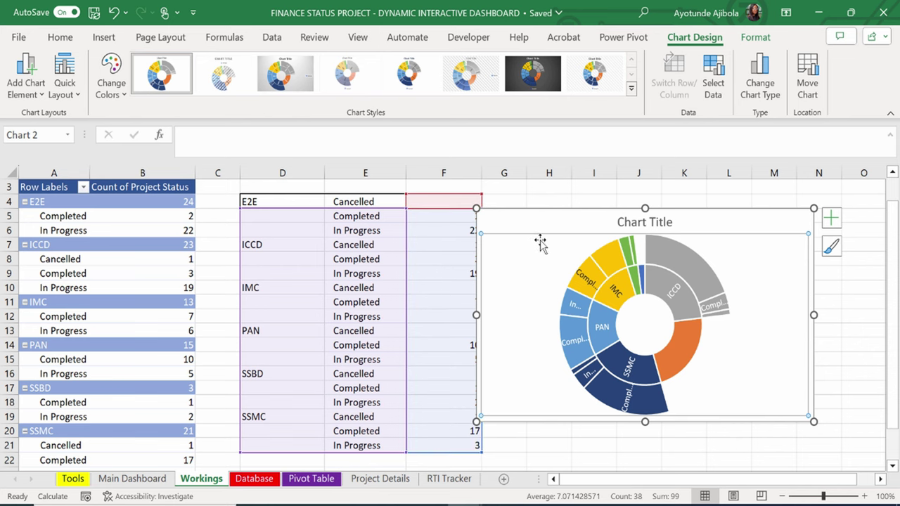
pyautogui.moveTo(538, 244); pyautogui.dragTo(567, 238)
# Select the empty Cancelled rows for E2E, IMC, PAN and SSBD across columns D:F.
pyautogui.click(394, 288)
pyautogui.click(452, 290)
pyautogui.click(453, 332)
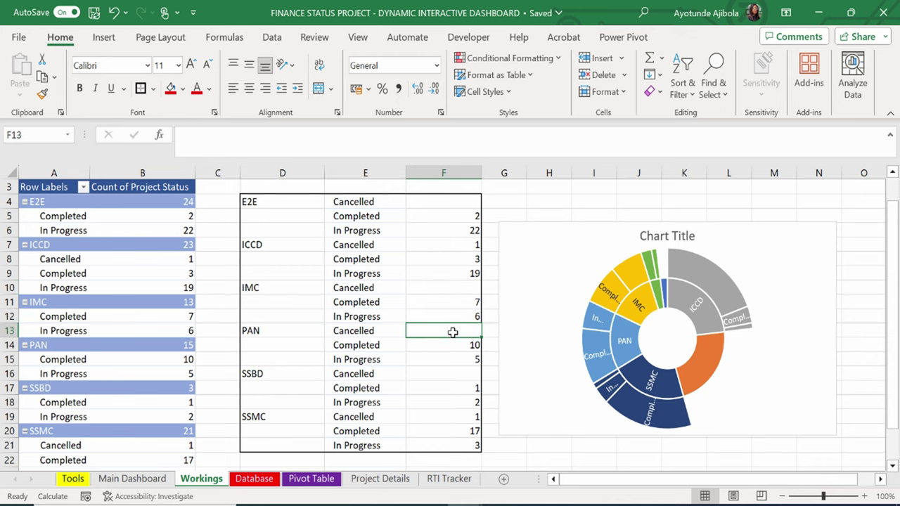
pyautogui.click(460, 377)
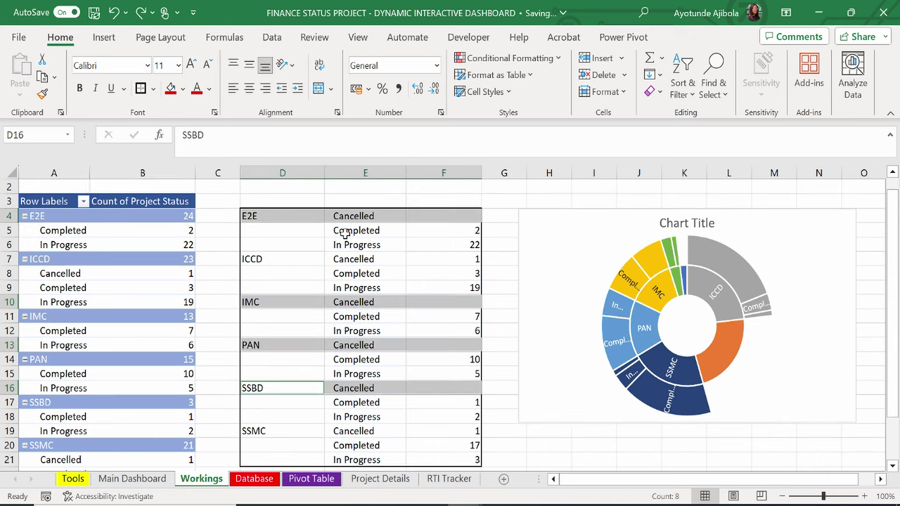
pyautogui.click(344, 235)
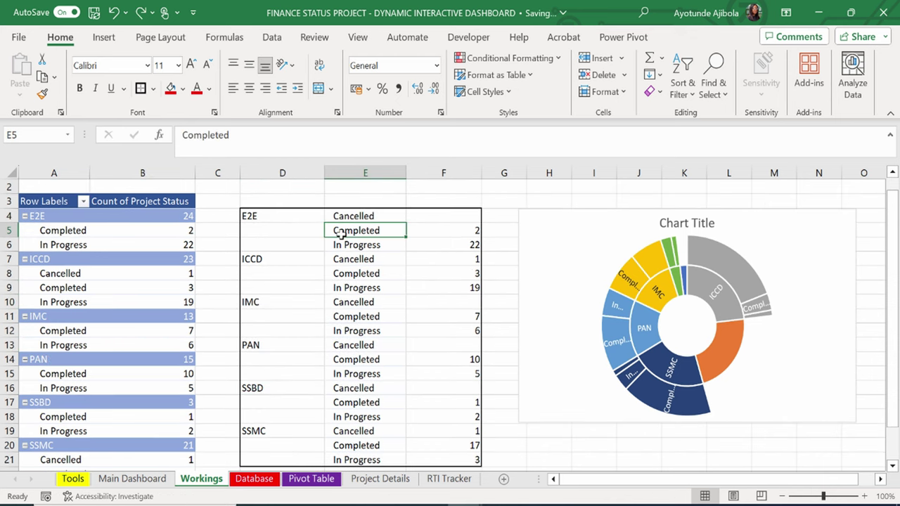
pyautogui.moveTo(281, 211); pyautogui.dragTo(464, 210)
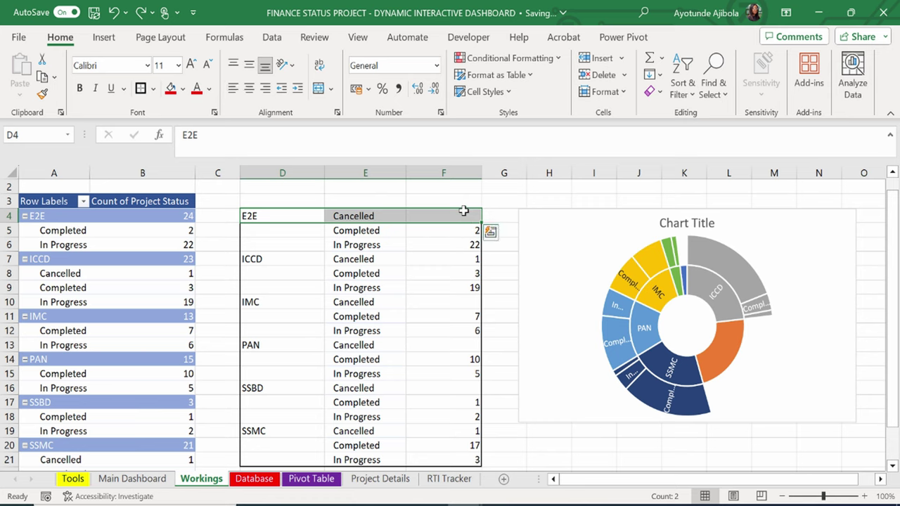
pyautogui.moveTo(279, 303); pyautogui.dragTo(427, 306)
pyautogui.moveTo(314, 345); pyautogui.dragTo(442, 349)
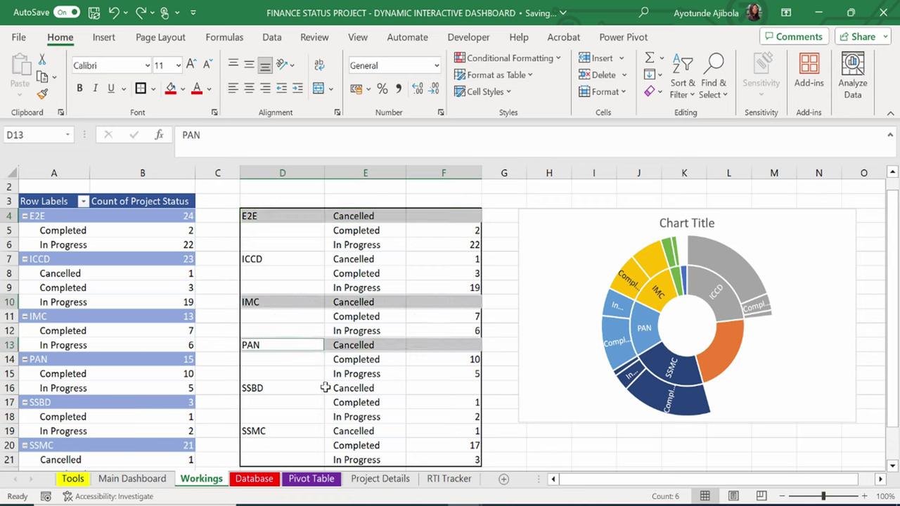
pyautogui.moveTo(313, 388); pyautogui.dragTo(419, 395)
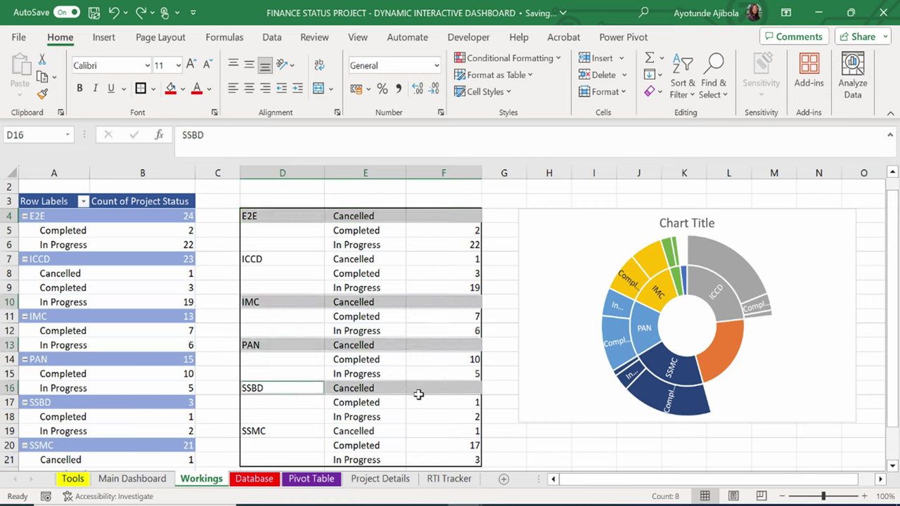
# Delete the selected empty rows, shifting cells up.
pyautogui.rightClick(392, 302)
pyautogui.click(440, 193)
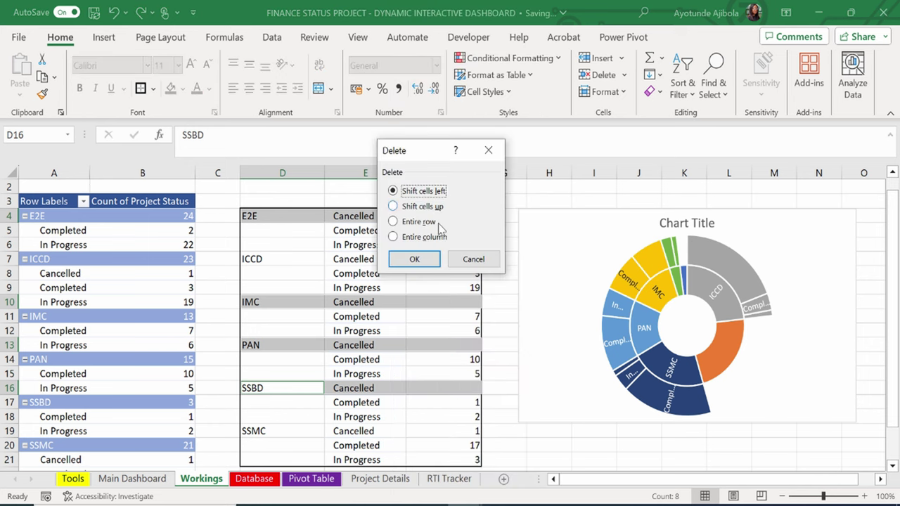
pyautogui.click(425, 207)
pyautogui.click(414, 259)
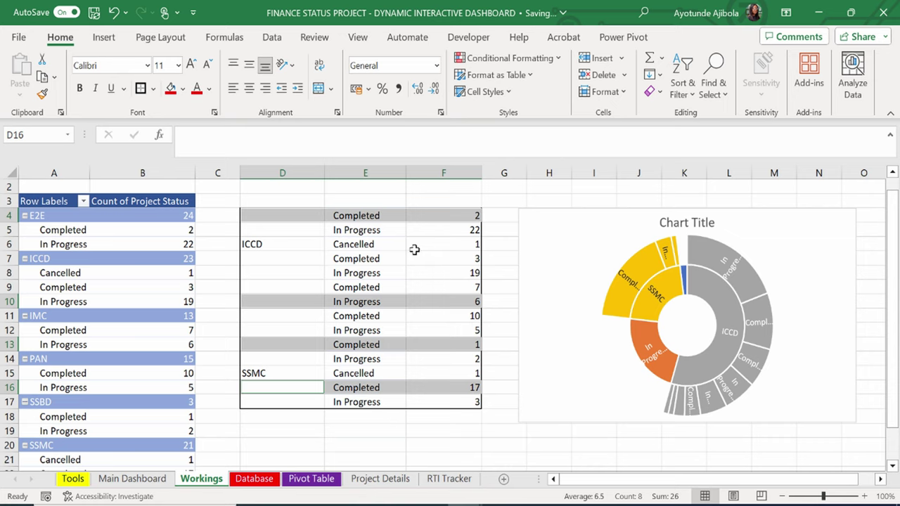
# Restore the labels E2E in D4 and IMC in D9.
pyautogui.click(285, 217)
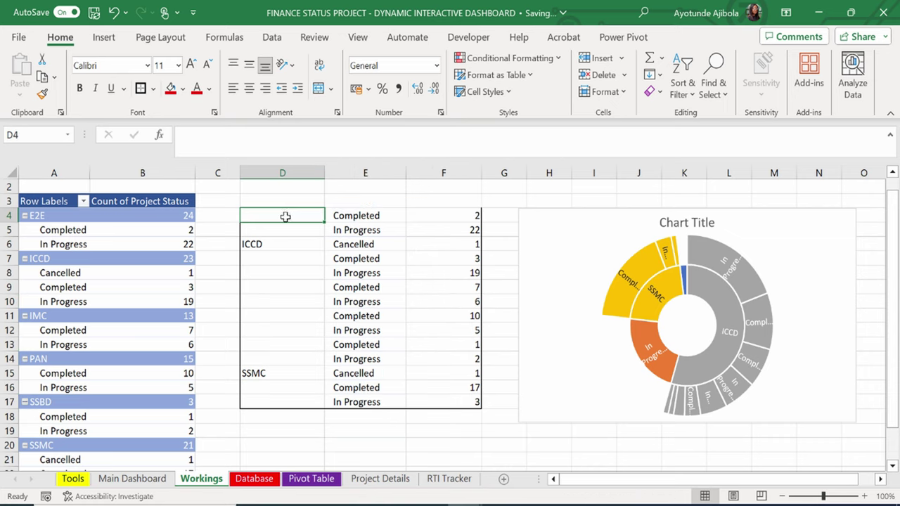
pyautogui.write('E')
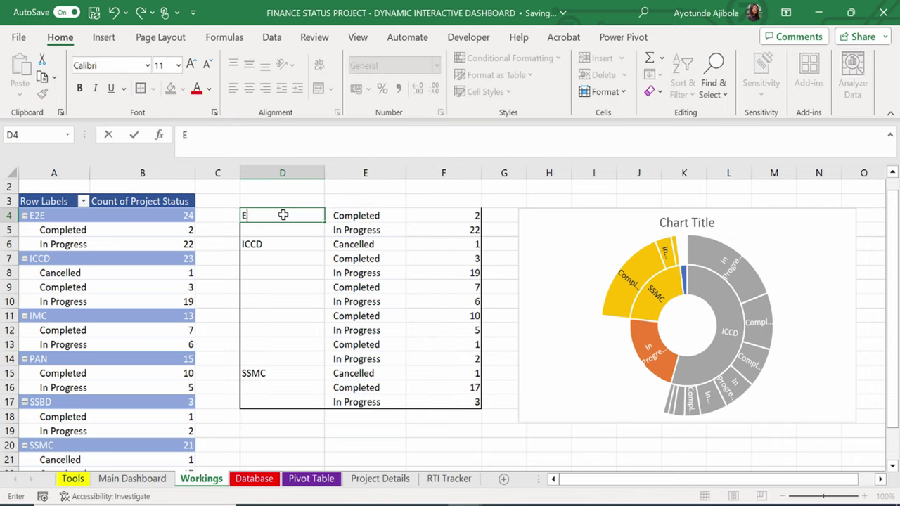
pyautogui.write('2E')
pyautogui.press('Return')
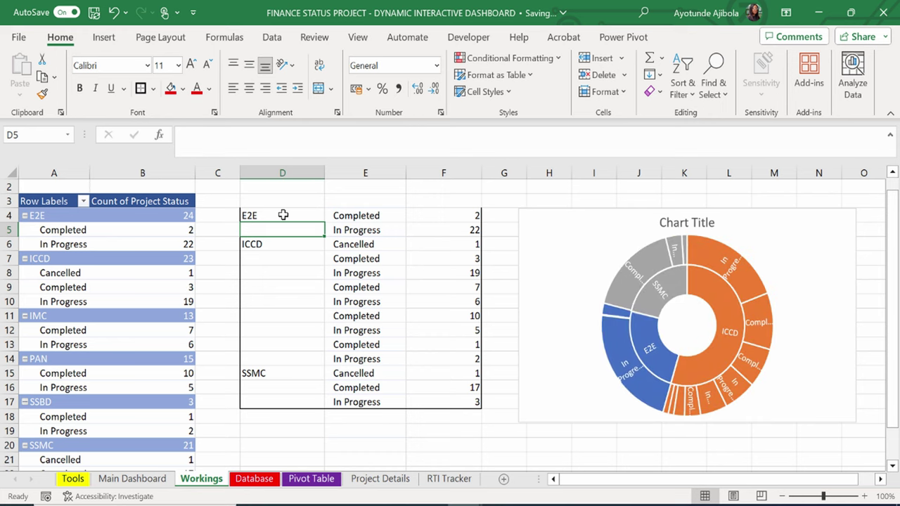
pyautogui.click(280, 244)
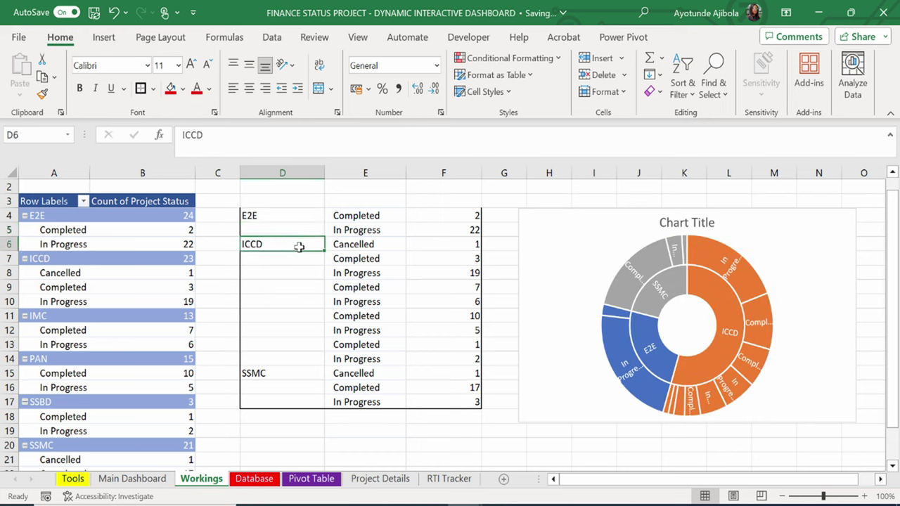
pyautogui.click(311, 289)
pyautogui.write('IMC')
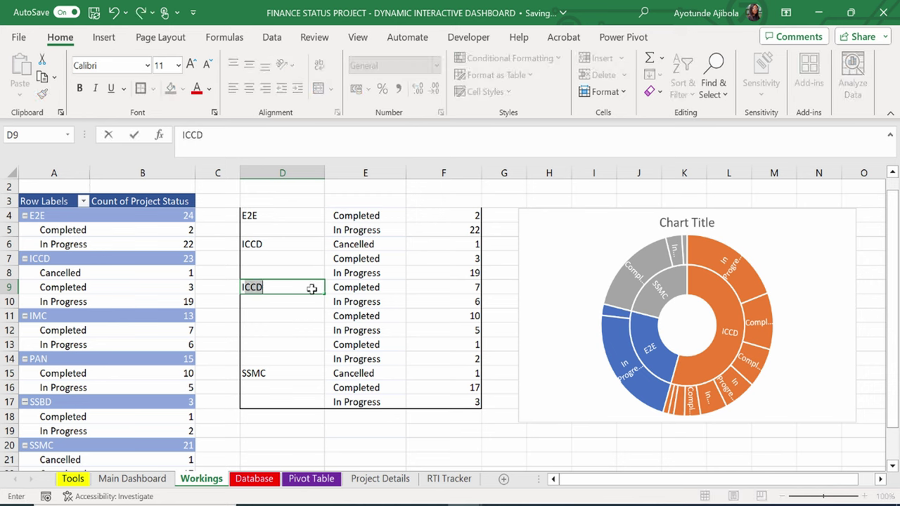
pyautogui.click(305, 317)
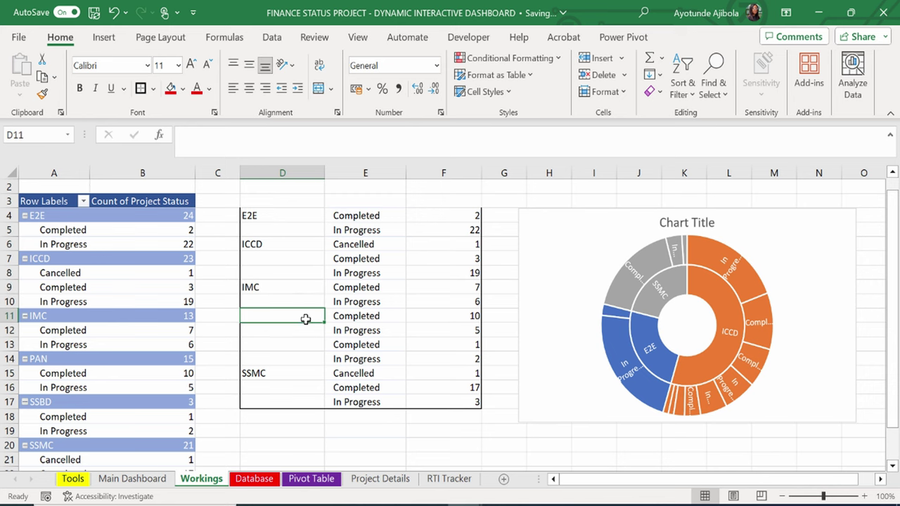
# Restore PAN in D11 and SSBD in D13, and move the sunburst over column F.
pyautogui.click(314, 333)
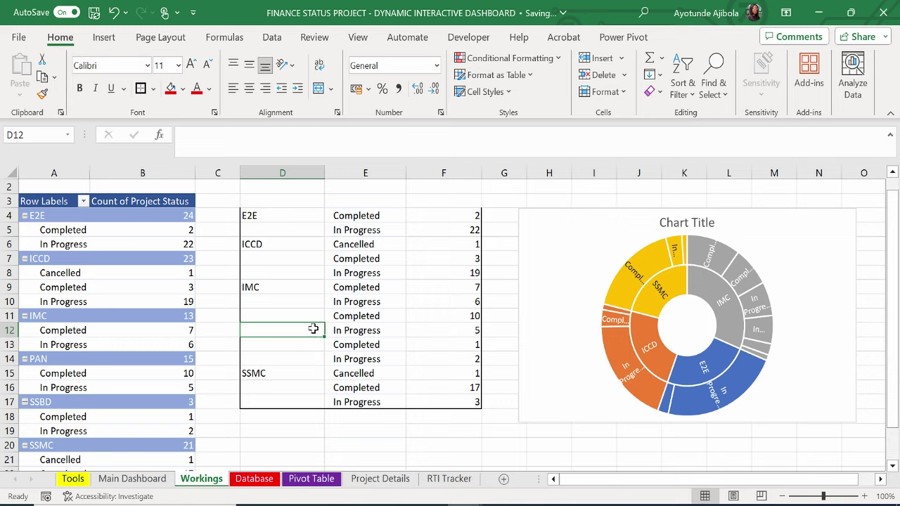
pyautogui.click(307, 314)
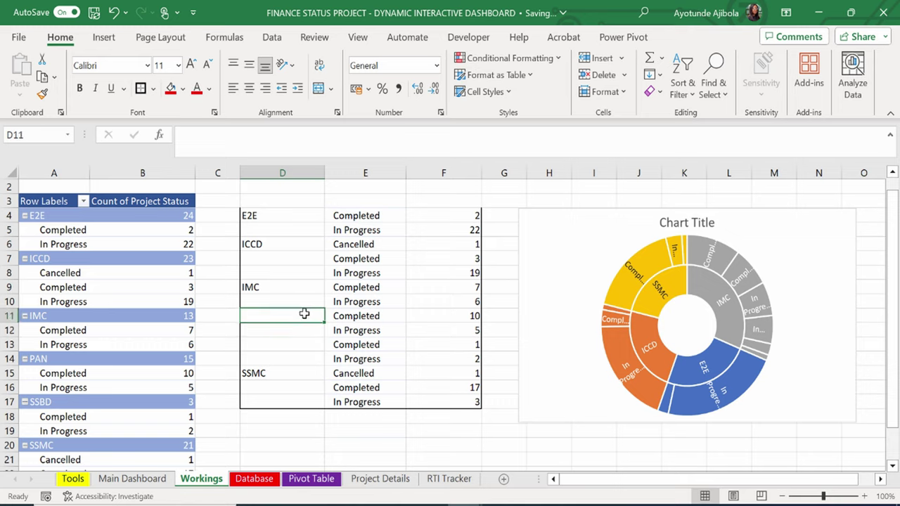
pyautogui.write('PAN')
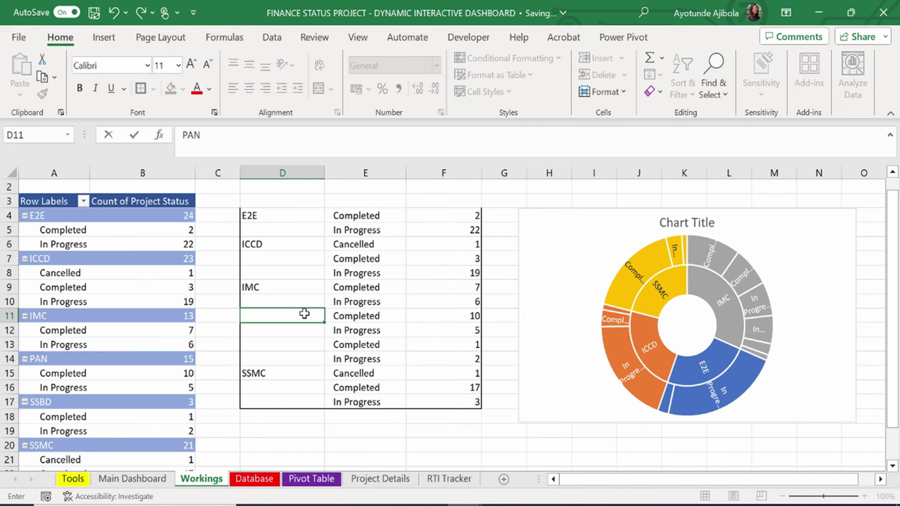
pyautogui.click(294, 344)
pyautogui.write('SSBD')
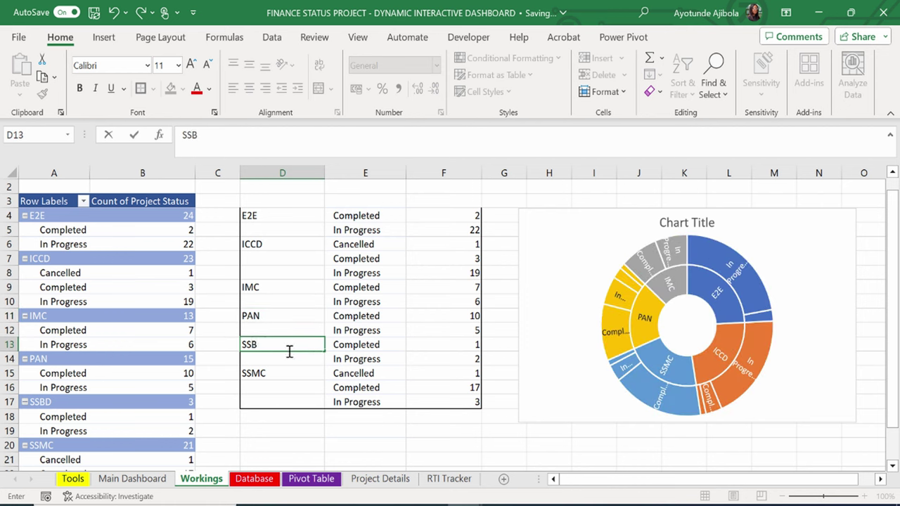
pyautogui.press('Return')
pyautogui.click(289, 351)
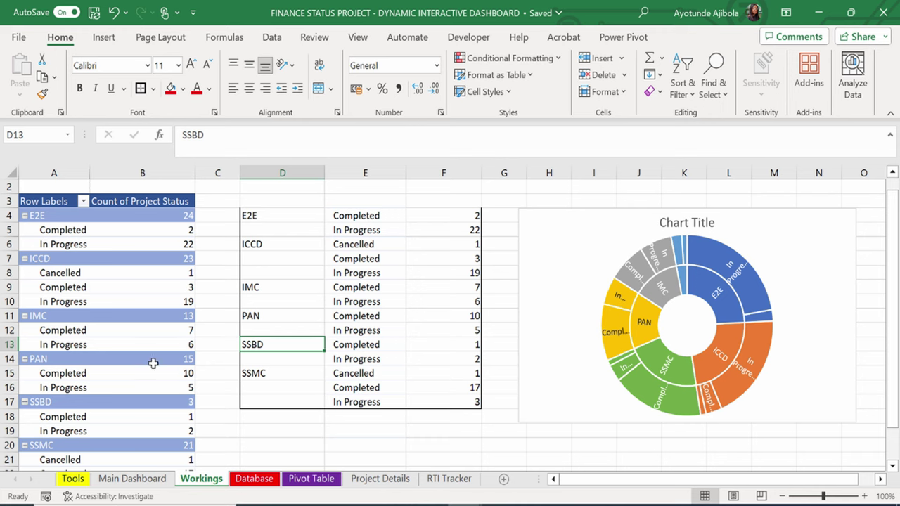
pyautogui.scroll(-1, 153, 362)
pyautogui.scroll(2, 163, 355)
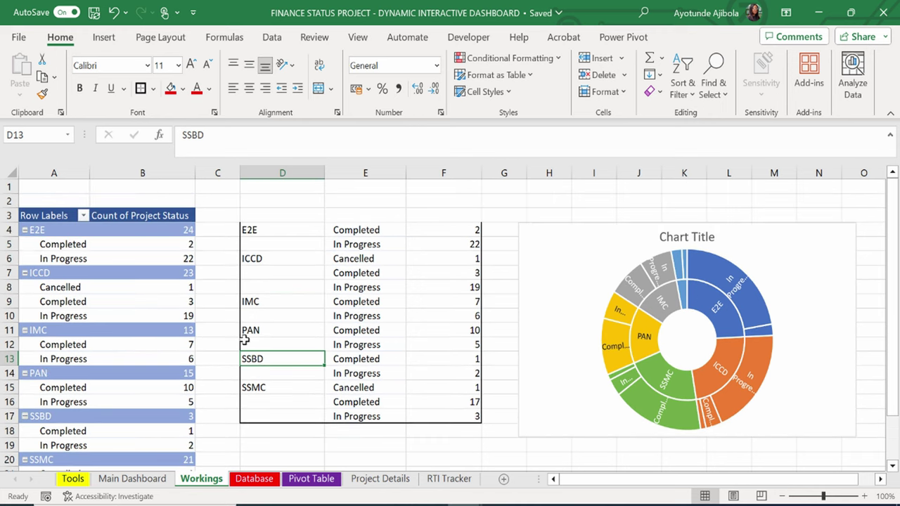
pyautogui.moveTo(609, 233); pyautogui.dragTo(482, 224)
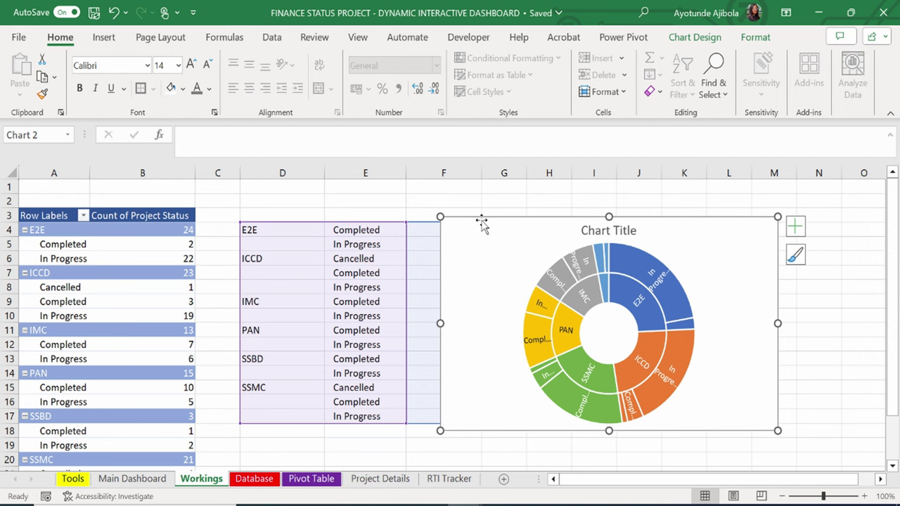
# Paste the sunburst onto the Main Dashboard panel, remove its title and shrink it.
pyautogui.click(144, 479)
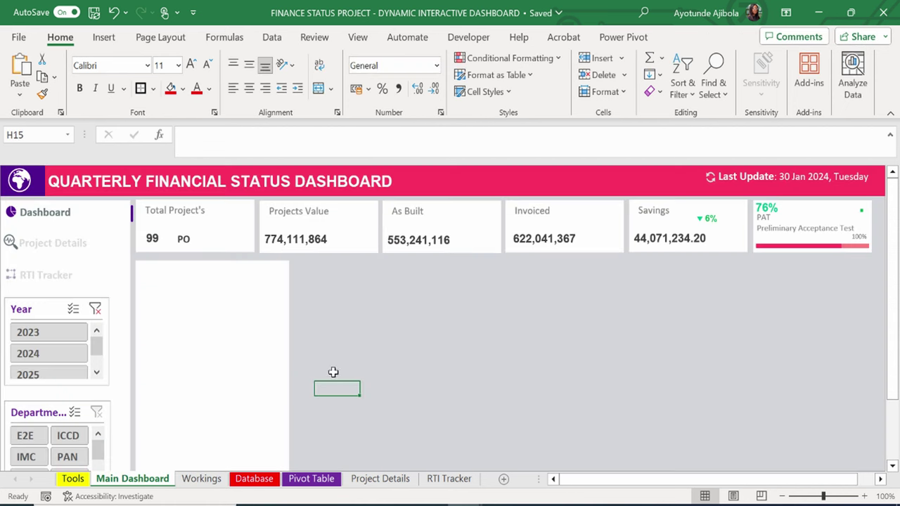
pyautogui.click(242, 334)
pyautogui.hotkey('ctrl', 'v')
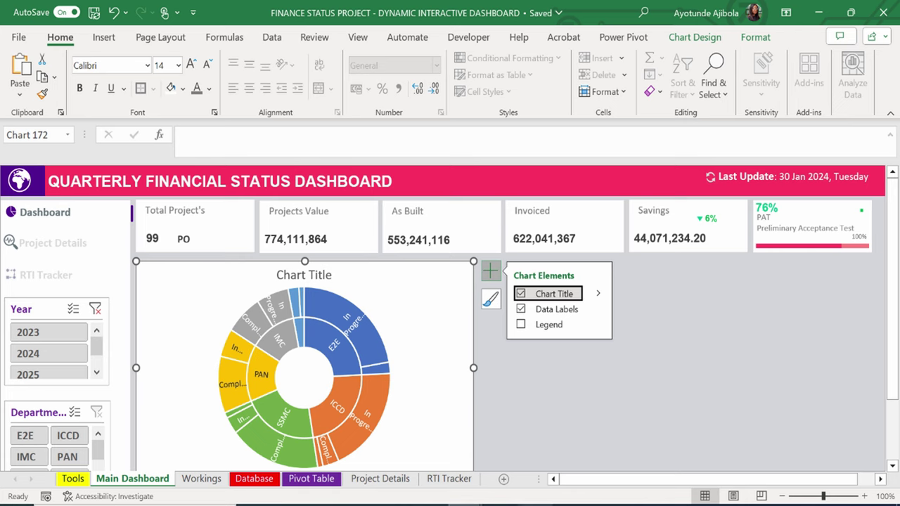
pyautogui.moveTo(457, 274)
pyautogui.mouseDown()
pyautogui.moveTo(460, 263)
pyautogui.moveTo(448, 275)
pyautogui.moveTo(461, 274)
pyautogui.mouseUp()
pyautogui.click(491, 271)
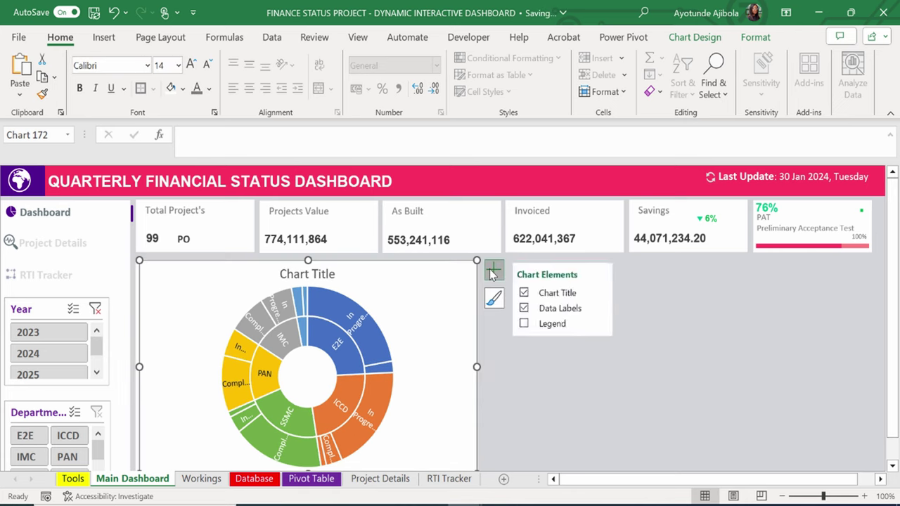
pyautogui.click(524, 293)
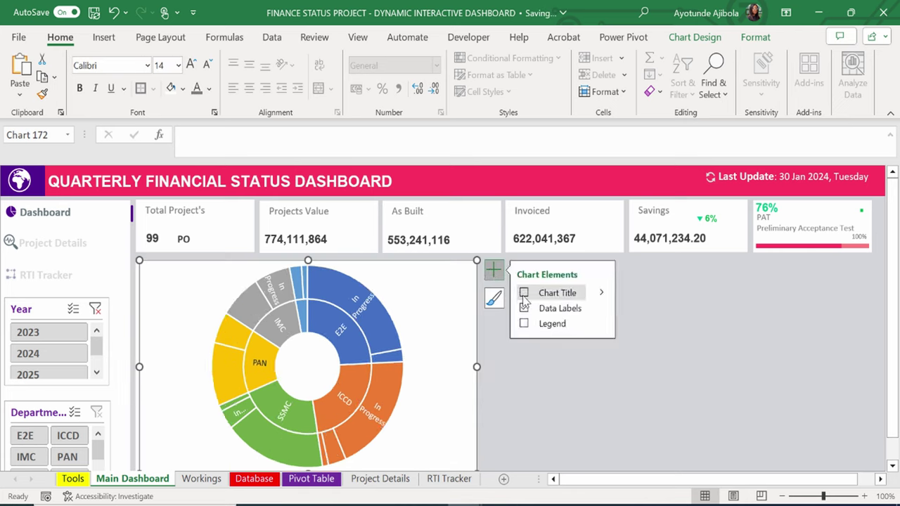
pyautogui.moveTo(476, 261); pyautogui.dragTo(369, 318)
# Give the sunburst No Outline and a No Fill chart area, then fit it into the white panel.
pyautogui.click(182, 89)
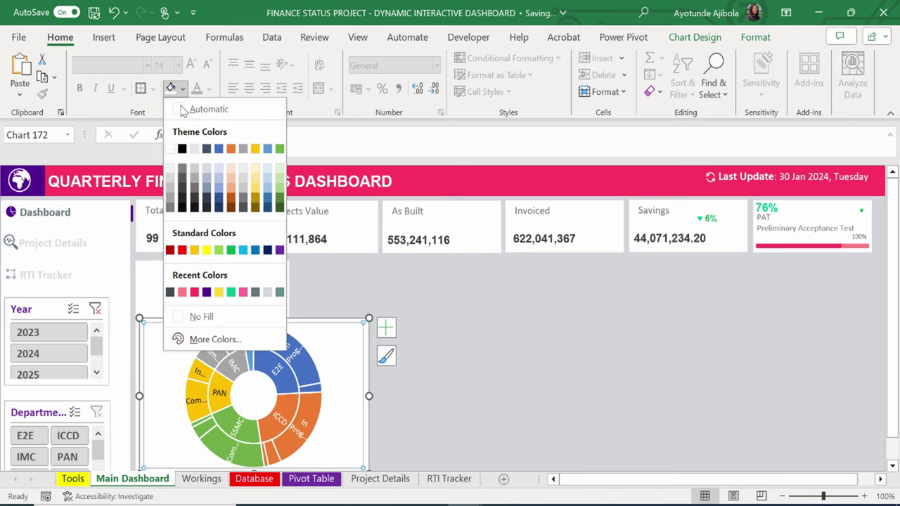
pyautogui.click(185, 305)
pyautogui.click(695, 38)
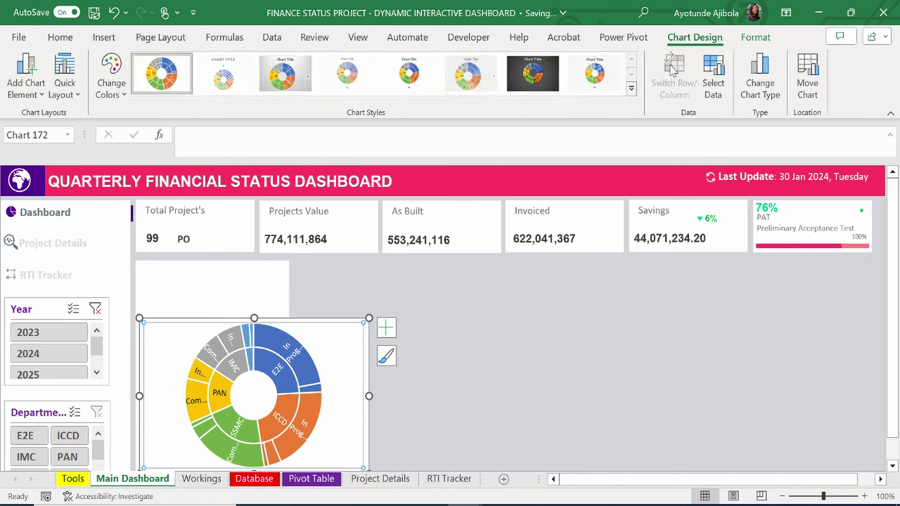
pyautogui.click(756, 37)
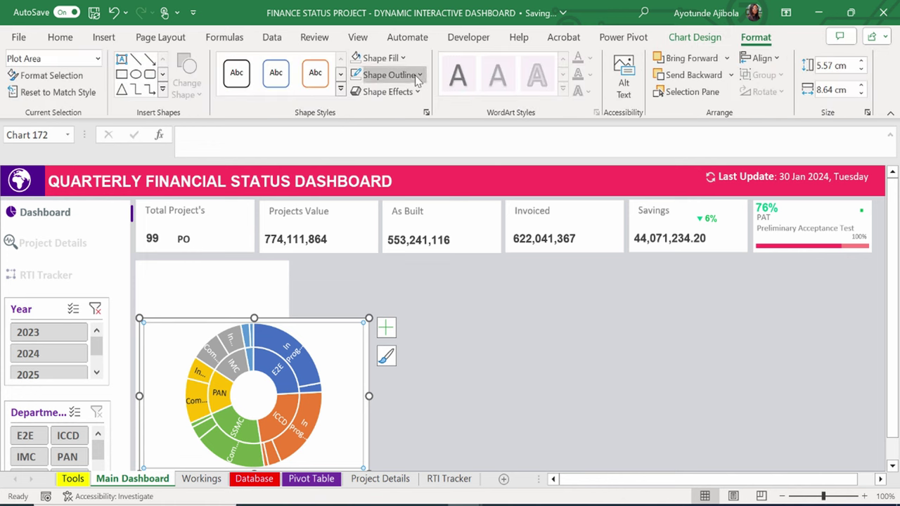
pyautogui.click(388, 75)
pyautogui.click(379, 302)
pyautogui.click(447, 391)
pyautogui.click(355, 337)
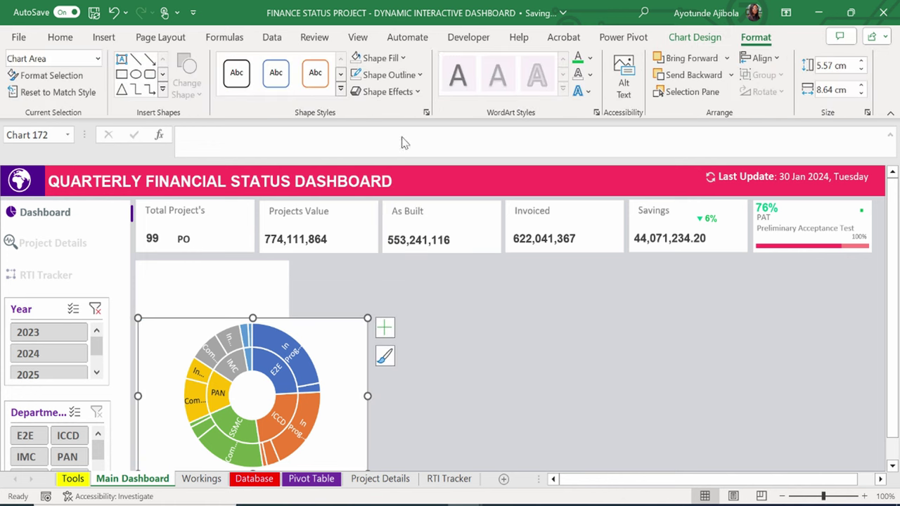
pyautogui.click(382, 58)
pyautogui.click(382, 285)
pyautogui.moveTo(278, 359); pyautogui.dragTo(227, 305)
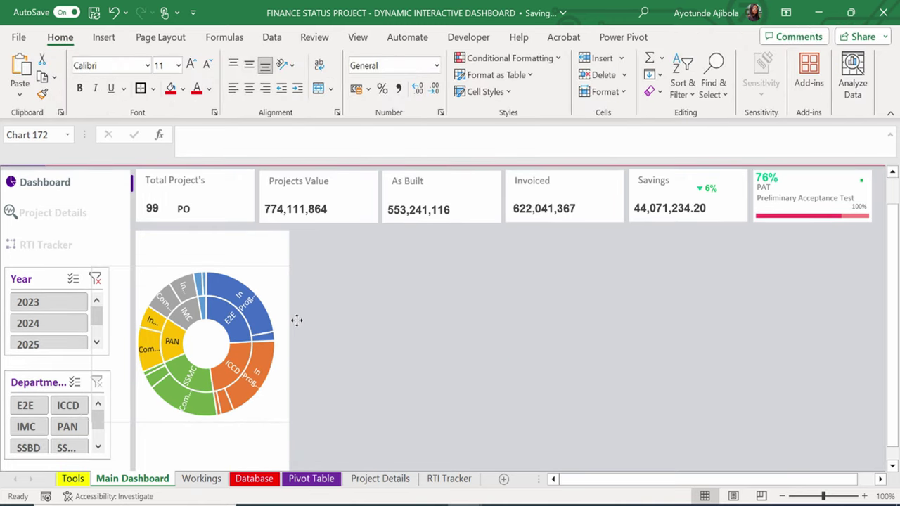
# Switch the sunburst chart to a shaded monochromatic colour set.
pyautogui.click(384, 301)
pyautogui.click(272, 313)
pyautogui.click(345, 306)
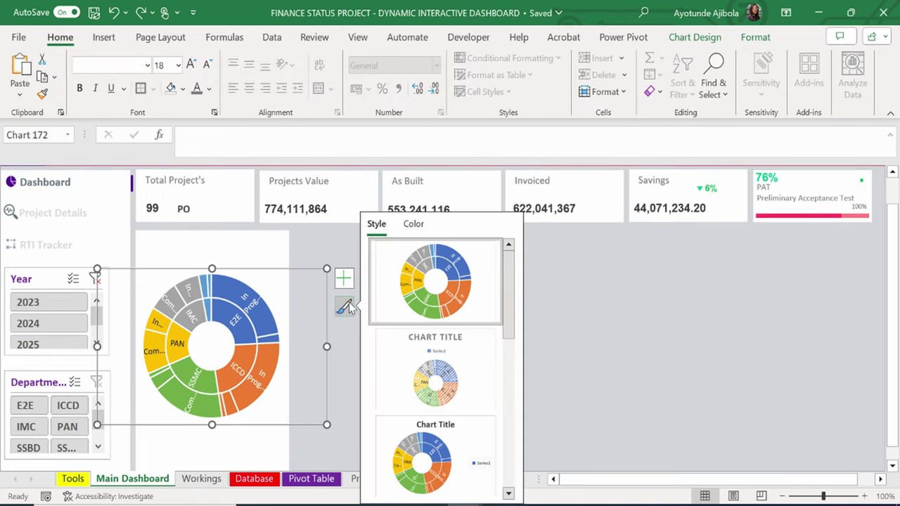
pyautogui.click(414, 224)
pyautogui.scroll(-5, 509, 342)
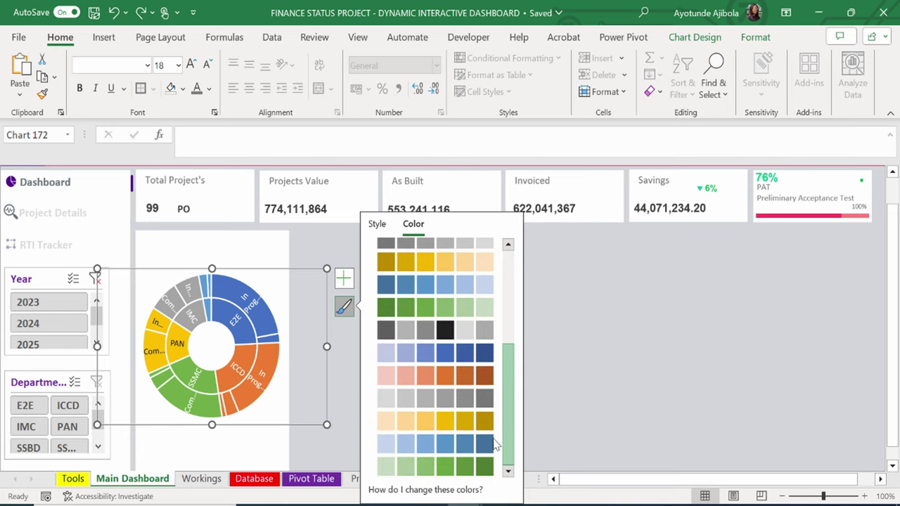
pyautogui.scroll(5, 509, 342)
pyautogui.click(178, 396)
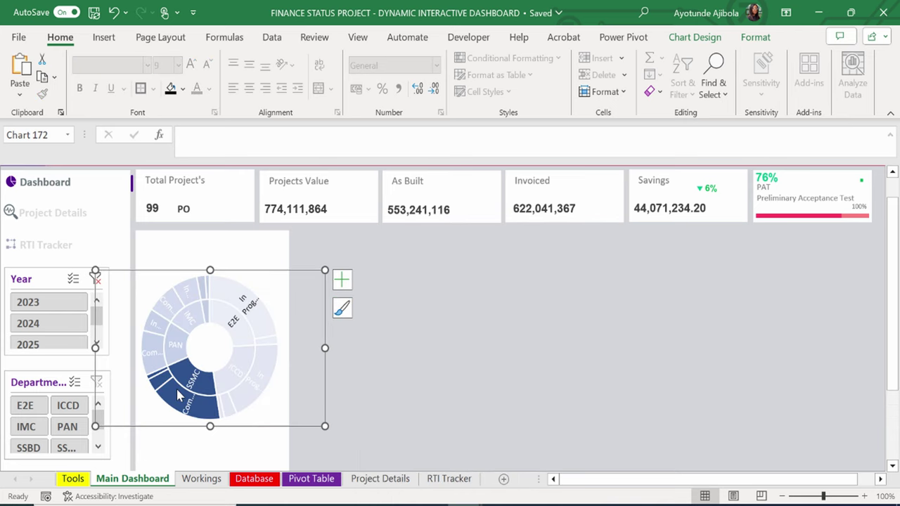
# Fill the SSMC slice of the sunburst purple.
pyautogui.rightClick(178, 396)
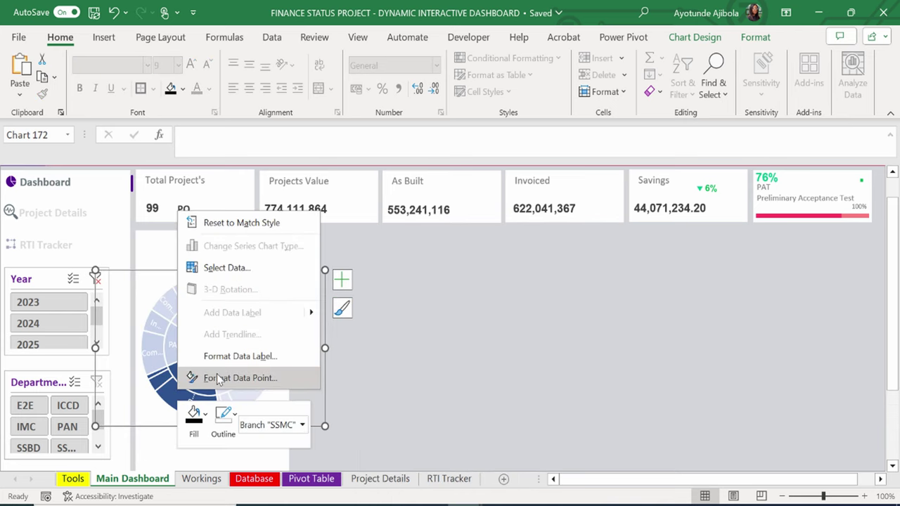
pyautogui.click(195, 415)
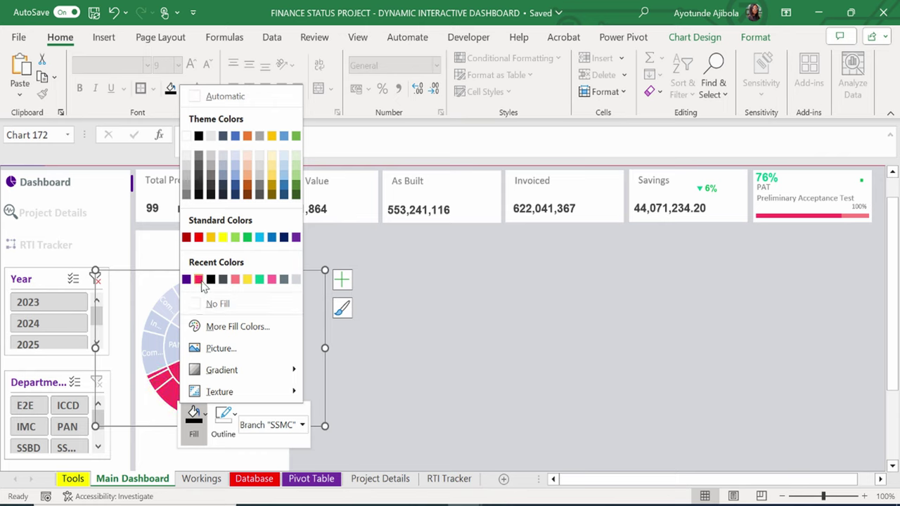
pyautogui.click(200, 280)
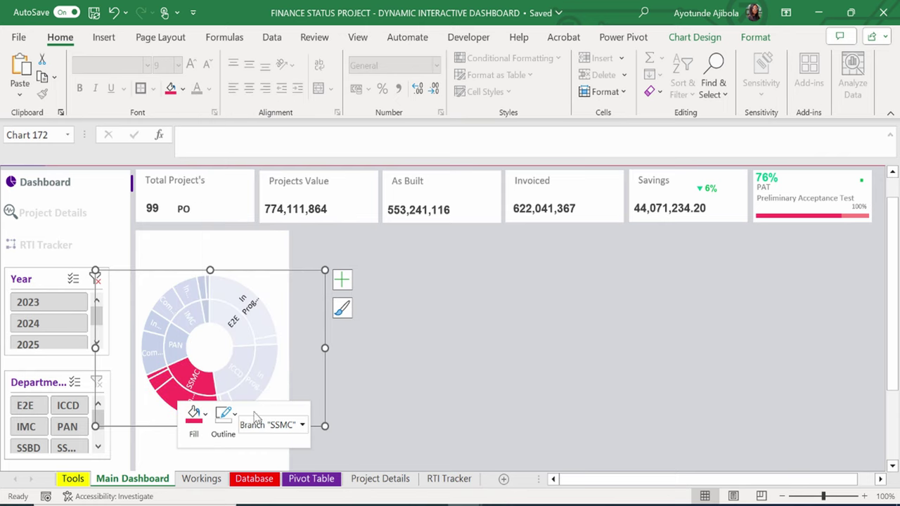
pyautogui.click(195, 415)
pyautogui.click(176, 281)
pyautogui.press('Escape')
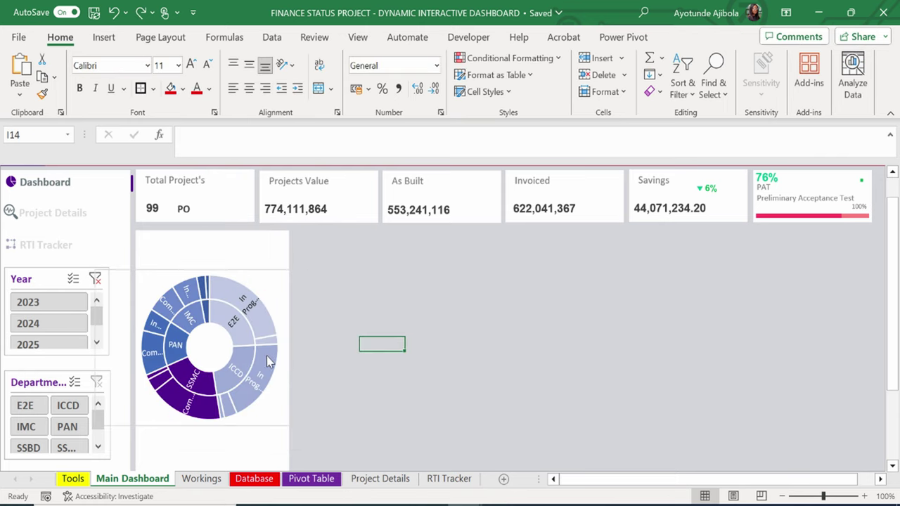
# Fill the ICCD In Progress slice pink, then select the chart's data labels.
pyautogui.click(266, 361)
pyautogui.click(260, 360)
pyautogui.rightClick(256, 361)
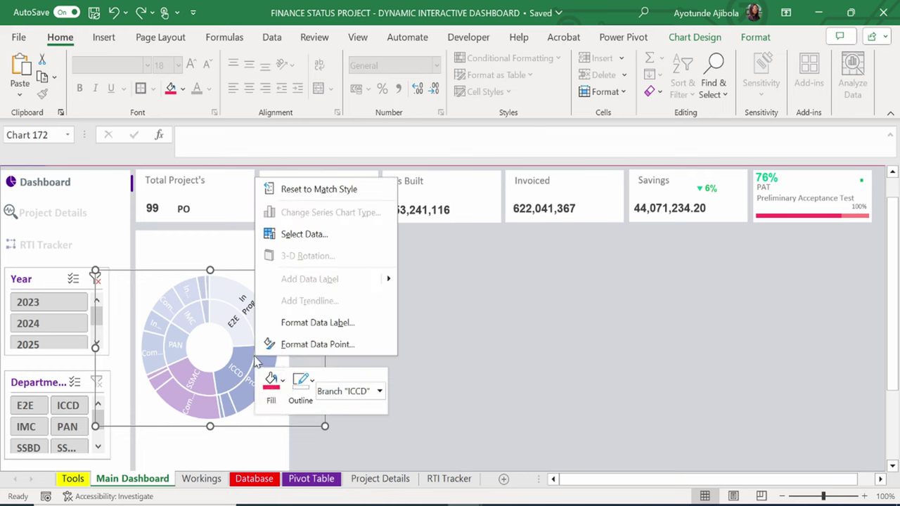
pyautogui.click(272, 379)
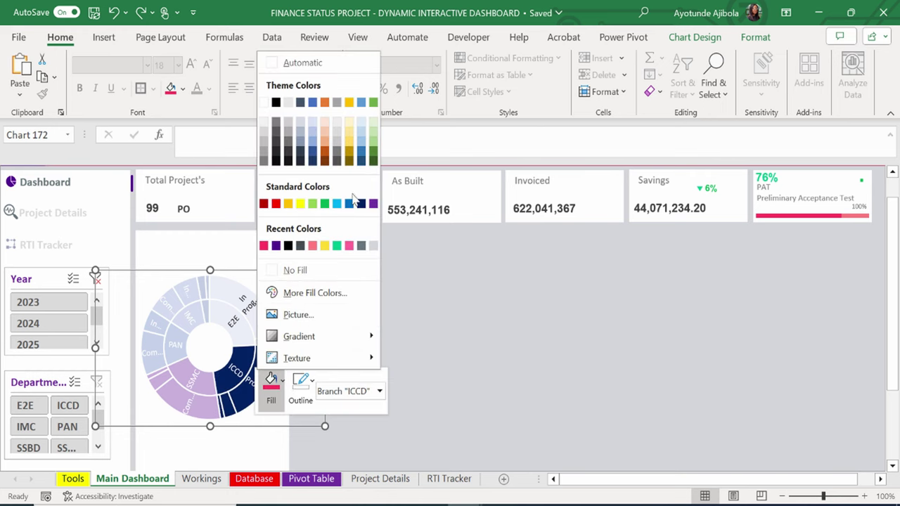
pyautogui.click(265, 246)
pyautogui.click(427, 343)
pyautogui.click(475, 301)
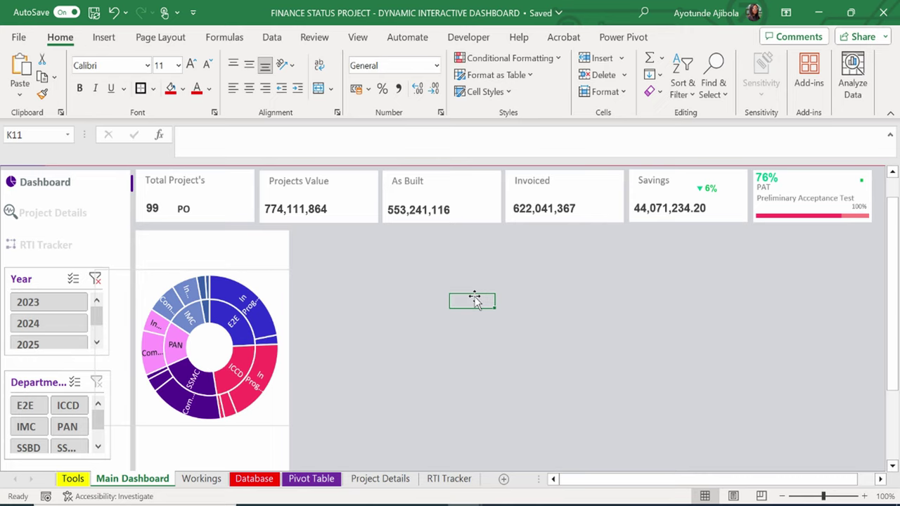
pyautogui.click(204, 292)
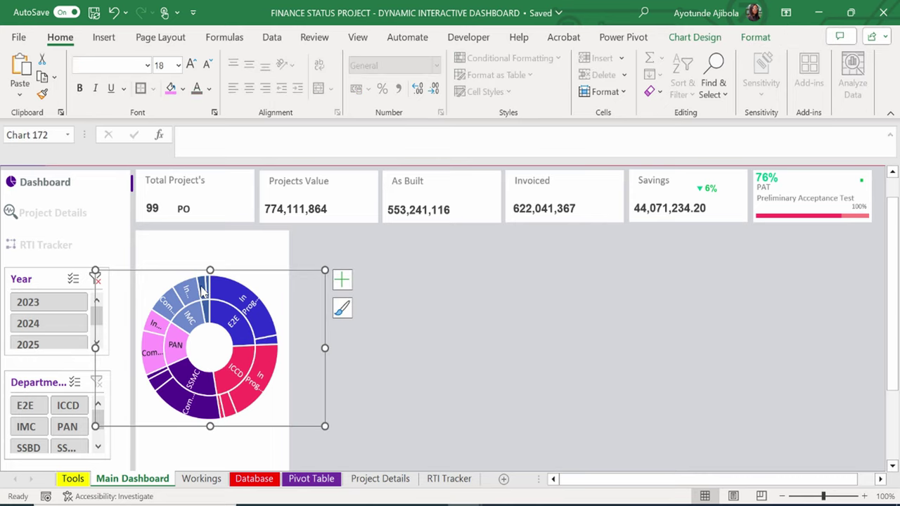
pyautogui.click(458, 341)
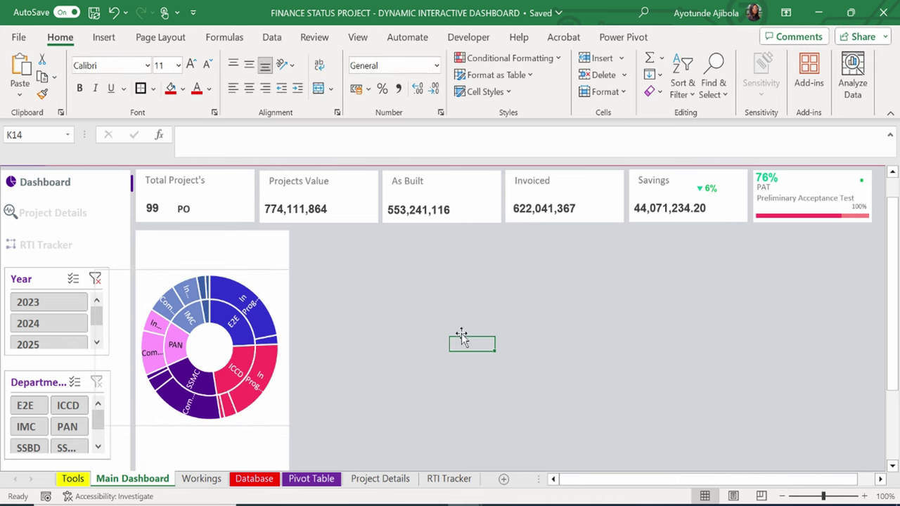
pyautogui.click(245, 314)
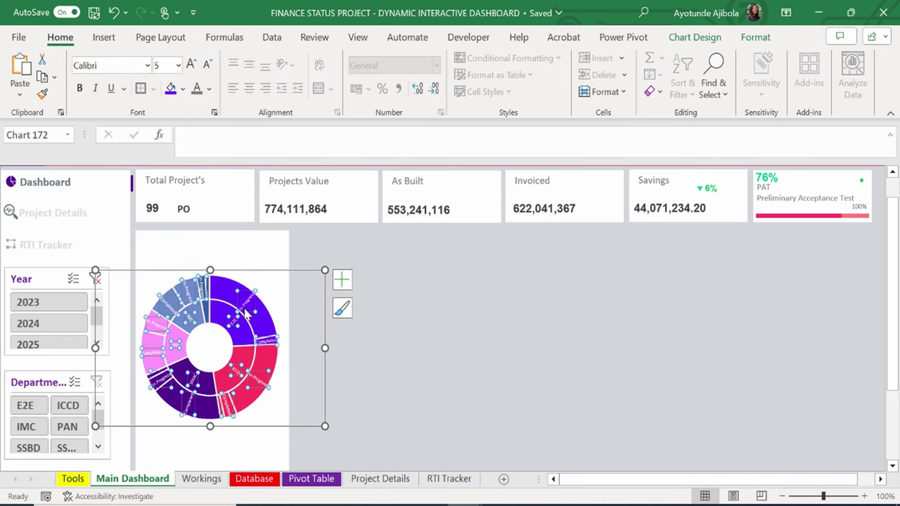
# In the sunburst's data label options, set the label separator to a space.
pyautogui.click(342, 279)
pyautogui.click(406, 317)
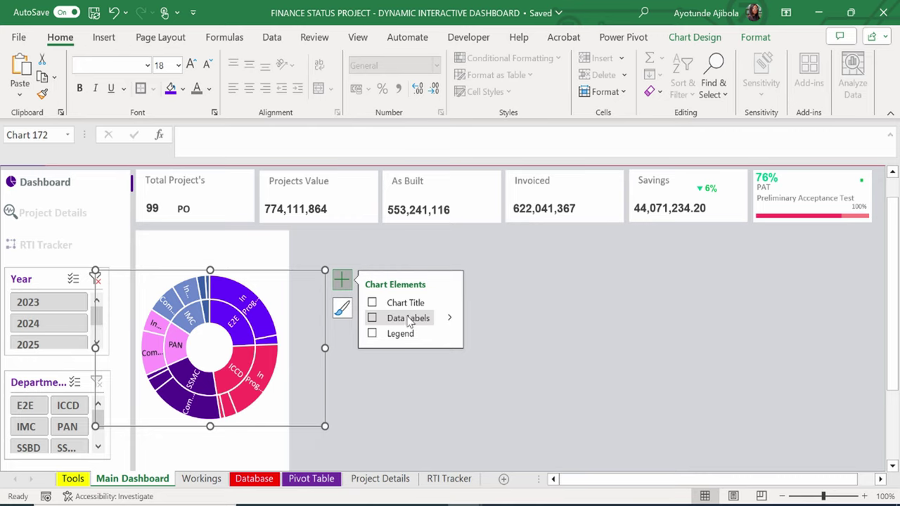
pyautogui.click(408, 318)
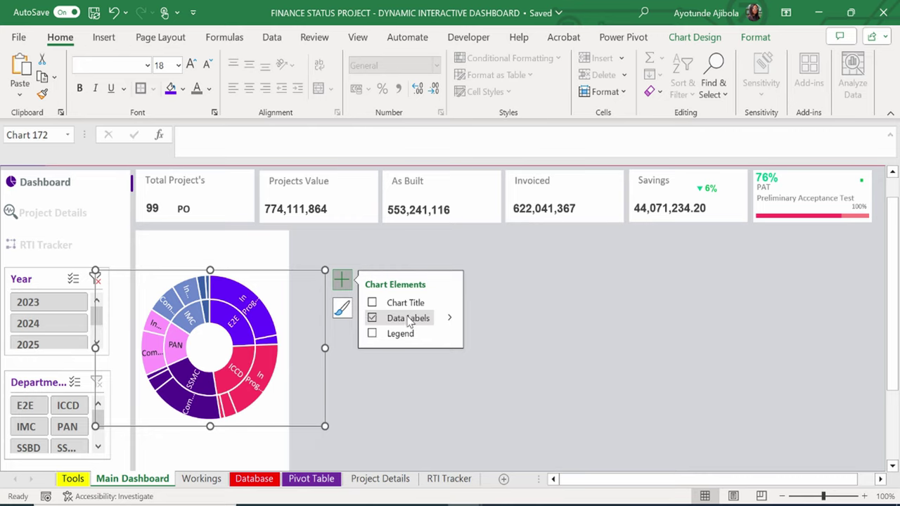
pyautogui.click(450, 321)
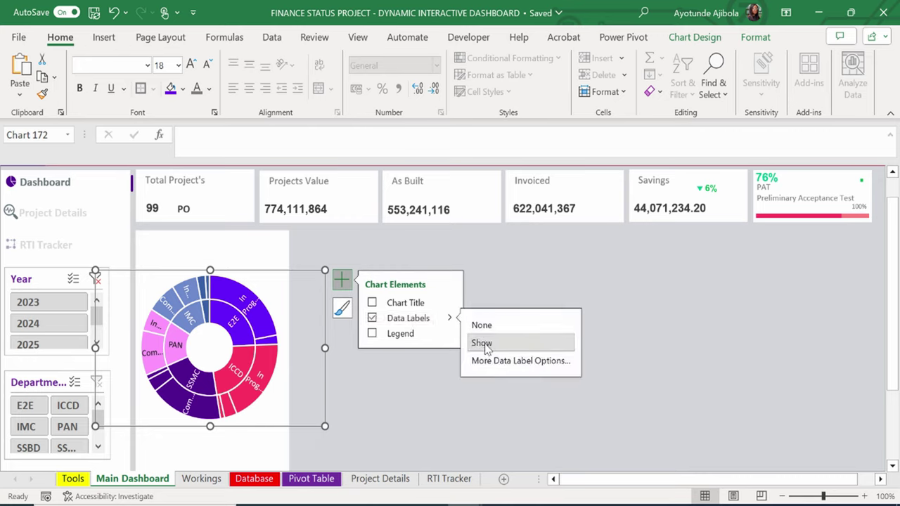
pyautogui.click(490, 362)
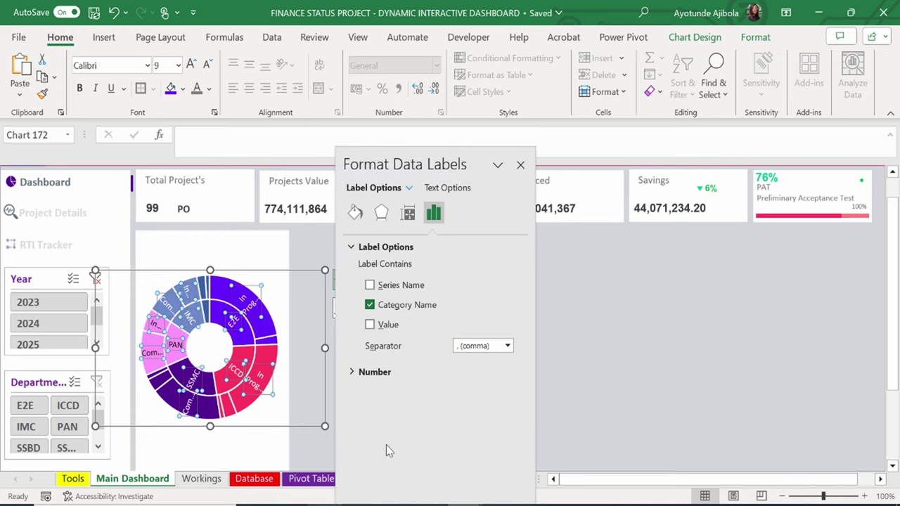
pyautogui.click(507, 346)
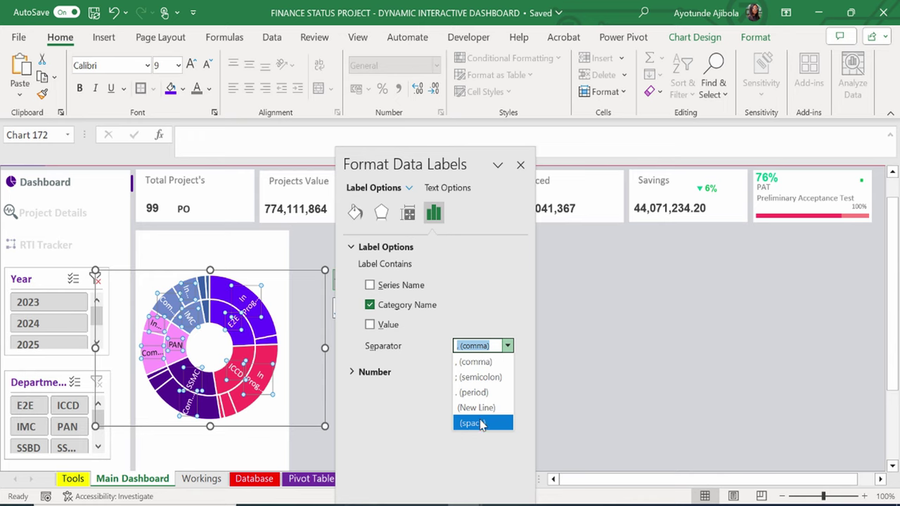
pyautogui.click(482, 423)
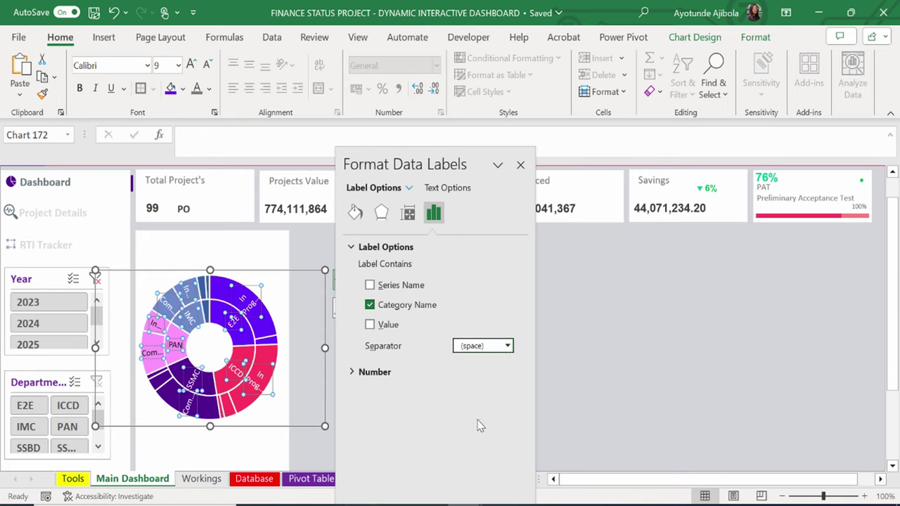
# Add values to the data labels and shrink their text to 7 point.
pyautogui.click(371, 325)
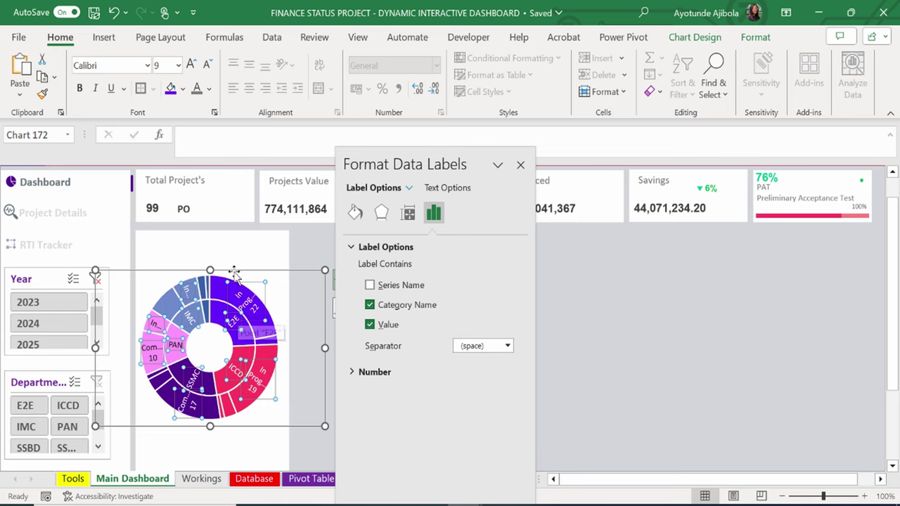
pyautogui.click(207, 69)
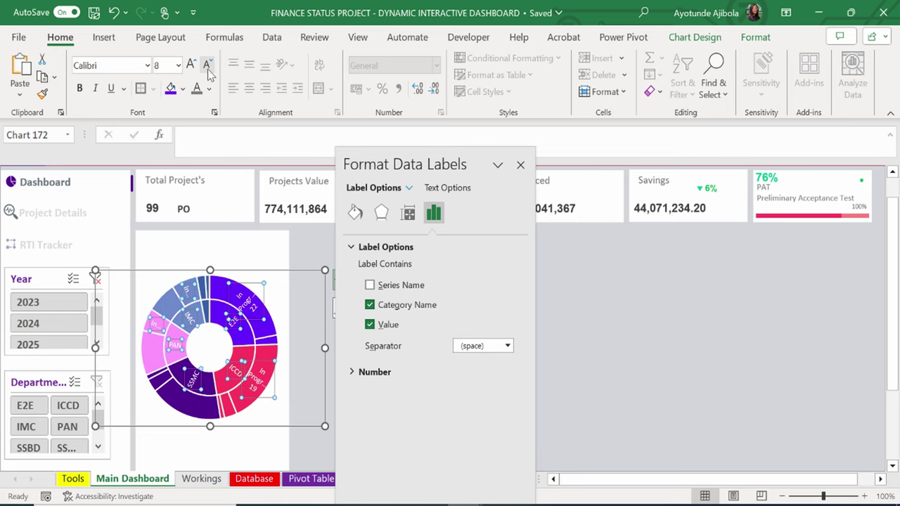
pyautogui.click(208, 69)
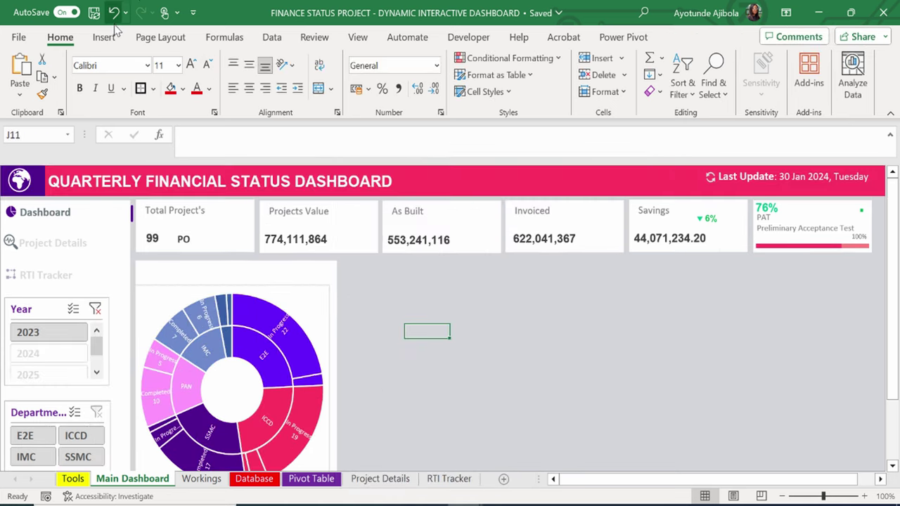
pyautogui.click(104, 38)
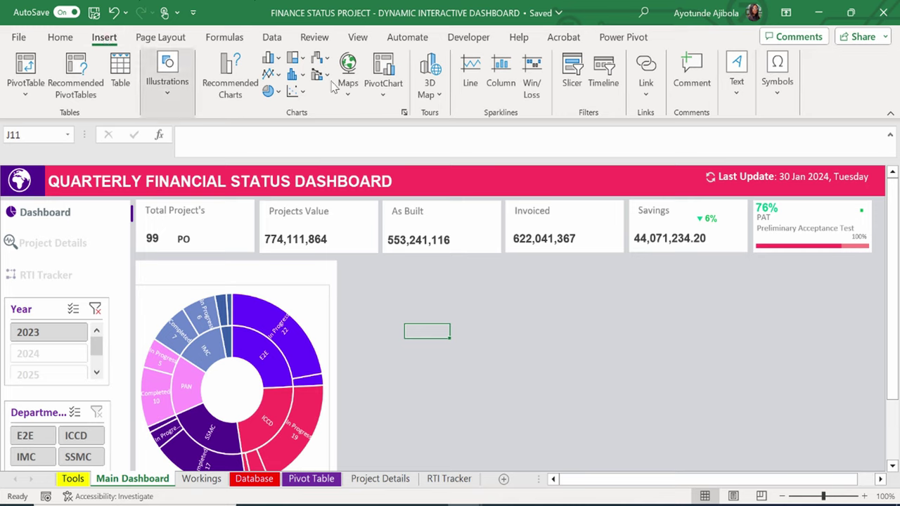
# Draw an In Progress text box above the sunburst chart and nudge it up-left.
pyautogui.click(736, 77)
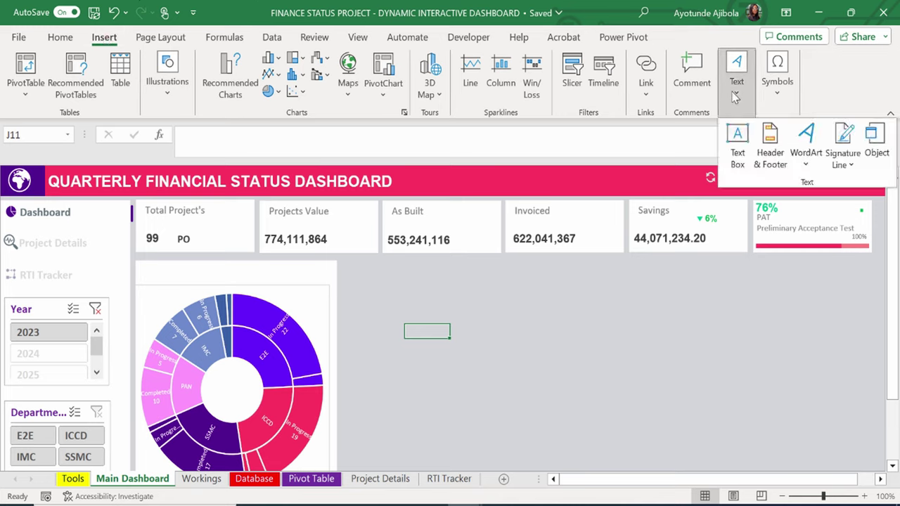
pyautogui.click(736, 151)
pyautogui.moveTo(145, 274); pyautogui.dragTo(212, 289)
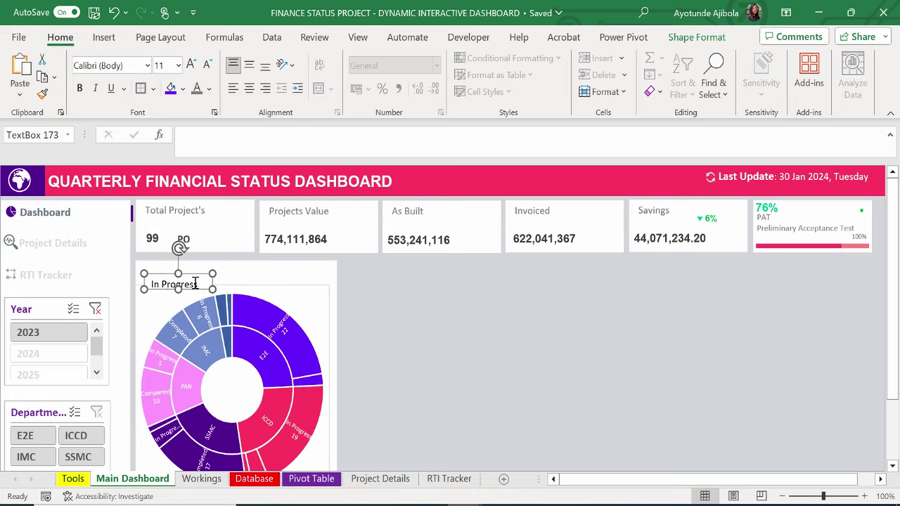
pyautogui.click(257, 268)
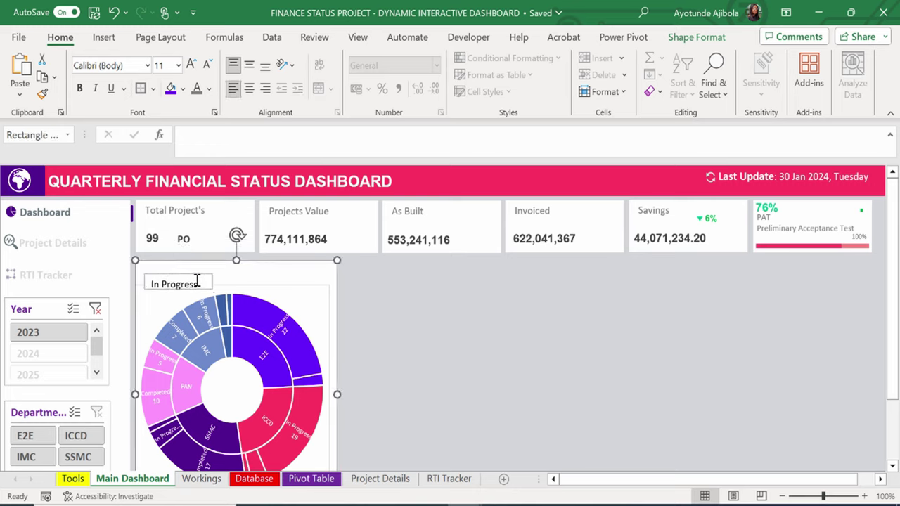
pyautogui.click(195, 283)
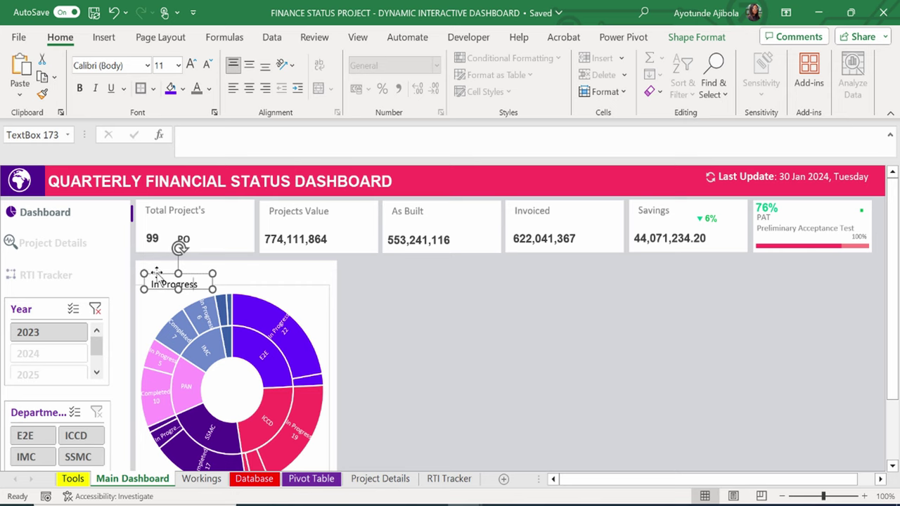
pyautogui.moveTo(157, 275); pyautogui.dragTo(153, 263)
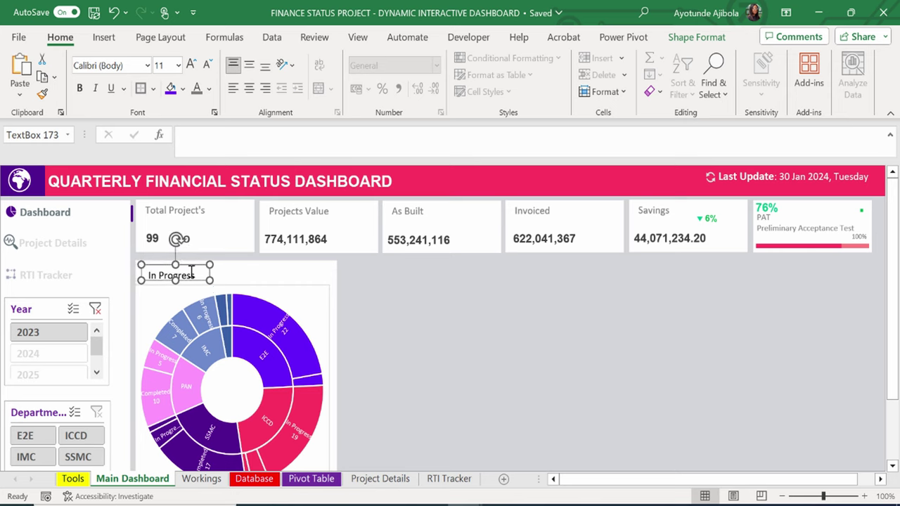
# Remove the outline around the sunburst chart.
pyautogui.click(278, 288)
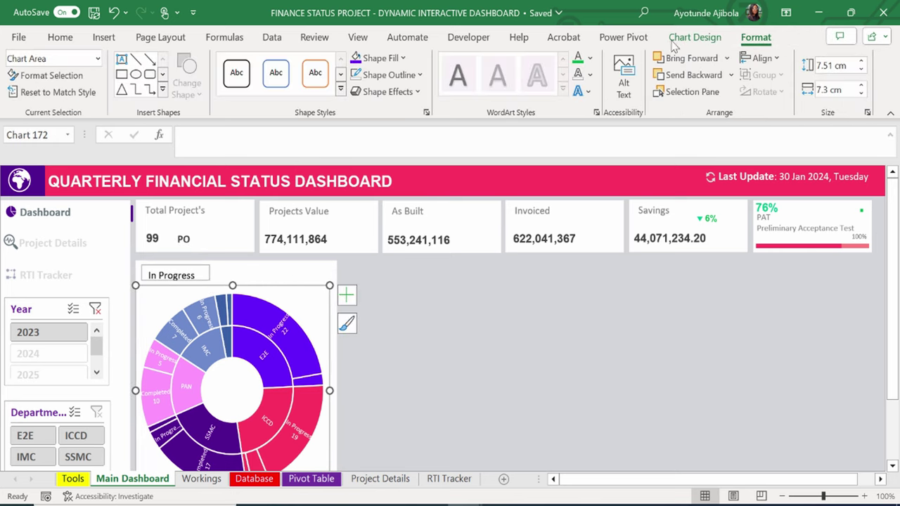
pyautogui.click(412, 74)
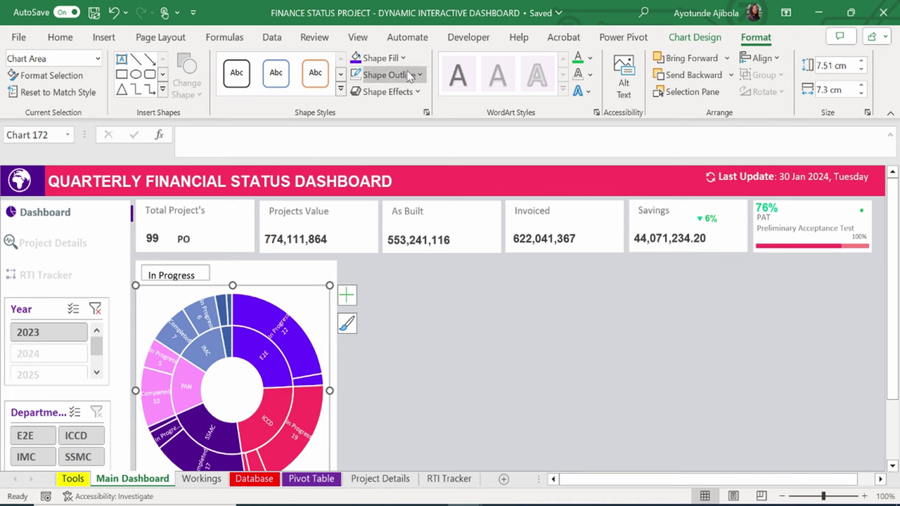
pyautogui.click(388, 306)
pyautogui.click(422, 327)
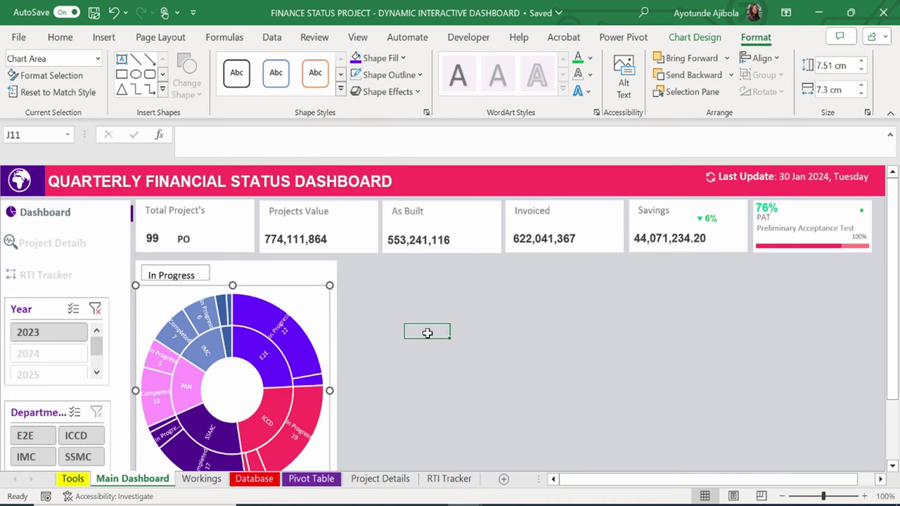
pyautogui.click(313, 313)
pyautogui.click(436, 330)
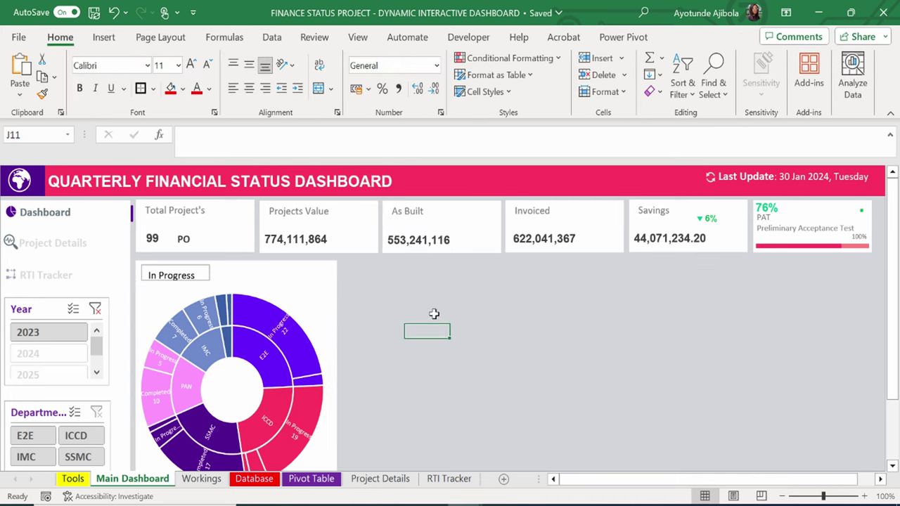
# Copy the Total Project's label formatting onto the In Progress text box with Format Painter.
pyautogui.click(190, 210)
pyautogui.hotkey('alt', 'h')
pyautogui.press('f')
pyautogui.press('p')
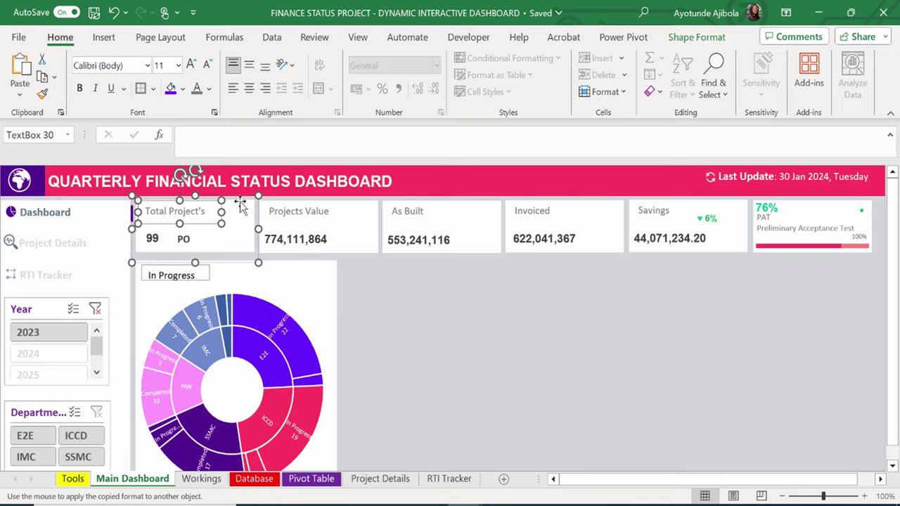
pyautogui.press('Escape')
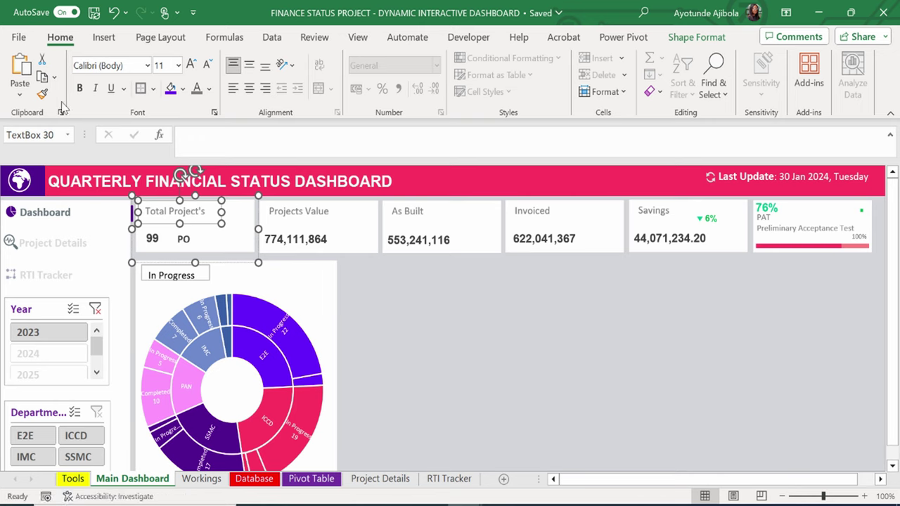
pyautogui.click(42, 95)
pyautogui.click(184, 274)
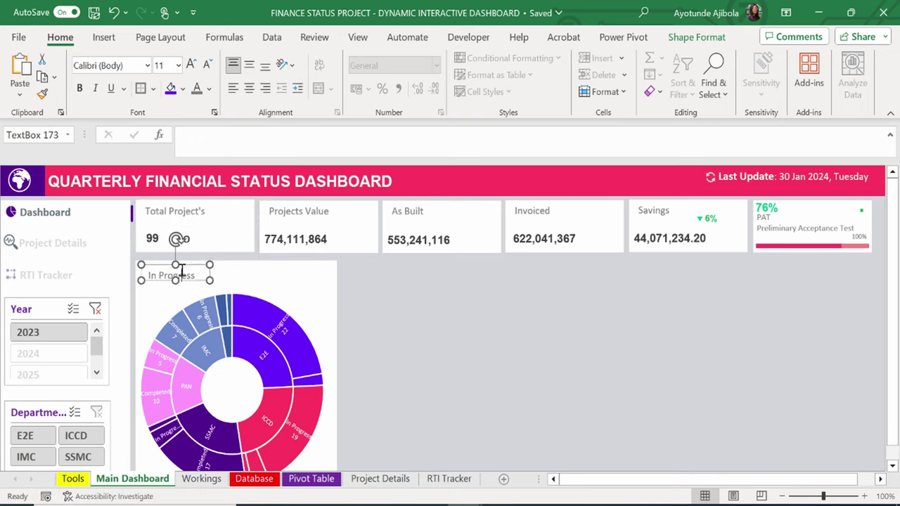
# Duplicate the In Progress label twice to the right and centre the text in all three.
pyautogui.moveTo(141, 278); pyautogui.dragTo(202, 263)
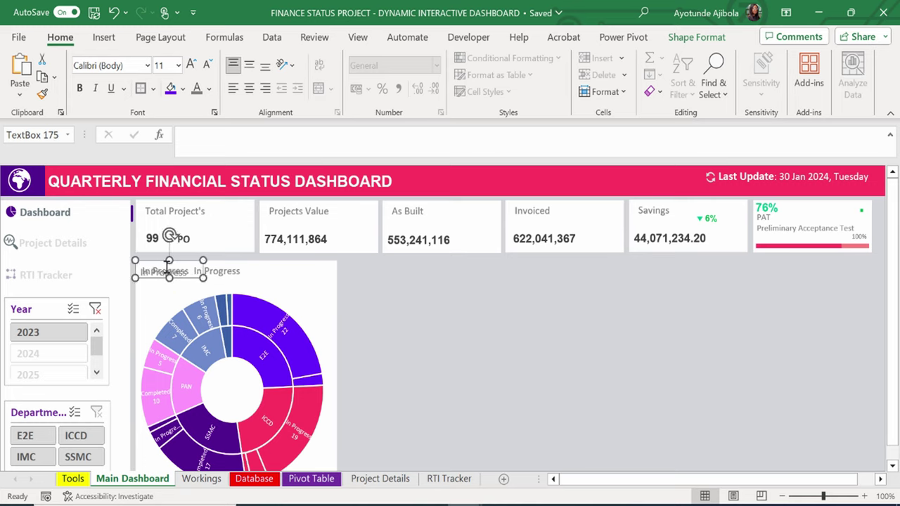
pyautogui.moveTo(204, 274); pyautogui.dragTo(328, 273)
pyautogui.click(145, 273)
pyautogui.keyDown('shift'); pyautogui.click(214, 274); pyautogui.keyUp('shift')
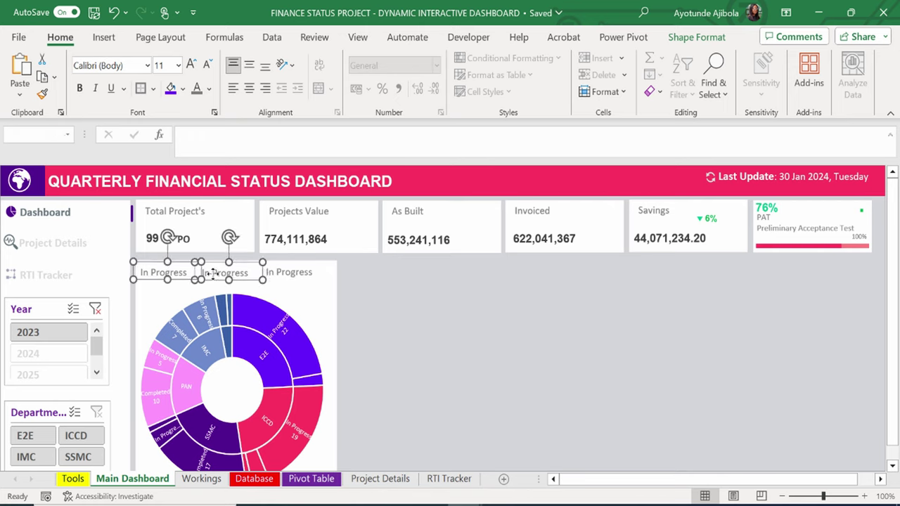
pyautogui.keyDown('shift'); pyautogui.click(289, 276); pyautogui.keyUp('shift')
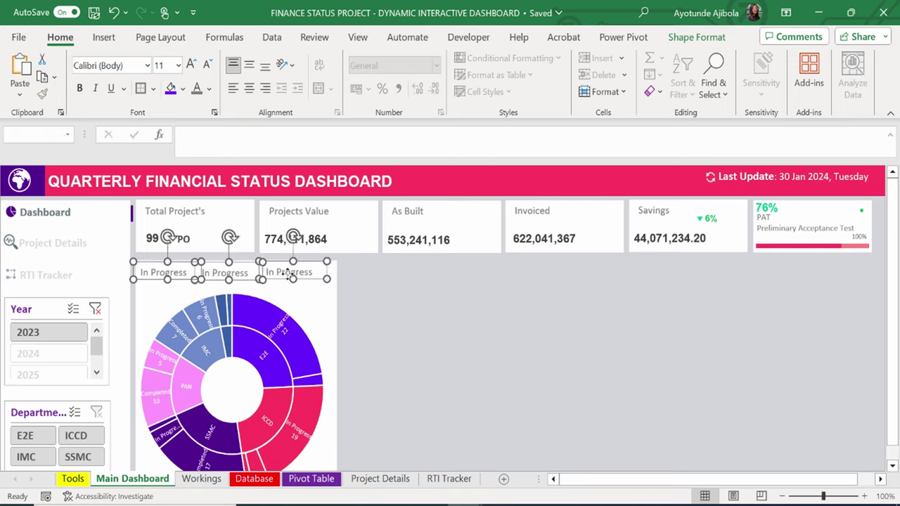
pyautogui.click(249, 88)
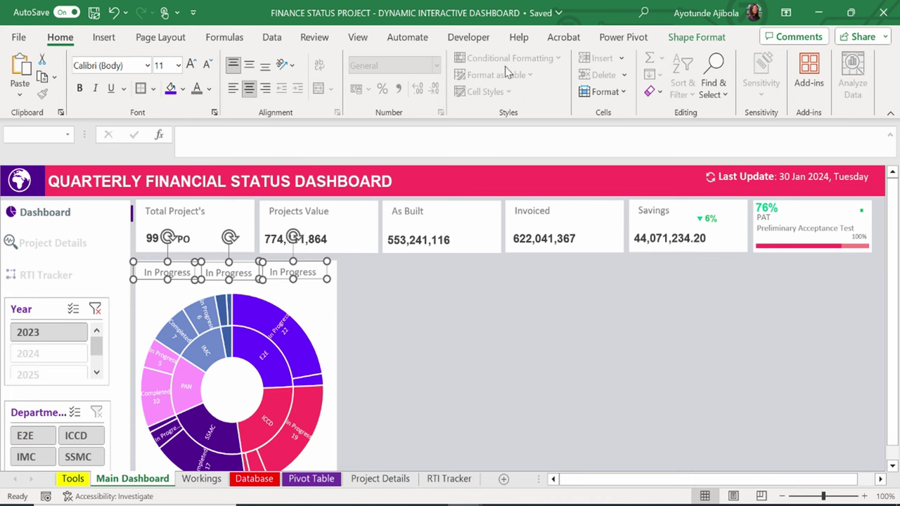
# Distribute the three labels evenly in a horizontal row.
pyautogui.click(686, 38)
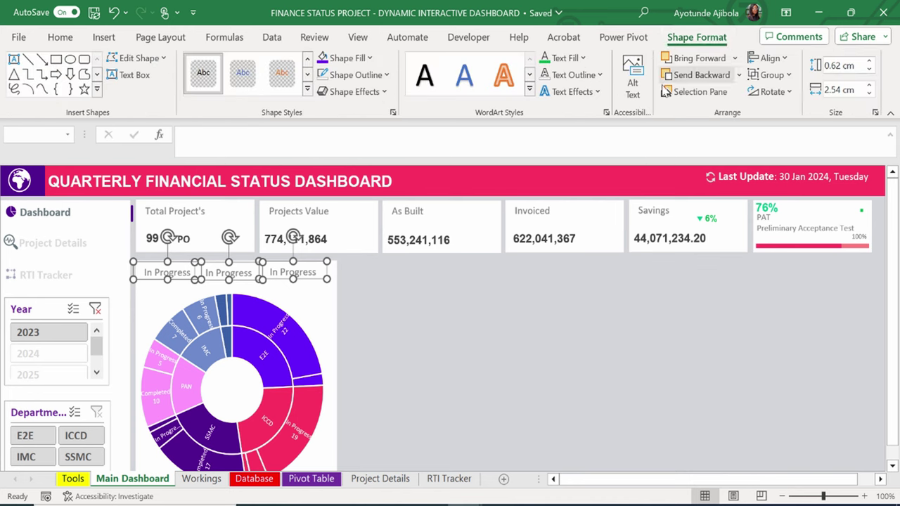
pyautogui.click(767, 57)
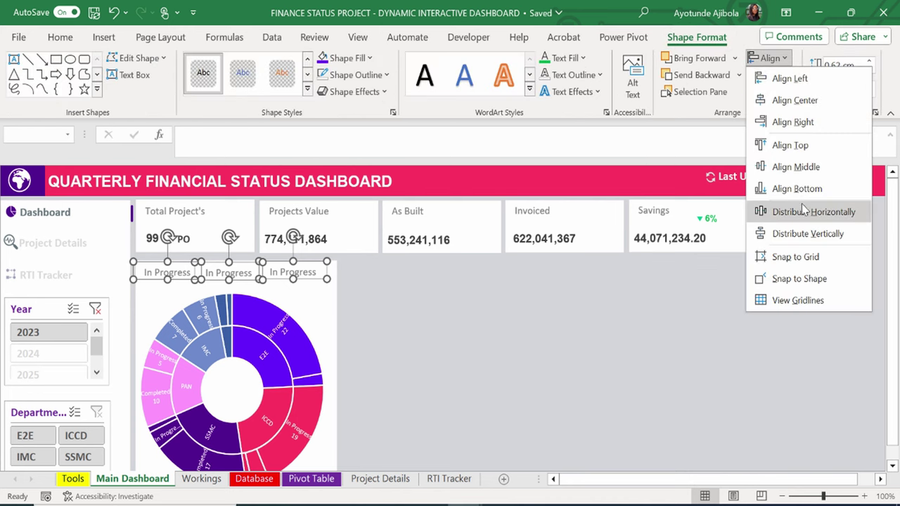
pyautogui.click(427, 317)
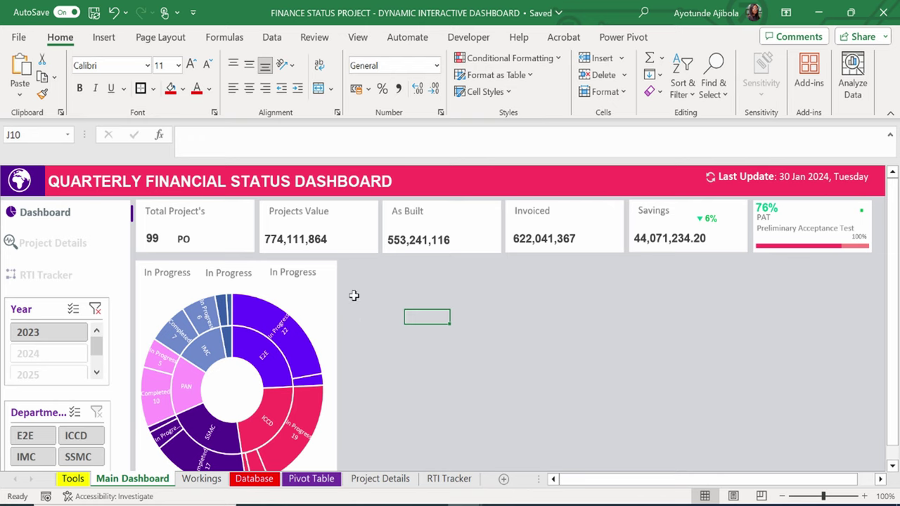
# Change the middle label's text to Completed.
pyautogui.click(250, 282)
pyautogui.click(250, 280)
pyautogui.tripleClick(251, 280)
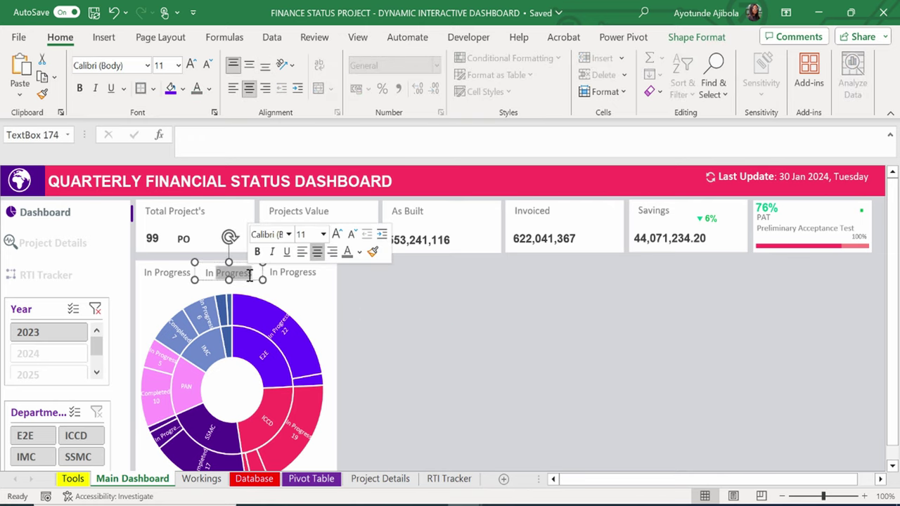
pyautogui.press('Delete')
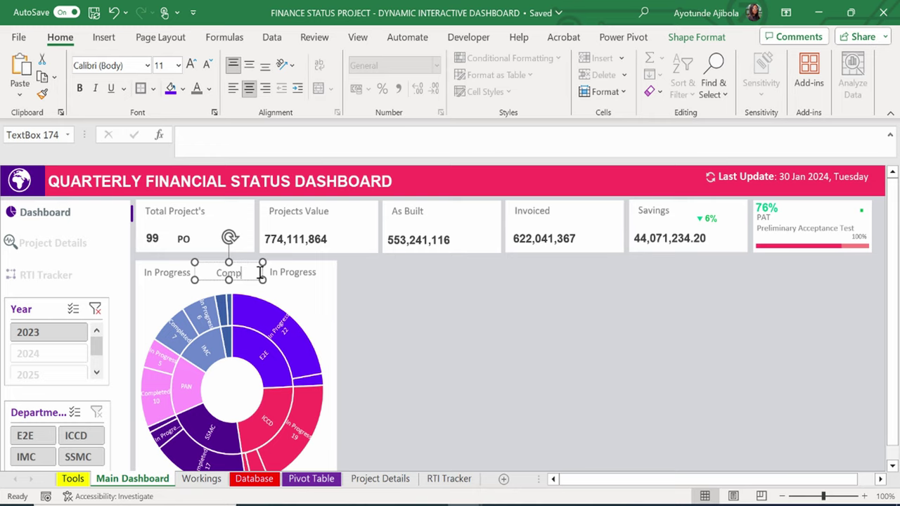
pyautogui.write('Complte')
pyautogui.press('BackSpace')
pyautogui.press('BackSpace')
pyautogui.write('eted')
pyautogui.click(292, 311)
# Change the third label's text to Cancelled.
pyautogui.click(296, 275)
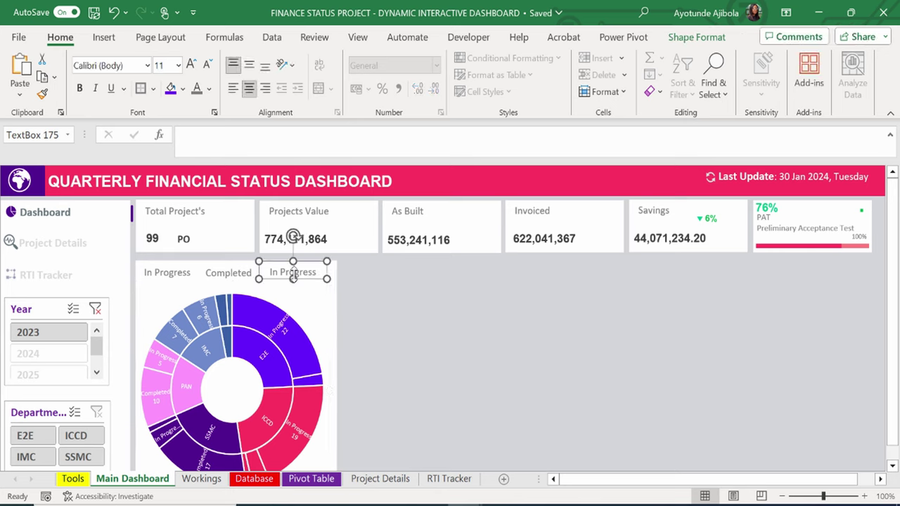
pyautogui.tripleClick(307, 274)
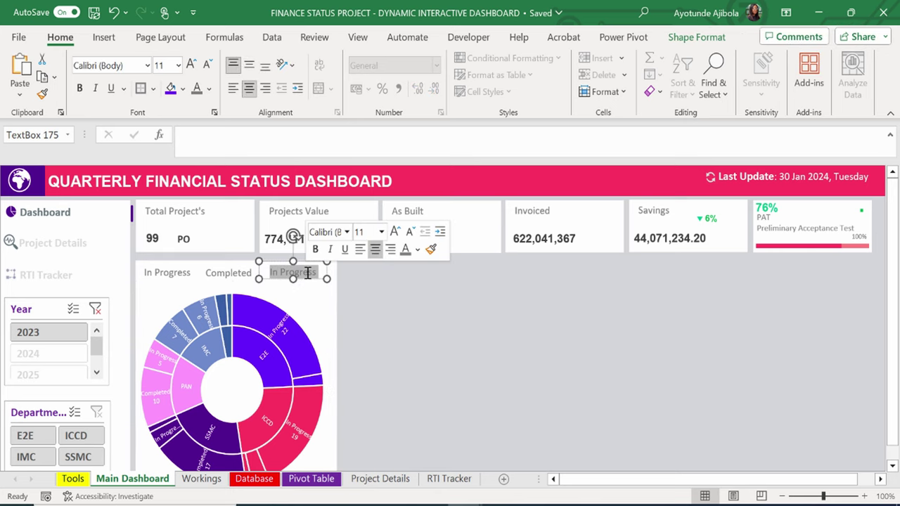
pyautogui.press('BackSpace')
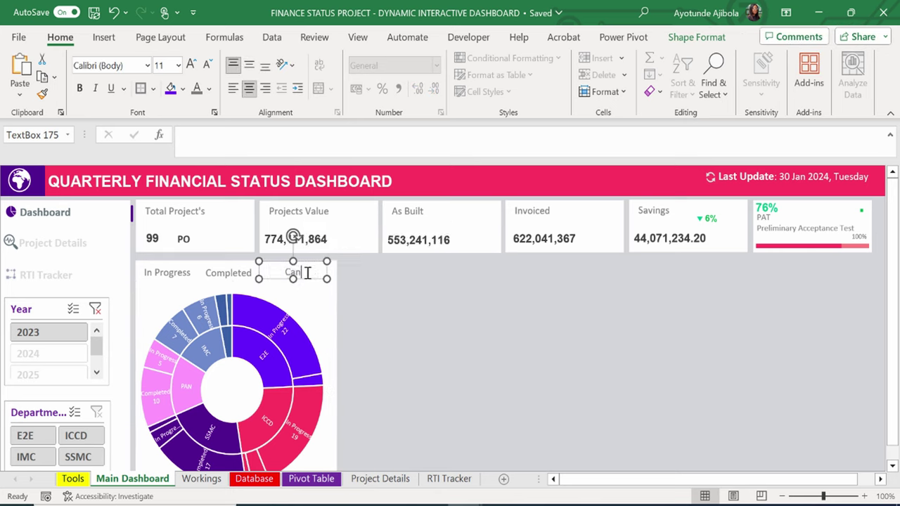
pyautogui.write('Cancelled')
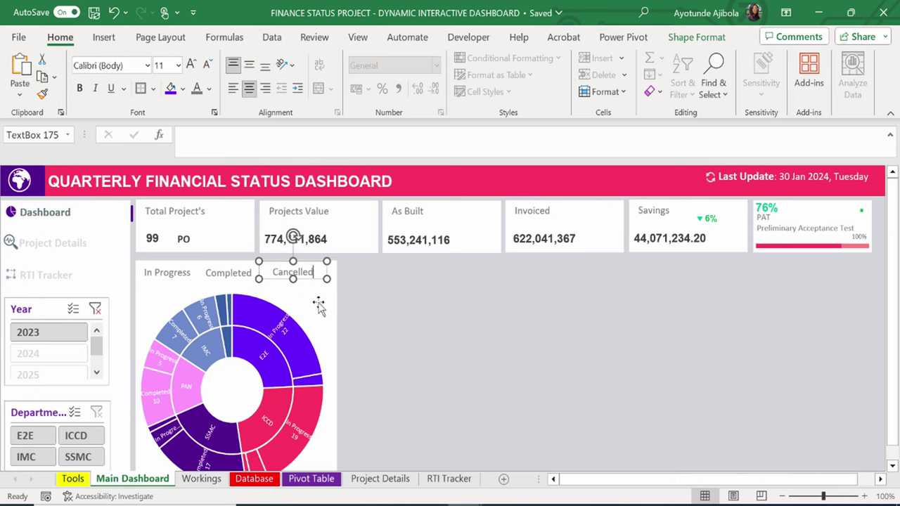
pyautogui.click(387, 304)
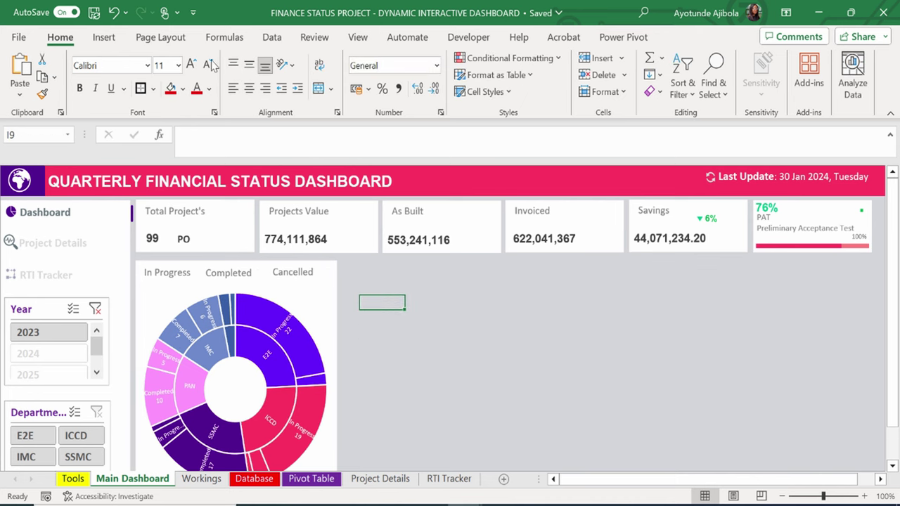
# Draw a short vertical line above the sunburst and set its outline colour.
pyautogui.click(108, 42)
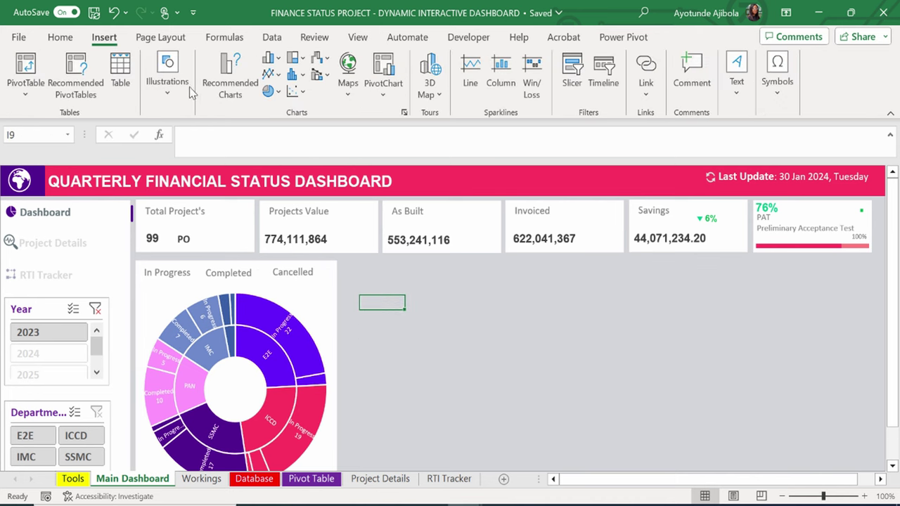
pyautogui.click(167, 74)
pyautogui.click(192, 141)
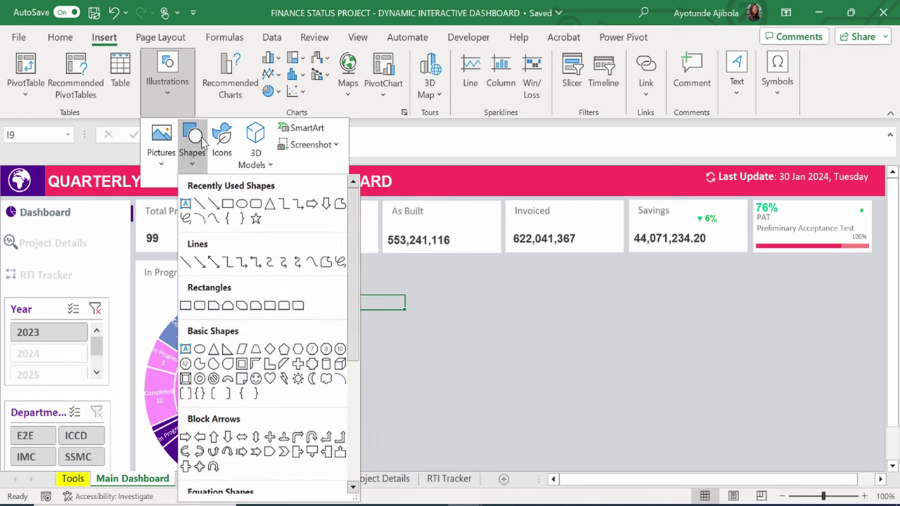
pyautogui.click(201, 203)
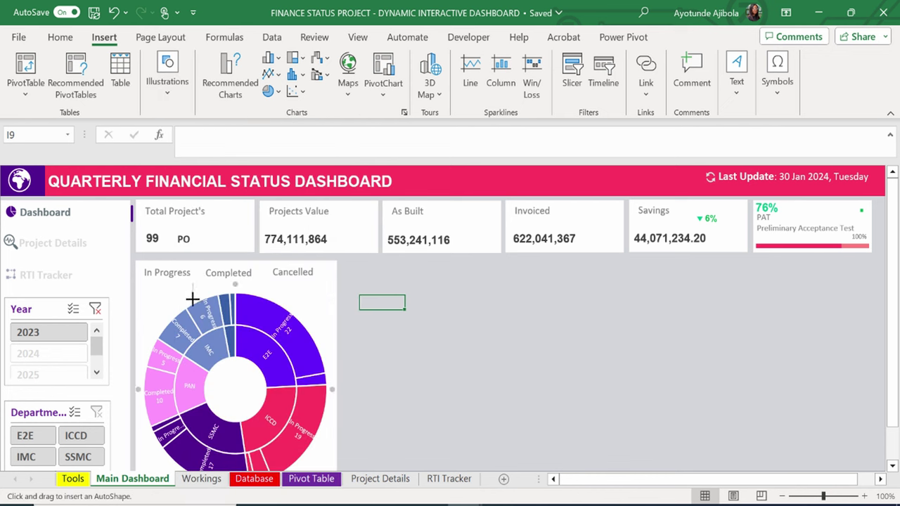
pyautogui.moveTo(192, 300); pyautogui.dragTo(193, 283)
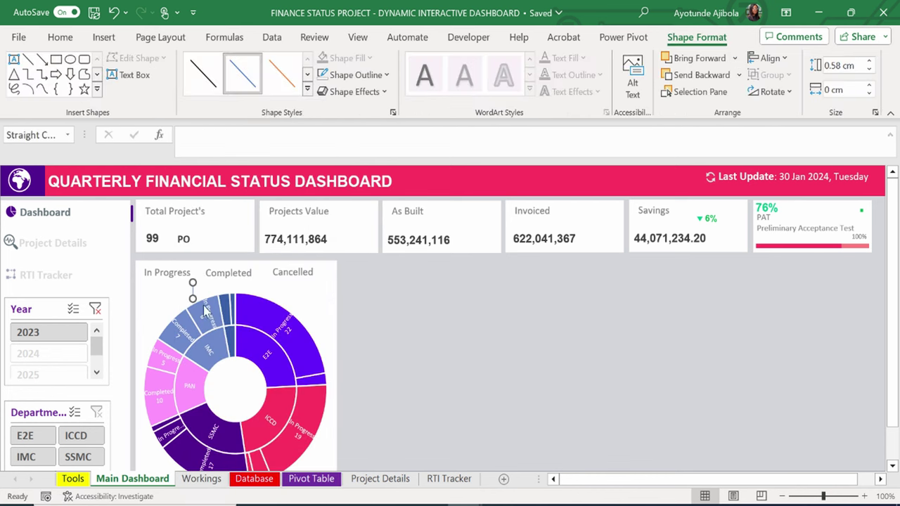
pyautogui.click(376, 78)
pyautogui.click(323, 182)
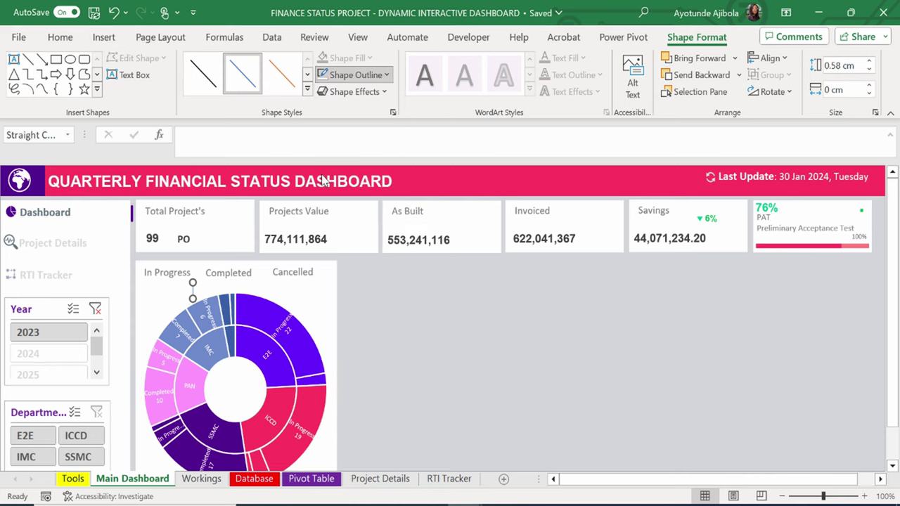
# Move the line into place between the In Progress and Completed labels.
pyautogui.click(327, 287)
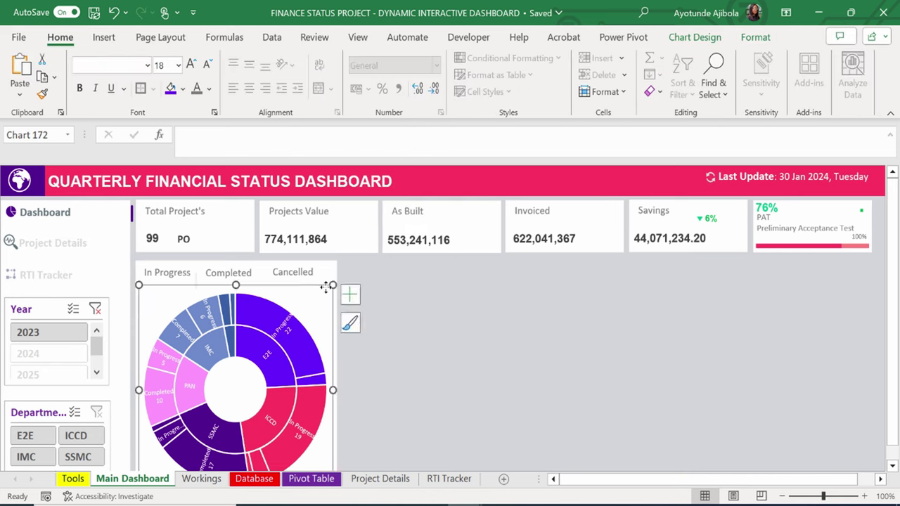
pyautogui.click(231, 287)
pyautogui.click(198, 285)
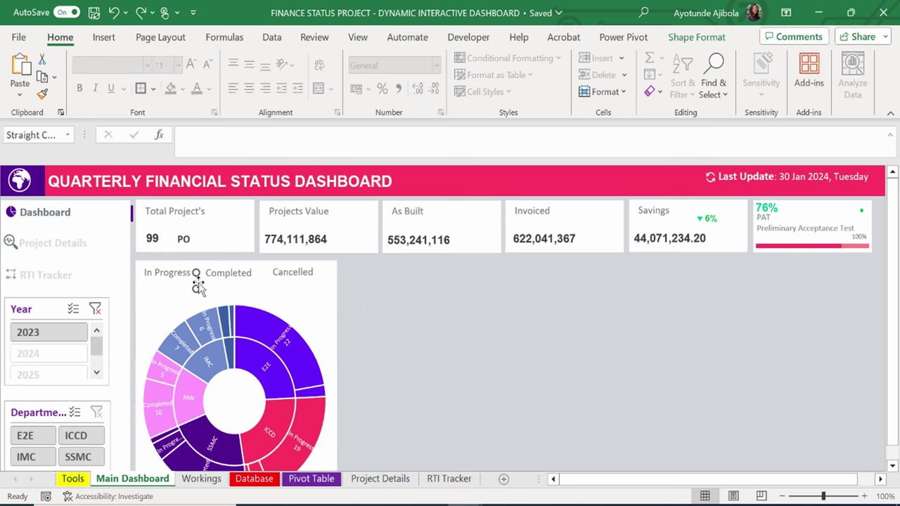
pyautogui.click(247, 287)
pyautogui.press('Tab')
pyautogui.moveTo(198, 284); pyautogui.dragTo(161, 280)
pyautogui.click(196, 282)
pyautogui.click(255, 284)
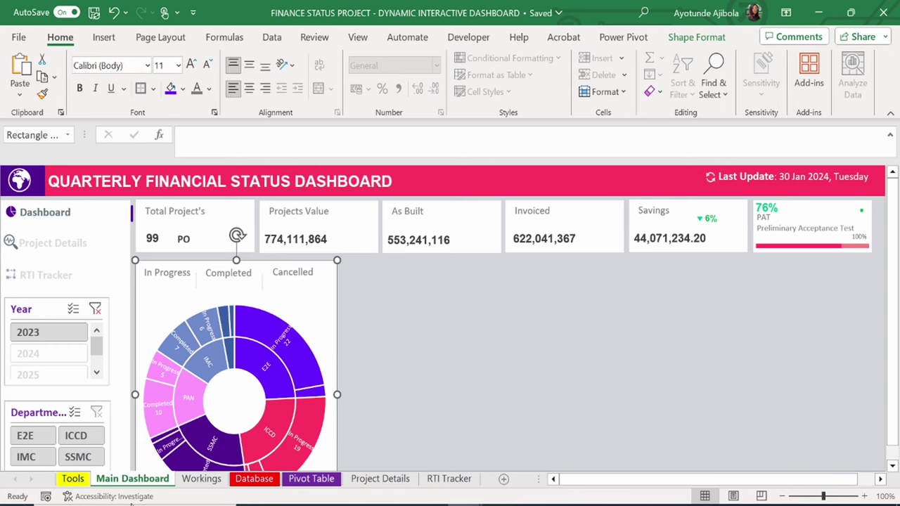
# Copy the three status icons from the Tools sheet and paste them onto Main Dashboard.
pyautogui.click(73, 479)
pyautogui.click(176, 458)
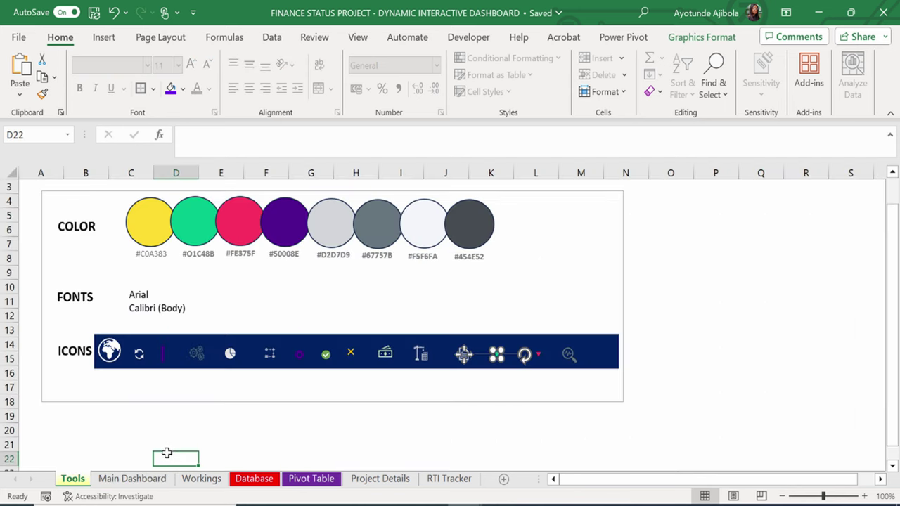
pyautogui.click(300, 355)
pyautogui.keyDown('ctrl'); pyautogui.click(326, 355); pyautogui.keyUp('ctrl')
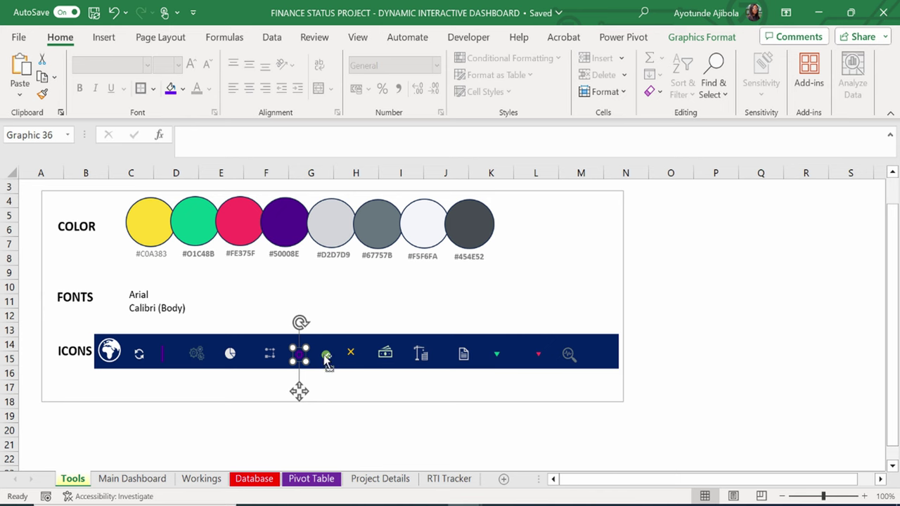
pyautogui.keyDown('ctrl'); pyautogui.click(351, 353); pyautogui.keyUp('ctrl')
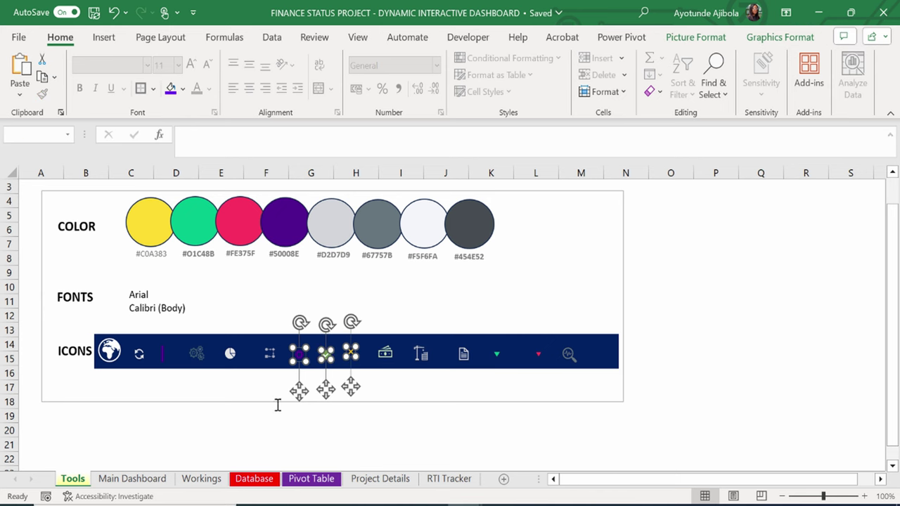
pyautogui.click(133, 479)
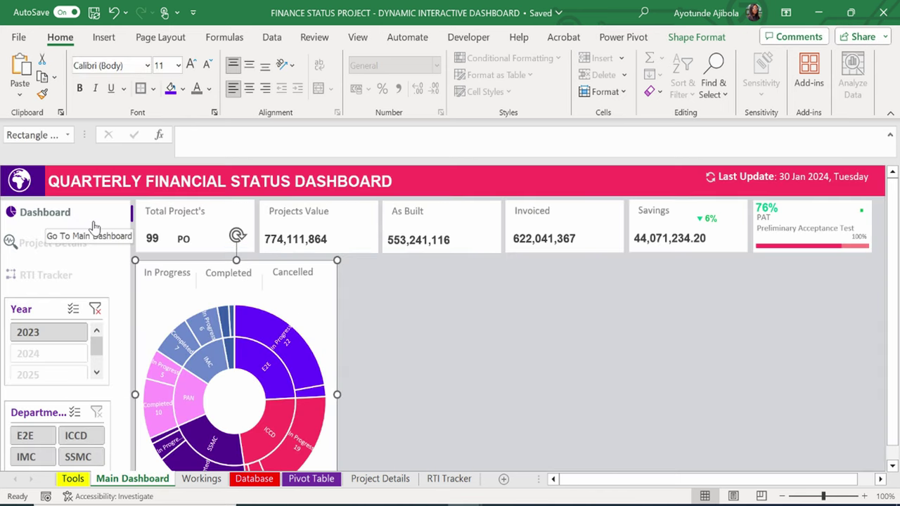
pyautogui.hotkey('ctrl', 'v')
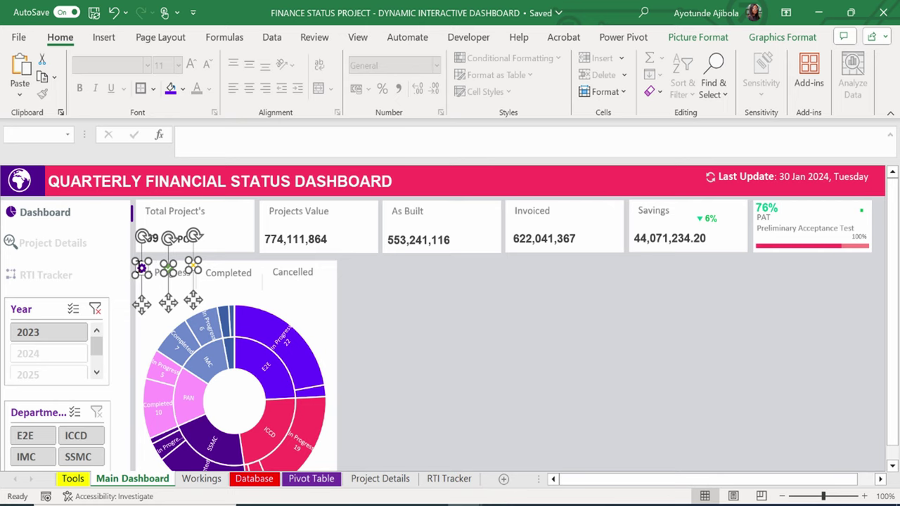
# Arrange the pasted icons under the status labels, placing the X icon under Cancelled.
pyautogui.moveTo(141, 276); pyautogui.dragTo(241, 290)
pyautogui.press('Escape')
pyautogui.click(236, 290)
pyautogui.click(233, 289)
pyautogui.moveTo(251, 323); pyautogui.dragTo(282, 324)
pyautogui.click(427, 330)
pyautogui.click(208, 327)
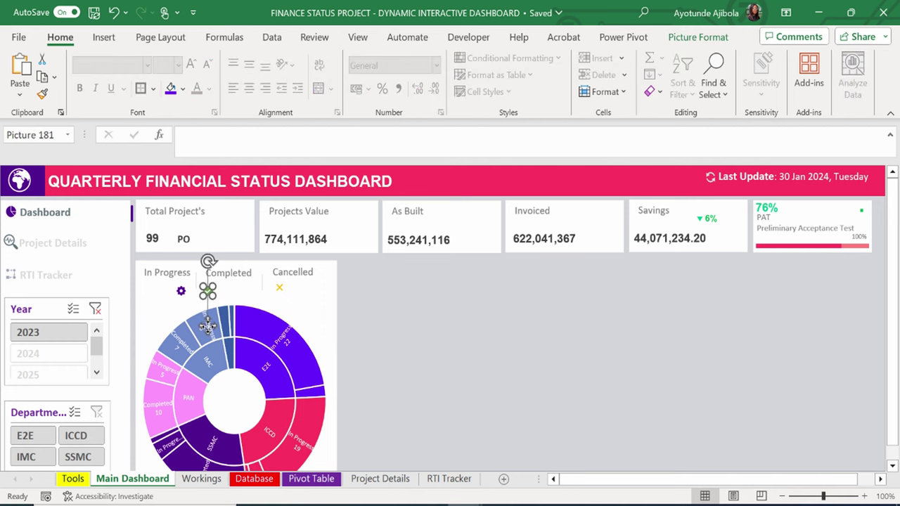
pyautogui.moveTo(208, 327)
pyautogui.mouseDown()
pyautogui.moveTo(152, 325)
pyautogui.moveTo(209, 327)
pyautogui.mouseUp()
pyautogui.click(181, 326)
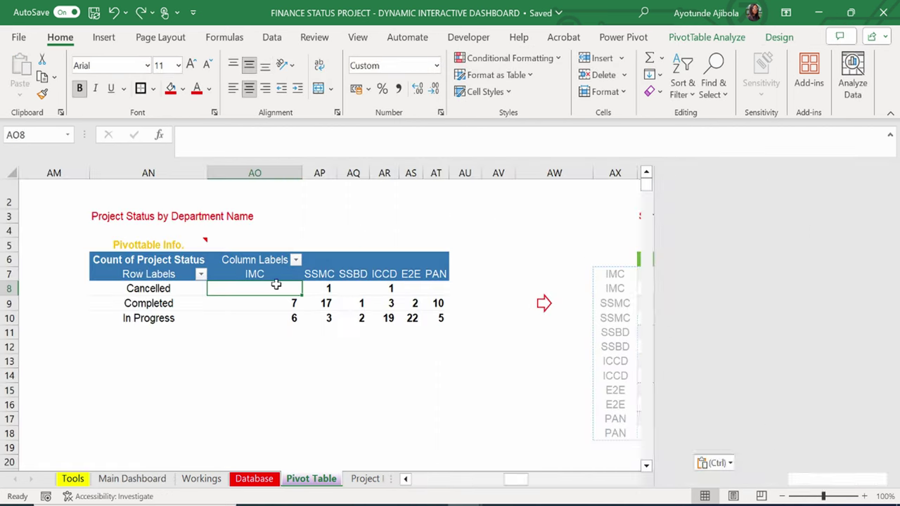
# Copy the status-by-department pivot to AN14 and remove Department from its columns.
pyautogui.click(148, 265)
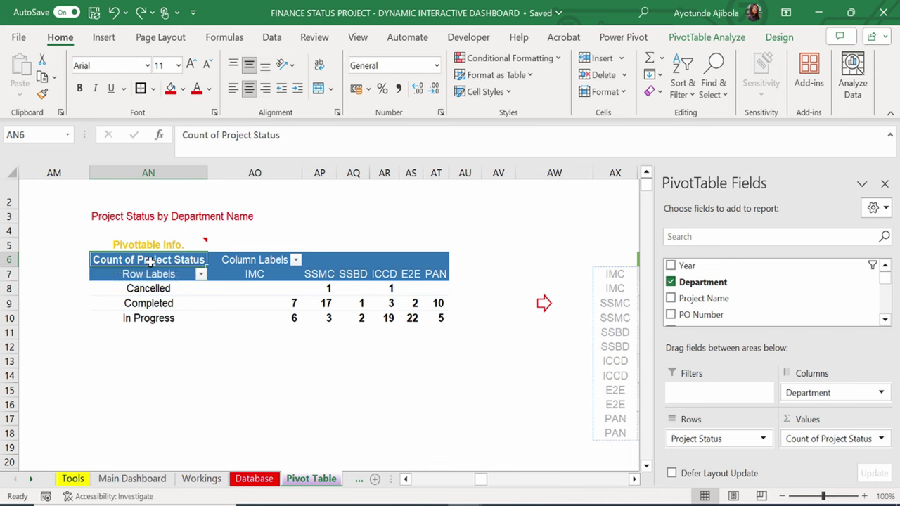
pyautogui.moveTo(147, 265); pyautogui.dragTo(441, 318)
pyautogui.hotkey('ctrl', 'c')
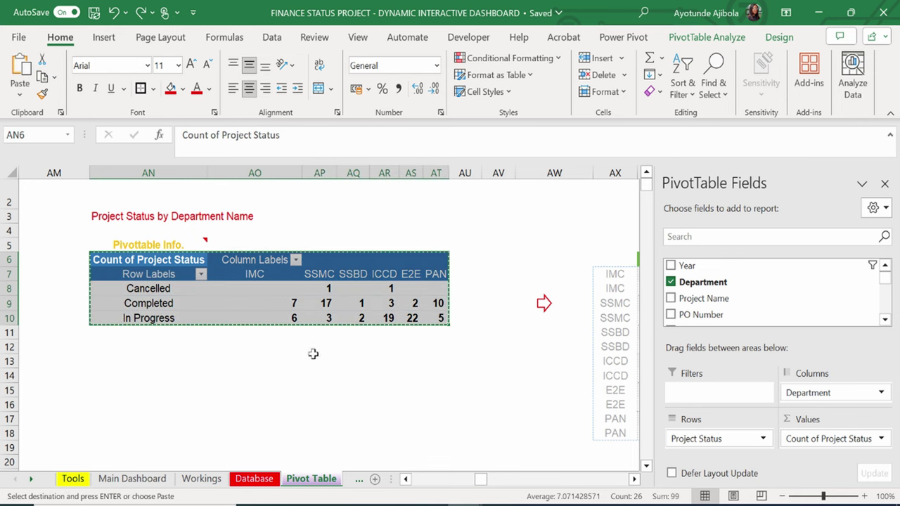
pyautogui.click(140, 375)
pyautogui.hotkey('ctrl', 'v')
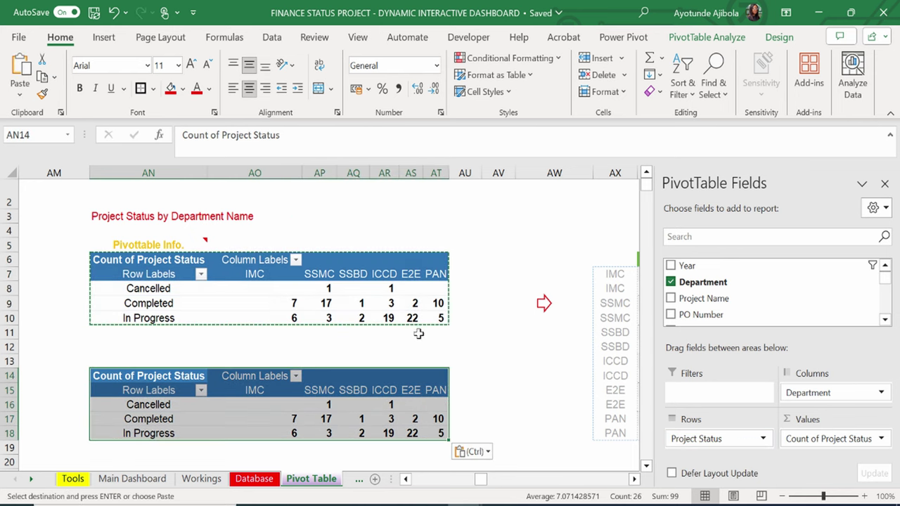
pyautogui.moveTo(809, 395); pyautogui.dragTo(584, 316)
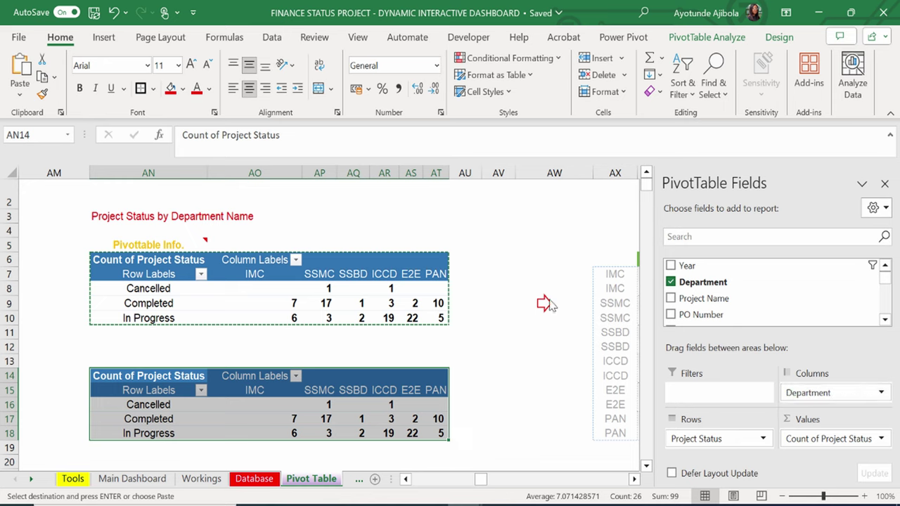
pyautogui.scroll(-2, 351, 317)
pyautogui.moveTo(130, 301); pyautogui.dragTo(123, 335)
# Copy the Cancelled, Completed and In Progress labels into AN21:AN23.
pyautogui.click(126, 374)
pyautogui.click(130, 388)
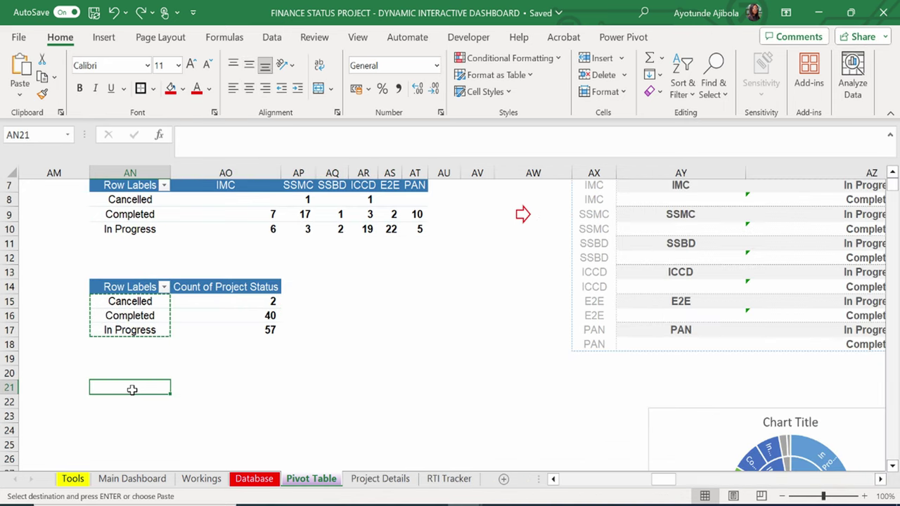
pyautogui.hotkey('ctrl', 'c')
pyautogui.click(136, 303)
pyautogui.doubleClick(139, 317)
pyautogui.click(473, 368)
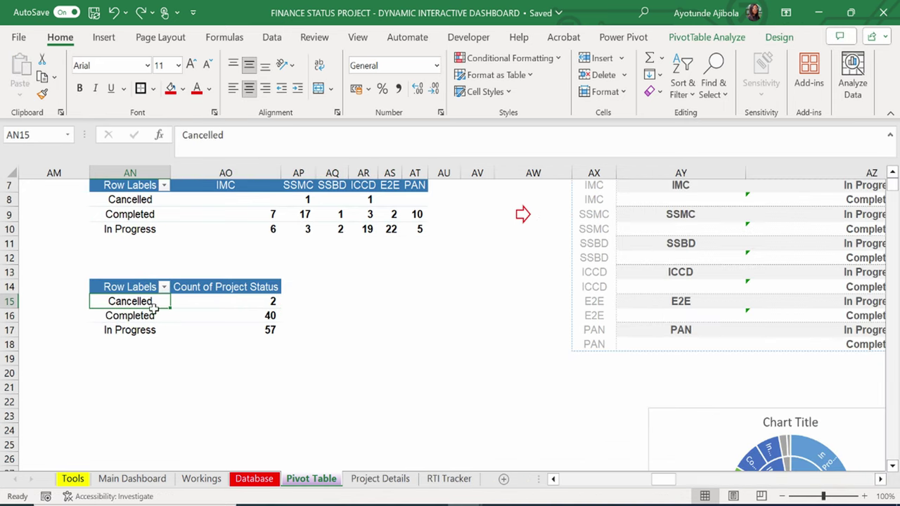
pyautogui.moveTo(150, 303); pyautogui.dragTo(151, 327)
pyautogui.hotkey('ctrl', 'c')
pyautogui.click(138, 384)
pyautogui.hotkey('ctrl', 'v')
# Enter a VLOOKUP on the status pivot in AO21 and fill down to AO23, returning 2, 40, 57.
pyautogui.click(211, 387)
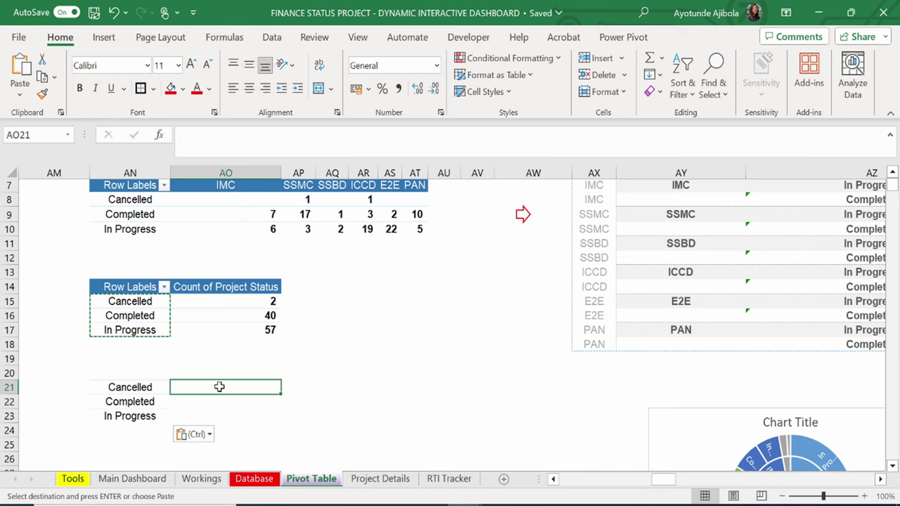
pyautogui.write('=vl')
pyautogui.doubleClick(207, 402)
pyautogui.click(130, 387)
pyautogui.write(',')
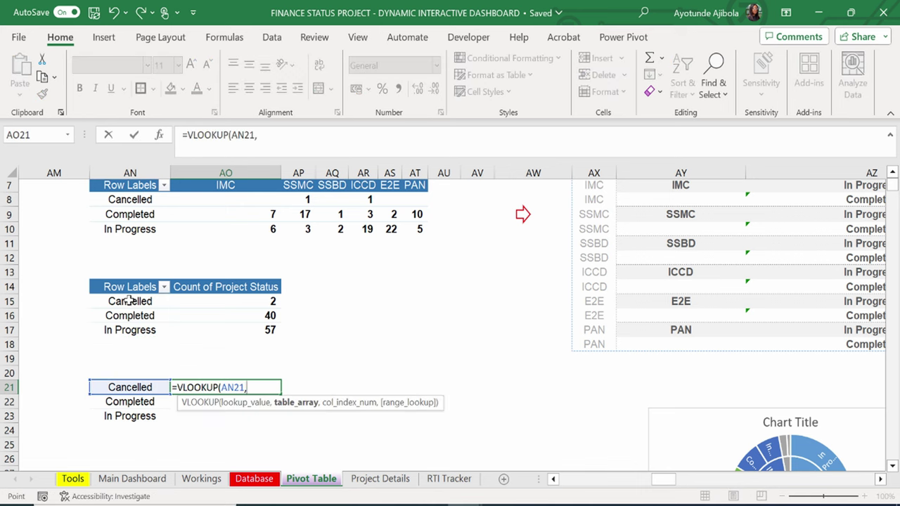
pyautogui.moveTo(130, 301); pyautogui.dragTo(275, 330)
pyautogui.press('F4')
pyautogui.write(',2,0')
pyautogui.press('Return')
pyautogui.press('Up')
pyautogui.moveTo(280, 394); pyautogui.dragTo(275, 416)
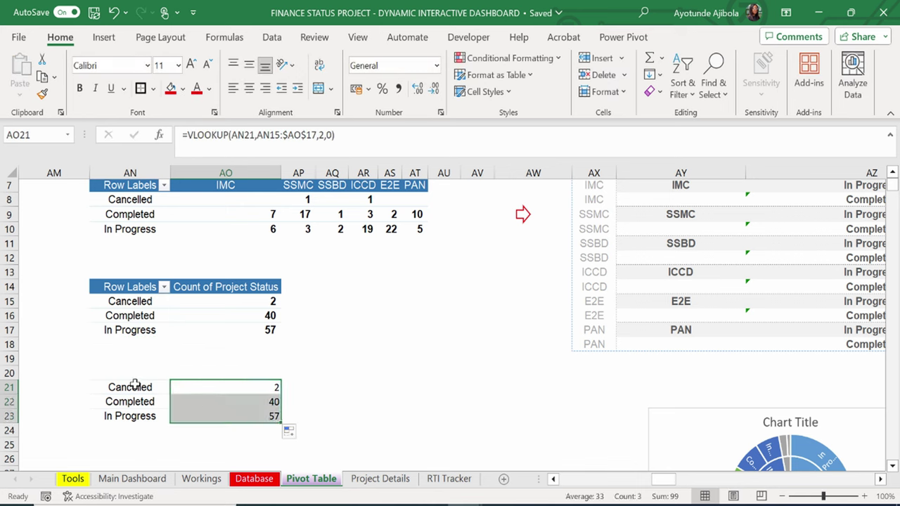
pyautogui.click(299, 330)
# Return to Main Dashboard and select the Projects Value number box.
pyautogui.click(132, 478)
pyautogui.click(268, 238)
pyautogui.click(327, 242)
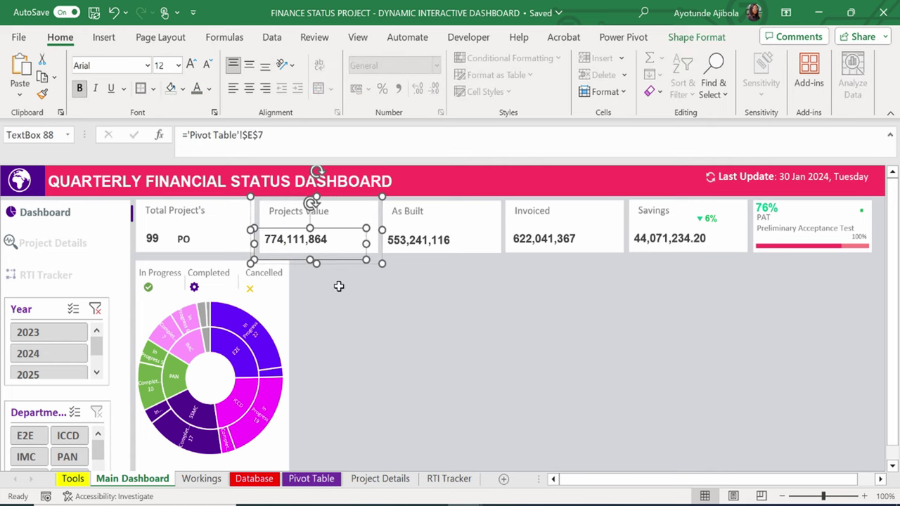
# Paste a copy of the value box beside In Progress and link it to AO$23, showing 57.
pyautogui.click(355, 302)
pyautogui.hotkey('ctrl', 'v')
pyautogui.click(380, 302)
pyautogui.moveTo(135, 309); pyautogui.dragTo(192, 300)
pyautogui.click(292, 481)
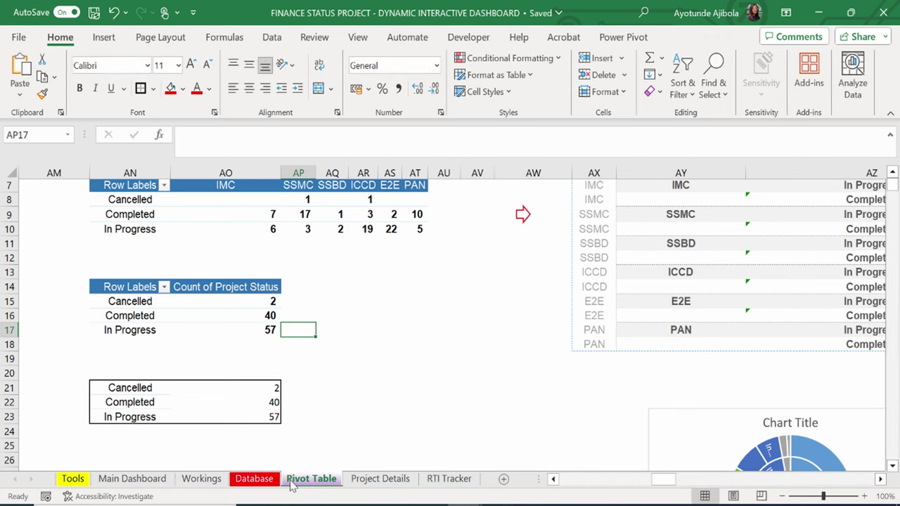
pyautogui.click(272, 416)
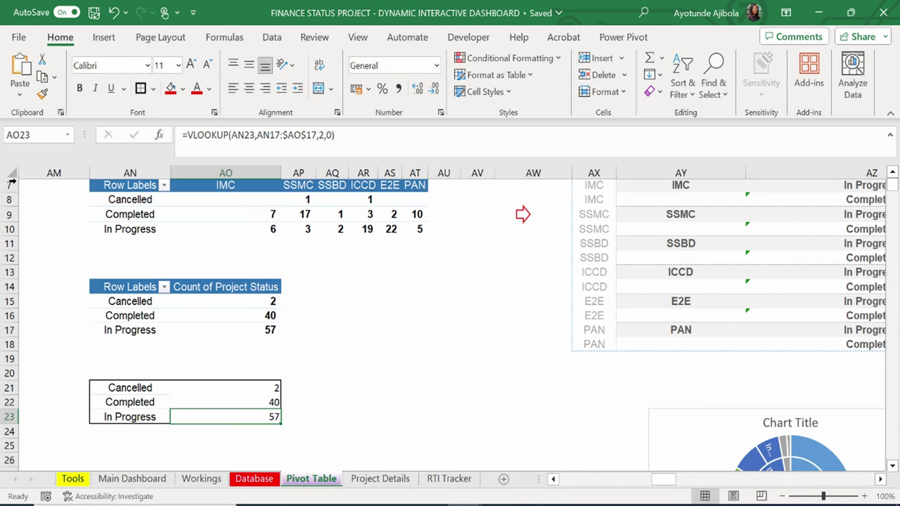
pyautogui.click(132, 478)
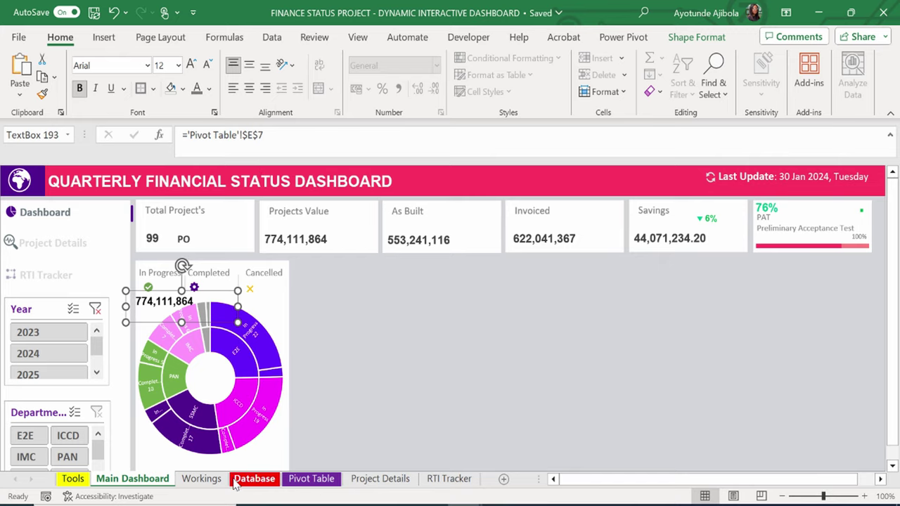
pyautogui.click(310, 479)
pyautogui.click(131, 481)
pyautogui.click(255, 135)
pyautogui.write('AO$')
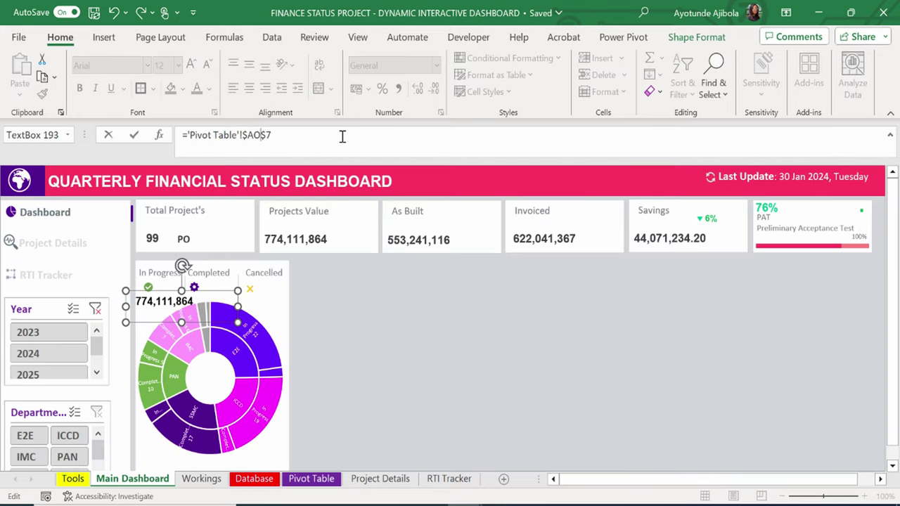
pyautogui.write('23')
pyautogui.press('Return')
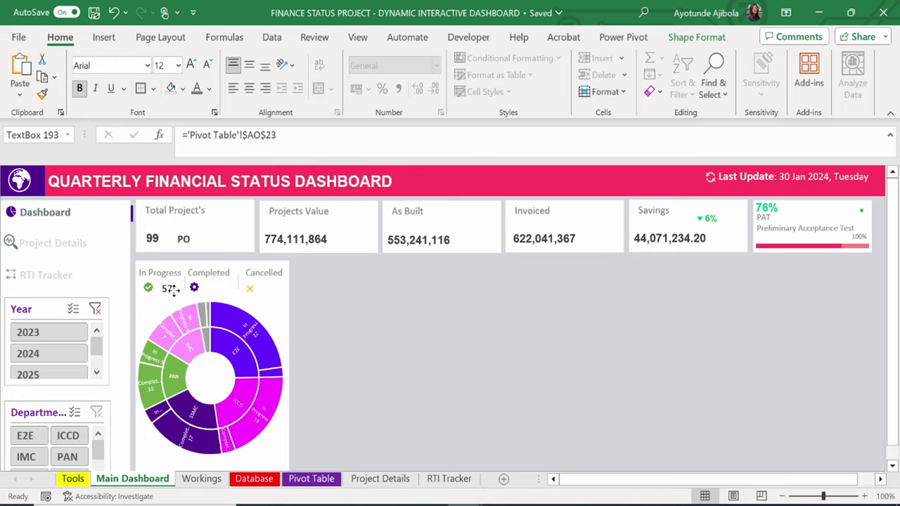
pyautogui.click(171, 290)
pyautogui.moveTo(272, 293); pyautogui.dragTo(174, 299)
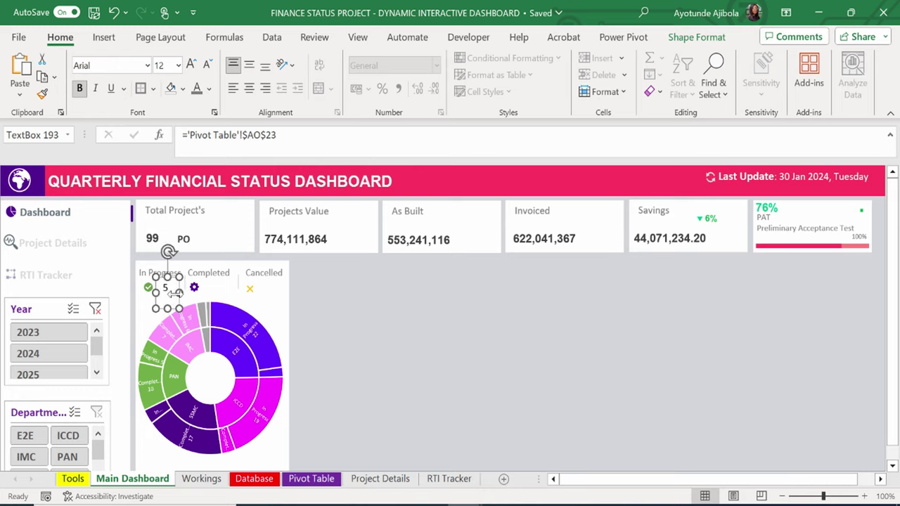
pyautogui.press('Escape')
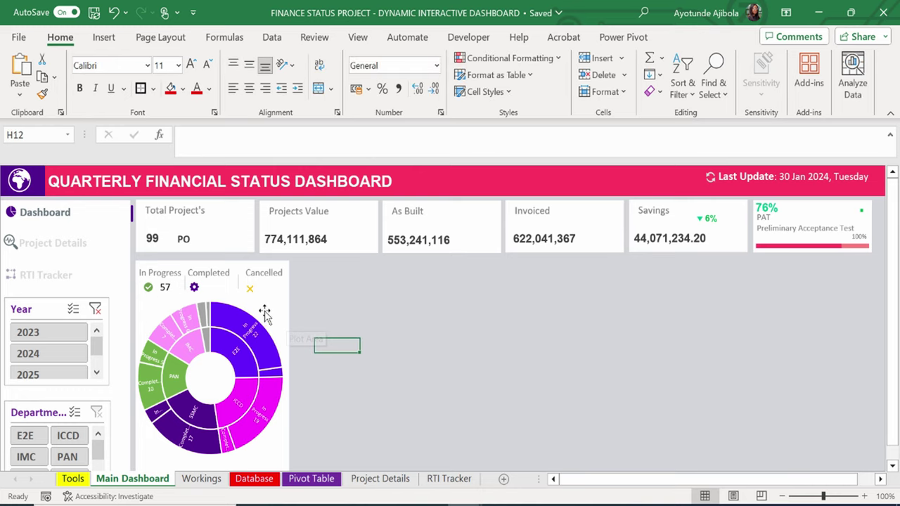
# Place count box copies beside Completed and Cancelled, linking the Completed one to show 40.
pyautogui.click(166, 287)
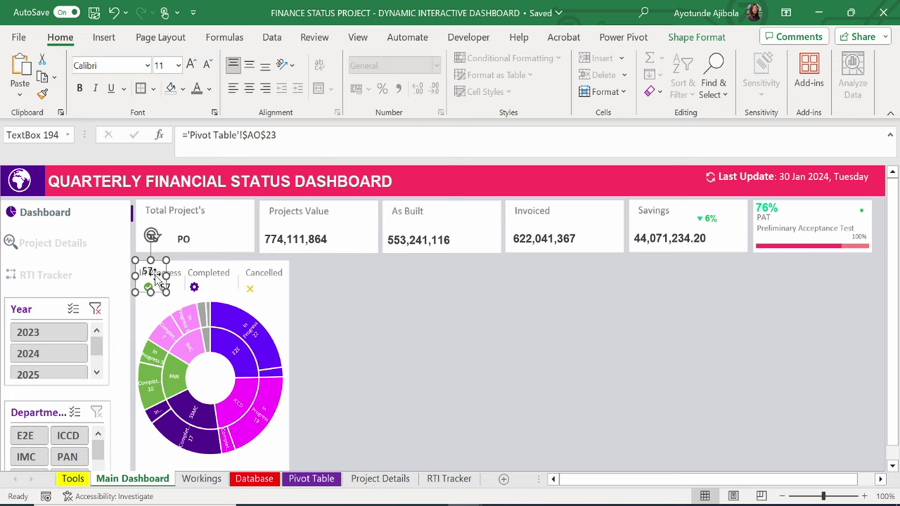
pyautogui.moveTo(160, 281); pyautogui.dragTo(221, 287)
pyautogui.click(251, 296)
pyautogui.hotkey('ctrl', 'v')
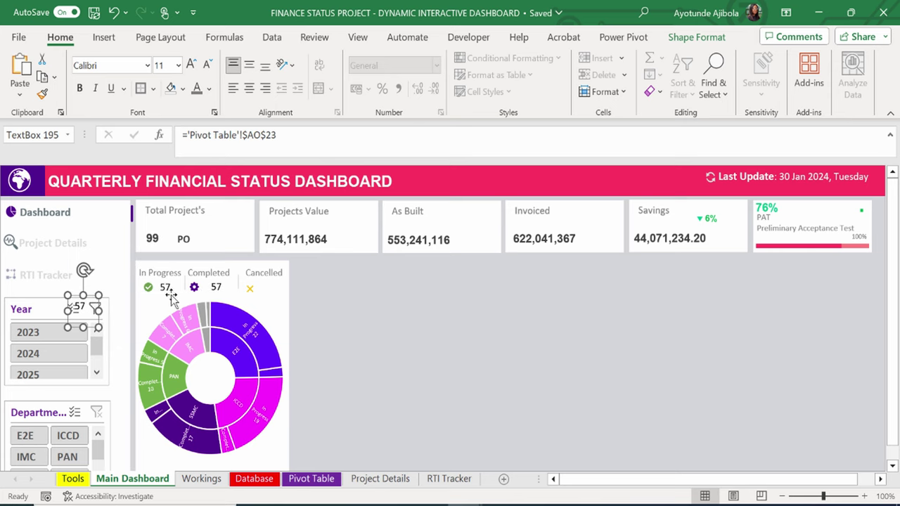
pyautogui.moveTo(105, 304); pyautogui.dragTo(280, 284)
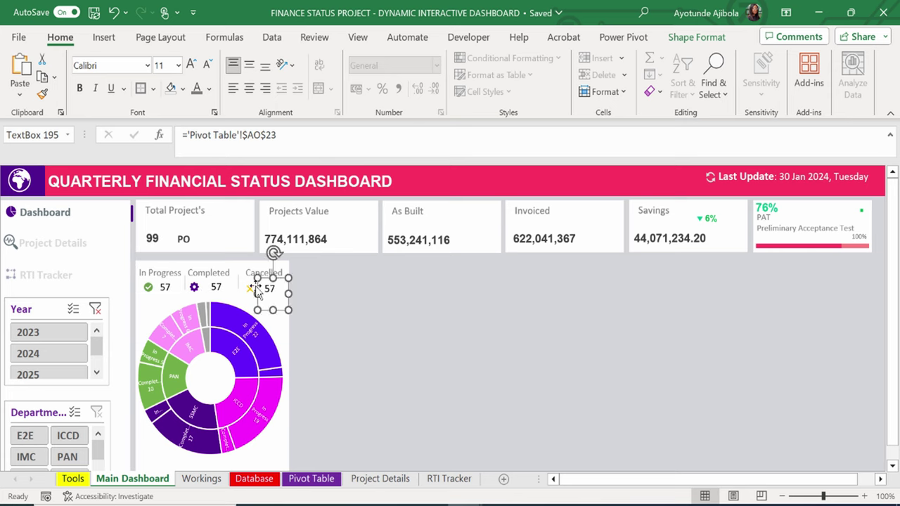
pyautogui.click(218, 286)
pyautogui.click(302, 479)
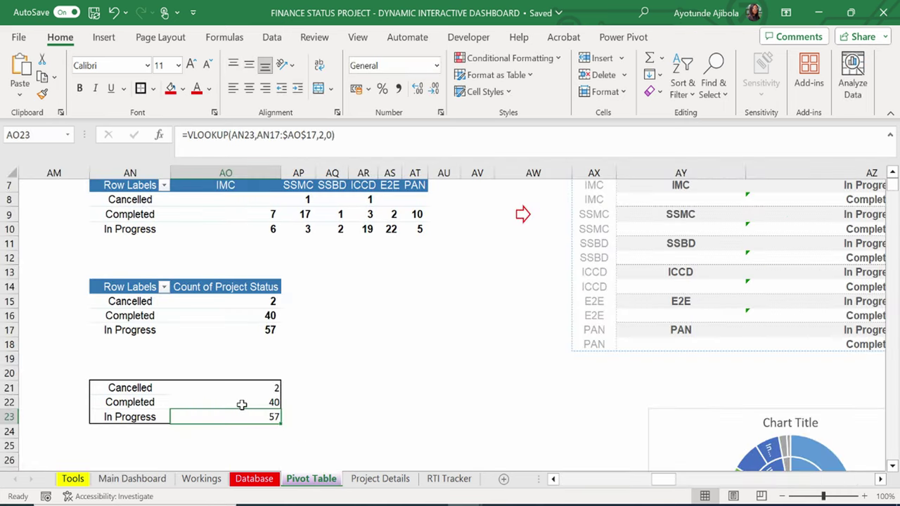
pyautogui.click(231, 389)
pyautogui.click(120, 479)
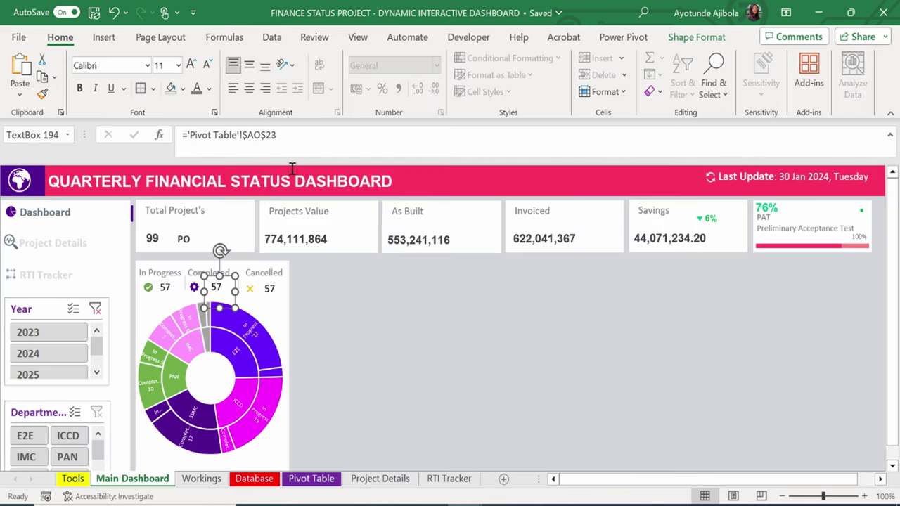
pyautogui.click(298, 147)
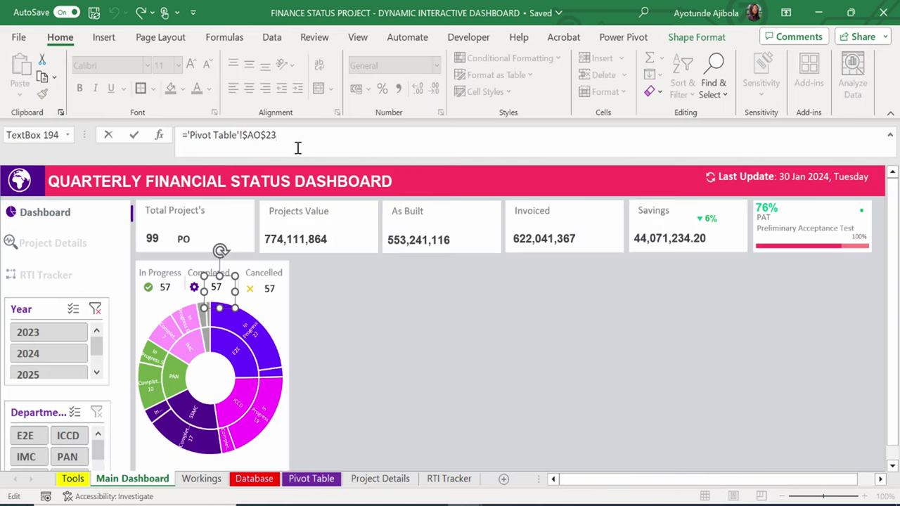
pyautogui.press('Return')
pyautogui.click(387, 351)
# Link the Cancelled count box to pivot cell AO21 so it shows 2.
pyautogui.click(267, 288)
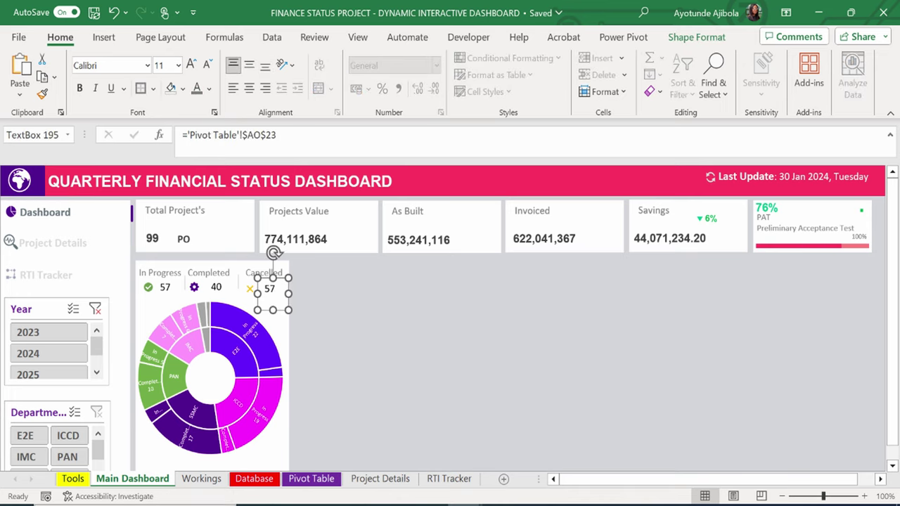
pyautogui.click(289, 479)
pyautogui.click(245, 389)
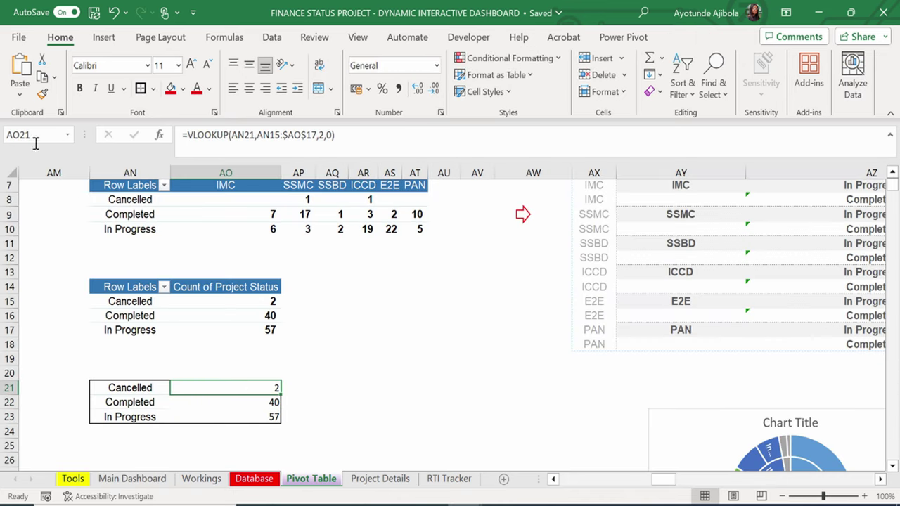
pyautogui.click(132, 479)
pyautogui.click(294, 149)
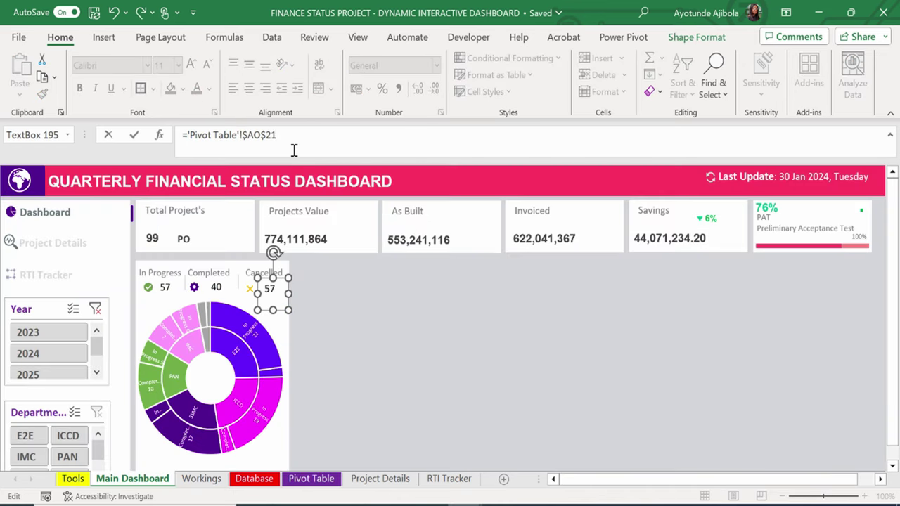
pyautogui.press('Return')
# Format Painter the Projects Value number's bold style onto the 40, 2 and 57 counts.
pyautogui.click(296, 239)
pyautogui.click(295, 239)
pyautogui.click(42, 94)
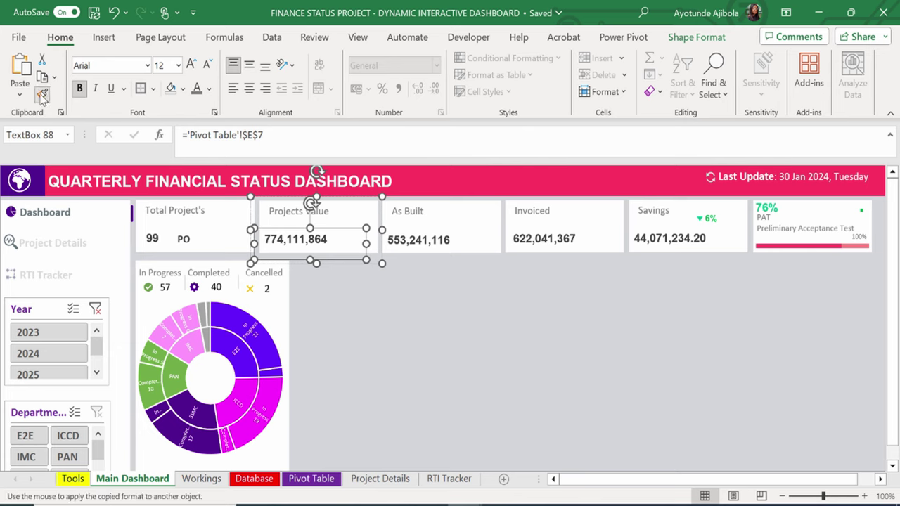
pyautogui.click(163, 289)
pyautogui.click(211, 289)
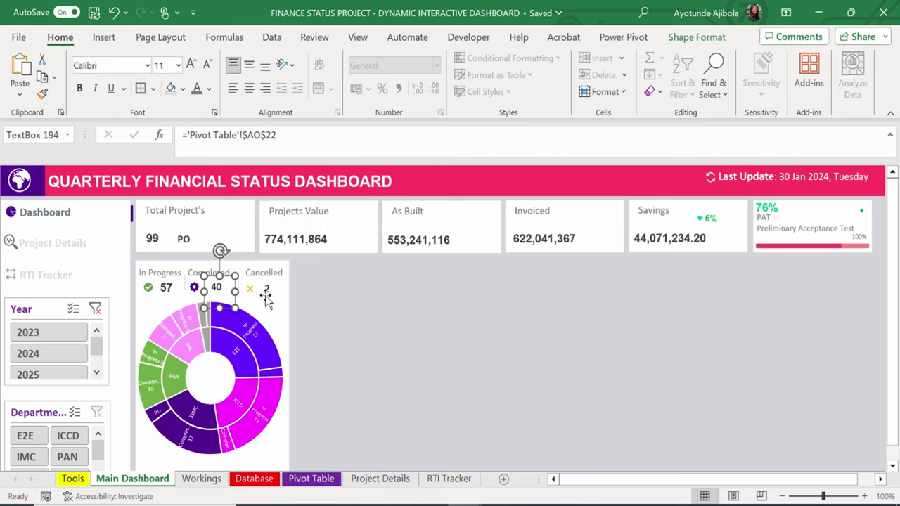
pyautogui.click(281, 240)
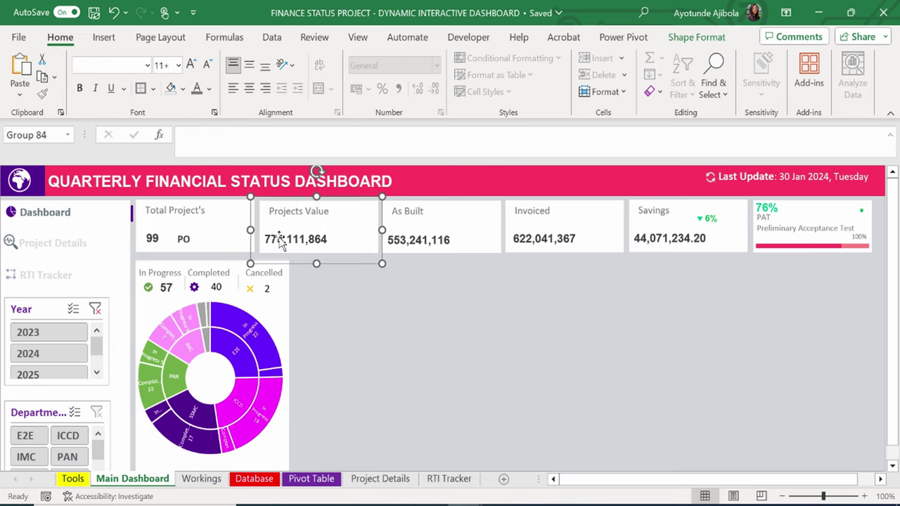
pyautogui.click(332, 246)
pyautogui.doubleClick(42, 94)
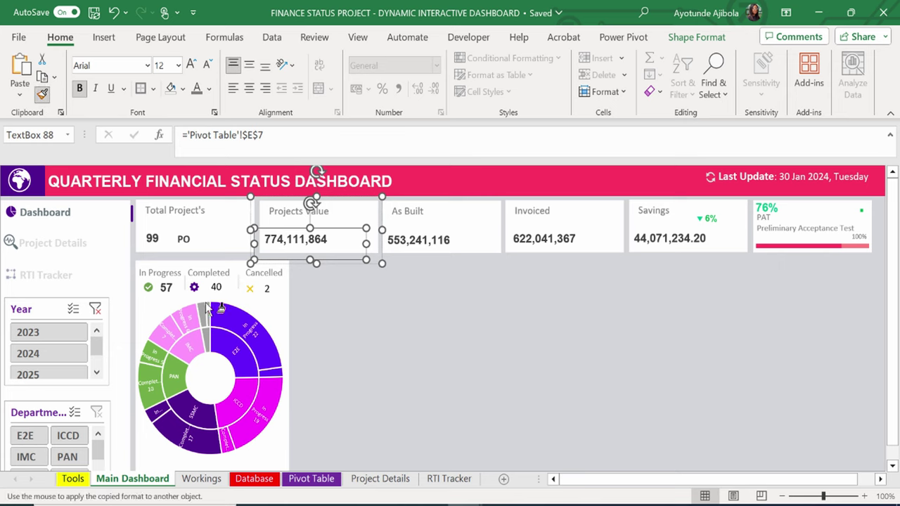
pyautogui.click(218, 290)
pyautogui.click(268, 290)
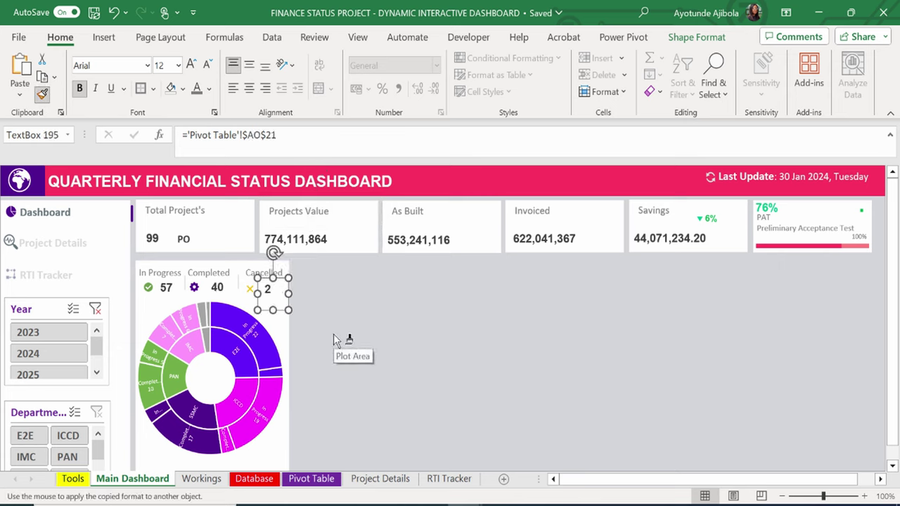
pyautogui.click(232, 302)
pyautogui.click(166, 292)
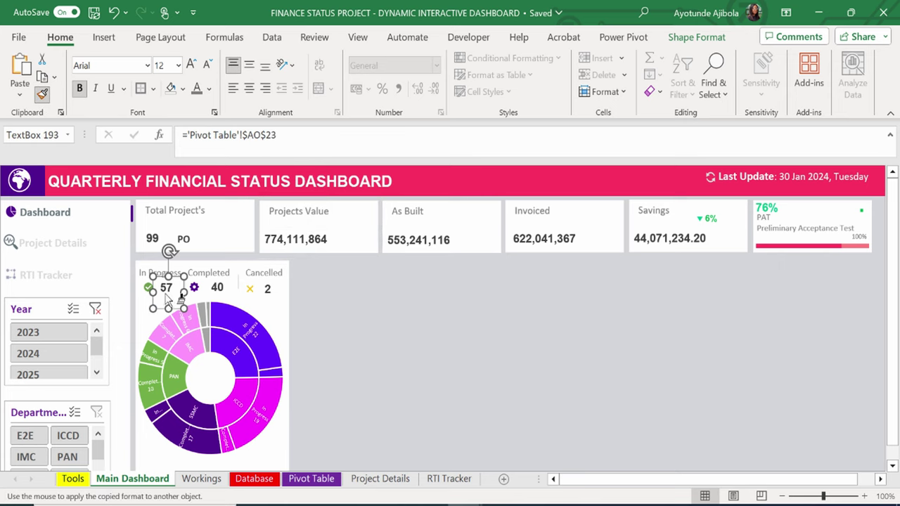
pyautogui.press('Escape')
pyautogui.keyDown('shift'); pyautogui.click(215, 299); pyautogui.keyUp('shift')
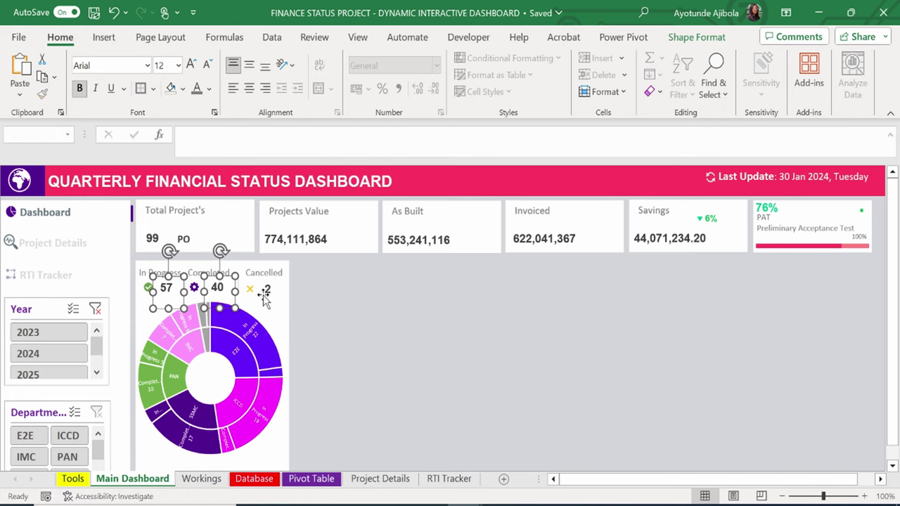
pyautogui.keyDown('shift'); pyautogui.click(269, 291); pyautogui.keyUp('shift')
pyautogui.click(367, 333)
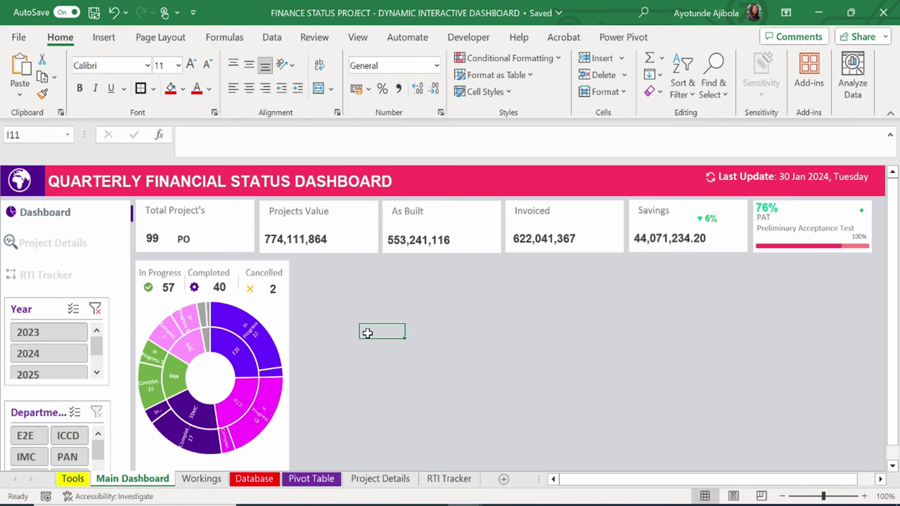
# Copy the In Progress, Completed and Cancelled labels below the sunburst chart.
pyautogui.click(167, 272)
pyautogui.keyDown('shift'); pyautogui.click(209, 273); pyautogui.keyUp('shift')
pyautogui.keyDown('shift'); pyautogui.click(262, 280); pyautogui.keyUp('shift')
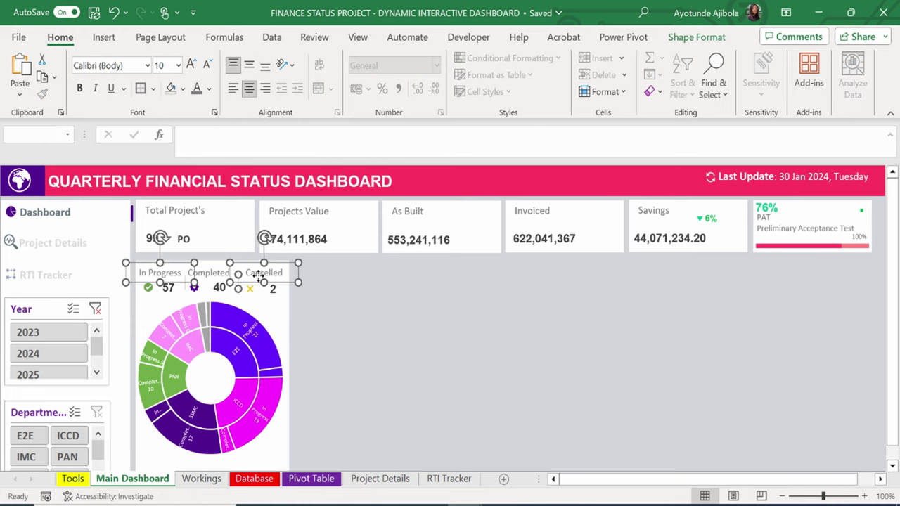
pyautogui.moveTo(260, 278); pyautogui.dragTo(251, 460)
pyautogui.click(223, 426)
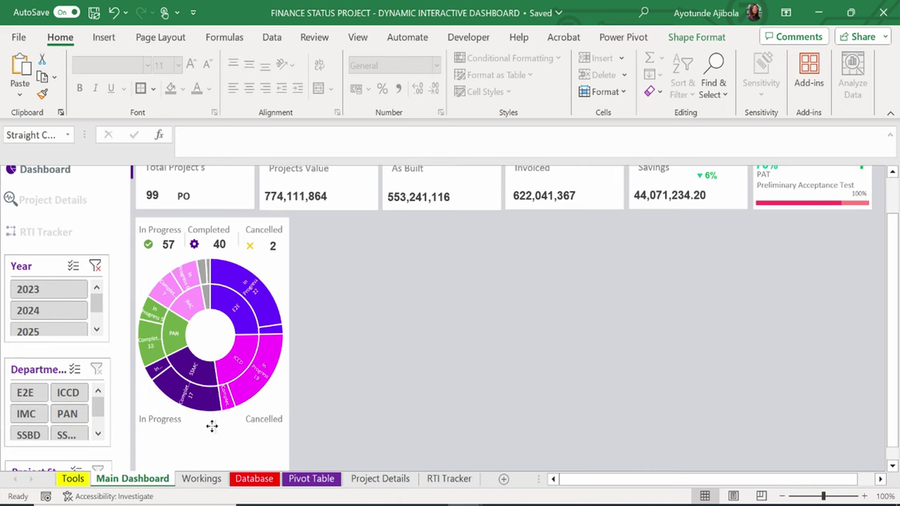
pyautogui.click(170, 422)
pyautogui.click(171, 422)
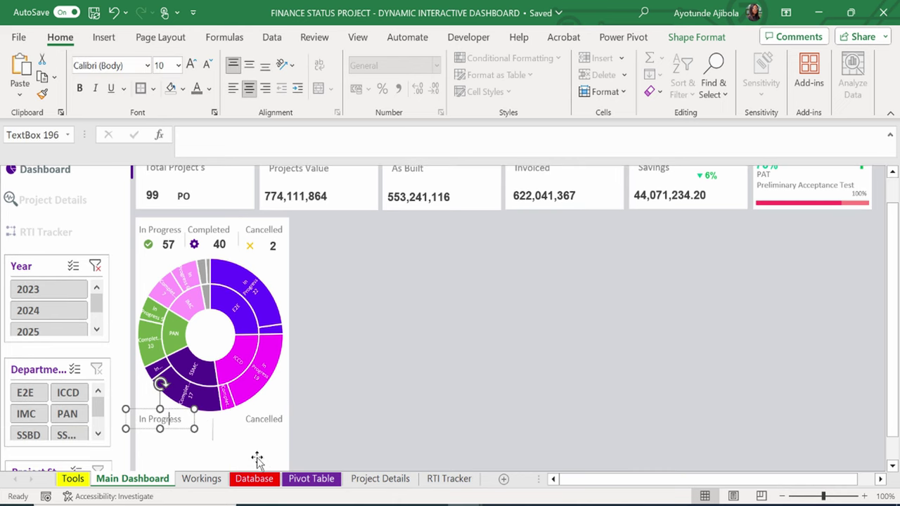
pyautogui.click(311, 478)
pyautogui.moveTo(663, 480); pyautogui.dragTo(640, 480)
pyautogui.click(450, 393)
pyautogui.click(429, 406)
pyautogui.click(158, 476)
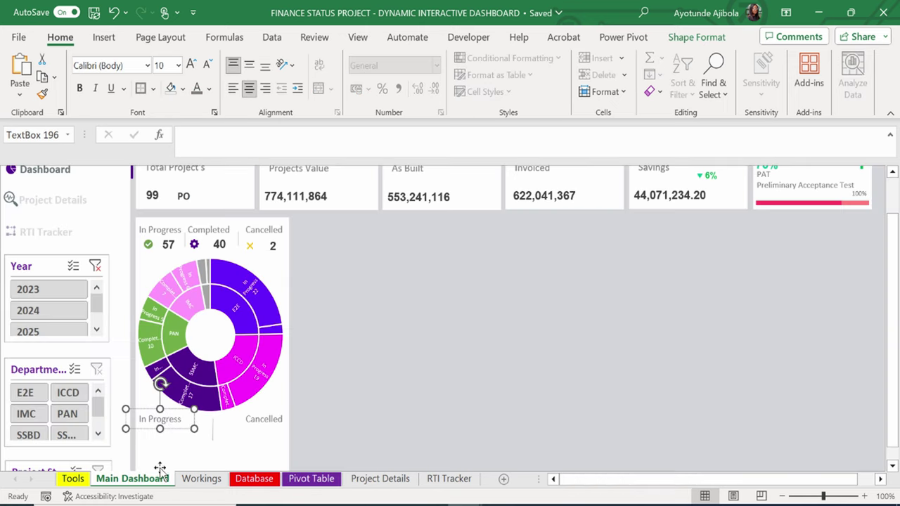
# Retype the copied labels as 'Our Project' and 'Shared Project' and position them side by side.
pyautogui.tripleClick(177, 423)
pyautogui.press('Delete')
pyautogui.write('Our Project')
pyautogui.tripleClick(261, 419)
pyautogui.write('Shar')
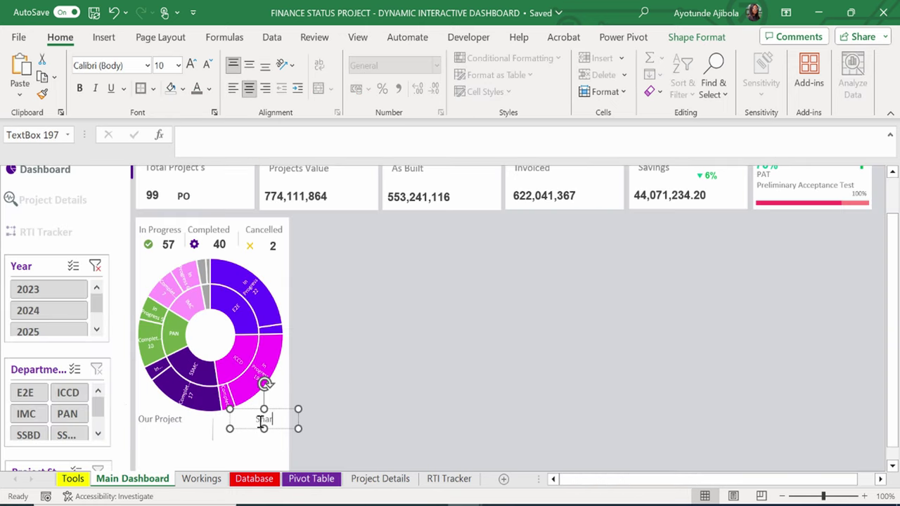
pyautogui.write('ed Project')
pyautogui.click(387, 442)
pyautogui.click(265, 419)
pyautogui.moveTo(298, 429); pyautogui.dragTo(304, 429)
pyautogui.moveTo(225, 421); pyautogui.dragTo(214, 416)
pyautogui.click(204, 457)
# Middle-align the Our Project and Shared Project labels.
pyautogui.click(136, 410)
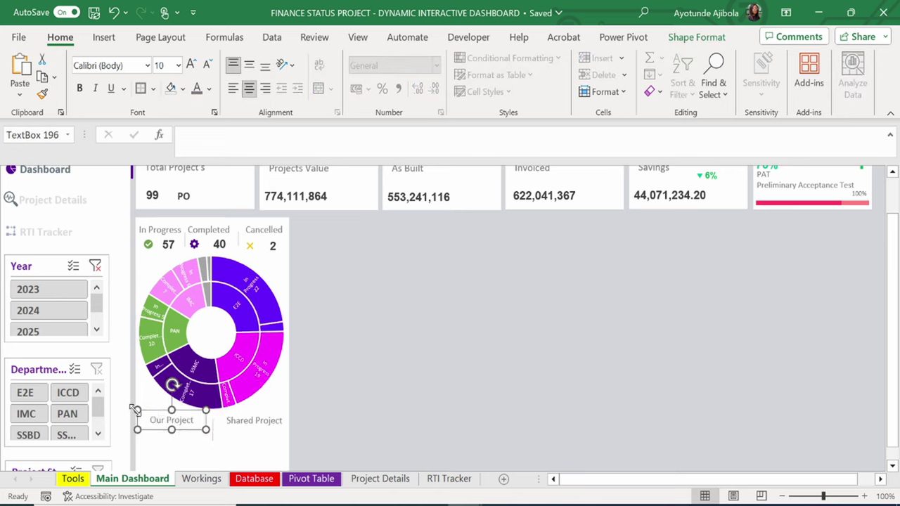
pyautogui.keyDown('shift'); pyautogui.click(231, 421); pyautogui.keyUp('shift')
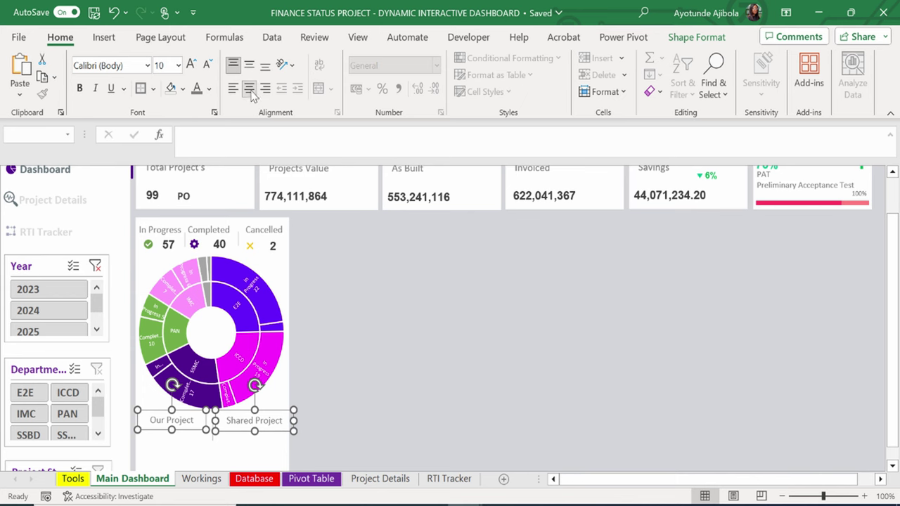
pyautogui.click(695, 37)
pyautogui.click(770, 58)
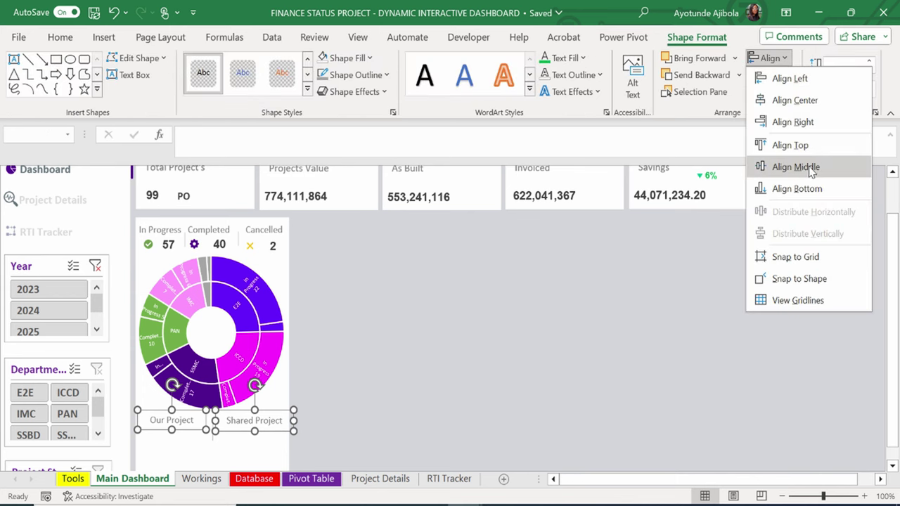
pyautogui.click(804, 167)
pyautogui.click(532, 317)
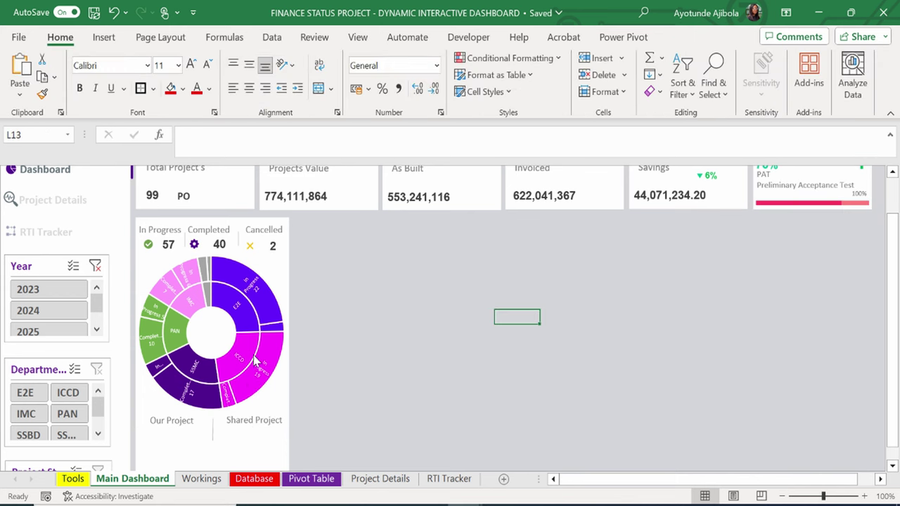
# Copy the 57 box below Our Project and link it to 'Pivot Table'!$AO$28, showing 79.
pyautogui.click(173, 246)
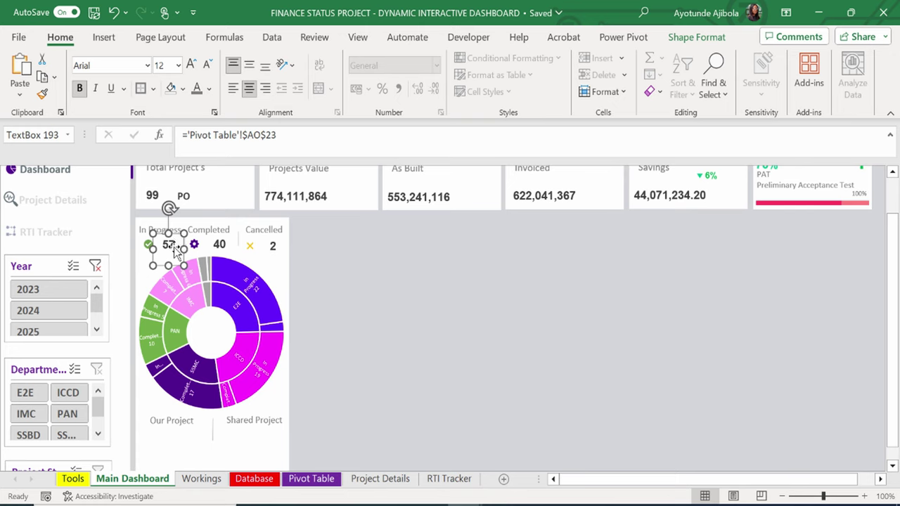
pyautogui.moveTo(176, 253); pyautogui.dragTo(253, 443)
pyautogui.click(190, 442)
pyautogui.click(176, 440)
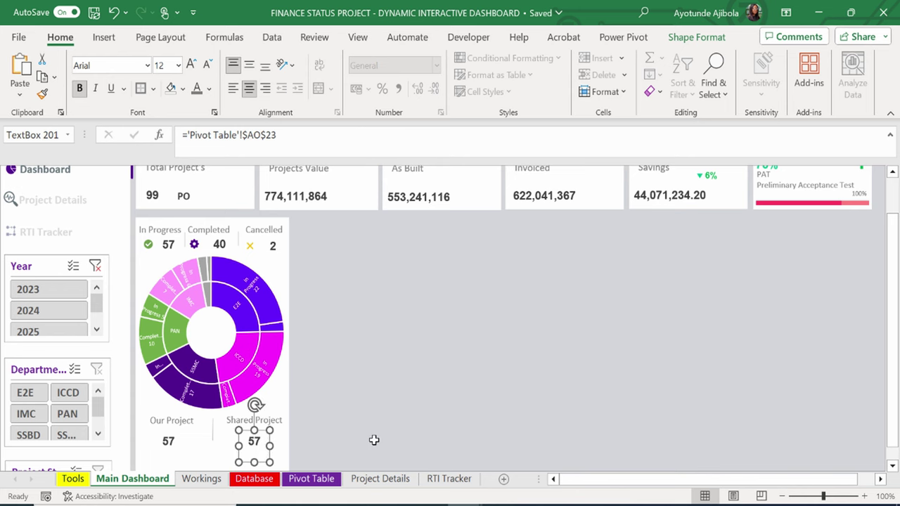
pyautogui.press('Escape')
pyautogui.click(325, 479)
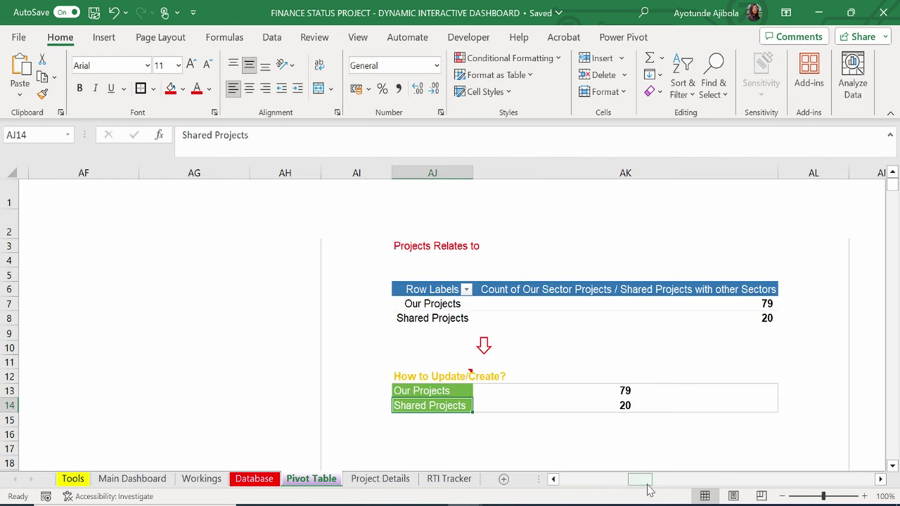
pyautogui.click(133, 479)
pyautogui.click(169, 441)
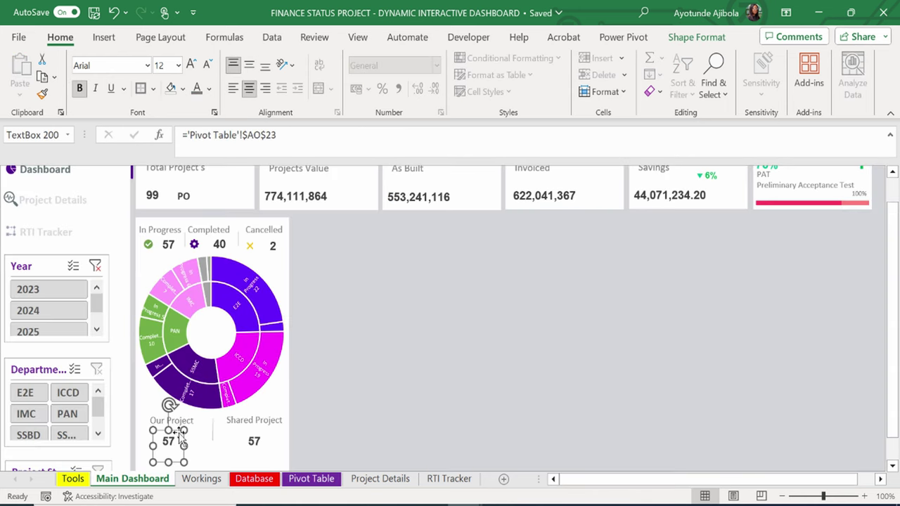
pyautogui.click(302, 141)
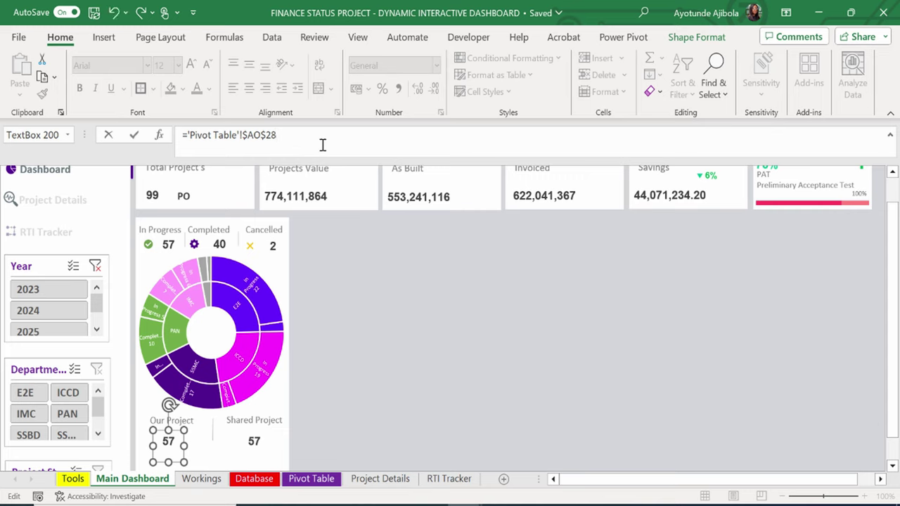
pyautogui.press('Return')
# Link the Shared Project number to 'Pivot Table'!$AO$29 so it shows 20.
pyautogui.click(268, 412)
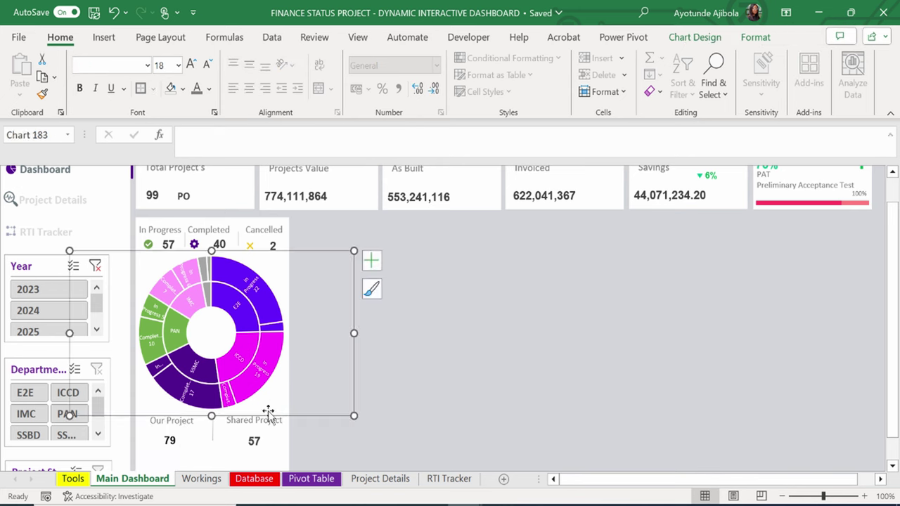
pyautogui.click(257, 441)
pyautogui.click(310, 479)
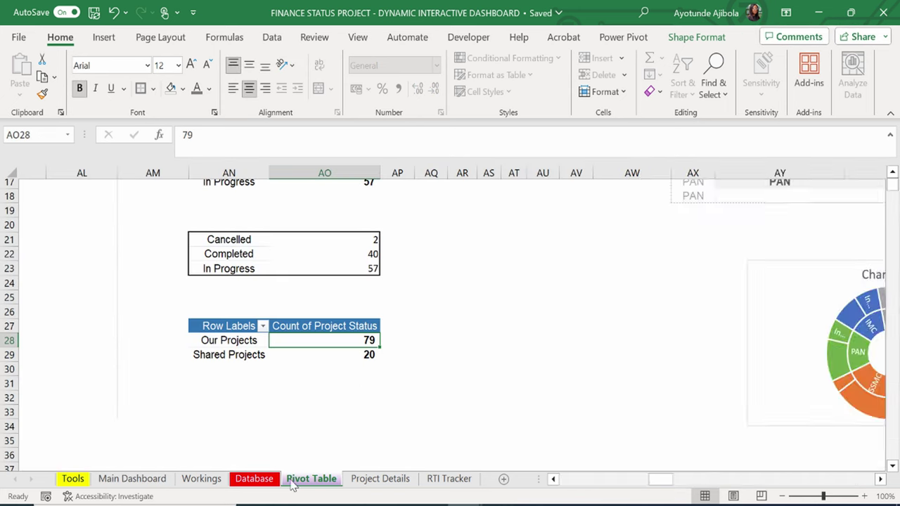
pyautogui.click(363, 355)
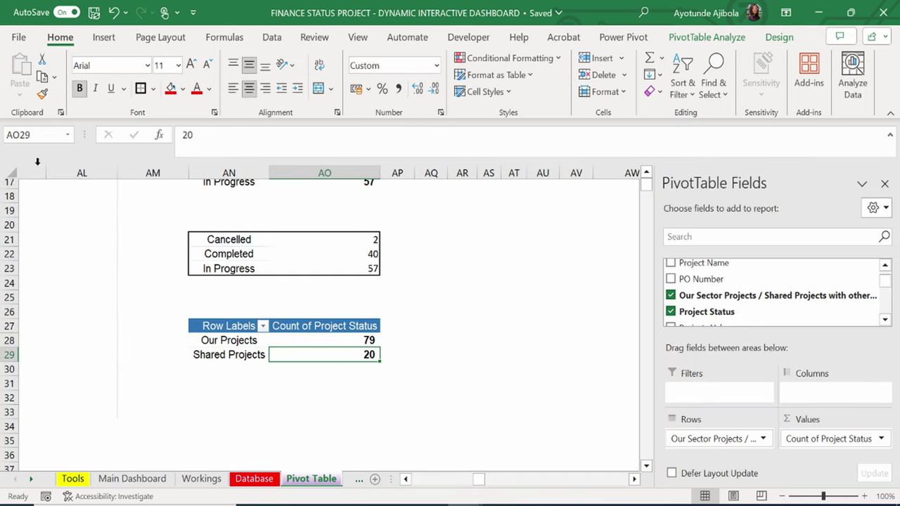
pyautogui.click(132, 479)
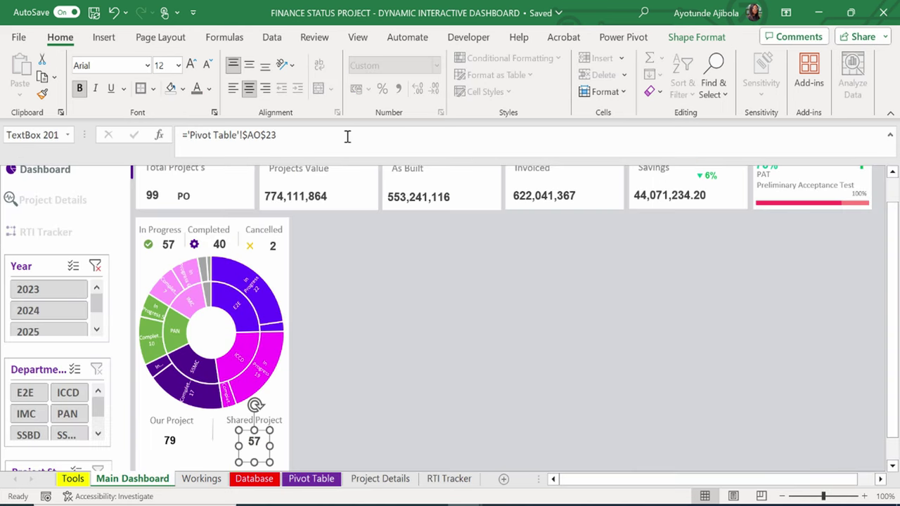
pyautogui.click(348, 135)
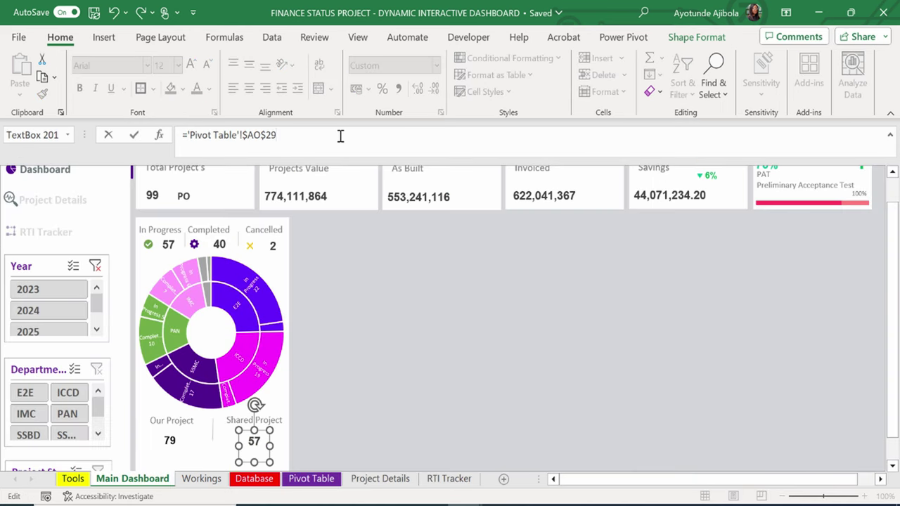
pyautogui.click(387, 341)
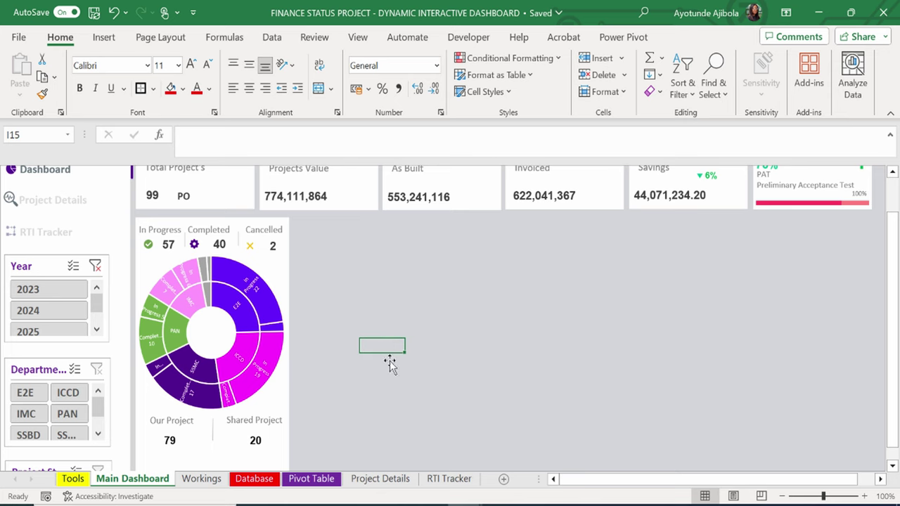
pyautogui.click(274, 252)
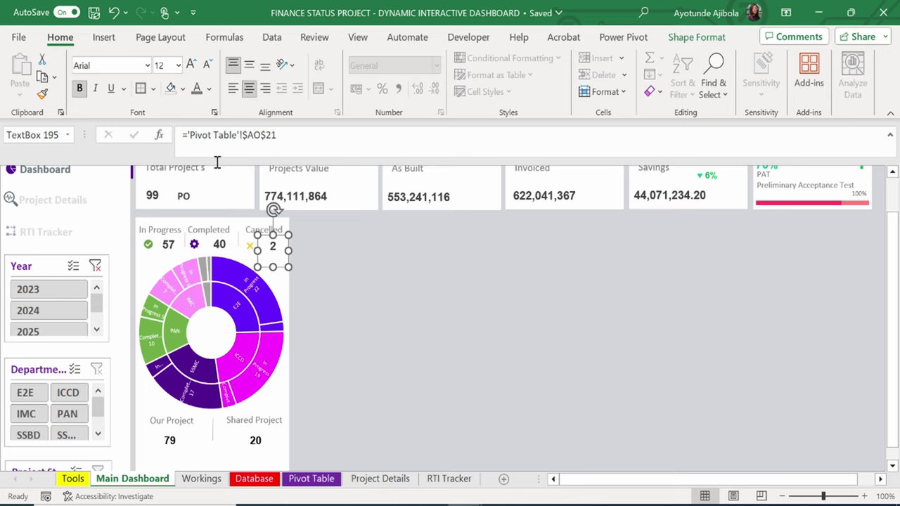
# Copy the Cancelled count's formatting onto the 79 and 20 project values with Format Painter.
pyautogui.click(43, 94)
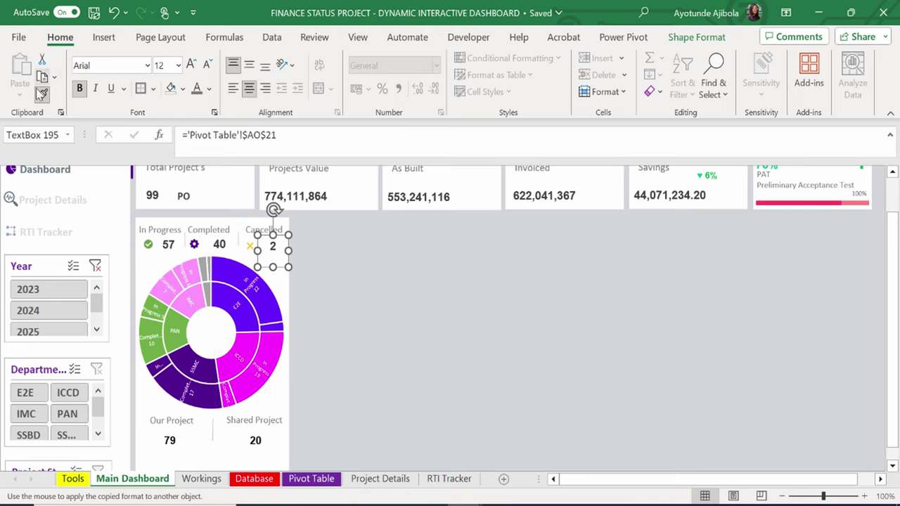
pyautogui.click(171, 441)
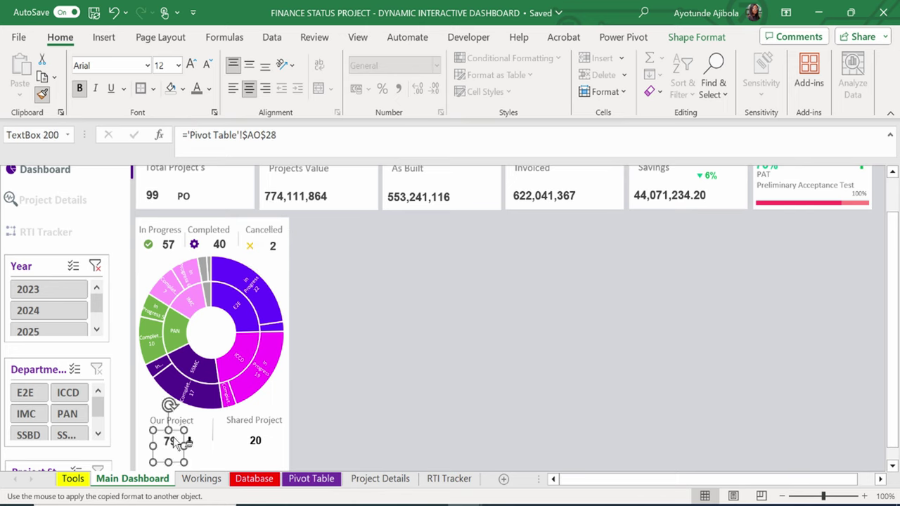
pyautogui.click(254, 441)
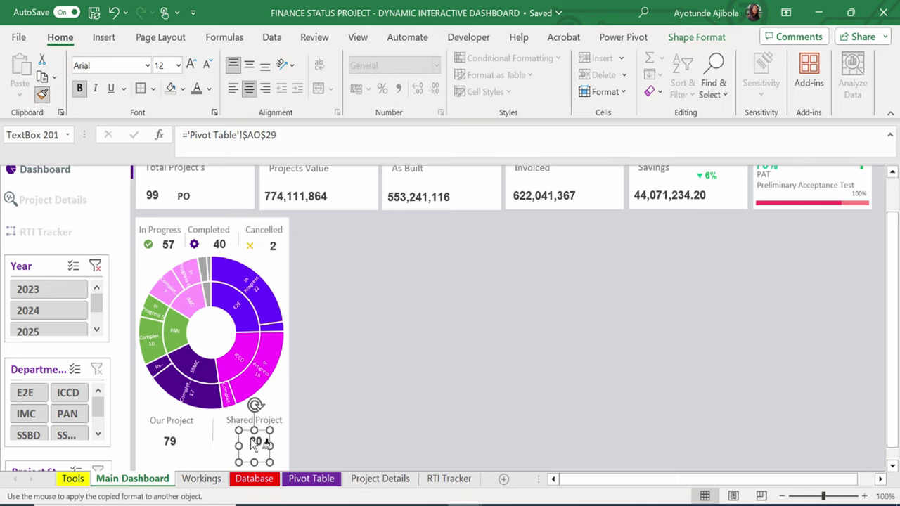
pyautogui.click(392, 390)
pyautogui.scroll(1, 391, 387)
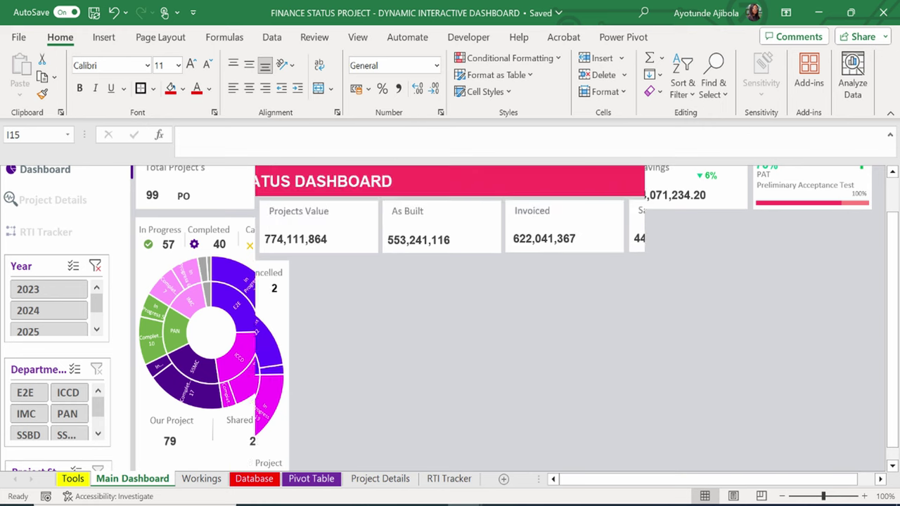
# Draw a rectangle beside the sunburst chart below the KPI cards.
pyautogui.click(105, 39)
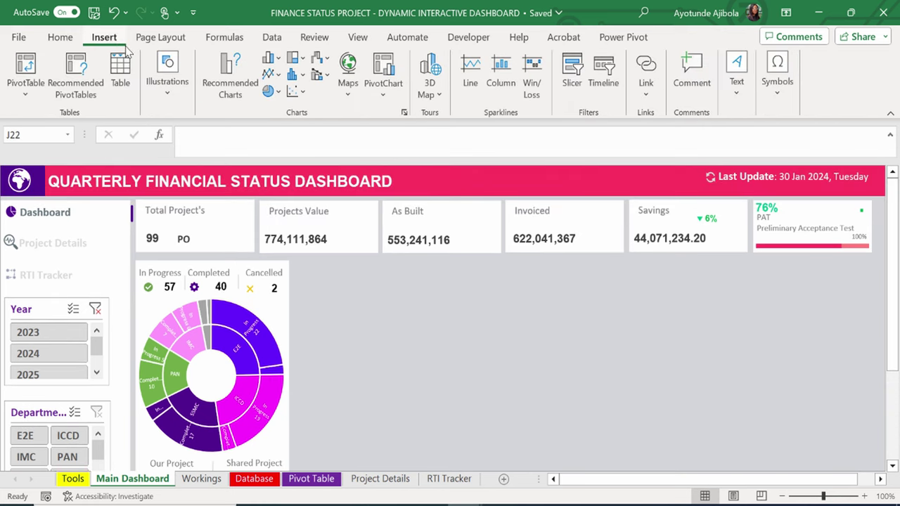
pyautogui.click(168, 80)
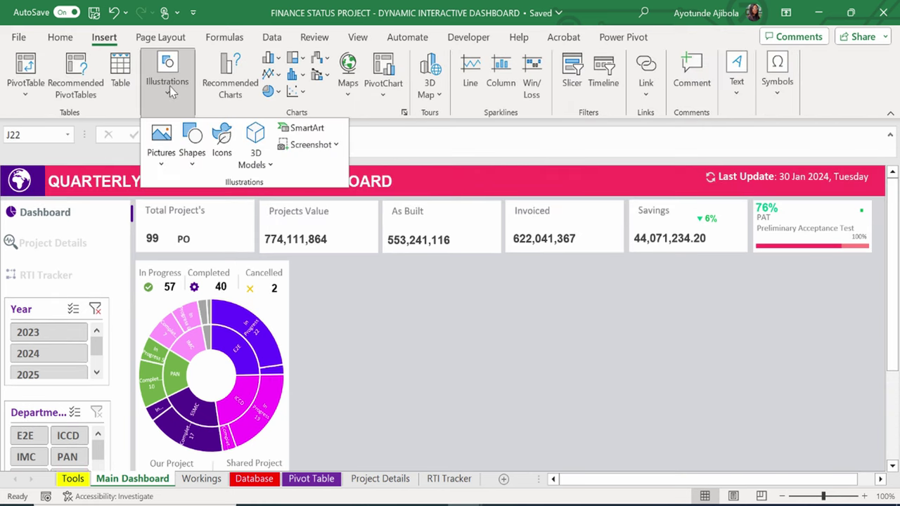
pyautogui.click(193, 145)
pyautogui.click(191, 301)
pyautogui.moveTo(316, 271); pyautogui.dragTo(592, 389)
pyautogui.press('Escape')
pyautogui.click(458, 279)
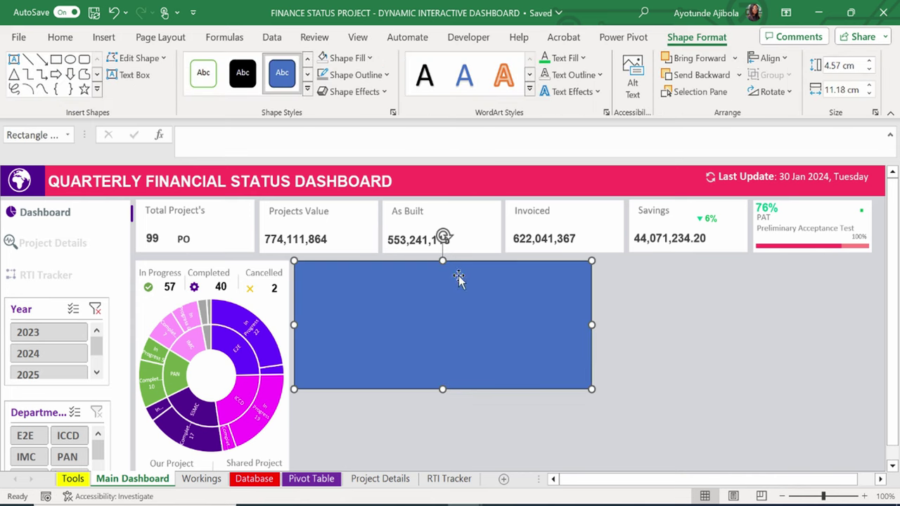
# Give the rectangle a white fill and no outline.
pyautogui.click(370, 59)
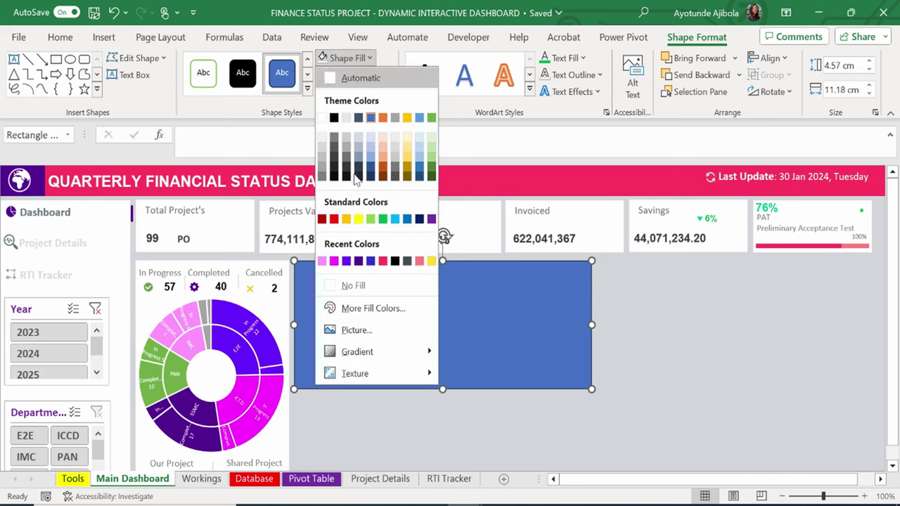
pyautogui.click(346, 288)
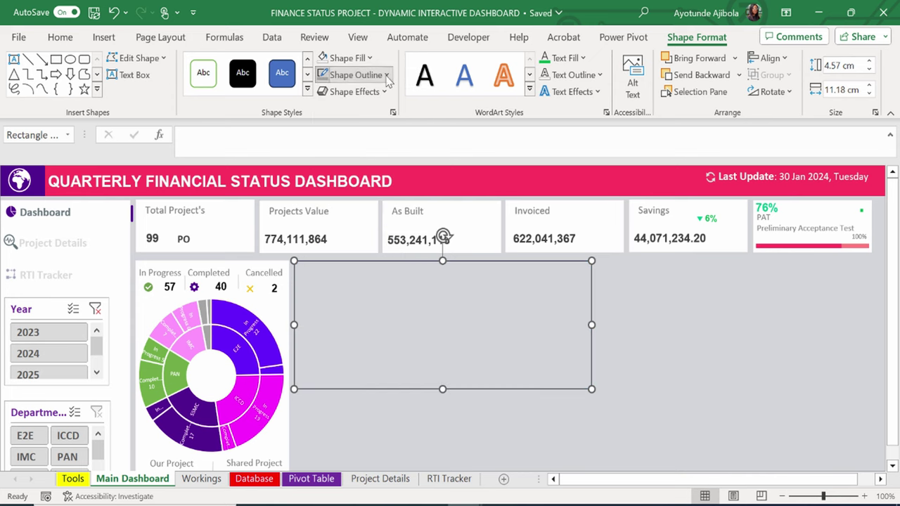
pyautogui.click(373, 75)
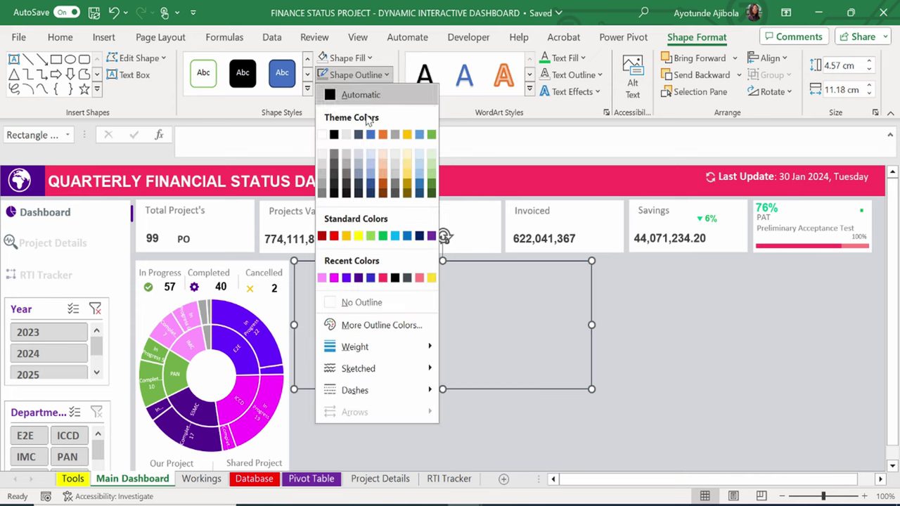
pyautogui.click(378, 60)
pyautogui.click(371, 59)
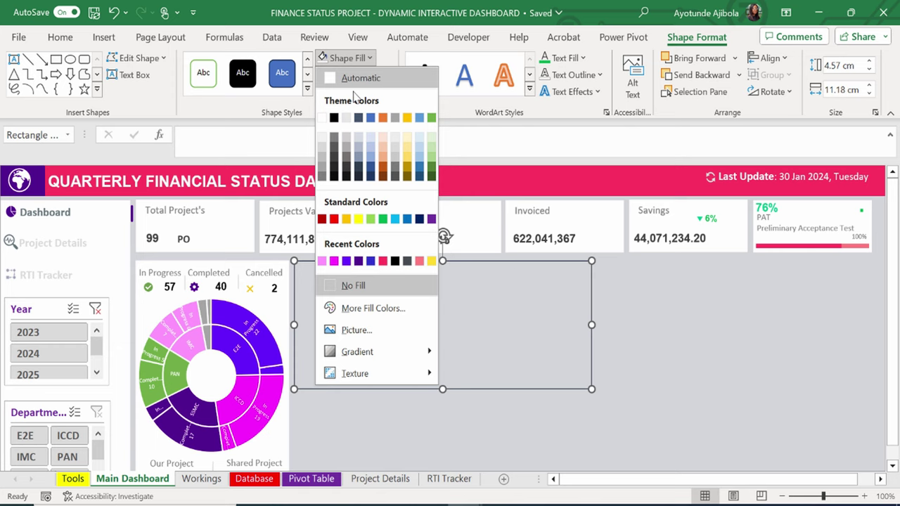
pyautogui.click(324, 115)
pyautogui.click(373, 74)
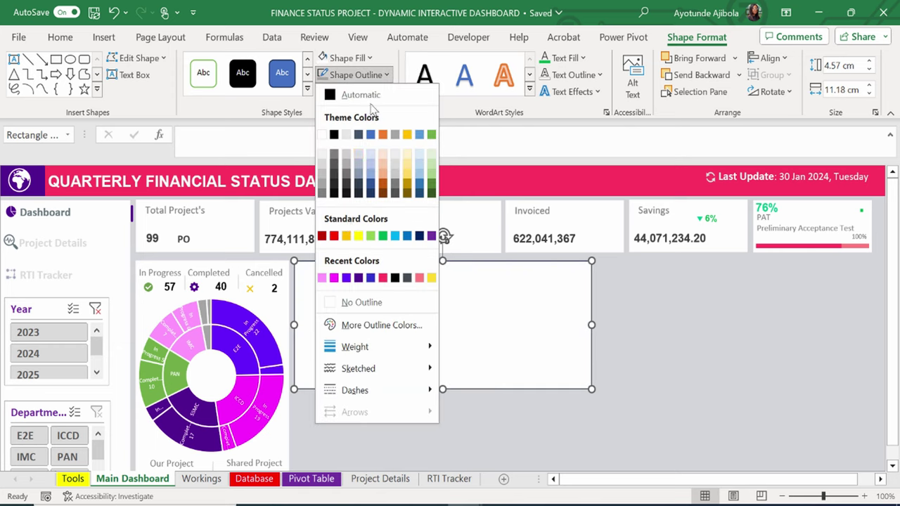
pyautogui.click(362, 307)
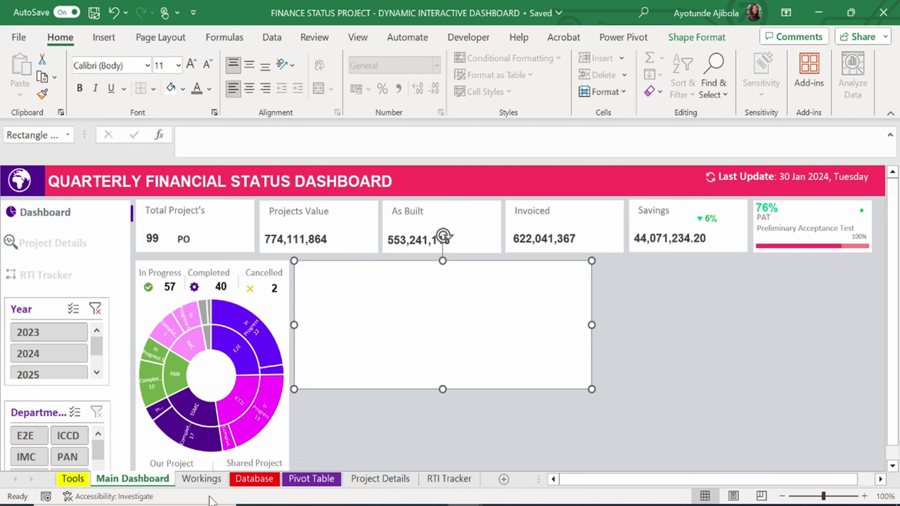
# Select the department projects-value pivot table (BD6:BE12) on the Pivot Table sheet.
pyautogui.click(329, 481)
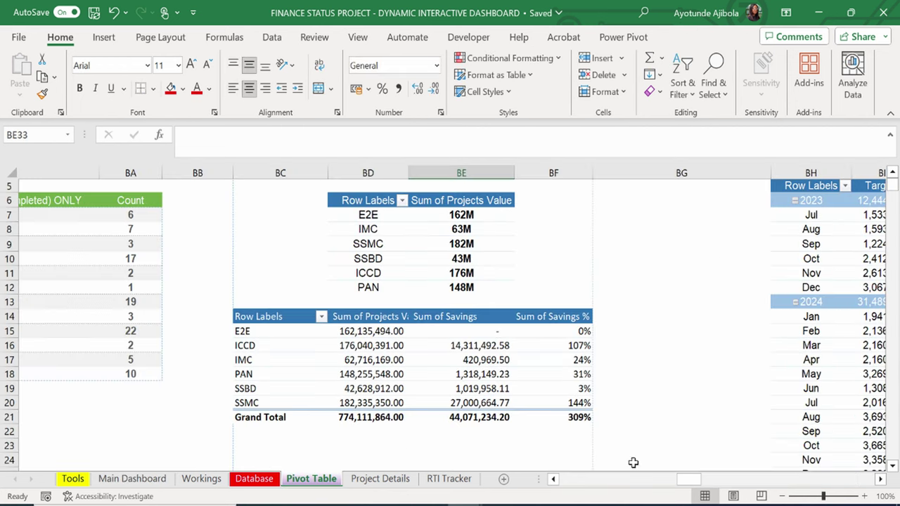
pyautogui.moveTo(675, 481)
pyautogui.mouseDown()
pyautogui.moveTo(599, 488)
pyautogui.moveTo(689, 475)
pyautogui.mouseUp()
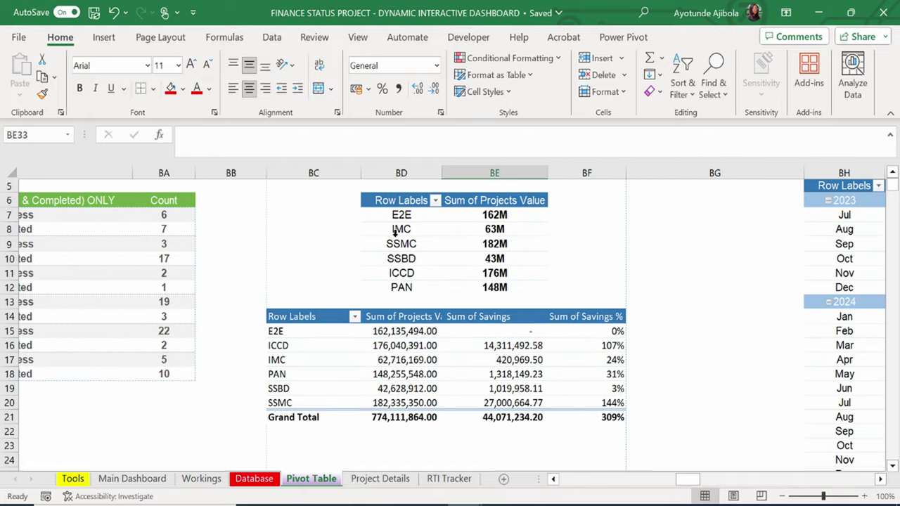
pyautogui.click(382, 199)
pyautogui.moveTo(410, 200); pyautogui.dragTo(502, 287)
pyautogui.press('Down')
pyautogui.click(681, 35)
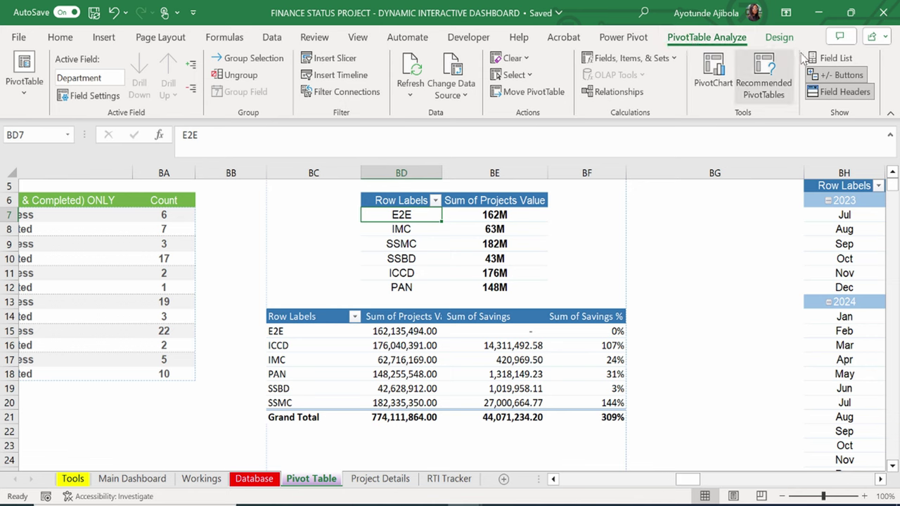
pyautogui.click(830, 59)
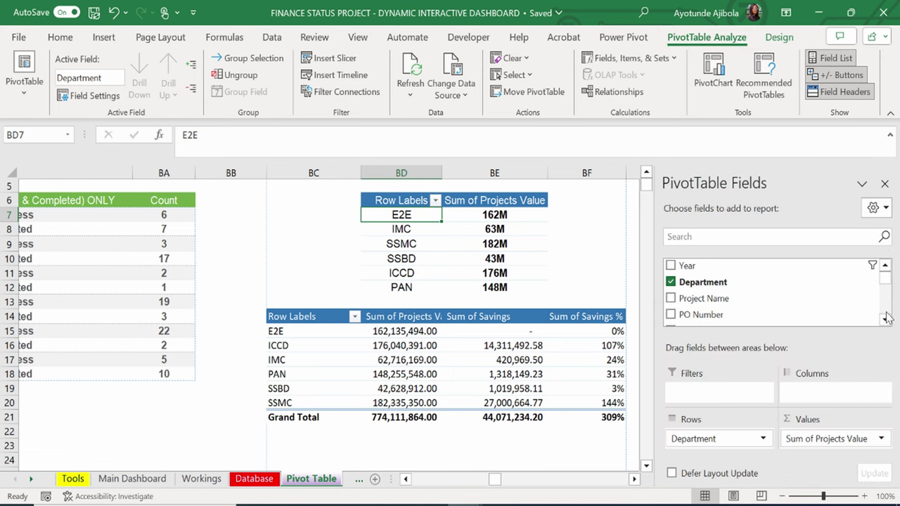
pyautogui.scroll(-2, 887, 321)
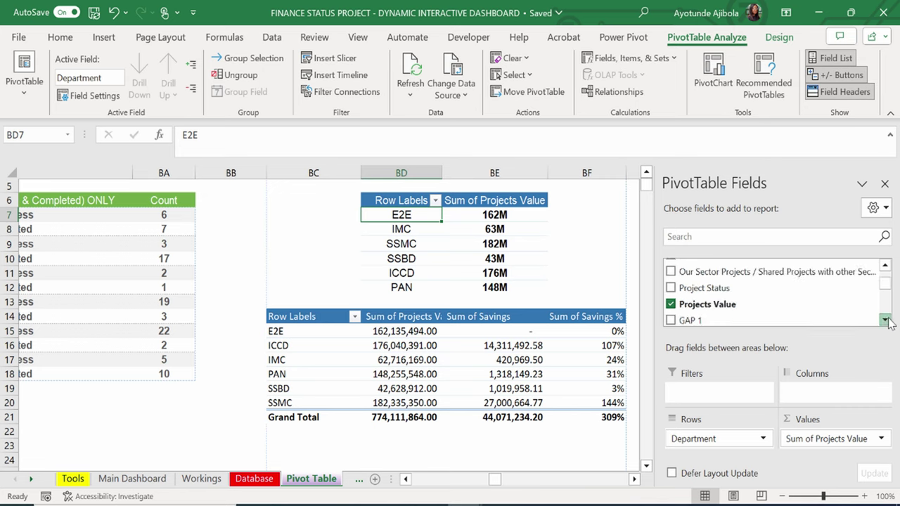
pyautogui.scroll(2, 731, 288)
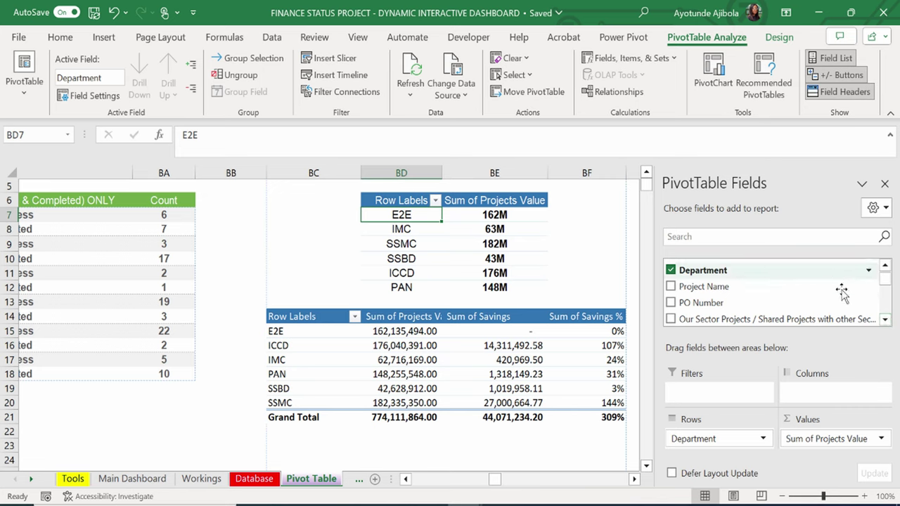
pyautogui.scroll(-2, 842, 294)
pyautogui.hotkey('ctrl', 'a')
pyautogui.click(59, 38)
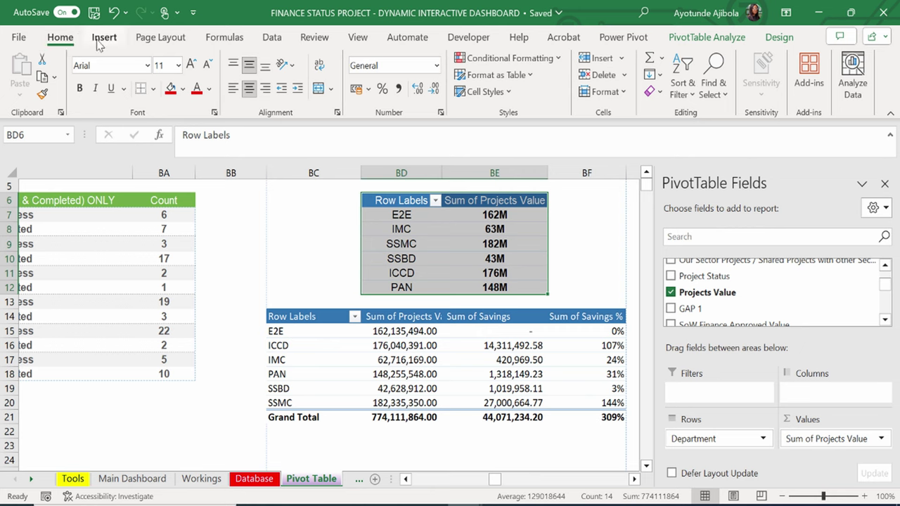
# Insert a clustered column PivotChart from the department pivot and cut it for moving.
pyautogui.click(99, 41)
pyautogui.click(380, 97)
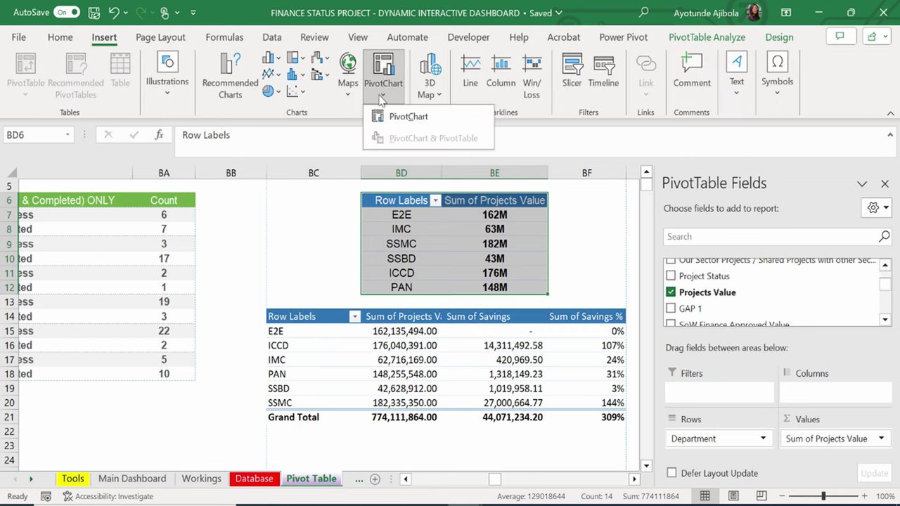
pyautogui.click(396, 117)
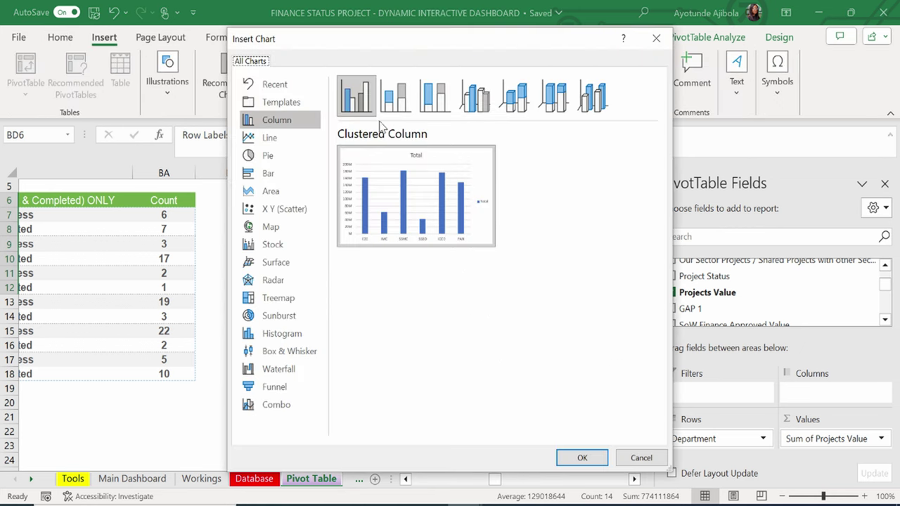
pyautogui.moveTo(374, 174)
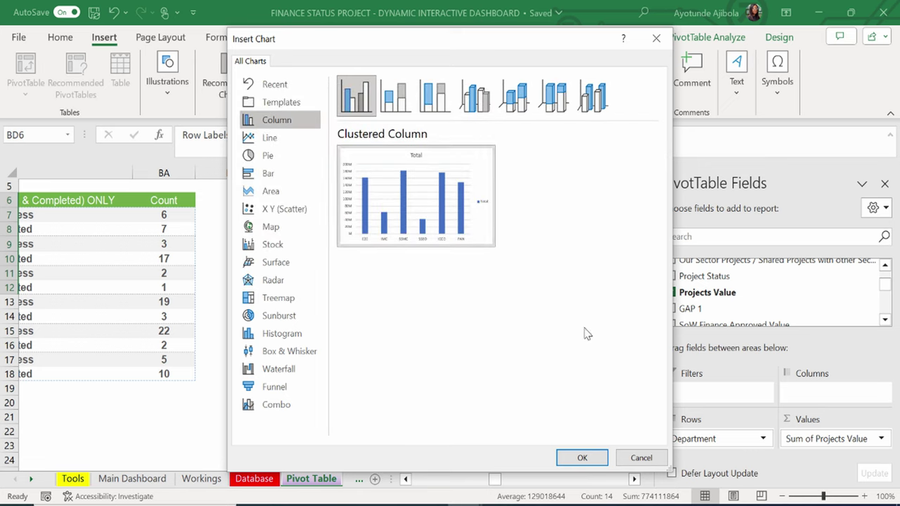
pyautogui.click(582, 457)
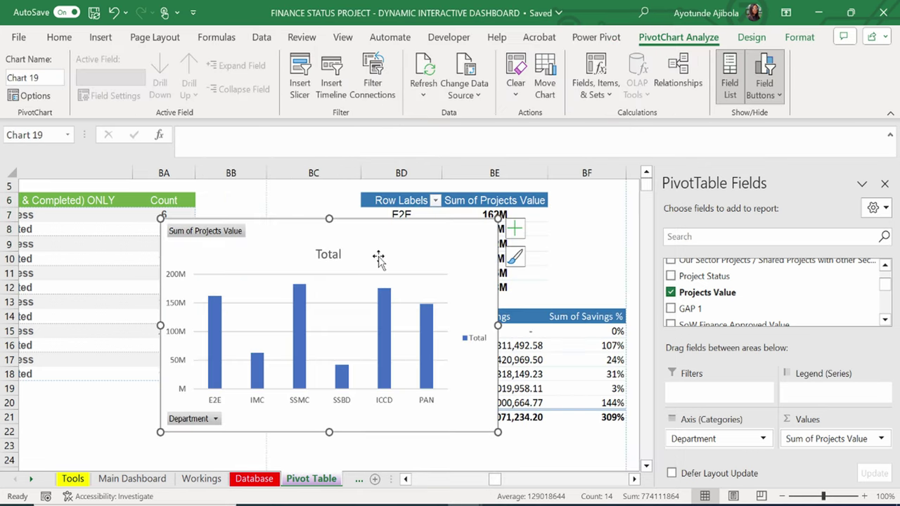
pyautogui.moveTo(379, 259); pyautogui.dragTo(483, 373)
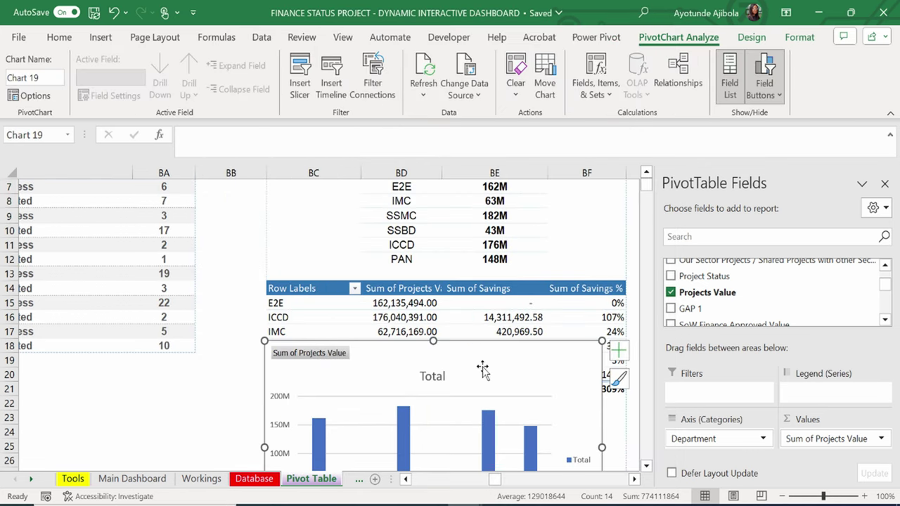
pyautogui.press('Delete')
# Fit the projects-value column chart over the white rectangle beside the sunburst on Main Dashboard.
pyautogui.click(133, 479)
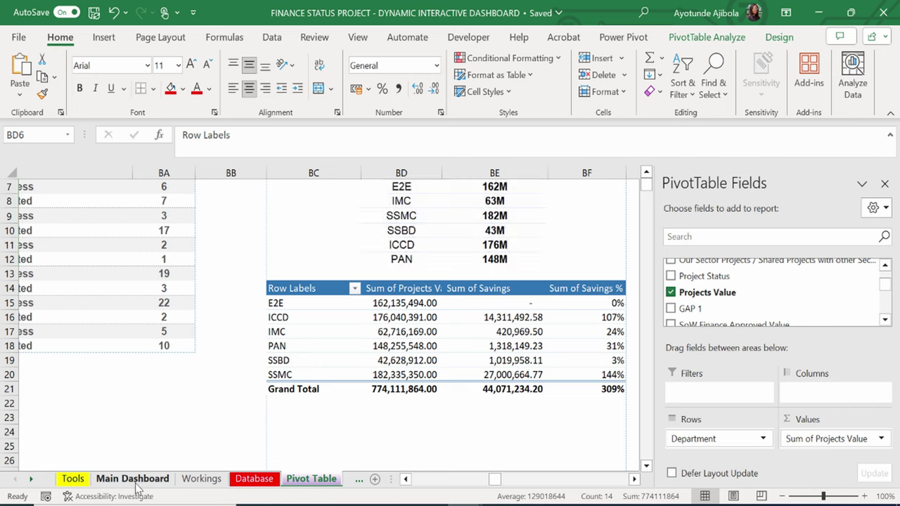
pyautogui.click(375, 351)
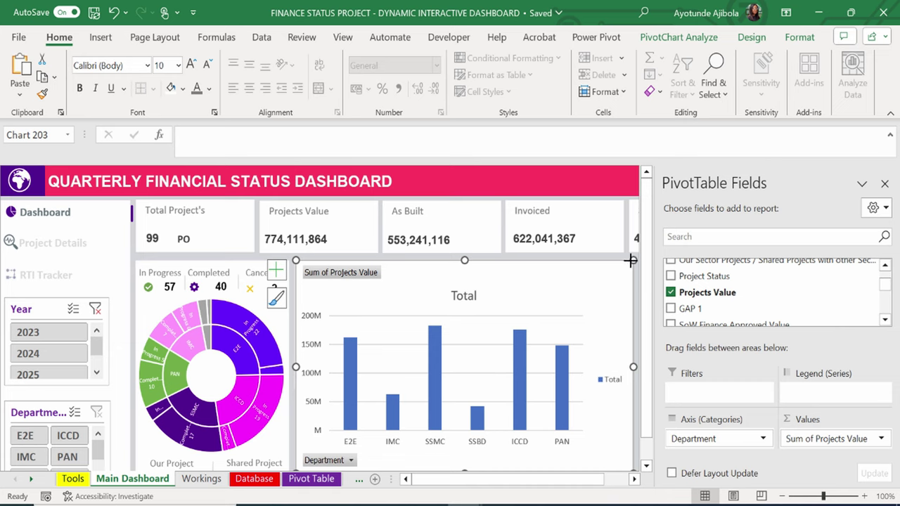
pyautogui.moveTo(633, 261); pyautogui.dragTo(611, 279)
pyautogui.moveTo(563, 301); pyautogui.dragTo(570, 286)
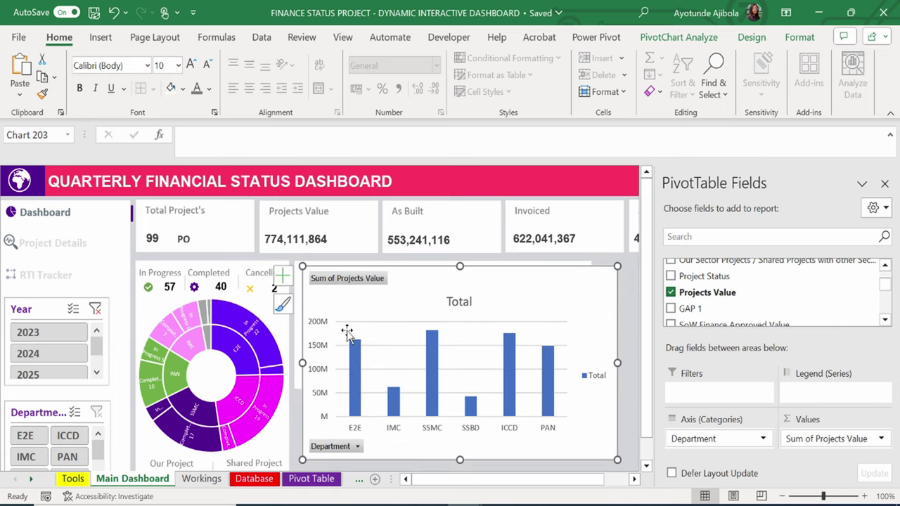
# Hide all field buttons on the projects-value PivotChart.
pyautogui.click(327, 350)
pyautogui.click(361, 296)
pyautogui.click(679, 37)
pyautogui.click(730, 88)
pyautogui.click(731, 86)
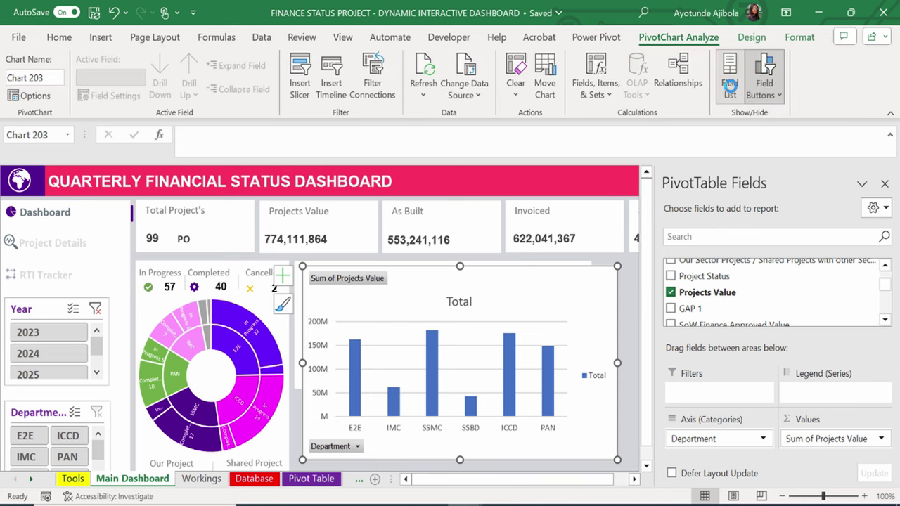
pyautogui.click(764, 95)
pyautogui.click(766, 76)
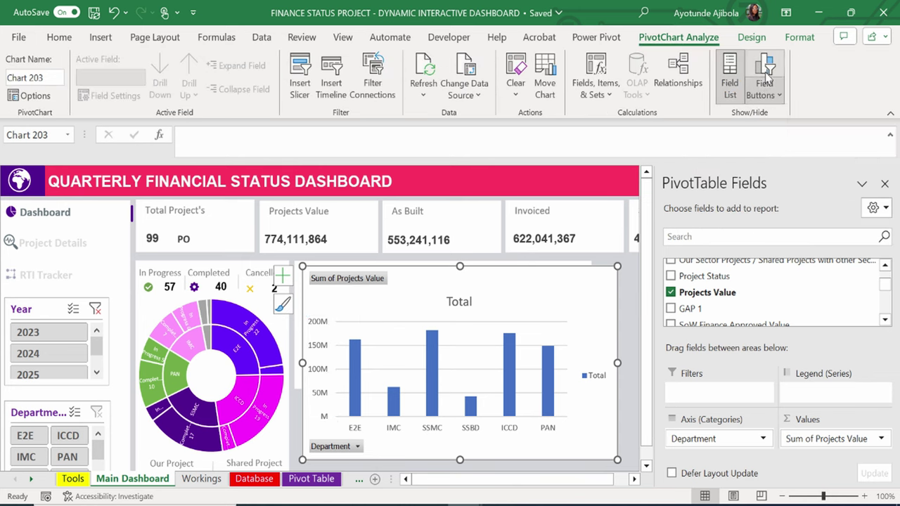
pyautogui.click(766, 76)
pyautogui.click(766, 75)
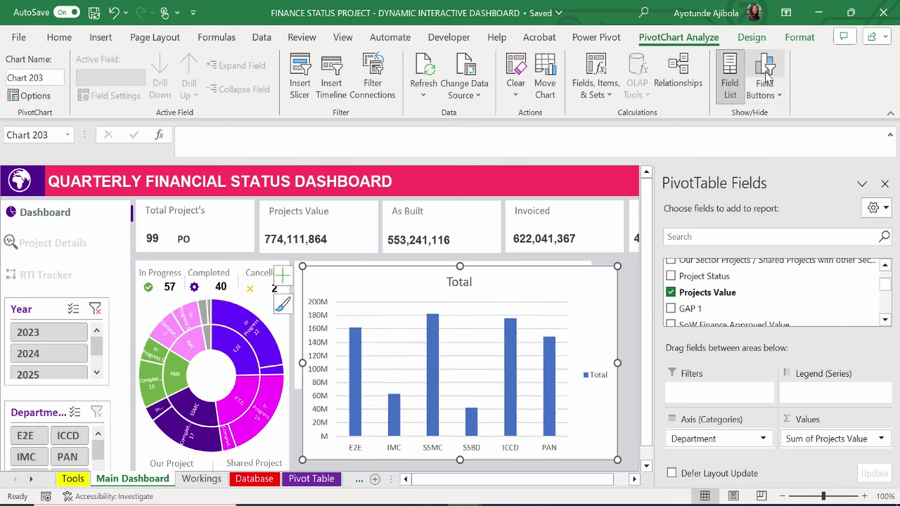
# Delete the chart's vertical value axis and Total legend, and close the PivotTable field list.
pyautogui.click(320, 317)
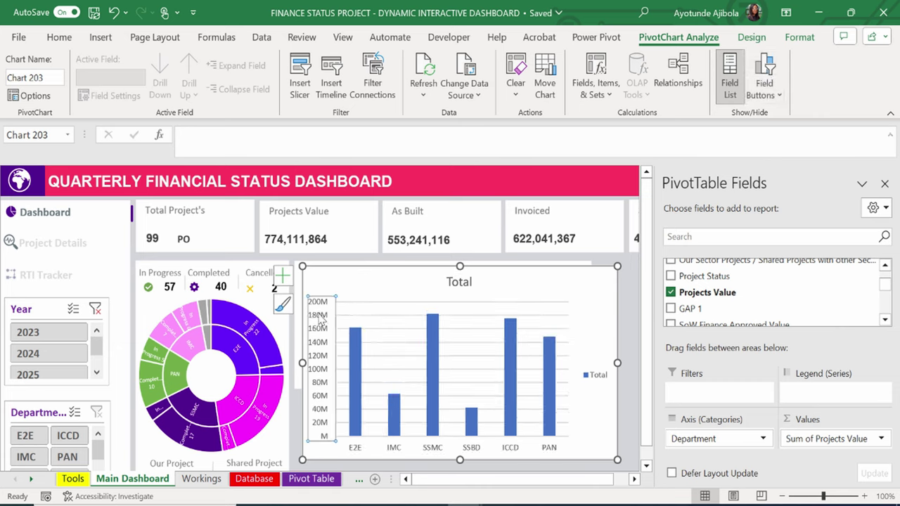
pyautogui.press('Delete')
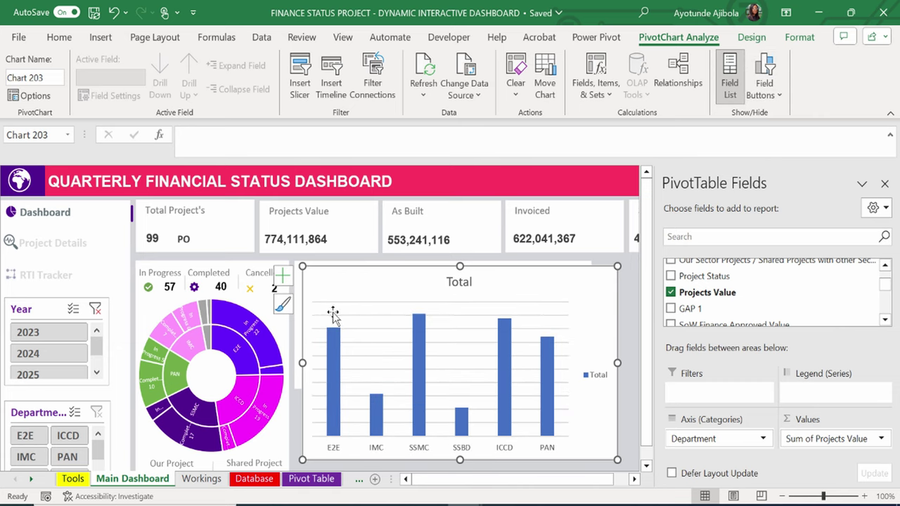
pyautogui.click(885, 184)
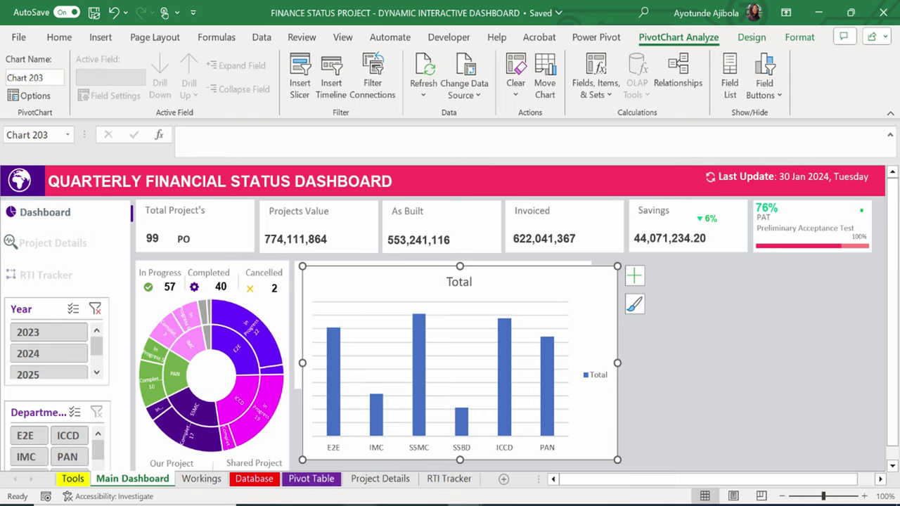
pyautogui.click(599, 380)
pyautogui.press('Delete')
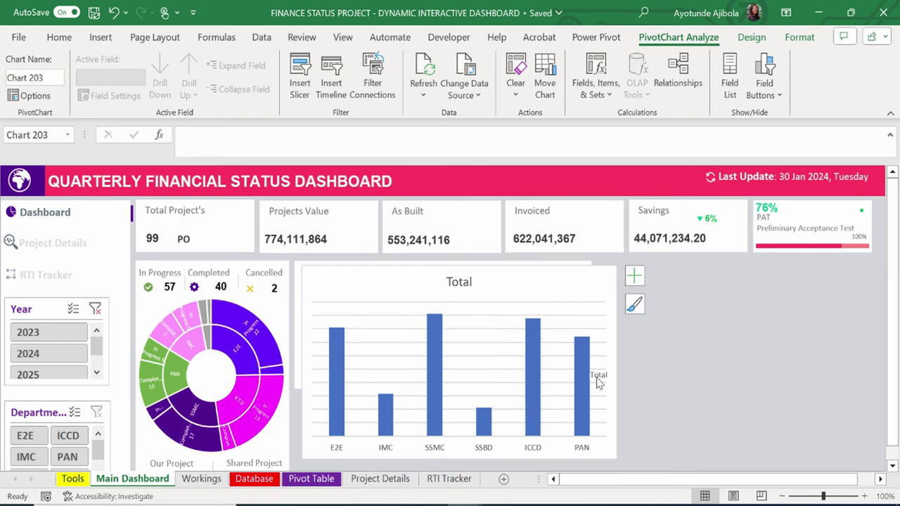
# Remove the bar chart's title and gridlines, then turn on value data labels.
pyautogui.click(498, 314)
pyautogui.click(493, 293)
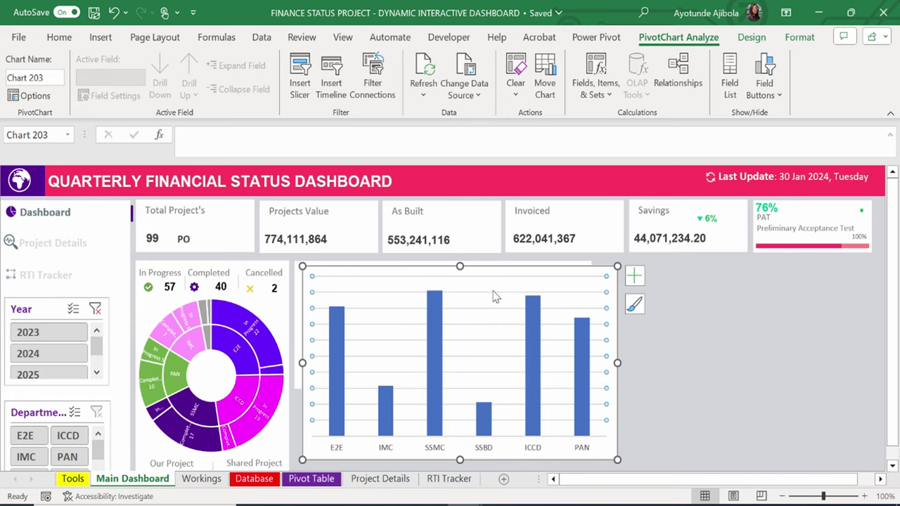
pyautogui.click(495, 297)
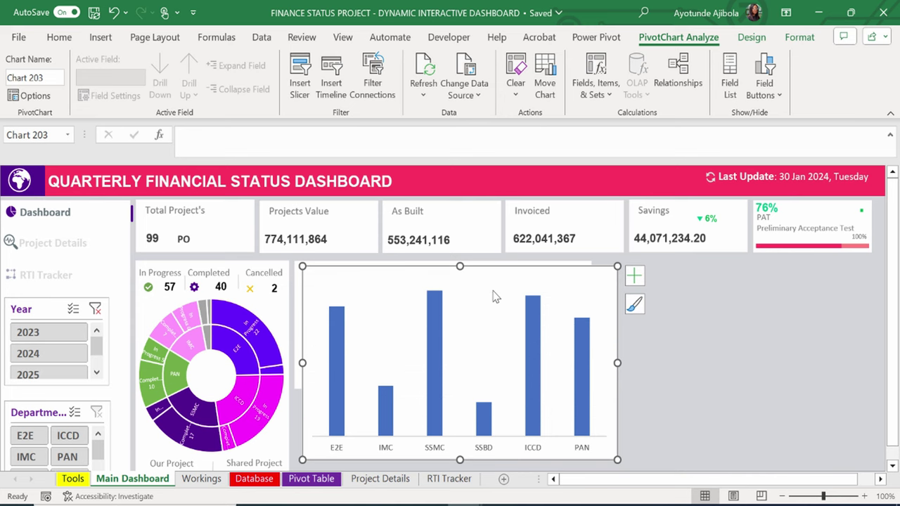
pyautogui.click(633, 278)
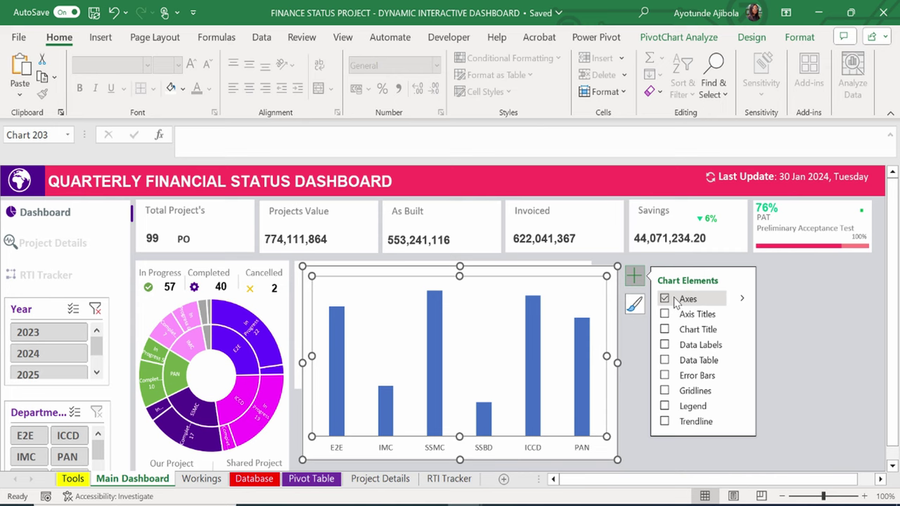
pyautogui.click(669, 344)
pyautogui.click(787, 331)
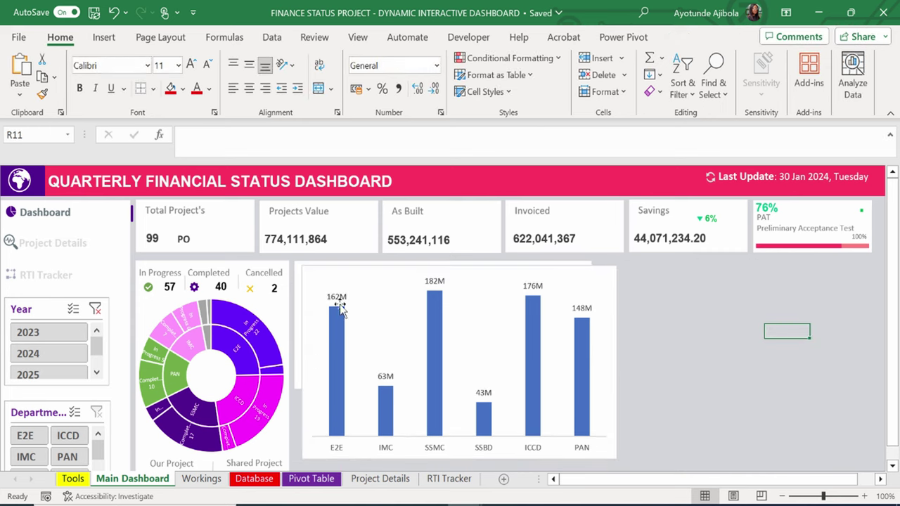
# Format the data labels (162M, 63M…) as bold Arial at size 10.5.
pyautogui.click(338, 300)
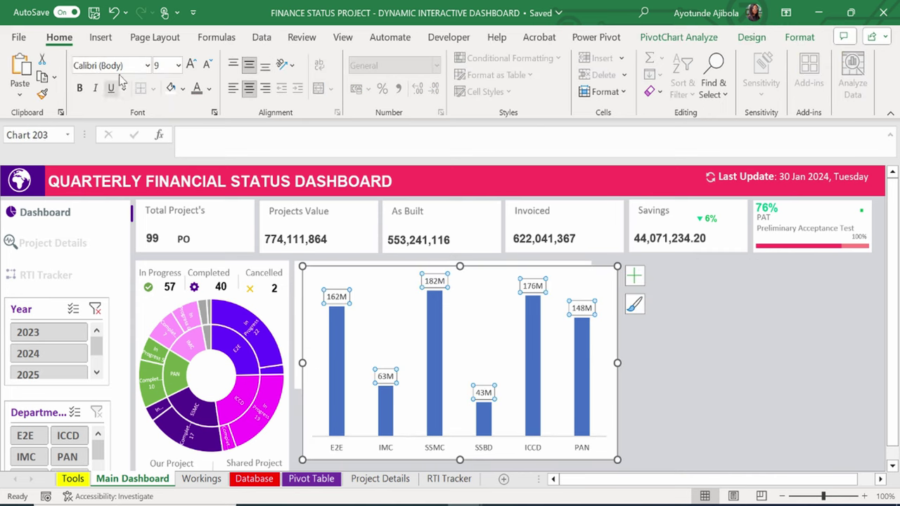
pyautogui.click(147, 65)
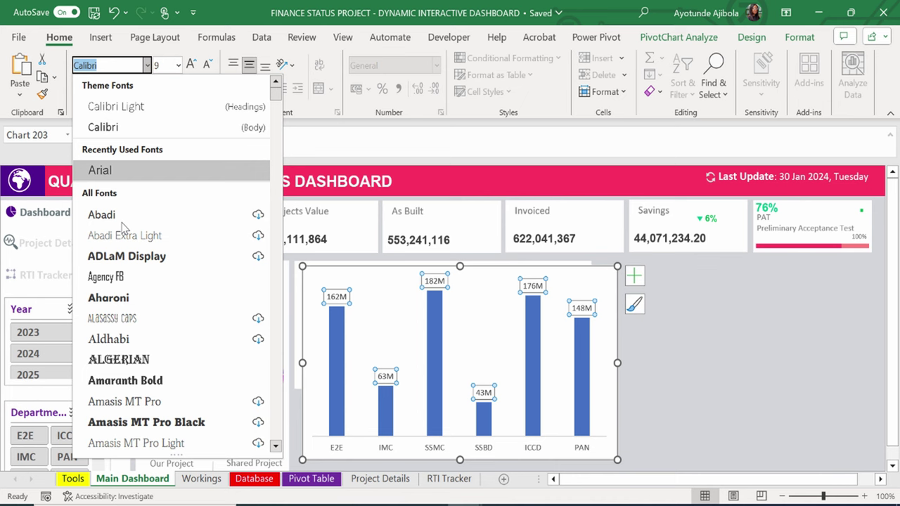
pyautogui.click(110, 173)
pyautogui.click(191, 65)
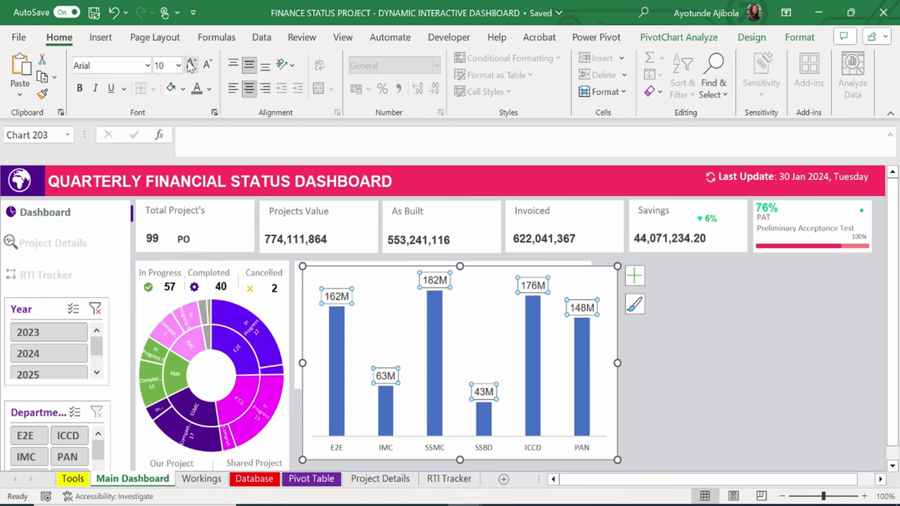
pyautogui.click(79, 89)
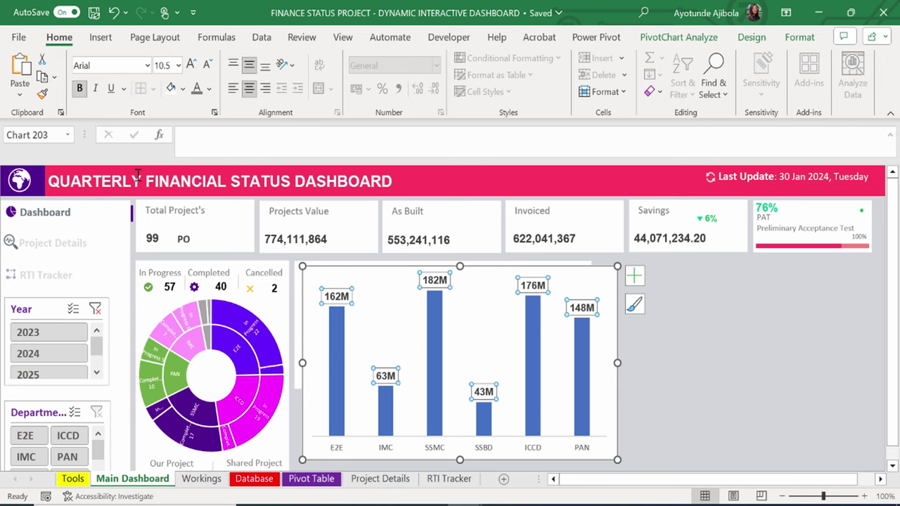
pyautogui.click(437, 332)
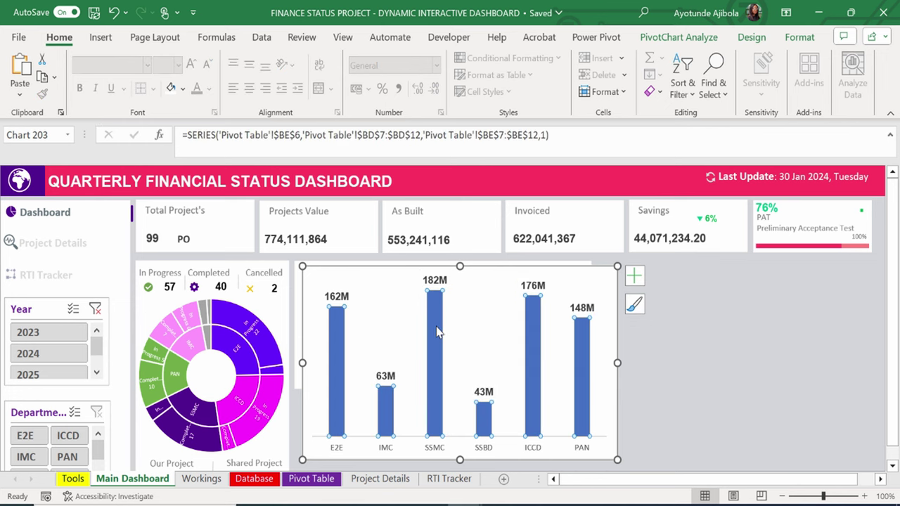
# Fill the department bars with pink-red.
pyautogui.click(678, 37)
pyautogui.click(795, 39)
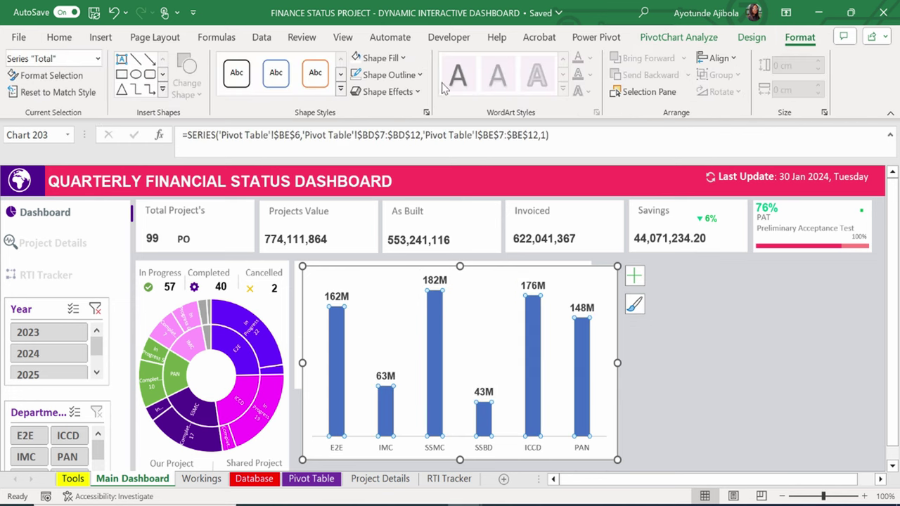
pyautogui.click(403, 59)
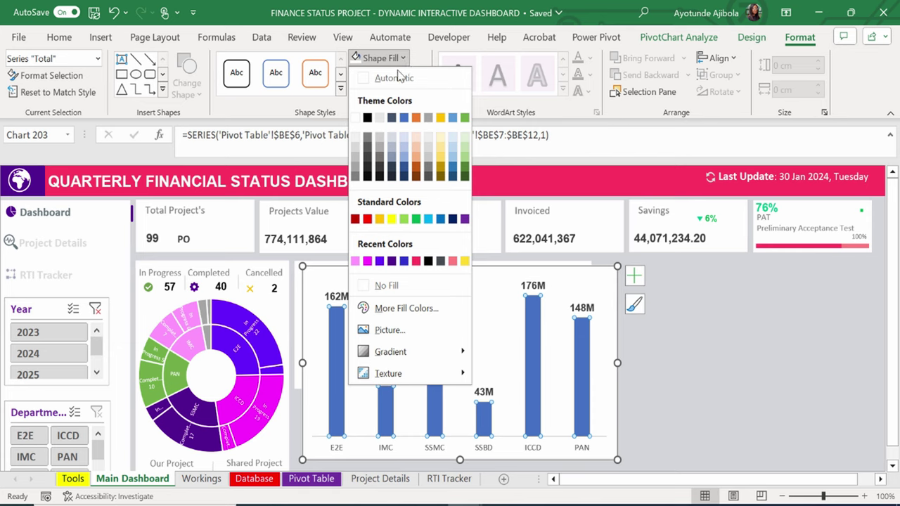
pyautogui.click(416, 262)
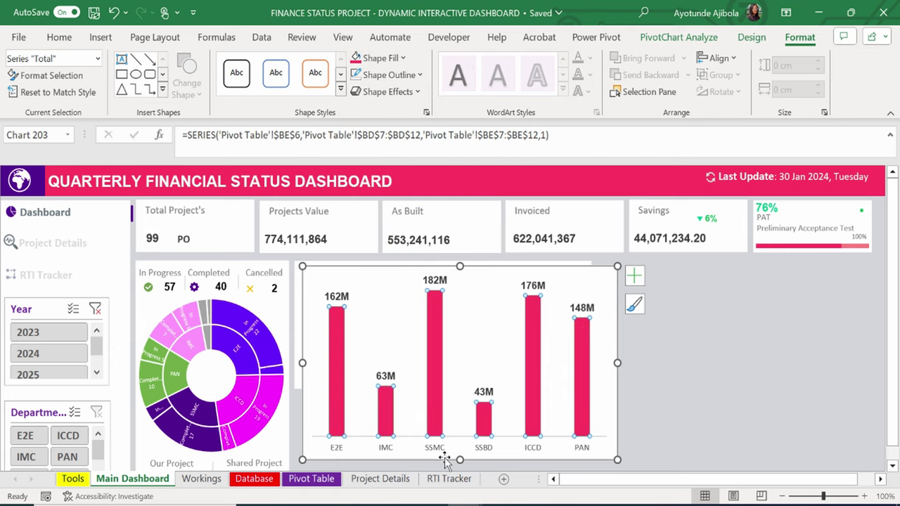
# Resize the chart frame smaller by dragging its edges.
pyautogui.moveTo(458, 460); pyautogui.dragTo(447, 391)
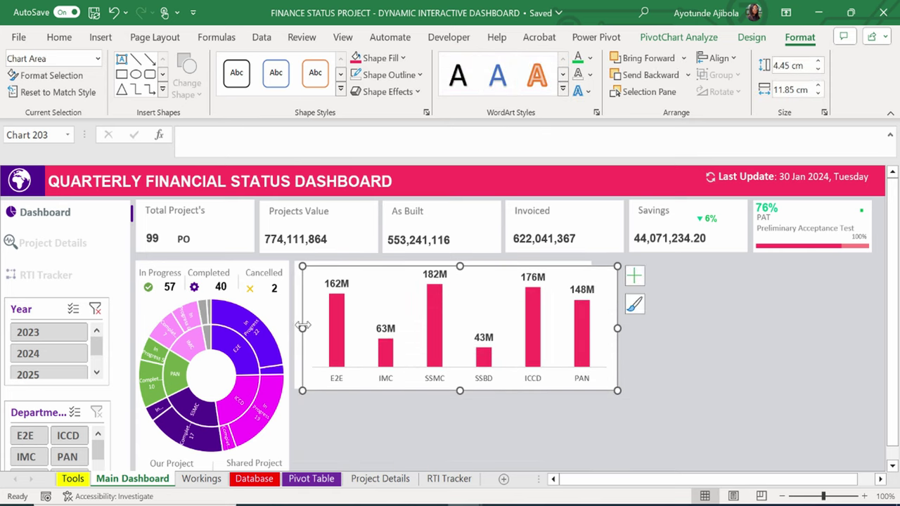
pyautogui.moveTo(302, 328); pyautogui.dragTo(296, 325)
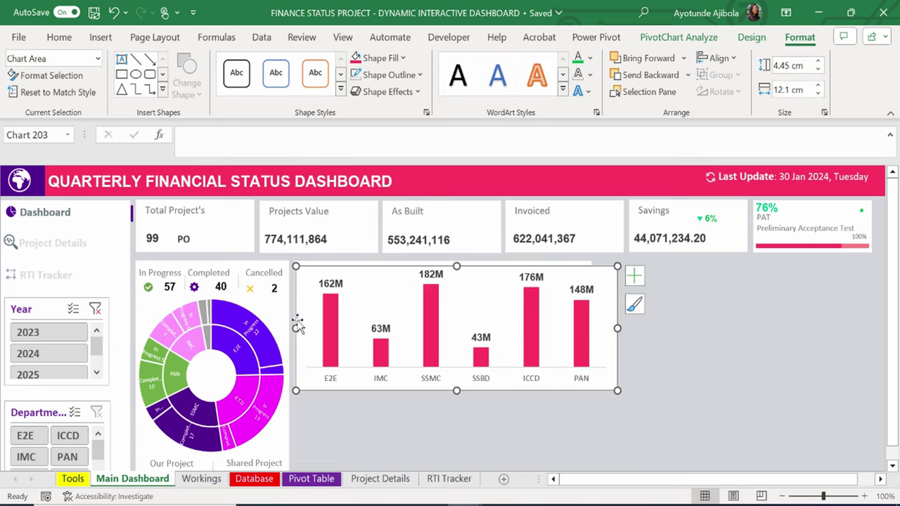
pyautogui.moveTo(455, 268); pyautogui.dragTo(455, 263)
pyautogui.moveTo(617, 327); pyautogui.dragTo(596, 328)
pyautogui.click(635, 364)
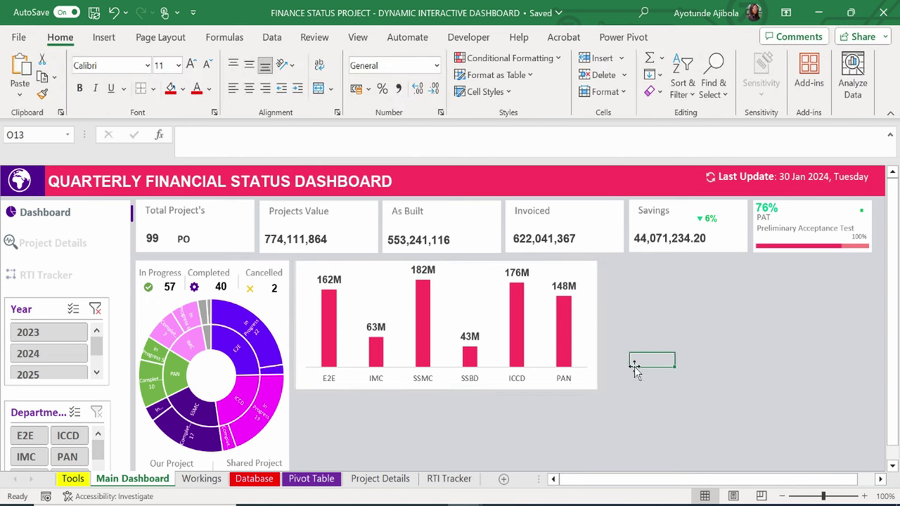
# Give the chart area No Fill so its background is transparent.
pyautogui.click(591, 366)
pyautogui.click(390, 59)
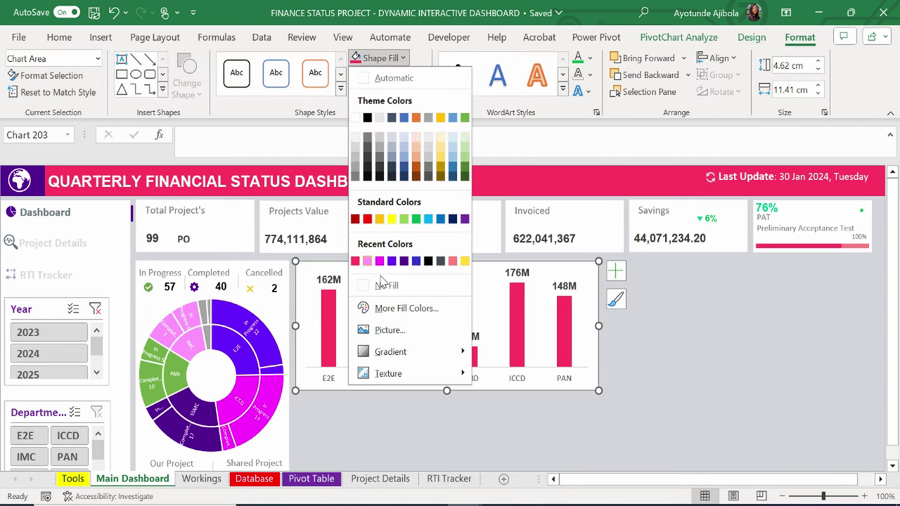
pyautogui.click(385, 285)
pyautogui.click(564, 461)
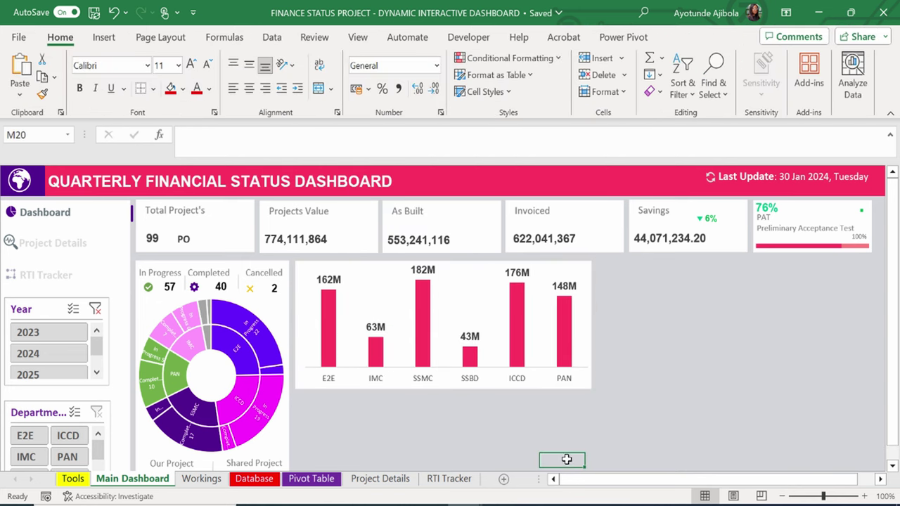
# Remove the plot area outline, then copy the Cancelled text box above the chart.
pyautogui.click(440, 283)
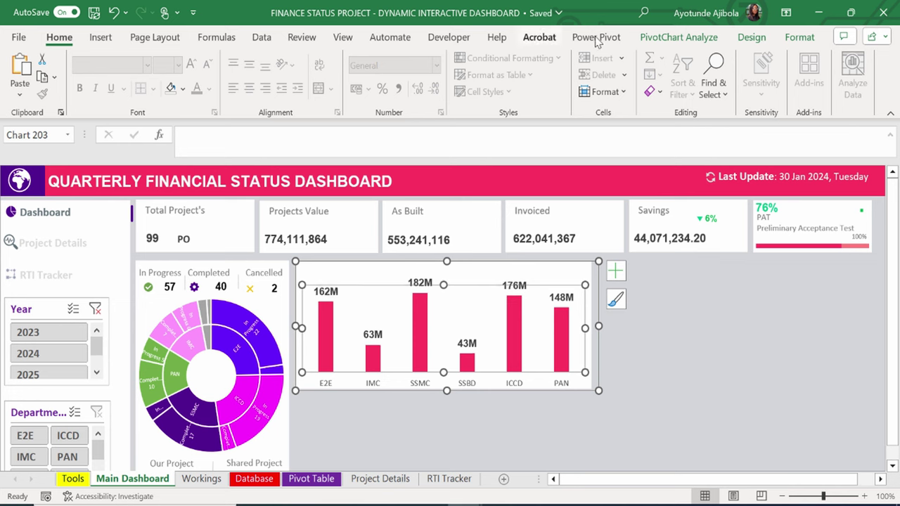
pyautogui.click(799, 37)
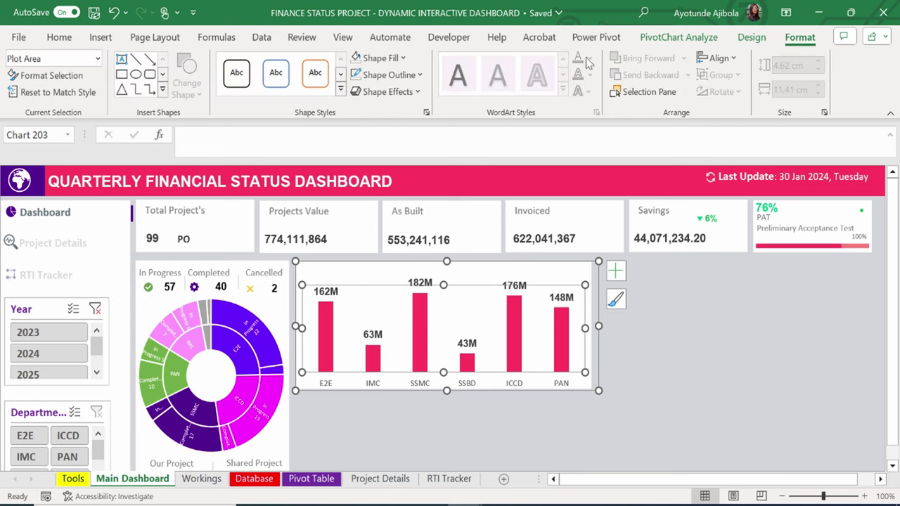
pyautogui.click(383, 57)
pyautogui.click(384, 58)
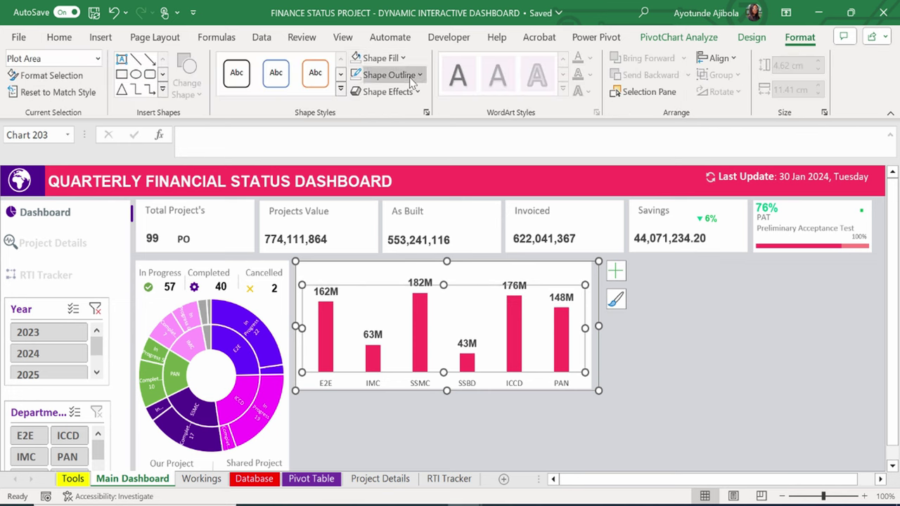
pyautogui.click(389, 74)
pyautogui.click(391, 302)
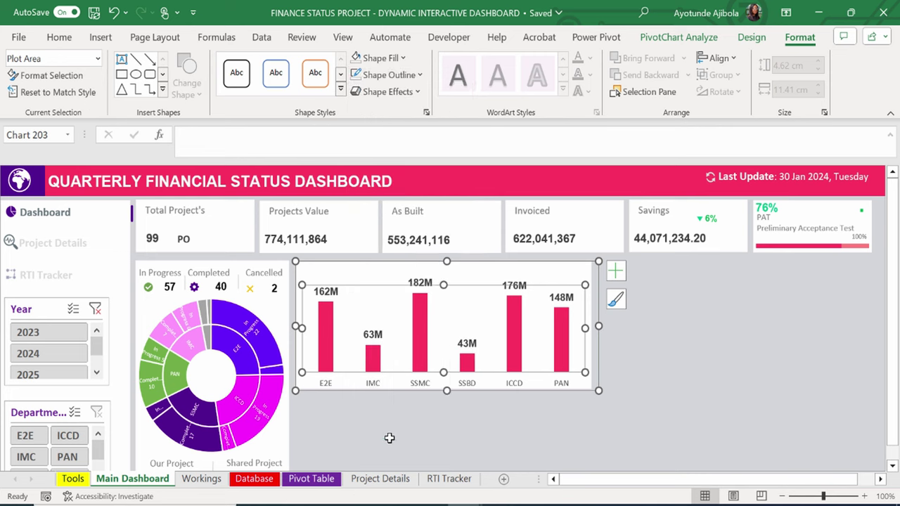
pyautogui.click(389, 437)
pyautogui.click(299, 281)
pyautogui.moveTo(298, 281); pyautogui.dragTo(469, 280)
# Replace the copied text with 'Projects Value by Department' and align it left.
pyautogui.doubleClick(406, 273)
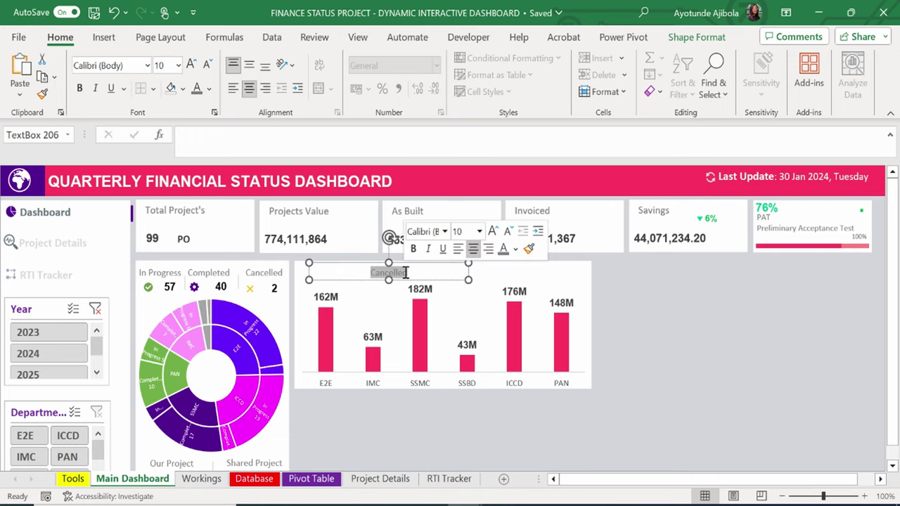
pyautogui.write('Pr')
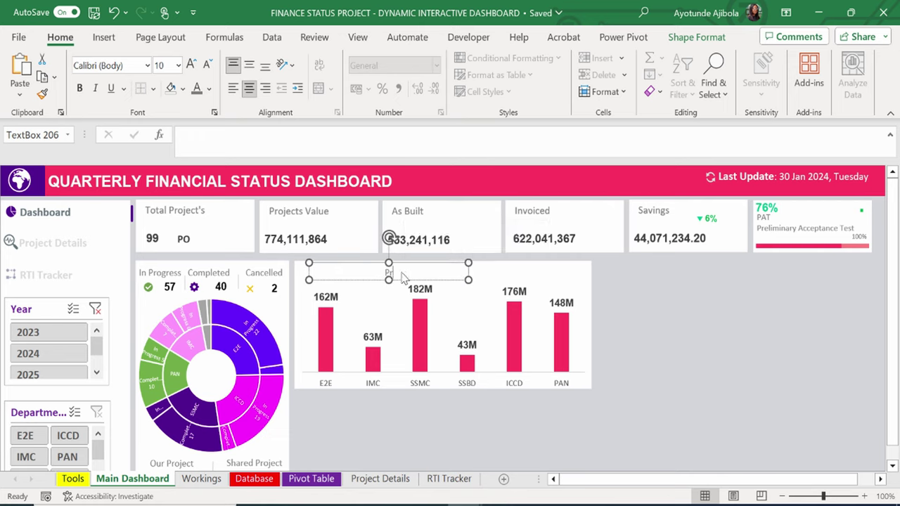
pyautogui.write('ojects Value by Department')
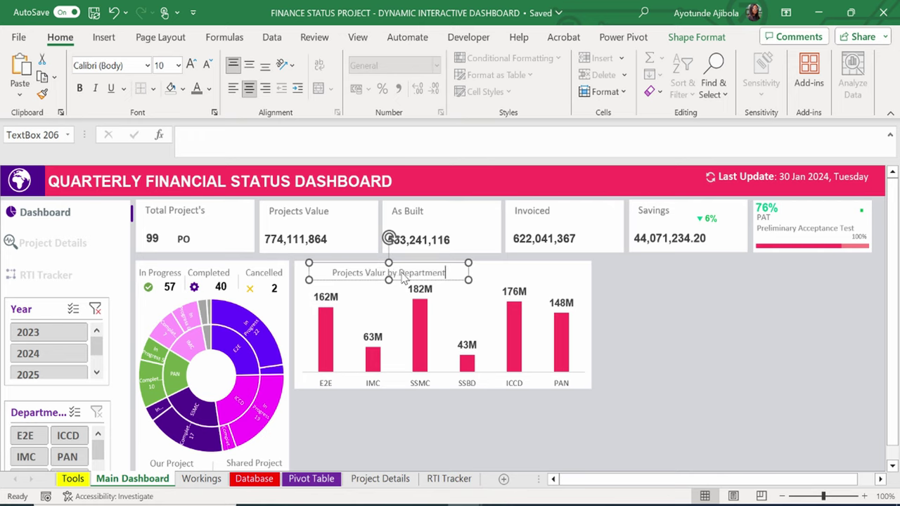
pyautogui.click(456, 287)
pyautogui.click(446, 273)
pyautogui.moveTo(446, 272); pyautogui.dragTo(332, 272)
pyautogui.click(233, 88)
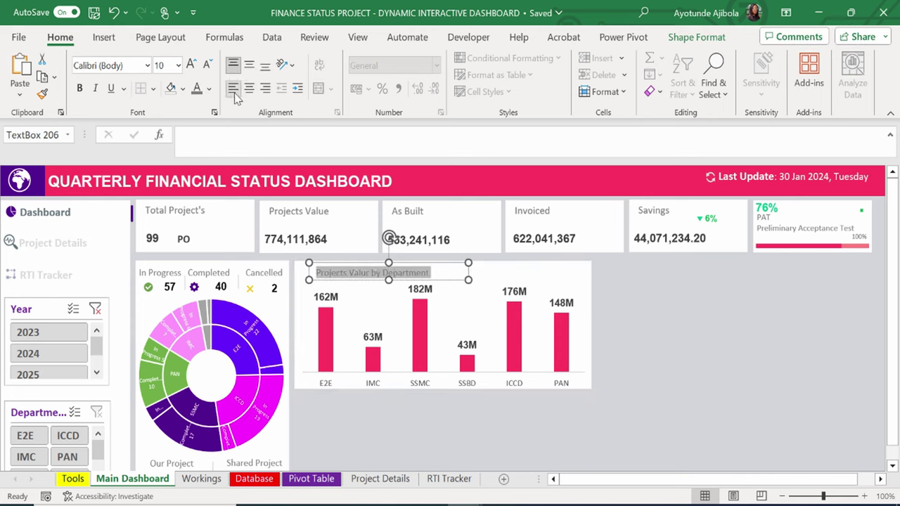
pyautogui.click(418, 444)
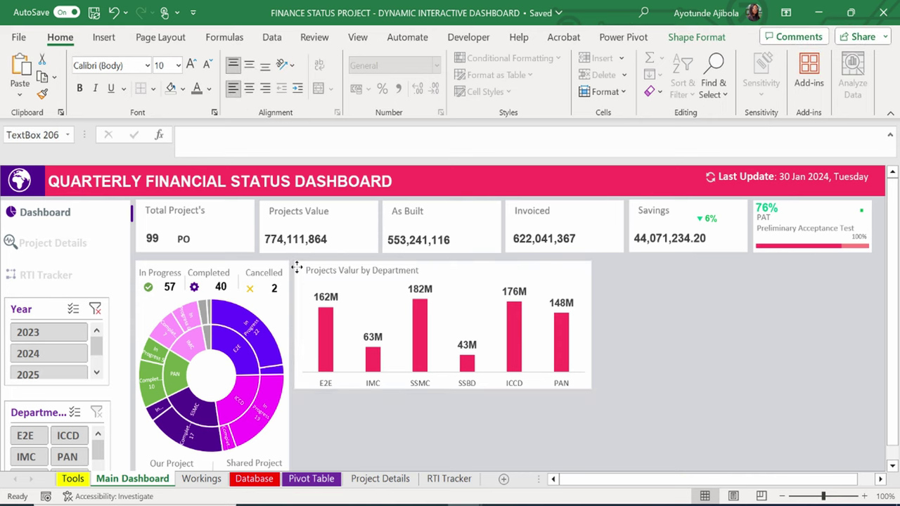
pyautogui.click(427, 418)
pyautogui.click(104, 37)
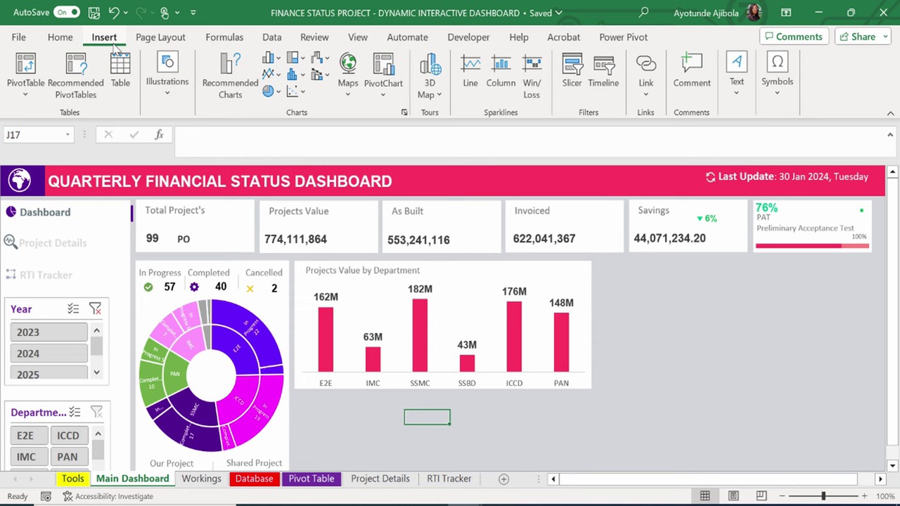
# Draw a large rectangle below the department bar chart.
pyautogui.click(166, 83)
pyautogui.click(191, 148)
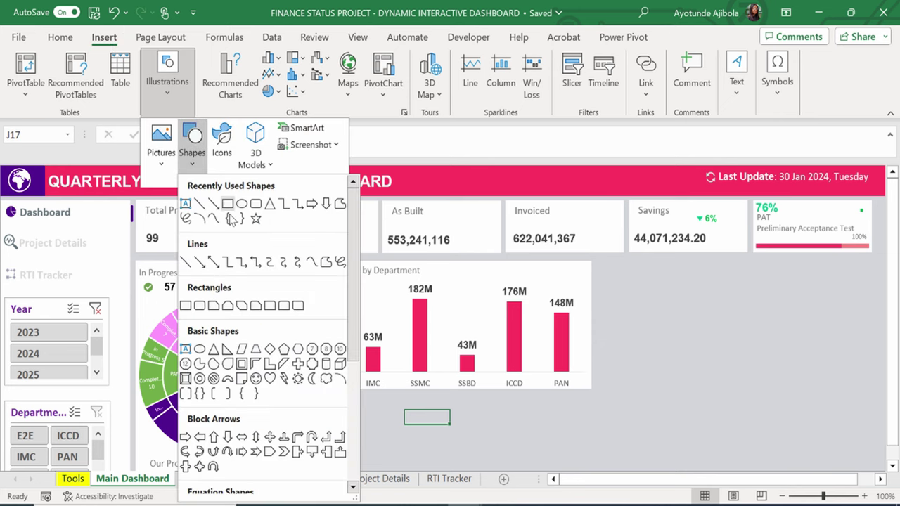
pyautogui.click(232, 217)
pyautogui.moveTo(297, 406)
pyautogui.mouseDown()
pyautogui.moveTo(358, 410)
pyautogui.moveTo(583, 471)
pyautogui.moveTo(583, 420)
pyautogui.moveTo(595, 421)
pyautogui.mouseUp()
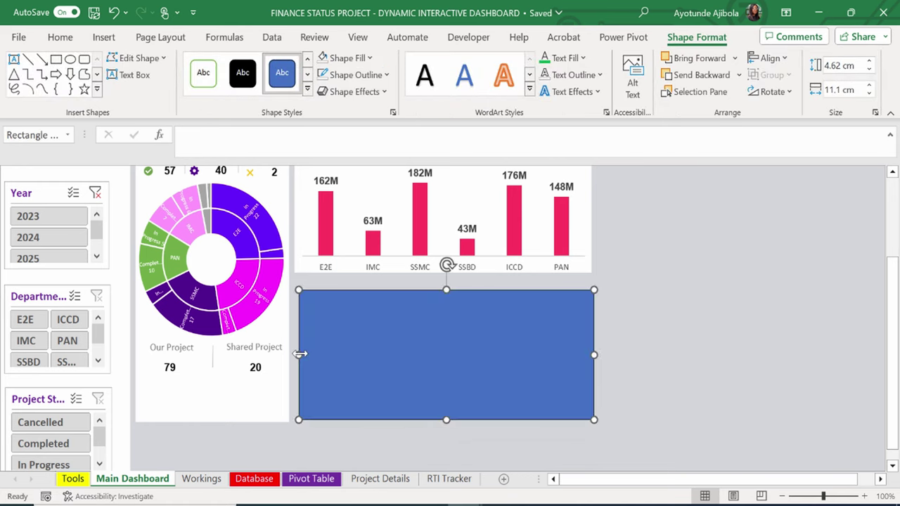
pyautogui.scroll(2, 296, 353)
# Select the bar and sunburst charts and check the Align options without applying any.
pyautogui.click(299, 236)
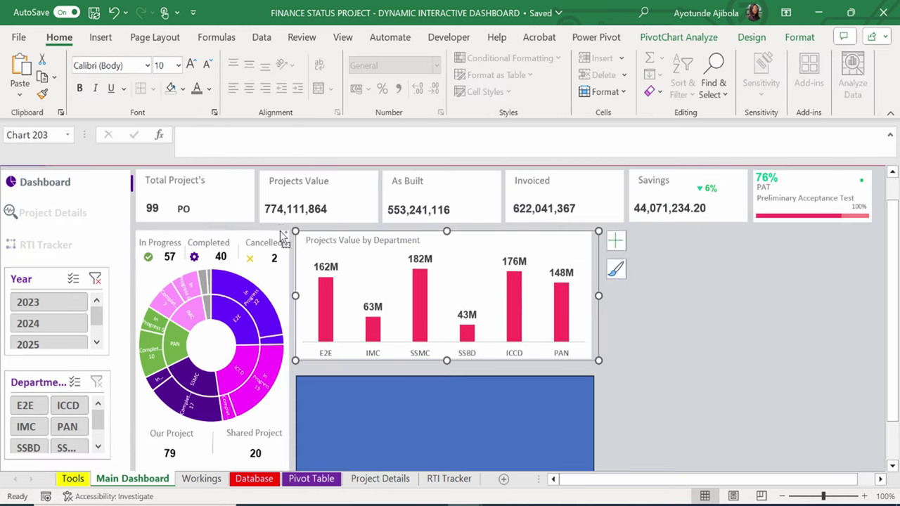
pyautogui.keyDown('ctrl'); pyautogui.click(280, 232); pyautogui.keyUp('ctrl')
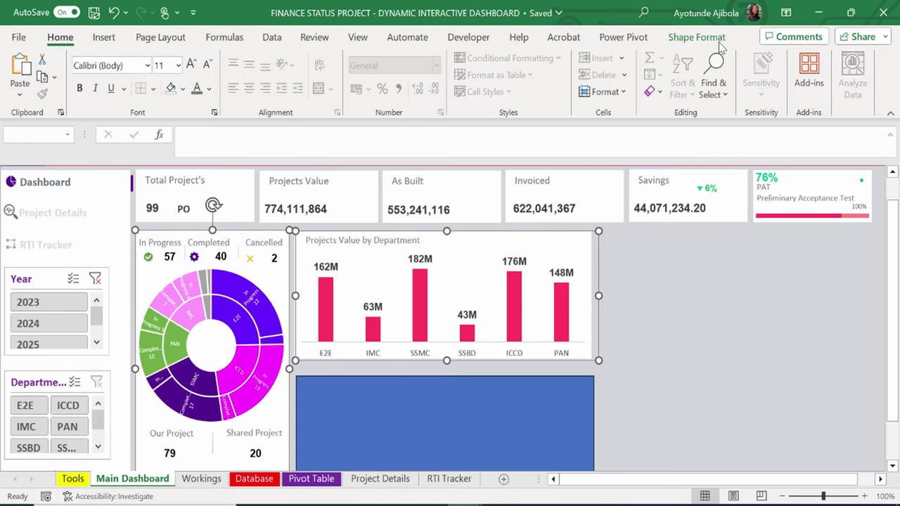
pyautogui.click(682, 38)
pyautogui.click(768, 58)
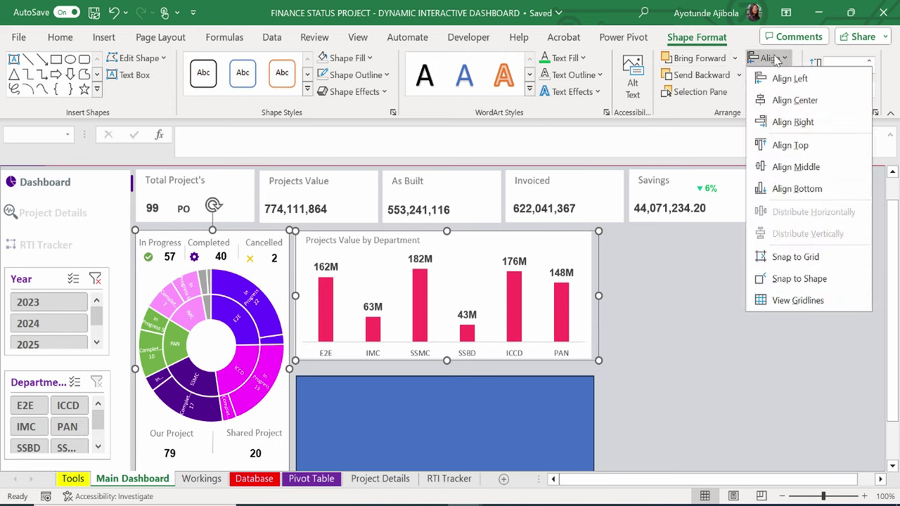
pyautogui.click(806, 147)
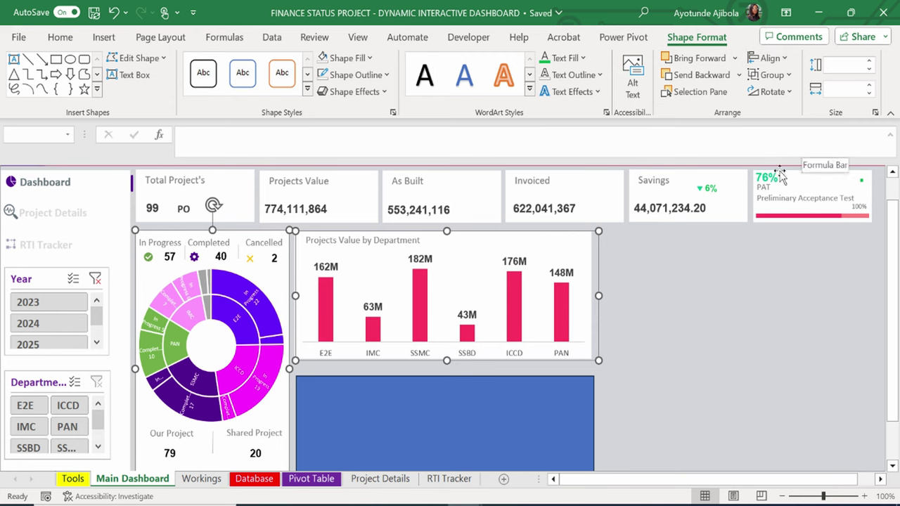
# Align Left the Projects Value by Department chart and the blue rectangle.
pyautogui.click(736, 314)
pyautogui.click(680, 289)
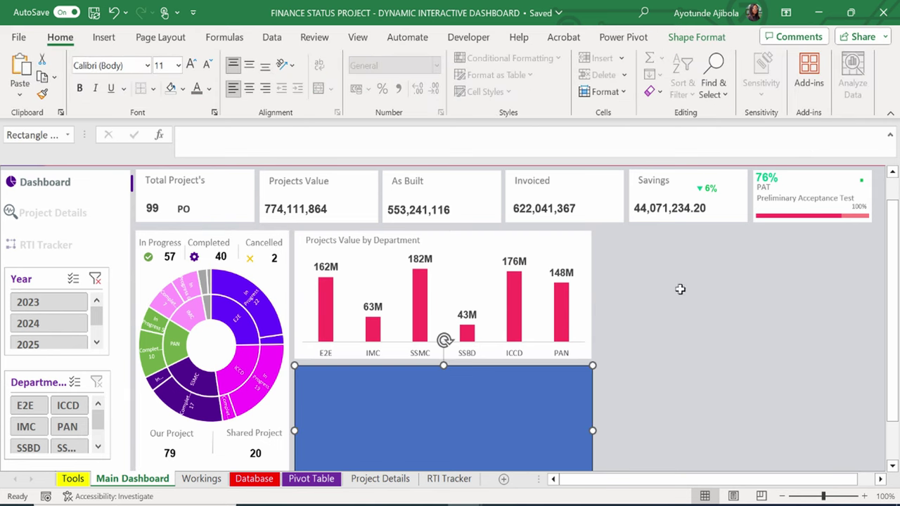
pyautogui.click(589, 242)
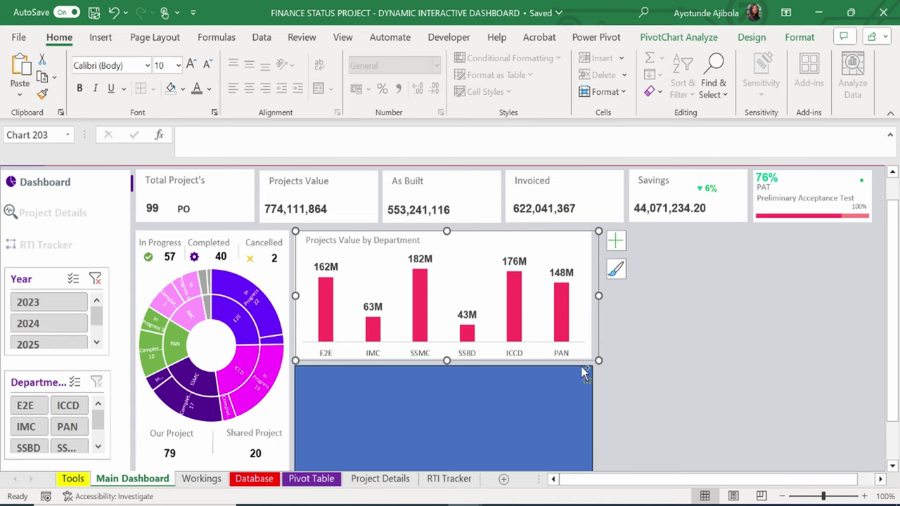
pyautogui.keyDown('shift'); pyautogui.click(584, 372); pyautogui.keyUp('shift')
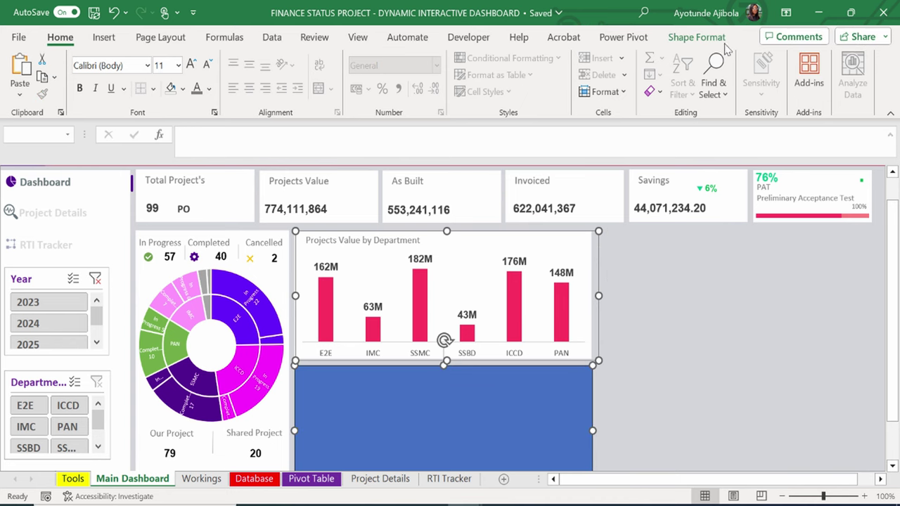
pyautogui.click(702, 37)
pyautogui.click(762, 62)
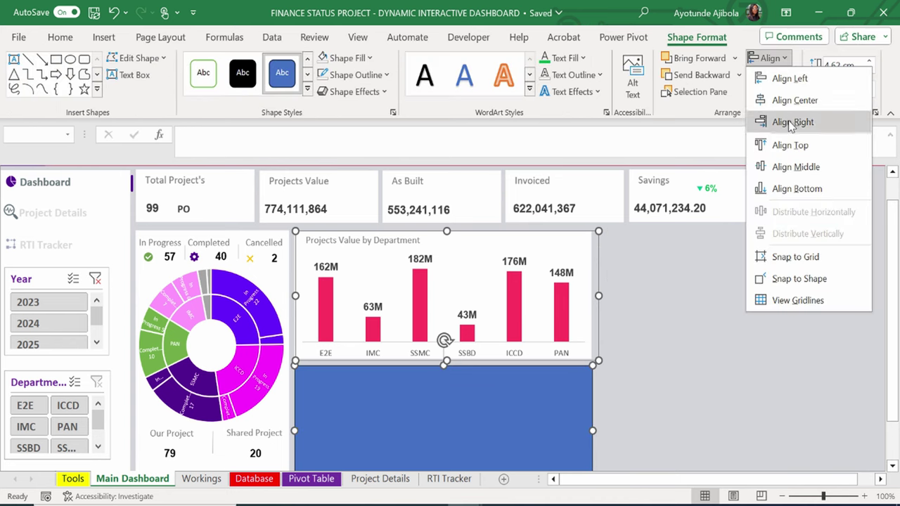
pyautogui.click(784, 80)
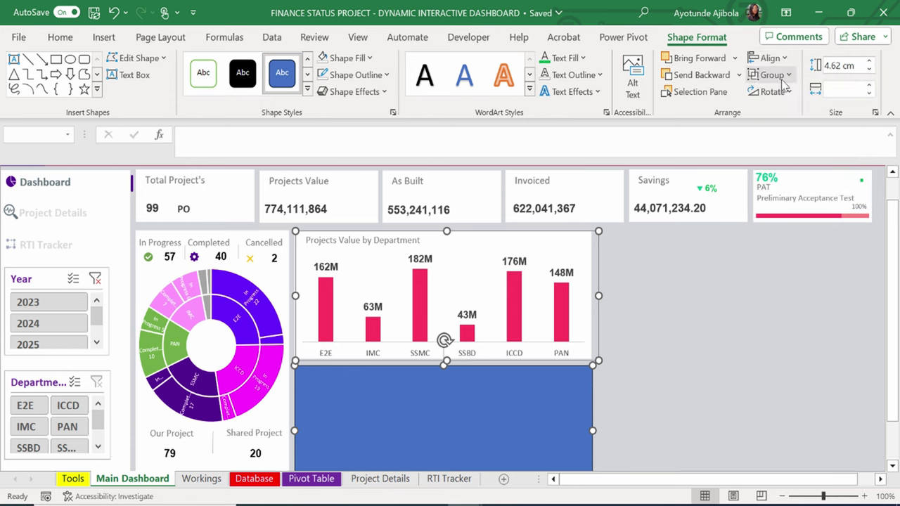
pyautogui.click(722, 273)
pyautogui.click(444, 415)
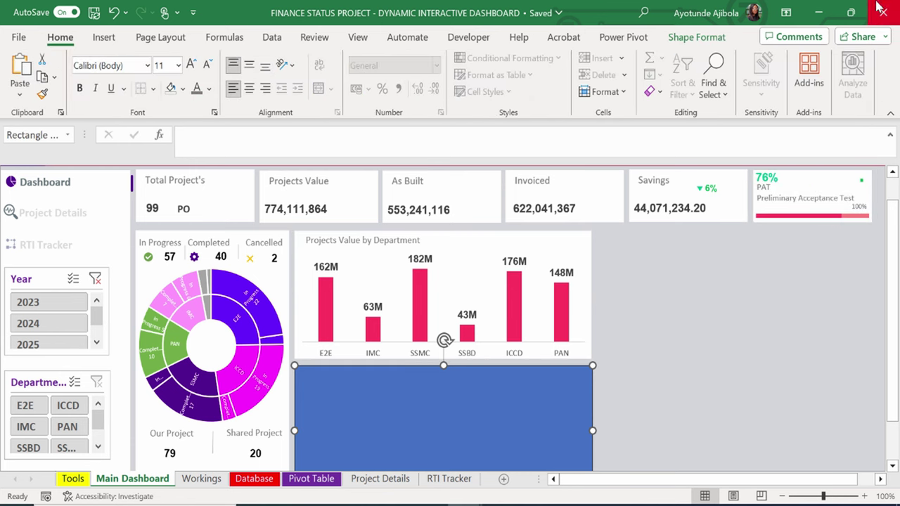
pyautogui.click(706, 40)
# Set the rectangle's height to 5.21 cm.
pyautogui.click(842, 66)
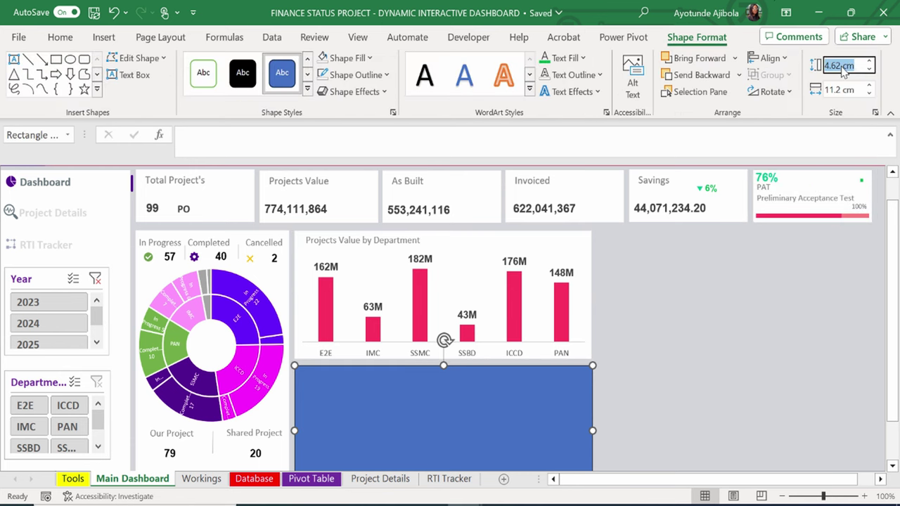
pyautogui.write('21')
pyautogui.click(844, 90)
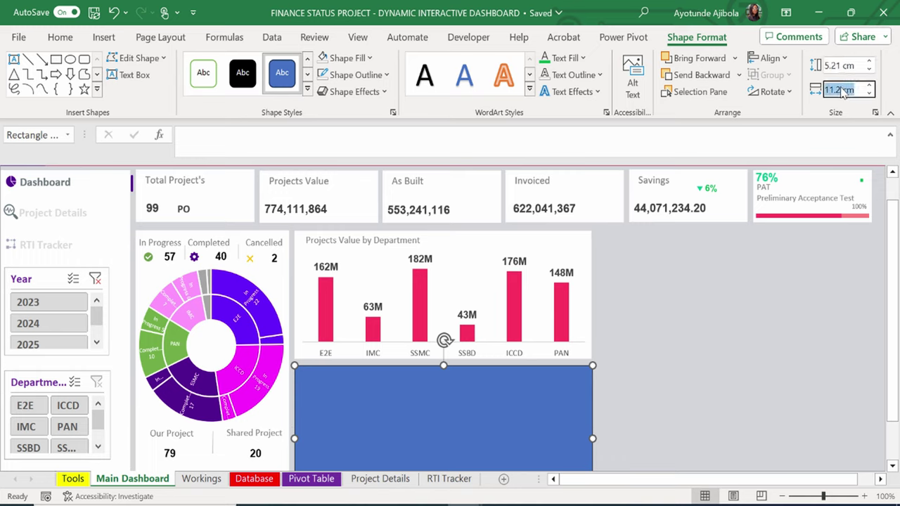
pyautogui.write('4.4')
pyautogui.press('Escape')
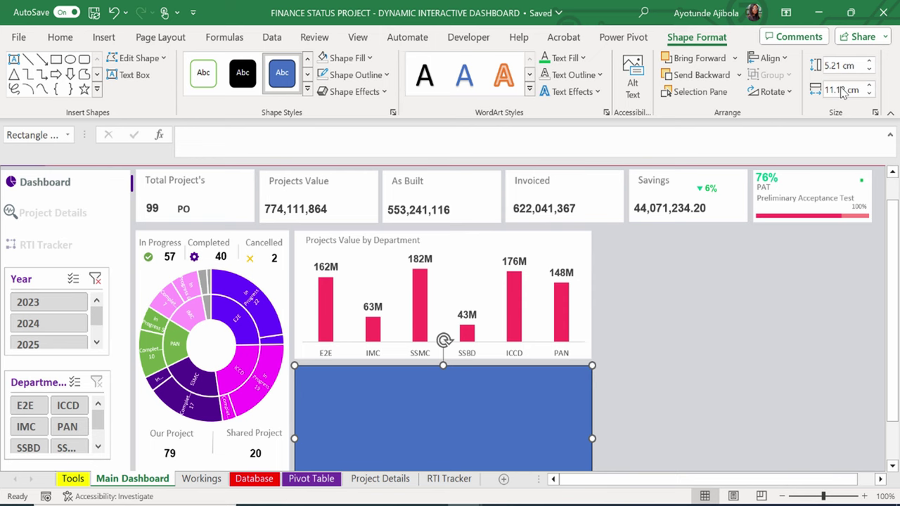
# Make the rectangle white with no outline, then go to the Pivot Table sheet.
pyautogui.click(768, 326)
pyautogui.scroll(-2, 765, 336)
pyautogui.click(548, 302)
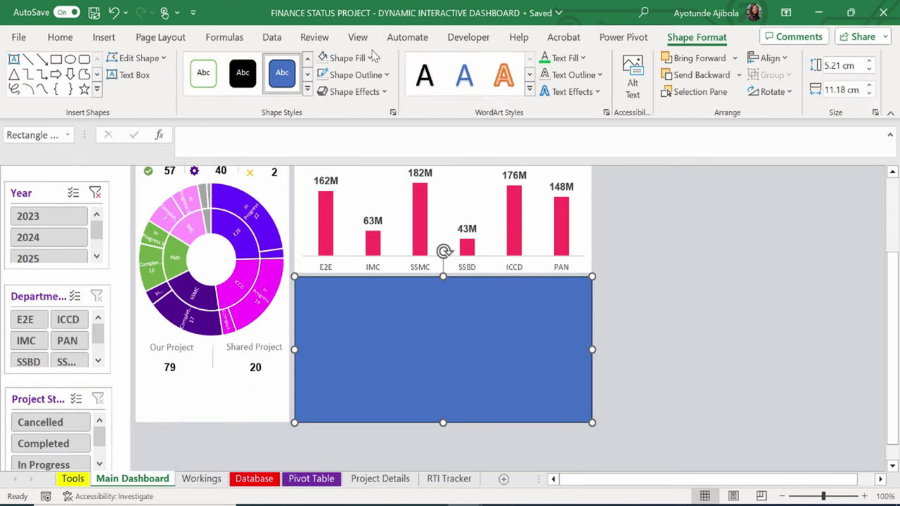
pyautogui.click(371, 60)
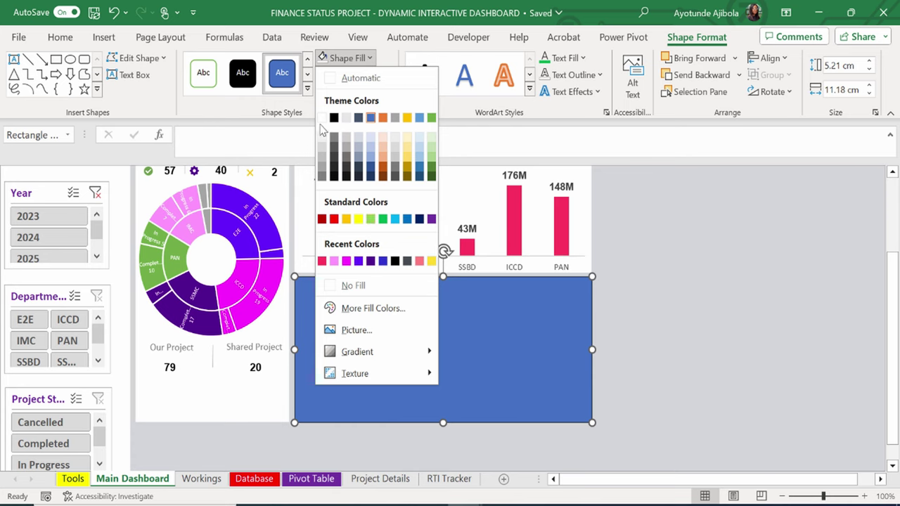
pyautogui.click(321, 118)
pyautogui.click(360, 83)
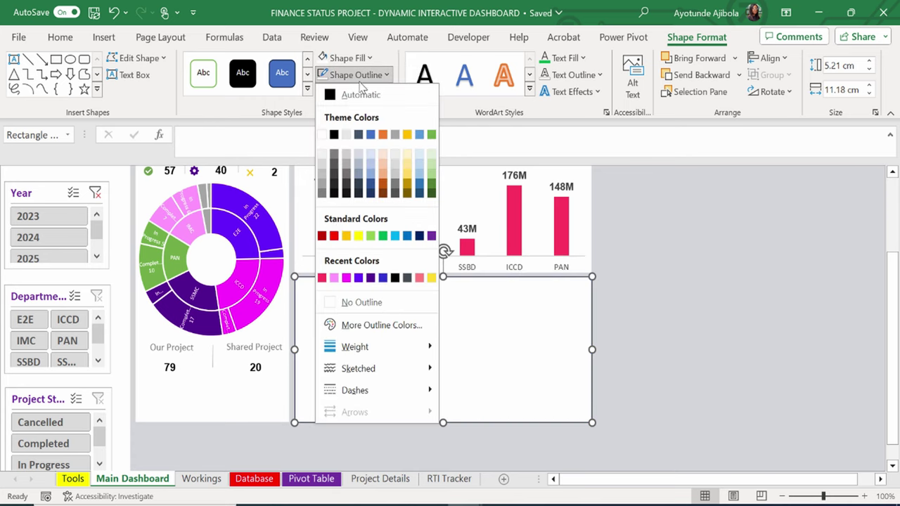
pyautogui.click(352, 304)
pyautogui.click(767, 346)
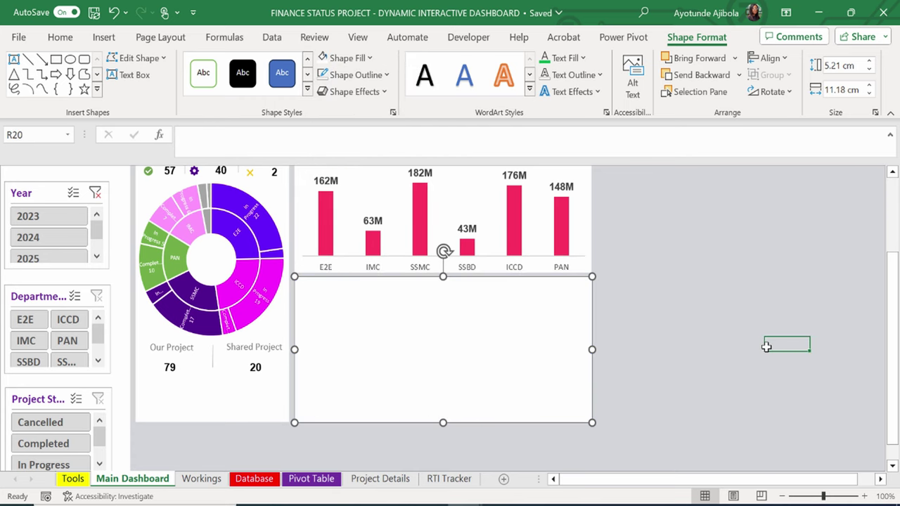
pyautogui.click(473, 338)
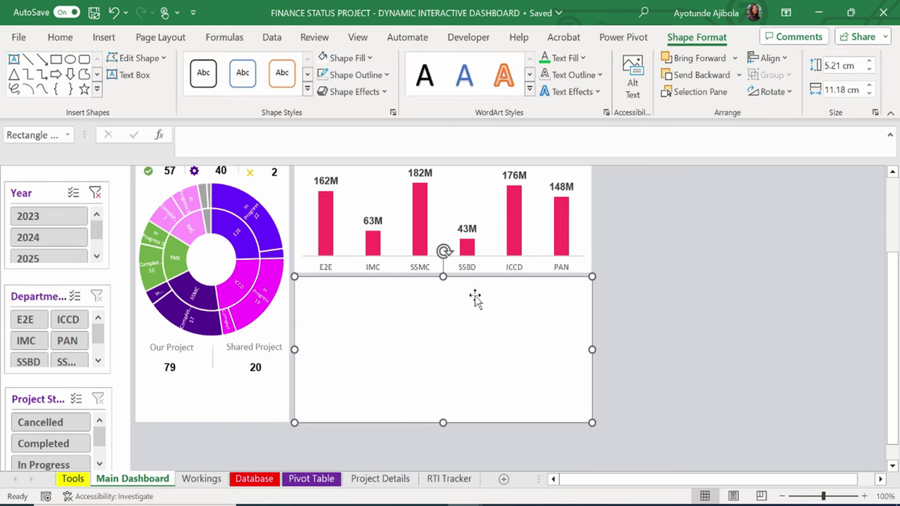
pyautogui.click(303, 483)
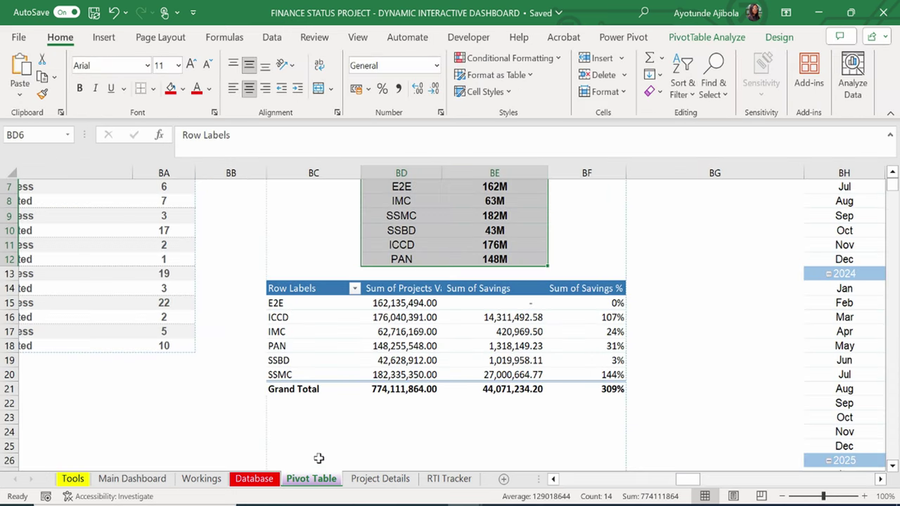
# Insert a Line PivotChart of monthly Targets and Actuals from the Target & Actual pivot table.
pyautogui.click(318, 461)
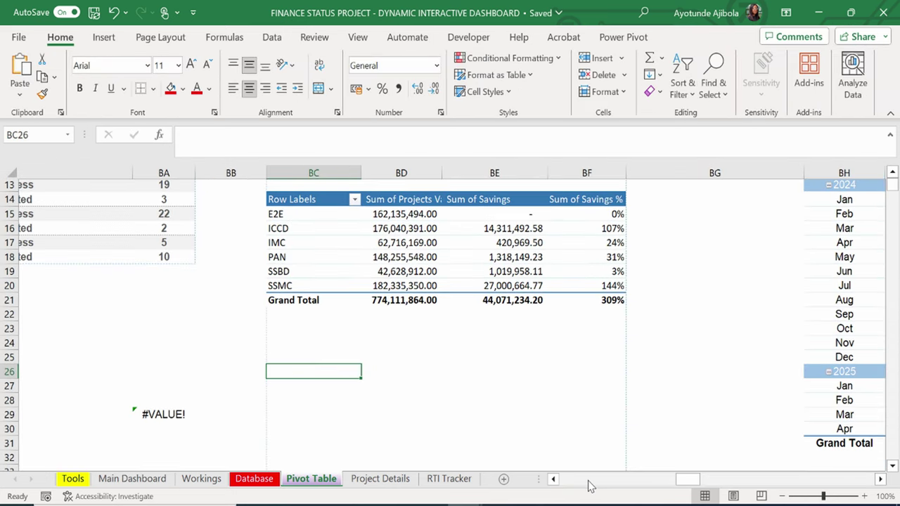
pyautogui.moveTo(683, 485)
pyautogui.mouseDown()
pyautogui.moveTo(615, 485)
pyautogui.moveTo(696, 480)
pyautogui.mouseUp()
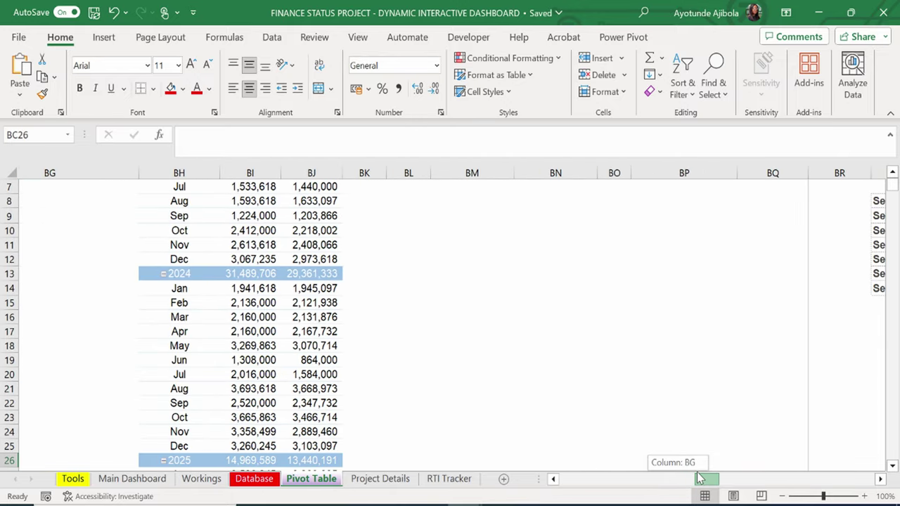
pyautogui.scroll(2, 674, 424)
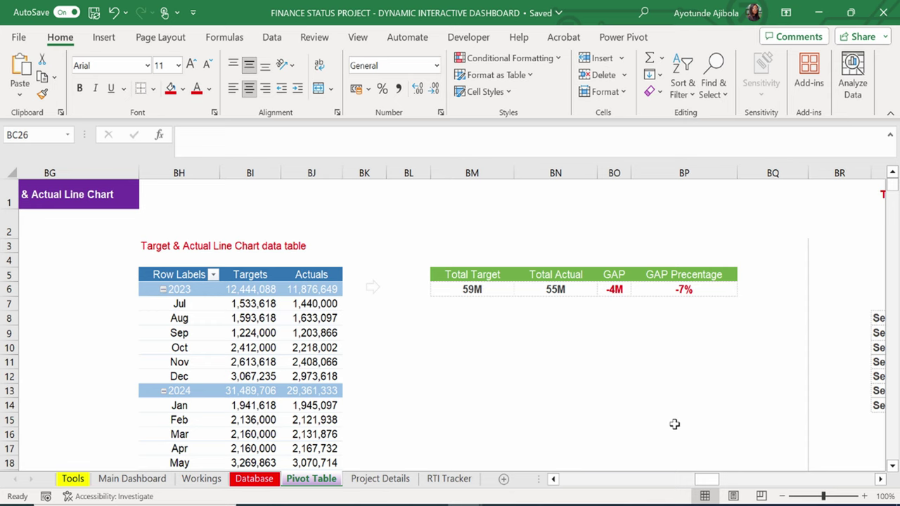
pyautogui.click(338, 348)
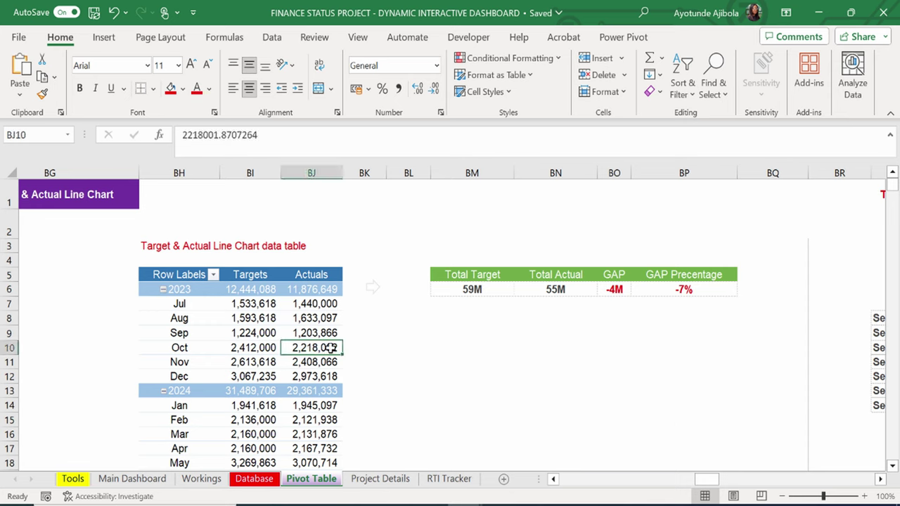
pyautogui.click(112, 41)
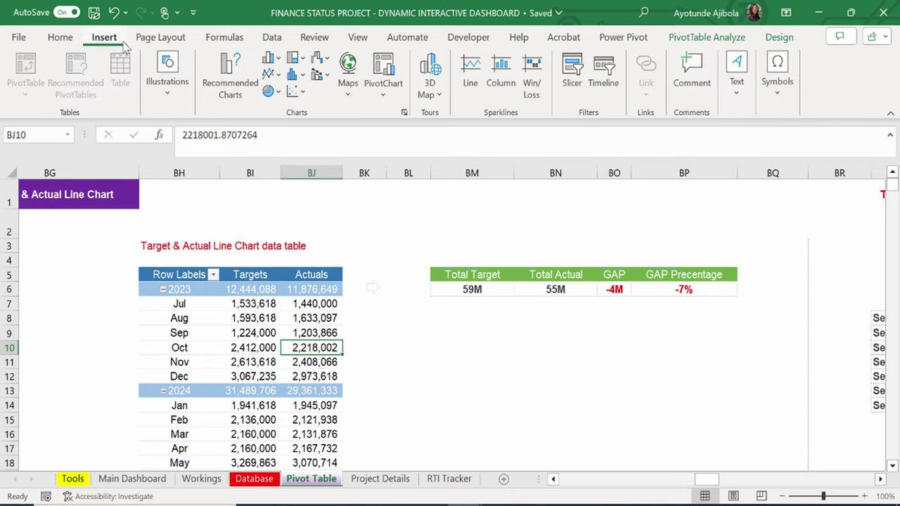
pyautogui.click(383, 96)
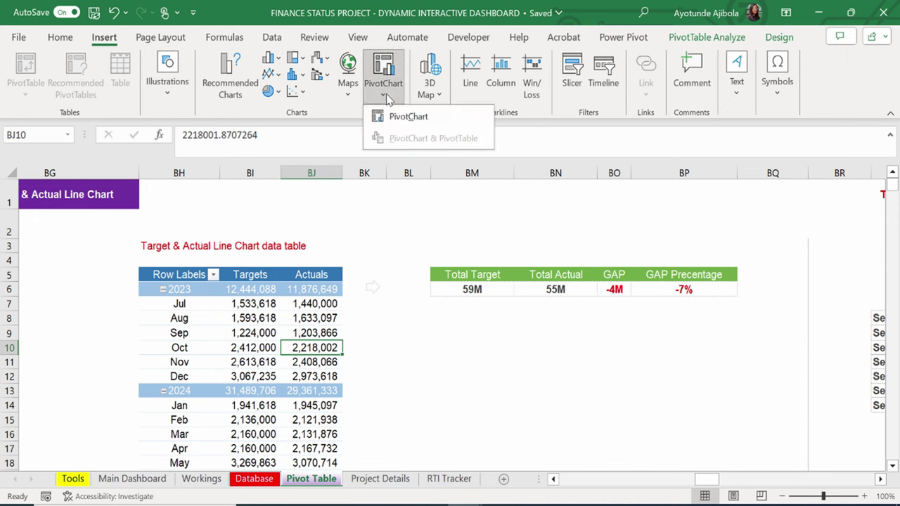
pyautogui.click(394, 114)
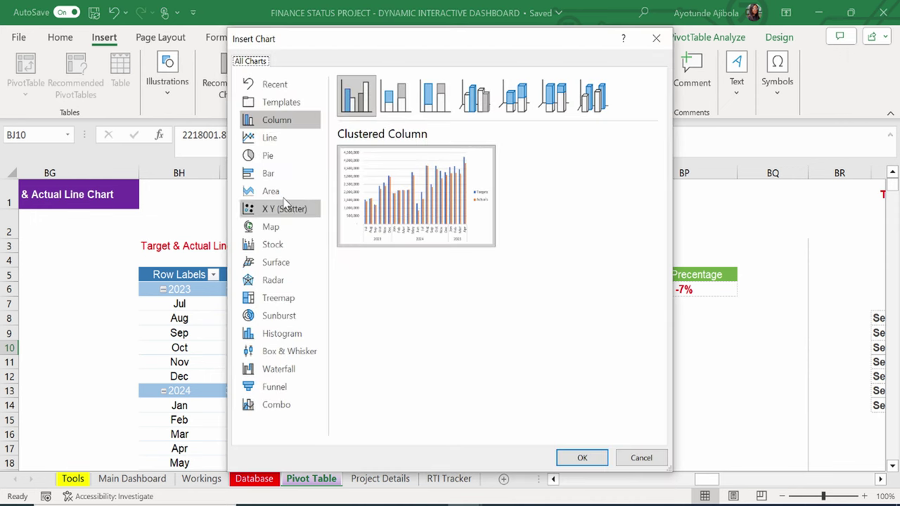
pyautogui.click(279, 140)
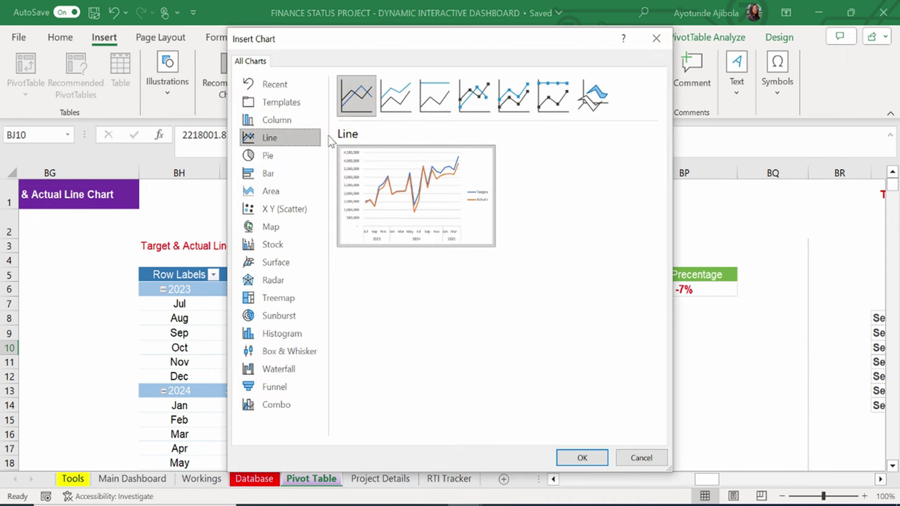
pyautogui.moveTo(395, 164)
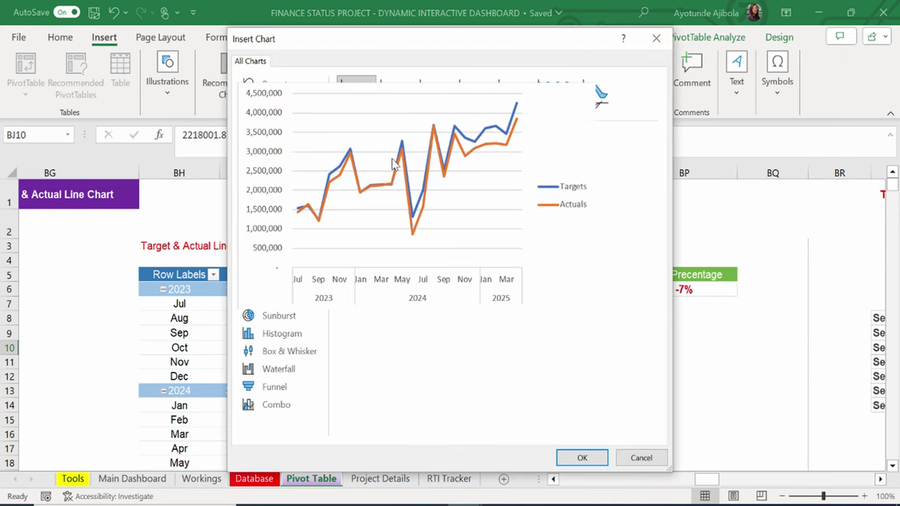
pyautogui.click(585, 459)
pyautogui.click(499, 337)
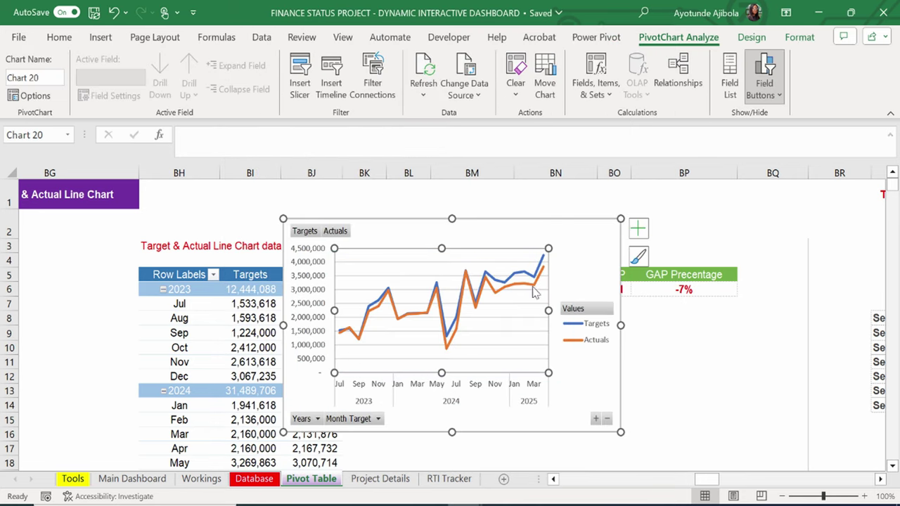
# Delete the newly inserted pivot chart from the Pivot Table sheet.
pyautogui.click(571, 245)
pyautogui.rightClick(570, 245)
pyautogui.press('Escape')
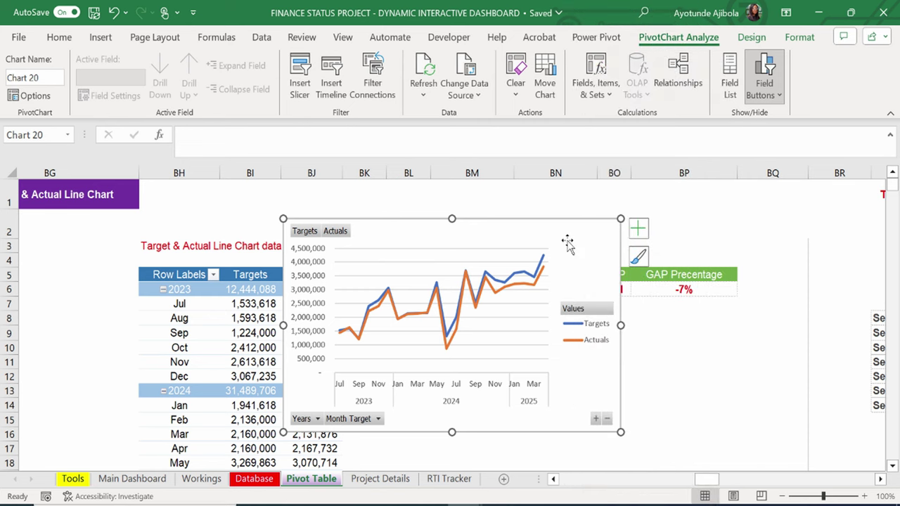
pyautogui.press('Delete')
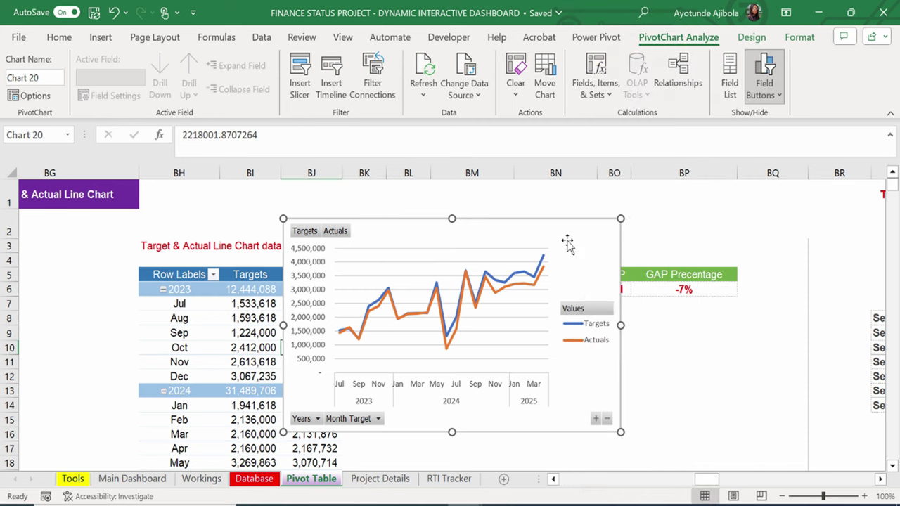
# Paste the Targets/Actuals chart at K26 on Main Dashboard and drag it under the bar chart.
pyautogui.click(132, 478)
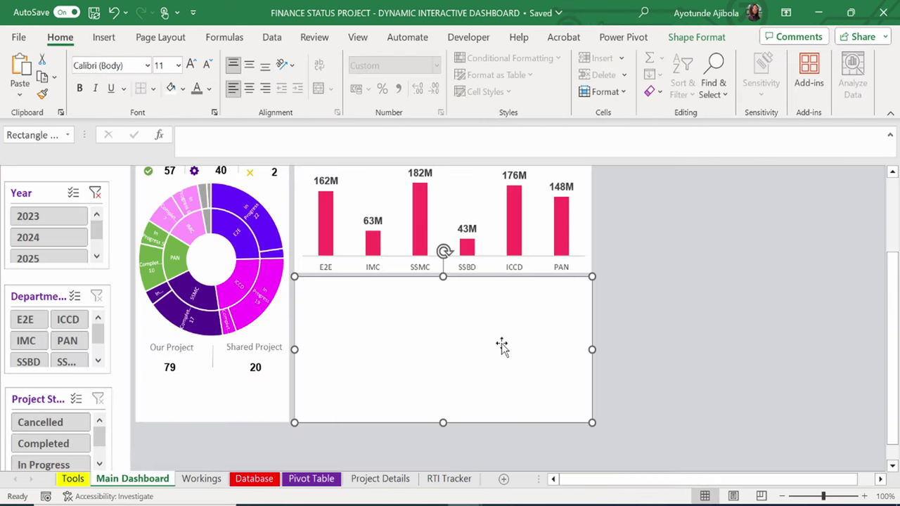
pyautogui.click(475, 436)
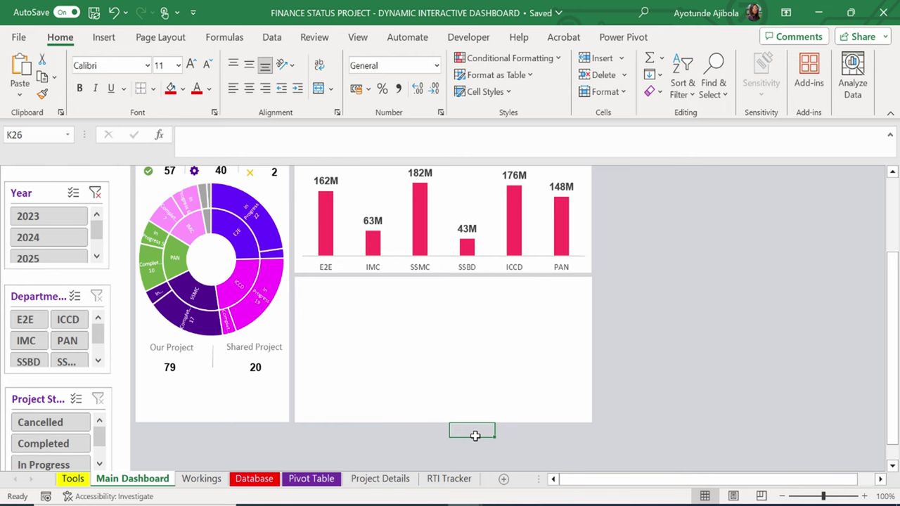
pyautogui.hotkey('ctrl', 'v')
pyautogui.moveTo(549, 438); pyautogui.dragTo(388, 294)
# Hide the pivot chart's field buttons.
pyautogui.click(716, 40)
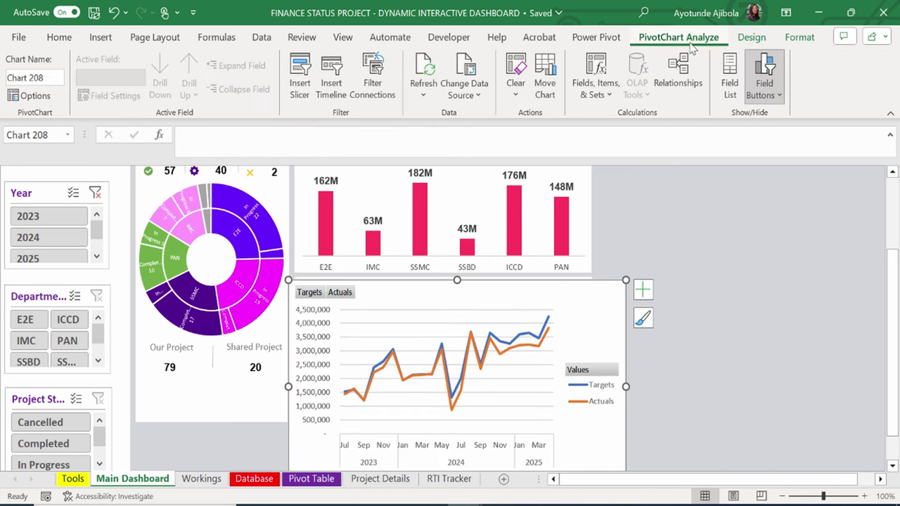
pyautogui.click(765, 65)
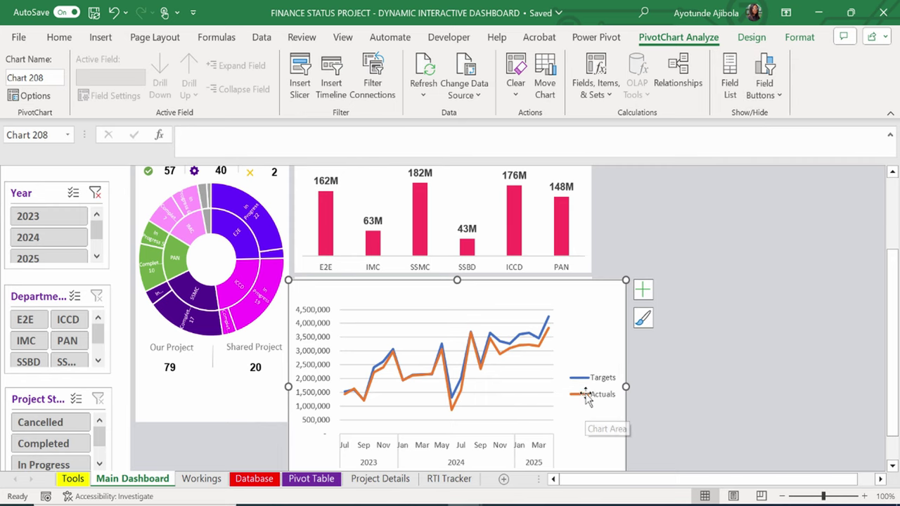
pyautogui.click(586, 393)
# Remove the line chart's gridlines and position its legend at the bottom.
pyautogui.click(649, 278)
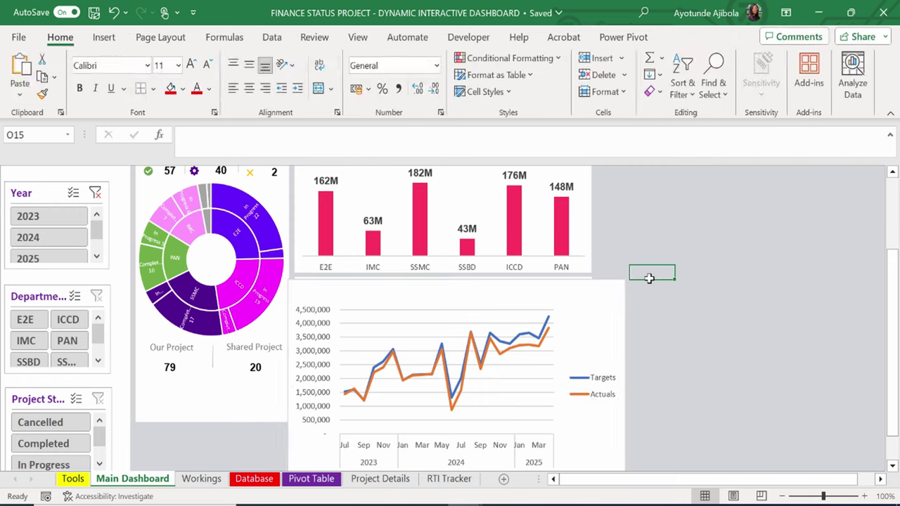
pyautogui.click(642, 285)
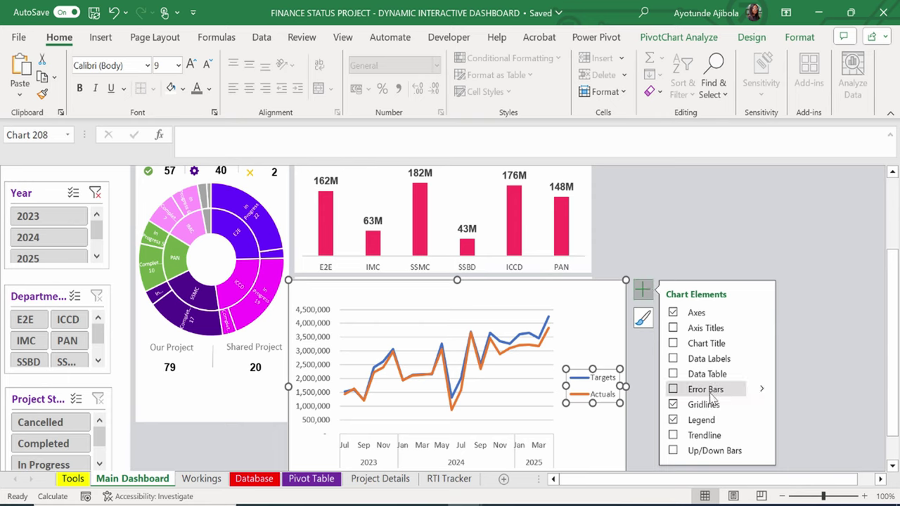
pyautogui.click(762, 406)
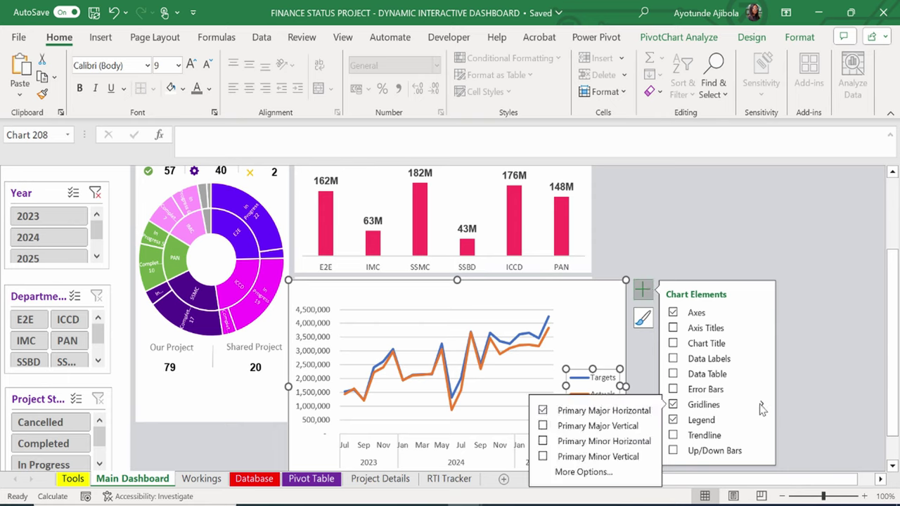
pyautogui.click(543, 411)
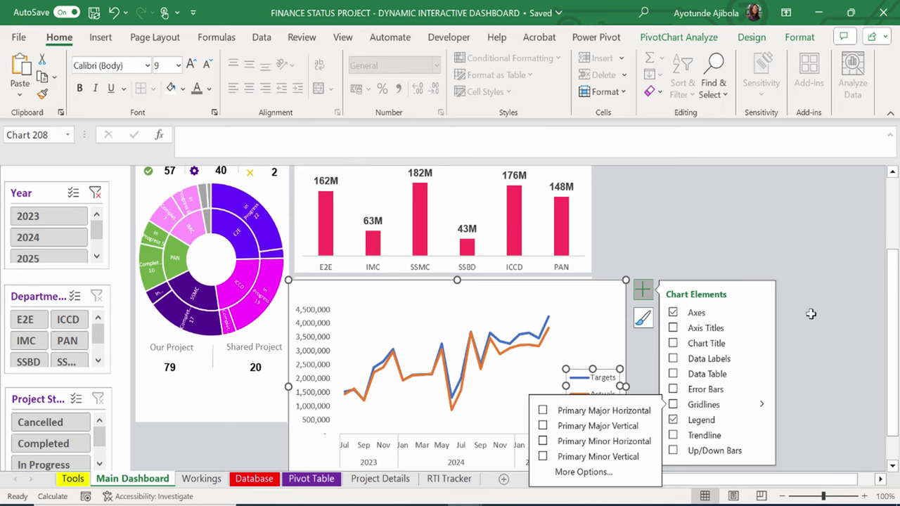
pyautogui.click(595, 342)
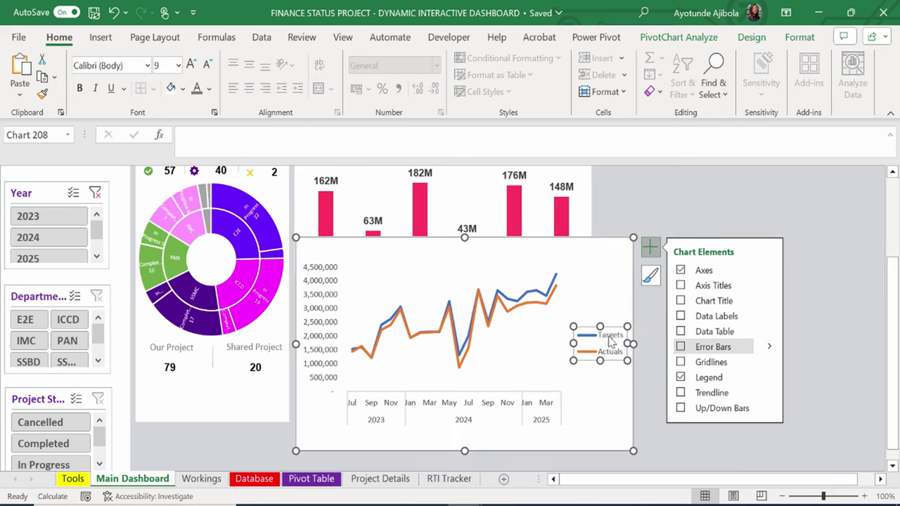
pyautogui.press('Right')
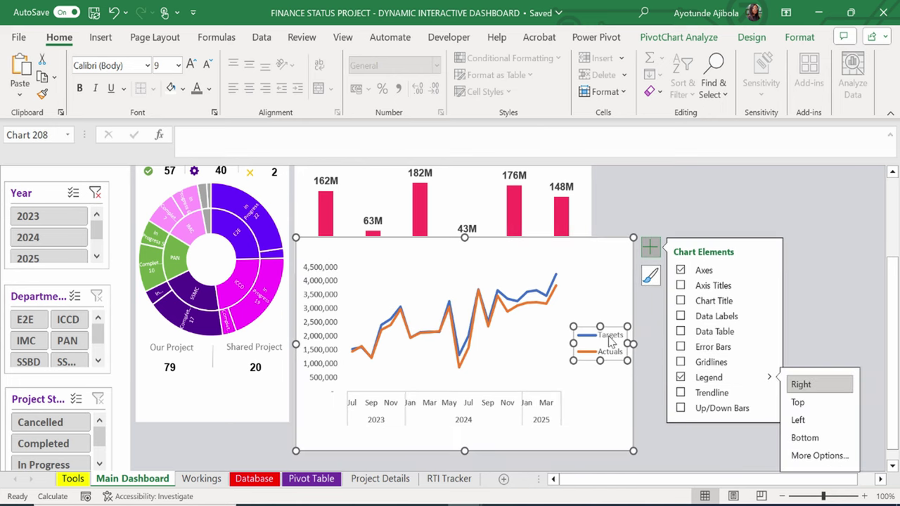
pyautogui.press('Down')
pyautogui.press('Down')
pyautogui.press('Down')
pyautogui.press('Return')
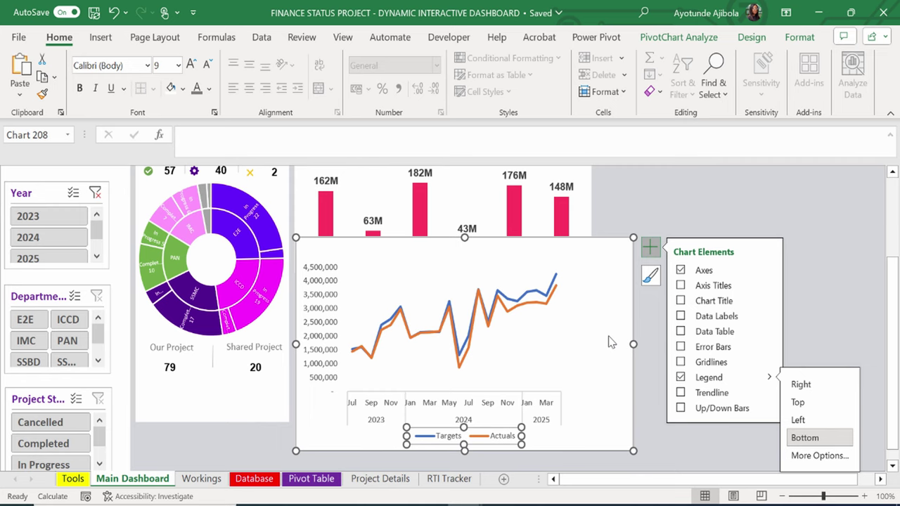
pyautogui.press('Escape')
pyautogui.press('Escape')
# Delete the vertical axis labels and set the chart background to No Fill.
pyautogui.click(313, 284)
pyautogui.press('Delete')
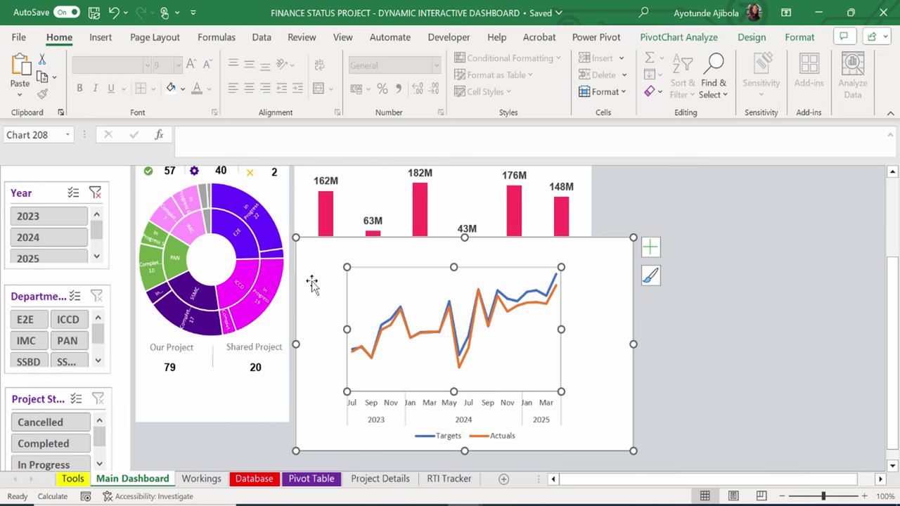
pyautogui.click(316, 282)
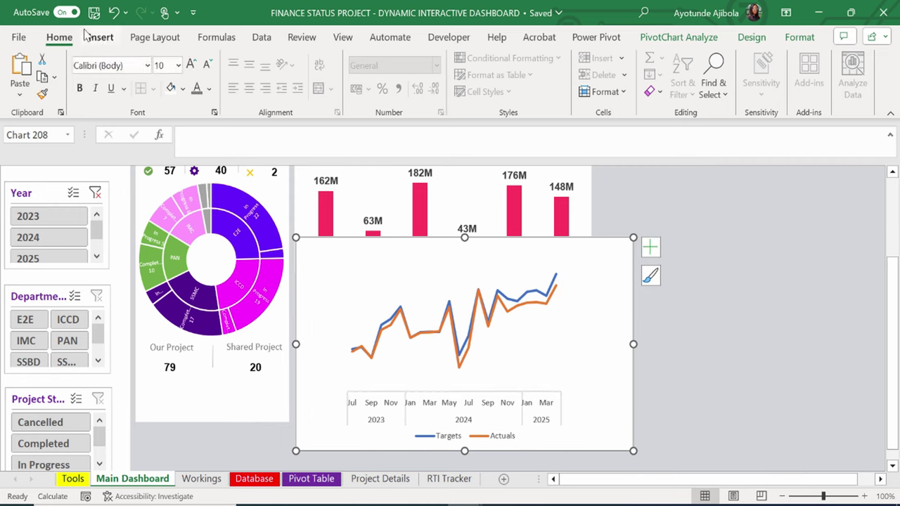
pyautogui.click(183, 89)
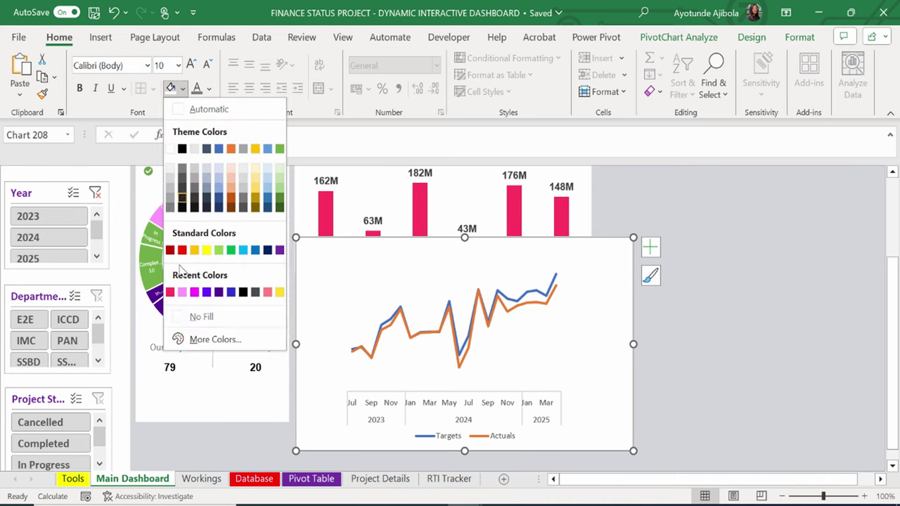
pyautogui.click(182, 320)
pyautogui.click(436, 378)
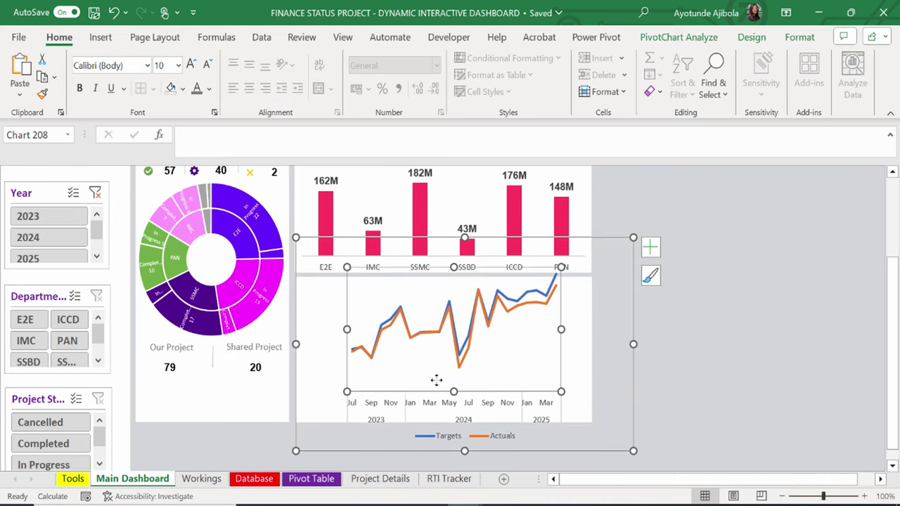
pyautogui.click(492, 401)
pyautogui.click(750, 37)
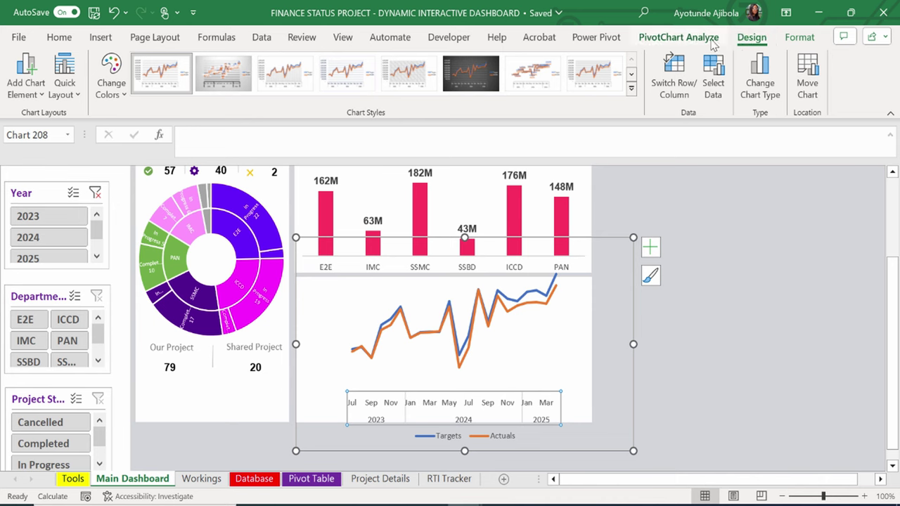
# Set the date axis outline to No Outline.
pyautogui.click(703, 38)
pyautogui.click(799, 37)
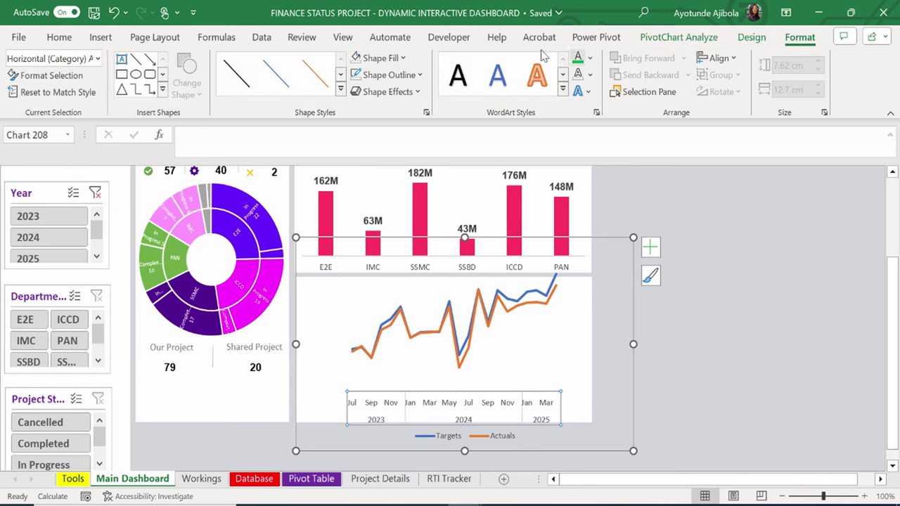
pyautogui.click(389, 75)
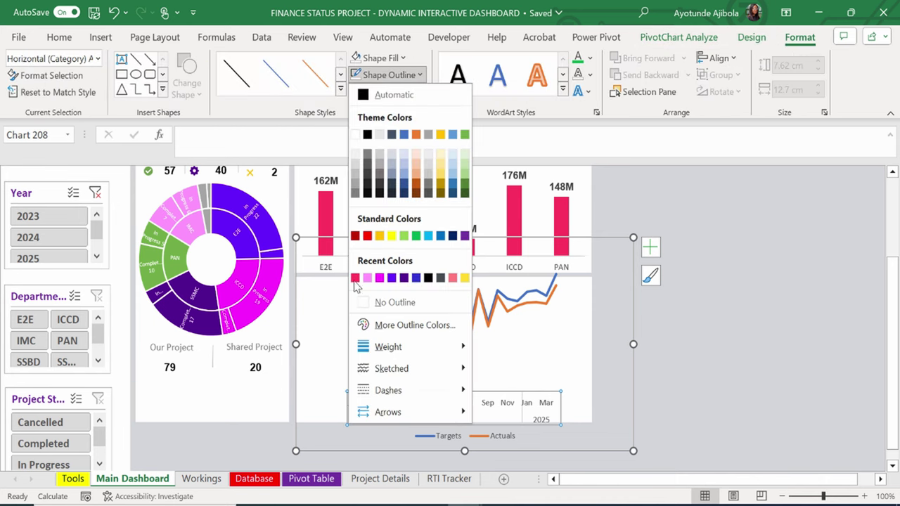
pyautogui.click(382, 302)
pyautogui.click(531, 371)
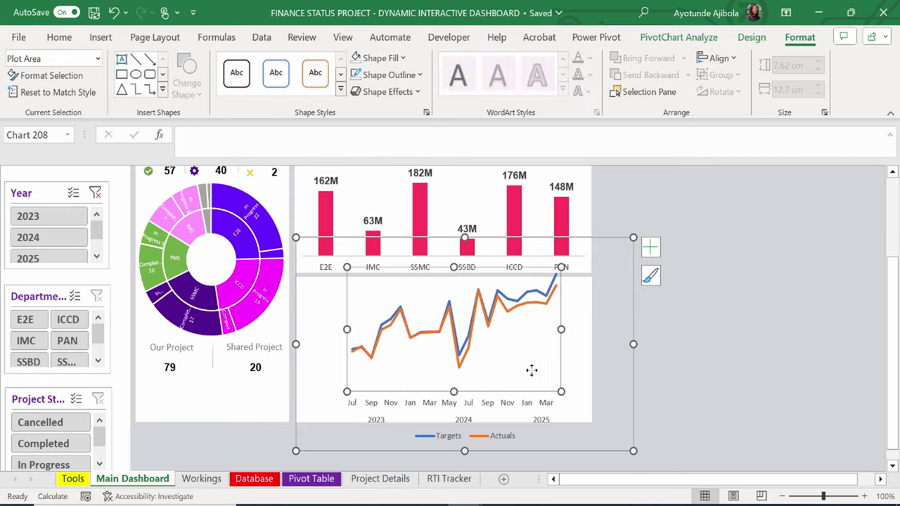
# Move and resize the line chart to about 6.24 cm by 11.29 cm inside the white card.
pyautogui.click(576, 342)
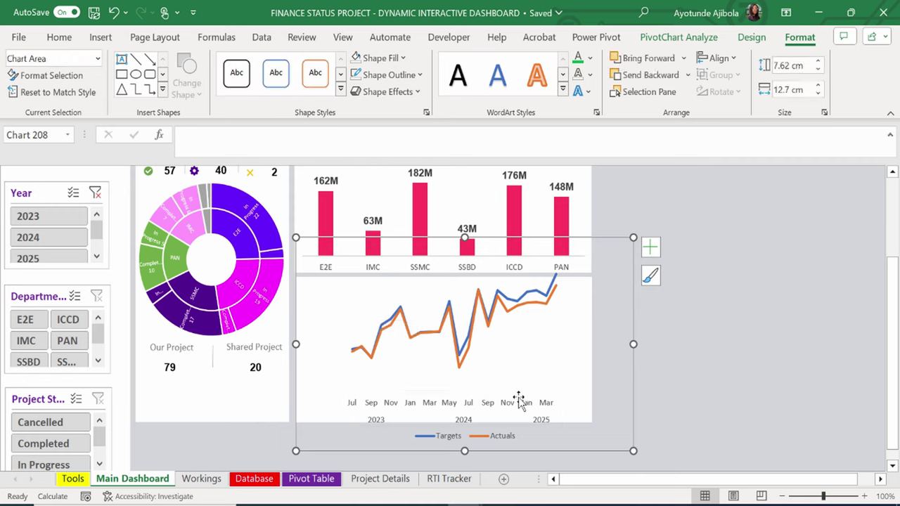
pyautogui.moveTo(518, 406); pyautogui.dragTo(516, 392)
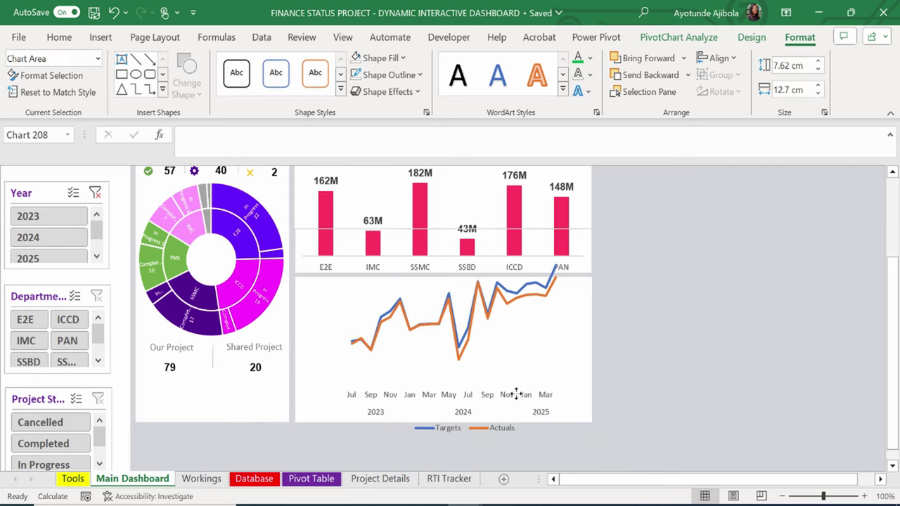
pyautogui.moveTo(516, 392); pyautogui.dragTo(519, 403)
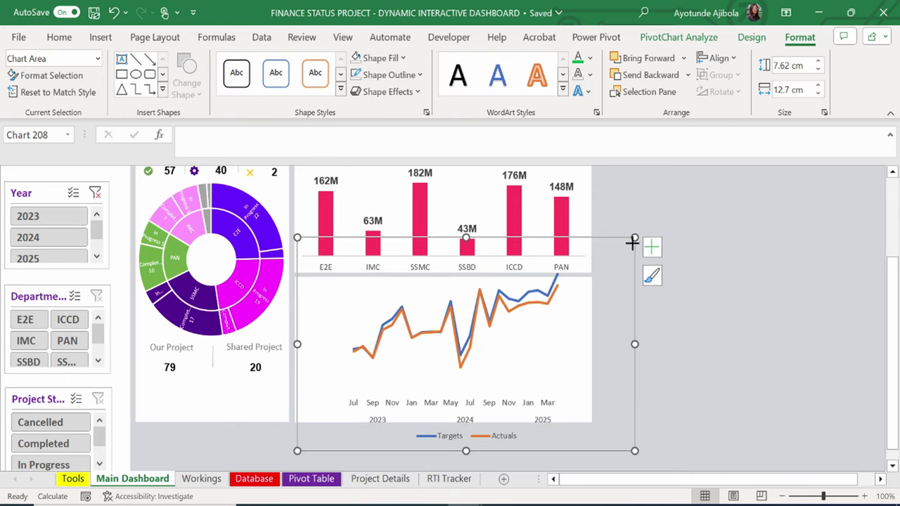
pyautogui.moveTo(634, 237); pyautogui.dragTo(595, 279)
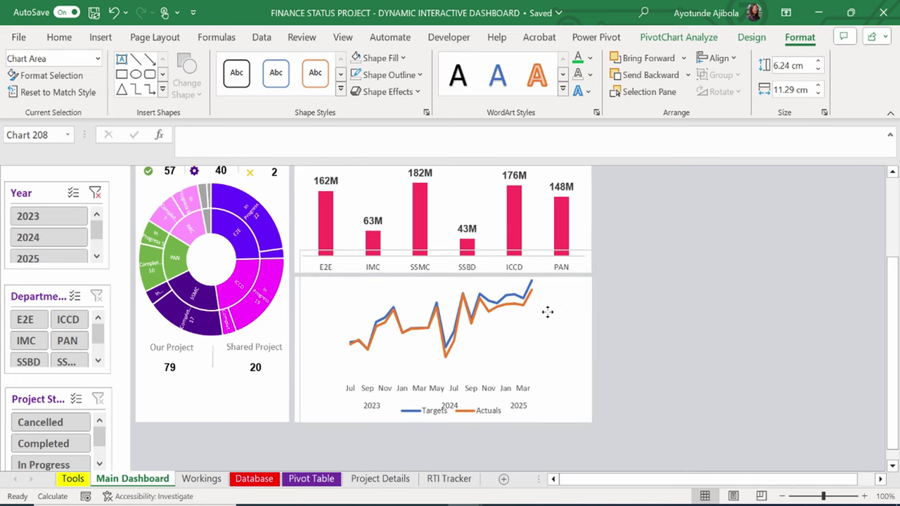
pyautogui.click(472, 444)
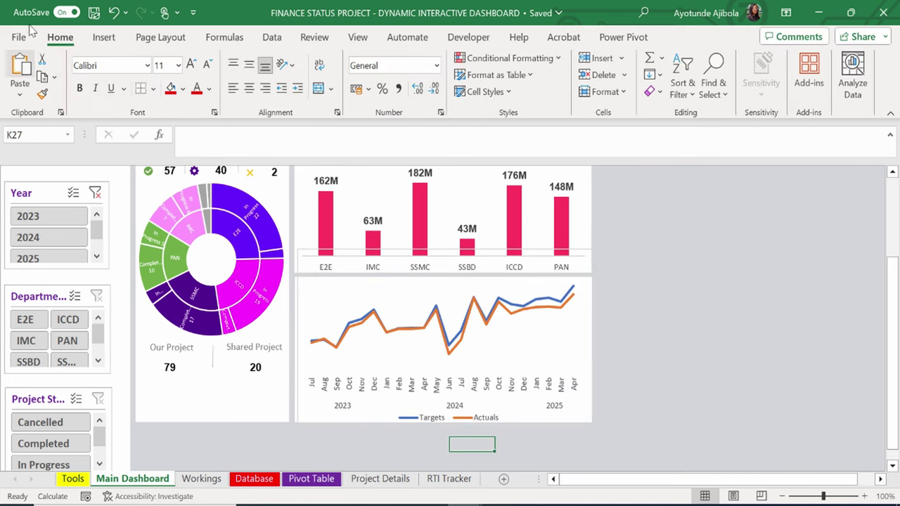
# Draw a straight line across the line chart, just beneath the plot above the month labels.
pyautogui.click(105, 38)
pyautogui.click(167, 95)
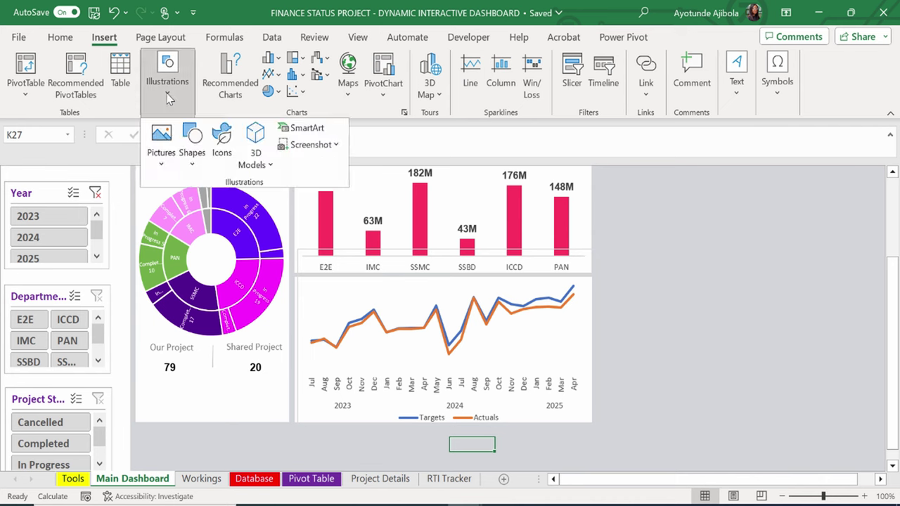
pyautogui.click(192, 159)
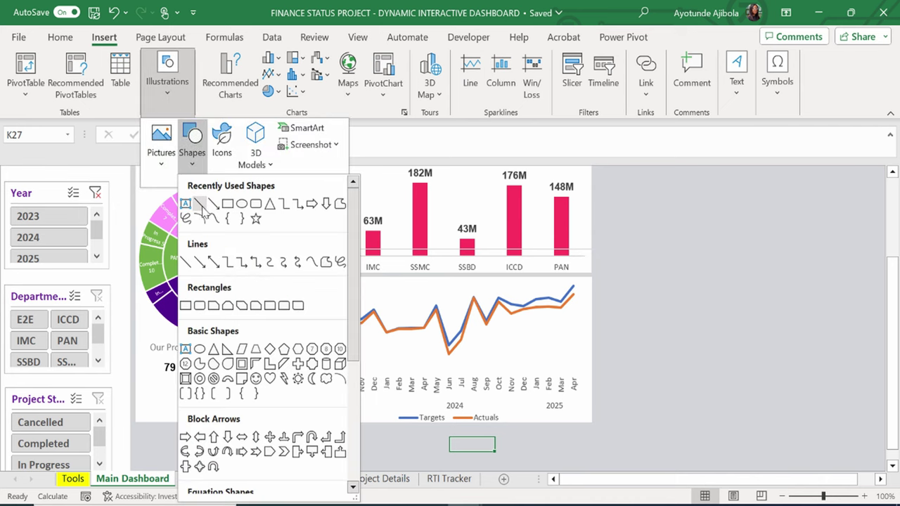
pyautogui.click(199, 205)
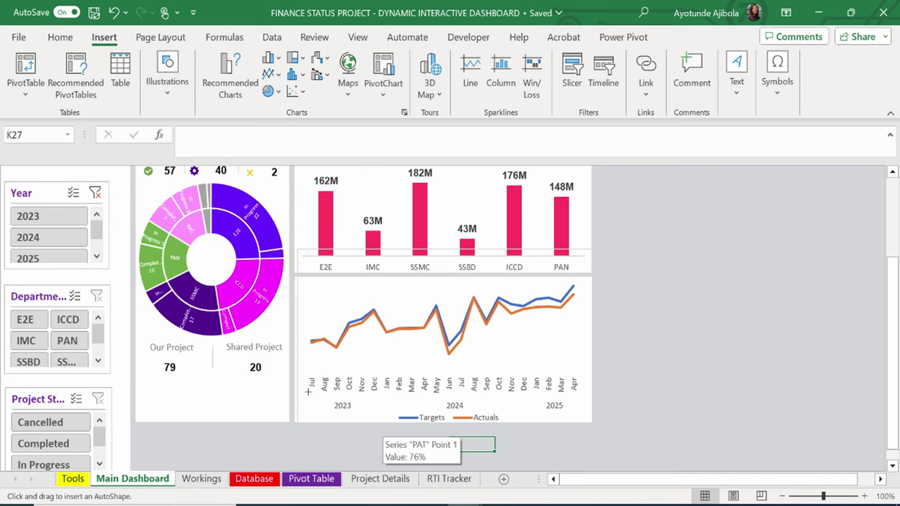
pyautogui.moveTo(306, 367); pyautogui.dragTo(577, 365)
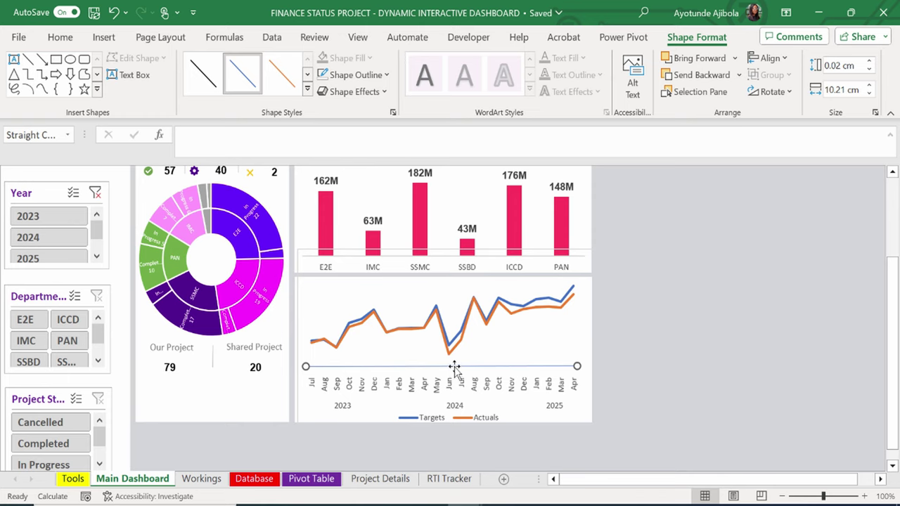
pyautogui.moveTo(453, 366); pyautogui.dragTo(454, 371)
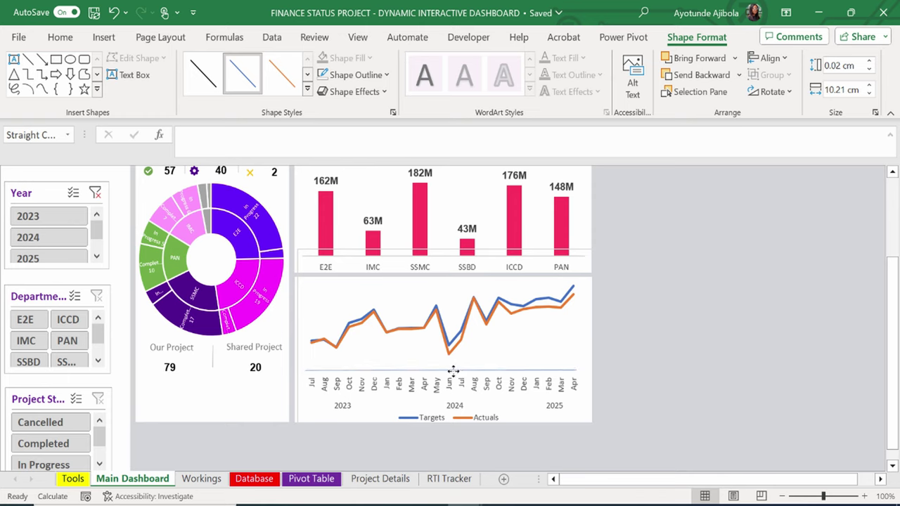
pyautogui.click(601, 373)
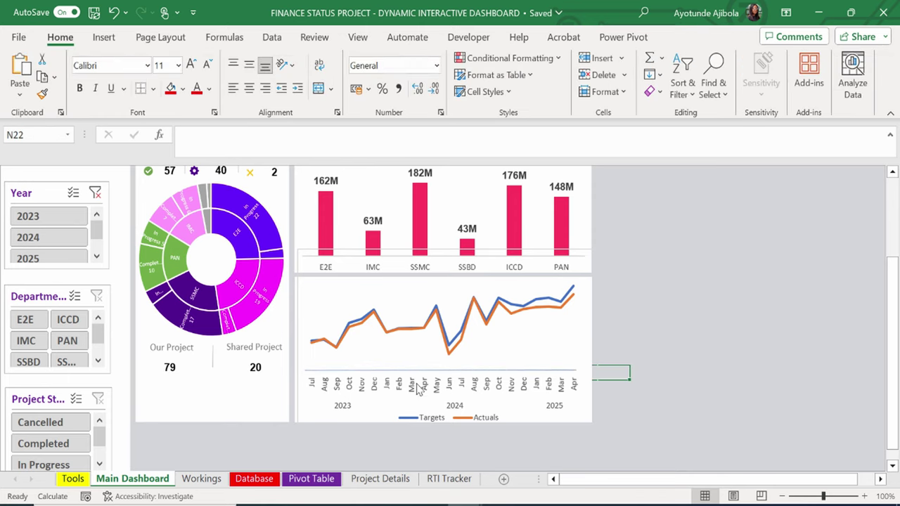
pyautogui.click(414, 368)
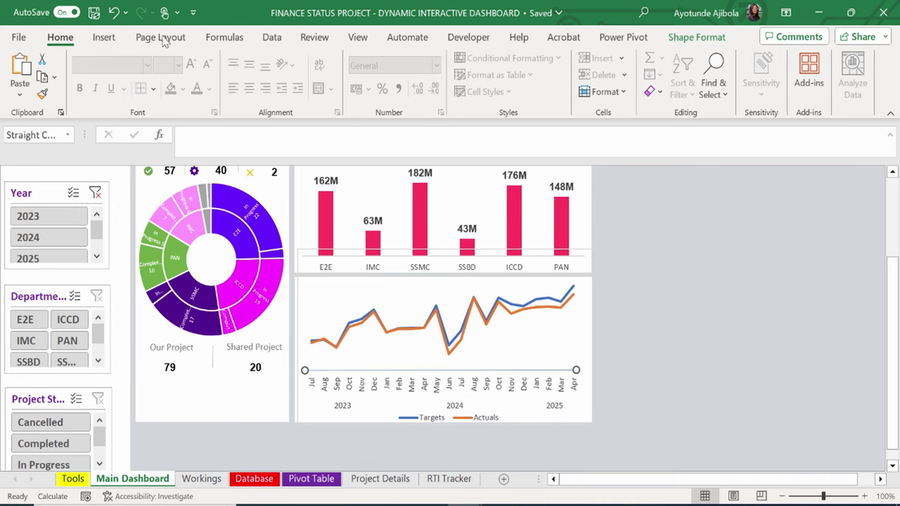
# Give the slider line a ½ pt outline weight and a lighter outline colour.
pyautogui.click(695, 38)
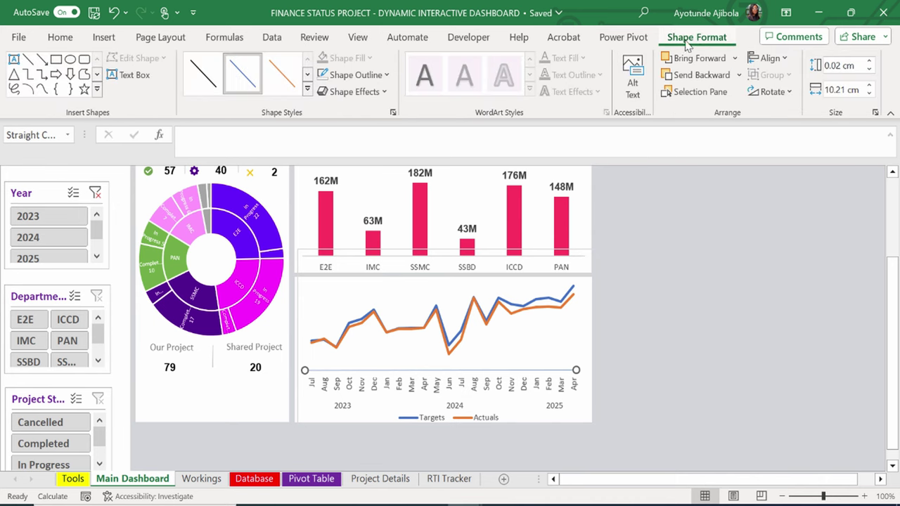
pyautogui.click(351, 75)
pyautogui.moveTo(380, 346)
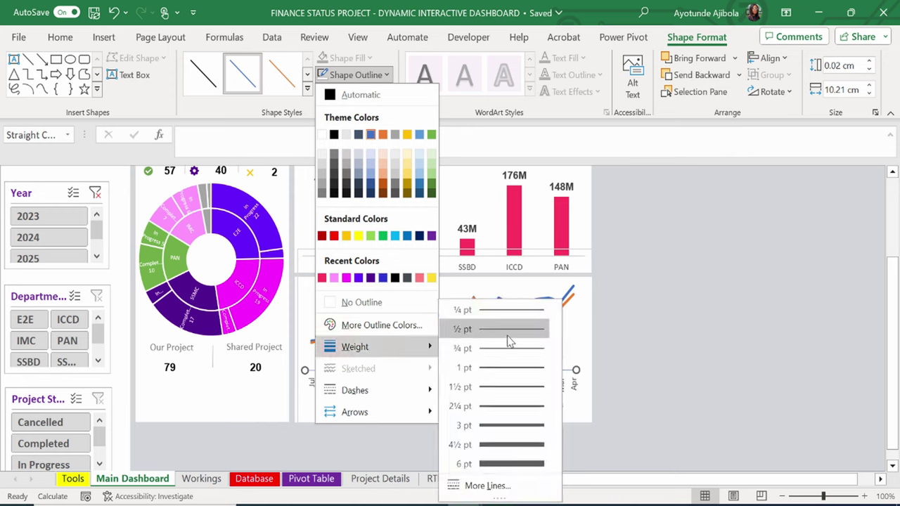
pyautogui.click(508, 336)
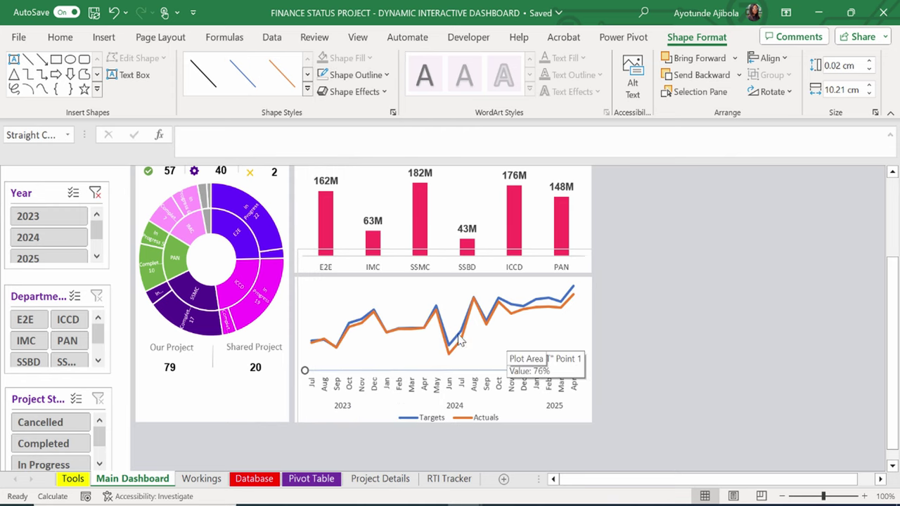
pyautogui.click(359, 75)
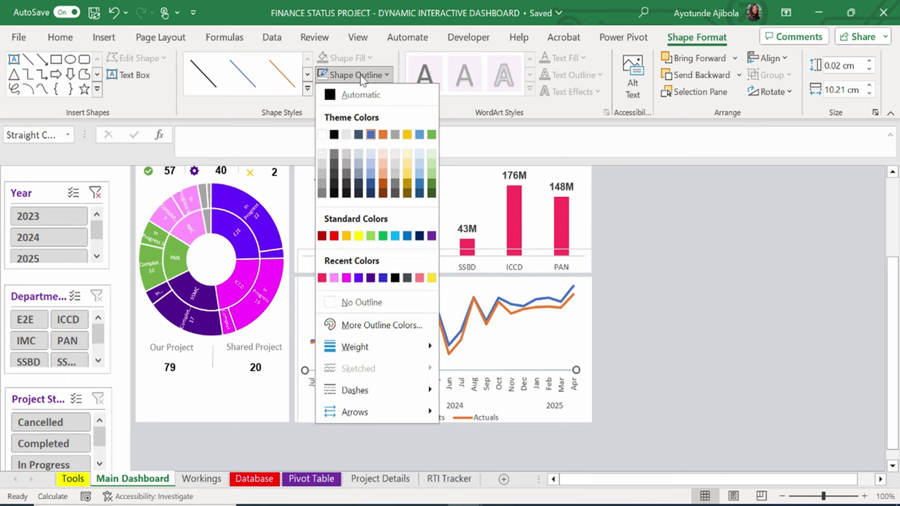
pyautogui.click(361, 76)
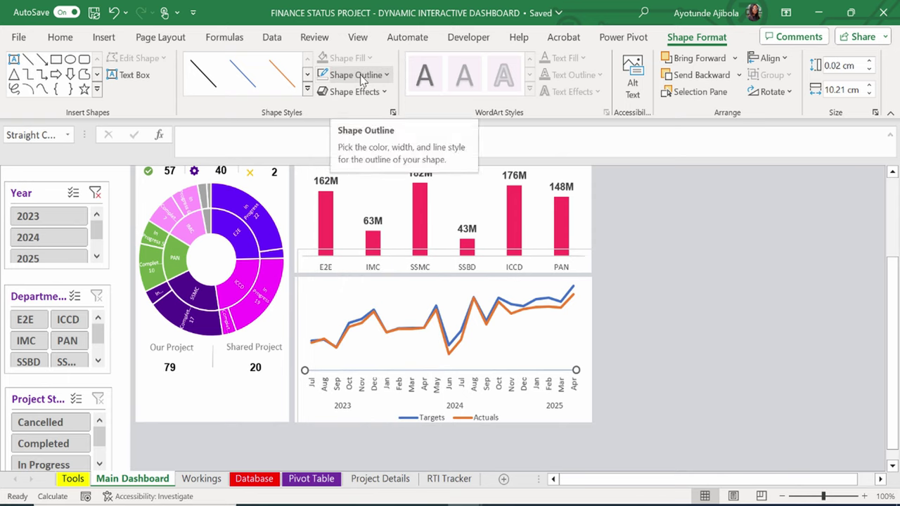
pyautogui.click(361, 76)
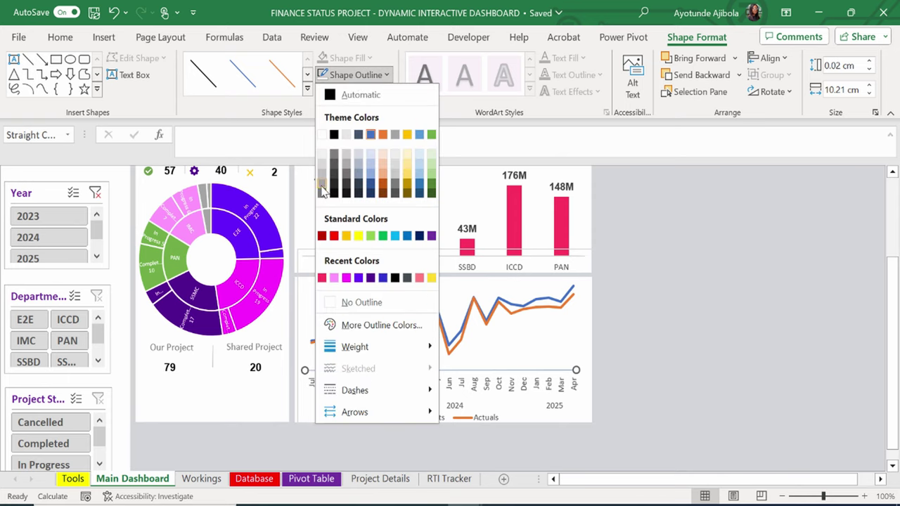
pyautogui.click(324, 193)
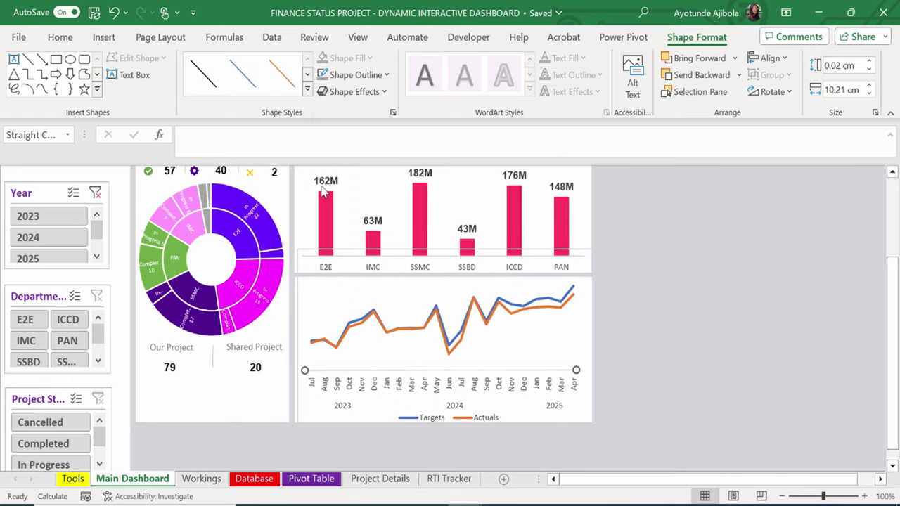
pyautogui.click(679, 332)
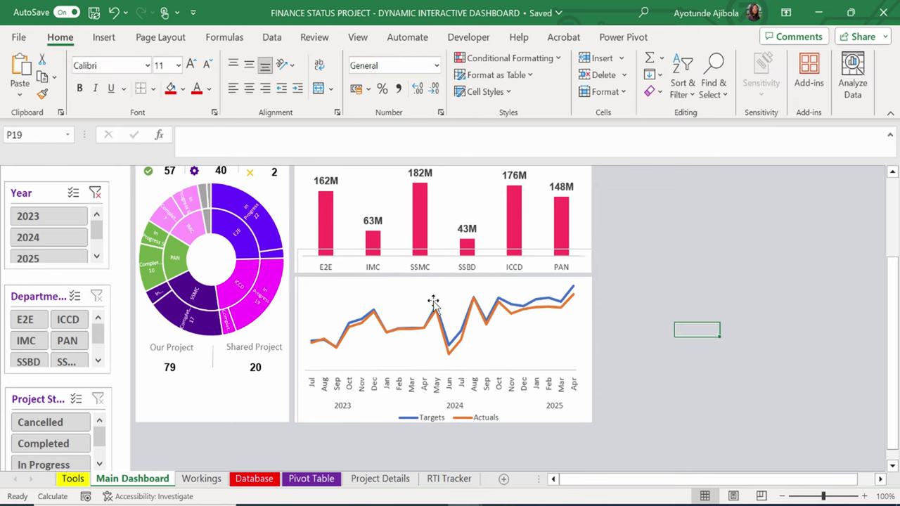
# Colour the chart's Actuals line magenta.
pyautogui.click(387, 332)
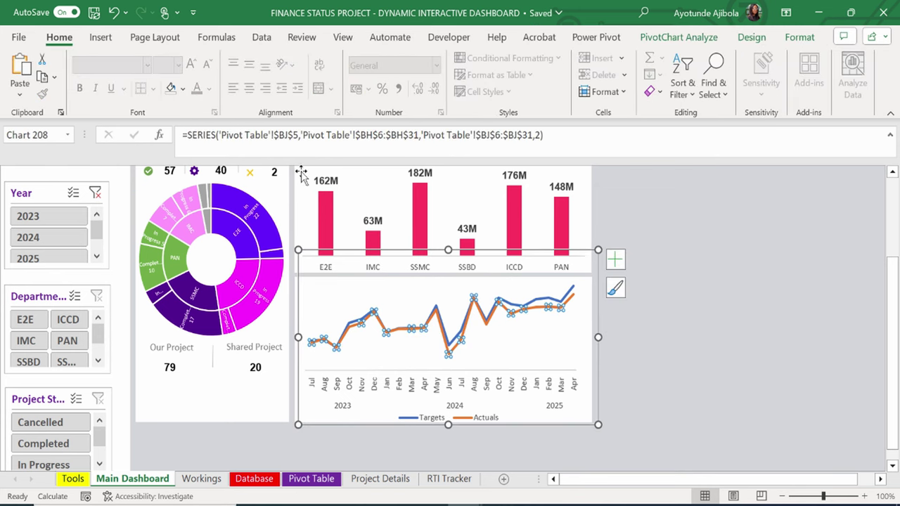
pyautogui.click(800, 38)
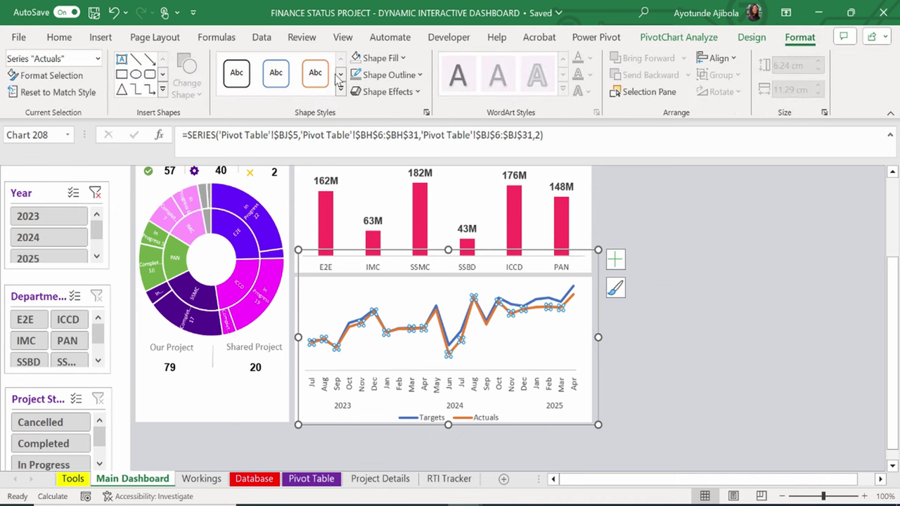
pyautogui.click(398, 76)
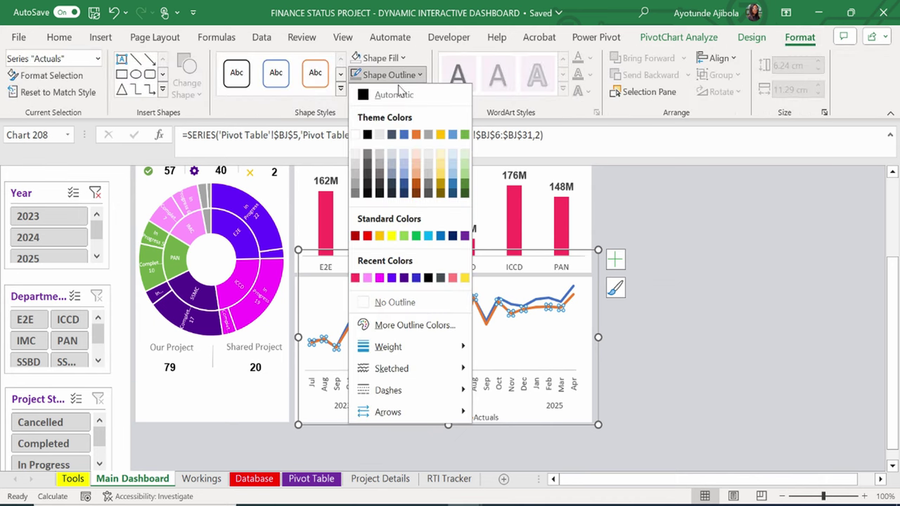
pyautogui.click(380, 280)
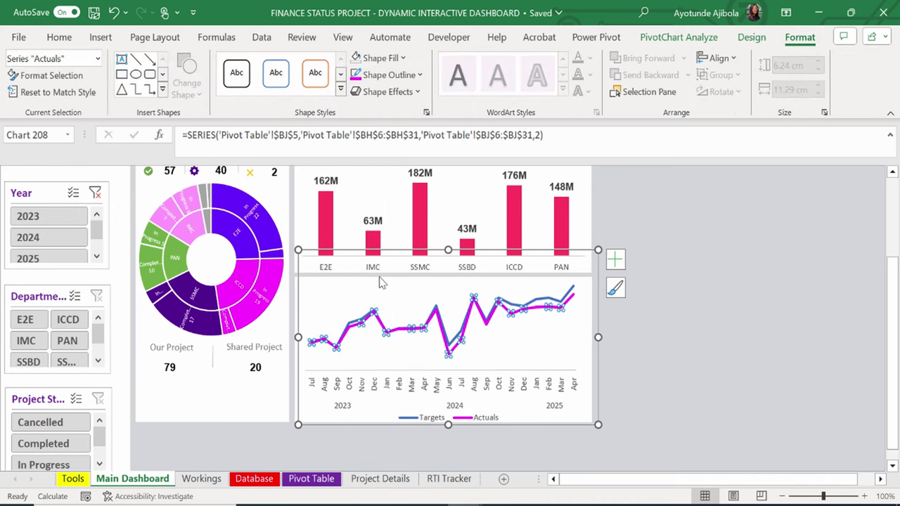
# Colour the chart's Targets line dark purple.
pyautogui.click(373, 331)
pyautogui.click(360, 322)
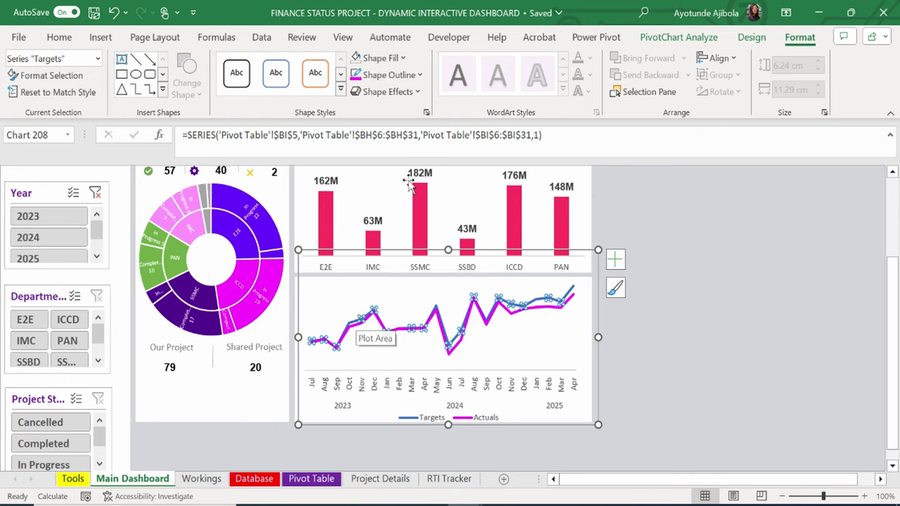
pyautogui.click(421, 75)
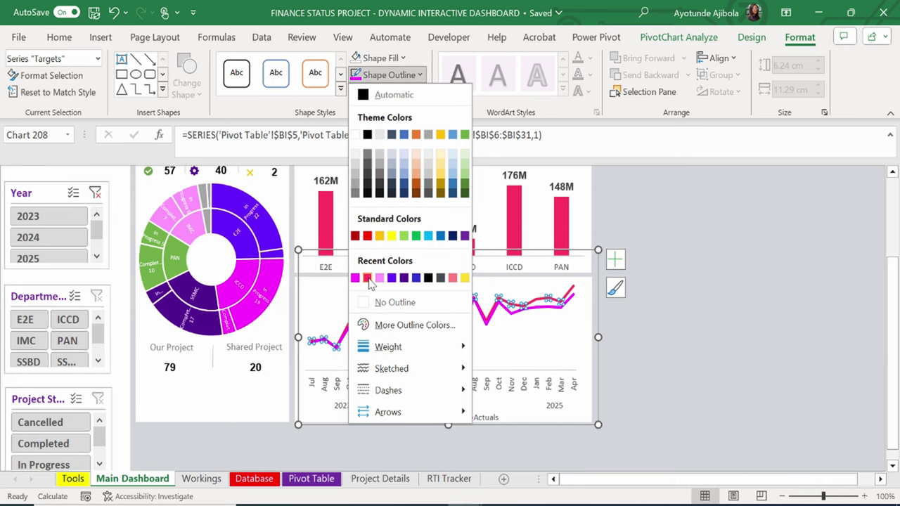
pyautogui.click(404, 280)
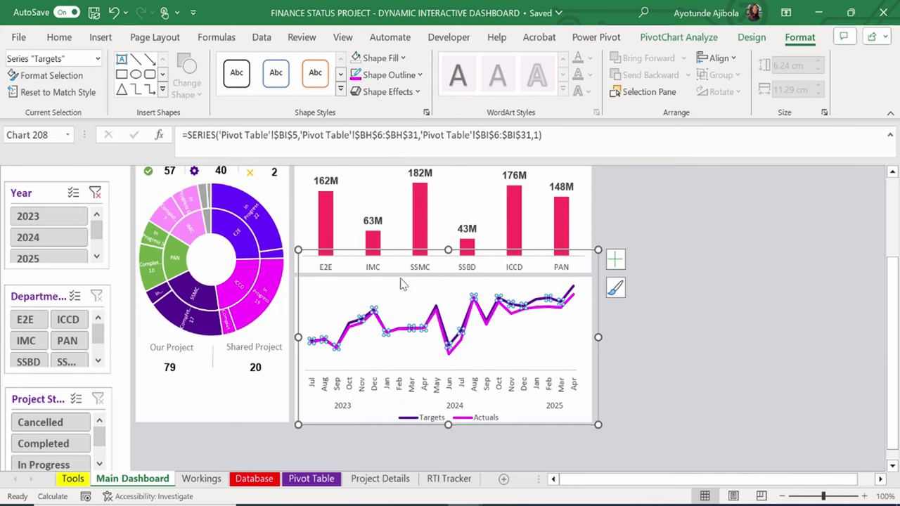
pyautogui.press('Escape')
pyautogui.scroll(2, 640, 307)
# Copy the bar chart's title box onto the line chart and retitle it 'Total Target for Septempter'.
pyautogui.click(376, 243)
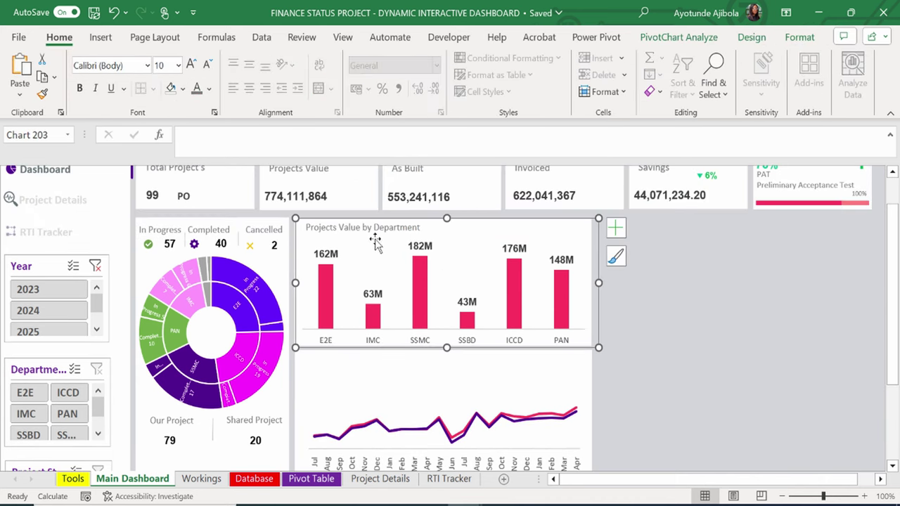
pyautogui.click(365, 228)
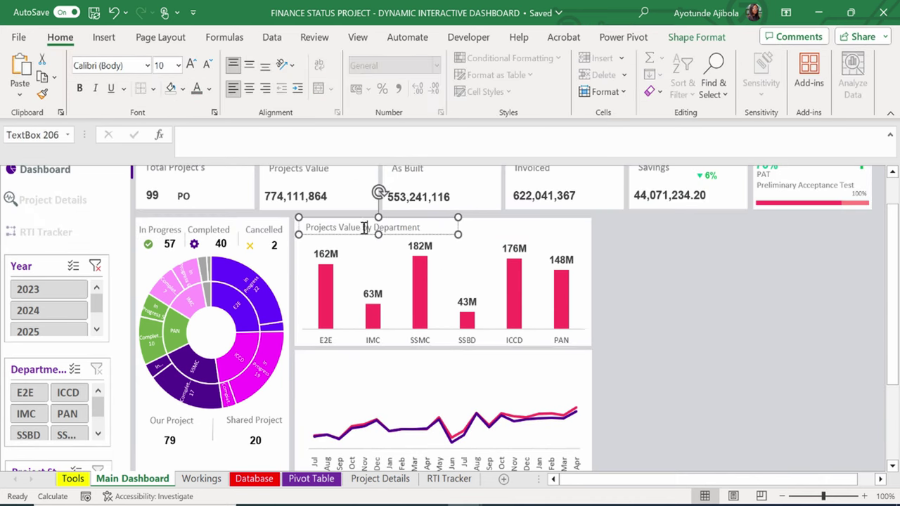
pyautogui.click(458, 218)
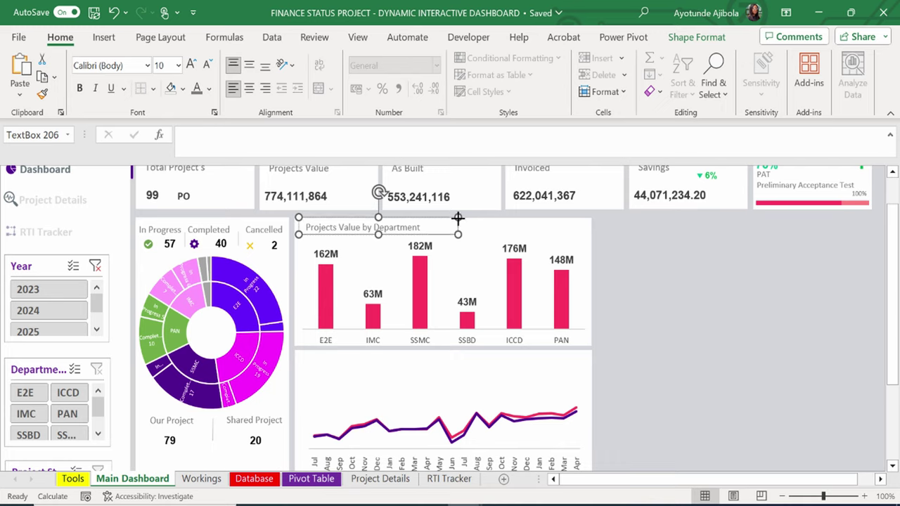
pyautogui.moveTo(449, 227); pyautogui.dragTo(444, 376)
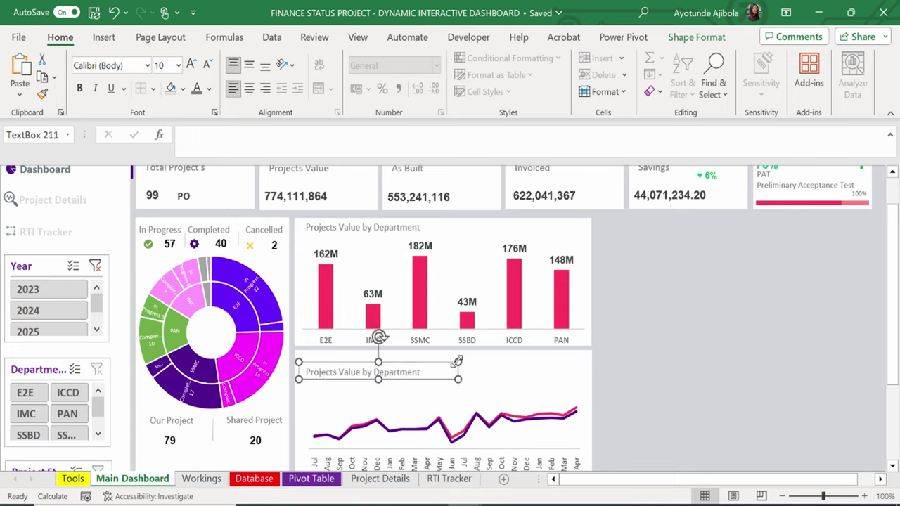
pyautogui.moveTo(457, 361); pyautogui.dragTo(392, 352)
pyautogui.write('Total')
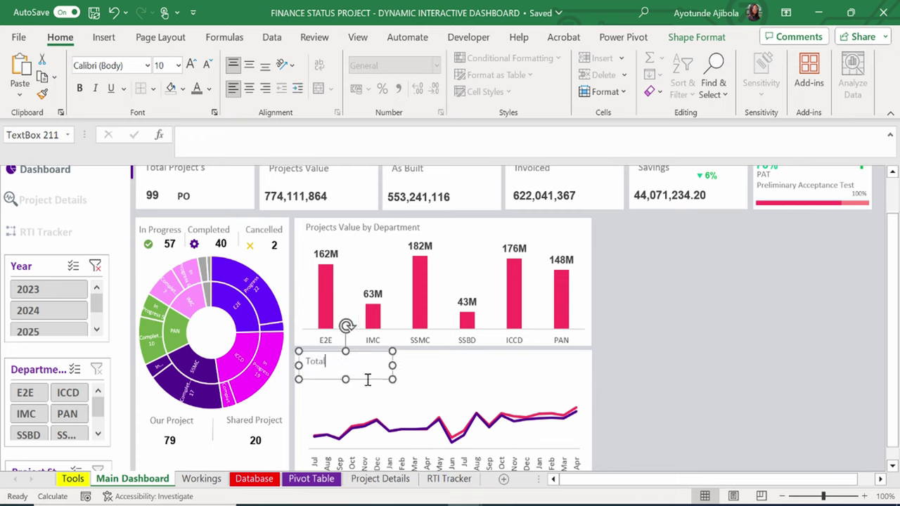
pyautogui.write(' Target for September')
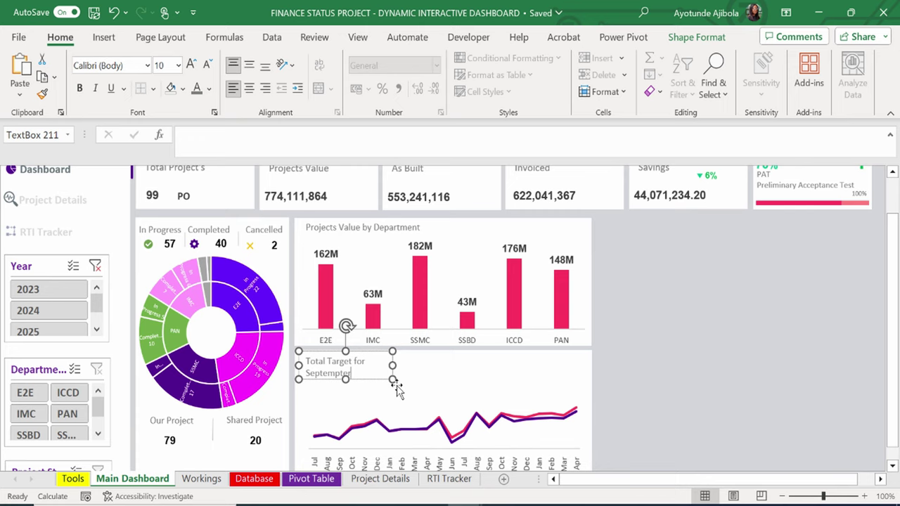
pyautogui.click(395, 385)
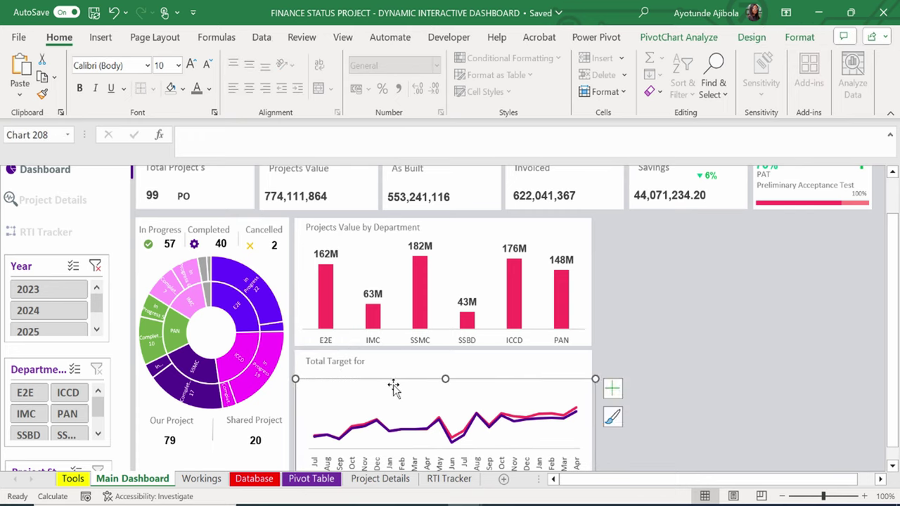
# Resize the Total Target box to fit its two lines and copy it along the chart.
pyautogui.click(354, 364)
pyautogui.moveTo(392, 378)
pyautogui.mouseDown()
pyautogui.moveTo(379, 375)
pyautogui.moveTo(385, 364)
pyautogui.moveTo(399, 365)
pyautogui.mouseUp()
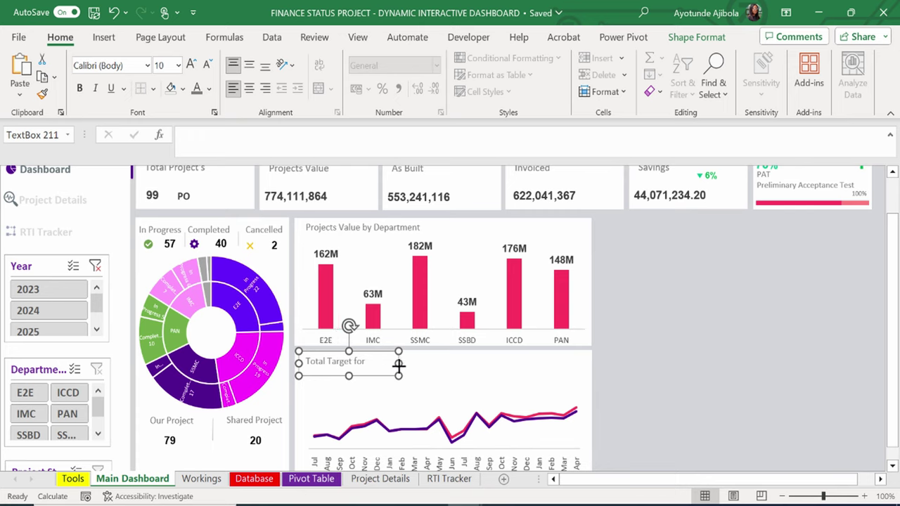
pyautogui.moveTo(348, 376); pyautogui.dragTo(349, 392)
pyautogui.click(469, 407)
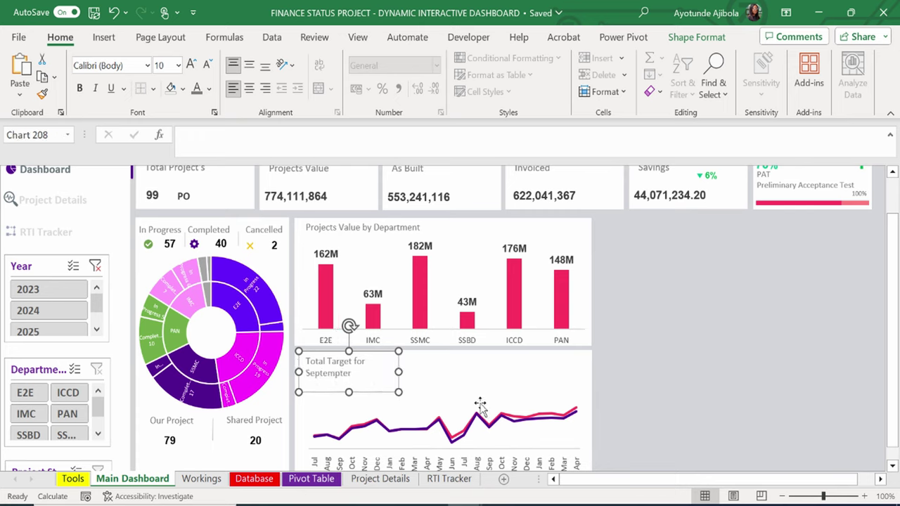
pyautogui.click(704, 406)
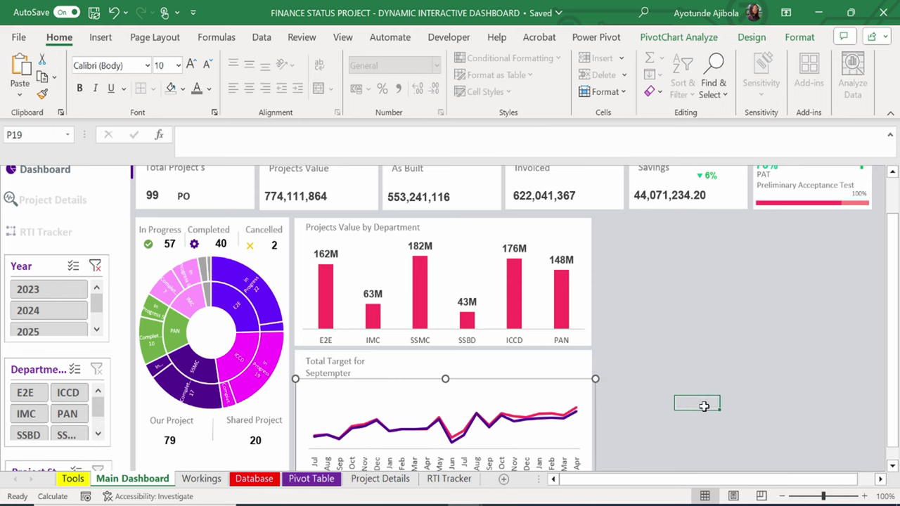
pyautogui.click(354, 362)
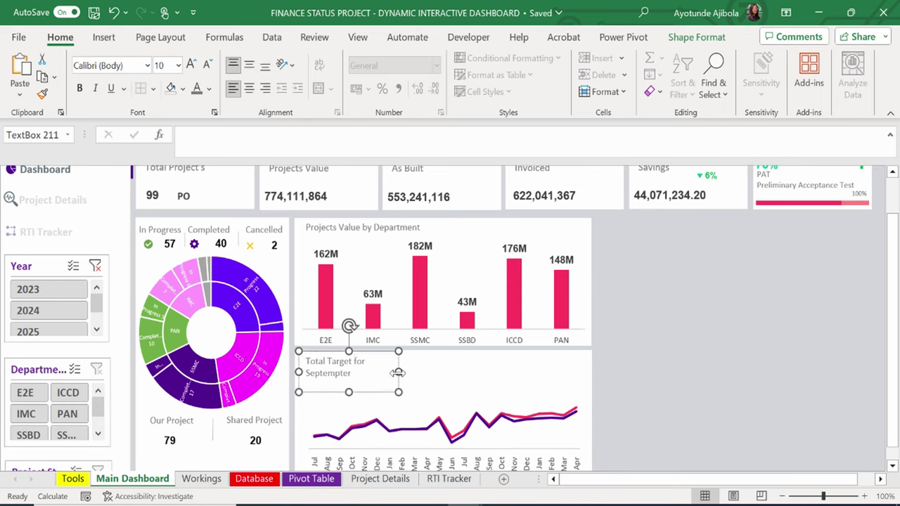
pyautogui.moveTo(399, 372); pyautogui.dragTo(338, 386)
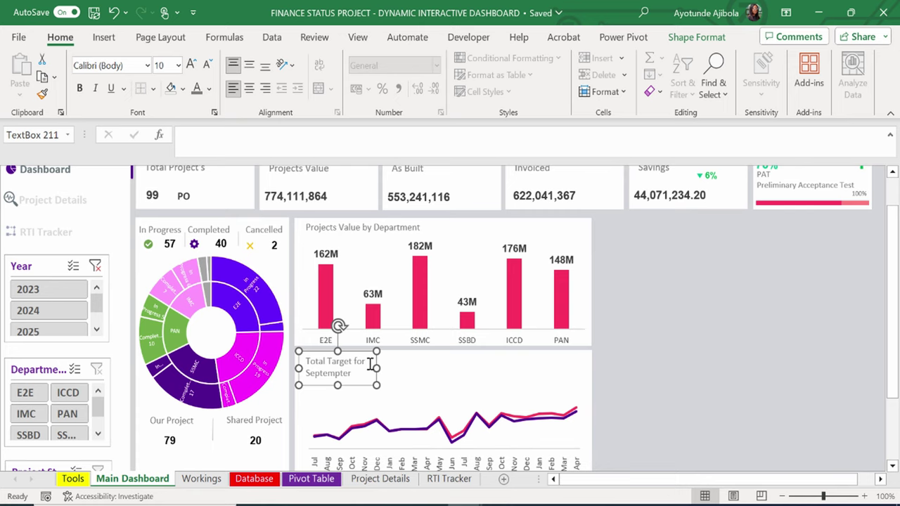
pyautogui.moveTo(371, 373); pyautogui.dragTo(555, 375)
# Distribute the three caption boxes evenly side by side above the line chart.
pyautogui.click(349, 362)
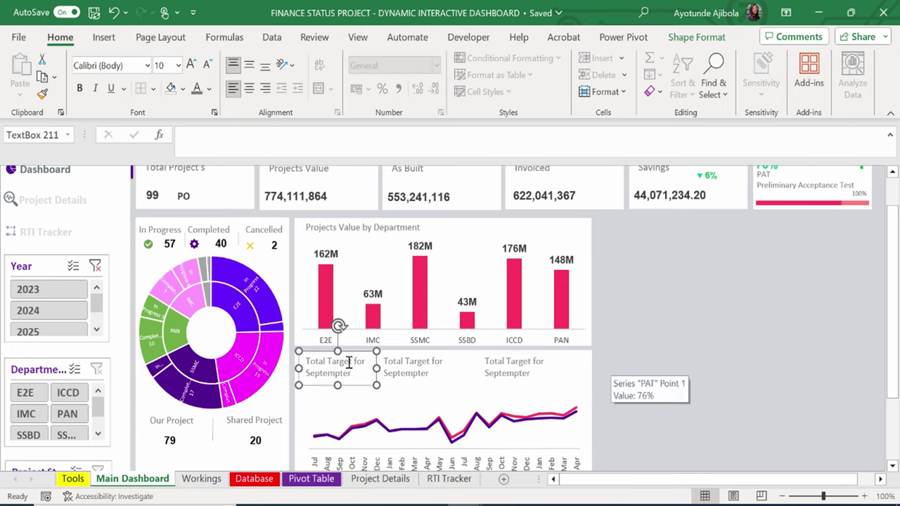
pyautogui.keyDown('shift'); pyautogui.click(407, 372); pyautogui.keyUp('shift')
pyautogui.keyDown('shift'); pyautogui.click(498, 372); pyautogui.keyUp('shift')
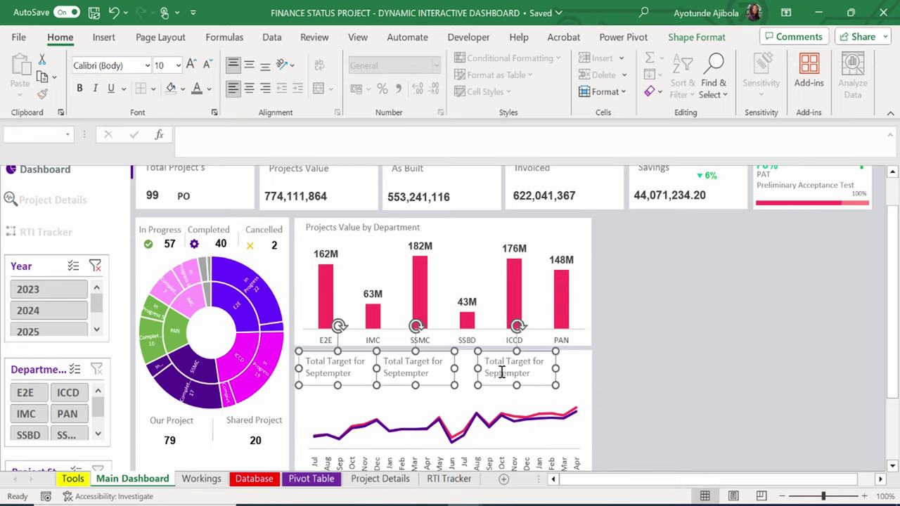
pyautogui.click(700, 39)
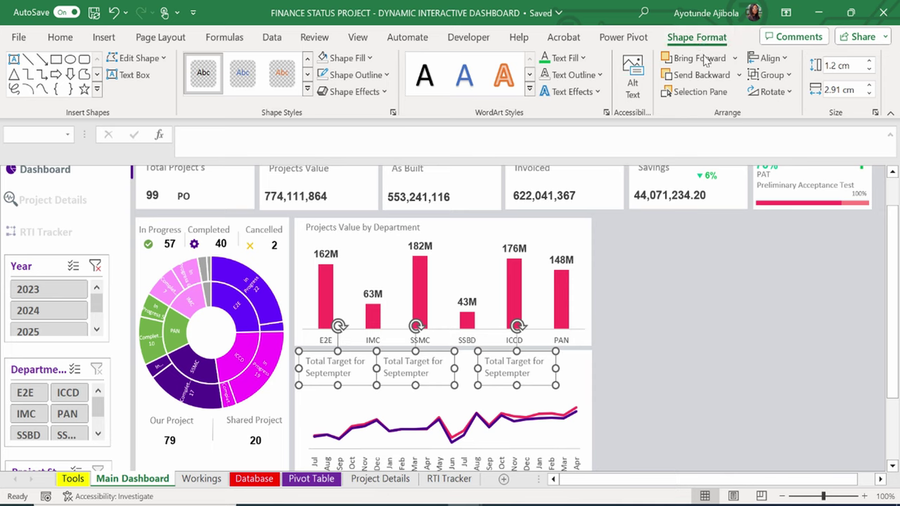
pyautogui.click(770, 58)
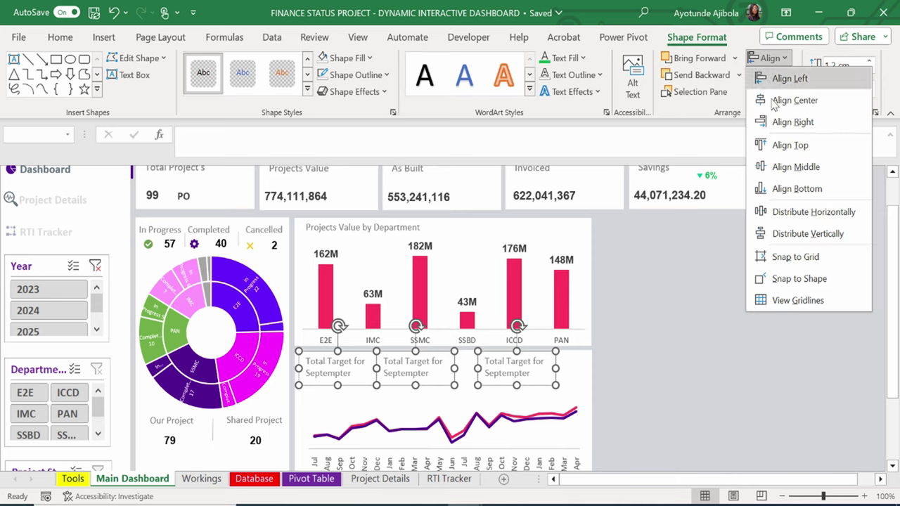
pyautogui.click(792, 213)
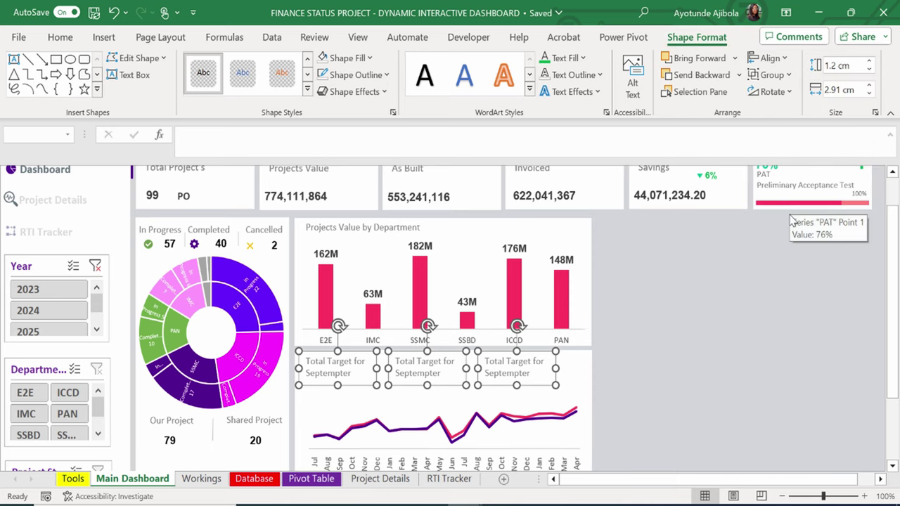
# Edit the middle caption and replace the third caption's text with 'GAP'.
pyautogui.click(441, 362)
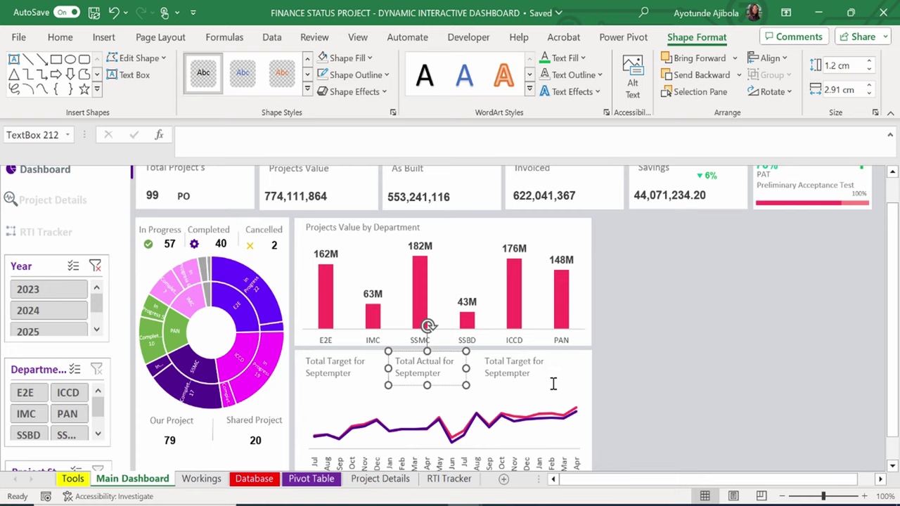
pyautogui.click(554, 384)
pyautogui.tripleClick(526, 370)
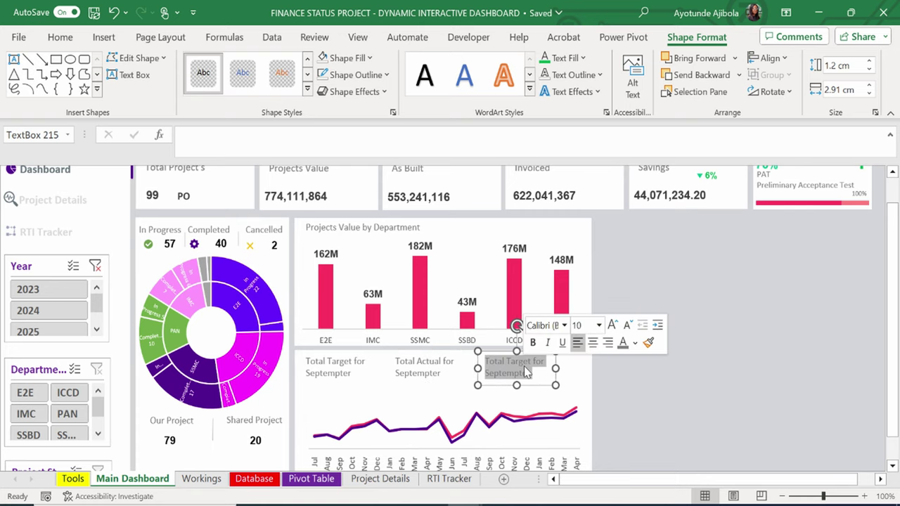
pyautogui.press('BackSpace')
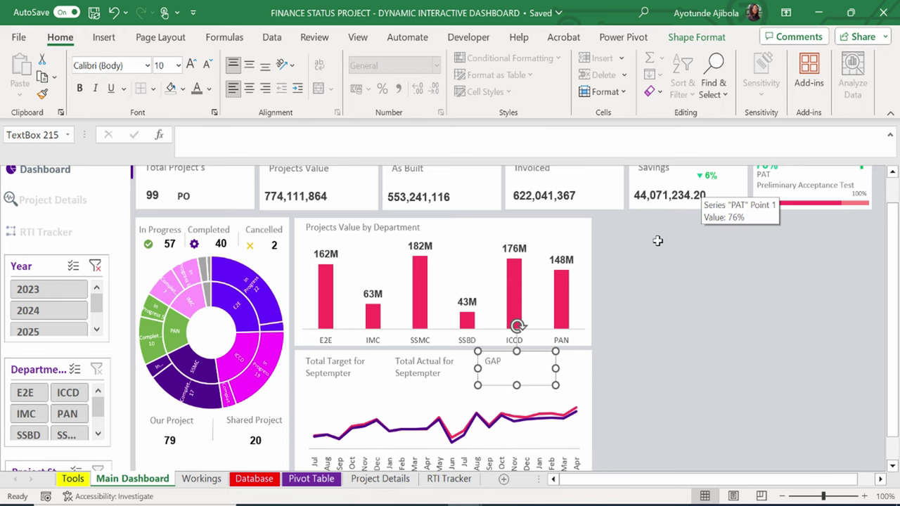
pyautogui.click(653, 275)
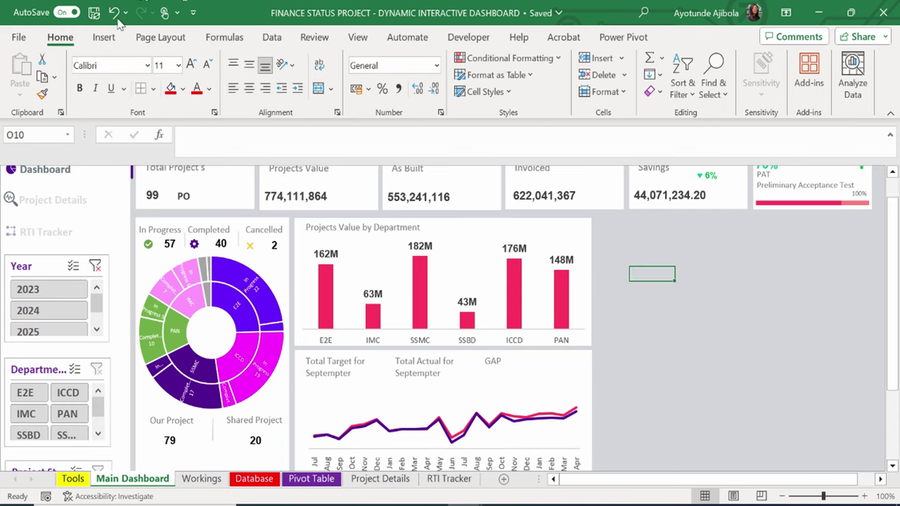
# Draw a vertical divider line after the Total Target caption and give it an exact size.
pyautogui.click(105, 39)
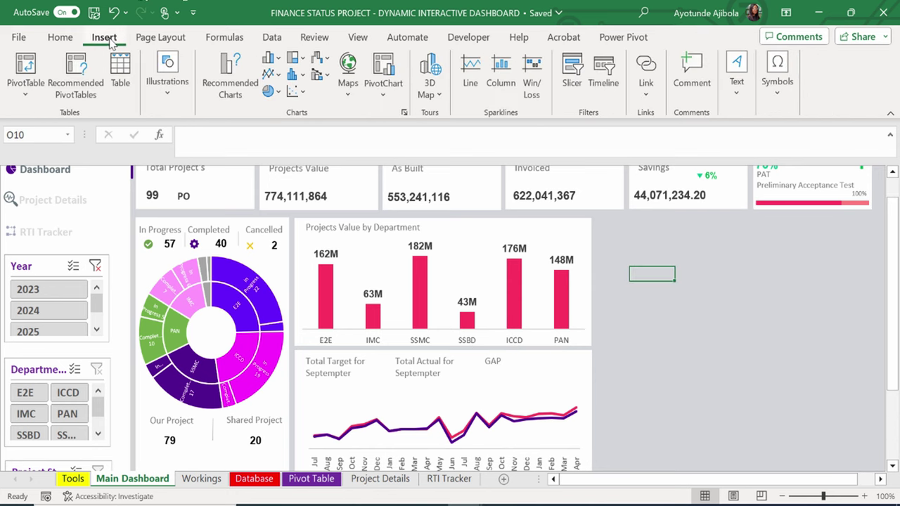
pyautogui.click(159, 84)
pyautogui.click(195, 137)
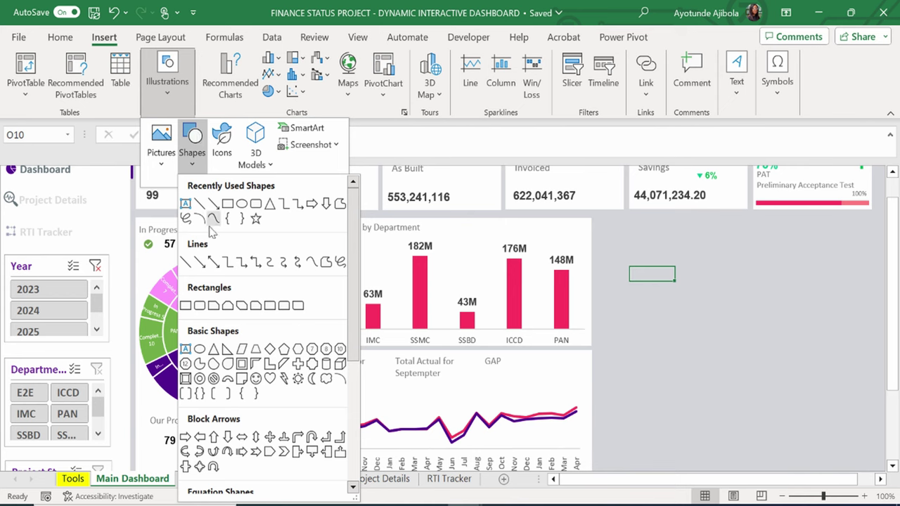
pyautogui.click(187, 260)
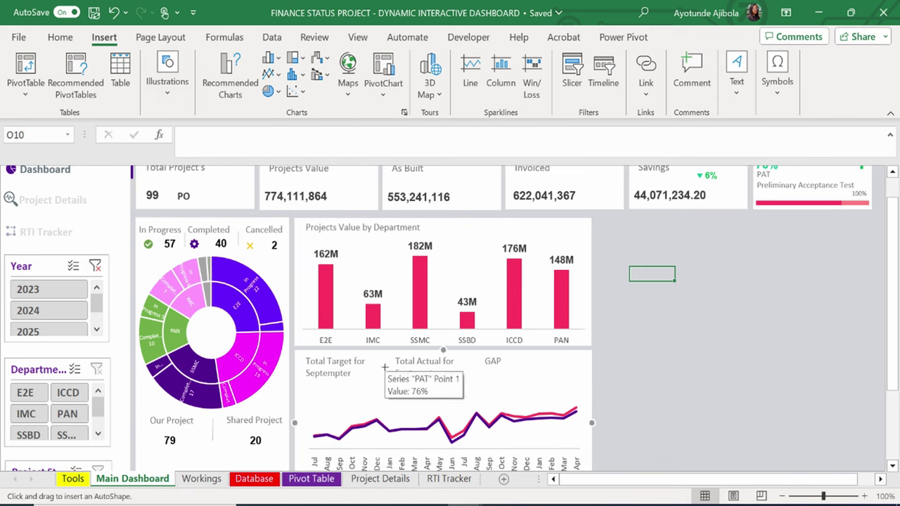
pyautogui.moveTo(377, 360); pyautogui.dragTo(377, 389)
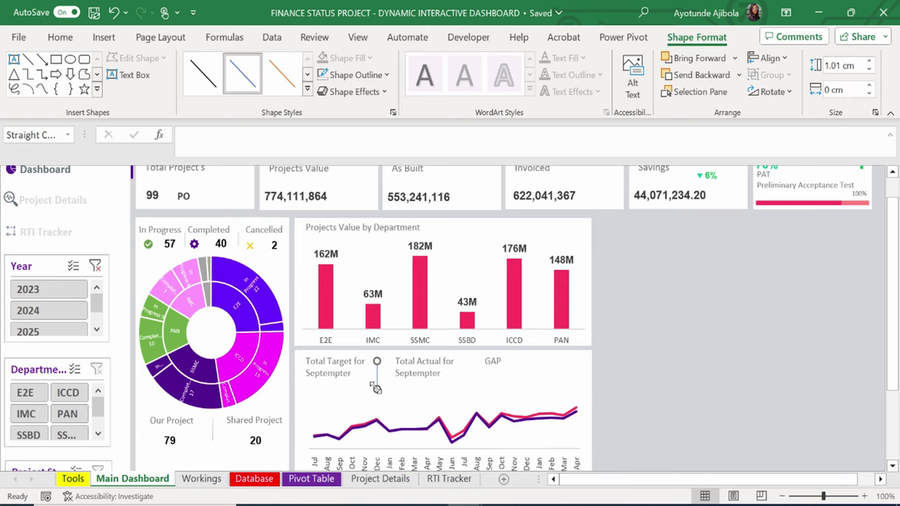
pyautogui.click(837, 71)
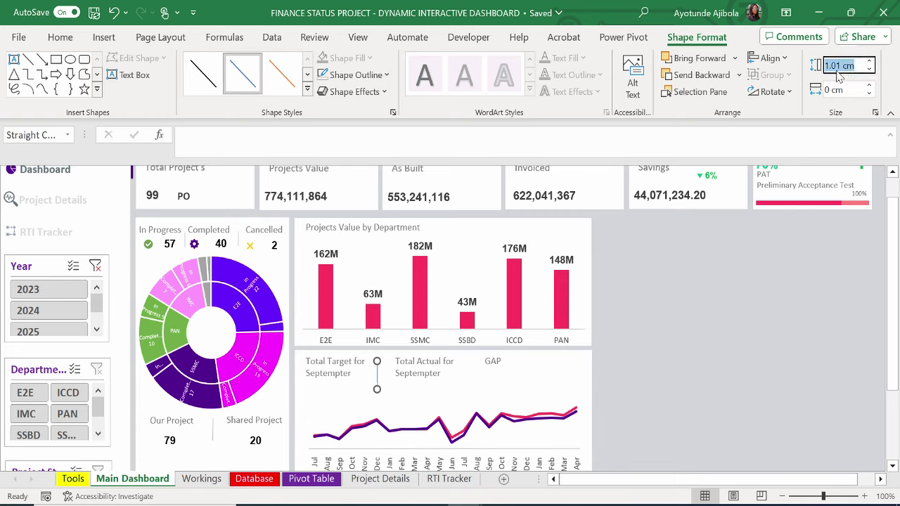
pyautogui.write('0.3"')
pyautogui.click(795, 290)
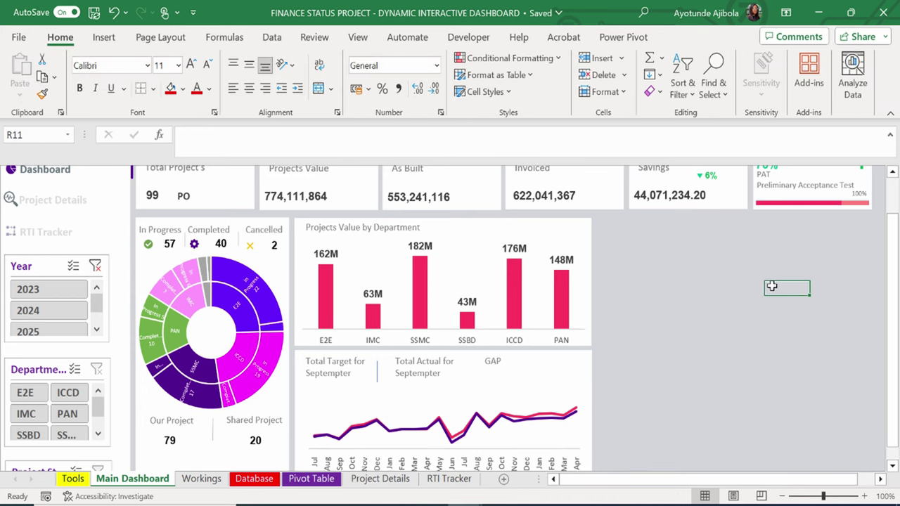
# Make the divider line grey, then switch to the Pivot Table sheet.
pyautogui.click(378, 380)
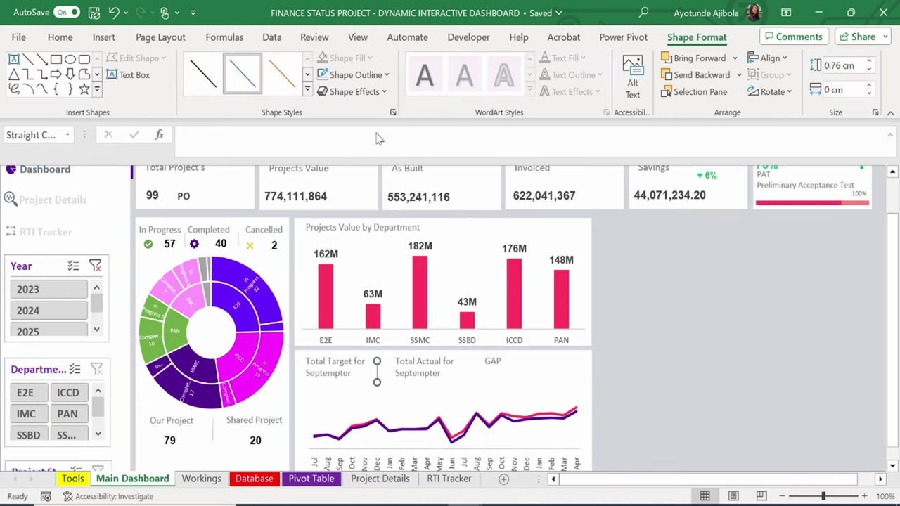
pyautogui.click(364, 75)
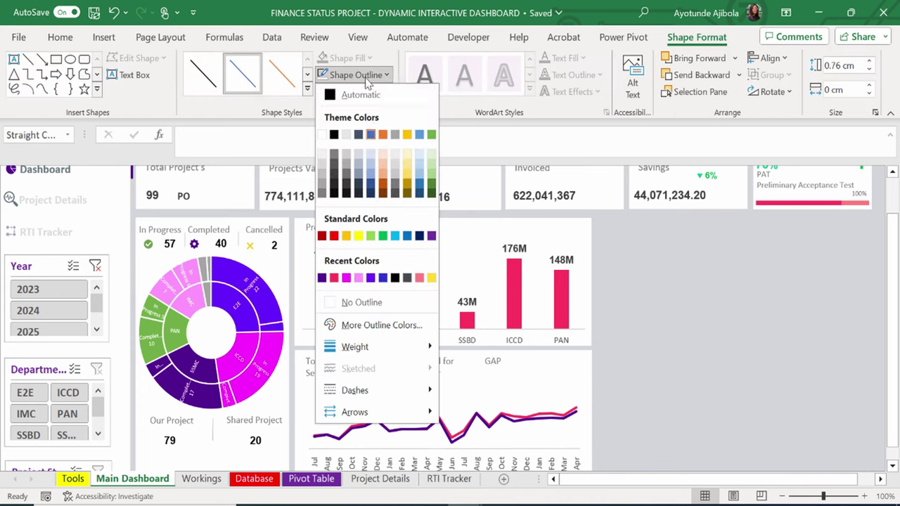
pyautogui.click(323, 178)
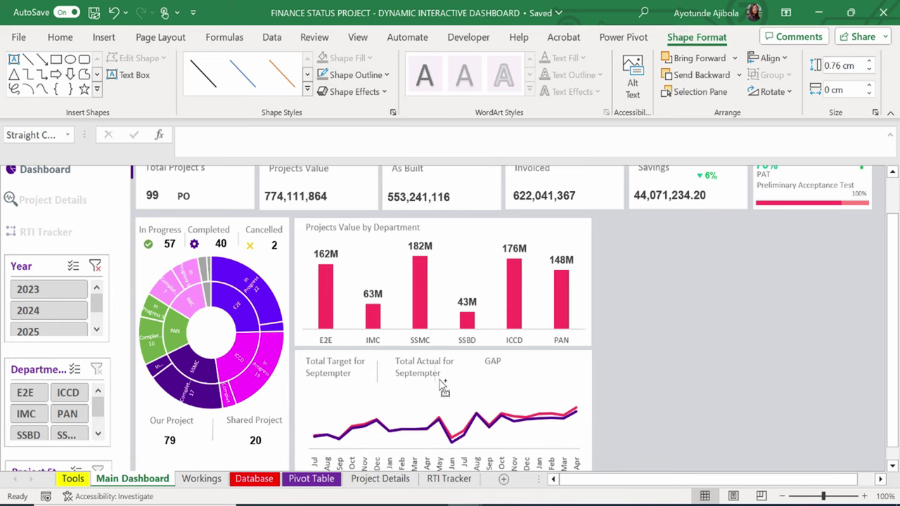
pyautogui.scroll(1, 323, 421)
pyautogui.click(322, 420)
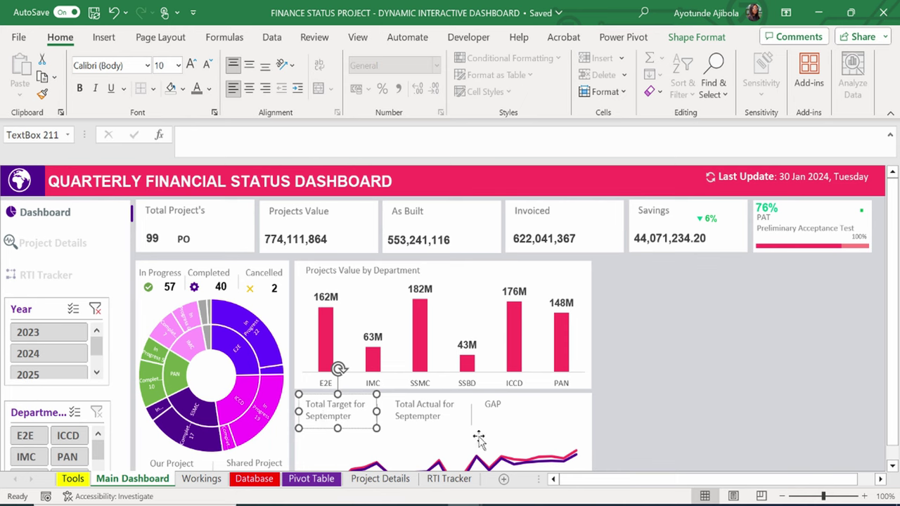
pyautogui.click(303, 484)
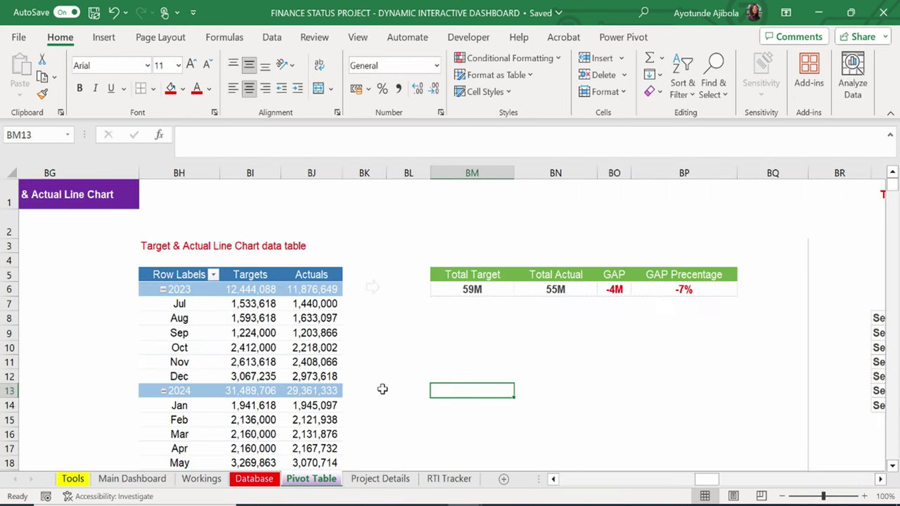
pyautogui.scroll(-7, 372, 390)
pyautogui.scroll(7, 331, 361)
pyautogui.click(455, 291)
pyautogui.moveTo(450, 261); pyautogui.dragTo(725, 322)
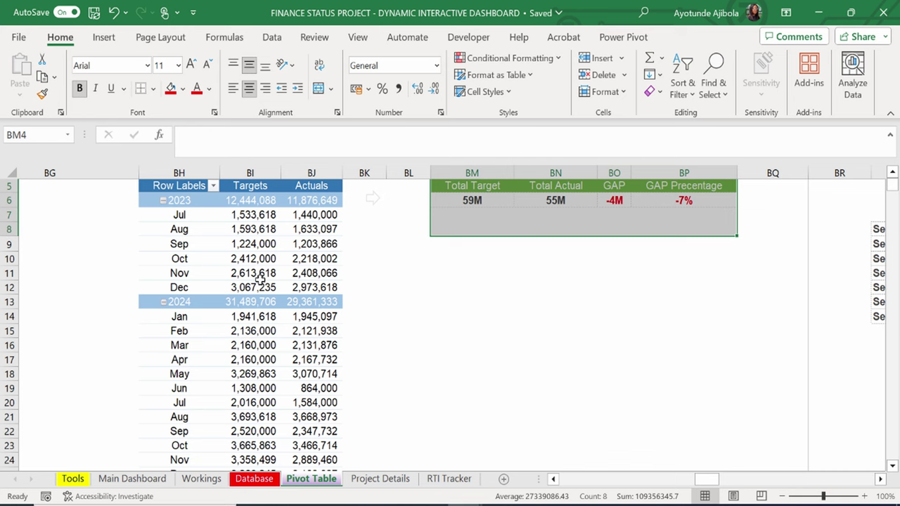
pyautogui.click(243, 260)
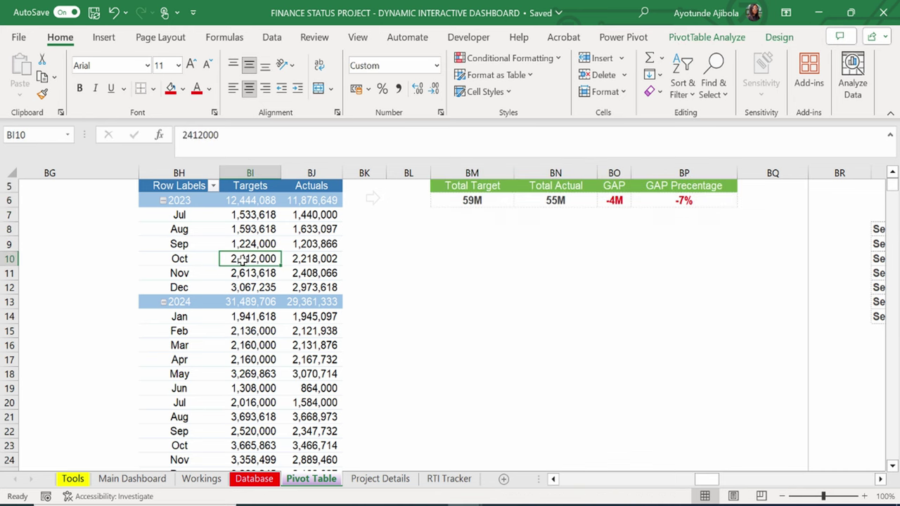
pyautogui.scroll(2, 242, 261)
pyautogui.click(242, 305)
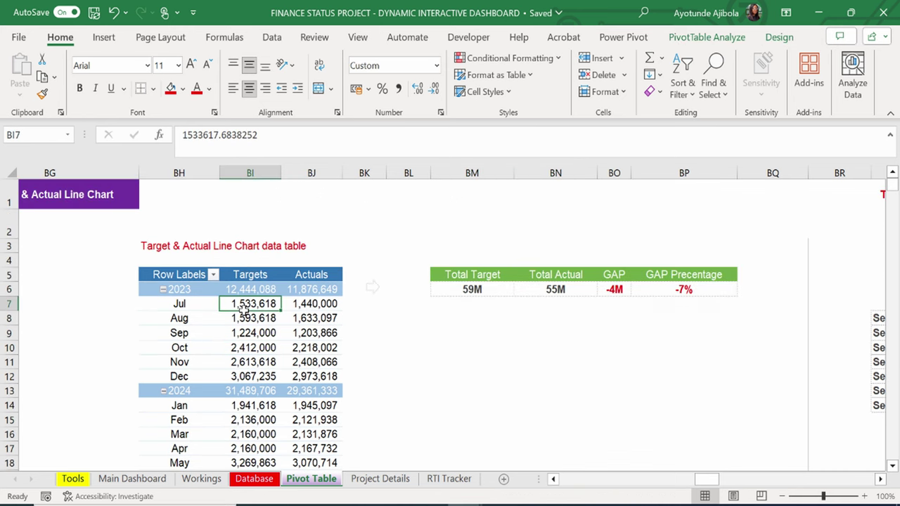
pyautogui.click(707, 38)
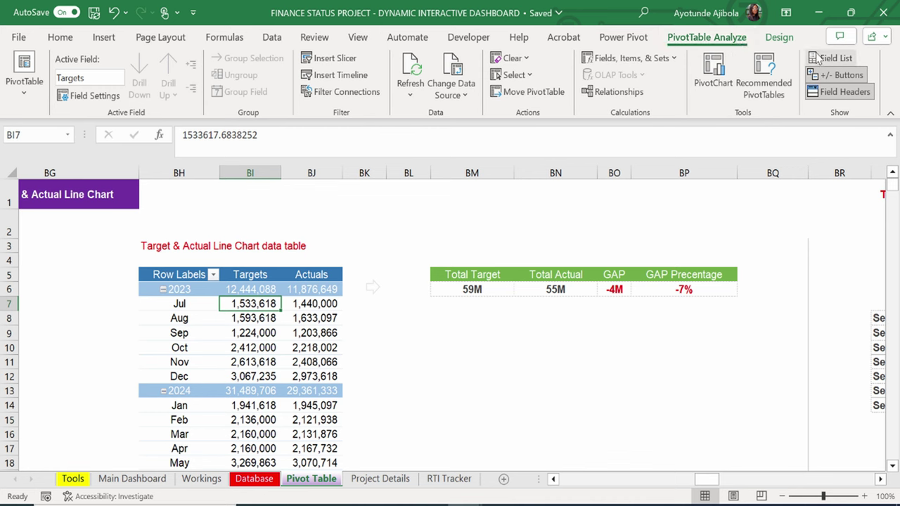
pyautogui.click(834, 58)
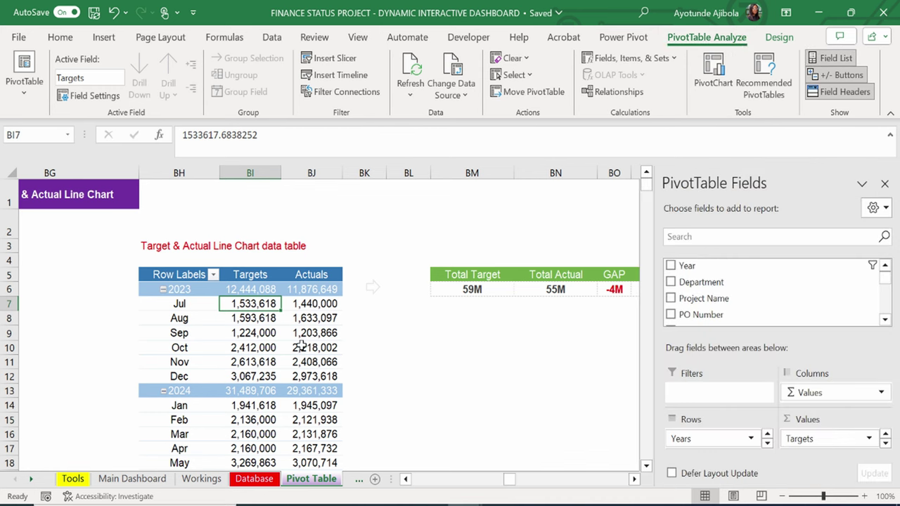
pyautogui.click(718, 440)
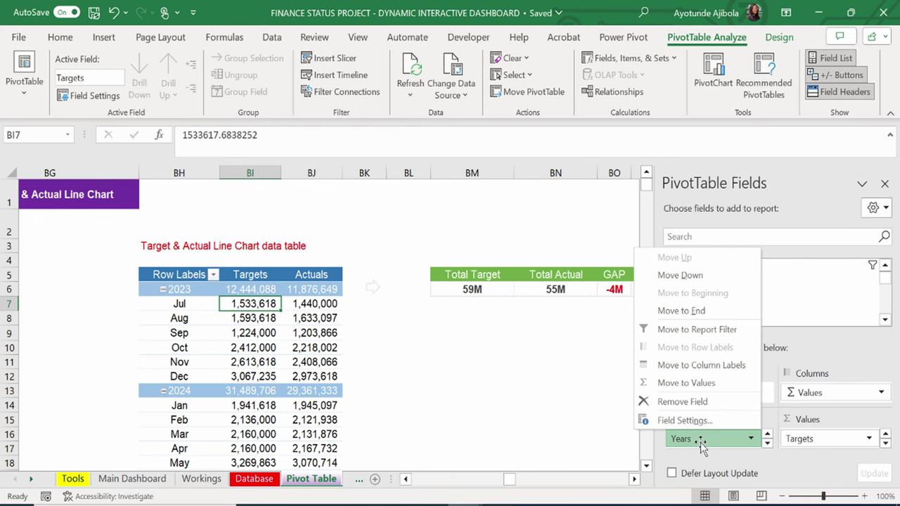
pyautogui.click(837, 437)
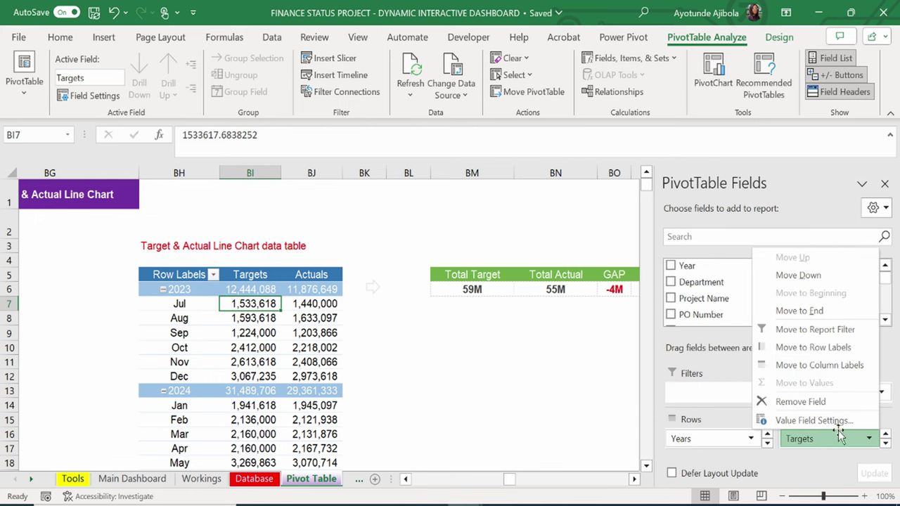
pyautogui.click(593, 424)
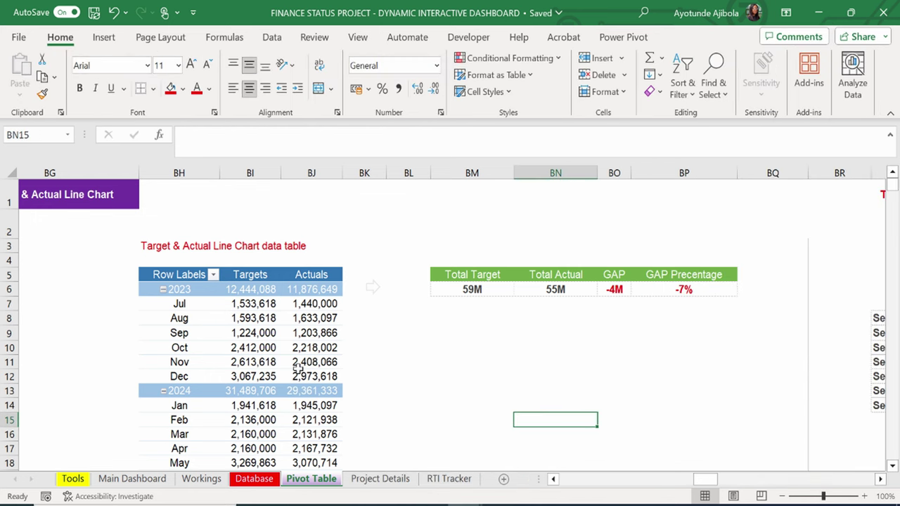
pyautogui.click(304, 348)
# On Main Dashboard, narrow the copied Total Target caption box and clear its text.
pyautogui.click(133, 479)
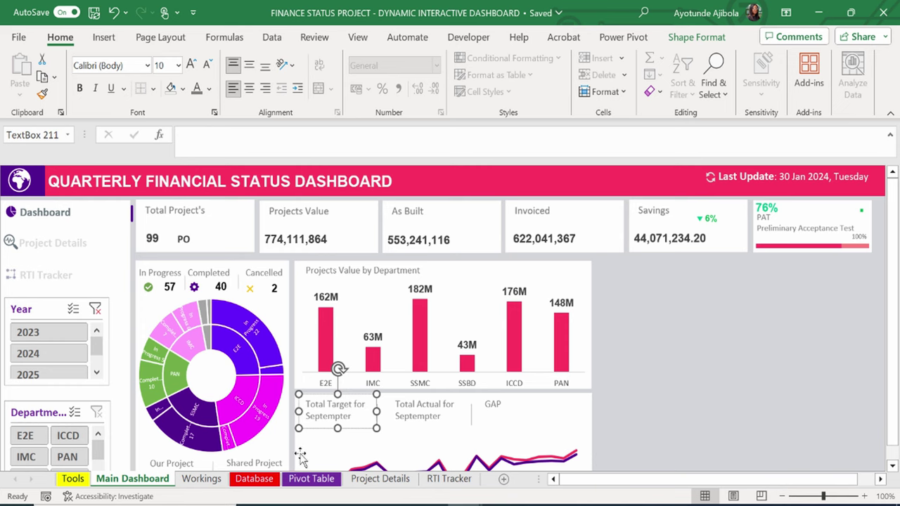
pyautogui.scroll(-2, 300, 457)
pyautogui.moveTo(337, 325); pyautogui.dragTo(355, 370)
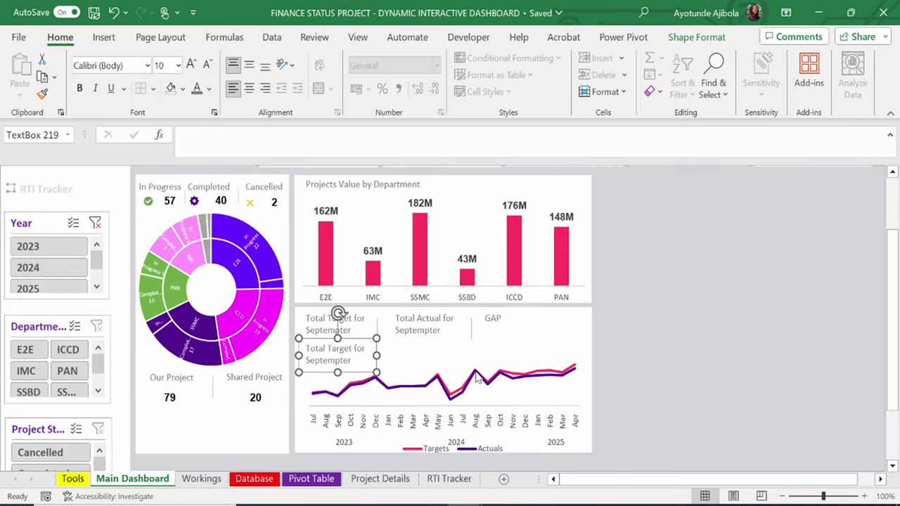
pyautogui.click(477, 380)
pyautogui.click(350, 352)
pyautogui.moveTo(378, 355); pyautogui.dragTo(345, 371)
pyautogui.press('Delete')
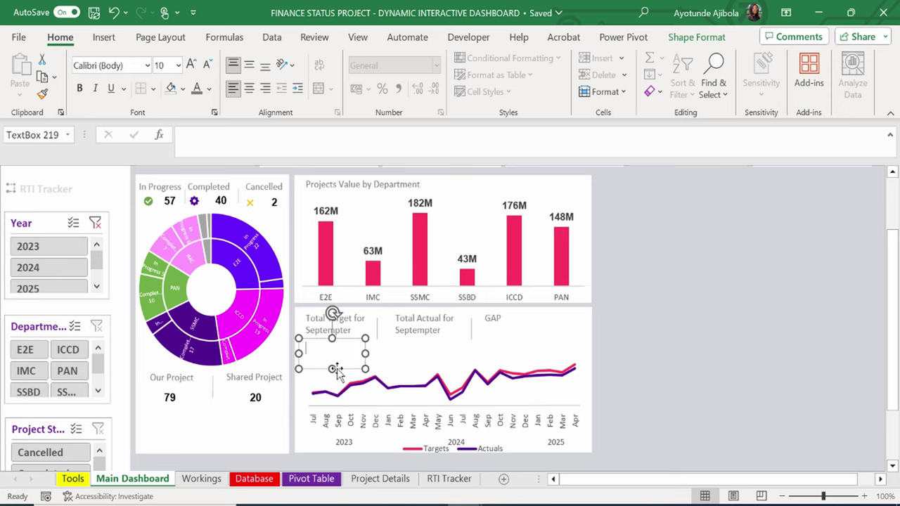
# Link the box to the Pivot Table's Total Target cell BM6 so it shows 59M.
pyautogui.click(218, 149)
pyautogui.write('=')
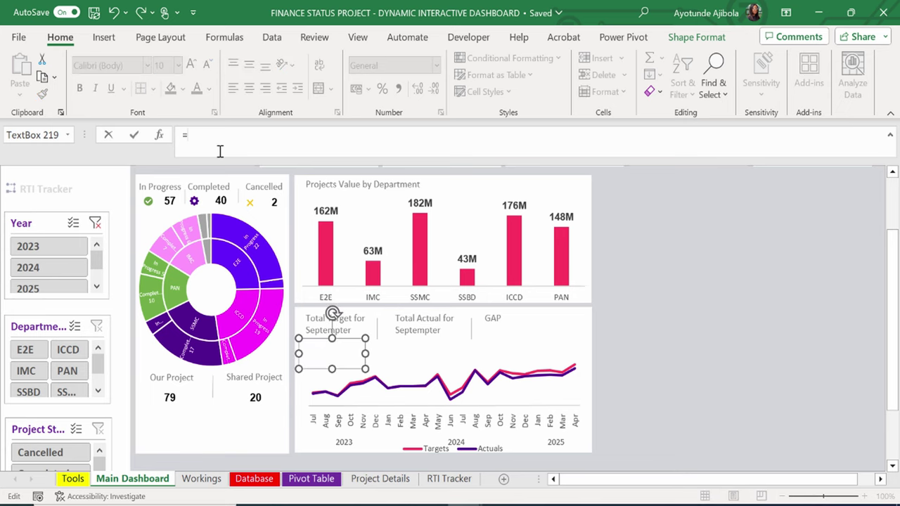
pyautogui.click(311, 478)
pyautogui.scroll(-8, 316, 441)
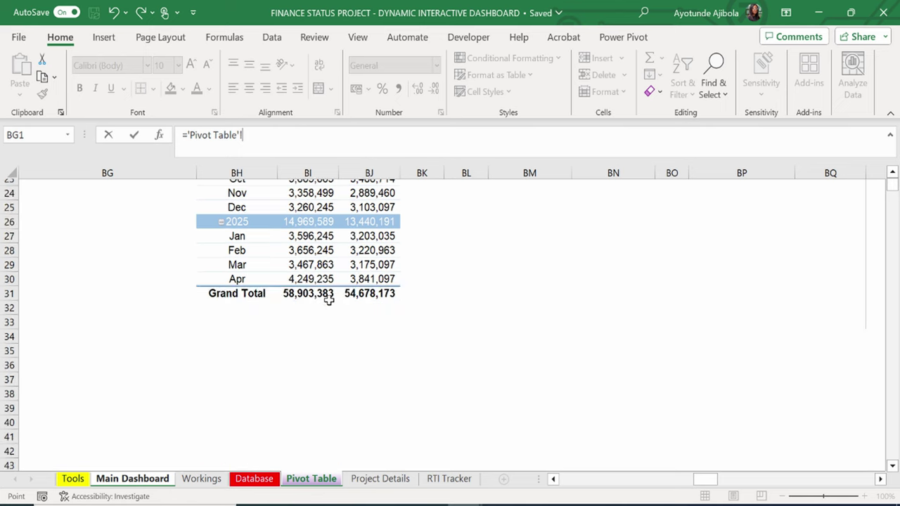
pyautogui.scroll(8, 328, 295)
pyautogui.click(541, 289)
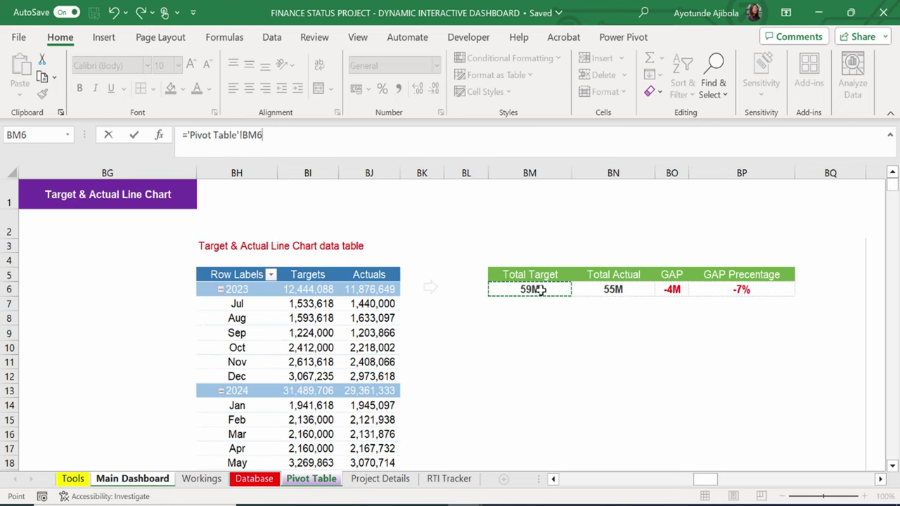
pyautogui.press('Return')
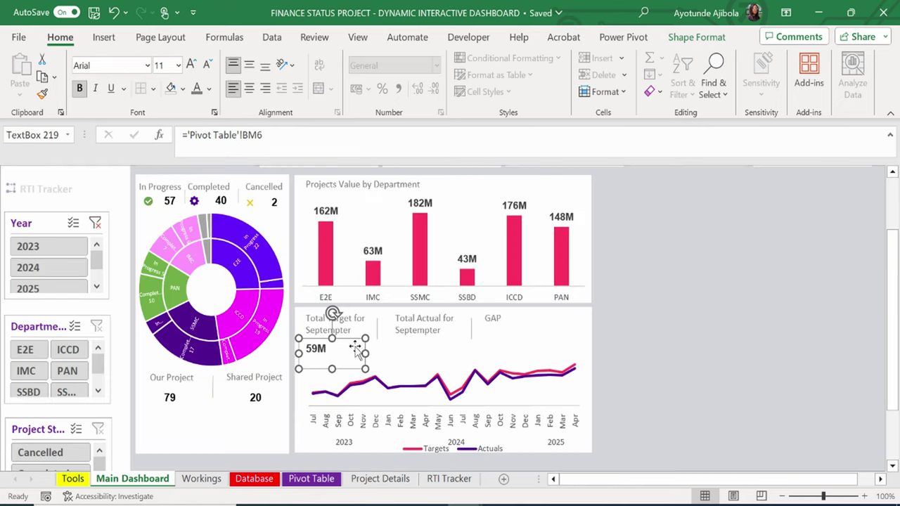
# Copy the 59M box under Total Actual and relink it to BN6 to show 55M.
pyautogui.moveTo(354, 349); pyautogui.dragTo(531, 352)
pyautogui.click(629, 343)
pyautogui.click(416, 355)
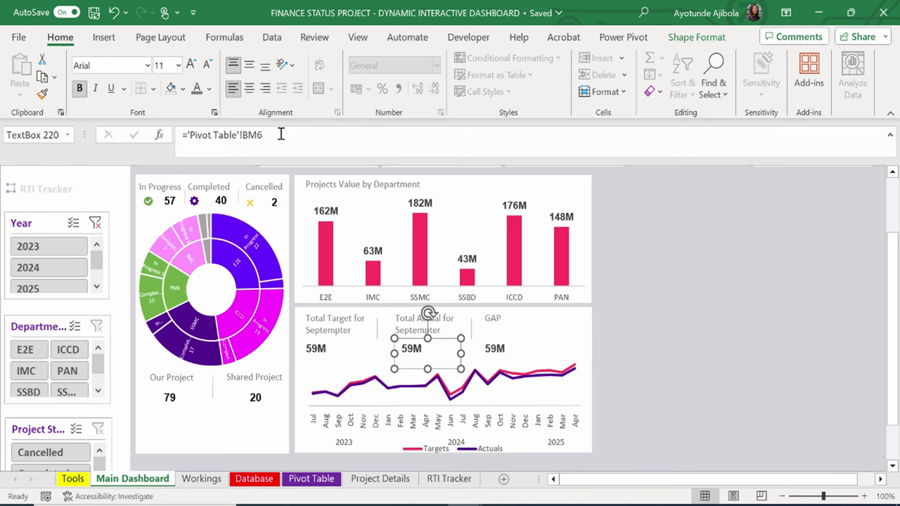
pyautogui.click(311, 479)
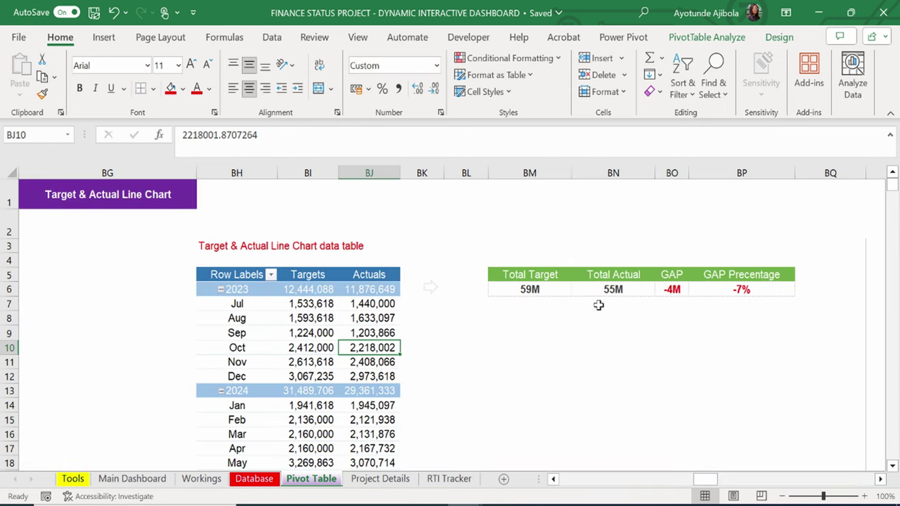
pyautogui.click(601, 290)
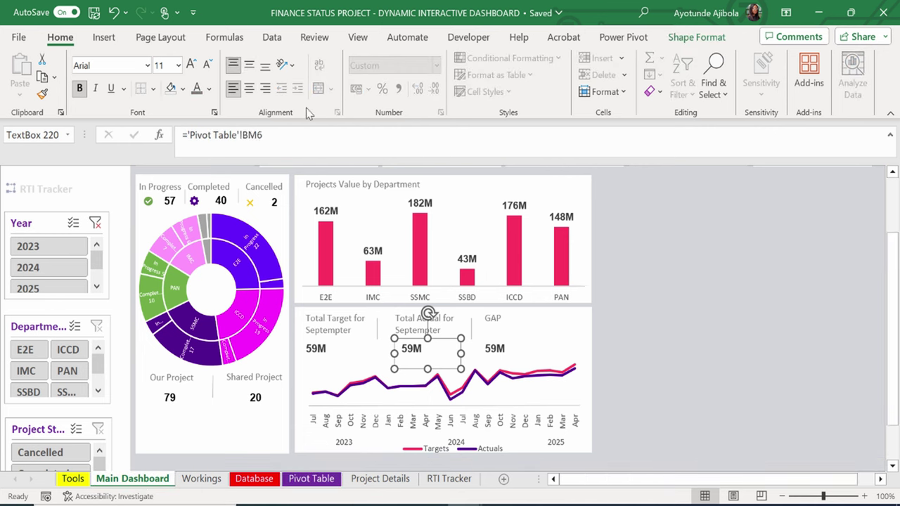
pyautogui.click(289, 135)
pyautogui.press('BackSpace')
pyautogui.press('BackSpace')
pyautogui.write('N6')
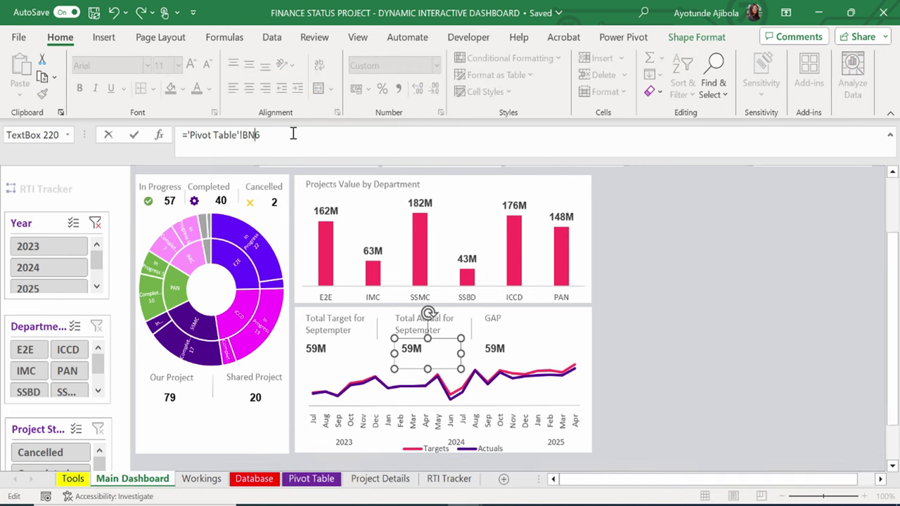
pyautogui.click(652, 246)
pyautogui.click(494, 355)
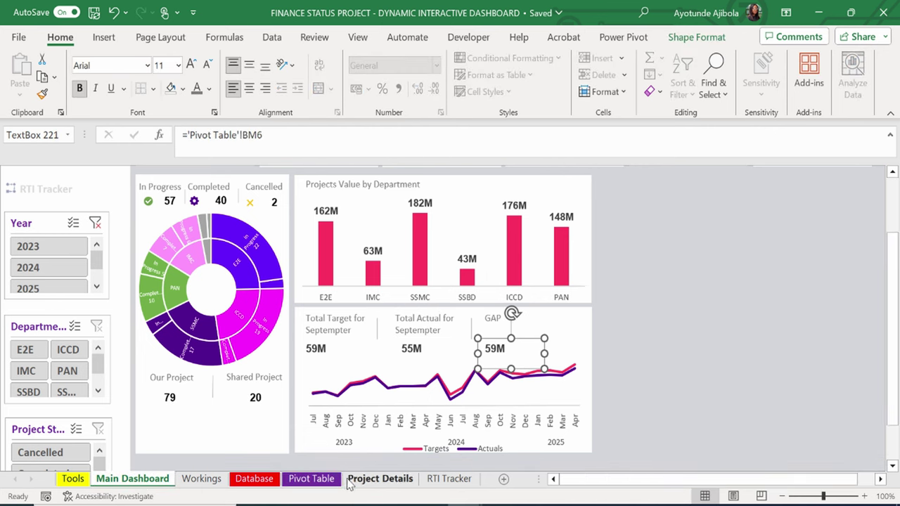
pyautogui.click(312, 479)
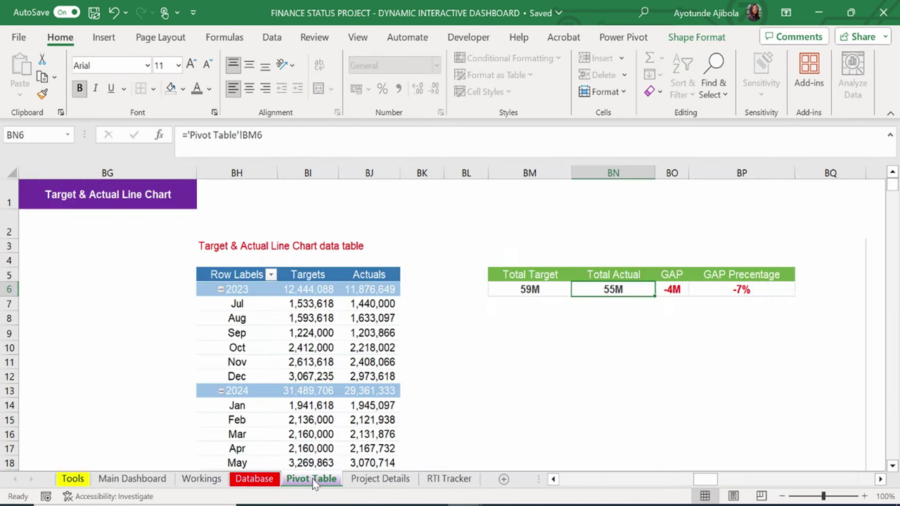
# In BL31, enter a Targets-minus-Actuals grand-total check formula and widen column BL.
pyautogui.click(674, 292)
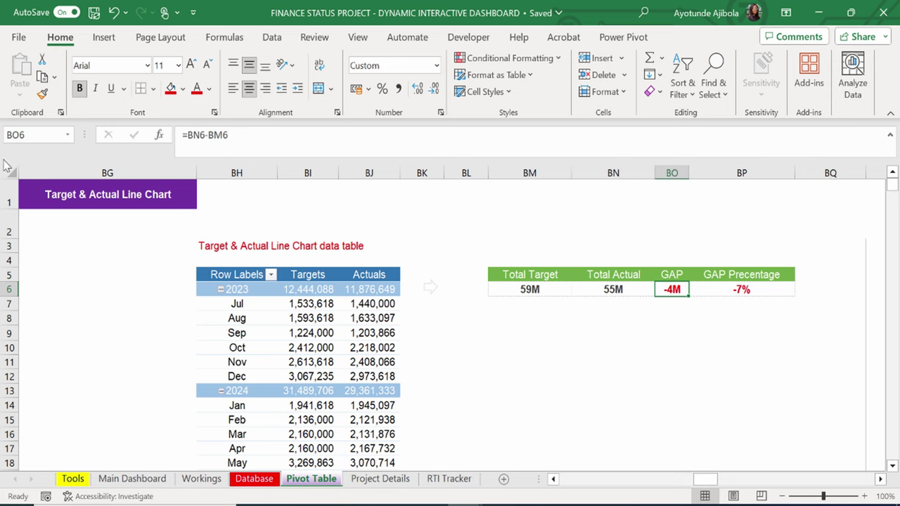
pyautogui.scroll(-5, 431, 352)
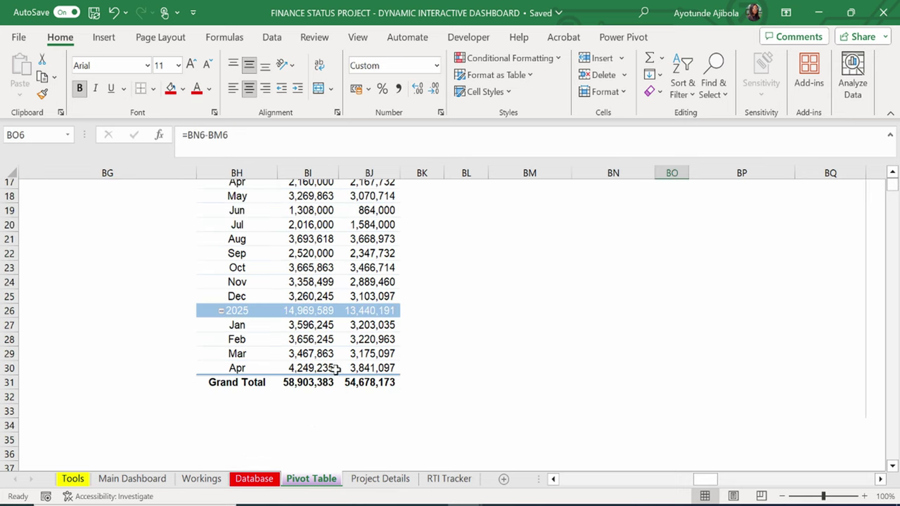
pyautogui.click(446, 376)
pyautogui.scroll(4, 455, 378)
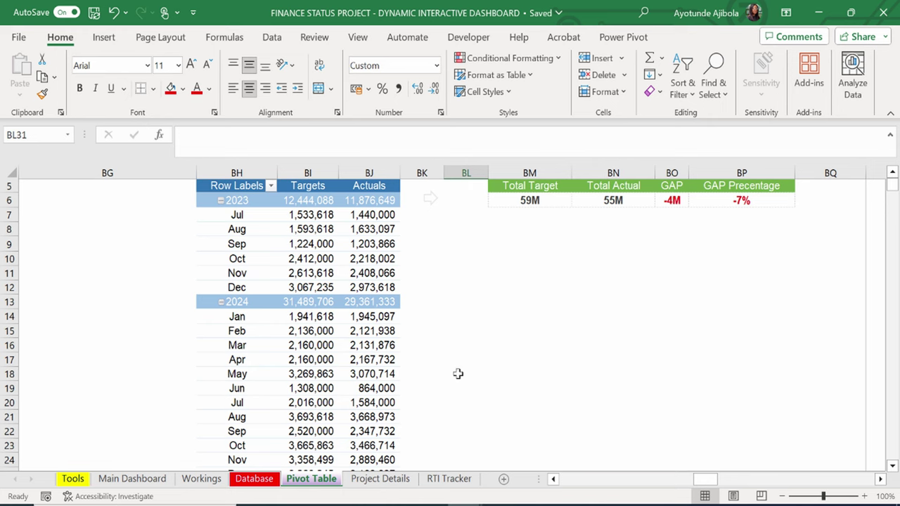
pyautogui.scroll(-4, 524, 396)
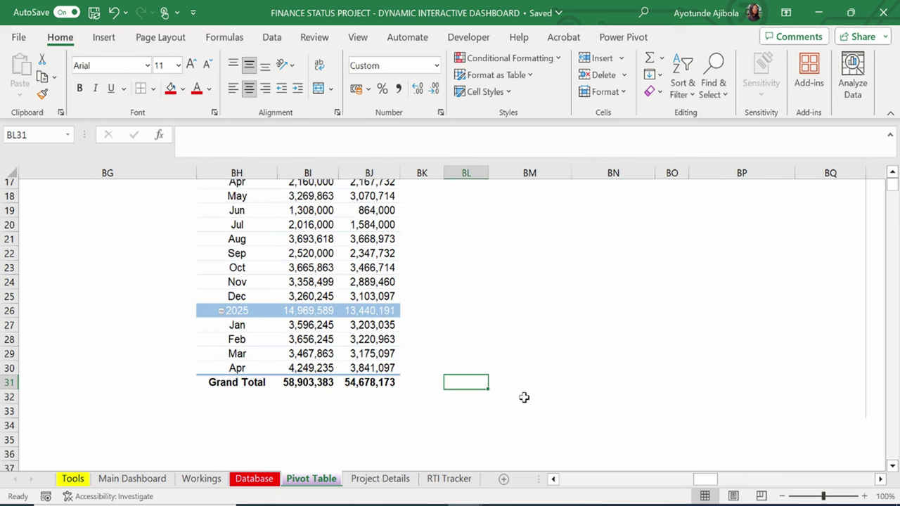
pyautogui.write('=')
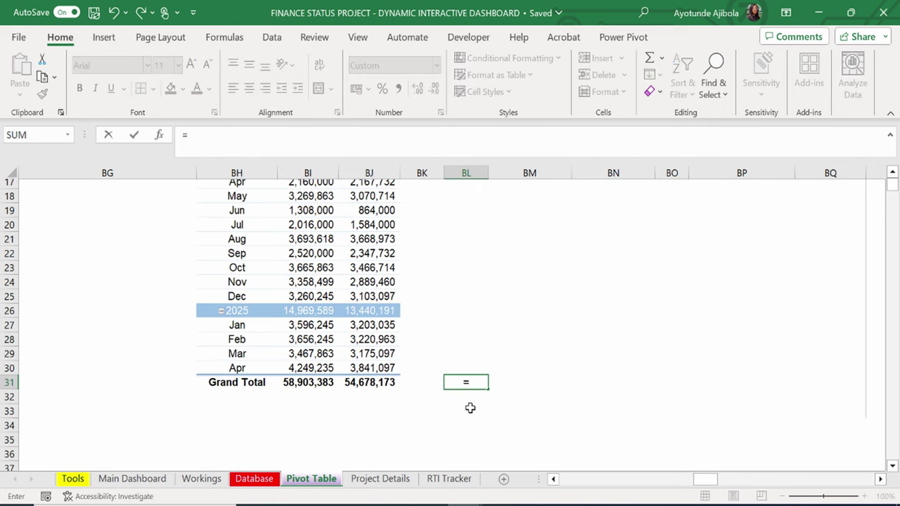
pyautogui.click(294, 382)
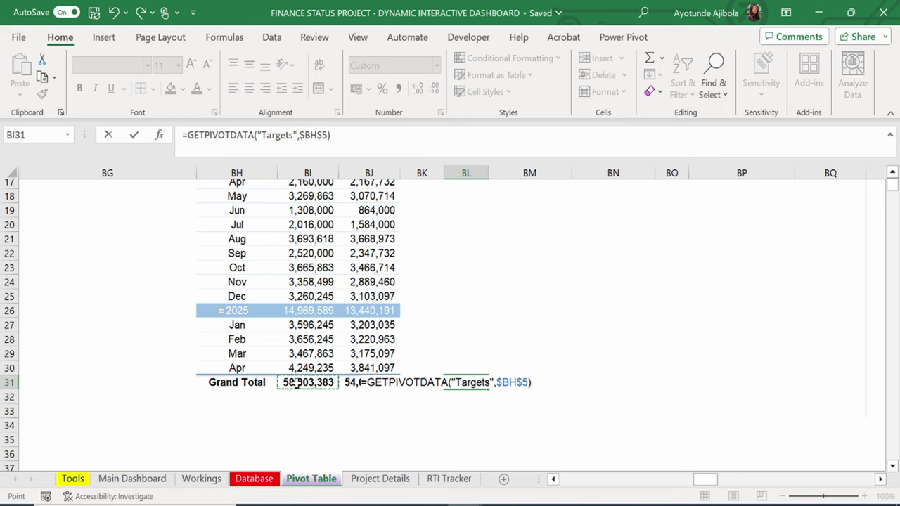
pyautogui.write('-')
pyautogui.click(346, 382)
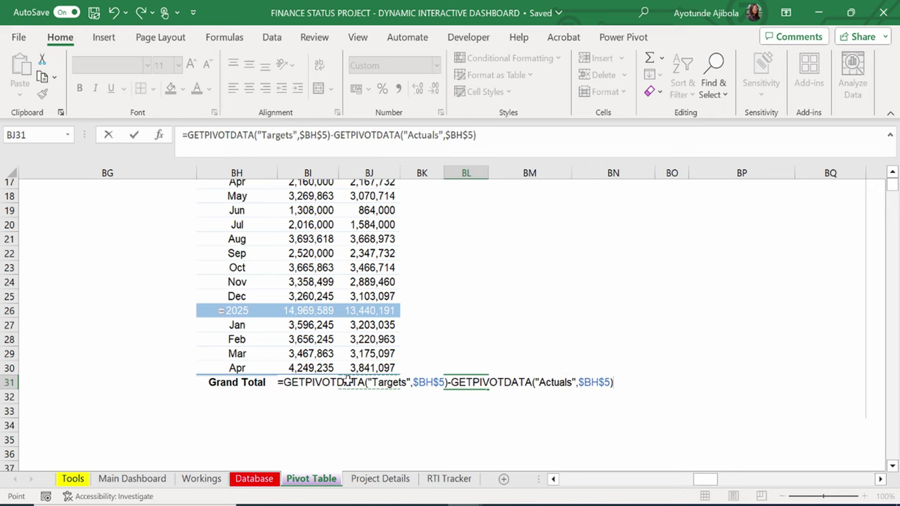
pyautogui.press('Return')
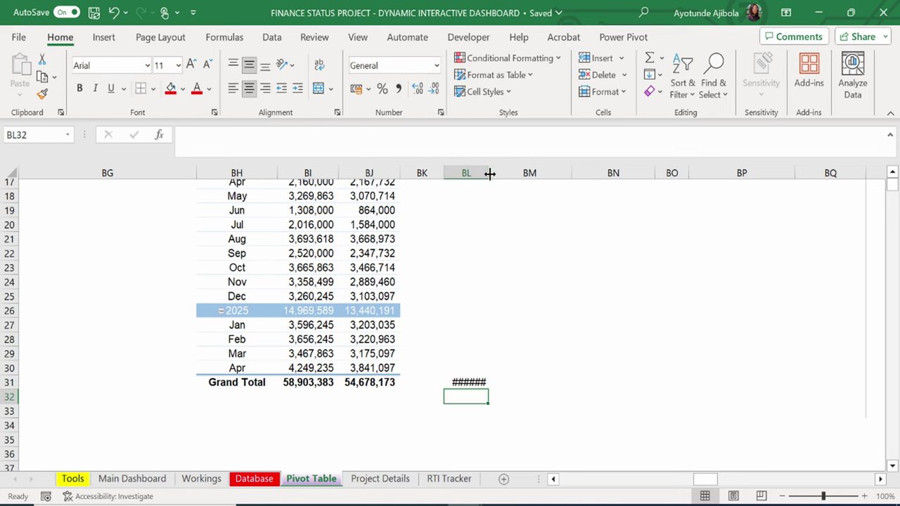
pyautogui.moveTo(488, 172); pyautogui.dragTo(500, 172)
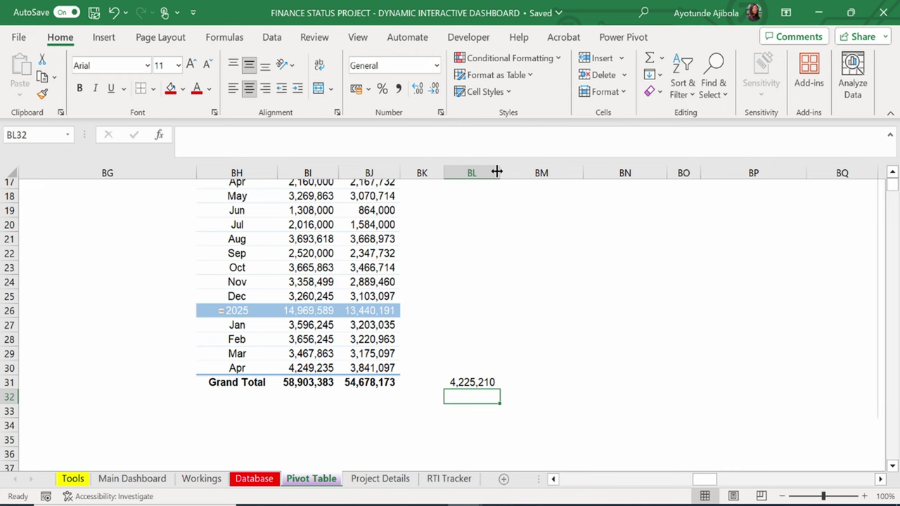
# Verify BO6 against the check, then relink the dashboard GAP box to BO6 showing -4M.
pyautogui.scroll(6, 563, 350)
pyautogui.click(684, 289)
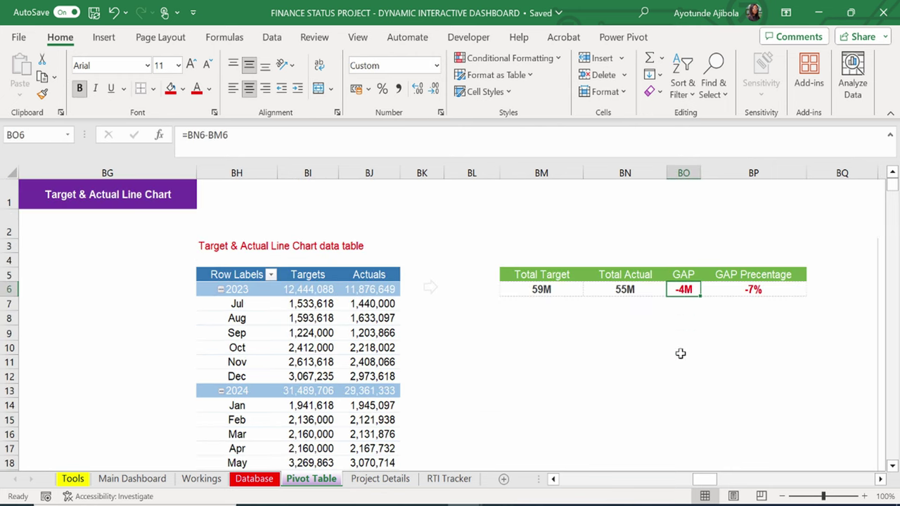
pyautogui.scroll(-8, 536, 454)
pyautogui.click(473, 294)
pyautogui.scroll(8, 521, 337)
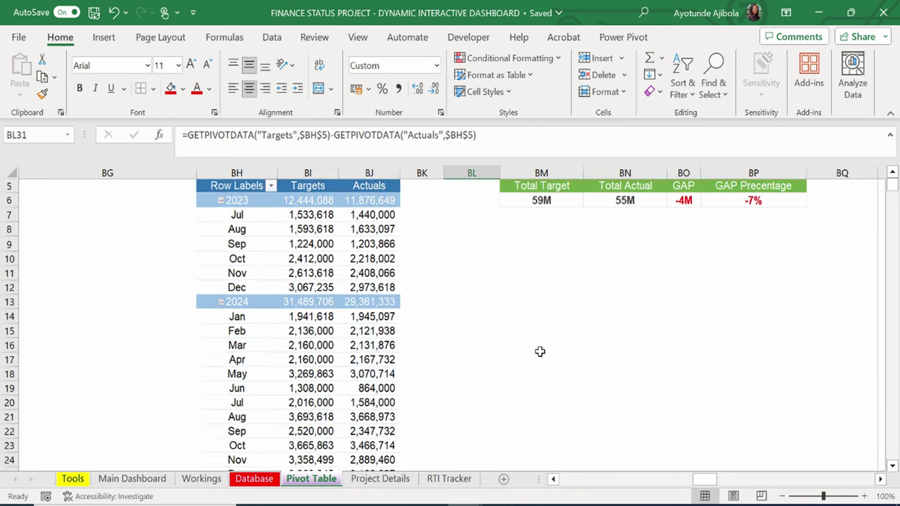
pyautogui.click(686, 290)
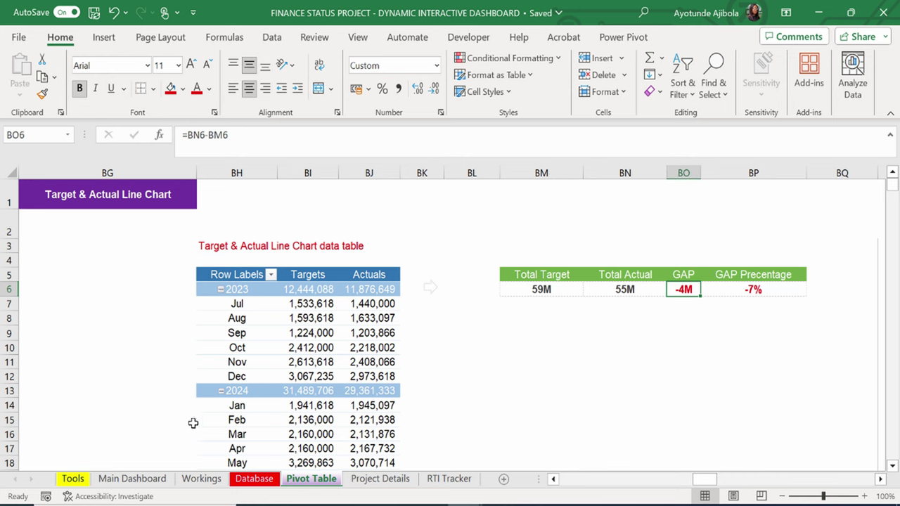
pyautogui.click(132, 479)
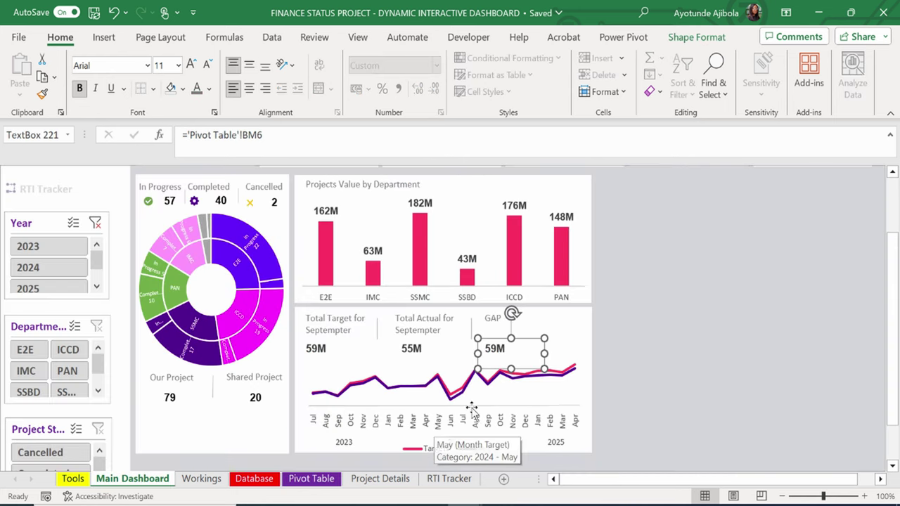
pyautogui.click(257, 136)
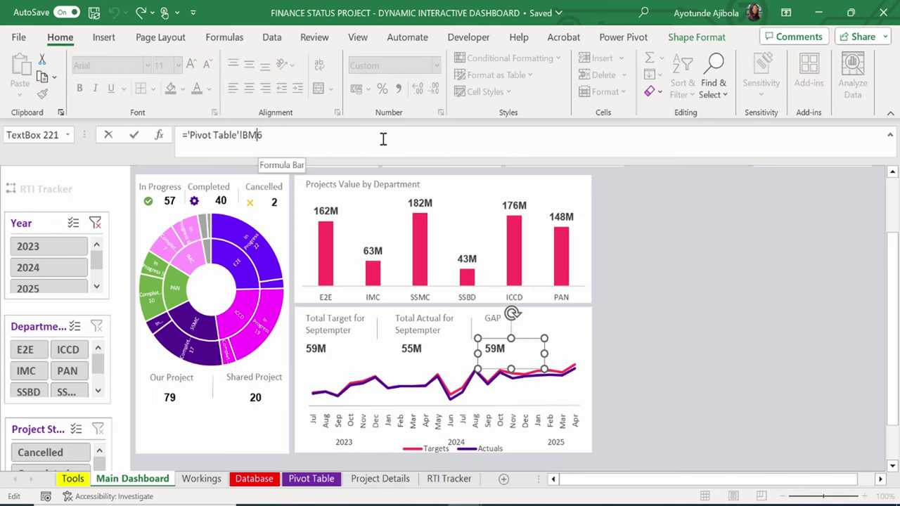
pyautogui.press('BackSpace')
pyautogui.write('O')
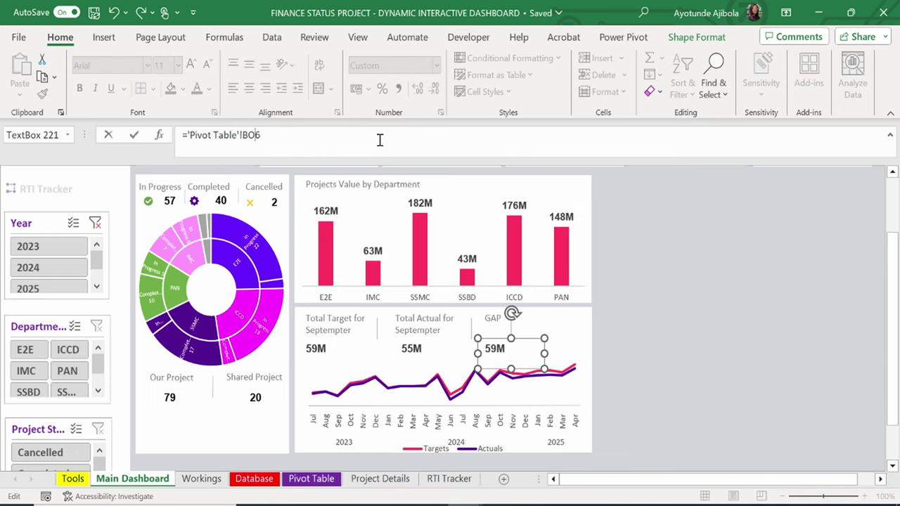
pyautogui.click(685, 265)
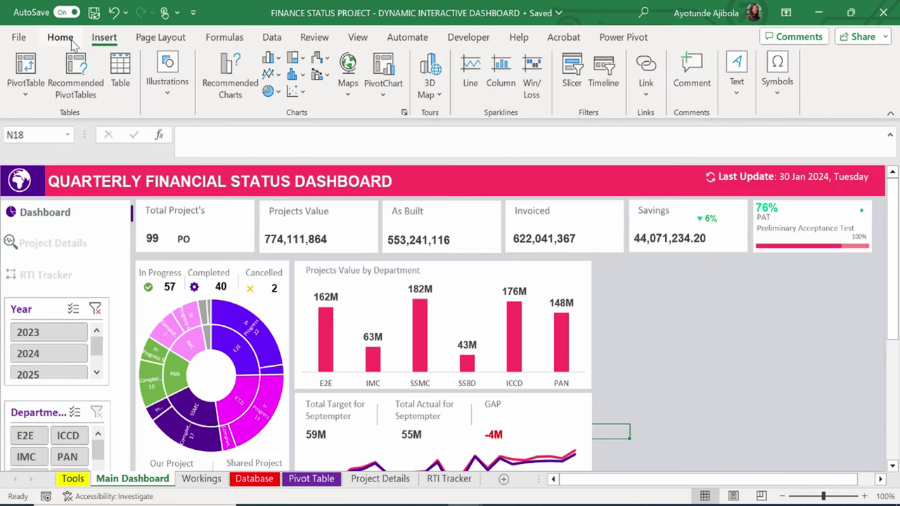
# Draw a small isosceles triangle beside the GAP label.
pyautogui.click(72, 40)
pyautogui.click(104, 39)
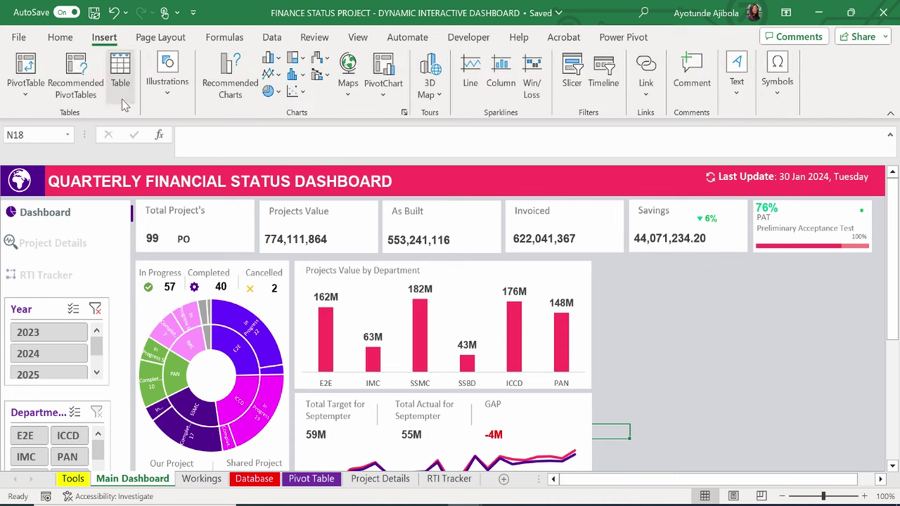
pyautogui.click(168, 70)
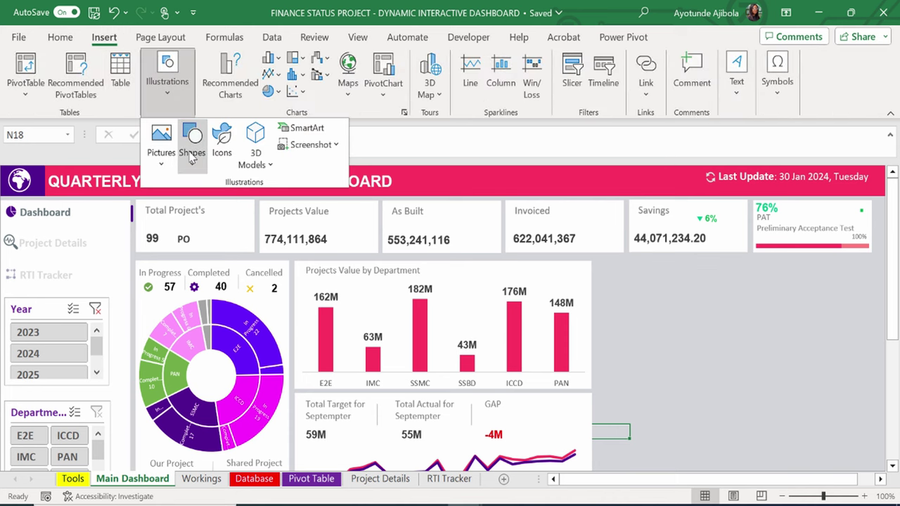
pyautogui.click(192, 148)
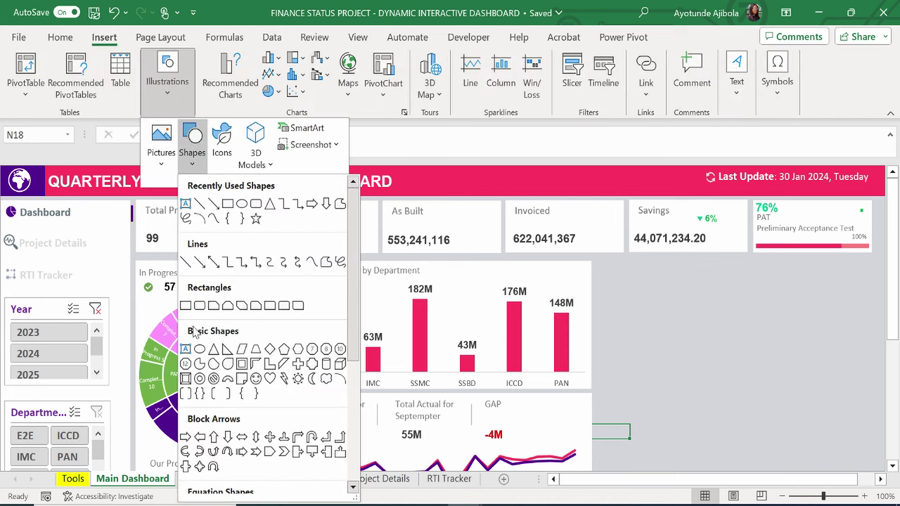
pyautogui.click(215, 347)
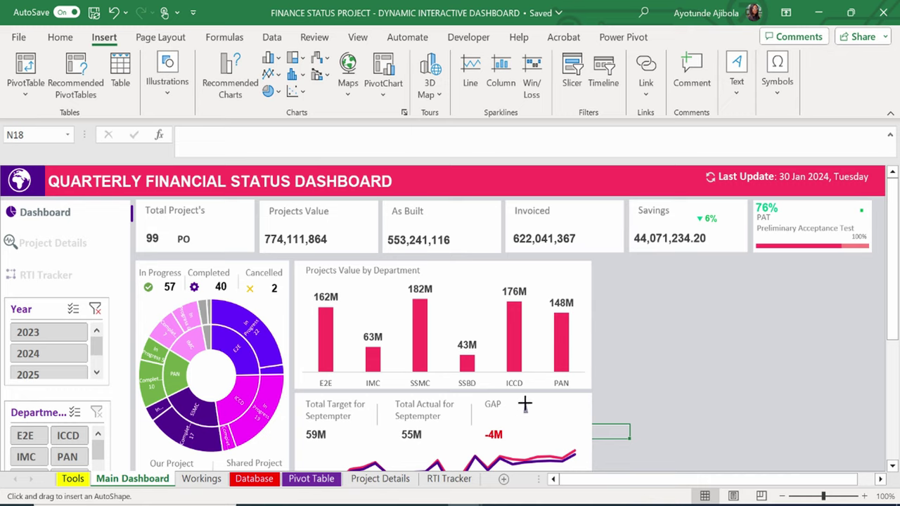
pyautogui.moveTo(524, 402); pyautogui.dragTo(526, 413)
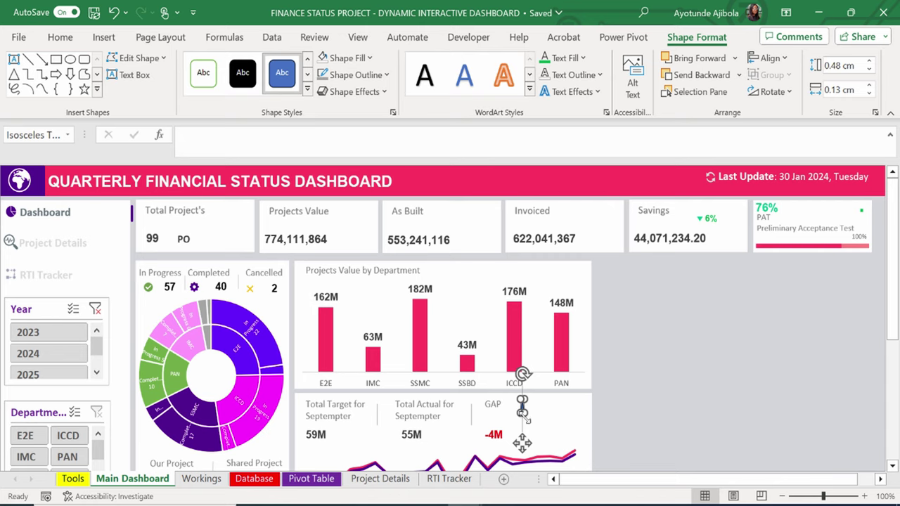
pyautogui.moveTo(526, 415); pyautogui.dragTo(530, 418)
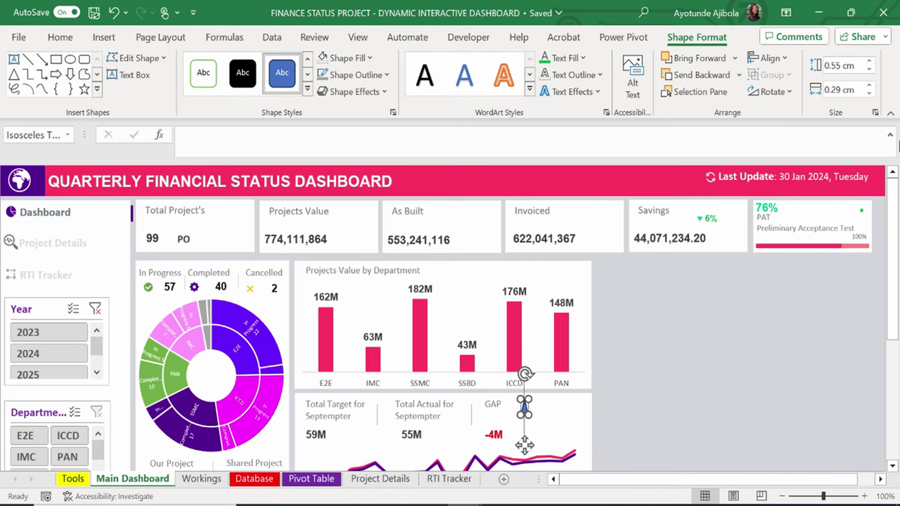
# Set the triangle's height and width so it is about 0.25 cm.
pyautogui.click(858, 65)
pyautogui.write('0.1')
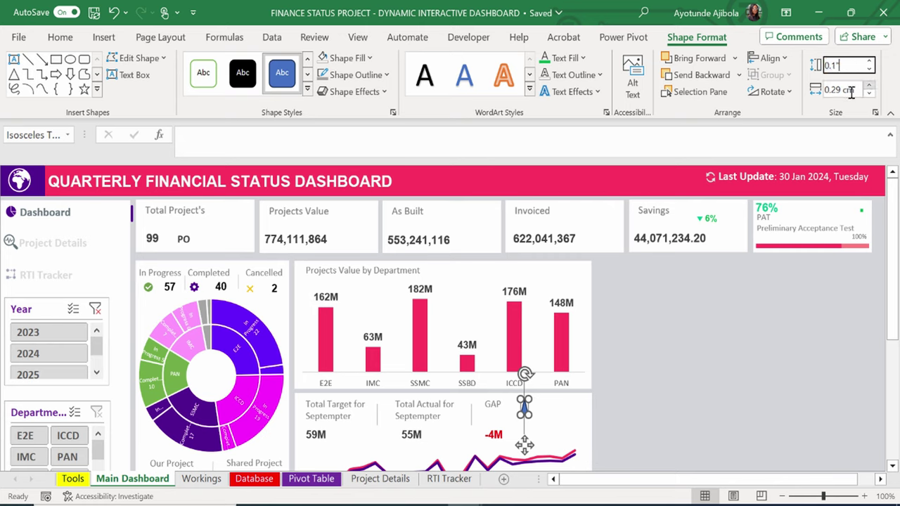
pyautogui.click(849, 90)
pyautogui.write('0.1')
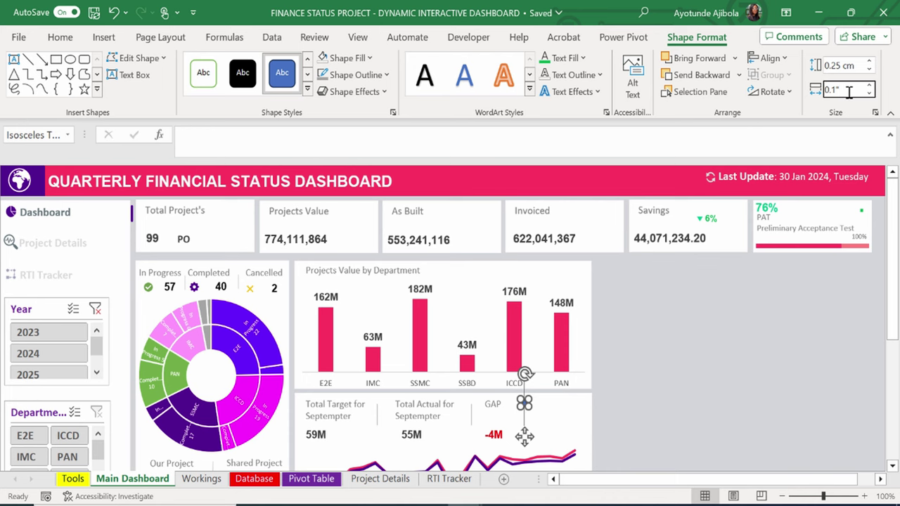
pyautogui.click(785, 344)
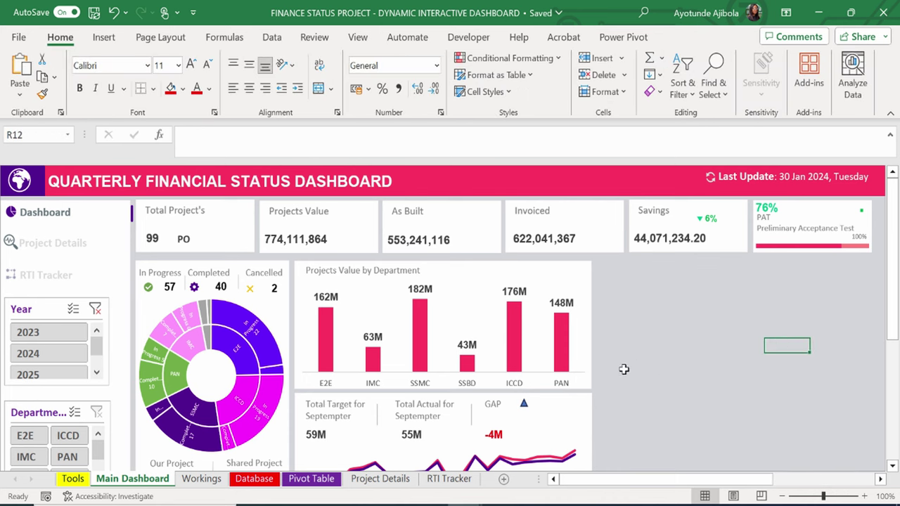
# Fill the GAP triangle solid red and remove its outline.
pyautogui.click(524, 404)
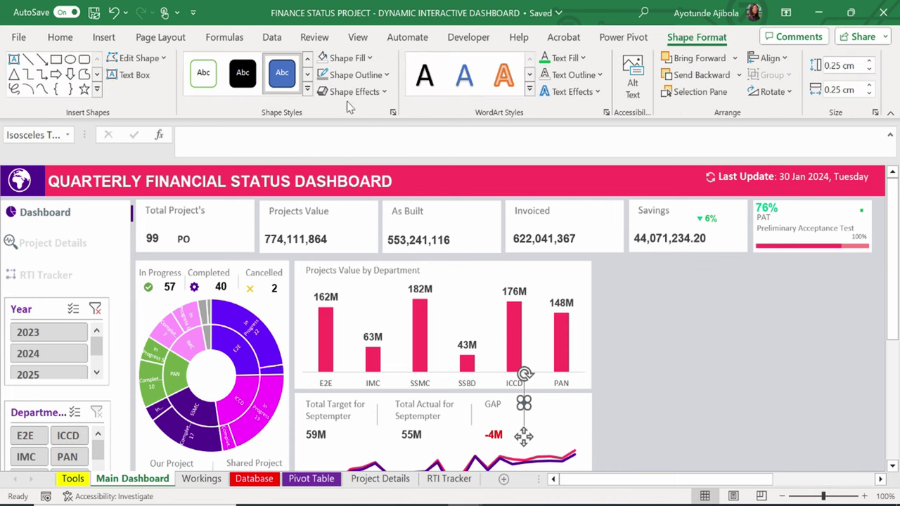
pyautogui.click(368, 58)
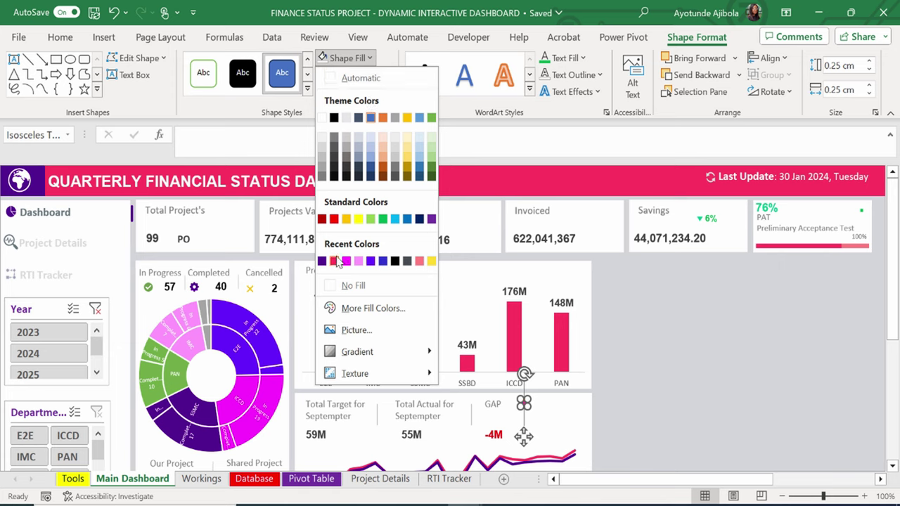
pyautogui.click(335, 220)
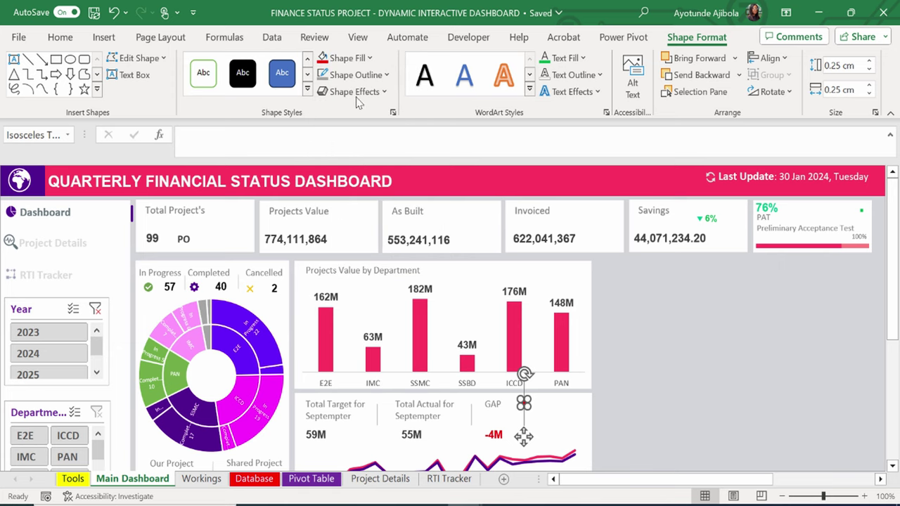
pyautogui.click(354, 75)
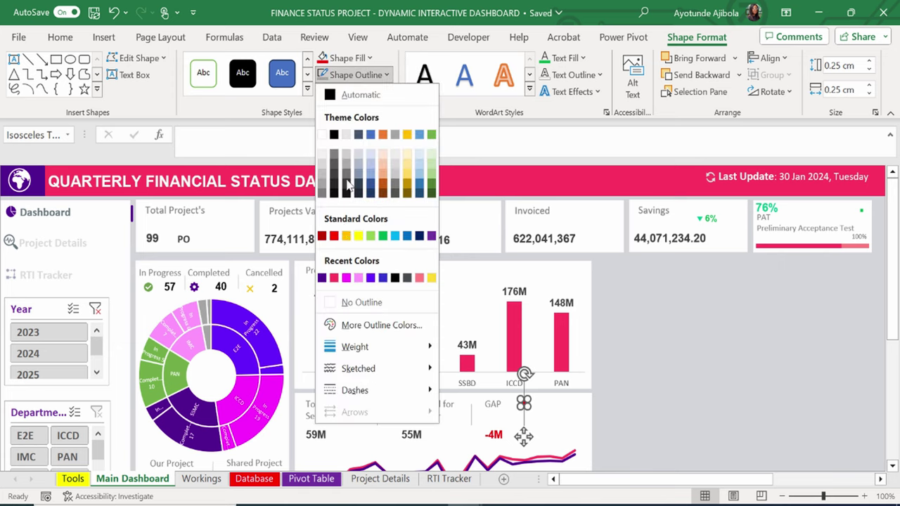
pyautogui.click(345, 306)
# Flip the red triangle vertically so it points down, and drag it beside -4M.
pyautogui.click(547, 419)
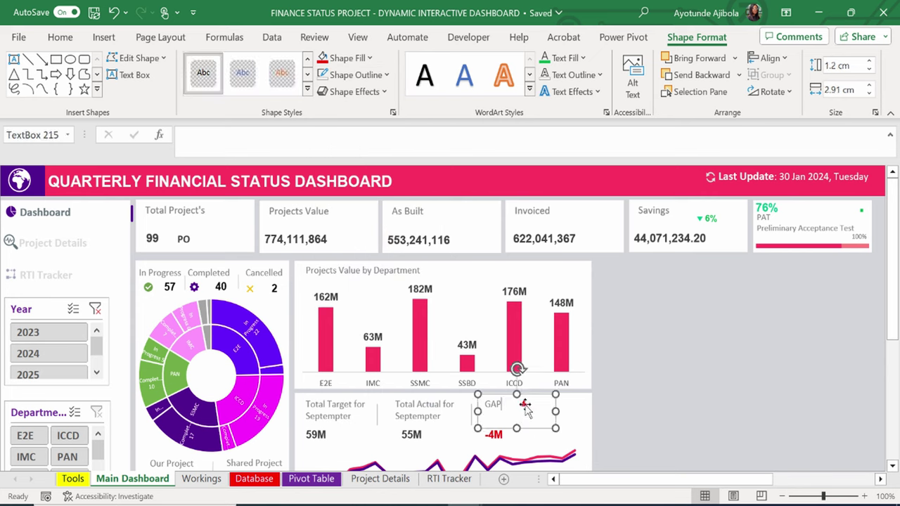
pyautogui.click(525, 405)
pyautogui.click(771, 91)
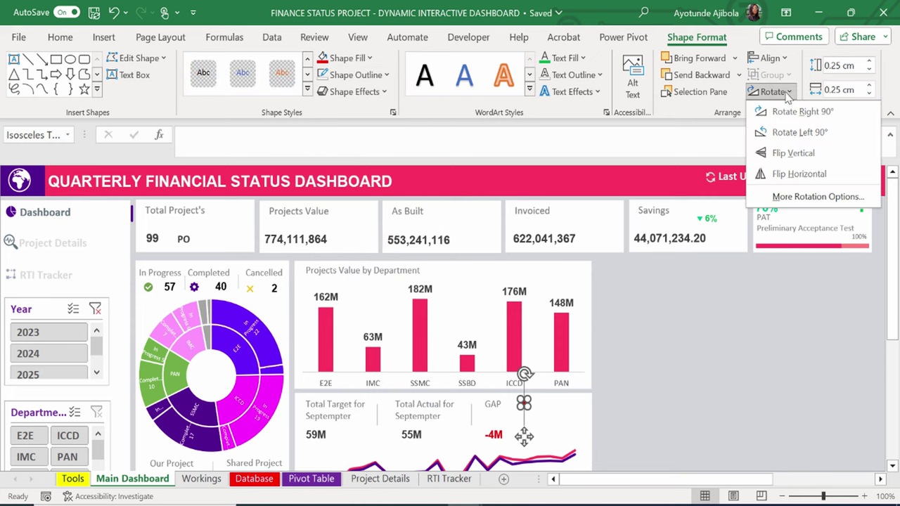
pyautogui.click(795, 153)
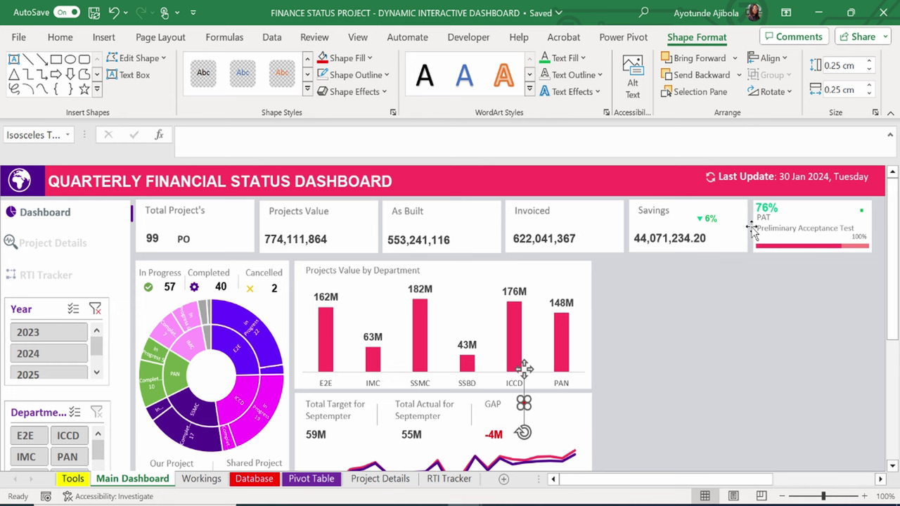
pyautogui.click(724, 312)
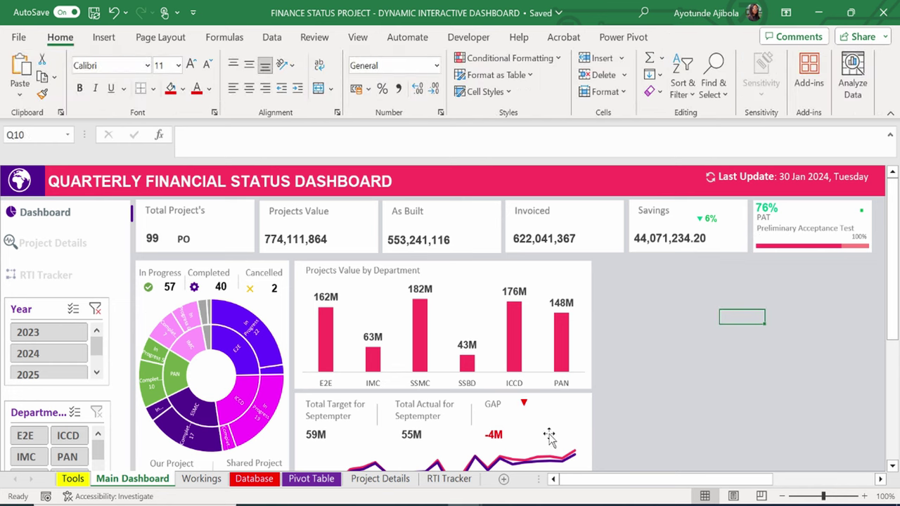
pyautogui.click(523, 403)
pyautogui.click(631, 415)
pyautogui.click(521, 407)
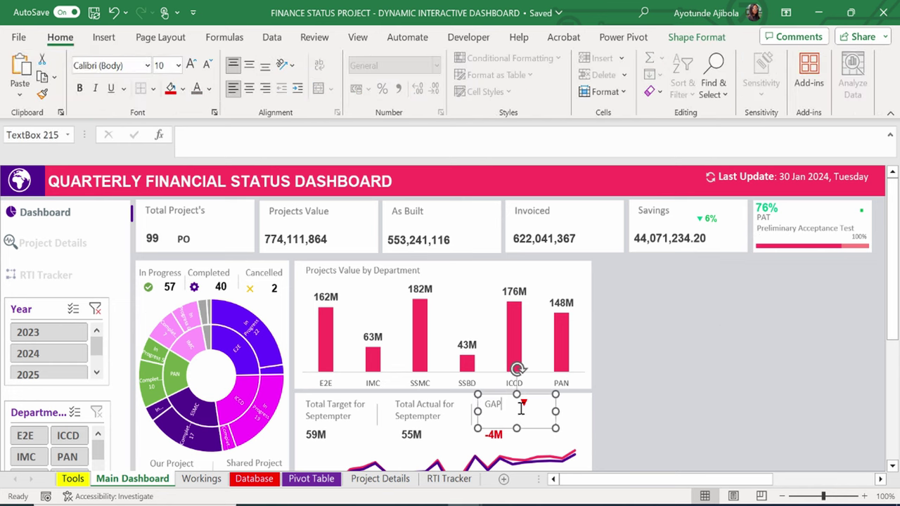
pyautogui.click(525, 406)
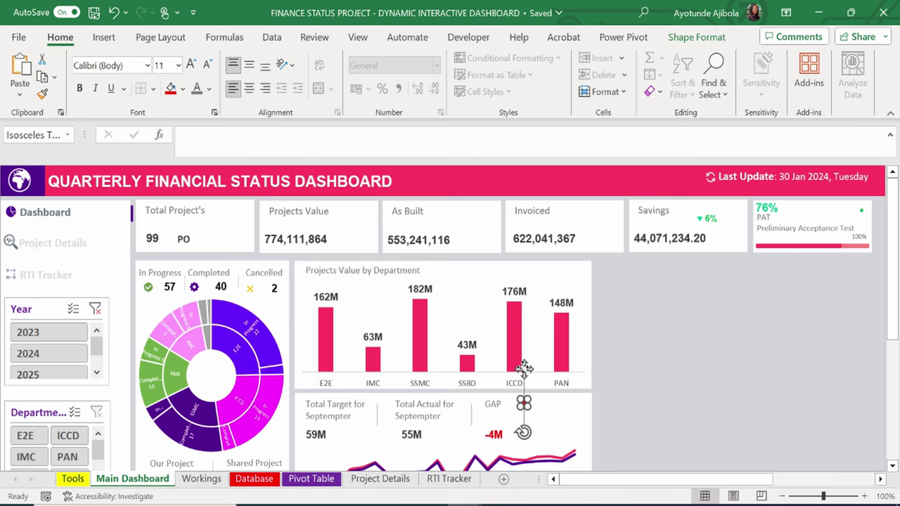
pyautogui.moveTo(521, 402); pyautogui.dragTo(508, 390)
# Copy the 59M value text box and place the copy right of the GAP label.
pyautogui.scroll(-2, 508, 390)
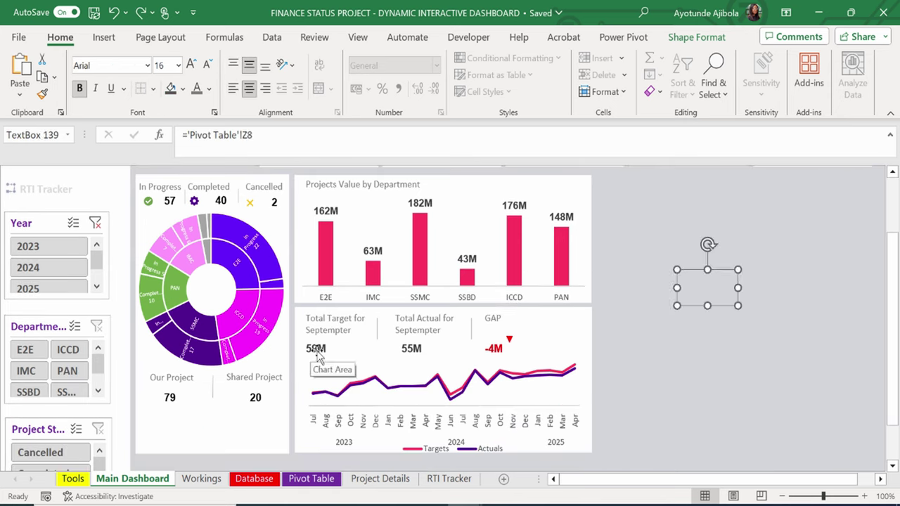
pyautogui.click(331, 362)
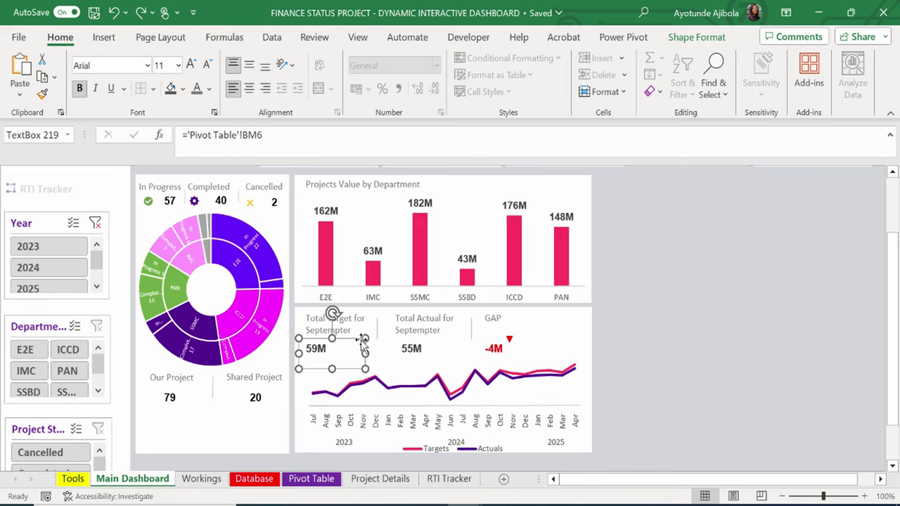
pyautogui.moveTo(363, 338); pyautogui.dragTo(575, 273)
pyautogui.click(613, 353)
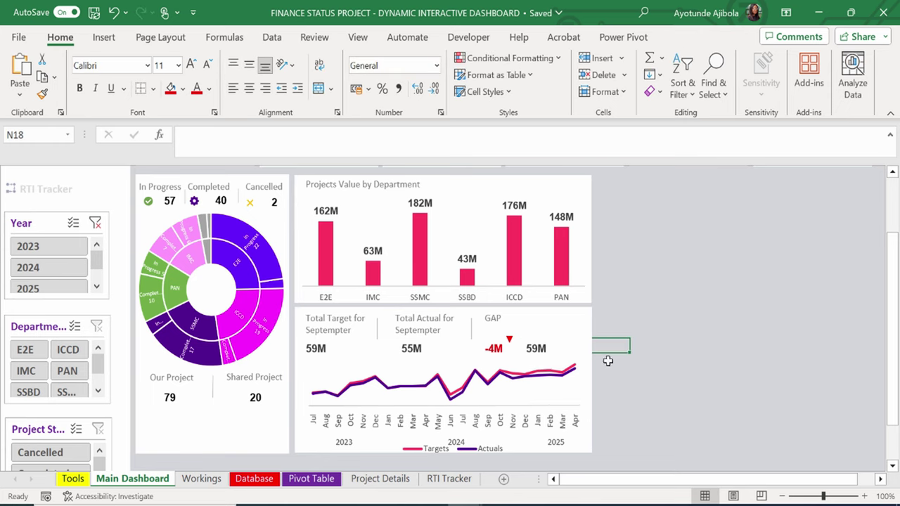
pyautogui.click(553, 348)
pyautogui.moveTo(557, 354)
pyautogui.mouseDown()
pyautogui.moveTo(553, 328)
pyautogui.moveTo(574, 348)
pyautogui.mouseUp()
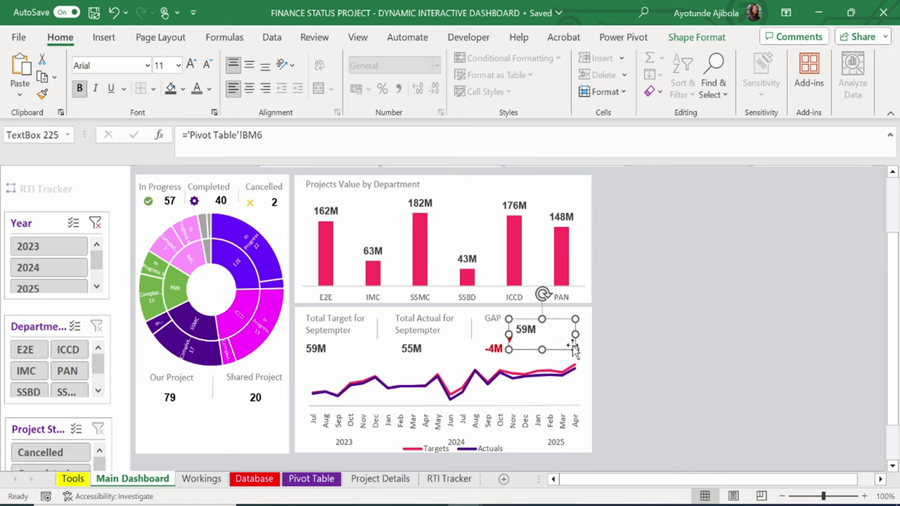
# Relink the copied text box from BM6 to ='Pivot Table'!BP6, showing -7%.
pyautogui.click(273, 138)
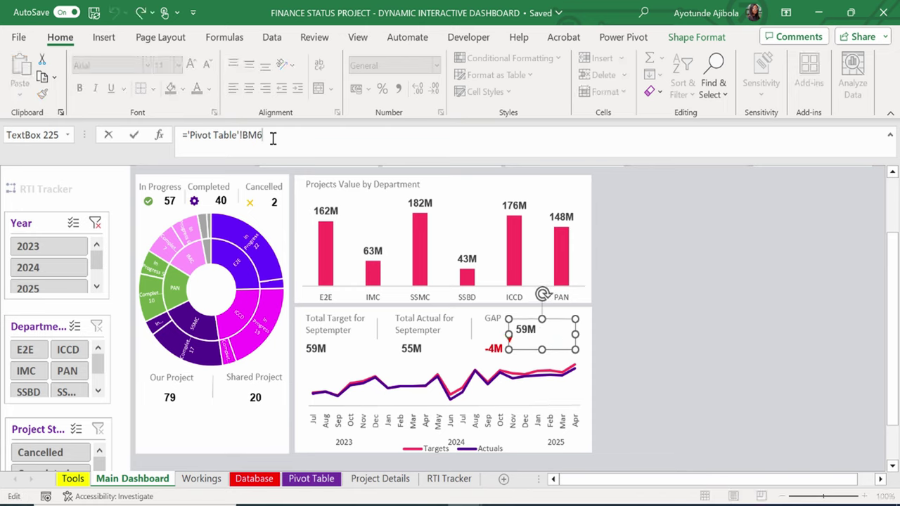
pyautogui.click(629, 321)
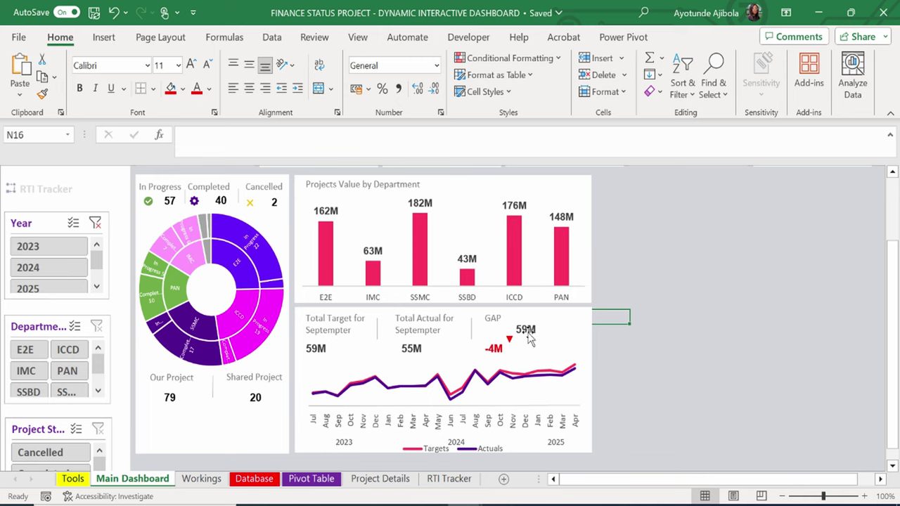
pyautogui.click(532, 340)
pyautogui.click(304, 480)
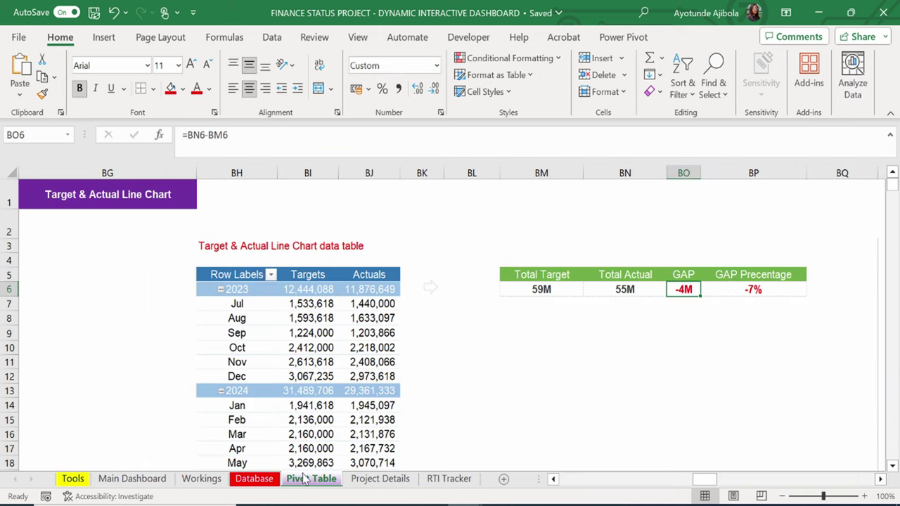
pyautogui.click(747, 288)
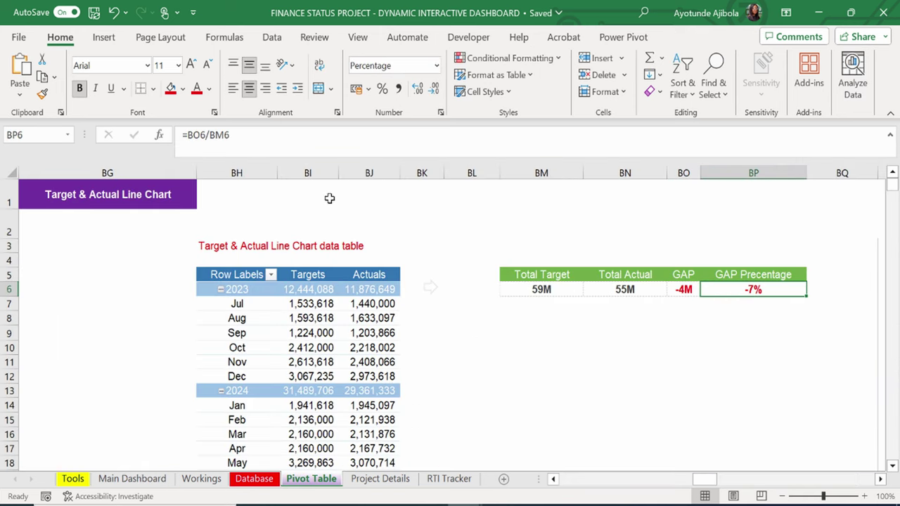
pyautogui.click(157, 482)
pyautogui.click(269, 132)
pyautogui.click(282, 135)
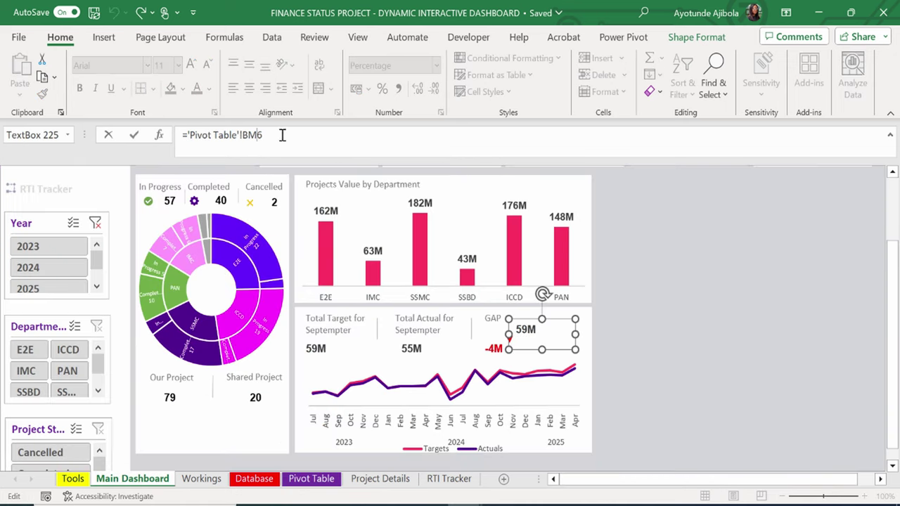
pyautogui.press('BackSpace')
pyautogui.press('BackSpace')
pyautogui.write('P6')
pyautogui.click(742, 332)
# Decrease the -7% text box's font size twice.
pyautogui.click(529, 327)
pyautogui.click(619, 315)
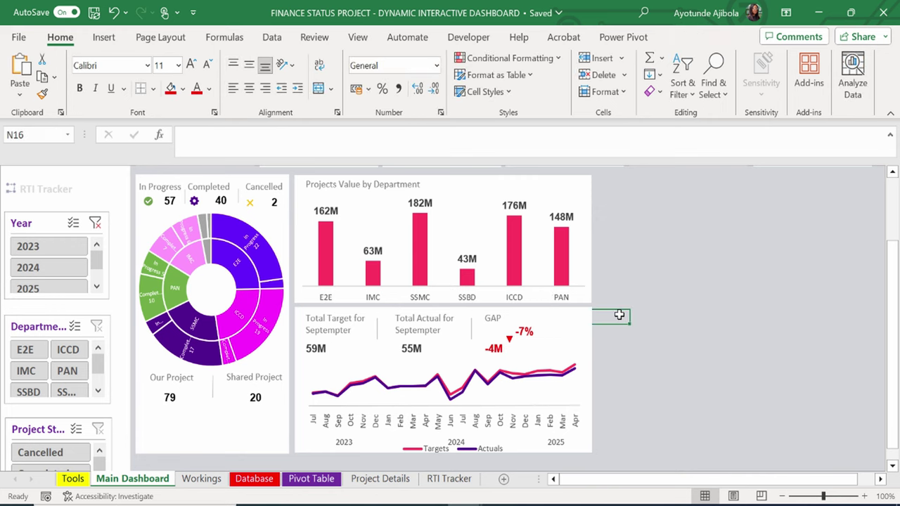
pyautogui.click(536, 331)
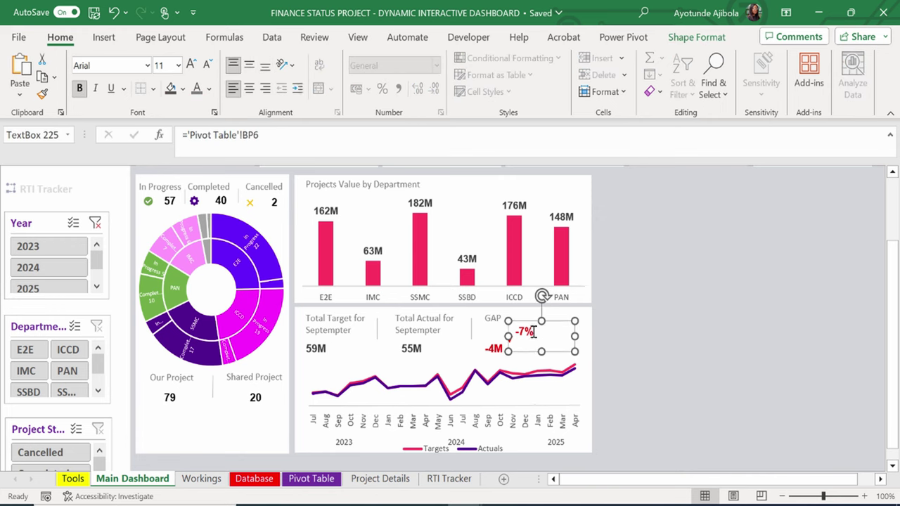
pyautogui.click(207, 64)
pyautogui.click(207, 64)
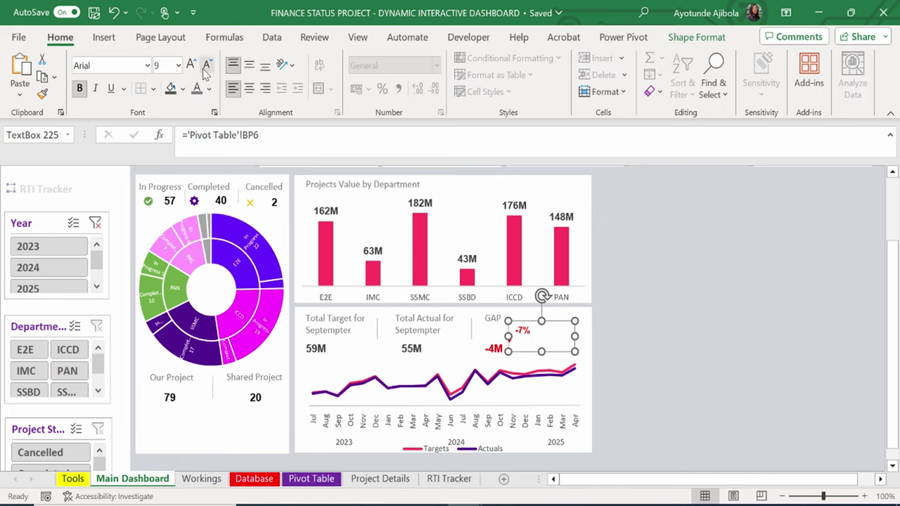
pyautogui.click(191, 64)
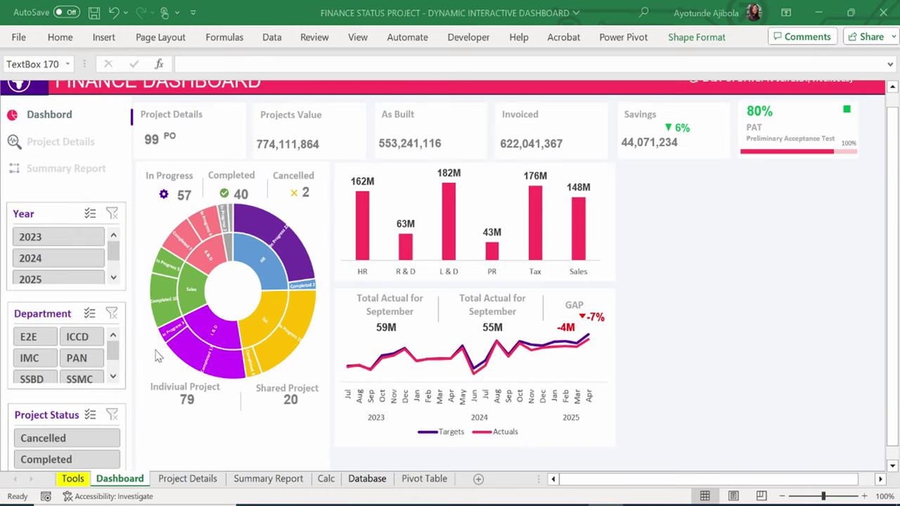
# On the Pivot Table sheet, link BY6 to the first slicer year and fill it down to BY8.
pyautogui.click(408, 482)
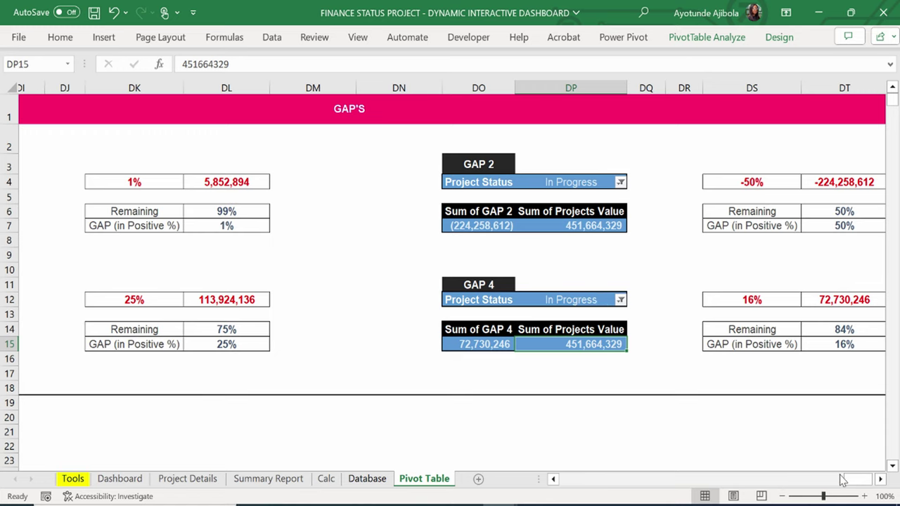
pyautogui.hscroll(-10, 843, 480)
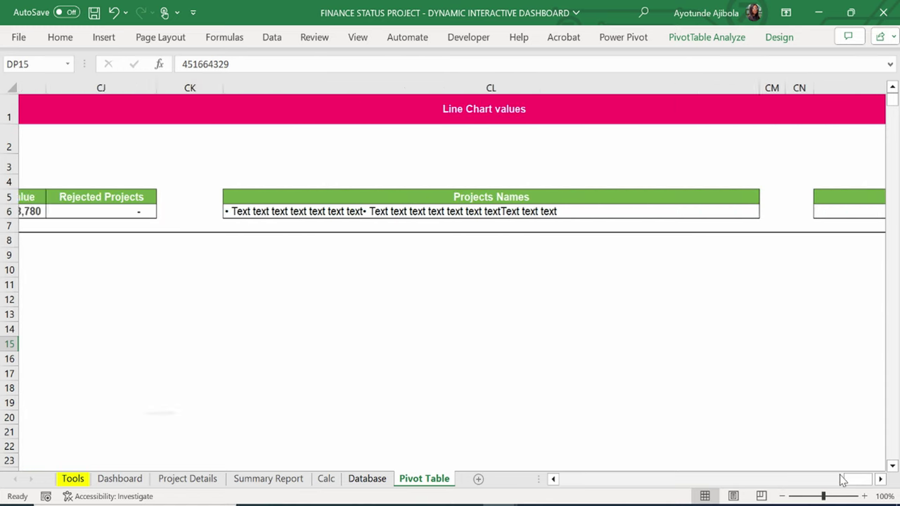
pyautogui.hscroll(-10, 842, 480)
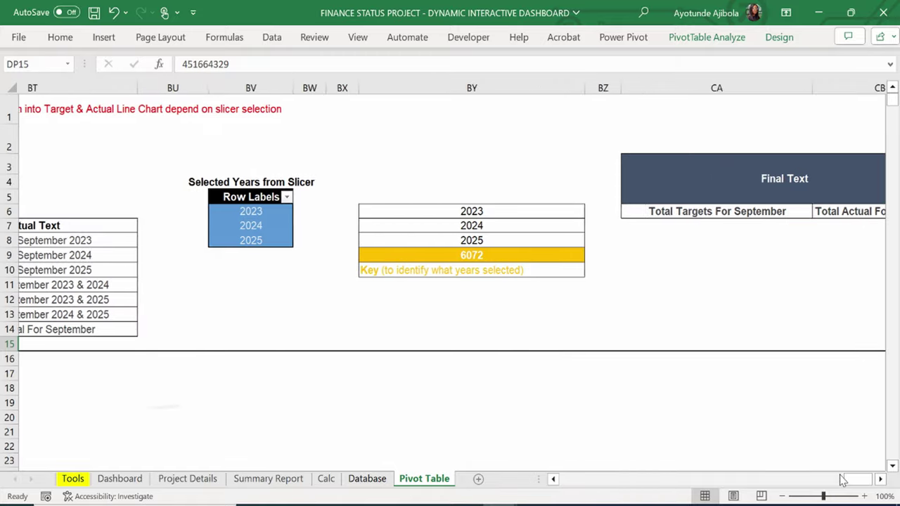
pyautogui.hscroll(-5, 843, 480)
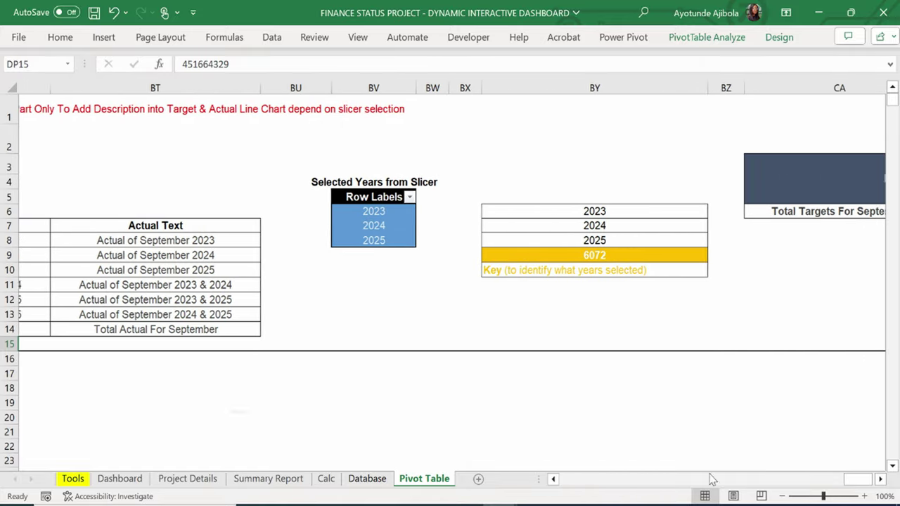
pyautogui.hscroll(1, 711, 480)
pyautogui.moveTo(331, 197); pyautogui.dragTo(332, 242)
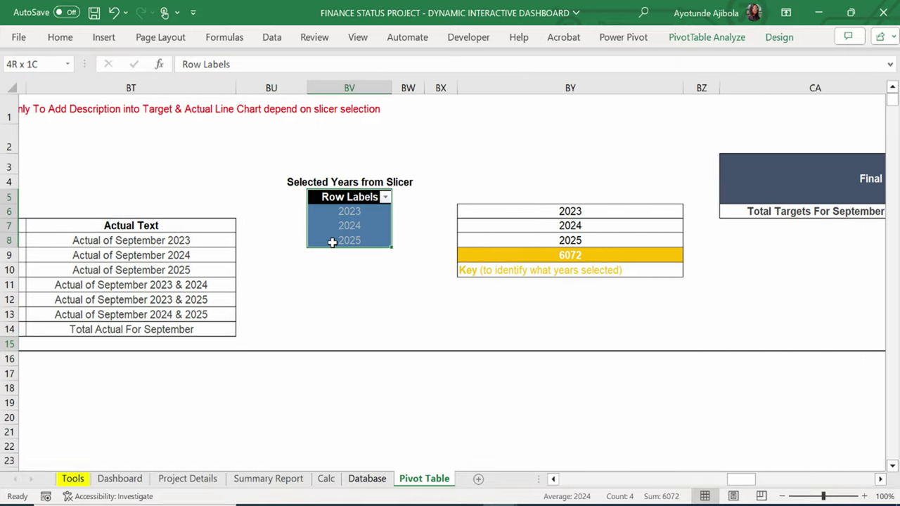
pyautogui.click(343, 284)
pyautogui.click(531, 209)
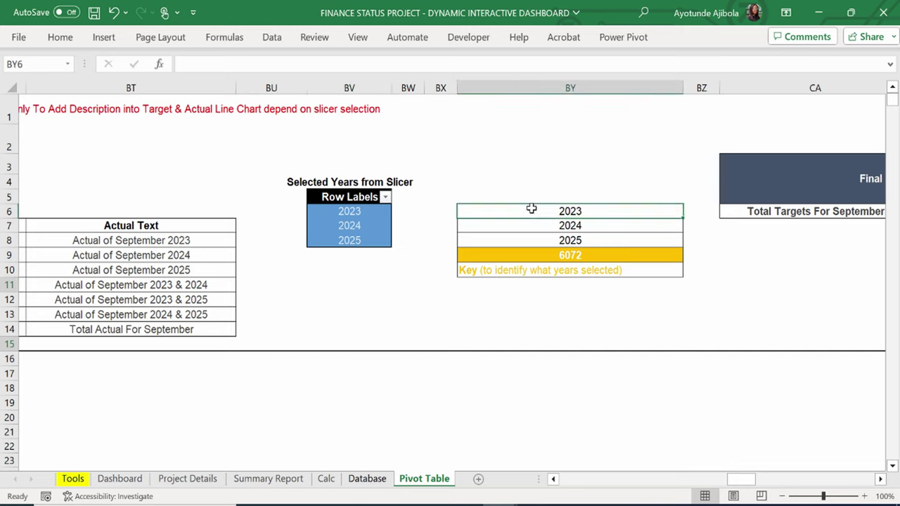
pyautogui.click(533, 213)
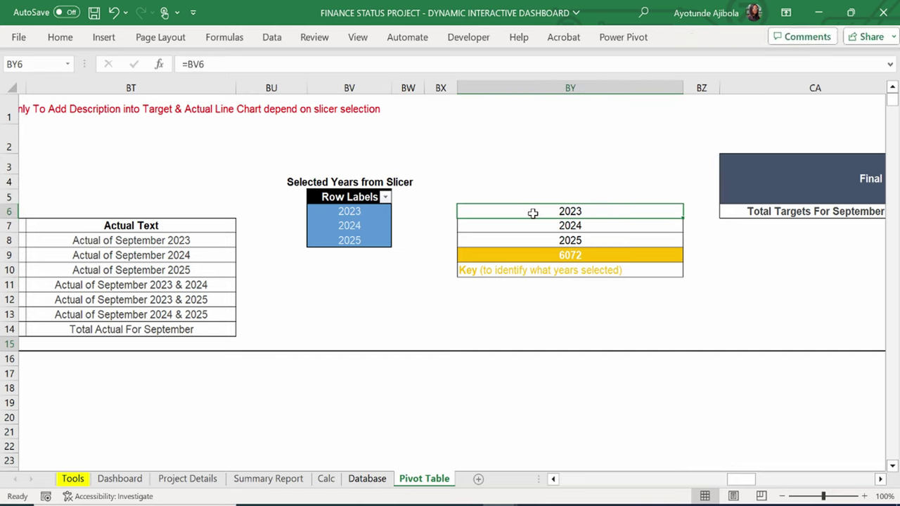
pyautogui.write('=')
pyautogui.click(352, 212)
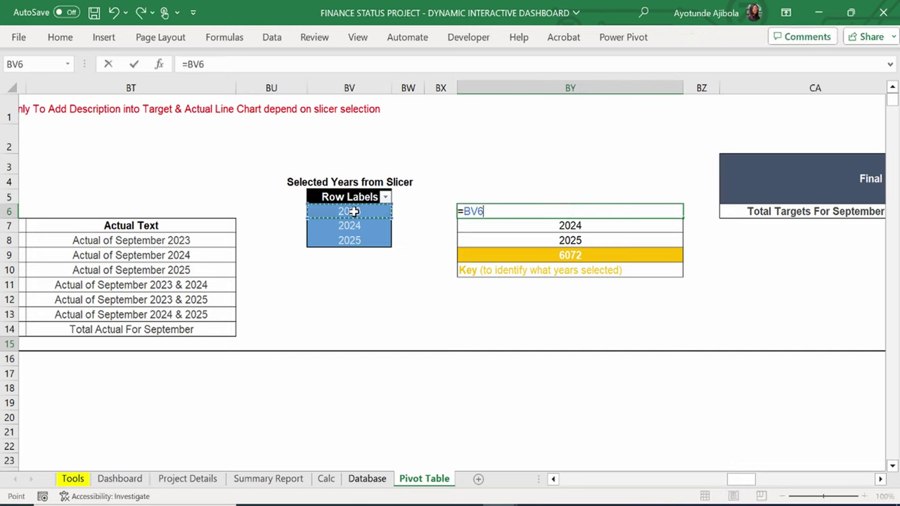
pyautogui.press('Return')
pyautogui.click(633, 211)
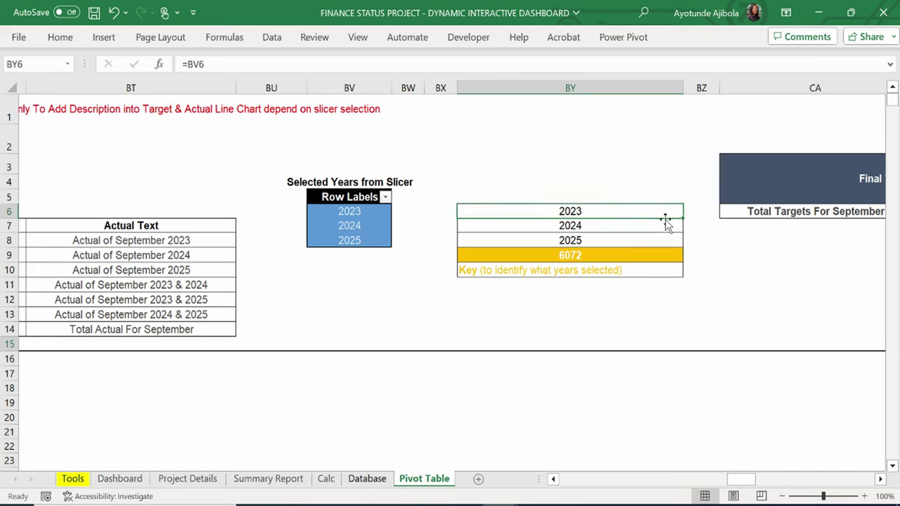
pyautogui.moveTo(682, 220); pyautogui.dragTo(680, 245)
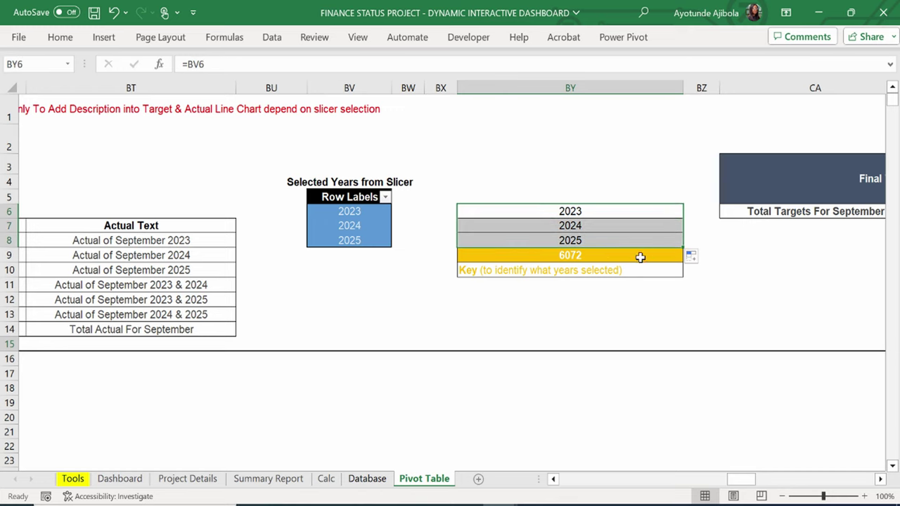
# Enter =SUM(BY6:BY8) in key cell BY9, giving 6072.
pyautogui.click(605, 257)
pyautogui.write('=SUM')
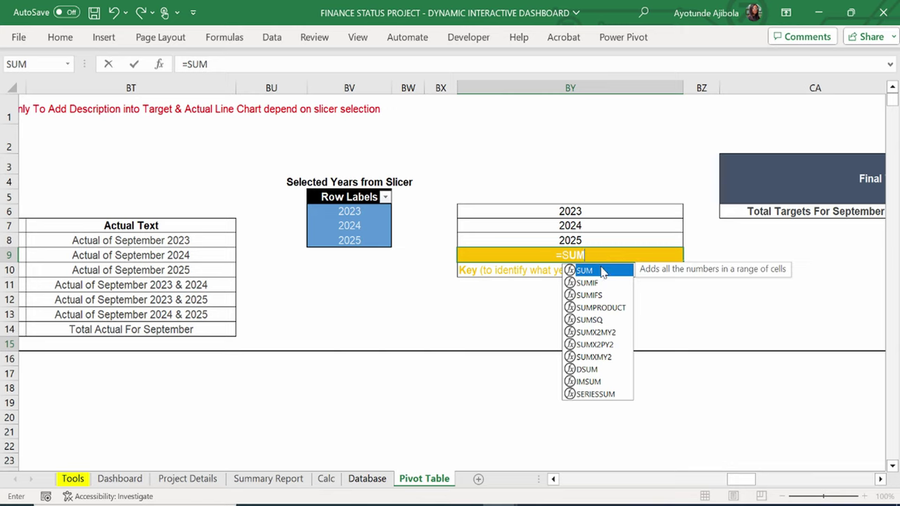
pyautogui.doubleClick(602, 272)
pyautogui.click(598, 242)
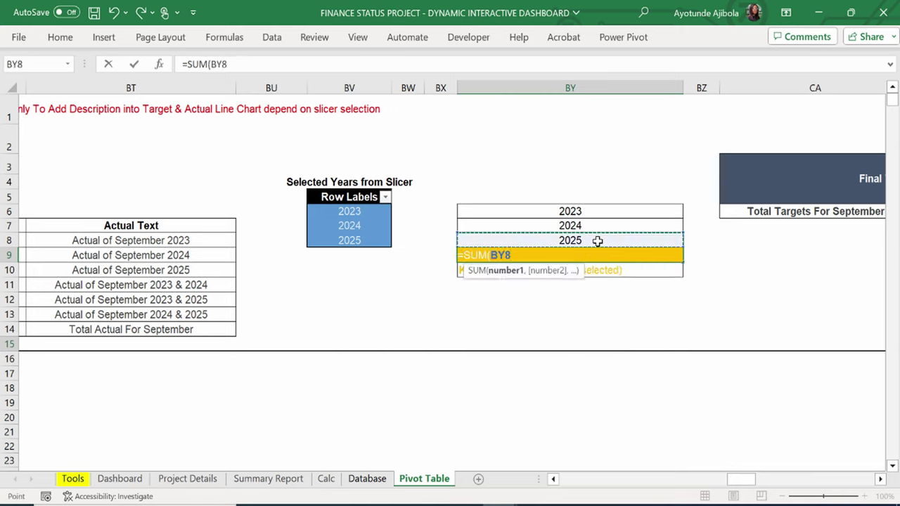
pyautogui.press('F8')
pyautogui.click(568, 210)
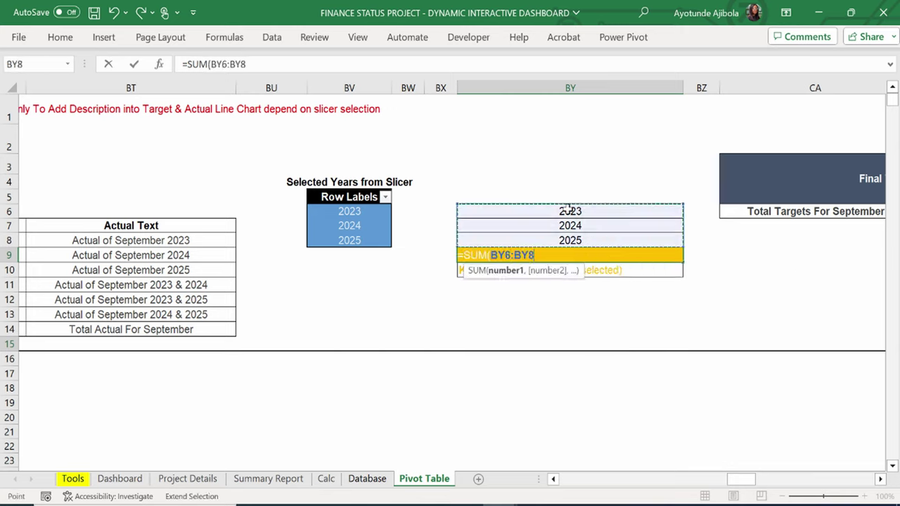
pyautogui.write(')')
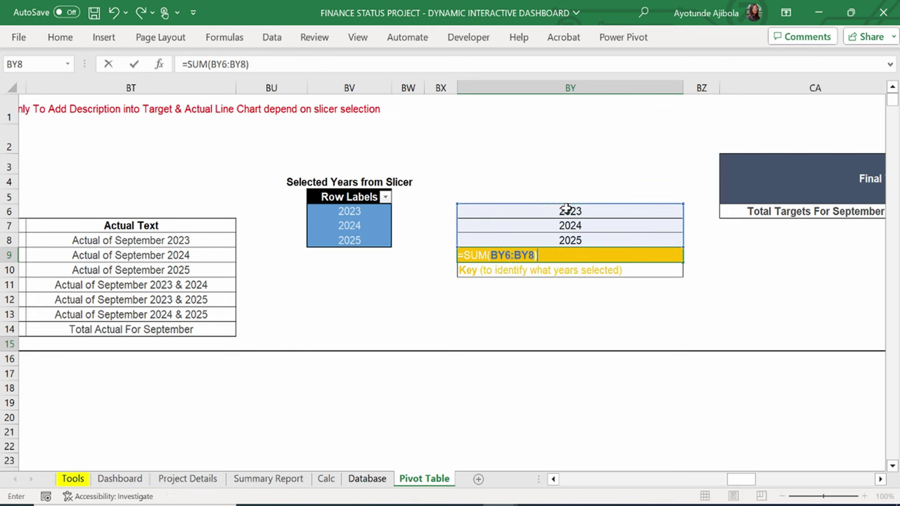
pyautogui.press('Return')
pyautogui.click(569, 309)
pyautogui.click(556, 275)
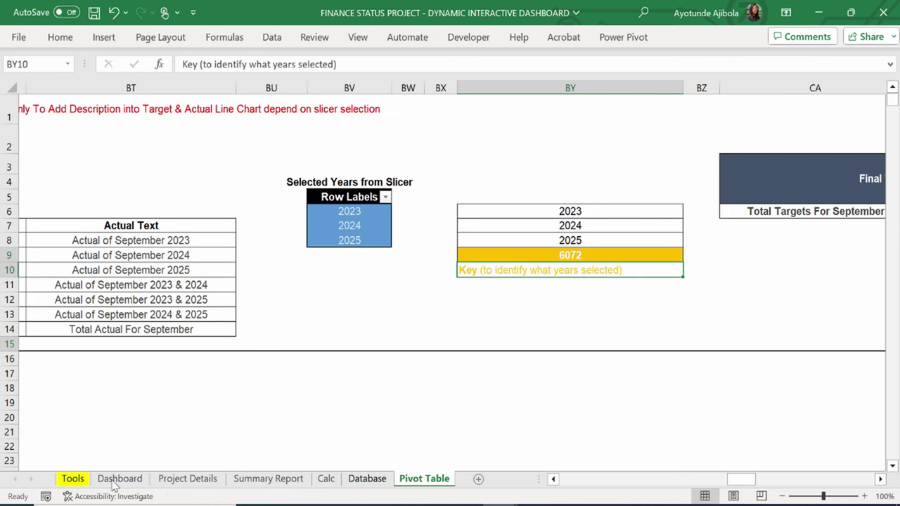
pyautogui.click(120, 478)
pyautogui.click(74, 212)
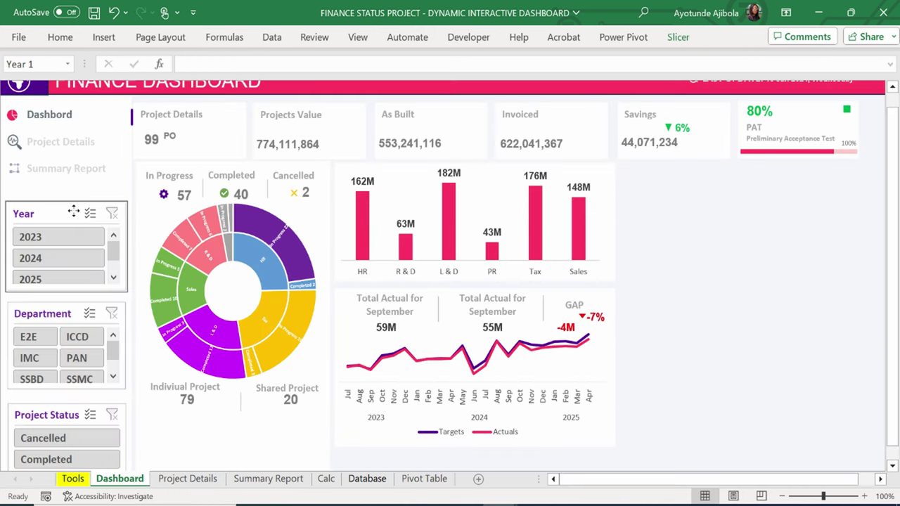
pyautogui.press('Delete')
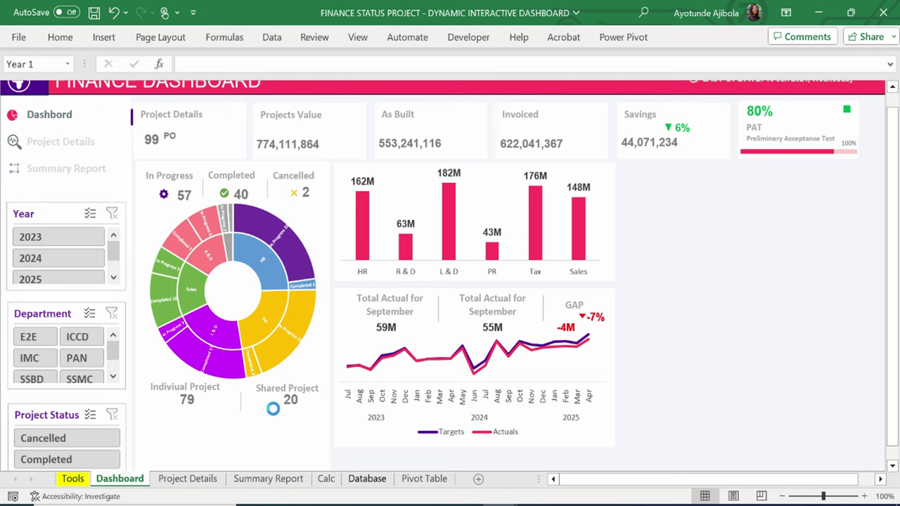
pyautogui.click(424, 478)
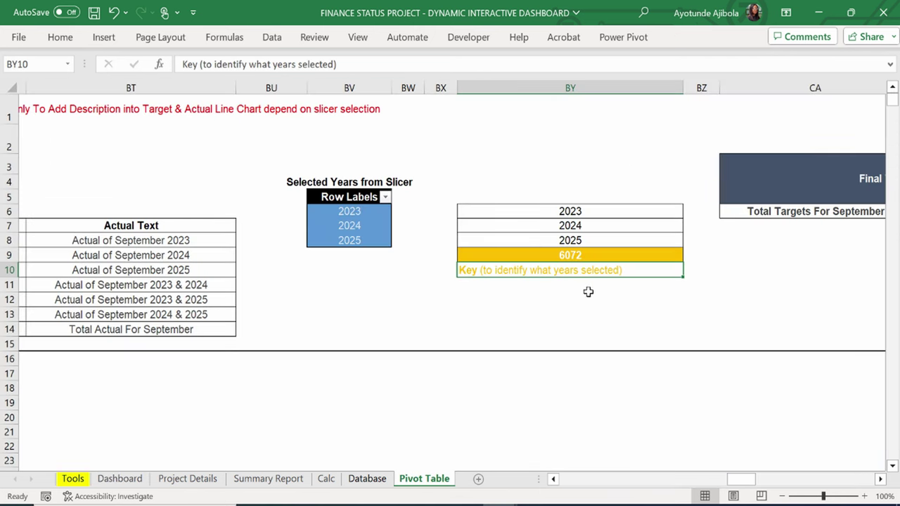
pyautogui.click(521, 304)
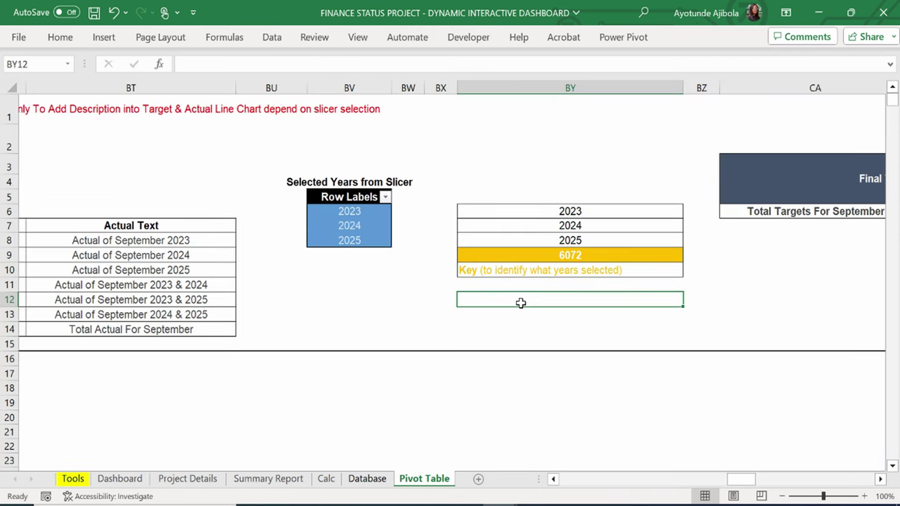
pyautogui.hotkey('ctrl', 'v')
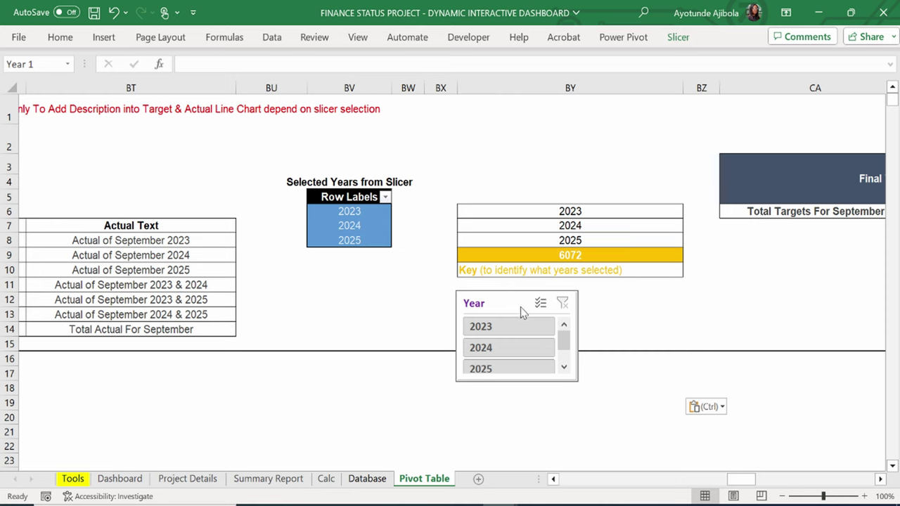
pyautogui.click(500, 331)
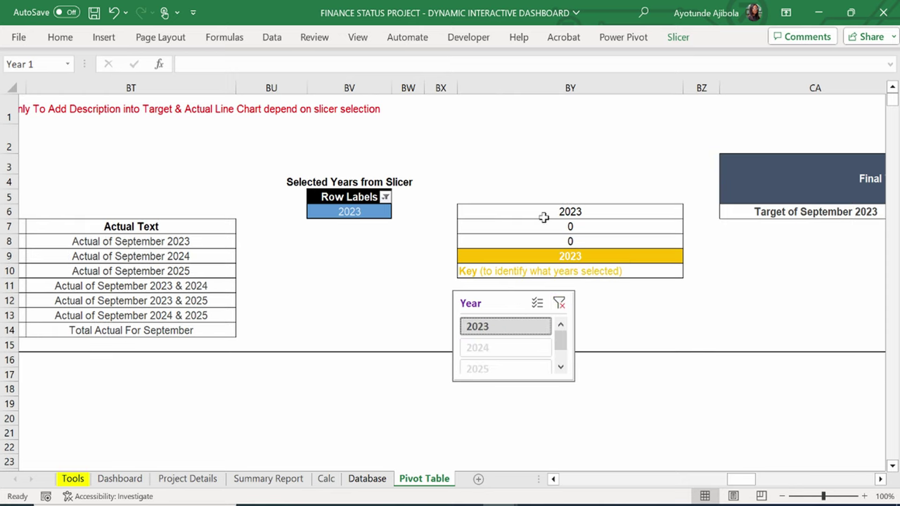
pyautogui.click(502, 351)
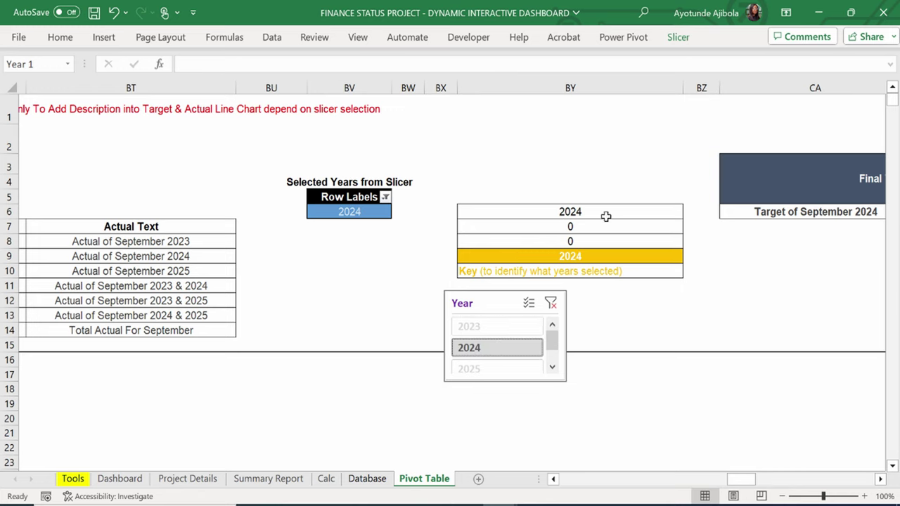
pyautogui.click(508, 368)
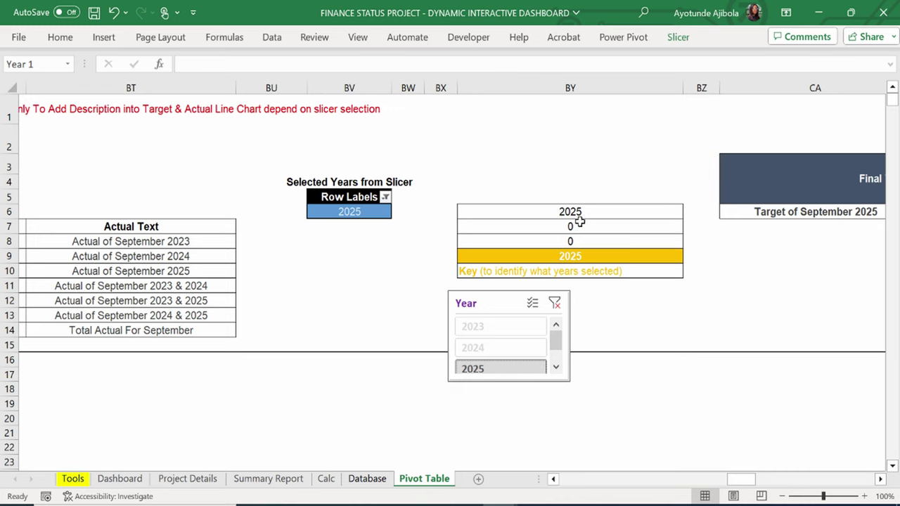
pyautogui.click(533, 303)
pyautogui.click(500, 347)
pyautogui.click(563, 304)
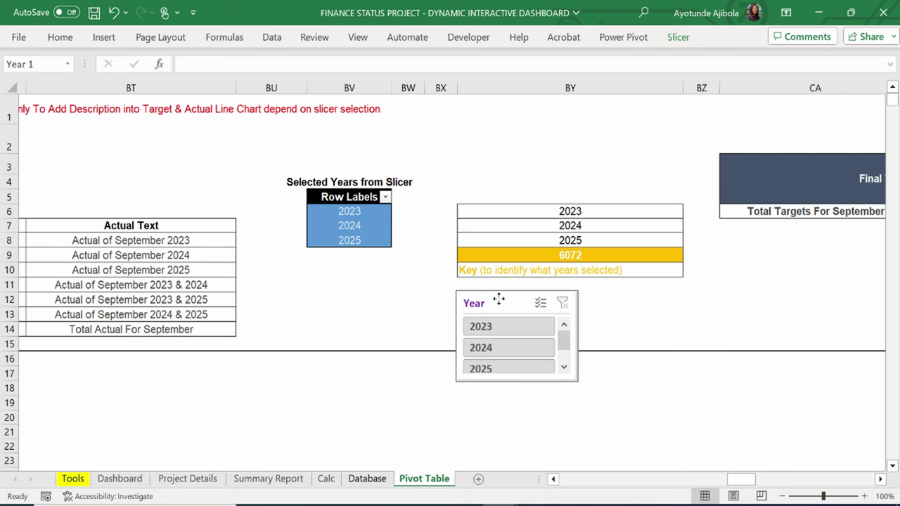
pyautogui.press('Delete')
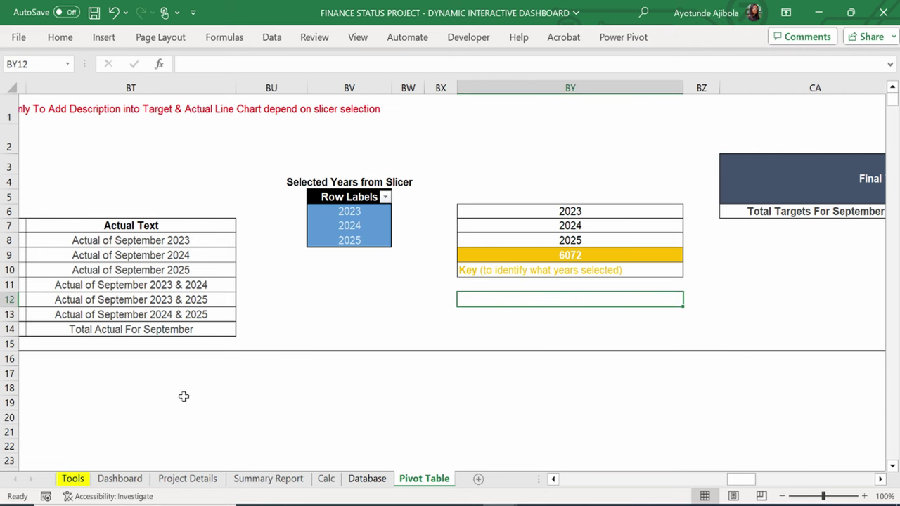
pyautogui.click(119, 478)
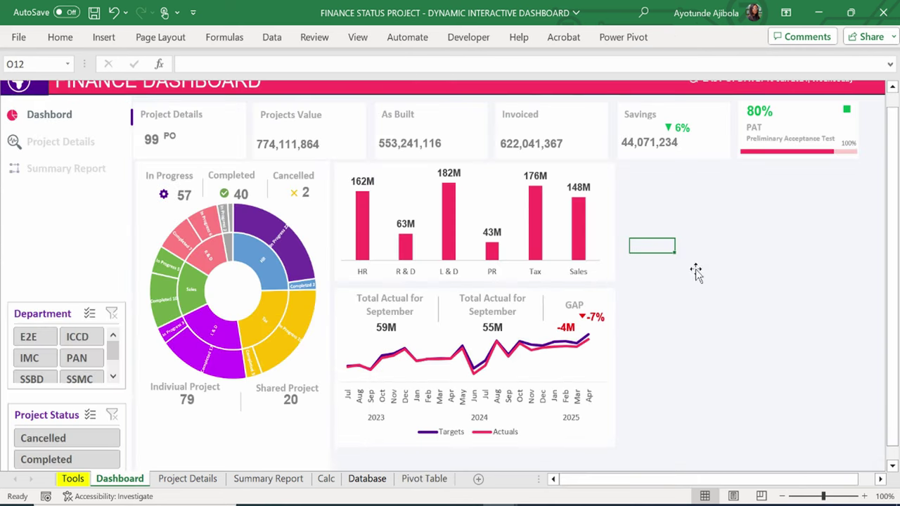
pyautogui.click(33, 208)
pyautogui.press('Tab')
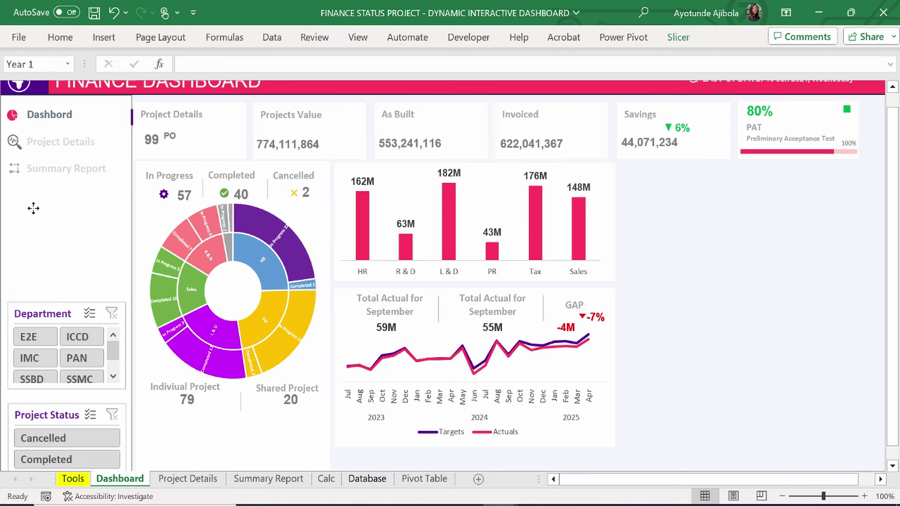
pyautogui.hotkey('ctrl', 'z')
pyautogui.click(424, 478)
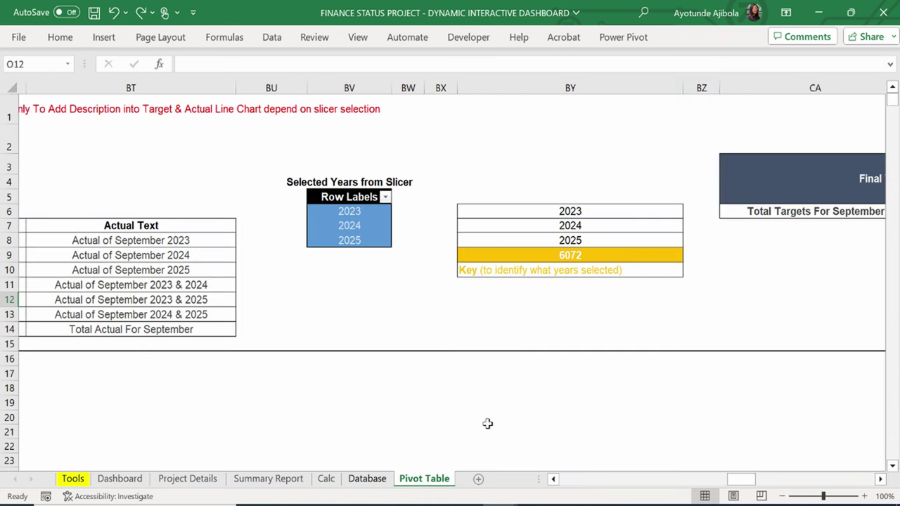
# Review the title lookup formula in CA6 and the key formula in BY9.
pyautogui.moveTo(742, 481)
pyautogui.mouseDown()
pyautogui.moveTo(756, 483)
pyautogui.moveTo(744, 482)
pyautogui.mouseUp()
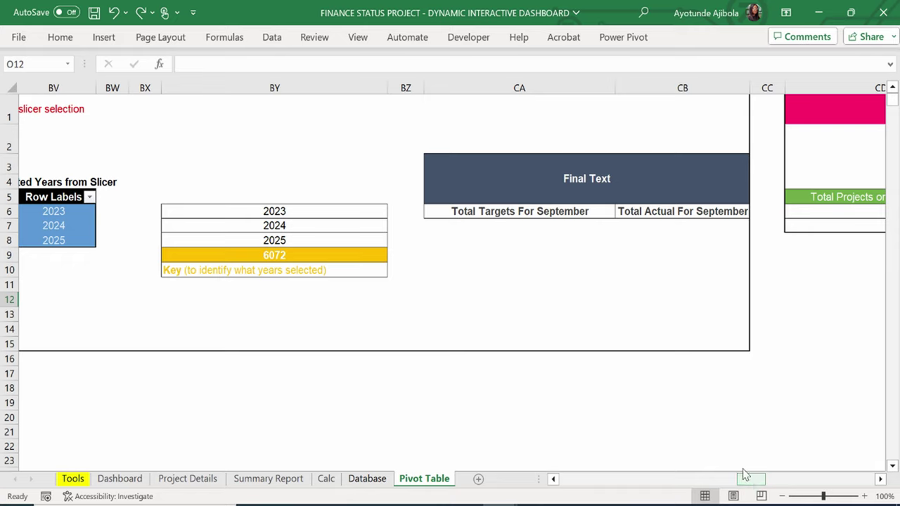
pyautogui.click(538, 213)
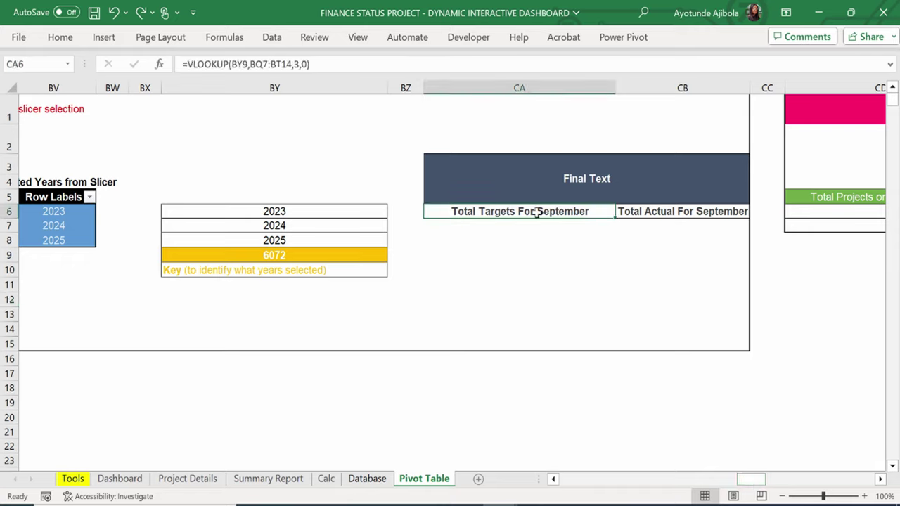
pyautogui.click(280, 255)
pyautogui.click(479, 213)
pyautogui.doubleClick(513, 214)
pyautogui.click(264, 255)
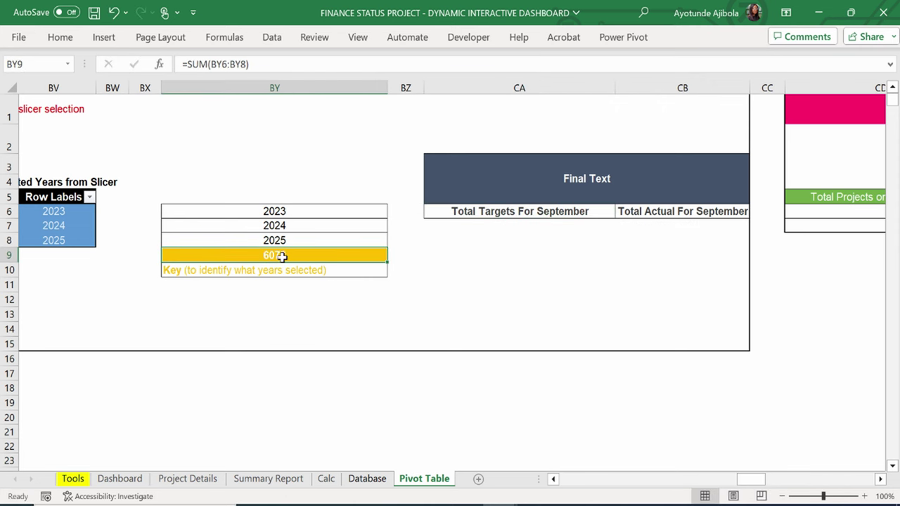
pyautogui.hscroll(-8, 427, 406)
# In BS22, enter a VLOOKUP of BY9 on the scenario table returning column 3, exact match.
pyautogui.click(361, 385)
pyautogui.write('=')
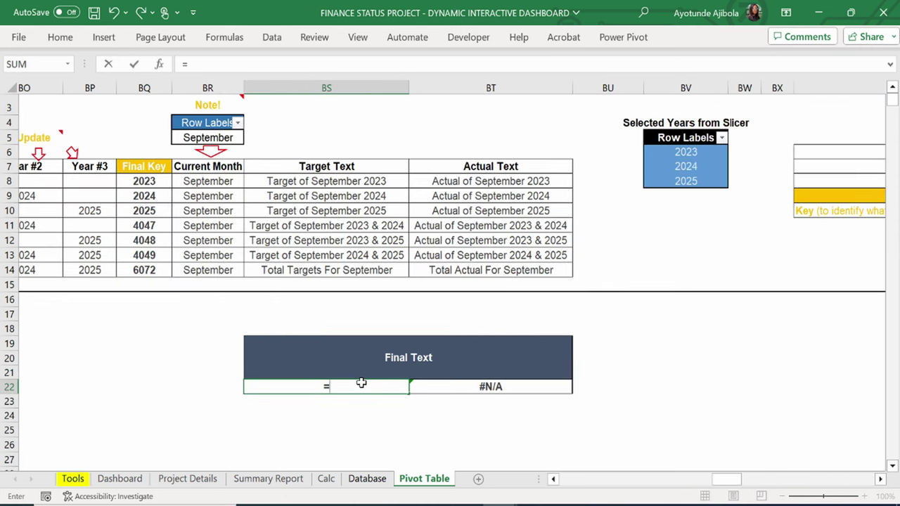
pyautogui.write('VL')
pyautogui.doubleClick(360, 402)
pyautogui.moveTo(725, 484)
pyautogui.mouseDown()
pyautogui.moveTo(734, 484)
pyautogui.moveTo(717, 483)
pyautogui.mouseUp()
pyautogui.click(708, 182)
pyautogui.write(',')
pyautogui.moveTo(404, 166); pyautogui.dragTo(751, 270)
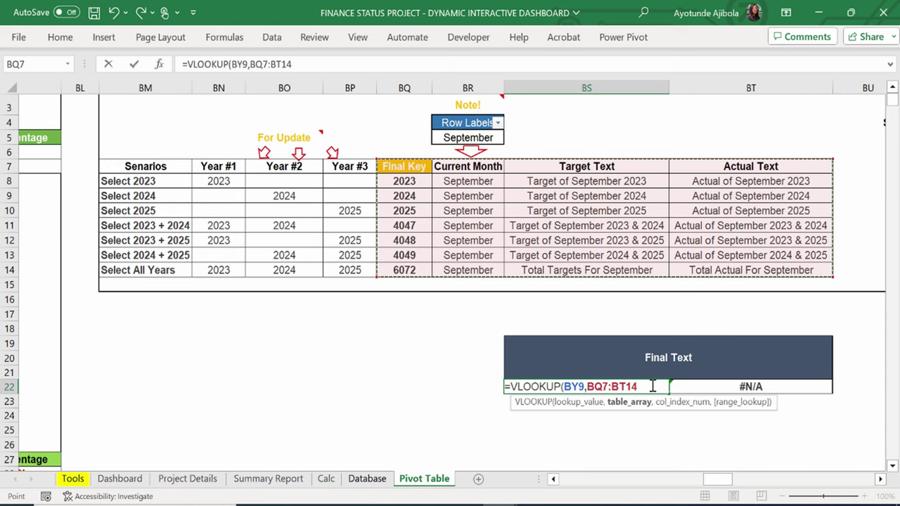
pyautogui.write(',')
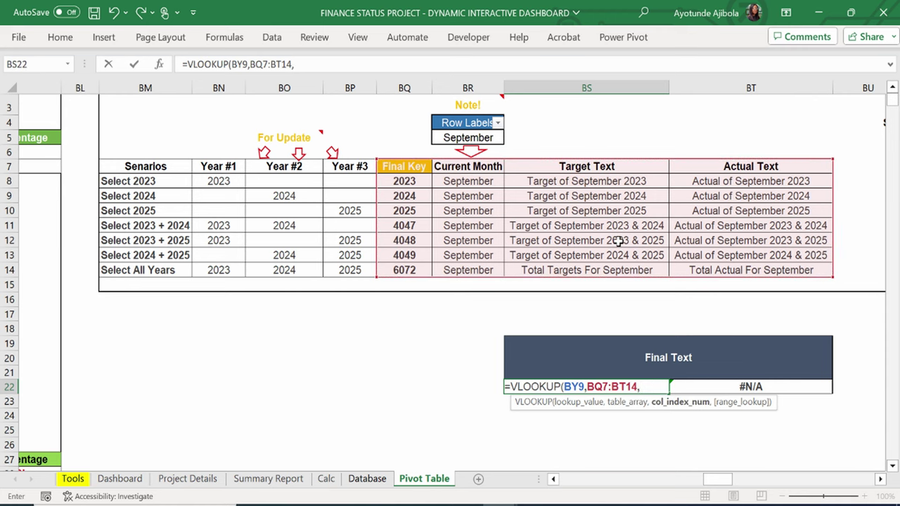
pyautogui.write('3,0')
pyautogui.press('Return')
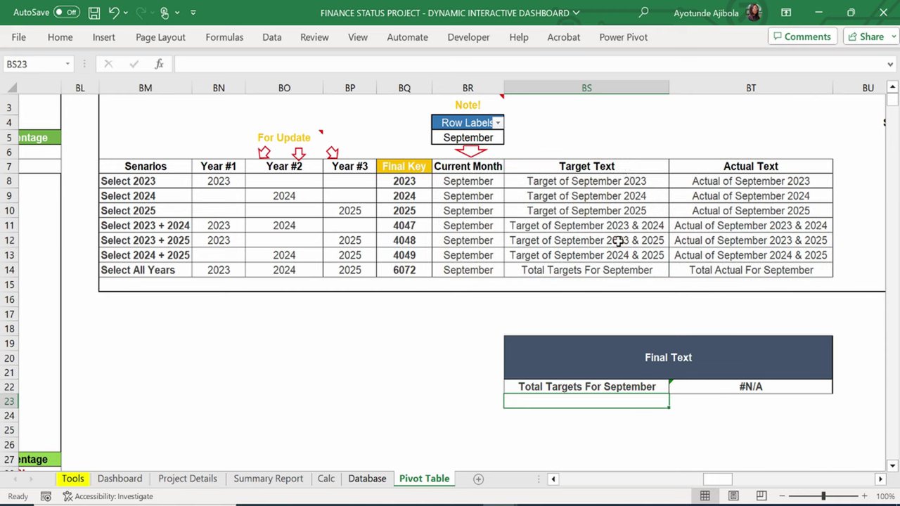
pyautogui.doubleClick(614, 387)
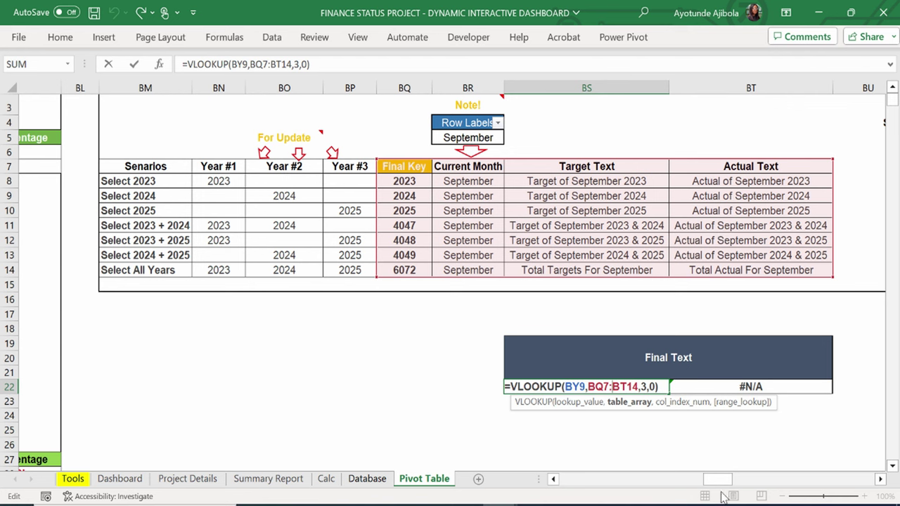
pyautogui.moveTo(716, 486)
pyautogui.mouseDown()
pyautogui.moveTo(735, 489)
pyautogui.moveTo(716, 489)
pyautogui.mouseUp()
pyautogui.press('Return')
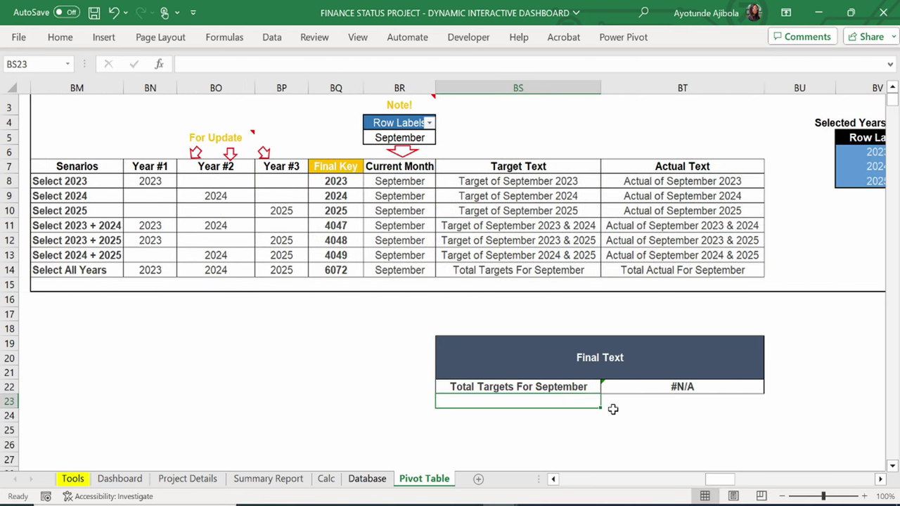
pyautogui.click(583, 388)
# In BT22, enter =VLOOKUP(BY9,BQ7:BT14,4,0) to return the Actual title text.
pyautogui.click(636, 385)
pyautogui.write('=VL')
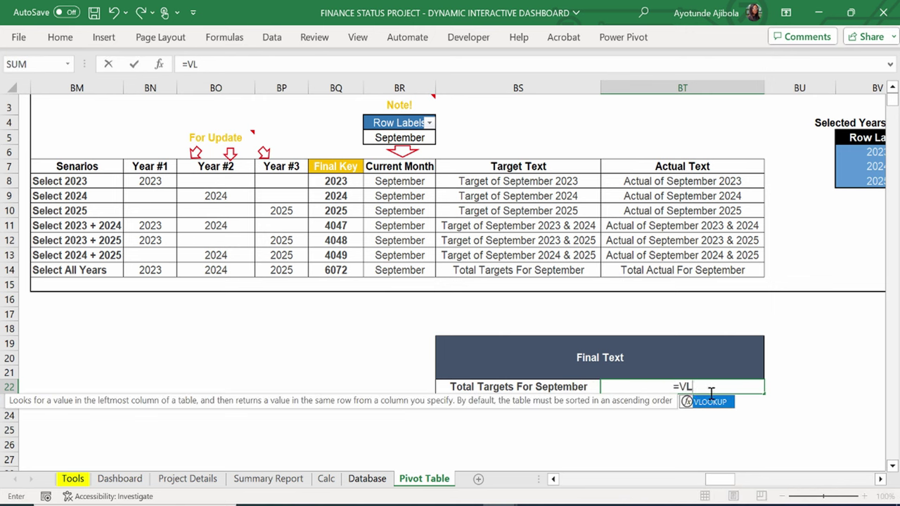
pyautogui.press('Tab')
pyautogui.moveTo(728, 481)
pyautogui.mouseDown()
pyautogui.moveTo(740, 486)
pyautogui.moveTo(727, 485)
pyautogui.mouseUp()
pyautogui.click(816, 199)
pyautogui.write(',')
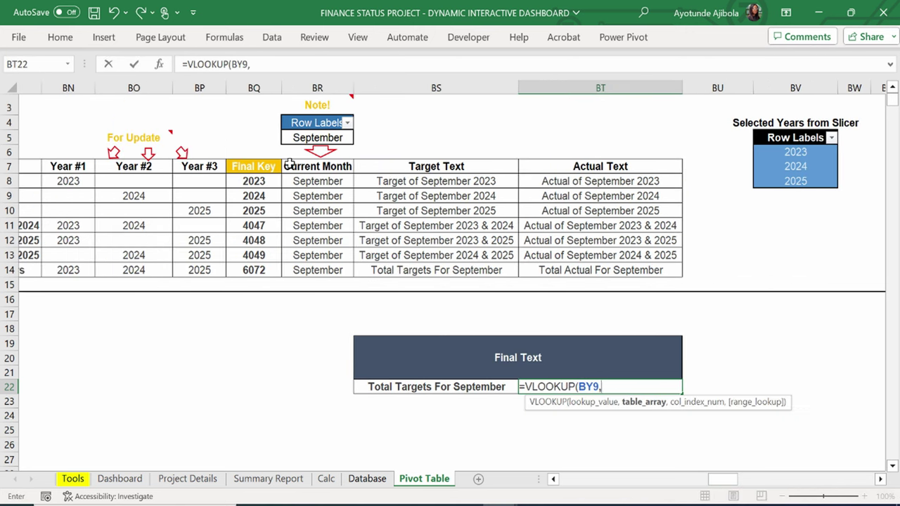
pyautogui.moveTo(254, 167); pyautogui.dragTo(668, 270)
pyautogui.moveTo(732, 482); pyautogui.dragTo(728, 490)
pyautogui.write(',')
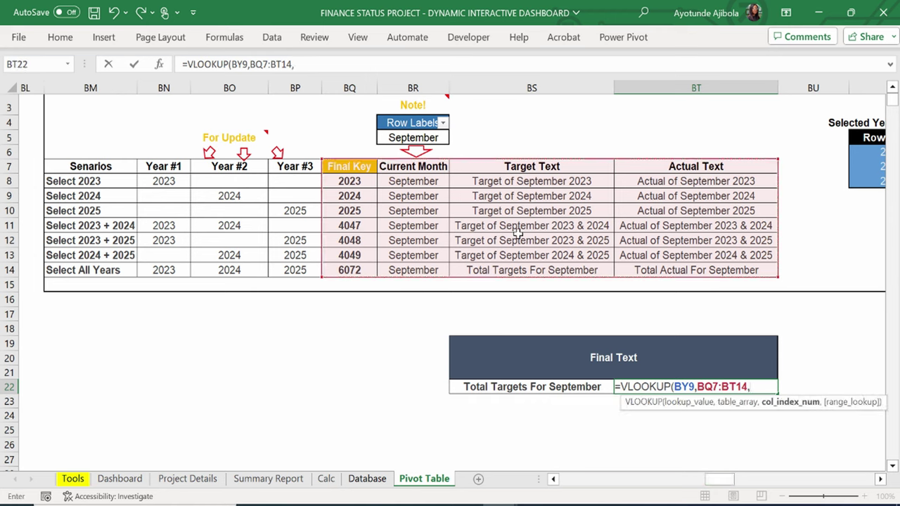
pyautogui.write('4,0')
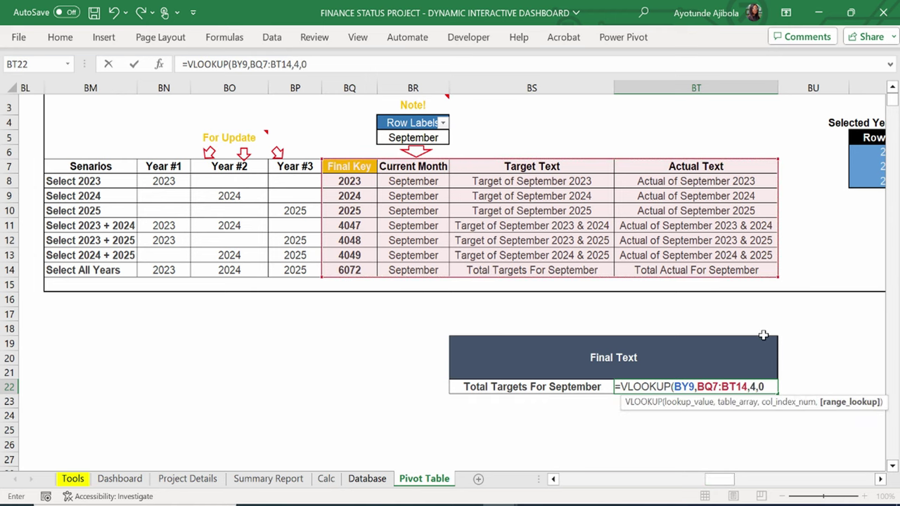
pyautogui.press('Return')
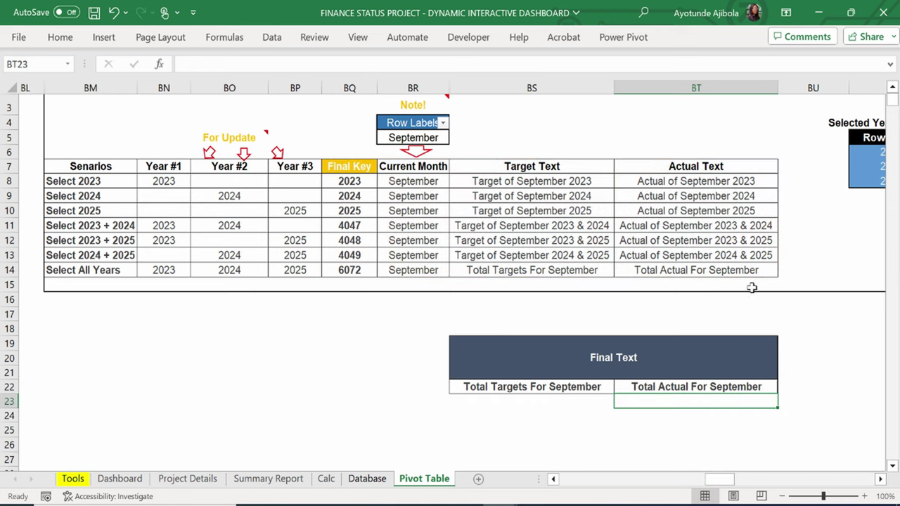
pyautogui.click(718, 387)
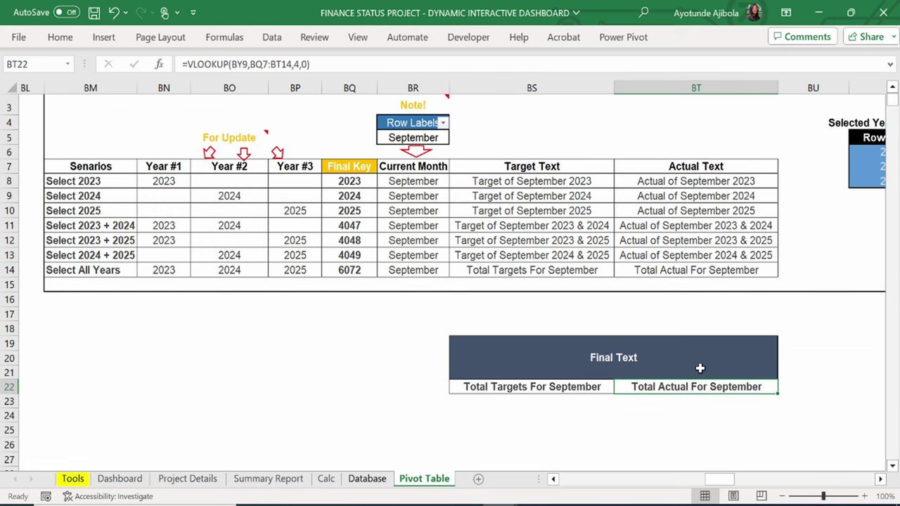
# Link the left chart title box to 'Pivot Table'!BS22, showing Total Targets For September.
pyautogui.click(121, 479)
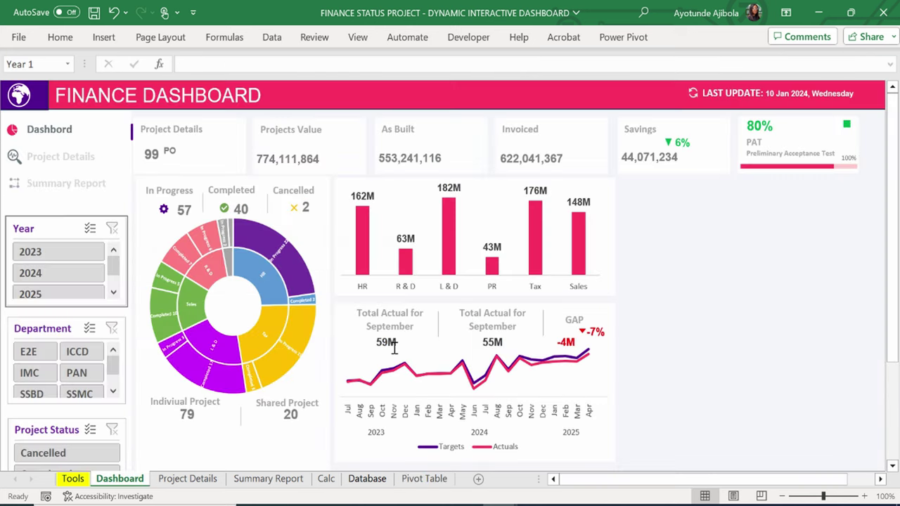
pyautogui.click(403, 319)
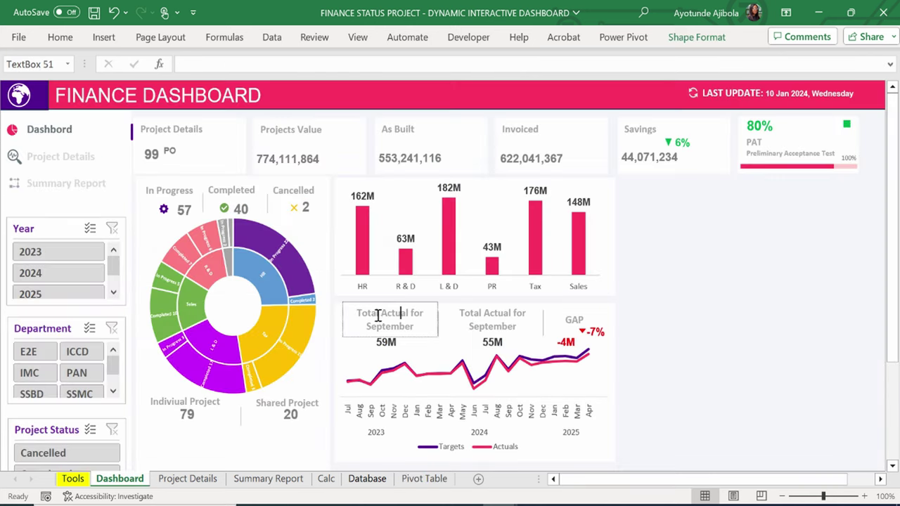
pyautogui.click(339, 303)
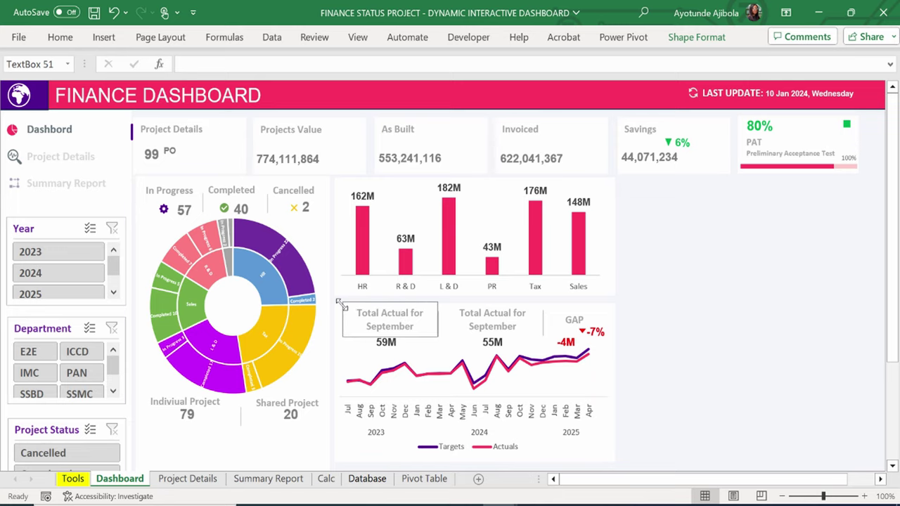
pyautogui.click(299, 70)
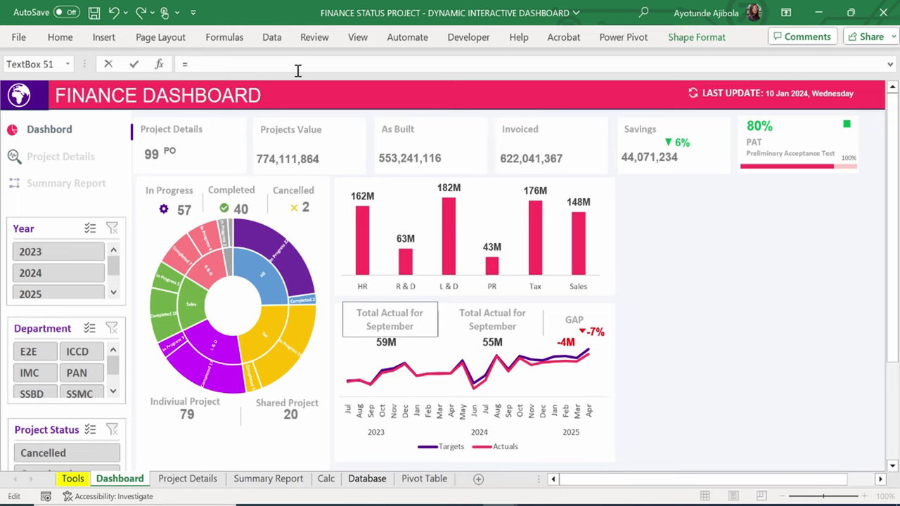
pyautogui.click(424, 479)
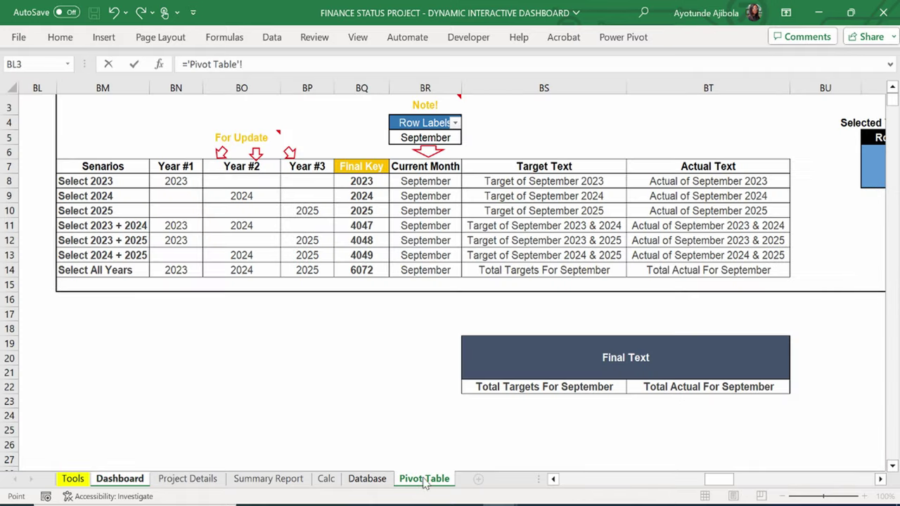
pyautogui.click(593, 389)
pyautogui.press('Return')
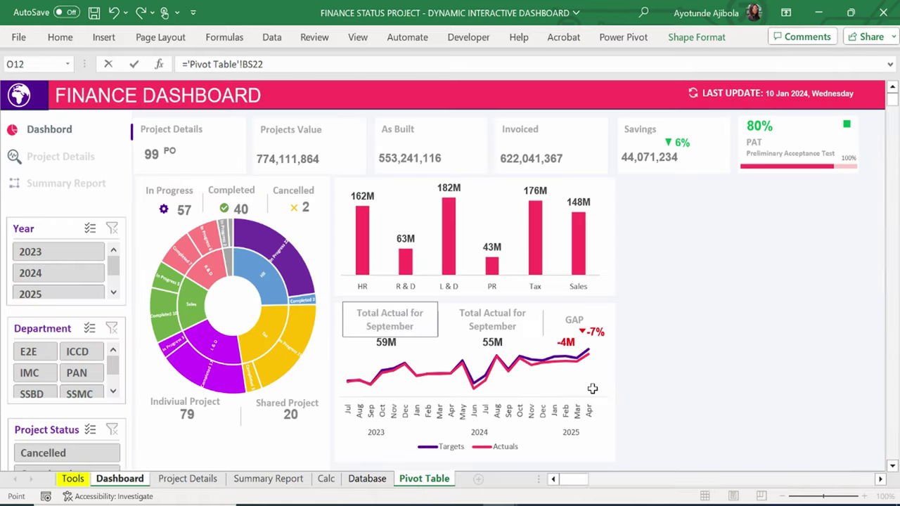
# Link the second chart title box to 'Pivot Table'!BT22, showing Total Actual For September.
pyautogui.click(480, 314)
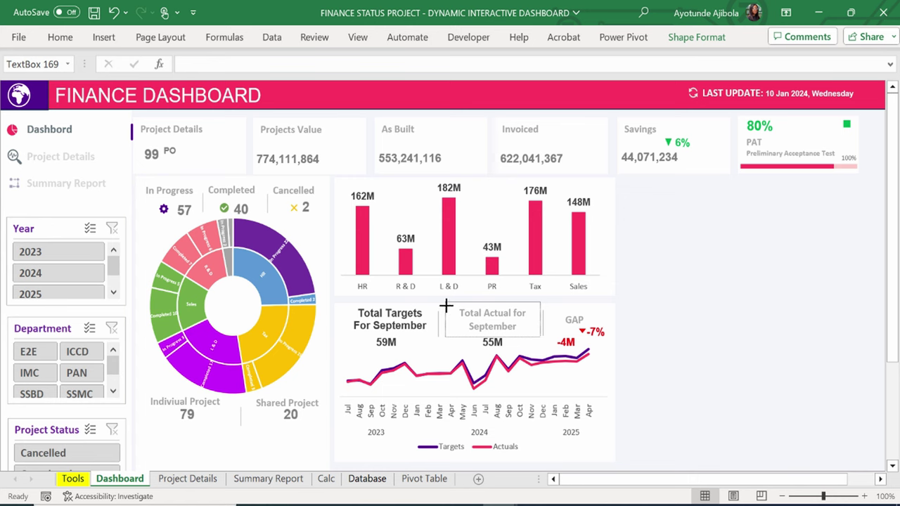
pyautogui.click(254, 64)
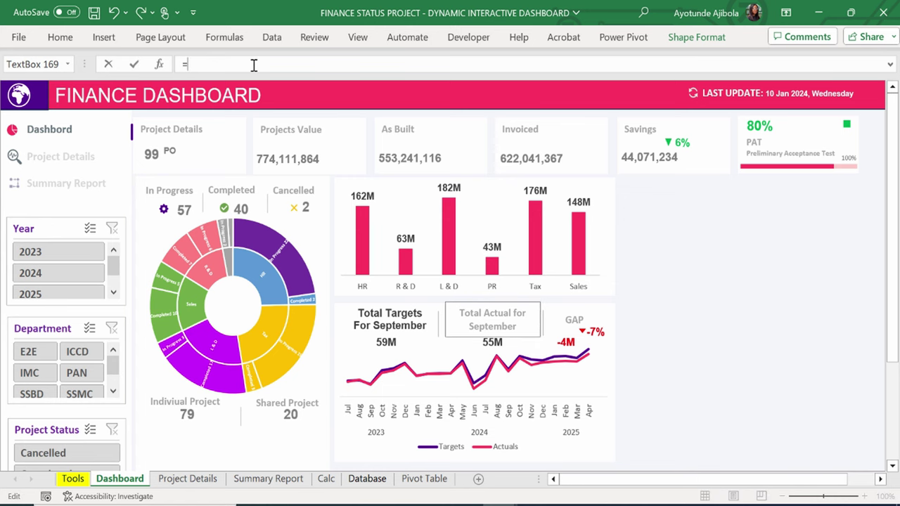
pyautogui.click(424, 479)
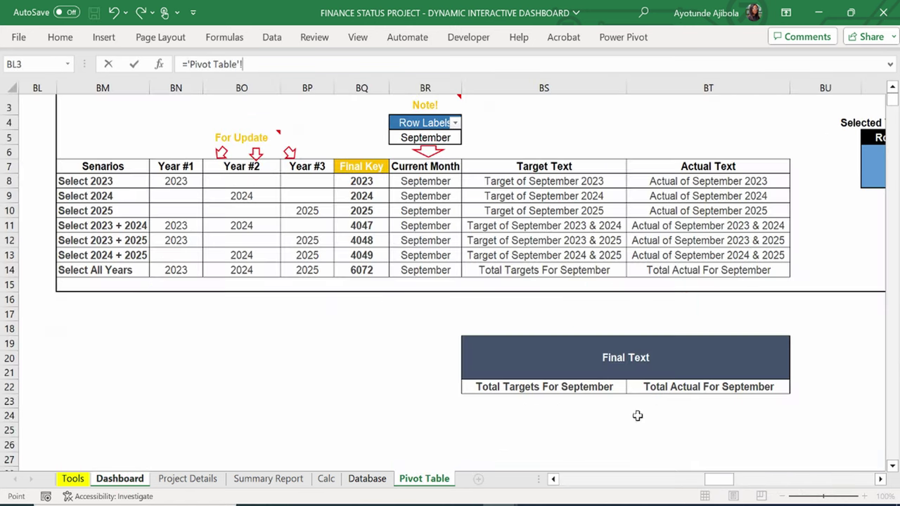
pyautogui.click(658, 384)
pyautogui.press('Return')
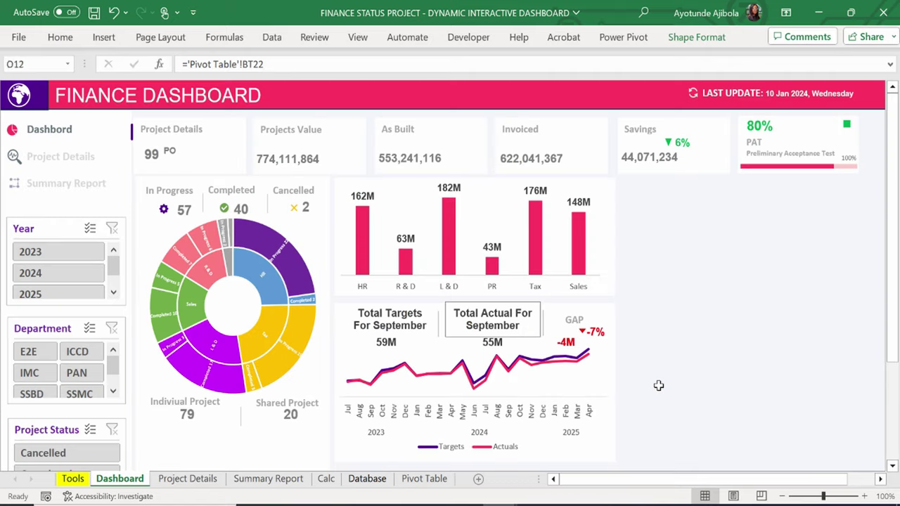
pyautogui.click(728, 365)
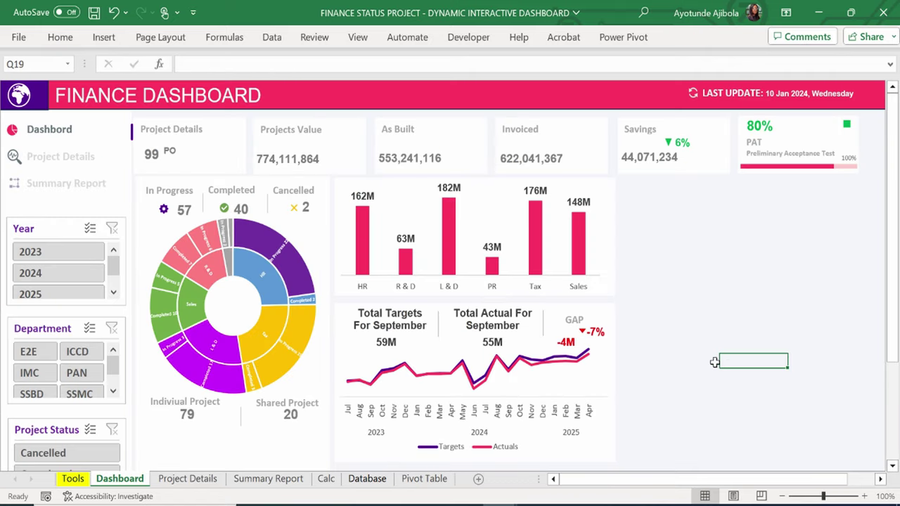
# Filter the Year slicer to 2023, 2024, then 2025 to test the dynamic chart titles.
pyautogui.click(59, 253)
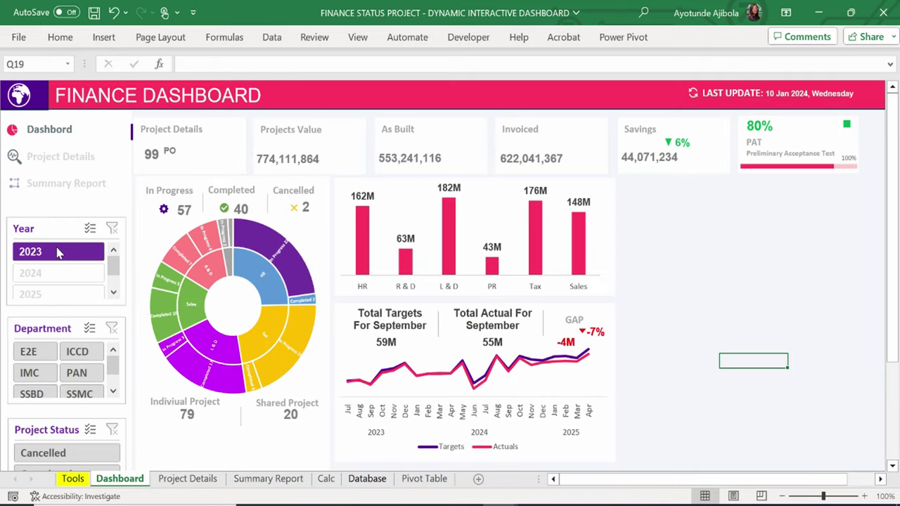
pyautogui.click(54, 273)
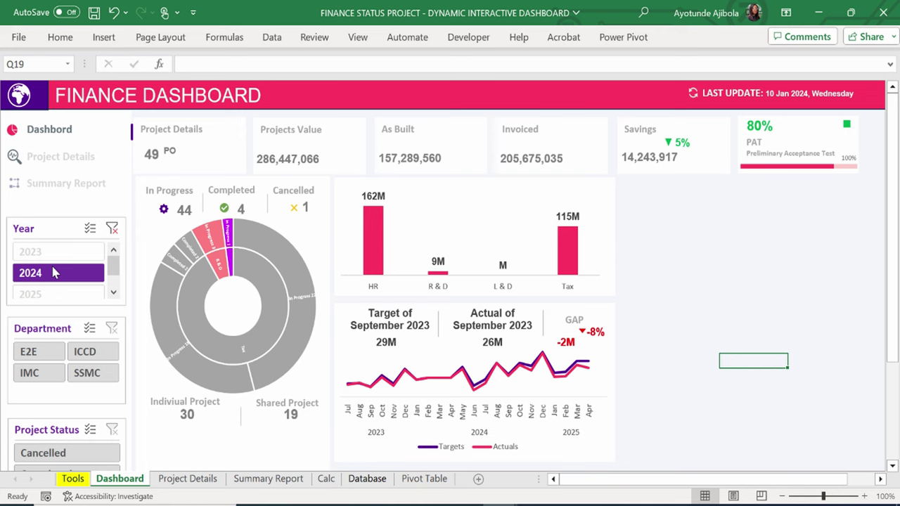
pyautogui.click(51, 294)
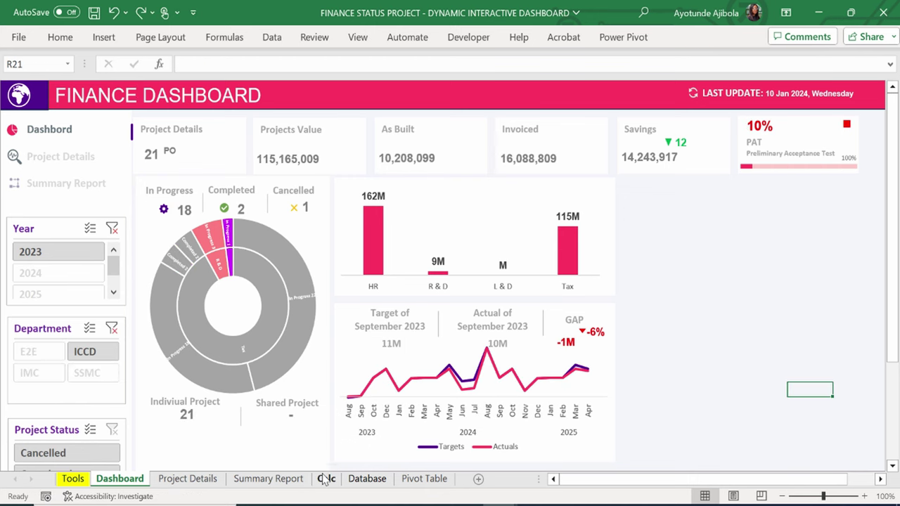
# In DK4, divide Sum of GAP 1 by Sum of Projects Value, giving -26%.
pyautogui.click(422, 480)
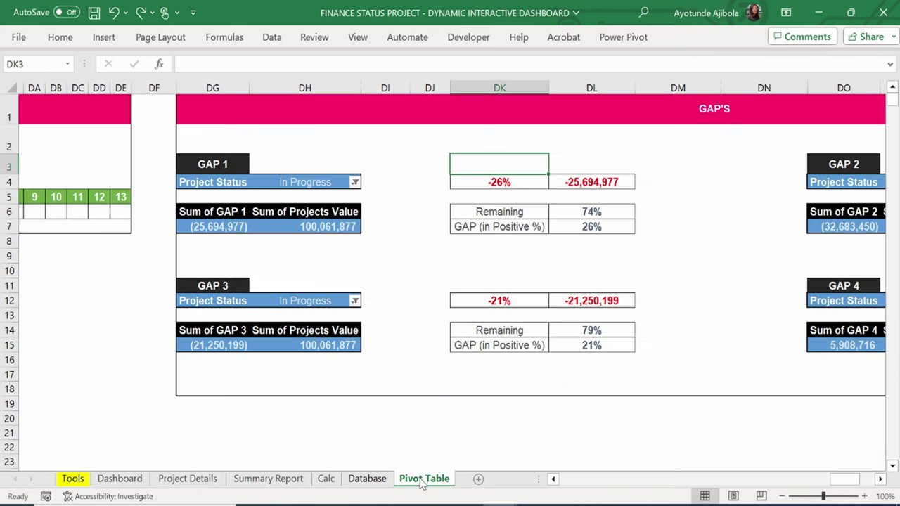
pyautogui.click(498, 182)
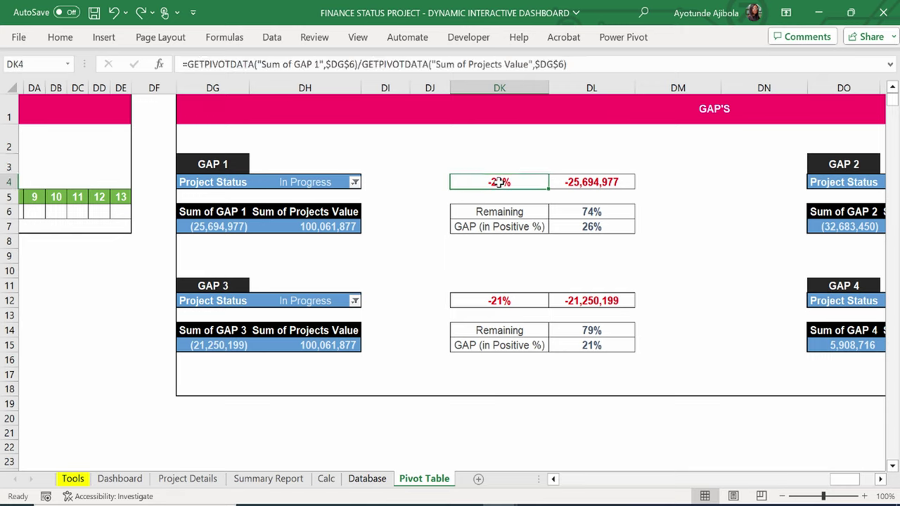
pyautogui.write('=')
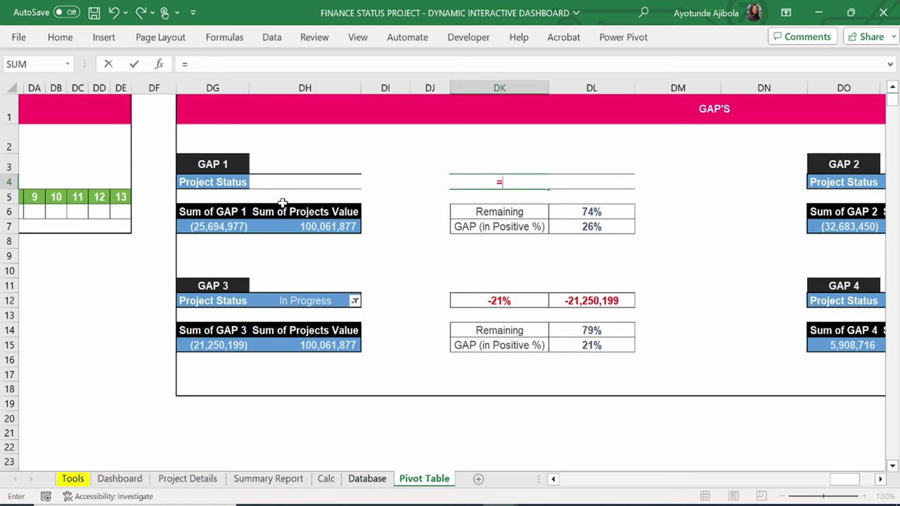
pyautogui.click(238, 226)
pyautogui.write('/')
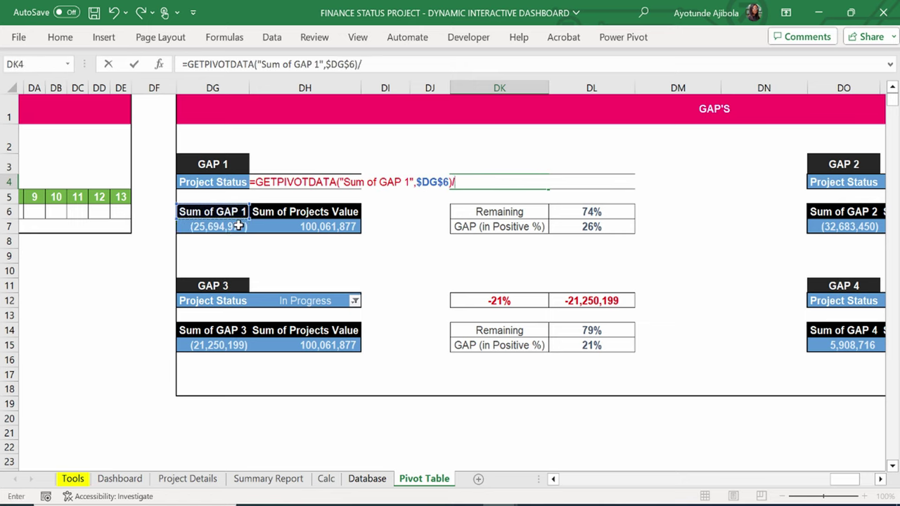
pyautogui.click(275, 229)
pyautogui.press('Return')
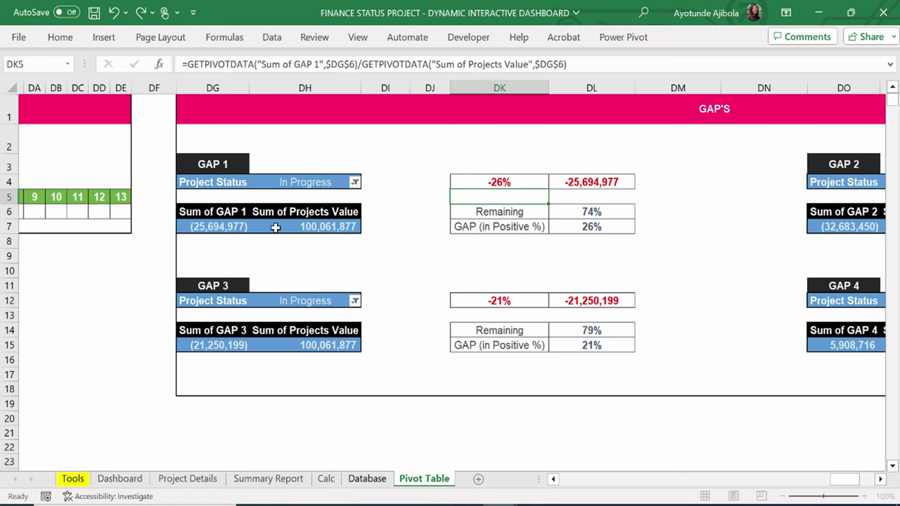
pyautogui.click(483, 182)
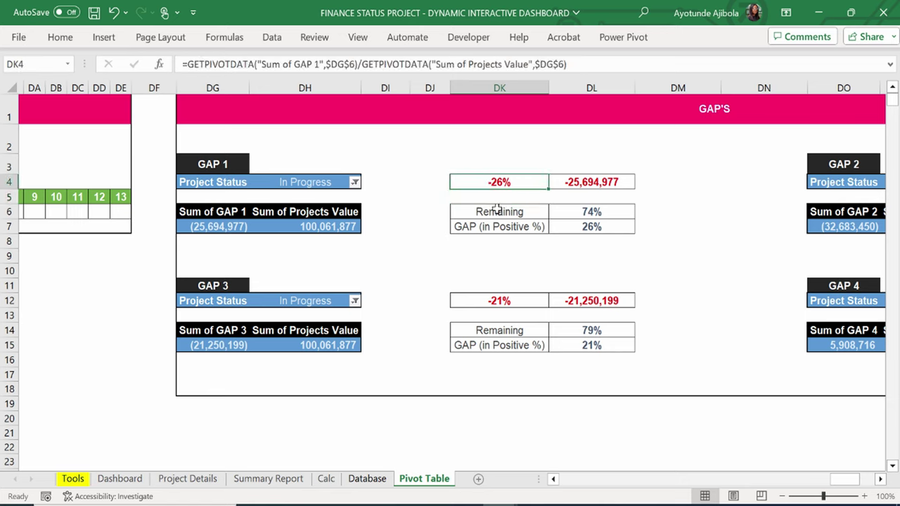
# Review the GAP positive % formula and DL6's IFERROR Remaining formula.
pyautogui.click(595, 225)
pyautogui.click(596, 211)
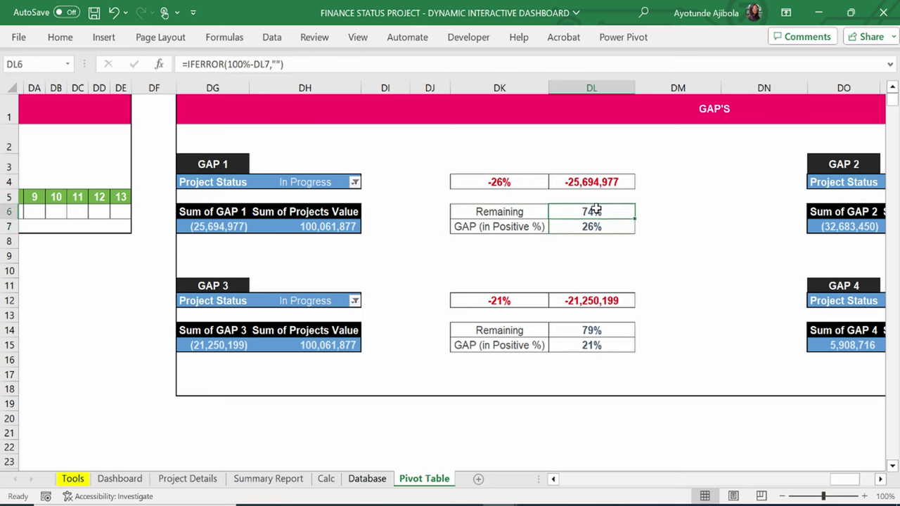
pyautogui.doubleClick(596, 211)
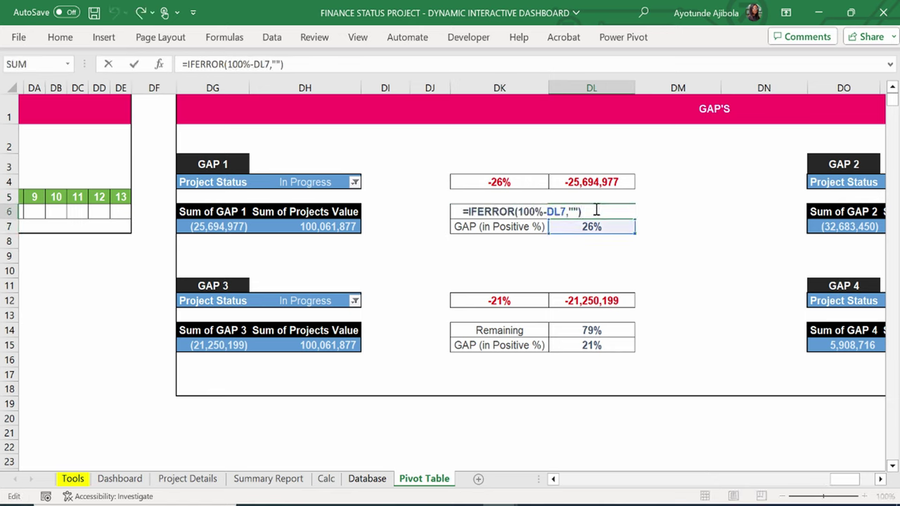
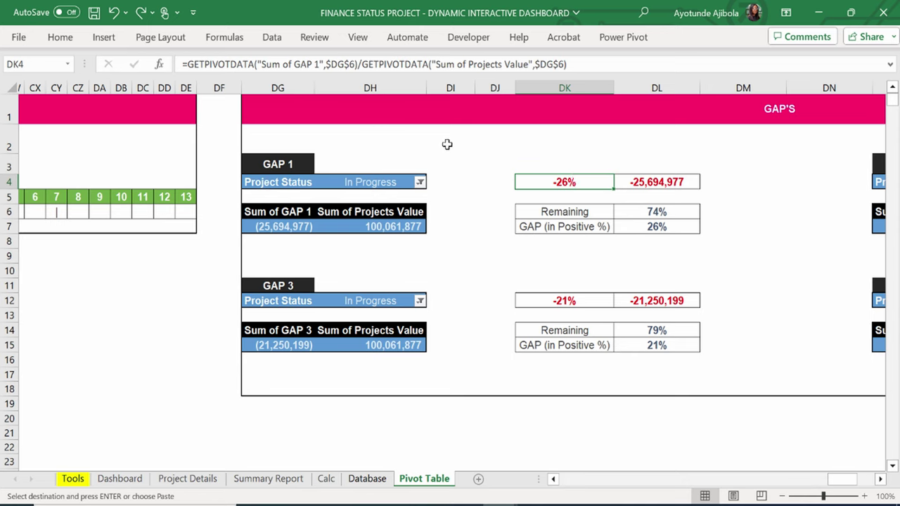
# Rebuild DK4 as Sum of GAP 1 divided by Sum of Projects Value (-26%), then select DL6:DL7.
pyautogui.moveTo(577, 64); pyautogui.dragTo(185, 62)
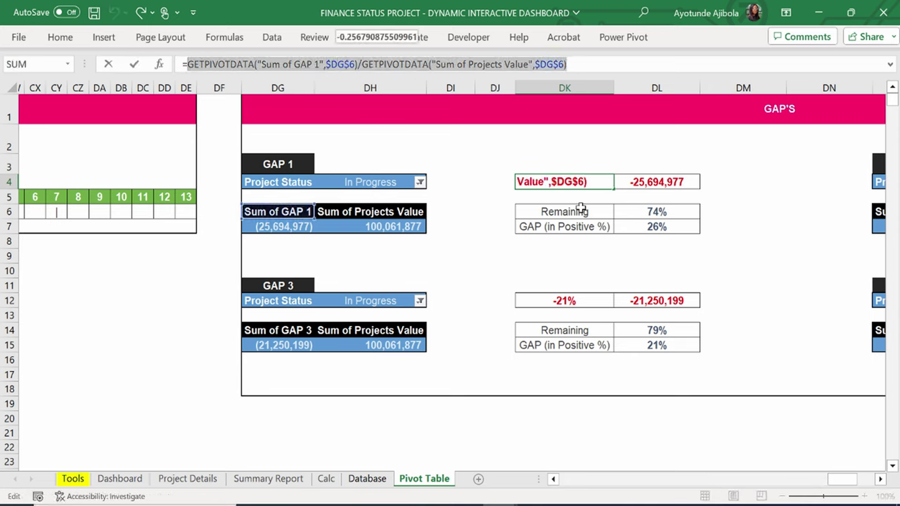
pyautogui.press('Return')
pyautogui.click(576, 181)
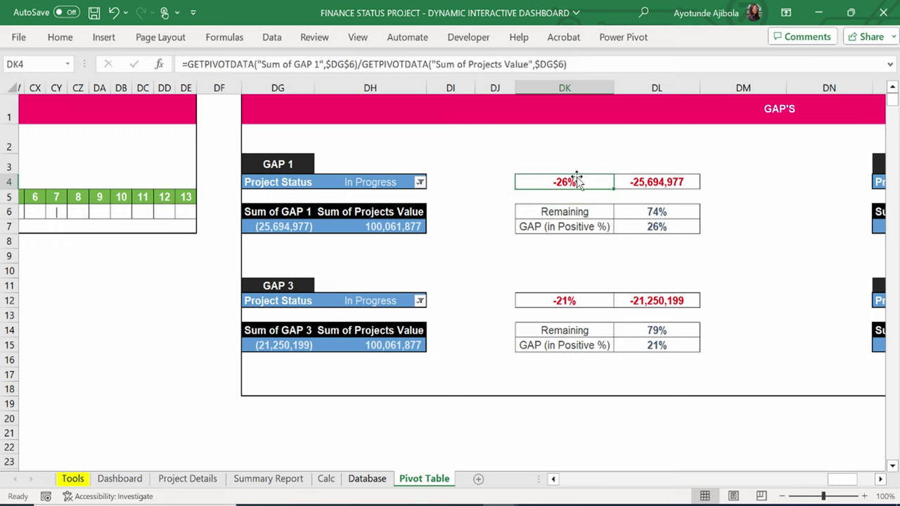
pyautogui.write('=')
pyautogui.click(284, 226)
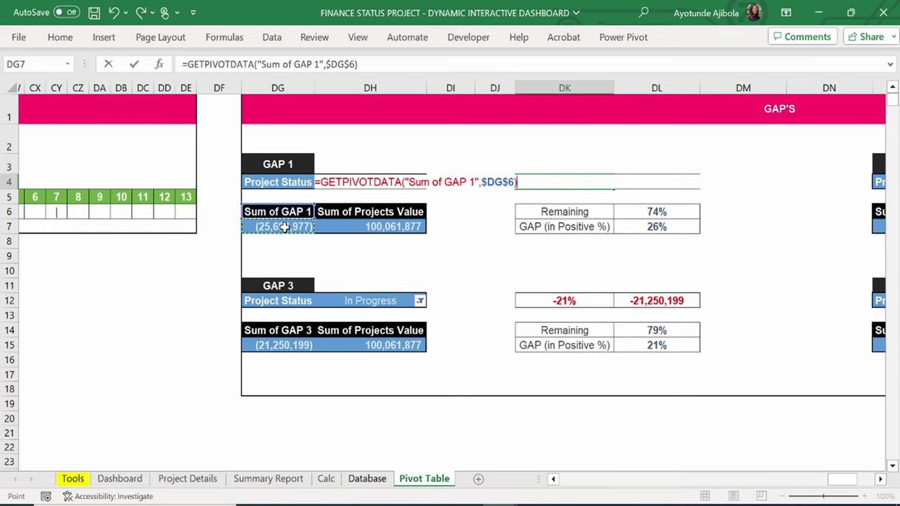
pyautogui.write('/')
pyautogui.click(363, 230)
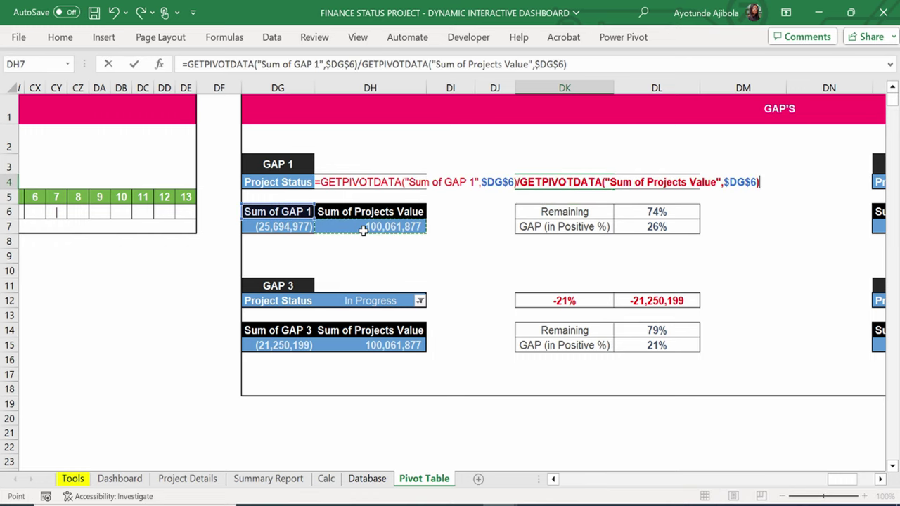
pyautogui.press('Return')
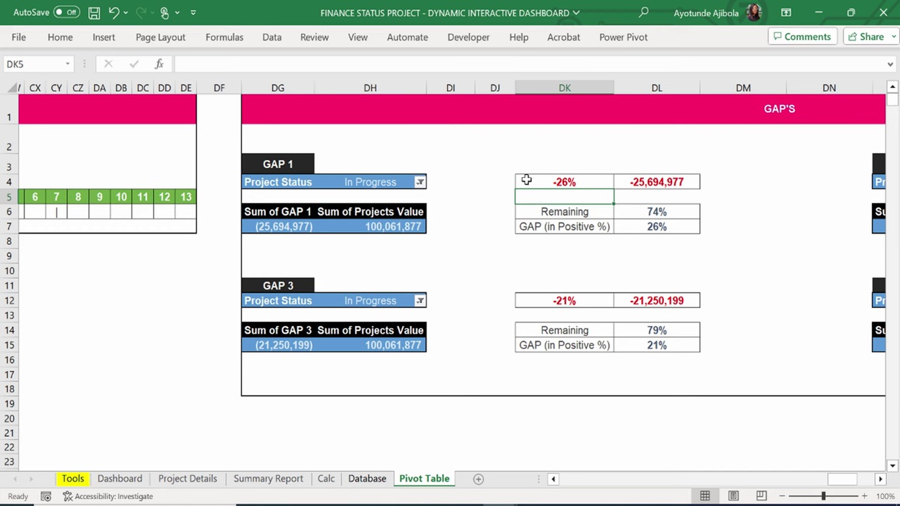
pyautogui.press('Up')
pyautogui.moveTo(654, 212); pyautogui.dragTo(625, 228)
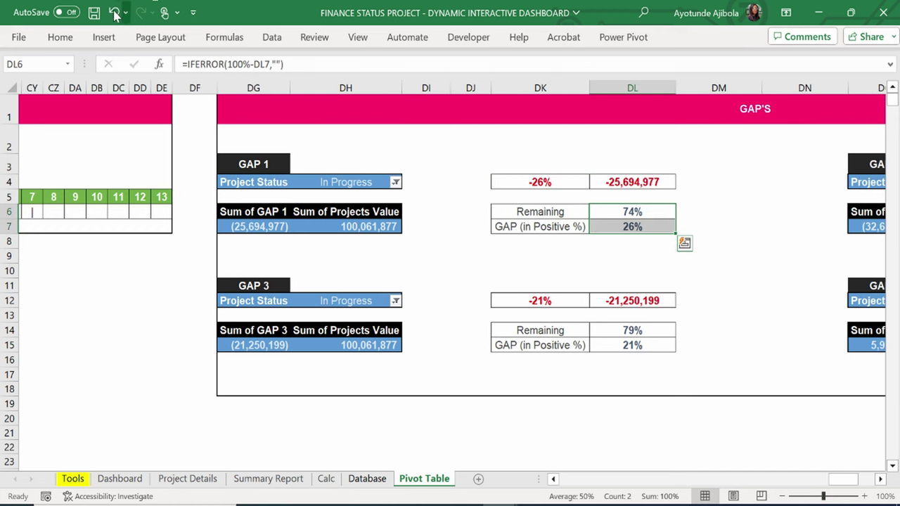
# Insert a doughnut chart of the 74% Remaining and 26% GAP values.
pyautogui.click(106, 39)
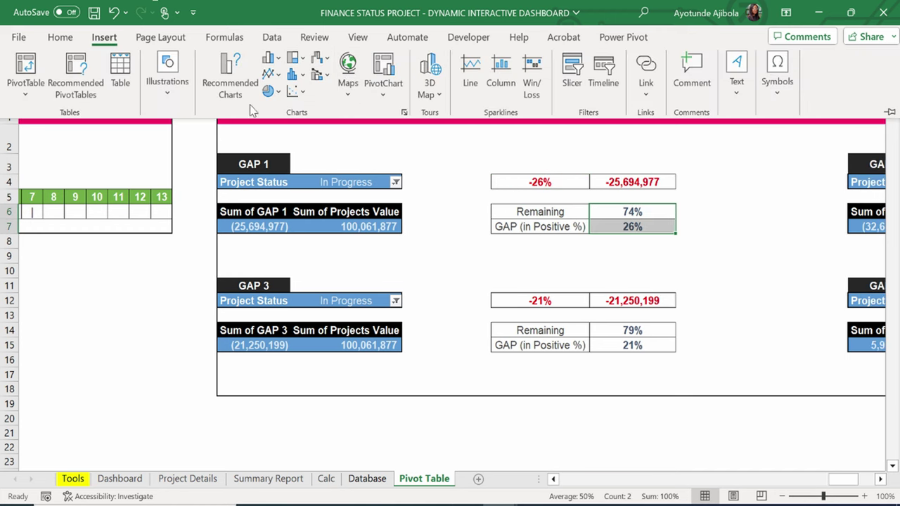
pyautogui.click(232, 99)
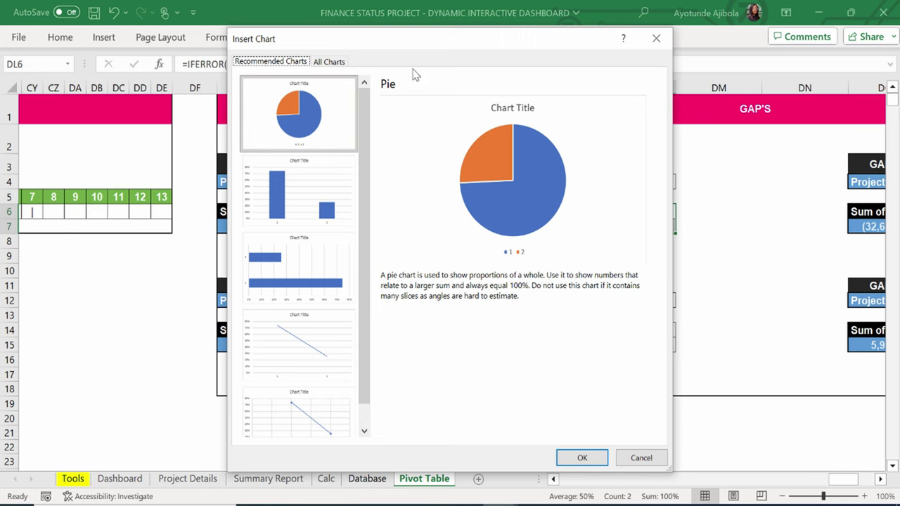
pyautogui.click(330, 62)
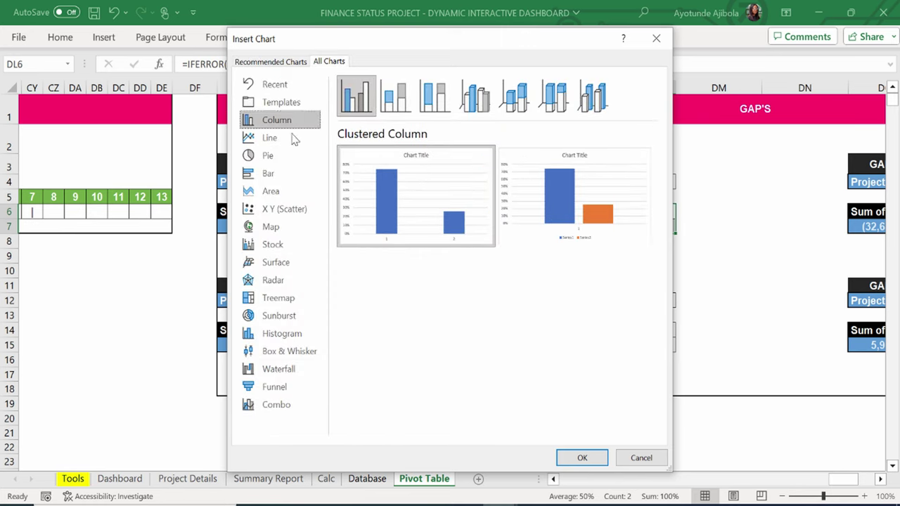
pyautogui.click(274, 156)
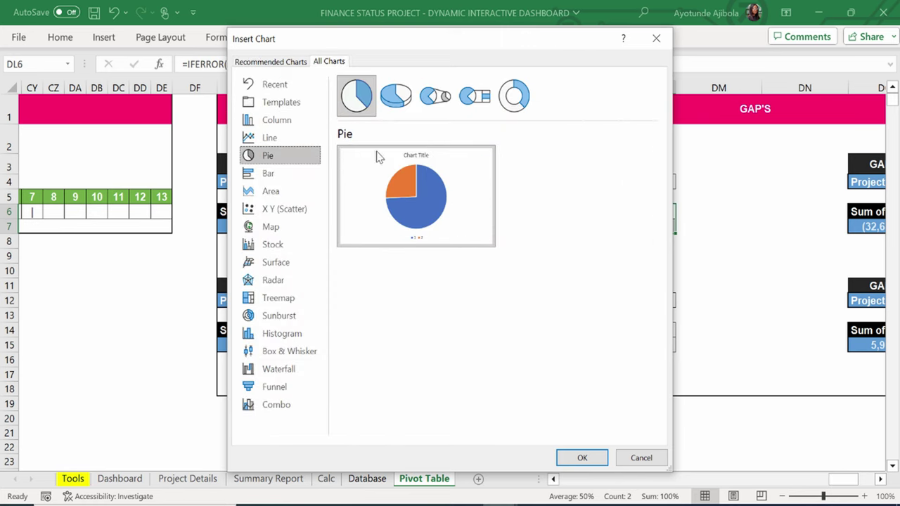
pyautogui.click(521, 100)
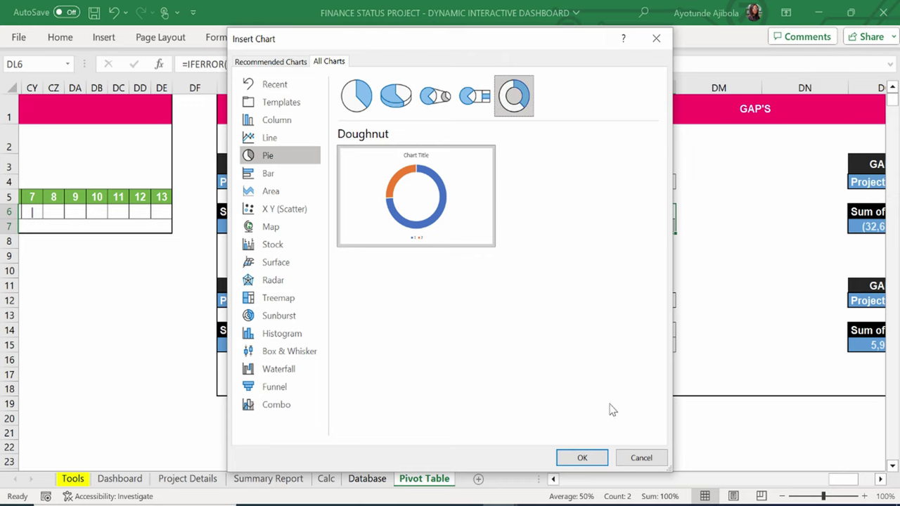
pyautogui.click(574, 461)
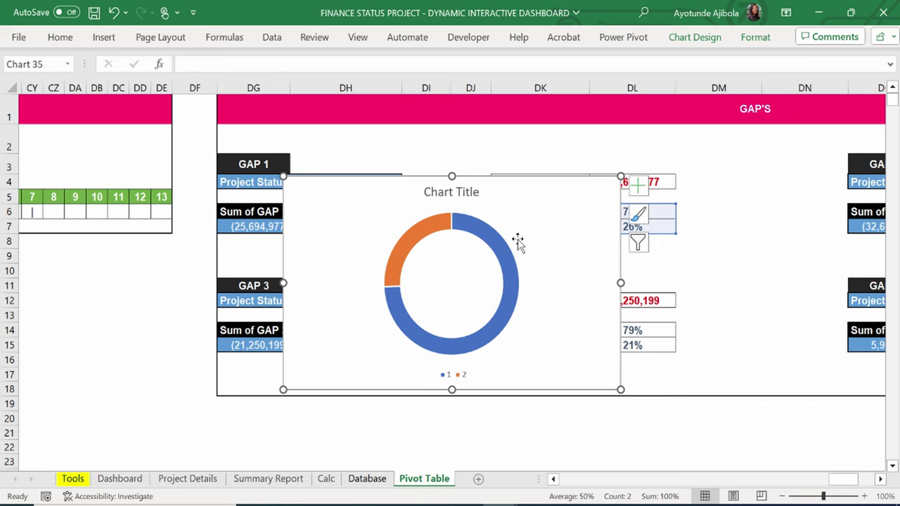
# Reselect the doughnut chart and cut it from the Pivot Table sheet.
pyautogui.moveTo(524, 233); pyautogui.dragTo(528, 253)
pyautogui.press('Escape')
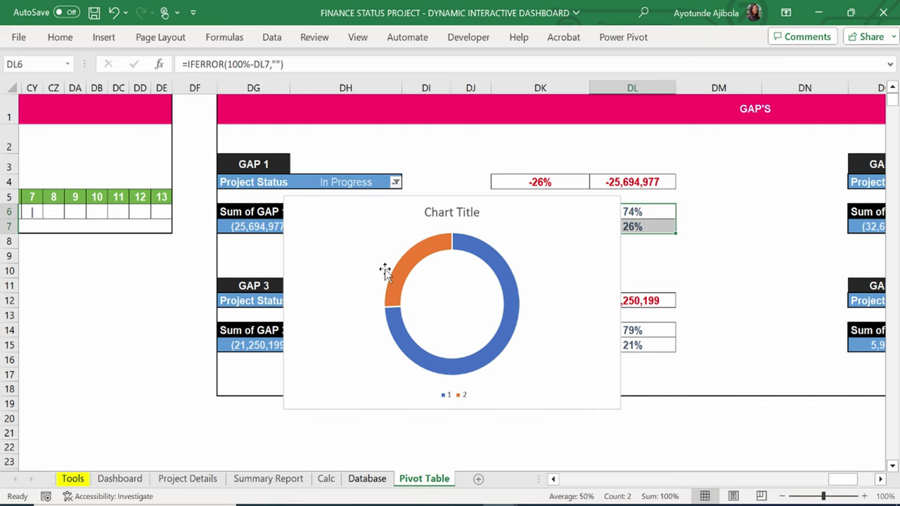
pyautogui.click(383, 272)
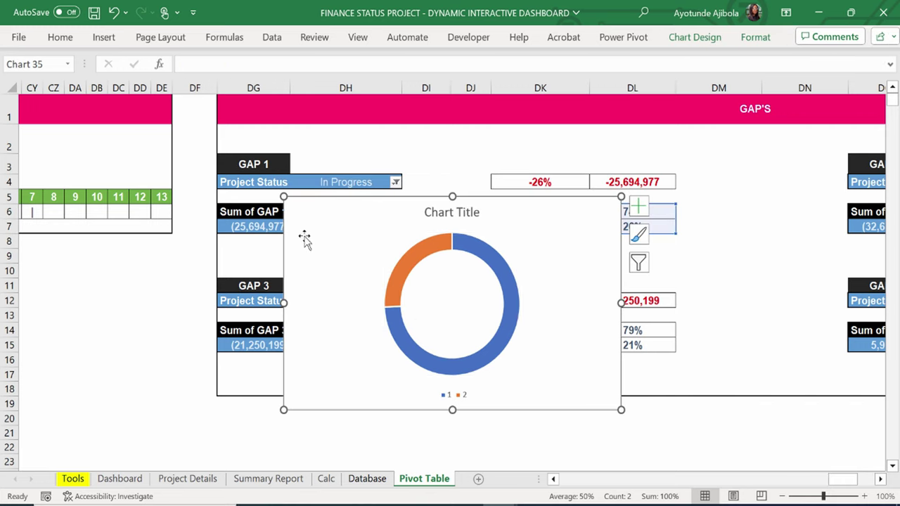
pyautogui.press('Delete')
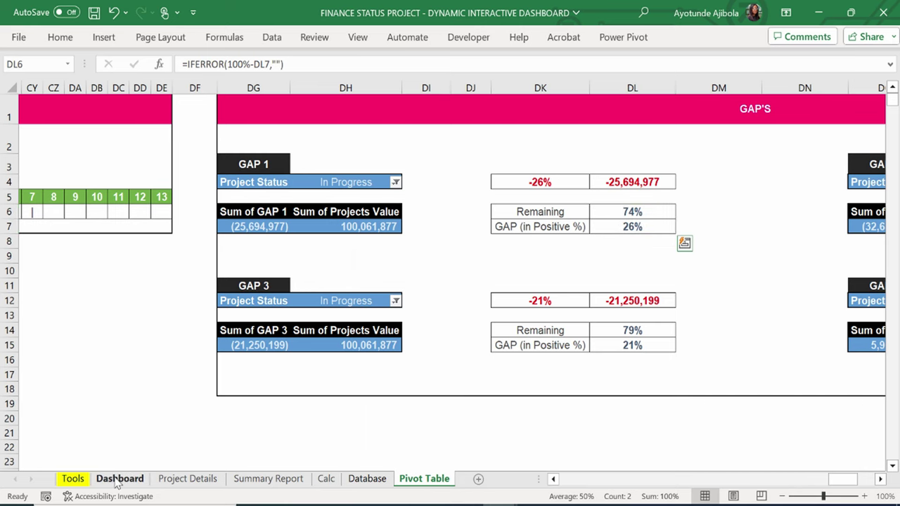
# Paste the doughnut chart onto the Dashboard sheet and move it to the left side.
pyautogui.click(120, 479)
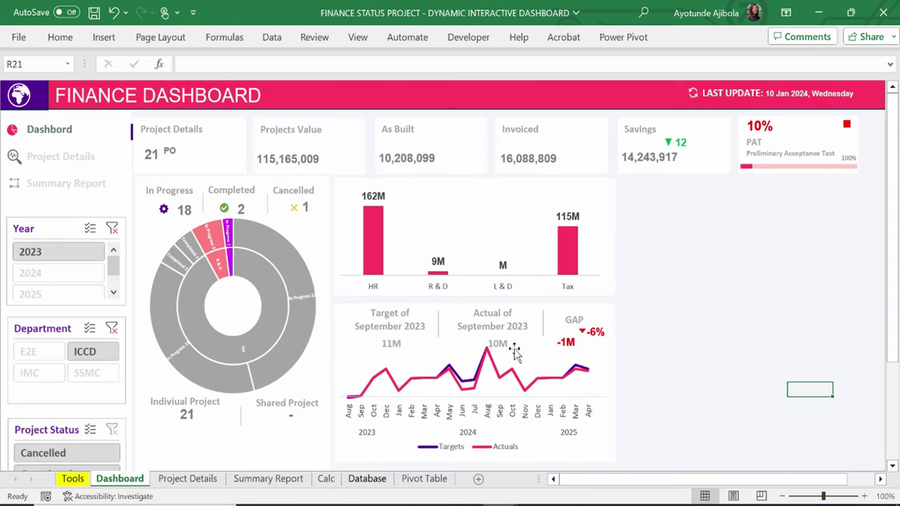
pyautogui.hotkey('ctrl', 'v')
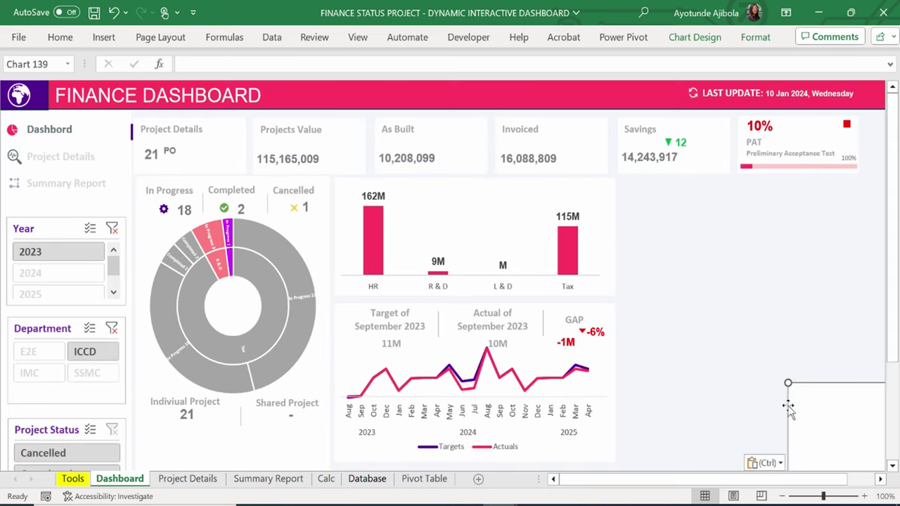
pyautogui.moveTo(789, 408); pyautogui.dragTo(121, 214)
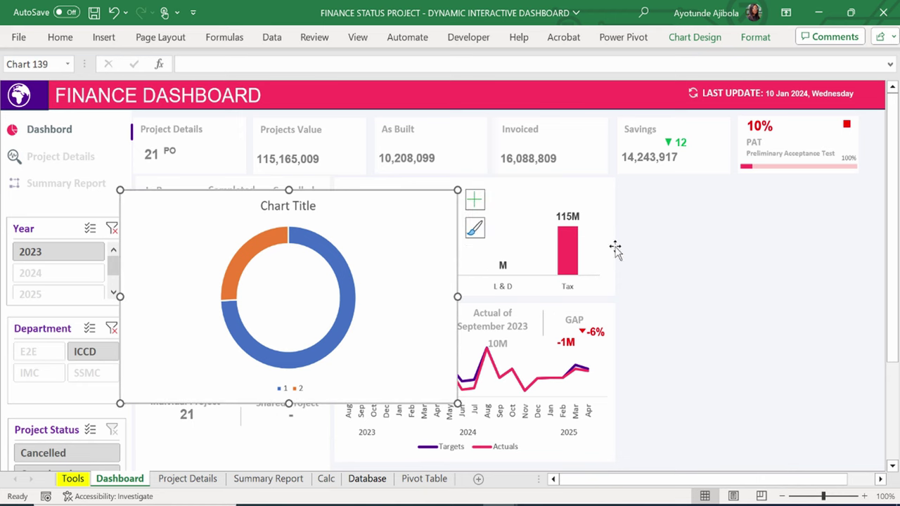
pyautogui.click(659, 243)
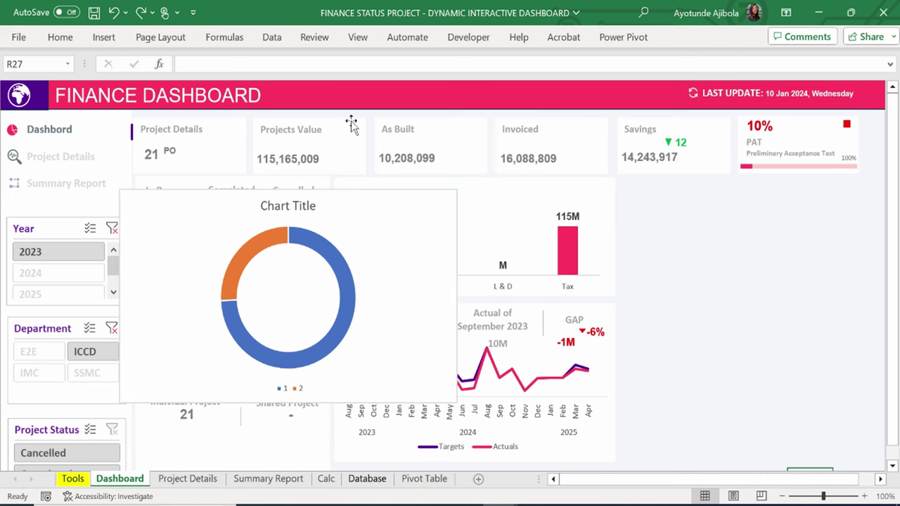
# Pick the Rectangle shape from the Shapes gallery.
pyautogui.click(103, 38)
pyautogui.click(169, 94)
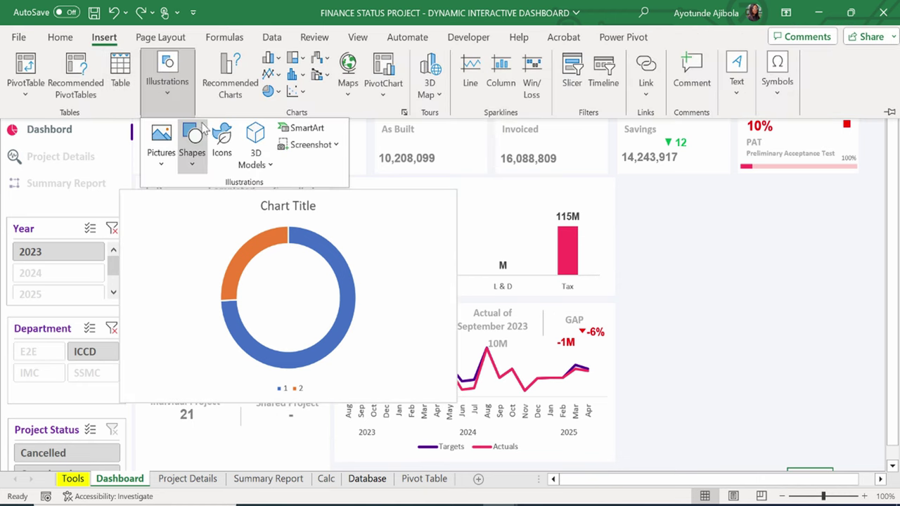
pyautogui.click(202, 134)
pyautogui.click(229, 204)
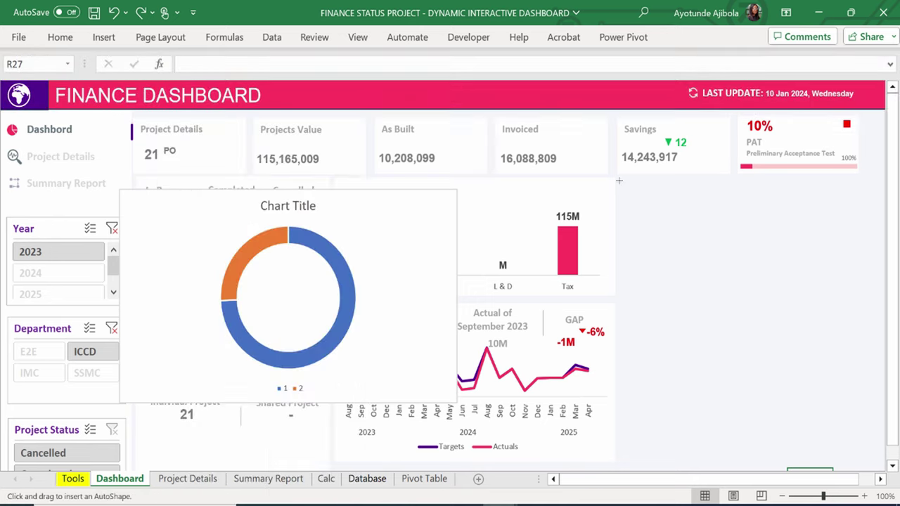
# Draw a rectangle right of the charts and set its width to about 10 cm.
pyautogui.moveTo(650, 182); pyautogui.dragTo(630, 465)
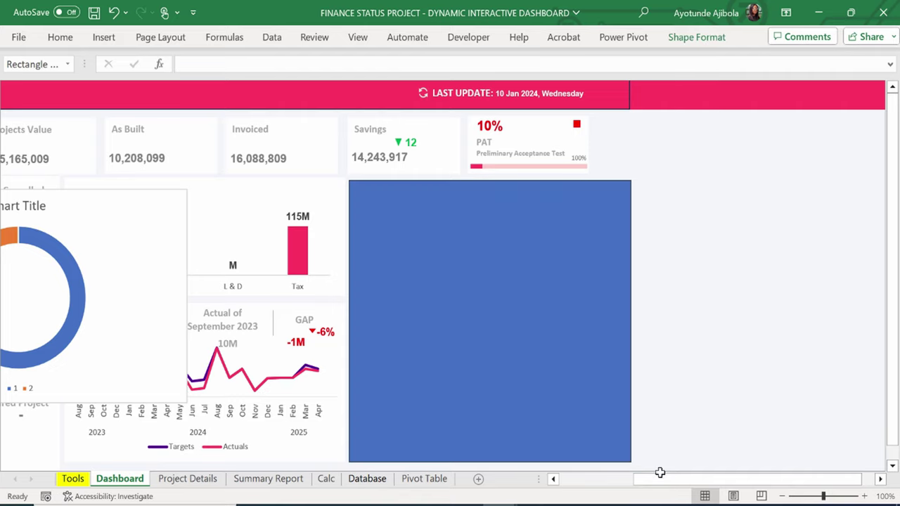
pyautogui.hscroll(-5, 659, 474)
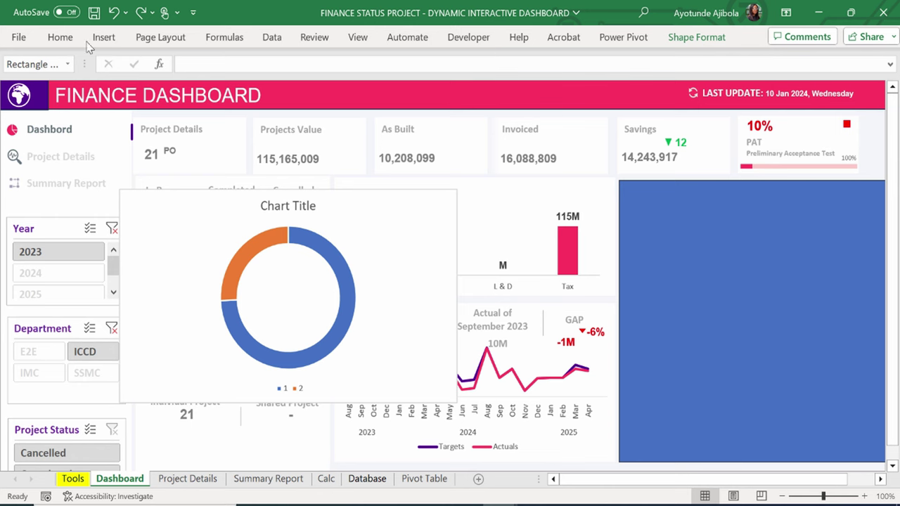
pyautogui.click(68, 39)
pyautogui.click(682, 37)
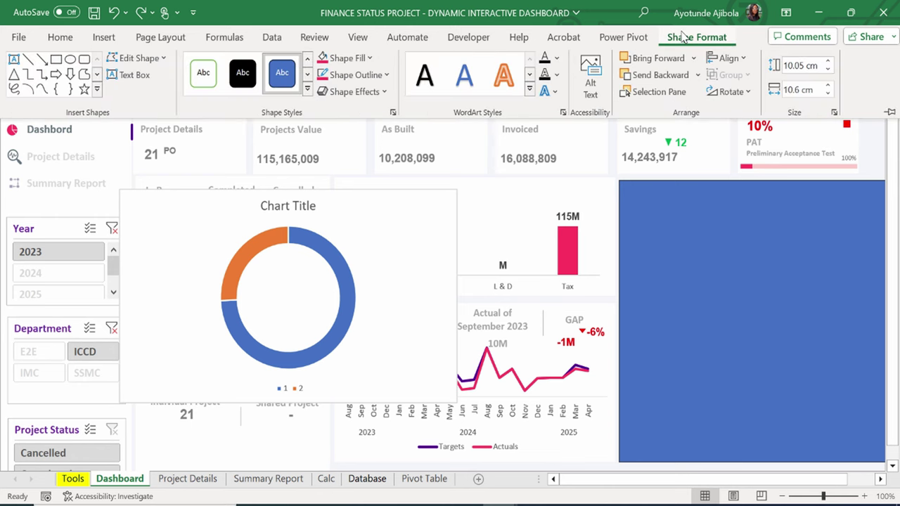
pyautogui.click(796, 89)
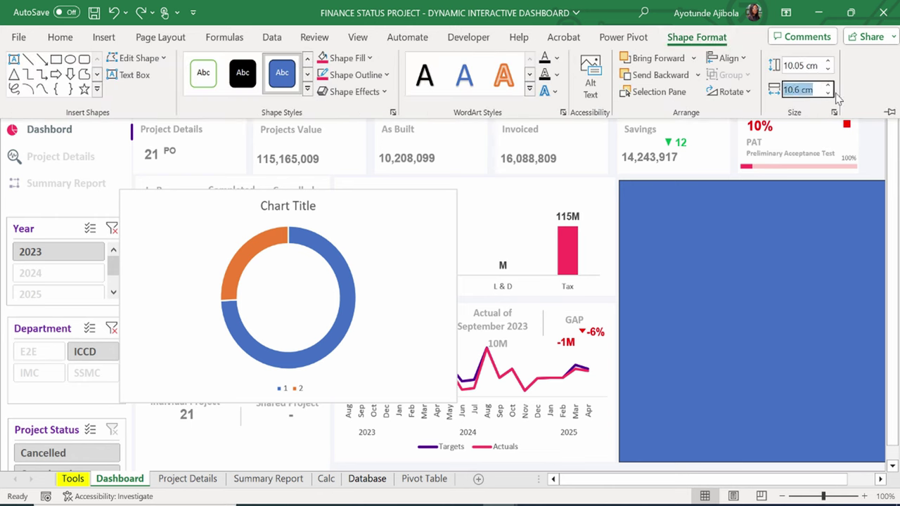
pyautogui.click(798, 88)
pyautogui.write('9')
pyautogui.click(815, 268)
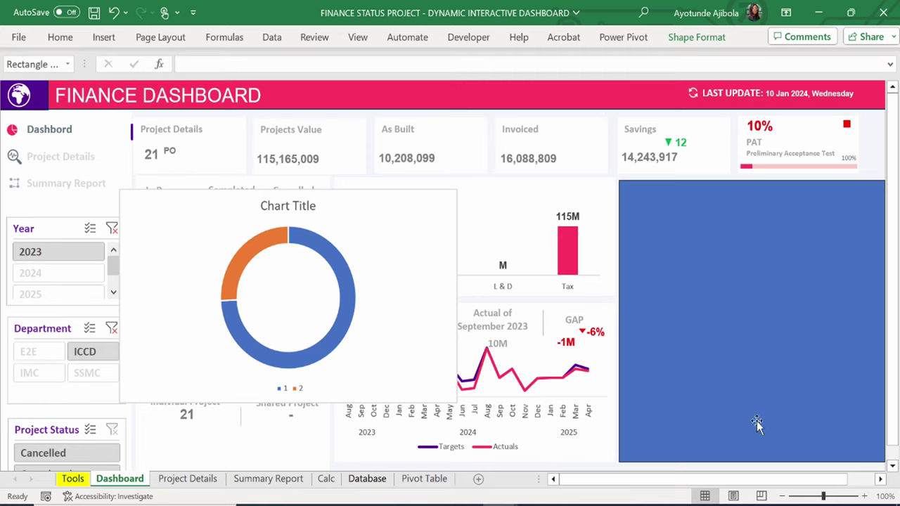
pyautogui.moveTo(681, 481); pyautogui.dragTo(676, 483)
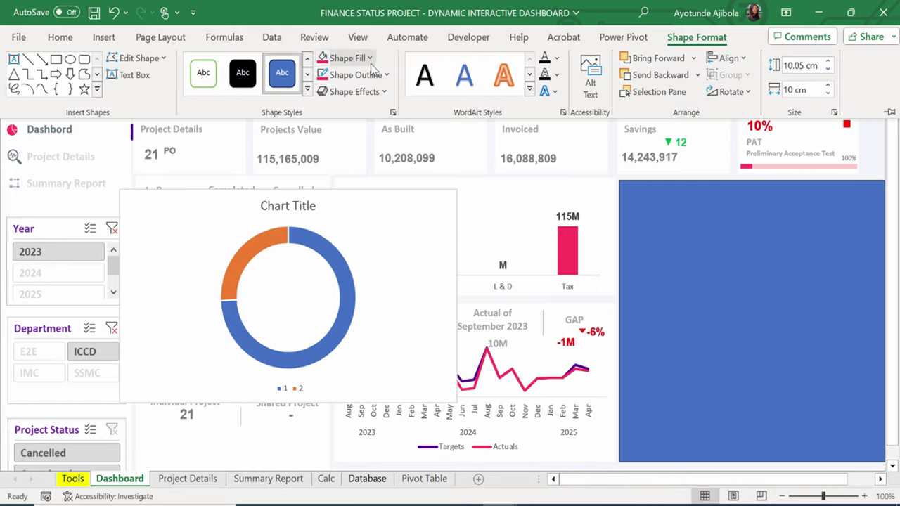
# Fill the rectangle white and remove its outline.
pyautogui.click(369, 59)
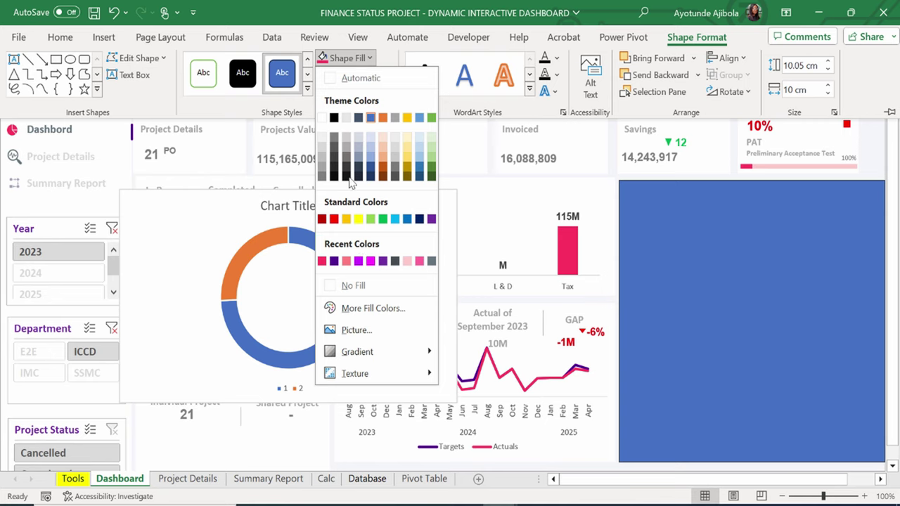
pyautogui.click(322, 118)
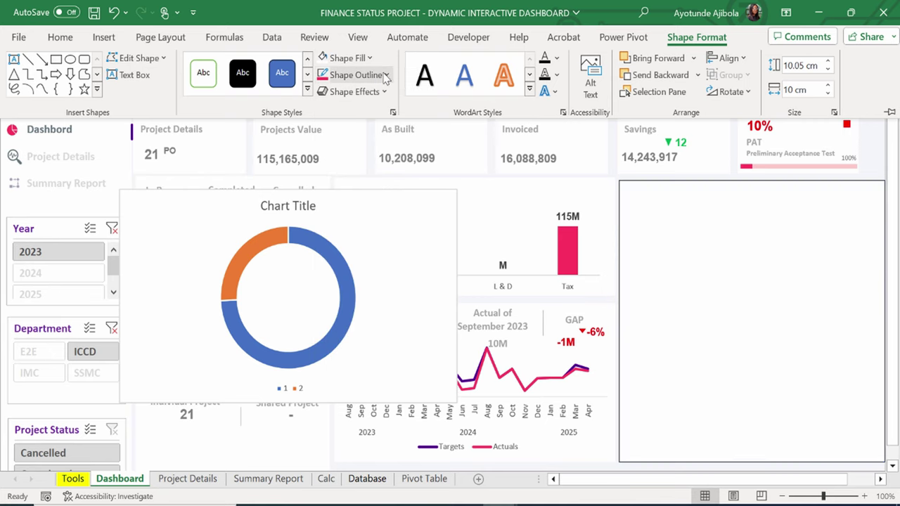
pyautogui.click(336, 74)
pyautogui.click(357, 309)
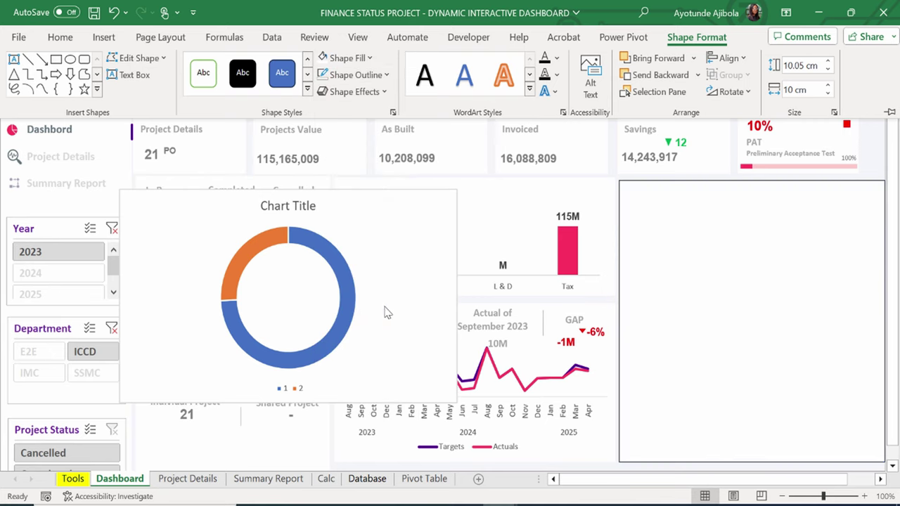
# Hide the doughnut chart's title and legend and shrink the chart.
pyautogui.click(232, 217)
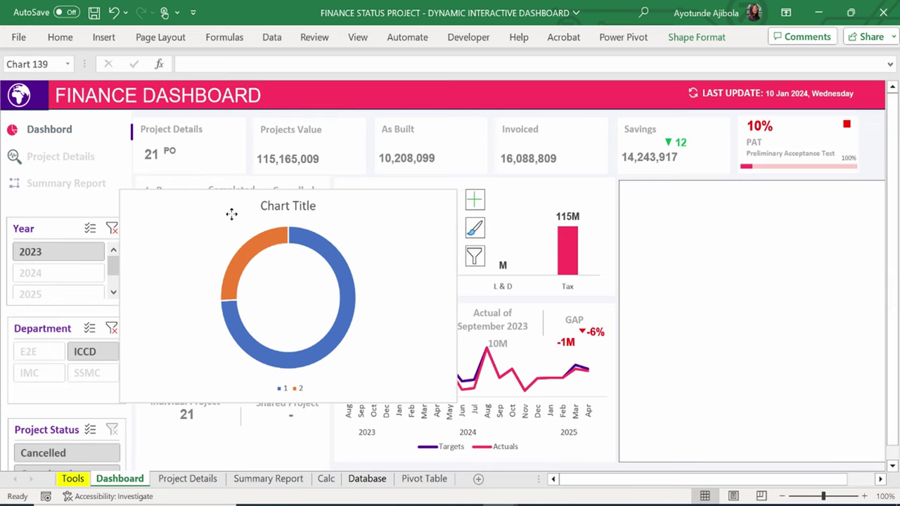
pyautogui.click(304, 213)
pyautogui.click(475, 200)
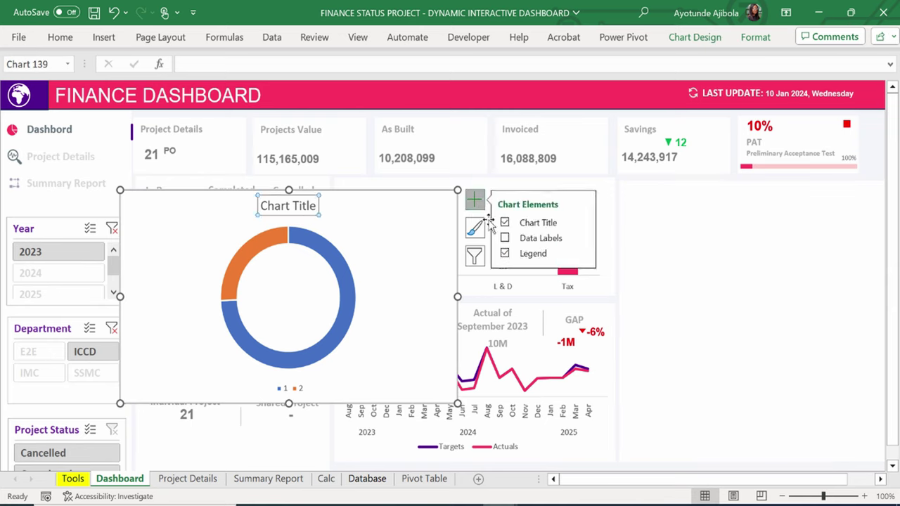
pyautogui.click(505, 223)
pyautogui.click(505, 254)
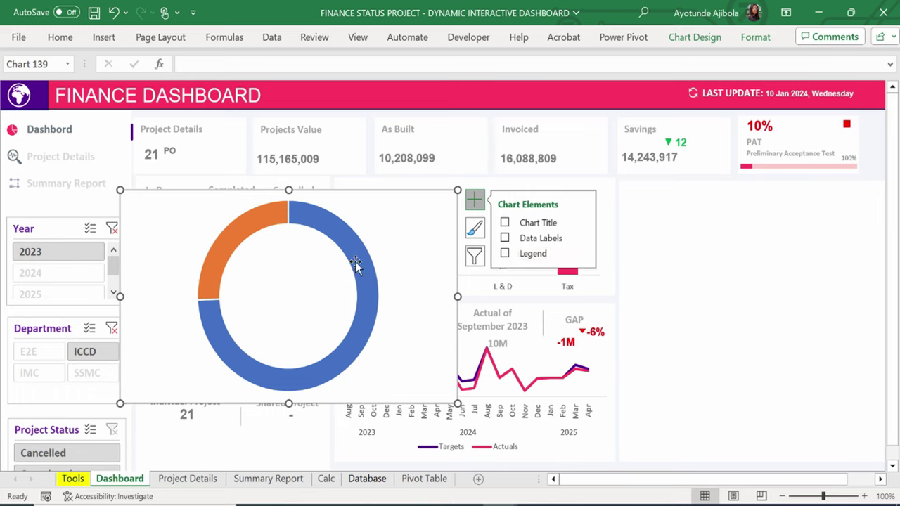
pyautogui.moveTo(457, 191); pyautogui.dragTo(400, 219)
# Colour the doughnut's large segment pink.
pyautogui.click(320, 274)
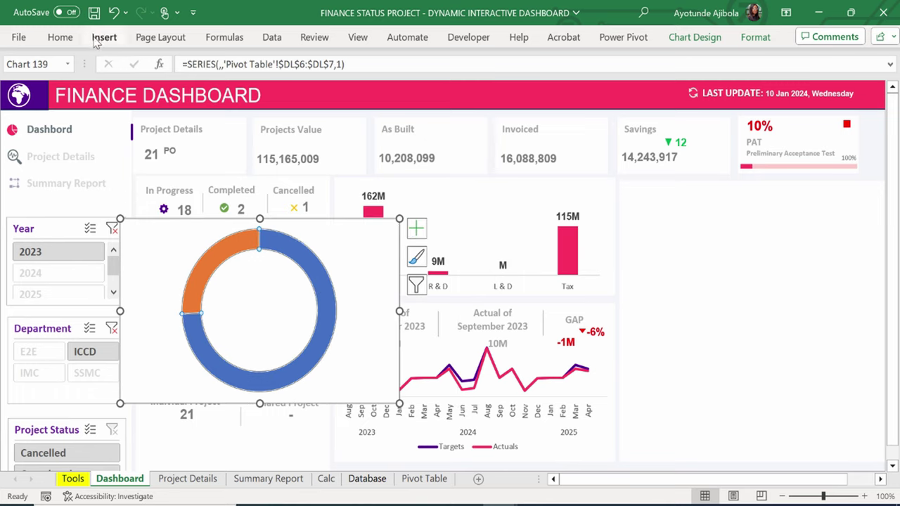
pyautogui.click(751, 41)
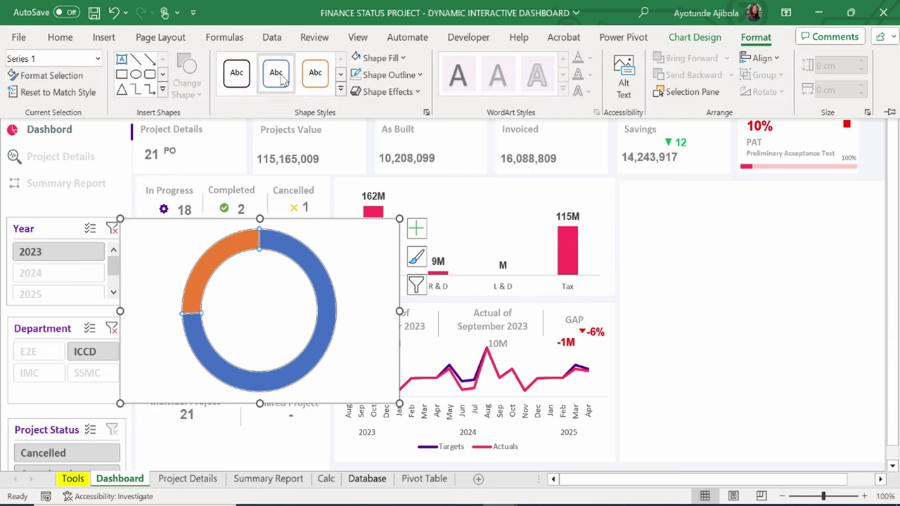
pyautogui.click(405, 61)
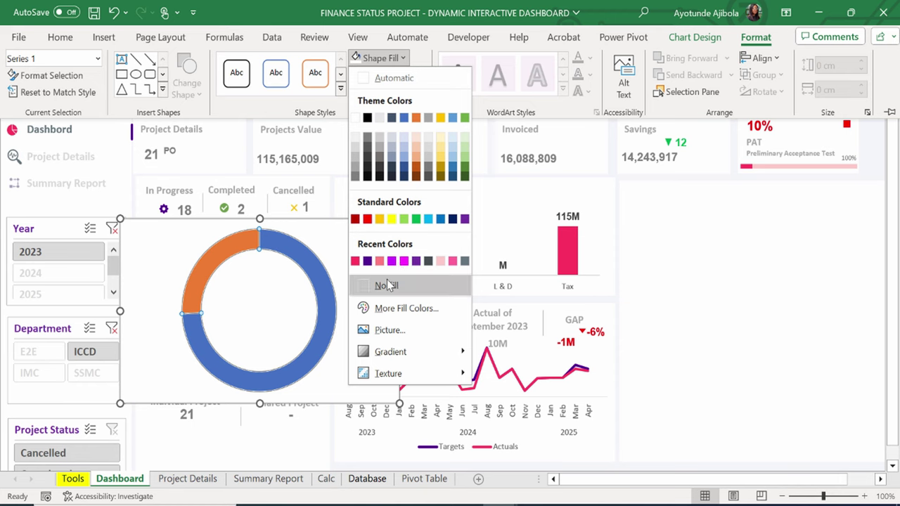
pyautogui.click(355, 262)
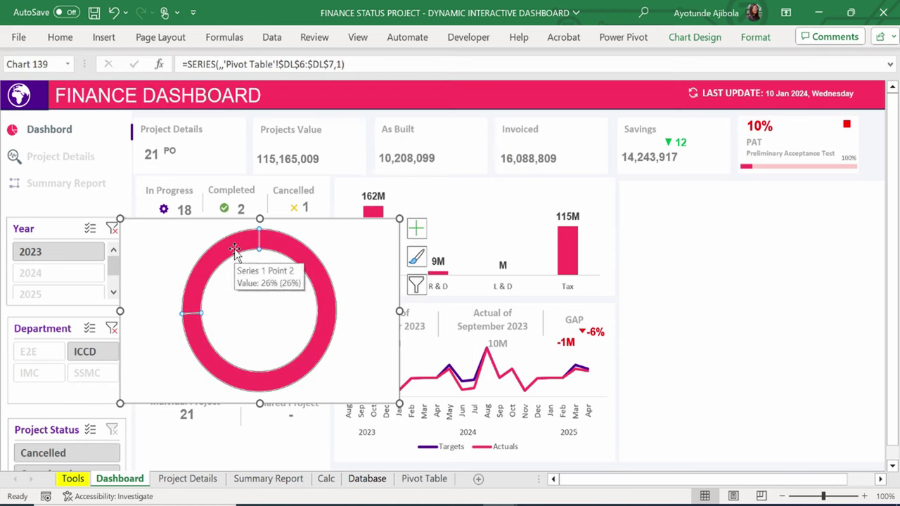
pyautogui.hotkey('ctrl', 'z')
pyautogui.hotkey('ctrl', 'z')
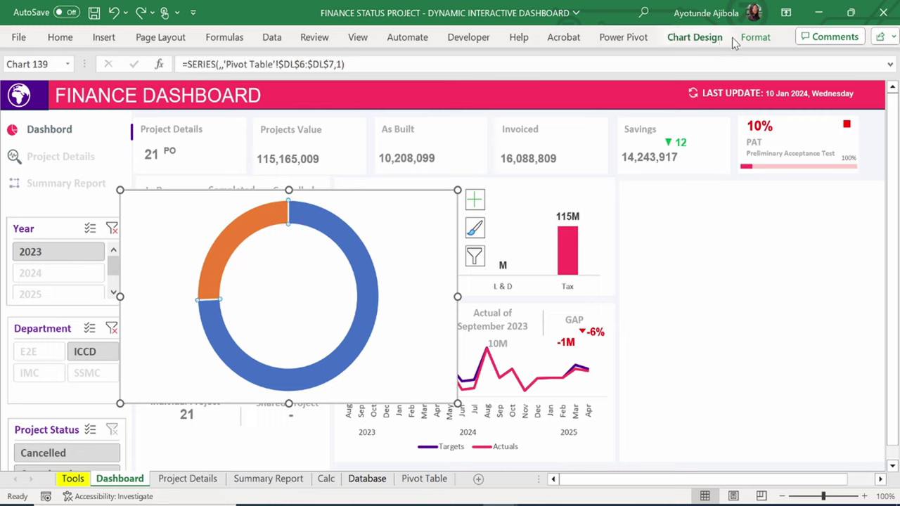
pyautogui.click(756, 37)
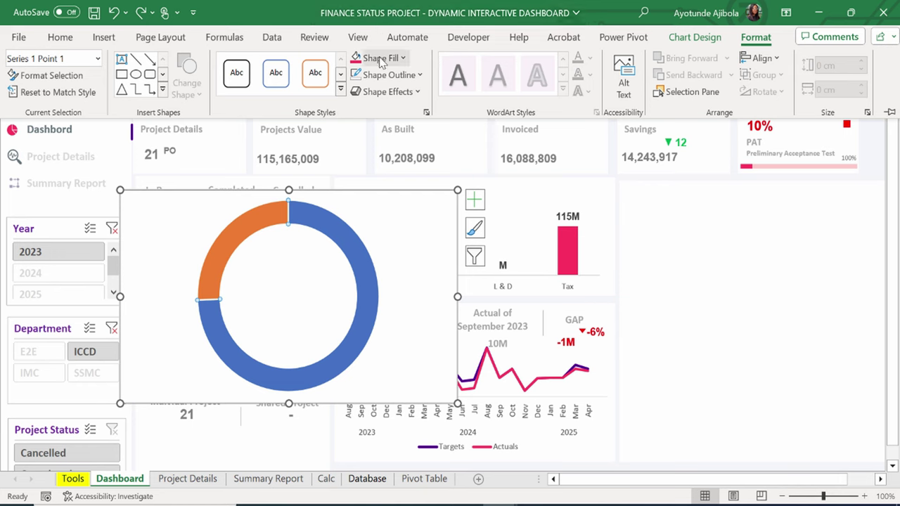
pyautogui.click(357, 58)
pyautogui.click(240, 233)
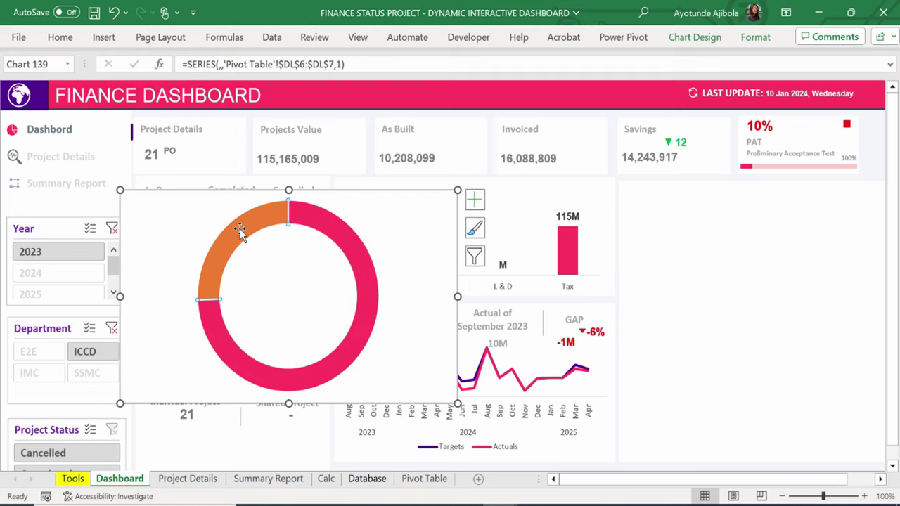
# Colour the doughnut's smaller gap segment light pink.
pyautogui.doubleClick(242, 231)
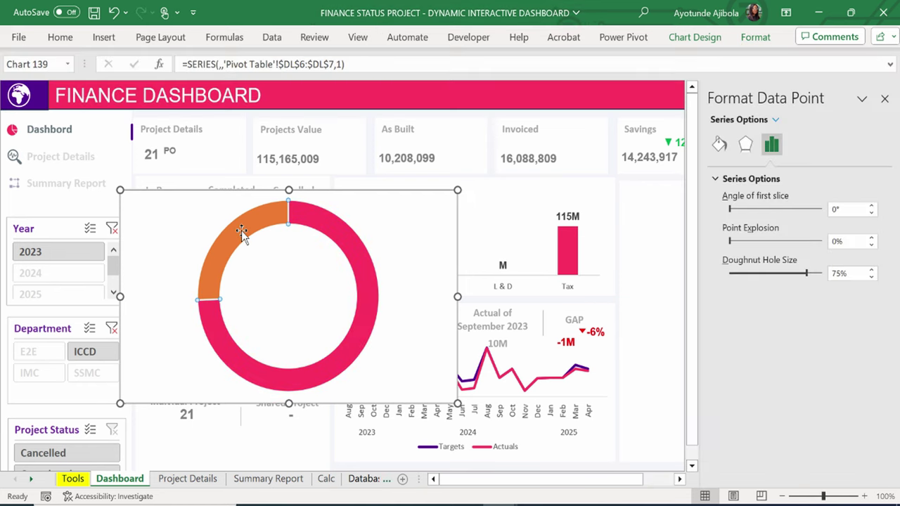
pyautogui.click(271, 286)
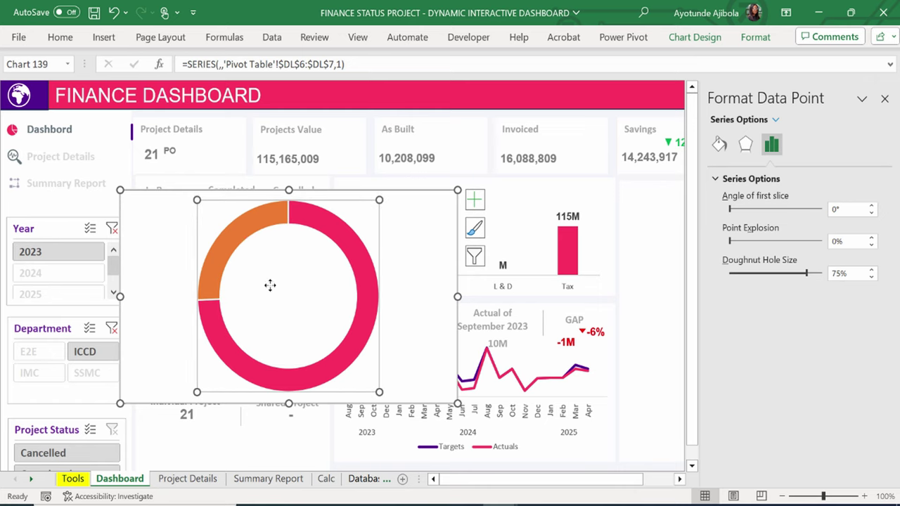
pyautogui.click(249, 229)
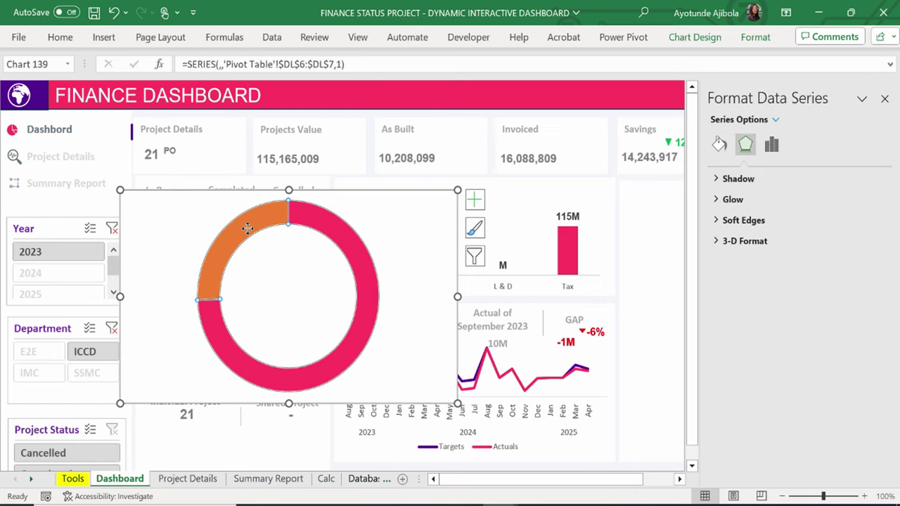
pyautogui.click(248, 228)
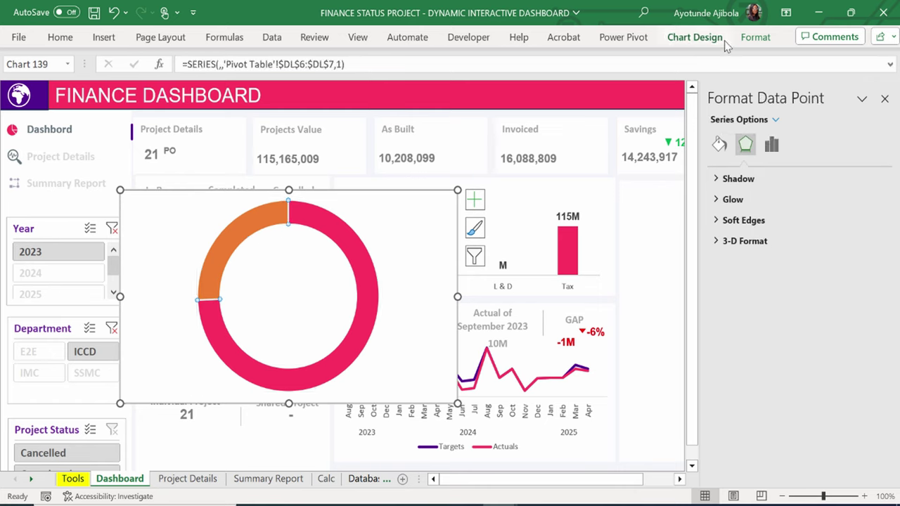
pyautogui.click(752, 38)
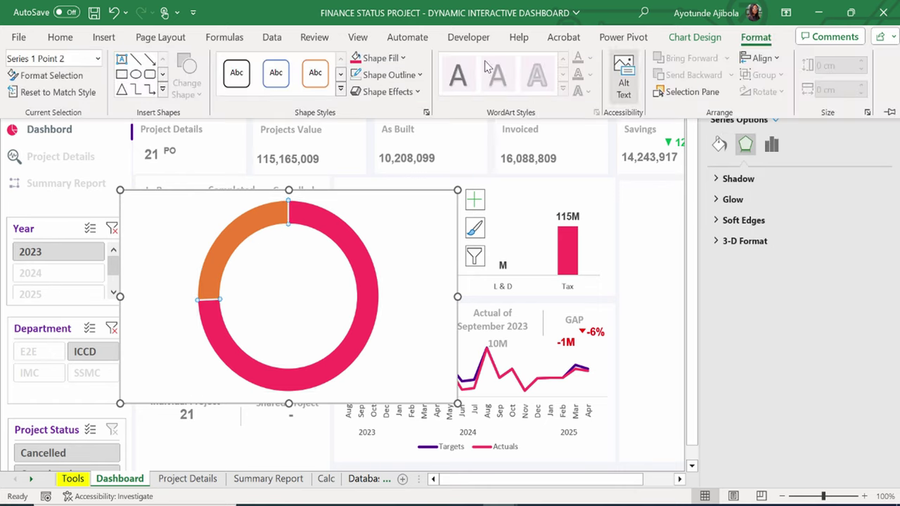
pyautogui.click(394, 58)
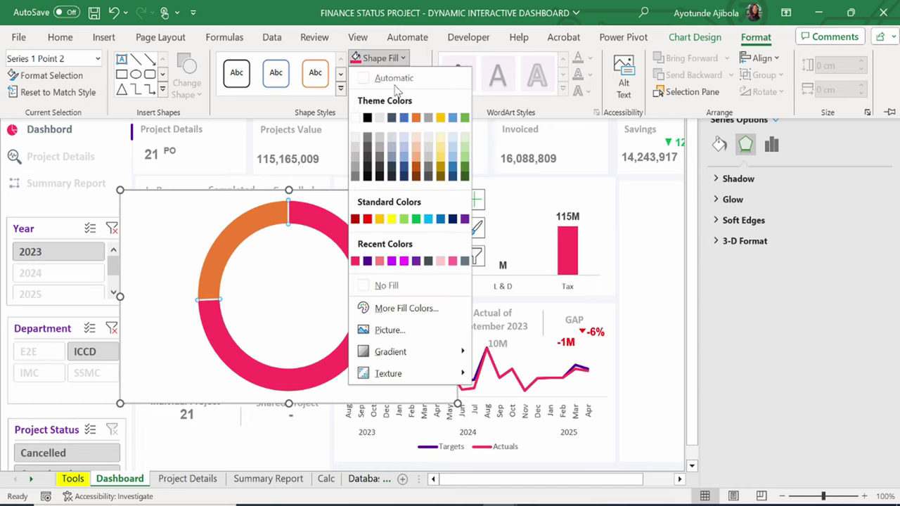
pyautogui.click(380, 262)
# Shrink the doughnut chart to about 2.21 × 6.4 cm and nudge it into place.
pyautogui.click(401, 264)
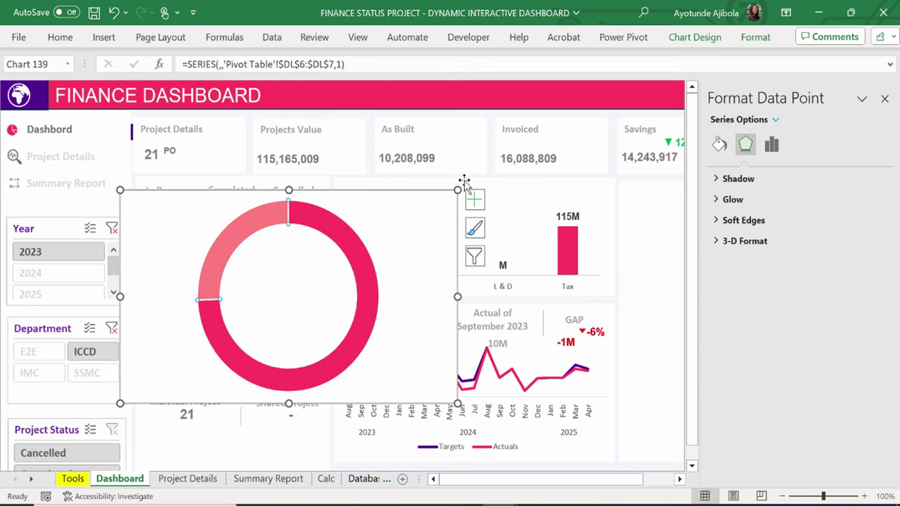
pyautogui.moveTo(458, 190); pyautogui.dragTo(310, 316)
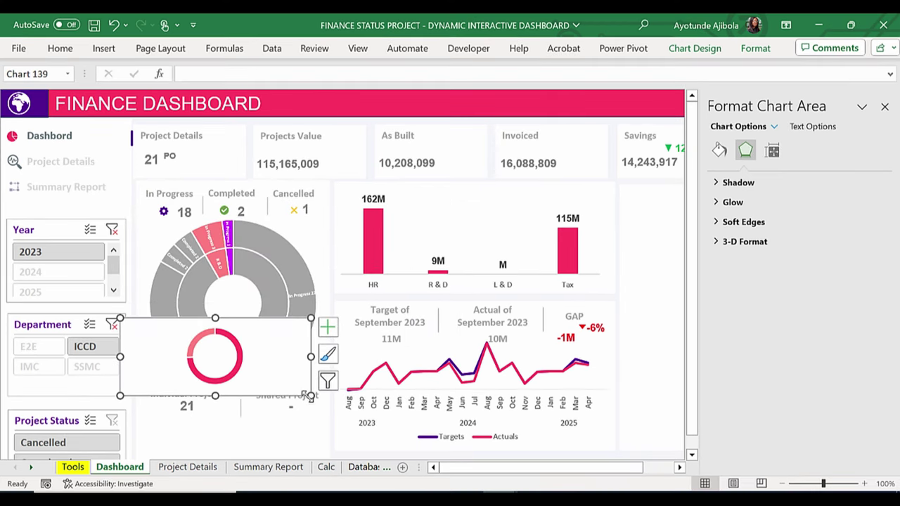
pyautogui.moveTo(310, 398); pyautogui.dragTo(289, 375)
pyautogui.moveTo(134, 359); pyautogui.dragTo(125, 369)
pyautogui.moveTo(275, 336); pyautogui.dragTo(281, 329)
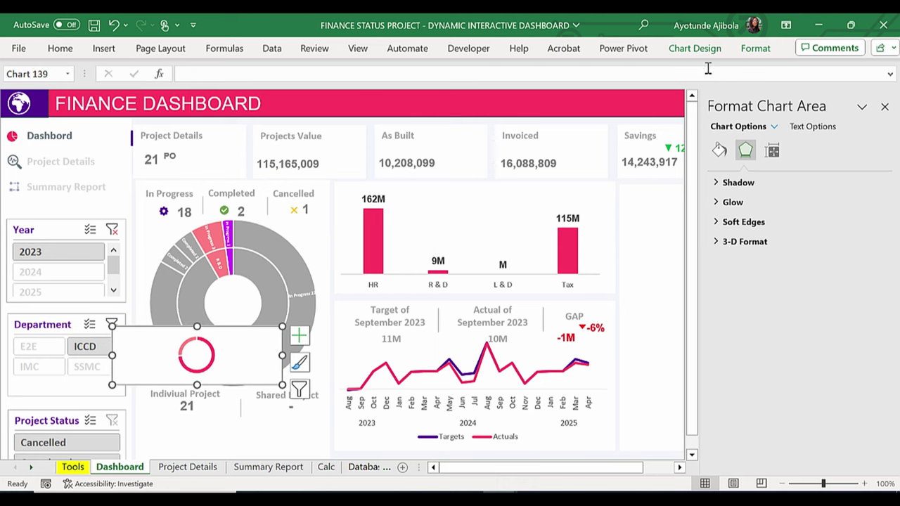
# Give the doughnut chart area no fill and no outline.
pyautogui.click(758, 49)
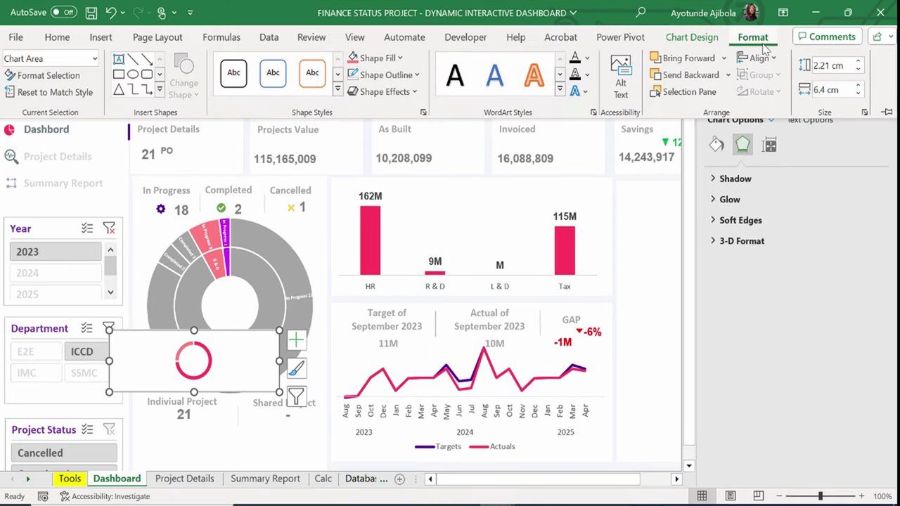
pyautogui.click(388, 61)
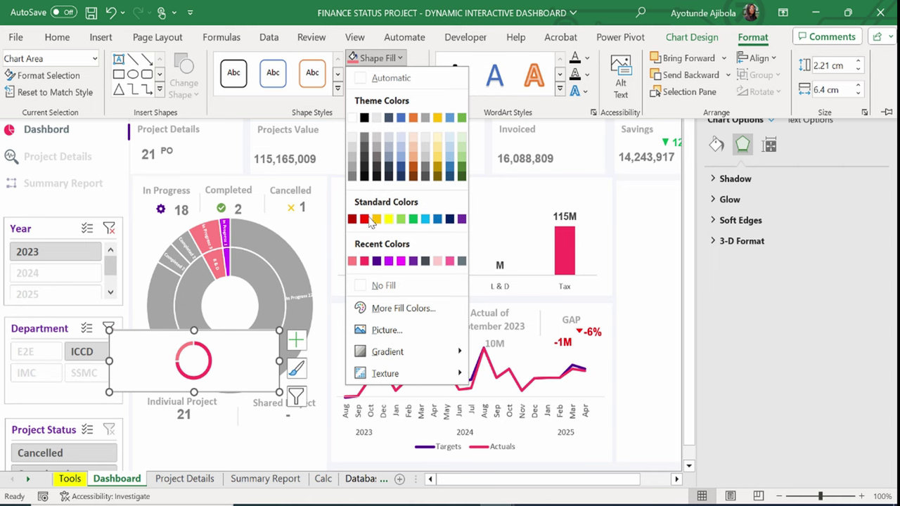
pyautogui.click(386, 287)
pyautogui.click(400, 79)
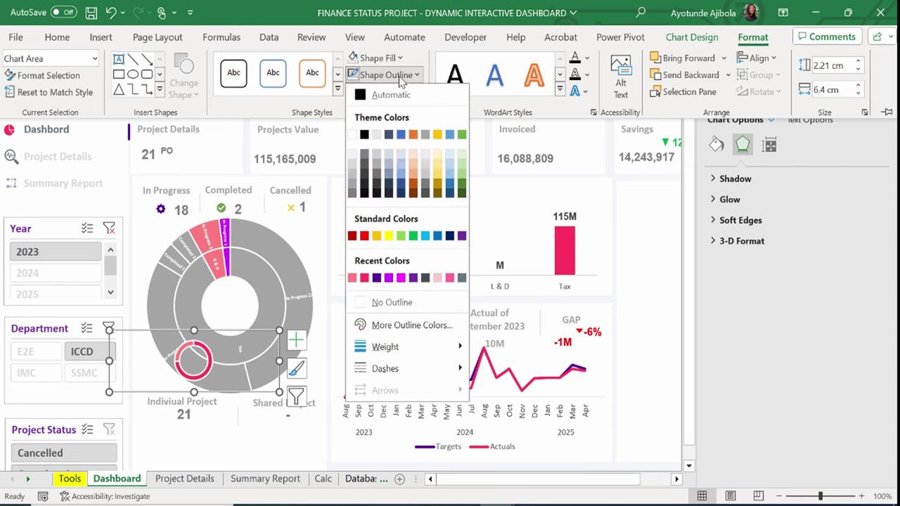
pyautogui.click(382, 300)
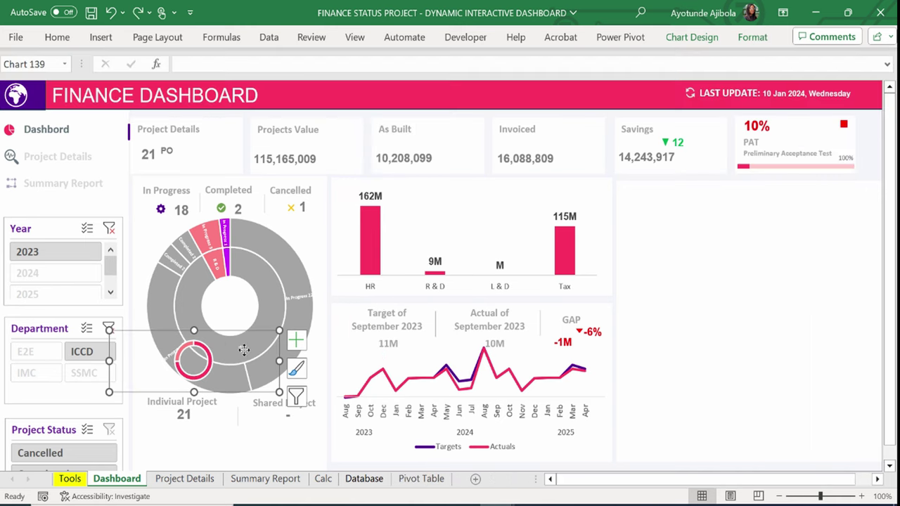
# Move the small pink doughnut into the white panel's top-left corner and narrow it from both sides.
pyautogui.press('Escape')
pyautogui.moveTo(677, 260); pyautogui.dragTo(586, 280)
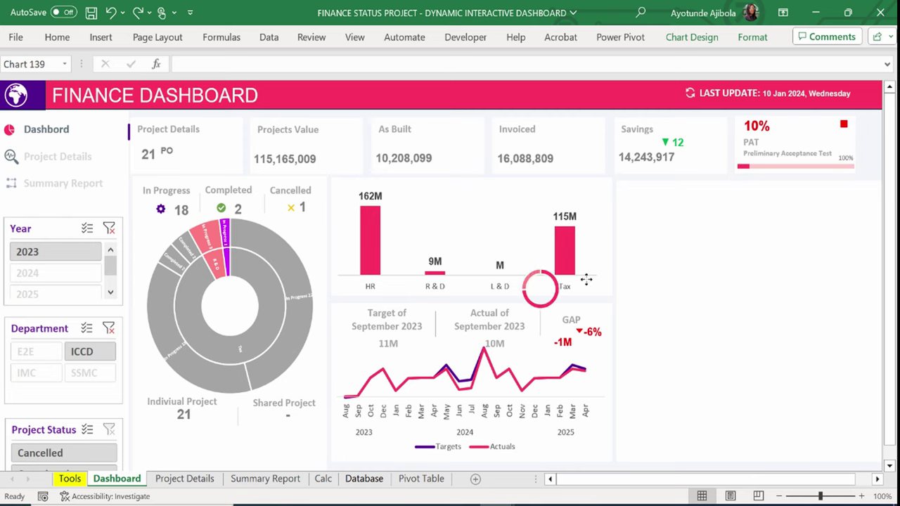
pyautogui.click(690, 218)
pyautogui.rightClick(689, 218)
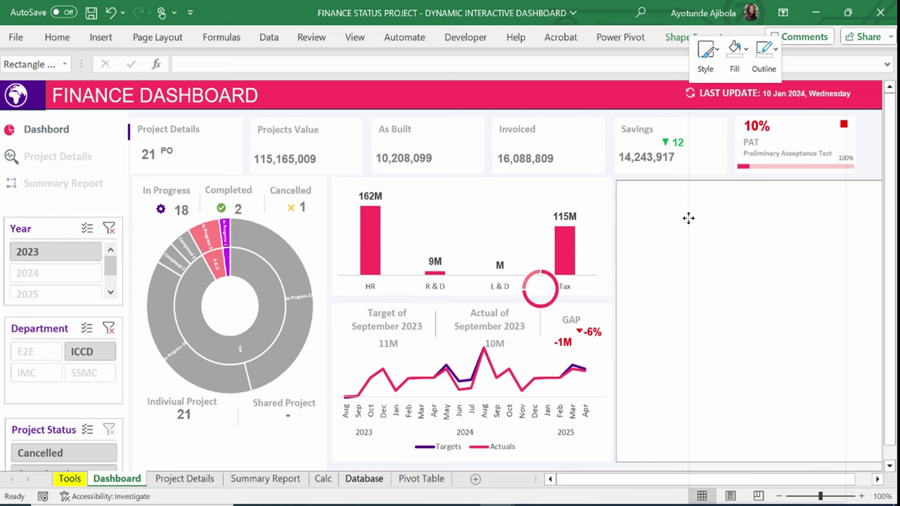
pyautogui.click(734, 298)
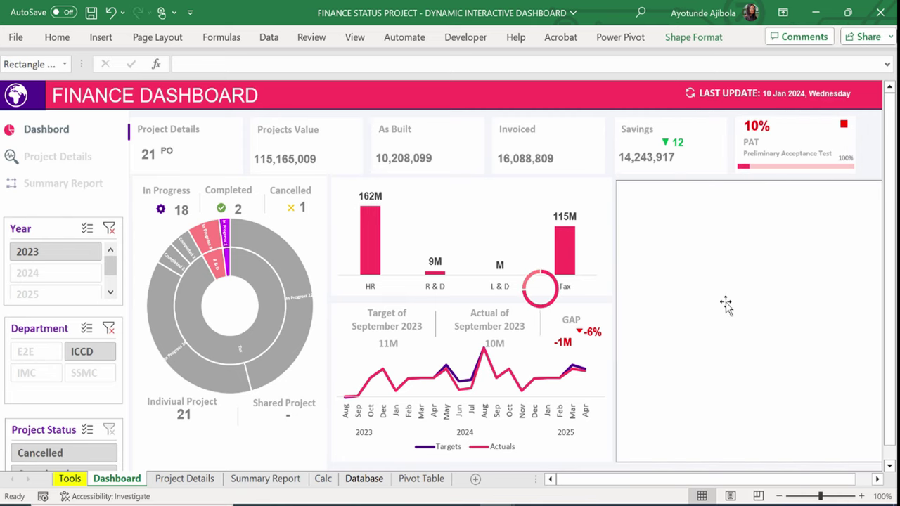
pyautogui.click(552, 288)
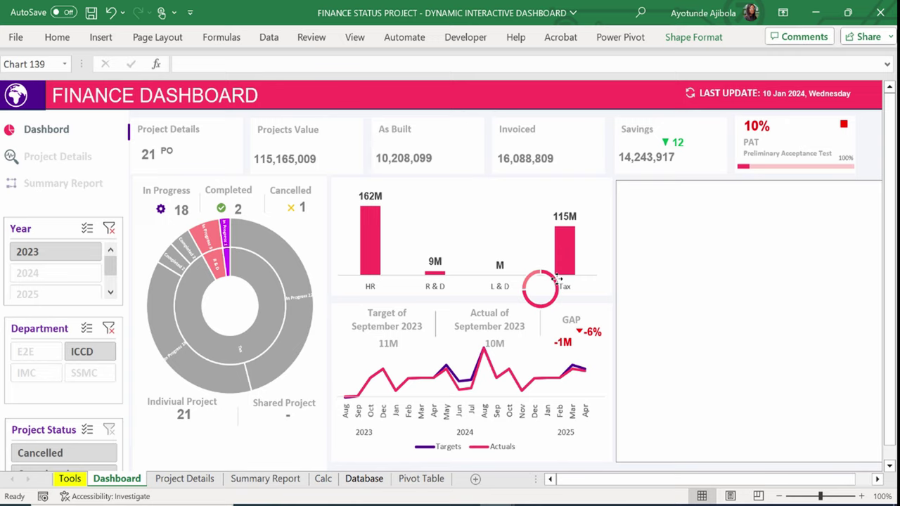
pyautogui.click(596, 278)
pyautogui.moveTo(597, 278); pyautogui.dragTo(720, 228)
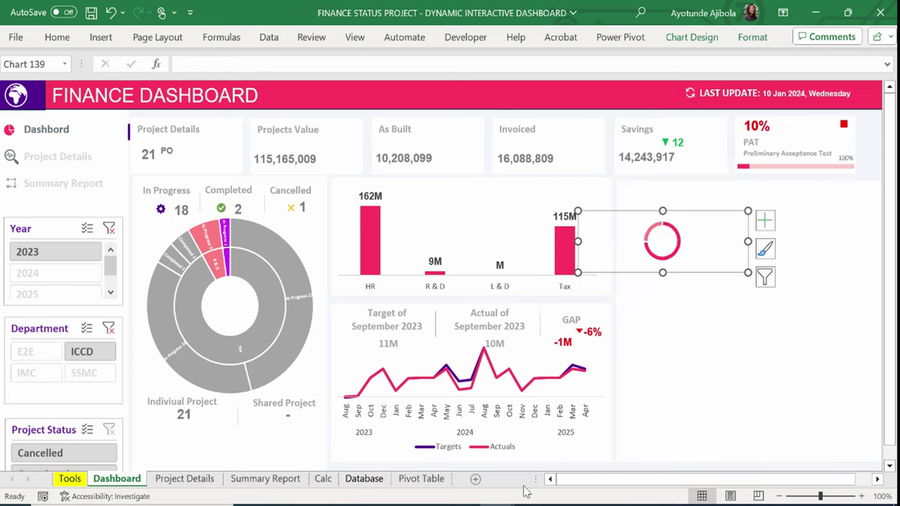
pyautogui.moveTo(580, 240); pyautogui.dragTo(623, 240)
pyautogui.moveTo(748, 241); pyautogui.dragTo(682, 240)
pyautogui.click(653, 317)
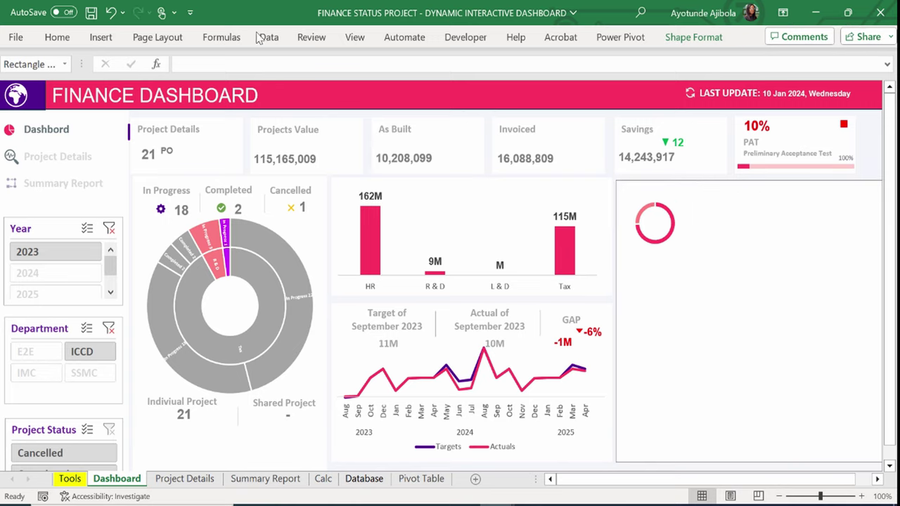
# Draw a text box over the small doughnut chart.
pyautogui.click(101, 38)
pyautogui.click(163, 91)
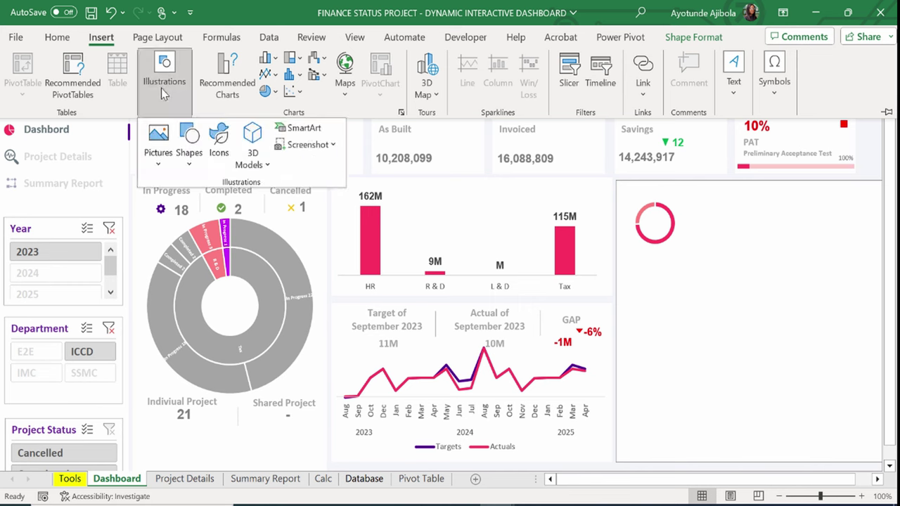
pyautogui.click(200, 163)
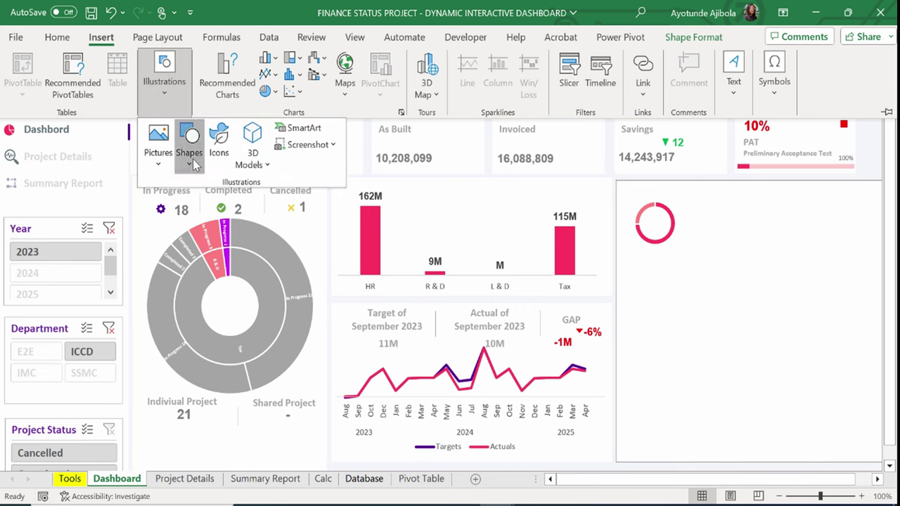
pyautogui.click(182, 211)
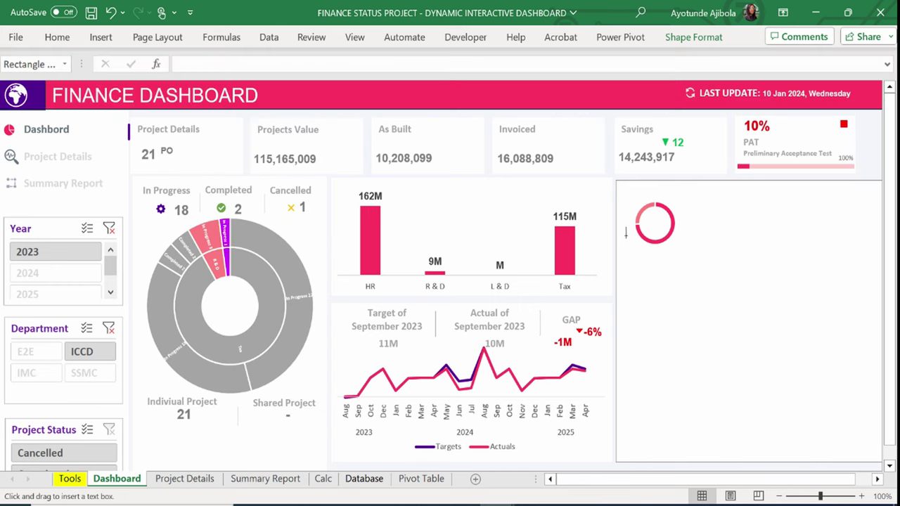
pyautogui.moveTo(643, 220); pyautogui.dragTo(683, 241)
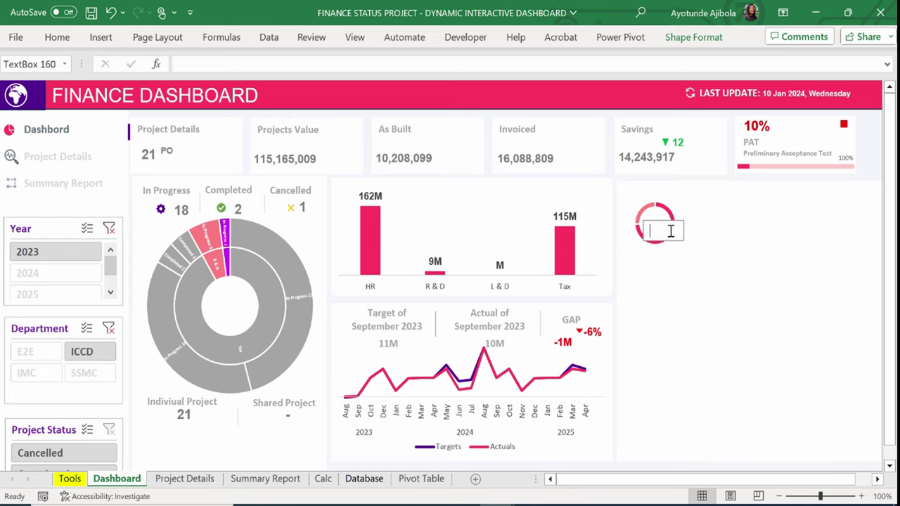
pyautogui.click(694, 38)
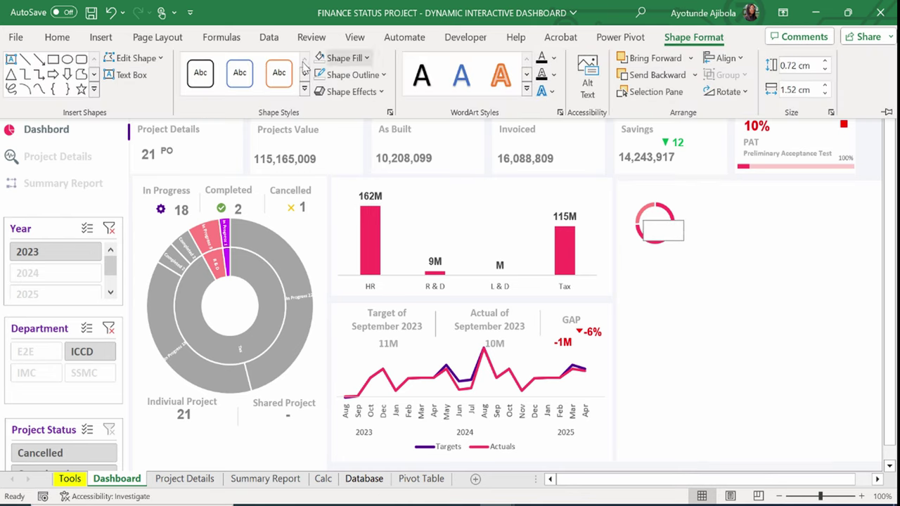
pyautogui.click(342, 59)
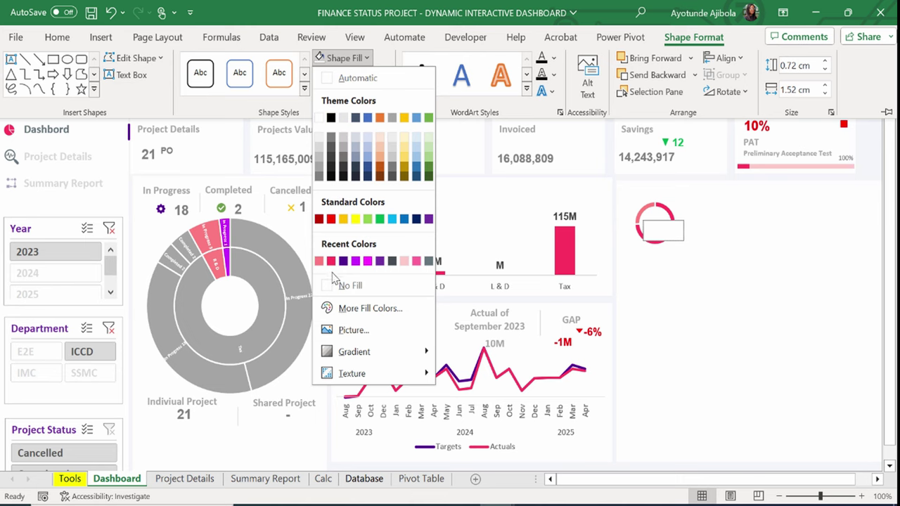
pyautogui.click(623, 249)
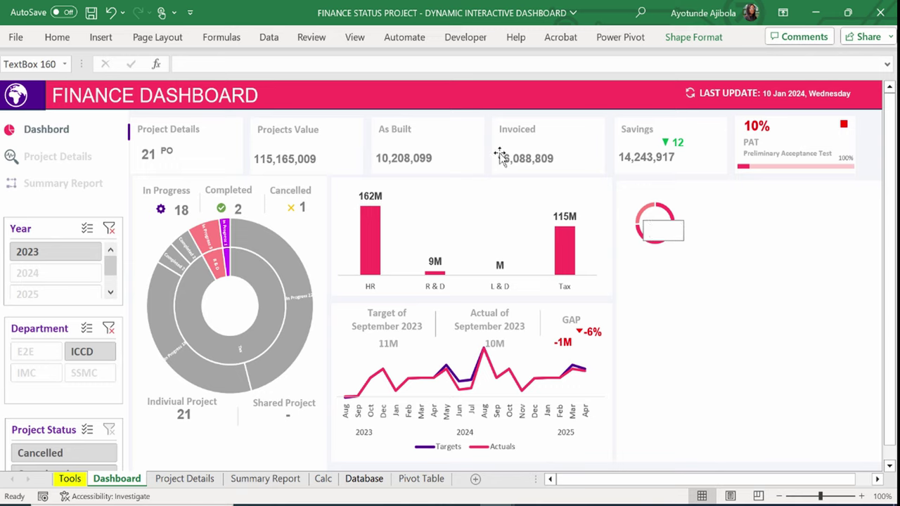
# Link the text box to Pivot Table cell DL7 so it shows 26%.
pyautogui.click(206, 61)
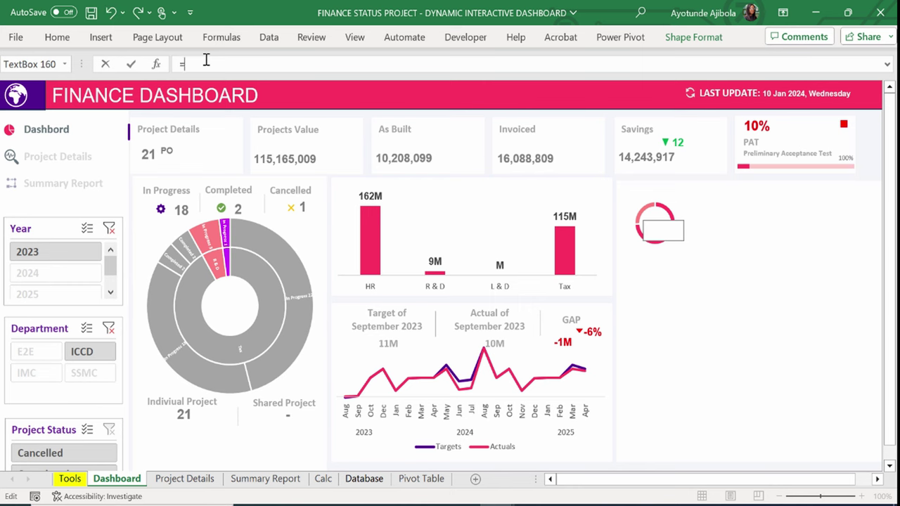
pyautogui.click(420, 479)
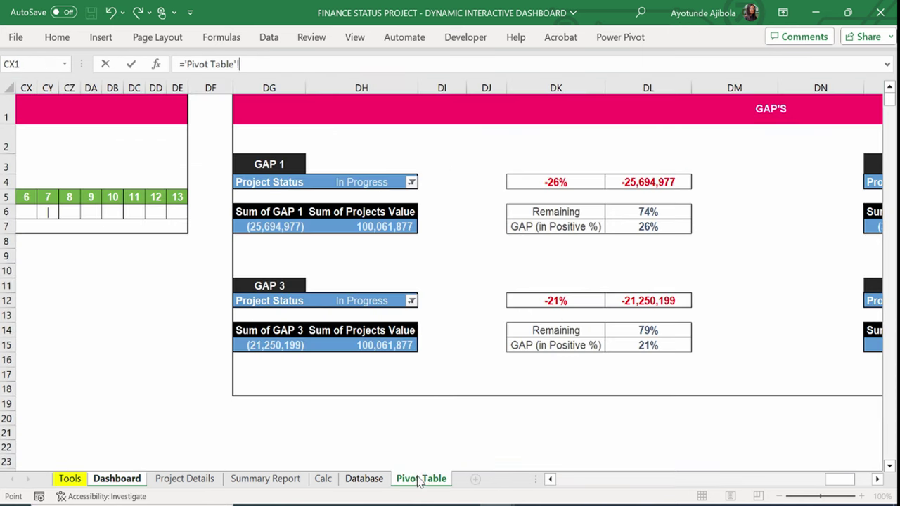
pyautogui.click(655, 226)
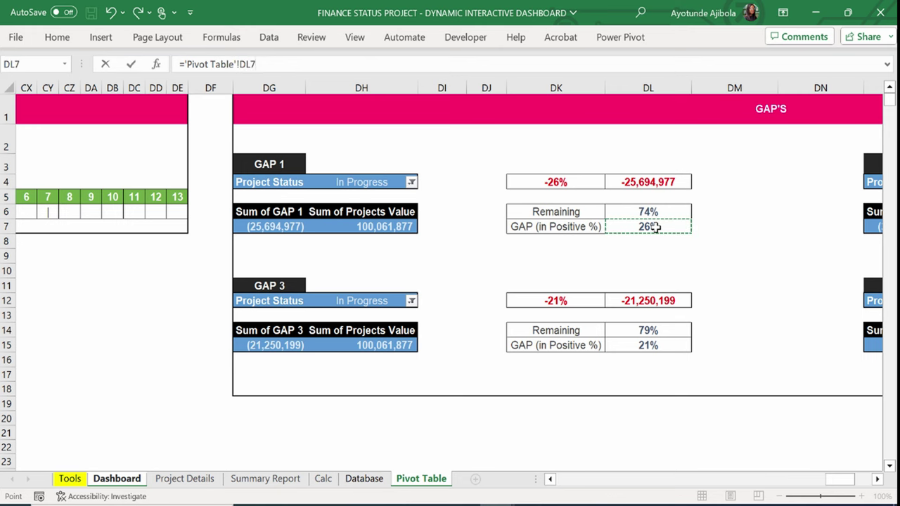
pyautogui.press('Return')
# Give the 26% text box no fill and no outline.
pyautogui.click(658, 263)
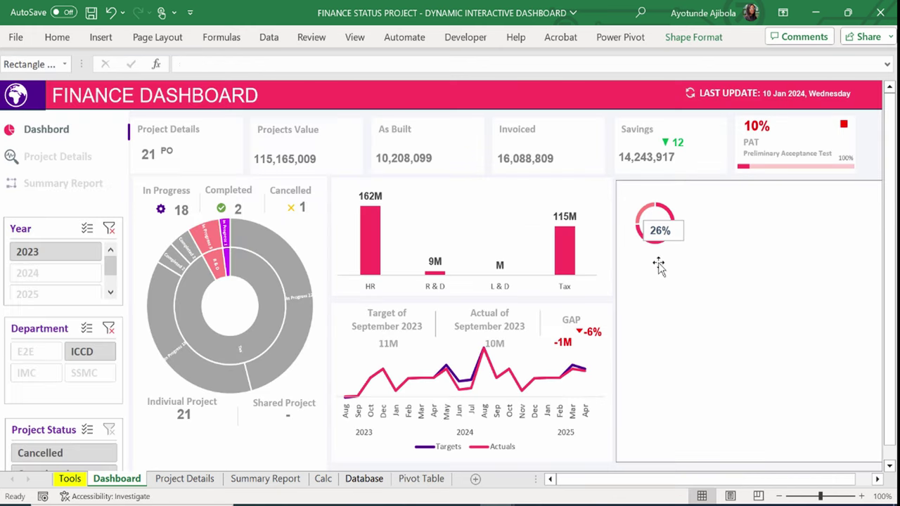
pyautogui.click(662, 232)
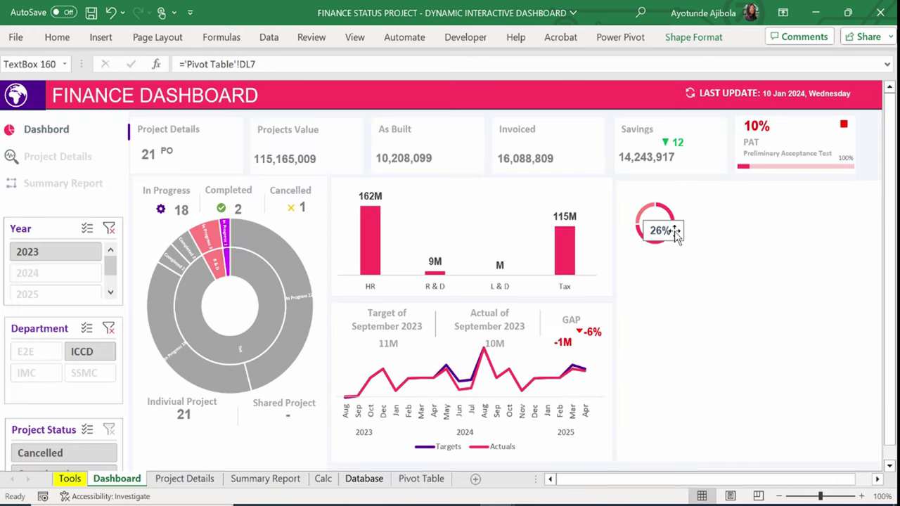
pyautogui.click(689, 47)
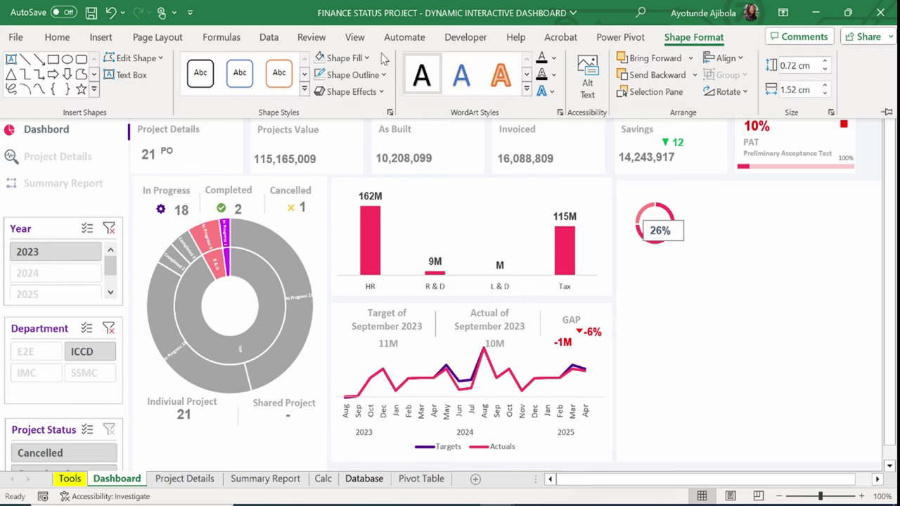
pyautogui.click(355, 58)
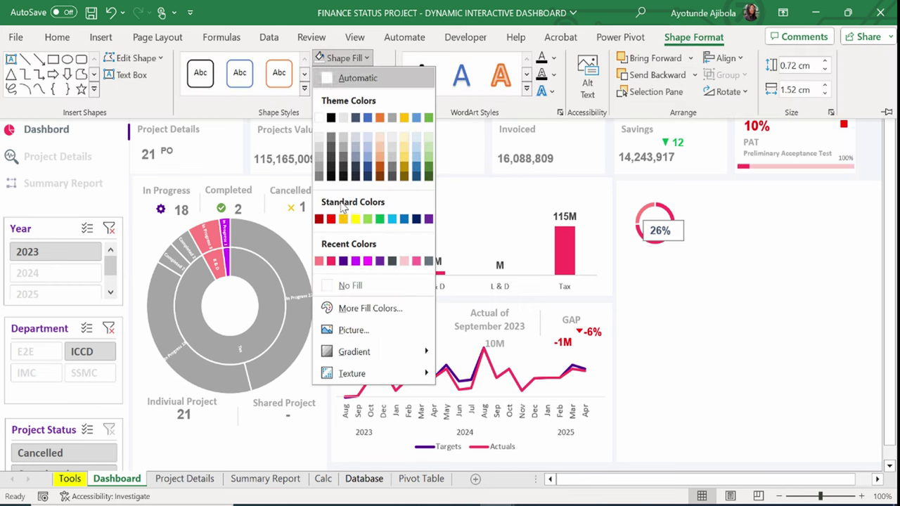
pyautogui.click(339, 287)
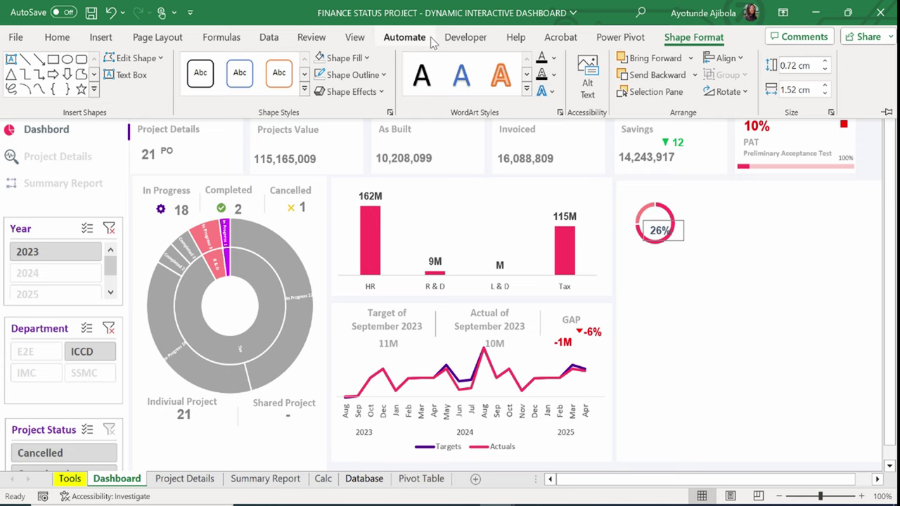
pyautogui.click(373, 75)
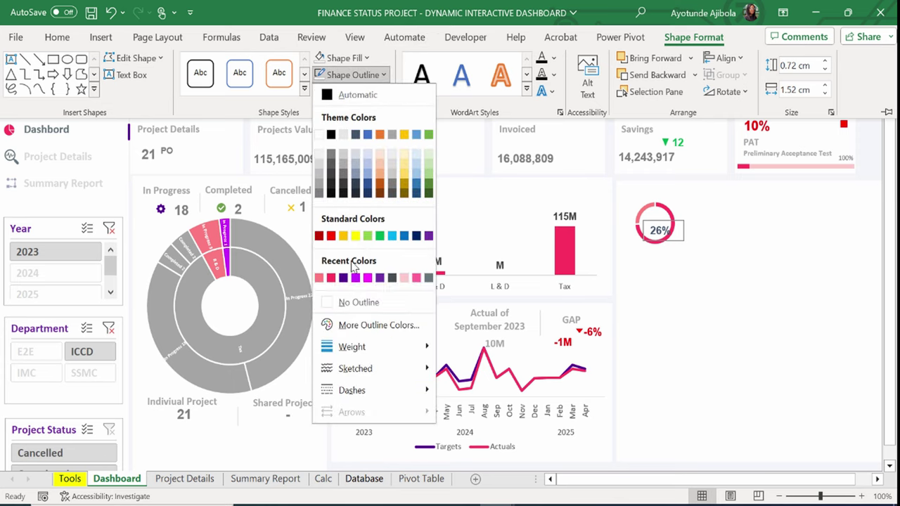
pyautogui.click(345, 302)
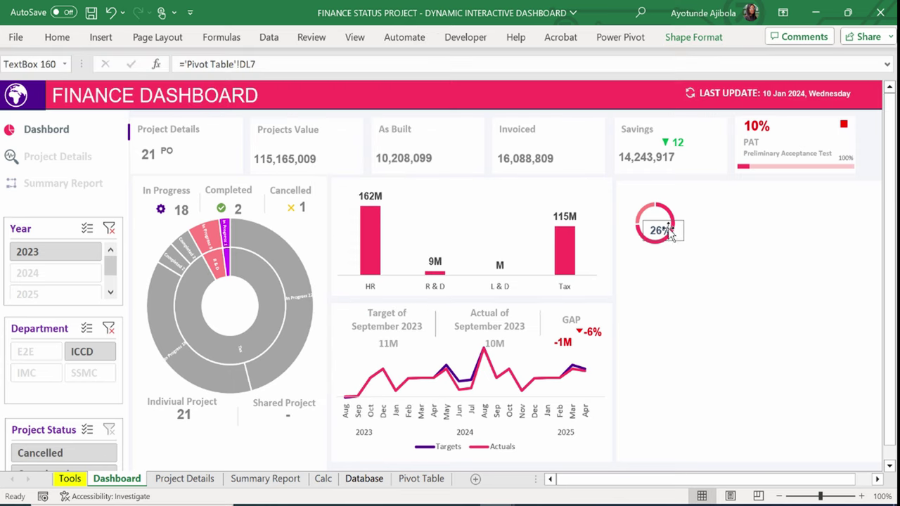
# Centre the 26% label inside the doughnut ring.
pyautogui.moveTo(670, 235); pyautogui.dragTo(662, 224)
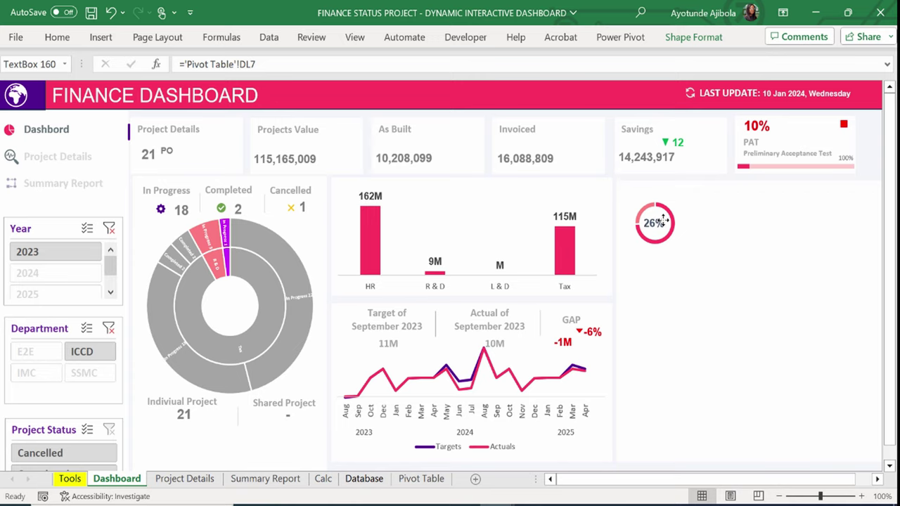
pyautogui.click(692, 298)
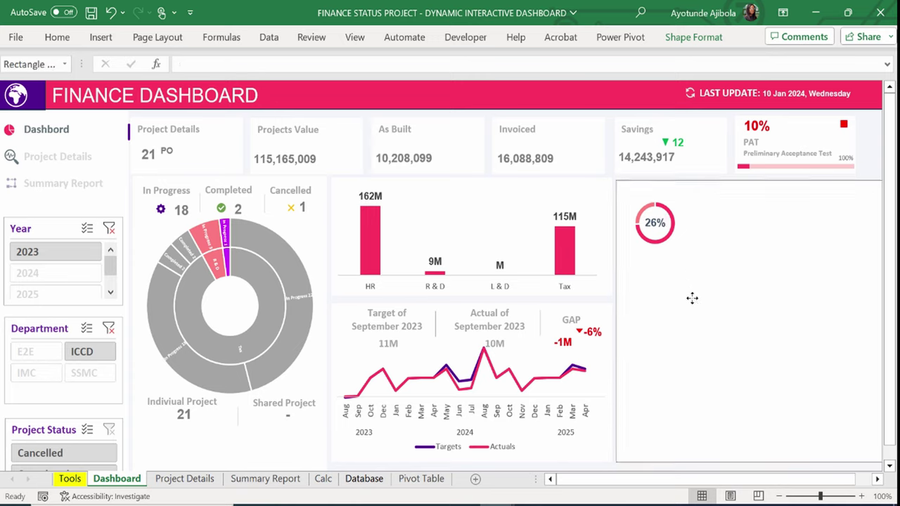
pyautogui.click(674, 212)
pyautogui.click(675, 211)
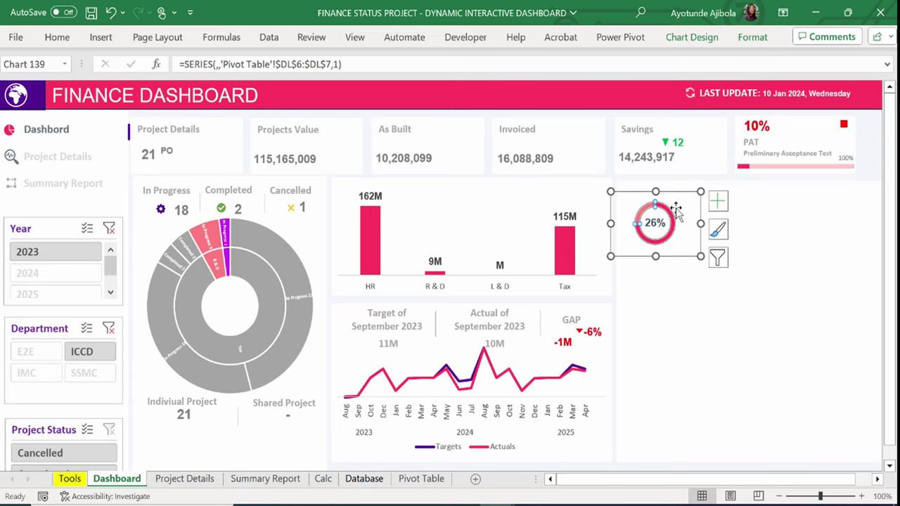
pyautogui.moveTo(701, 191); pyautogui.dragTo(703, 188)
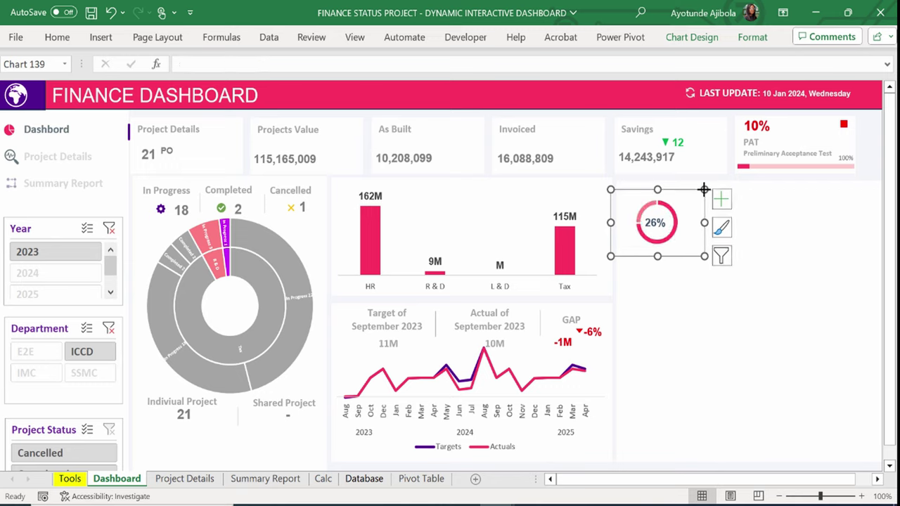
pyautogui.click(657, 225)
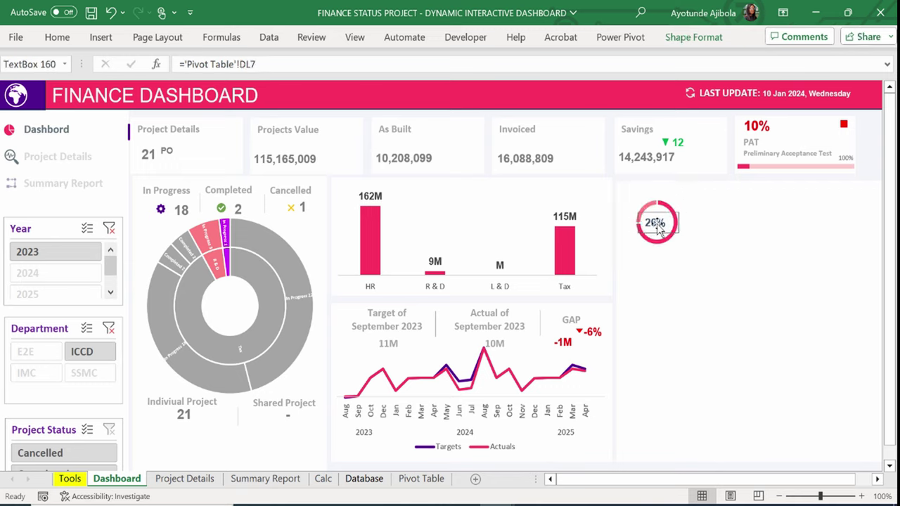
pyautogui.moveTo(655, 222); pyautogui.dragTo(658, 224)
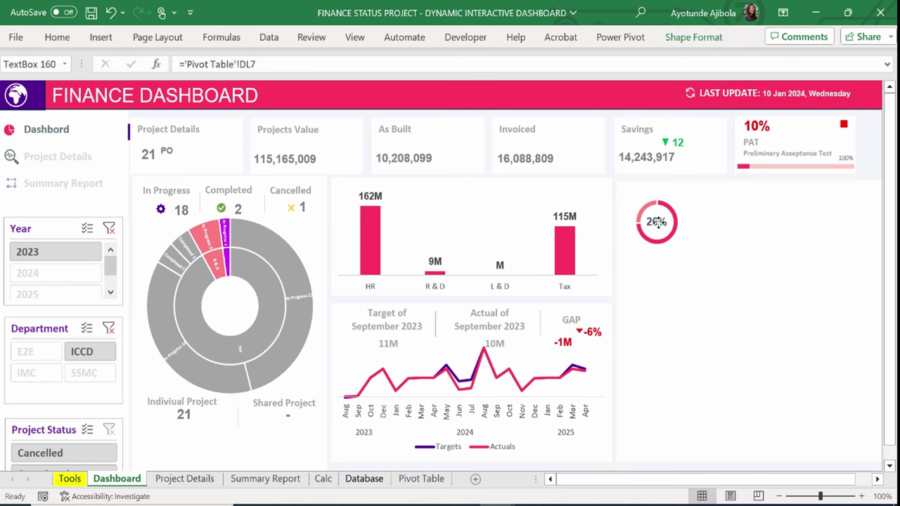
pyautogui.click(661, 278)
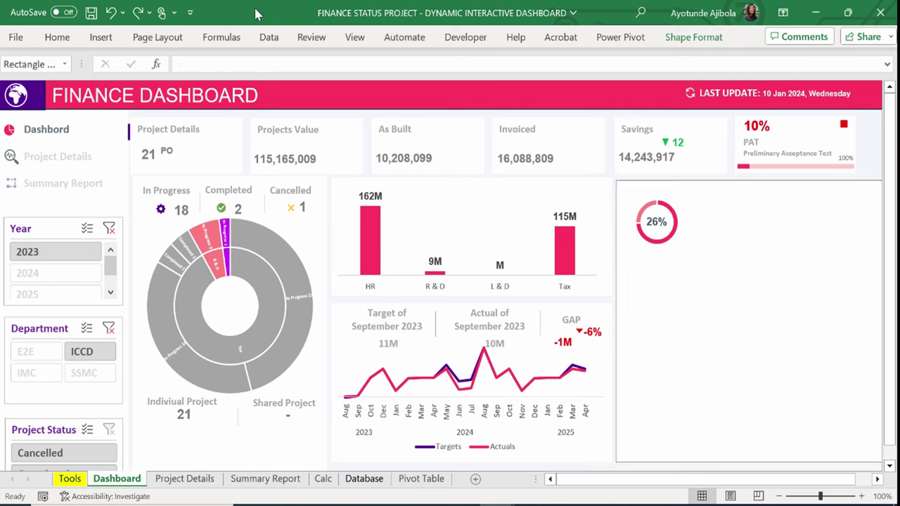
# Add a text box beside the doughnut reading 'GAP 1 Budget vs Sow'.
pyautogui.click(101, 37)
pyautogui.click(166, 74)
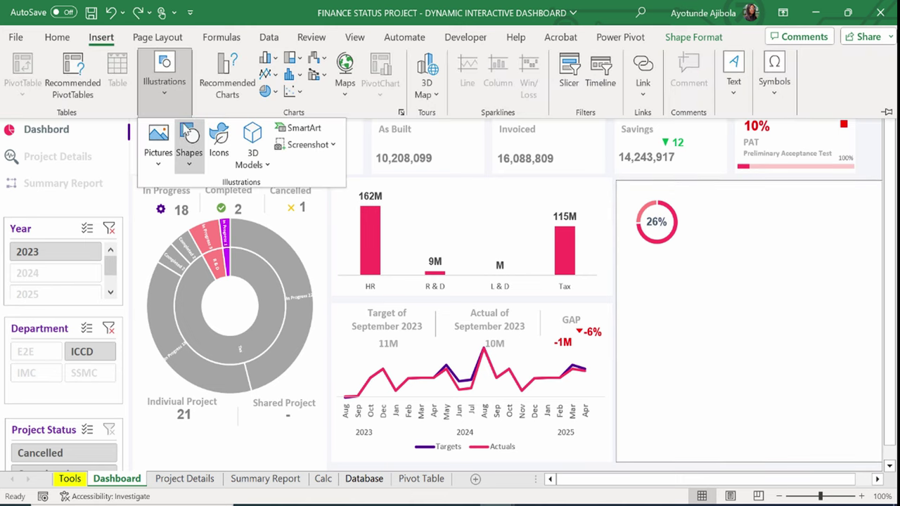
pyautogui.click(188, 137)
pyautogui.click(181, 204)
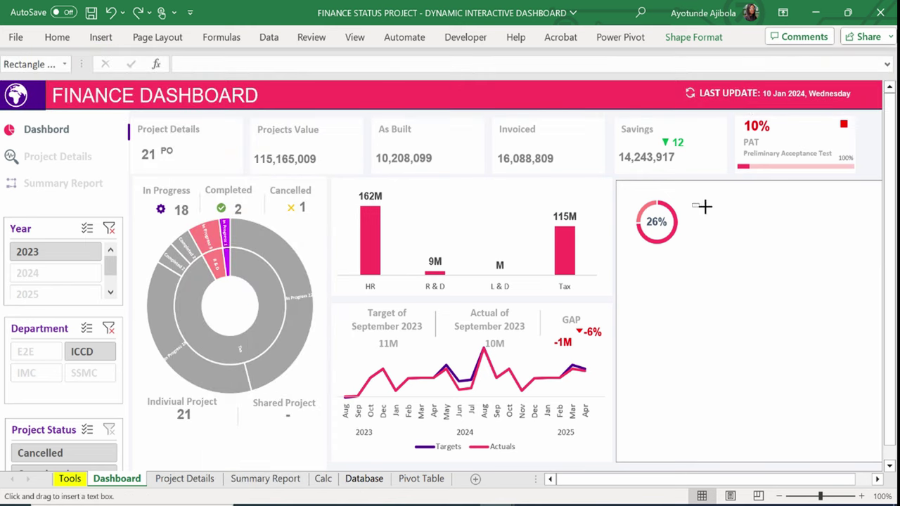
pyautogui.moveTo(740, 221); pyautogui.dragTo(751, 226)
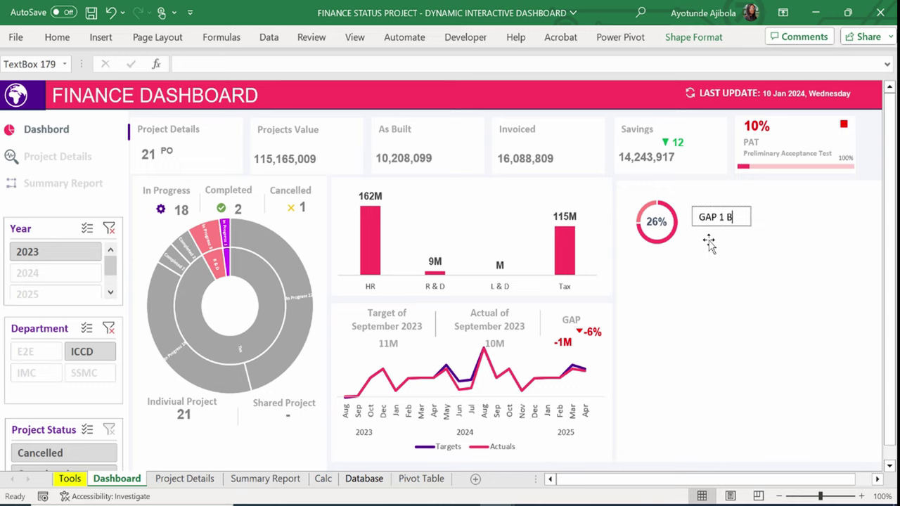
pyautogui.write('GAP 1 Budget vs Sow')
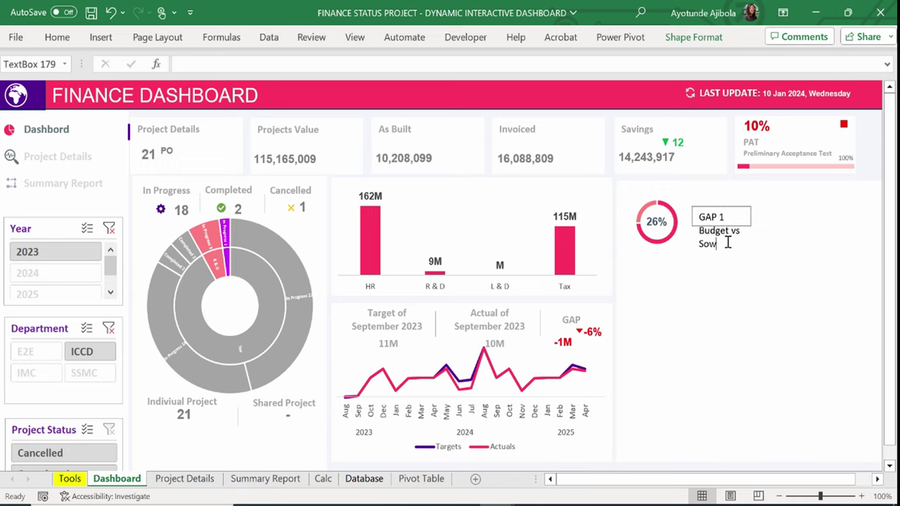
# Make 'Budget vs Sow' bold and widen the caption box to fit the text.
pyautogui.moveTo(716, 241)
pyautogui.mouseDown()
pyautogui.moveTo(700, 230)
pyautogui.moveTo(711, 227)
pyautogui.mouseUp()
pyautogui.hotkey('ctrl', 'b')
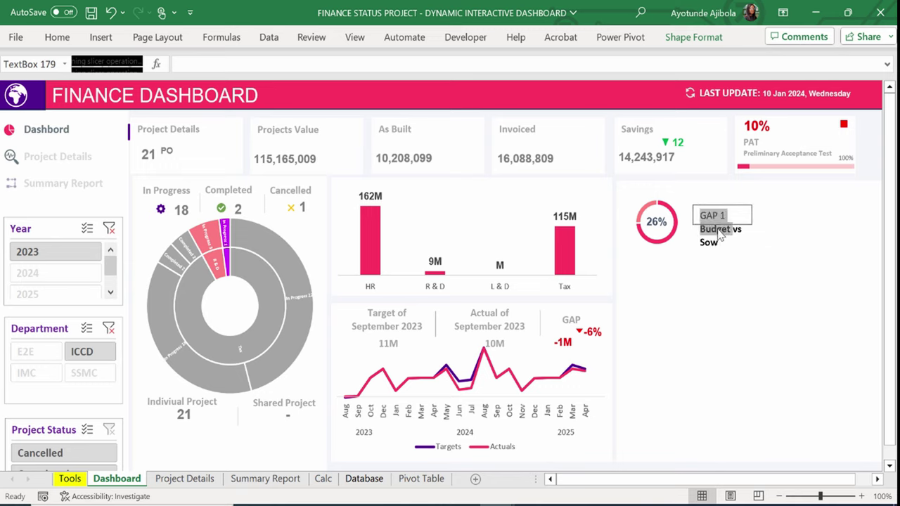
pyautogui.press('Delete')
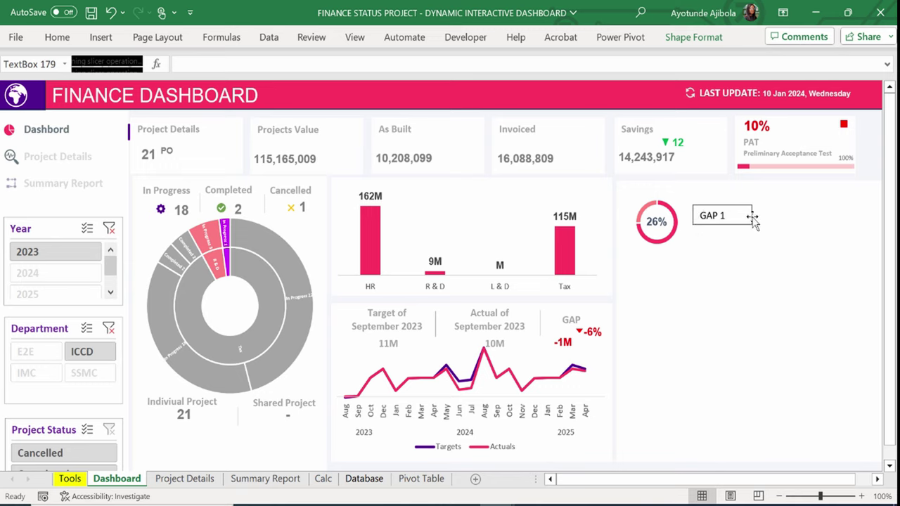
pyautogui.hotkey('ctrl', 'z')
pyautogui.moveTo(751, 222); pyautogui.dragTo(772, 237)
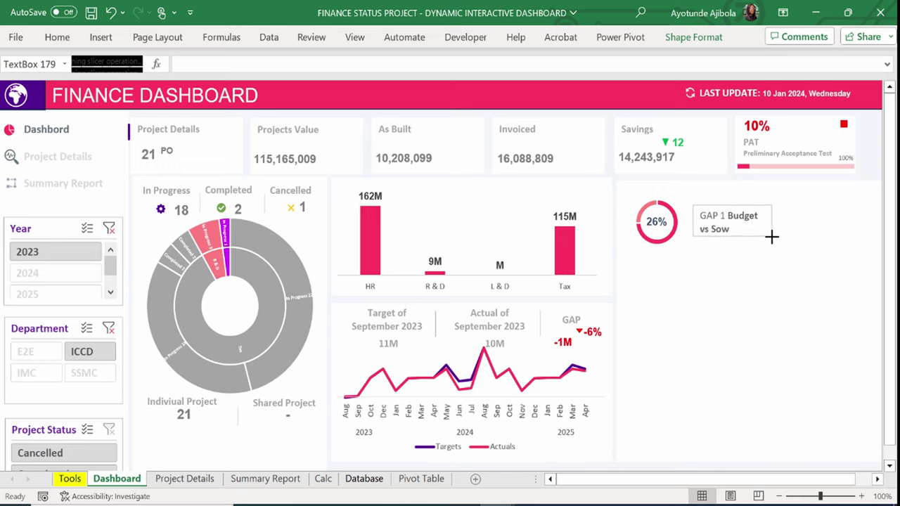
pyautogui.click(733, 216)
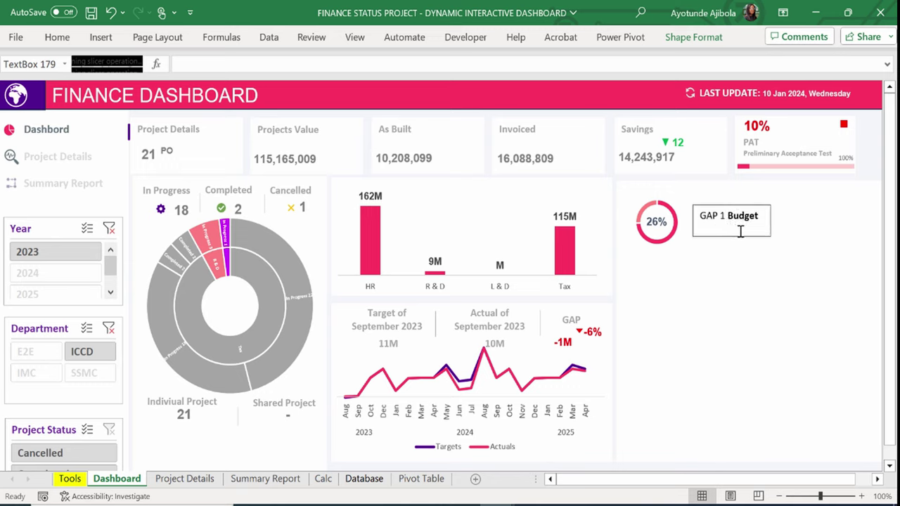
pyautogui.moveTo(768, 232); pyautogui.dragTo(781, 242)
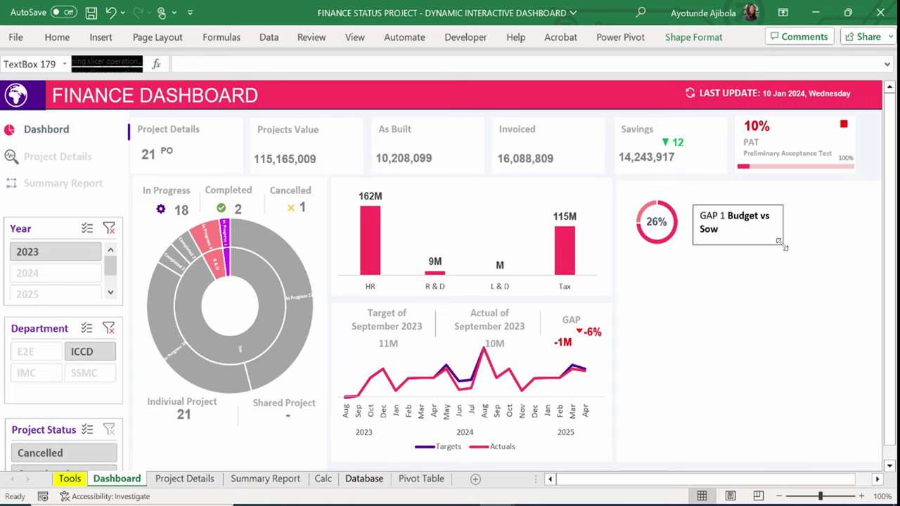
# Put 'Budget vs Sow' on its own line, set 'GAP 1' to 10.5 pt, and reposition the label.
pyautogui.click(728, 216)
pyautogui.press('Return')
pyautogui.tripleClick(708, 215)
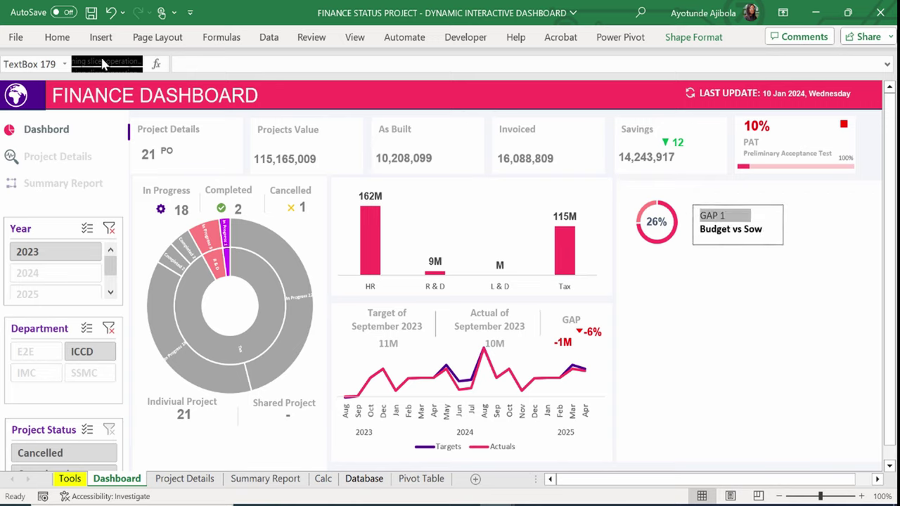
pyautogui.click(60, 39)
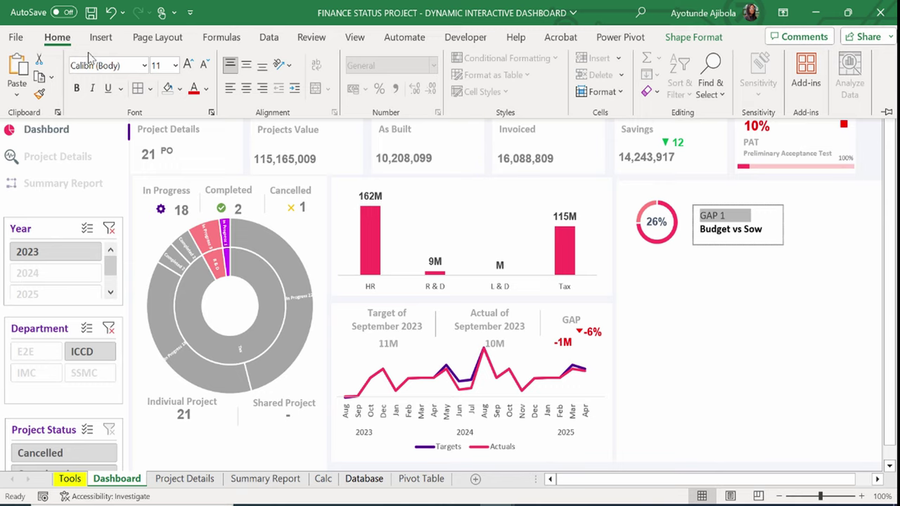
pyautogui.click(203, 65)
pyautogui.click(695, 216)
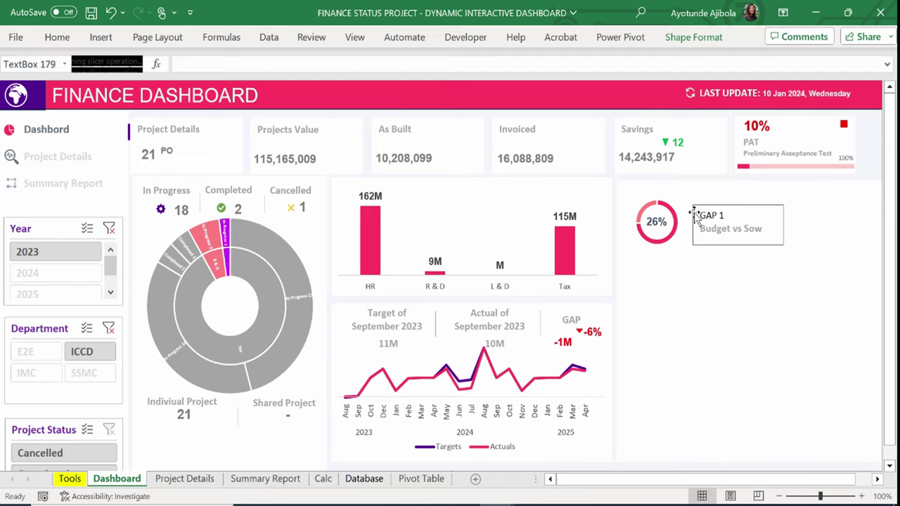
pyautogui.moveTo(694, 213); pyautogui.dragTo(685, 209)
pyautogui.click(686, 269)
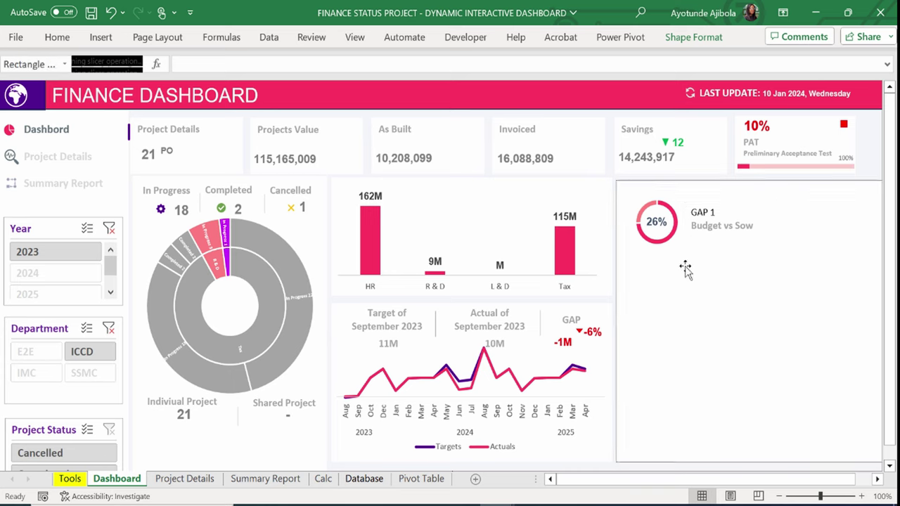
# Draw a new empty text box below the GAP 1 label.
pyautogui.click(100, 38)
pyautogui.click(164, 74)
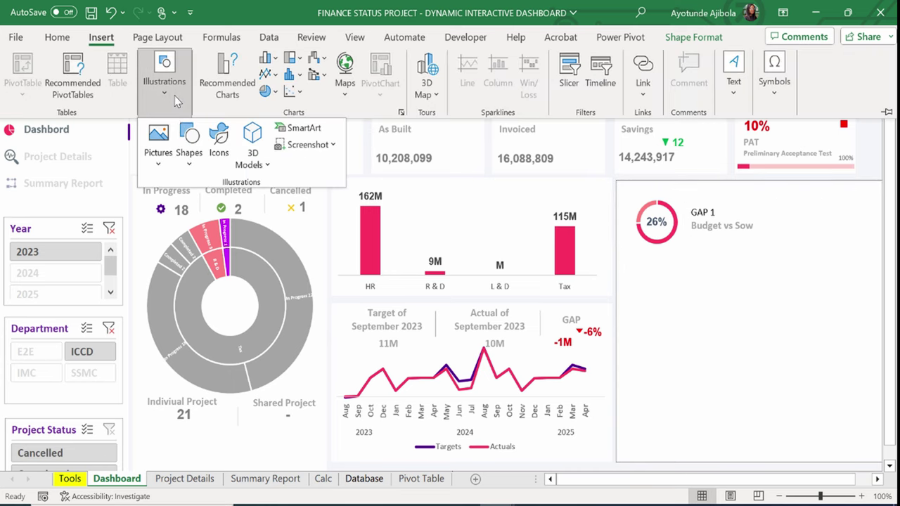
pyautogui.click(188, 143)
pyautogui.click(185, 204)
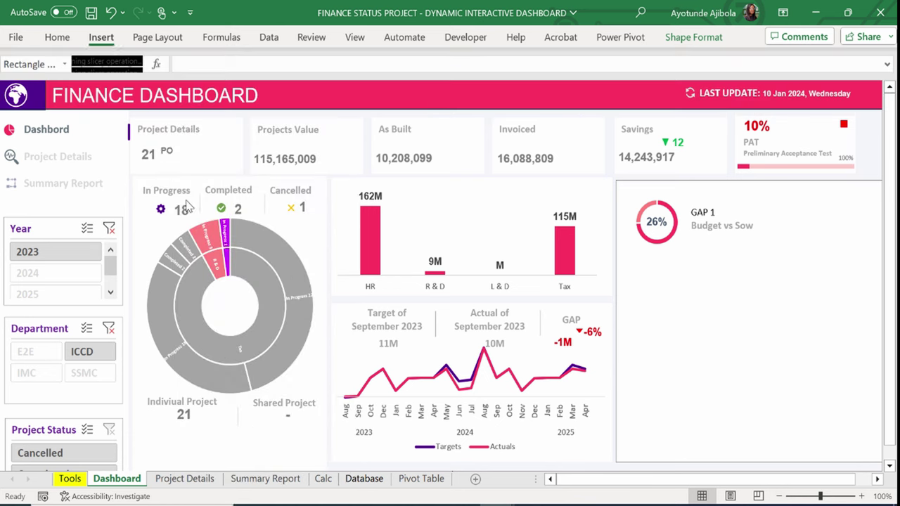
pyautogui.moveTo(670, 249); pyautogui.dragTo(756, 249)
# Link the text box under Budget vs Sow to Pivot Table cell DL4.
pyautogui.click(264, 64)
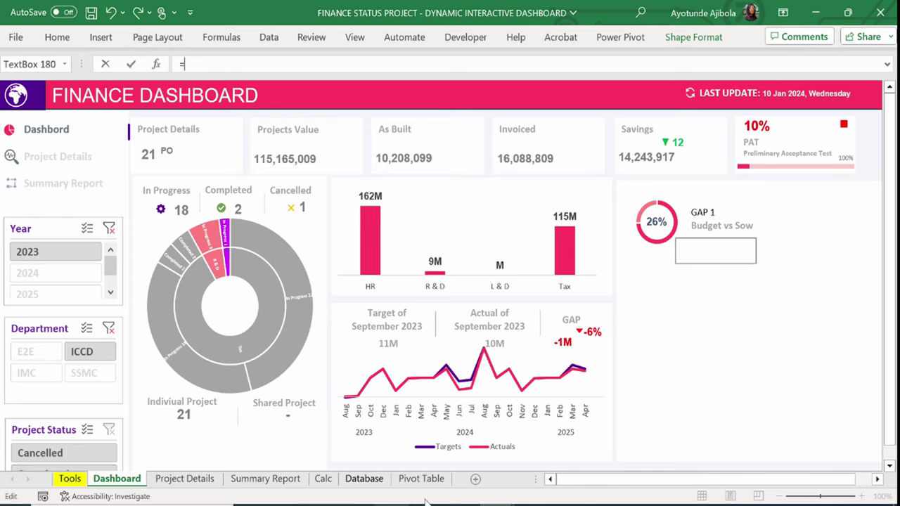
pyautogui.click(435, 479)
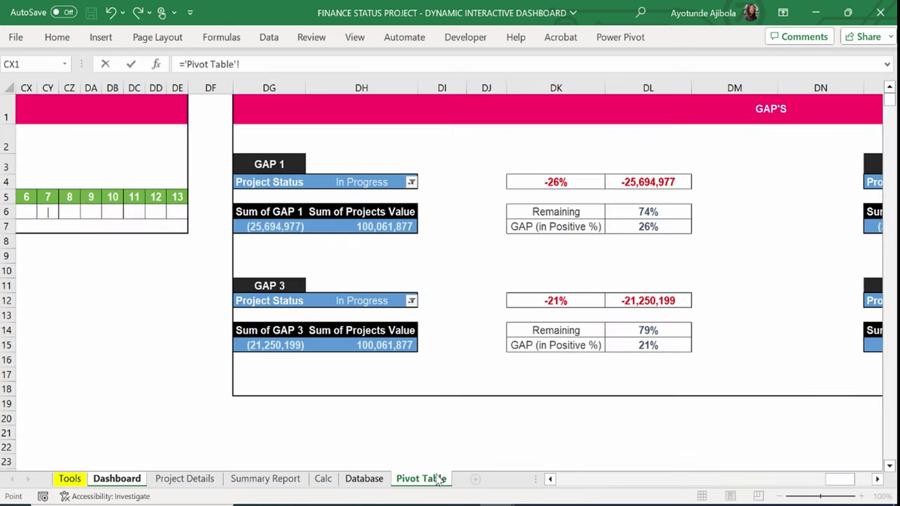
pyautogui.click(632, 182)
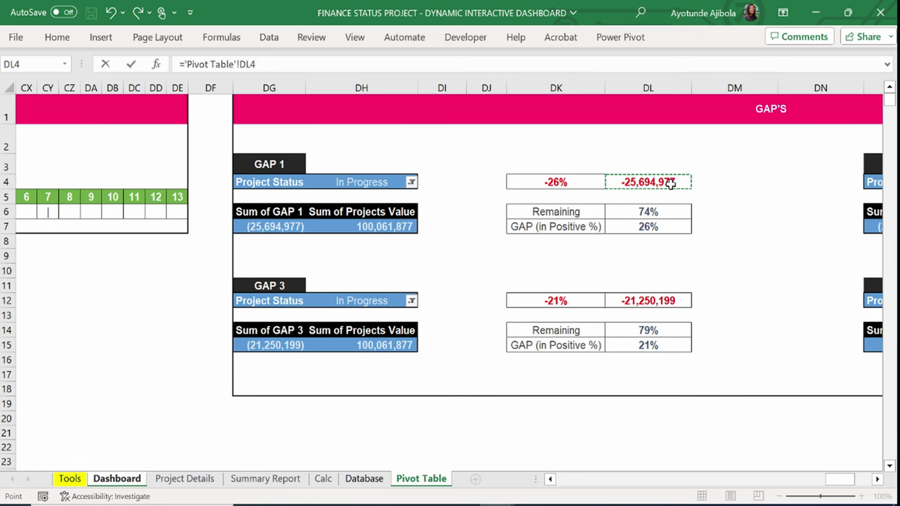
pyautogui.press('Return')
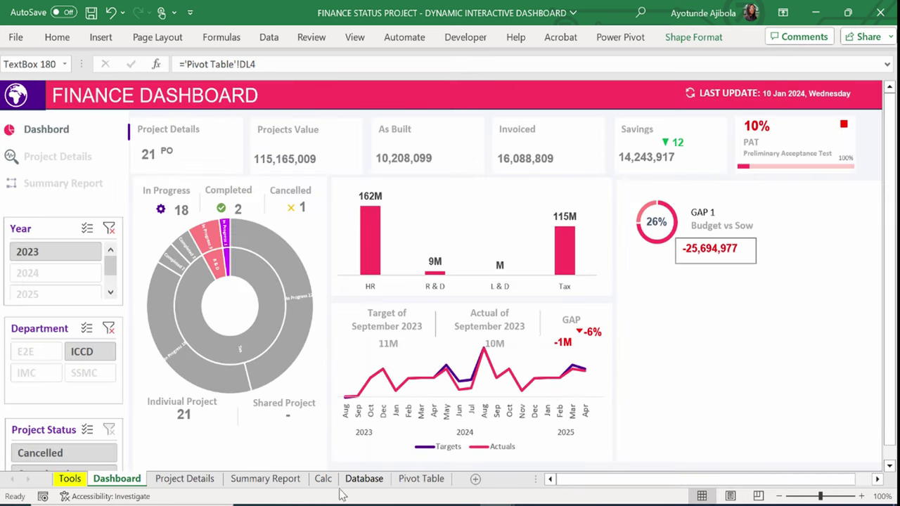
# Check the formula in Pivot Table cell DL4 and undo the text box link.
pyautogui.click(421, 479)
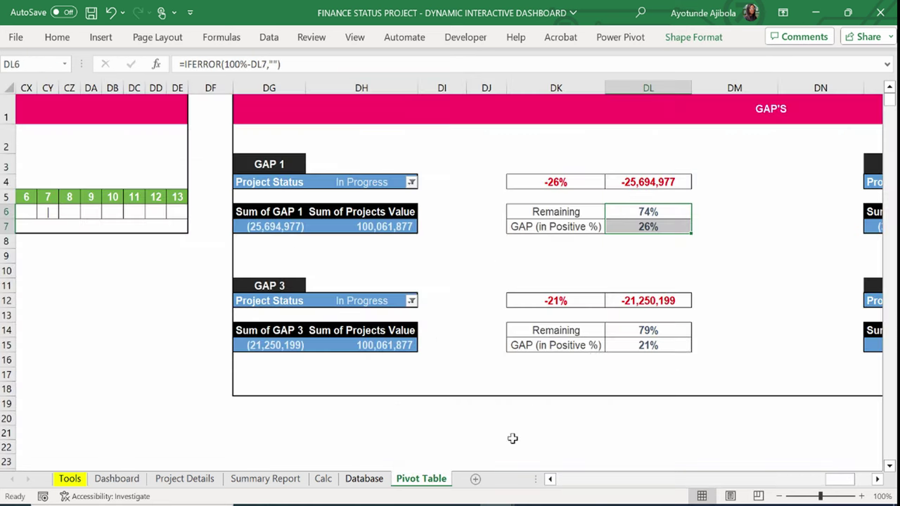
pyautogui.click(636, 184)
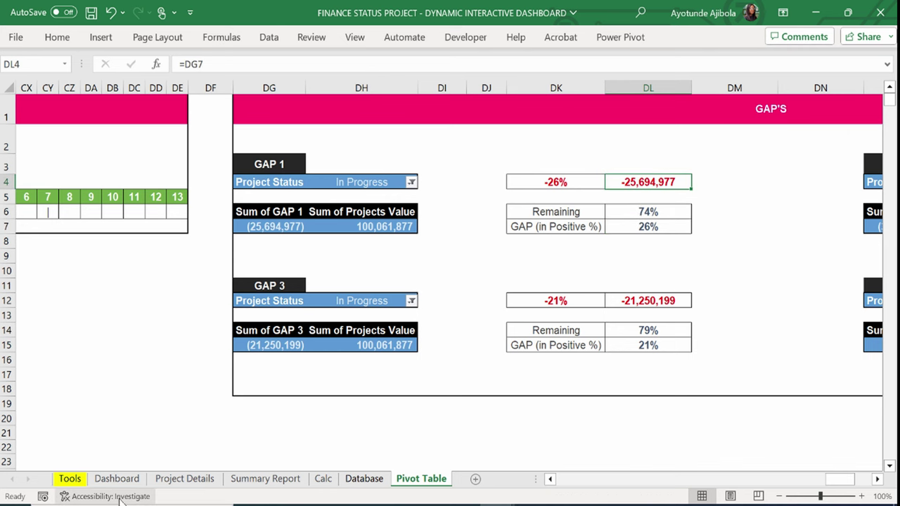
pyautogui.click(106, 479)
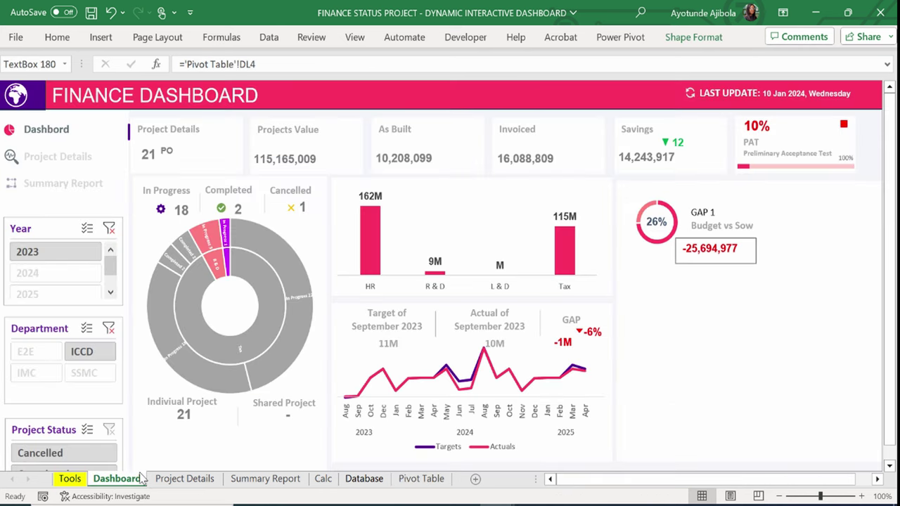
pyautogui.hotkey('ctrl', 'z')
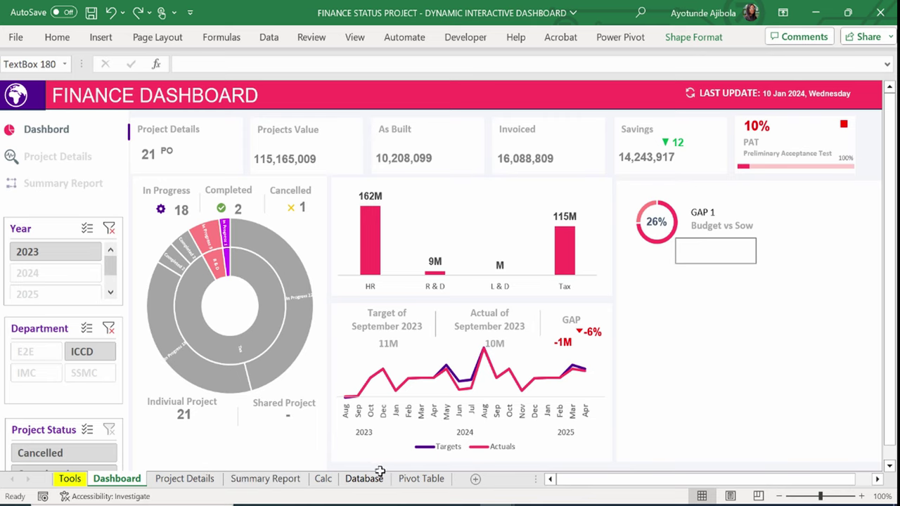
pyautogui.click(422, 479)
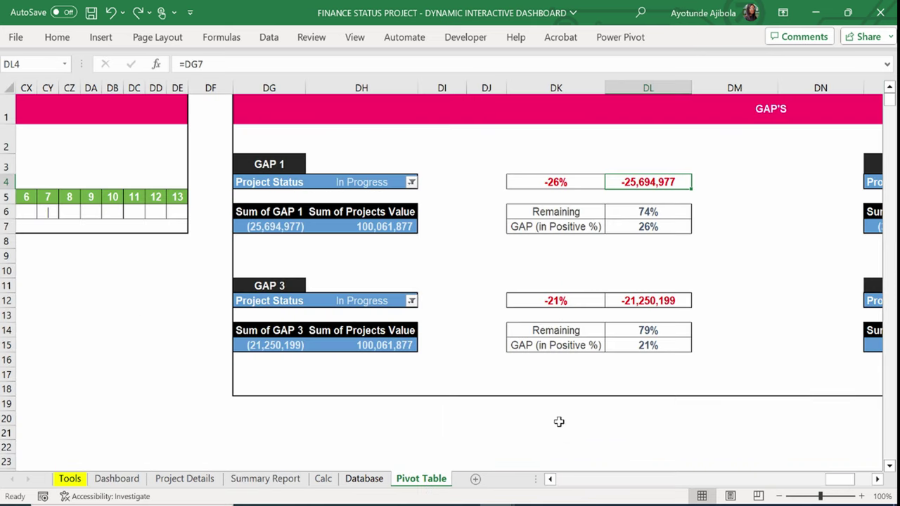
pyautogui.doubleClick(626, 182)
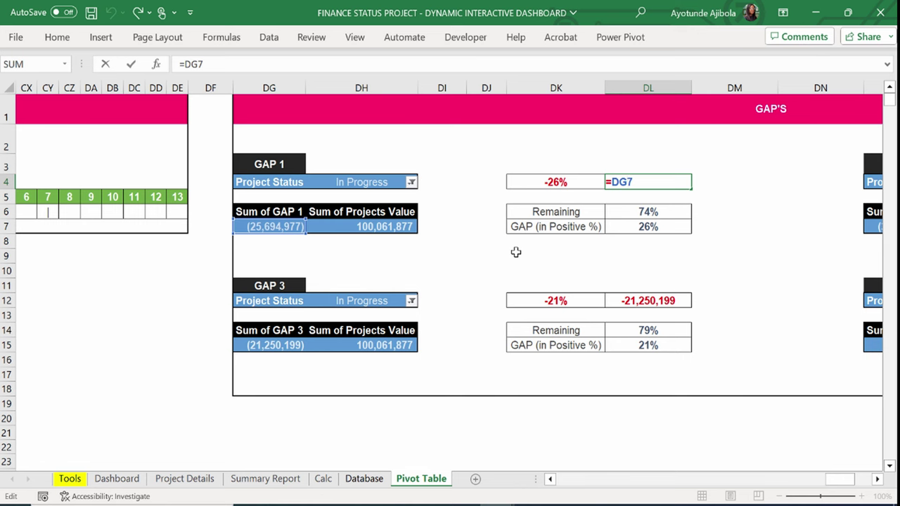
pyautogui.press('Return')
pyautogui.click(113, 479)
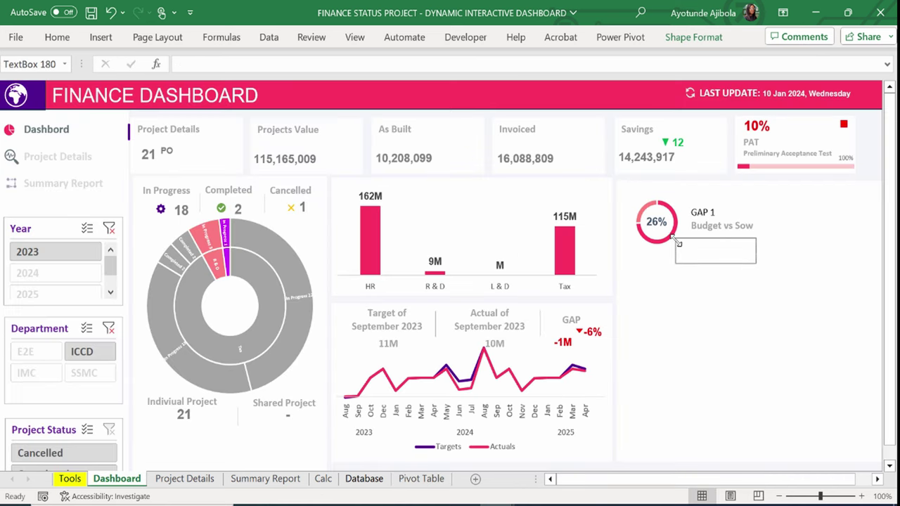
# Relink the text box with =, pointing it at Pivot Table cell DL4.
pyautogui.click(269, 71)
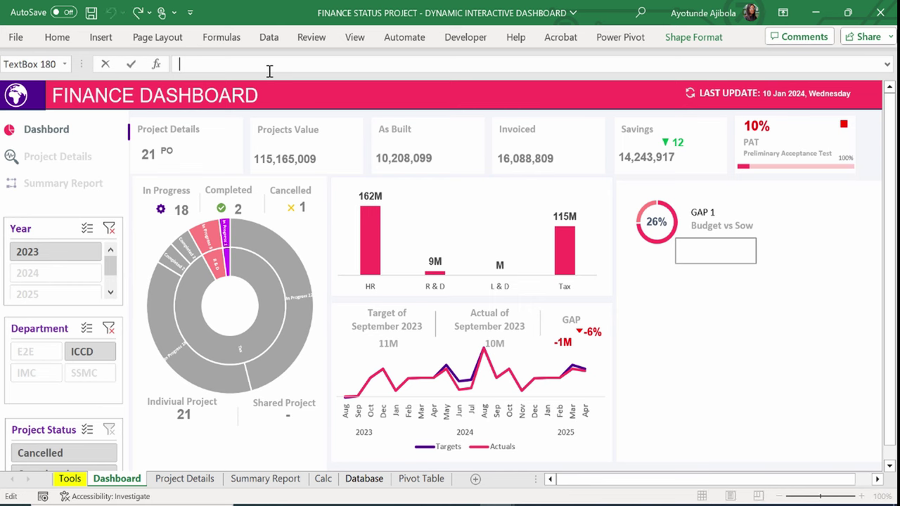
pyautogui.write('=')
pyautogui.click(421, 479)
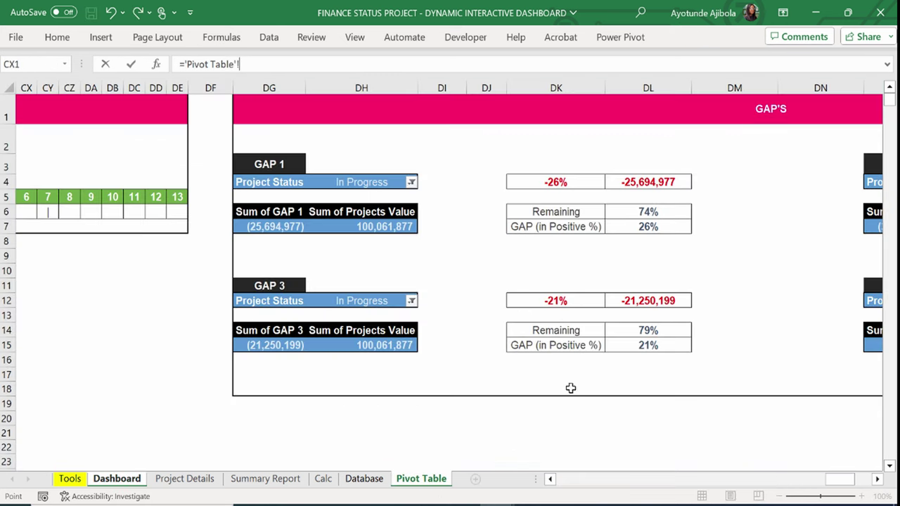
pyautogui.click(651, 184)
pyautogui.press('Return')
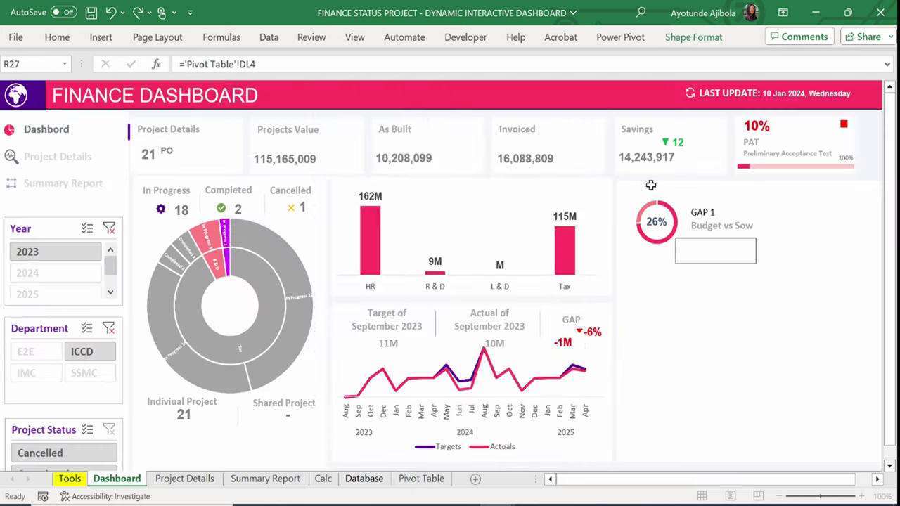
# Insert a doughnut chart of the GAP 2 percentages in DT6:DT7.
pyautogui.click(422, 479)
pyautogui.moveTo(833, 480); pyautogui.dragTo(849, 482)
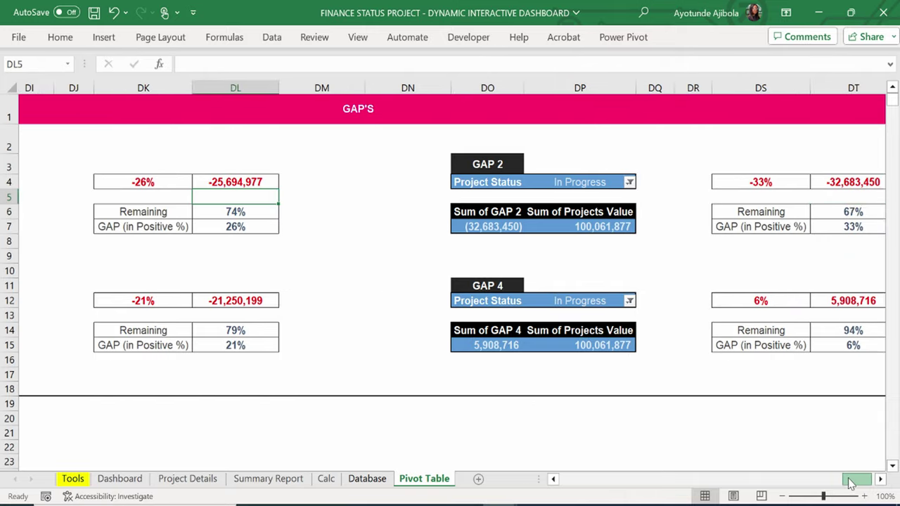
pyautogui.moveTo(853, 211); pyautogui.dragTo(854, 226)
pyautogui.click(103, 37)
pyautogui.click(232, 78)
pyautogui.click(329, 61)
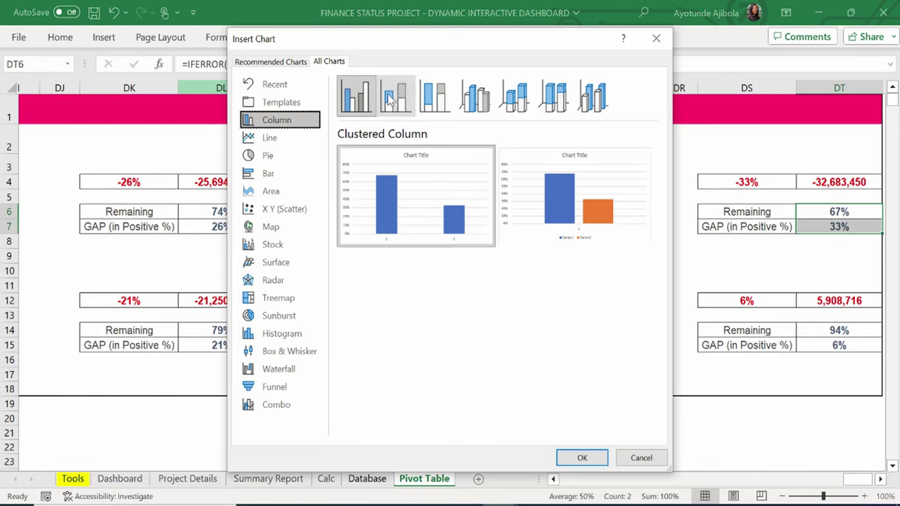
pyautogui.click(268, 156)
pyautogui.click(514, 96)
pyautogui.click(583, 458)
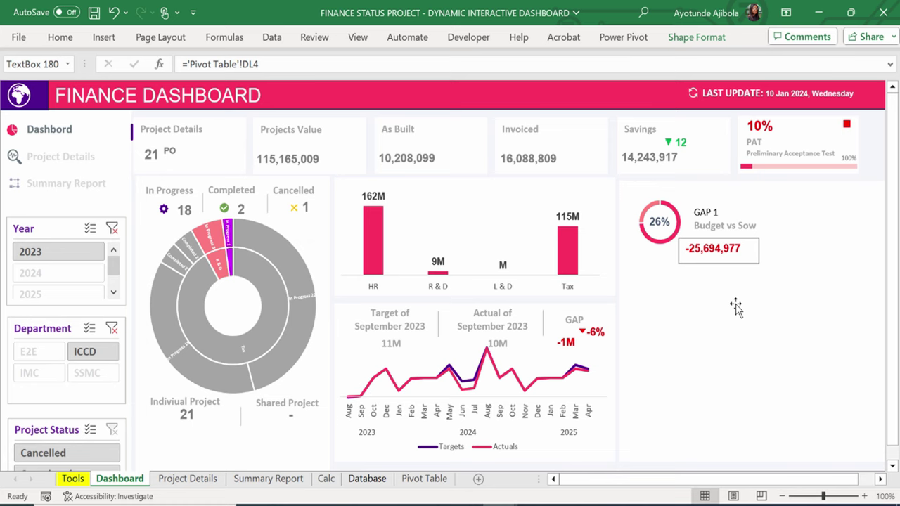
# Paste the doughnut onto the Dashboard GAP panel and hide its legend.
pyautogui.hotkey('ctrl', 'v')
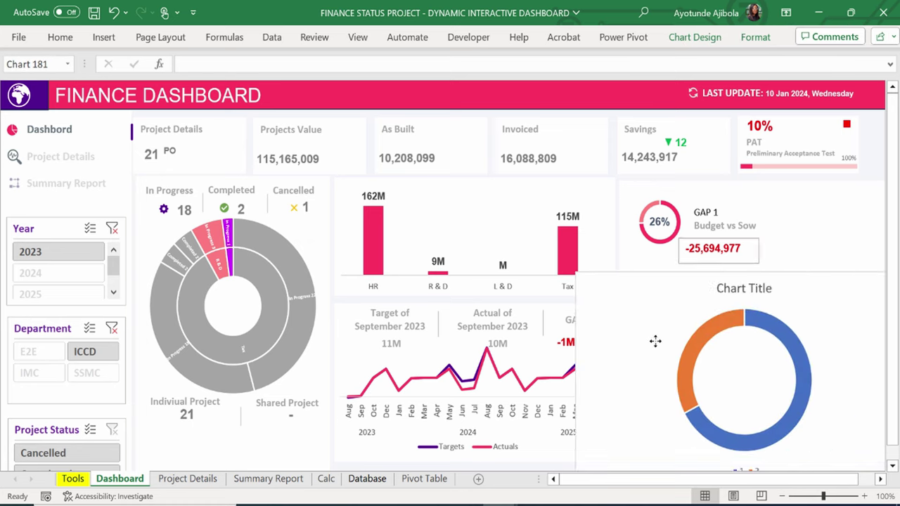
pyautogui.moveTo(655, 341); pyautogui.dragTo(484, 390)
pyautogui.click(798, 280)
pyautogui.moveTo(492, 330); pyautogui.dragTo(492, 202)
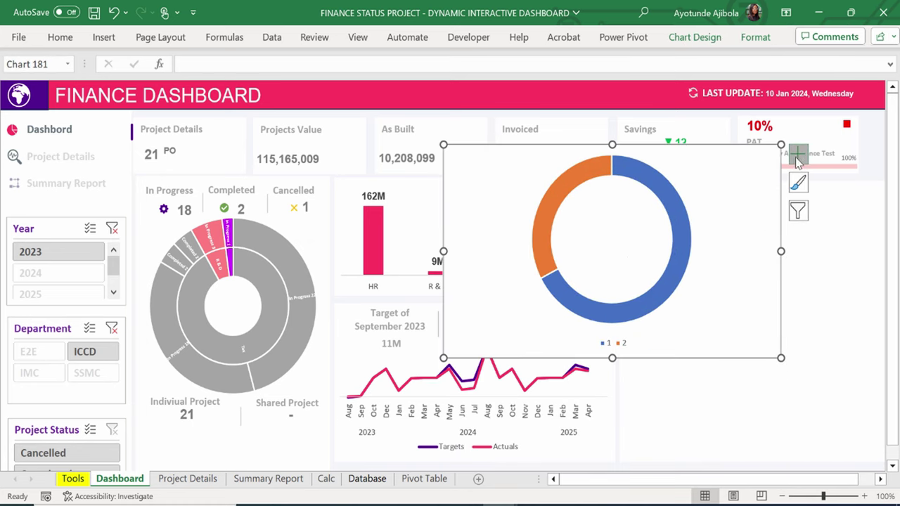
pyautogui.click(344, 214)
pyautogui.moveTo(744, 195); pyautogui.dragTo(756, 301)
pyautogui.click(665, 204)
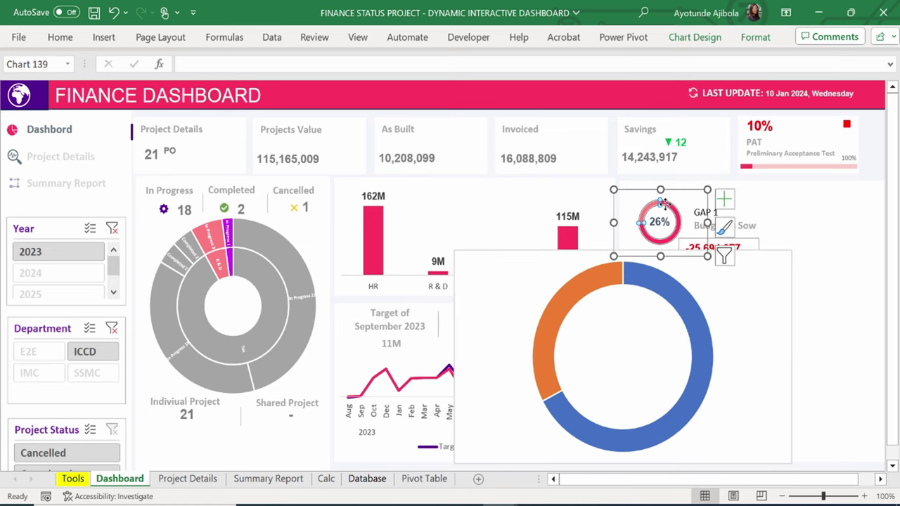
pyautogui.click(732, 298)
# Colour the doughnut segments crimson pink and light pink.
pyautogui.click(674, 297)
pyautogui.click(674, 297)
pyautogui.click(695, 37)
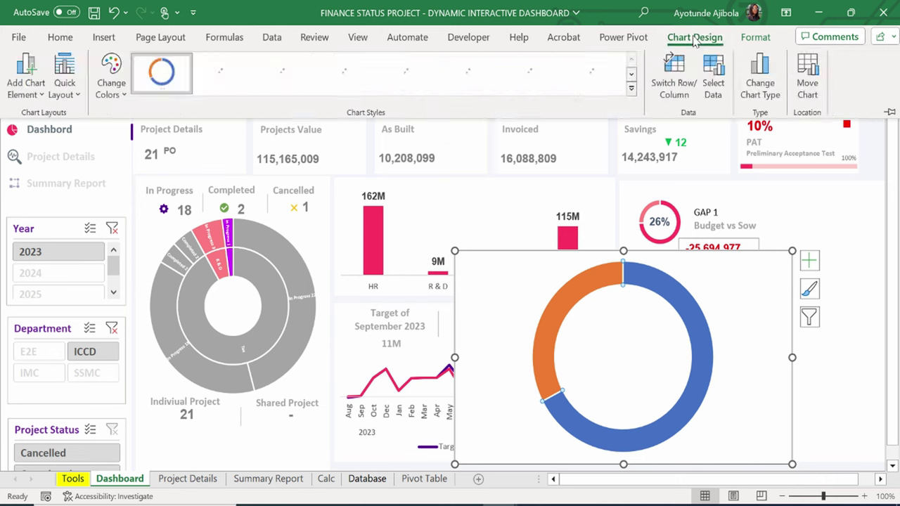
pyautogui.click(756, 37)
pyautogui.click(404, 59)
pyautogui.click(367, 261)
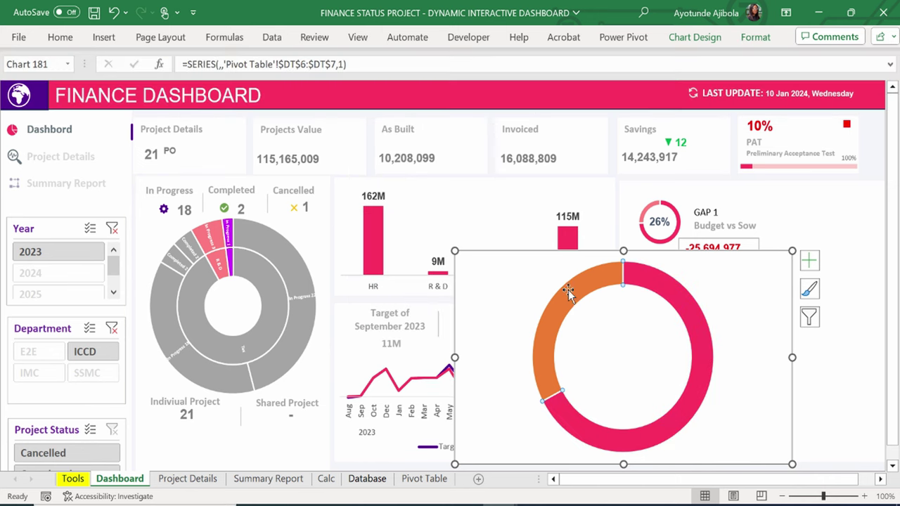
pyautogui.click(756, 37)
pyautogui.click(403, 58)
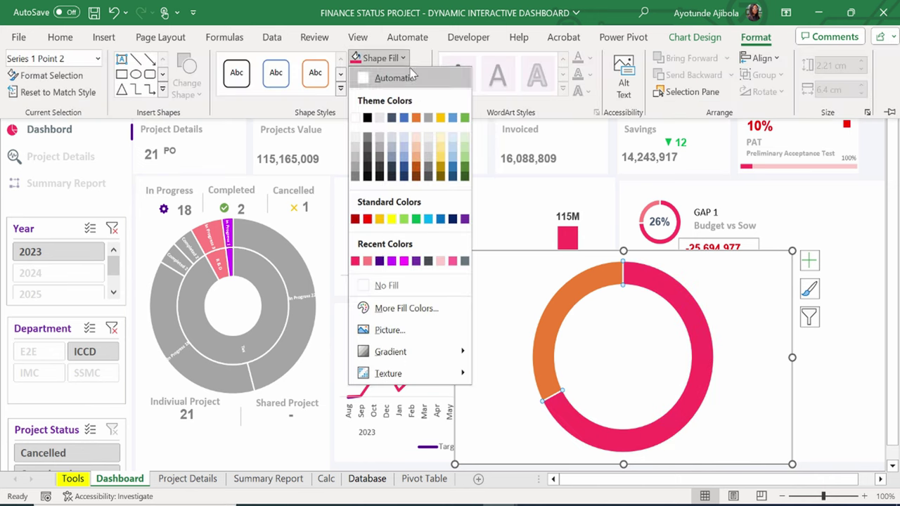
pyautogui.click(374, 261)
# Resize the doughnut chart smaller from its corner.
pyautogui.moveTo(793, 251); pyautogui.dragTo(769, 267)
pyautogui.scroll(-1, 769, 267)
pyautogui.moveTo(455, 434); pyautogui.dragTo(682, 329)
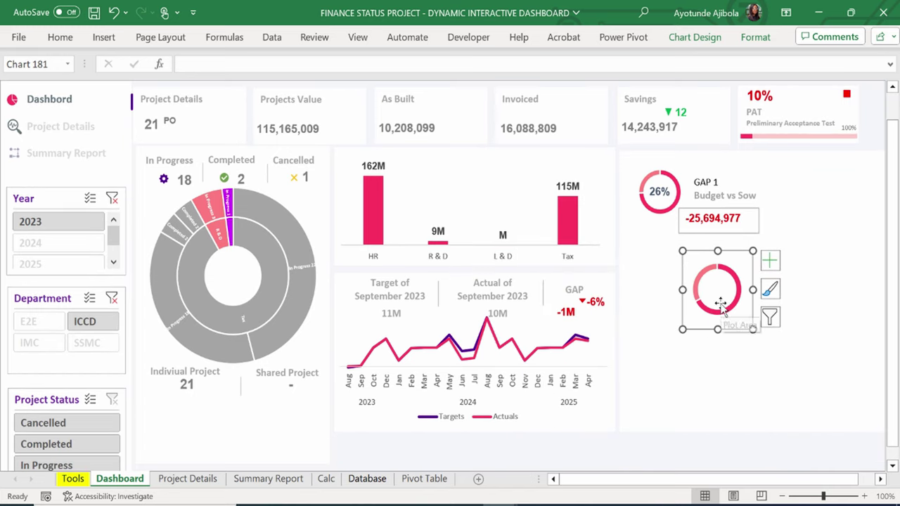
pyautogui.doubleClick(740, 255)
pyautogui.click(885, 99)
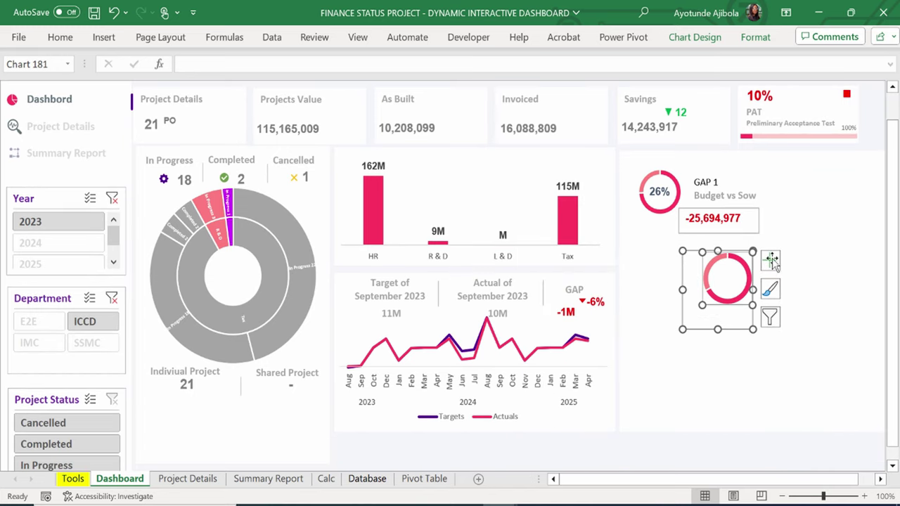
pyautogui.click(748, 267)
pyautogui.doubleClick(747, 268)
pyautogui.click(884, 98)
# Position the small doughnut right of the GAP 1 caption, leaving the shape outline unchanged.
pyautogui.moveTo(747, 266); pyautogui.dragTo(837, 161)
pyautogui.click(740, 39)
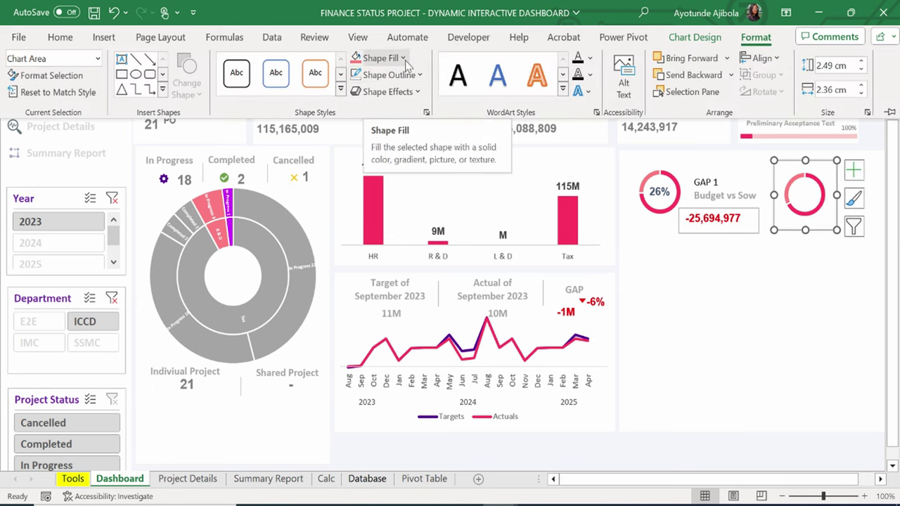
pyautogui.click(388, 74)
pyautogui.click(789, 293)
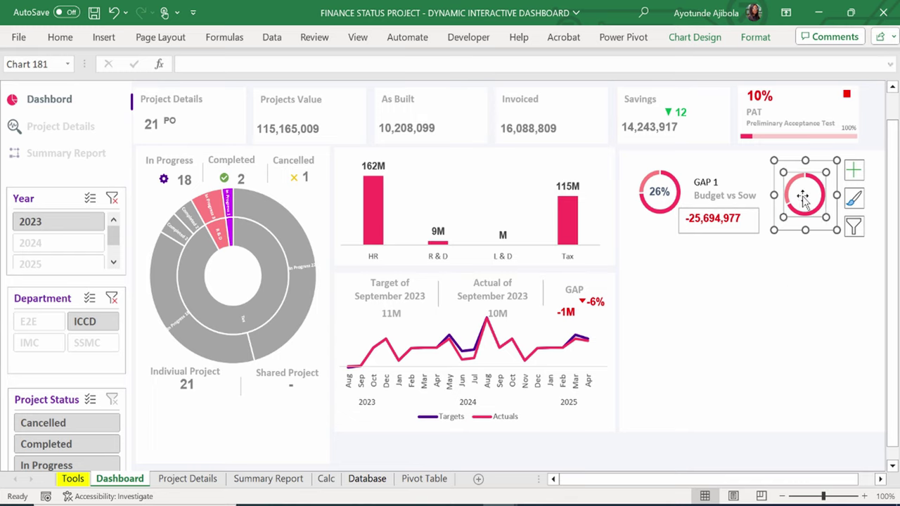
pyautogui.moveTo(779, 225); pyautogui.dragTo(770, 223)
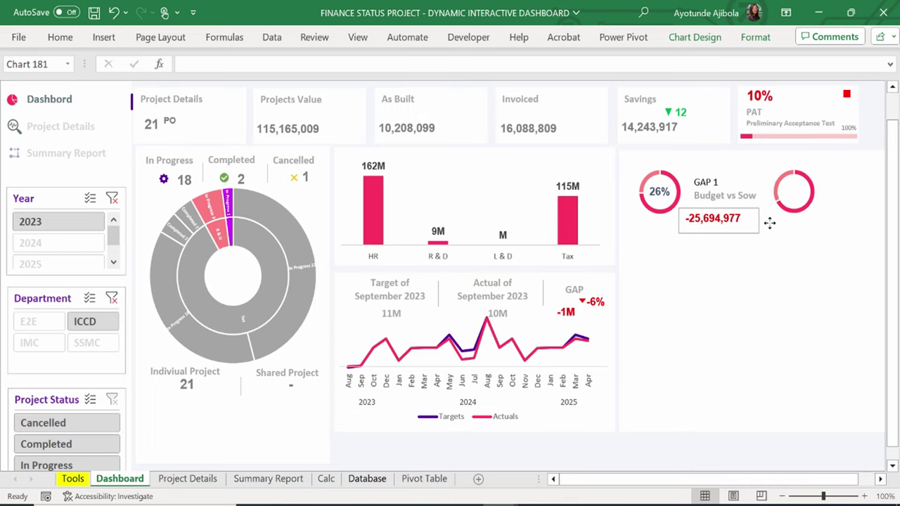
pyautogui.click(708, 269)
# Copy the 26% label and the GAP 1 heading box to the second doughnut.
pyautogui.click(666, 198)
pyautogui.rightClick(681, 189)
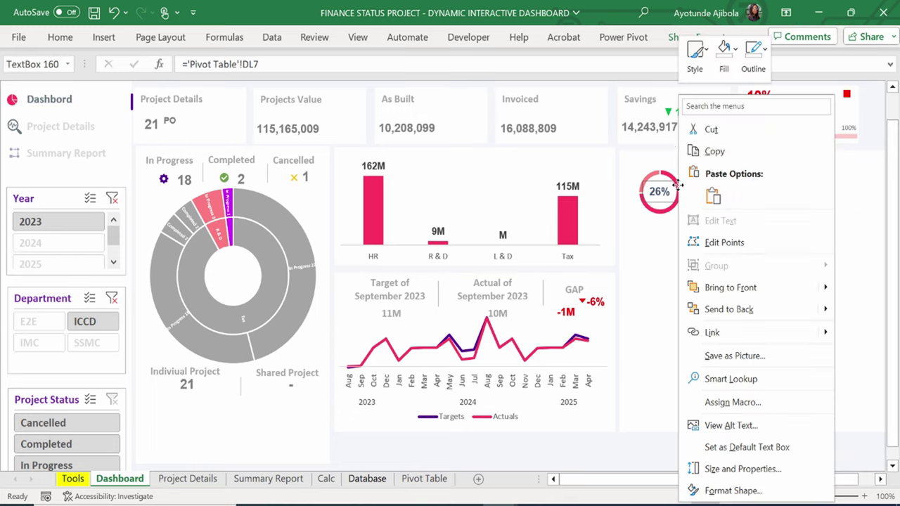
pyautogui.press('Escape')
pyautogui.moveTo(679, 190); pyautogui.dragTo(793, 195)
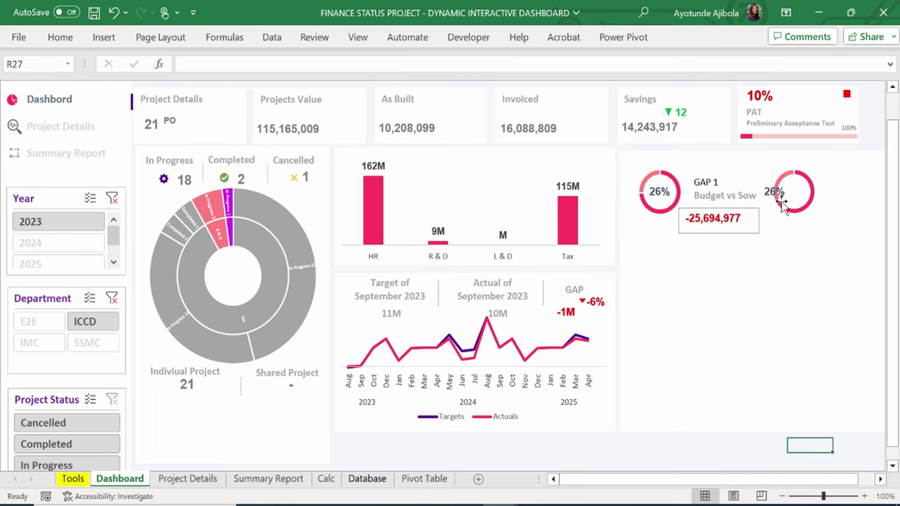
pyautogui.click(699, 189)
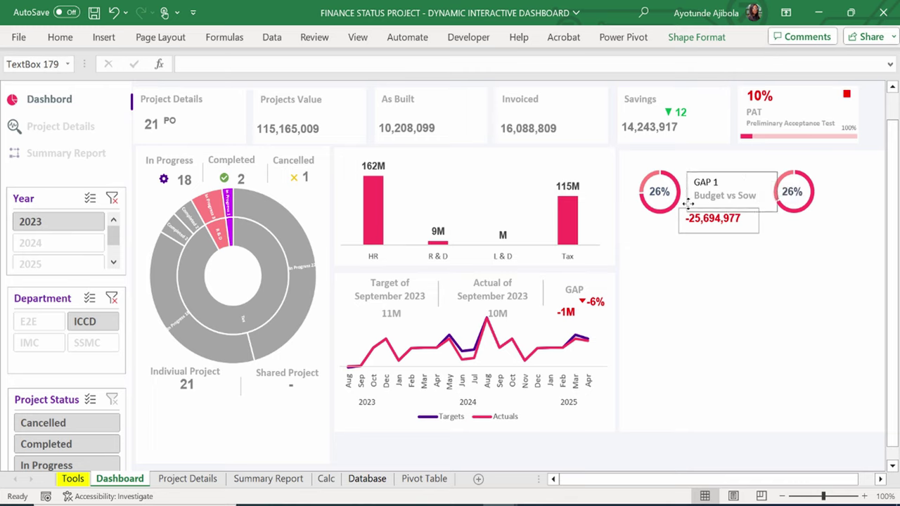
pyautogui.moveTo(688, 203); pyautogui.dragTo(816, 203)
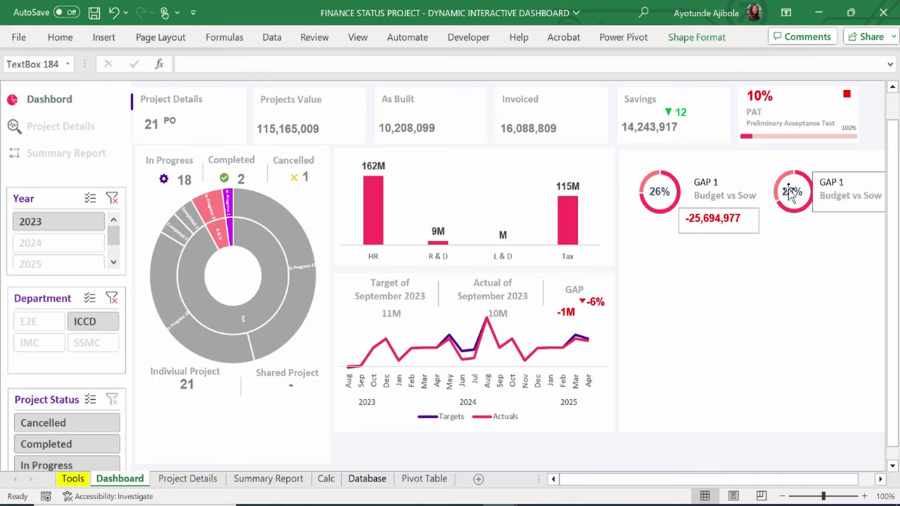
# Shift the second doughnut left and centre the 26% label in its ring.
pyautogui.click(791, 194)
pyautogui.moveTo(775, 158); pyautogui.dragTo(770, 157)
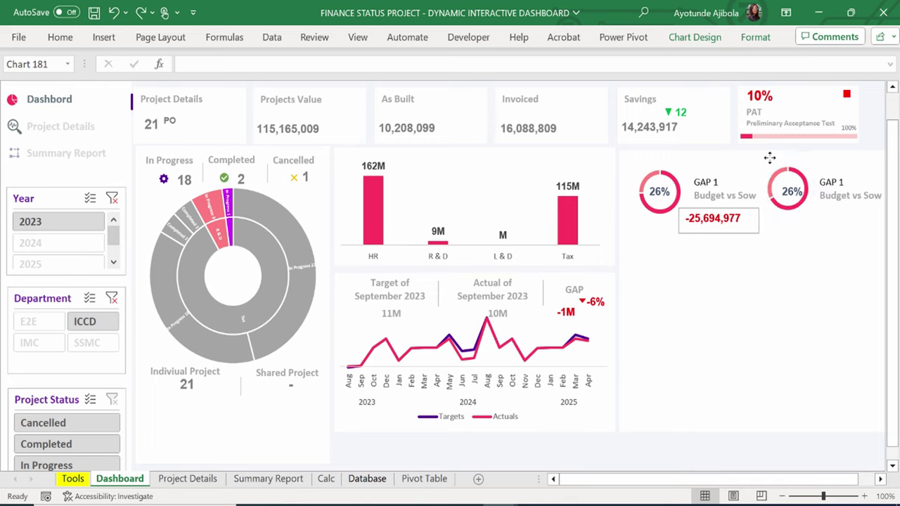
pyautogui.click(790, 190)
pyautogui.moveTo(789, 190); pyautogui.dragTo(782, 190)
# Change the copied heading from GAP 1 to GAP 2.
pyautogui.click(841, 184)
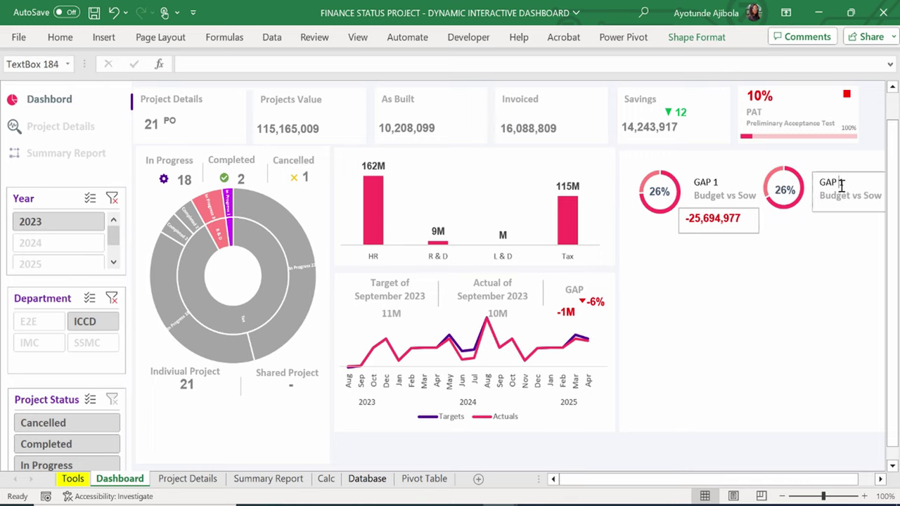
pyautogui.press('BackSpace')
pyautogui.write('2')
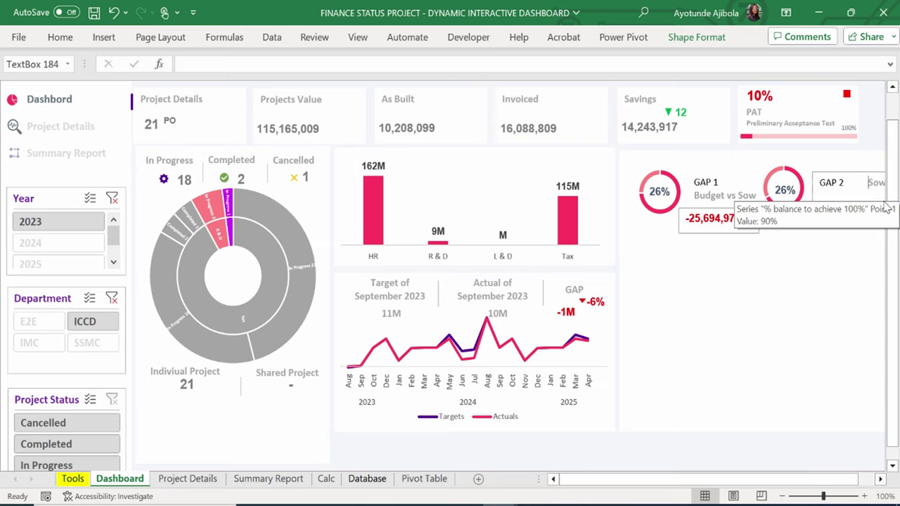
pyautogui.click(703, 221)
# Shrink the second doughnut chart slightly from below.
pyautogui.click(757, 208)
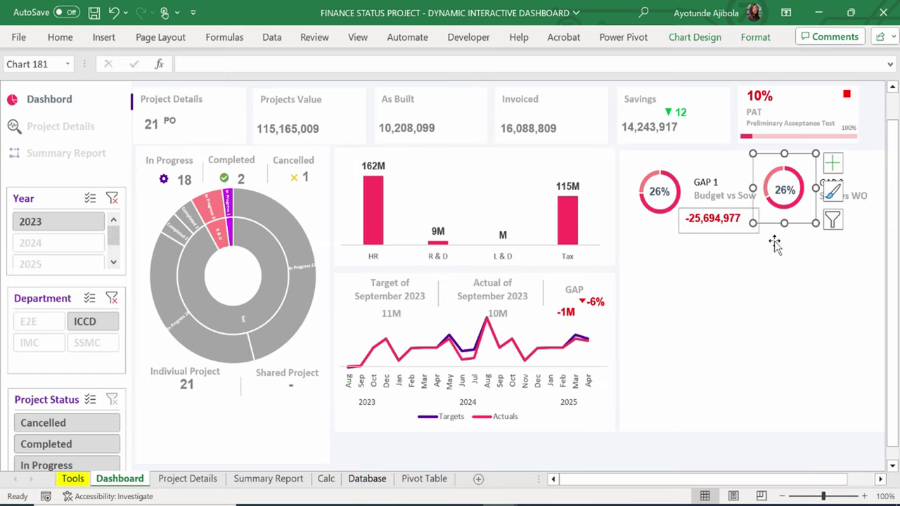
pyautogui.moveTo(784, 218)
pyautogui.mouseDown()
pyautogui.moveTo(791, 212)
pyautogui.moveTo(790, 223)
pyautogui.mouseUp()
pyautogui.click(757, 222)
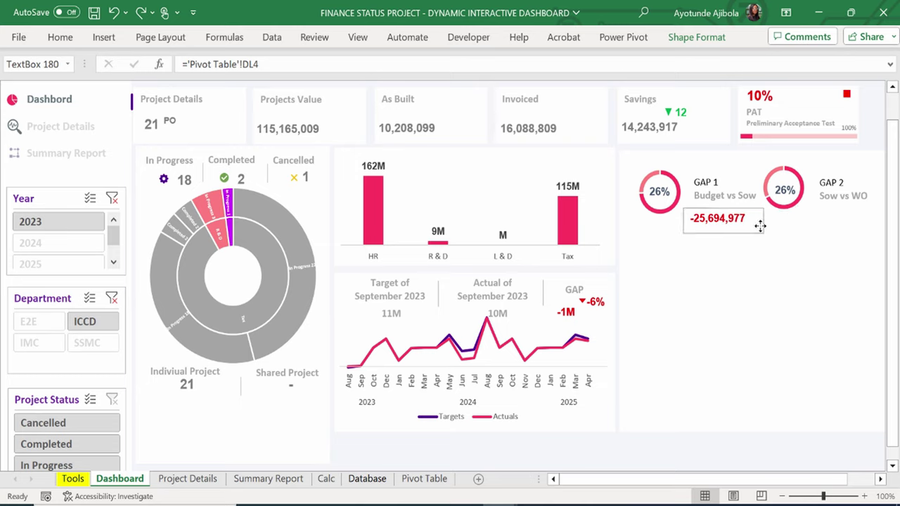
pyautogui.click(789, 213)
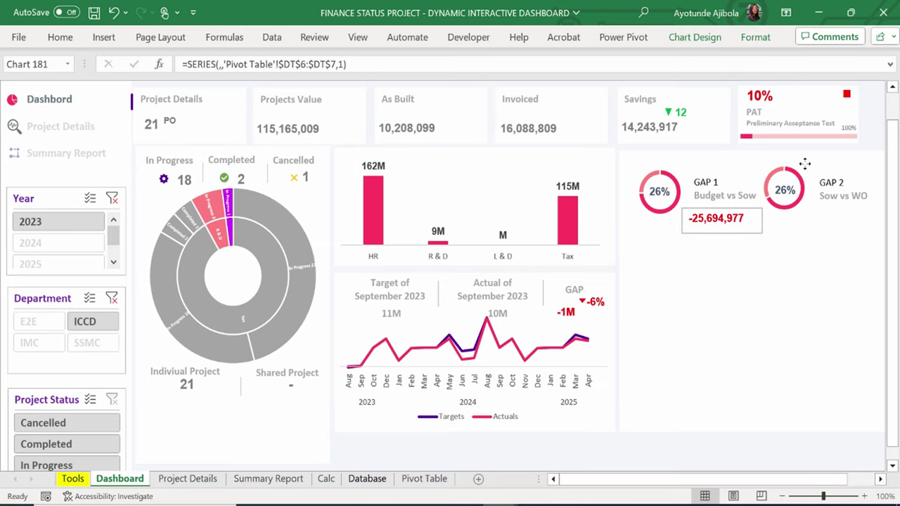
# Make the GAP 2 doughnut chart smaller.
pyautogui.click(799, 225)
pyautogui.moveTo(799, 226); pyautogui.dragTo(811, 198)
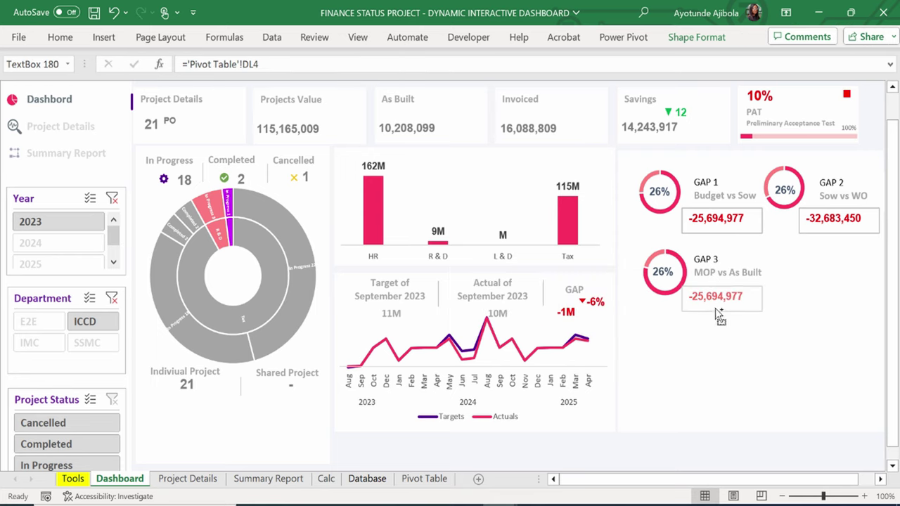
pyautogui.click(716, 308)
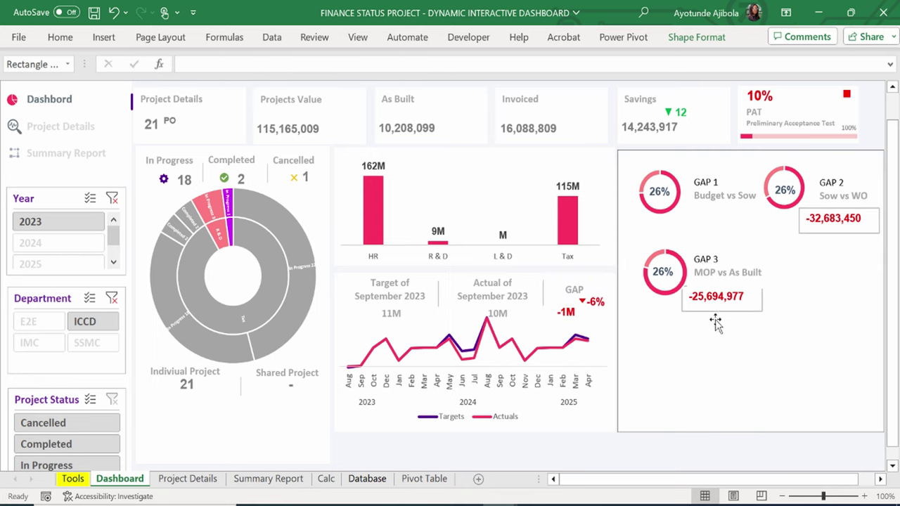
# Copy the value box under GAP 3, then show the Pivot Table sheet scrolled right.
pyautogui.moveTo(715, 322); pyautogui.dragTo(715, 246)
pyautogui.click(748, 221)
pyautogui.moveTo(748, 221); pyautogui.dragTo(748, 298)
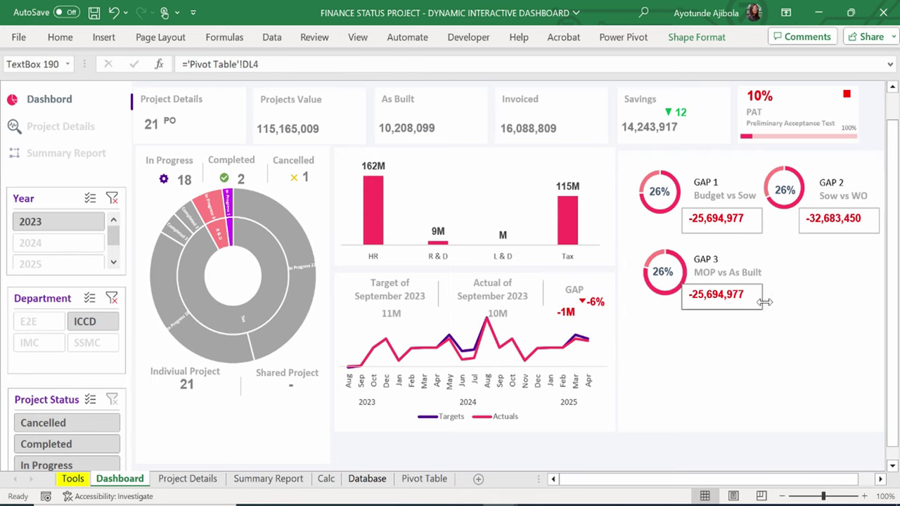
pyautogui.click(745, 339)
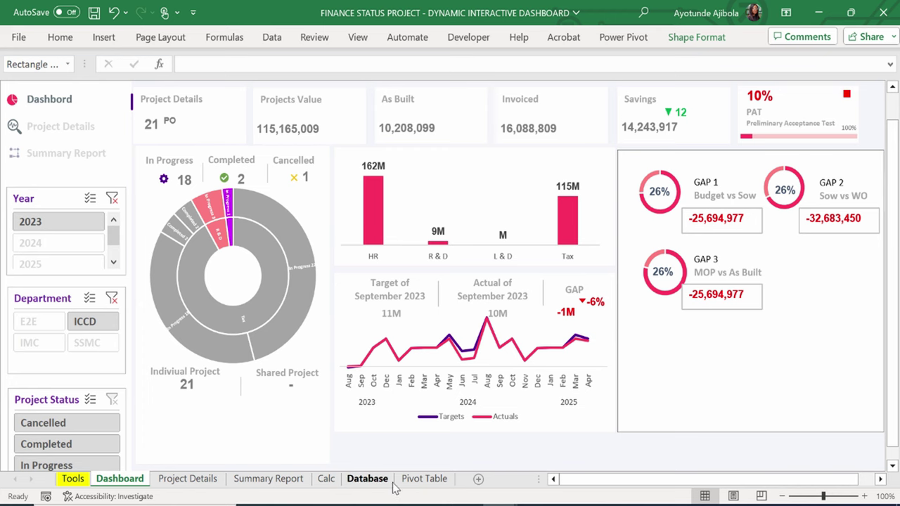
pyautogui.click(424, 479)
pyautogui.moveTo(859, 481); pyautogui.dragTo(870, 482)
# Insert a doughnut chart of the GAP 4 percentages in DT14:DT15.
pyautogui.moveTo(785, 331); pyautogui.dragTo(784, 345)
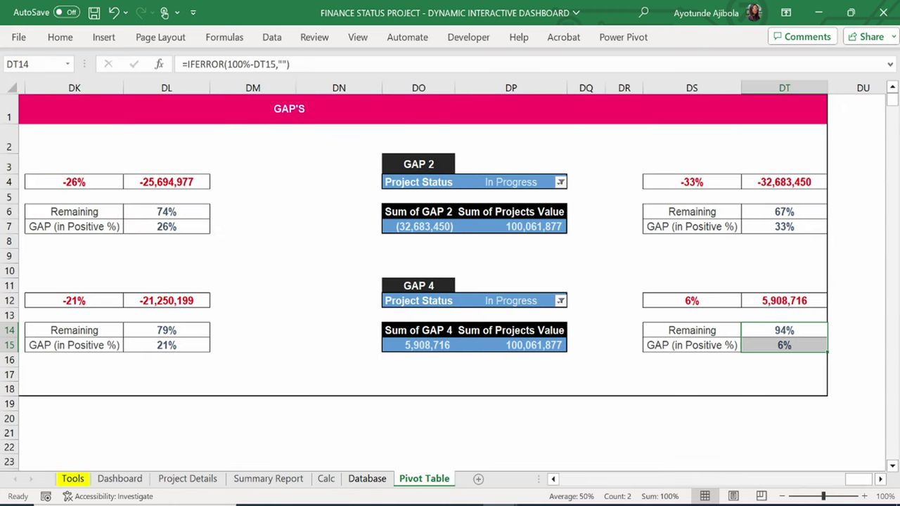
pyautogui.click(104, 37)
pyautogui.click(230, 78)
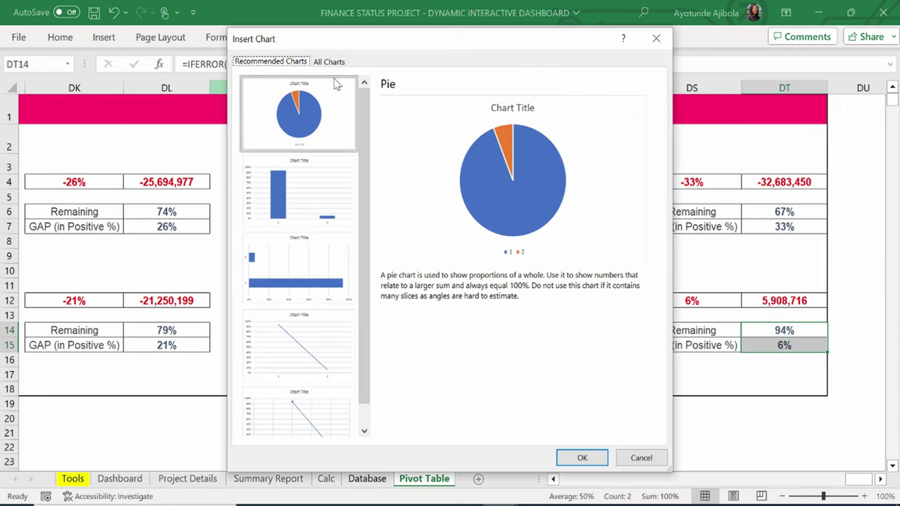
pyautogui.click(328, 61)
pyautogui.click(261, 153)
pyautogui.click(514, 92)
pyautogui.click(579, 456)
# Remove the chart title and legend and paste the doughnut onto the dashboard.
pyautogui.click(638, 185)
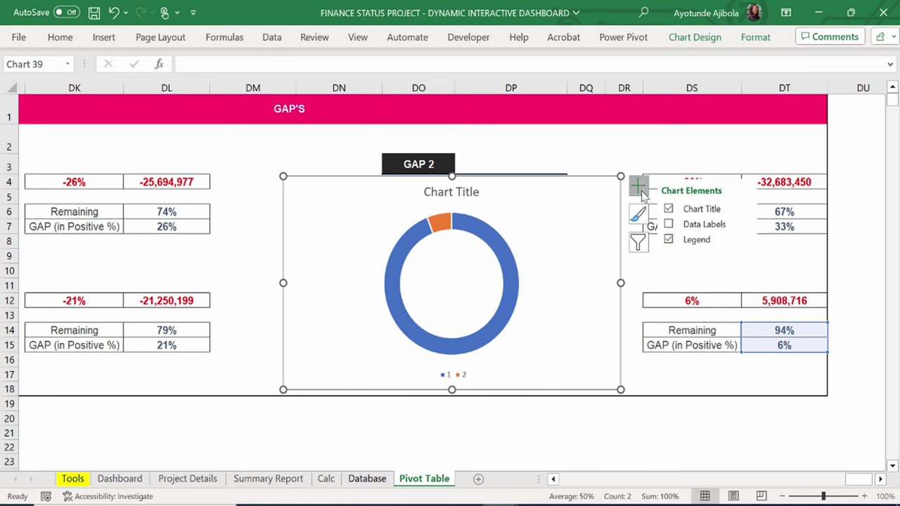
pyautogui.click(666, 207)
pyautogui.click(667, 239)
pyautogui.click(534, 223)
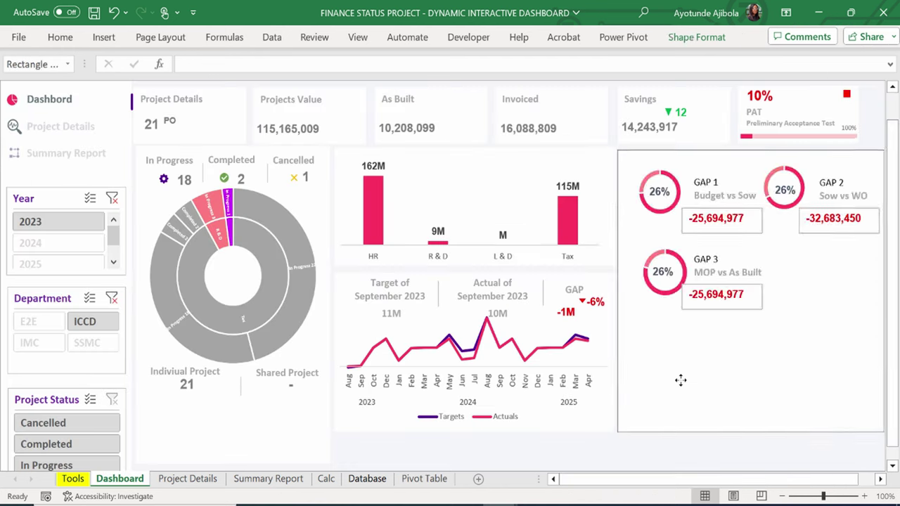
pyautogui.hotkey('ctrl', 'v')
# Move the doughnut left over the dashboard and colour its ring red.
pyautogui.doubleClick(654, 161)
pyautogui.moveTo(808, 167); pyautogui.dragTo(496, 147)
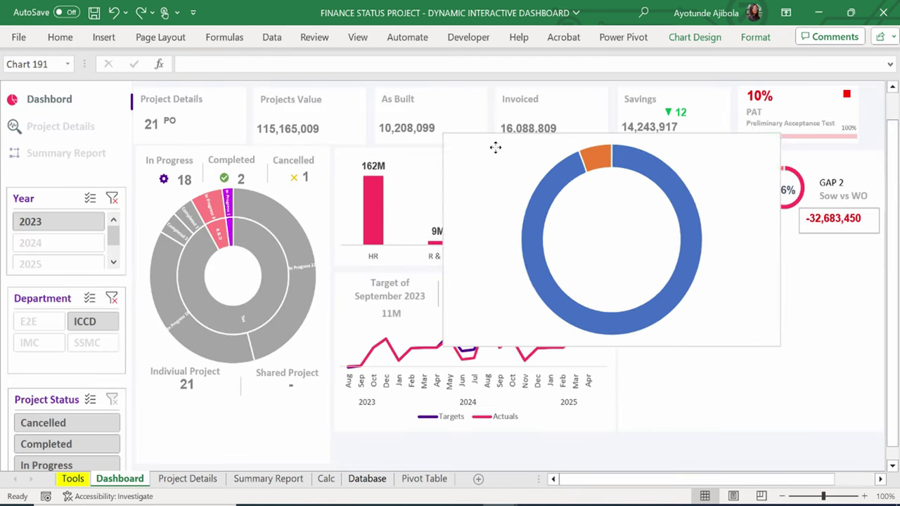
pyautogui.click(497, 147)
pyautogui.doubleClick(551, 233)
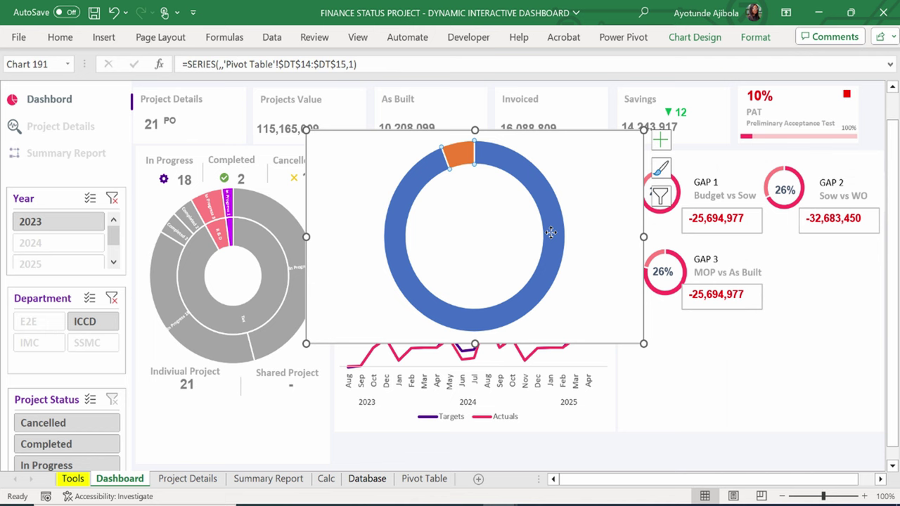
pyautogui.click(756, 36)
pyautogui.click(383, 56)
pyautogui.click(374, 214)
# Recolour both doughnut segments pink.
pyautogui.click(504, 162)
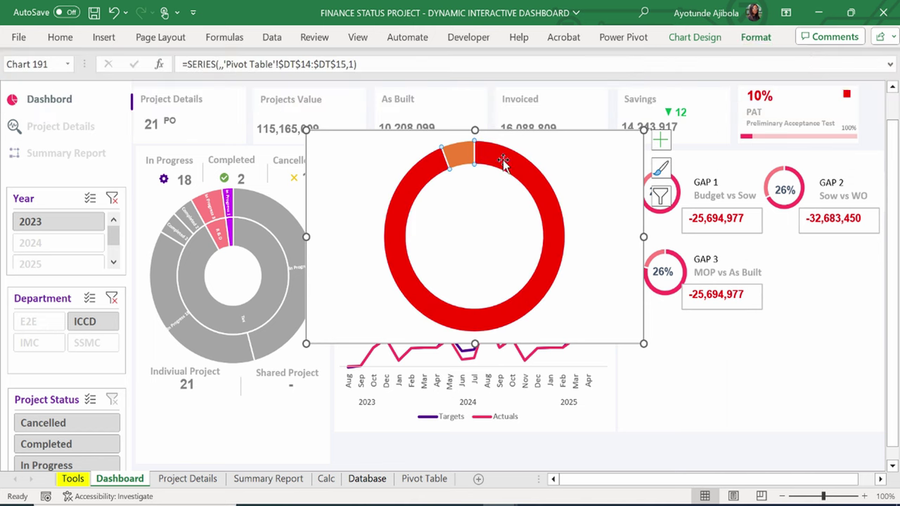
pyautogui.click(756, 37)
pyautogui.click(385, 57)
pyautogui.click(374, 262)
pyautogui.click(463, 161)
pyautogui.click(756, 36)
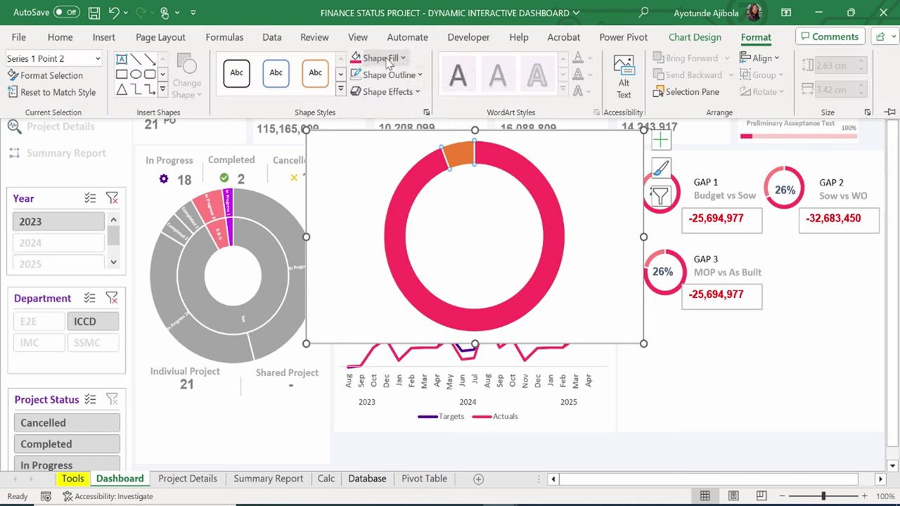
pyautogui.click(385, 56)
pyautogui.click(366, 265)
# Shrink the doughnut and place it beside GAP 3 with its 26% label.
pyautogui.moveTo(644, 130); pyautogui.dragTo(478, 267)
pyautogui.click(749, 41)
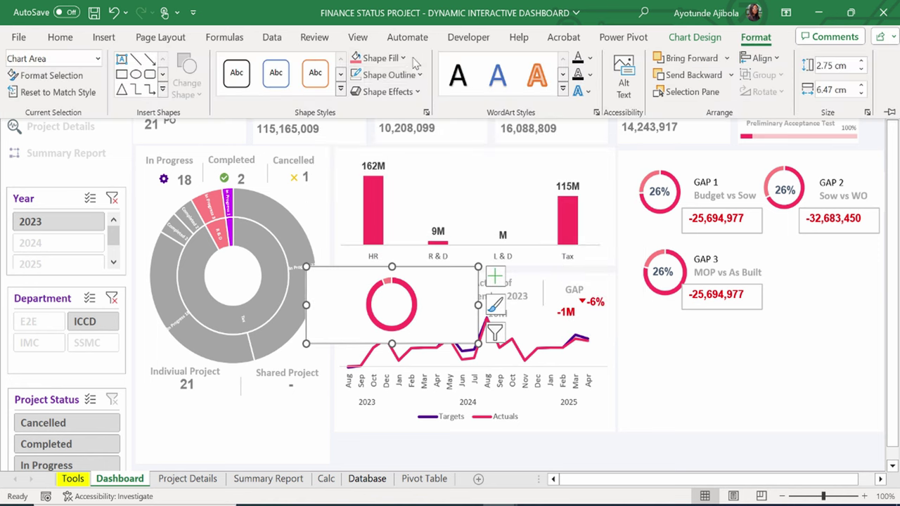
pyautogui.moveTo(452, 290); pyautogui.dragTo(862, 259)
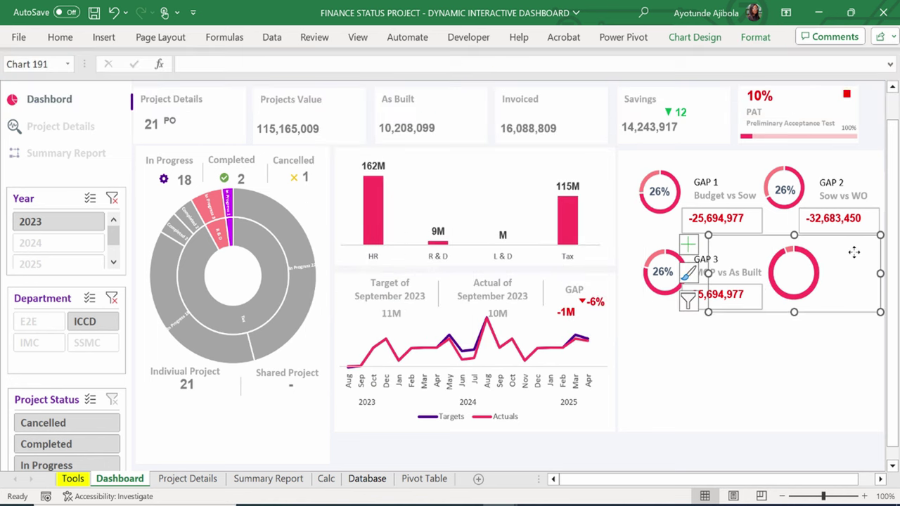
pyautogui.moveTo(707, 312); pyautogui.dragTo(789, 267)
pyautogui.click(766, 271)
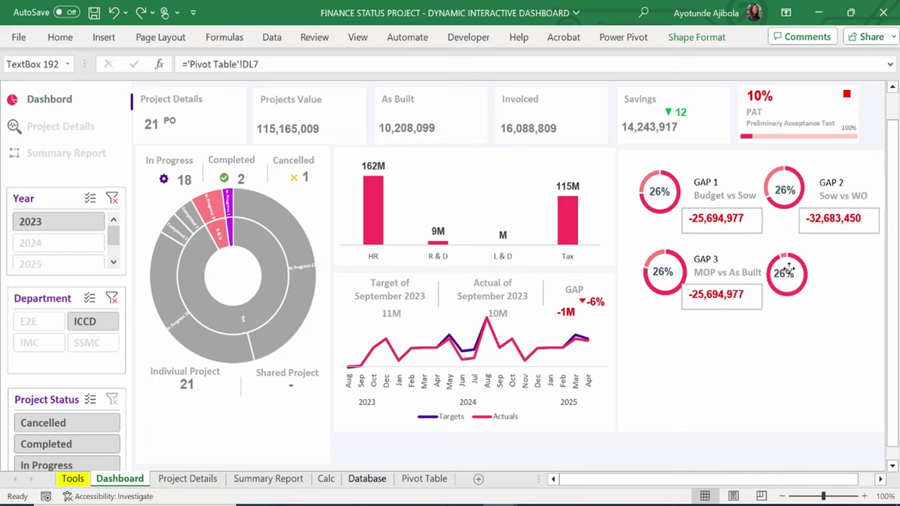
# Adjust the doughnut percentage labels and the GAP 3 heading box on the panel.
pyautogui.click(785, 190)
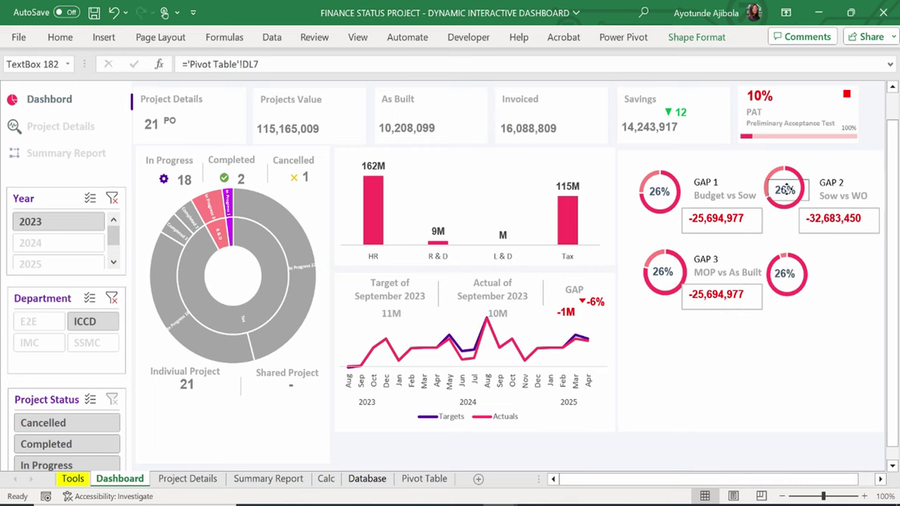
pyautogui.click(800, 275)
pyautogui.click(797, 274)
pyautogui.keyDown('shift'); pyautogui.click(793, 277); pyautogui.keyUp('shift')
pyautogui.click(789, 275)
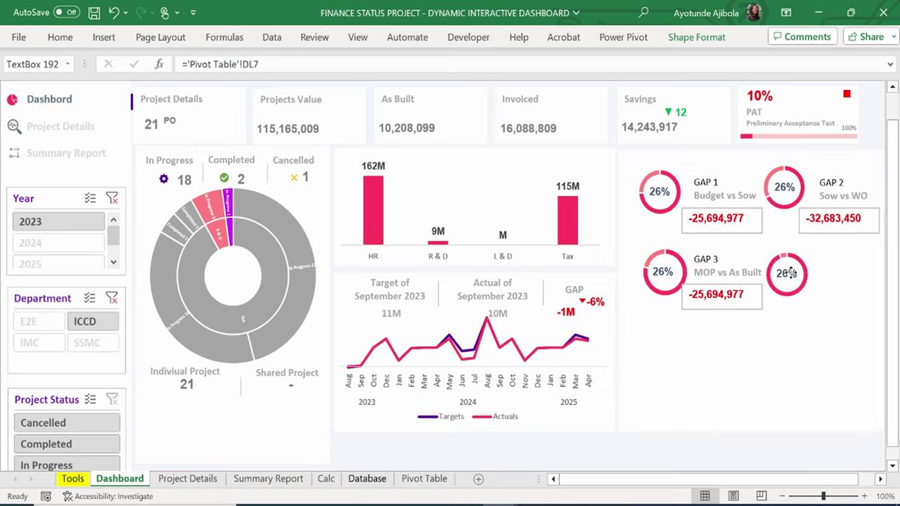
pyautogui.click(662, 273)
pyautogui.click(710, 259)
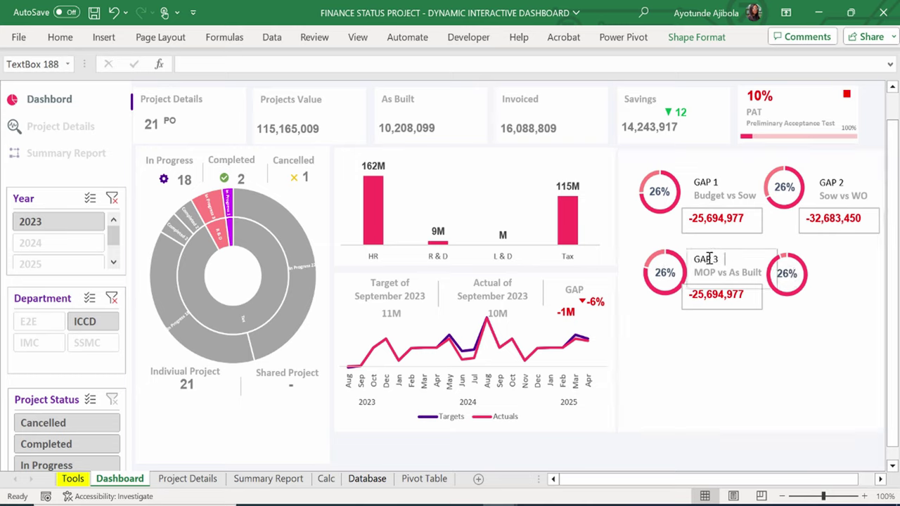
pyautogui.click(713, 260)
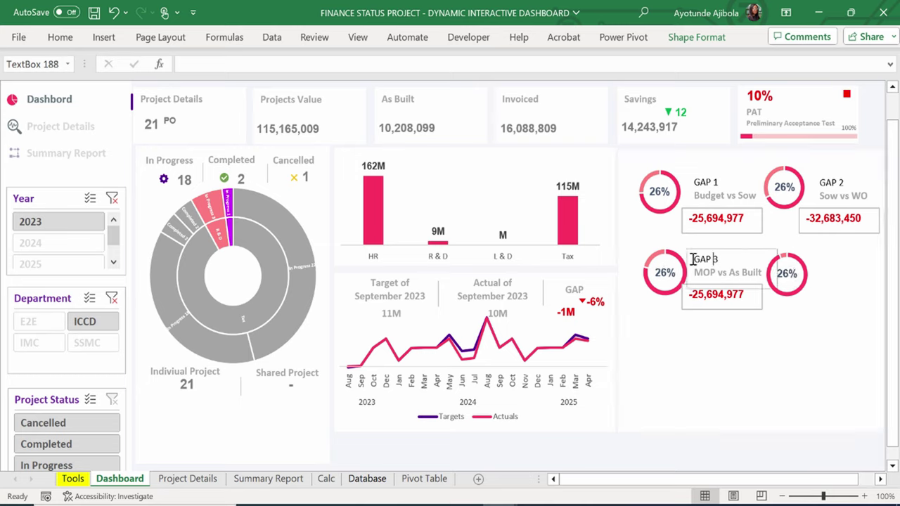
pyautogui.moveTo(773, 251)
pyautogui.mouseDown()
pyautogui.moveTo(800, 281)
pyautogui.moveTo(760, 328)
pyautogui.moveTo(755, 362)
pyautogui.moveTo(765, 255)
pyautogui.mouseUp()
pyautogui.click(787, 274)
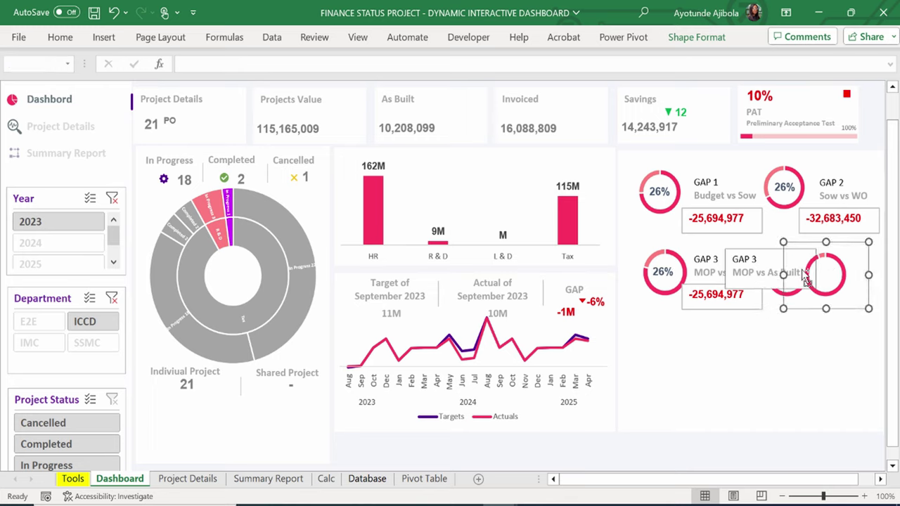
pyautogui.click(717, 259)
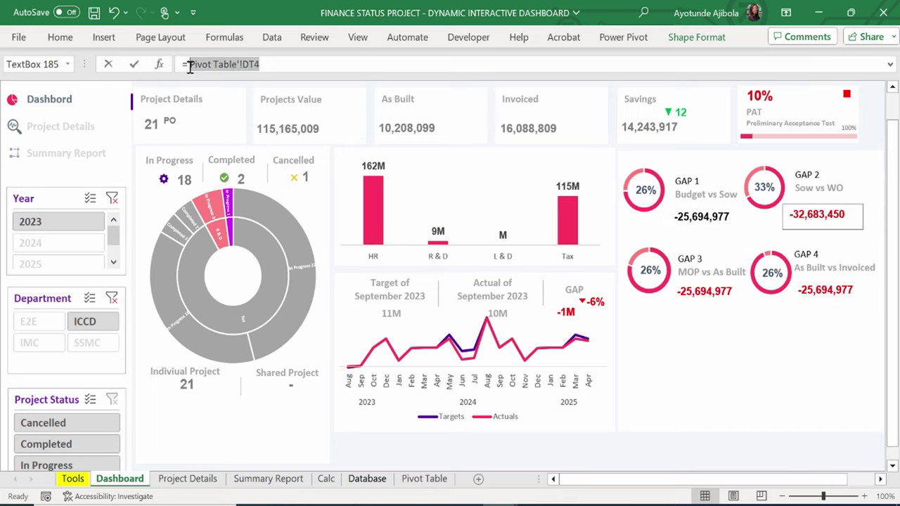
# Link the GAP 2 value box to Pivot Table cell DT4.
pyautogui.tripleClick(185, 63)
pyautogui.write('=')
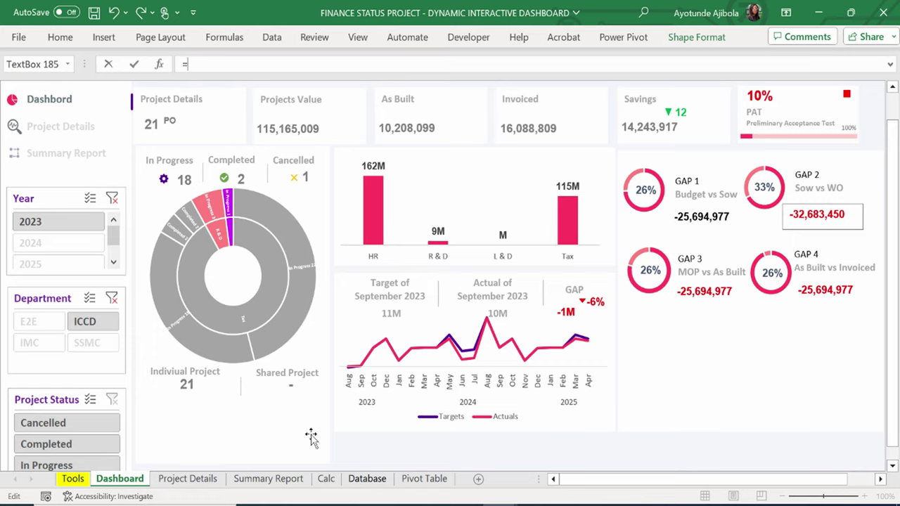
pyautogui.click(424, 478)
pyautogui.click(780, 194)
pyautogui.press('Return')
# Link GAP 3's percentage label to Pivot Table cell DL15.
pyautogui.click(651, 271)
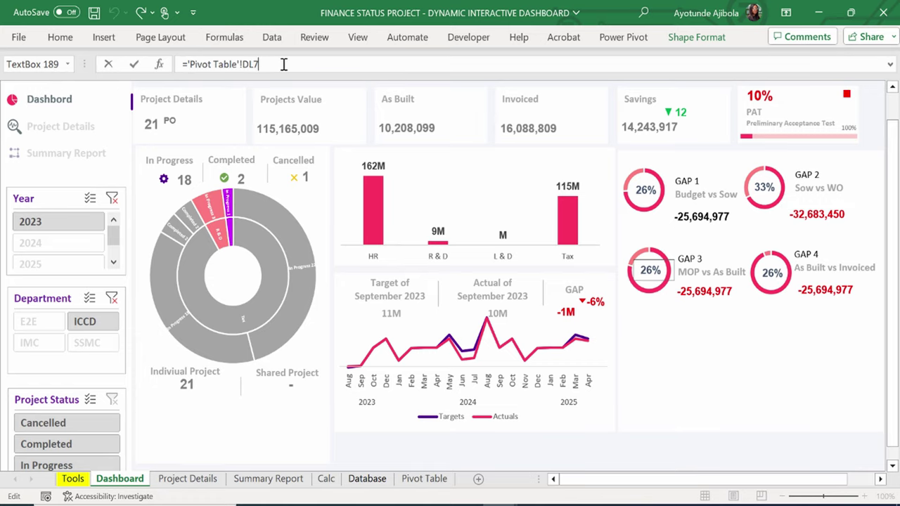
pyautogui.click(281, 63)
pyautogui.press('BackSpace')
pyautogui.press('BackSpace')
pyautogui.press('BackSpace')
pyautogui.press('BackSpace')
pyautogui.press('BackSpace')
pyautogui.press('BackSpace')
pyautogui.press('BackSpace')
pyautogui.press('BackSpace')
pyautogui.press('BackSpace')
pyautogui.press('BackSpace')
pyautogui.press('BackSpace')
pyautogui.press('BackSpace')
pyautogui.press('BackSpace')
pyautogui.press('BackSpace')
pyautogui.press('BackSpace')
pyautogui.press('BackSpace')
pyautogui.press('BackSpace')
pyautogui.click(425, 478)
pyautogui.hscroll(-3, 603, 457)
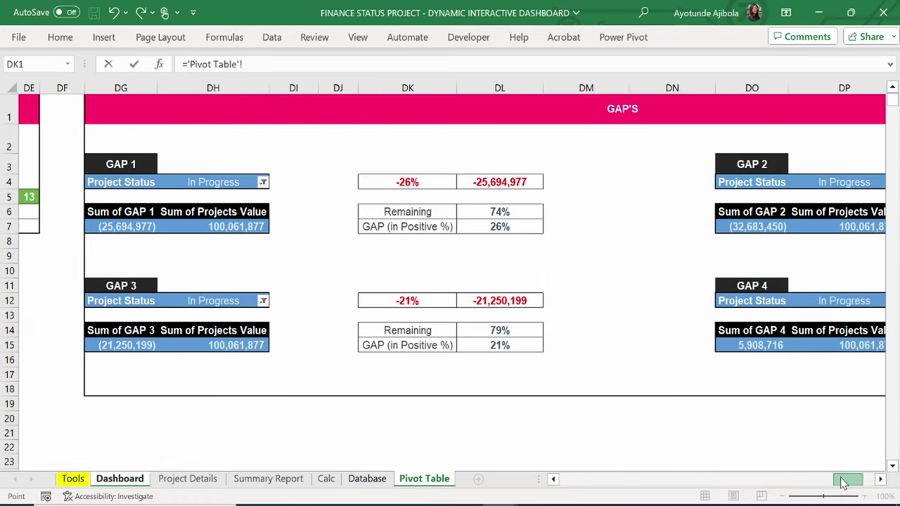
pyautogui.click(467, 344)
pyautogui.press('Return')
# Link GAP 3's value box to Pivot Table cell DL12.
pyautogui.click(661, 278)
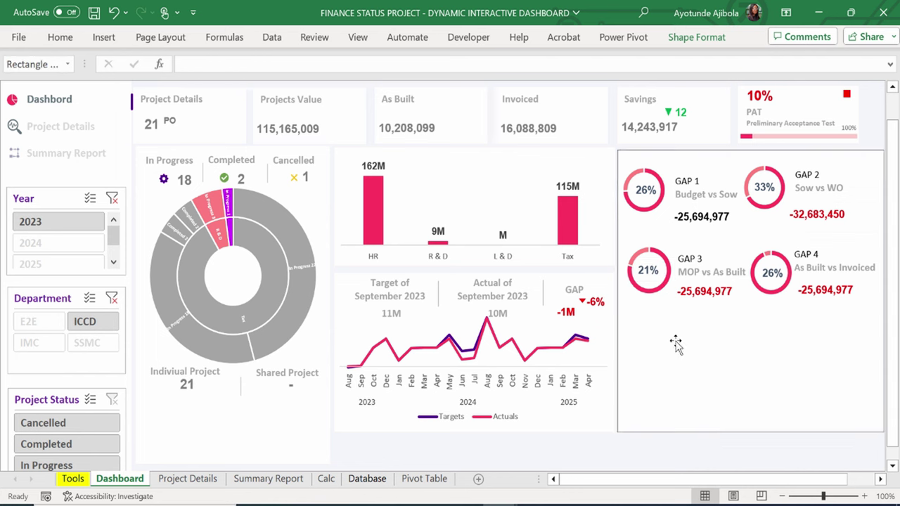
pyautogui.click(728, 289)
pyautogui.click(724, 292)
pyautogui.moveTo(259, 64); pyautogui.dragTo(188, 63)
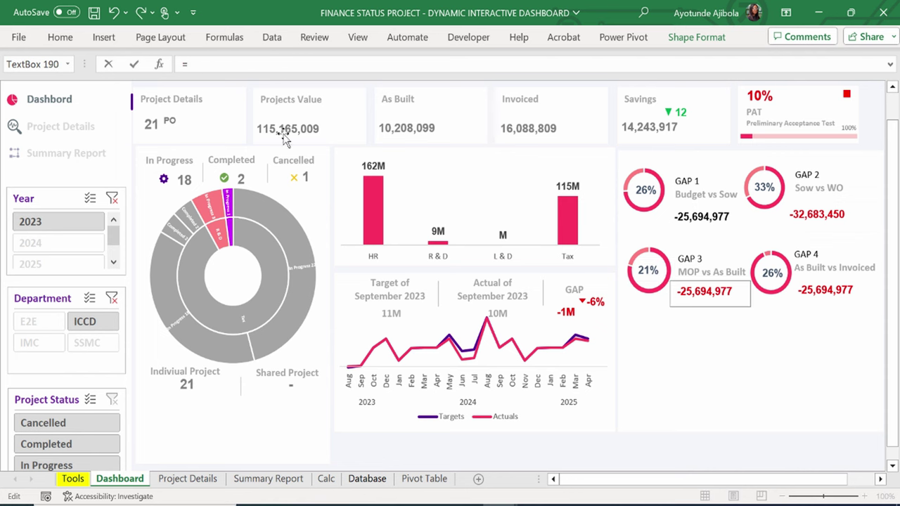
pyautogui.click(424, 479)
pyautogui.click(482, 301)
pyautogui.press('Return')
# Link GAP 4's percentage label to Pivot Table cell DT15.
pyautogui.click(823, 290)
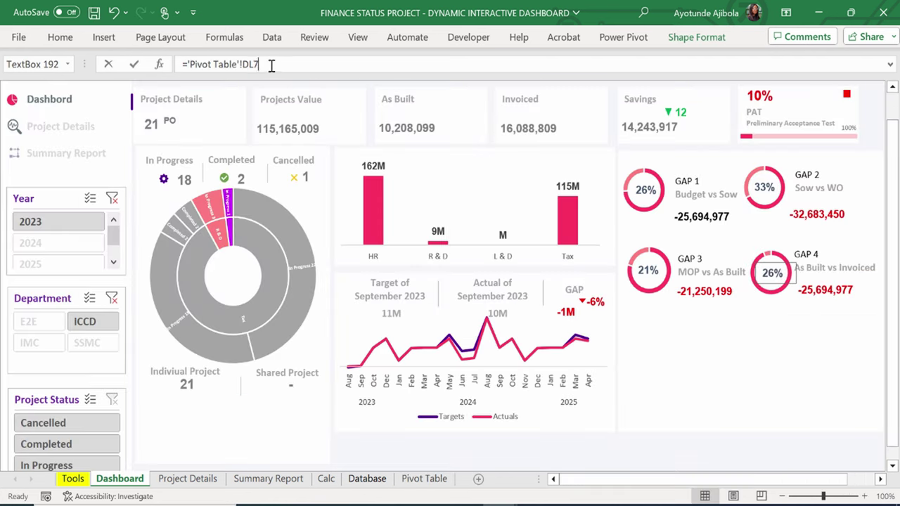
pyautogui.moveTo(272, 64); pyautogui.dragTo(185, 64)
pyautogui.click(424, 479)
pyautogui.moveTo(848, 479); pyautogui.dragTo(851, 480)
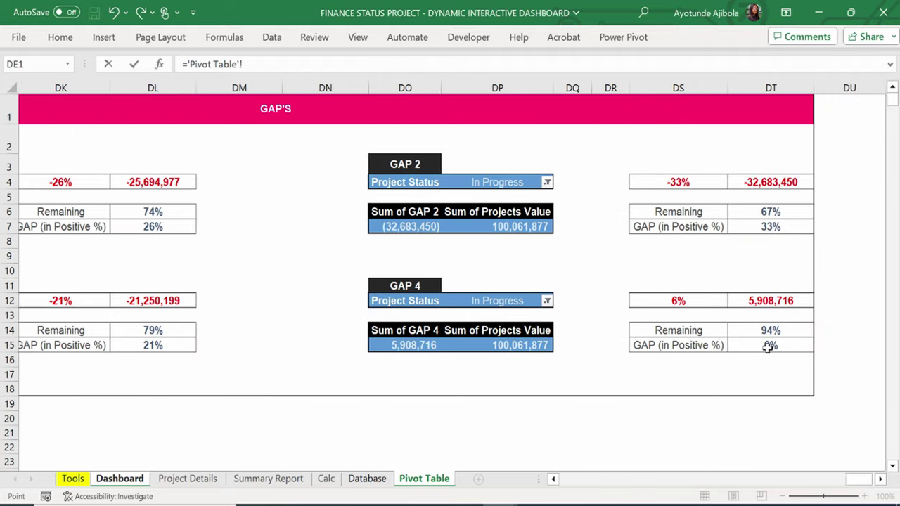
pyautogui.click(768, 345)
pyautogui.press('Return')
# Link GAP 4's value box to Pivot Table cell DT12.
pyautogui.click(802, 289)
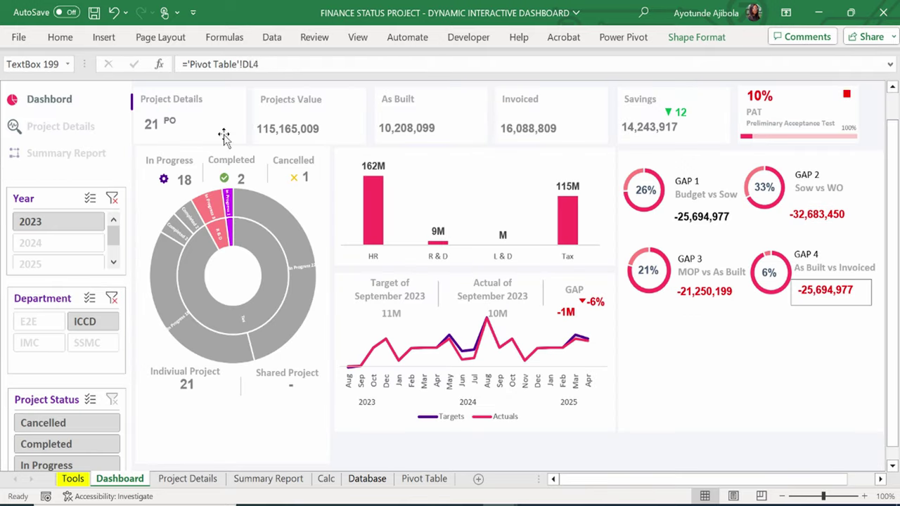
pyautogui.moveTo(260, 64); pyautogui.dragTo(187, 64)
pyautogui.press('BackSpace')
pyautogui.click(424, 479)
pyautogui.click(778, 300)
pyautogui.press('Return')
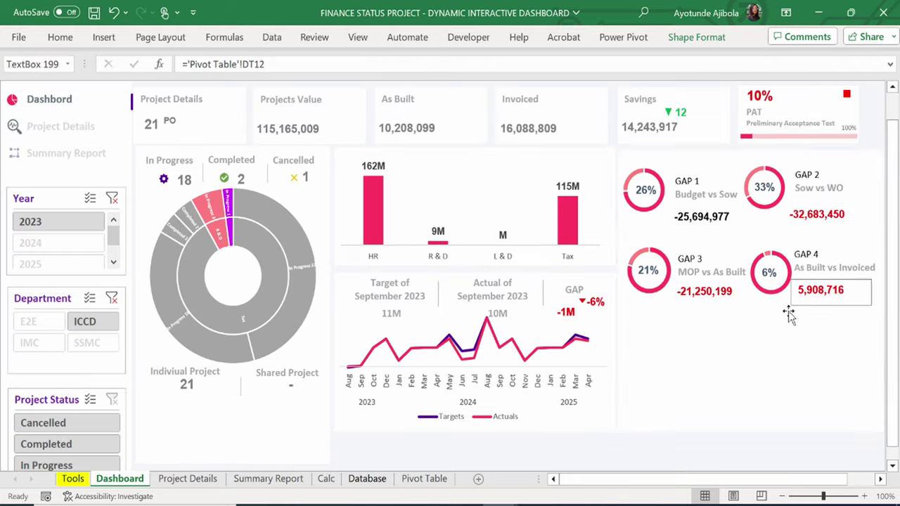
# Format Painter GAP 1's value style onto the GAP 2, 3 and 4 values, then go to Database.
pyautogui.click(707, 216)
pyautogui.click(59, 36)
pyautogui.click(46, 86)
pyautogui.click(817, 214)
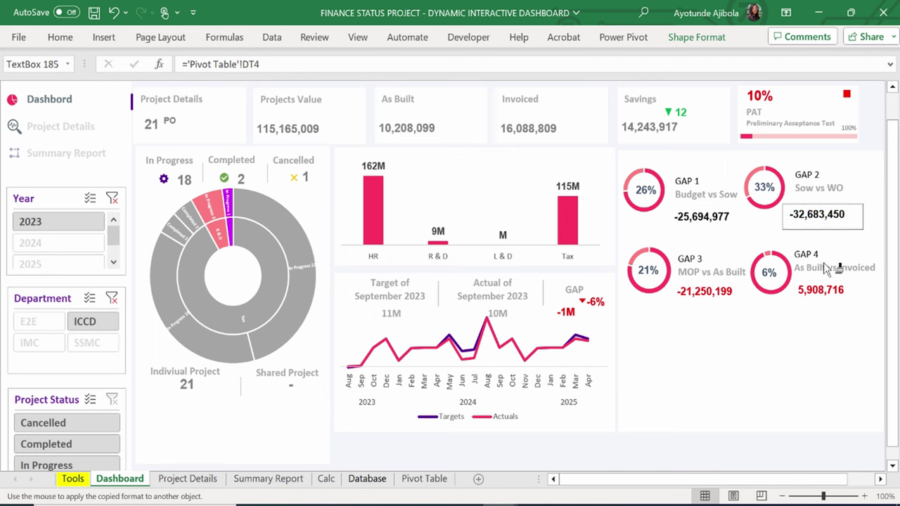
pyautogui.click(822, 290)
pyautogui.click(705, 291)
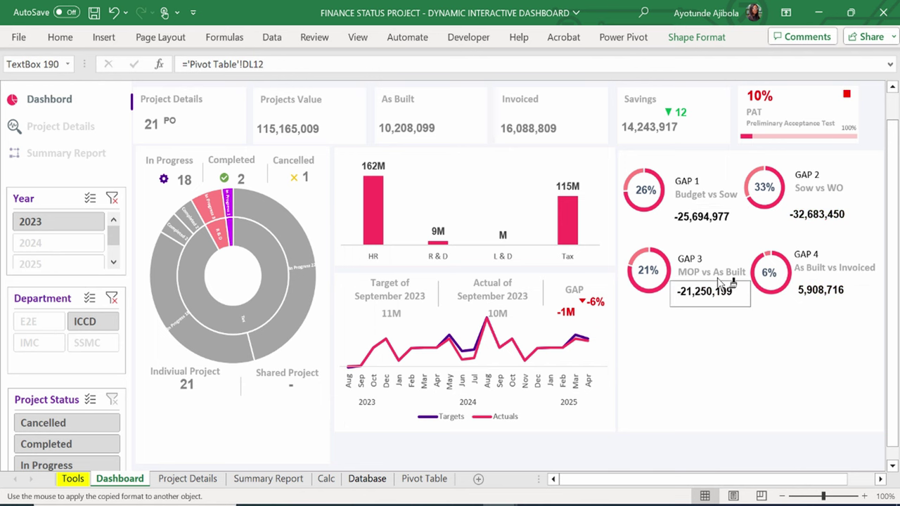
pyautogui.click(367, 479)
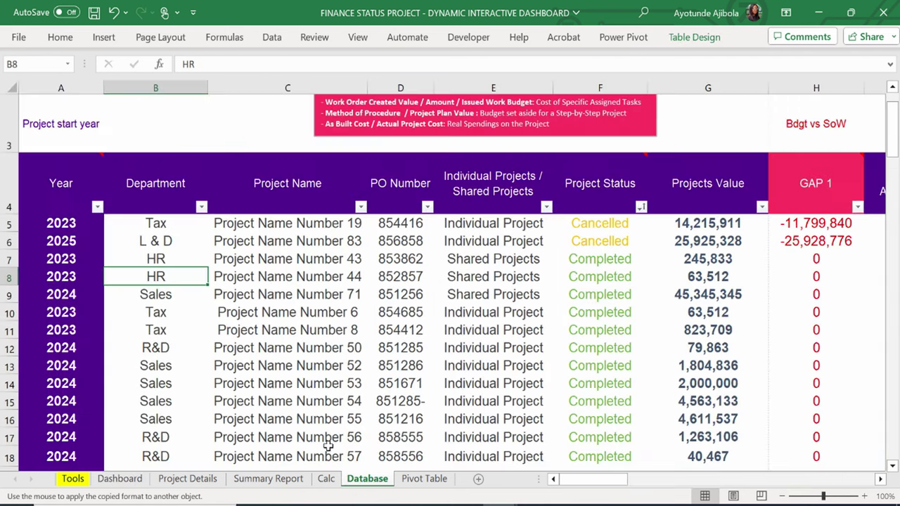
# Select the whole data table and create a PivotTable from it on a new sheet.
pyautogui.click(50, 163)
pyautogui.hotkey('ctrl', 'shift', 'Right')
pyautogui.hotkey('ctrl', 'shift', 'Down')
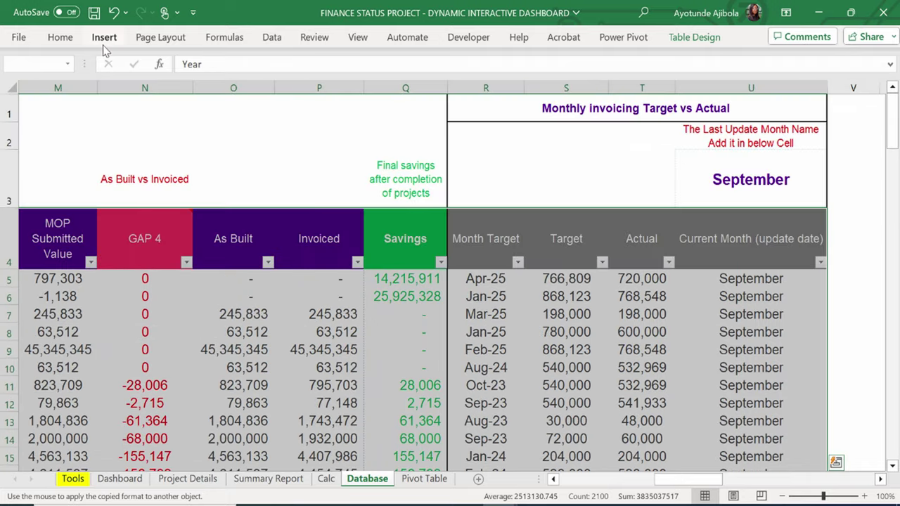
pyautogui.click(104, 38)
pyautogui.click(32, 71)
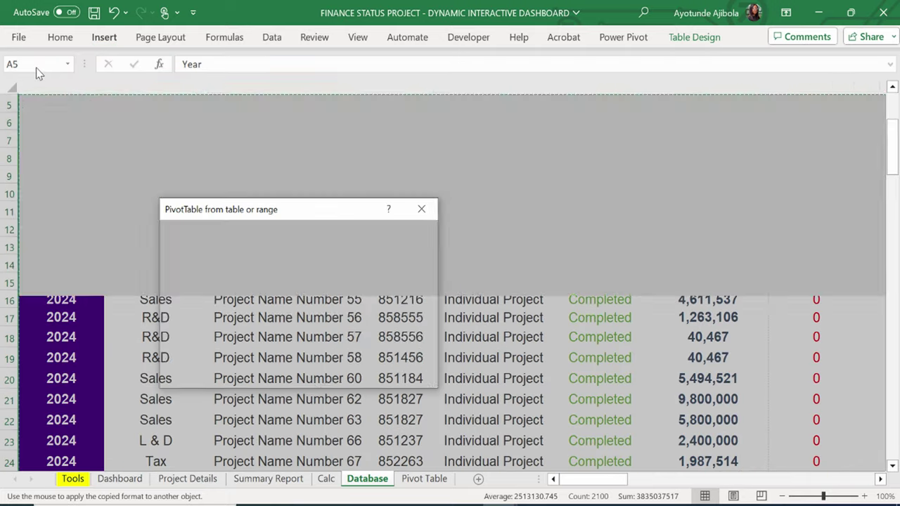
pyautogui.click(349, 374)
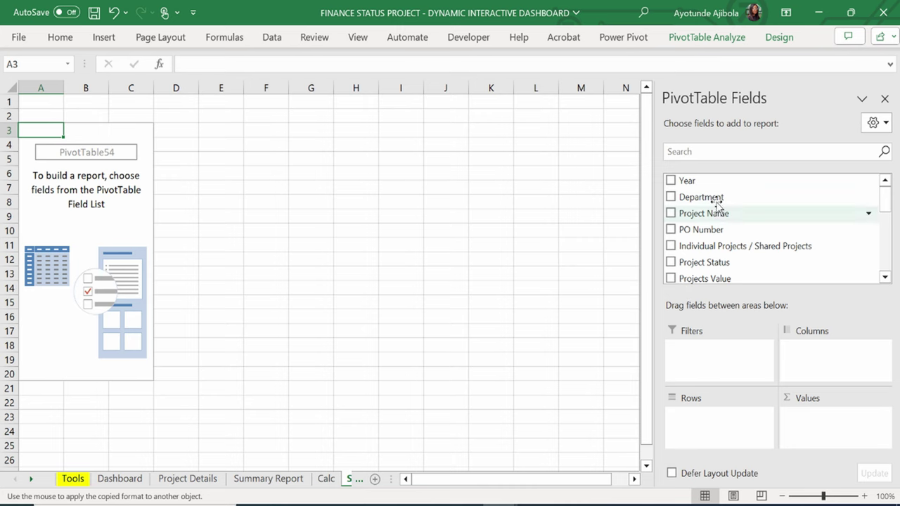
# Put Department in Rows and the GAP 1–GAP 4 totals in Values.
pyautogui.moveTo(712, 199); pyautogui.dragTo(726, 426)
pyautogui.scroll(-2, 703, 225)
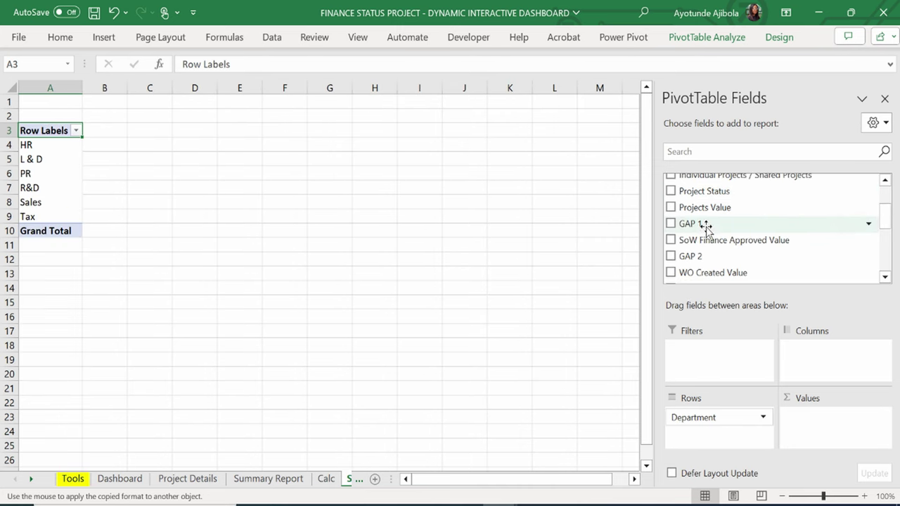
pyautogui.moveTo(701, 224); pyautogui.dragTo(823, 426)
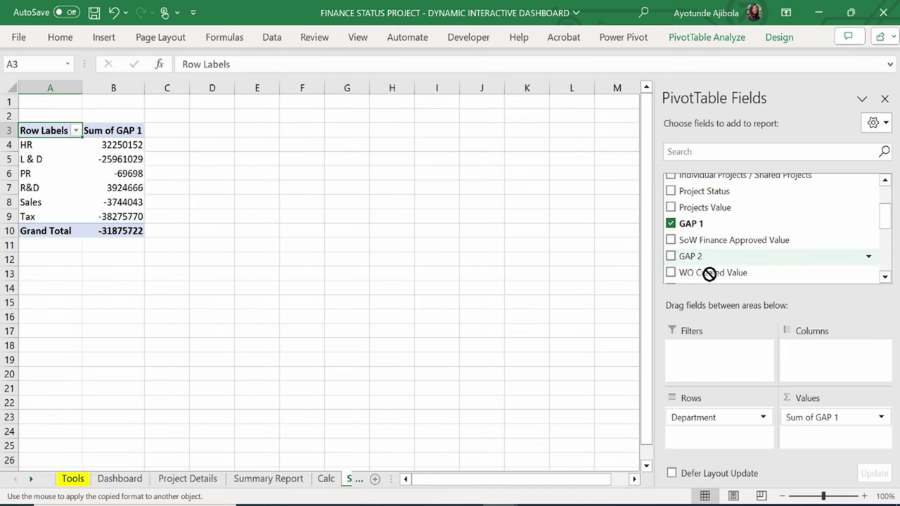
pyautogui.moveTo(702, 257); pyautogui.dragTo(824, 431)
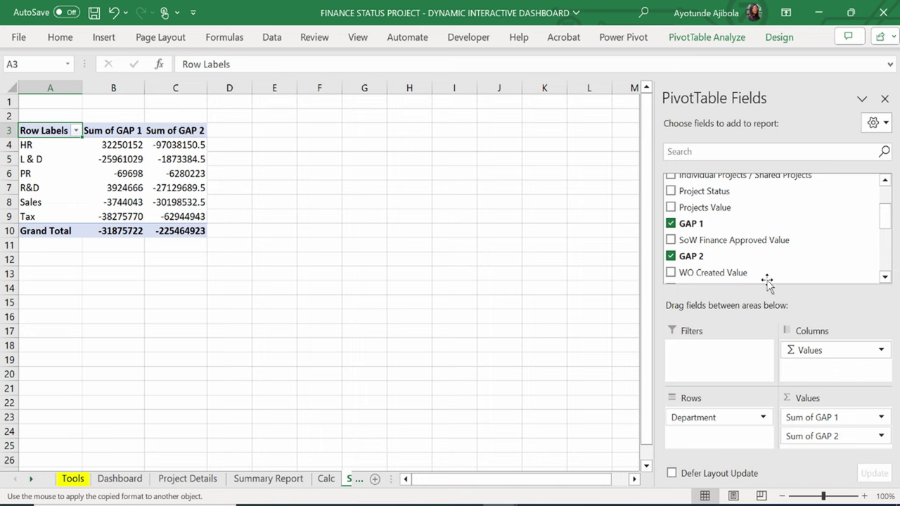
pyautogui.scroll(-2, 767, 281)
pyautogui.moveTo(701, 218); pyautogui.dragTo(830, 457)
pyautogui.moveTo(696, 251); pyautogui.dragTo(816, 460)
# Apply Comma Style to value columns B through E.
pyautogui.click(358, 316)
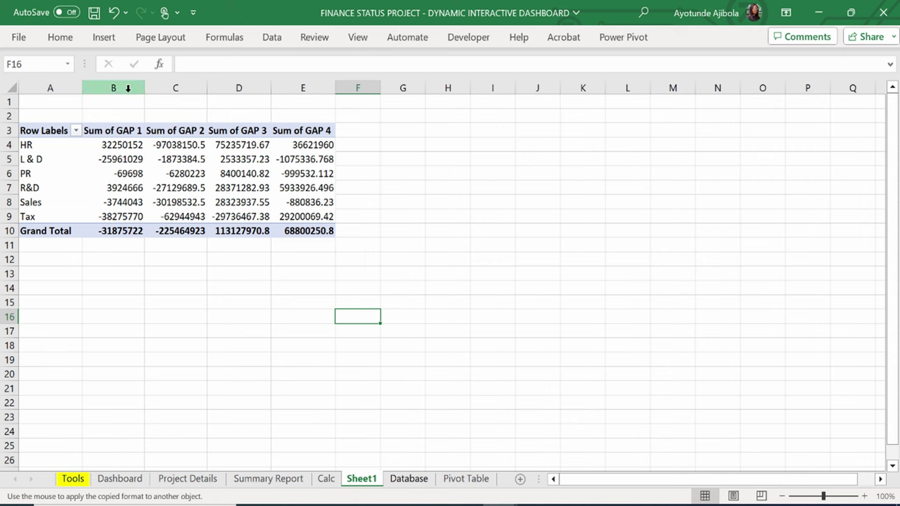
pyautogui.moveTo(122, 87); pyautogui.dragTo(302, 159)
pyautogui.click(60, 37)
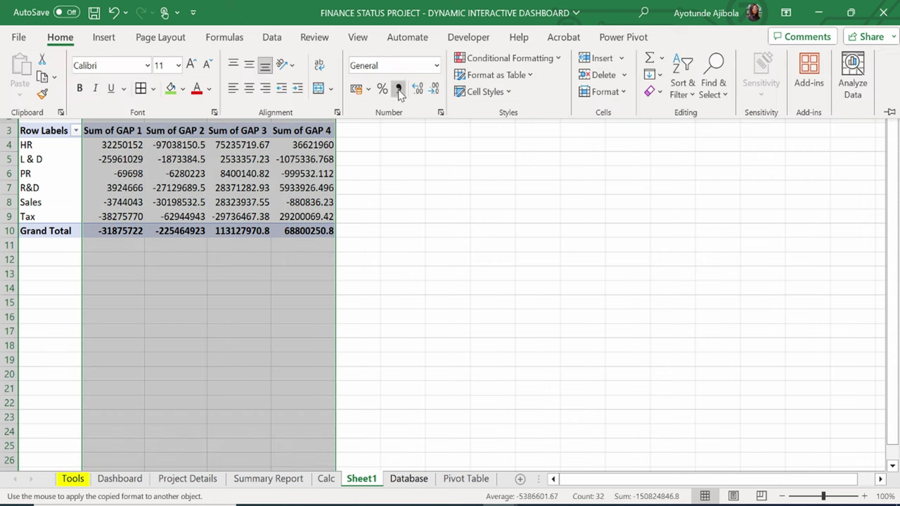
pyautogui.click(399, 89)
# Rename the first two value fields to GAP 1 and GAP 2.
pyautogui.click(820, 417)
pyautogui.click(806, 399)
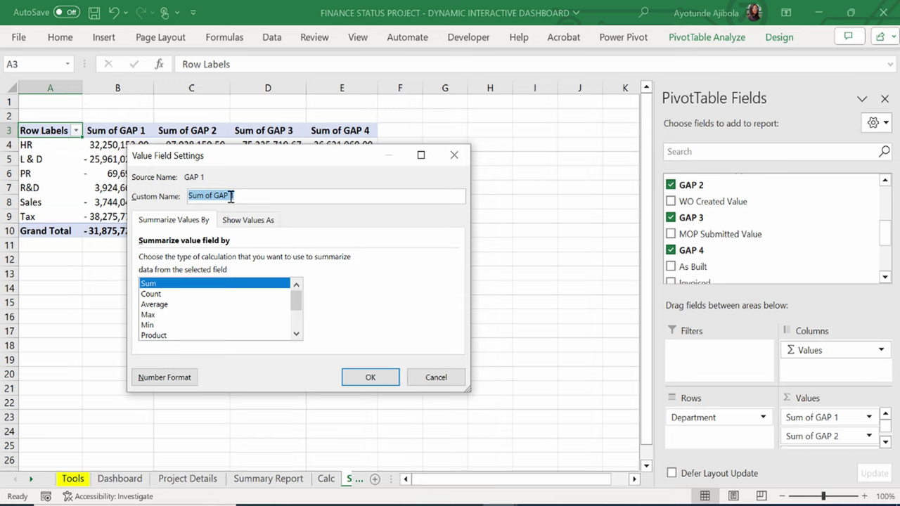
pyautogui.click(300, 199)
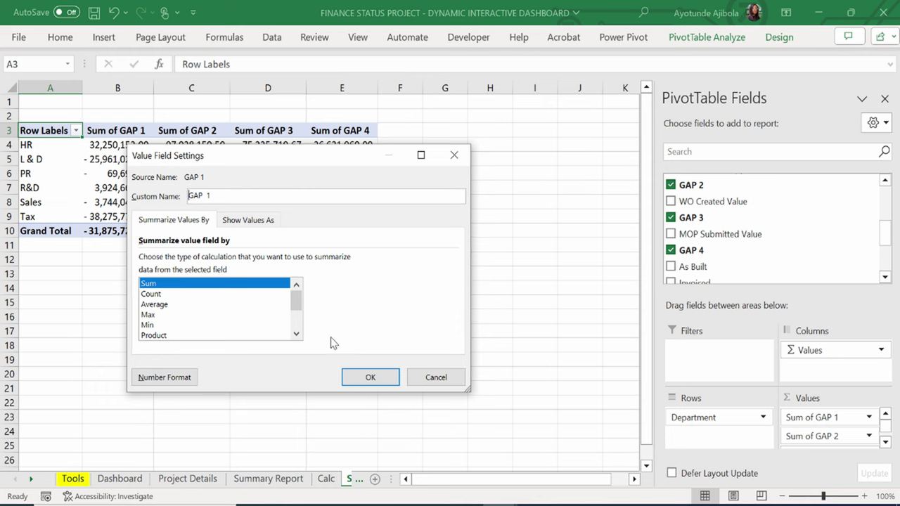
pyautogui.click(368, 377)
pyautogui.doubleClick(809, 430)
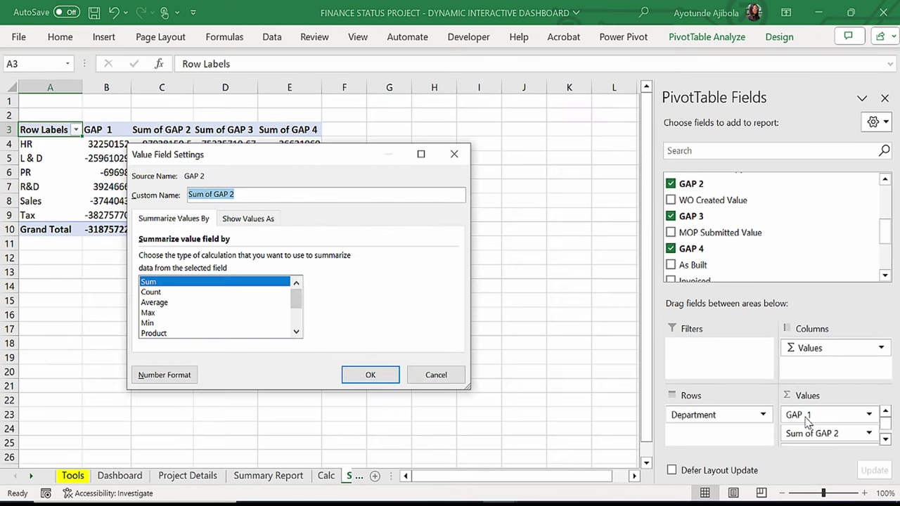
pyautogui.click(212, 194)
pyautogui.press('BackSpace')
pyautogui.click(356, 380)
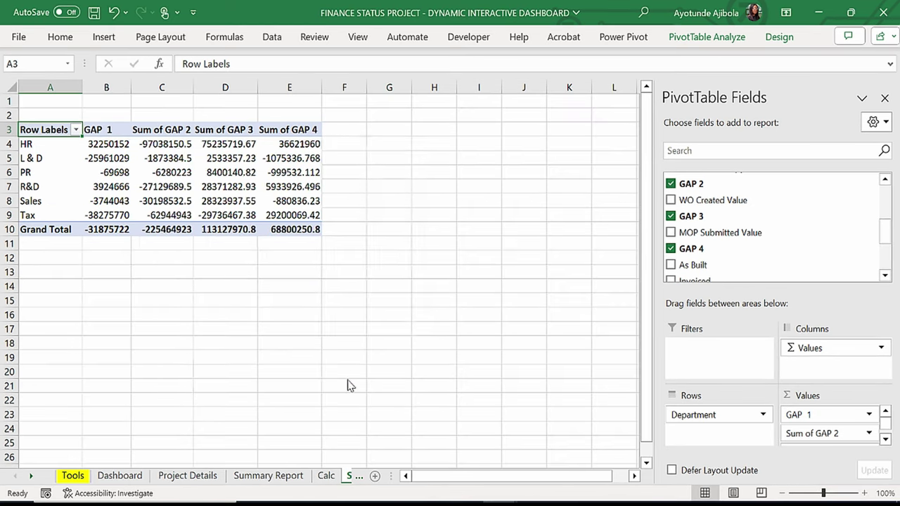
# Rename the remaining value fields to GAP 3 and GAP 4 and paste the pivot onto the Dashboard.
pyautogui.scroll(-2, 860, 426)
pyautogui.click(855, 419)
pyautogui.click(809, 401)
pyautogui.click(216, 194)
pyautogui.press('BackSpace')
pyautogui.press('BackSpace')
pyautogui.press('BackSpace')
pyautogui.press('BackSpace')
pyautogui.press('BackSpace')
pyautogui.press('BackSpace')
pyautogui.press('BackSpace')
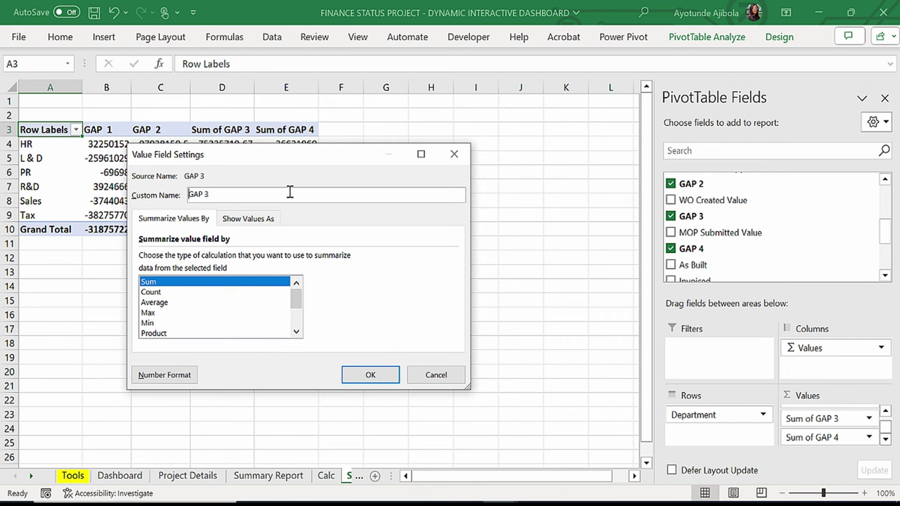
pyautogui.click(371, 375)
pyautogui.click(855, 438)
pyautogui.click(795, 416)
pyautogui.click(213, 194)
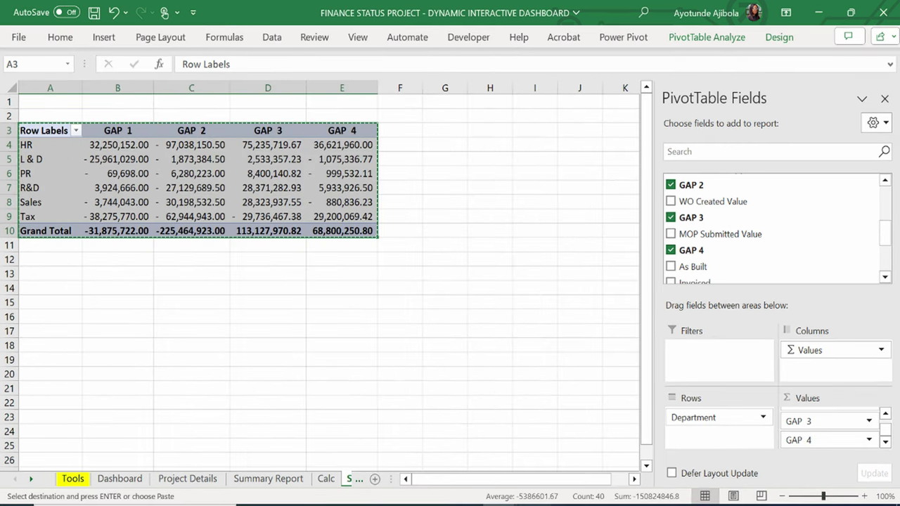
pyautogui.click(119, 478)
pyautogui.hotkey('ctrl', 'v')
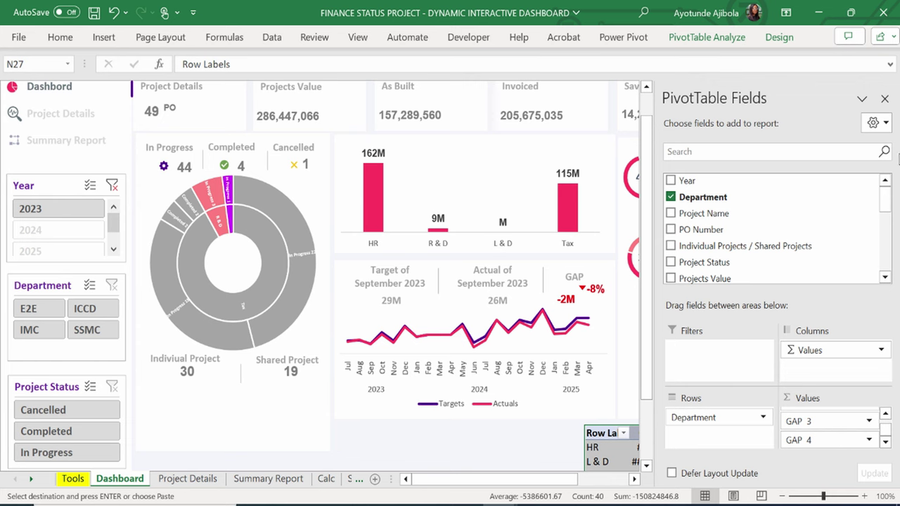
# Set the GAP pivot table's style to None so full values show, and copy it.
pyautogui.click(885, 98)
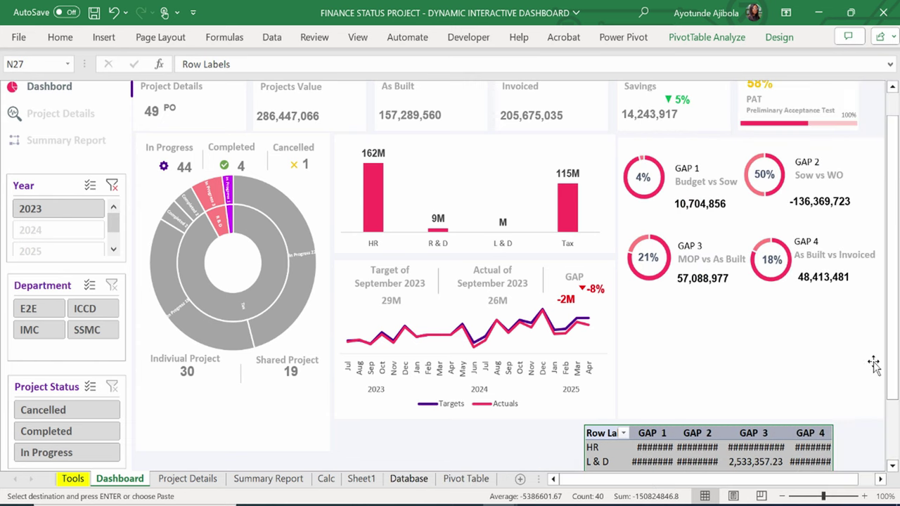
pyautogui.scroll(-1, 867, 364)
pyautogui.scroll(-1, 867, 364)
pyautogui.click(716, 40)
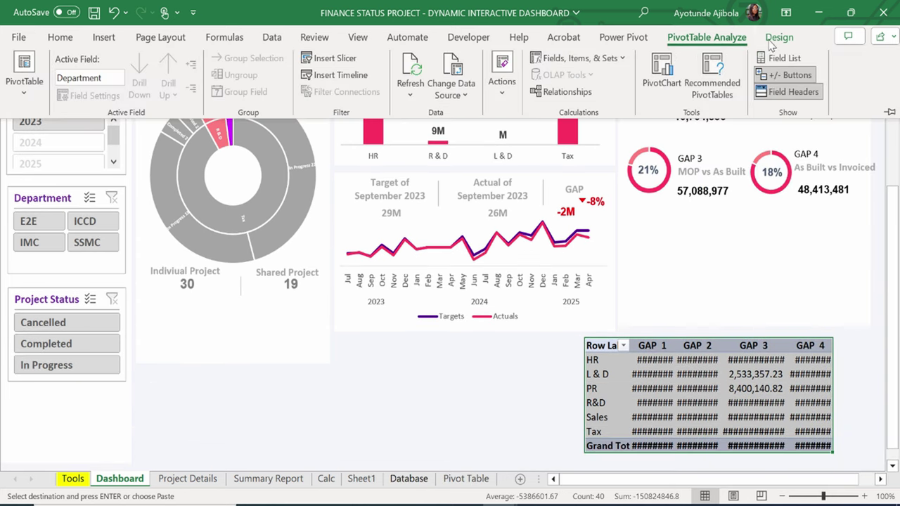
pyautogui.click(777, 39)
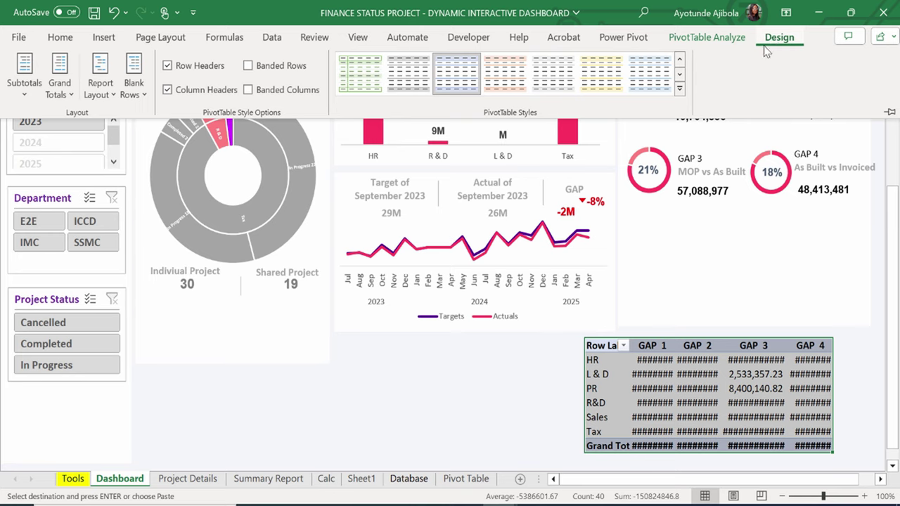
pyautogui.click(680, 63)
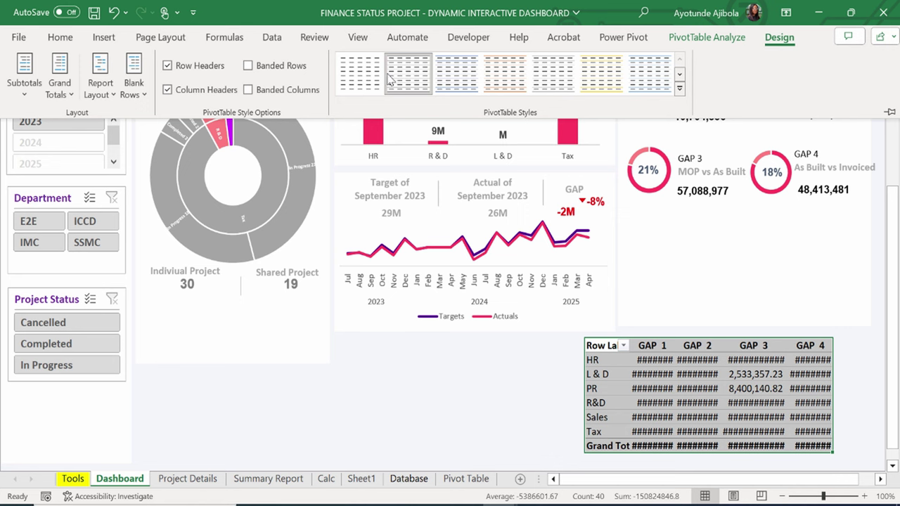
pyautogui.click(360, 73)
pyautogui.hotkey('ctrl', 'c')
pyautogui.click(643, 257)
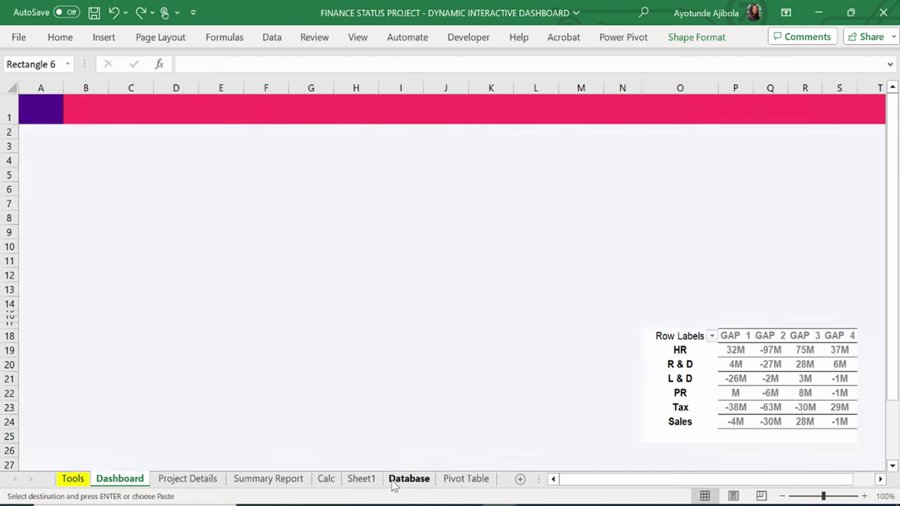
# On the Database sheet, select the milestone table from Stage Number down through the Completed row.
pyautogui.click(397, 481)
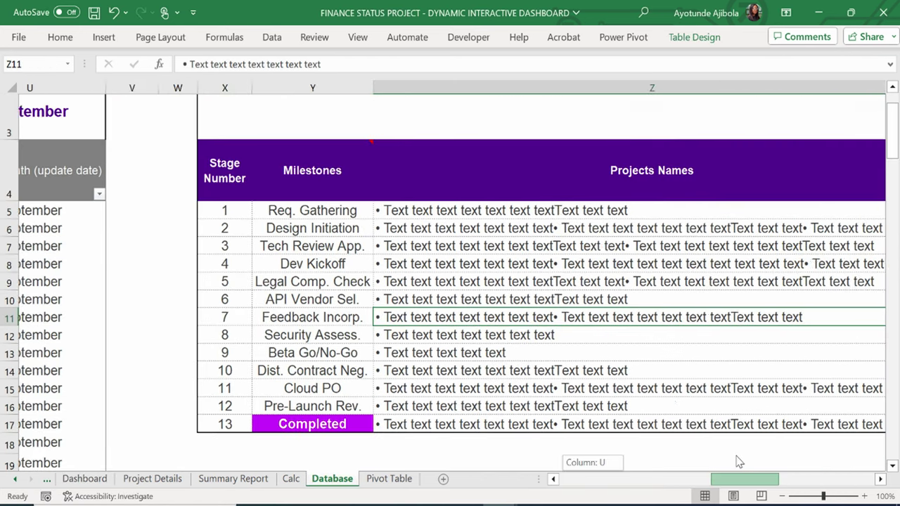
pyautogui.moveTo(736, 460); pyautogui.dragTo(742, 461)
pyautogui.moveTo(171, 172); pyautogui.dragTo(492, 406)
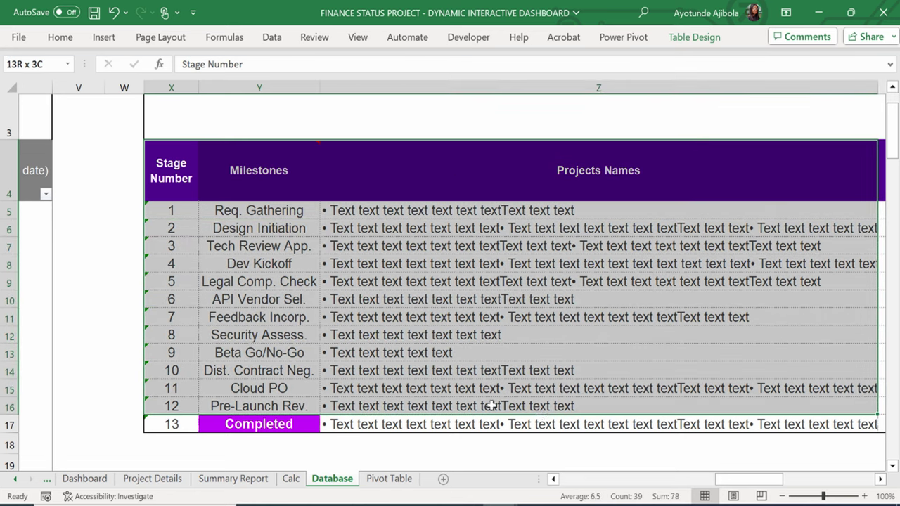
pyautogui.moveTo(555, 416); pyautogui.dragTo(694, 417)
pyautogui.moveTo(814, 422); pyautogui.dragTo(266, 423)
pyautogui.moveTo(789, 479); pyautogui.dragTo(717, 475)
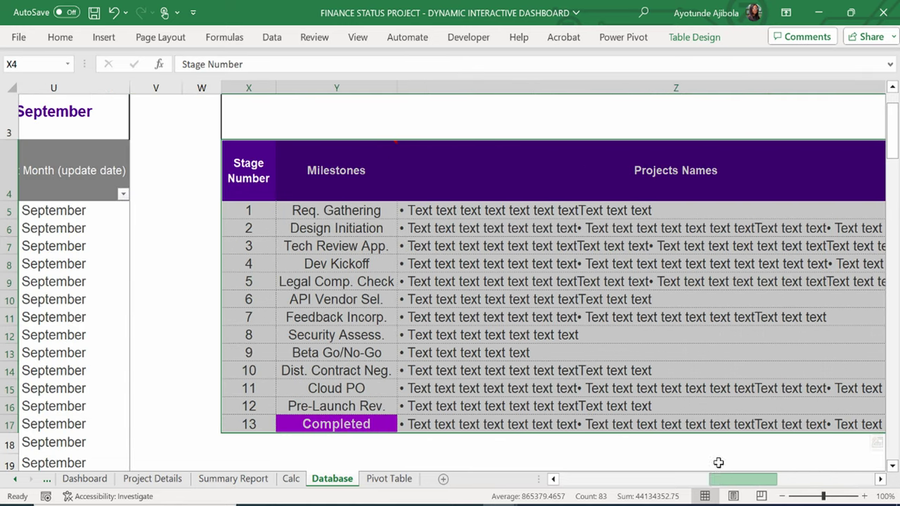
# Pivot the range with Milestones as rows and Sum of Total Projects, then select A3:B18.
pyautogui.click(103, 38)
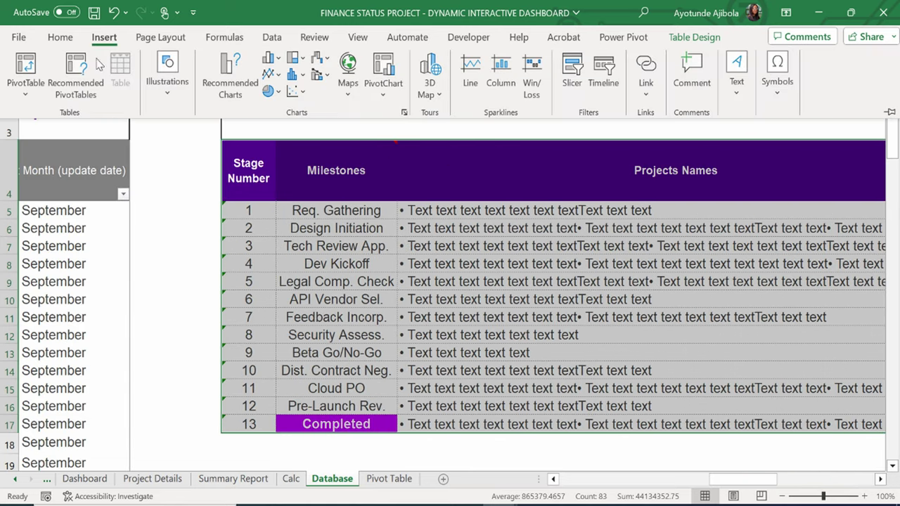
pyautogui.click(25, 88)
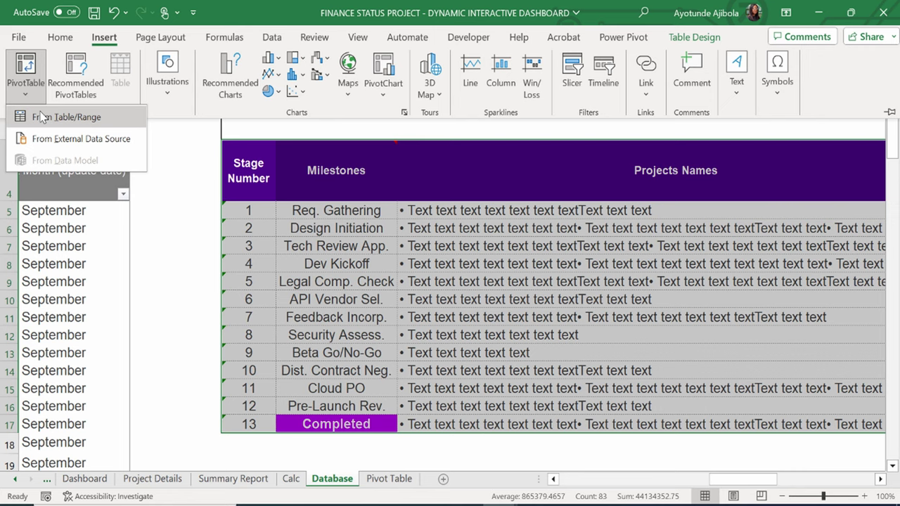
pyautogui.click(42, 117)
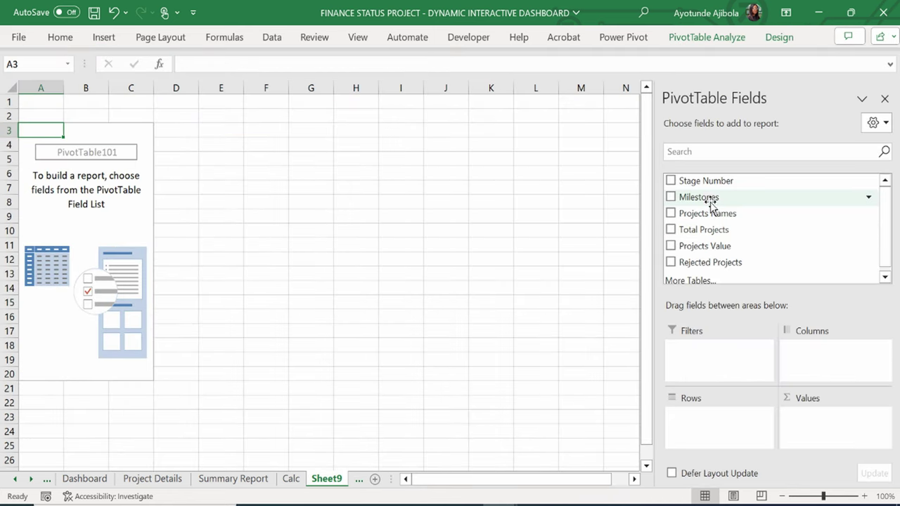
pyautogui.moveTo(710, 206); pyautogui.dragTo(733, 432)
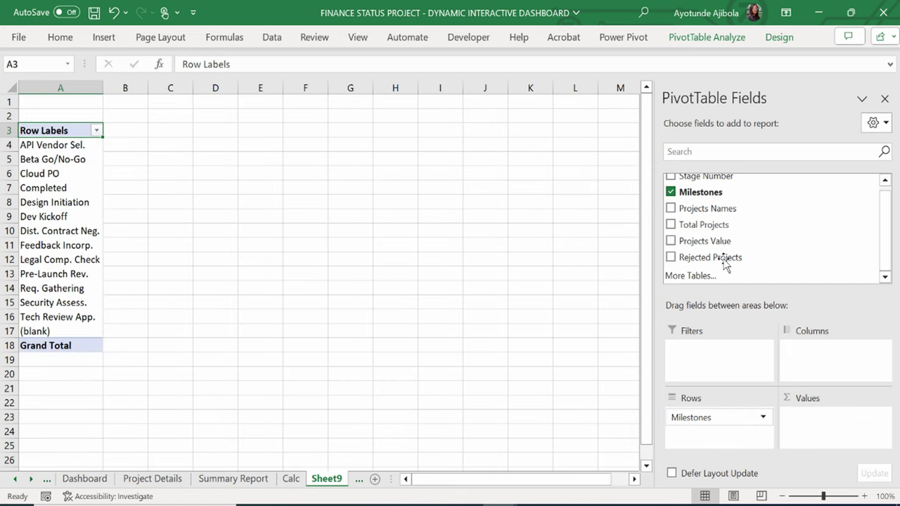
pyautogui.moveTo(718, 219); pyautogui.dragTo(827, 441)
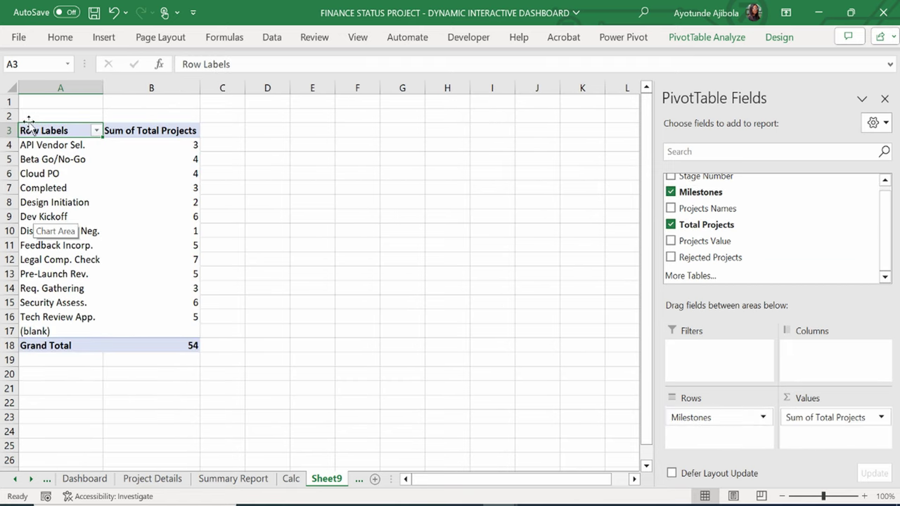
pyautogui.click(885, 99)
pyautogui.moveTo(43, 131); pyautogui.dragTo(180, 345)
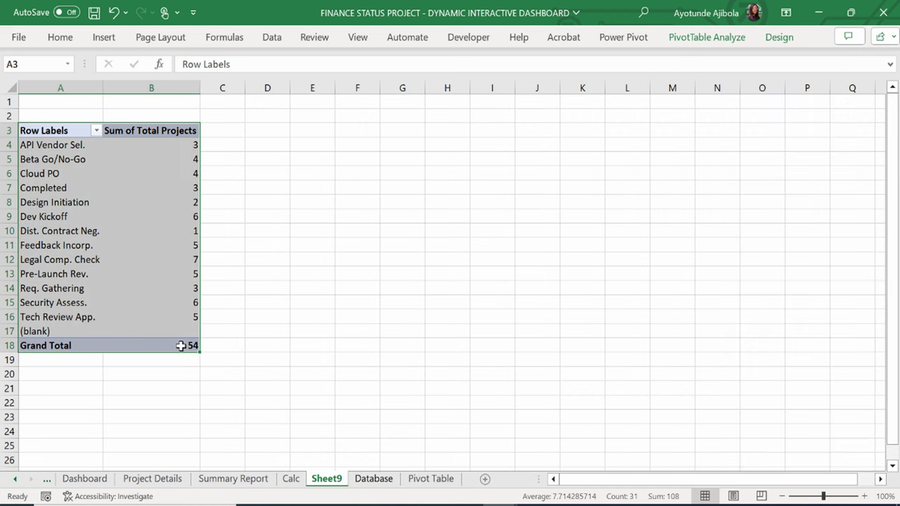
# Copy the milestone pivot table and paste it at CD15 on the Pivot Table sheet.
pyautogui.hotkey('ctrl', 'c')
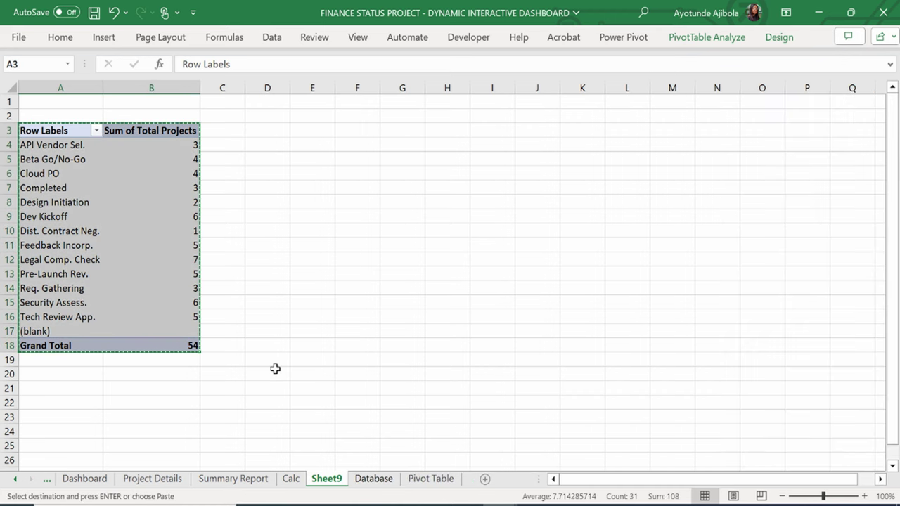
pyautogui.click(450, 479)
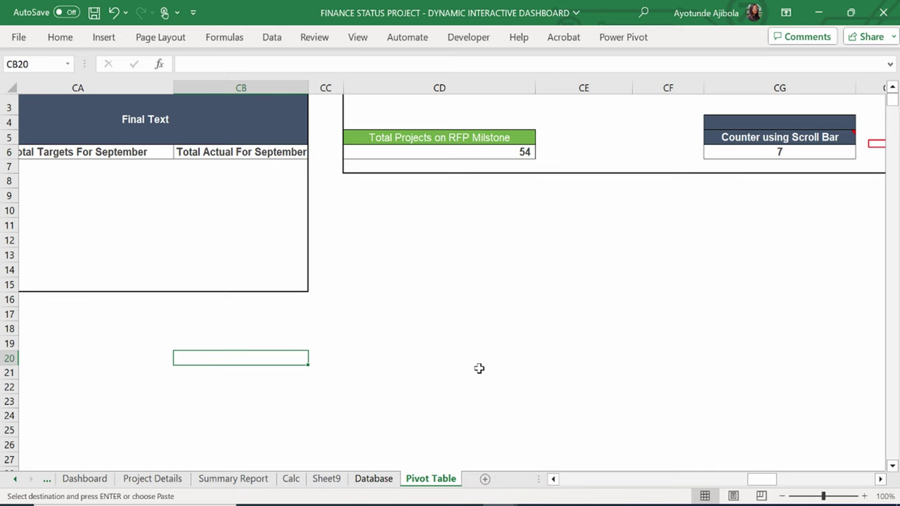
pyautogui.click(451, 282)
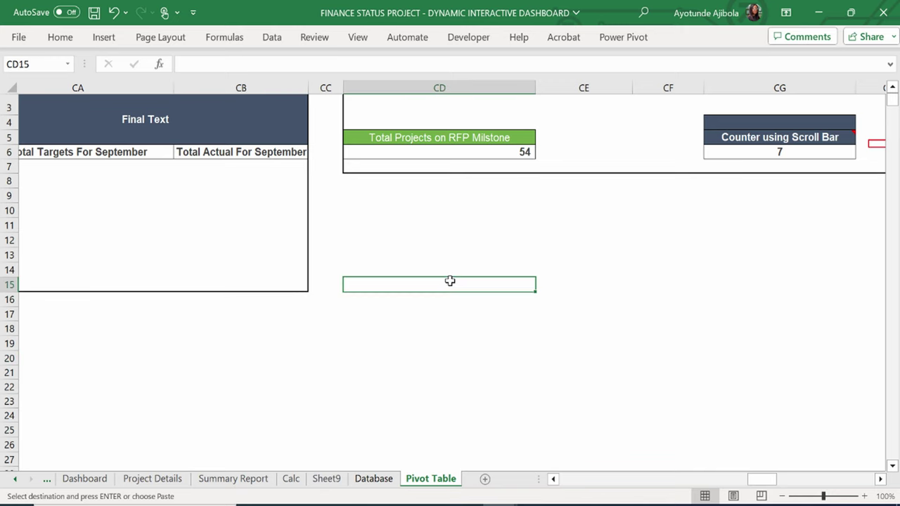
pyautogui.press('Return')
pyautogui.scroll(-2, 450, 283)
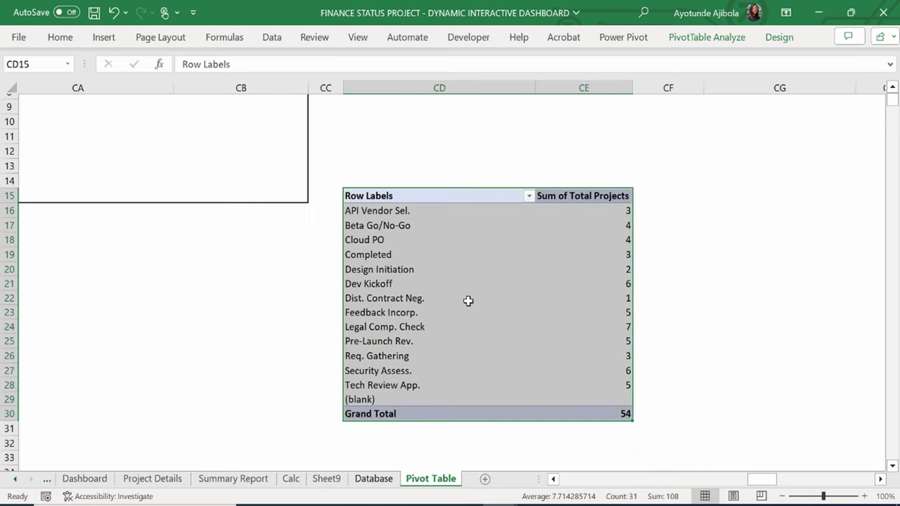
pyautogui.click(378, 283)
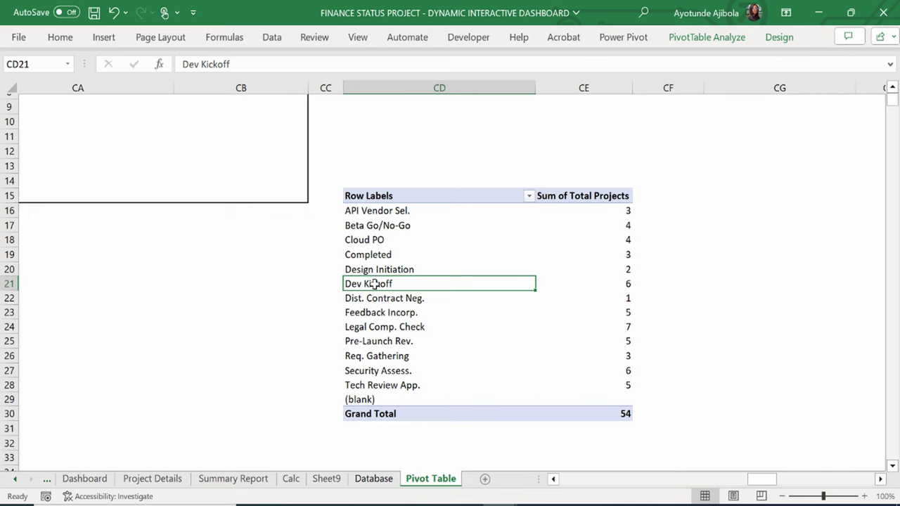
# Filter the Row Labels to exclude the (blank) milestone.
pyautogui.rightClick(375, 284)
pyautogui.click(529, 197)
pyautogui.click(529, 196)
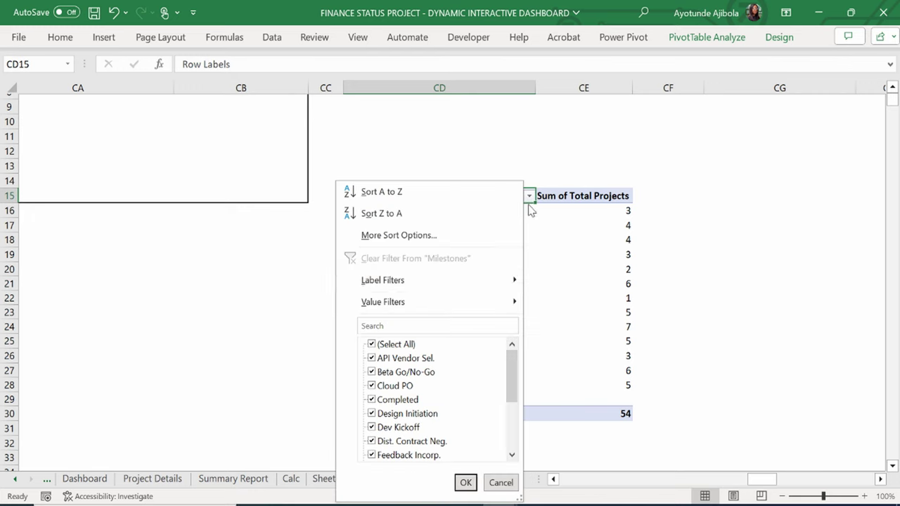
pyautogui.scroll(-3, 441, 409)
pyautogui.click(371, 442)
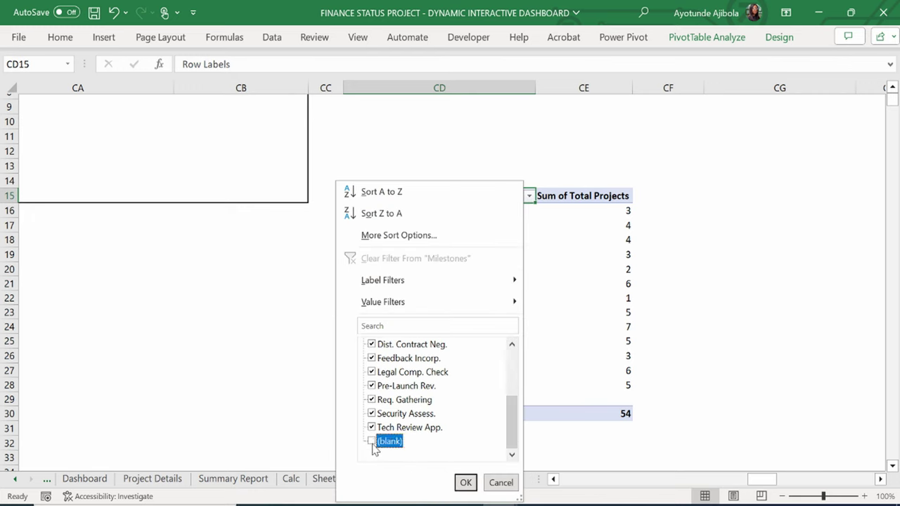
pyautogui.click(461, 482)
# Apply a blue Dark pivot style with black header and grand total.
pyautogui.moveTo(382, 195); pyautogui.dragTo(516, 400)
pyautogui.click(447, 327)
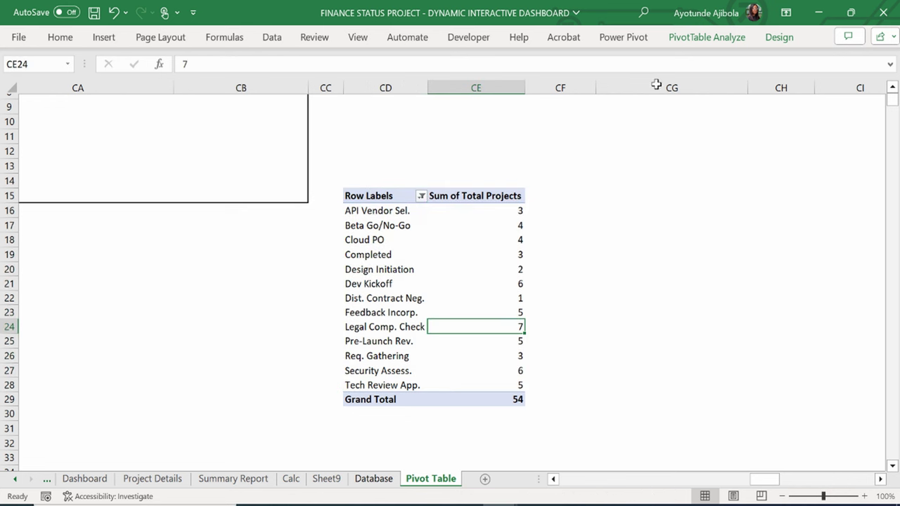
pyautogui.click(779, 36)
pyautogui.click(679, 105)
pyautogui.scroll(-5, 654, 282)
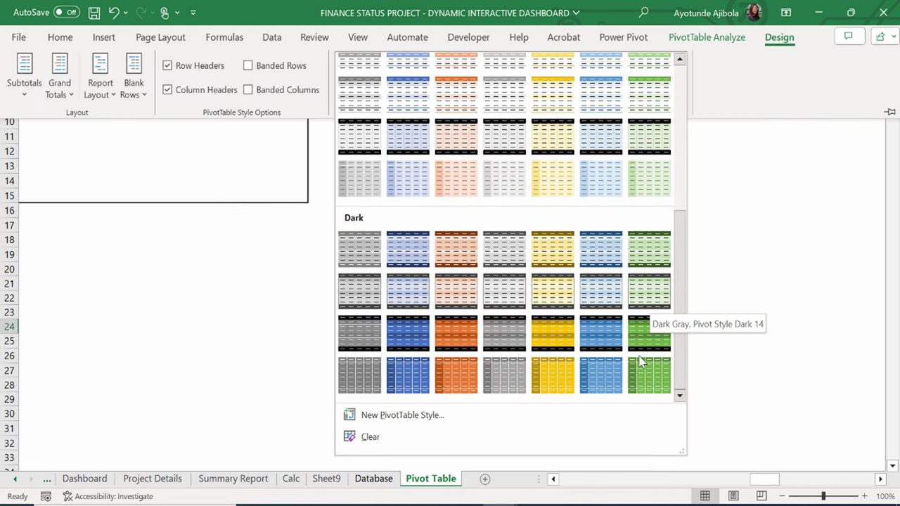
pyautogui.click(607, 328)
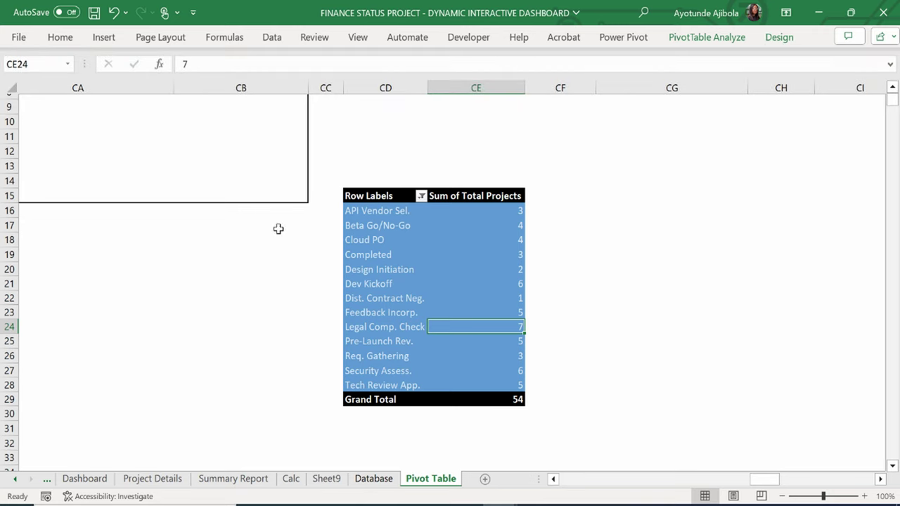
pyautogui.click(413, 215)
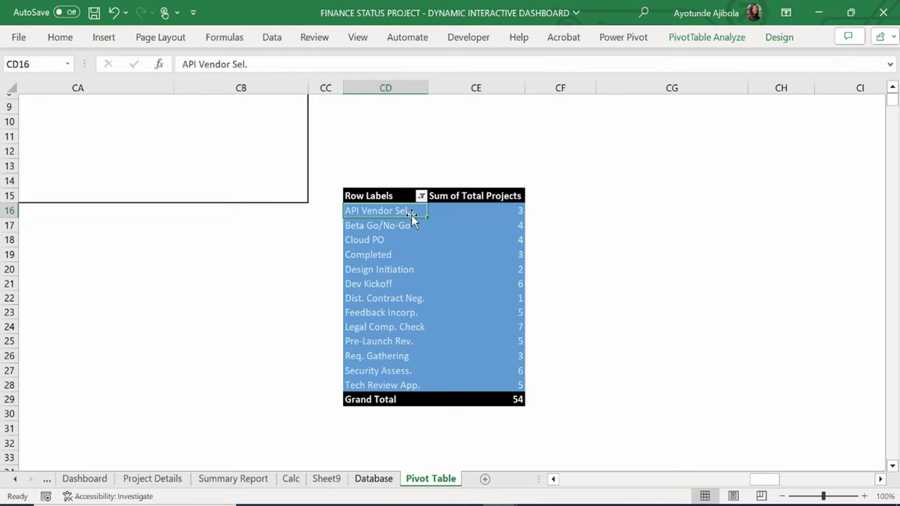
# Insert a recommended Line pivot chart of total projects per milestone and place it over the table.
pyautogui.click(104, 37)
pyautogui.click(239, 92)
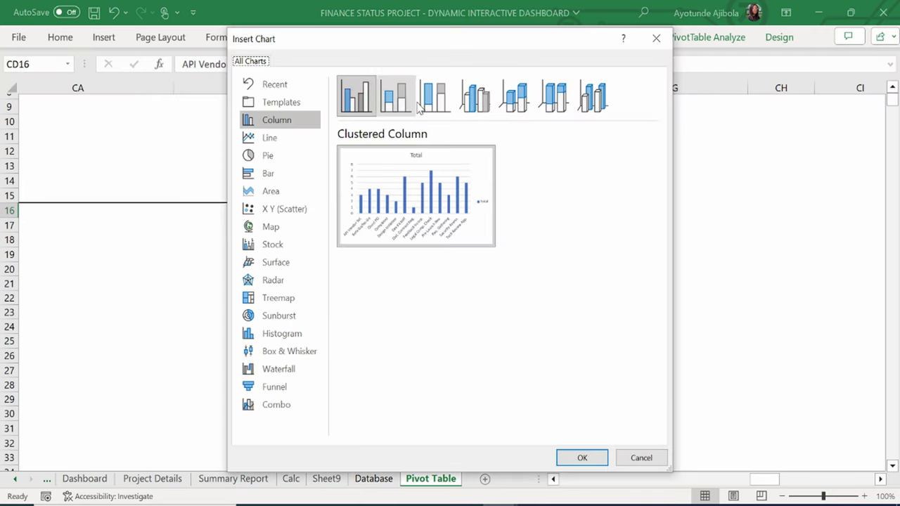
pyautogui.click(291, 141)
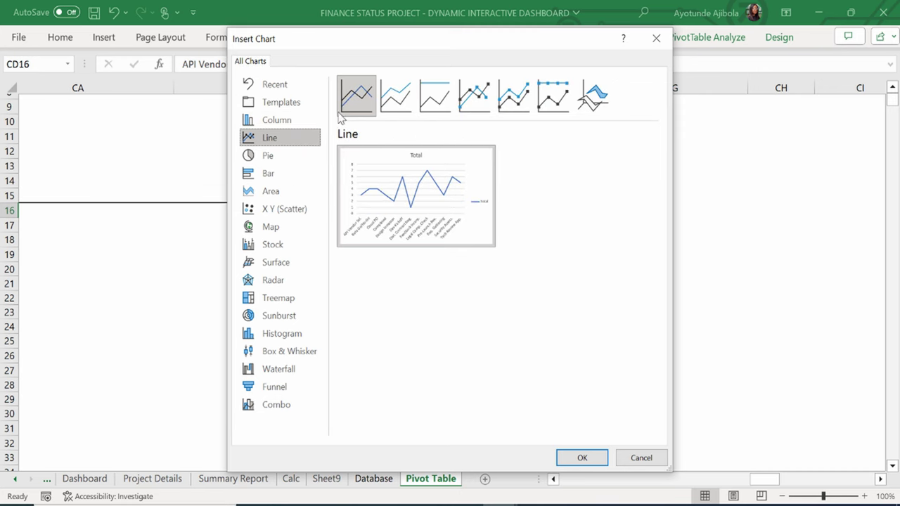
pyautogui.click(582, 458)
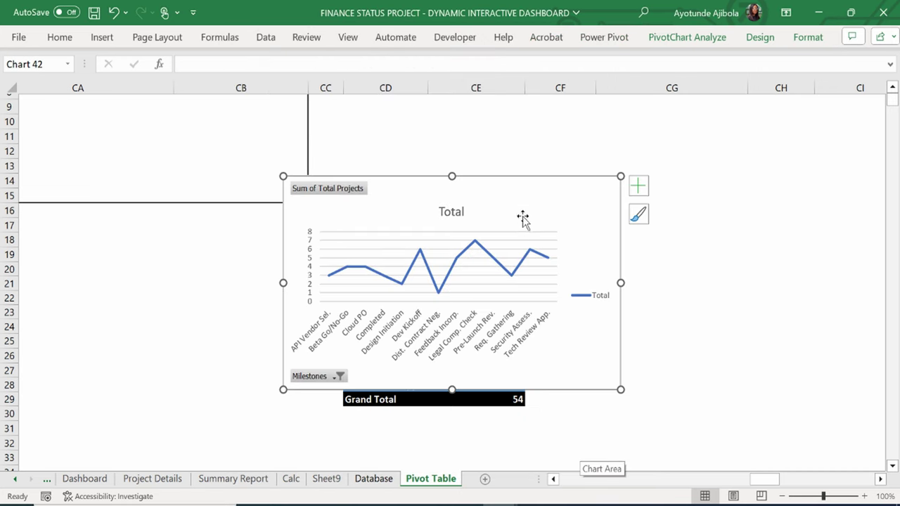
pyautogui.moveTo(527, 197)
pyautogui.mouseDown()
pyautogui.moveTo(579, 193)
pyautogui.moveTo(521, 243)
pyautogui.moveTo(466, 205)
pyautogui.moveTo(525, 191)
pyautogui.moveTo(524, 204)
pyautogui.mouseUp()
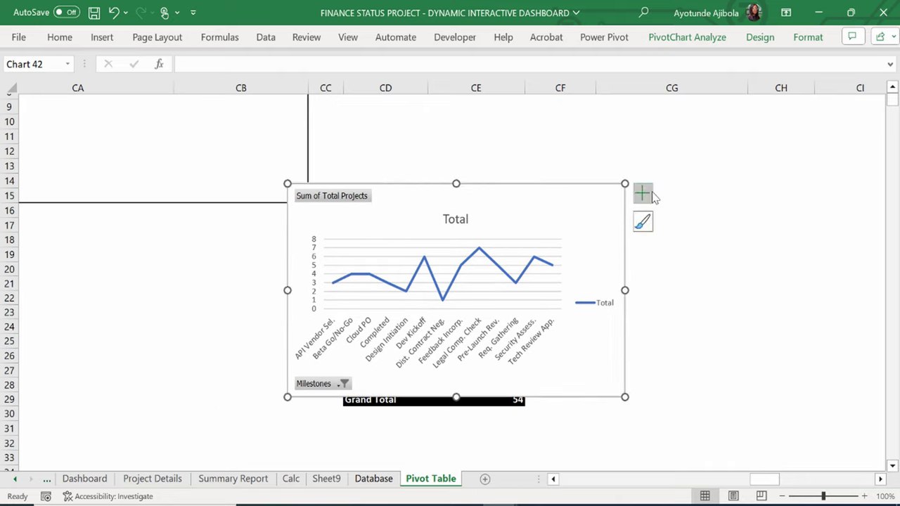
# Hide the pivot chart's field buttons and delete its legend and 'Total' title.
pyautogui.click(758, 39)
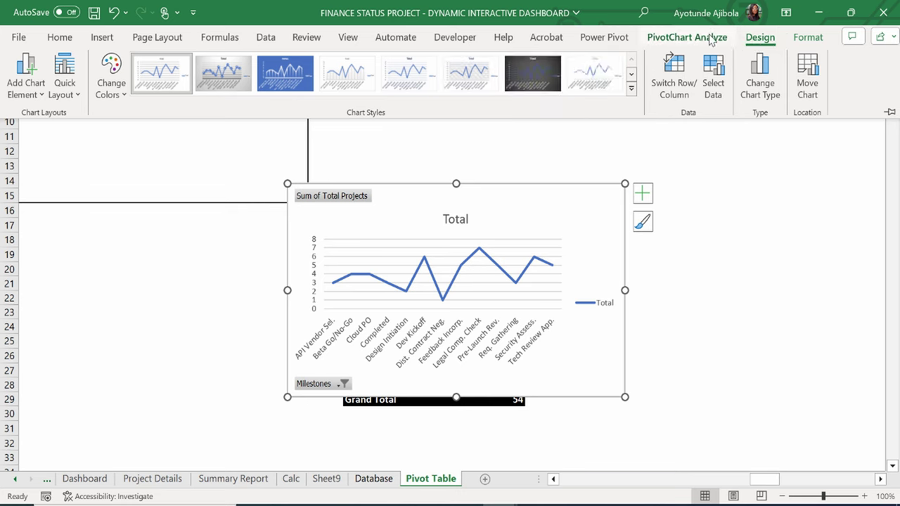
pyautogui.click(712, 38)
pyautogui.click(765, 67)
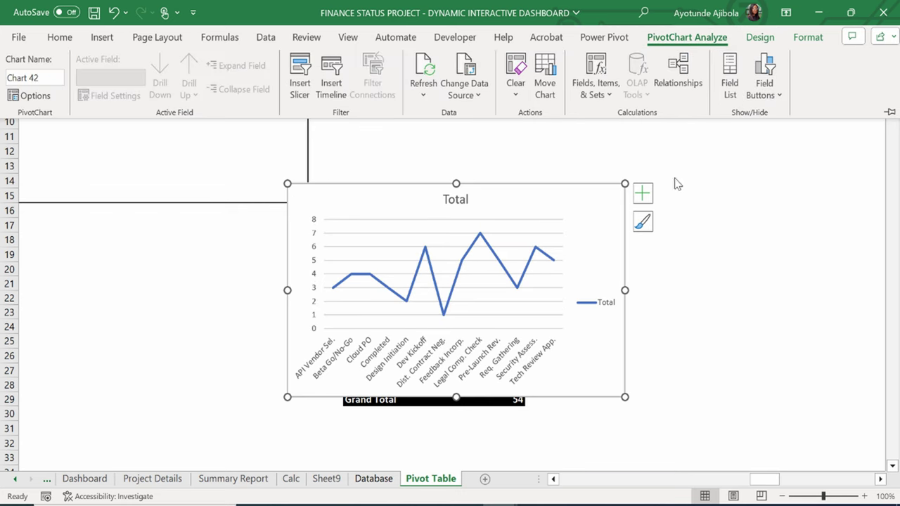
pyautogui.click(601, 306)
pyautogui.click(605, 309)
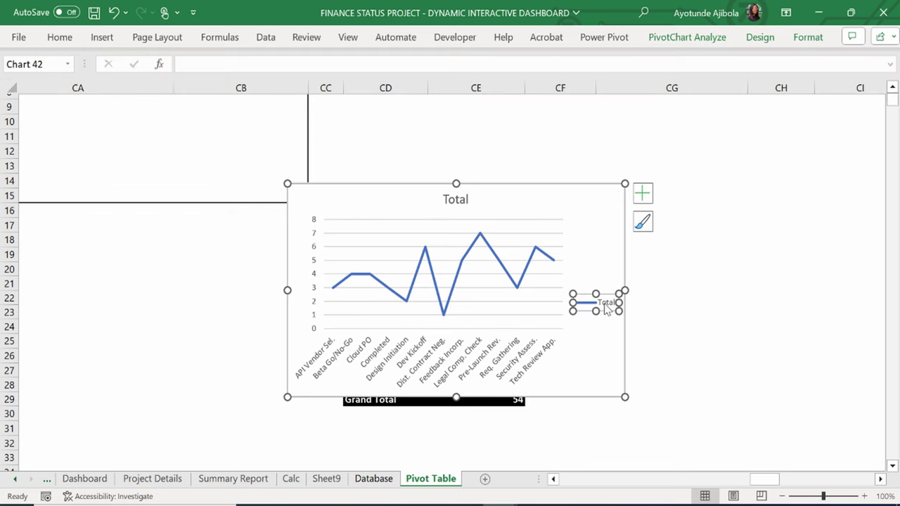
pyautogui.press('Delete')
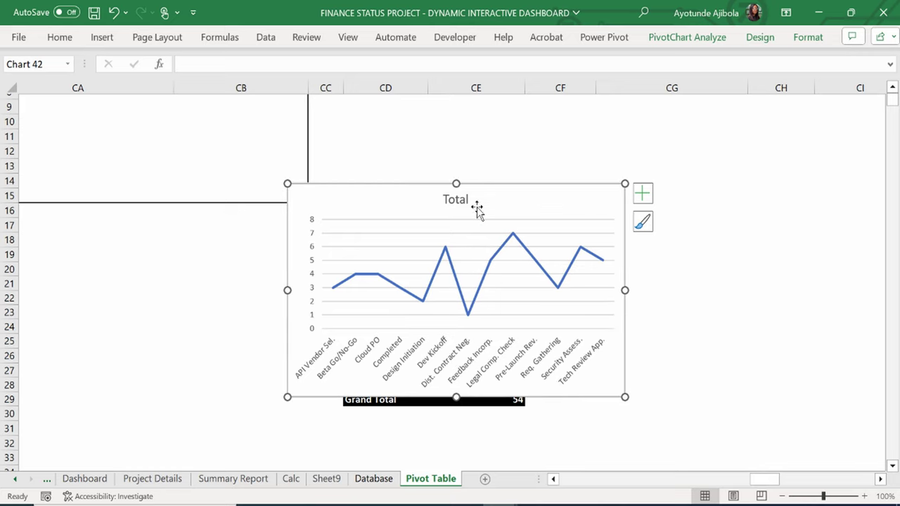
pyautogui.press('Delete')
# Delete the vertical axis labels and the horizontal gridlines.
pyautogui.click(313, 227)
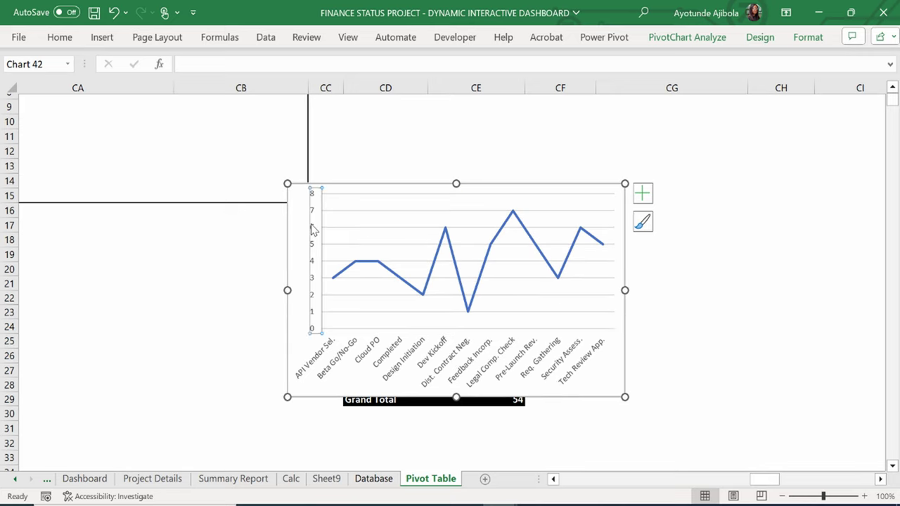
pyautogui.press('Delete')
pyautogui.click(355, 218)
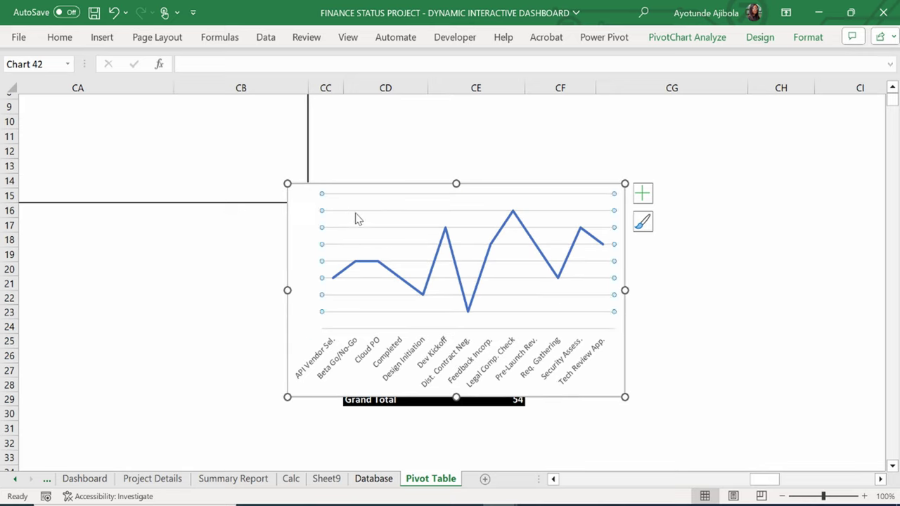
pyautogui.press('Delete')
# Set the category axis labels to font size 8.
pyautogui.click(467, 355)
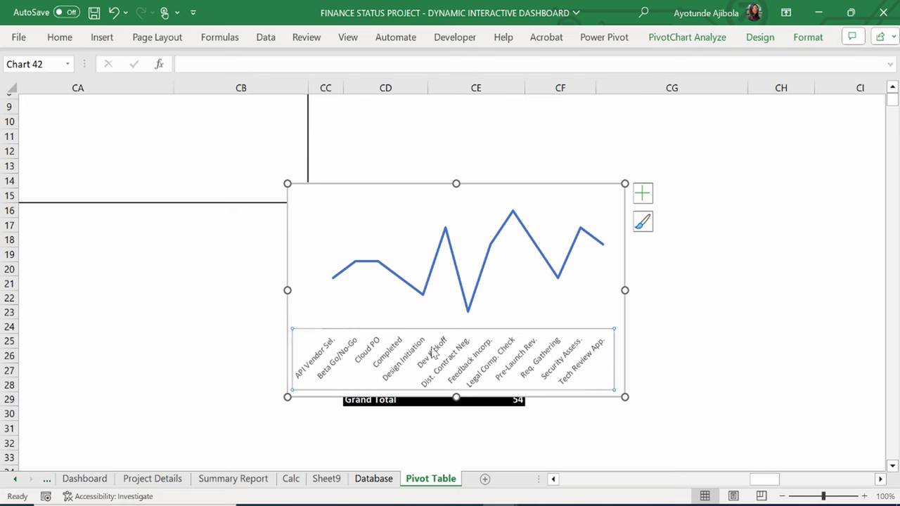
pyautogui.click(60, 38)
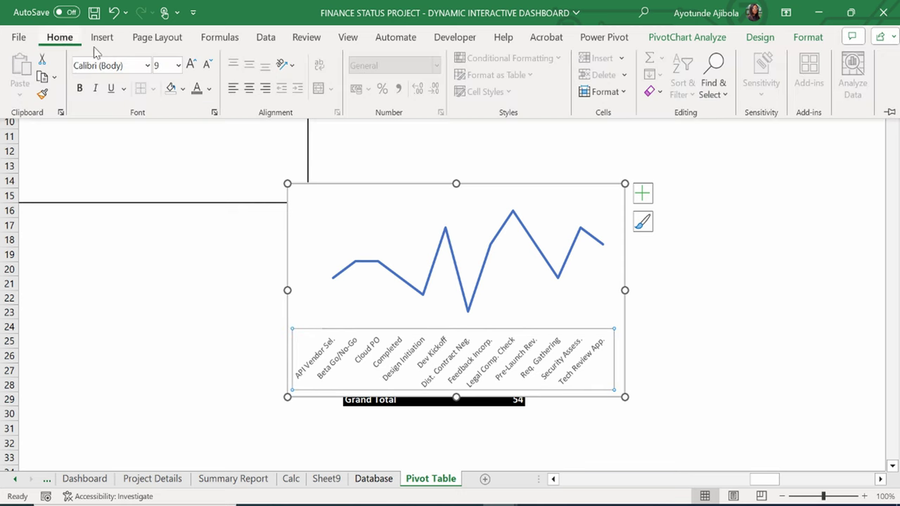
pyautogui.click(207, 66)
pyautogui.click(207, 65)
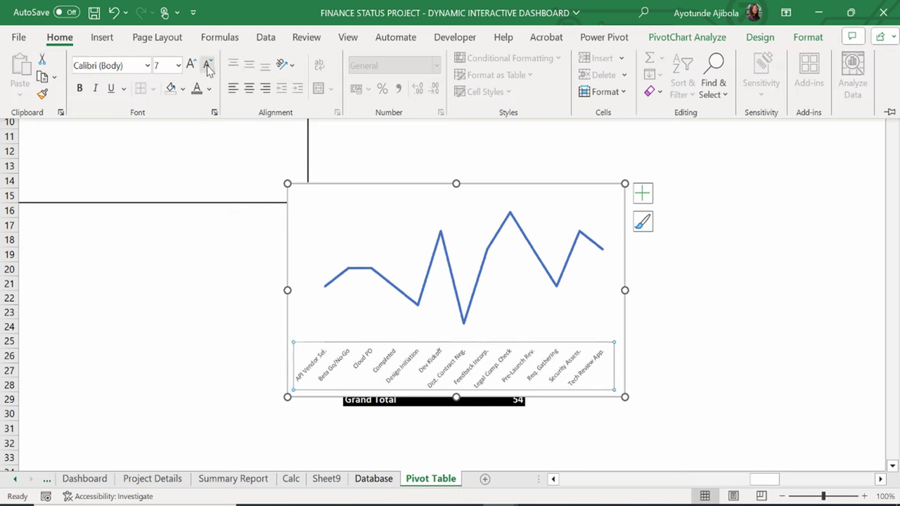
pyautogui.click(192, 65)
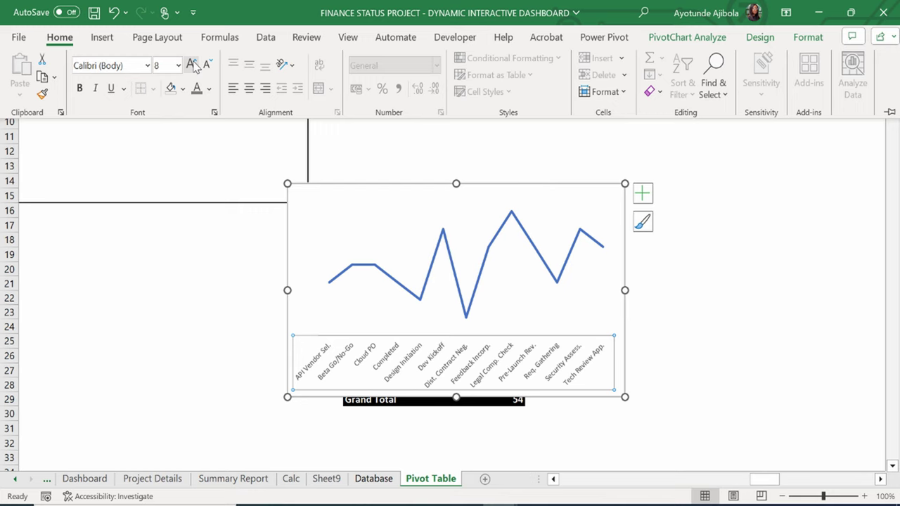
# Move the chart lower on the sheet and select the line series.
pyautogui.moveTo(456, 183); pyautogui.dragTo(450, 237)
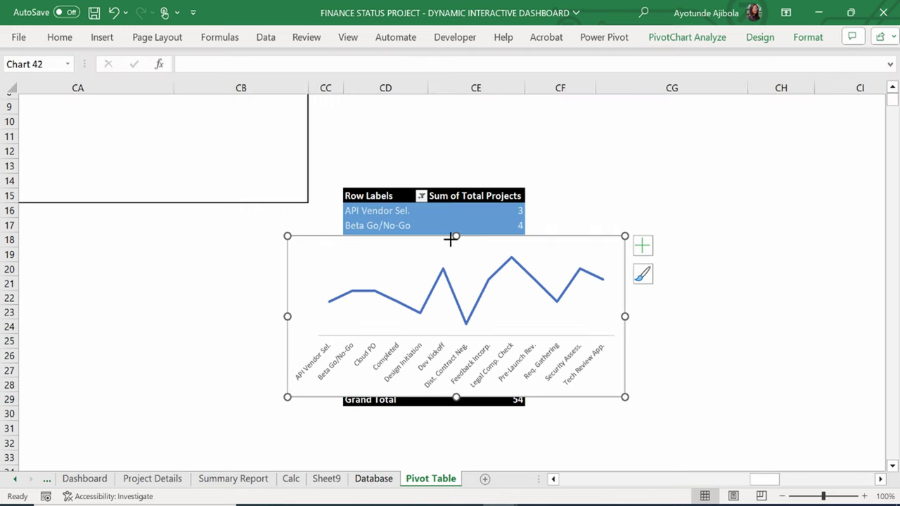
pyautogui.moveTo(459, 247); pyautogui.dragTo(458, 247)
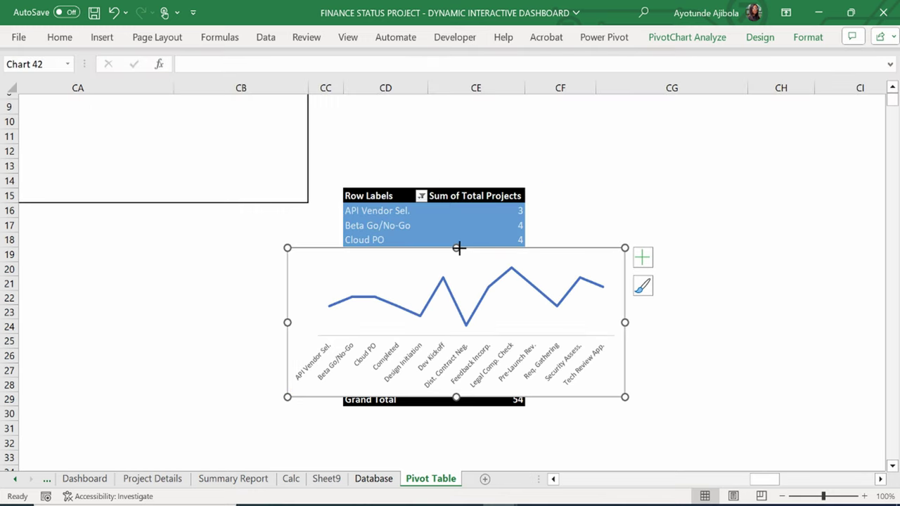
pyautogui.click(445, 283)
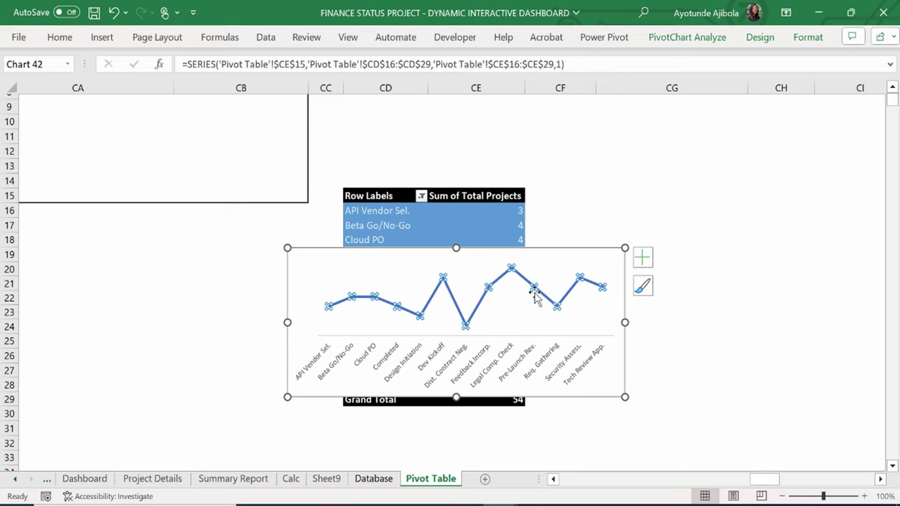
# Give the Total series built-in long-dash markers at size 10.
pyautogui.rightClick(533, 288)
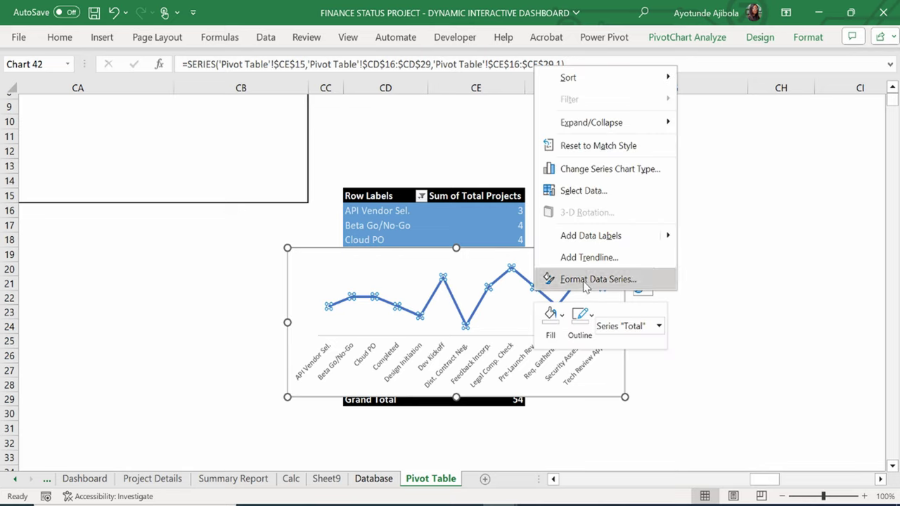
pyautogui.click(585, 281)
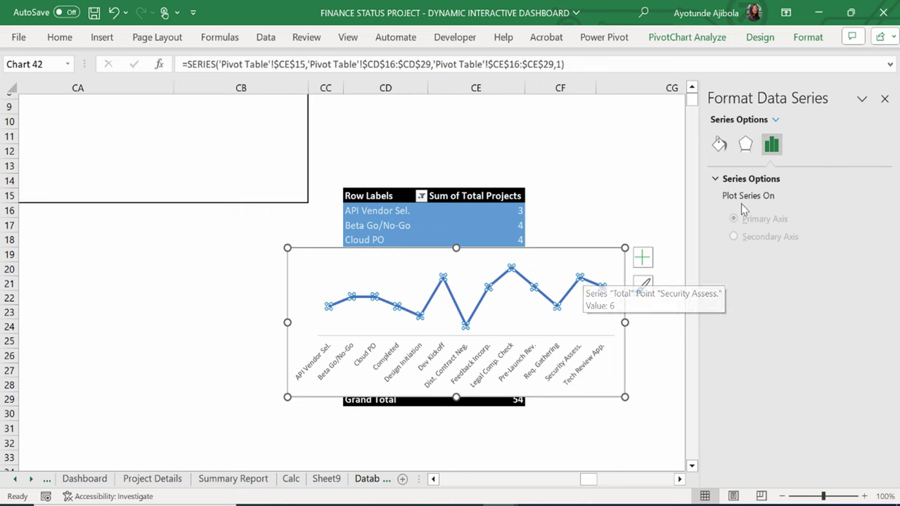
pyautogui.click(720, 145)
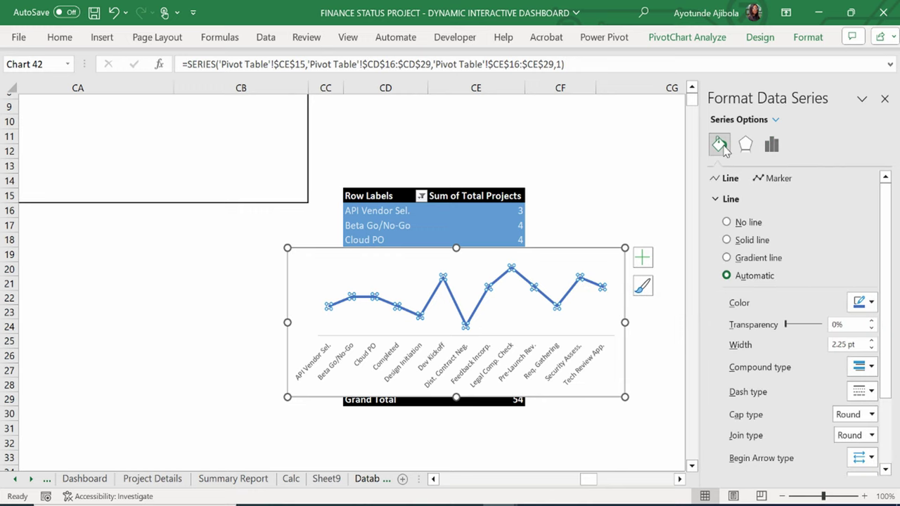
pyautogui.click(771, 180)
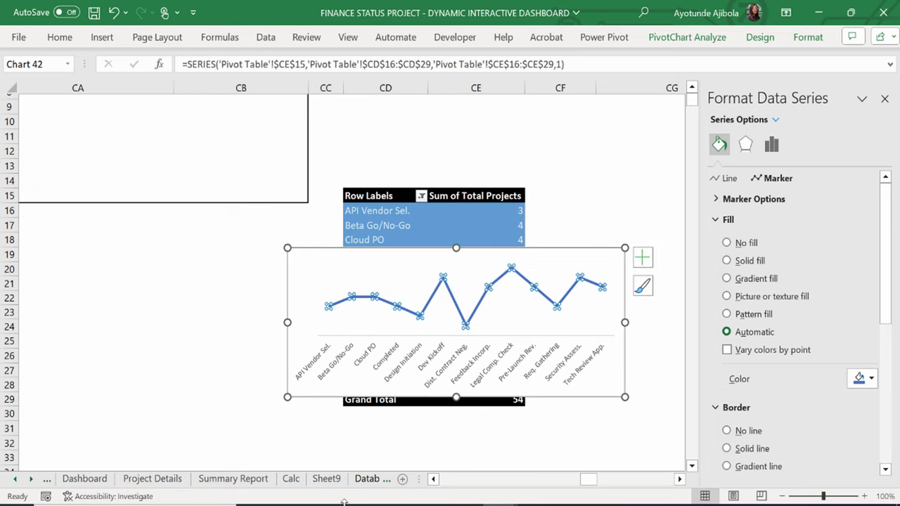
pyautogui.click(716, 199)
pyautogui.click(727, 256)
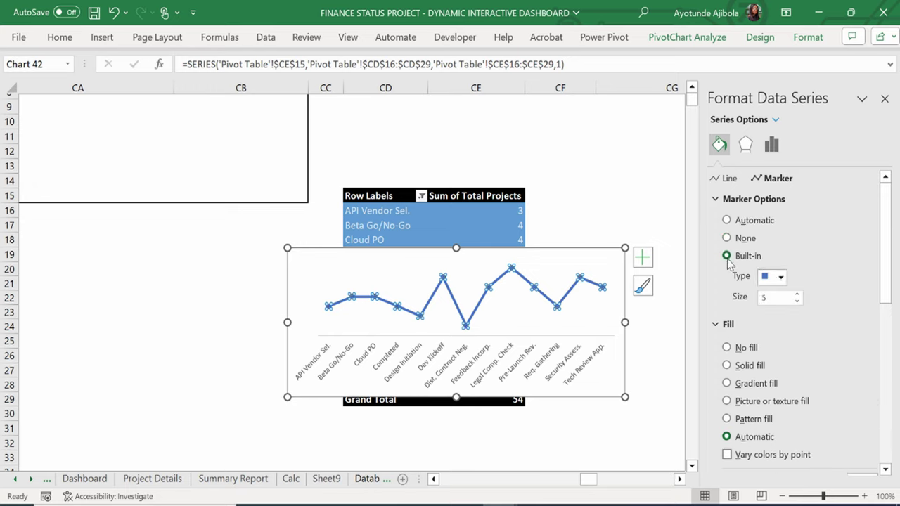
pyautogui.click(781, 277)
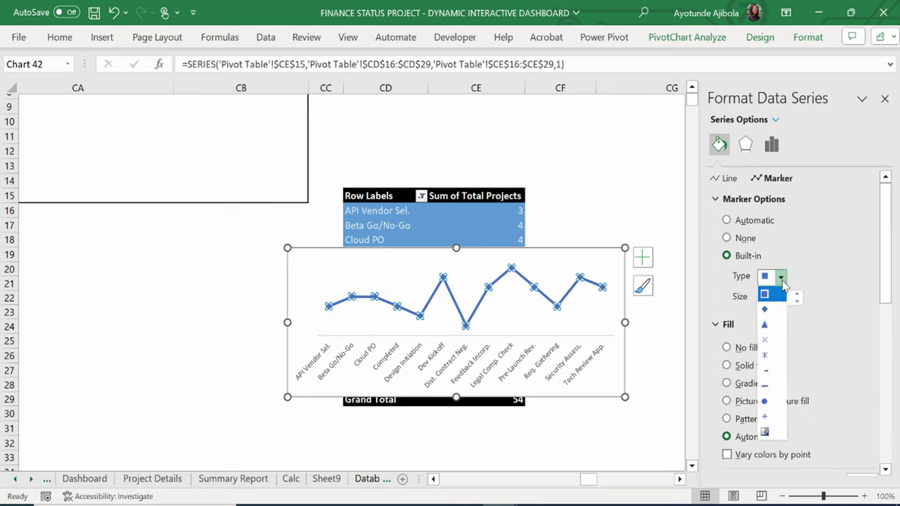
pyautogui.click(768, 386)
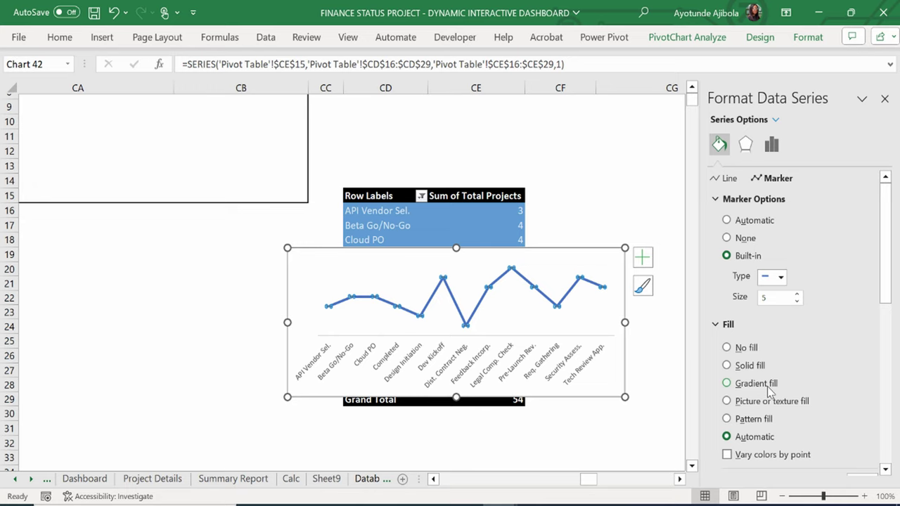
pyautogui.click(798, 294)
pyautogui.click(798, 294)
pyautogui.click(798, 294)
pyautogui.click(798, 293)
pyautogui.click(798, 294)
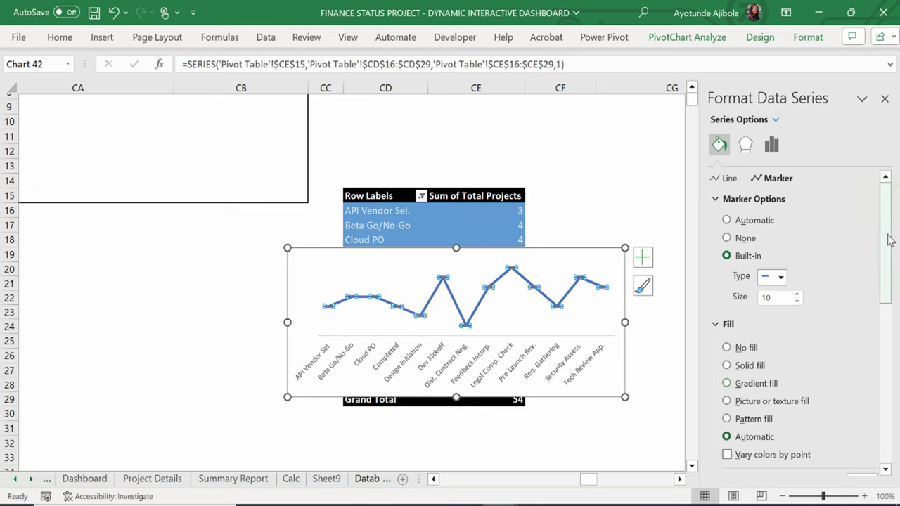
# Colour the series markers crimson-pink.
pyautogui.moveTo(889, 237); pyautogui.dragTo(887, 388)
pyautogui.click(871, 252)
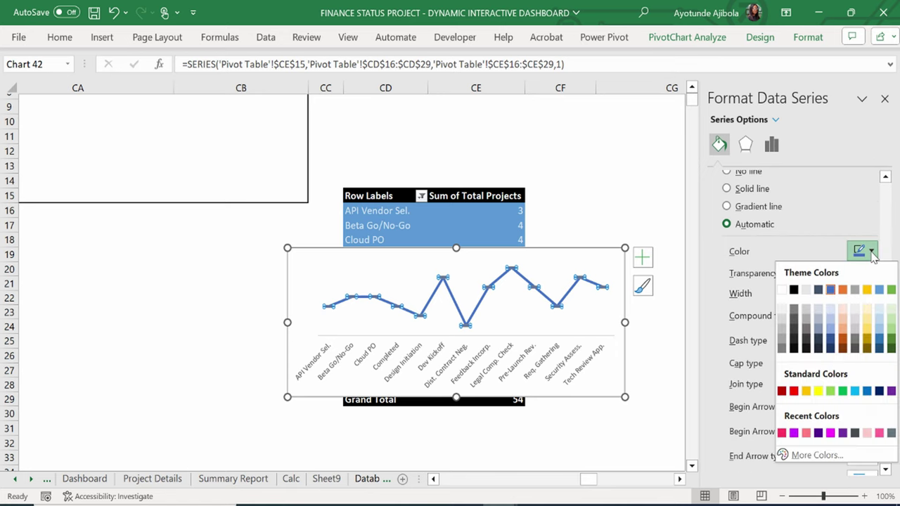
pyautogui.click(782, 433)
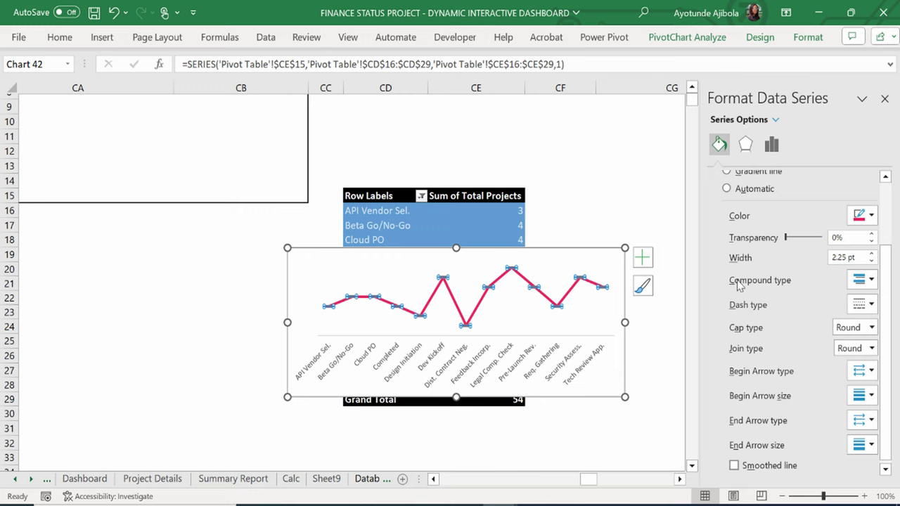
pyautogui.click(872, 216)
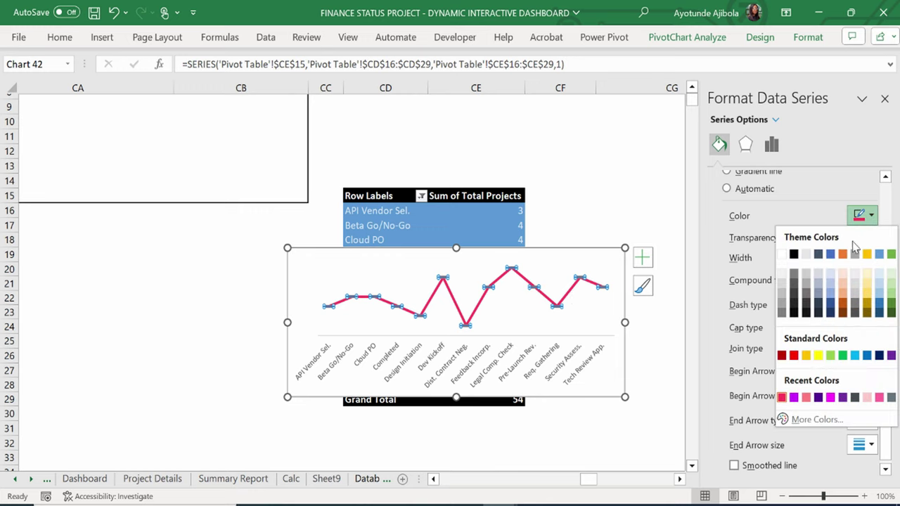
pyautogui.press('Escape')
# Move the chart left and add data labels to the points.
pyautogui.moveTo(538, 252); pyautogui.dragTo(476, 255)
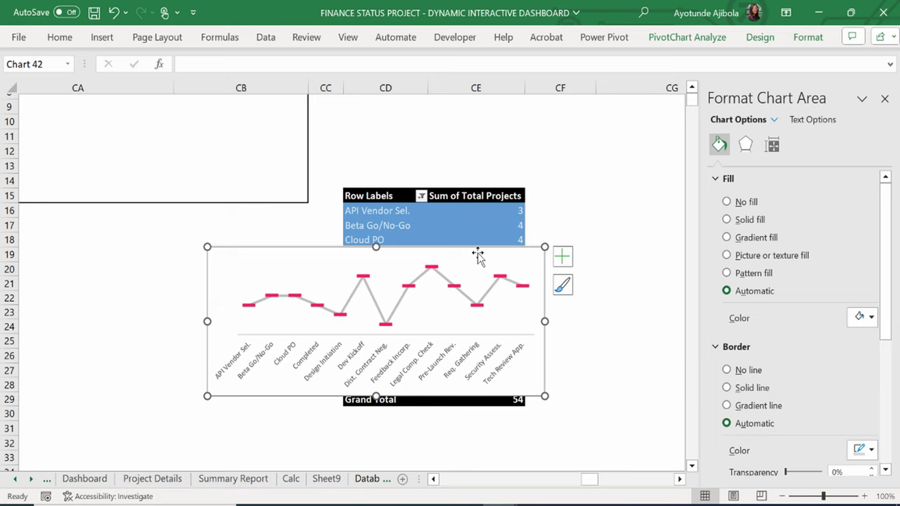
pyautogui.click(562, 257)
pyautogui.click(593, 326)
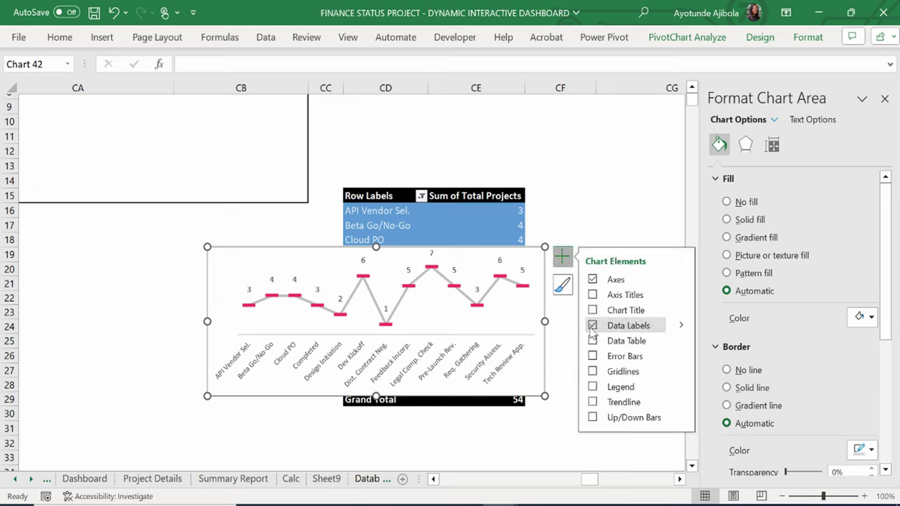
# Format the data labels in Arial at size 10.5.
pyautogui.click(563, 258)
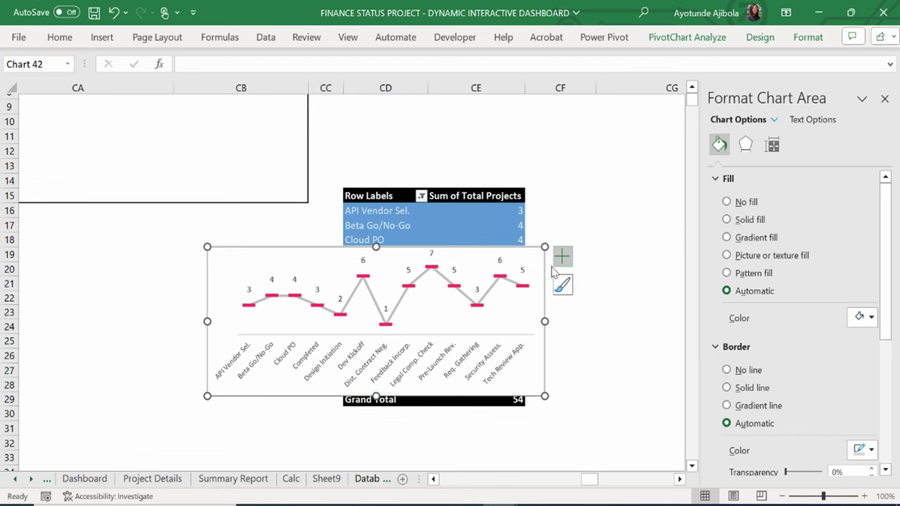
pyautogui.click(523, 276)
pyautogui.click(60, 37)
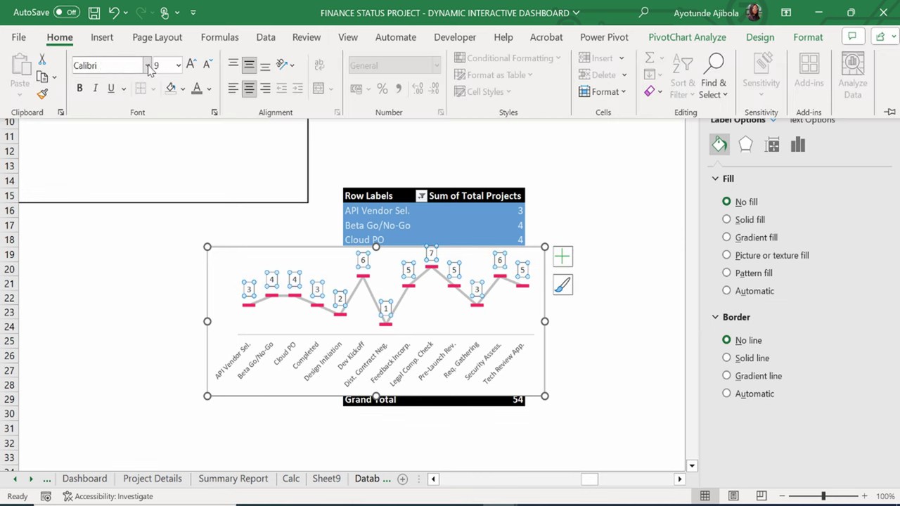
pyautogui.click(147, 65)
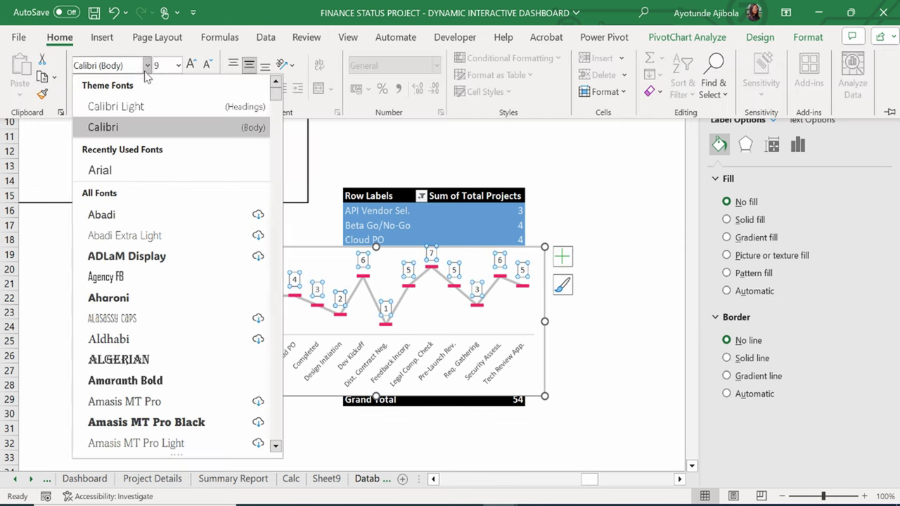
pyautogui.click(125, 175)
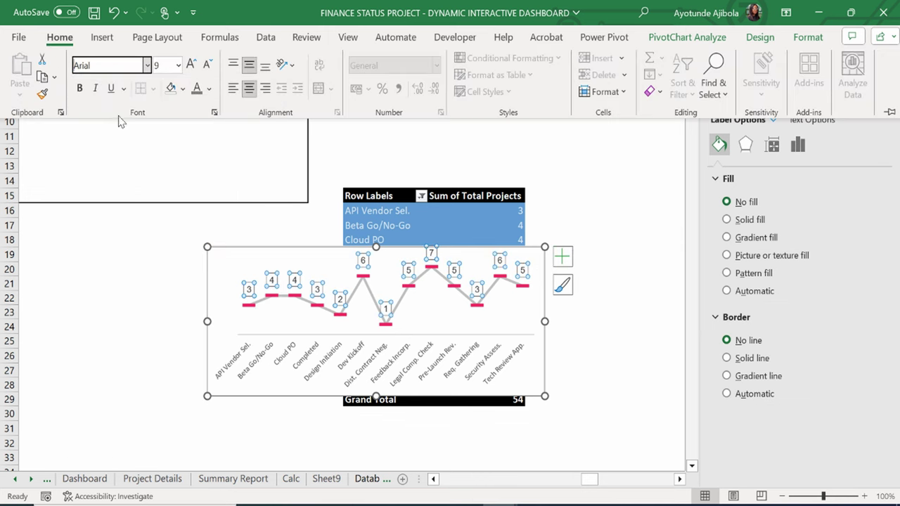
pyautogui.click(193, 65)
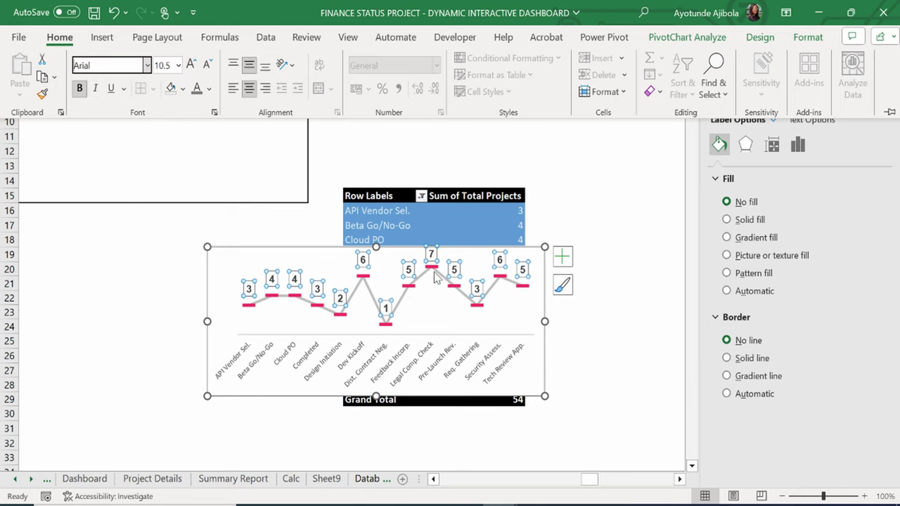
# Give the chart area no fill and no outline, then move it to the sheet's left edge.
pyautogui.click(295, 255)
pyautogui.click(528, 332)
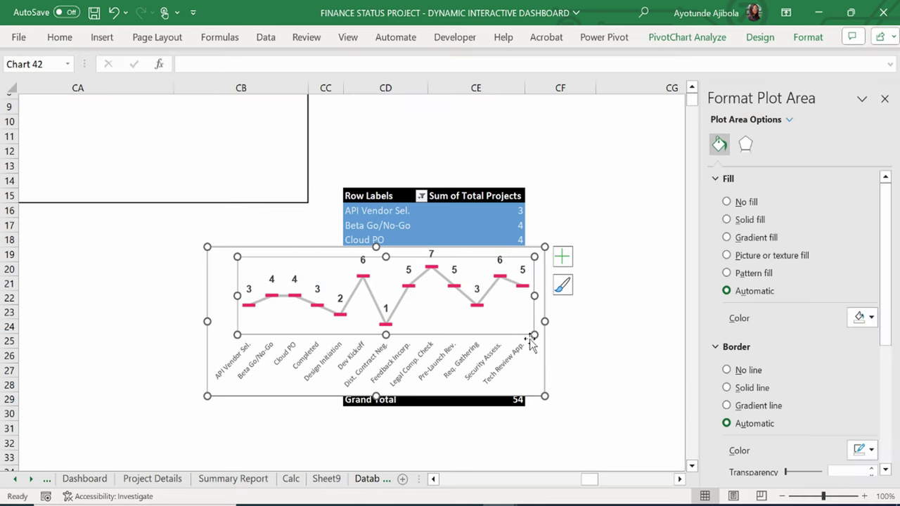
pyautogui.click(533, 355)
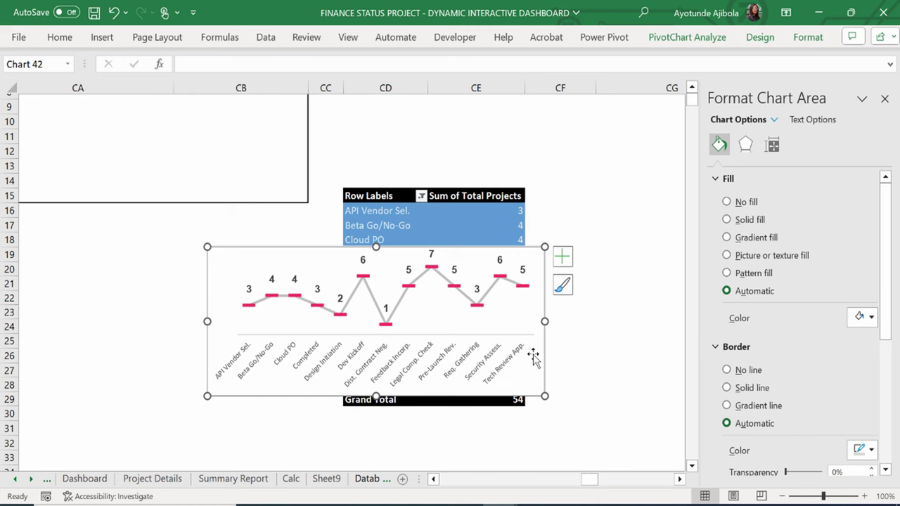
pyautogui.click(808, 36)
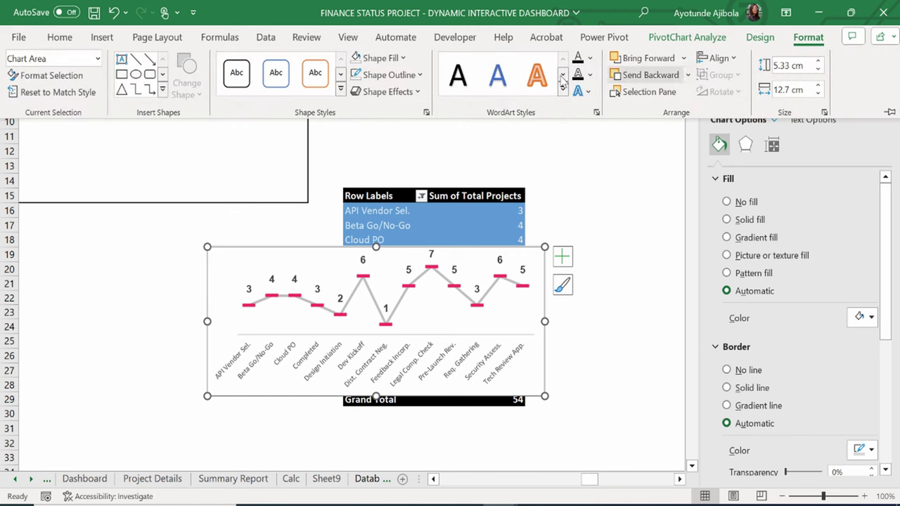
pyautogui.click(380, 58)
pyautogui.click(383, 305)
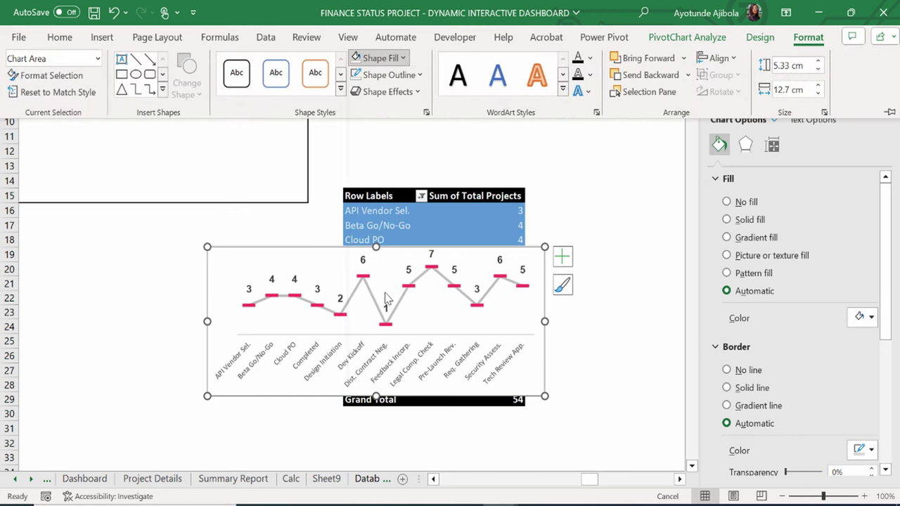
pyautogui.click(390, 75)
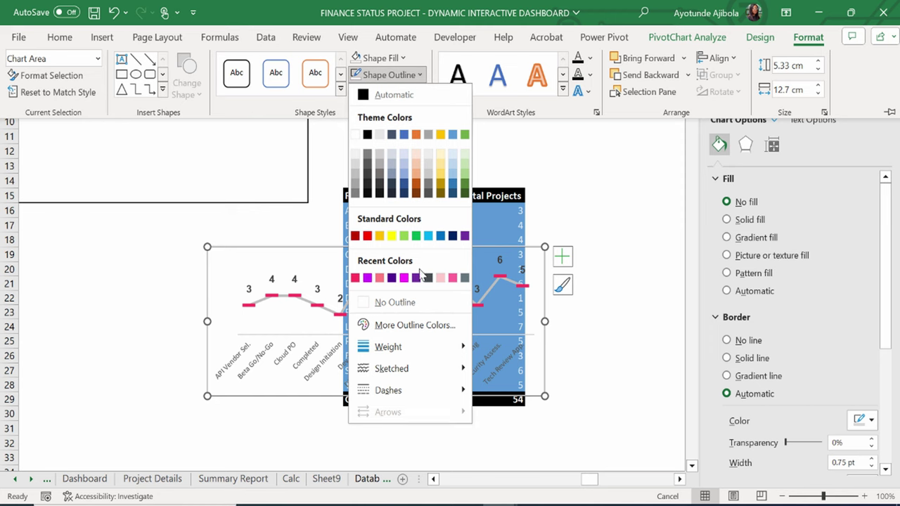
pyautogui.click(387, 303)
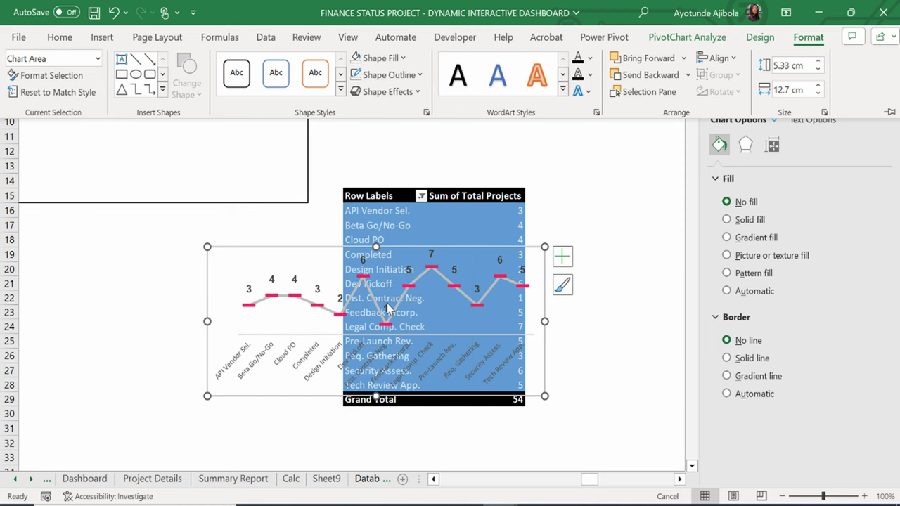
pyautogui.click(261, 255)
pyautogui.moveTo(204, 252); pyautogui.dragTo(24, 255)
# Cut the line chart and paste it onto the Dashboard sheet near row 40.
pyautogui.hotkey('ctrl', 'x')
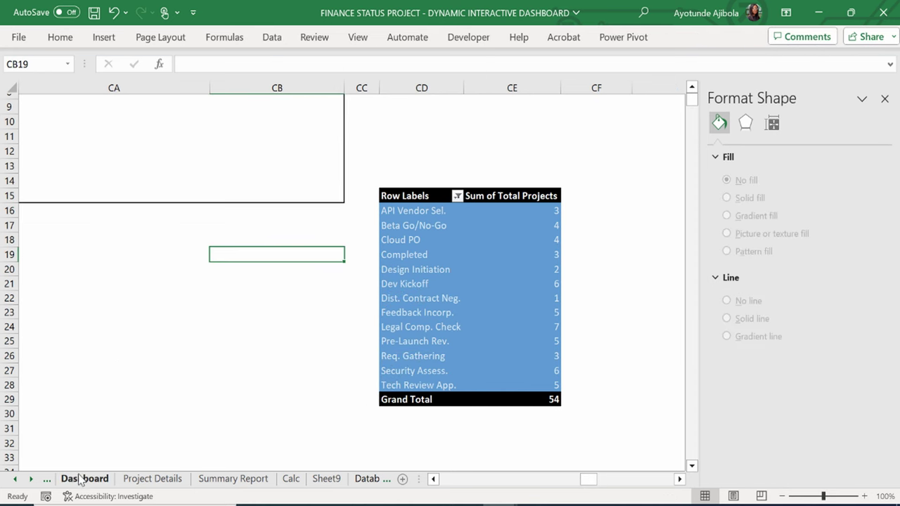
pyautogui.click(81, 480)
pyautogui.scroll(-2, 511, 418)
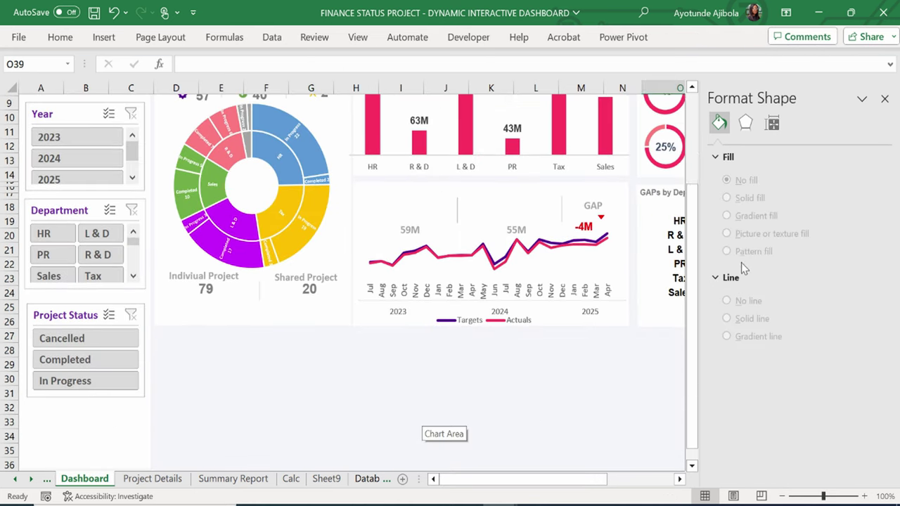
pyautogui.hotkey('ctrl', 'v')
pyautogui.scroll(-2, 576, 331)
pyautogui.moveTo(576, 334); pyautogui.dragTo(333, 441)
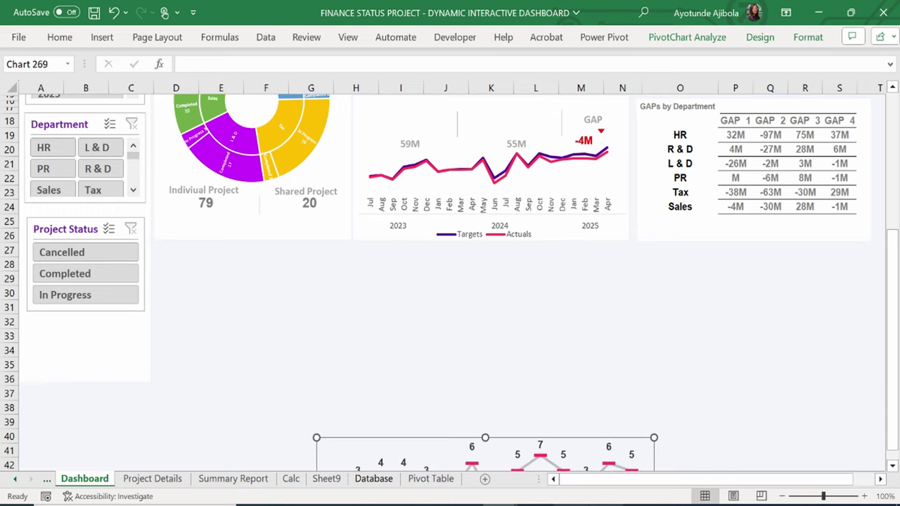
# Draw a rectangle panel spanning rows 27 to 36, aligned with the dashboard's left edge.
pyautogui.click(116, 38)
pyautogui.click(163, 92)
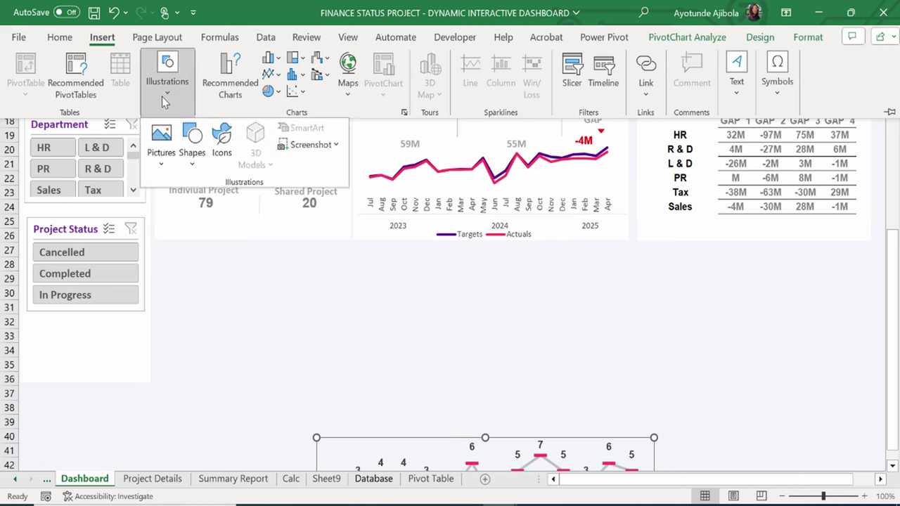
pyautogui.click(191, 144)
pyautogui.click(227, 204)
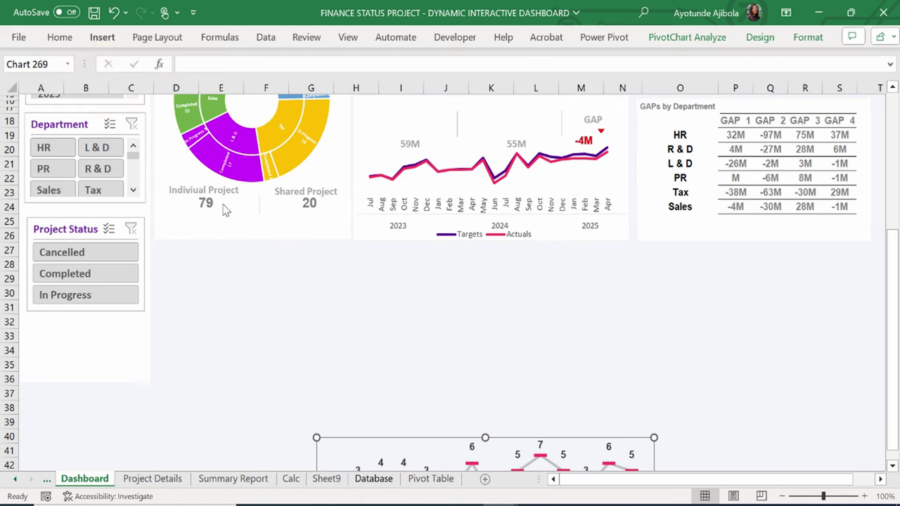
pyautogui.moveTo(159, 245); pyautogui.dragTo(875, 383)
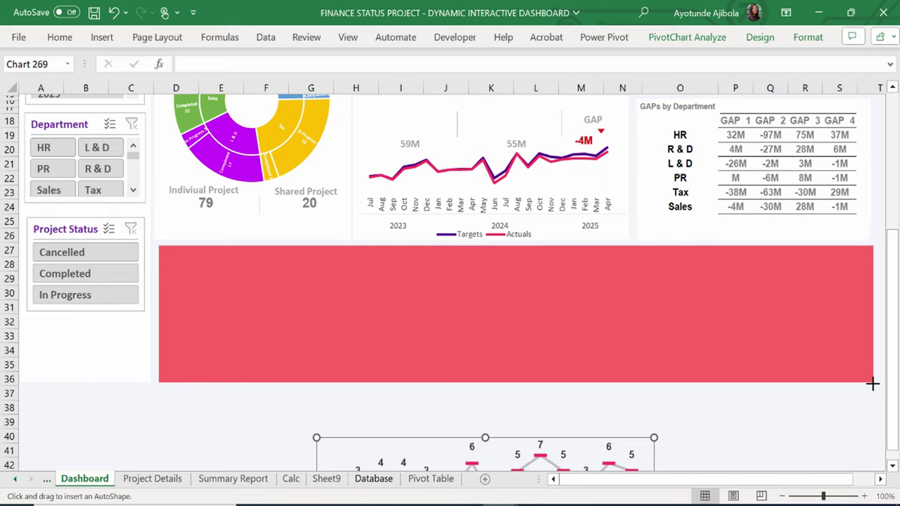
pyautogui.moveTo(872, 384); pyautogui.dragTo(873, 382)
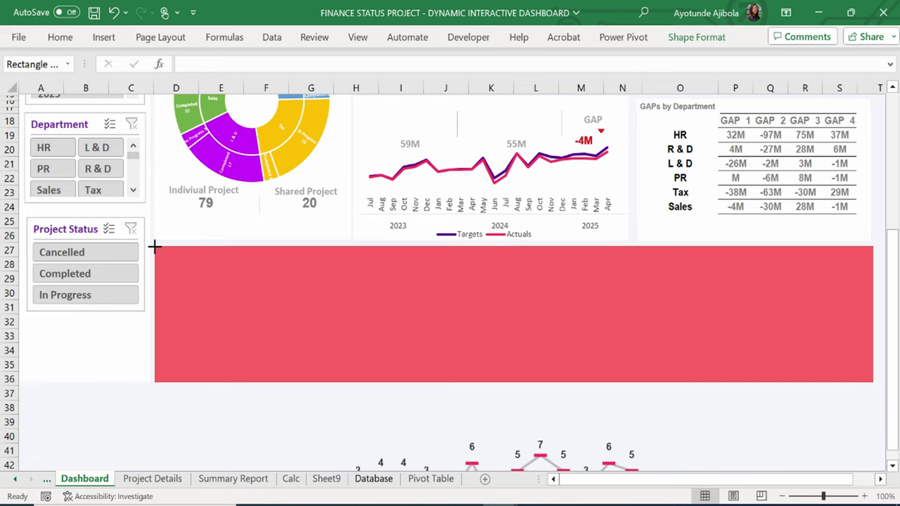
pyautogui.moveTo(155, 246); pyautogui.dragTo(156, 248)
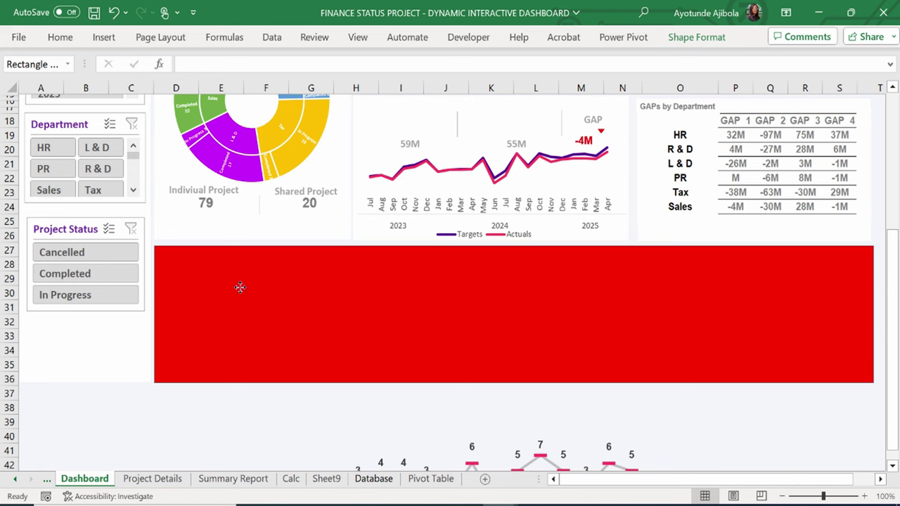
# Fill the rectangle panel white.
pyautogui.click(672, 39)
pyautogui.click(345, 58)
pyautogui.press('Escape')
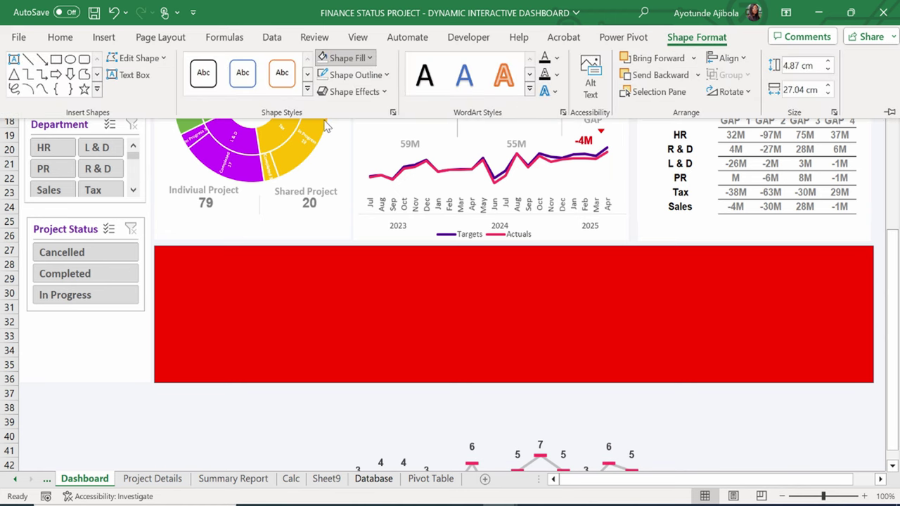
pyautogui.hotkey('ctrl', 'F1')
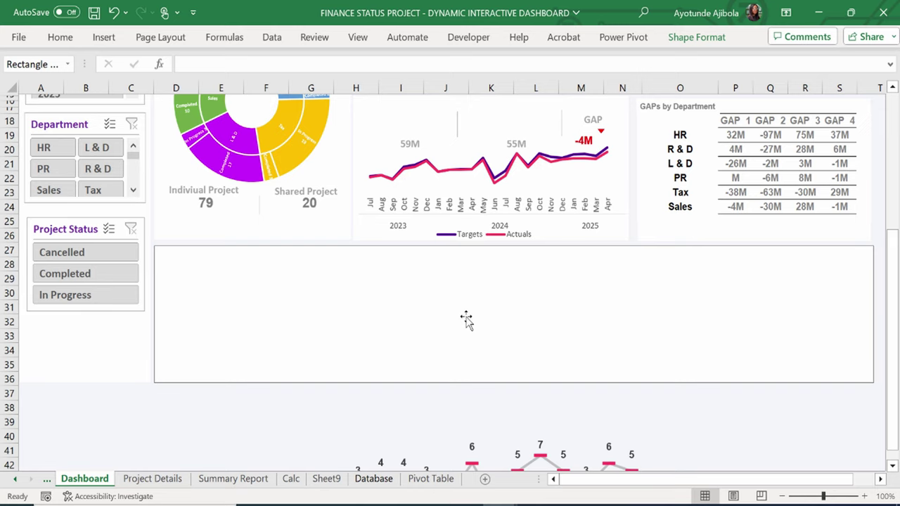
pyautogui.click(585, 441)
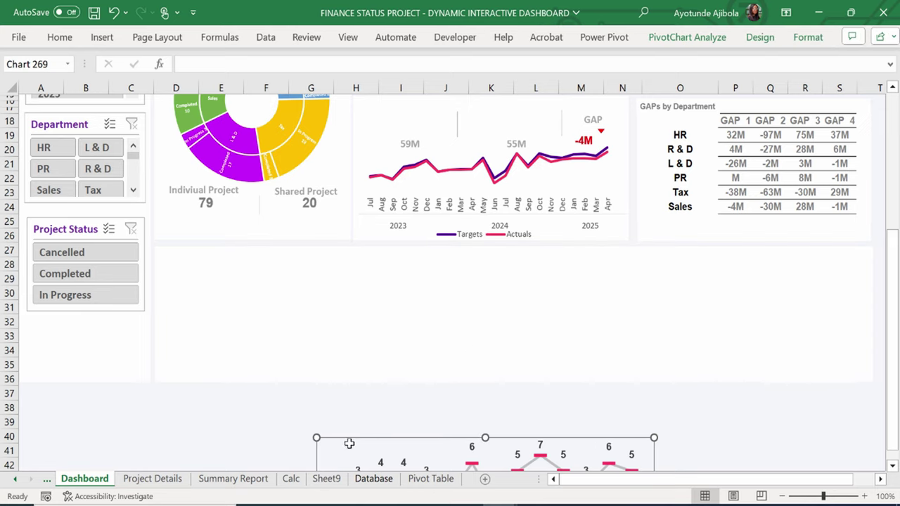
# Move the line chart onto the white panel and send the panel to back.
pyautogui.moveTo(384, 438); pyautogui.dragTo(307, 392)
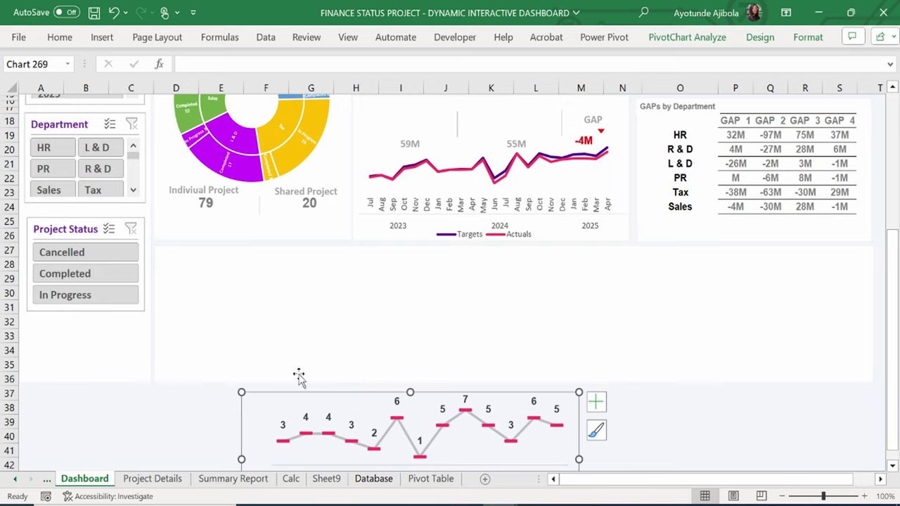
pyautogui.click(270, 334)
pyautogui.rightClick(270, 333)
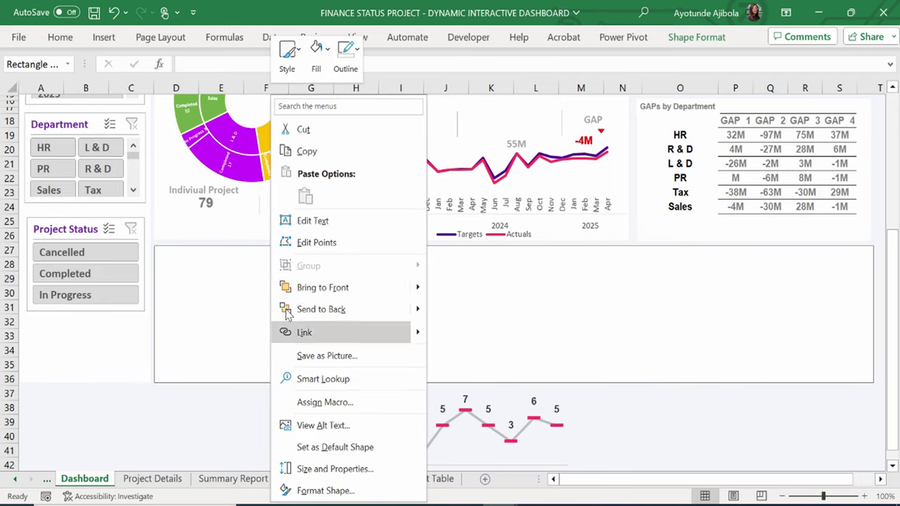
pyautogui.click(307, 310)
# Enlarge the chart to fill the panel and lower the plot area's top.
pyautogui.click(316, 417)
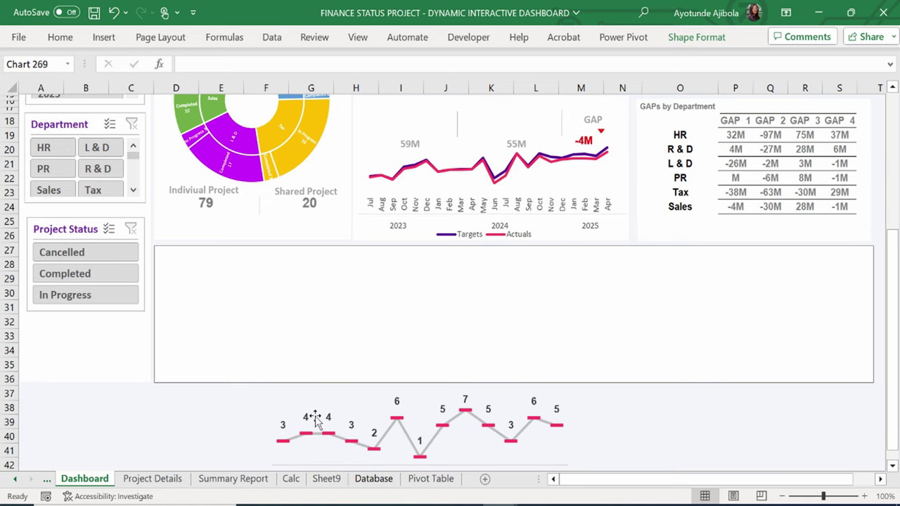
pyautogui.moveTo(583, 392); pyautogui.dragTo(493, 271)
pyautogui.moveTo(494, 317); pyautogui.dragTo(628, 314)
pyautogui.click(400, 449)
pyautogui.click(385, 290)
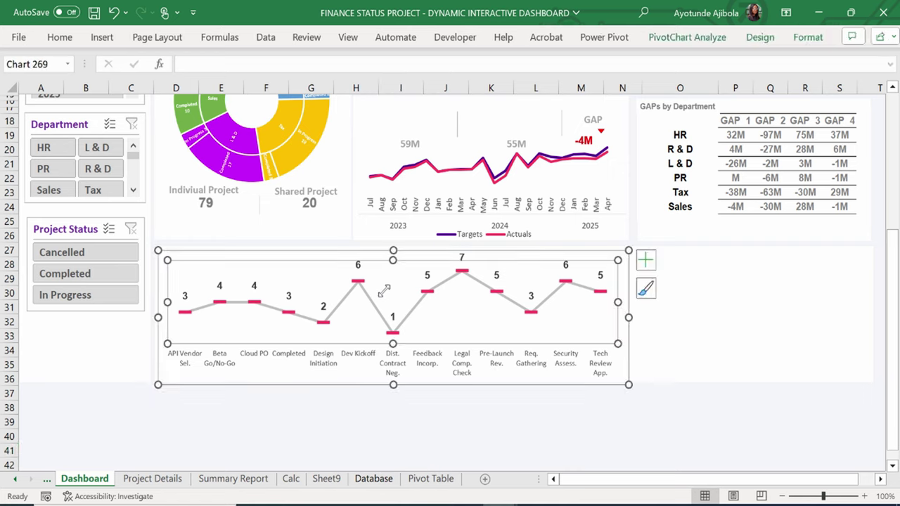
pyautogui.moveTo(394, 260); pyautogui.dragTo(395, 268)
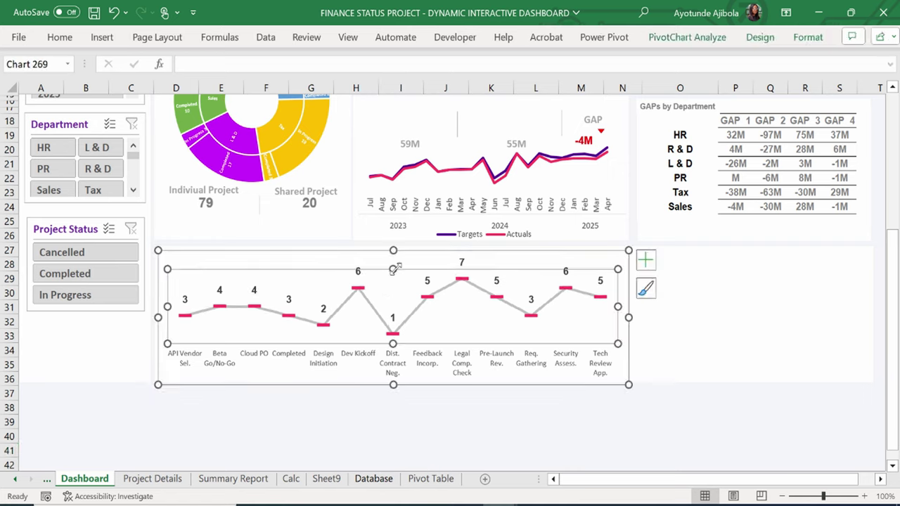
pyautogui.moveTo(394, 269)
pyautogui.mouseDown()
pyautogui.moveTo(395, 279)
pyautogui.moveTo(399, 267)
pyautogui.mouseUp()
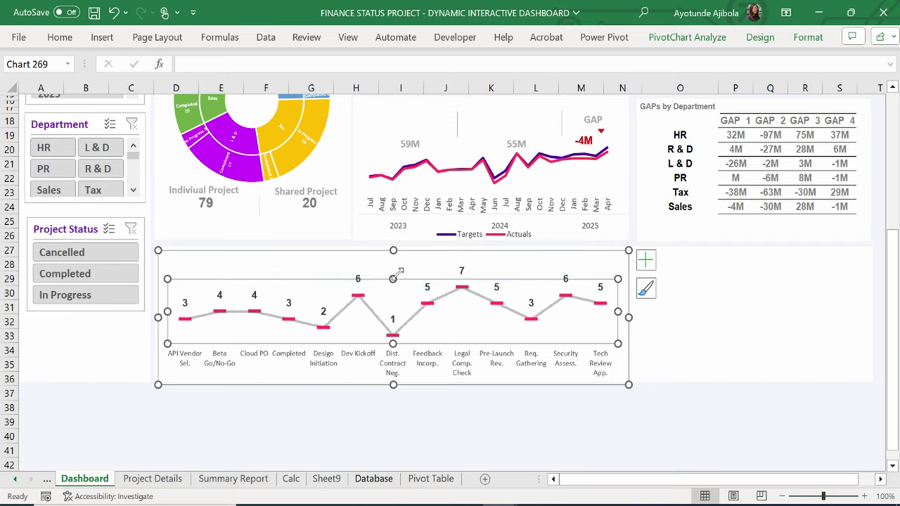
pyautogui.click(392, 416)
# Test the slicers by filtering to Cancelled projects, then years 2023 and 2025.
pyautogui.click(83, 252)
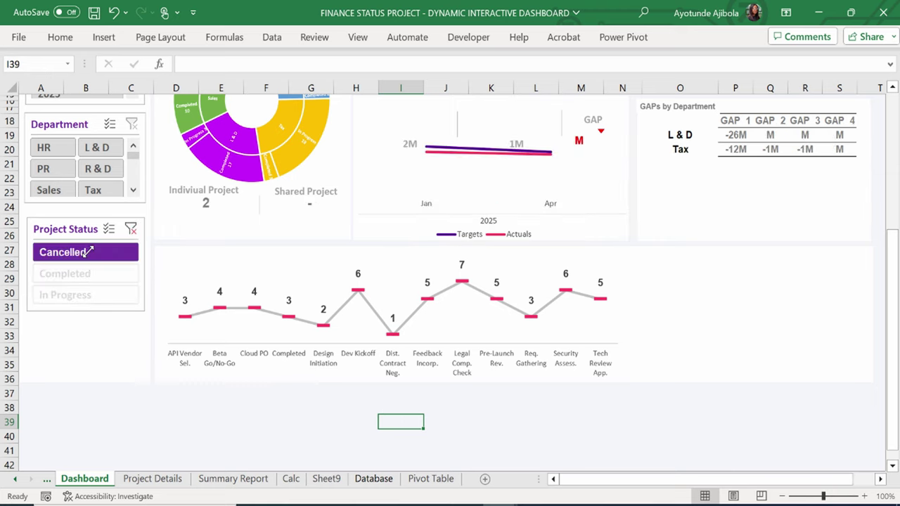
pyautogui.scroll(3, 84, 247)
pyautogui.click(72, 181)
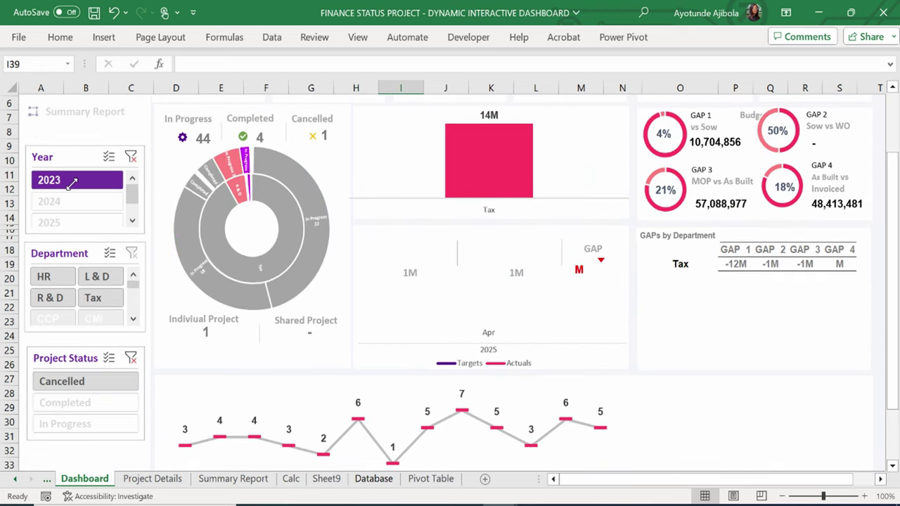
pyautogui.click(58, 217)
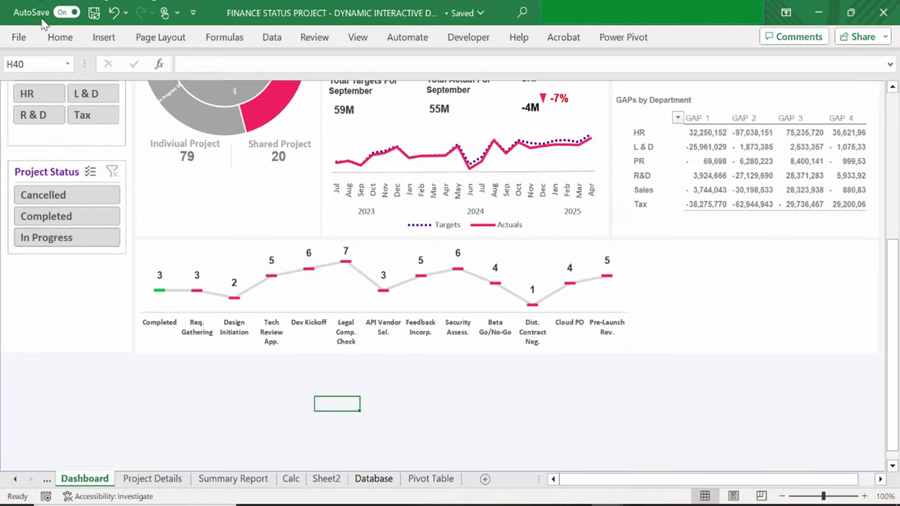
# Draw a Form Controls scroll bar to the right of the milestone chart.
pyautogui.click(469, 38)
pyautogui.click(302, 85)
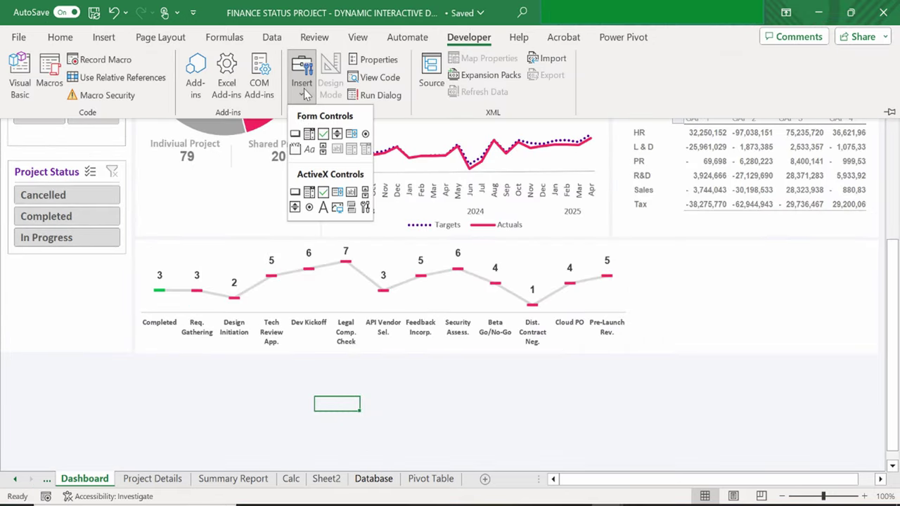
pyautogui.click(323, 148)
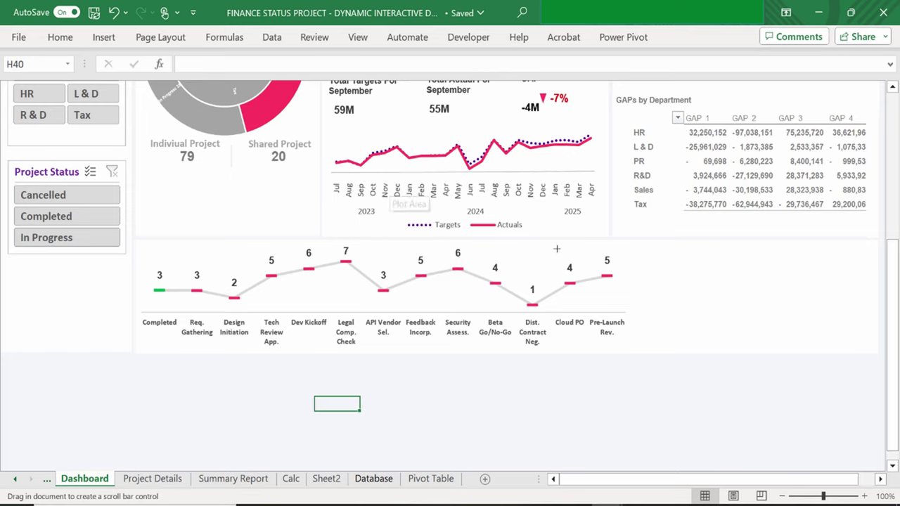
pyautogui.moveTo(643, 273); pyautogui.dragTo(825, 324)
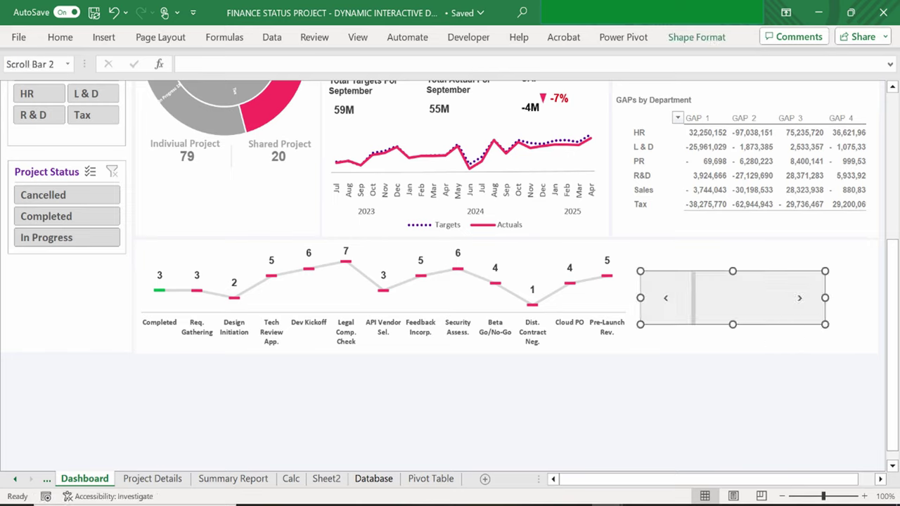
# Open the scroll bar's Format Control settings and edit the Current value.
pyautogui.rightClick(763, 308)
pyautogui.click(753, 436)
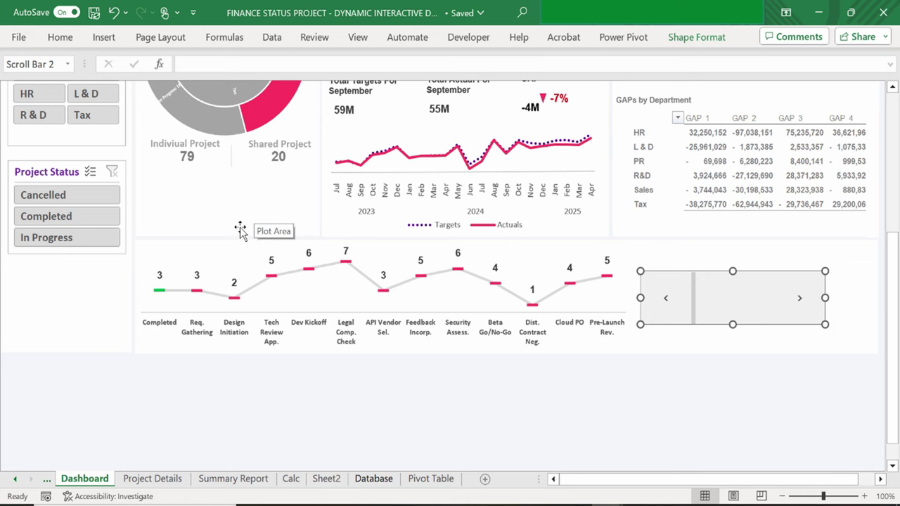
pyautogui.scroll(3, 728, 305)
pyautogui.rightClick(767, 419)
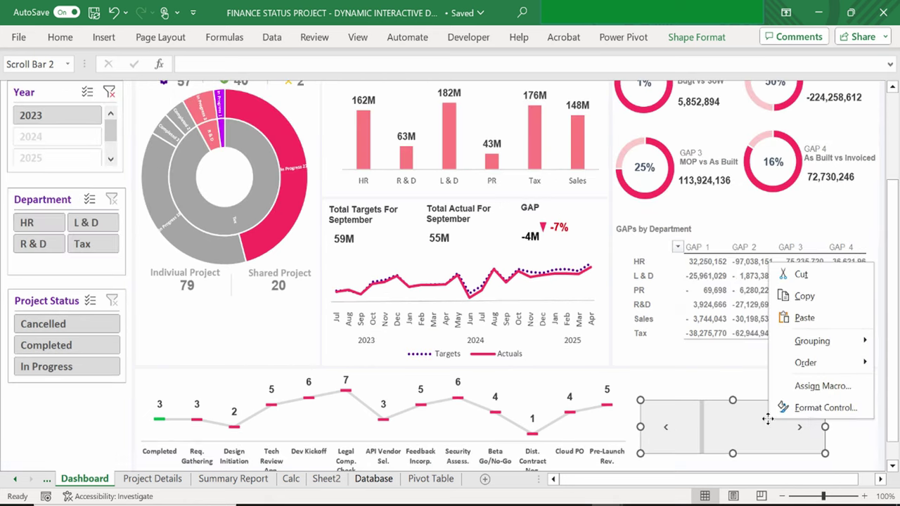
pyautogui.click(816, 411)
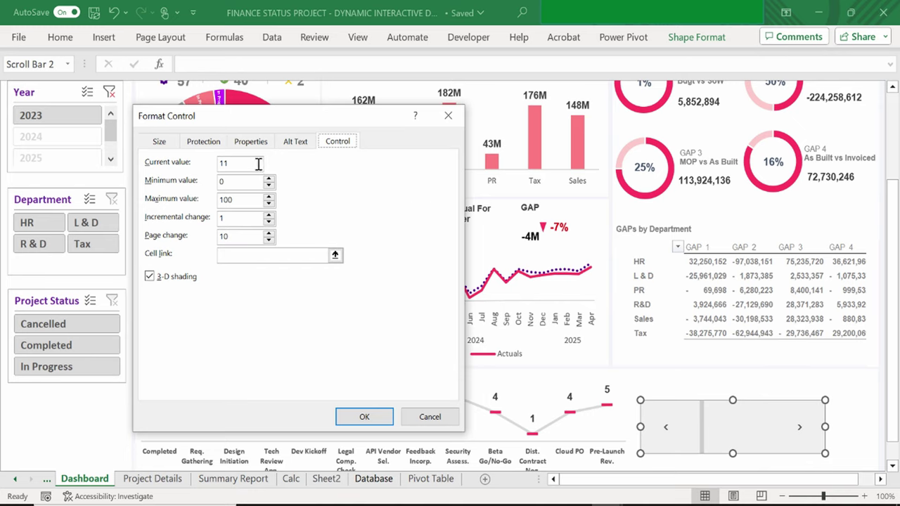
pyautogui.click(235, 164)
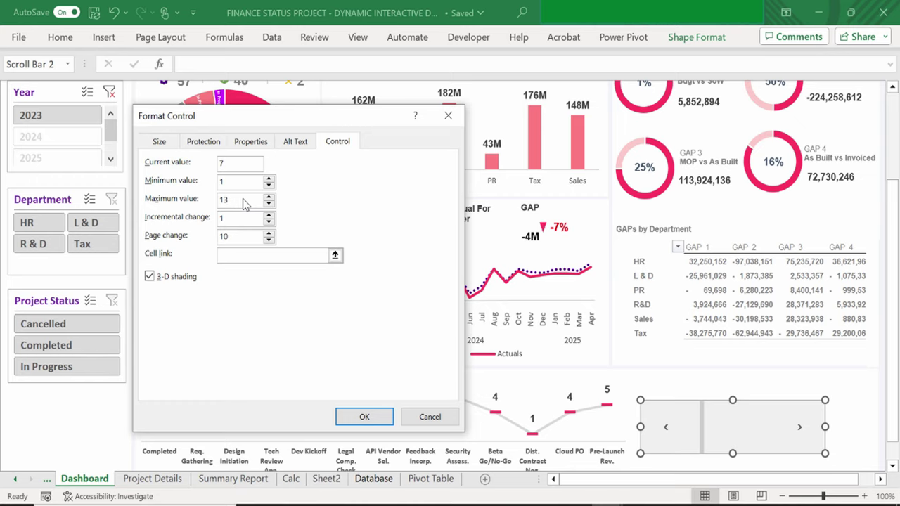
# Link the stage scroll bar to cell 'Pivot Table'!$CG$6 with page change 0.
pyautogui.click(245, 255)
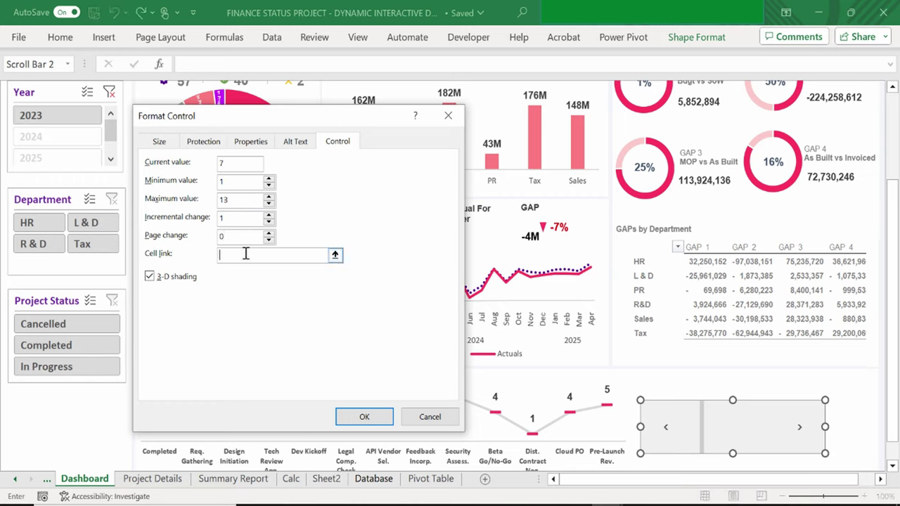
pyautogui.click(335, 256)
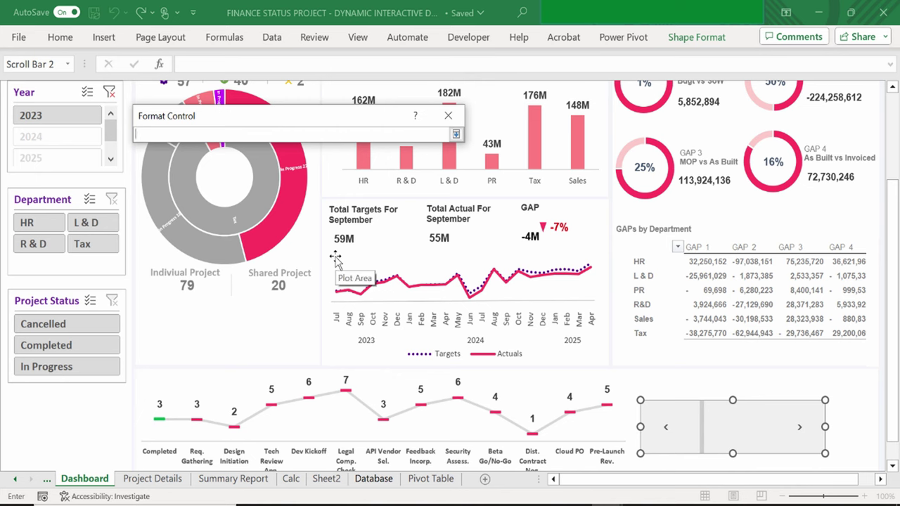
pyautogui.click(431, 478)
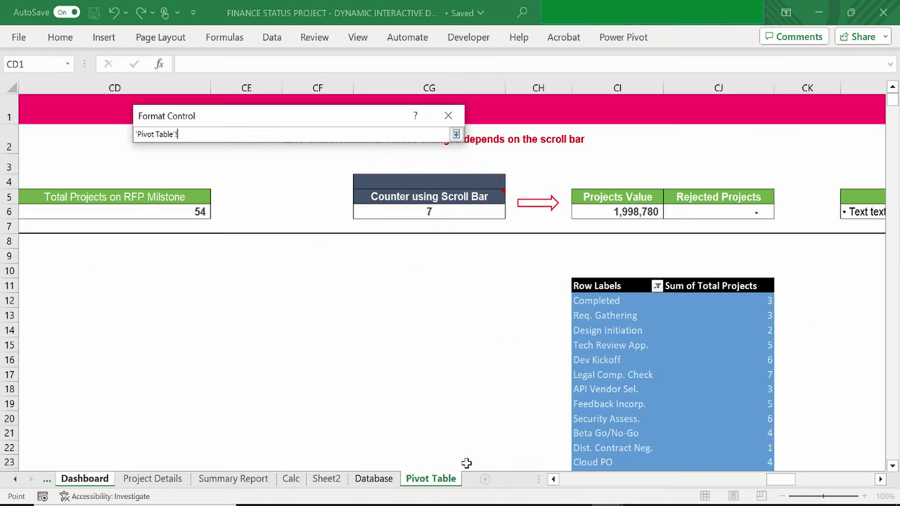
pyautogui.click(430, 210)
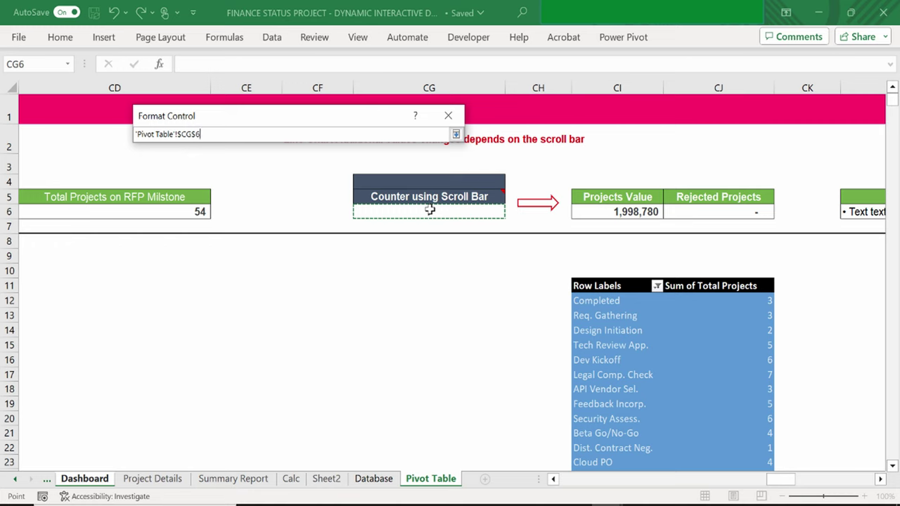
pyautogui.press('Return')
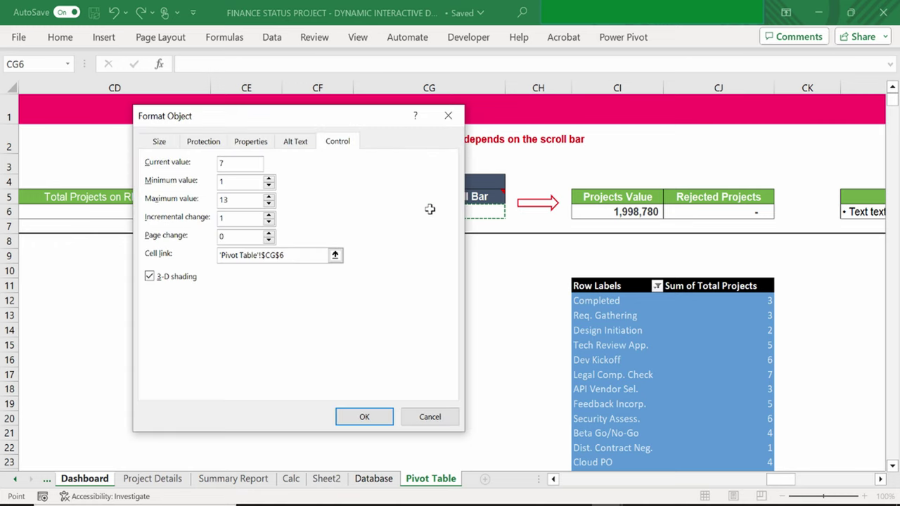
pyautogui.moveTo(337, 120); pyautogui.dragTo(270, 154)
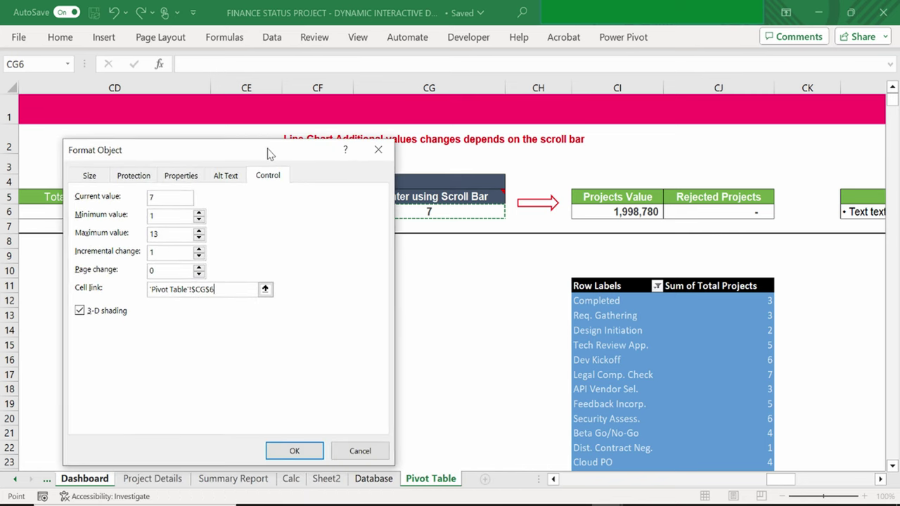
pyautogui.click(281, 452)
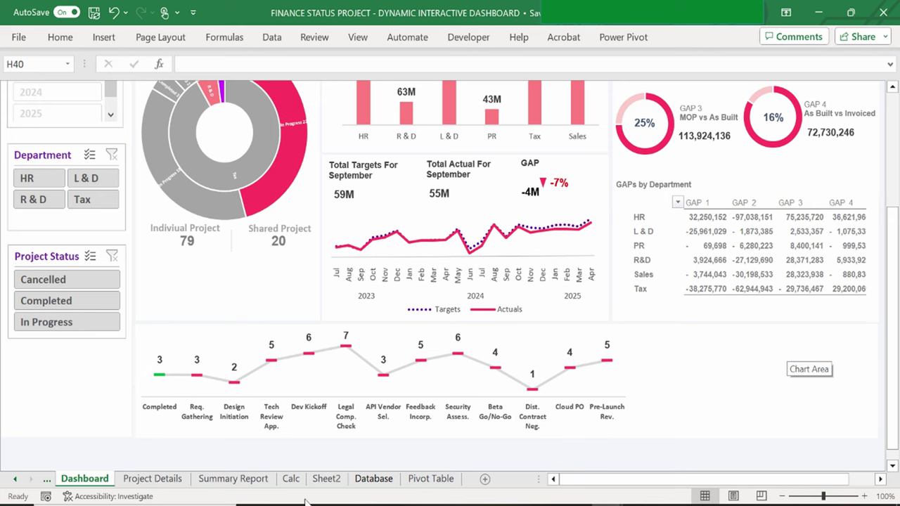
# On the Pivot Table sheet, step the scroll bar to Completed and back to test the Stage Title.
pyautogui.click(432, 480)
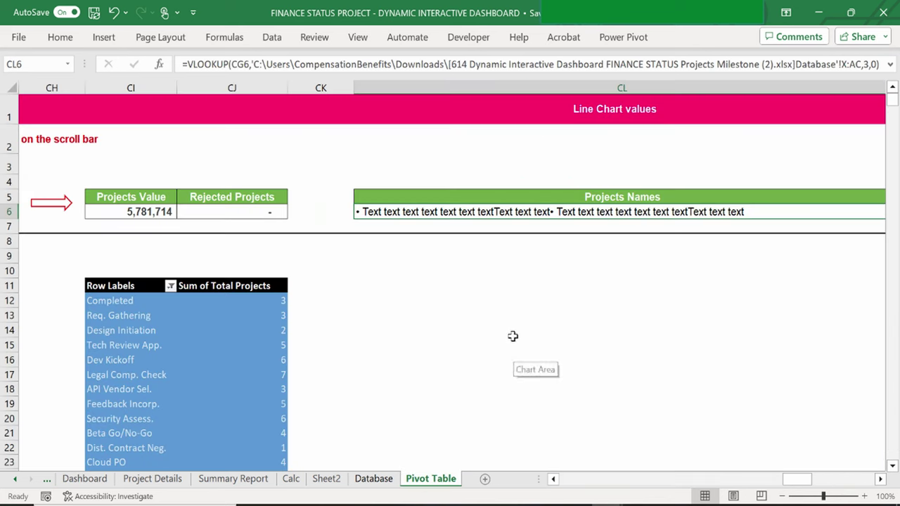
pyautogui.click(689, 304)
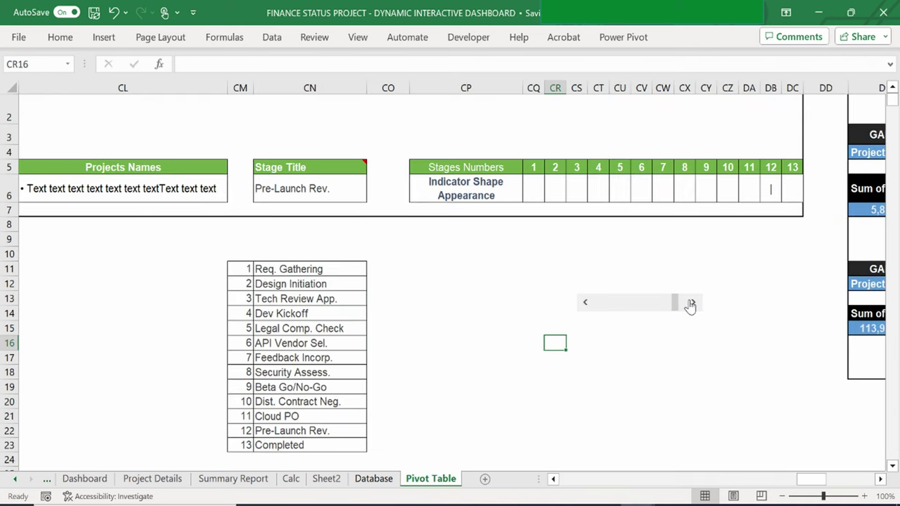
pyautogui.click(691, 304)
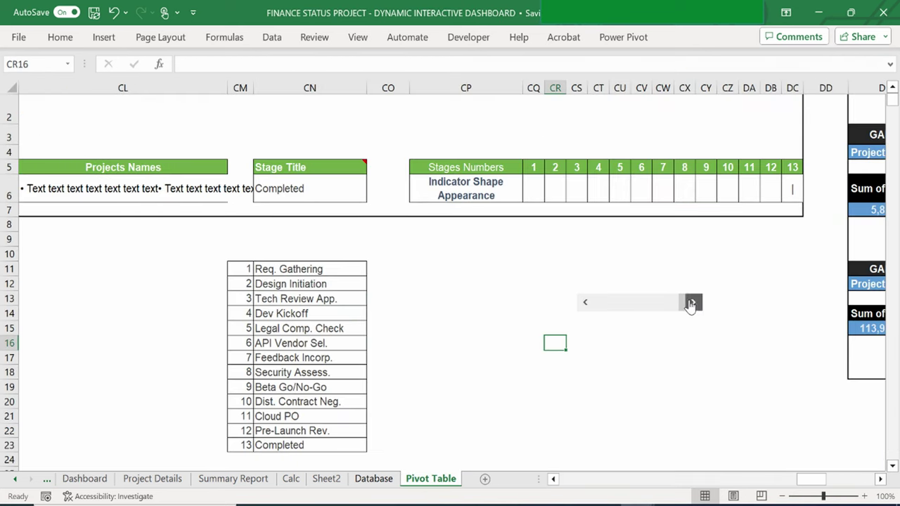
pyautogui.click(584, 305)
pyautogui.click(584, 305)
pyautogui.click(584, 305)
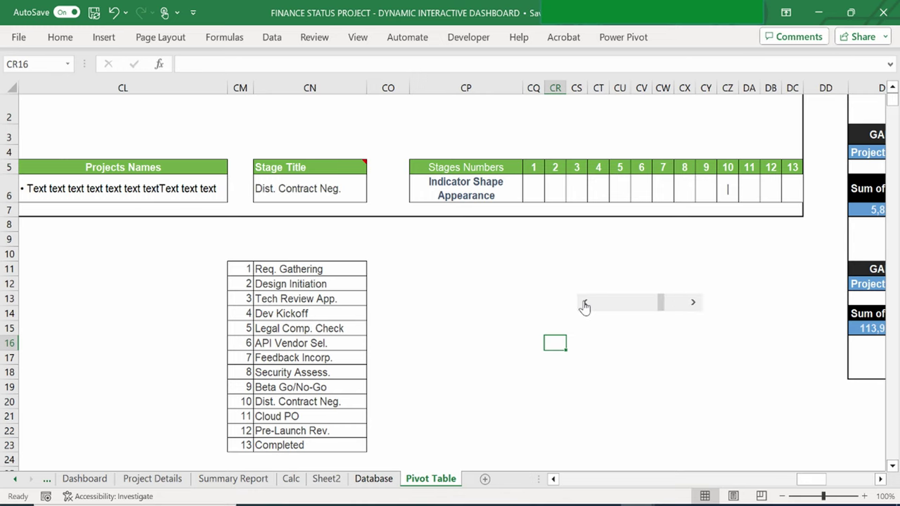
pyautogui.click(584, 305)
pyautogui.click(585, 305)
pyautogui.click(584, 305)
pyautogui.click(584, 304)
pyautogui.click(642, 239)
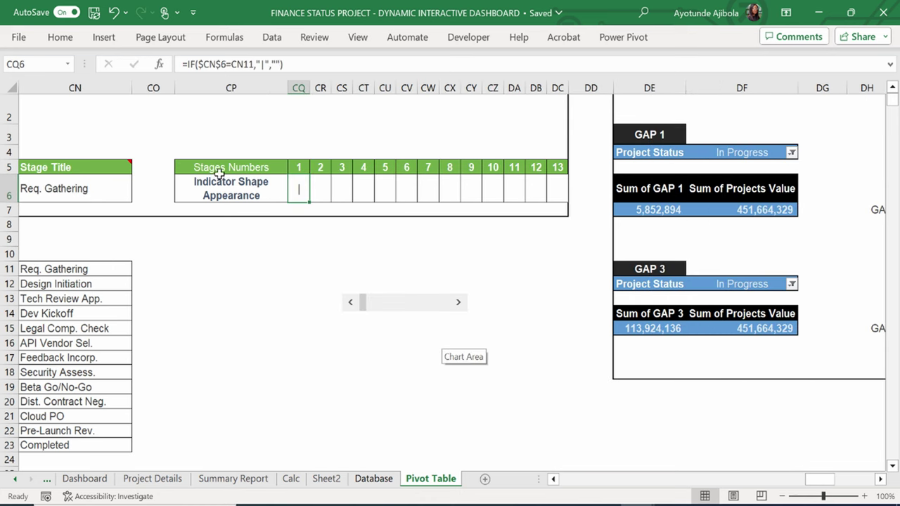
# Select the stage numbers 1–13 in the Stages Numbers row and in column CM.
pyautogui.moveTo(209, 167); pyautogui.dragTo(566, 200)
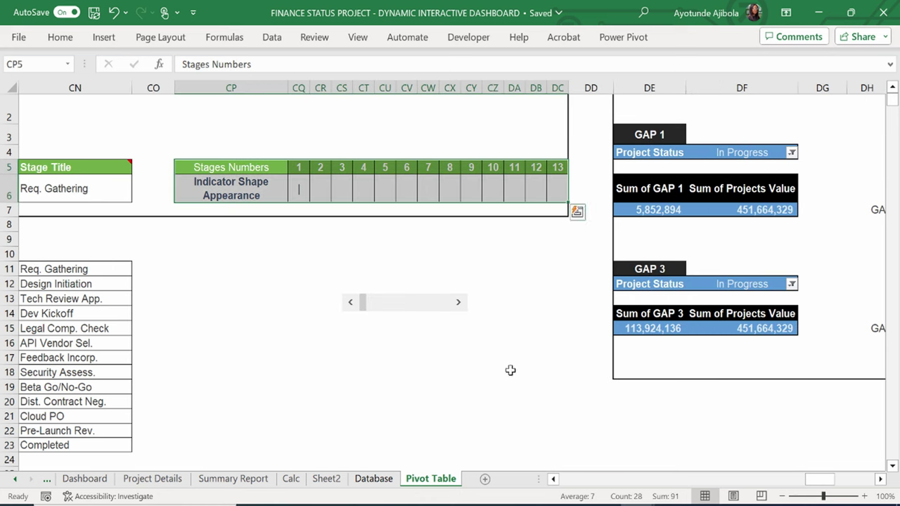
pyautogui.click(319, 253)
pyautogui.moveTo(299, 168); pyautogui.dragTo(561, 169)
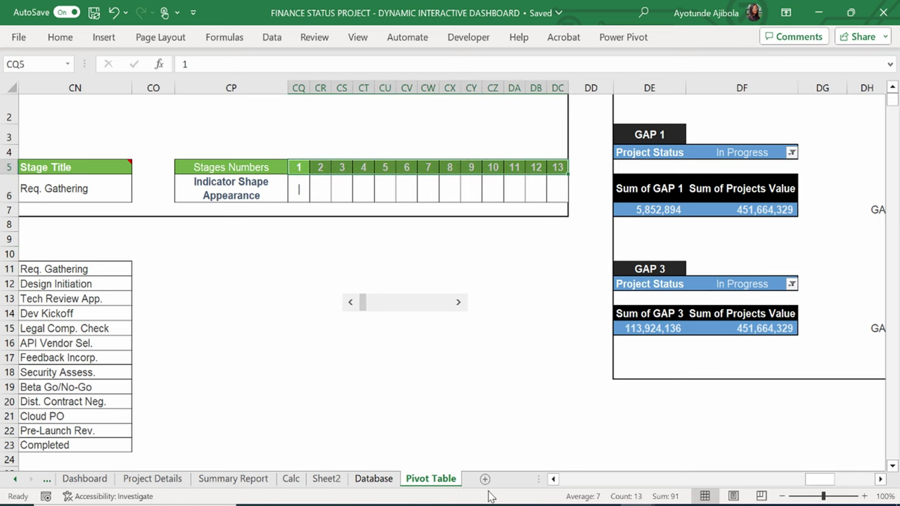
pyautogui.click(554, 479)
pyautogui.click(554, 479)
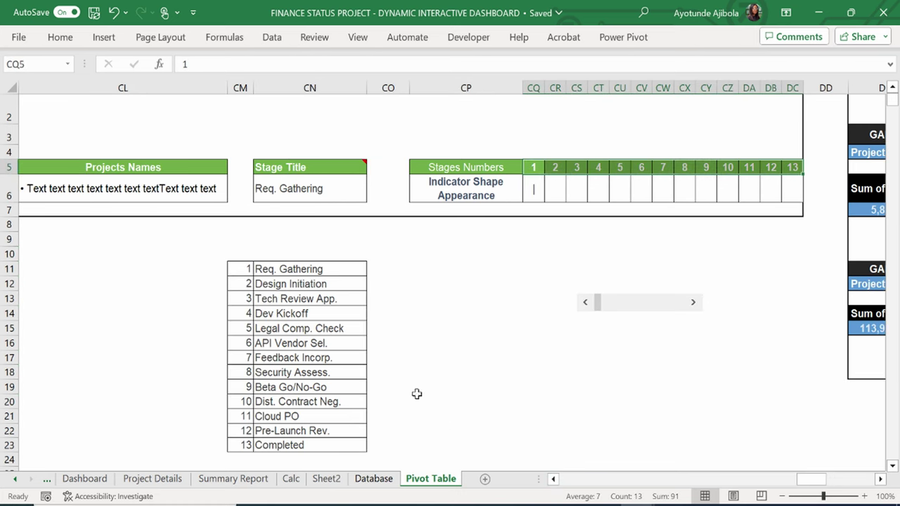
pyautogui.moveTo(241, 271); pyautogui.dragTo(244, 443)
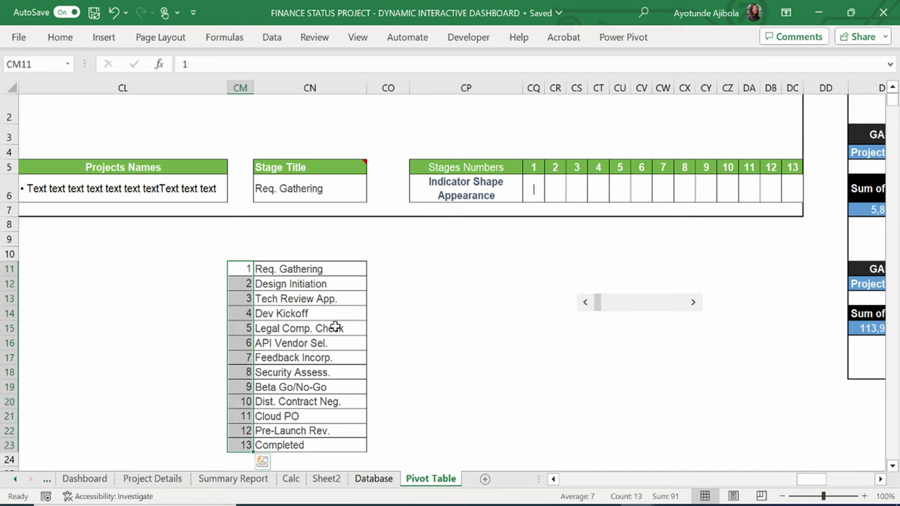
pyautogui.click(535, 209)
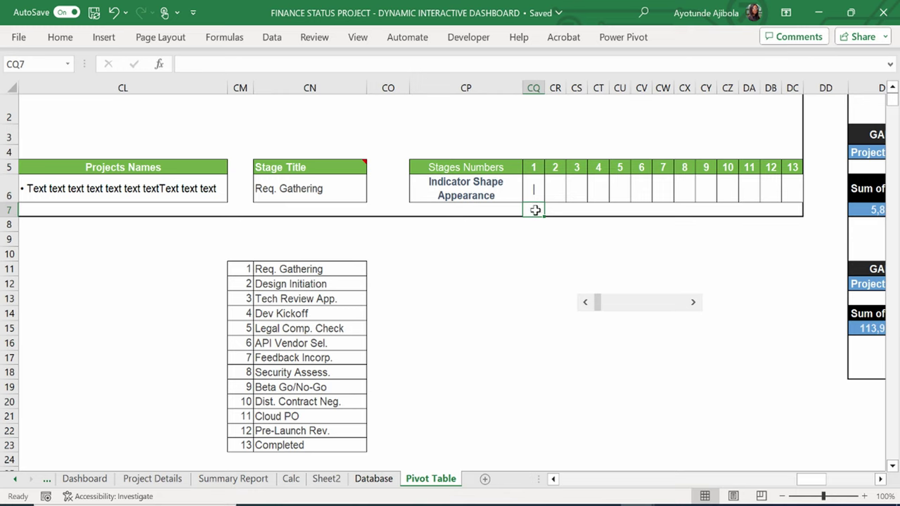
pyautogui.click(317, 188)
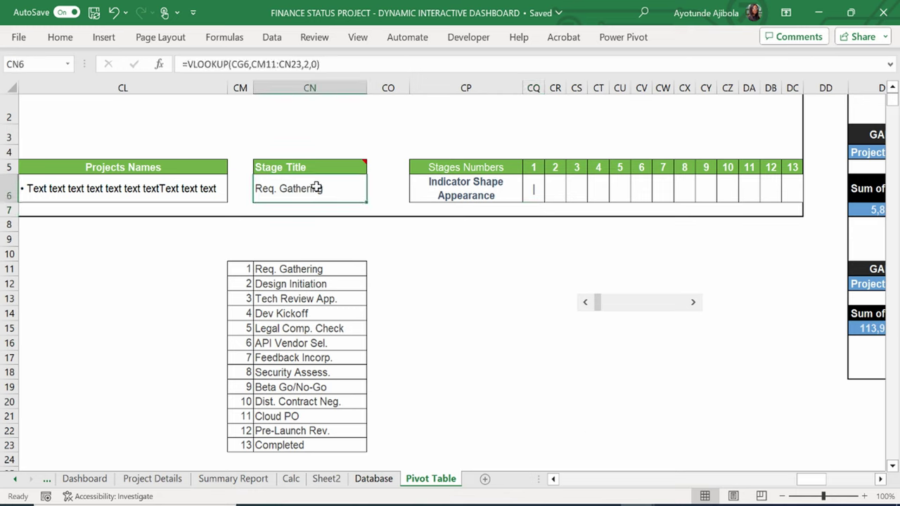
pyautogui.click(321, 64)
pyautogui.moveTo(322, 64); pyautogui.dragTo(181, 64)
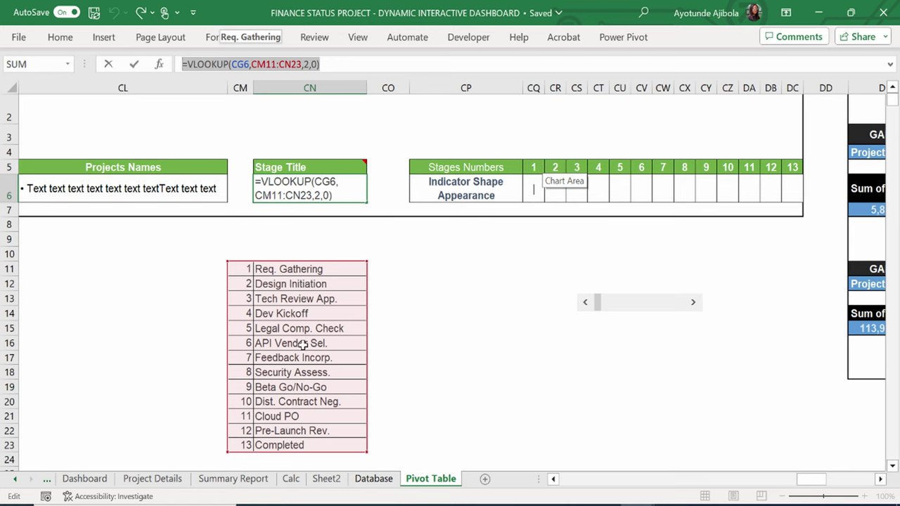
pyautogui.press('Return')
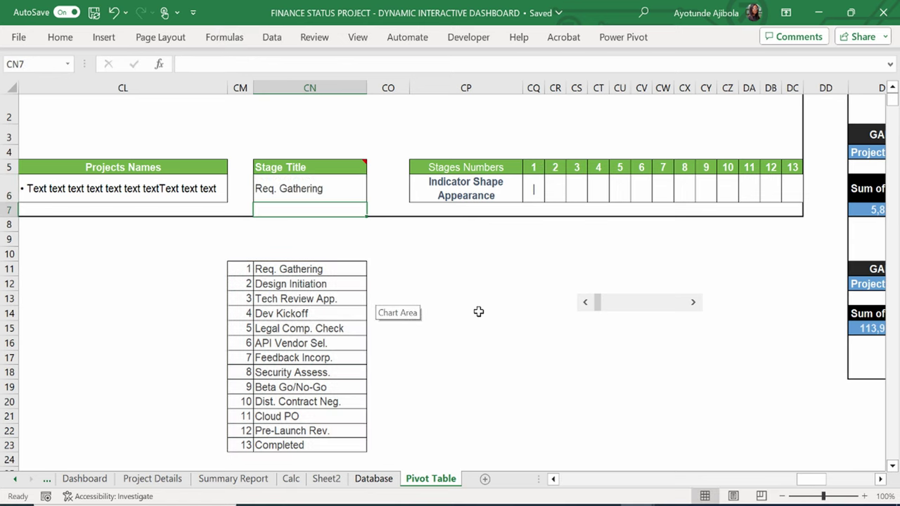
pyautogui.click(533, 189)
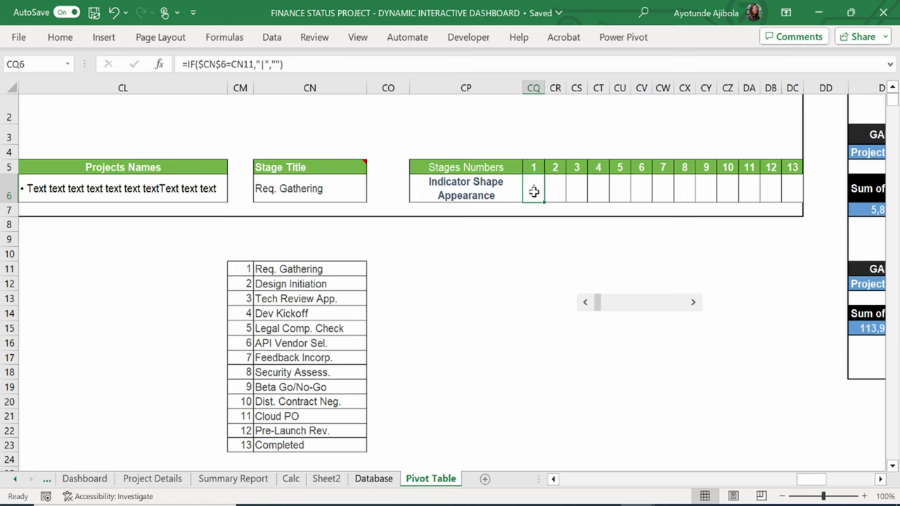
pyautogui.doubleClick(534, 189)
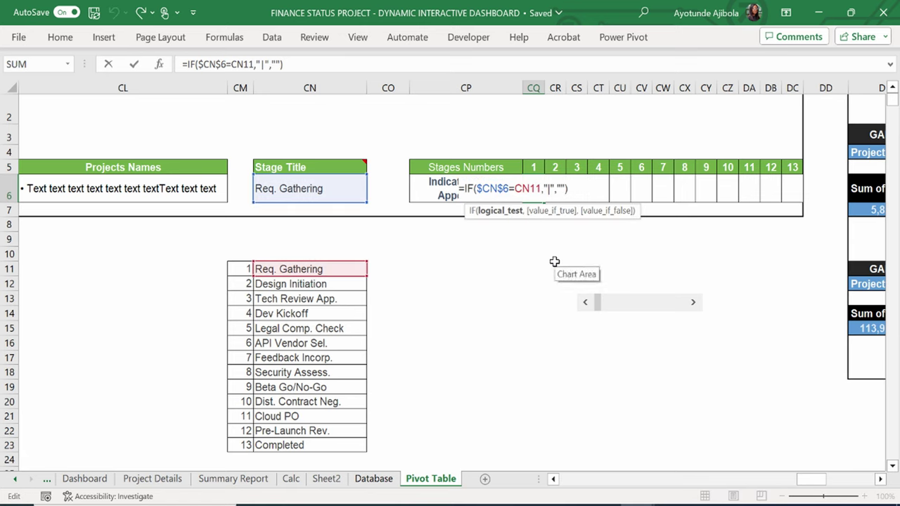
pyautogui.press('Return')
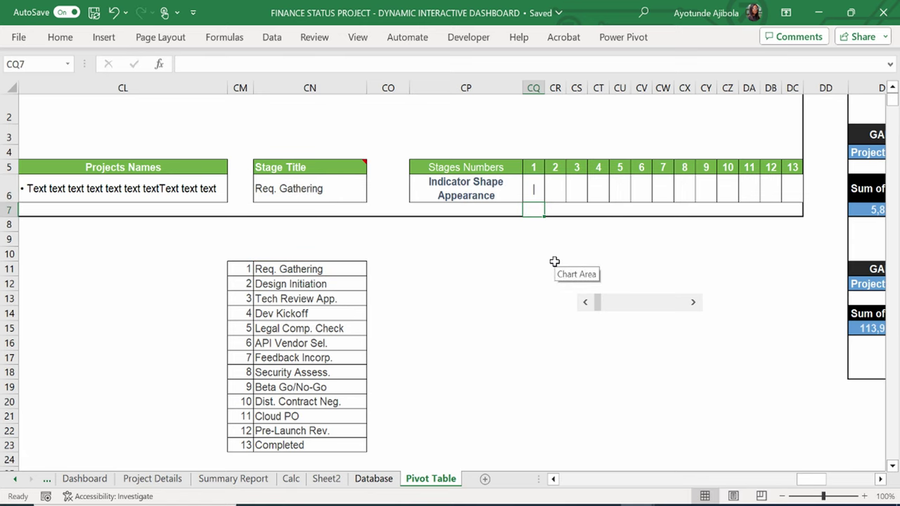
pyautogui.press('Up')
pyautogui.press('Right')
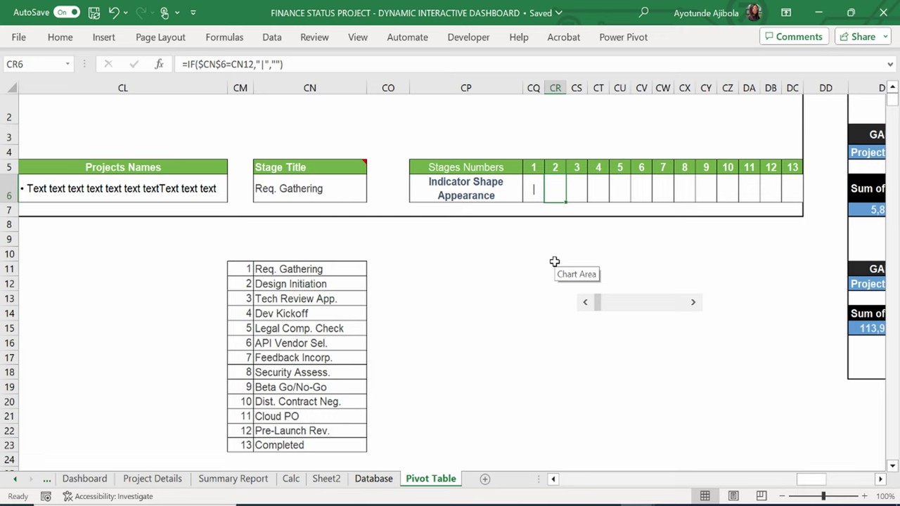
pyautogui.press('Right')
pyautogui.press('Right')
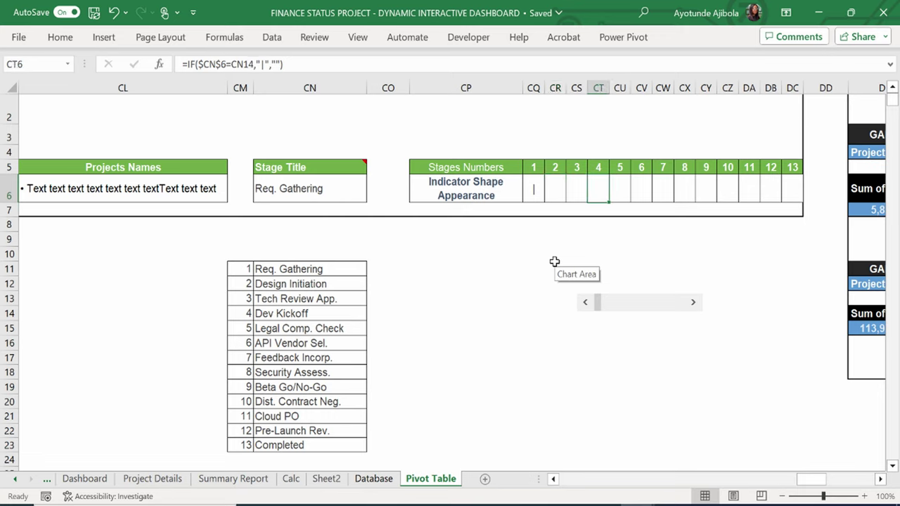
pyautogui.press('Right')
pyautogui.press('Right')
pyautogui.press('Right')
pyautogui.press('Right')
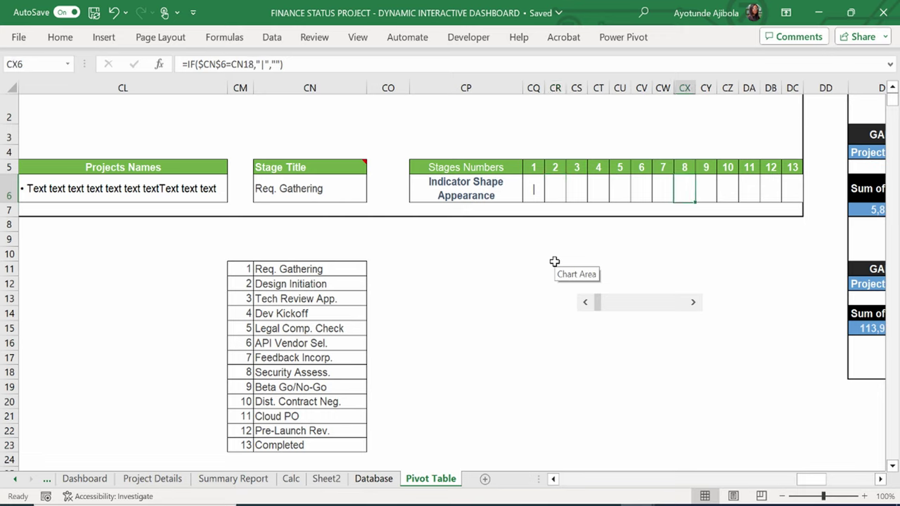
pyautogui.press('Right')
pyautogui.press('Right')
pyautogui.press('Right')
pyautogui.press('Right')
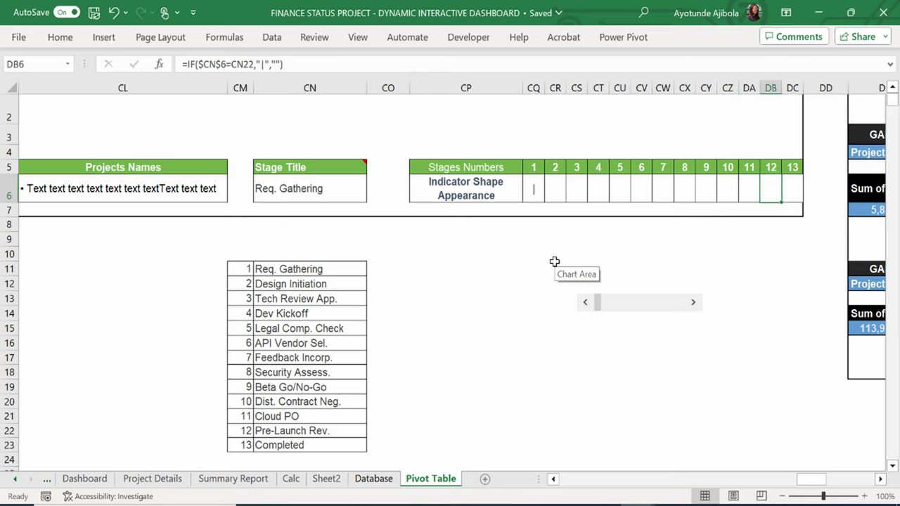
pyautogui.press('Right')
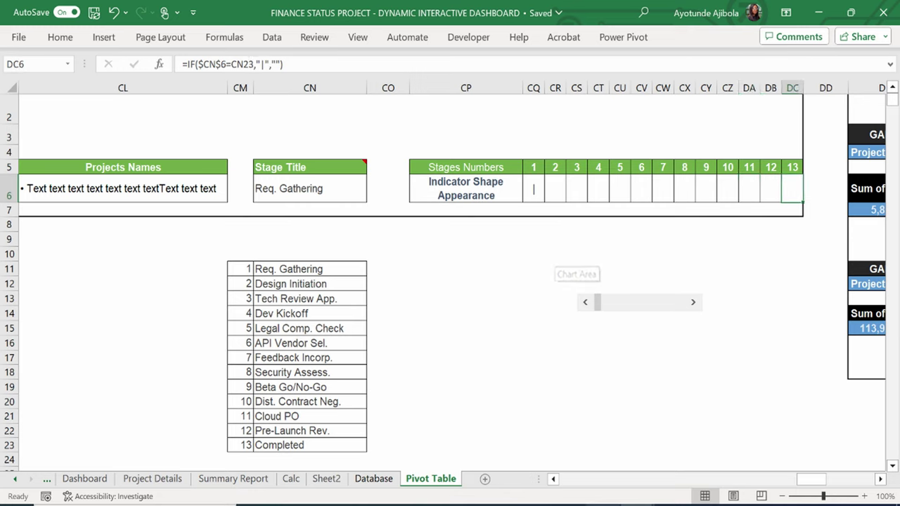
# Step the stage selector forward to Completed, then back toward Req. Gathering.
pyautogui.click(685, 342)
pyautogui.click(693, 302)
pyautogui.click(693, 302)
pyautogui.click(693, 302)
pyautogui.click(693, 303)
pyautogui.click(693, 303)
pyautogui.click(693, 302)
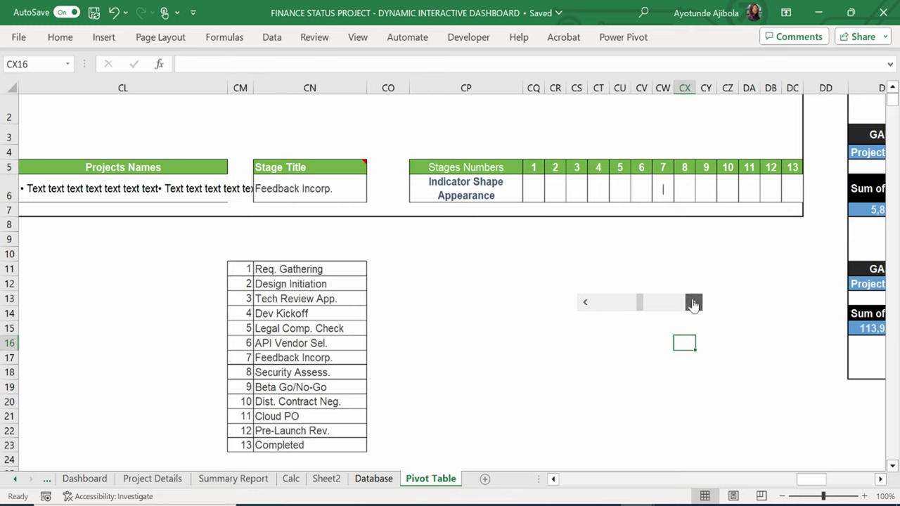
pyautogui.click(693, 302)
pyautogui.click(693, 303)
pyautogui.click(693, 303)
pyautogui.click(693, 302)
pyautogui.click(693, 303)
pyautogui.click(692, 303)
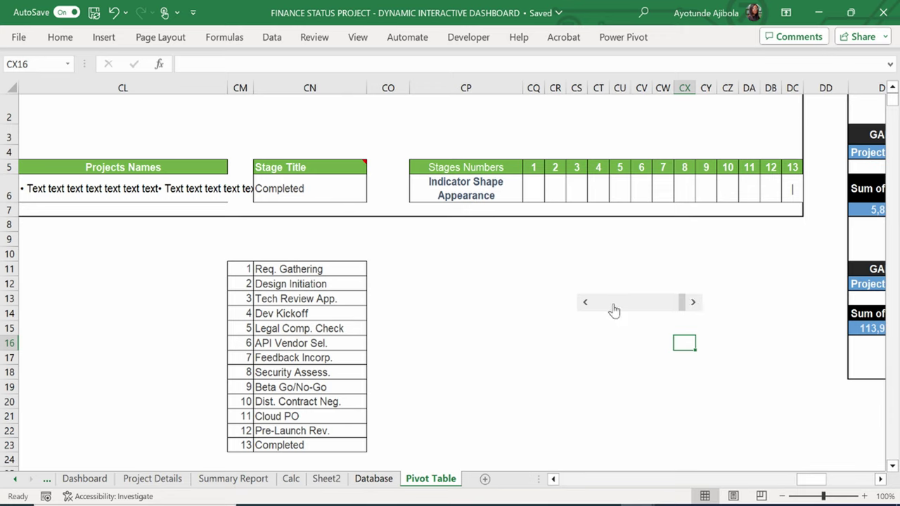
pyautogui.click(583, 303)
pyautogui.click(583, 303)
pyautogui.click(583, 304)
pyautogui.click(583, 303)
pyautogui.click(583, 303)
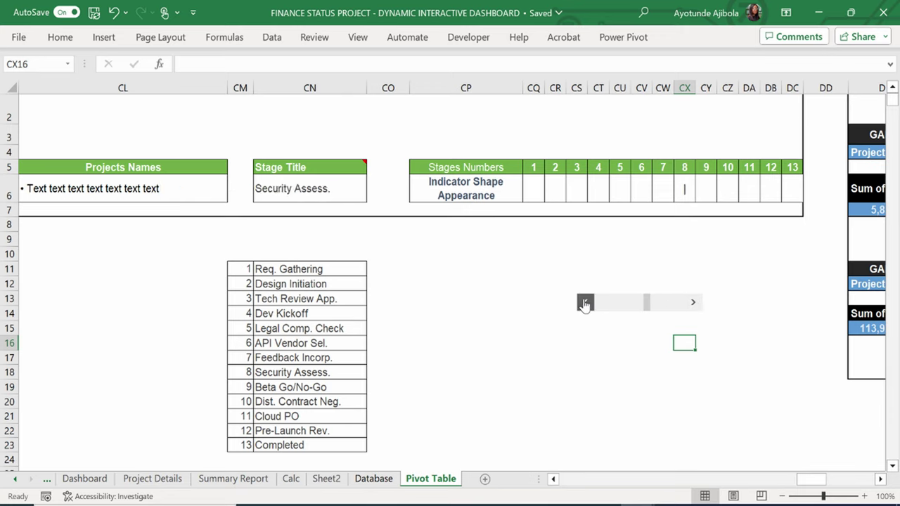
pyautogui.click(583, 303)
pyautogui.click(585, 303)
pyautogui.click(585, 303)
pyautogui.click(584, 304)
pyautogui.click(584, 304)
pyautogui.click(585, 304)
pyautogui.click(584, 304)
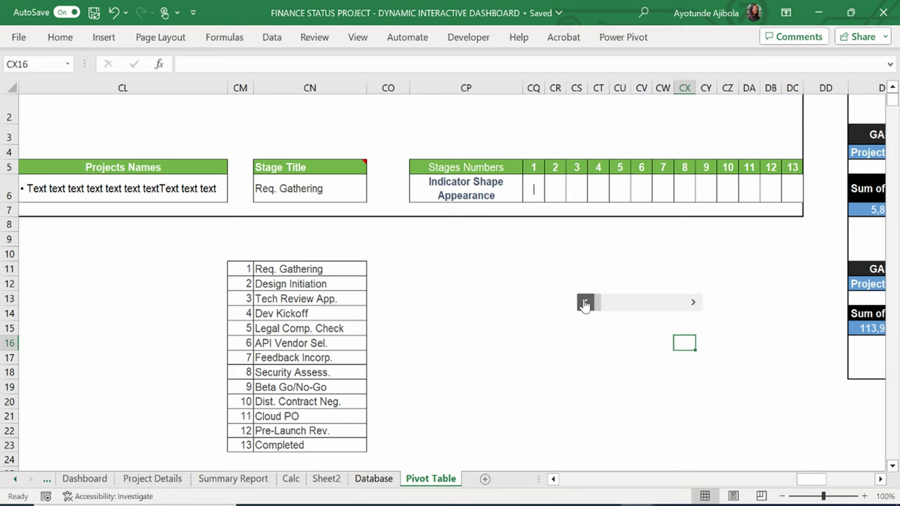
# Return the selector to Completed and view the Dashboard's stage chart.
pyautogui.click(694, 304)
pyautogui.click(694, 303)
pyautogui.click(694, 304)
pyautogui.click(693, 304)
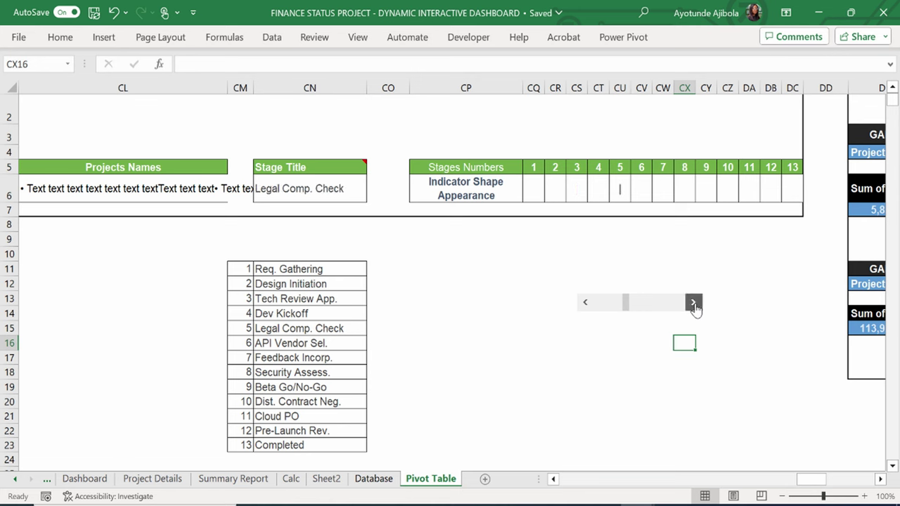
pyautogui.click(693, 304)
pyautogui.click(694, 304)
pyautogui.click(693, 303)
pyautogui.click(694, 304)
pyautogui.click(693, 304)
pyautogui.click(693, 304)
pyautogui.click(694, 303)
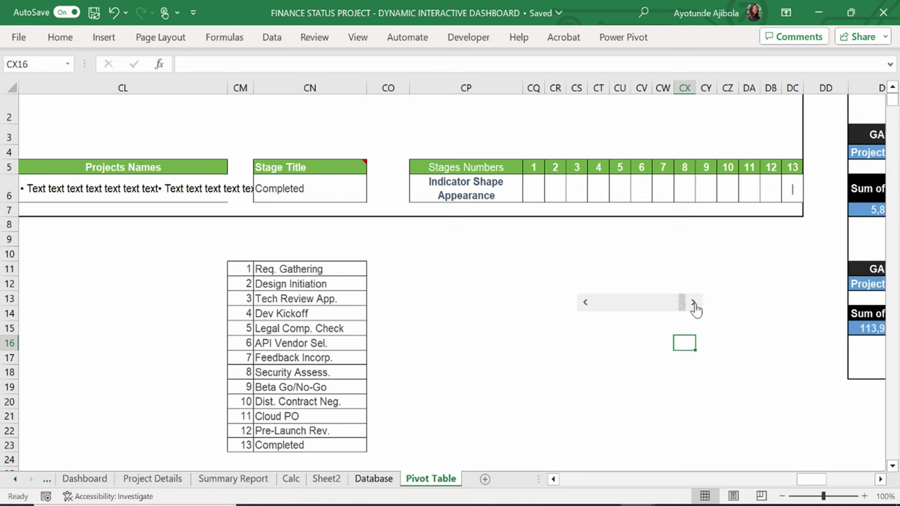
pyautogui.click(84, 479)
pyautogui.scroll(-4, 280, 441)
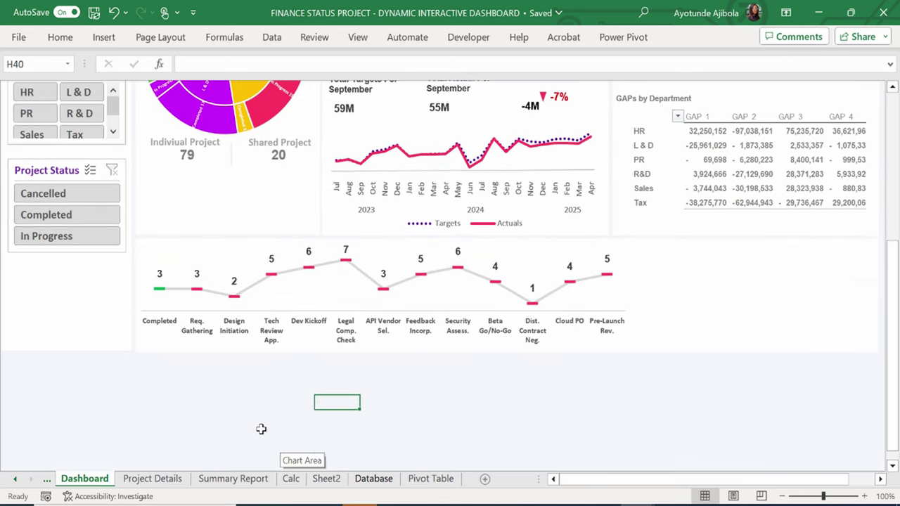
# Draw a tall text box below the stage chart on the Dashboard.
pyautogui.click(251, 417)
pyautogui.click(104, 38)
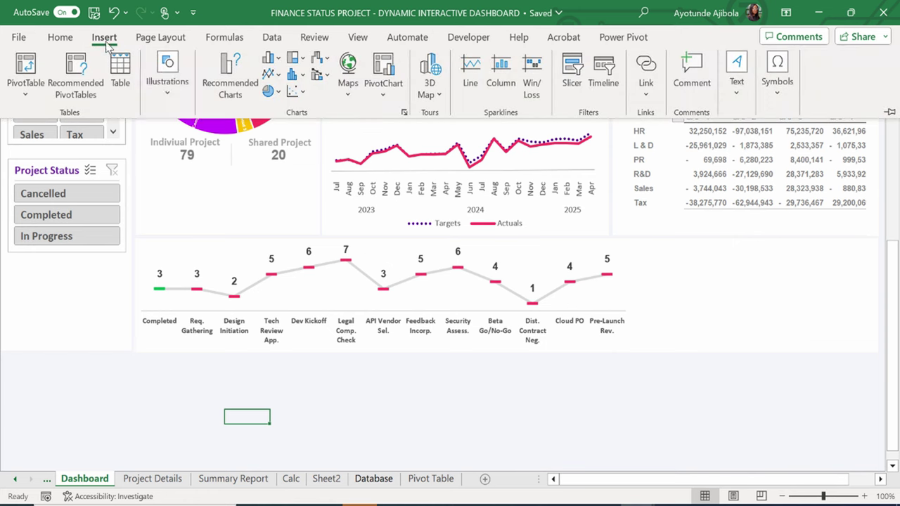
pyautogui.click(163, 90)
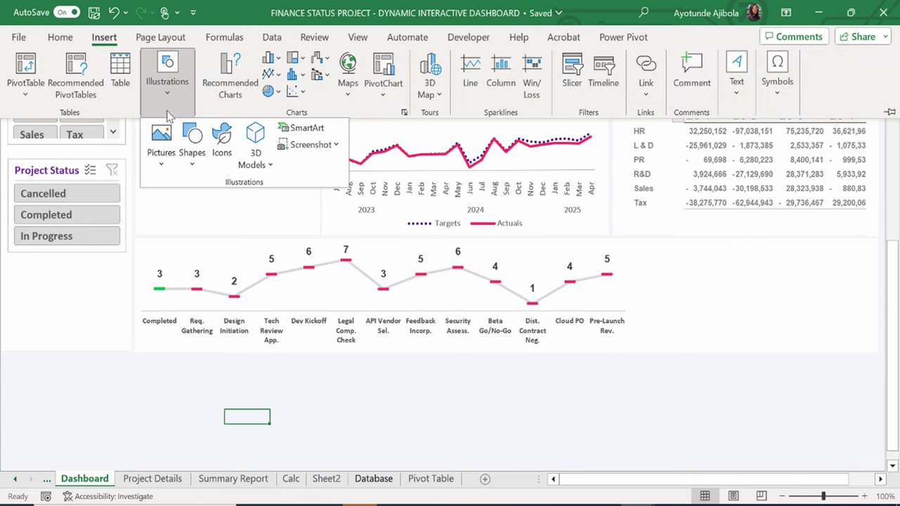
pyautogui.click(191, 144)
pyautogui.click(188, 206)
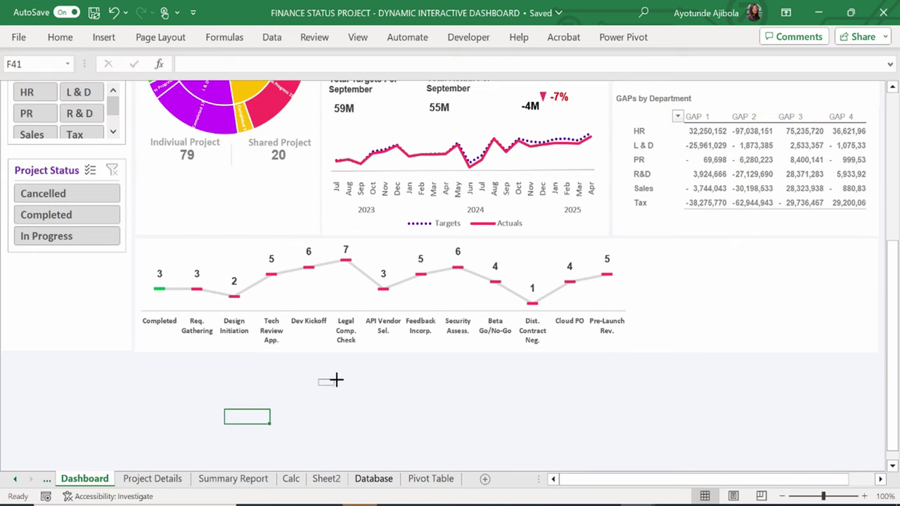
pyautogui.moveTo(137, 358); pyautogui.dragTo(176, 432)
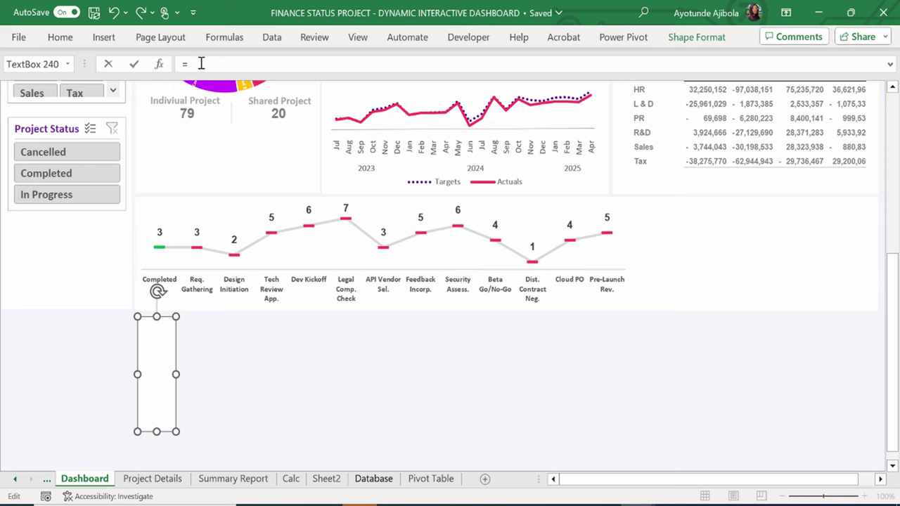
# Link the text box to cell 'Pivot Table'!$CR$6 with an = formula.
pyautogui.click(201, 64)
pyautogui.write('=')
pyautogui.click(431, 479)
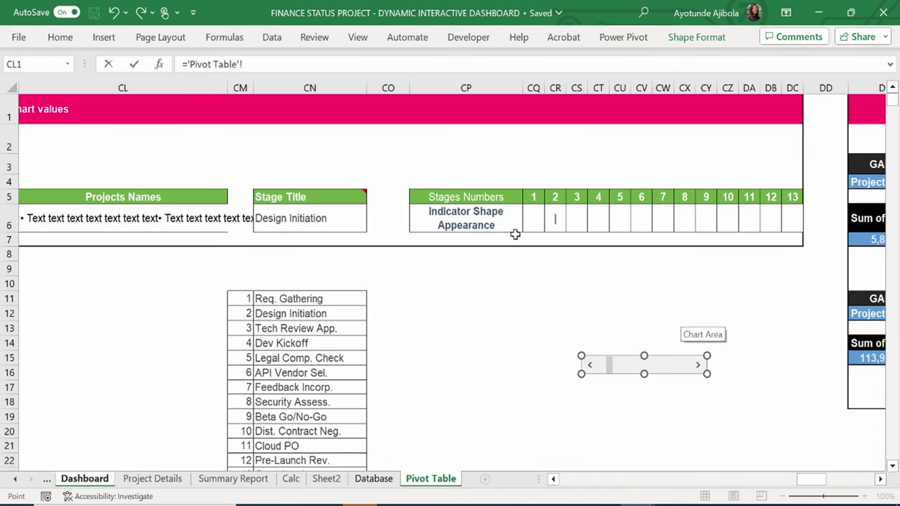
pyautogui.click(553, 220)
pyautogui.press('Return')
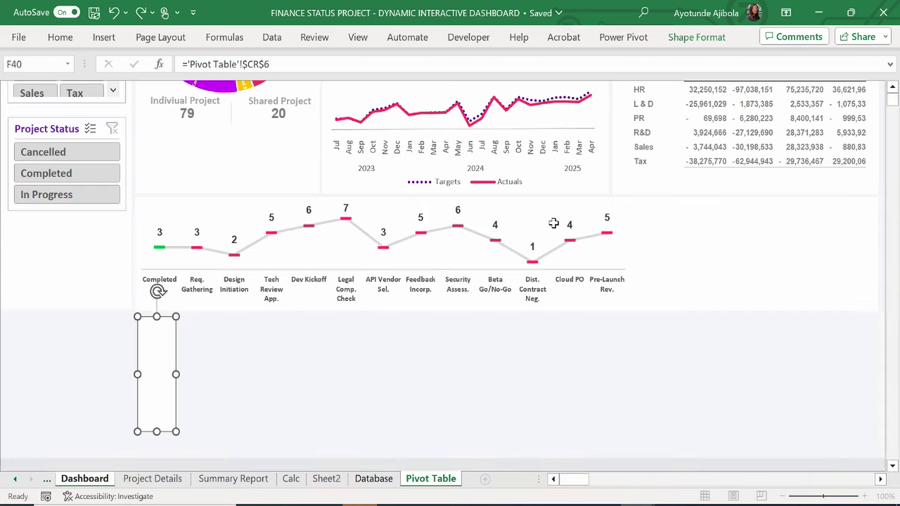
# Copy the text box along a row beneath the chart and tighten the spacing.
pyautogui.moveTo(170, 407); pyautogui.dragTo(626, 435)
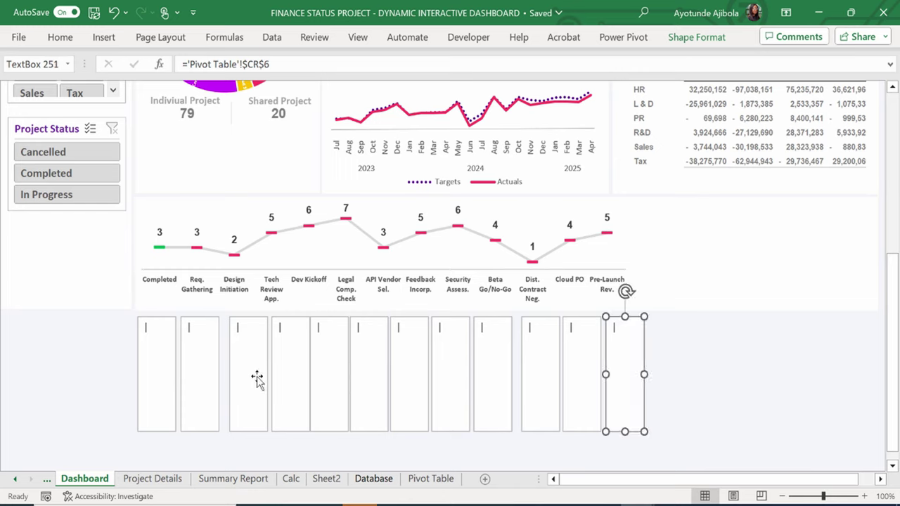
pyautogui.moveTo(248, 408); pyautogui.dragTo(284, 411)
pyautogui.click(291, 411)
pyautogui.moveTo(327, 410); pyautogui.dragTo(321, 408)
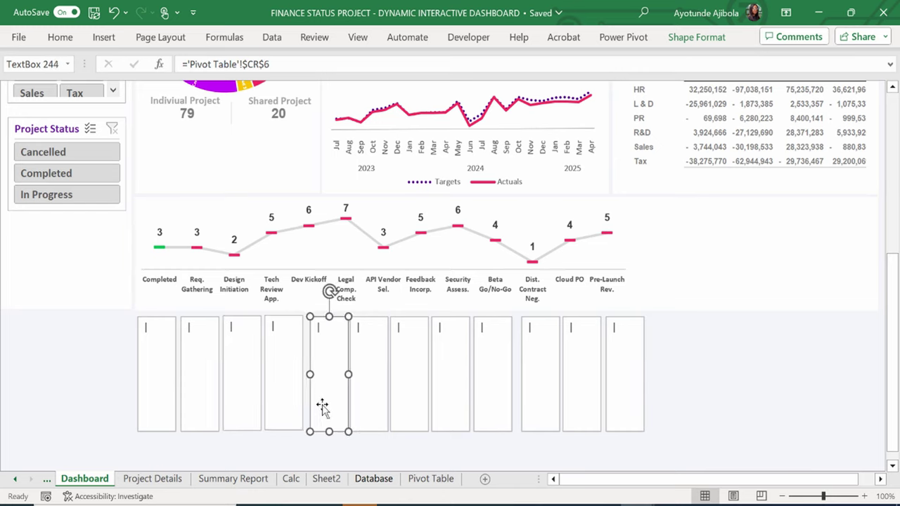
pyautogui.click(359, 408)
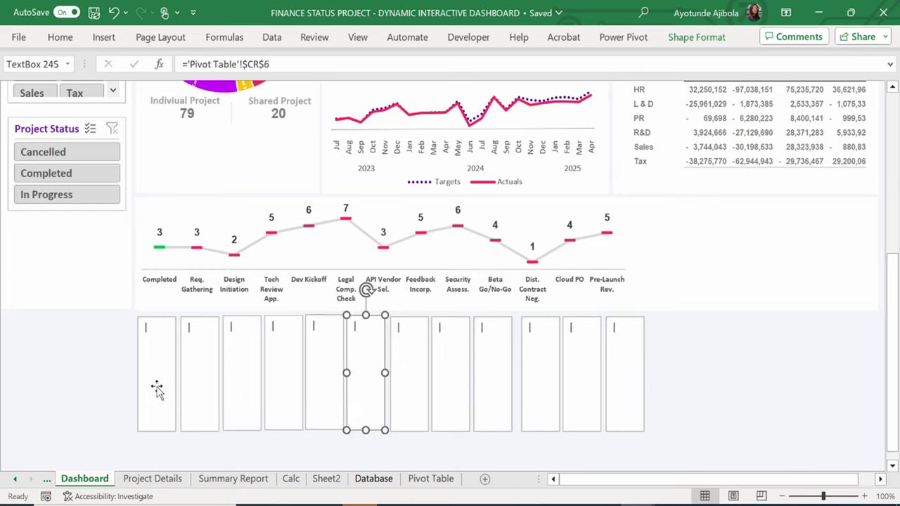
pyautogui.moveTo(156, 389); pyautogui.dragTo(149, 385)
pyautogui.moveTo(196, 401); pyautogui.dragTo(221, 406)
pyautogui.moveTo(275, 410); pyautogui.dragTo(271, 409)
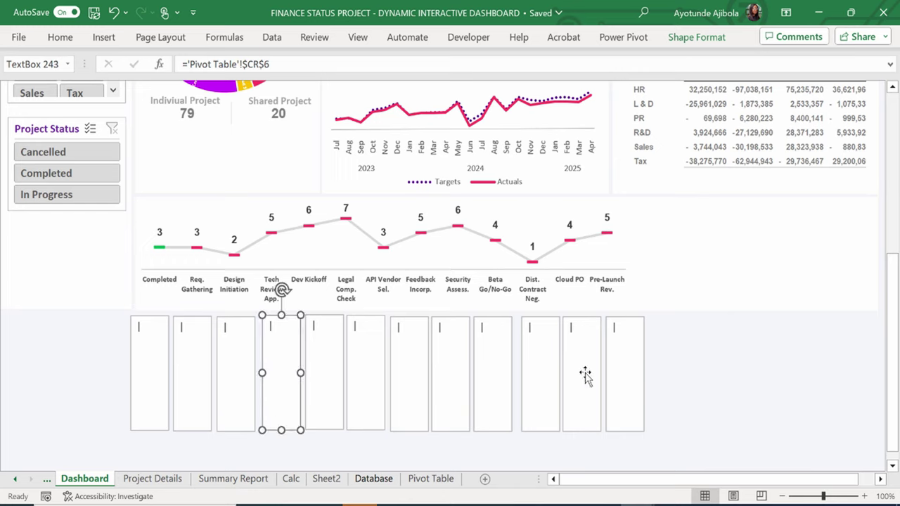
pyautogui.moveTo(534, 396); pyautogui.dragTo(527, 396)
pyautogui.moveTo(584, 394); pyautogui.dragTo(577, 394)
pyautogui.moveTo(620, 394); pyautogui.dragTo(644, 386)
# Add a 13th text box at the row's end and adjust the middle boxes' positions.
pyautogui.moveTo(225, 348); pyautogui.dragTo(221, 348)
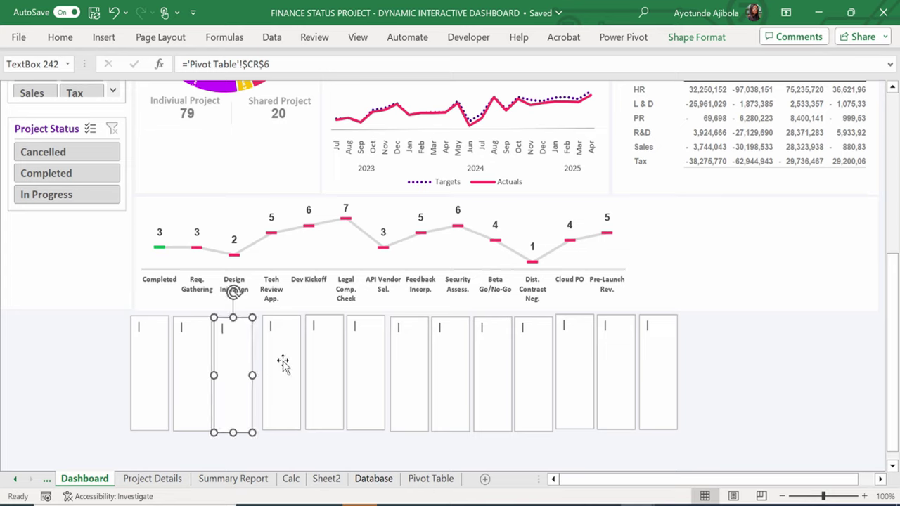
pyautogui.moveTo(283, 364); pyautogui.dragTo(350, 374)
pyautogui.moveTo(403, 376); pyautogui.dragTo(394, 376)
pyautogui.moveTo(450, 386); pyautogui.dragTo(490, 392)
pyautogui.moveTo(532, 398); pyautogui.dragTo(528, 398)
pyautogui.click(615, 398)
pyautogui.click(649, 394)
# Select all thirteen text boxes in the row.
pyautogui.click(157, 403)
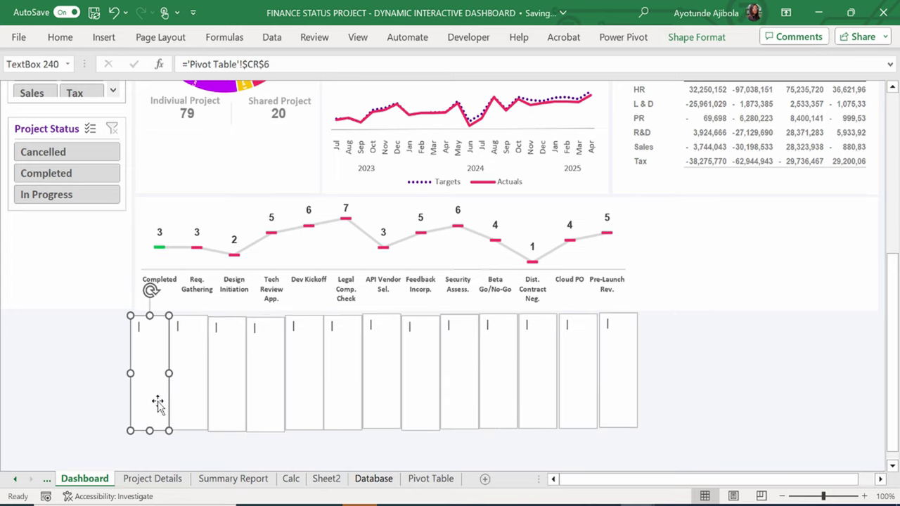
pyautogui.keyDown('shift'); pyautogui.click(188, 400); pyautogui.keyUp('shift')
pyautogui.keyDown('shift'); pyautogui.click(232, 402); pyautogui.keyUp('shift')
pyautogui.keyDown('shift'); pyautogui.click(266, 401); pyautogui.keyUp('shift')
pyautogui.keyDown('shift'); pyautogui.click(344, 401); pyautogui.keyUp('shift')
pyautogui.keyDown('shift'); pyautogui.click(382, 401); pyautogui.keyUp('shift')
pyautogui.keyDown('shift'); pyautogui.click(421, 401); pyautogui.keyUp('shift')
pyautogui.keyDown('shift'); pyautogui.click(460, 400); pyautogui.keyUp('shift')
pyautogui.keyDown('shift'); pyautogui.click(498, 401); pyautogui.keyUp('shift')
pyautogui.keyDown('shift'); pyautogui.click(538, 401); pyautogui.keyUp('shift')
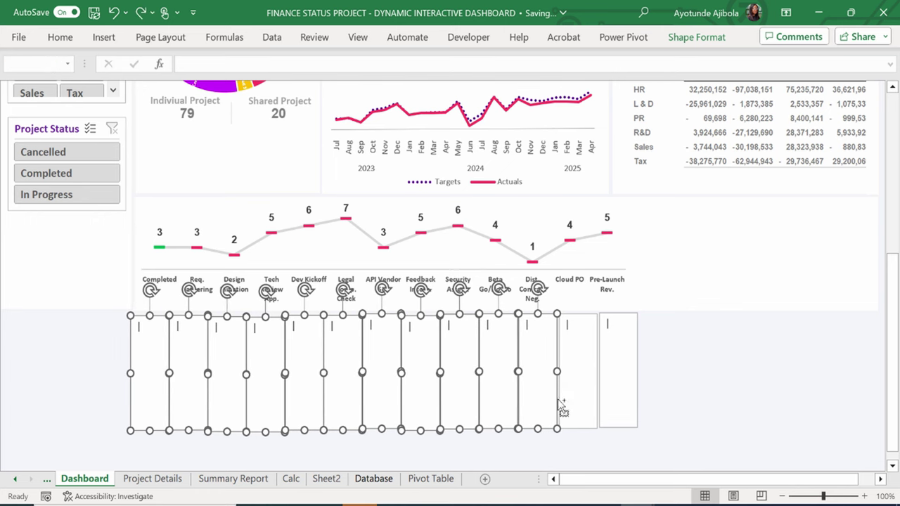
pyautogui.keyDown('shift'); pyautogui.click(566, 395); pyautogui.keyUp('shift')
pyautogui.keyDown('shift'); pyautogui.click(609, 388); pyautogui.keyUp('shift')
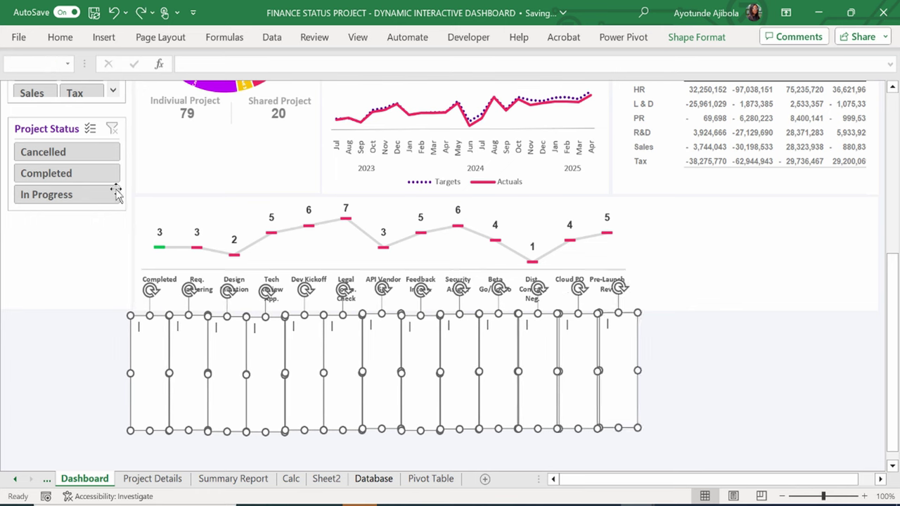
# Distribute the text boxes horizontally and align their tops.
pyautogui.click(697, 39)
pyautogui.click(729, 58)
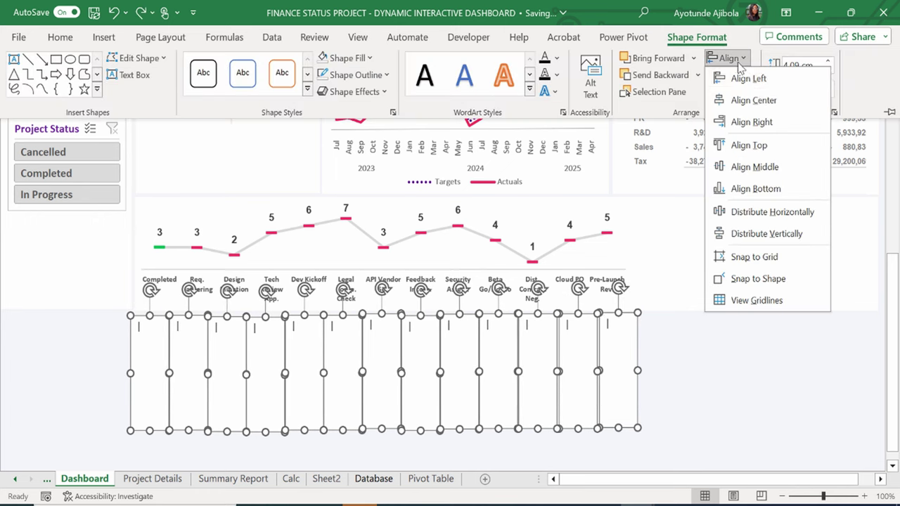
pyautogui.click(789, 220)
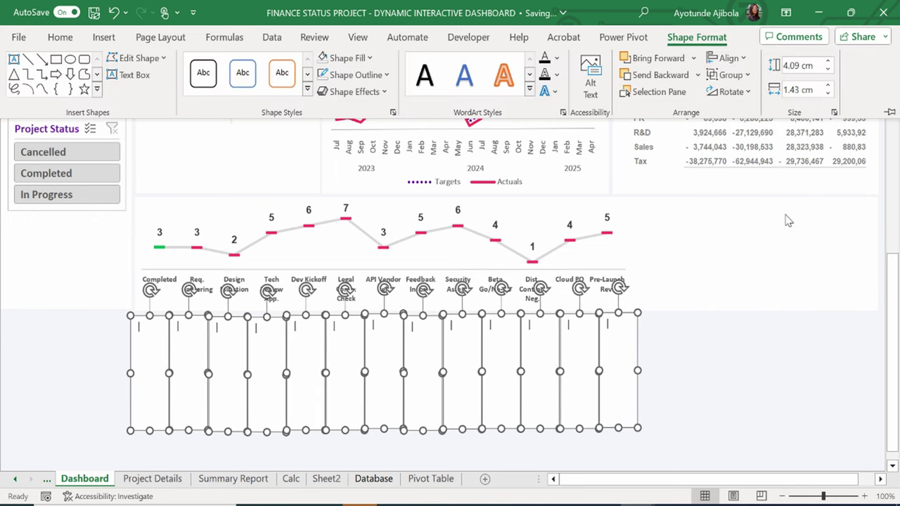
pyautogui.click(729, 58)
pyautogui.click(768, 146)
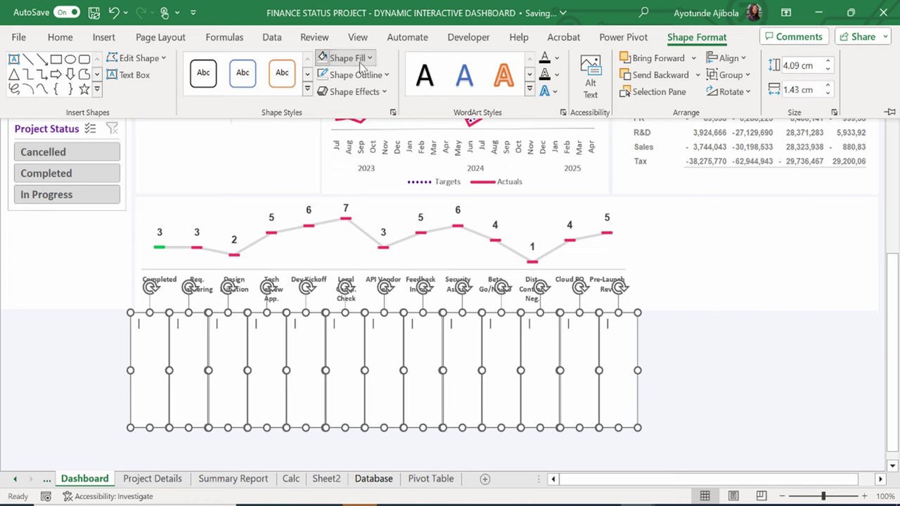
# Give the text boxes no fill, no outline and centred text.
pyautogui.click(360, 66)
pyautogui.click(342, 286)
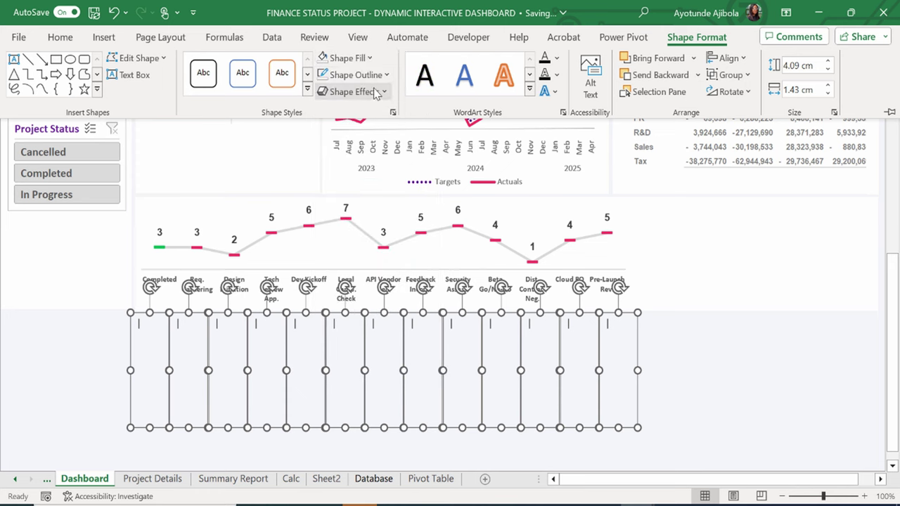
pyautogui.click(355, 75)
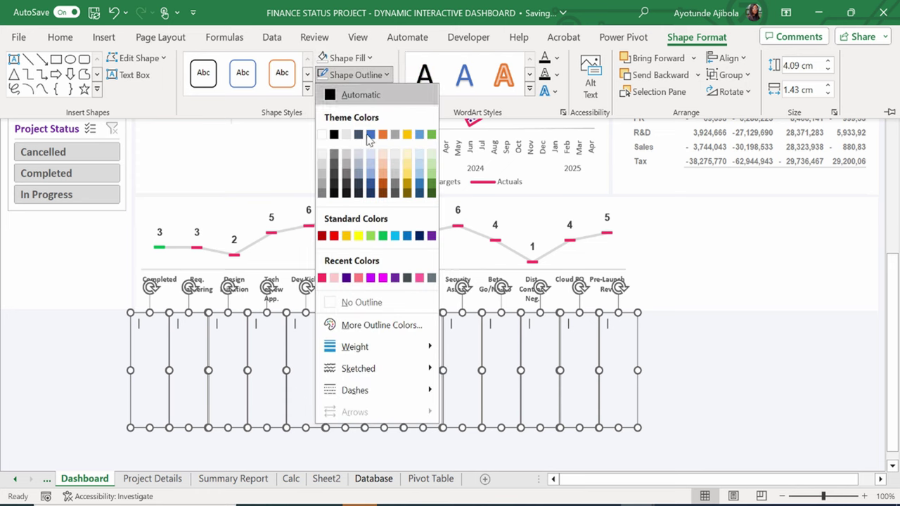
pyautogui.click(365, 310)
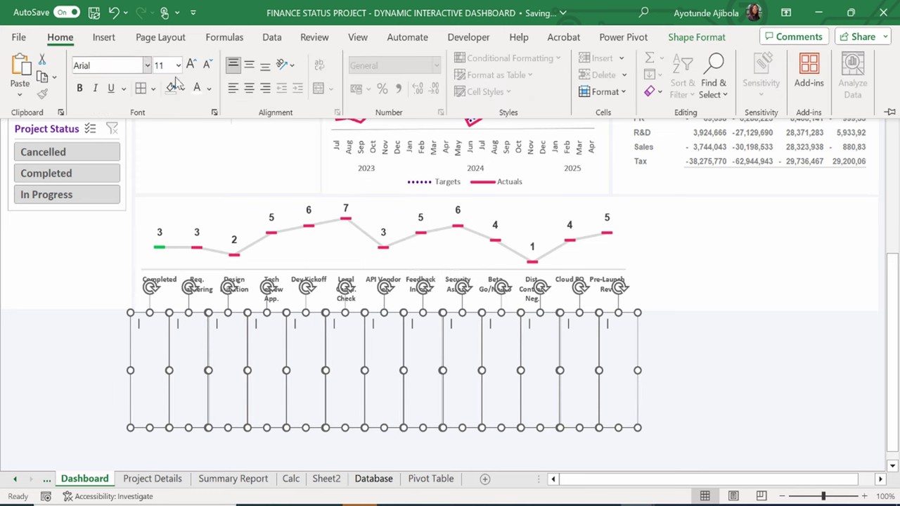
pyautogui.click(250, 87)
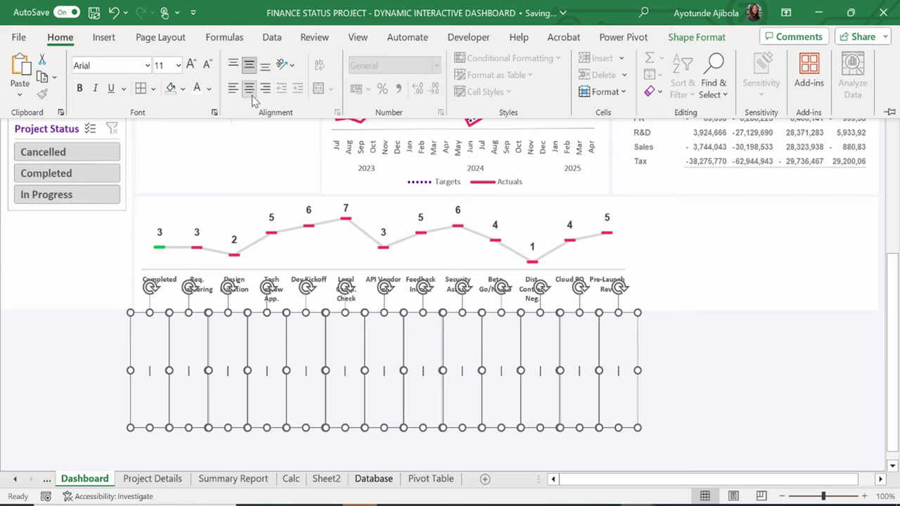
# Group the thirteen text boxes into one object.
pyautogui.rightClick(267, 320)
pyautogui.moveTo(320, 133)
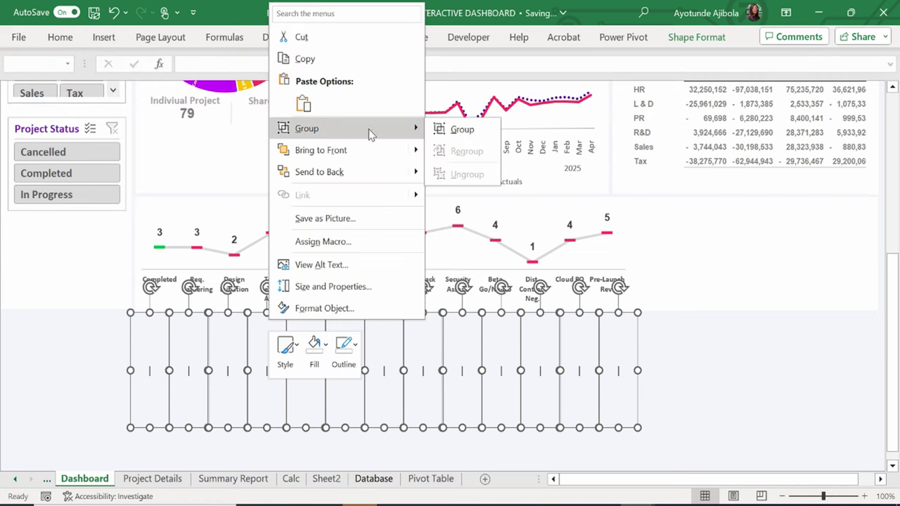
pyautogui.click(463, 129)
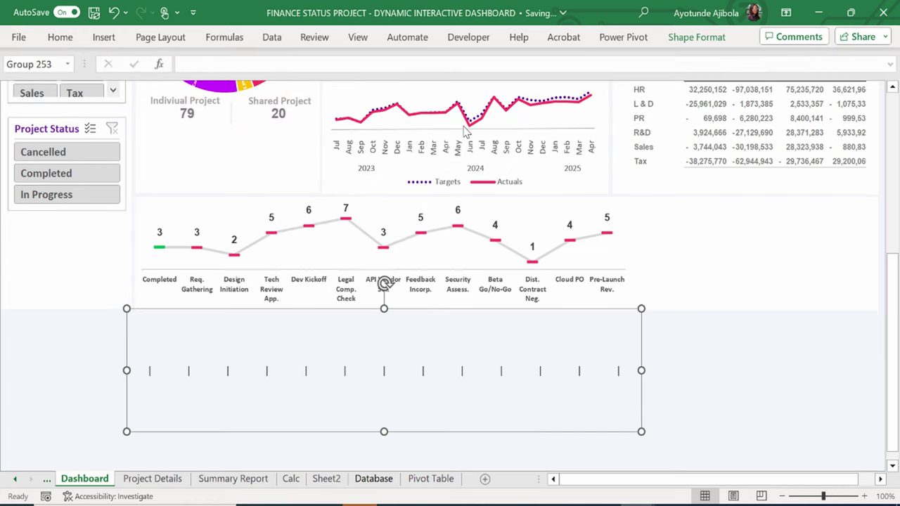
# Link the first two text boxes to Pivot Table cells CQ6 and $CR$6.
pyautogui.click(154, 375)
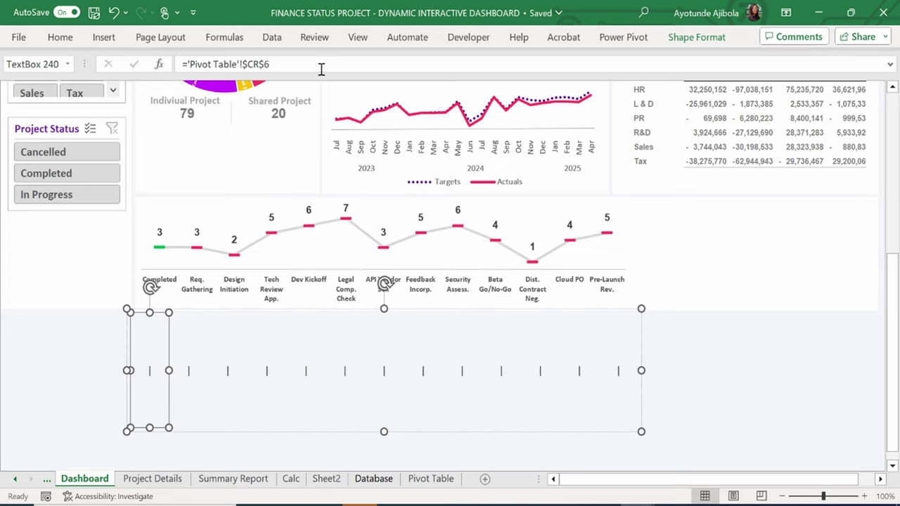
pyautogui.moveTo(321, 69); pyautogui.dragTo(158, 74)
pyautogui.write('=')
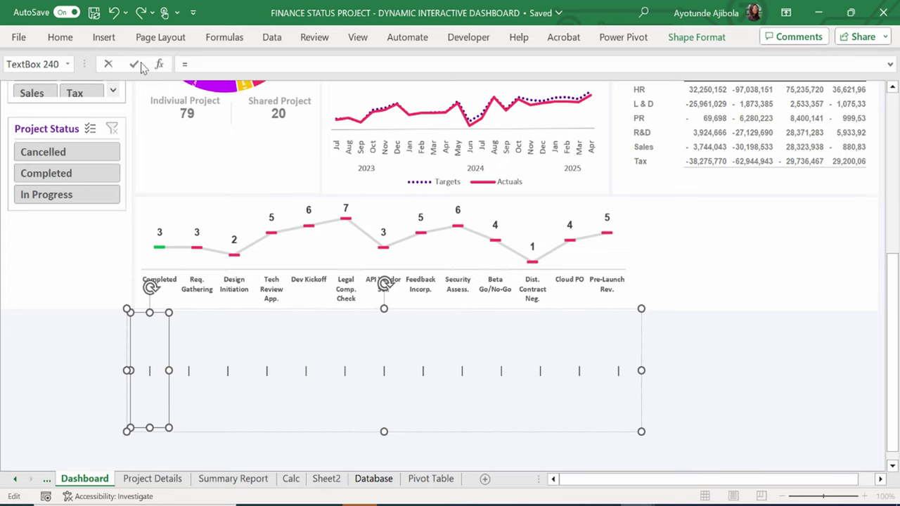
pyautogui.click(420, 480)
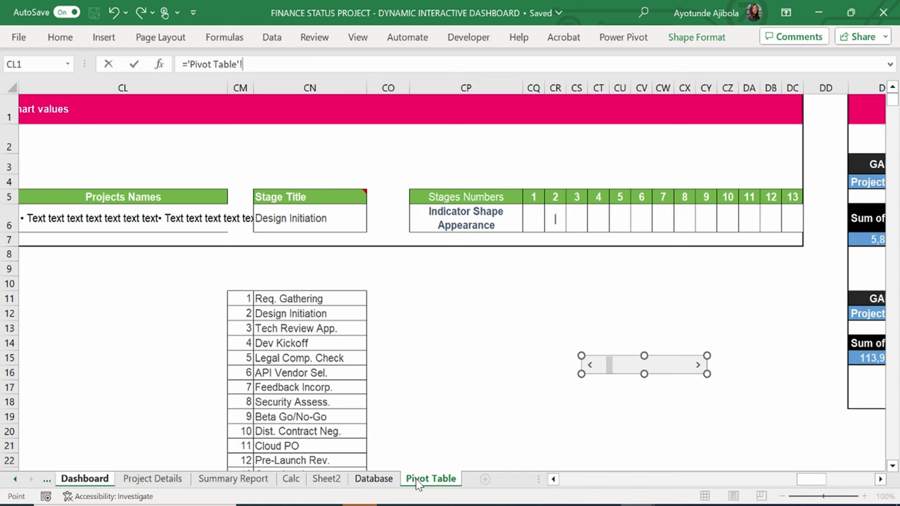
pyautogui.click(536, 226)
pyautogui.press('Return')
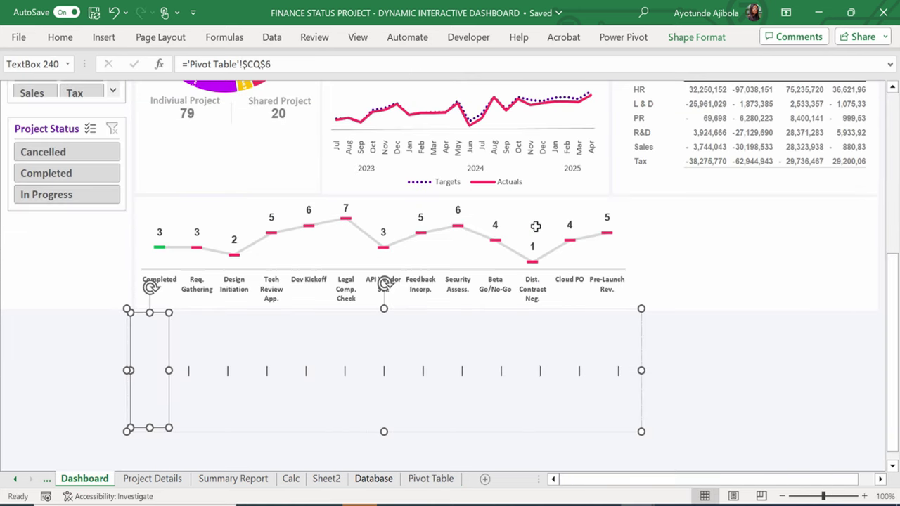
pyautogui.click(192, 387)
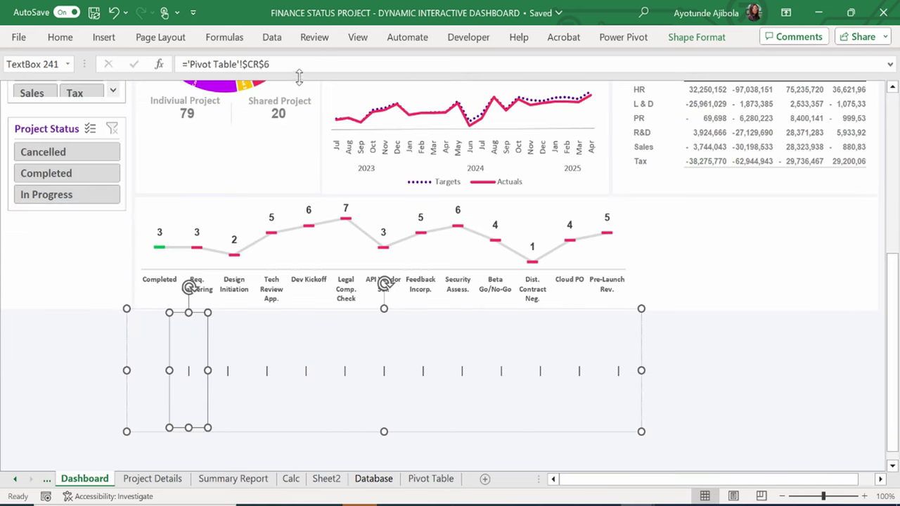
pyautogui.moveTo(298, 65); pyautogui.dragTo(158, 63)
pyautogui.write('=')
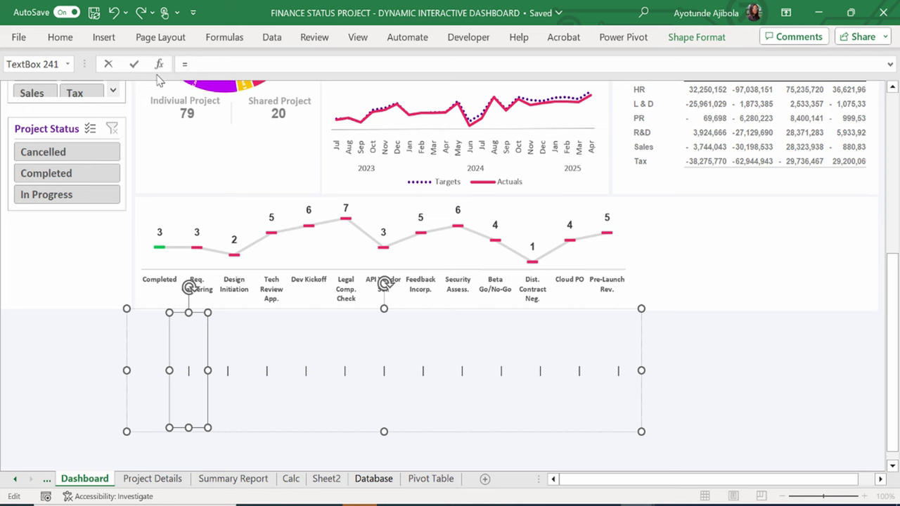
pyautogui.click(430, 479)
pyautogui.click(555, 219)
pyautogui.press('F4')
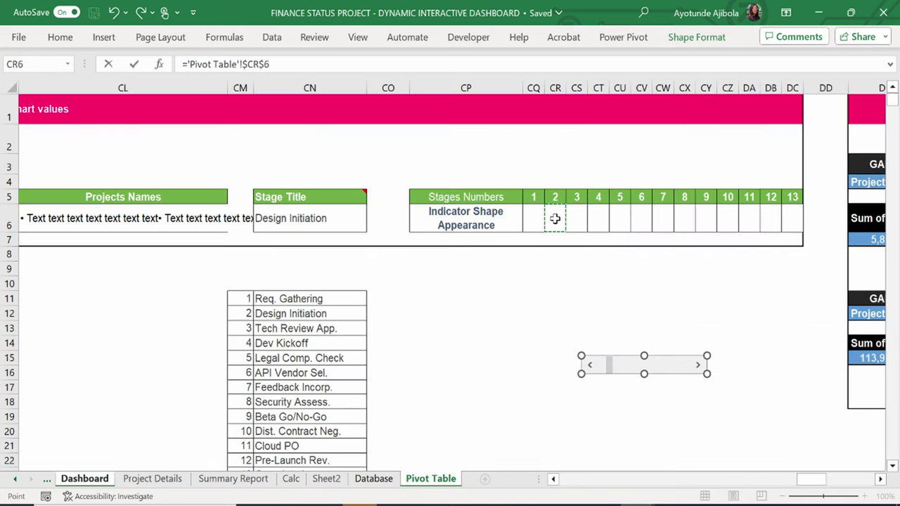
pyautogui.press('Return')
# Link the next three text boxes to absolute Pivot Table cells CS6, CT6 and CU6.
pyautogui.click(228, 394)
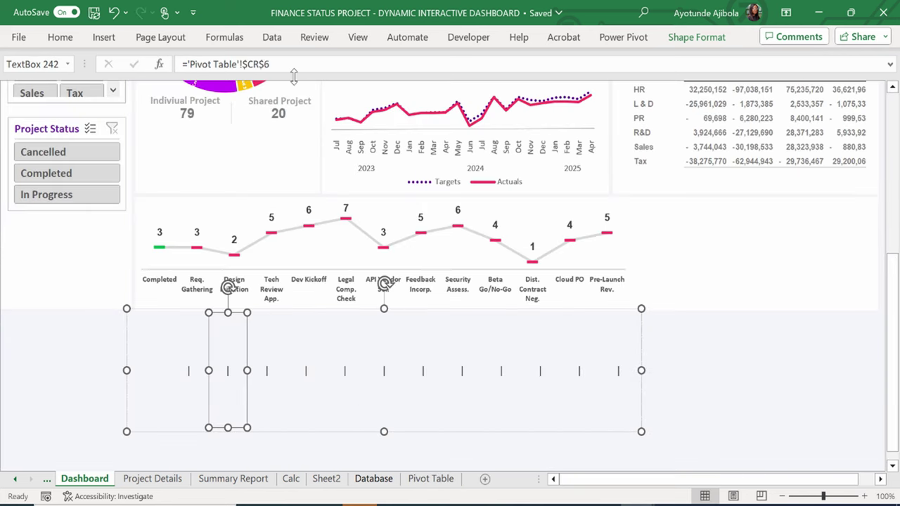
pyautogui.moveTo(271, 64); pyautogui.dragTo(176, 64)
pyautogui.write('=')
pyautogui.click(430, 479)
pyautogui.click(577, 219)
pyautogui.press('F4')
pyautogui.press('Return')
pyautogui.click(267, 394)
pyautogui.moveTo(271, 64); pyautogui.dragTo(176, 64)
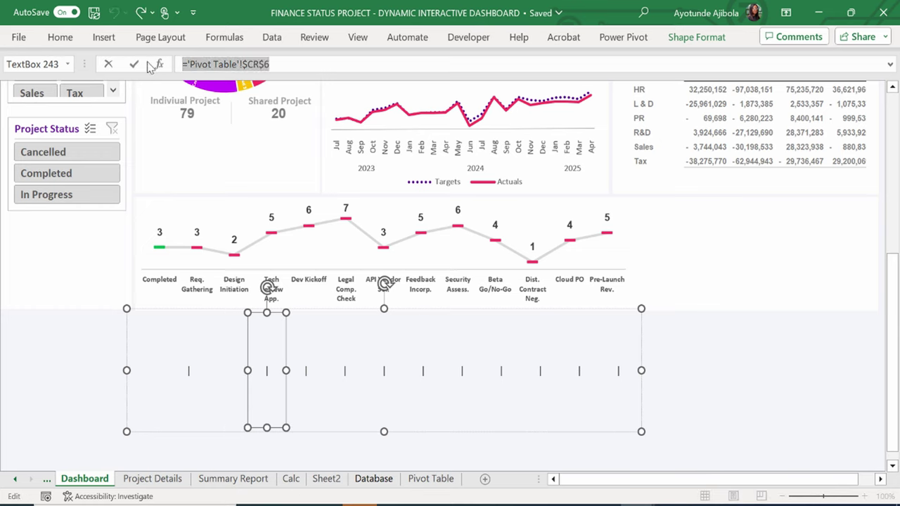
pyautogui.write('=')
pyautogui.click(430, 479)
pyautogui.click(598, 219)
pyautogui.press('F4')
pyautogui.press('Return')
pyautogui.click(307, 373)
pyautogui.moveTo(271, 64); pyautogui.dragTo(176, 64)
pyautogui.write('=')
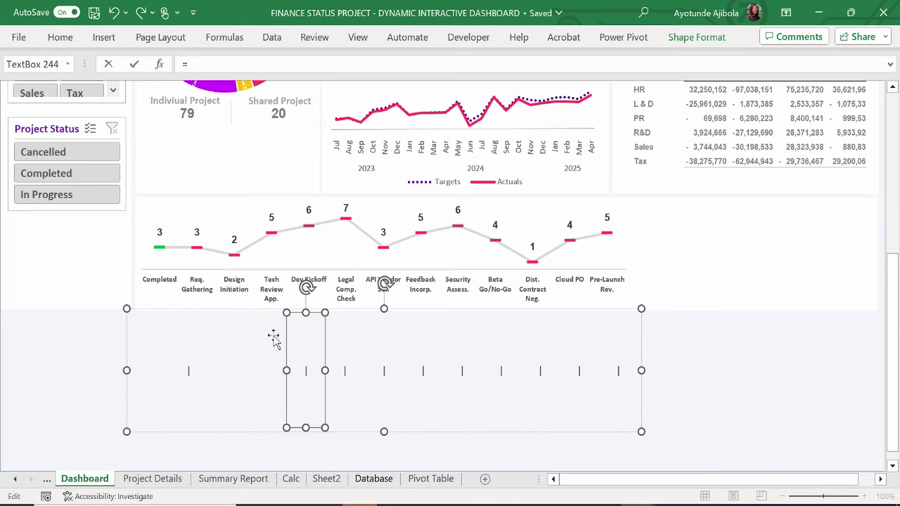
pyautogui.click(430, 479)
pyautogui.click(620, 219)
pyautogui.press('F4')
pyautogui.press('Return')
# Recheck an earlier link, then link the next two boxes to absolute cells CV6 and CW6.
pyautogui.click(348, 363)
pyautogui.click(270, 362)
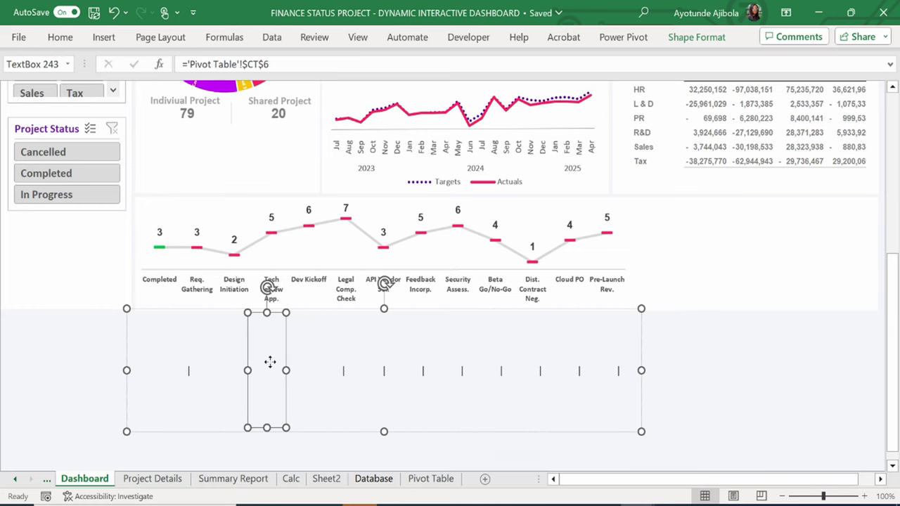
pyautogui.click(343, 371)
pyautogui.moveTo(272, 64); pyautogui.dragTo(181, 64)
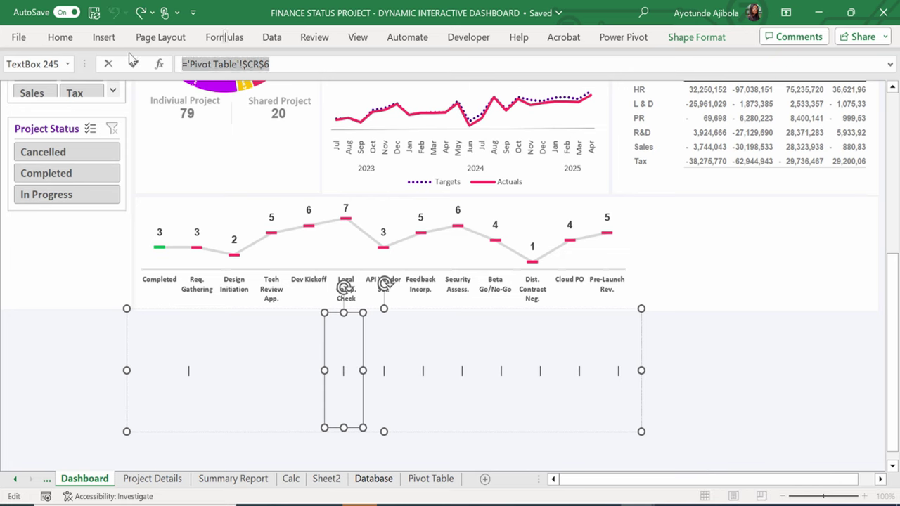
pyautogui.write('=')
pyautogui.click(430, 479)
pyautogui.click(643, 221)
pyautogui.press('F4')
pyautogui.press('Return')
pyautogui.click(384, 371)
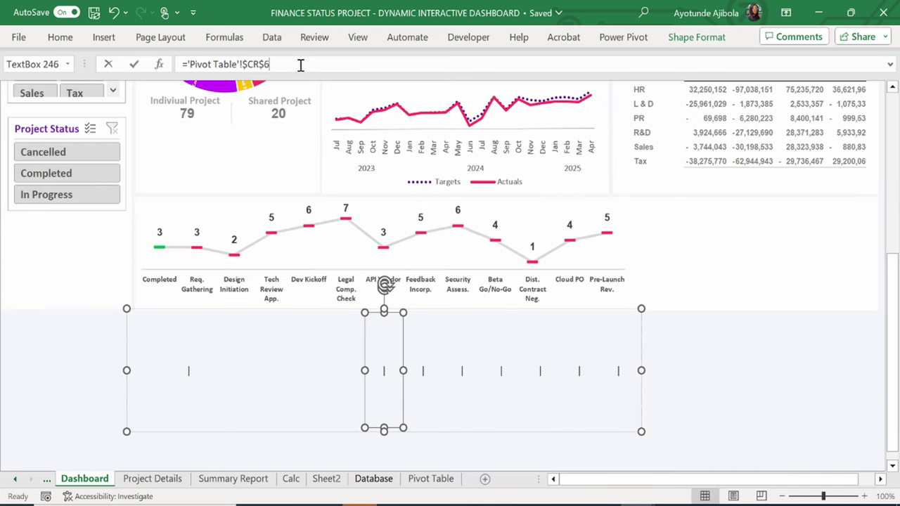
pyautogui.moveTo(271, 64); pyautogui.dragTo(181, 64)
pyautogui.write('=')
pyautogui.click(431, 479)
pyautogui.click(664, 219)
pyautogui.press('F4')
pyautogui.press('Return')
# Link the next three text boxes to absolute Pivot Table cells CX6, CY6 and CZ6.
pyautogui.click(422, 371)
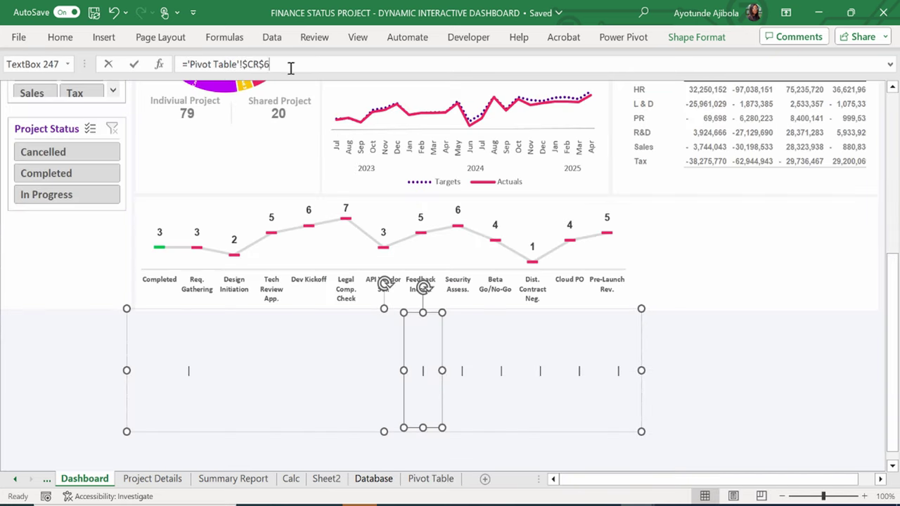
pyautogui.moveTo(272, 64); pyautogui.dragTo(182, 64)
pyautogui.write('=')
pyautogui.click(430, 479)
pyautogui.click(688, 219)
pyautogui.press('F4')
pyautogui.press('Return')
pyautogui.click(462, 371)
pyautogui.moveTo(247, 64); pyautogui.dragTo(182, 64)
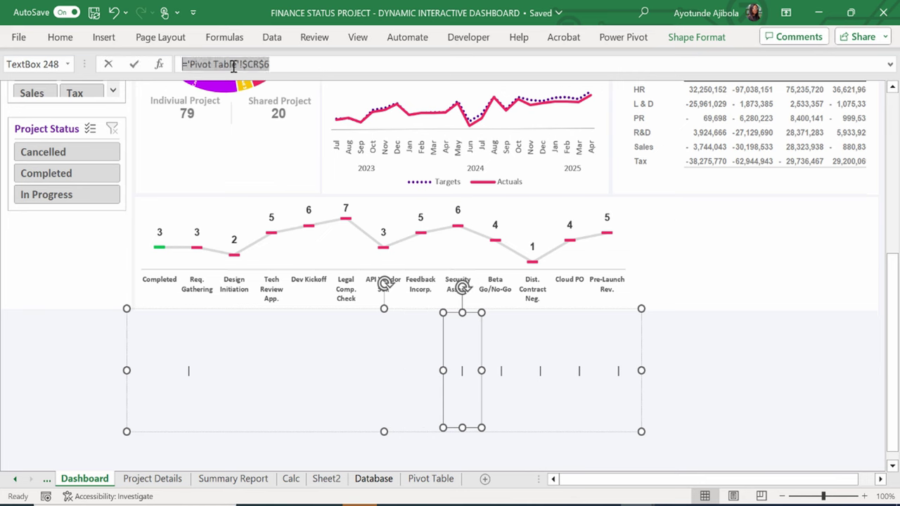
pyautogui.write('=')
pyautogui.click(430, 479)
pyautogui.click(714, 219)
pyautogui.press('F4')
pyautogui.press('Return')
pyautogui.click(501, 371)
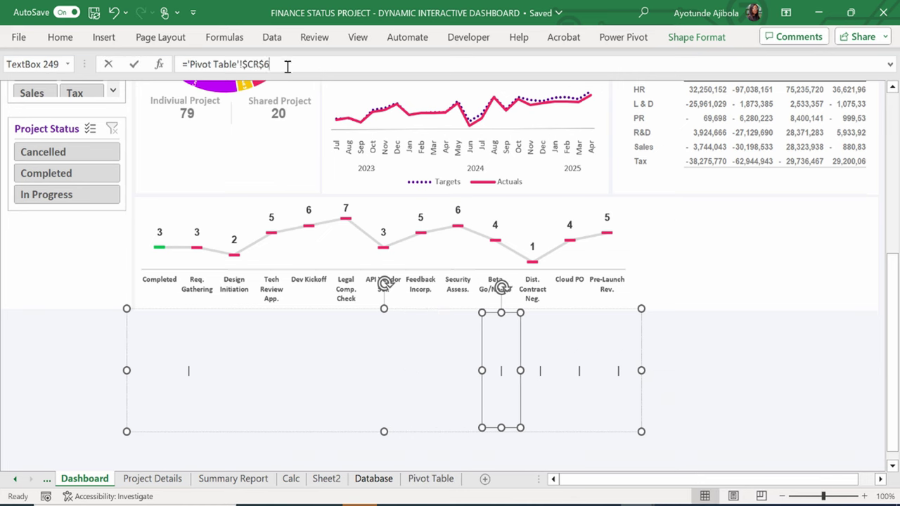
pyautogui.moveTo(272, 64); pyautogui.dragTo(181, 64)
pyautogui.write('=')
pyautogui.click(430, 479)
pyautogui.click(738, 220)
pyautogui.press('F4')
pyautogui.press('Return')
# Link the last three text boxes to absolute Pivot Table cells DA6, DB6 and DC6.
pyautogui.click(540, 371)
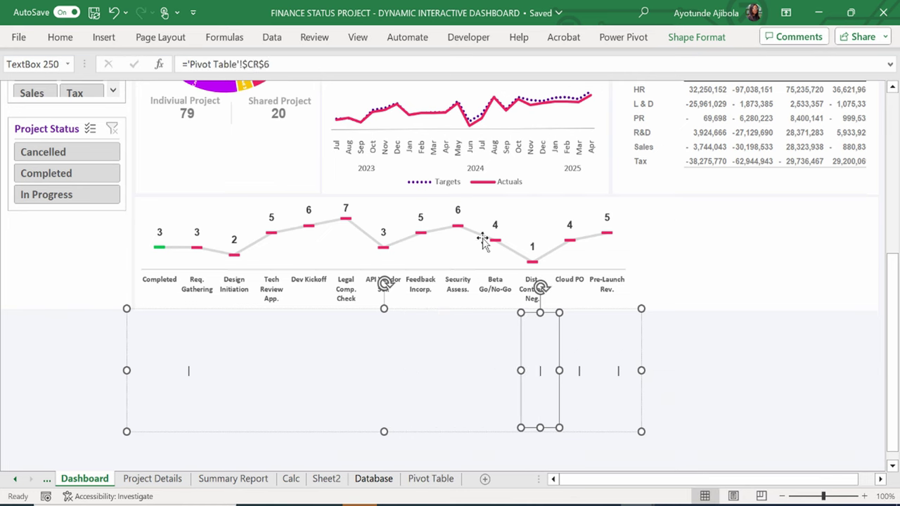
pyautogui.moveTo(271, 64); pyautogui.dragTo(182, 64)
pyautogui.write('=')
pyautogui.click(431, 479)
pyautogui.click(750, 215)
pyautogui.press('F4')
pyautogui.press('Return')
pyautogui.click(580, 371)
pyautogui.moveTo(272, 64); pyautogui.dragTo(171, 63)
pyautogui.write('=')
pyautogui.click(430, 479)
pyautogui.click(770, 214)
pyautogui.press('F4')
pyautogui.press('Return')
pyautogui.click(619, 370)
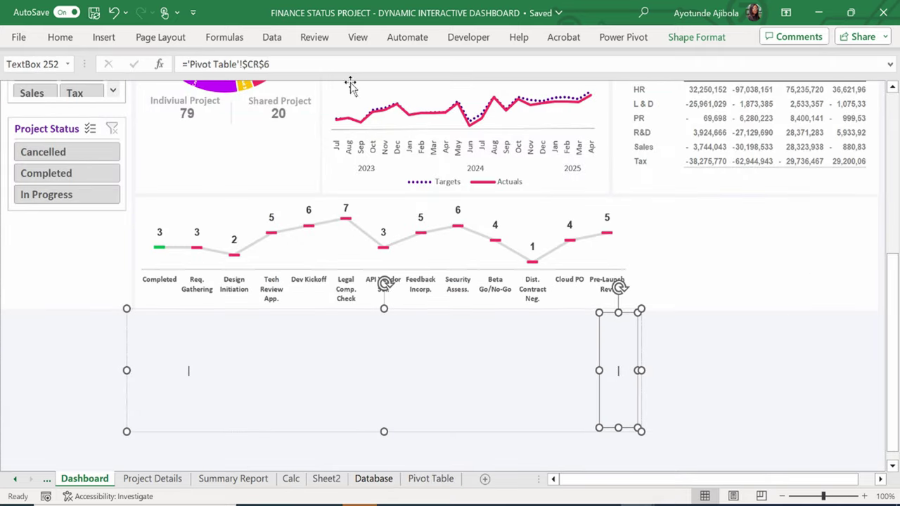
pyautogui.moveTo(272, 64); pyautogui.dragTo(172, 63)
pyautogui.write('=')
pyautogui.click(431, 479)
pyautogui.click(781, 216)
pyautogui.press('F4')
pyautogui.press('Return')
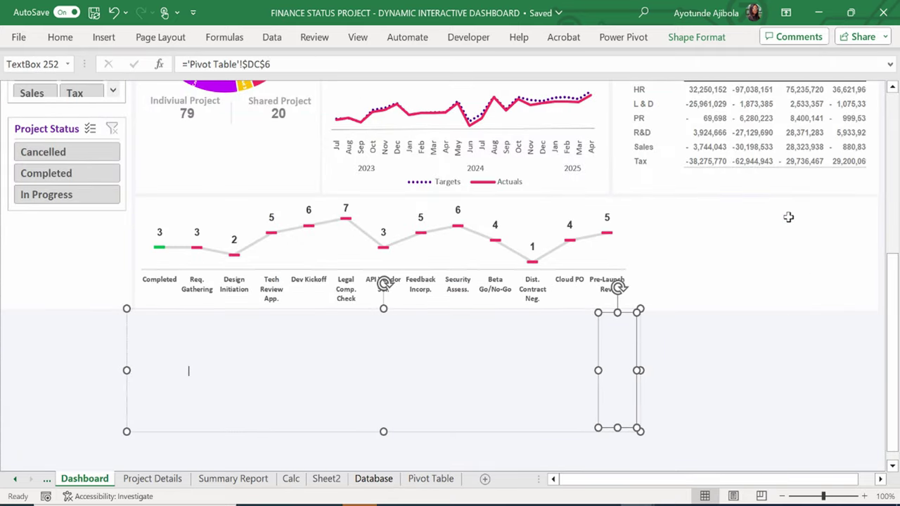
# Verify each text box's linked cell along the row, left to right.
pyautogui.click(148, 348)
pyautogui.click(188, 352)
pyautogui.click(229, 349)
pyautogui.click(269, 356)
pyautogui.click(311, 359)
pyautogui.click(352, 360)
pyautogui.click(394, 361)
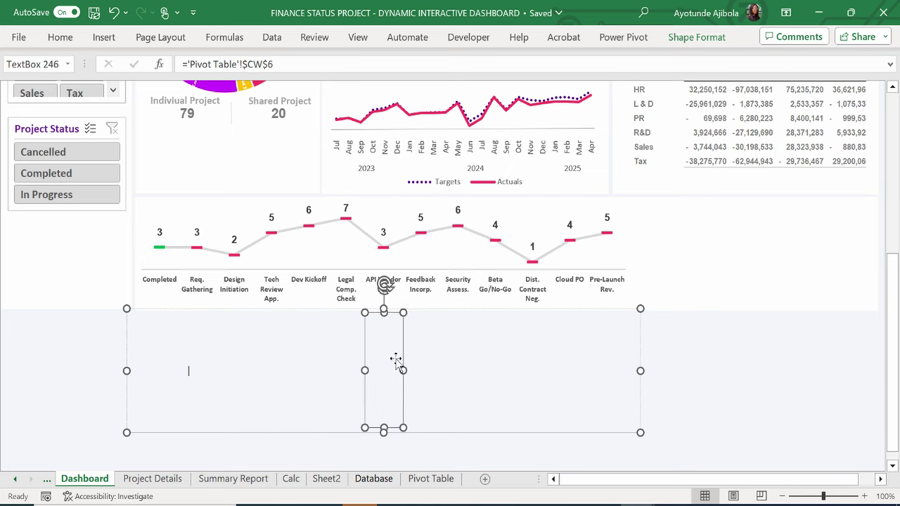
pyautogui.click(429, 359)
pyautogui.click(468, 358)
pyautogui.click(501, 358)
pyautogui.click(539, 356)
pyautogui.click(149, 365)
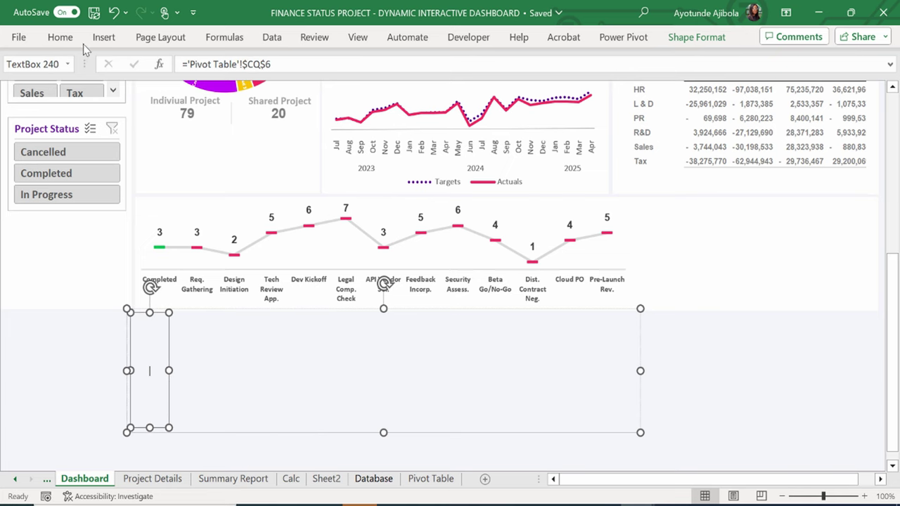
# Set the leftmost milestone text box's font size to 833.
pyautogui.click(59, 37)
pyautogui.click(161, 66)
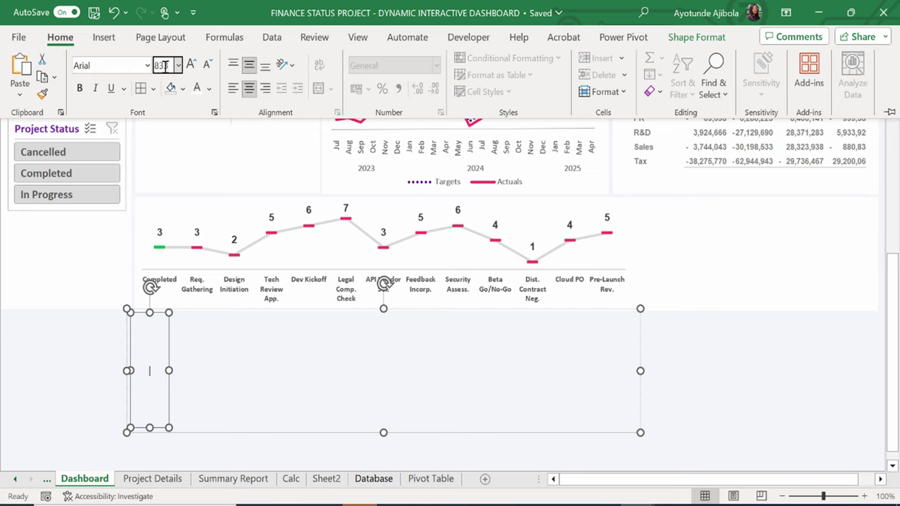
pyautogui.write('833')
pyautogui.press('Return')
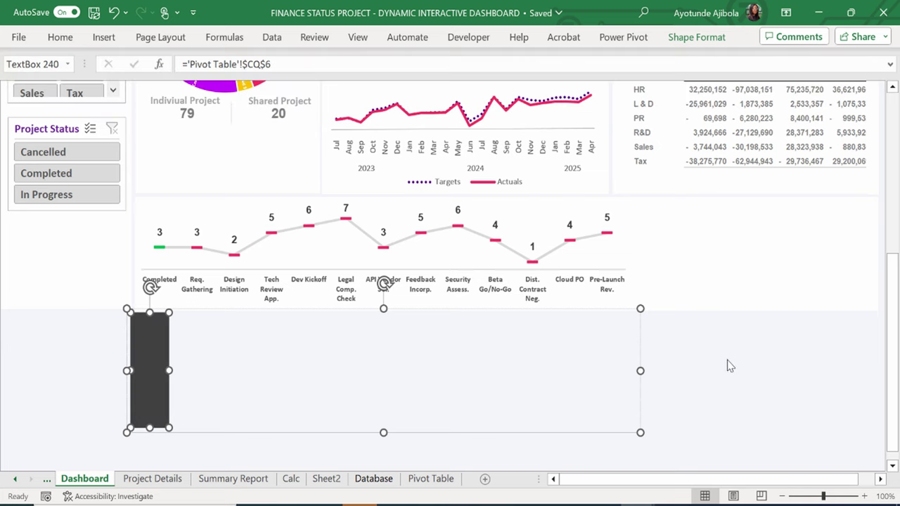
# Copy that box's formatting with Format Painter onto the twelve remaining text boxes.
pyautogui.click(43, 95)
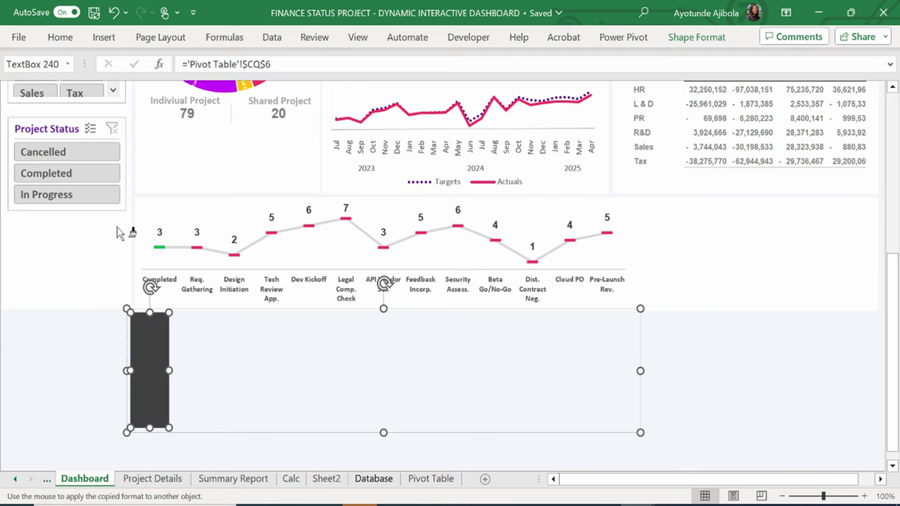
pyautogui.click(189, 354)
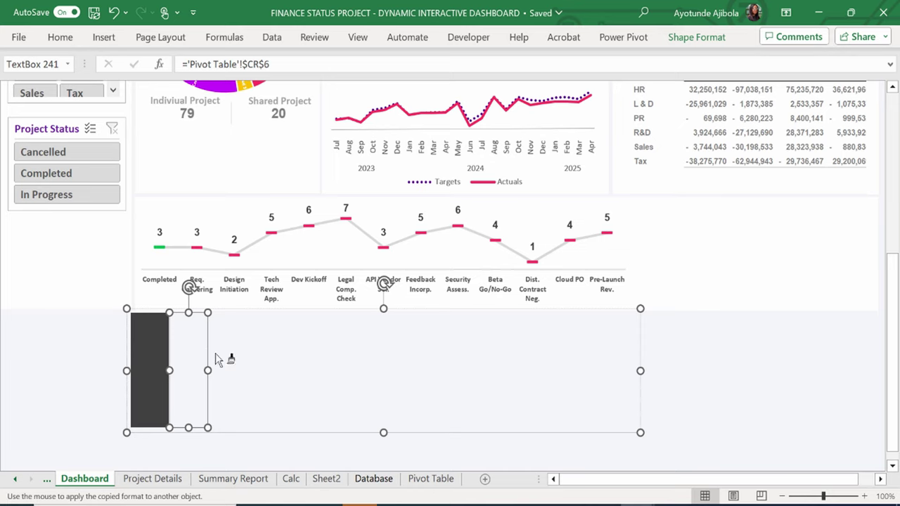
pyautogui.click(217, 359)
pyautogui.click(266, 369)
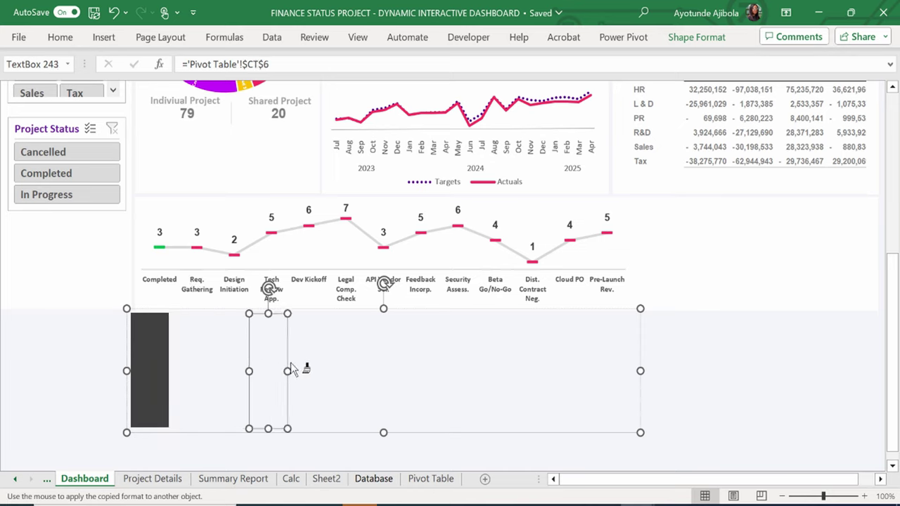
pyautogui.click(294, 371)
pyautogui.click(336, 369)
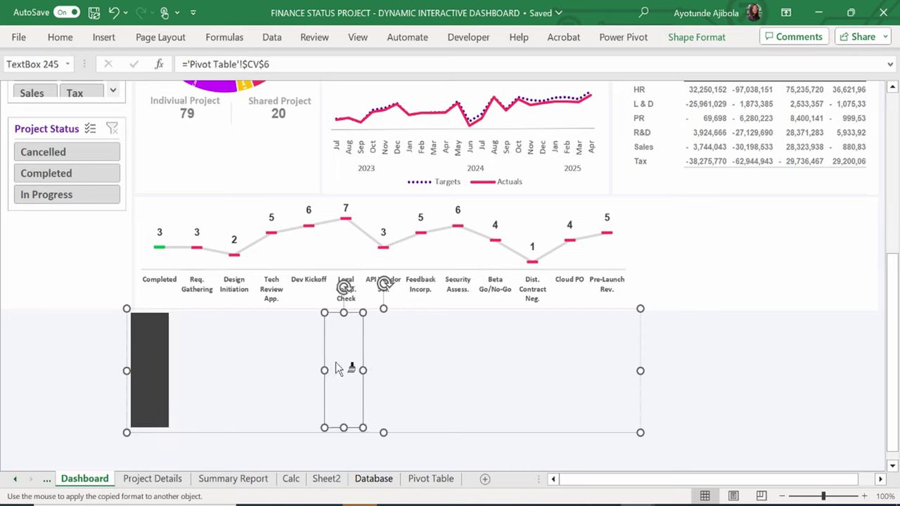
pyautogui.click(380, 371)
pyautogui.click(422, 370)
pyautogui.click(450, 371)
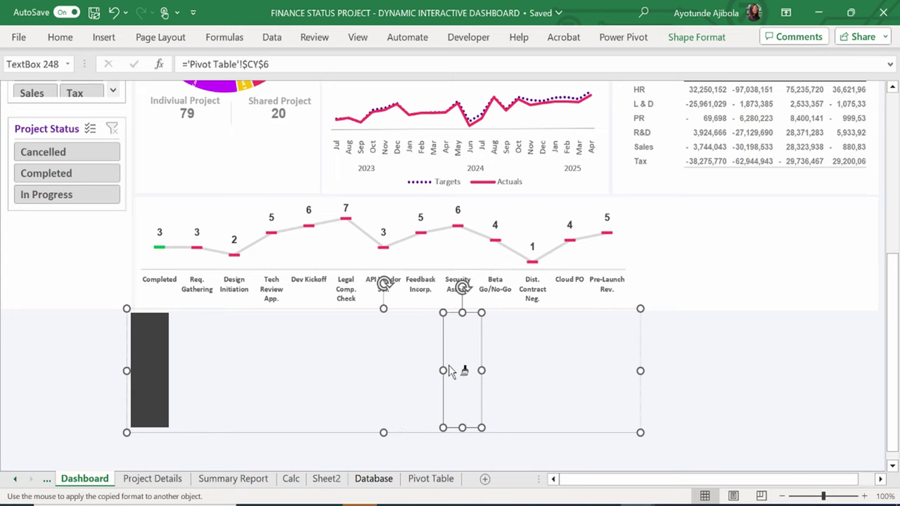
pyautogui.click(499, 375)
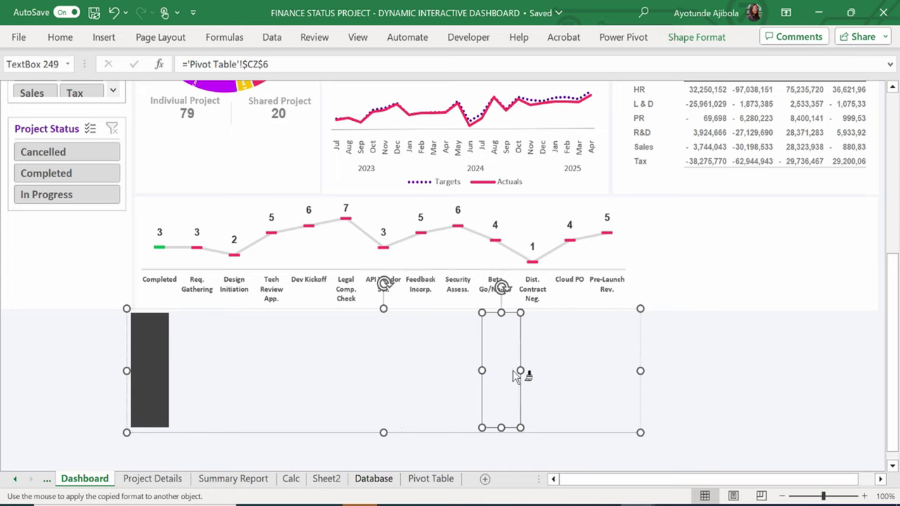
pyautogui.click(536, 376)
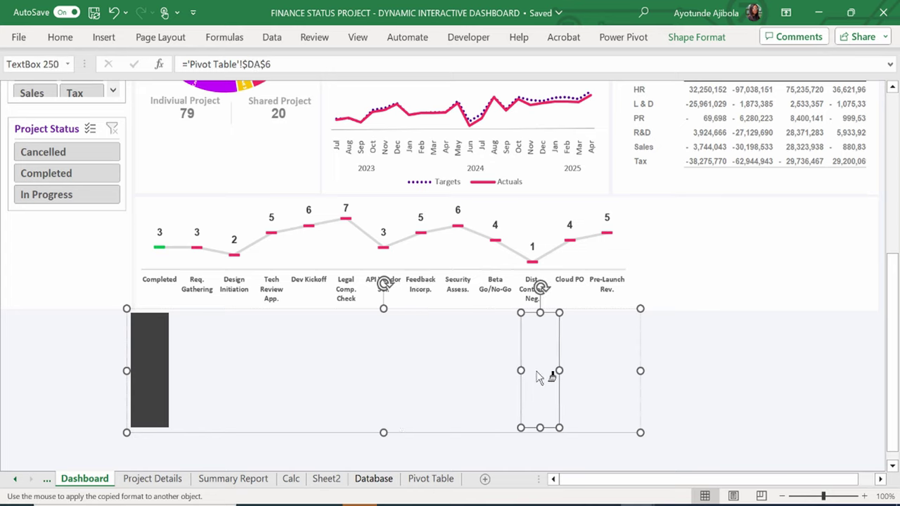
pyautogui.click(624, 382)
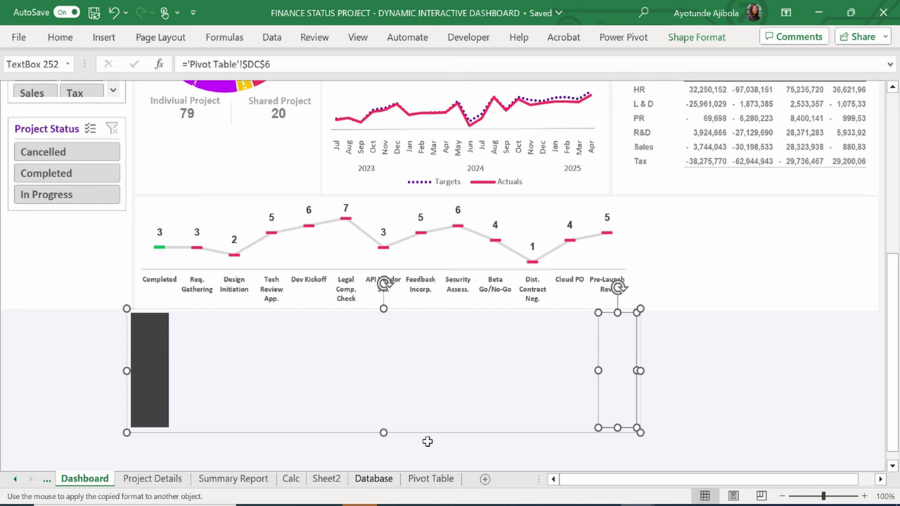
pyautogui.click(431, 478)
# Move the scroll bar from the Pivot Table sheet onto the Dashboard beside the milestone chart.
pyautogui.rightClick(635, 374)
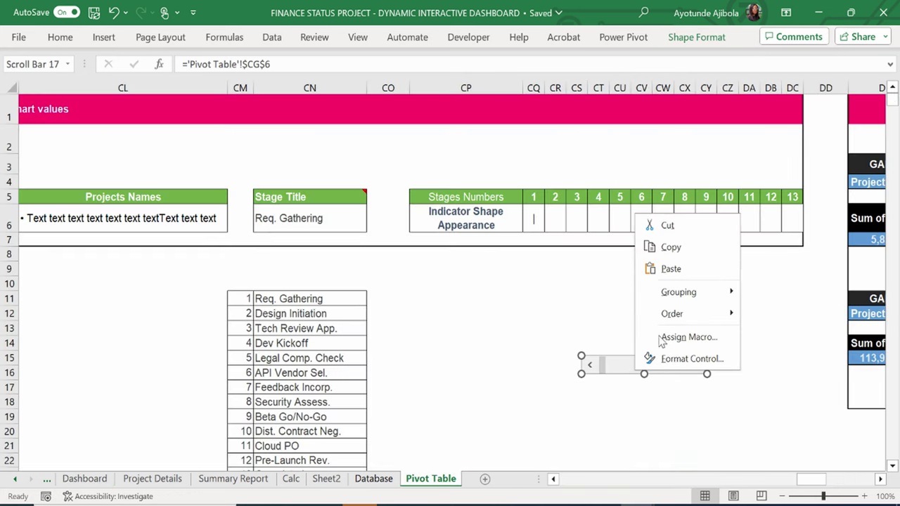
pyautogui.click(669, 231)
pyautogui.click(82, 477)
pyautogui.hotkey('ctrl', 'v')
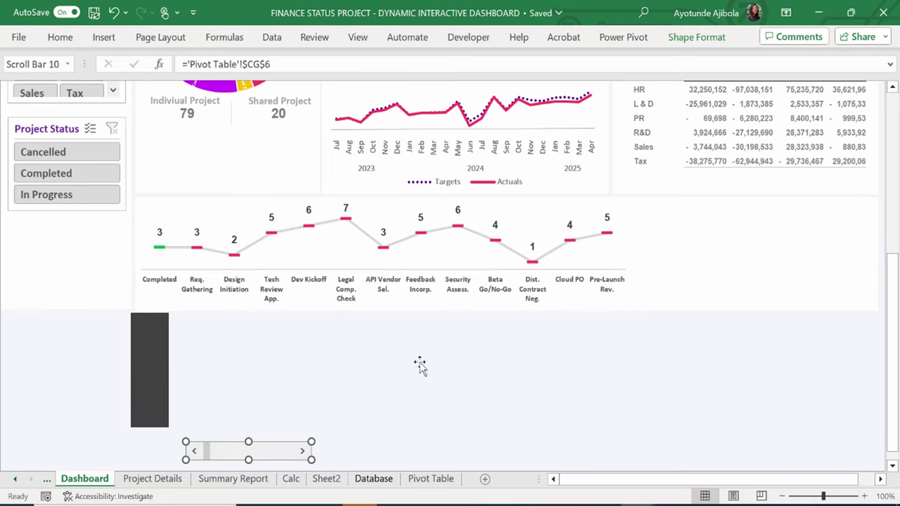
pyautogui.moveTo(291, 453); pyautogui.dragTo(778, 240)
# Step the scroll bar until the highlight bar reaches the final stage.
pyautogui.click(773, 288)
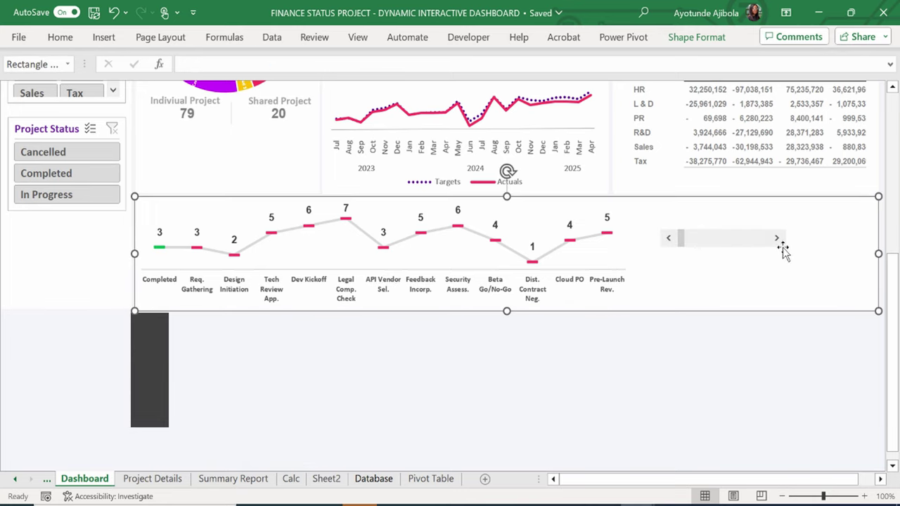
pyautogui.click(778, 240)
pyautogui.click(778, 240)
pyautogui.click(778, 240)
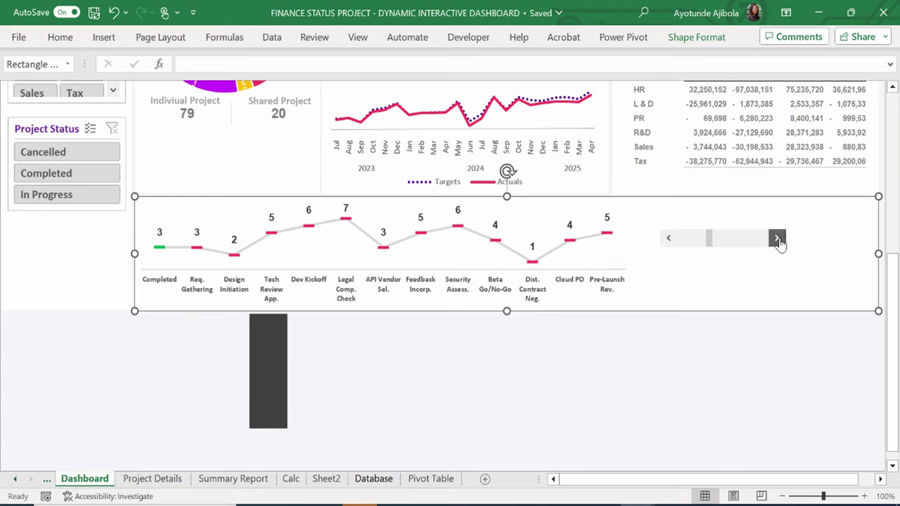
pyautogui.click(777, 241)
pyautogui.click(778, 241)
pyautogui.click(778, 240)
pyautogui.click(778, 241)
pyautogui.click(778, 241)
pyautogui.click(777, 240)
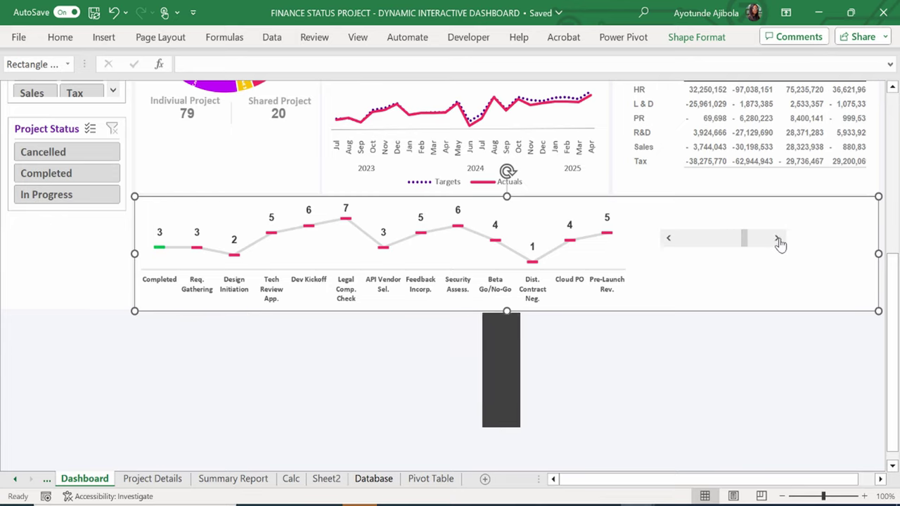
pyautogui.click(778, 241)
pyautogui.click(778, 241)
pyautogui.click(778, 241)
# Select the group containing the highlight bar and bring up its options.
pyautogui.click(753, 404)
pyautogui.click(583, 406)
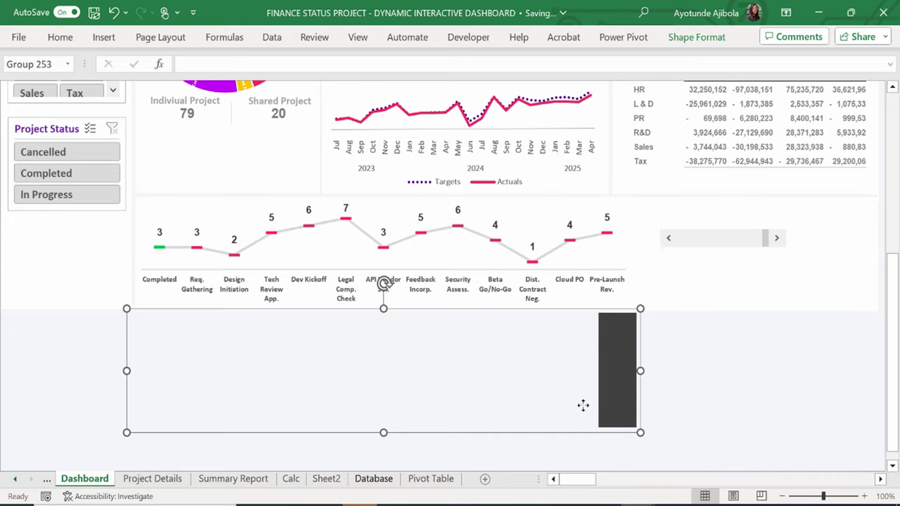
pyautogui.rightClick(584, 406)
# Ungroup the highlight bar shapes and give the bar a pale pink 90° linear gradient fill.
pyautogui.moveTo(664, 223)
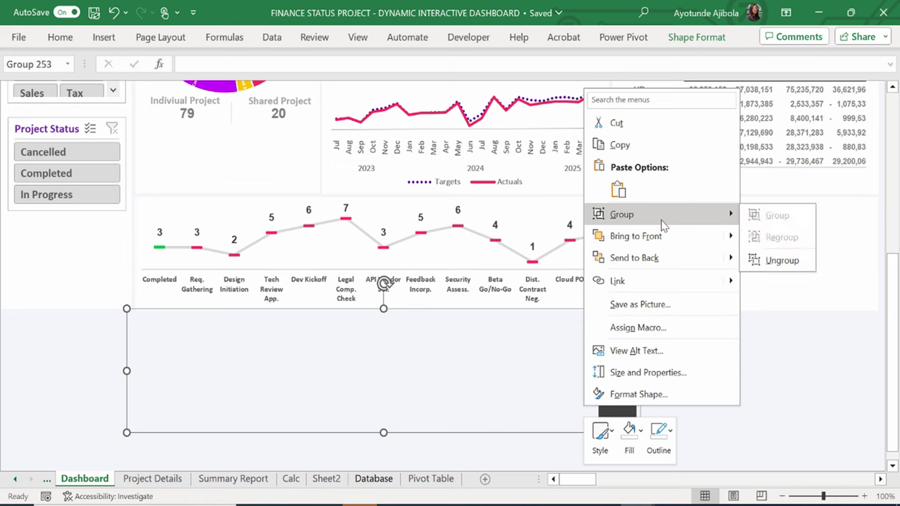
pyautogui.click(782, 259)
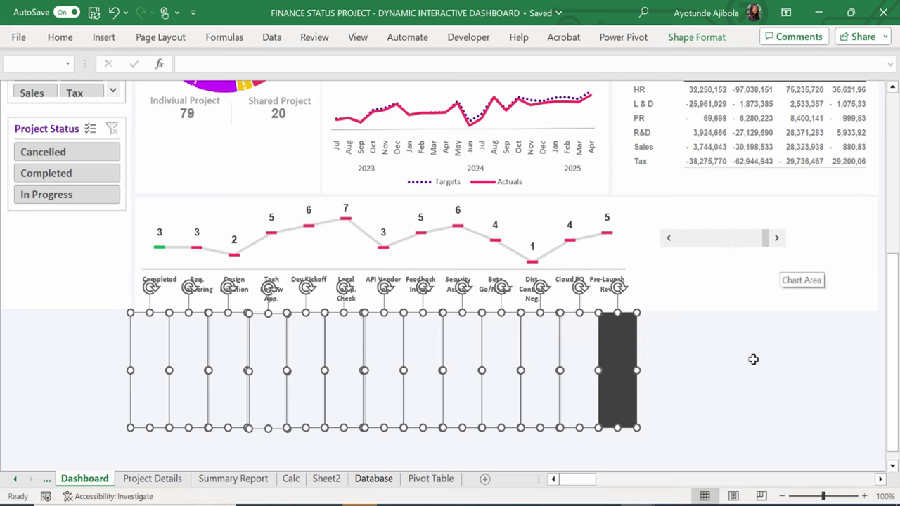
pyautogui.rightClick(611, 366)
pyautogui.press('Escape')
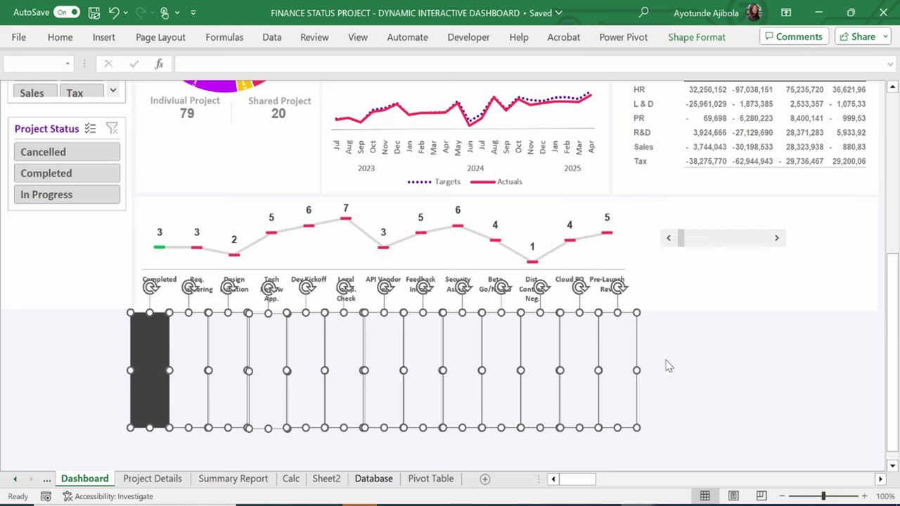
pyautogui.click(802, 119)
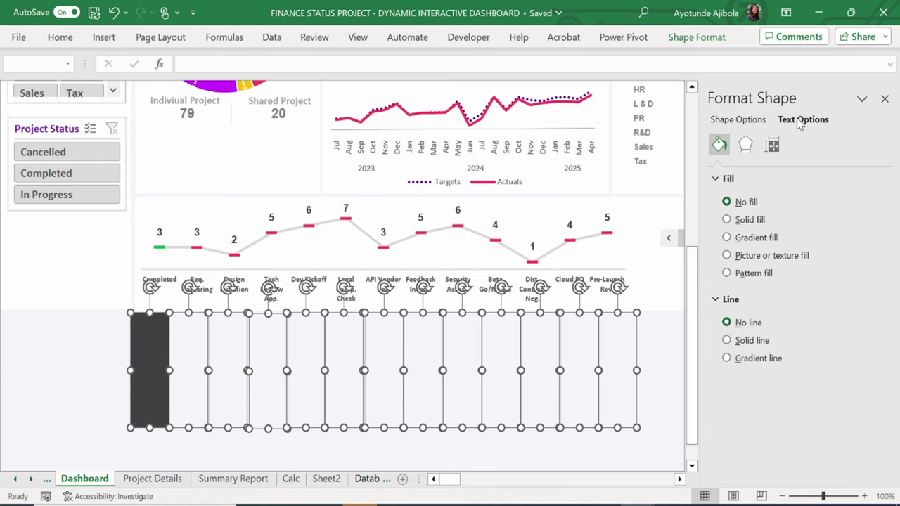
pyautogui.click(729, 238)
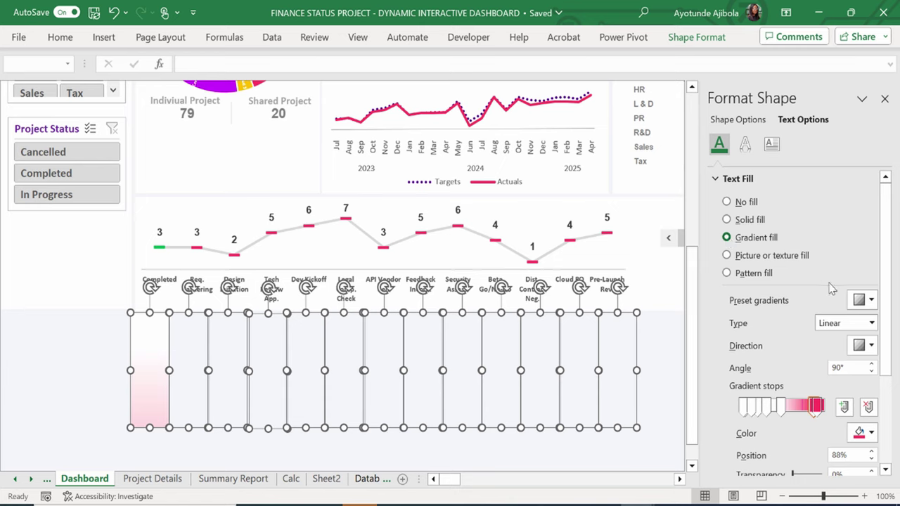
pyautogui.scroll(-1, 842, 292)
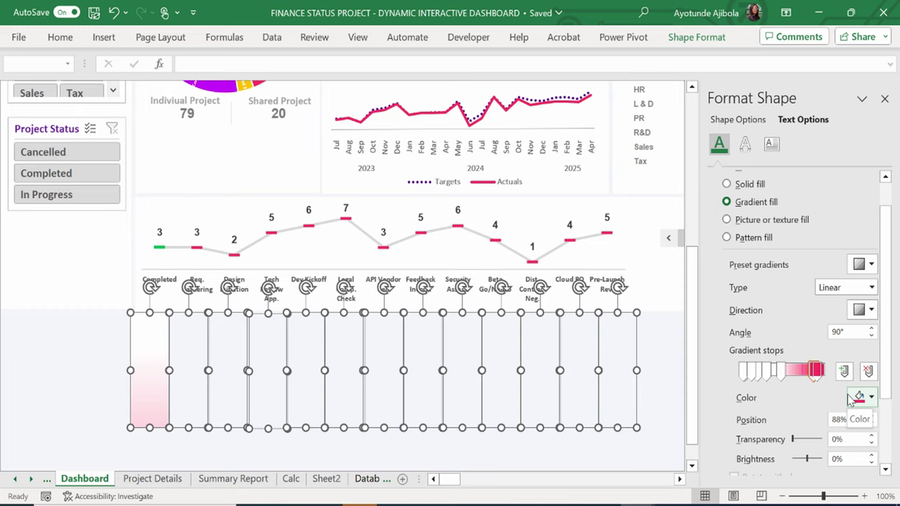
# Close the Format Shape pane and step the pink highlight right to Security Assess.
pyautogui.click(885, 98)
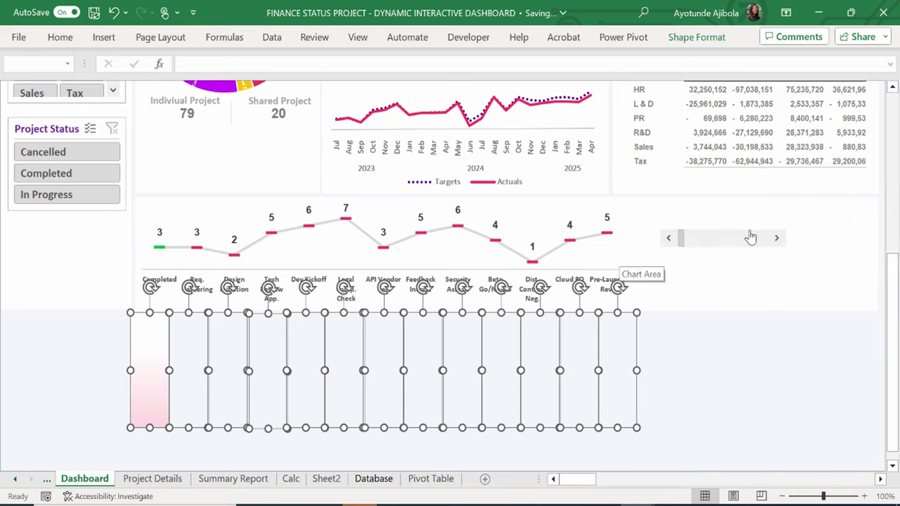
pyautogui.click(778, 240)
pyautogui.click(778, 240)
pyautogui.click(778, 240)
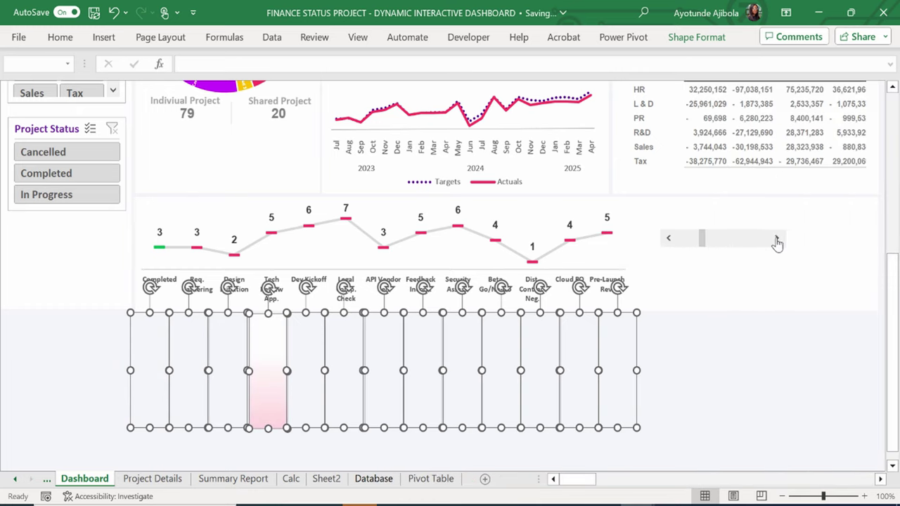
pyautogui.click(778, 240)
pyautogui.click(778, 240)
pyautogui.click(778, 240)
pyautogui.click(778, 240)
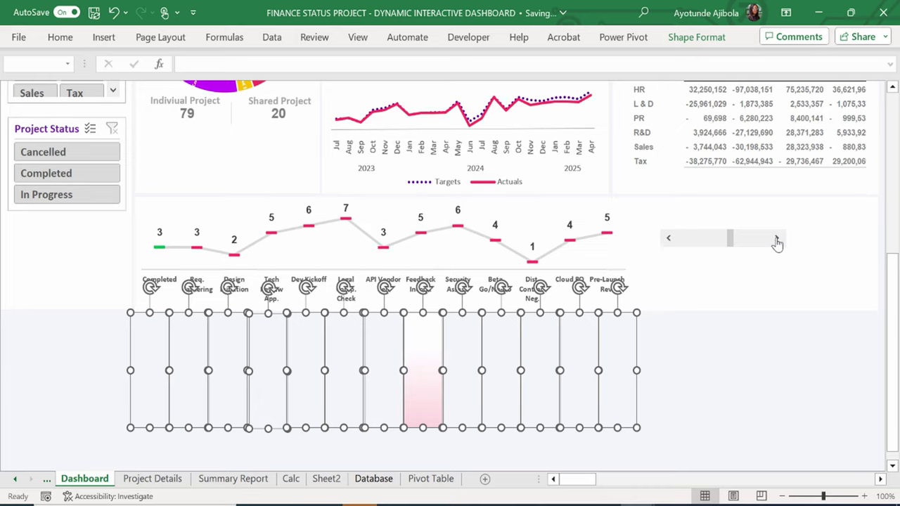
pyautogui.click(777, 240)
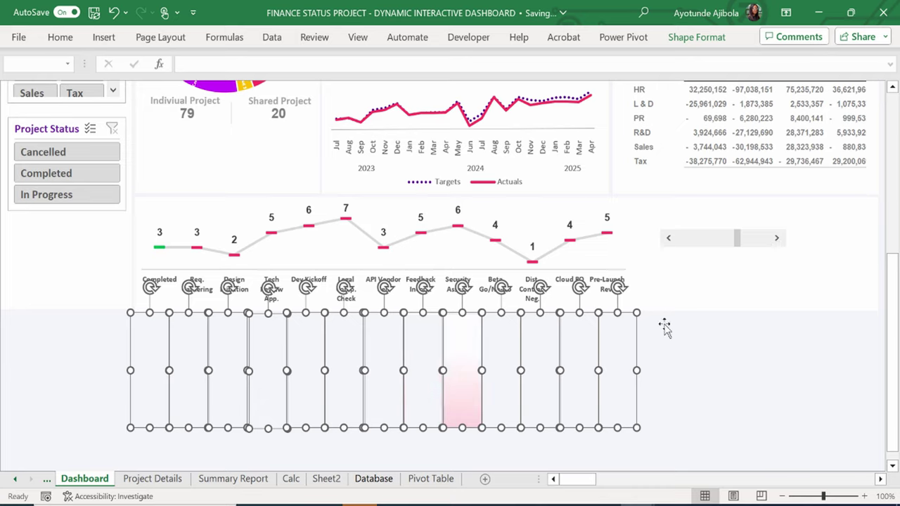
# Regroup the highlight shapes, drag them up over the chart labels and send to back.
pyautogui.click(574, 371)
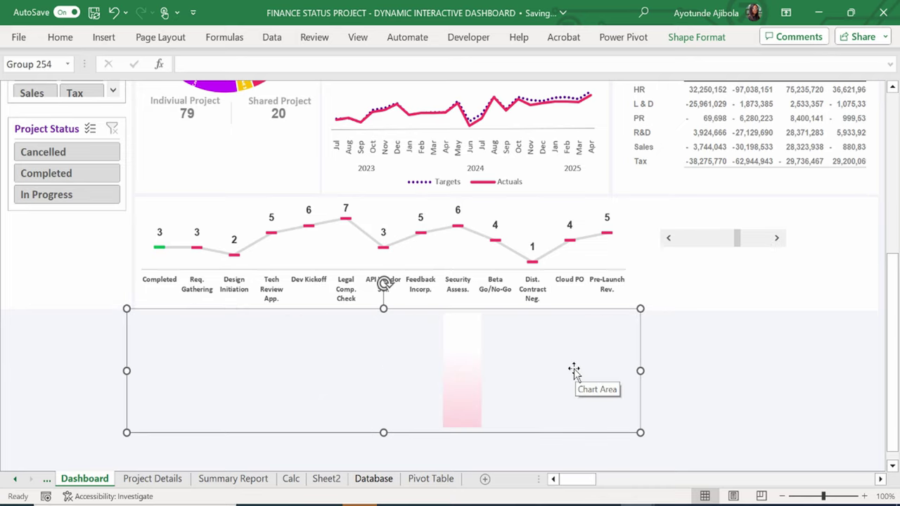
pyautogui.moveTo(575, 372); pyautogui.dragTo(571, 253)
pyautogui.rightClick(462, 268)
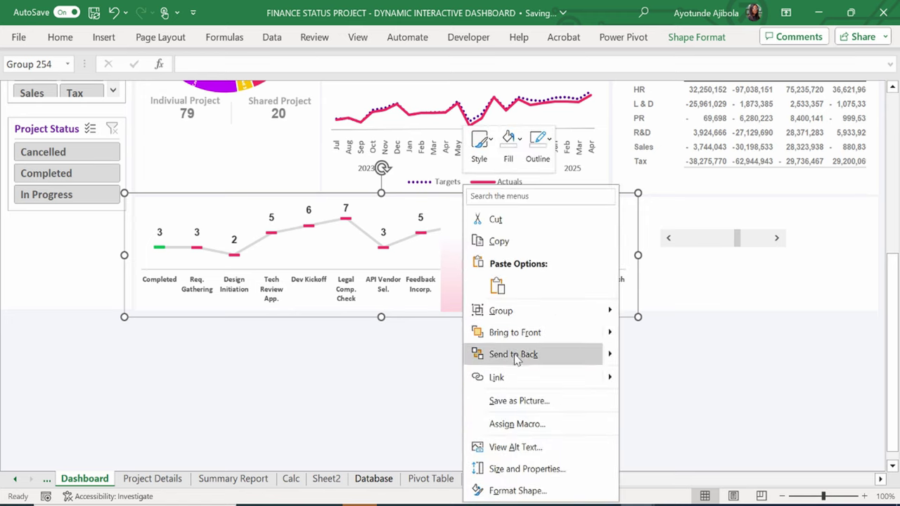
pyautogui.click(669, 378)
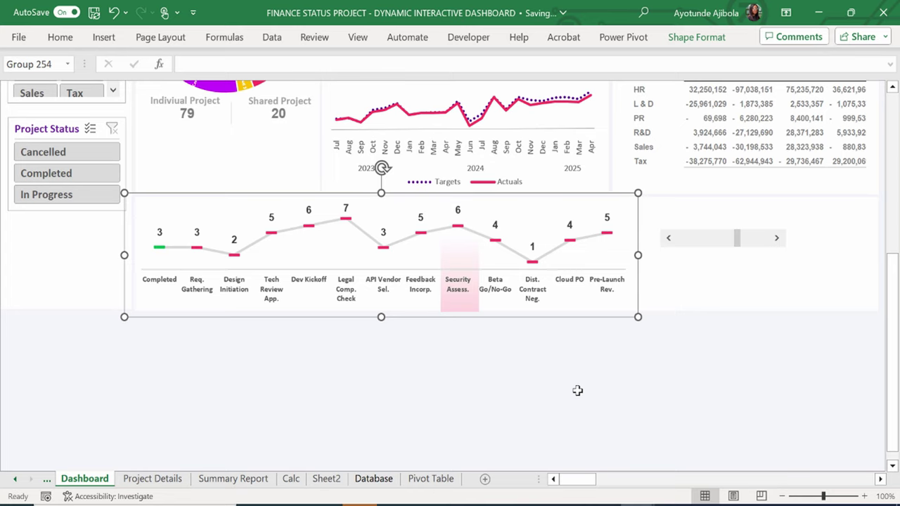
# Test the highlight from Pre-Launch Rev. back to Completed, then show the Pivot Table sheet.
pyautogui.click(777, 238)
pyautogui.click(777, 238)
pyautogui.click(777, 239)
pyautogui.click(776, 239)
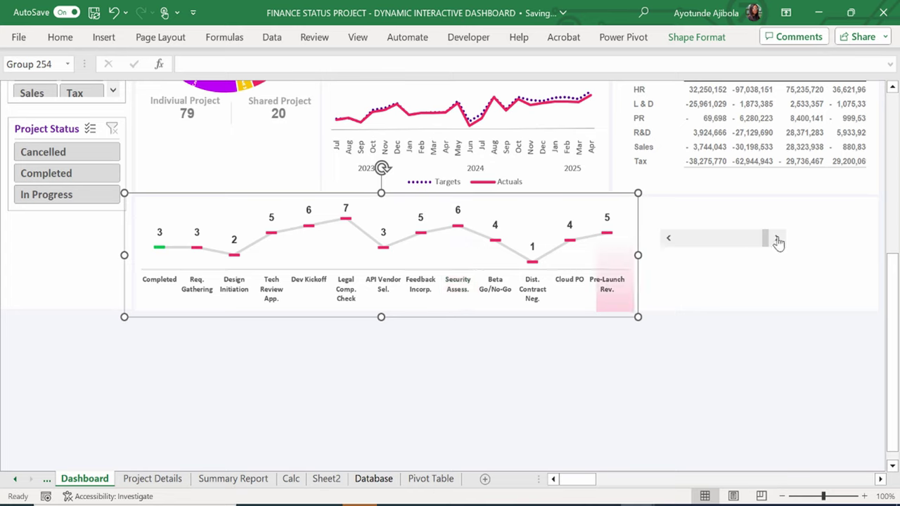
pyautogui.click(668, 239)
pyautogui.click(669, 240)
pyautogui.click(669, 240)
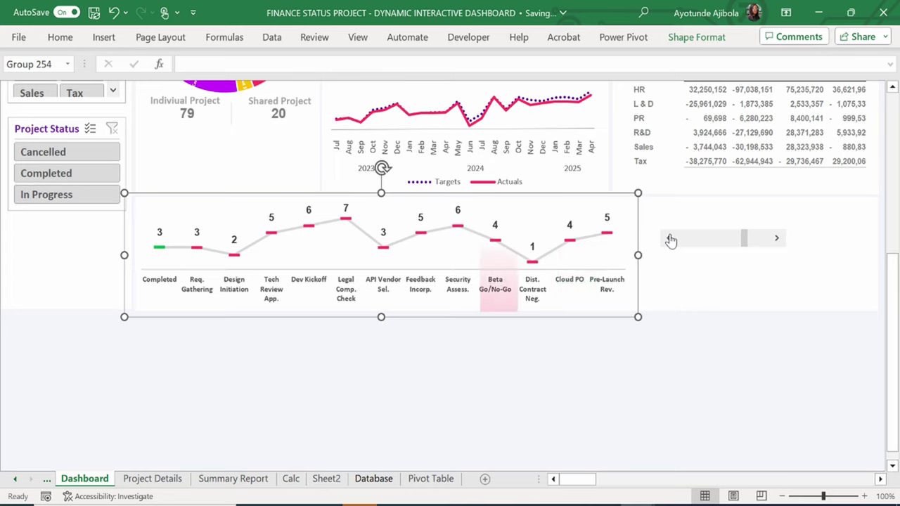
pyautogui.click(669, 240)
pyautogui.click(669, 240)
pyautogui.click(669, 239)
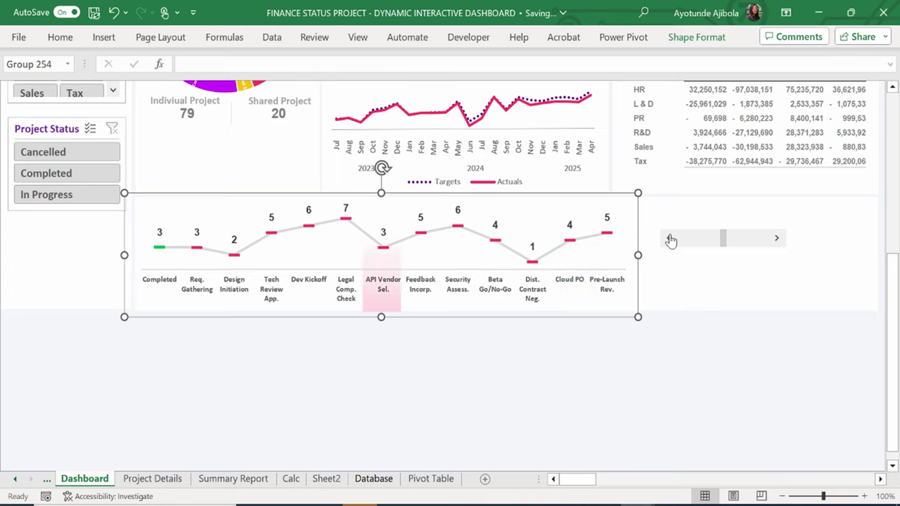
pyautogui.click(669, 239)
pyautogui.click(668, 239)
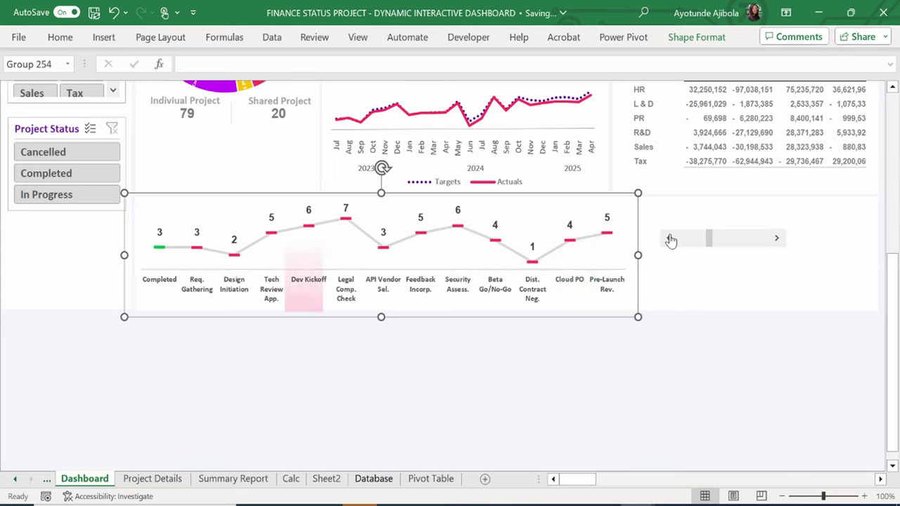
pyautogui.click(670, 240)
pyautogui.click(671, 240)
pyautogui.click(671, 240)
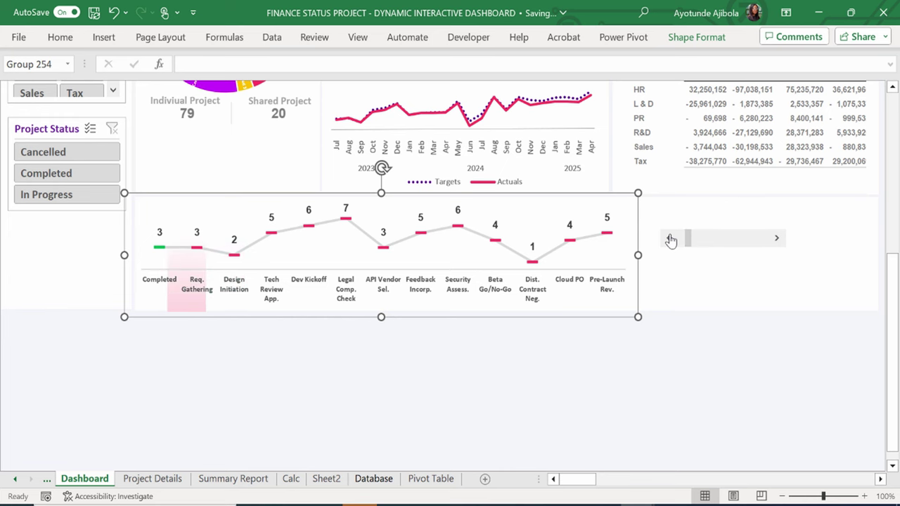
pyautogui.click(671, 240)
pyautogui.click(430, 479)
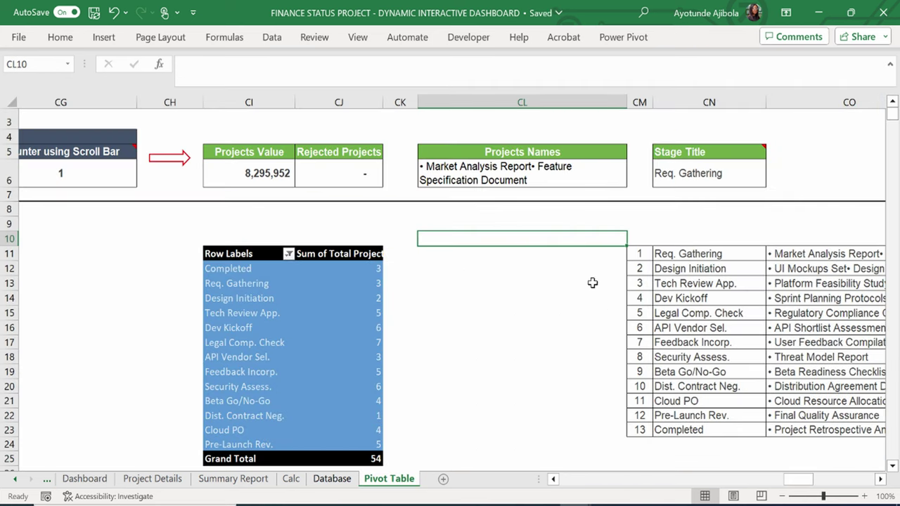
# Select the Projects Names cell CL6 and review its existing formula.
pyautogui.click(562, 156)
pyautogui.click(555, 222)
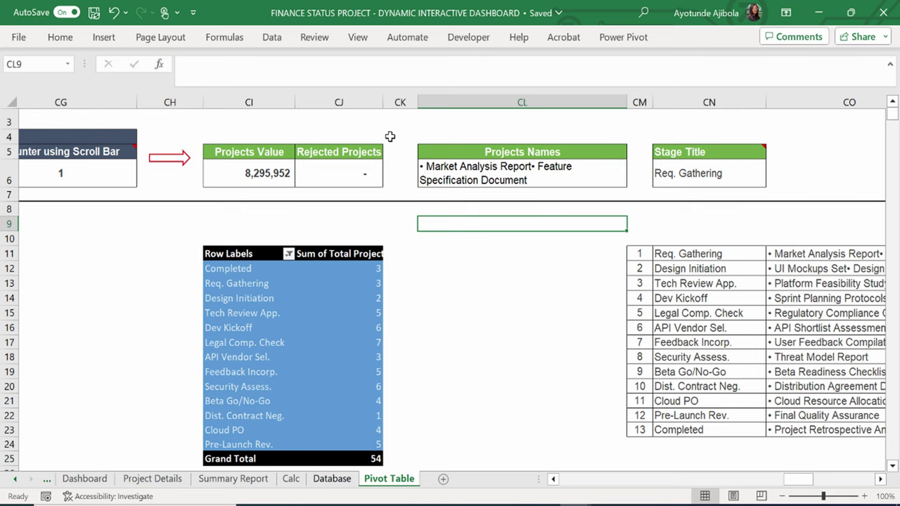
pyautogui.click(427, 179)
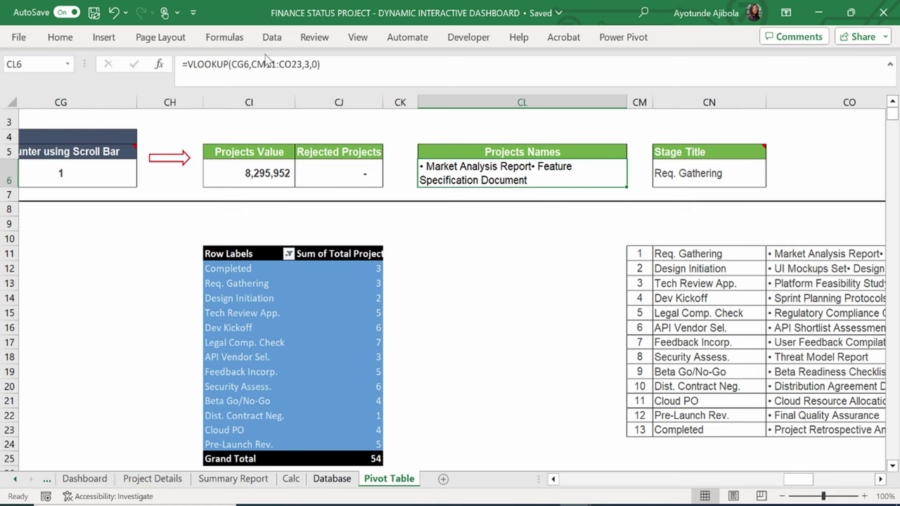
pyautogui.moveTo(339, 67); pyautogui.dragTo(185, 66)
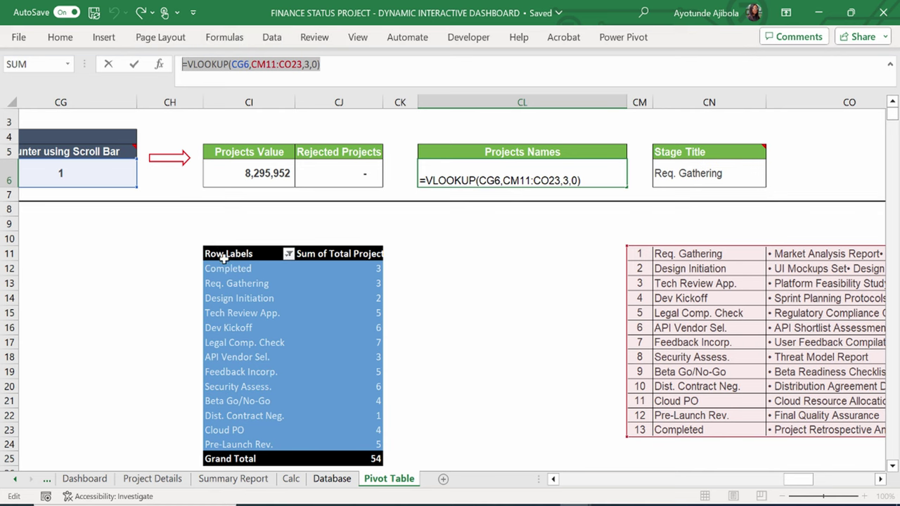
pyautogui.press('Return')
pyautogui.click(490, 179)
# Enter =VLOOKUP(CG6,CM11:CO23,3,0) in CL6 to return the current stage's project names.
pyautogui.write('=VL')
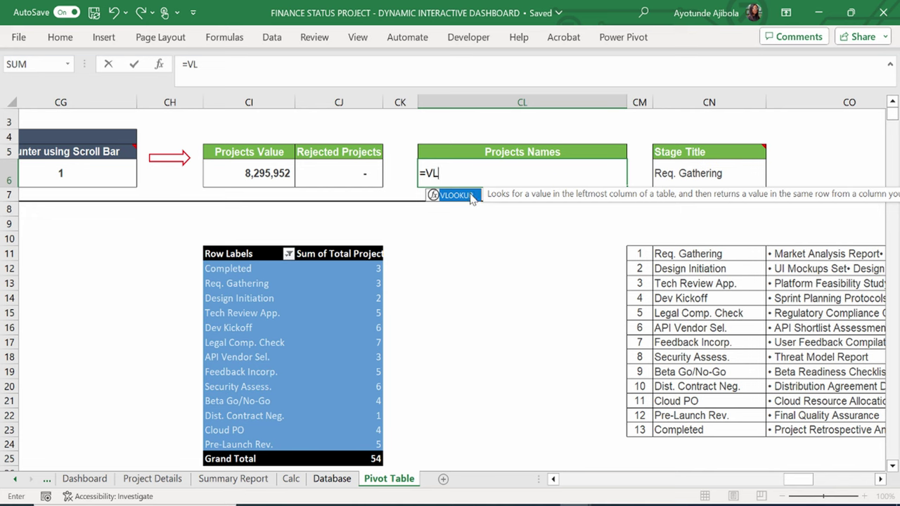
pyautogui.doubleClick(470, 197)
pyautogui.click(64, 173)
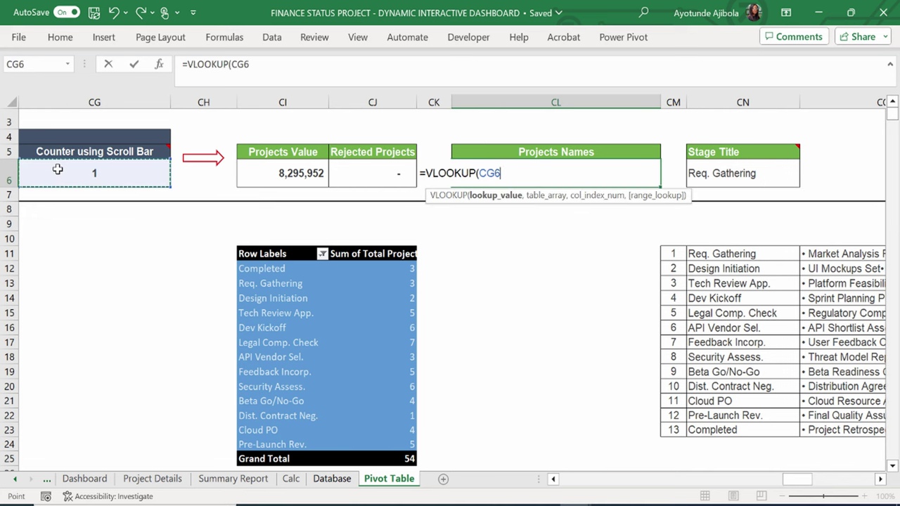
pyautogui.write(',')
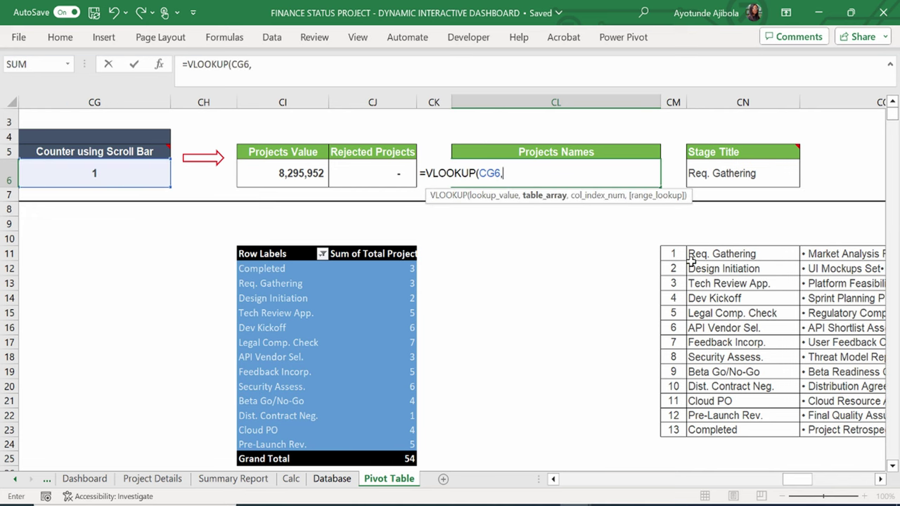
pyautogui.moveTo(677, 254); pyautogui.dragTo(686, 420)
pyautogui.write(',3,0)')
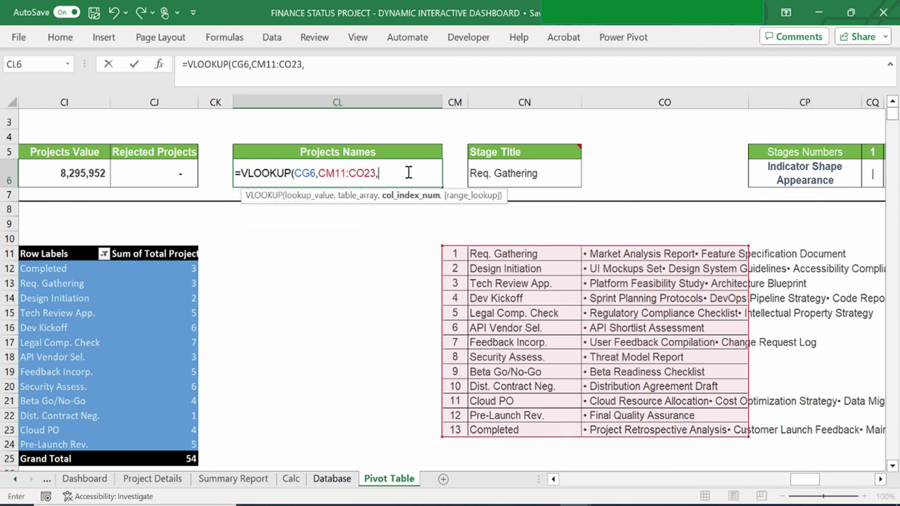
pyautogui.press('Return')
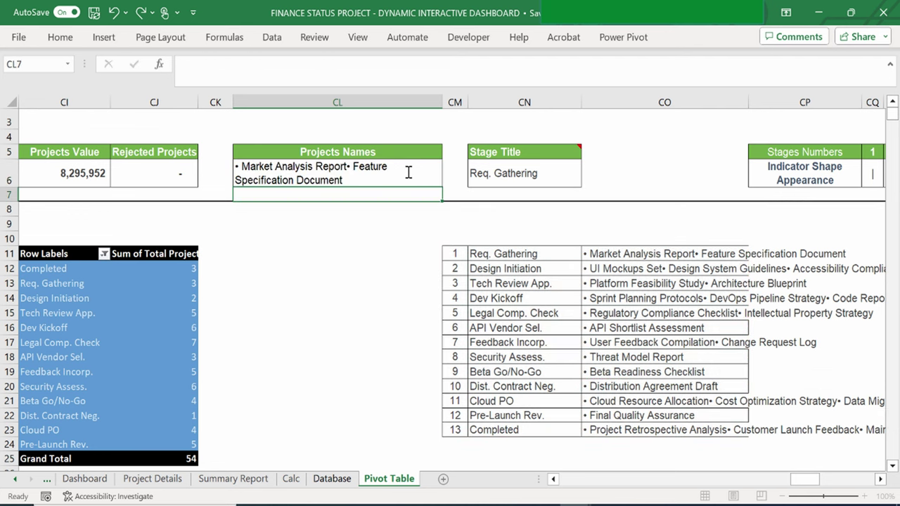
pyautogui.click(406, 171)
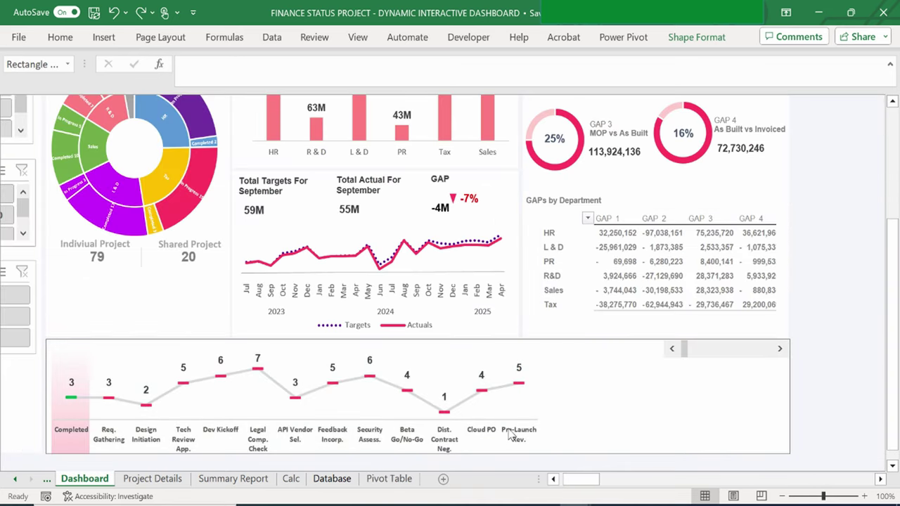
# Merge the Dashboard range P31:S35 into one cell.
pyautogui.scroll(-1, 512, 436)
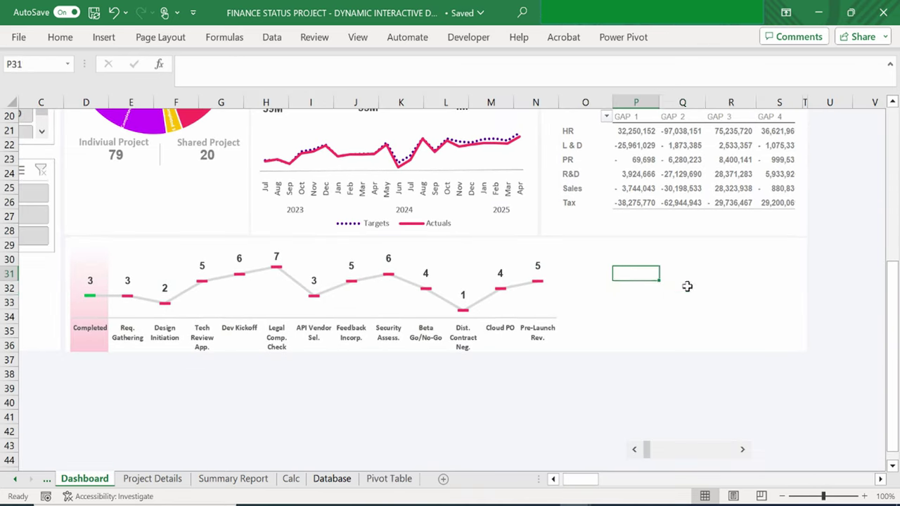
pyautogui.moveTo(633, 274); pyautogui.dragTo(765, 336)
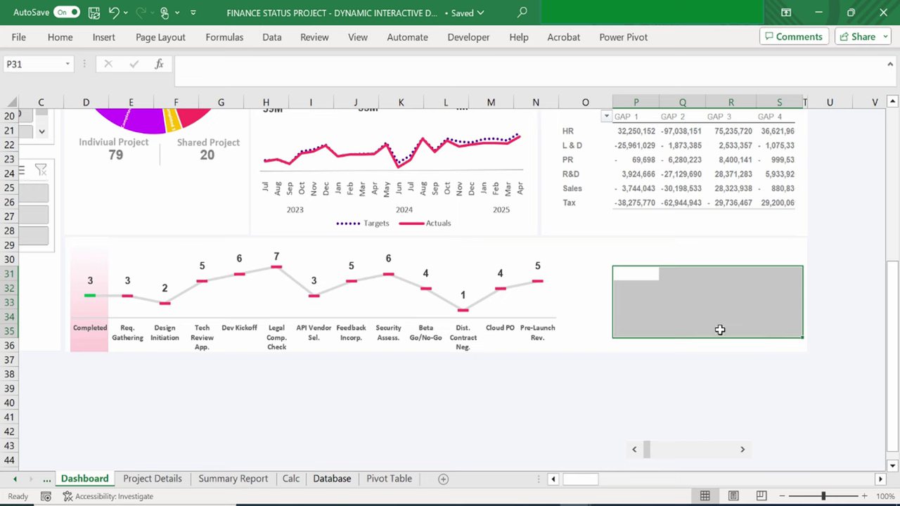
pyautogui.click(60, 36)
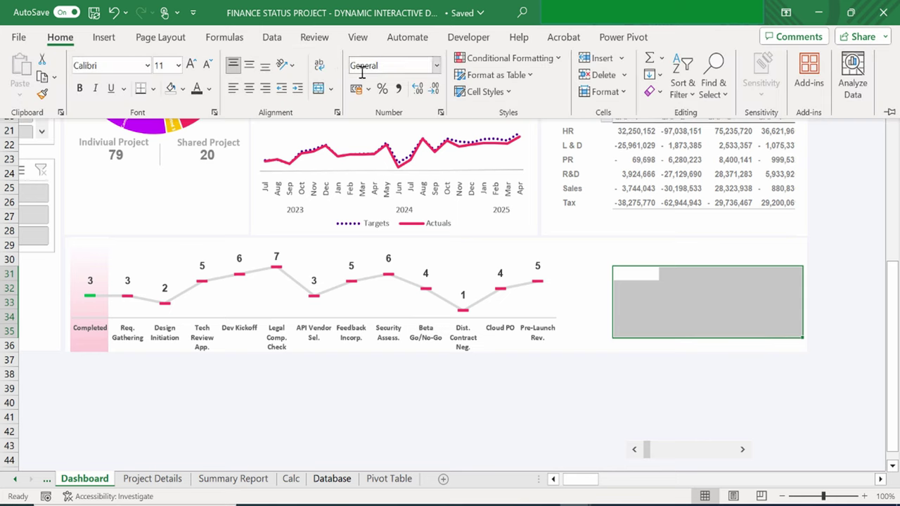
pyautogui.click(320, 90)
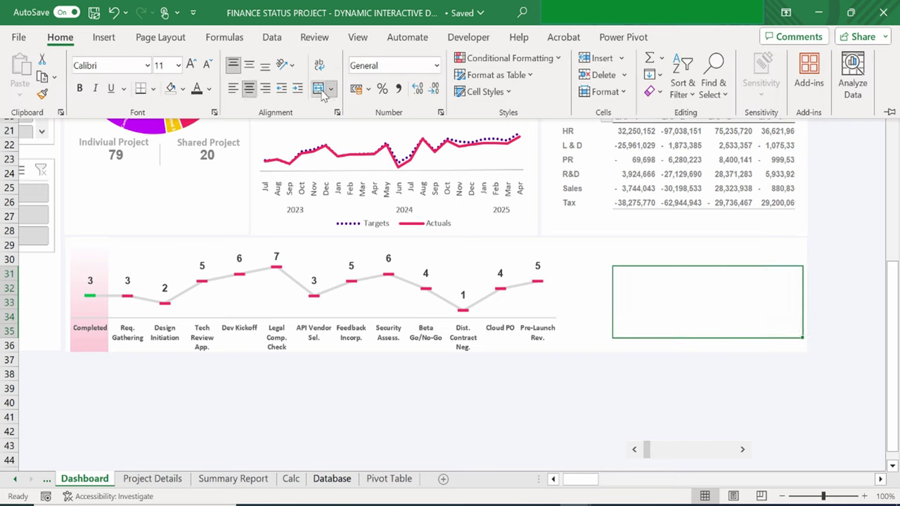
pyautogui.click(626, 273)
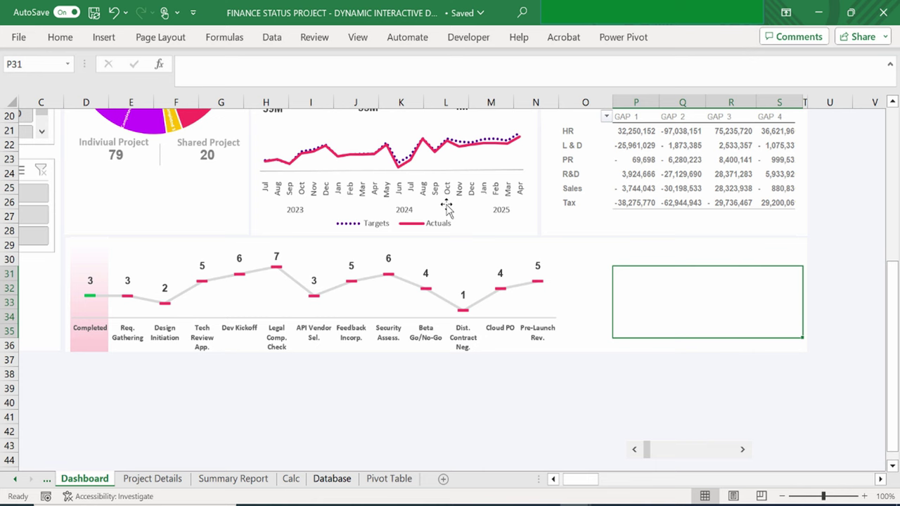
# Link merged cell P31 to the project names with ='Pivot Table'!CL6.
pyautogui.click(250, 68)
pyautogui.write('=')
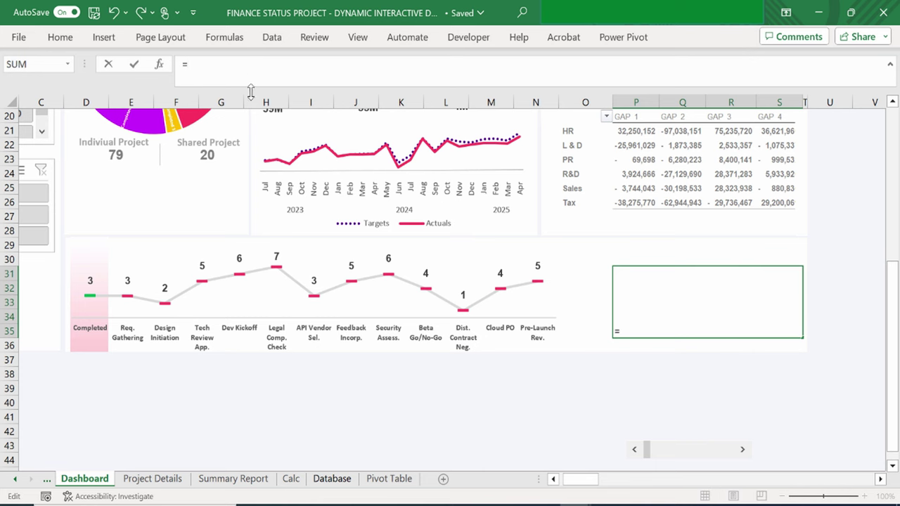
pyautogui.click(389, 479)
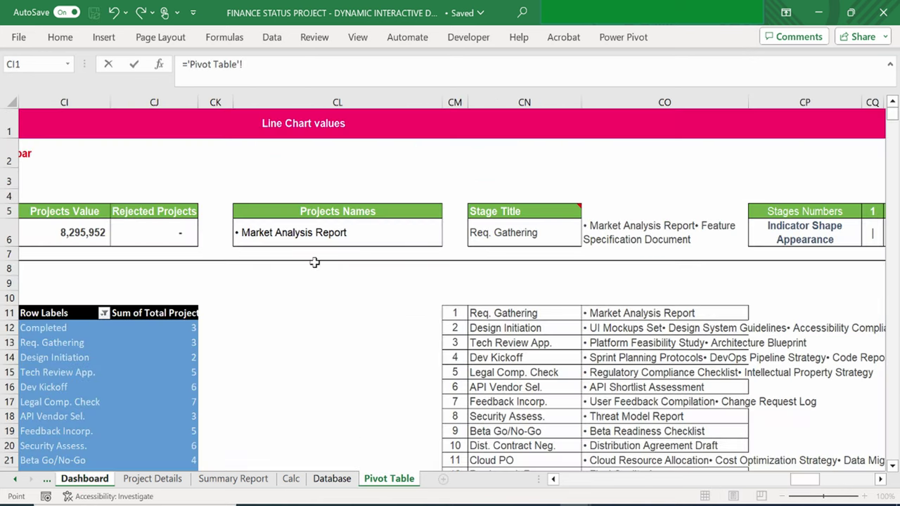
pyautogui.click(270, 237)
pyautogui.press('Return')
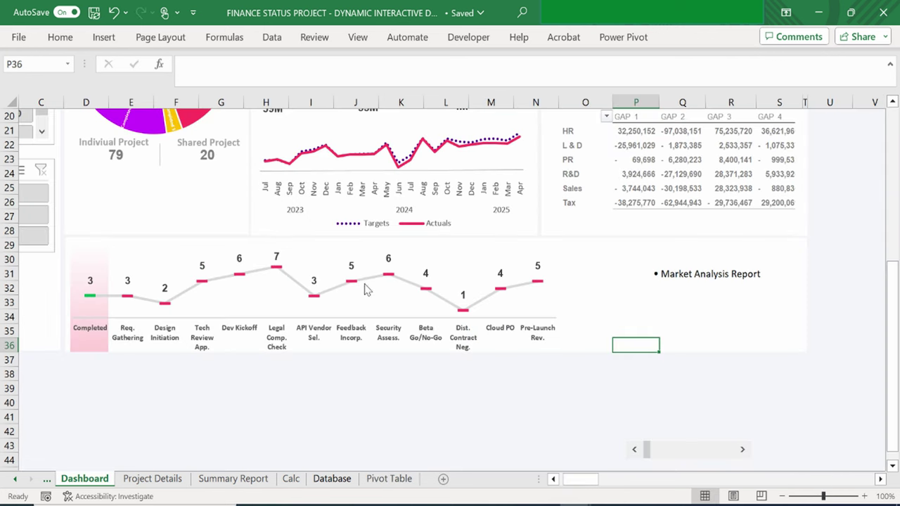
pyautogui.click(685, 279)
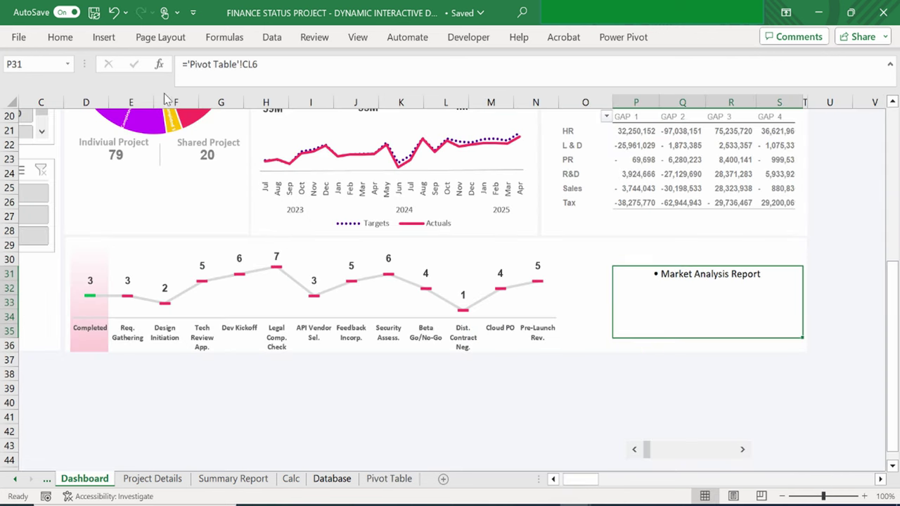
# Align the P31 text left and to the top of the cell.
pyautogui.click(59, 38)
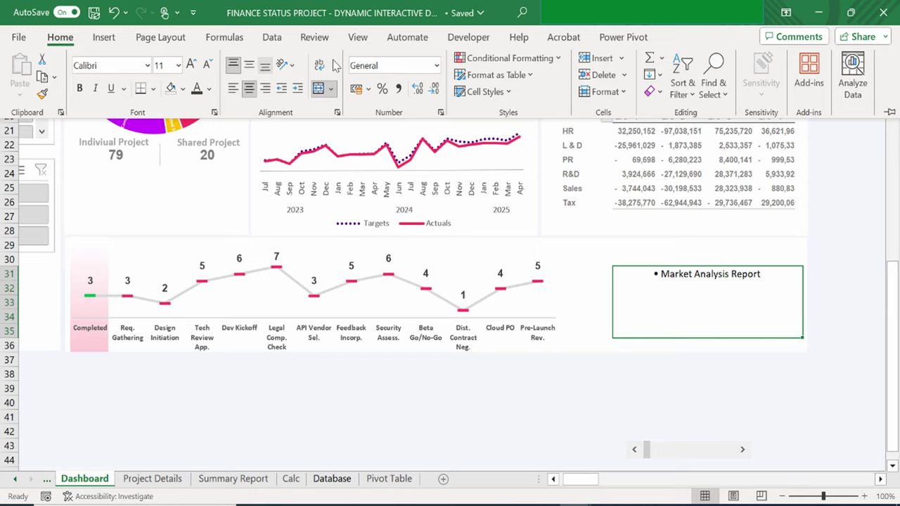
pyautogui.click(234, 90)
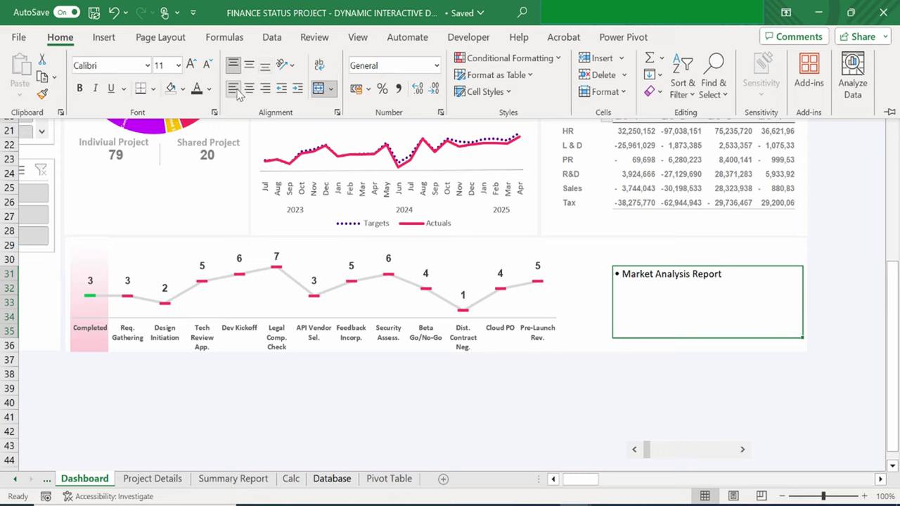
pyautogui.click(249, 65)
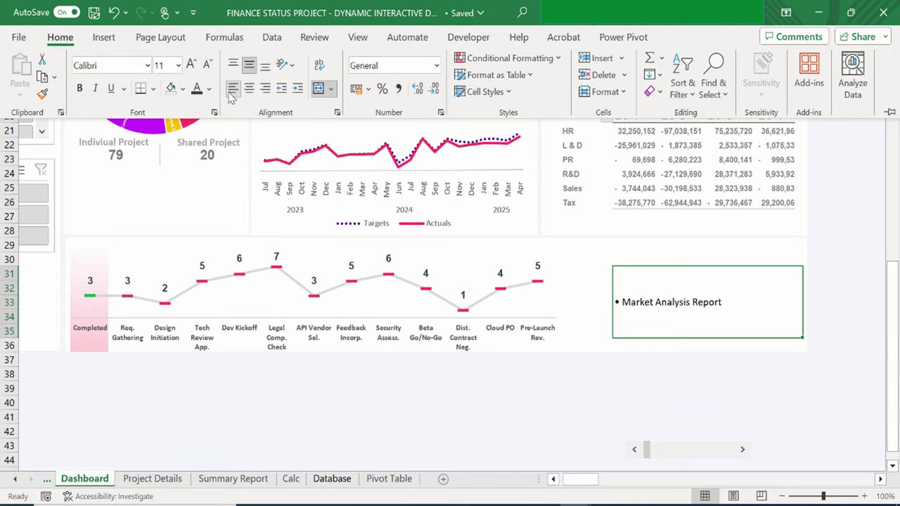
pyautogui.click(233, 67)
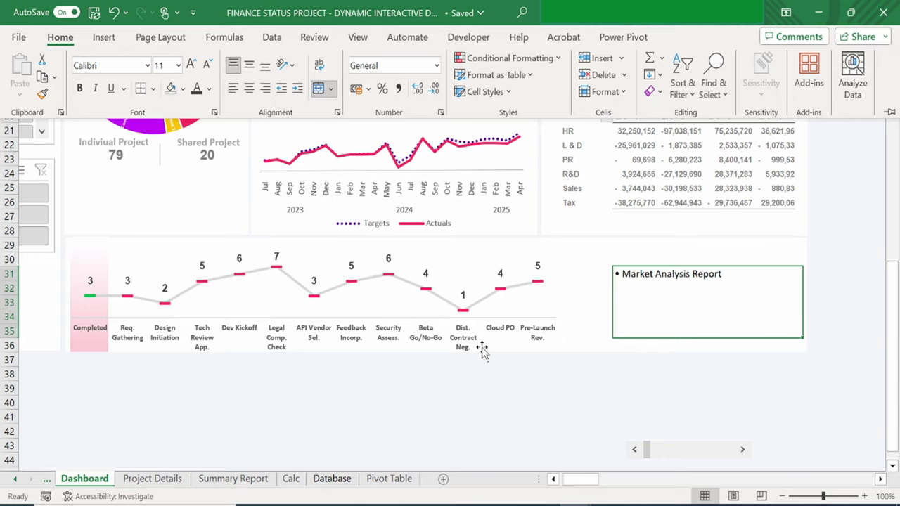
pyautogui.hotkey('ctrl', 'F1')
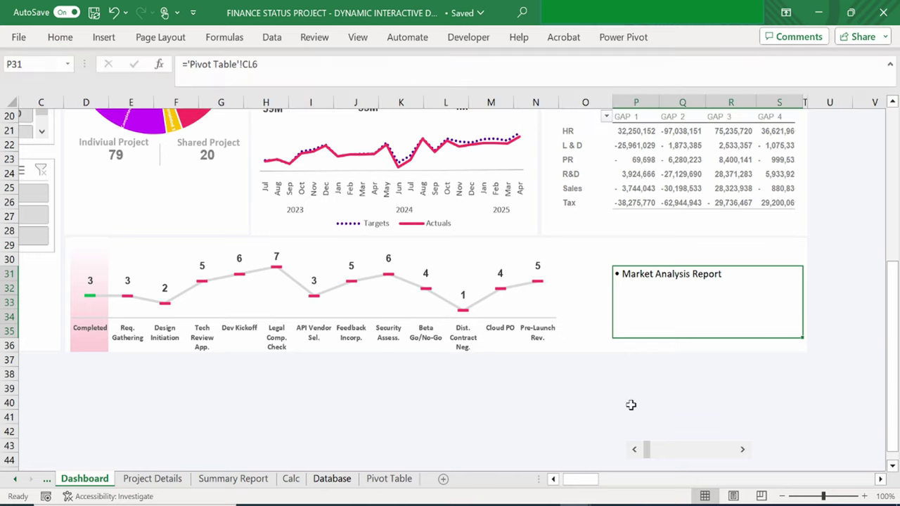
# Turn on Wrap Text for the project names cell P31.
pyautogui.click(748, 454)
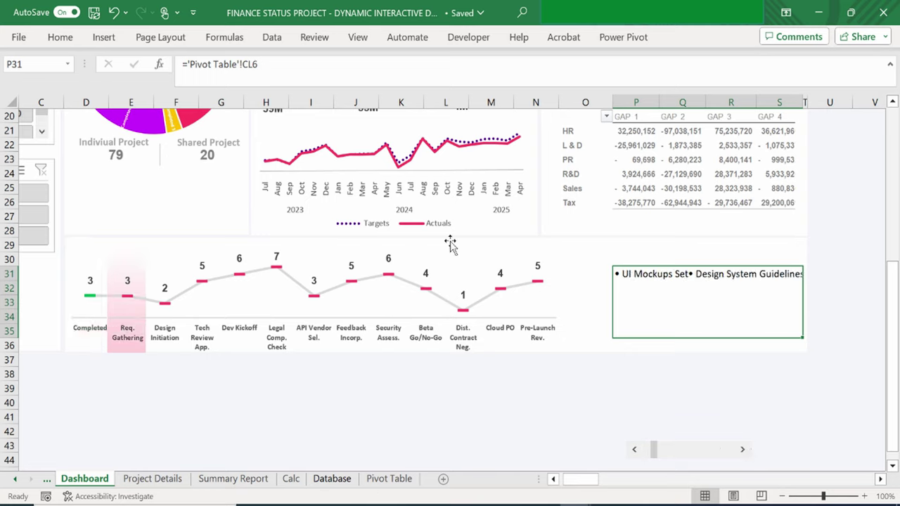
pyautogui.click(635, 450)
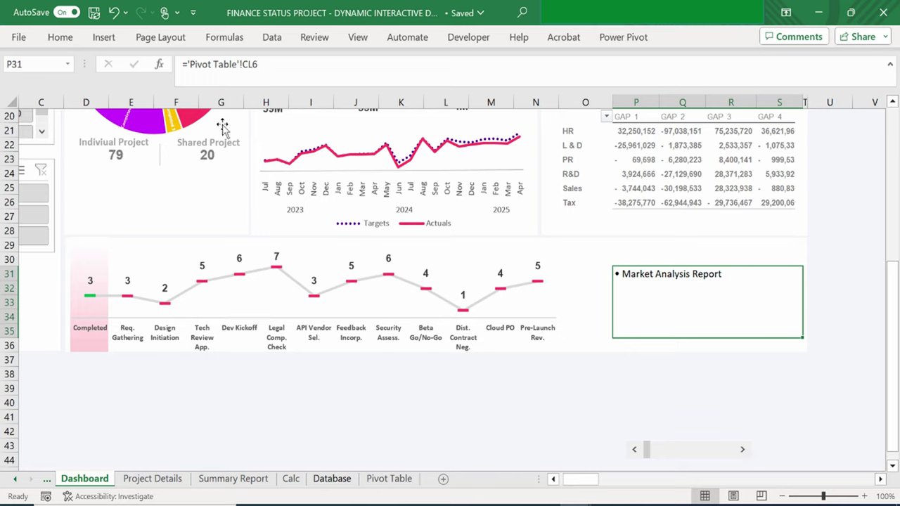
pyautogui.click(76, 40)
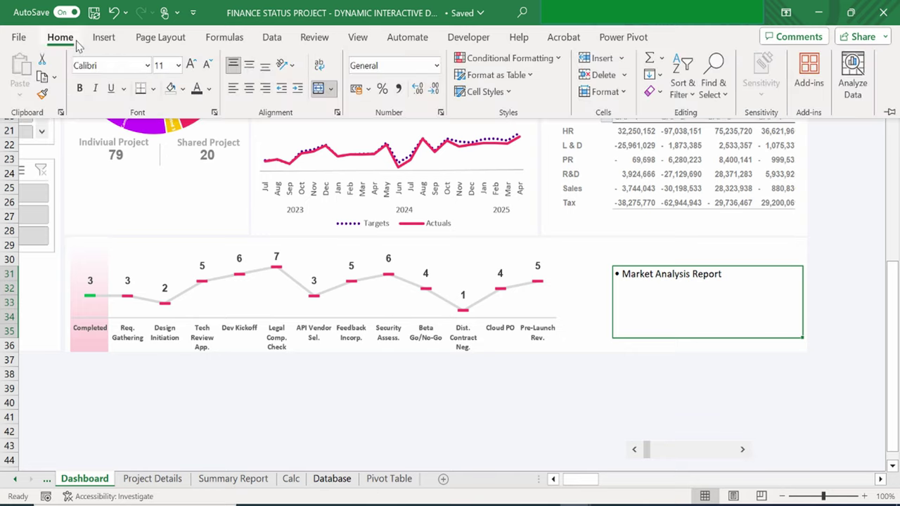
pyautogui.click(319, 65)
pyautogui.click(744, 452)
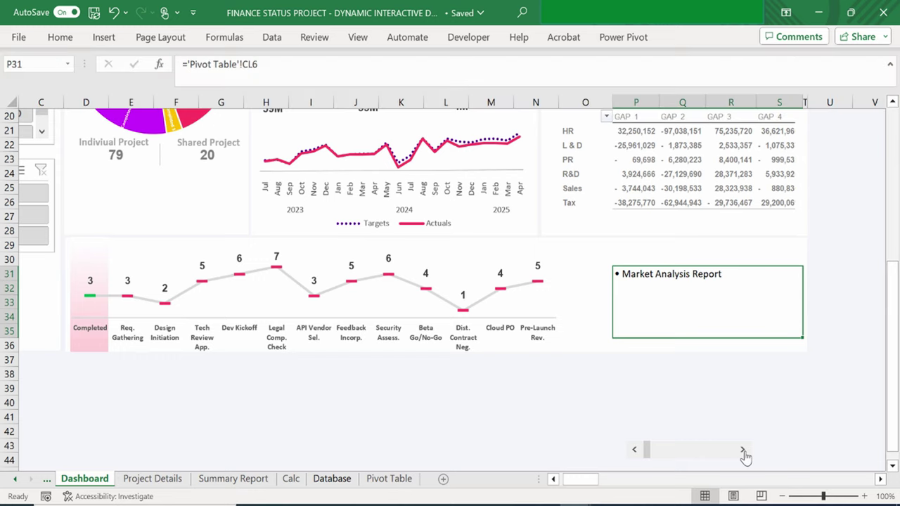
# Step the scroll bar forward through the stages up to Dist. Contract Neg.
pyautogui.click(743, 453)
pyautogui.click(744, 452)
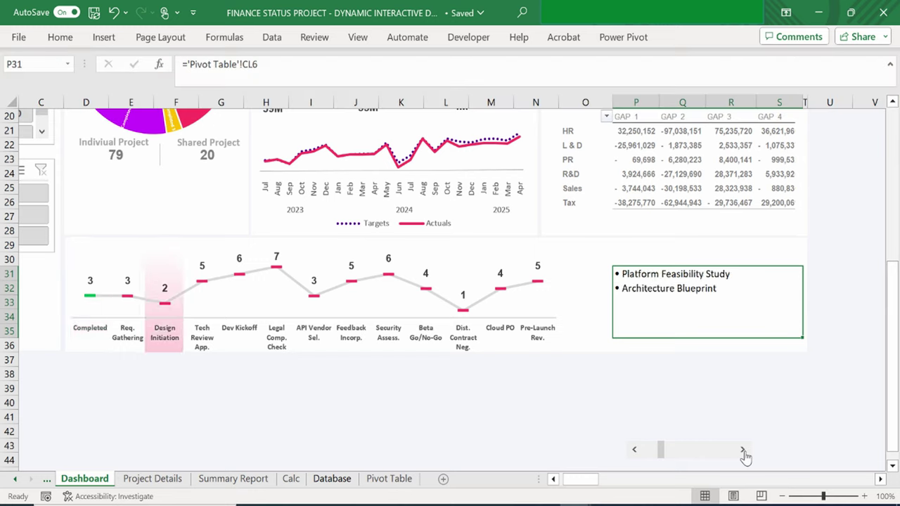
pyautogui.click(744, 452)
pyautogui.click(744, 453)
pyautogui.click(743, 453)
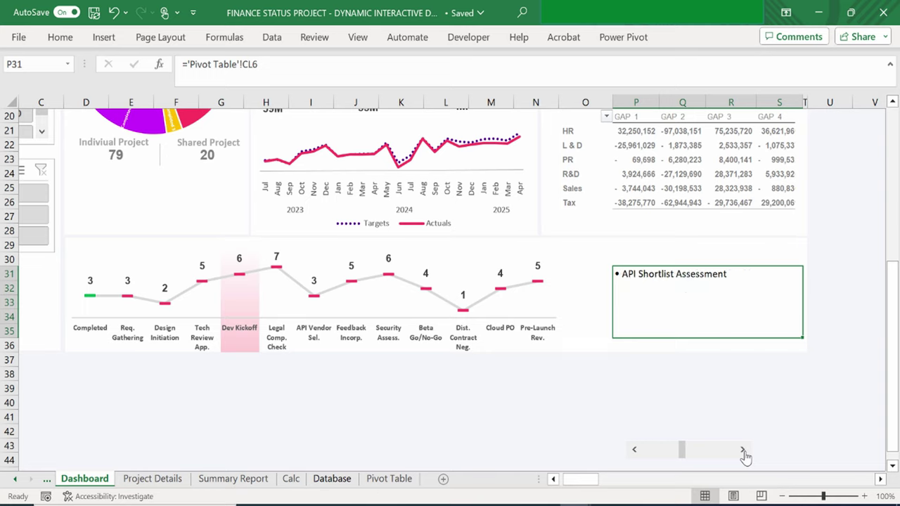
pyautogui.click(743, 452)
pyautogui.click(743, 452)
pyautogui.click(743, 453)
pyautogui.click(744, 453)
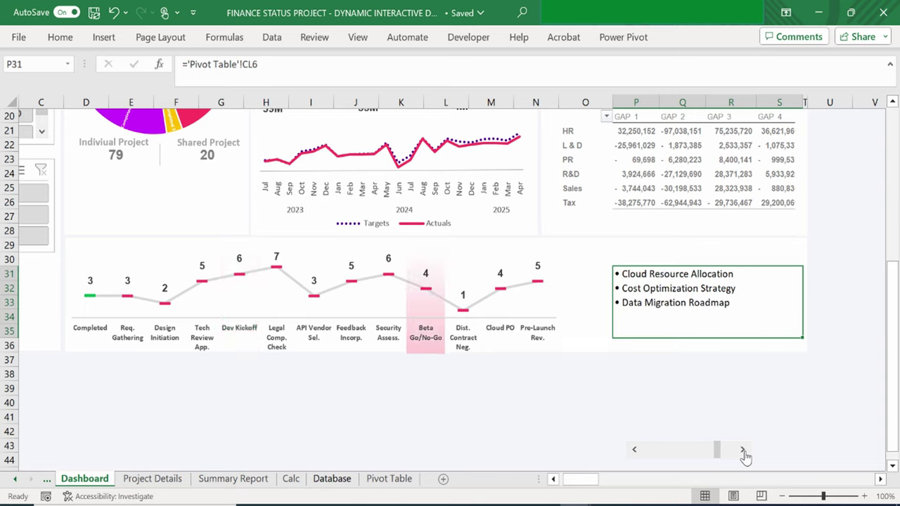
pyautogui.click(743, 452)
# Move the scroll bar up above the project names cell and test it there.
pyautogui.keyDown('ctrl'); pyautogui.click(694, 450); pyautogui.keyUp('ctrl')
pyautogui.moveTo(687, 416); pyautogui.dragTo(730, 243)
pyautogui.rightClick(619, 295)
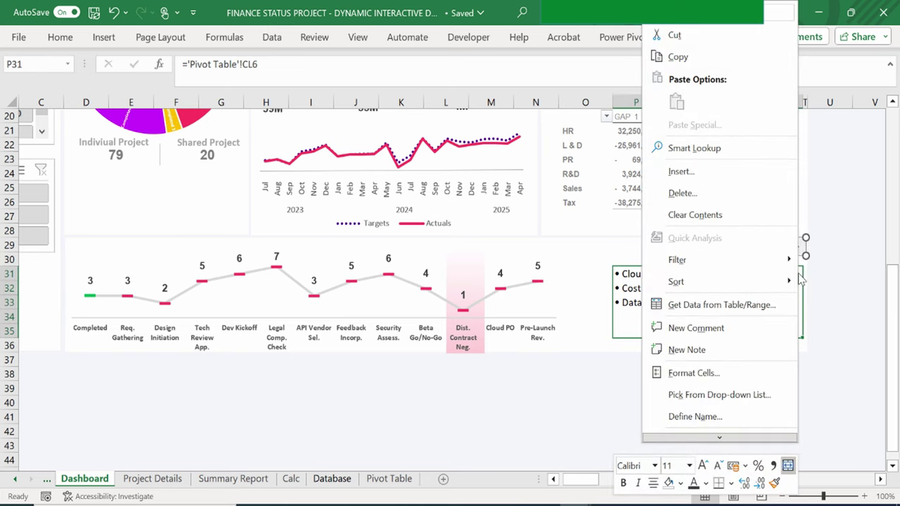
pyautogui.press('Escape')
pyautogui.click(797, 247)
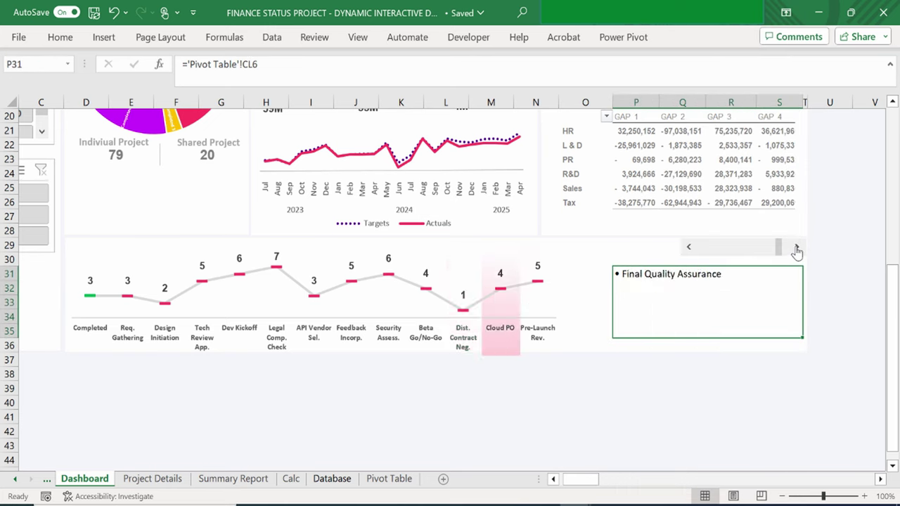
pyautogui.click(796, 247)
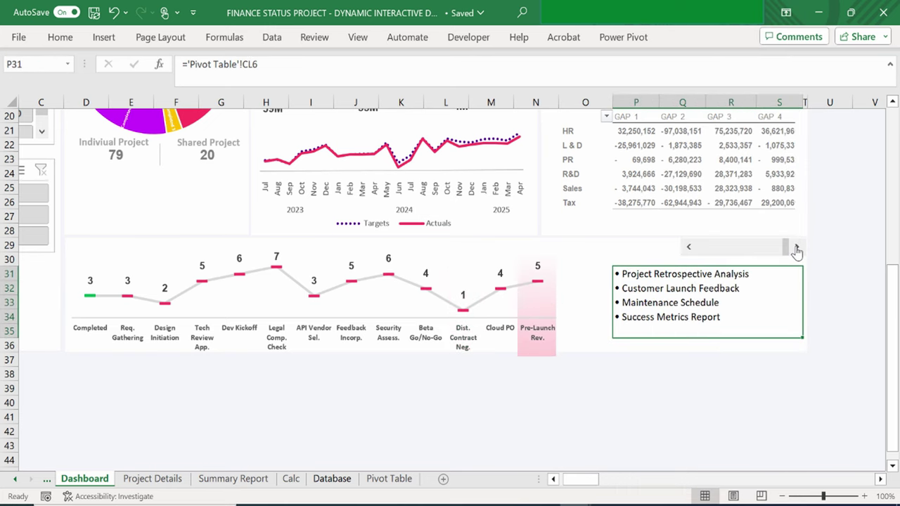
pyautogui.click(689, 249)
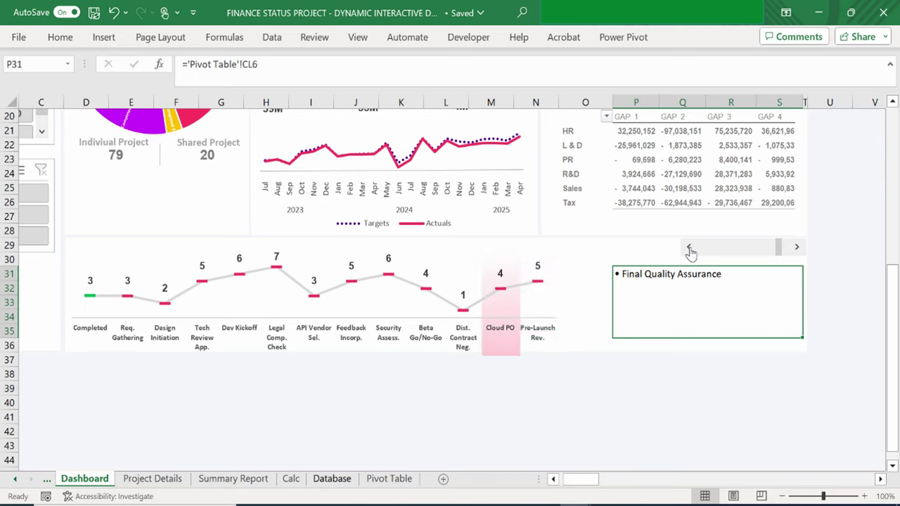
pyautogui.moveTo(690, 248); pyautogui.dragTo(689, 249)
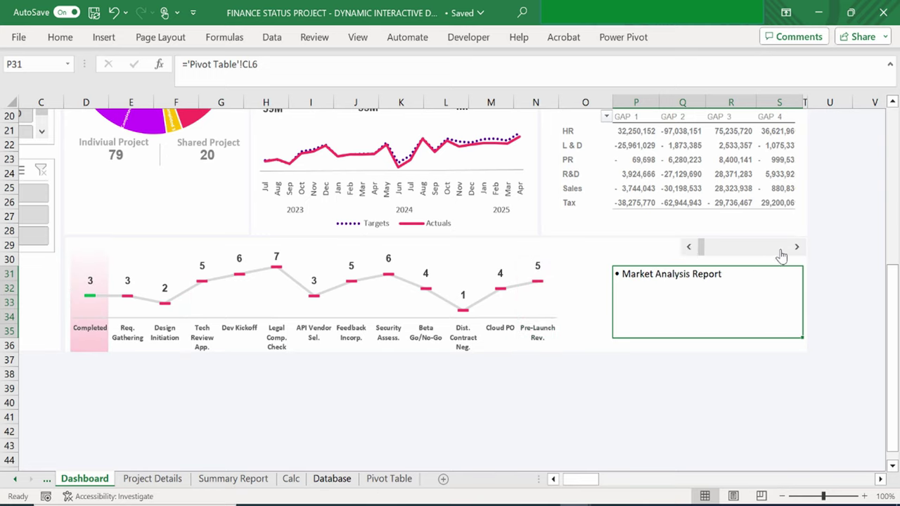
pyautogui.keyDown('ctrl'); pyautogui.click(681, 255); pyautogui.keyUp('ctrl')
# Drag the scroll bar's sizing handle to its compact size above the project names cell.
pyautogui.moveTo(681, 255); pyautogui.dragTo(707, 256)
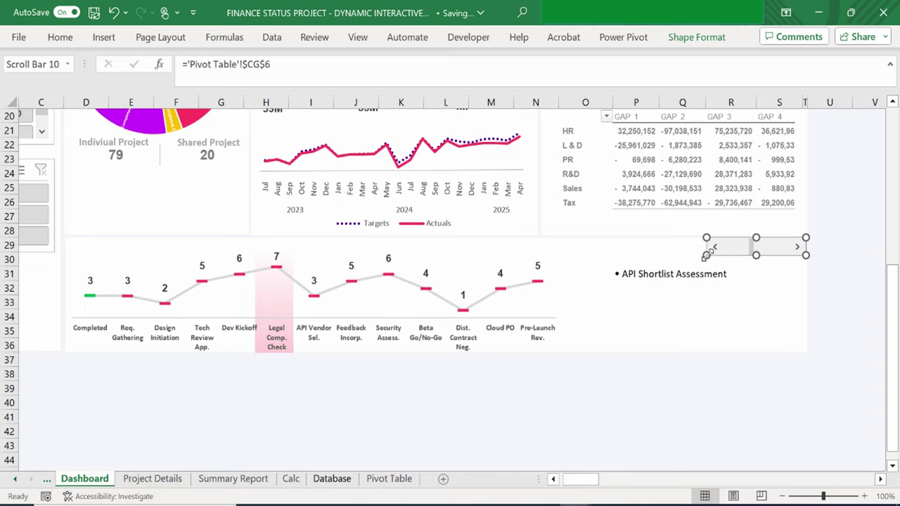
pyautogui.moveTo(707, 256); pyautogui.dragTo(708, 257)
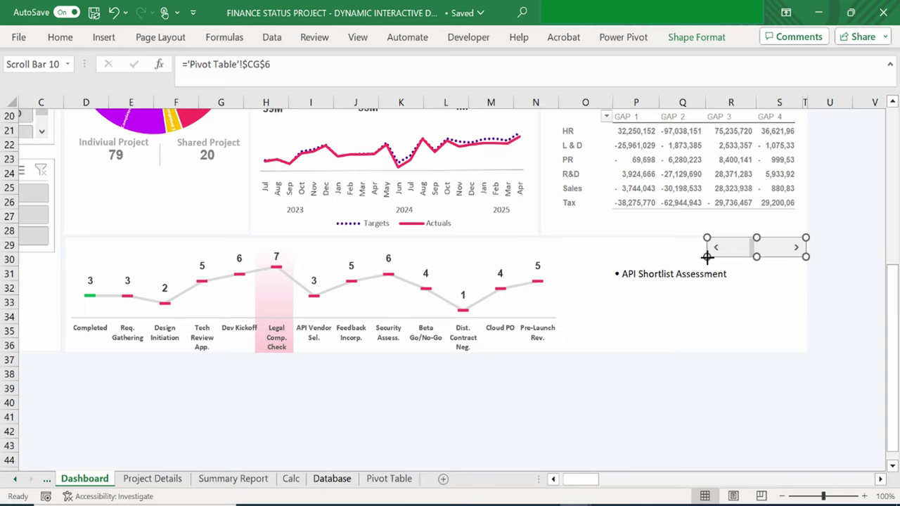
pyautogui.press('Escape')
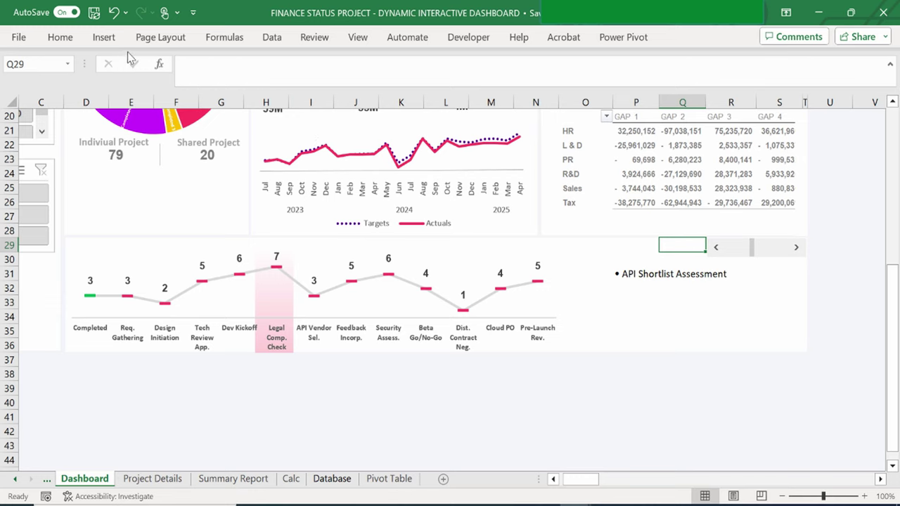
# Draw a text box to the left of the stage scroll bar, matching its height.
pyautogui.click(104, 37)
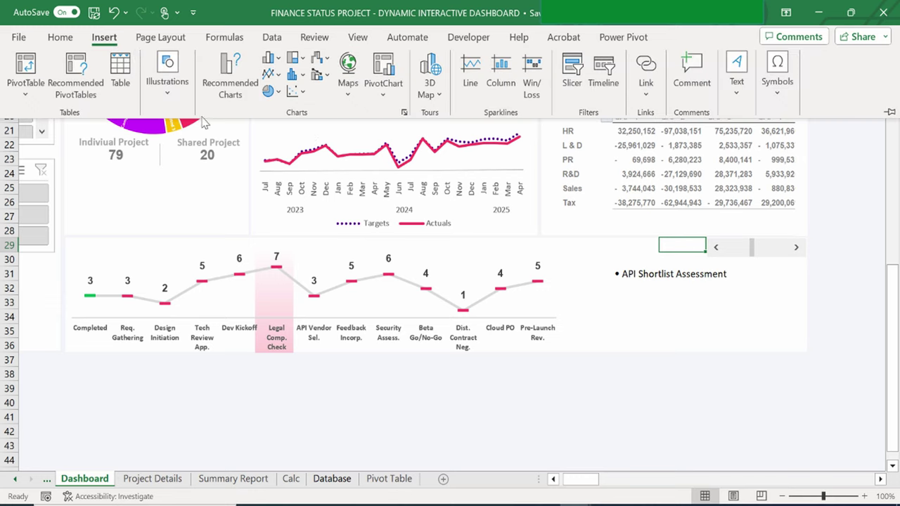
pyautogui.click(165, 85)
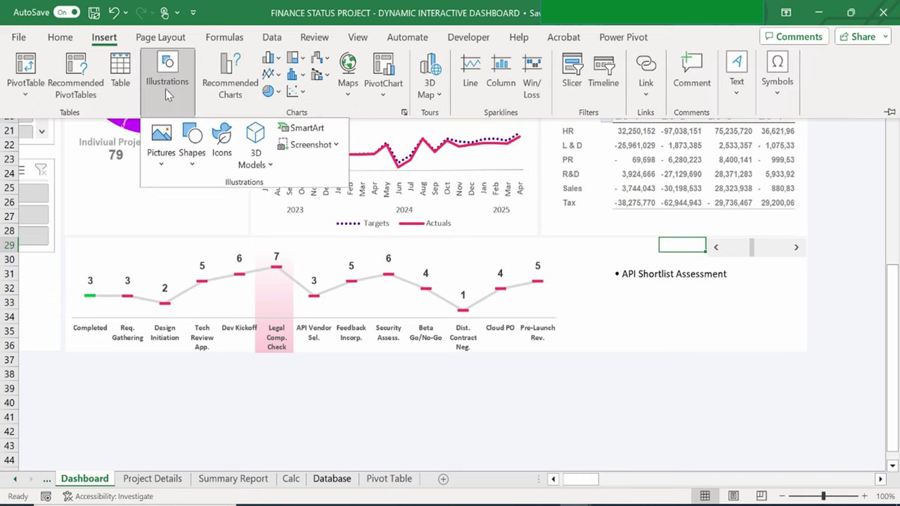
pyautogui.click(190, 153)
pyautogui.click(186, 204)
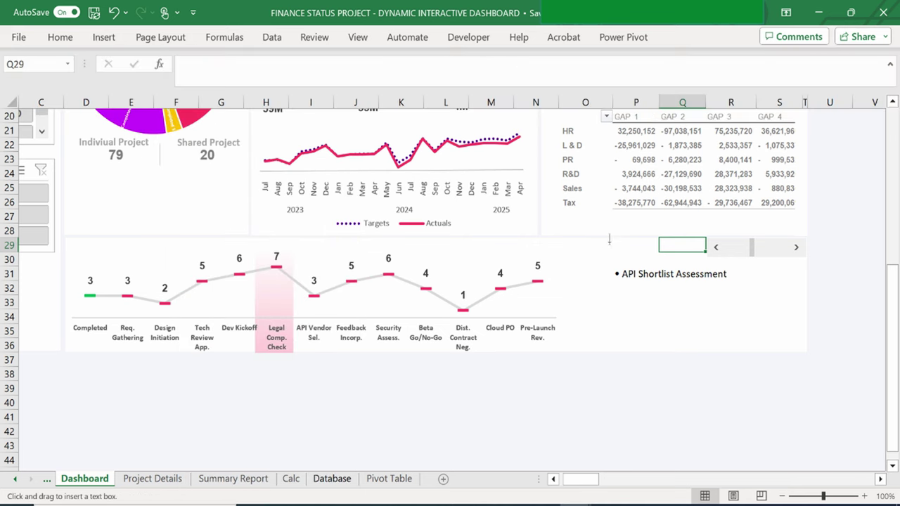
pyautogui.moveTo(609, 244); pyautogui.dragTo(694, 257)
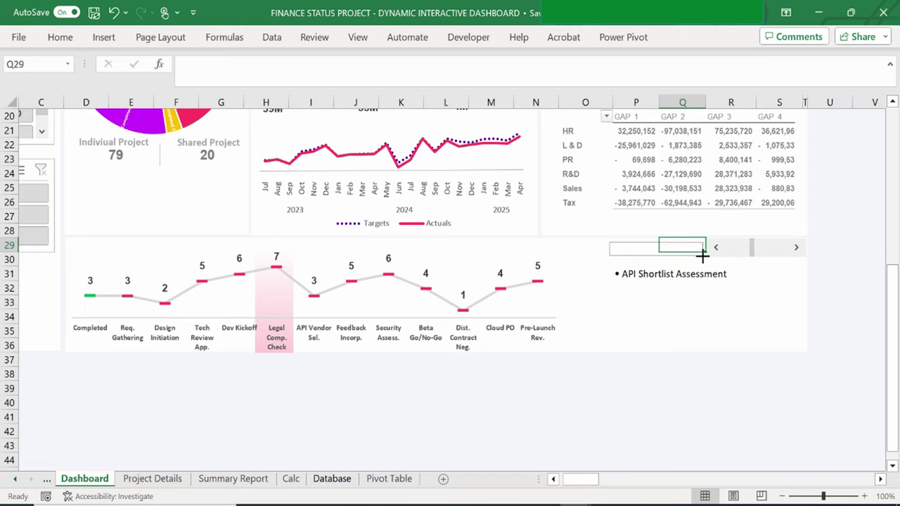
pyautogui.click(702, 253)
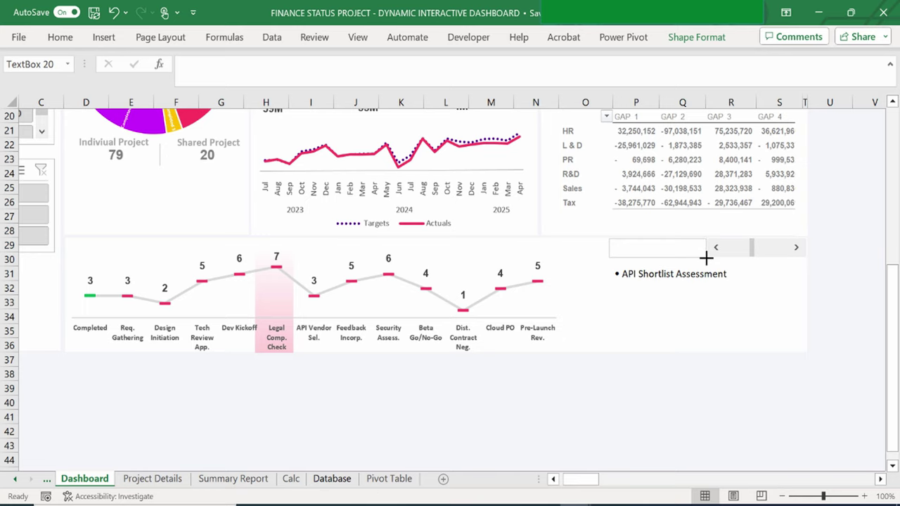
pyautogui.moveTo(706, 257); pyautogui.dragTo(706, 257)
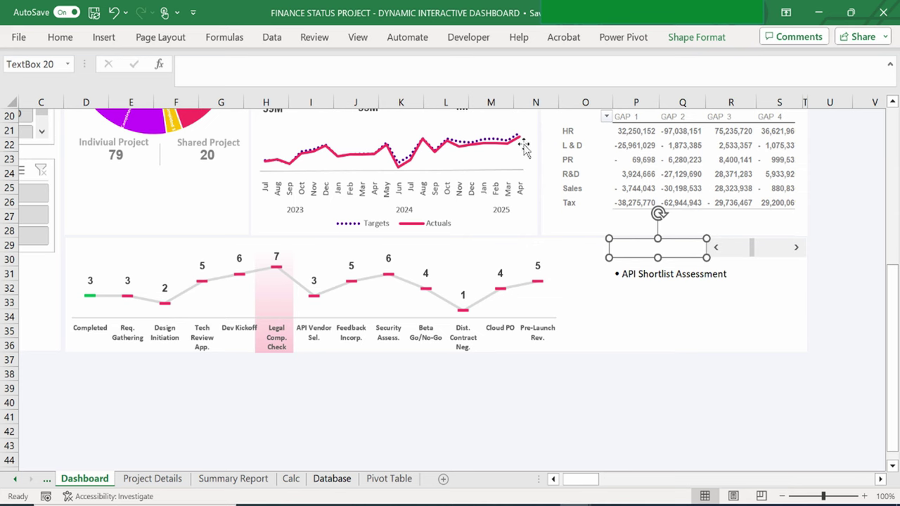
# Fill the text box pink-red and set its outline to No Outline.
pyautogui.click(692, 37)
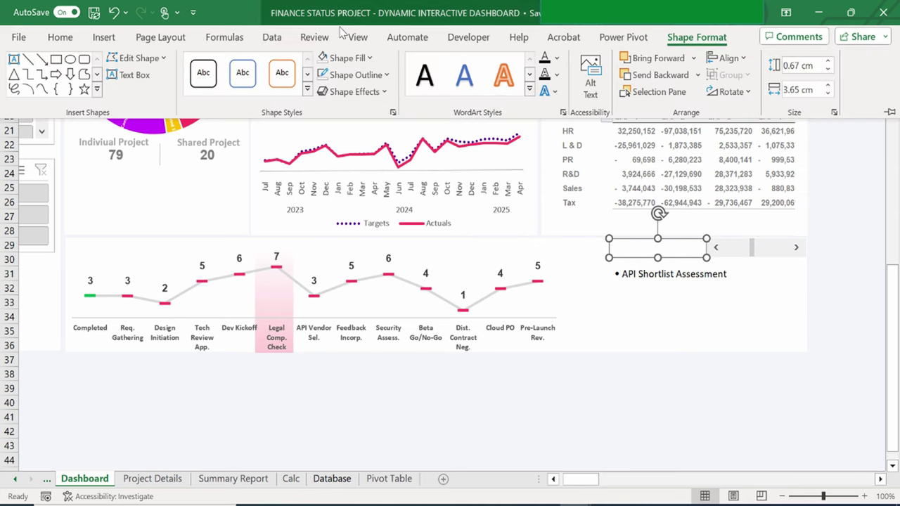
pyautogui.click(369, 58)
pyautogui.click(323, 262)
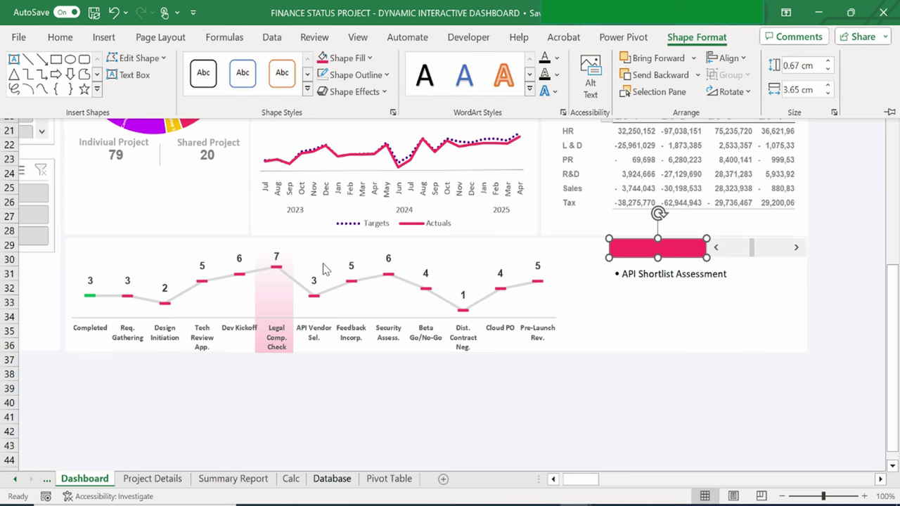
pyautogui.click(380, 75)
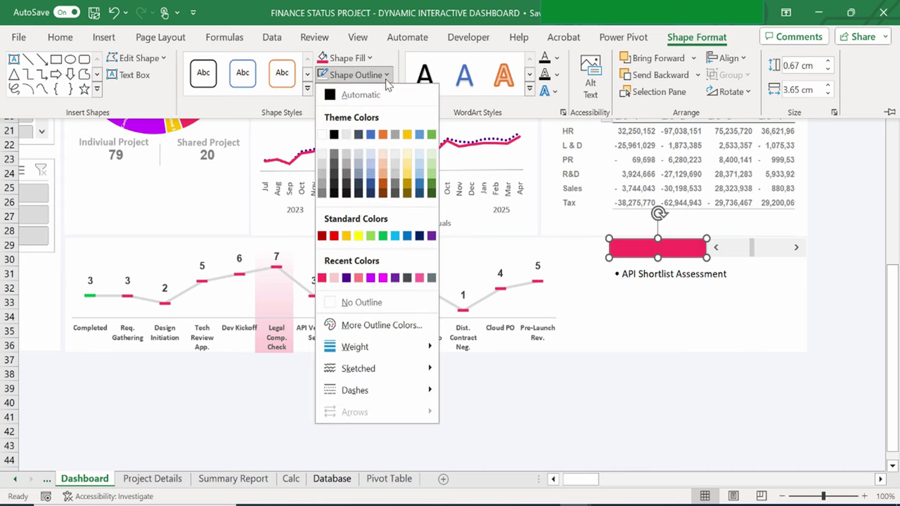
pyautogui.click(351, 302)
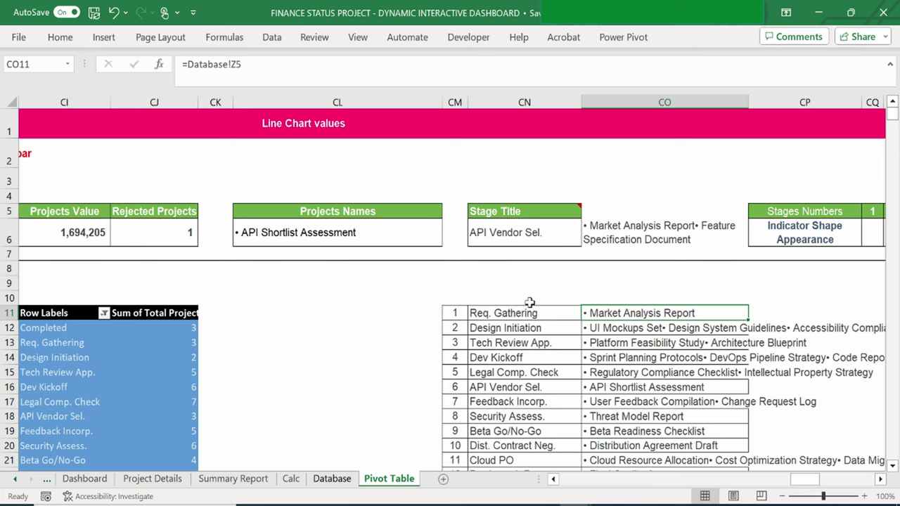
# Open the existing Stage Title formula in CN6 and discard the edit.
pyautogui.click(492, 238)
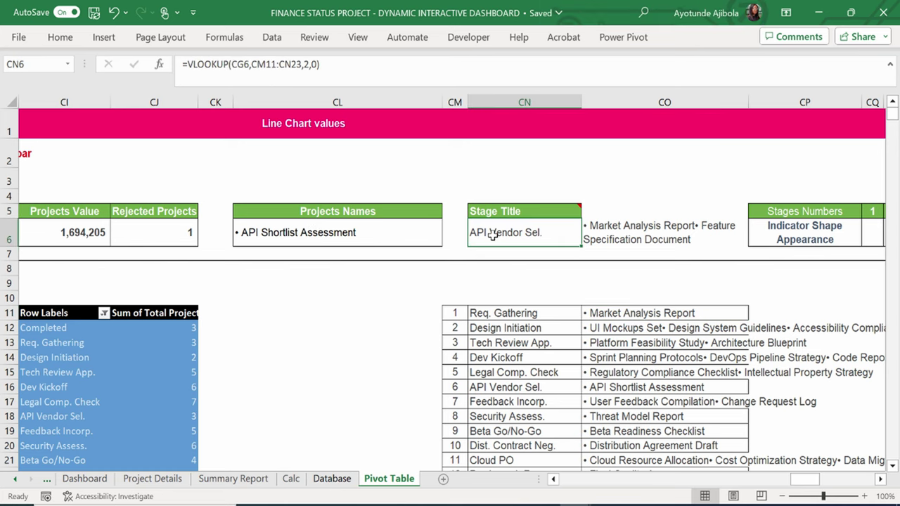
pyautogui.doubleClick(492, 236)
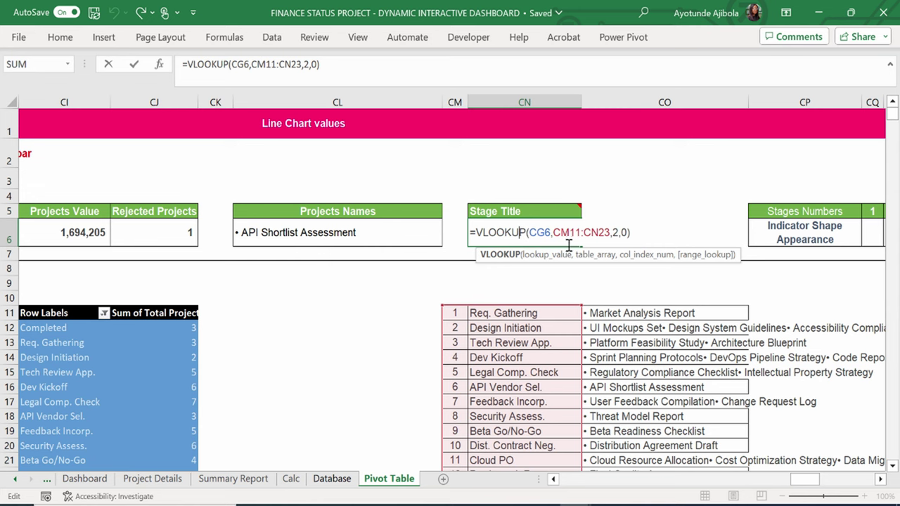
pyautogui.press('Escape')
pyautogui.hscroll(-2, 778, 485)
# Enter =VLOOKUP(CG6,CM11:CN23,2,0) in Stage Title cell CN6.
pyautogui.write('=')
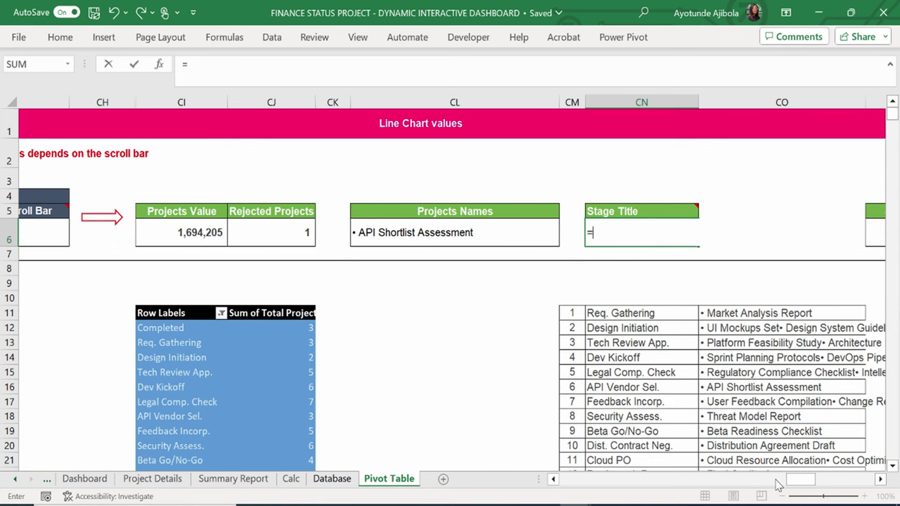
pyautogui.write('vl')
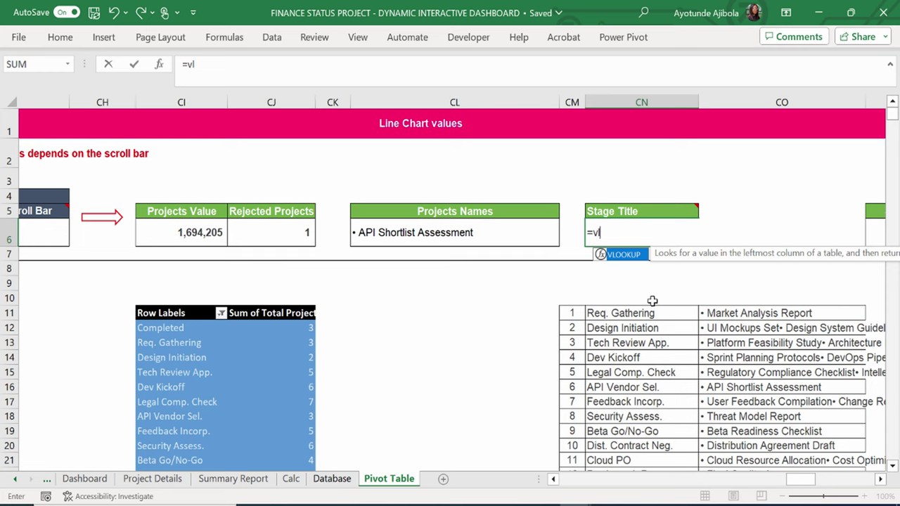
pyautogui.doubleClick(623, 255)
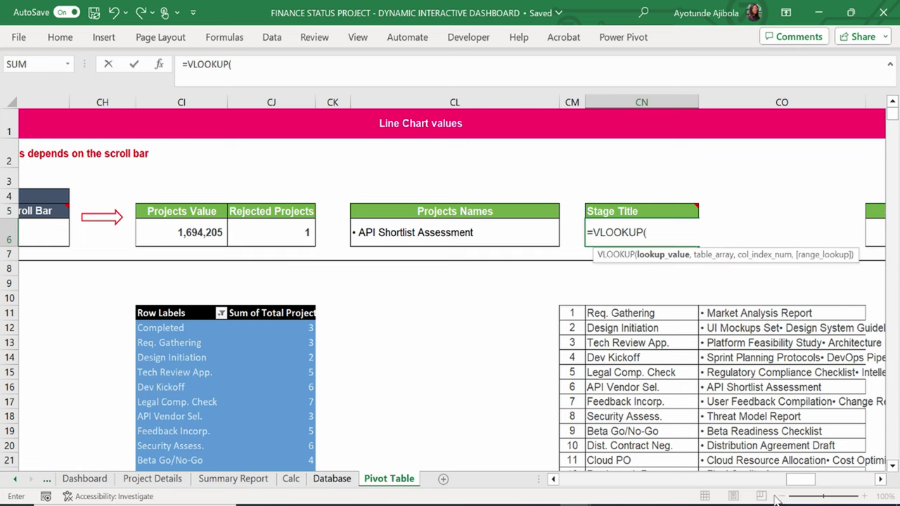
pyautogui.hscroll(-2, 788, 485)
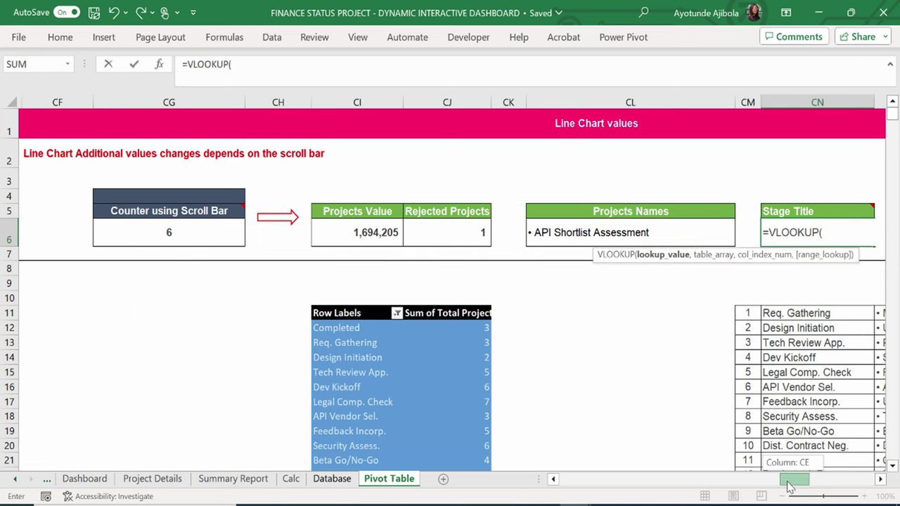
pyautogui.click(165, 229)
pyautogui.write(',')
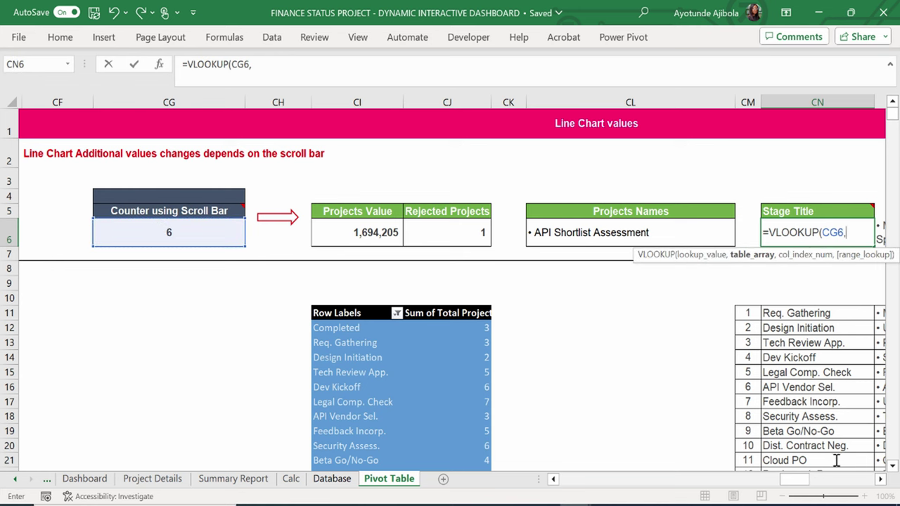
pyautogui.hscroll(3, 878, 478)
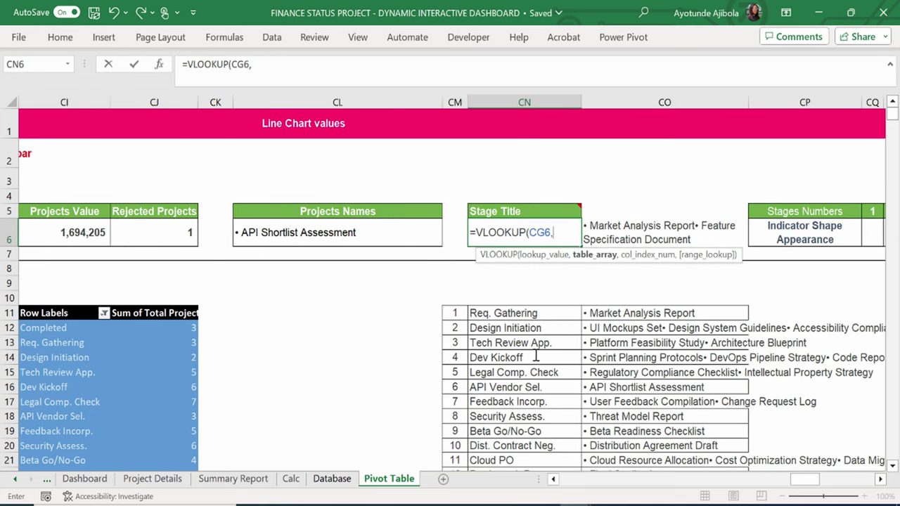
pyautogui.moveTo(447, 312); pyautogui.dragTo(542, 429)
pyautogui.write(',2,')
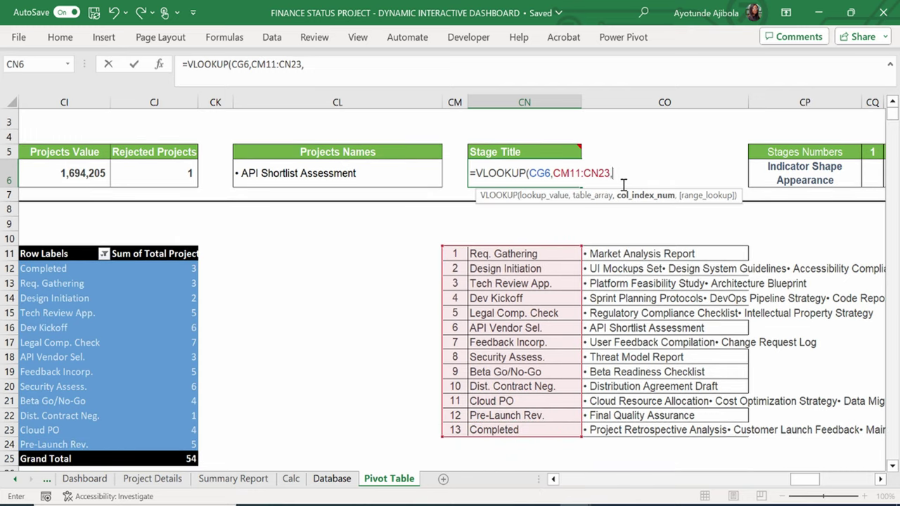
pyautogui.write('0)')
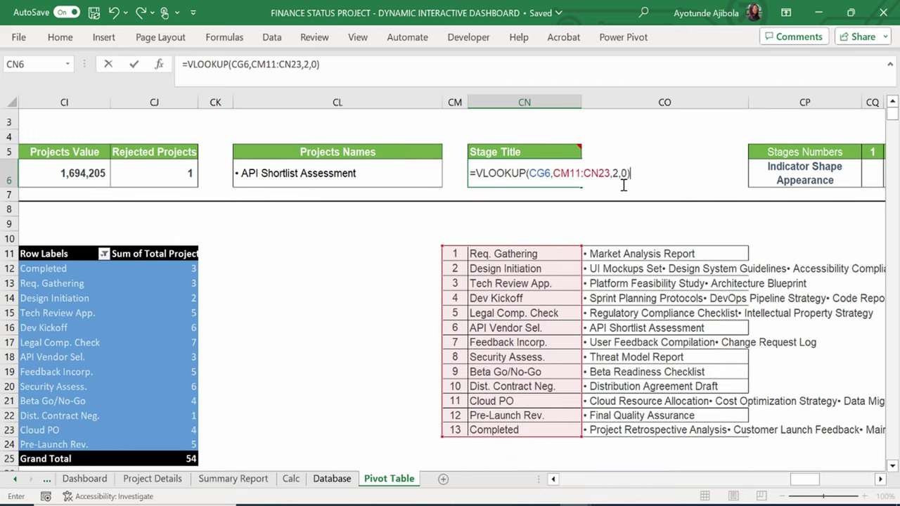
pyautogui.press('Return')
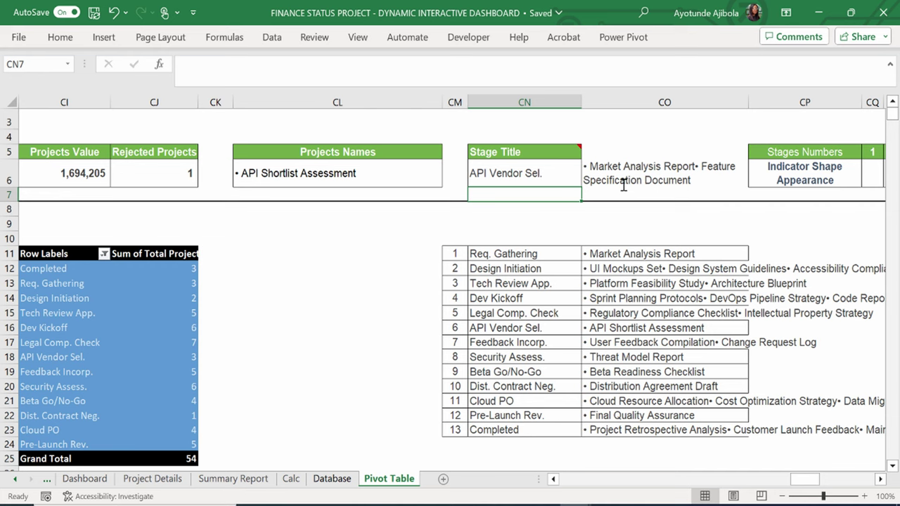
# Check that CN6 returns API Vendor Sel. against counter cell CG6.
pyautogui.click(536, 178)
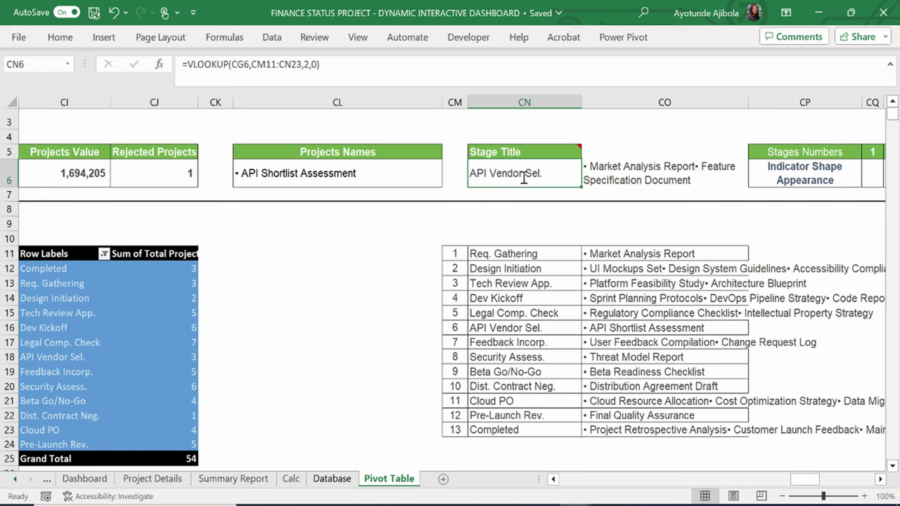
pyautogui.click(554, 479)
pyautogui.click(554, 479)
pyautogui.click(554, 479)
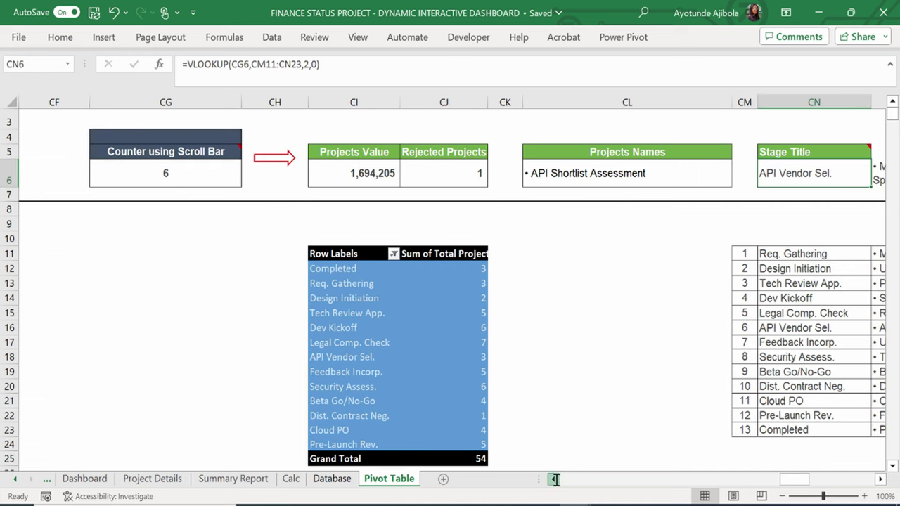
pyautogui.click(201, 169)
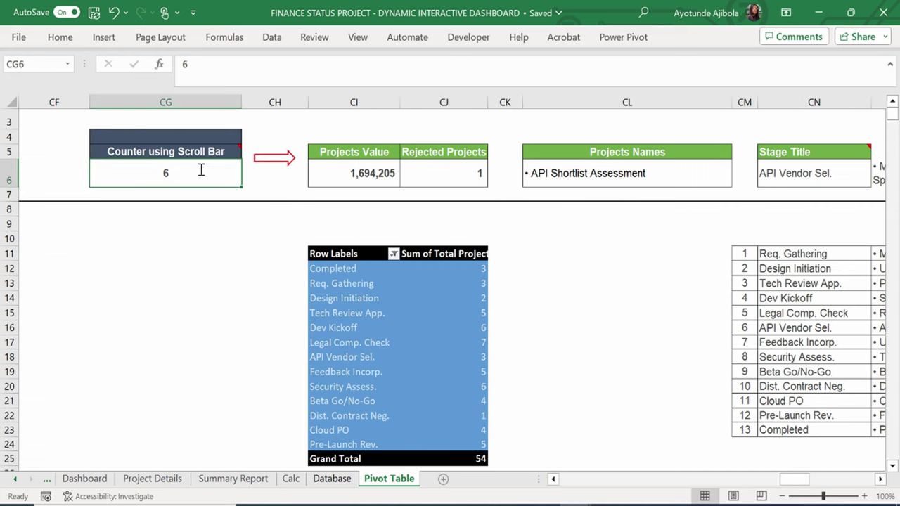
pyautogui.click(801, 173)
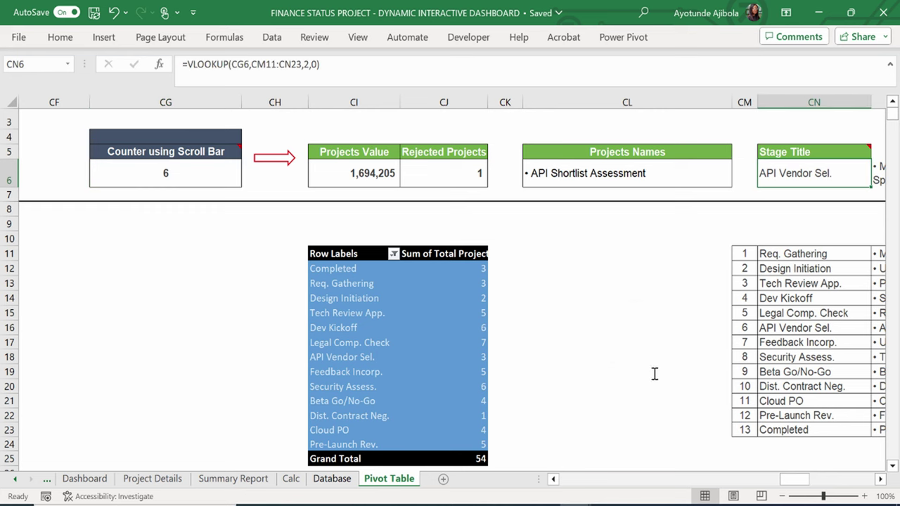
pyautogui.click(13, 63)
# Link the Dashboard stage title box to ='Pivot Table'!CN6.
pyautogui.click(101, 476)
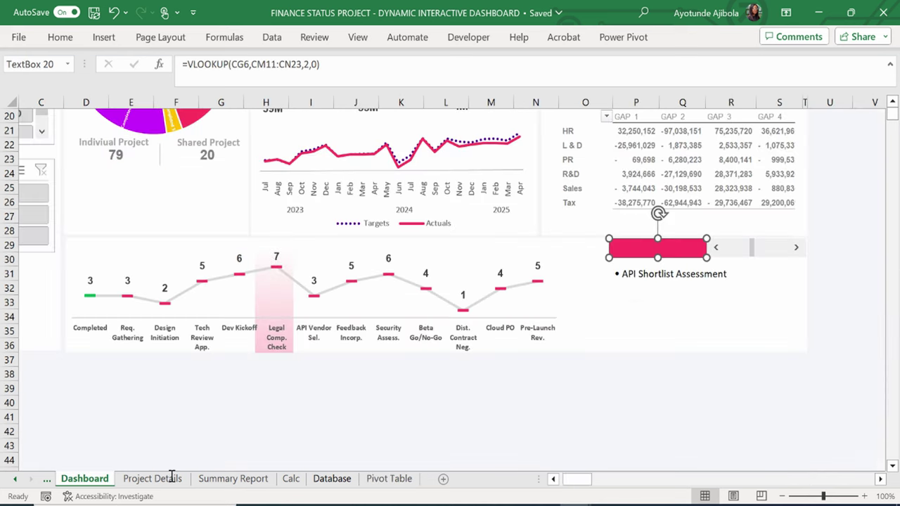
pyautogui.click(235, 76)
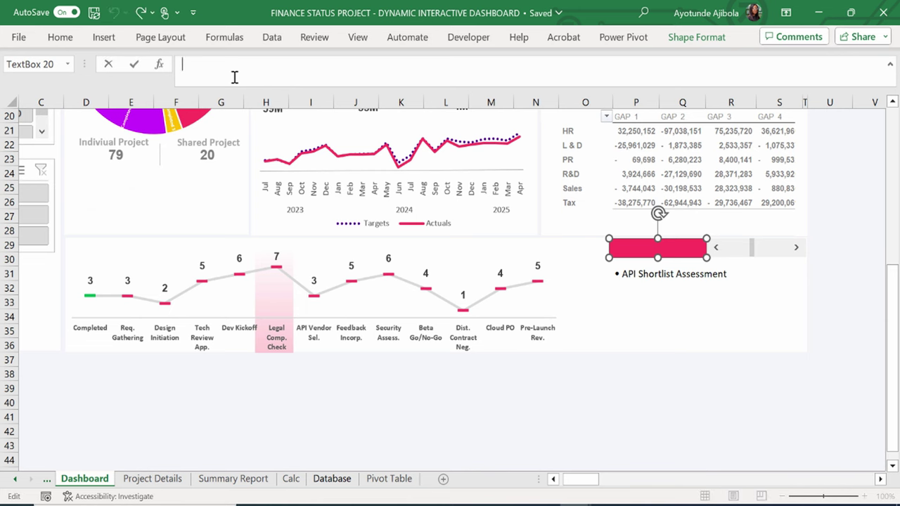
pyautogui.click(385, 478)
pyautogui.click(809, 176)
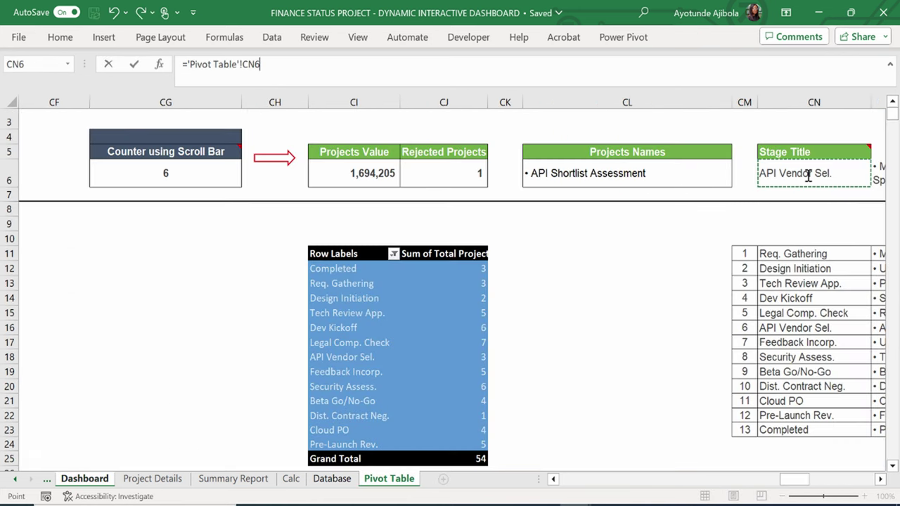
pyautogui.press('Return')
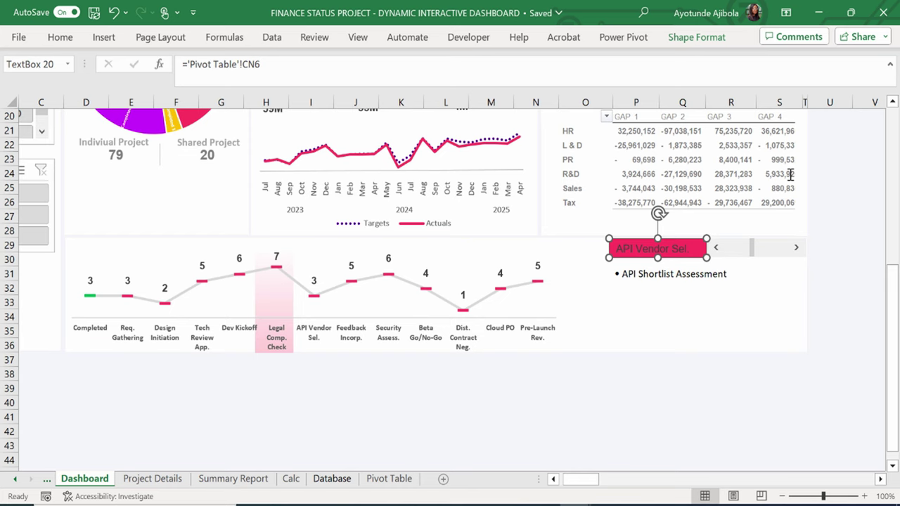
# Format the stage title text as white, 8-point and bold.
pyautogui.click(60, 37)
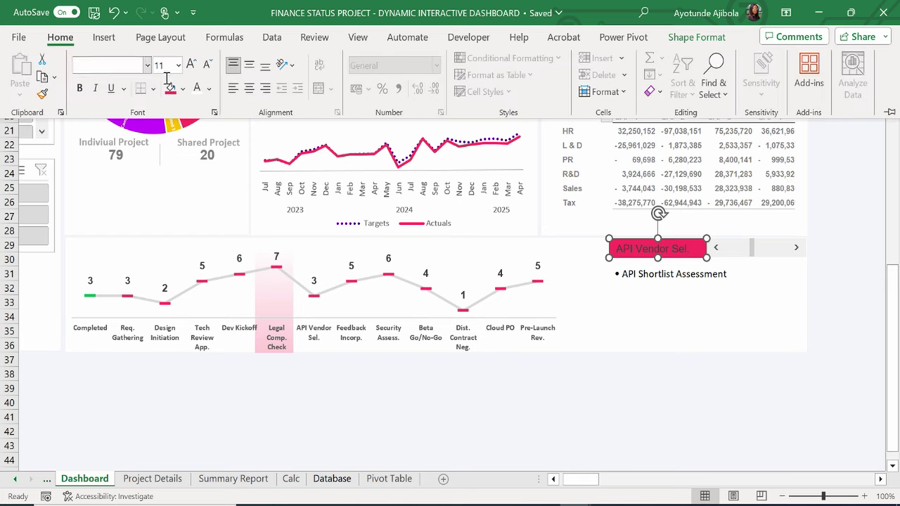
pyautogui.click(209, 89)
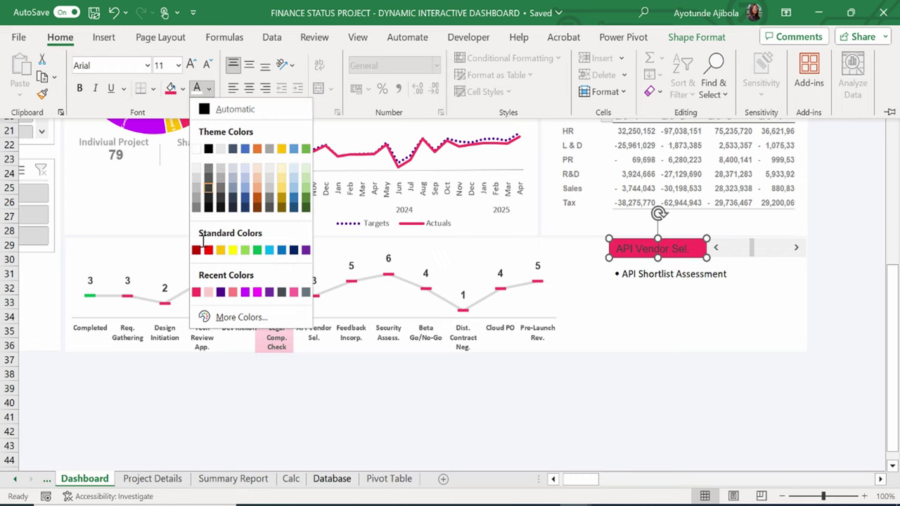
pyautogui.click(199, 149)
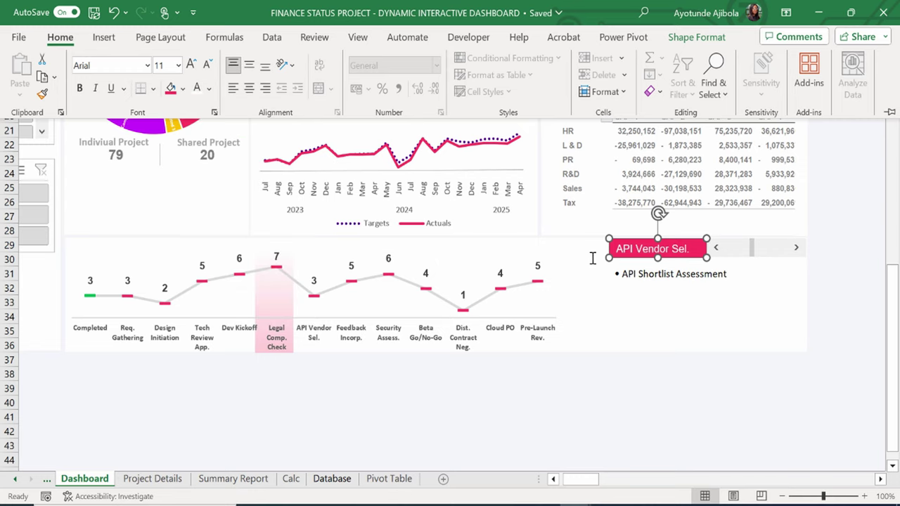
pyautogui.click(159, 64)
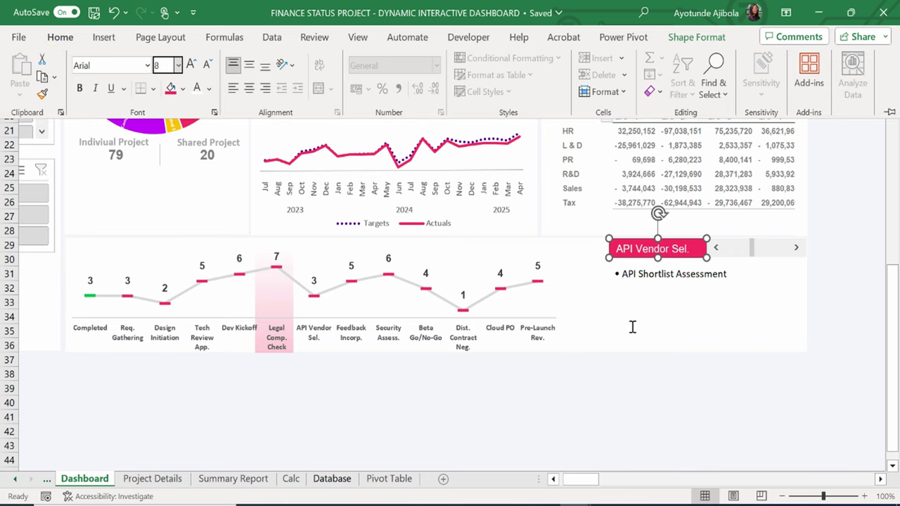
pyautogui.press('Return')
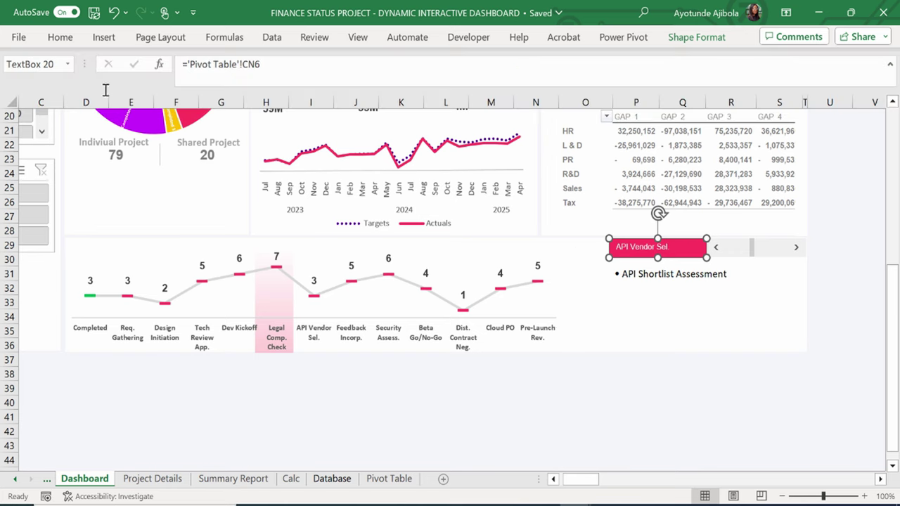
pyautogui.click(52, 38)
pyautogui.click(80, 90)
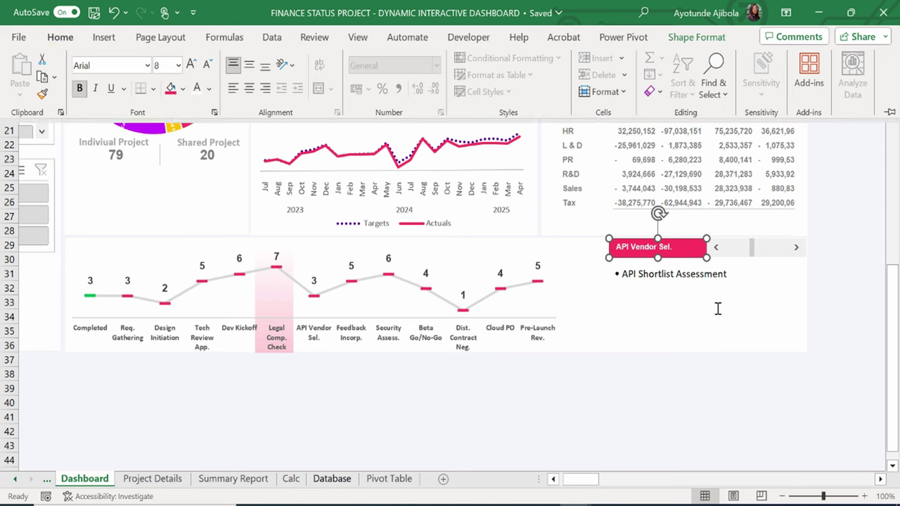
# Step the scroll-bar stage counter to Pre-Launch Rev. (Market Analysis Report), then show Insert's Illustrations choices.
pyautogui.press('Escape')
pyautogui.scroll(1, 717, 267)
pyautogui.click(718, 284)
pyautogui.click(718, 283)
pyautogui.click(717, 283)
pyautogui.click(717, 283)
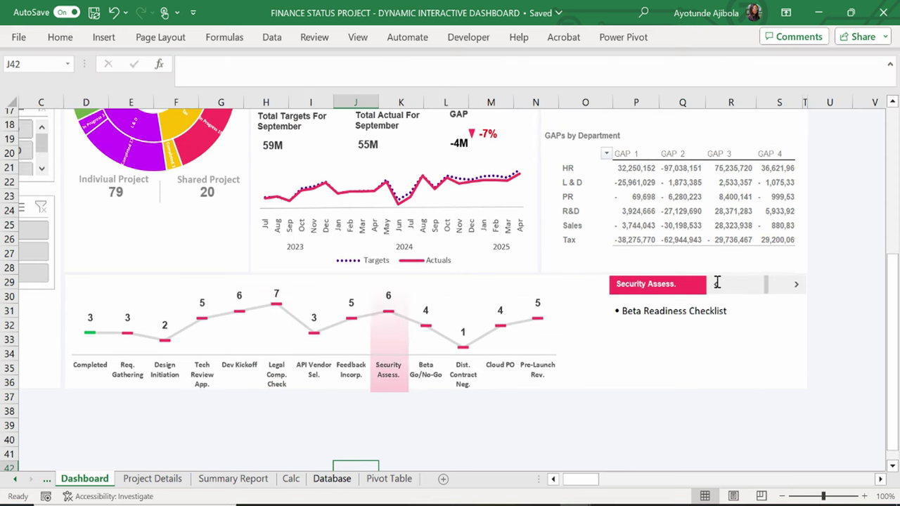
pyautogui.click(717, 284)
pyautogui.click(717, 284)
pyautogui.click(718, 283)
pyautogui.click(717, 283)
pyautogui.click(718, 283)
pyautogui.click(717, 284)
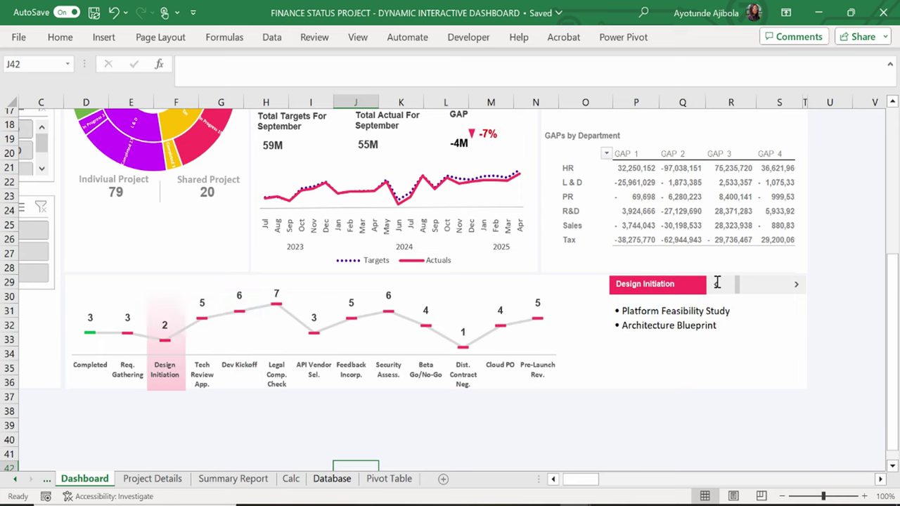
pyautogui.click(718, 283)
pyautogui.click(718, 284)
pyautogui.click(718, 283)
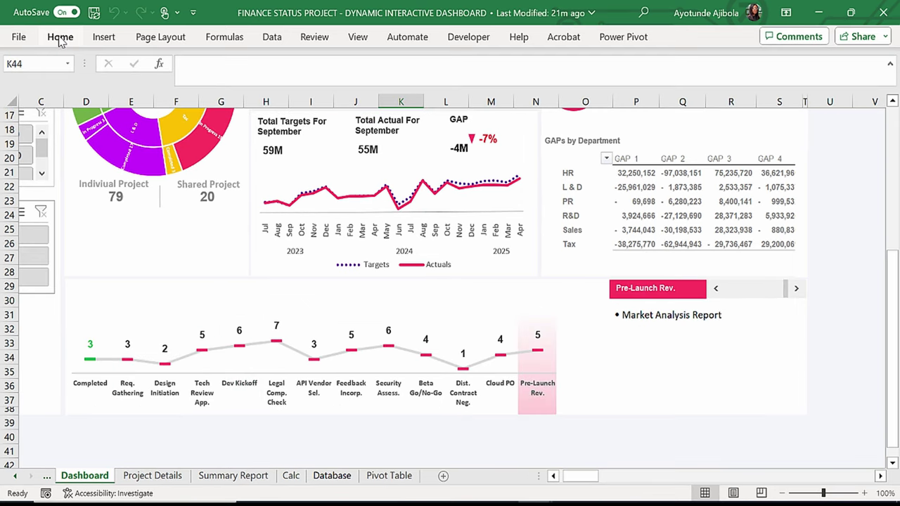
pyautogui.click(105, 38)
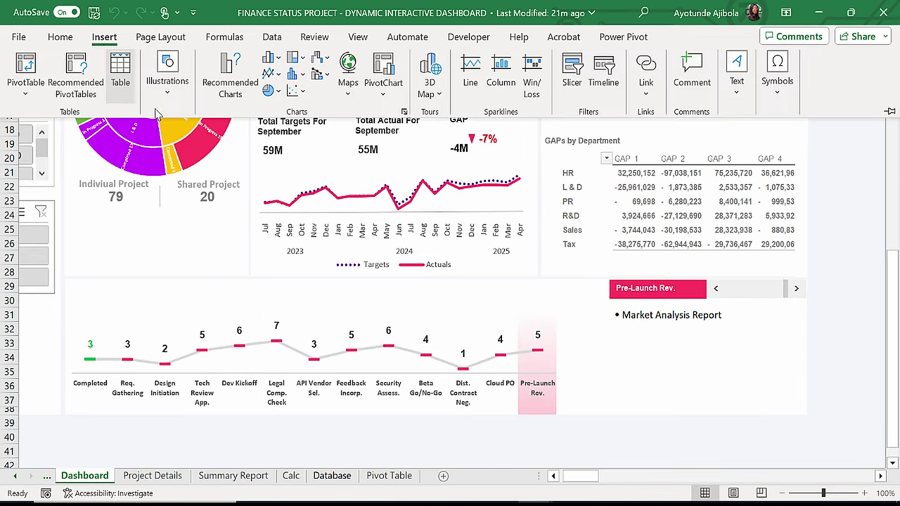
pyautogui.click(169, 88)
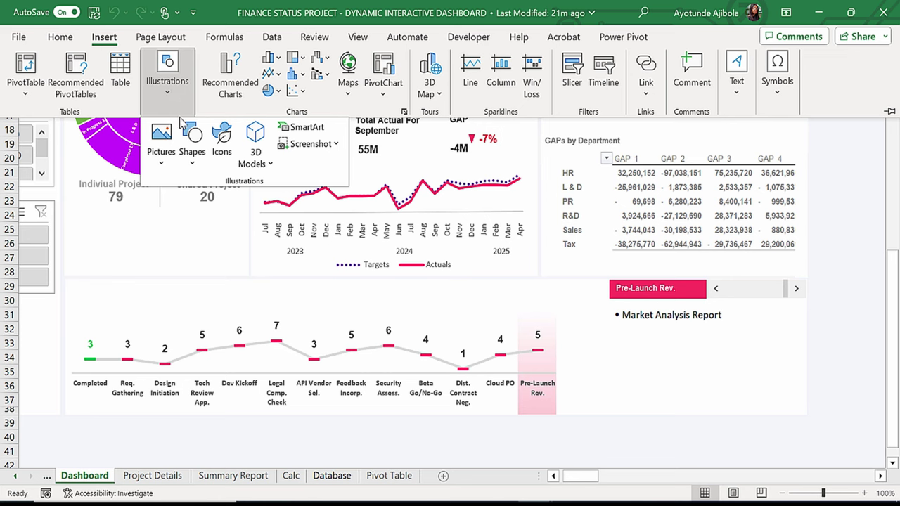
# Draw a text box at the milestone chart's top-left reading 'RFP Milestone Request for Quatation'.
pyautogui.click(189, 160)
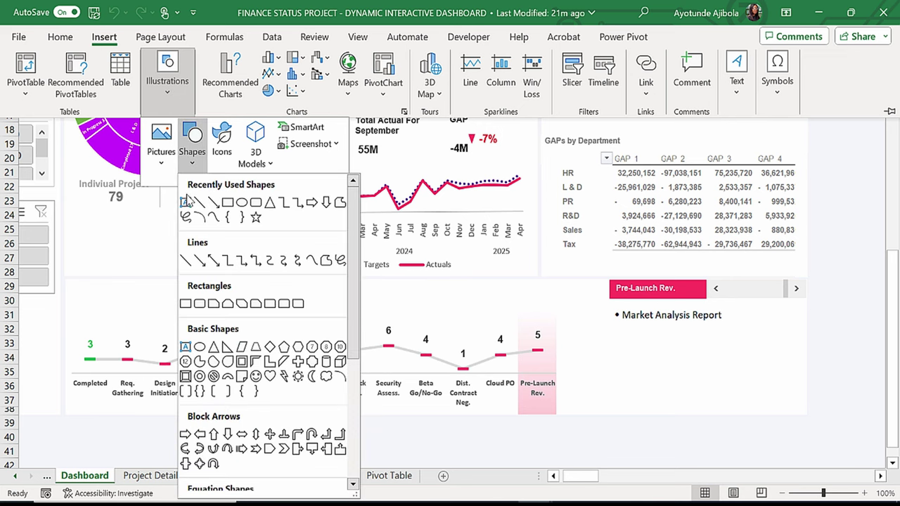
pyautogui.click(186, 202)
pyautogui.moveTo(74, 288); pyautogui.dragTo(159, 310)
pyautogui.write('RFP')
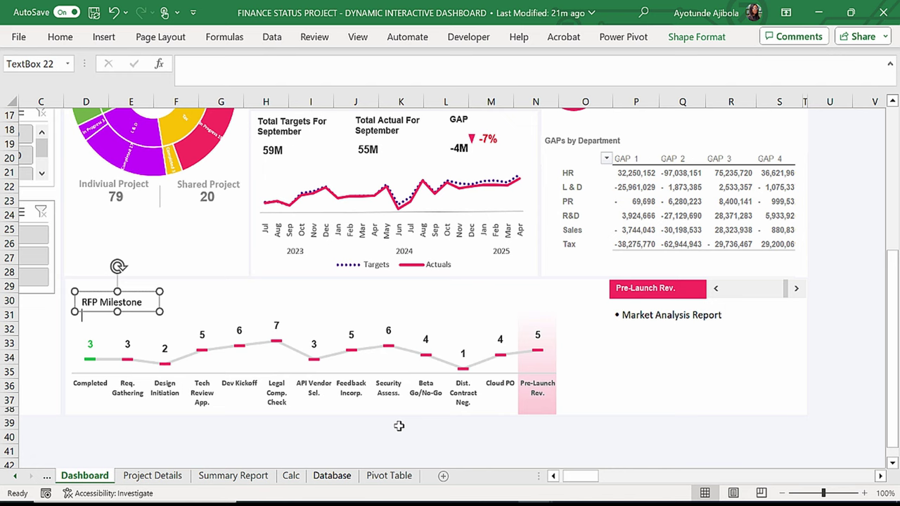
pyautogui.write(' Milestone')
pyautogui.write(' Request for Quatation')
# Make the title text red and duplicate the box just below it.
pyautogui.moveTo(79, 294); pyautogui.dragTo(140, 322)
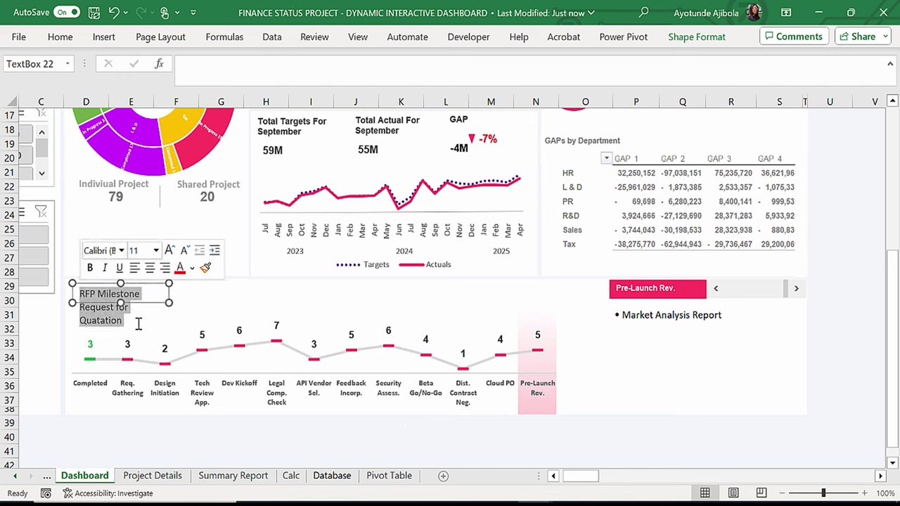
pyautogui.click(60, 36)
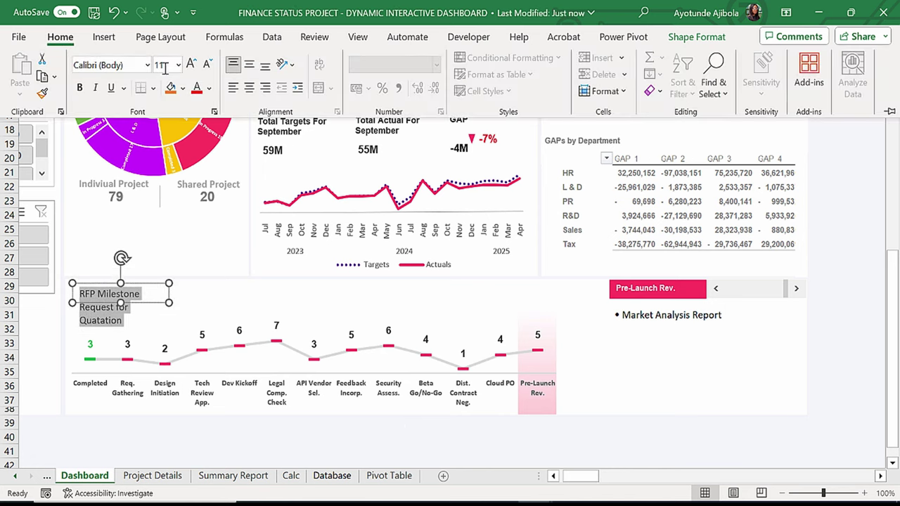
pyautogui.click(197, 97)
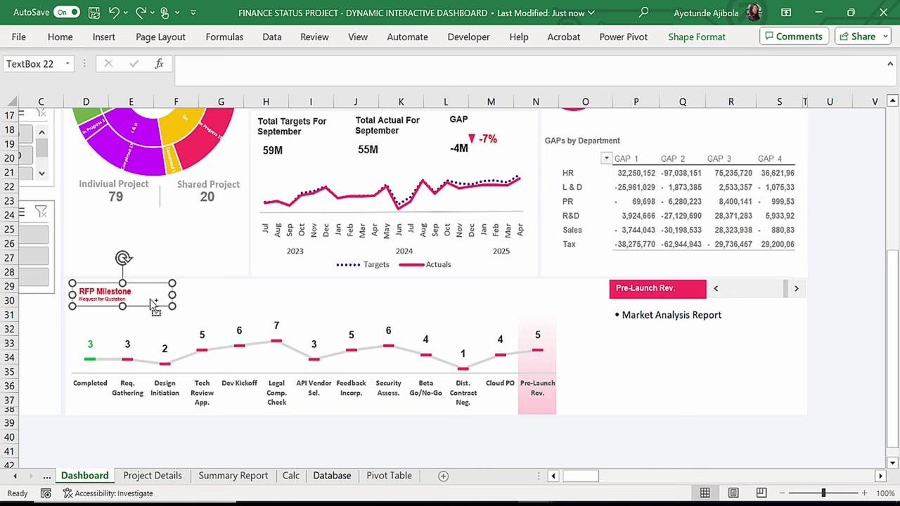
pyautogui.moveTo(158, 299); pyautogui.dragTo(162, 324)
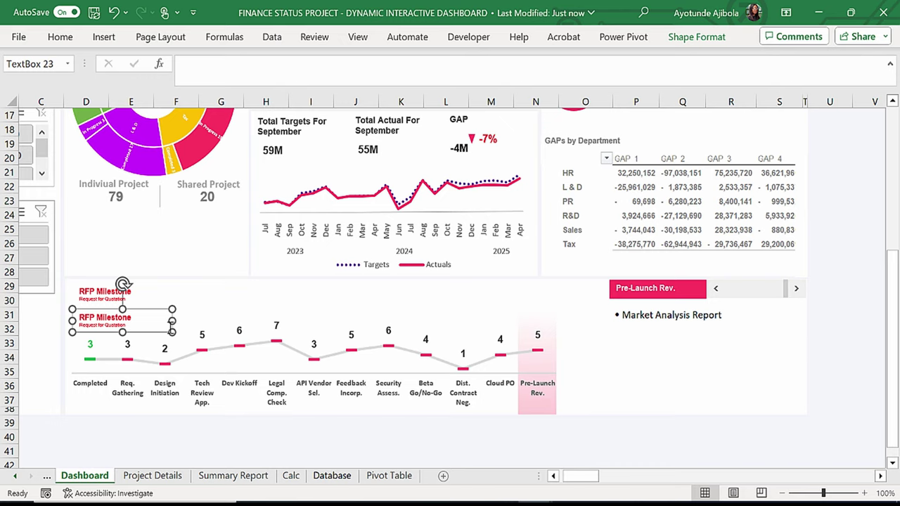
# Nudge the milestone panel's background rectangle slightly left.
pyautogui.click(82, 329)
pyautogui.click(83, 328)
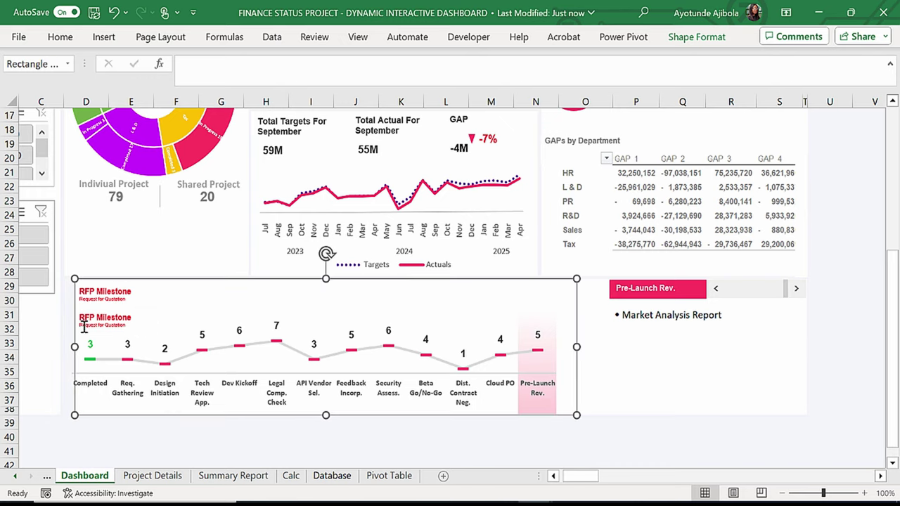
pyautogui.press('Left')
# Reposition the copied box as a Total Projects label and add a narrower copy beside it.
pyautogui.click(96, 320)
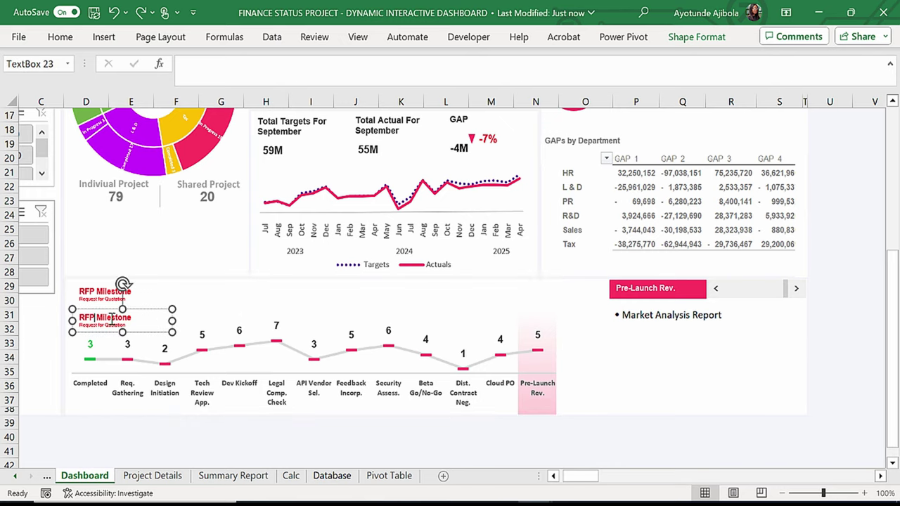
pyautogui.click(172, 320)
pyautogui.moveTo(172, 320); pyautogui.dragTo(211, 311)
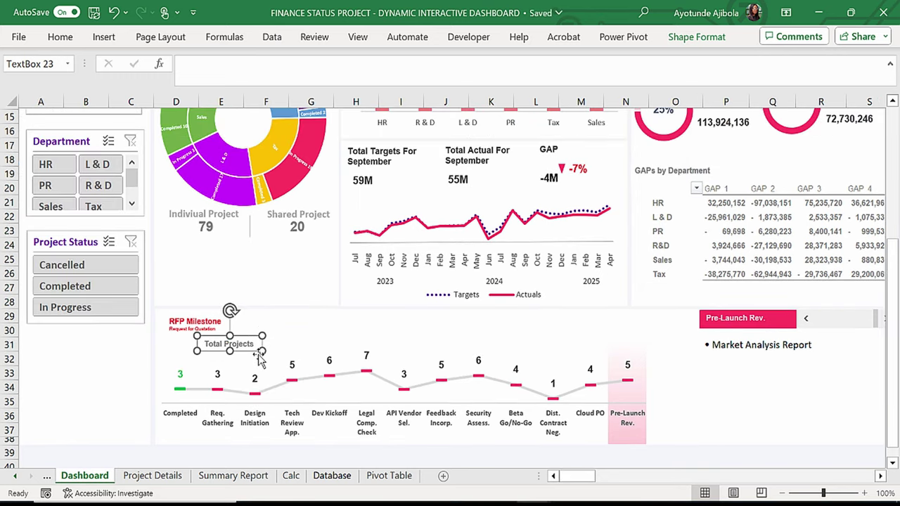
pyautogui.moveTo(250, 343); pyautogui.dragTo(183, 351)
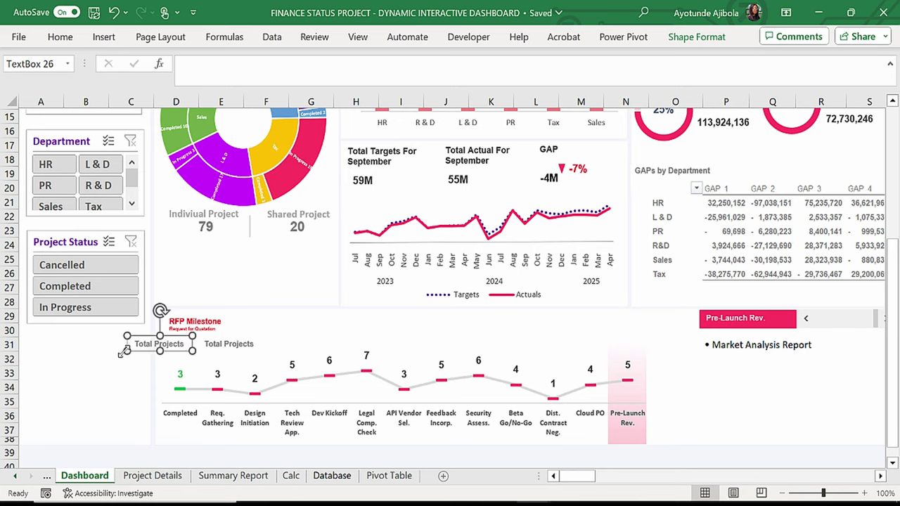
pyautogui.moveTo(124, 352); pyautogui.dragTo(161, 356)
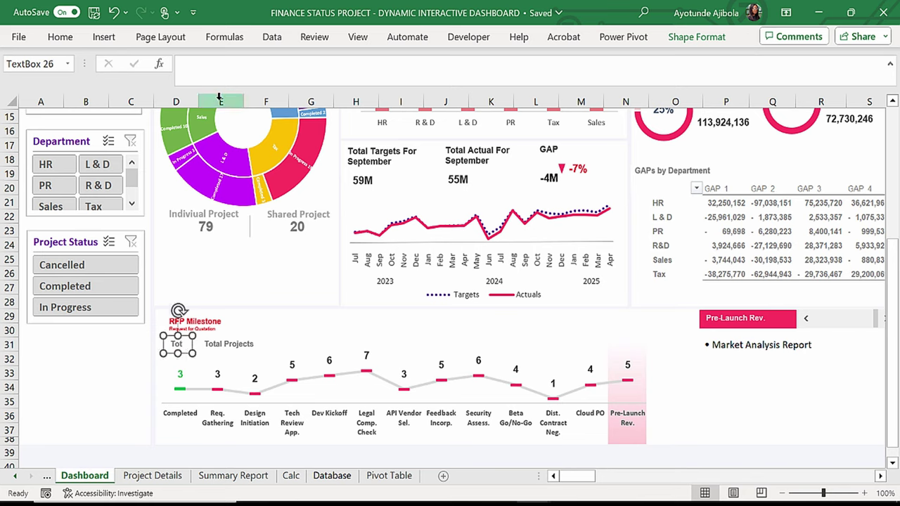
# Link the narrow box to 'Pivot Table'!CD6 so it shows 54 total projects.
pyautogui.click(203, 70)
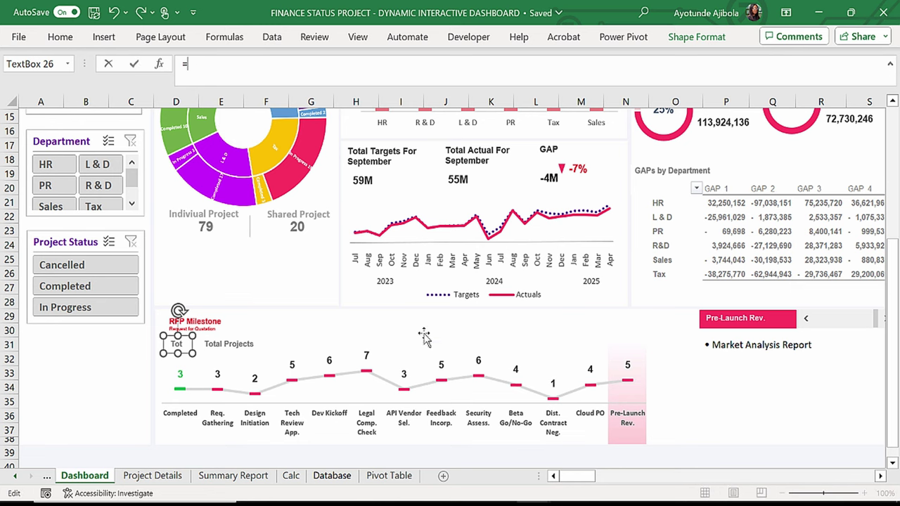
pyautogui.click(380, 477)
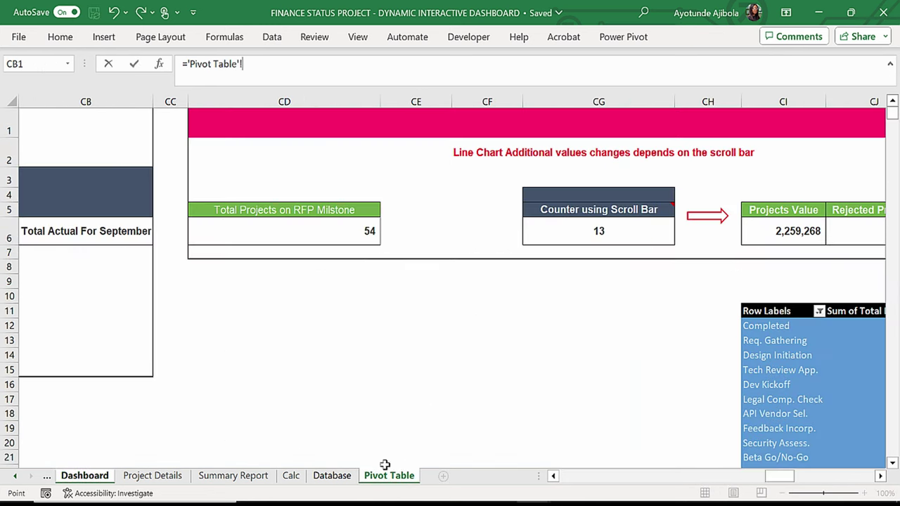
pyautogui.click(348, 228)
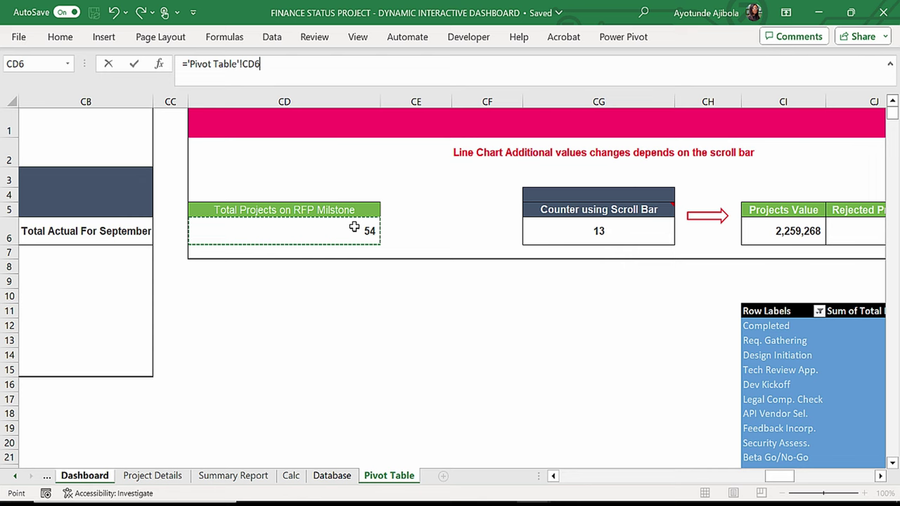
pyautogui.press('Return')
pyautogui.click(402, 477)
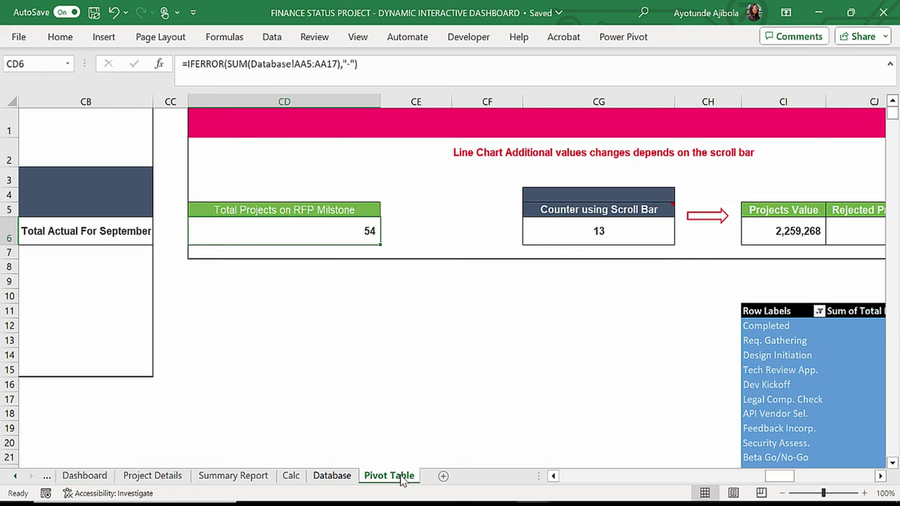
pyautogui.click(352, 68)
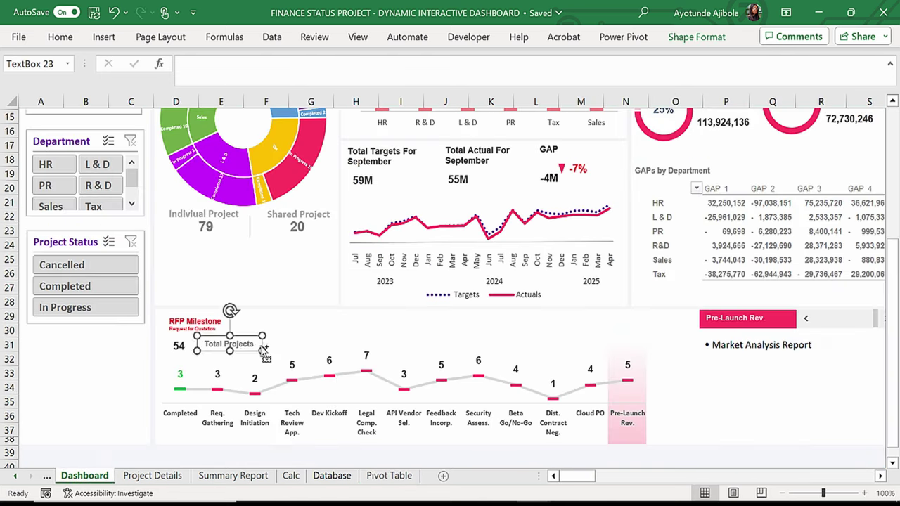
# Add further Total Projects label copies, with one renamed Project Value.
pyautogui.moveTo(265, 354); pyautogui.dragTo(429, 354)
pyautogui.moveTo(366, 344); pyautogui.dragTo(337, 339)
pyautogui.click(341, 344)
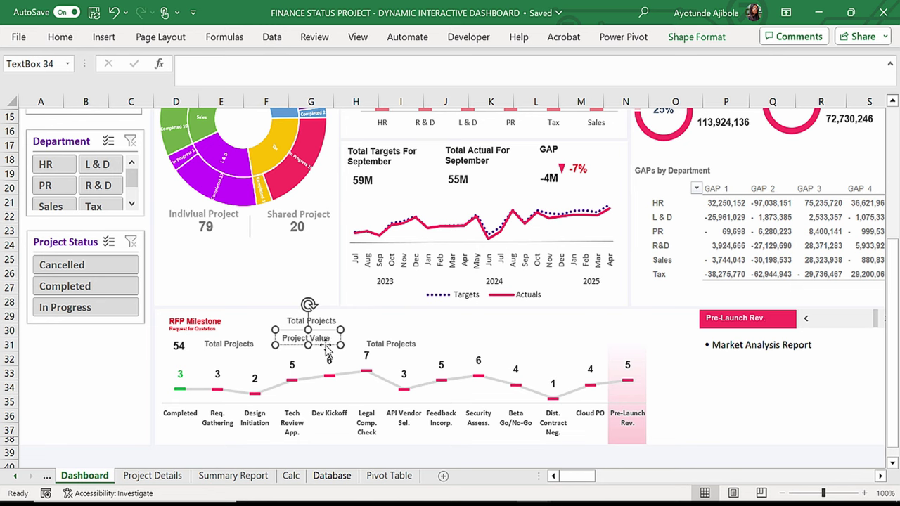
pyautogui.click(296, 322)
# Link the value box to 'Pivot Table'!CI6, showing Project Value 2,259,268.
pyautogui.write('=')
pyautogui.click(380, 480)
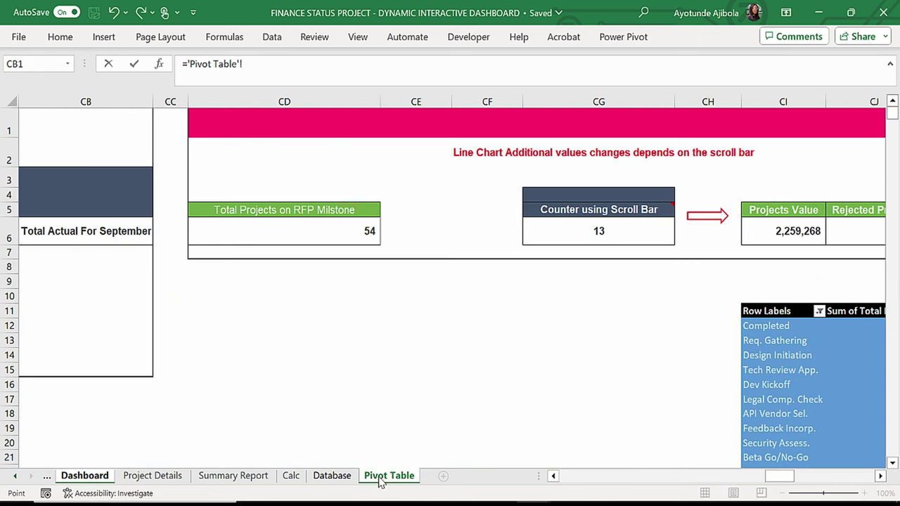
pyautogui.click(780, 232)
pyautogui.press('Return')
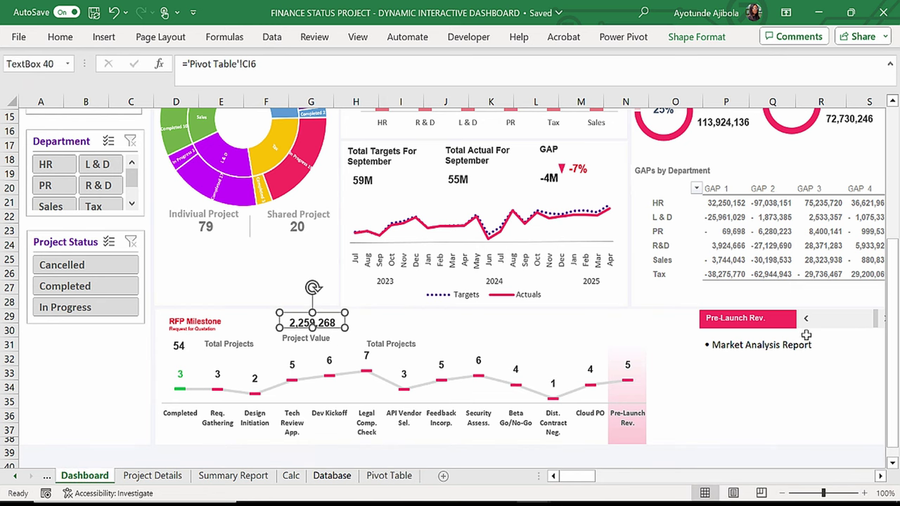
# Move and widen the Rejected Projects label so its text fits.
pyautogui.click(362, 337)
pyautogui.moveTo(412, 344); pyautogui.dragTo(403, 340)
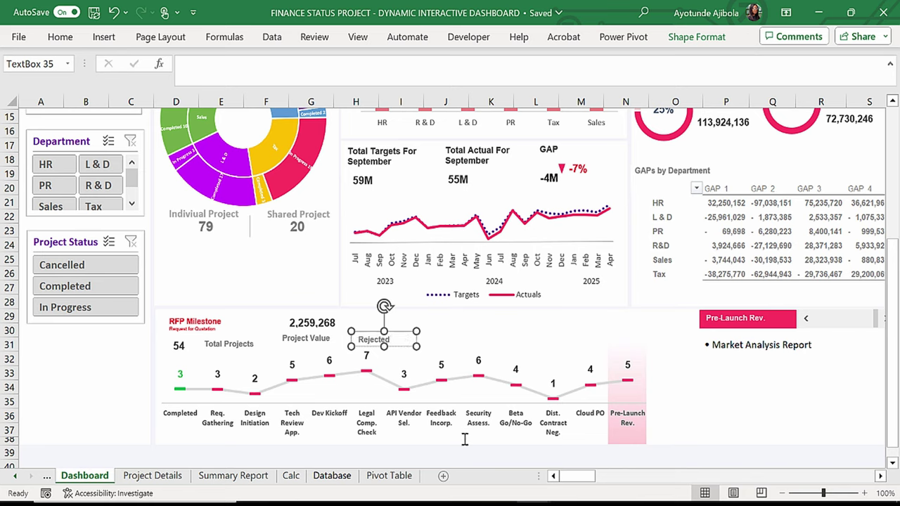
pyautogui.moveTo(416, 340); pyautogui.dragTo(457, 339)
# Copy the value box above Rejected Projects and link it to 'Pivot Table'!CJ6.
pyautogui.click(313, 323)
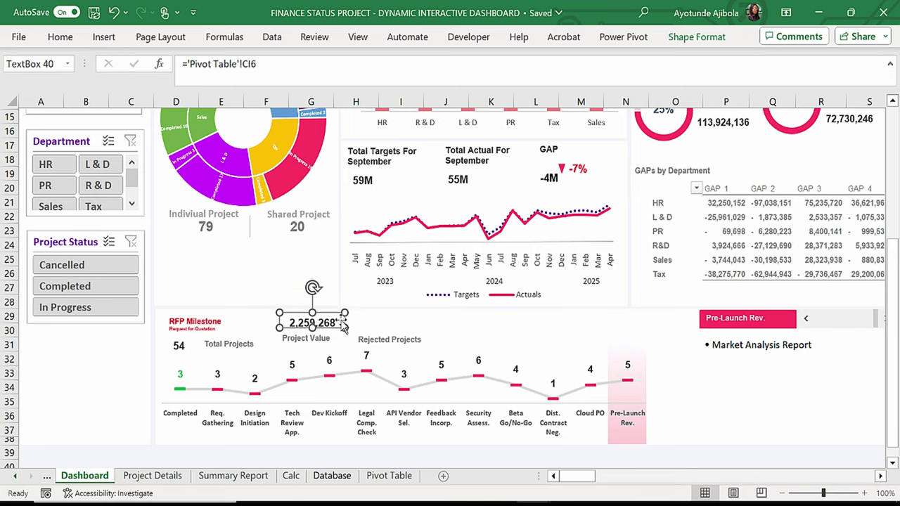
pyautogui.moveTo(343, 325); pyautogui.dragTo(417, 325)
pyautogui.click(289, 68)
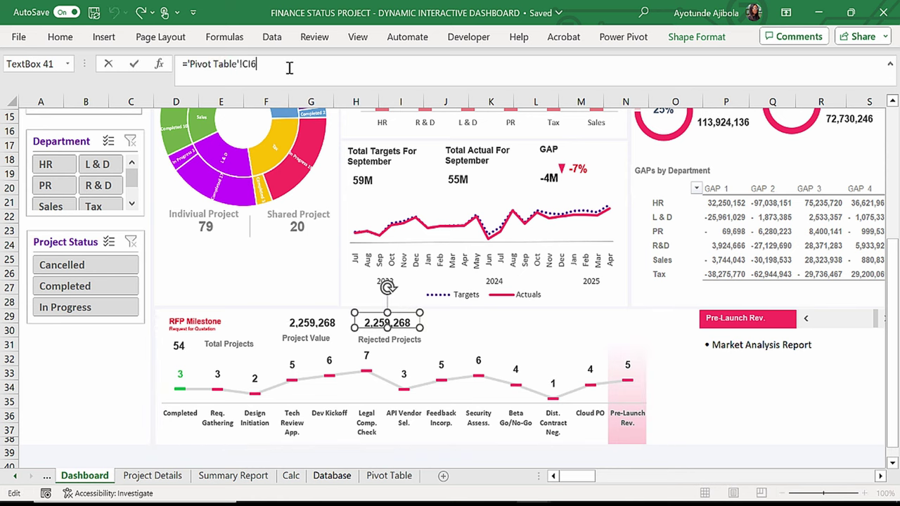
pyautogui.press('BackSpace')
pyautogui.press('BackSpace')
pyautogui.press('BackSpace')
pyautogui.press('BackSpace')
pyautogui.press('BackSpace')
pyautogui.press('BackSpace')
pyautogui.press('BackSpace')
pyautogui.press('BackSpace')
pyautogui.press('BackSpace')
pyautogui.press('BackSpace')
pyautogui.press('BackSpace')
pyautogui.press('BackSpace')
pyautogui.press('BackSpace')
pyautogui.press('BackSpace')
pyautogui.press('BackSpace')
pyautogui.press('BackSpace')
pyautogui.press('BackSpace')
pyautogui.click(389, 475)
pyautogui.click(880, 476)
pyautogui.click(753, 226)
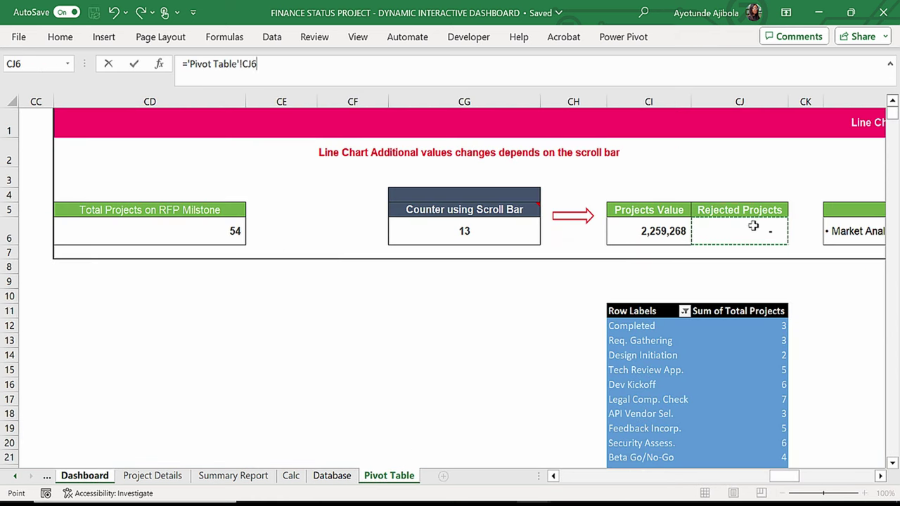
pyautogui.press('Return')
# Centre the text in both the project value and rejected projects boxes.
pyautogui.click(312, 322)
pyautogui.keyDown('shift'); pyautogui.click(371, 323); pyautogui.keyUp('shift')
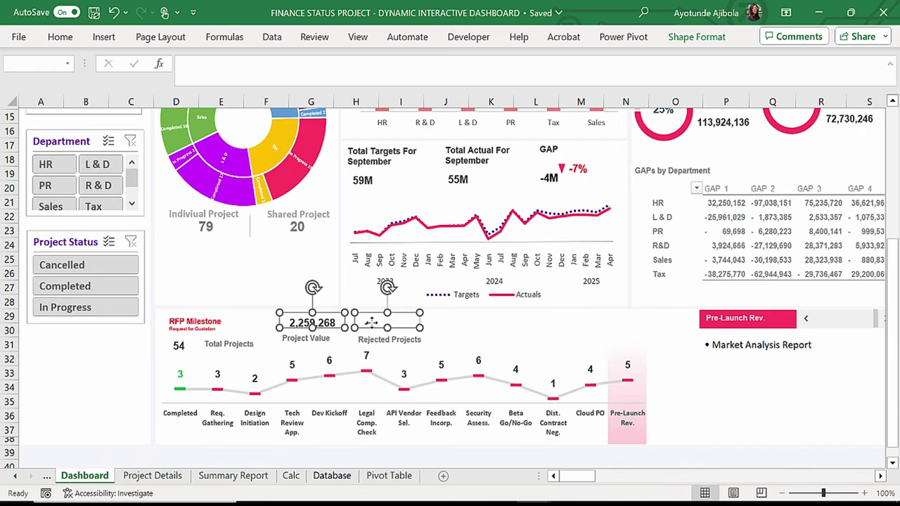
pyautogui.click(60, 37)
pyautogui.click(250, 88)
pyautogui.click(781, 416)
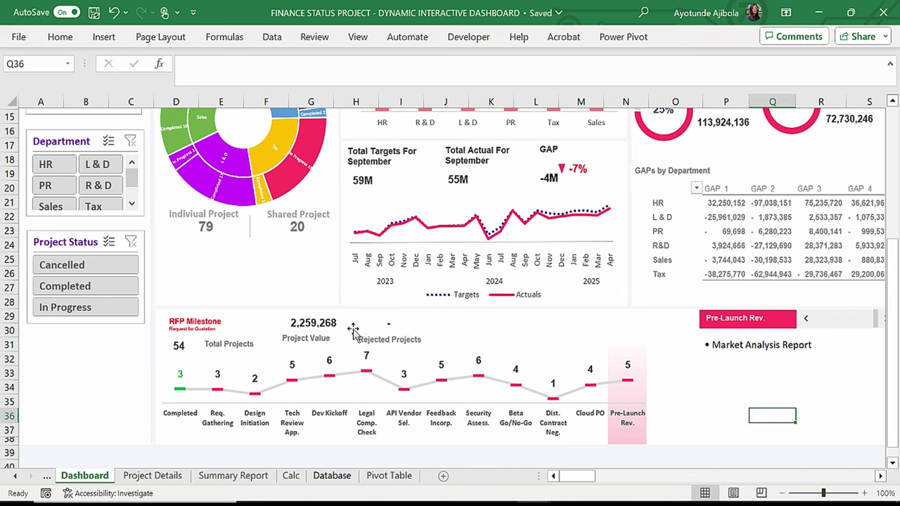
# Nudge the Project Value label slightly right and scroll back to the earlier sheet tabs.
pyautogui.click(353, 329)
pyautogui.moveTo(340, 340); pyautogui.dragTo(346, 340)
pyautogui.click(765, 378)
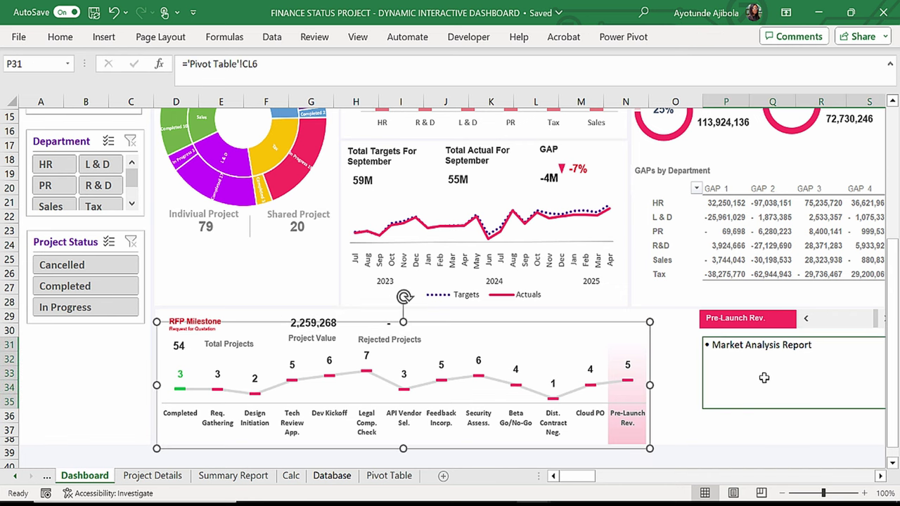
pyautogui.scroll(5, 765, 378)
pyautogui.click(46, 476)
# On the Tools sheet, select the gear, wallet, ruler-document and document icons.
pyautogui.click(63, 478)
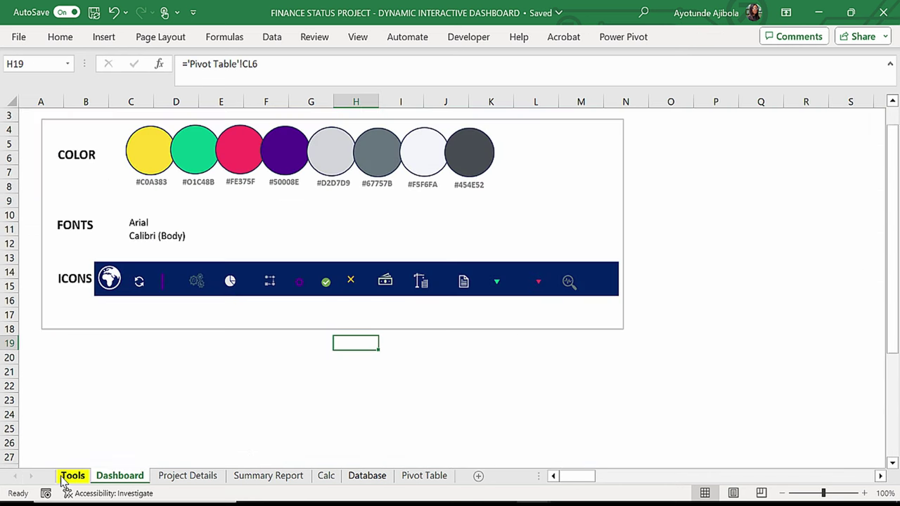
pyautogui.click(197, 281)
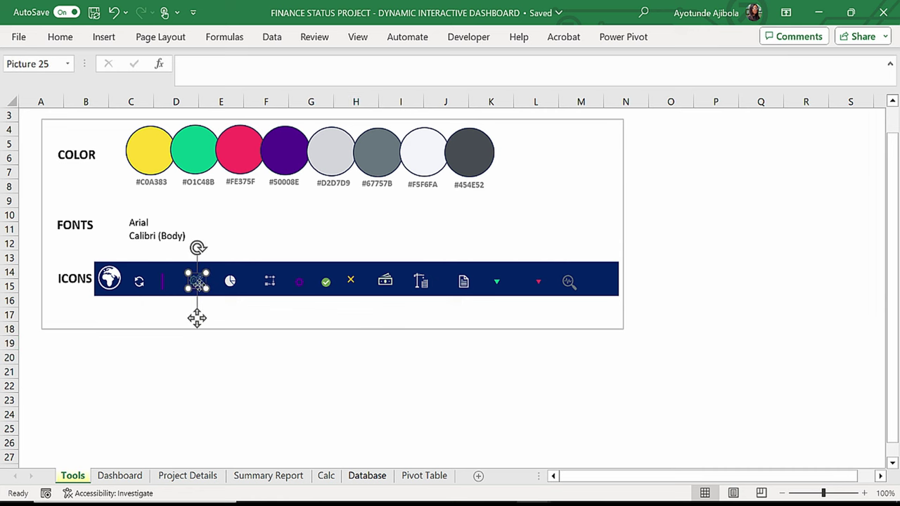
pyautogui.keyDown('ctrl'); pyautogui.click(385, 281); pyautogui.keyUp('ctrl')
pyautogui.keyDown('ctrl'); pyautogui.click(420, 282); pyautogui.keyUp('ctrl')
pyautogui.keyDown('ctrl'); pyautogui.click(464, 283); pyautogui.keyUp('ctrl')
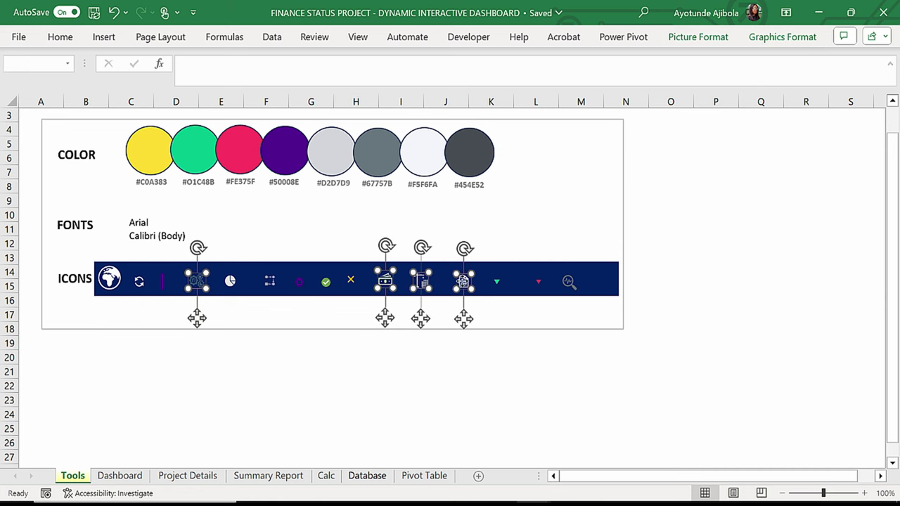
# Paste the four icons onto the Dashboard near the KPI cards.
pyautogui.click(121, 477)
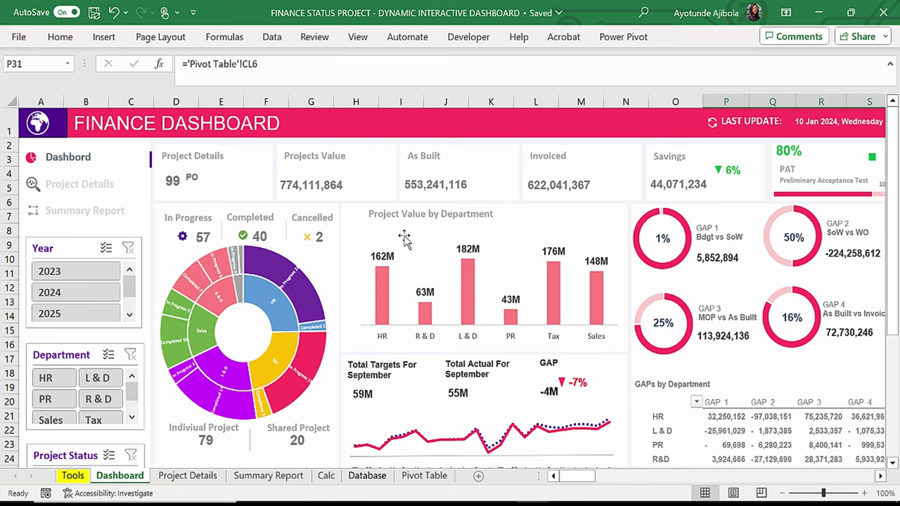
pyautogui.hotkey('ctrl', 'v')
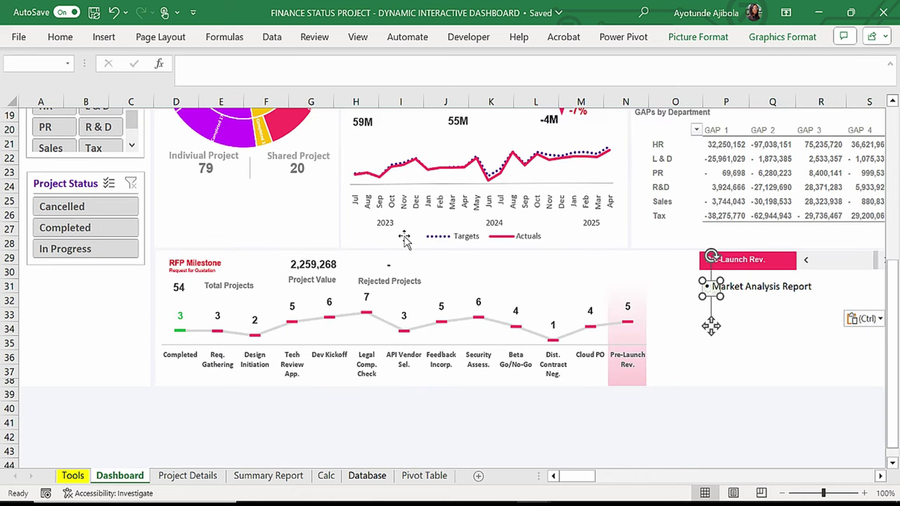
pyautogui.hotkey('ctrl', 'z')
pyautogui.scroll(3, 514, 343)
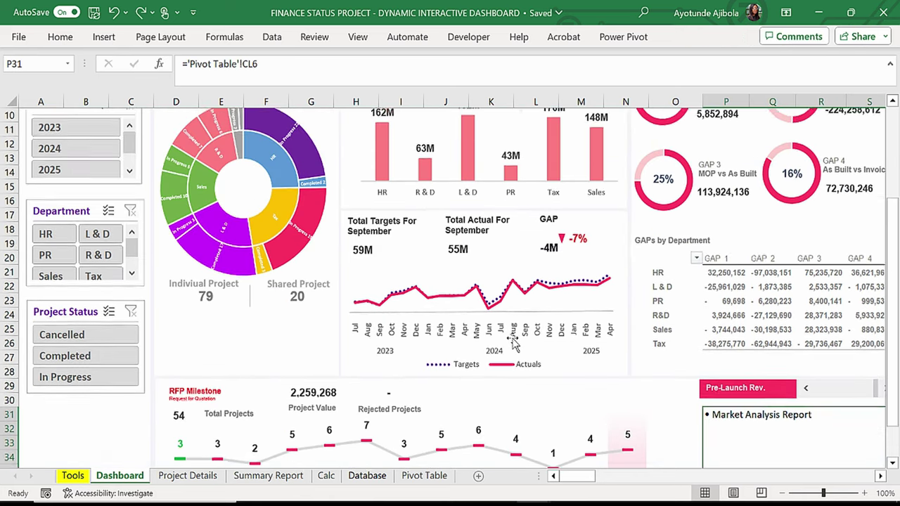
pyautogui.scroll(3, 513, 343)
pyautogui.click(363, 215)
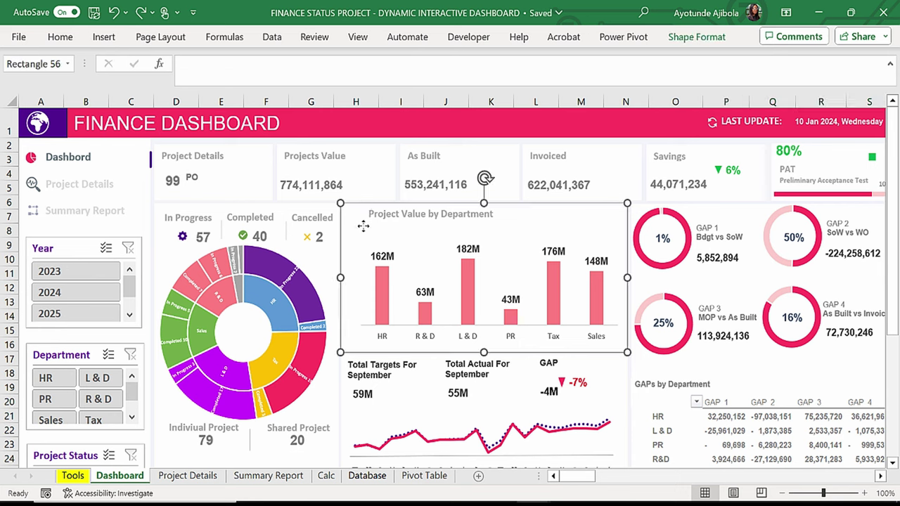
pyautogui.hotkey('ctrl', 'v')
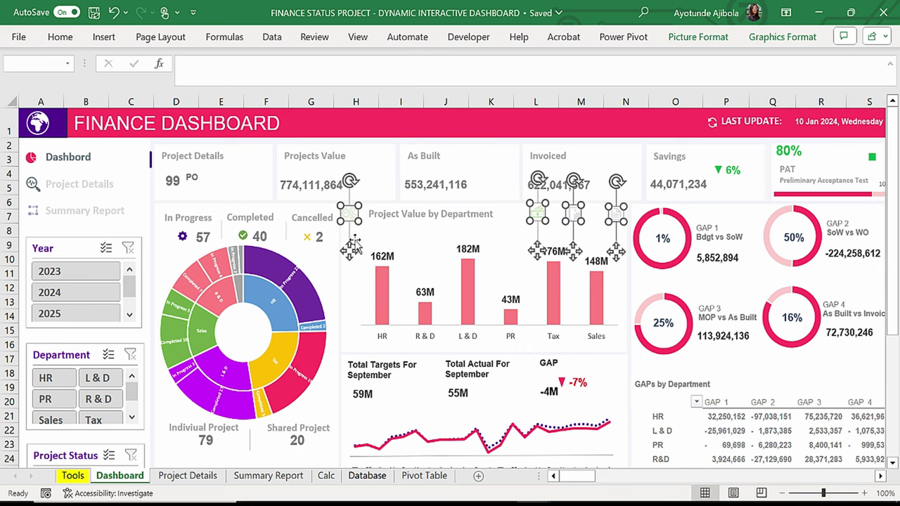
pyautogui.click(402, 251)
# Place the icons on the Project Details, Projects Value, As Built and Invoiced cards.
pyautogui.click(345, 246)
pyautogui.moveTo(346, 246); pyautogui.dragTo(251, 219)
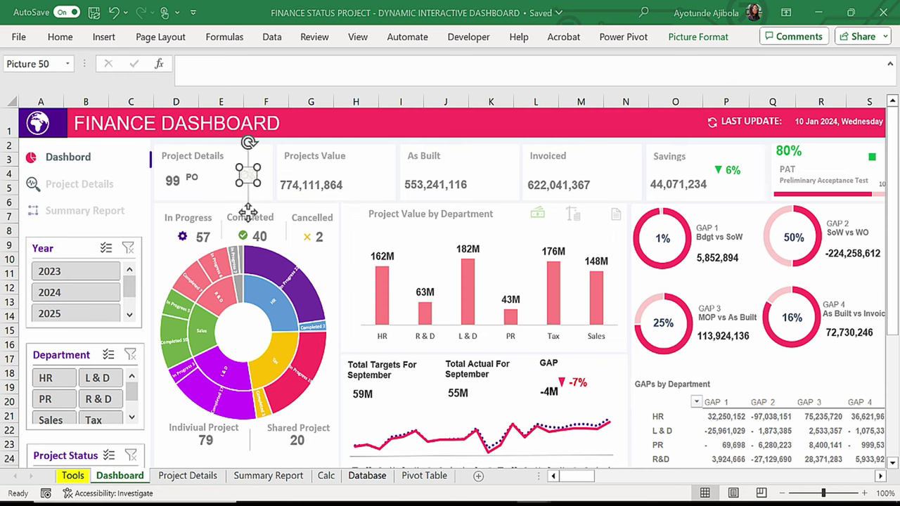
pyautogui.moveTo(540, 254); pyautogui.dragTo(378, 228)
pyautogui.click(576, 211)
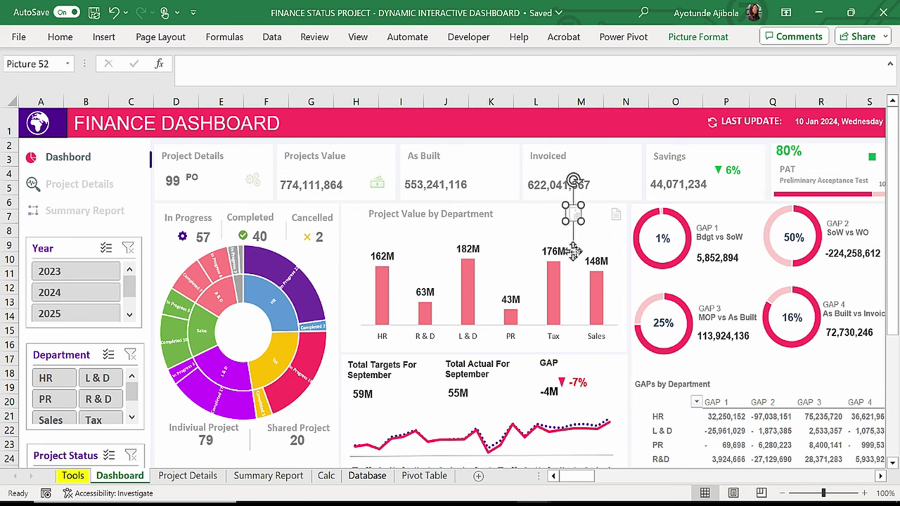
pyautogui.moveTo(576, 211); pyautogui.dragTo(509, 222)
pyautogui.click(586, 235)
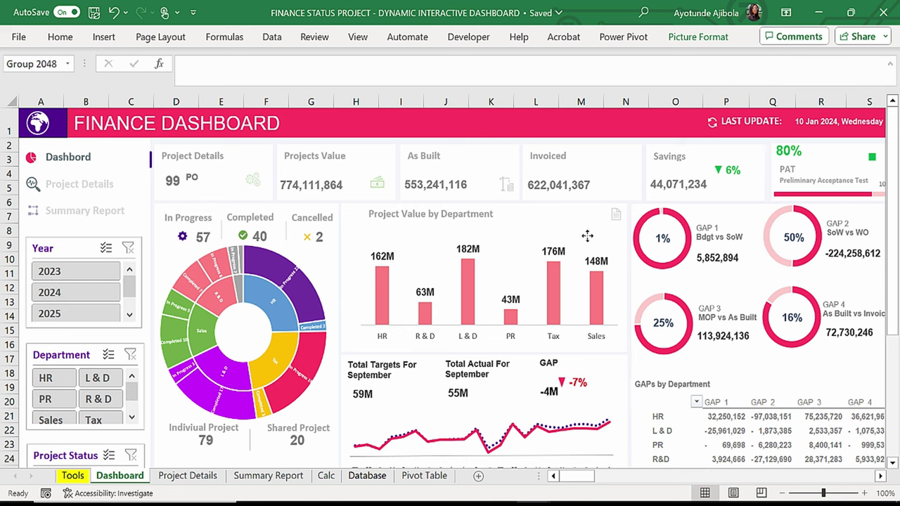
pyautogui.click(609, 219)
pyautogui.click(611, 217)
pyautogui.moveTo(617, 249); pyautogui.dragTo(621, 217)
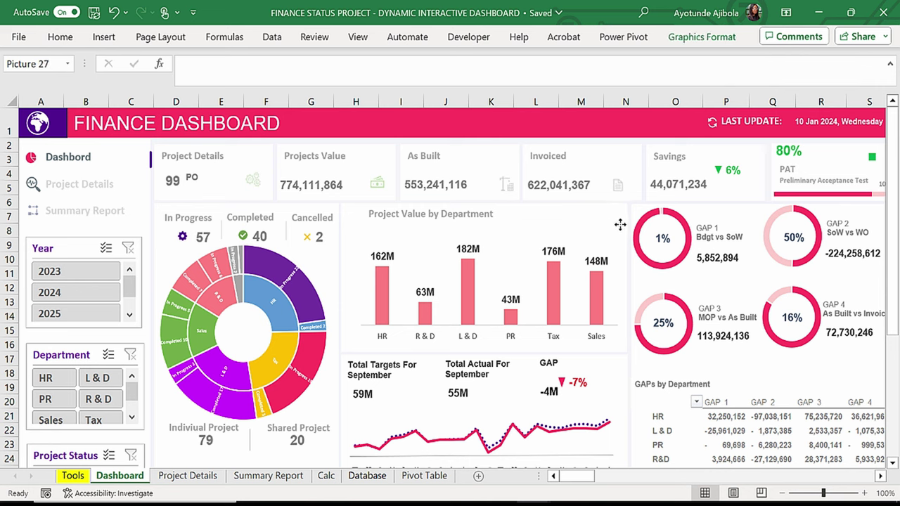
pyautogui.click(394, 338)
pyautogui.click(123, 320)
# In the Year slicer's Report Connections, tick PivotTable24 and PivotTable83 through PivotTable96.
pyautogui.rightClick(123, 320)
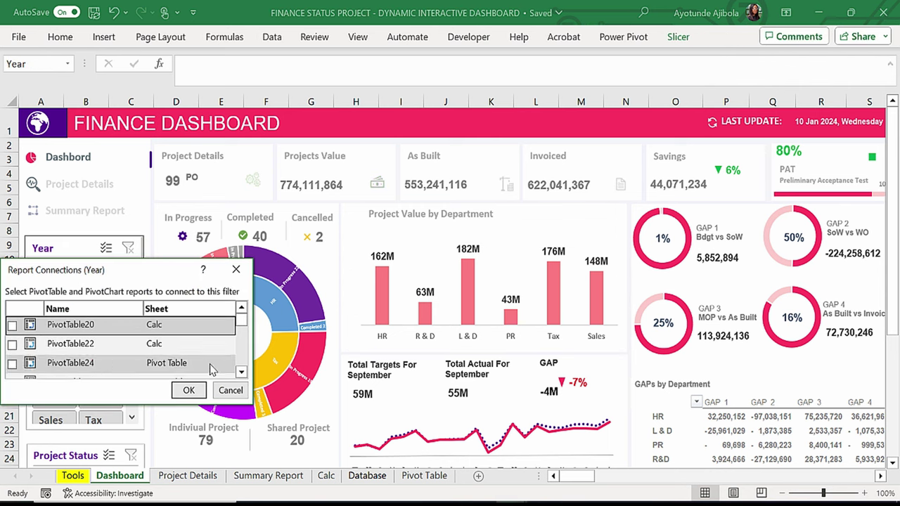
pyautogui.click(241, 363)
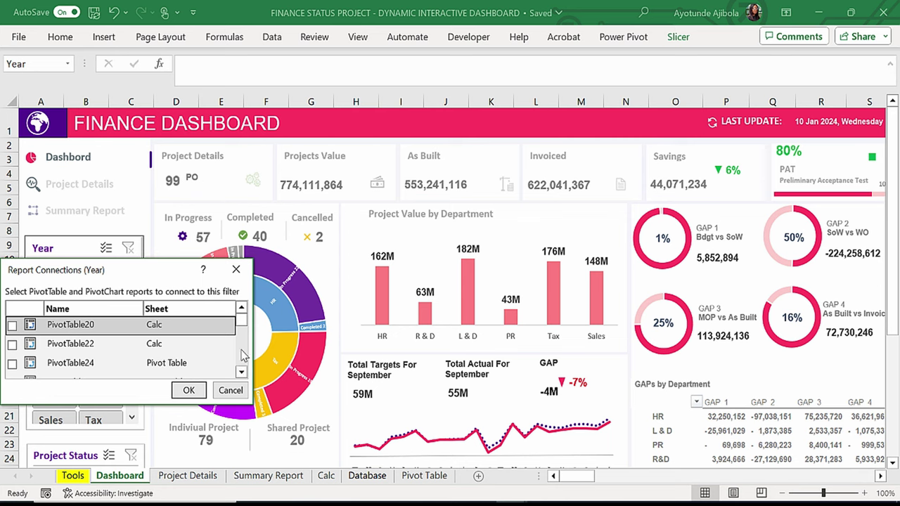
pyautogui.press('space')
pyautogui.press('Down')
pyautogui.press('space')
pyautogui.press('Down')
pyautogui.press('space')
pyautogui.press('Down')
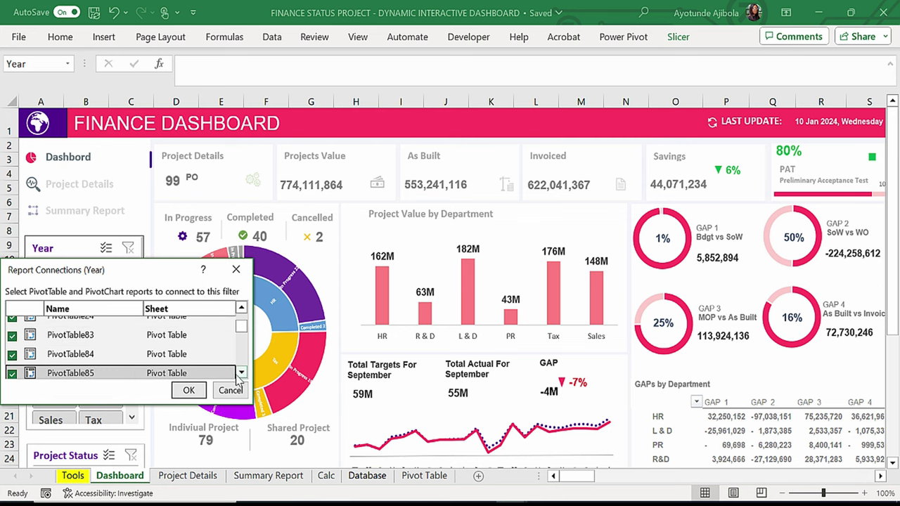
pyautogui.press('space')
pyautogui.press('Down')
pyautogui.press('space')
pyautogui.press('Down')
pyautogui.press('space')
pyautogui.press('Down')
pyautogui.press('space')
pyautogui.press('Down')
pyautogui.press('space')
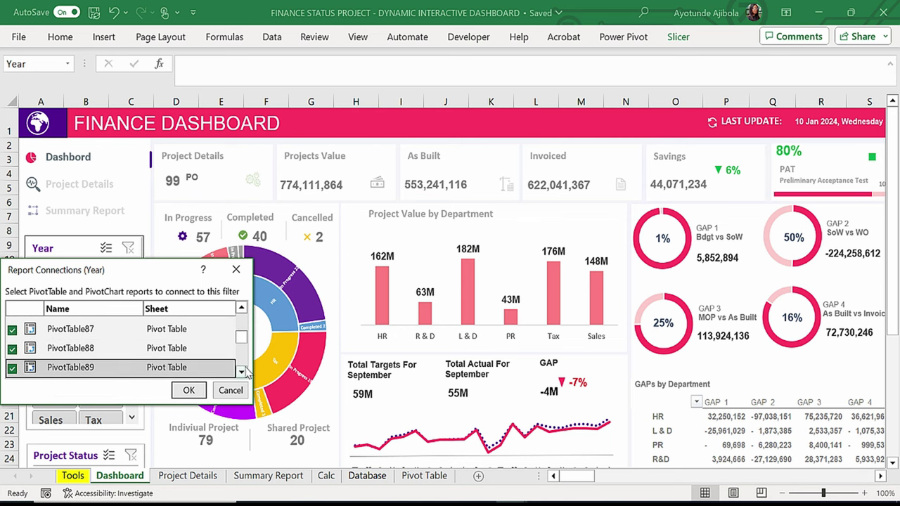
pyautogui.press('Down')
pyautogui.press('space')
pyautogui.press('Down')
pyautogui.press('space')
pyautogui.press('Down')
pyautogui.press('space')
pyautogui.press('Down')
pyautogui.press('space')
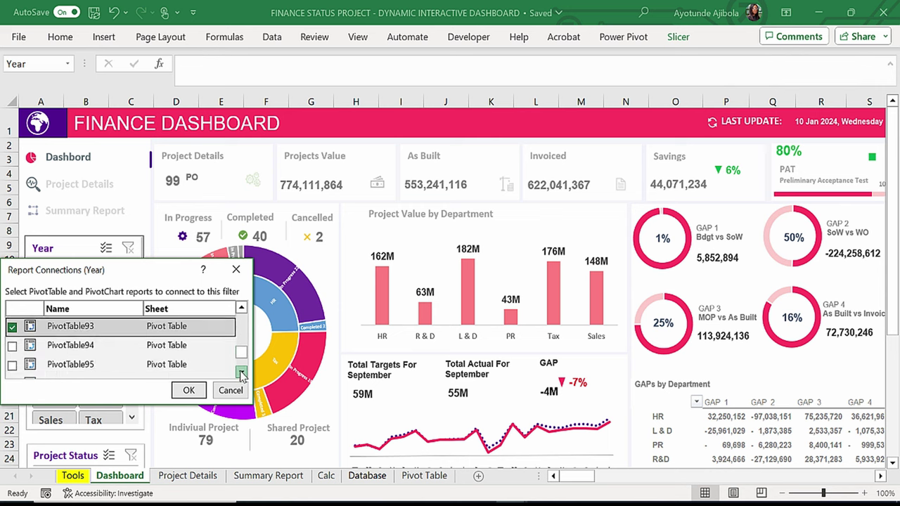
pyautogui.press('Down')
pyautogui.press('space')
pyautogui.press('Down')
pyautogui.press('space')
pyautogui.press('Down')
pyautogui.press('space')
pyautogui.press('Down')
pyautogui.press('space')
pyautogui.press('Down')
pyautogui.press('space')
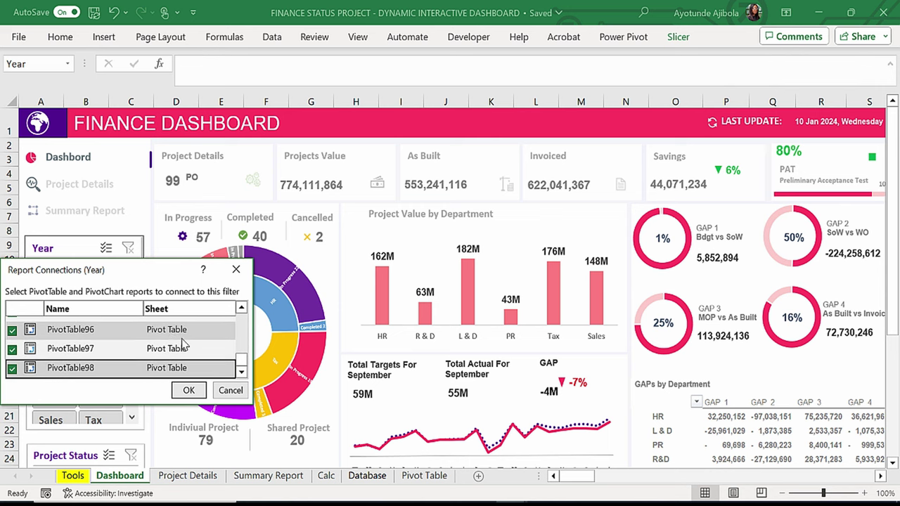
# Confirm the Year slicer connections and step the milestone panel forward to Beta Go/No-Go.
pyautogui.click(66, 238)
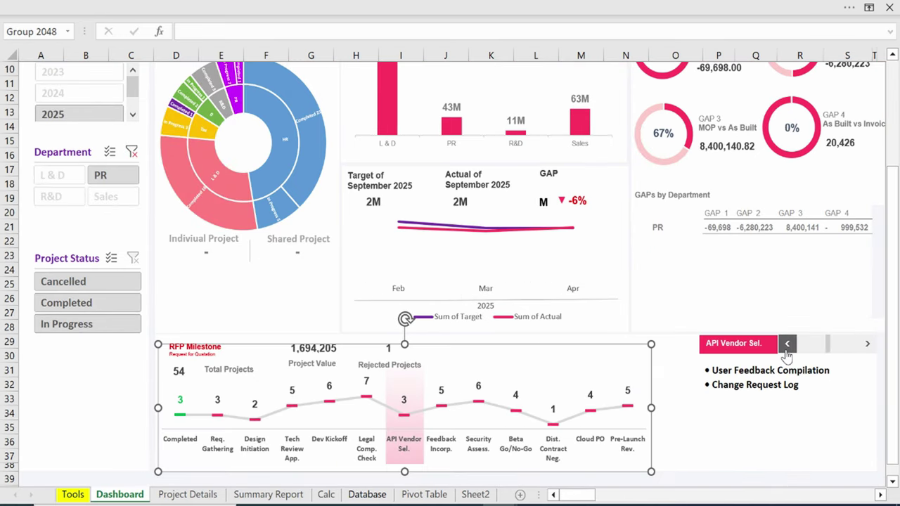
pyautogui.click(787, 343)
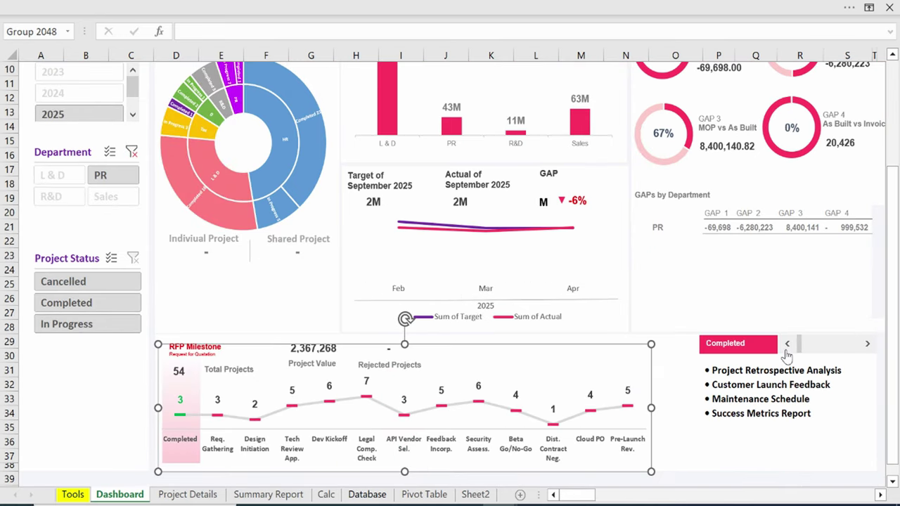
pyautogui.click(868, 344)
pyautogui.click(867, 344)
pyautogui.click(767, 442)
pyautogui.click(866, 344)
pyautogui.click(866, 344)
pyautogui.click(866, 344)
pyautogui.click(866, 344)
pyautogui.click(865, 344)
pyautogui.click(866, 344)
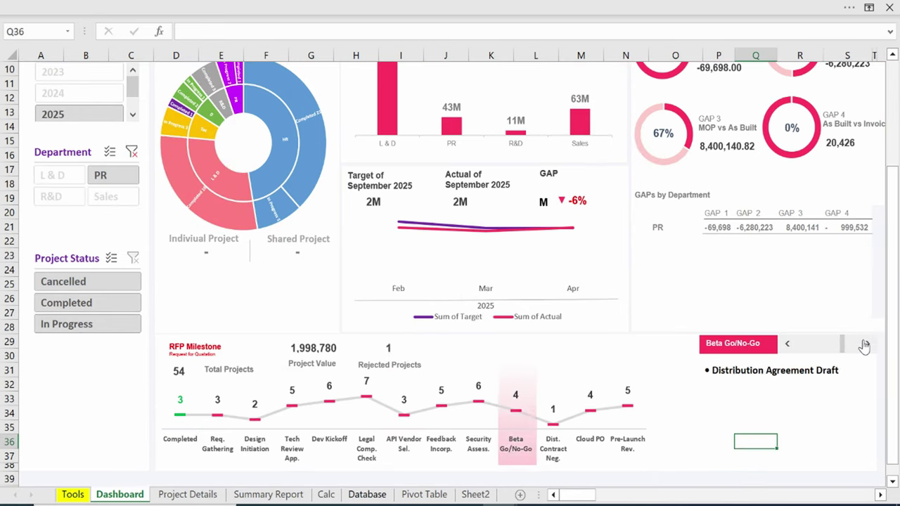